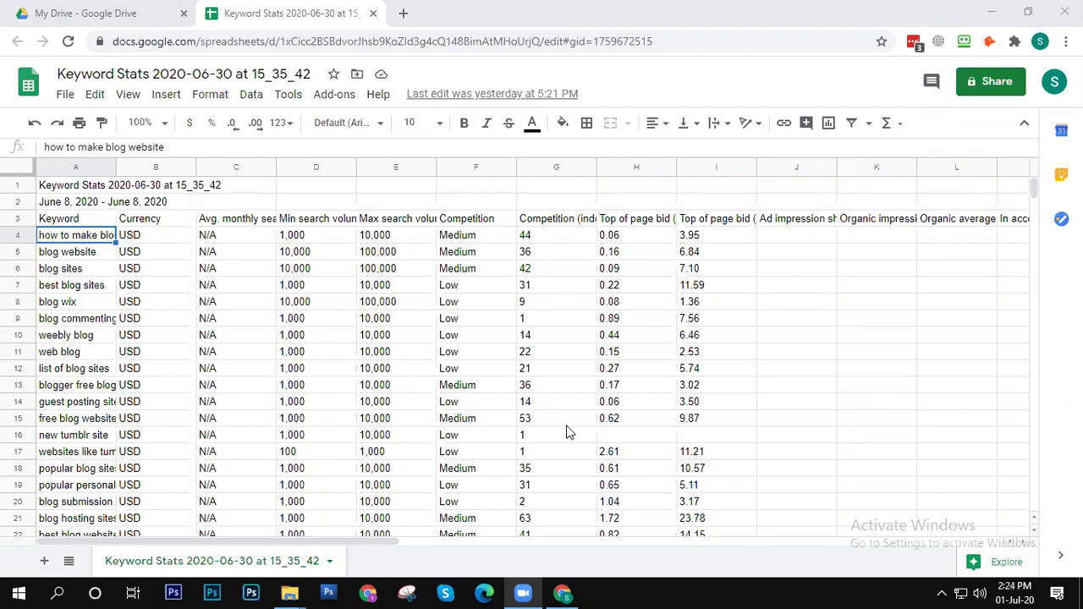
pyautogui.click(116, 11)
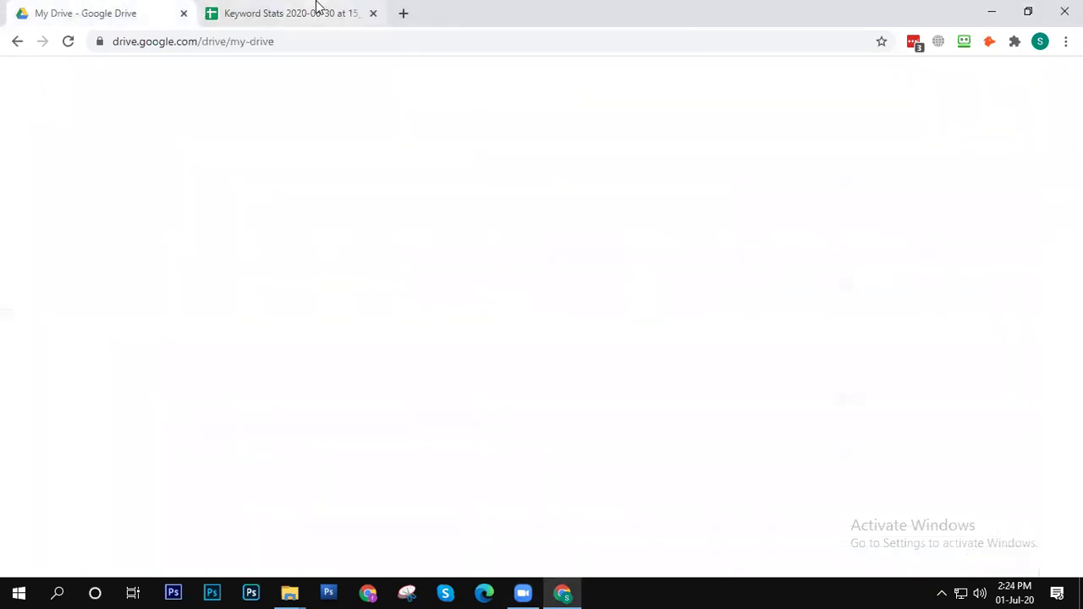
pyautogui.click(313, 10)
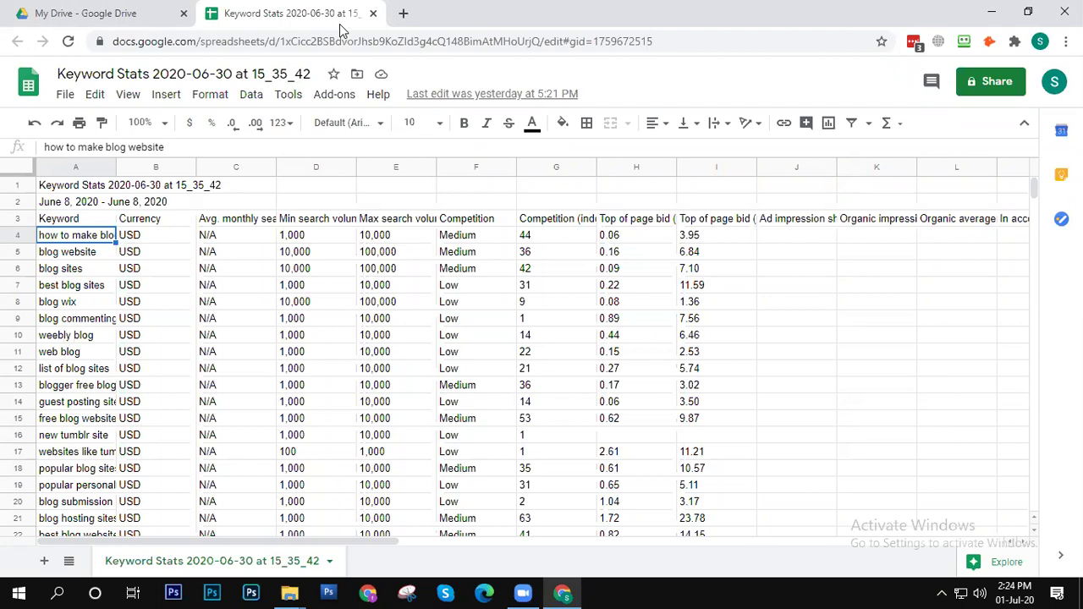
pyautogui.click(123, 9)
pyautogui.click(246, 12)
pyautogui.click(105, 9)
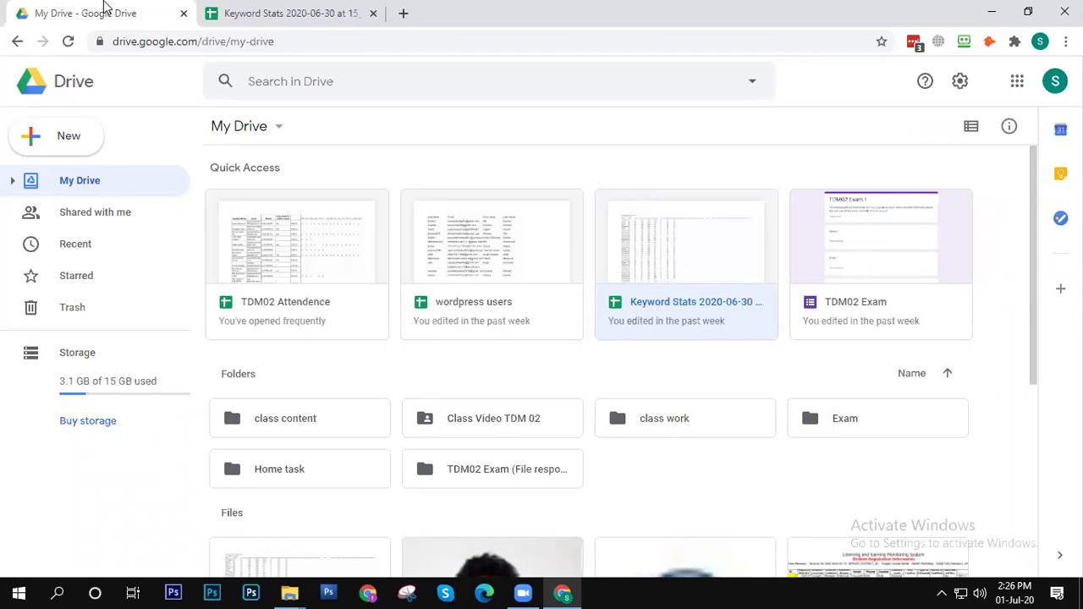
pyautogui.click(258, 11)
pyautogui.click(161, 12)
pyautogui.click(296, 8)
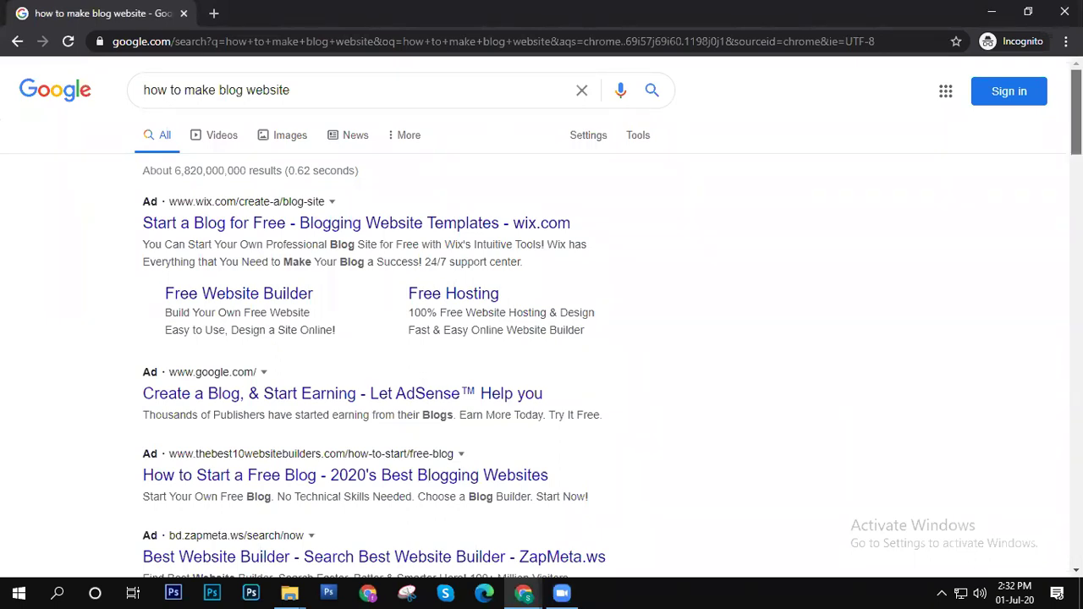
# Step: Look through the ads, featured snippet, videos, related questions and organic results for "how to make blog website"
pyautogui.scroll(-3, 542, 338)
pyautogui.scroll(3, 542, 339)
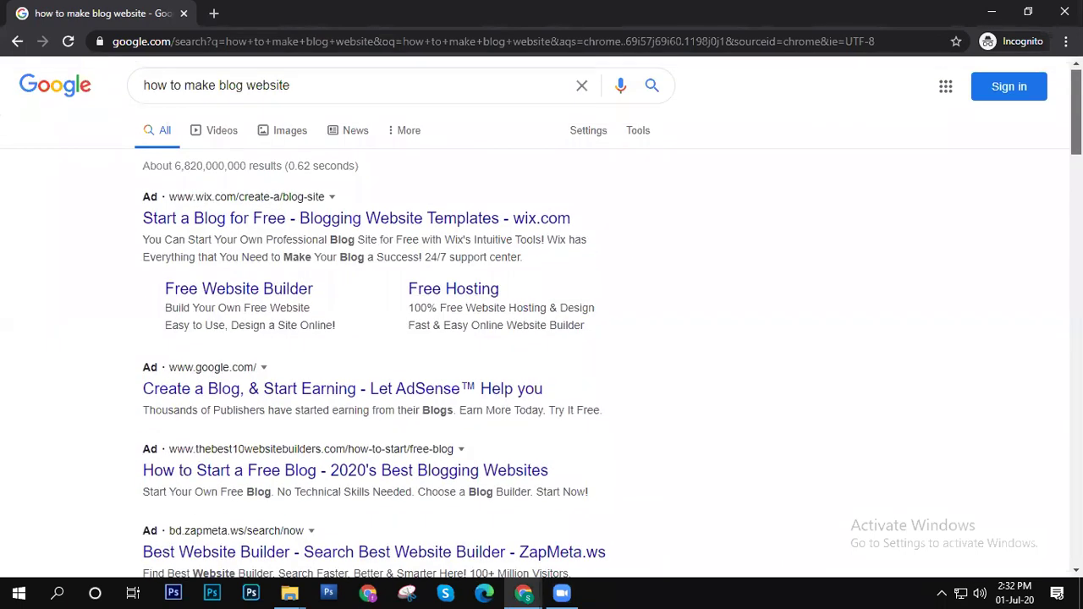
pyautogui.scroll(-5, 1053, 237)
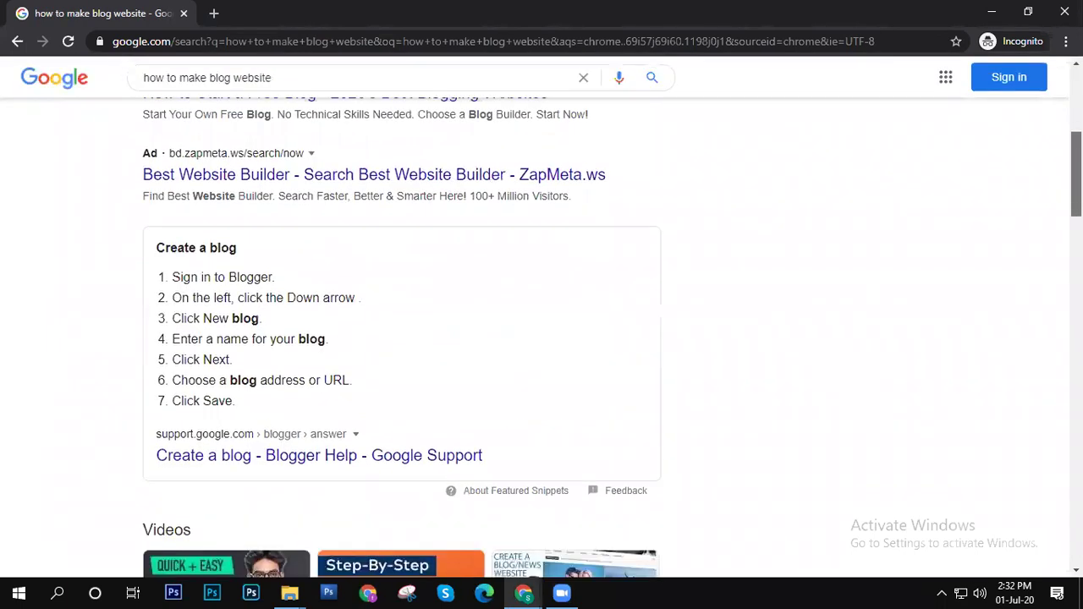
pyautogui.scroll(3, 1055, 245)
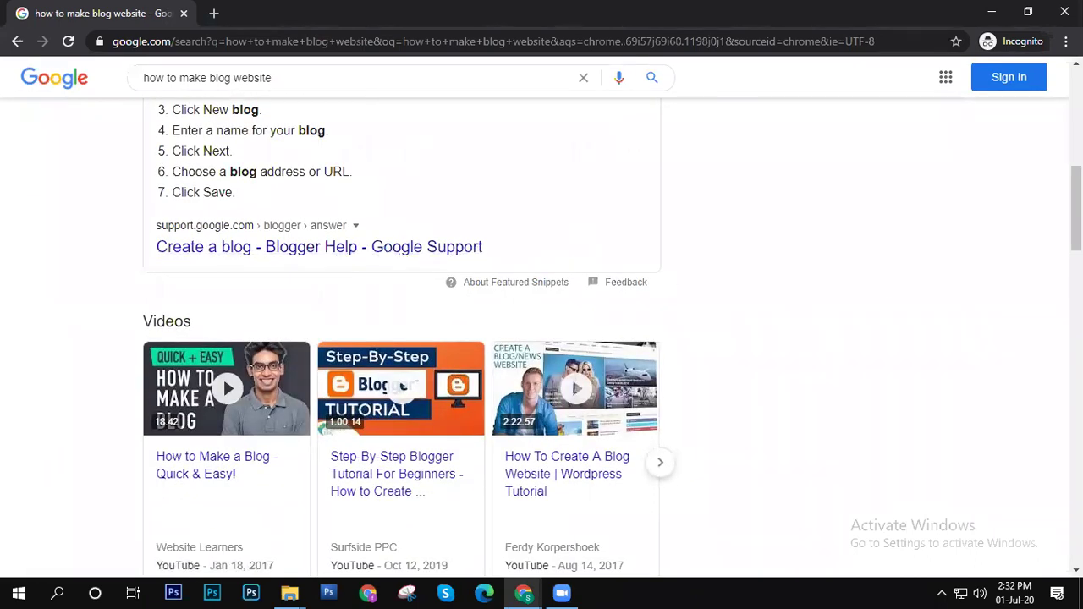
pyautogui.scroll(-4, 1055, 246)
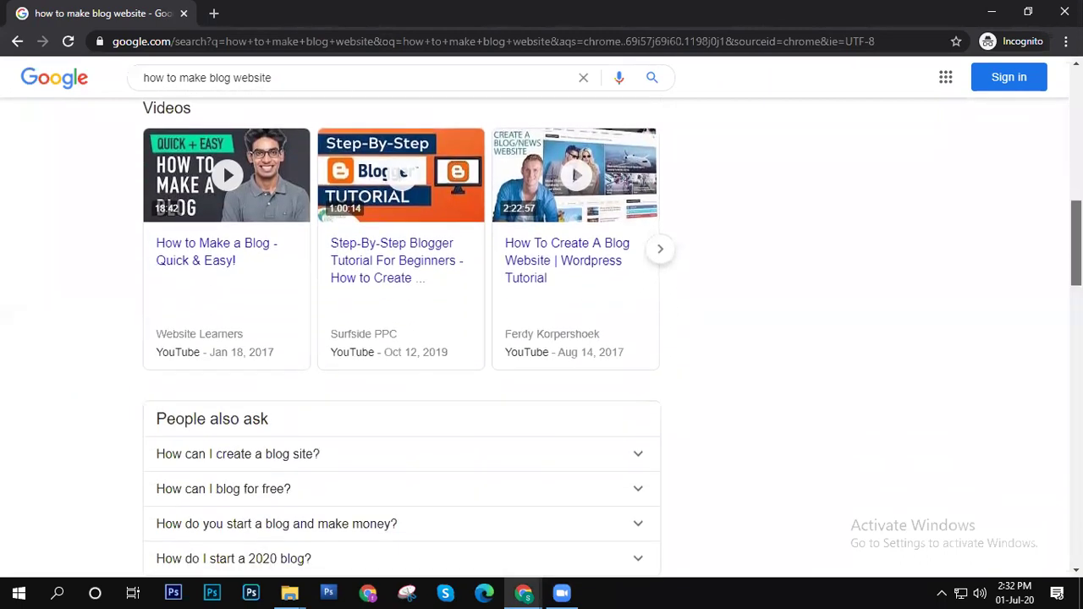
pyautogui.scroll(-1, 1055, 253)
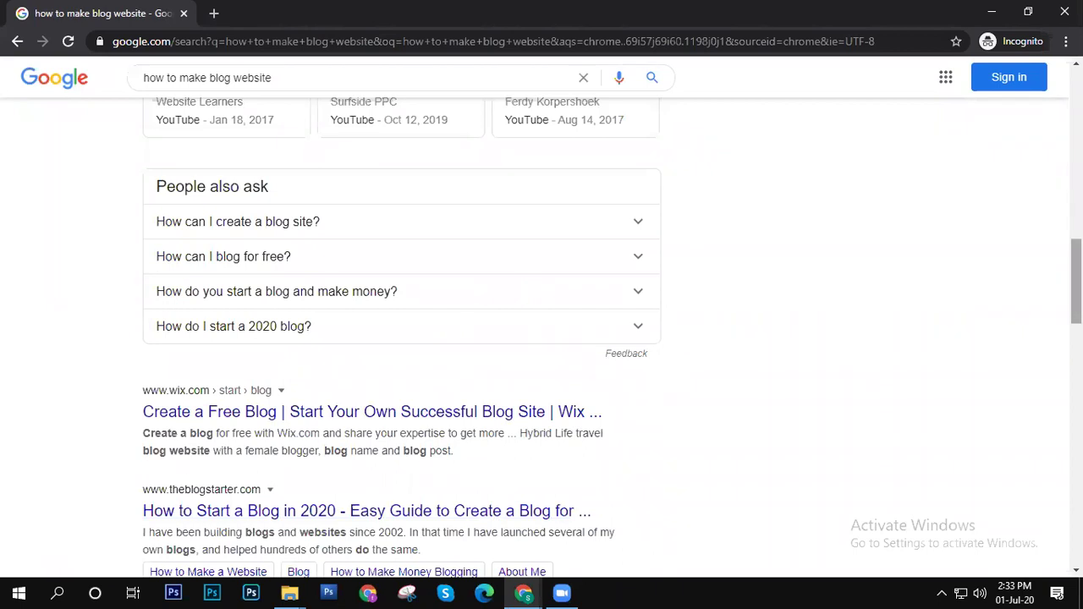
pyautogui.scroll(-5, 391, 316)
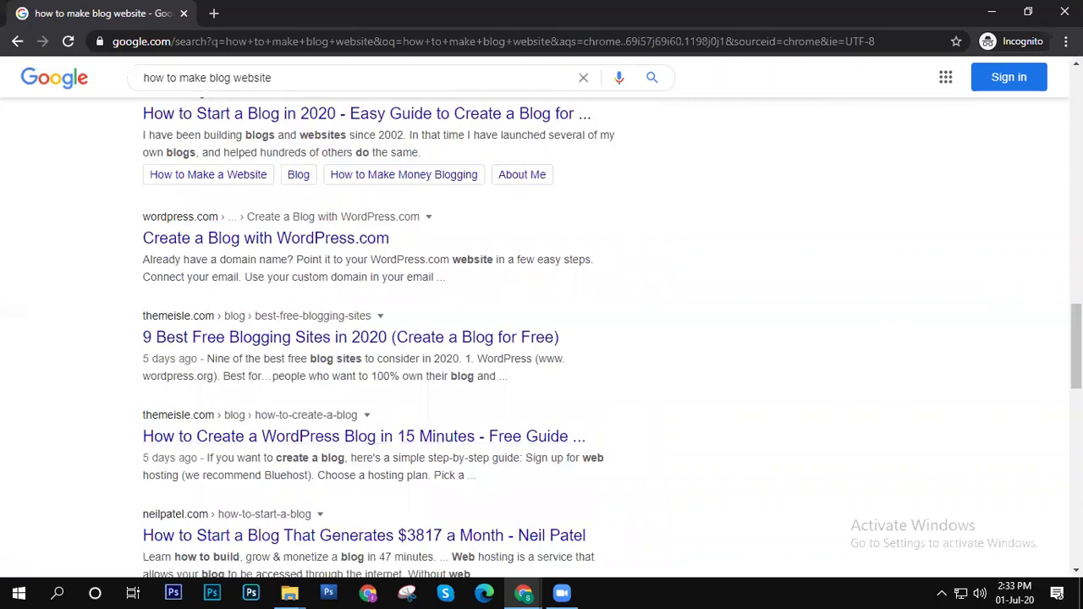
pyautogui.scroll(-2, 1074, 347)
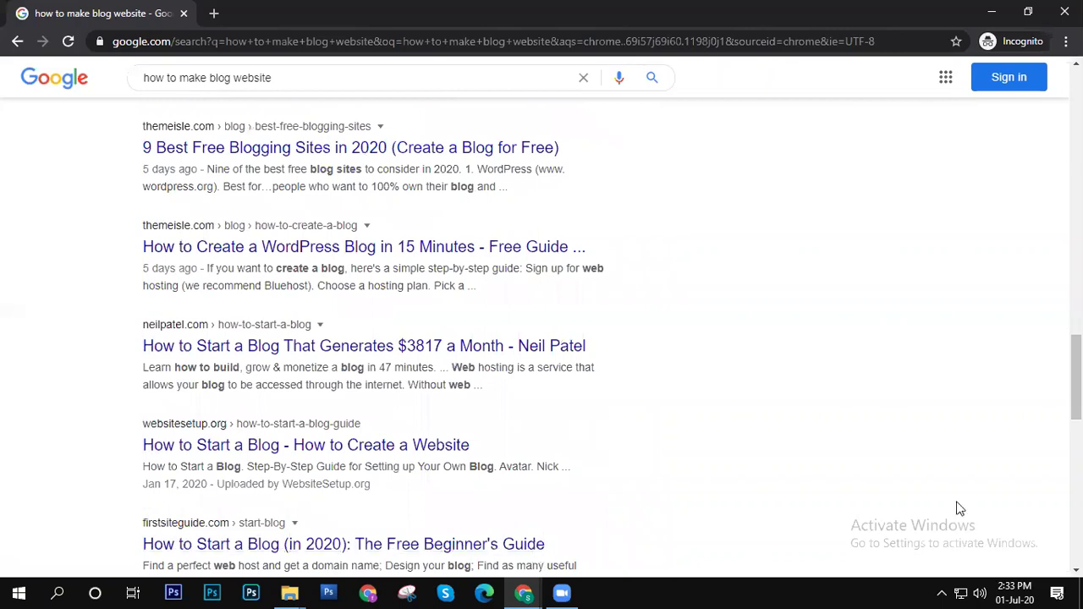
pyautogui.scroll(-3, 1075, 389)
pyautogui.scroll(-6, 1074, 389)
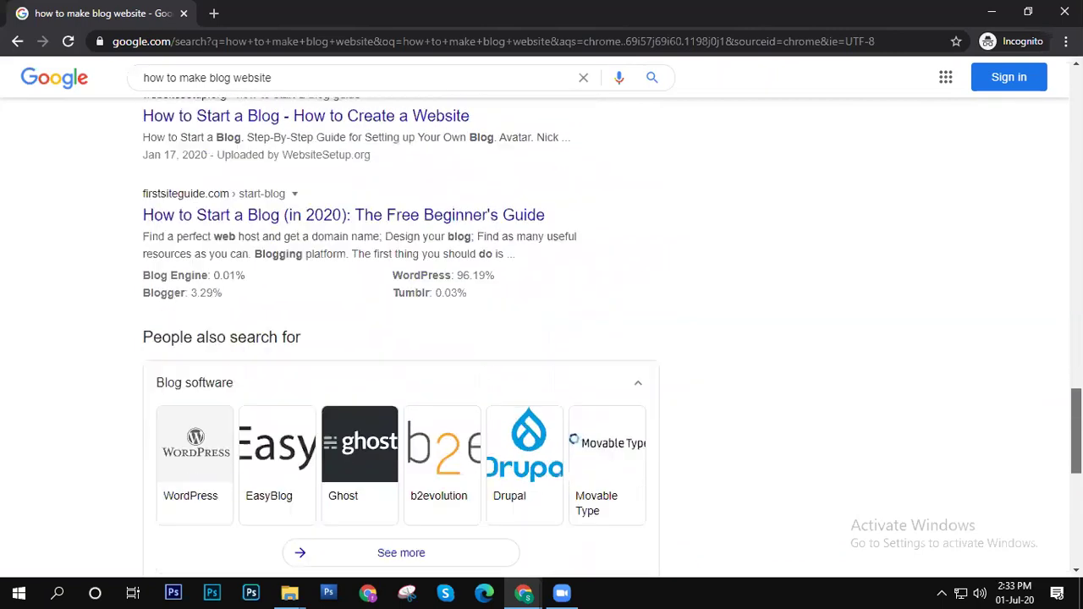
# Step: Review which sites rank organically for "how to make blog website" and compare them with the ads and featured snippet
pyautogui.scroll(7, 611, 339)
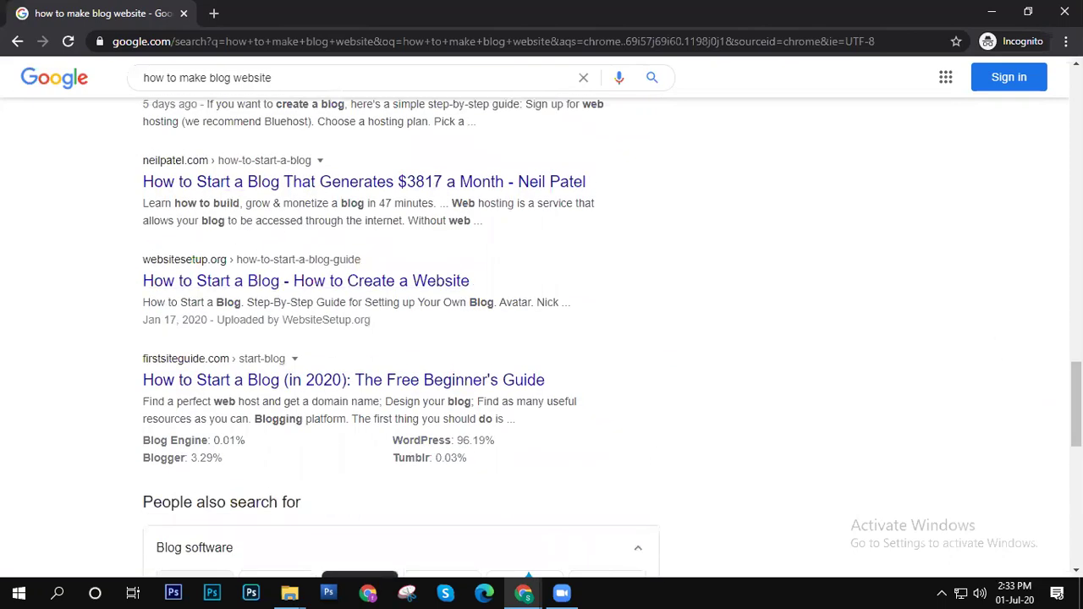
pyautogui.scroll(3, 612, 339)
pyautogui.scroll(2, 688, 503)
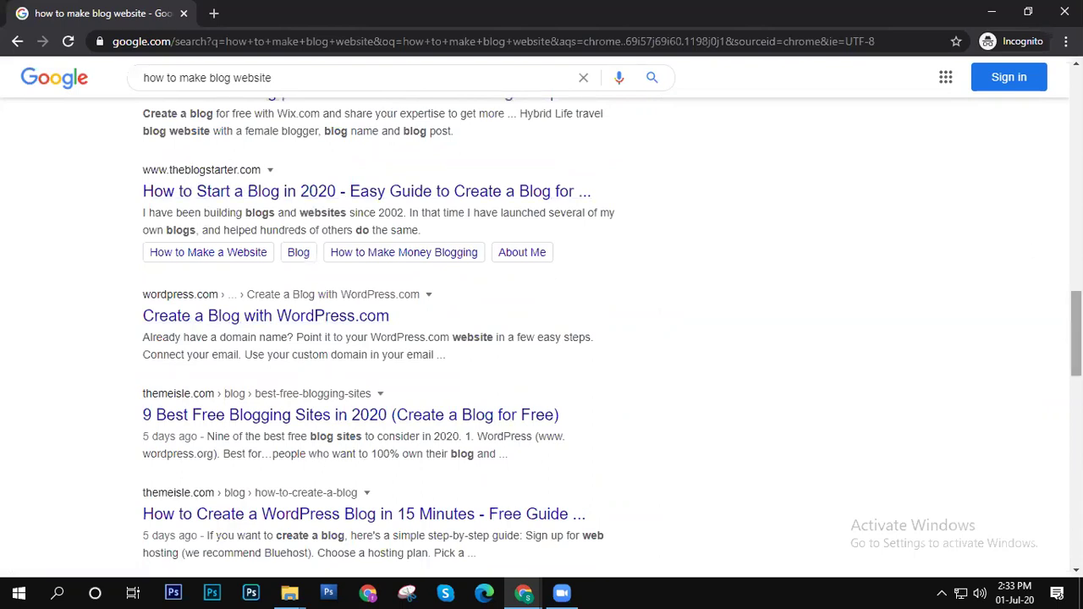
pyautogui.scroll(5, 1077, 330)
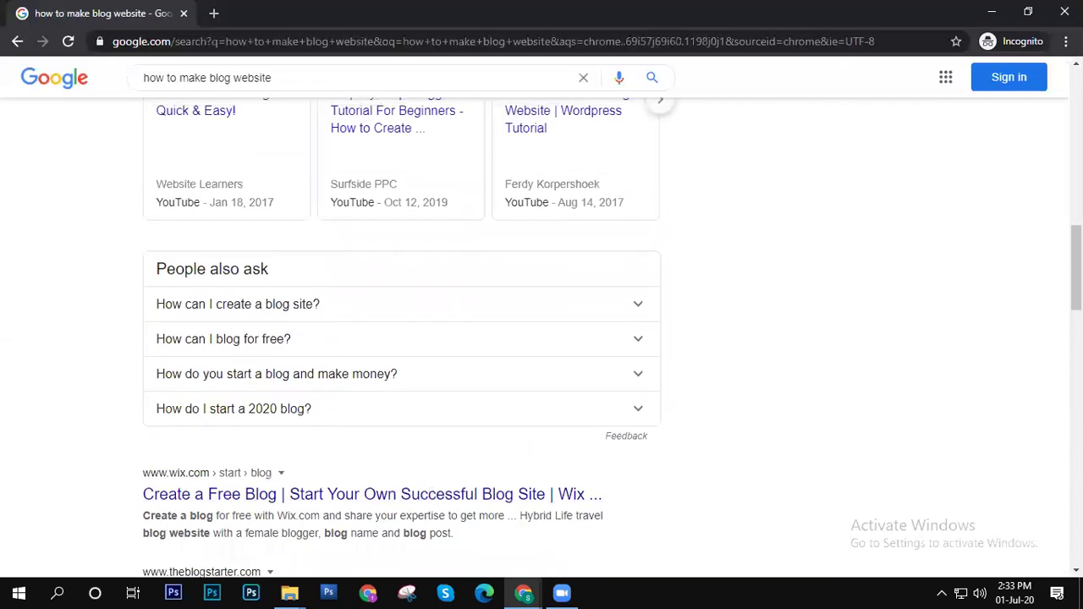
pyautogui.scroll(2, 1077, 254)
pyautogui.scroll(6, 1076, 212)
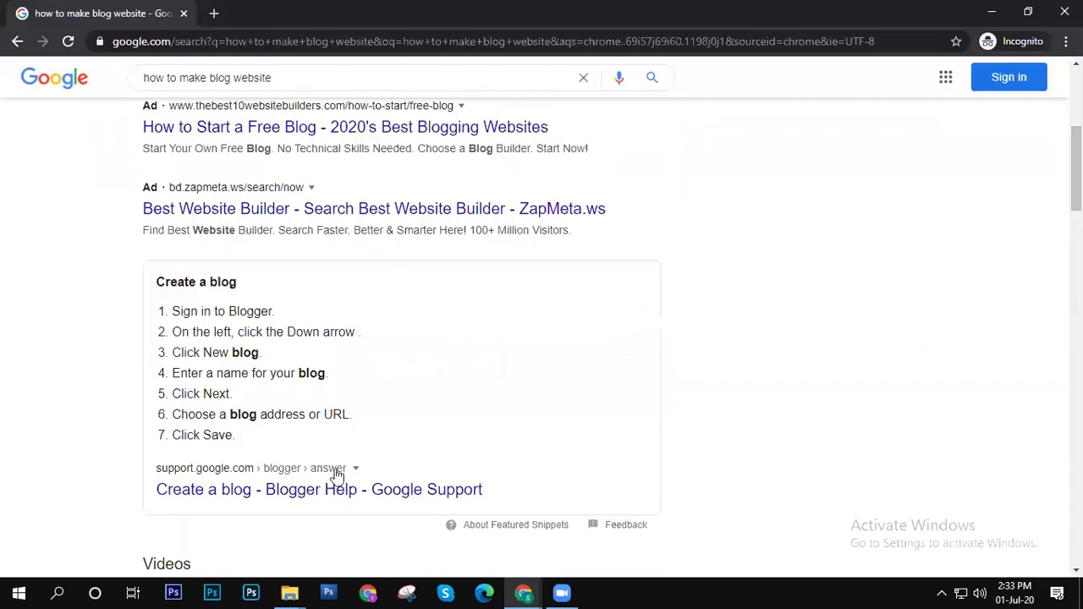
pyautogui.scroll(4, 533, 377)
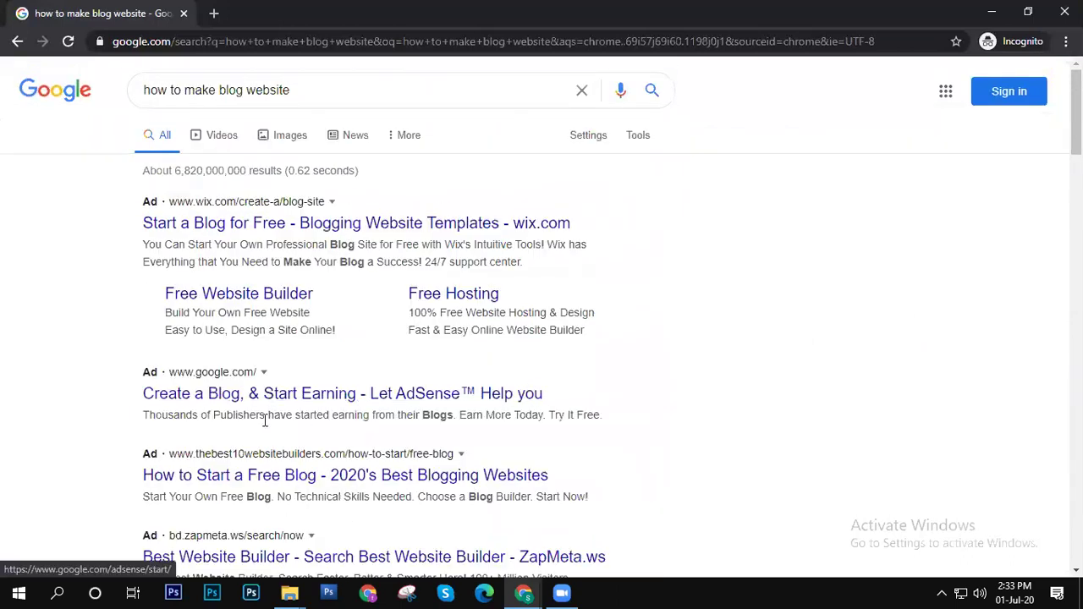
pyautogui.scroll(-9, 708, 347)
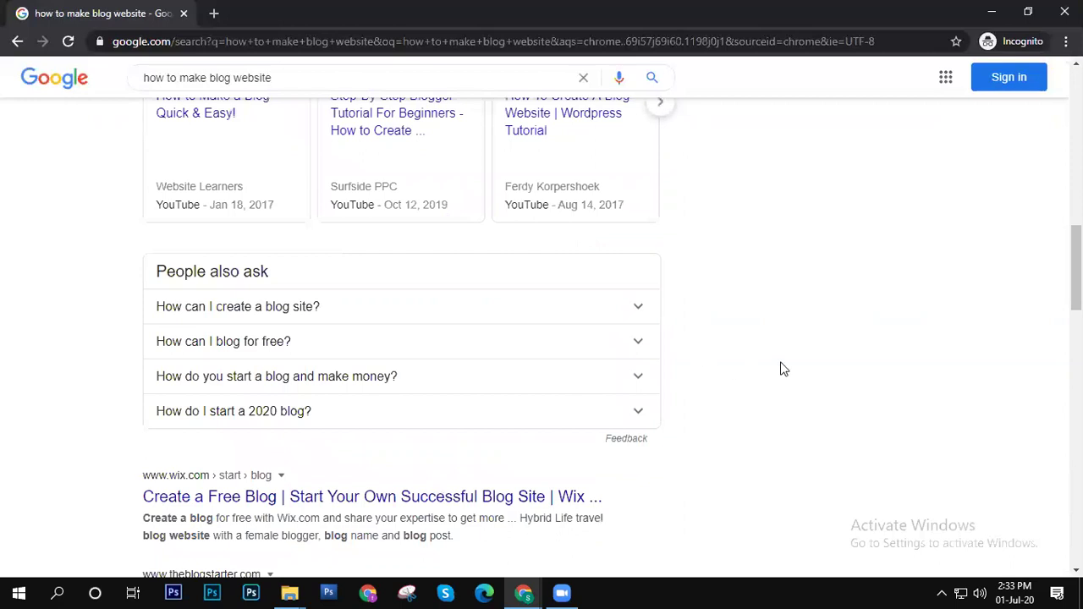
pyautogui.scroll(10, 782, 367)
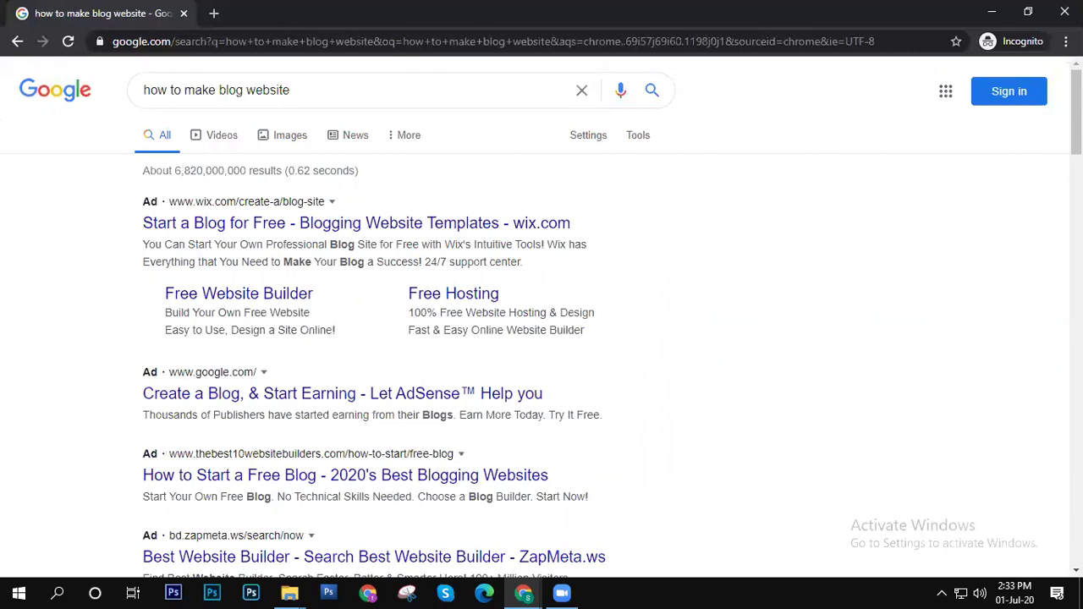
pyautogui.scroll(-3, 550, 324)
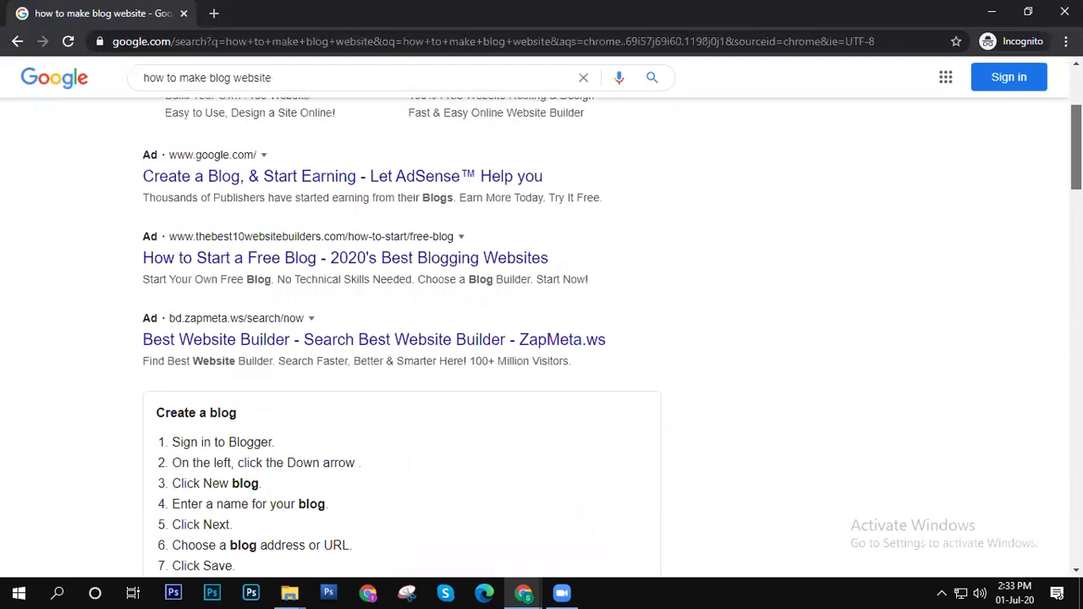
pyautogui.scroll(3, 550, 324)
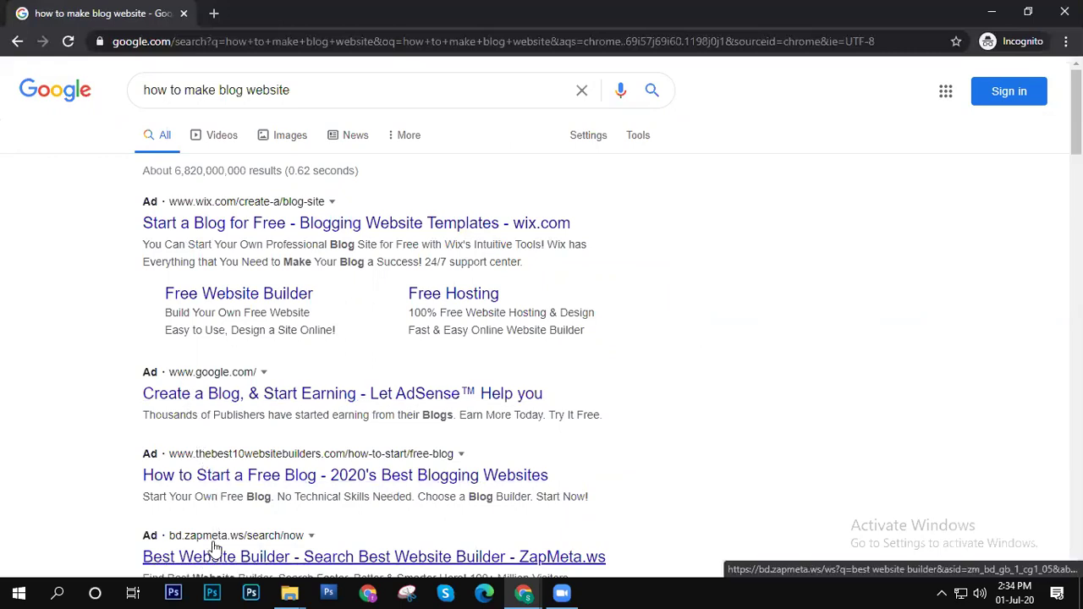
pyautogui.scroll(-2, 1075, 127)
pyautogui.scroll(-1, 1075, 127)
pyautogui.scroll(3, 1075, 127)
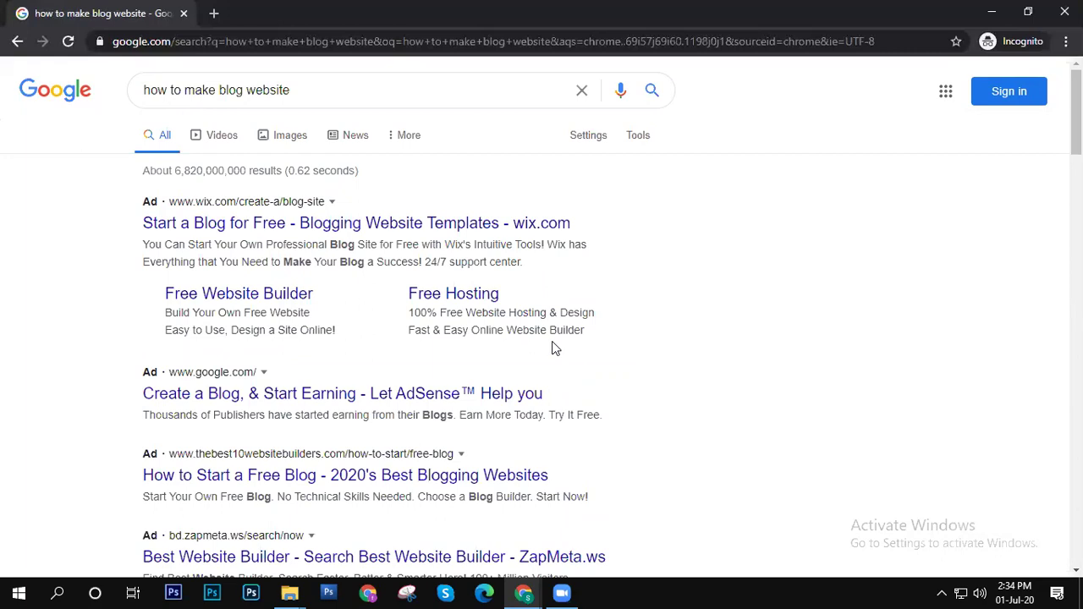
# Step: Replace the Google search query with "ssc"
pyautogui.moveTo(341, 90); pyautogui.dragTo(70, 136)
pyautogui.press('BackSpace')
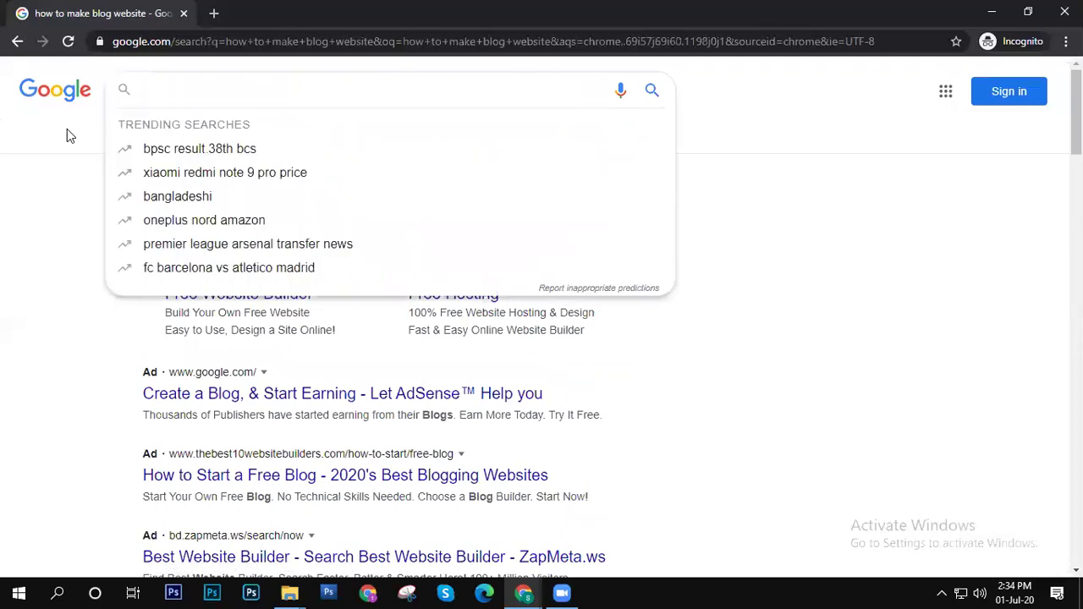
pyautogui.write('ssc ')
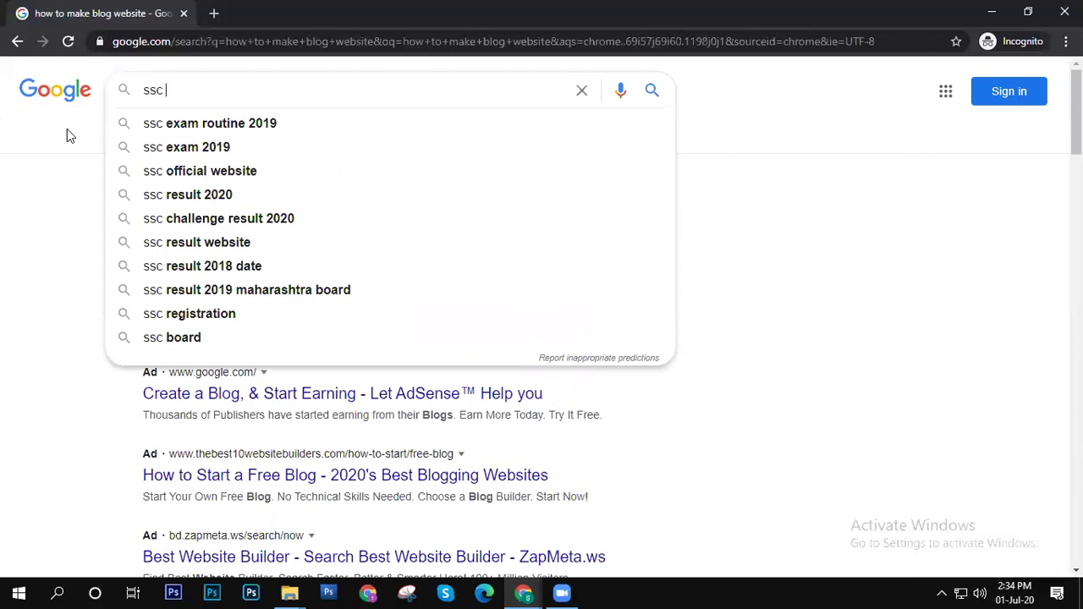
pyautogui.write('resutl 20')
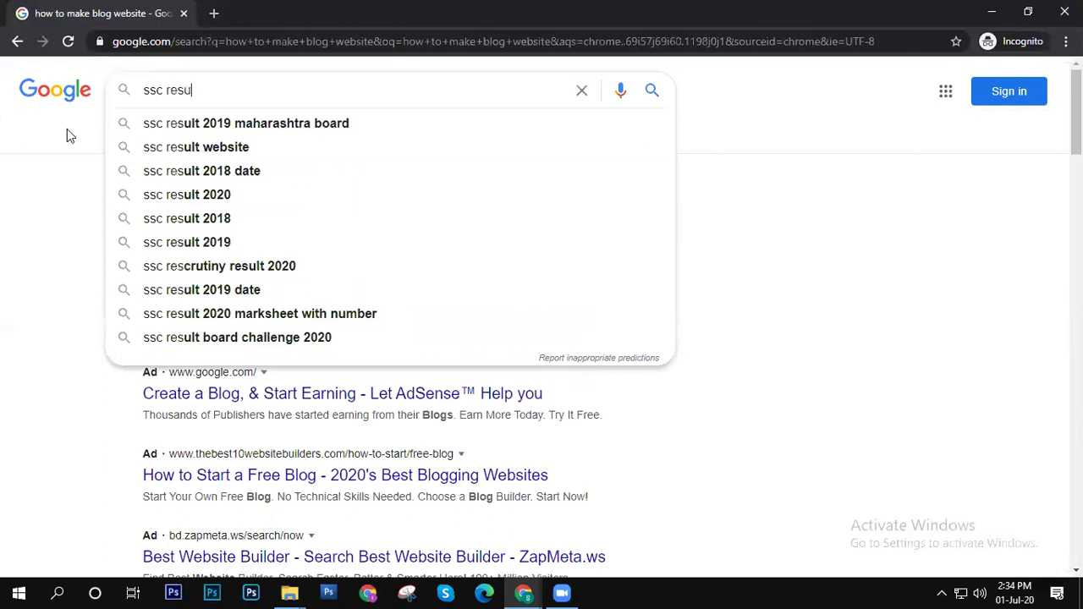
pyautogui.press('BackSpace')
pyautogui.press('BackSpace')
pyautogui.press('BackSpace')
pyautogui.press('BackSpace')
pyautogui.press('BackSpace')
pyautogui.press('BackSpace')
pyautogui.press('BackSpace')
pyautogui.press('BackSpace')
pyautogui.press('BackSpace')
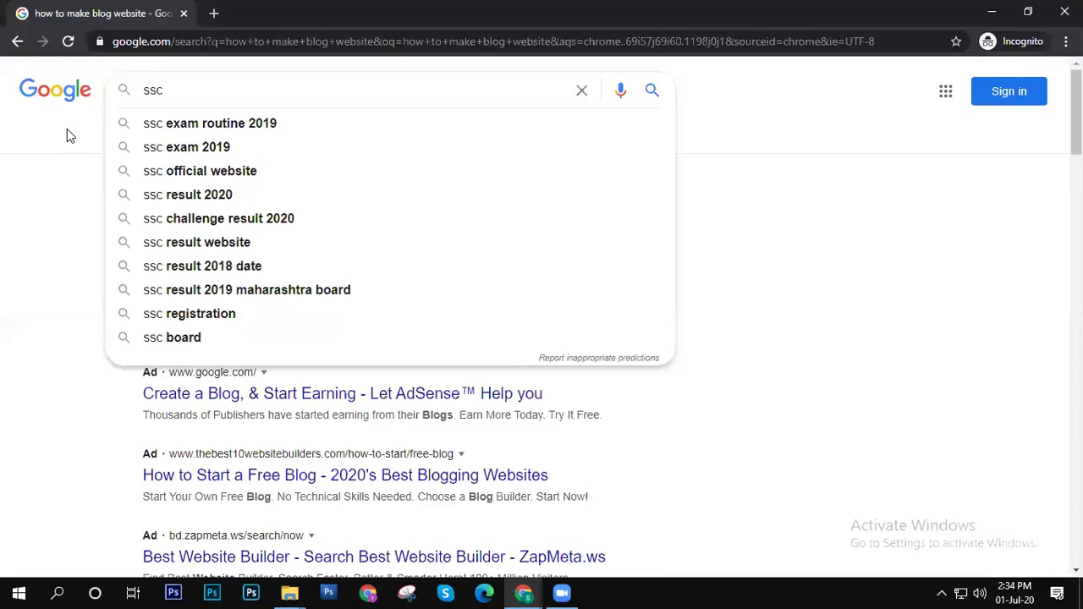
# Step: Complete the query with the suggestion "ssc routine 2020 new" and run the search
pyautogui.write('rou')
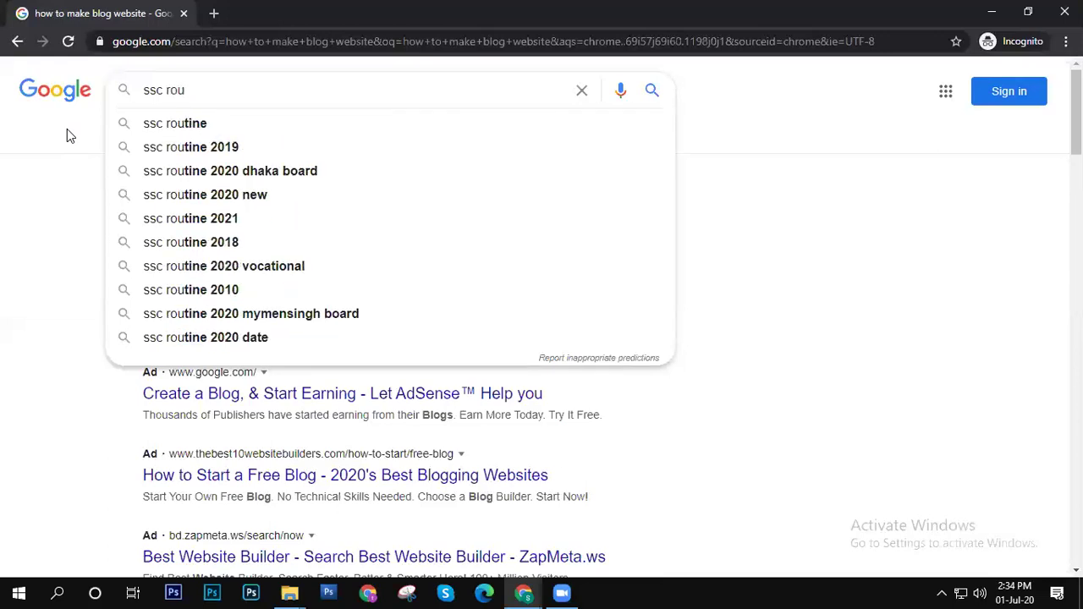
pyautogui.write('tine 20')
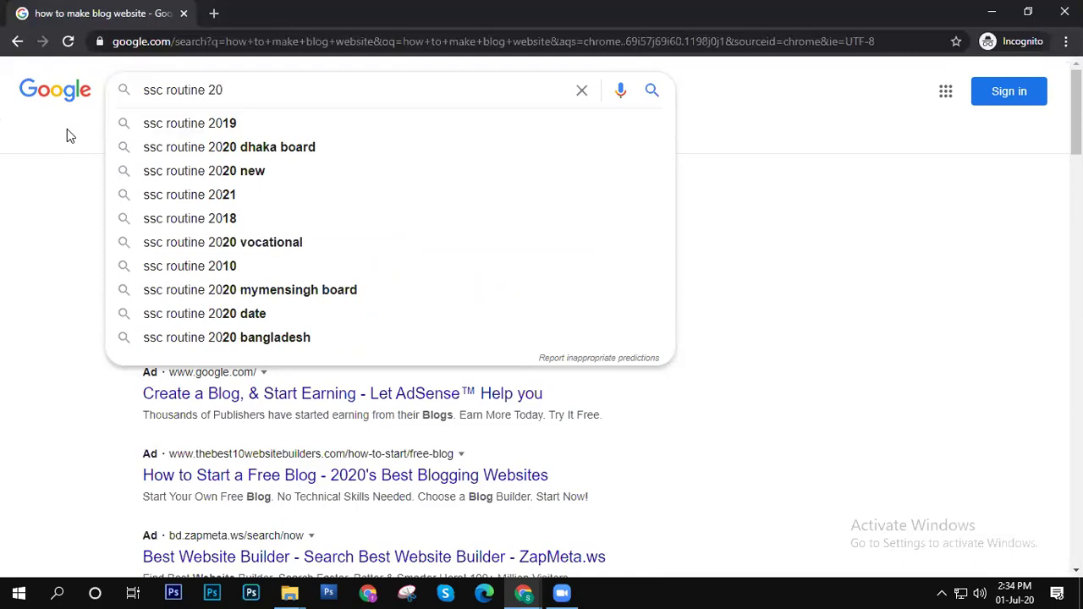
pyautogui.press('Down')
pyautogui.press('Down')
pyautogui.press('Down')
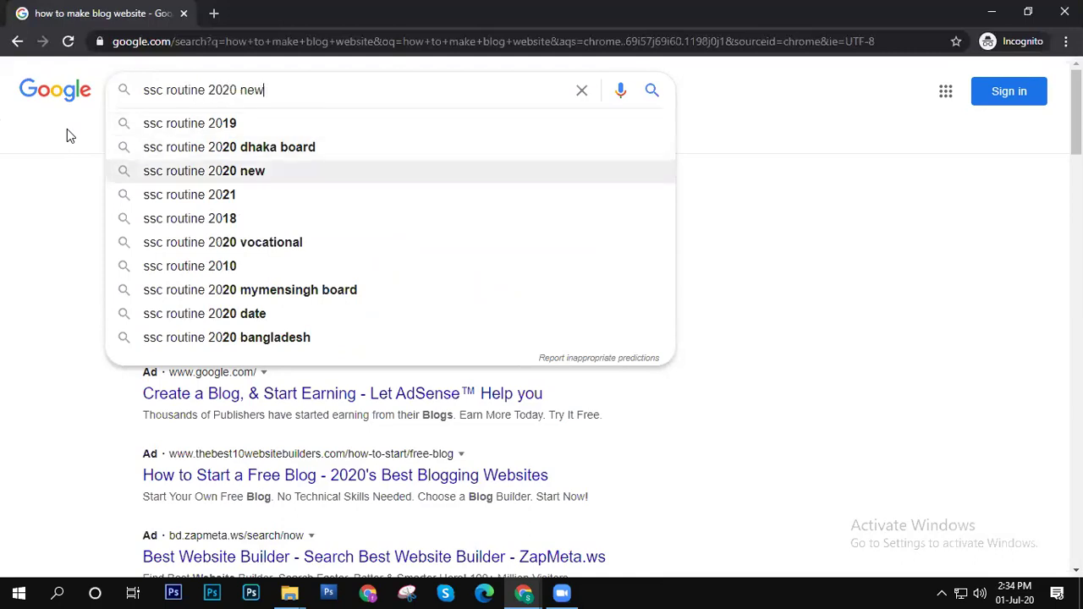
pyautogui.press('Return')
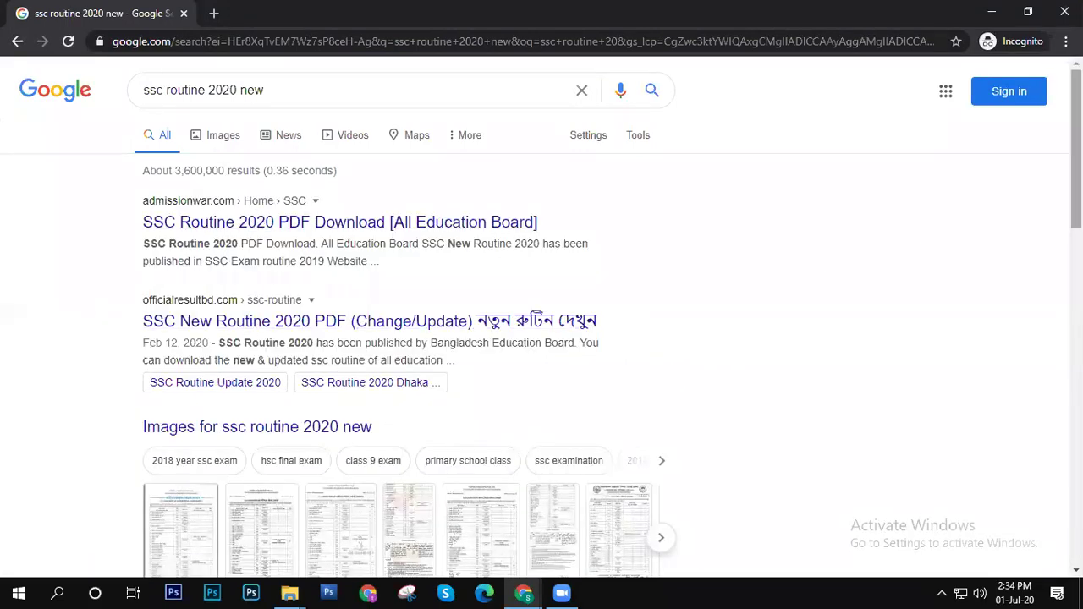
# Step: Examine the sites ranking for "ssc routine 2020 new", from the image results down to the related searches
pyautogui.scroll(-4, 1076, 148)
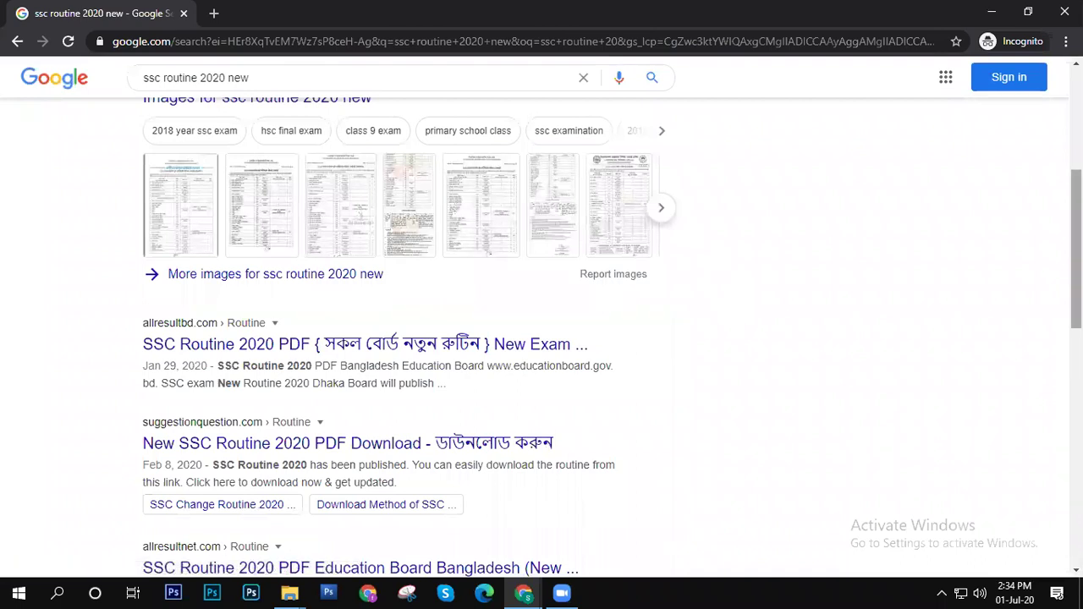
pyautogui.scroll(-3, 1076, 254)
pyautogui.scroll(-5, 1077, 254)
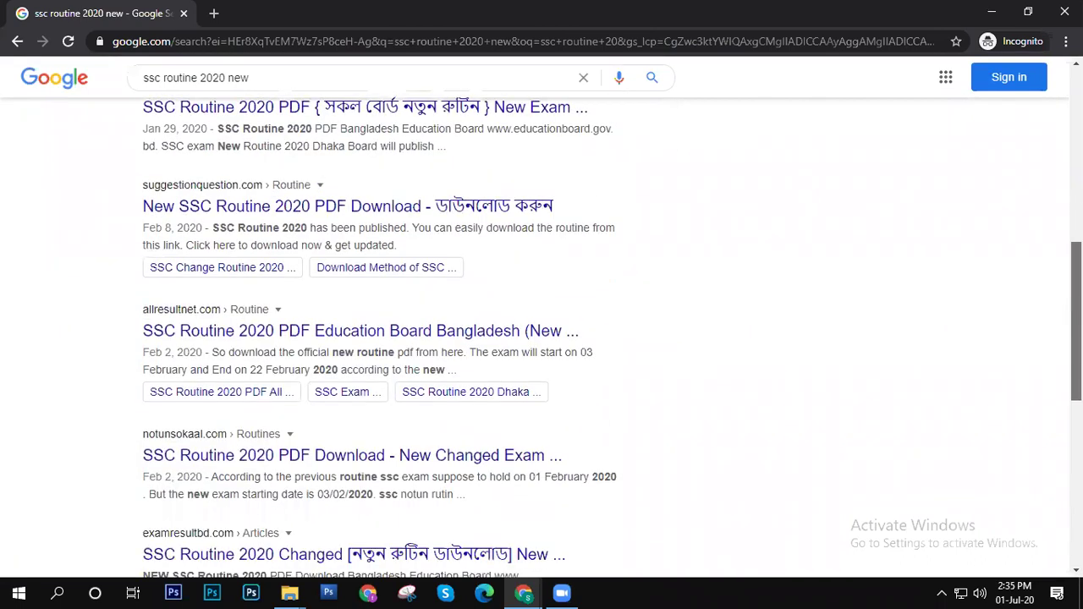
pyautogui.scroll(-1, 541, 338)
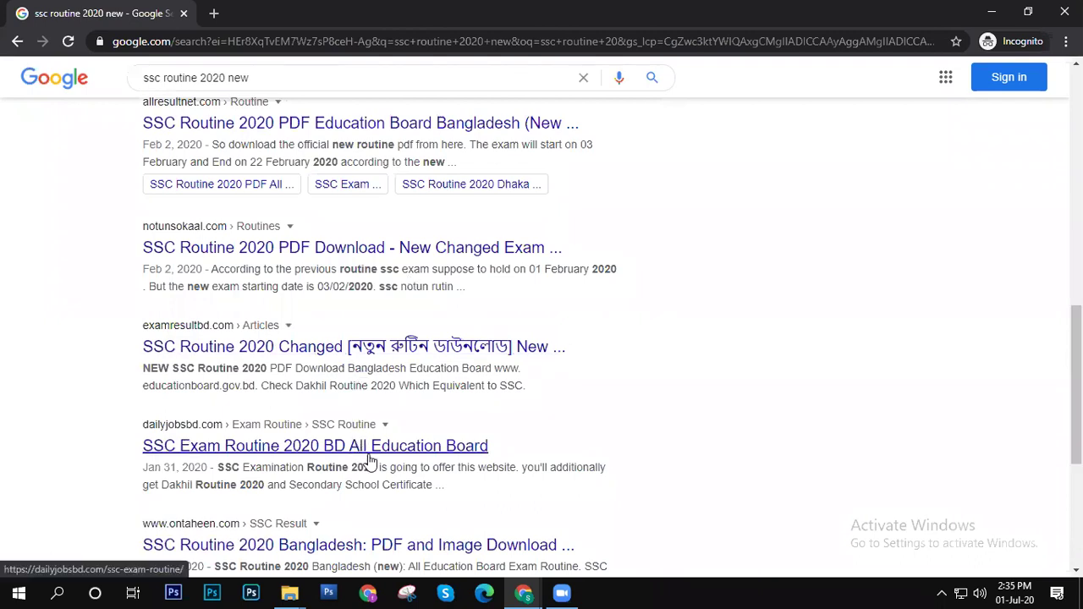
pyautogui.scroll(-3, 541, 339)
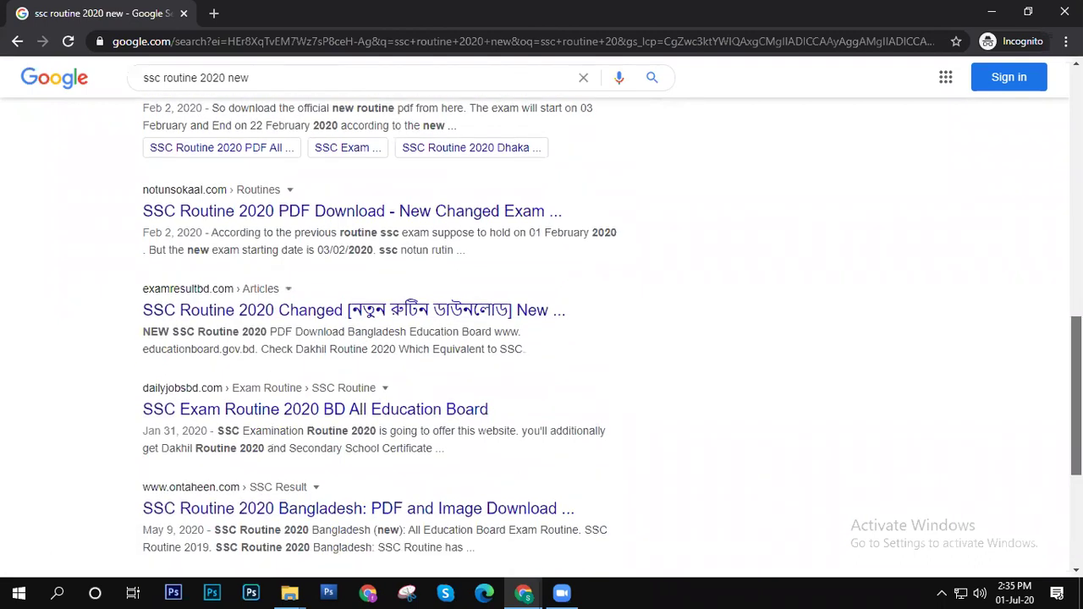
pyautogui.scroll(1, 542, 338)
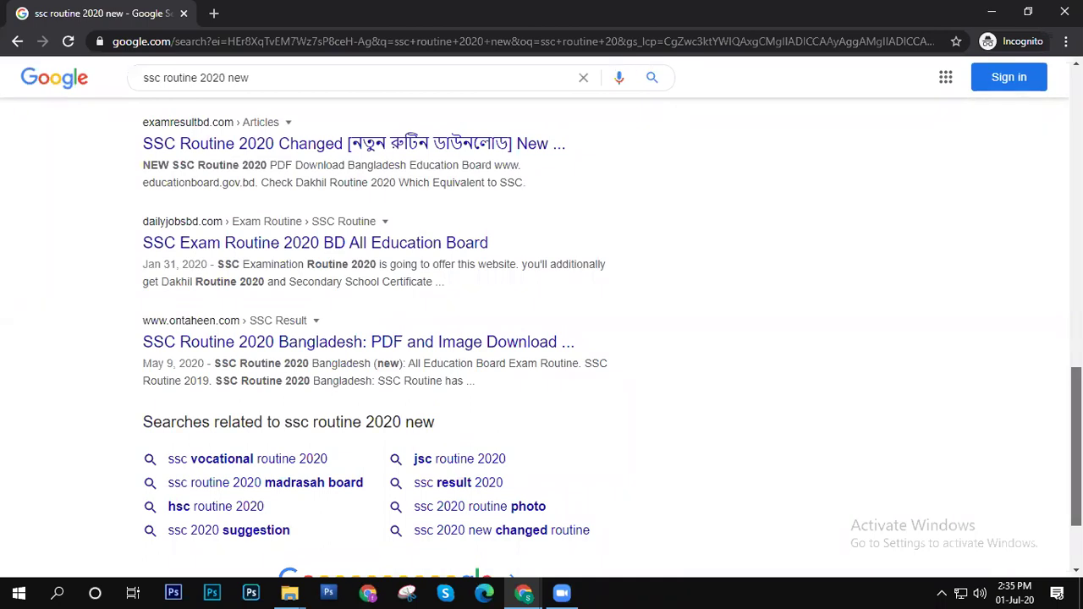
# Step: Review the sites ranking for "ssc routine 2020 new" again, checking the whole results page for ads
pyautogui.scroll(1, 288, 283)
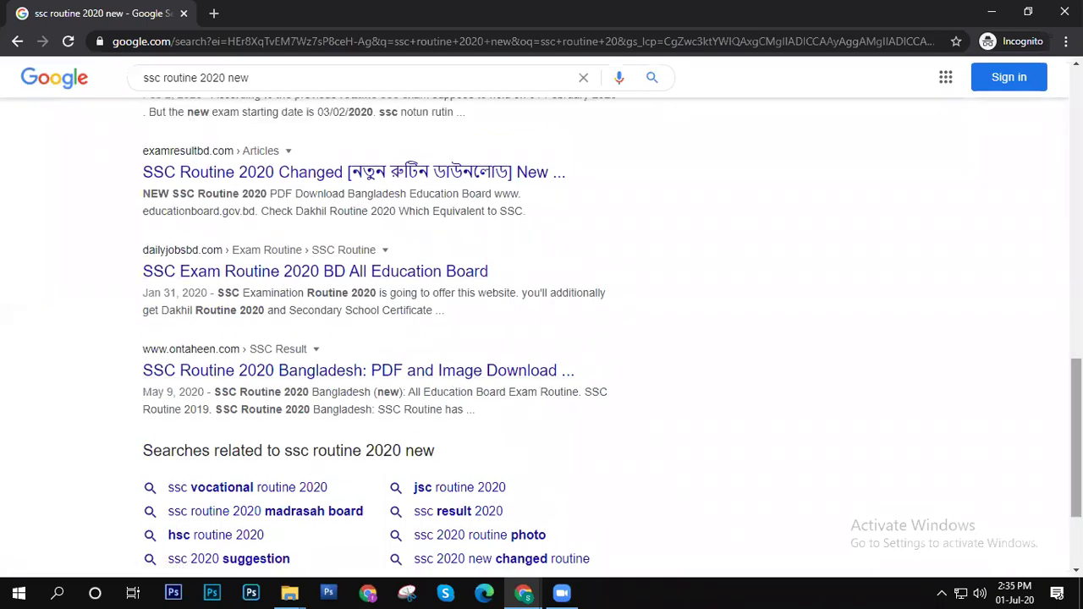
pyautogui.scroll(2, 541, 339)
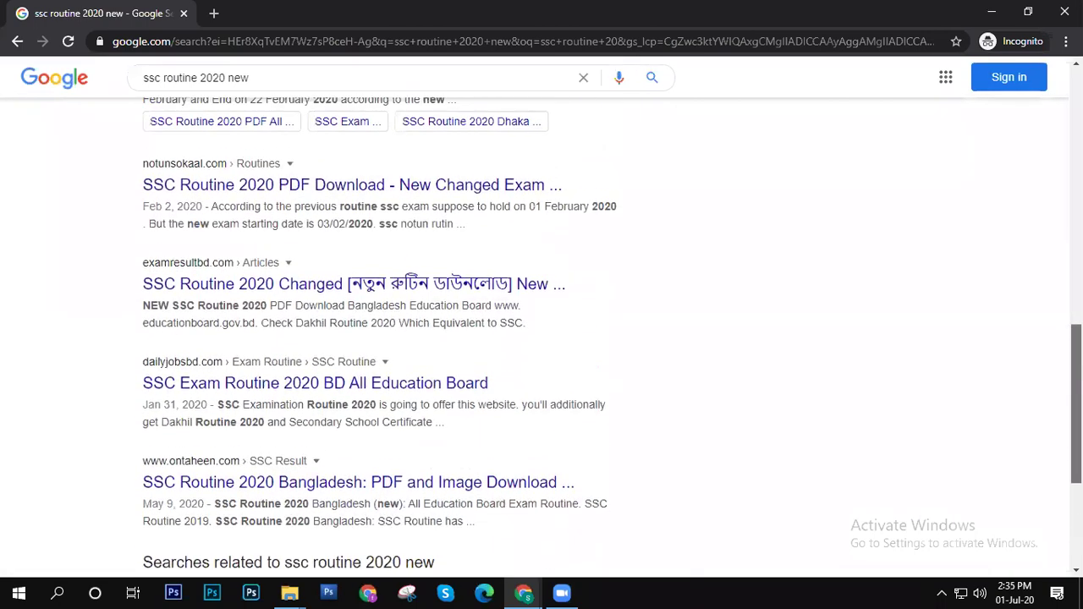
pyautogui.scroll(2, 542, 339)
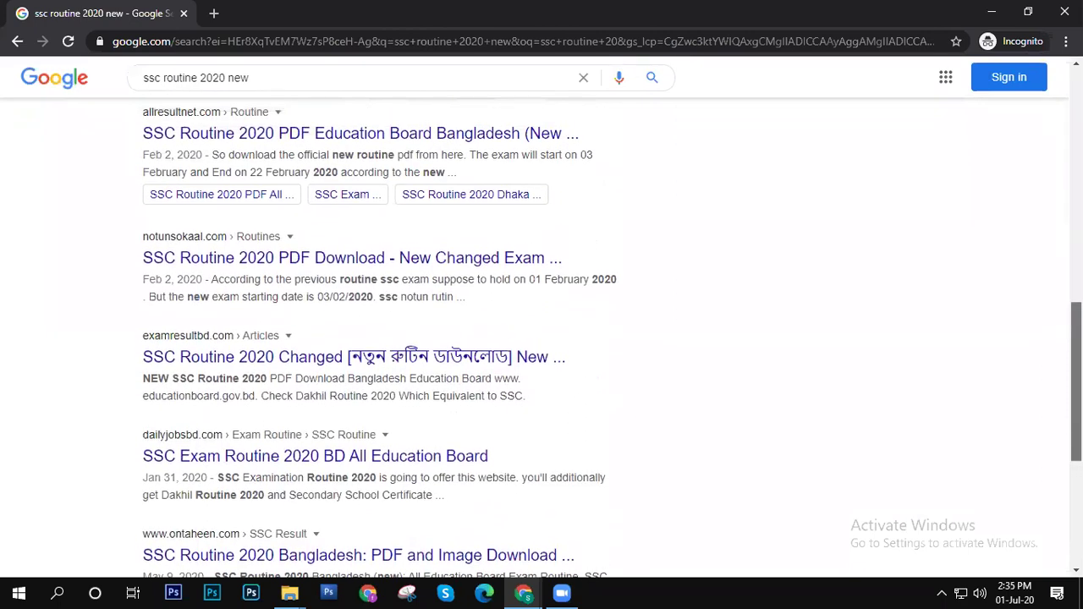
pyautogui.scroll(4, 541, 338)
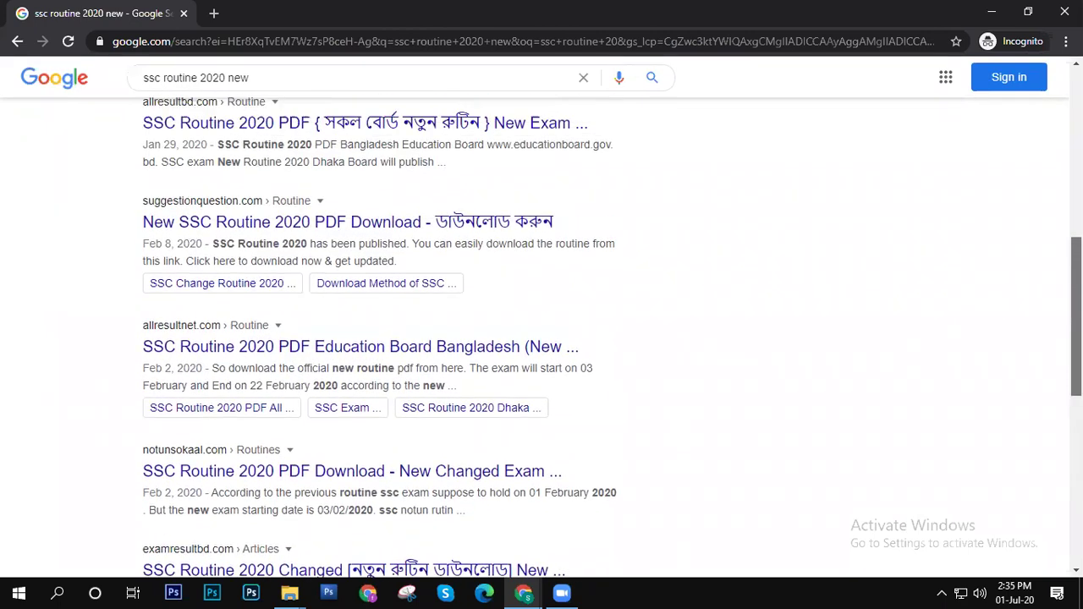
pyautogui.scroll(5, 541, 339)
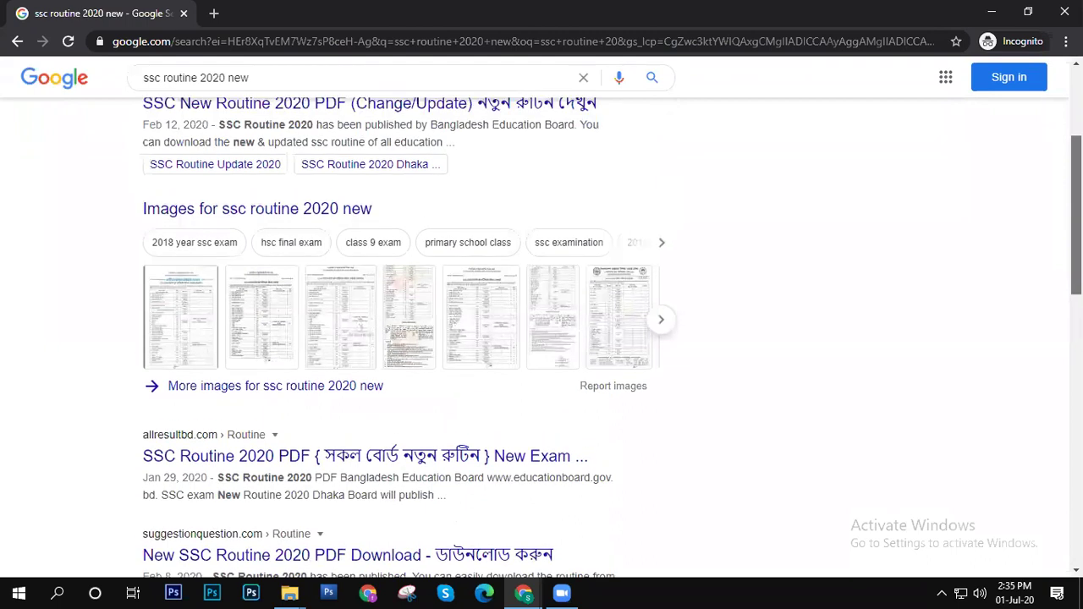
pyautogui.scroll(3, 541, 338)
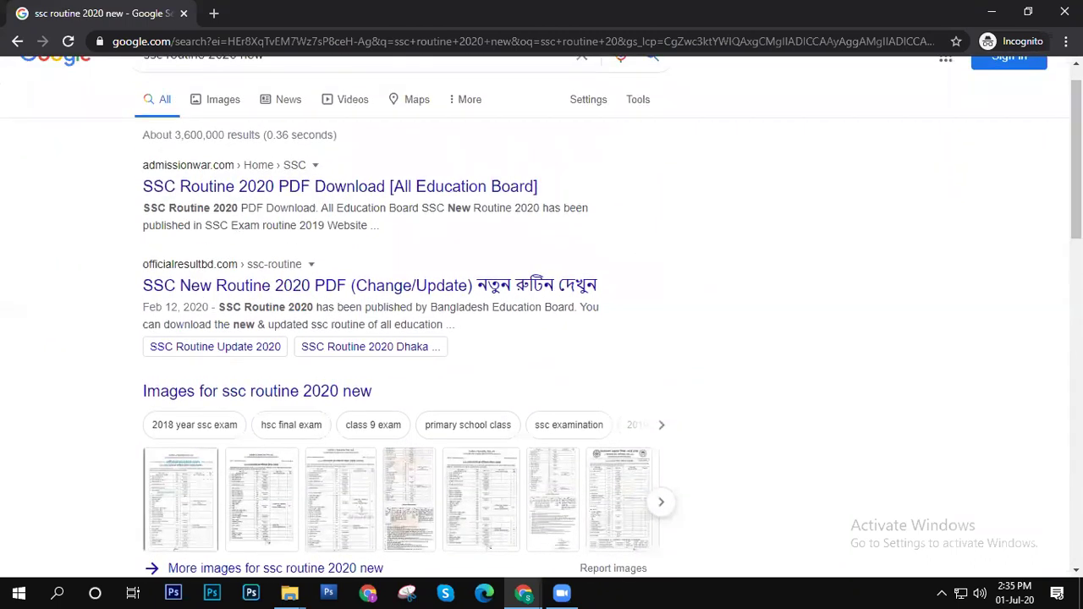
pyautogui.scroll(-10, 723, 301)
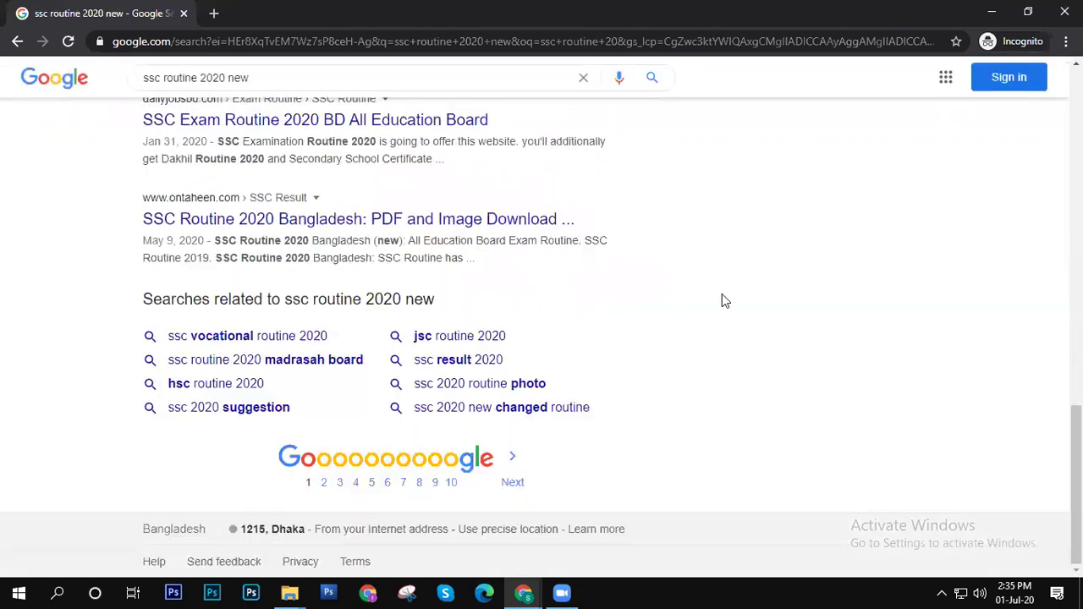
pyautogui.scroll(10, 755, 336)
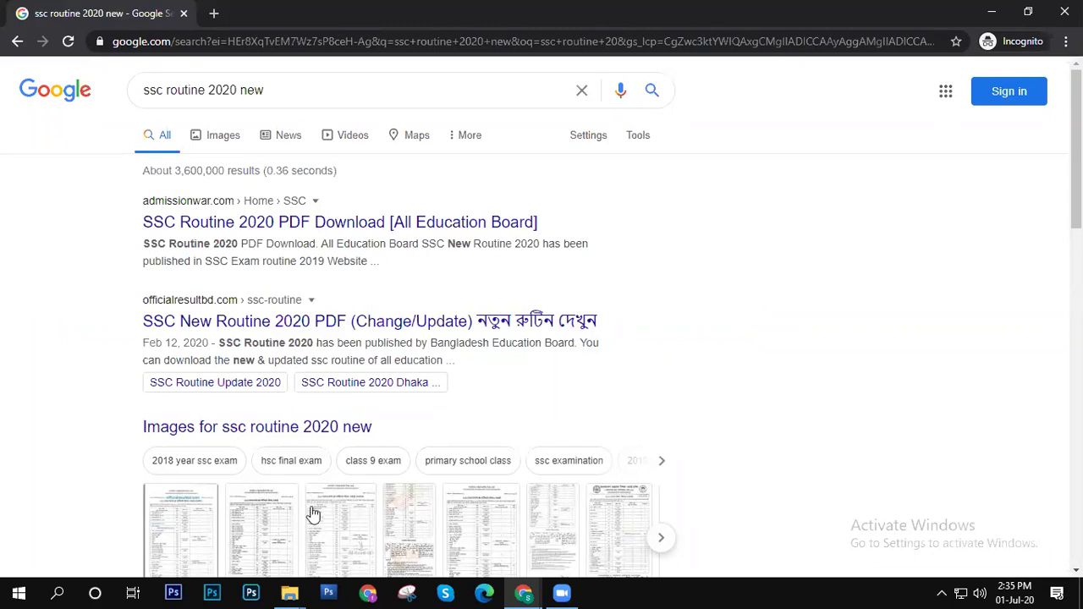
# Step: Switch to the signed-in browser window and search Google for "Best Smartwatch for Nurses" in the empty tab
pyautogui.moveTo(523, 592)
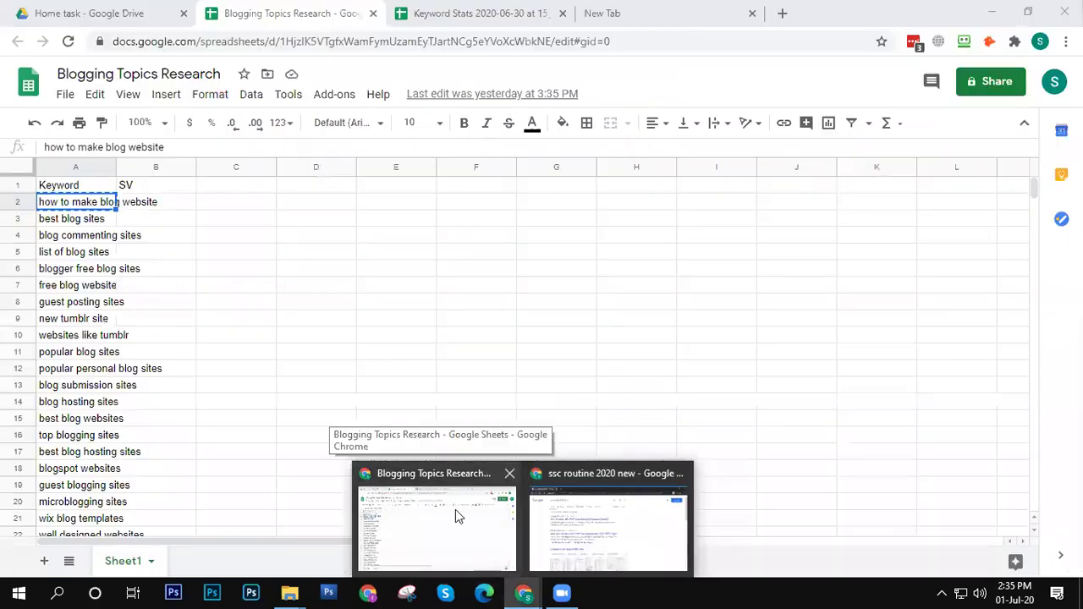
pyautogui.click(456, 512)
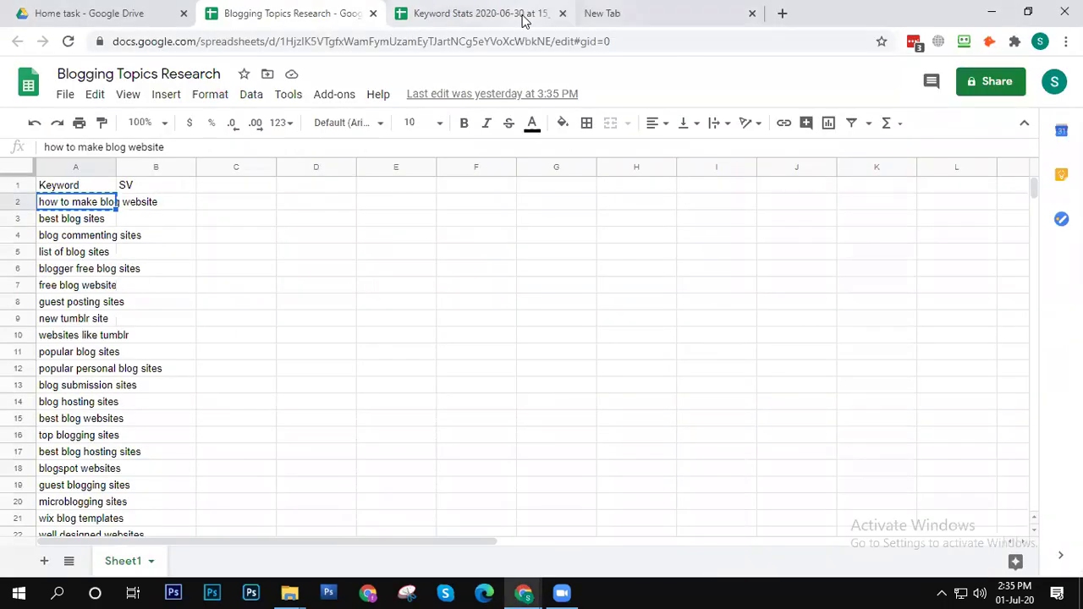
pyautogui.click(642, 21)
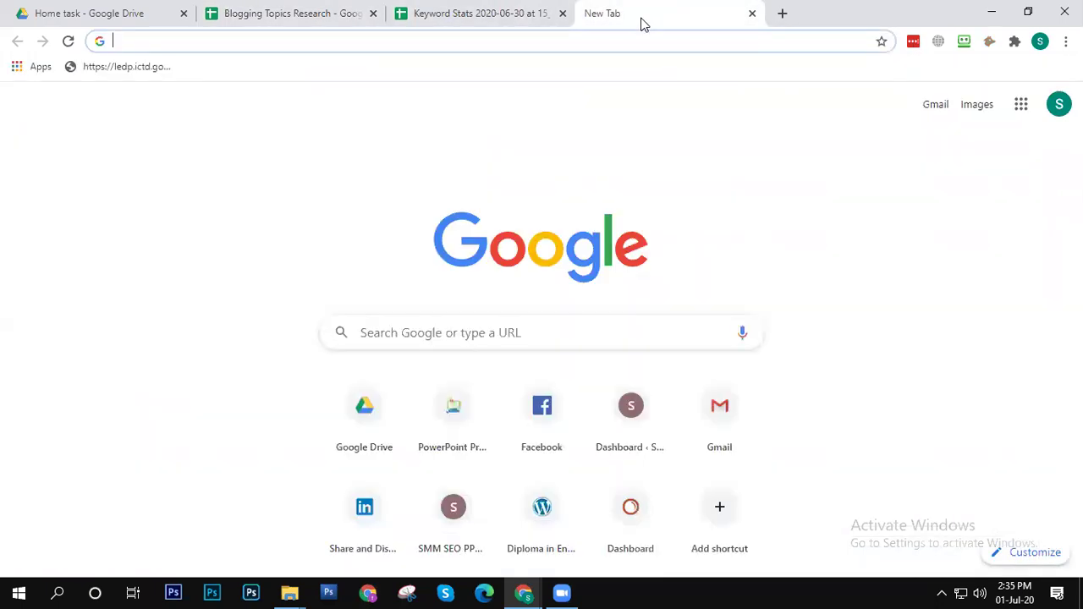
pyautogui.write('best')
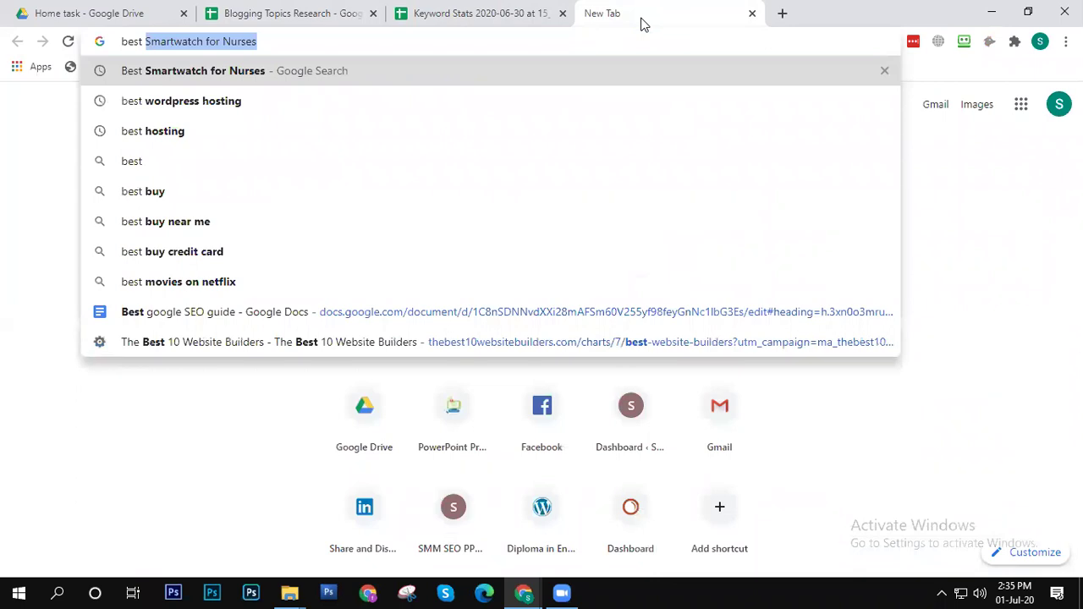
pyautogui.press('Return')
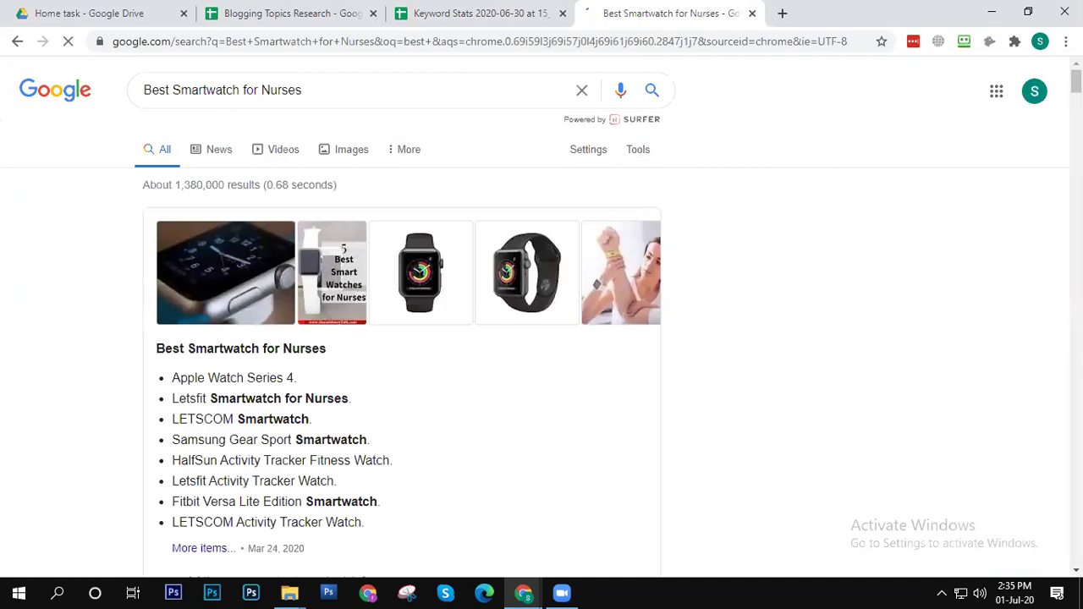
# Step: Review the featured snippet, ranking sites and their SEO metrics in the "Best Smartwatch for Nurses" results
pyautogui.scroll(-5, 542, 313)
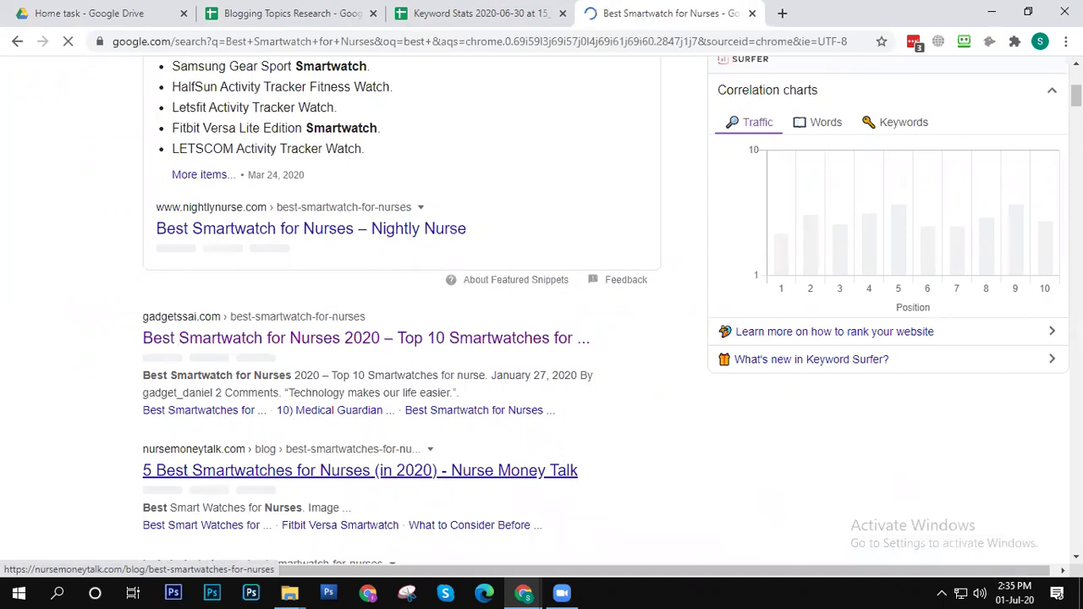
pyautogui.scroll(-7, 541, 313)
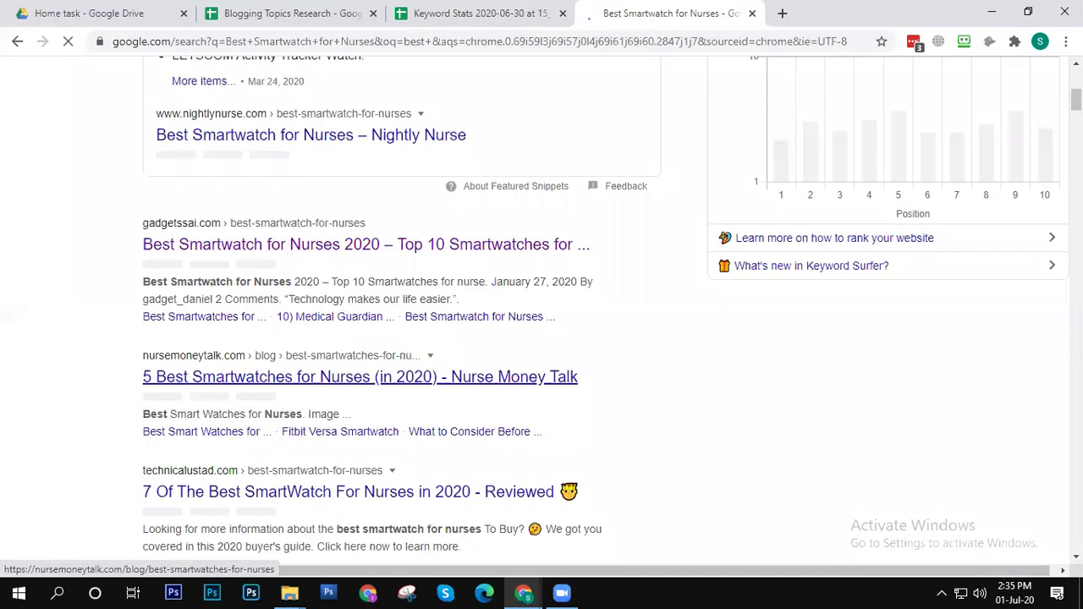
pyautogui.scroll(8, 541, 313)
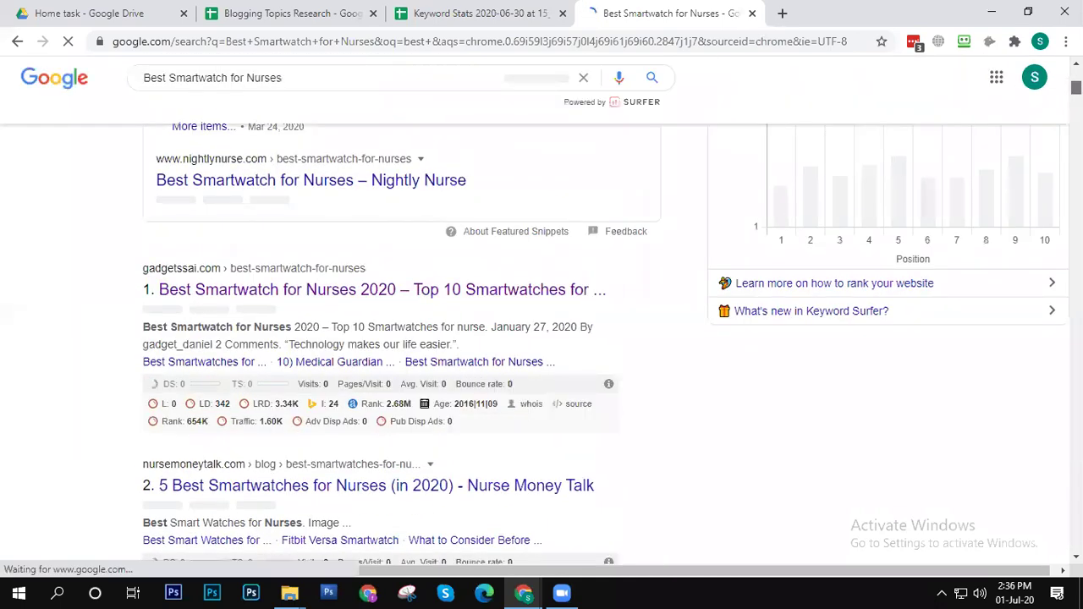
pyautogui.scroll(-20, 542, 339)
pyautogui.scroll(20, 541, 339)
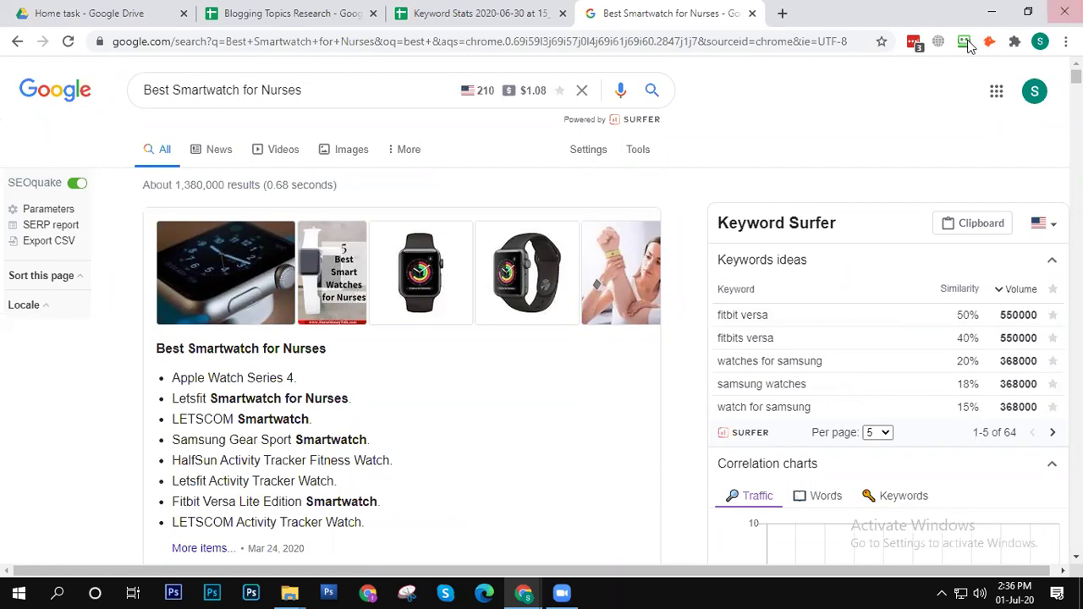
pyautogui.click(1066, 40)
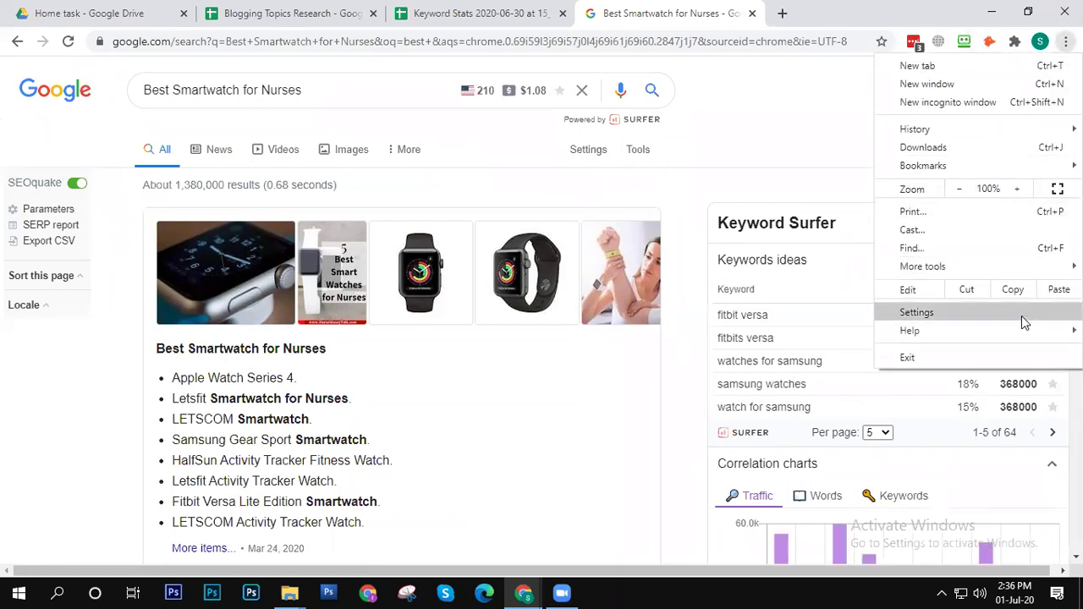
pyautogui.press('Escape')
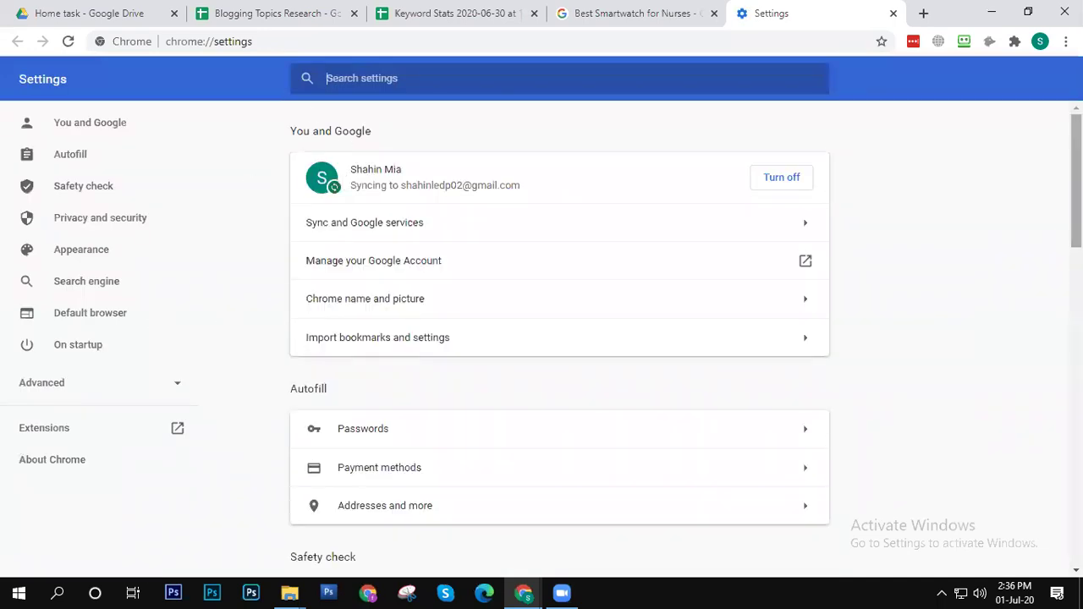
pyautogui.moveTo(1074, 246); pyautogui.dragTo(1055, 421)
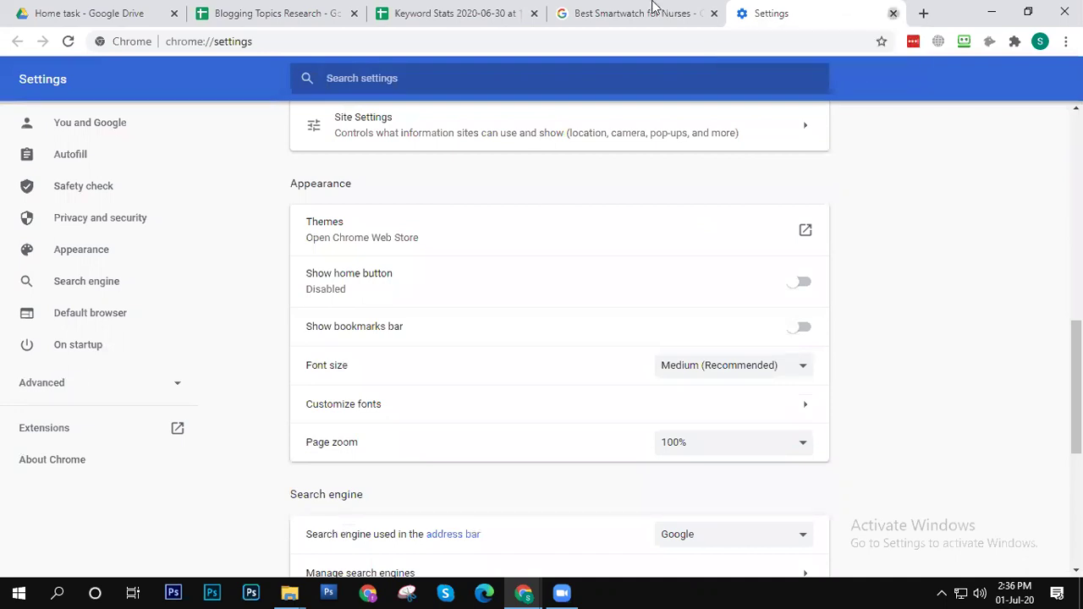
pyautogui.click(892, 13)
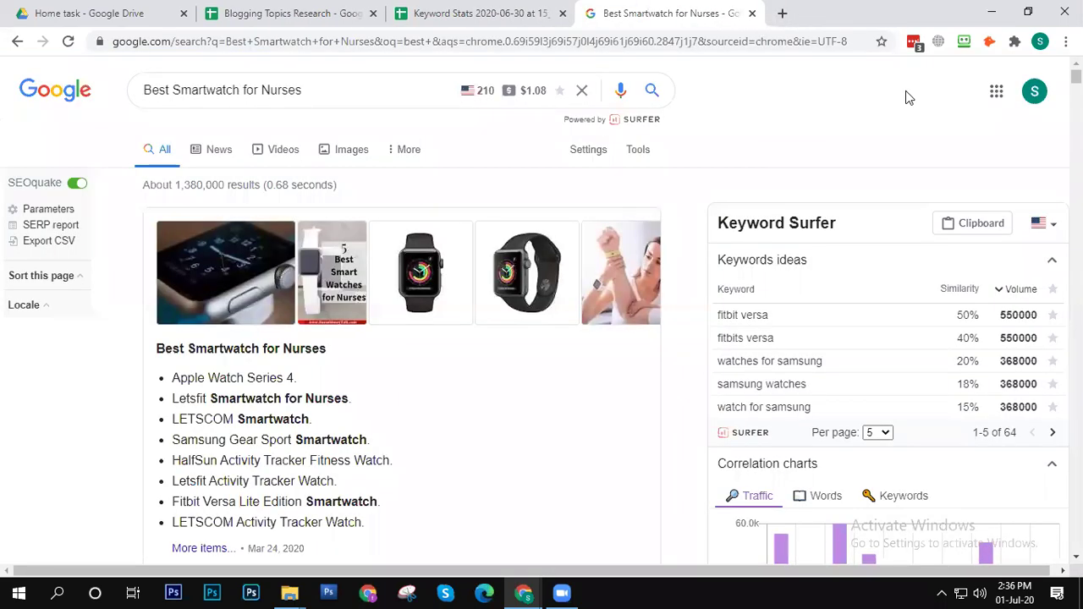
# Step: Set Google's search settings to 10 results per page and save the preferences
pyautogui.click(589, 152)
pyautogui.click(596, 178)
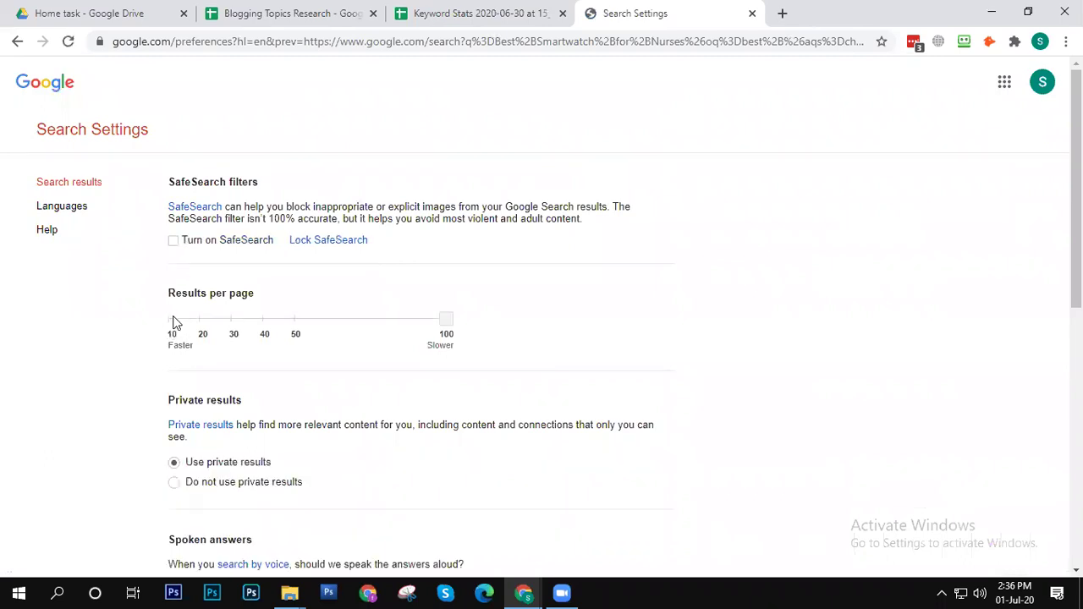
pyautogui.moveTo(446, 320); pyautogui.dragTo(136, 326)
pyautogui.moveTo(1075, 279); pyautogui.dragTo(1075, 537)
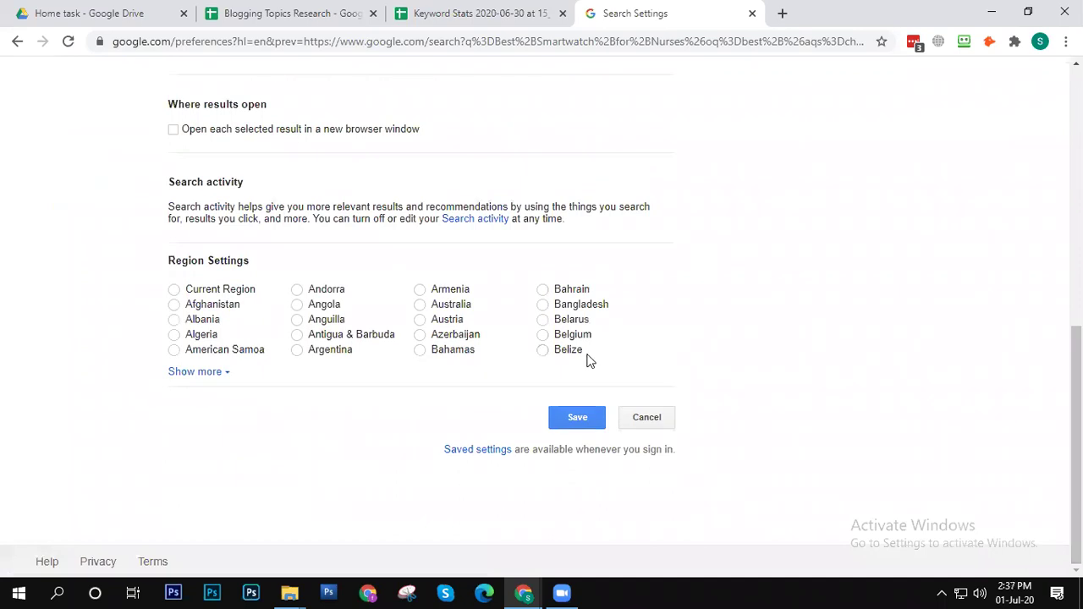
pyautogui.click(582, 417)
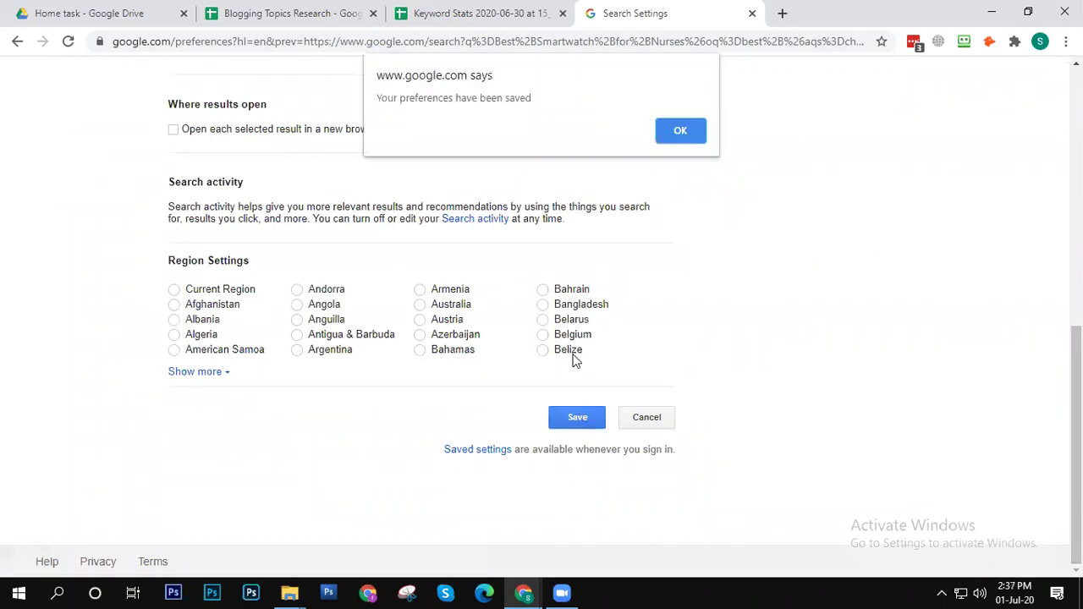
pyautogui.click(687, 129)
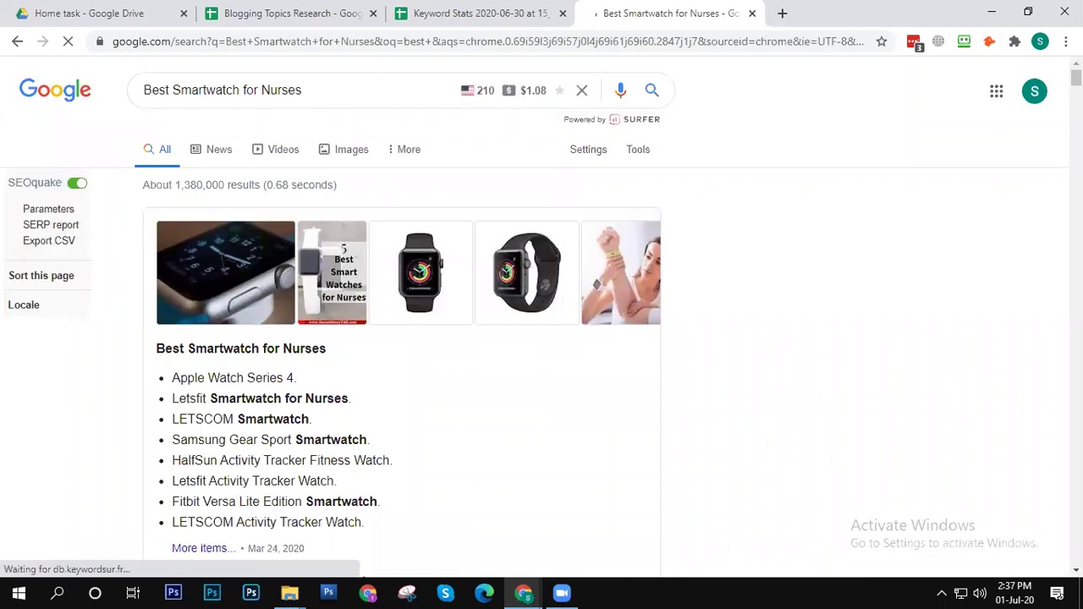
# Step: Examine the reloaded "Best Smartwatch for Nurses" page for the number of listed sites and their SEO metrics
pyautogui.scroll(-5, 542, 339)
pyautogui.scroll(-1, 541, 339)
pyautogui.scroll(7, 542, 338)
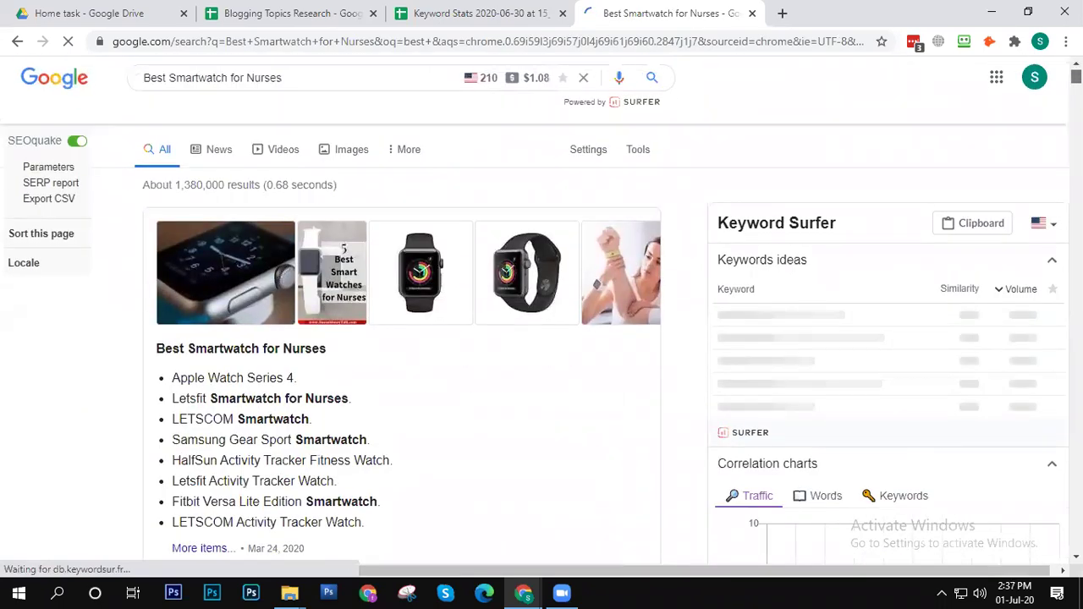
pyautogui.scroll(-5, 542, 338)
pyautogui.scroll(4, 541, 339)
pyautogui.scroll(-4, 541, 338)
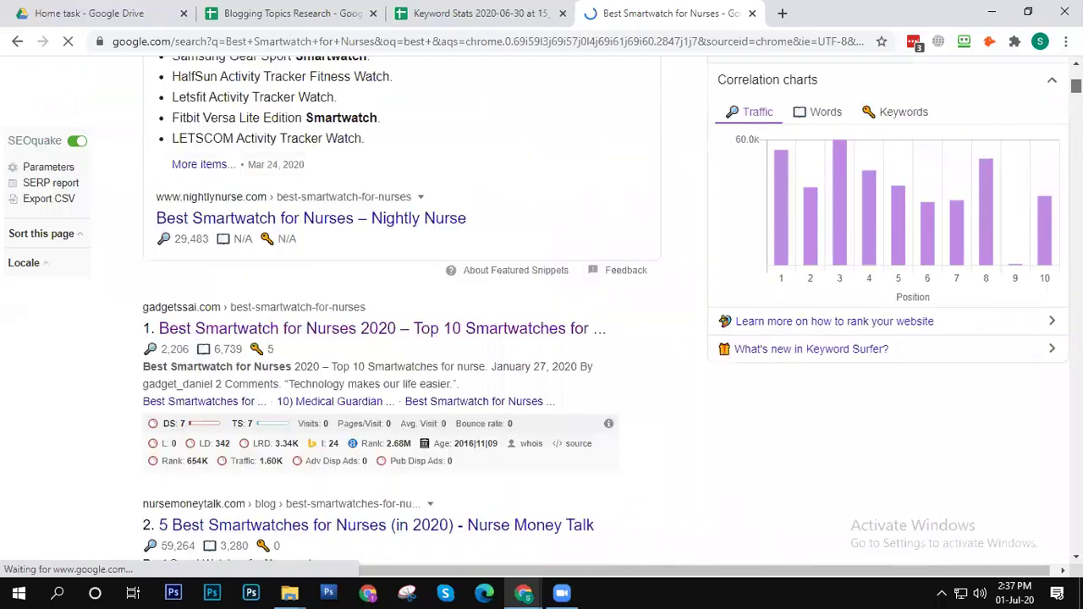
pyautogui.scroll(1, 541, 339)
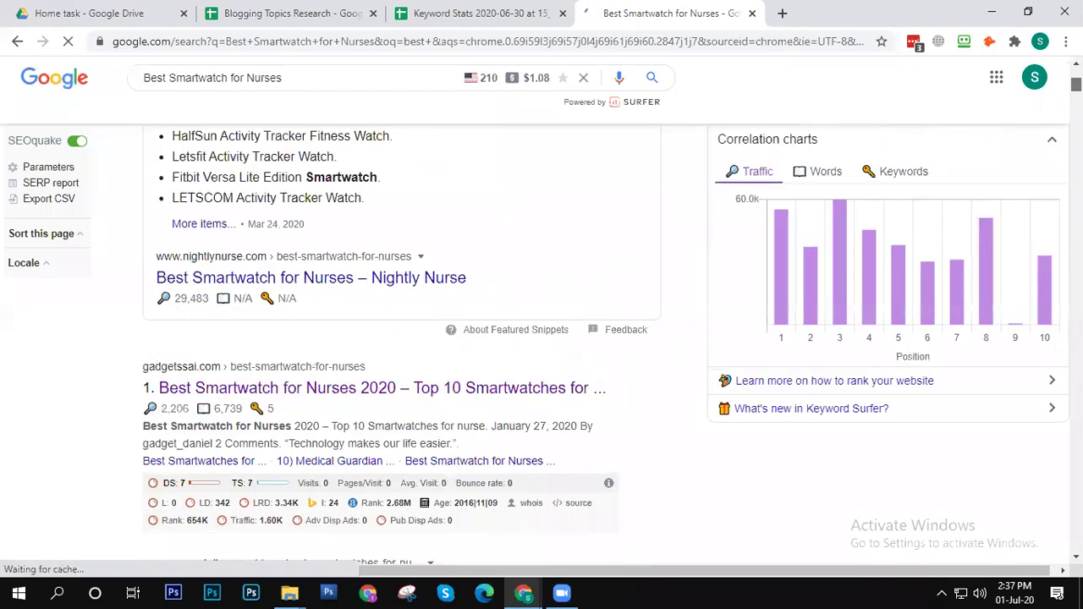
pyautogui.scroll(-3, 542, 338)
pyautogui.scroll(-11, 541, 339)
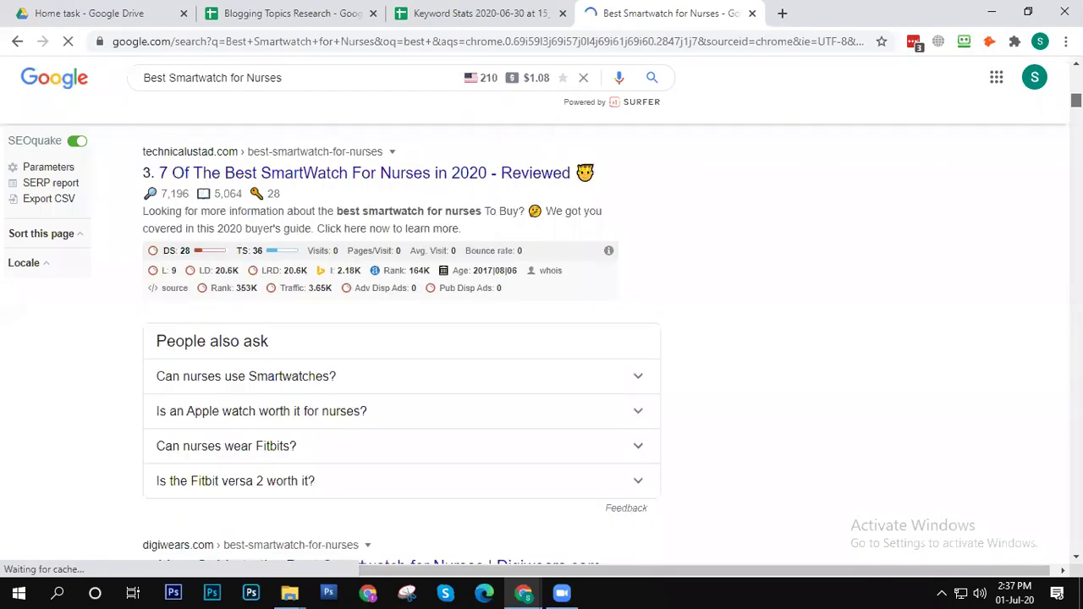
pyautogui.scroll(-9, 380, 345)
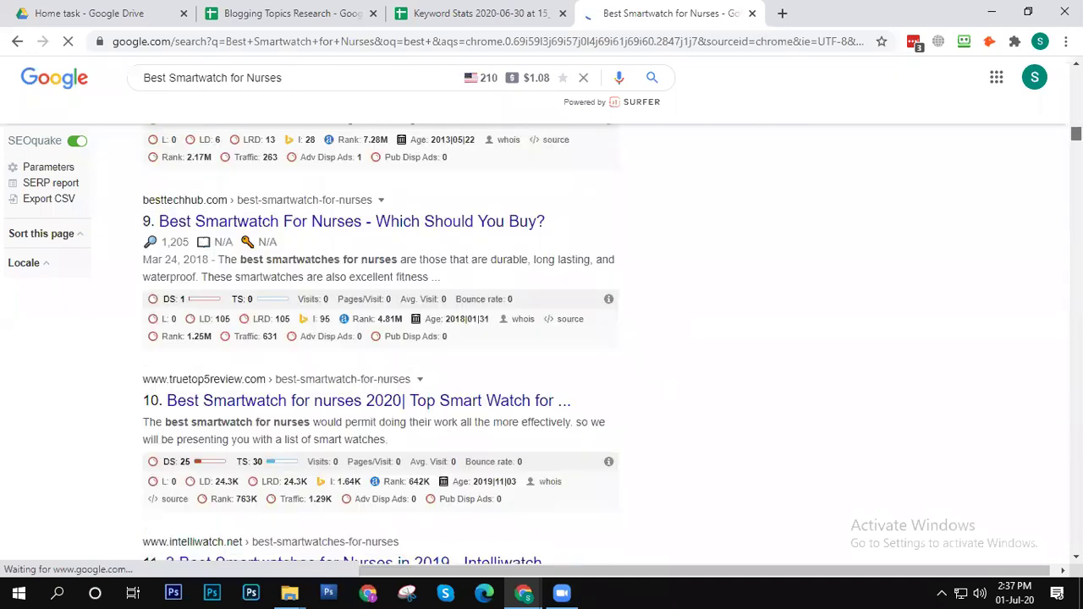
pyautogui.scroll(20, 380, 344)
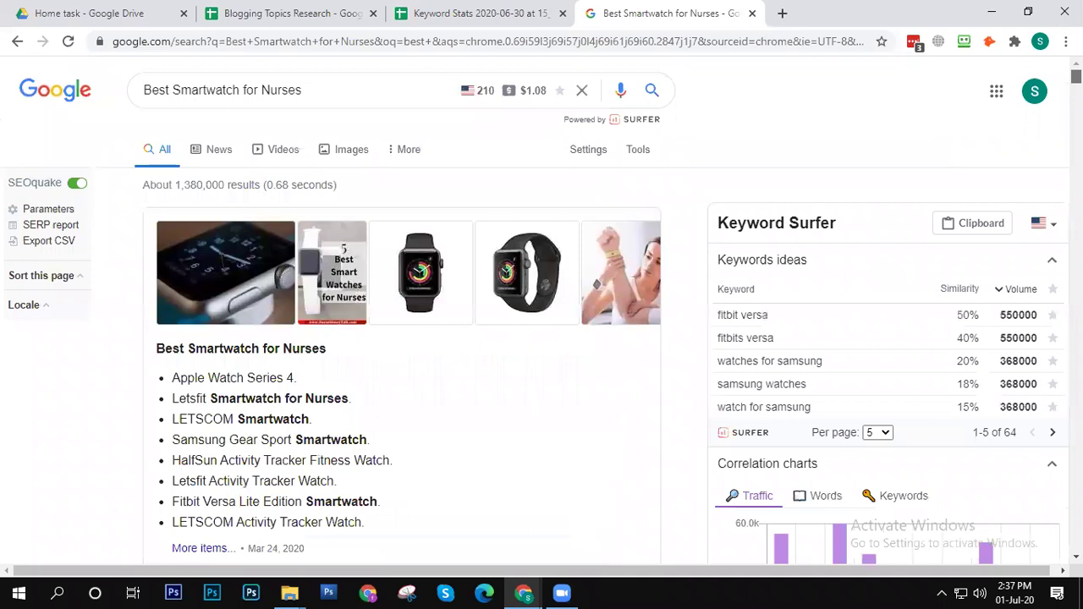
# Step: Rerun the "Best Smartwatch for Nurses" search and check the results page's length down to the related searches
pyautogui.click(651, 92)
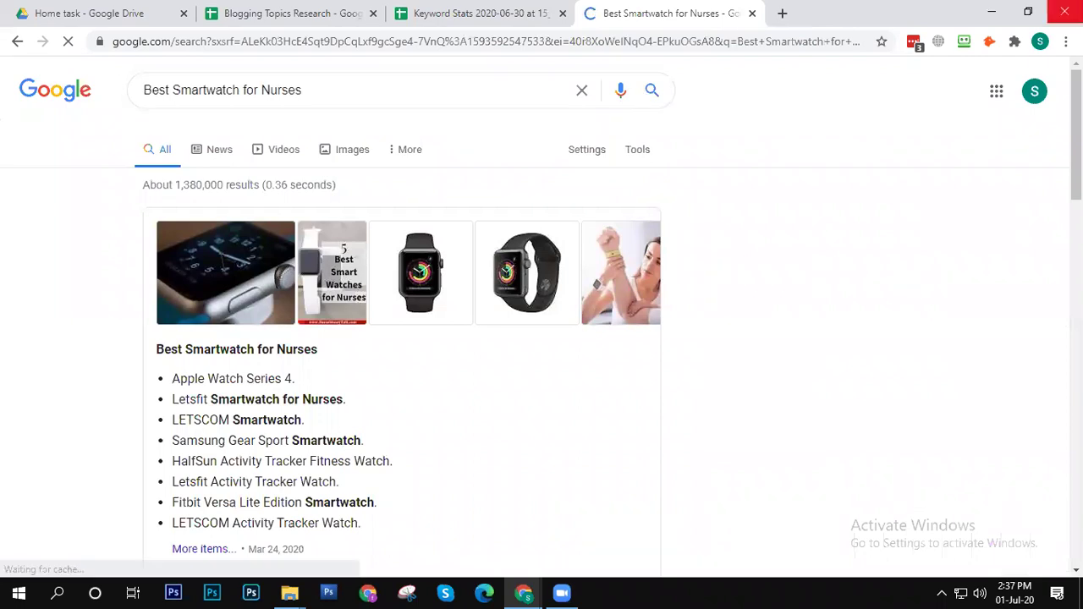
pyautogui.scroll(-9, 542, 338)
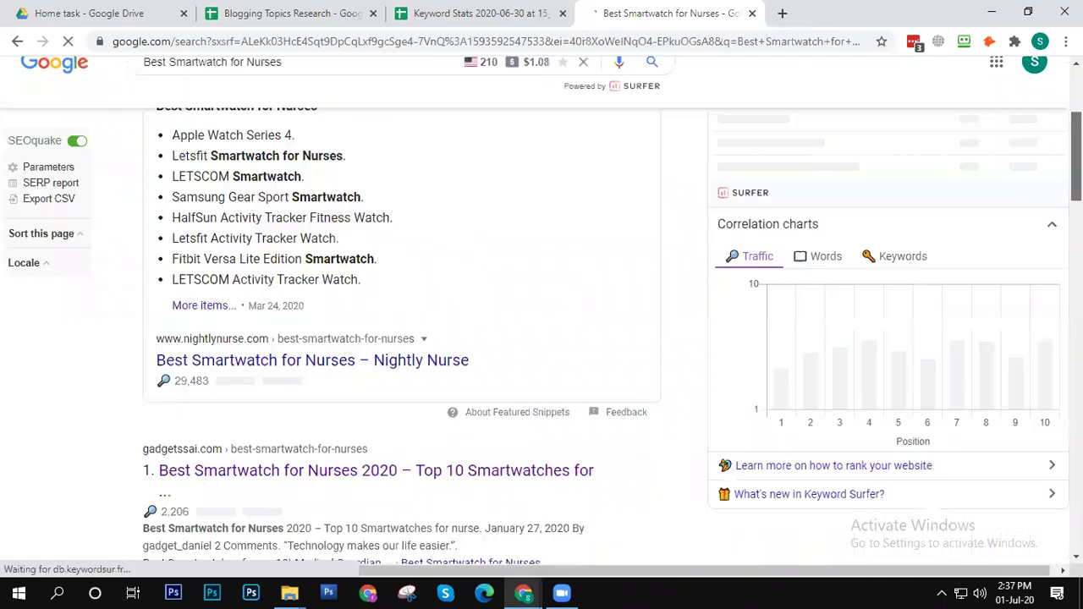
pyautogui.scroll(-15, 542, 339)
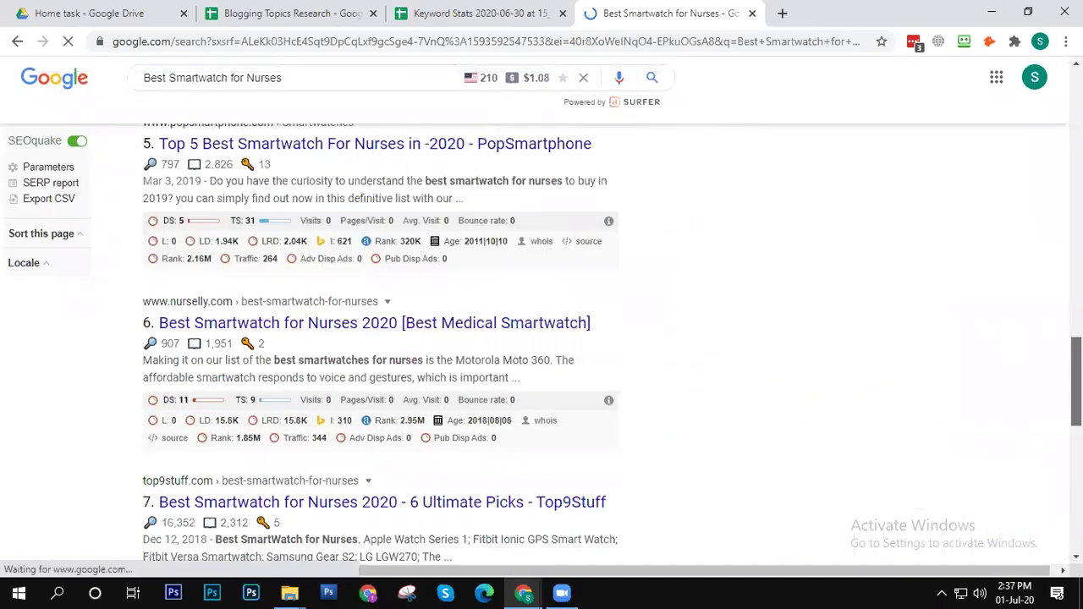
pyautogui.scroll(3, 542, 339)
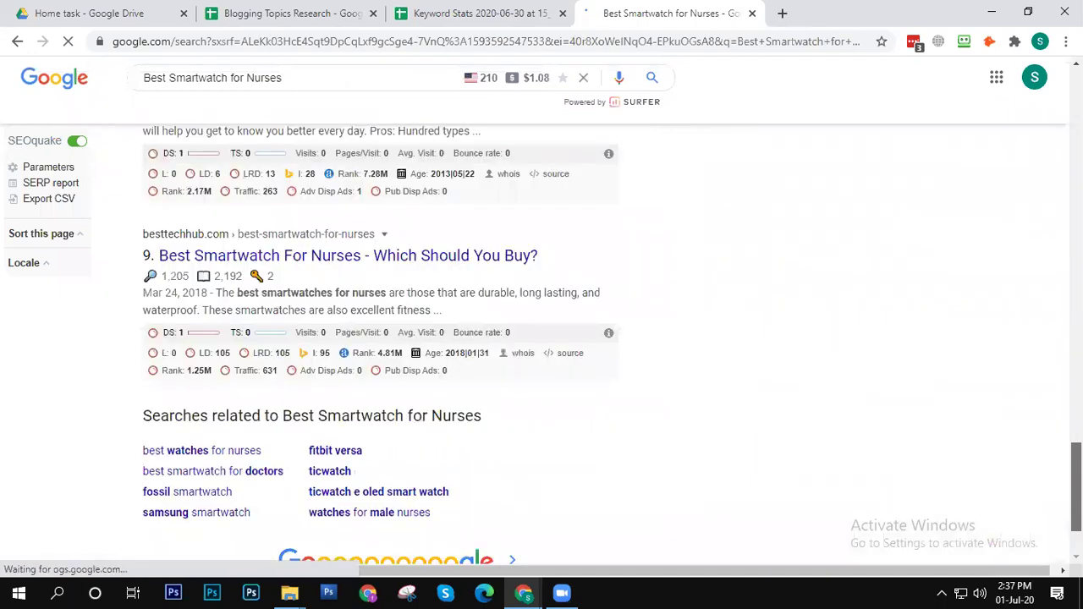
# Step: Review the "Best Smartwatch for Nurses" results and the traffic correlation chart, down to the related searches and back to the start
pyautogui.scroll(12, 747, 234)
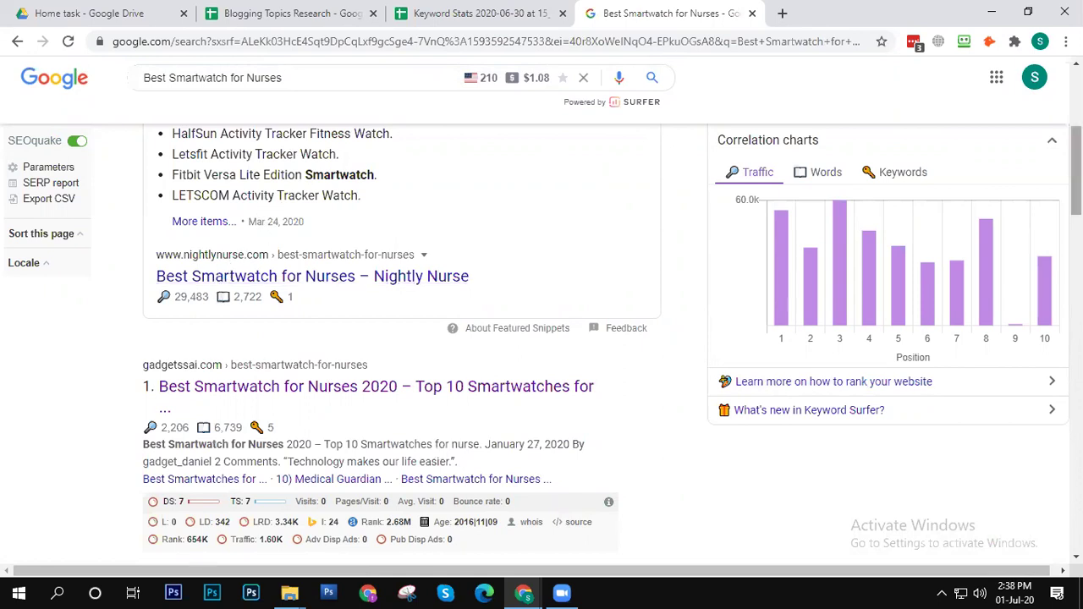
pyautogui.scroll(-20, 380, 338)
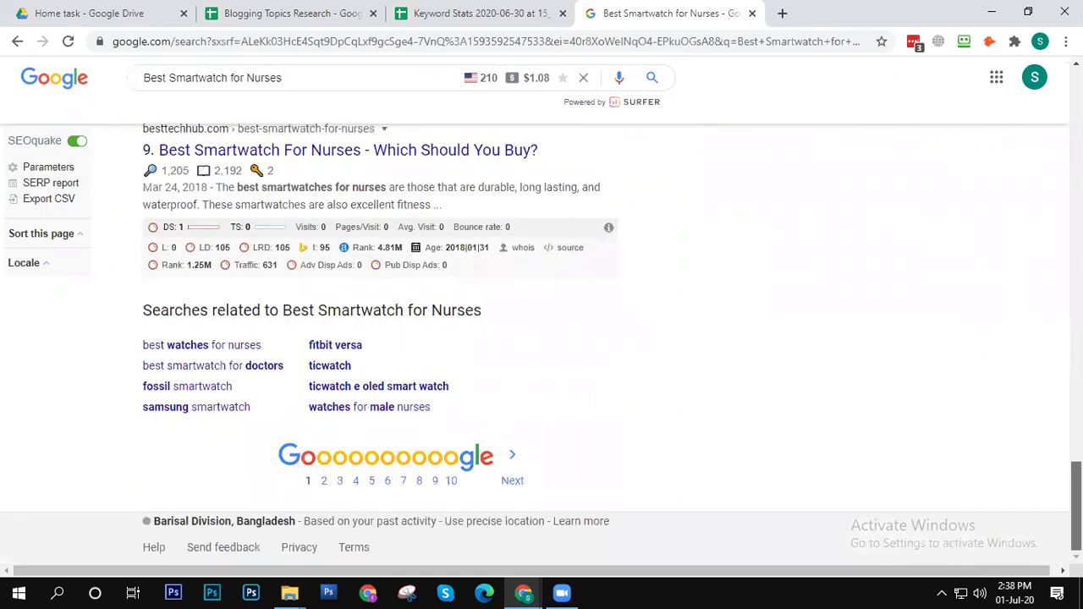
pyautogui.scroll(3, 541, 339)
pyautogui.scroll(6, 541, 338)
pyautogui.scroll(15, 542, 338)
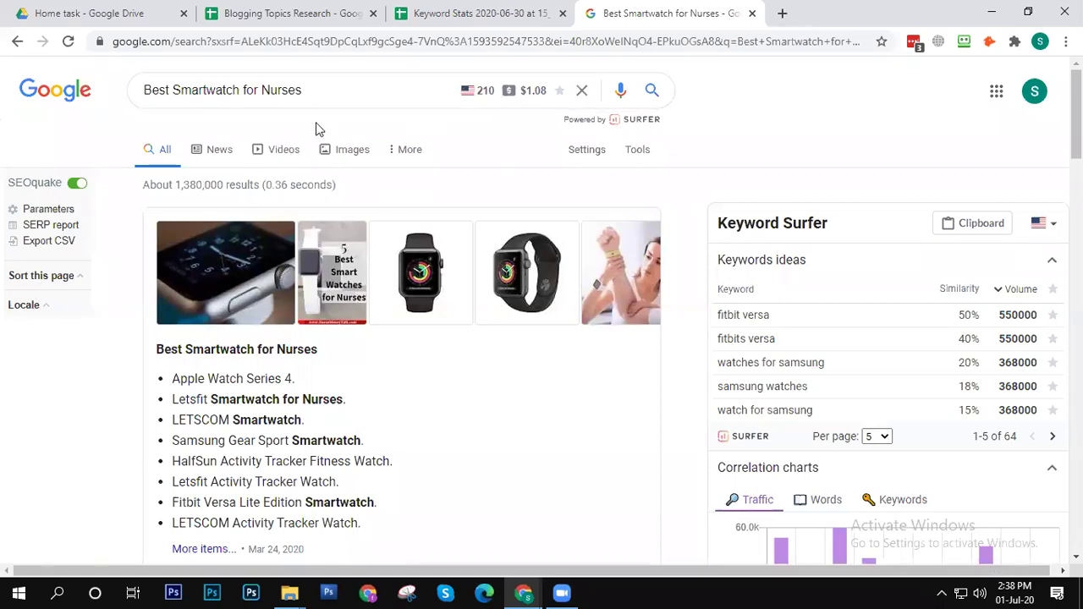
# Step: Set Keyword Surfer's keyword ideas list to 20 per page and look through the list
pyautogui.scroll(-15, 317, 129)
pyautogui.scroll(15, 355, 165)
pyautogui.click(884, 438)
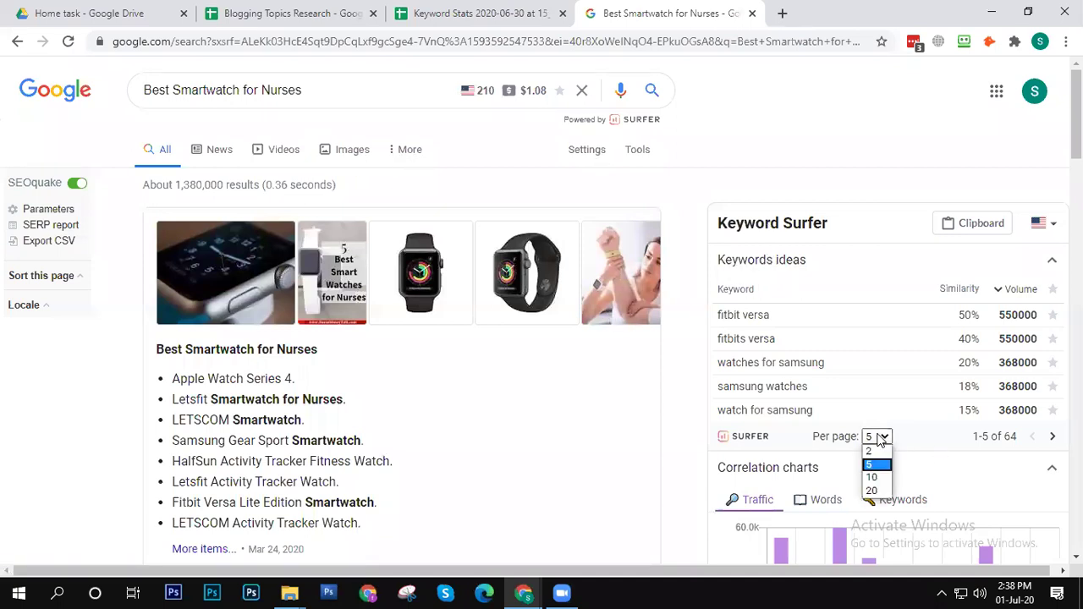
pyautogui.click(874, 491)
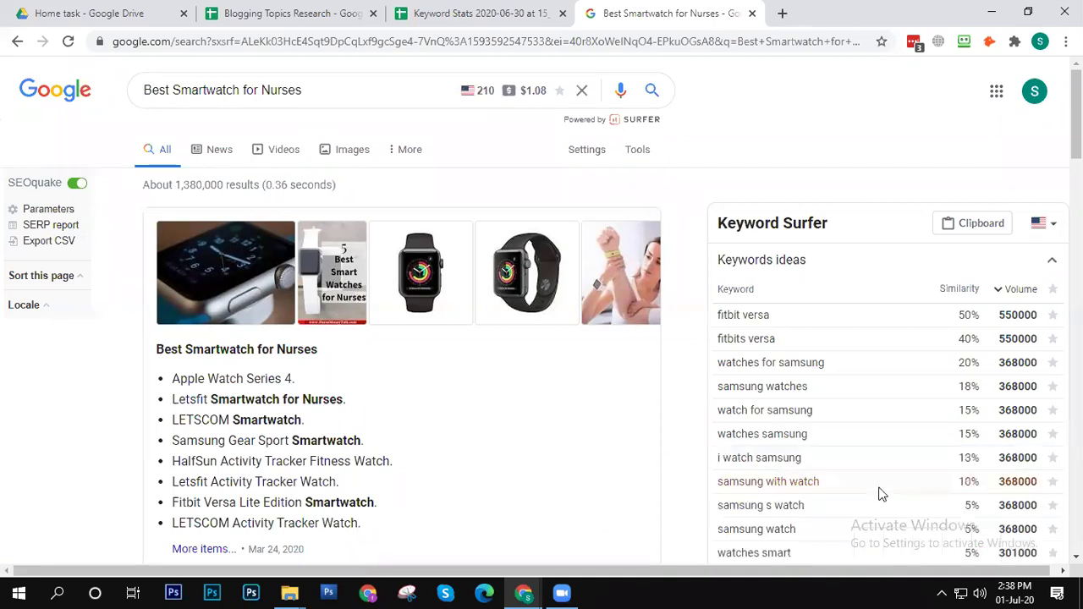
pyautogui.scroll(-5, 880, 479)
pyautogui.scroll(5, 872, 373)
# Step: Try to paste the Keyword Surfer clipboard's contents into a new tab, and check the clipboard's available options
pyautogui.click(975, 225)
pyautogui.click(782, 15)
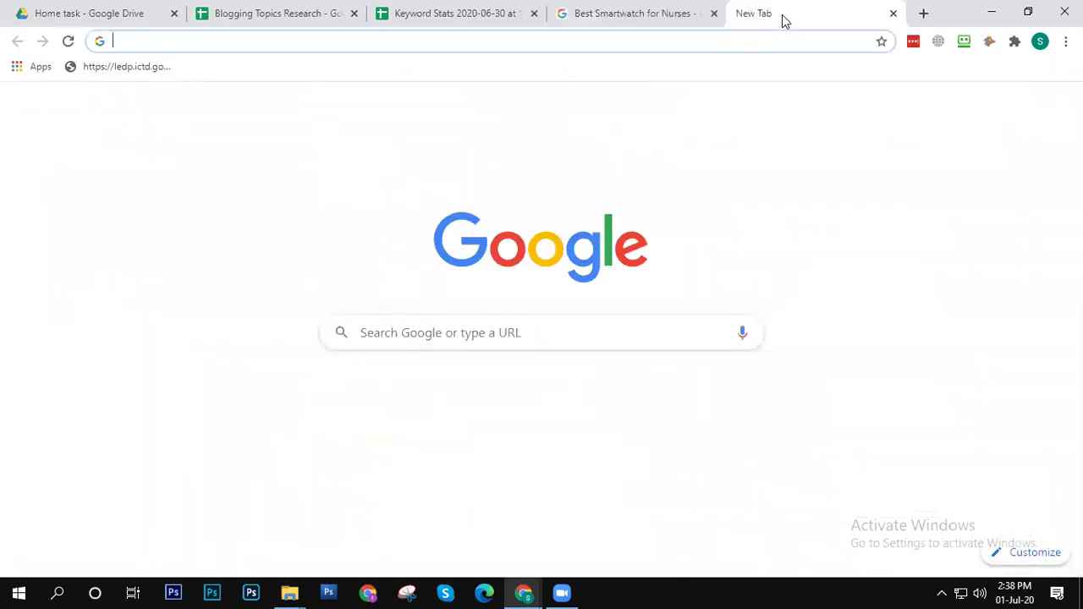
pyautogui.hotkey('ctrl', 'v')
pyautogui.click(647, 8)
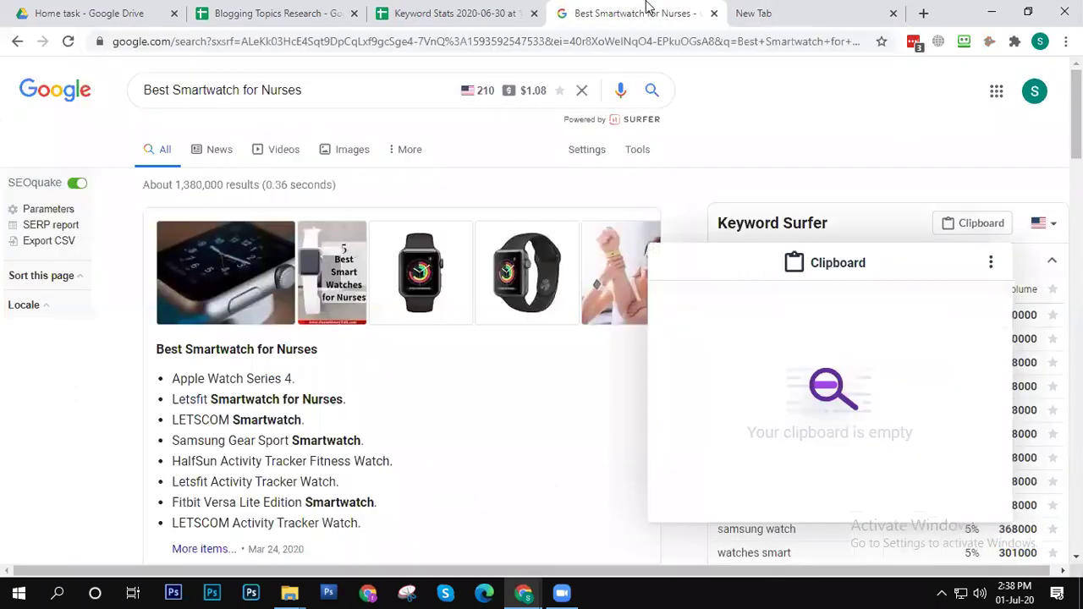
pyautogui.click(994, 263)
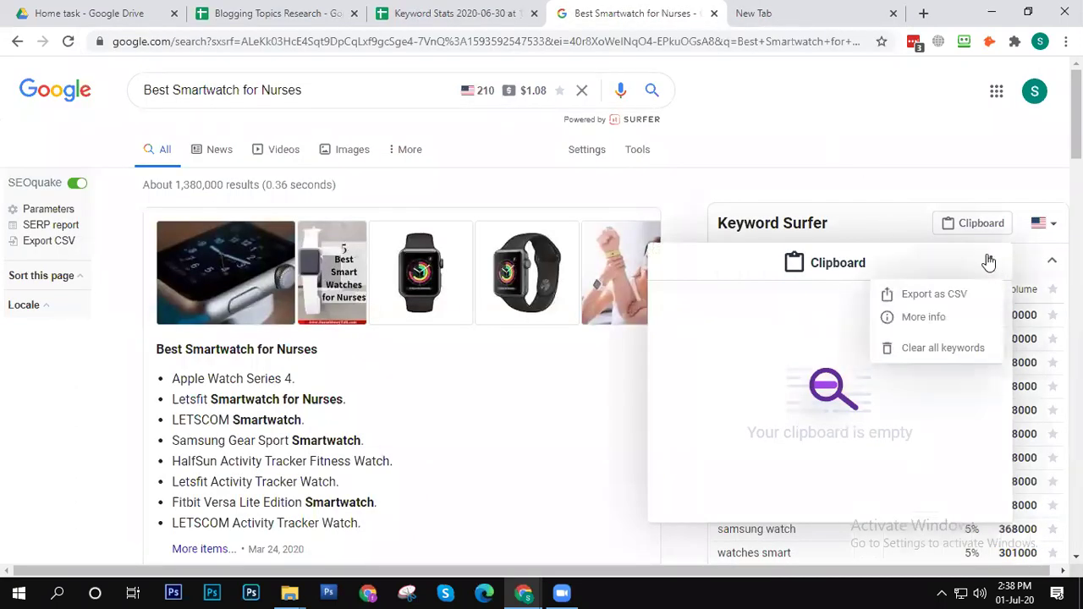
pyautogui.click(872, 219)
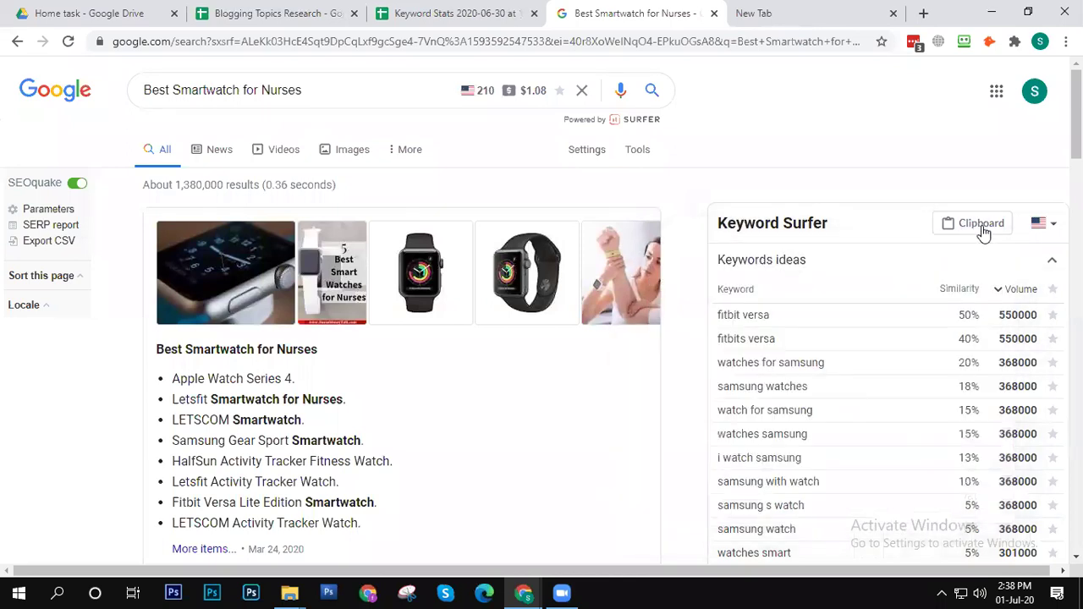
# Step: Try to mark all listed keyword ideas for the Keyword Surfer clipboard, and check the clipboard's contents
pyautogui.click(1052, 291)
pyautogui.click(1050, 261)
pyautogui.click(1050, 261)
pyautogui.click(971, 226)
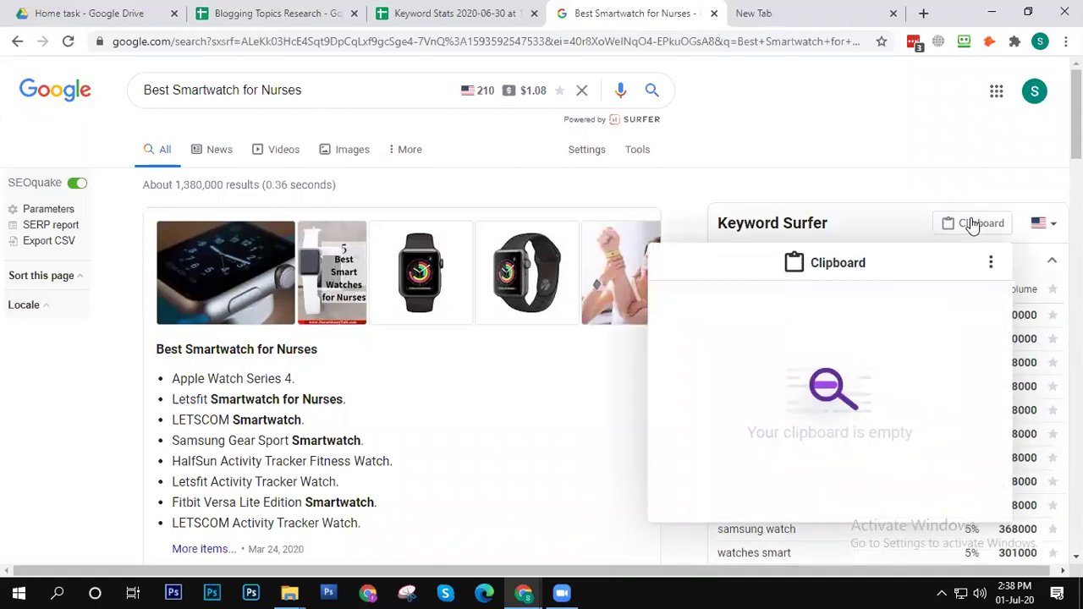
pyautogui.click(973, 225)
# Step: Add all keyword ideas on the current list page to the Keyword Surfer clipboard and review the collected keywords with their monthly searches
pyautogui.scroll(-10, 956, 395)
pyautogui.scroll(5, 956, 395)
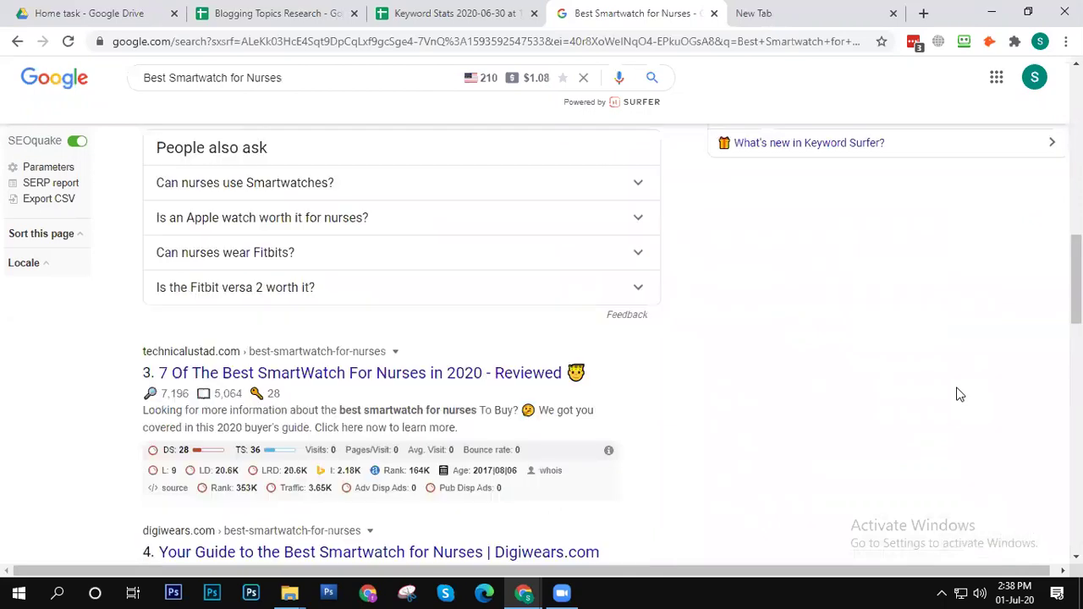
pyautogui.scroll(5, 973, 382)
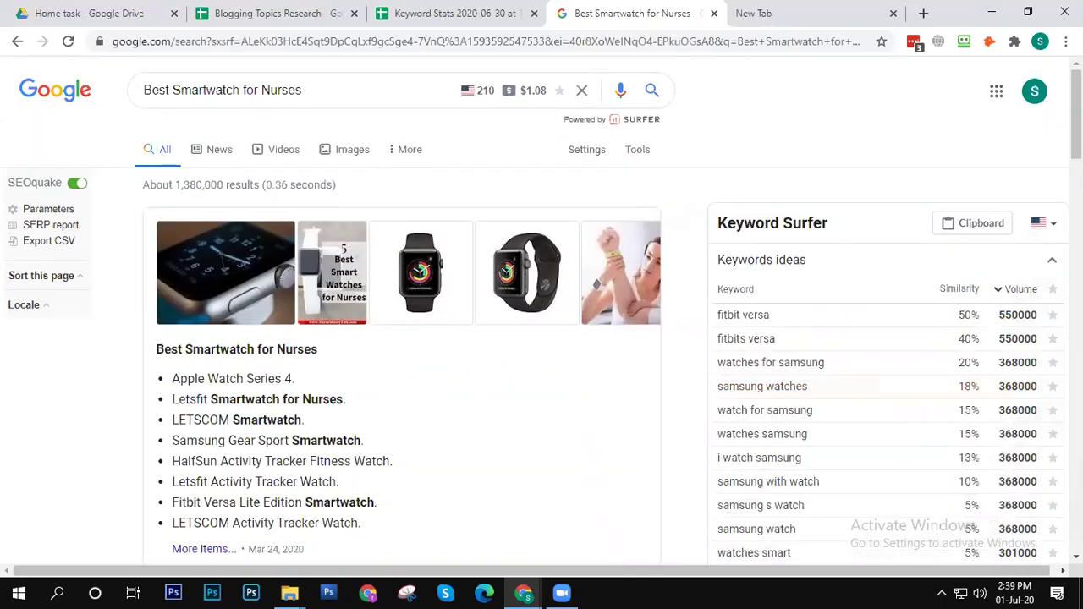
pyautogui.click(1052, 292)
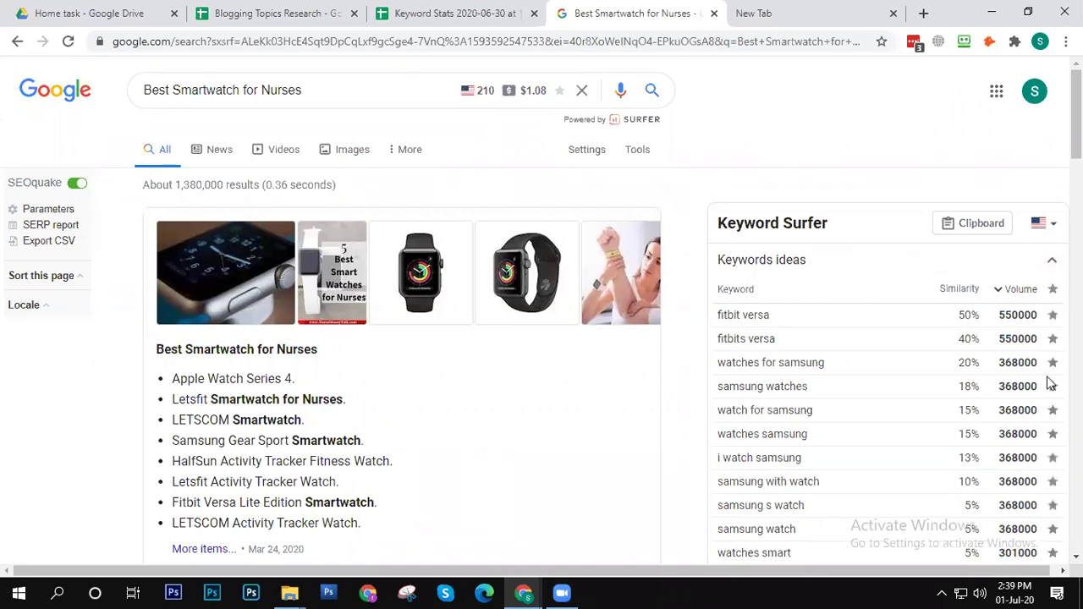
pyautogui.click(981, 224)
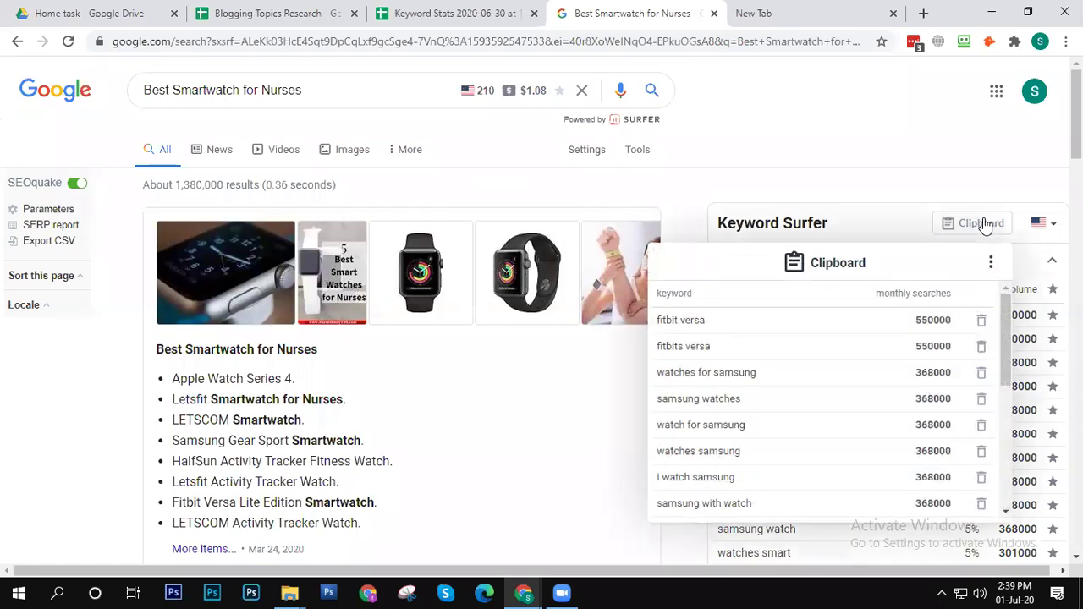
pyautogui.scroll(-5, 774, 370)
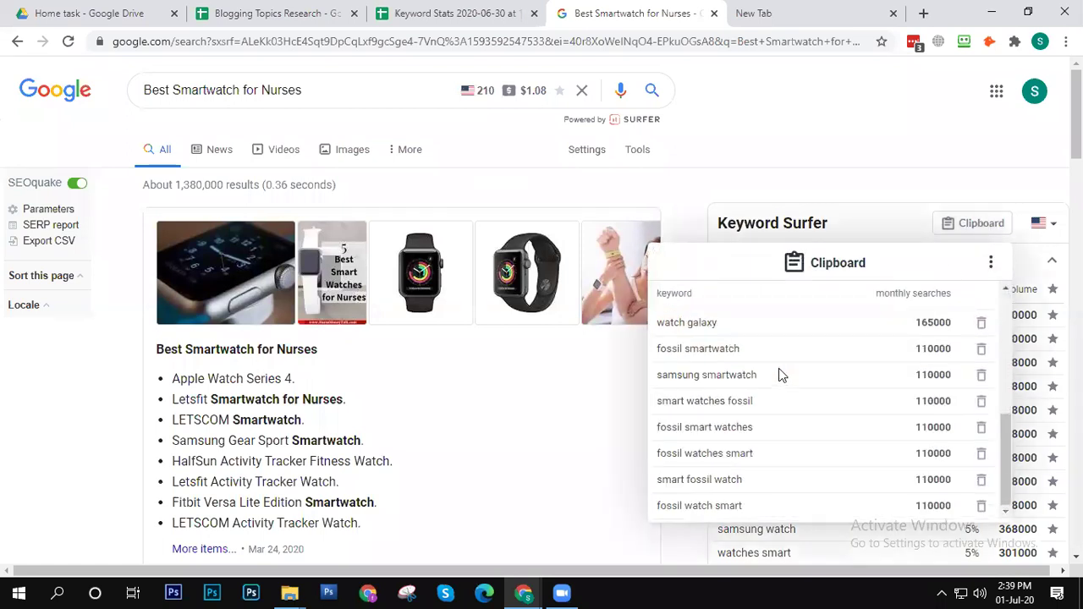
pyautogui.scroll(-10, 782, 368)
pyautogui.scroll(6, 785, 374)
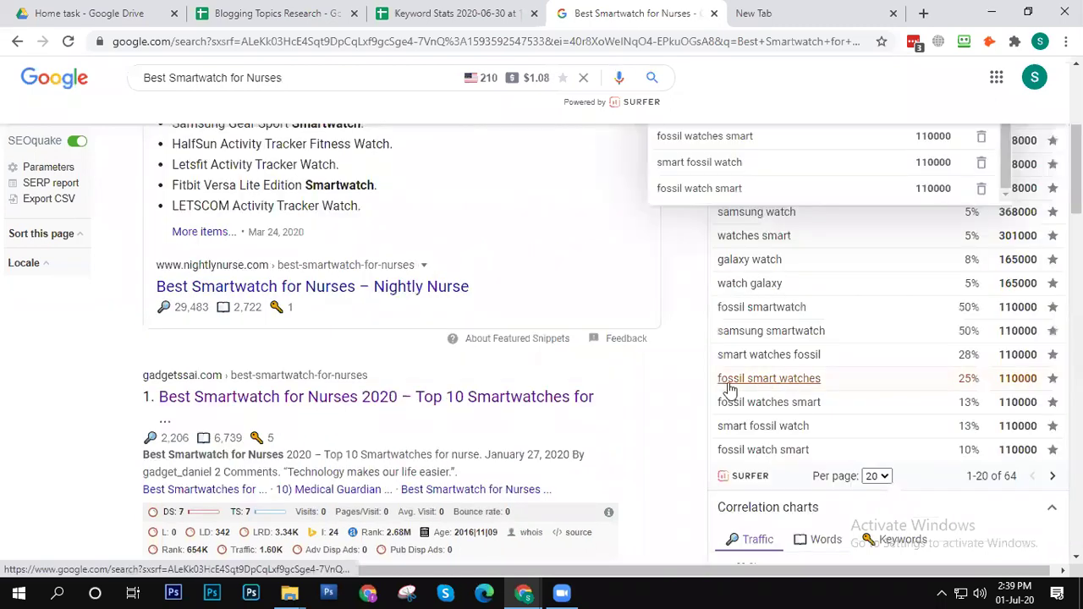
# Step: Try to paste the collected keywords into the new tab's address bar, and return to the "Best Smartwatch for Nurses" results
pyautogui.click(777, 10)
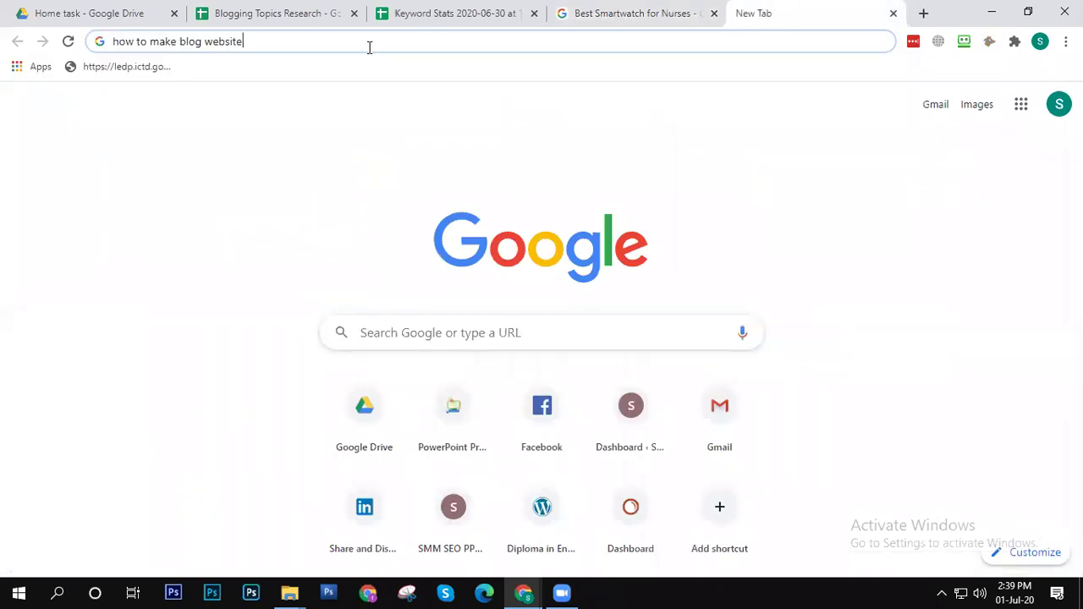
pyautogui.hotkey('ctrl', 'a')
pyautogui.press('BackSpace')
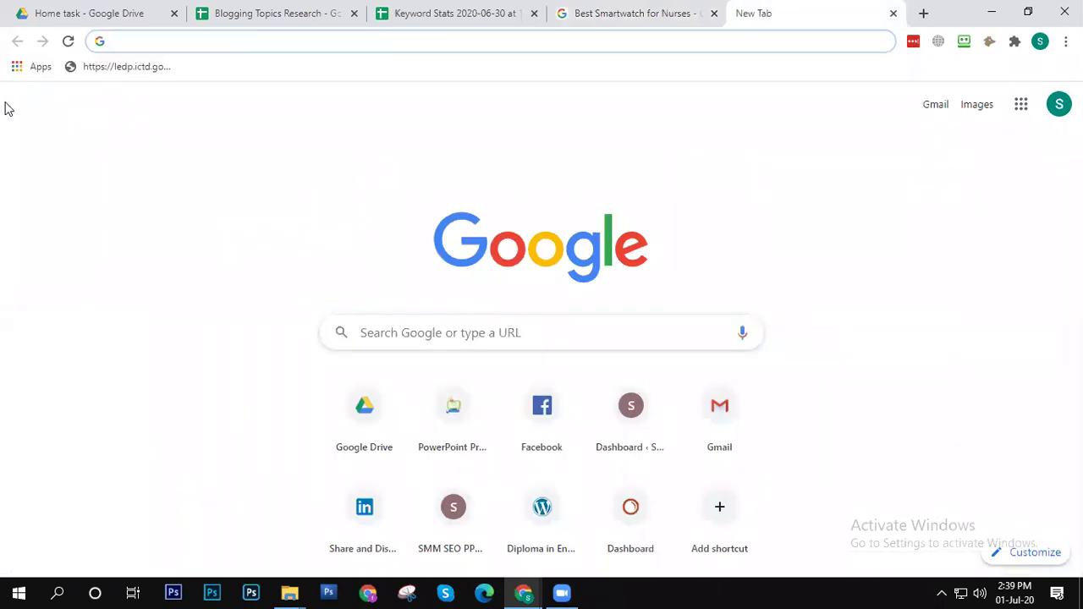
pyautogui.hotkey('ctrl', 'v')
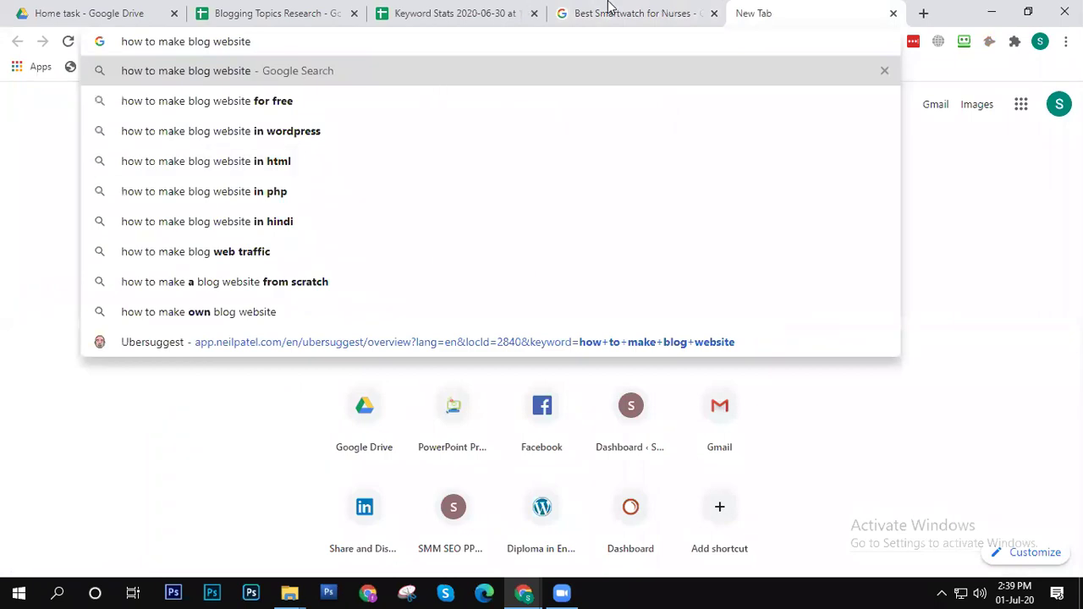
pyautogui.click(633, 13)
pyautogui.scroll(4, 1036, 407)
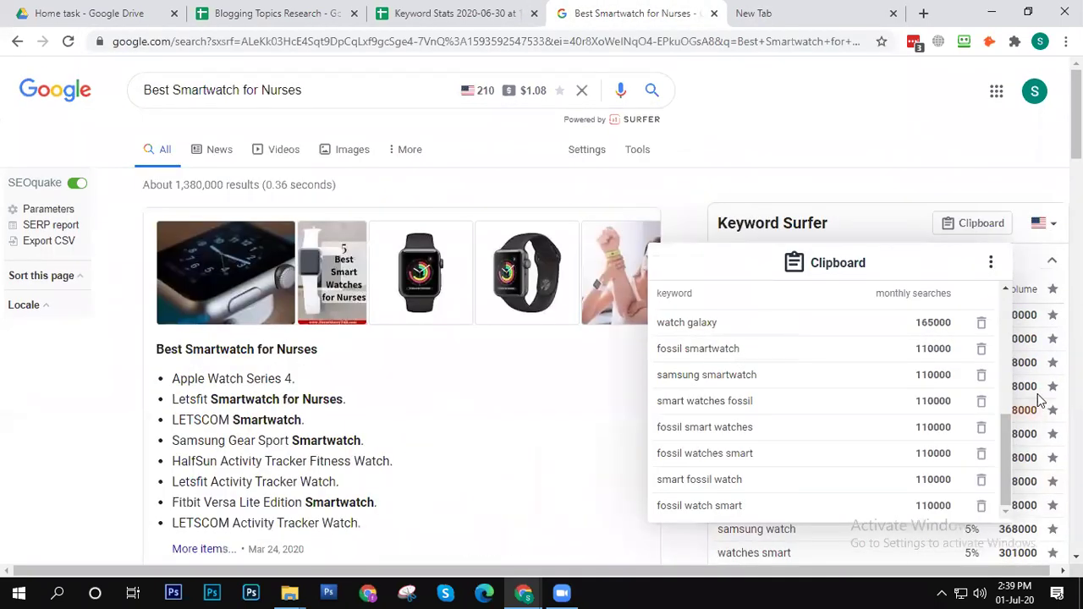
# Step: Open the Keyword Surfer clipboard's More info page in Surfer Docs, glance at it and return to the search results
pyautogui.click(991, 263)
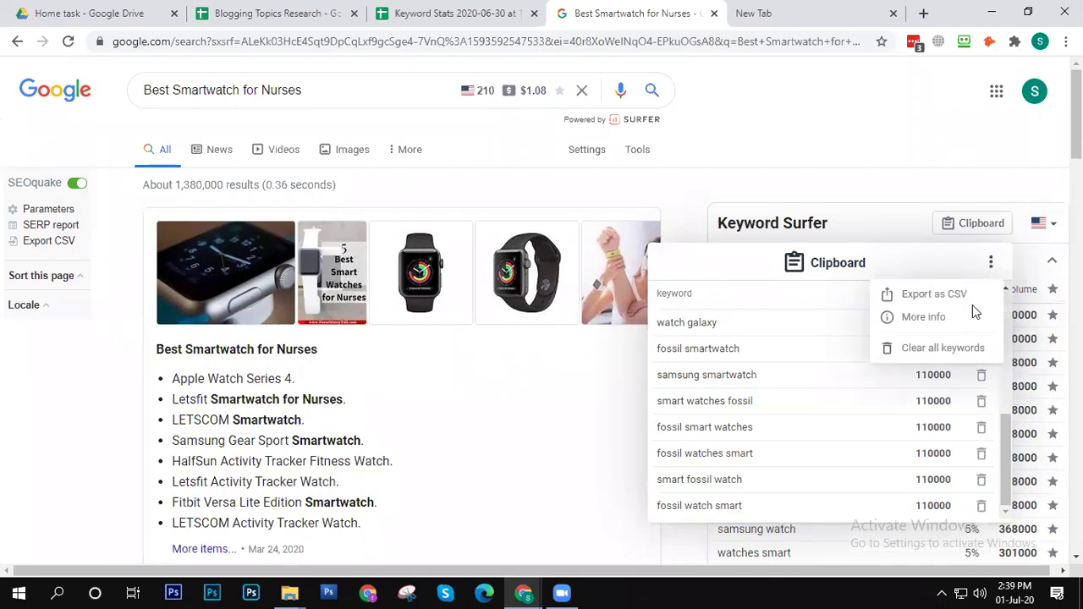
pyautogui.click(930, 321)
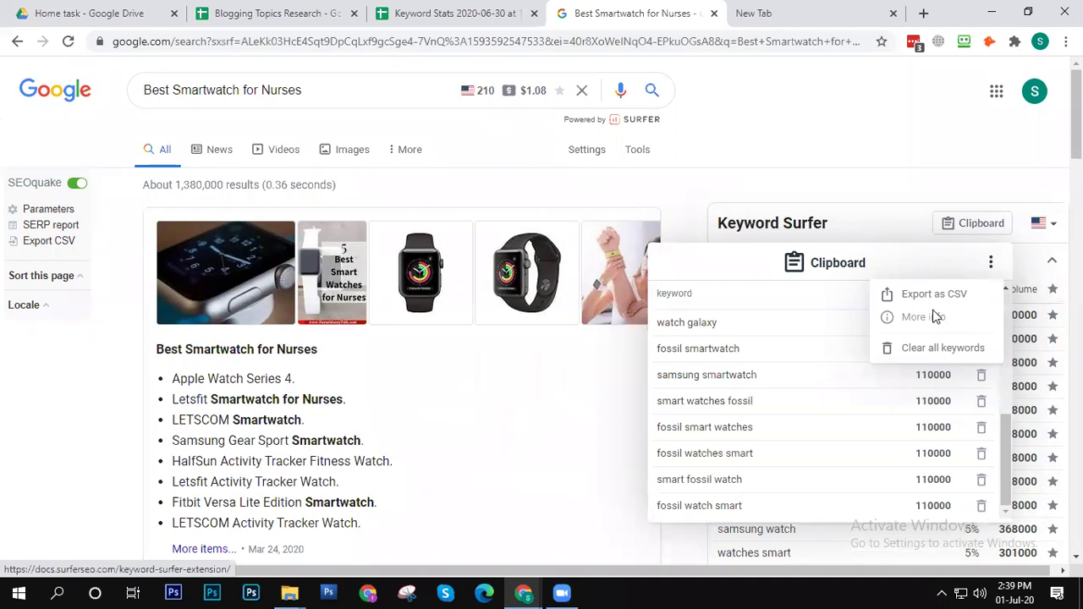
pyautogui.click(430, 11)
pyautogui.click(527, 10)
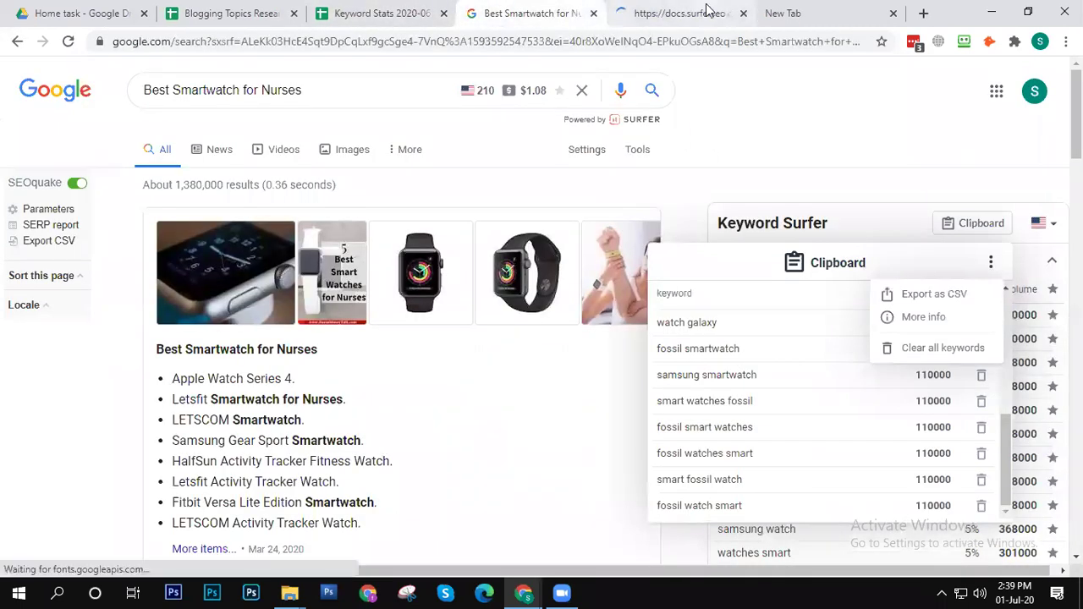
pyautogui.click(685, 12)
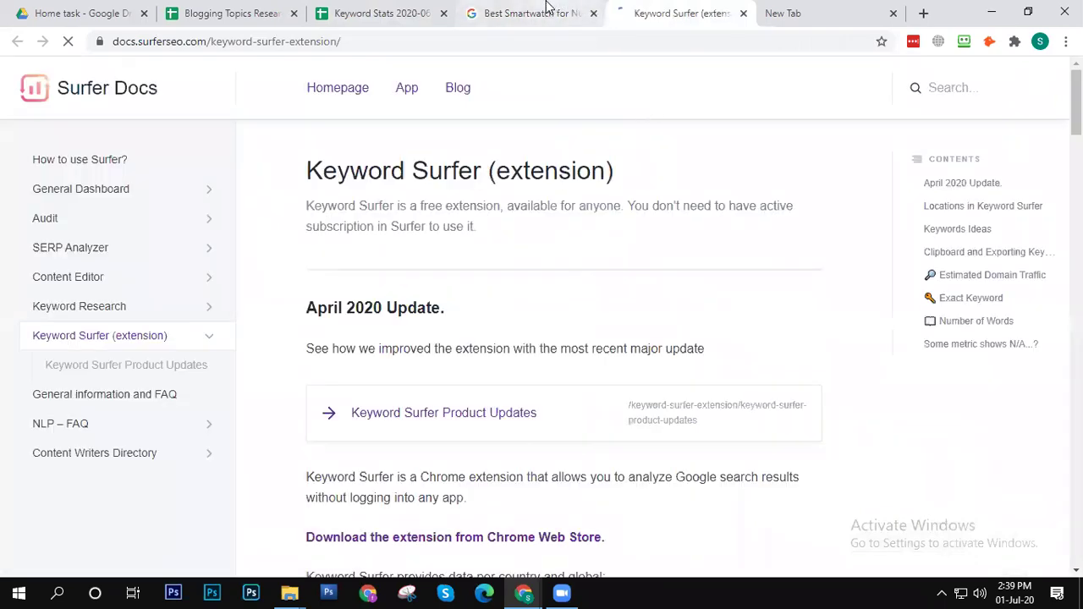
pyautogui.click(584, 9)
# Step: Export the Keyword Surfer clipboard's keywords as a CSV file and open the downloaded file
pyautogui.click(946, 300)
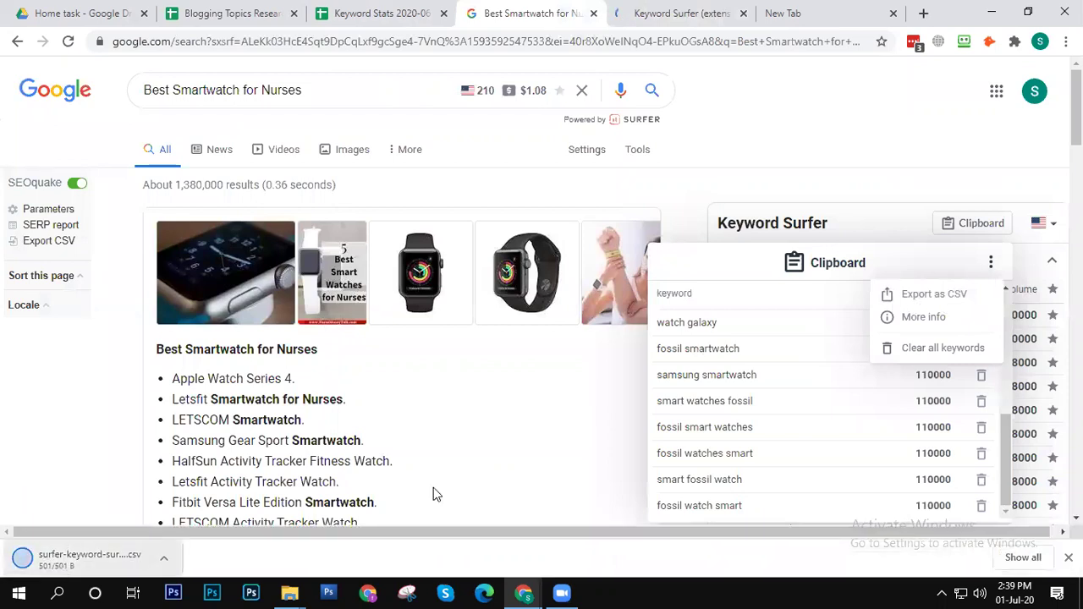
pyautogui.scroll(-10, 435, 496)
pyautogui.scroll(6, 744, 435)
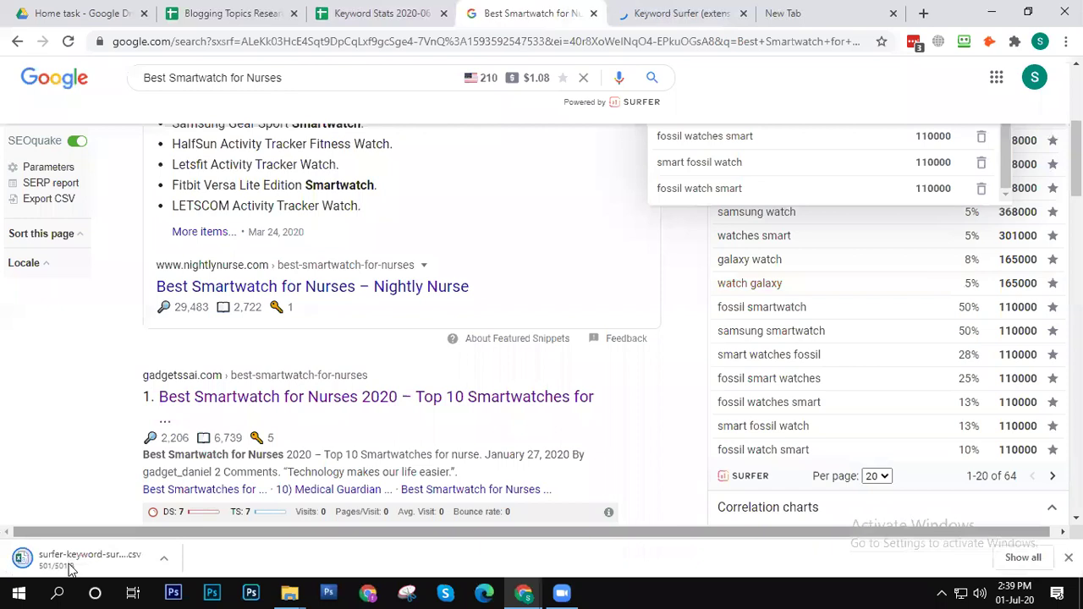
pyautogui.click(97, 556)
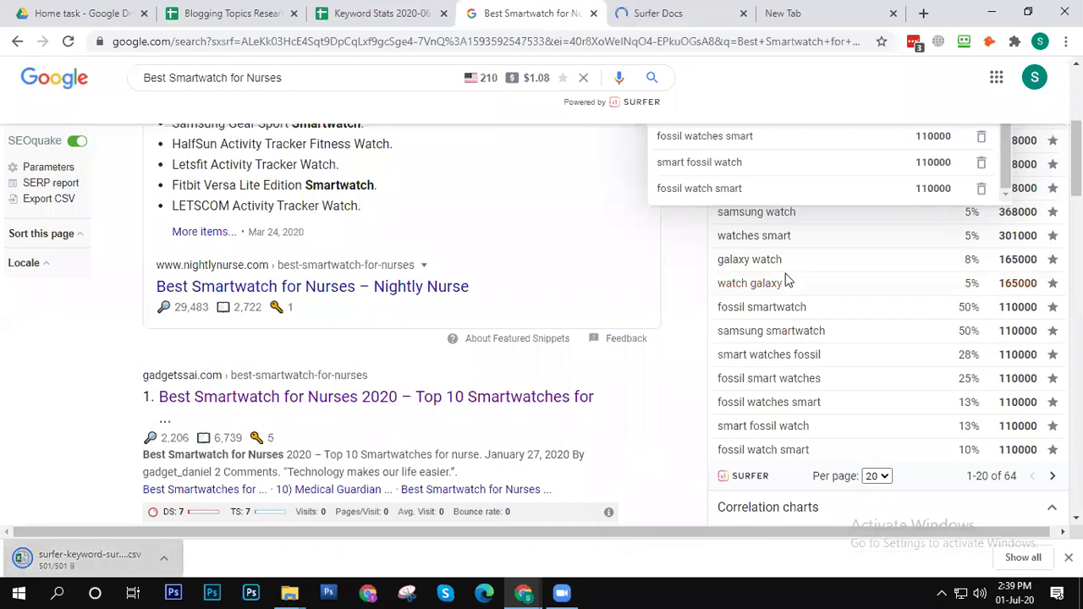
pyautogui.click(876, 477)
pyautogui.click(876, 490)
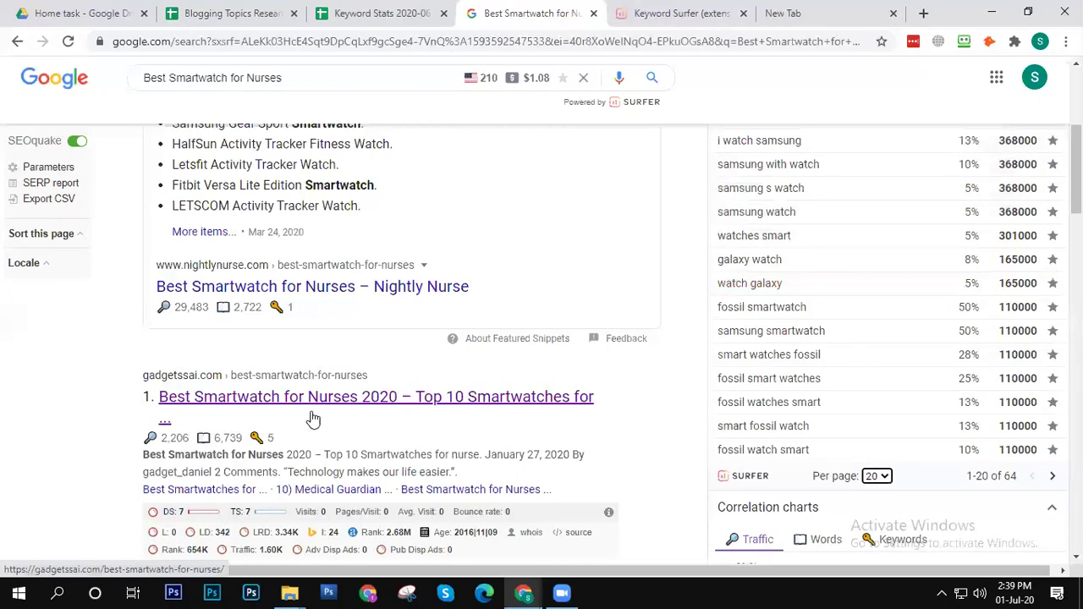
pyautogui.click(403, 10)
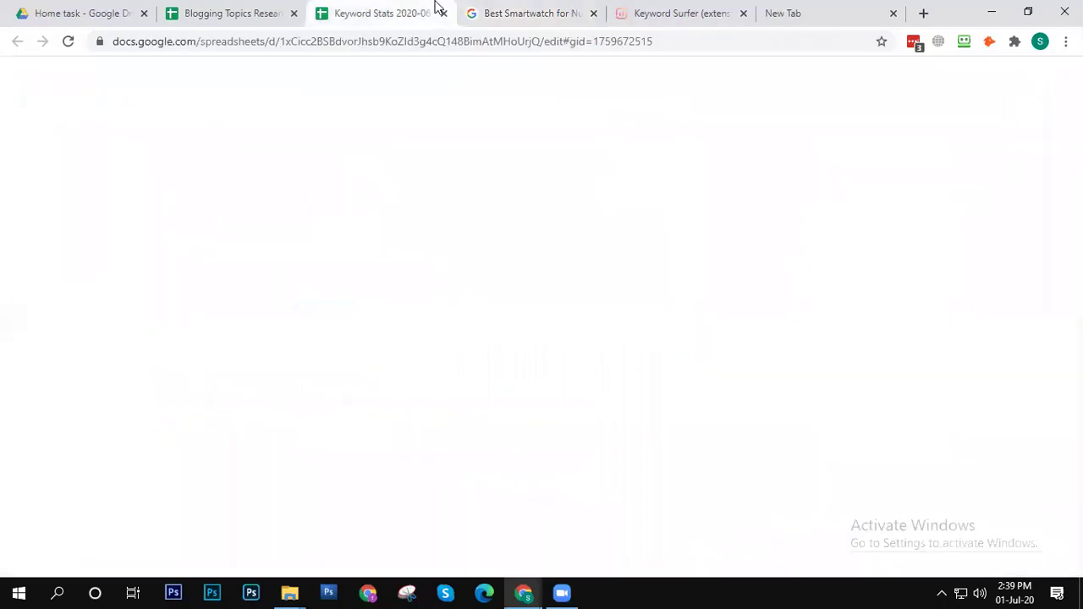
pyautogui.click(567, 15)
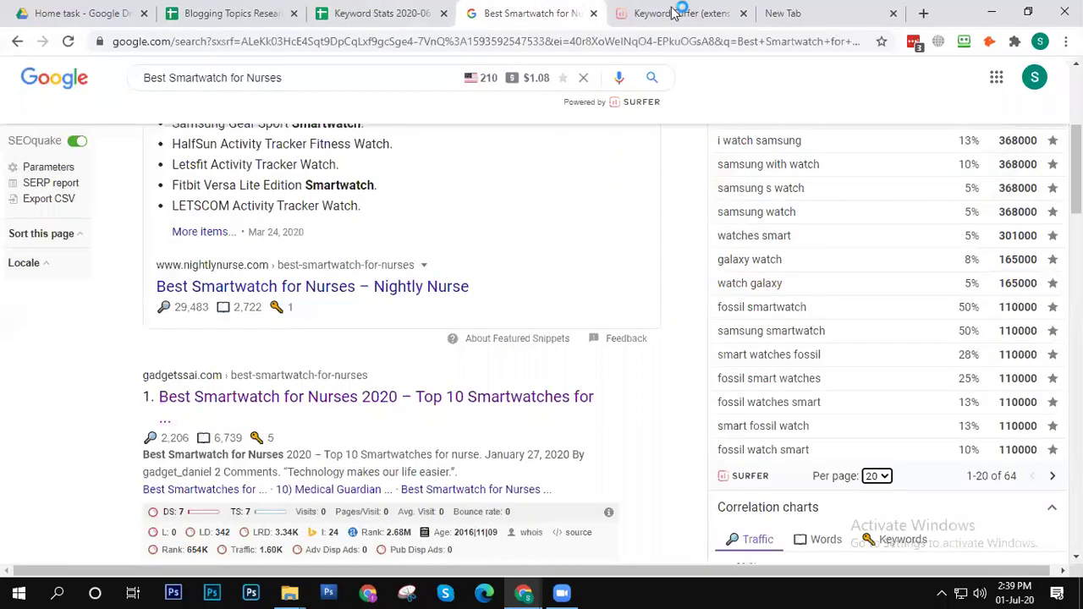
# Step: Examine the 20 keyword ideas, the first ranking sites' metrics and the traffic correlation chart on the results page
pyautogui.scroll(4, 524, 245)
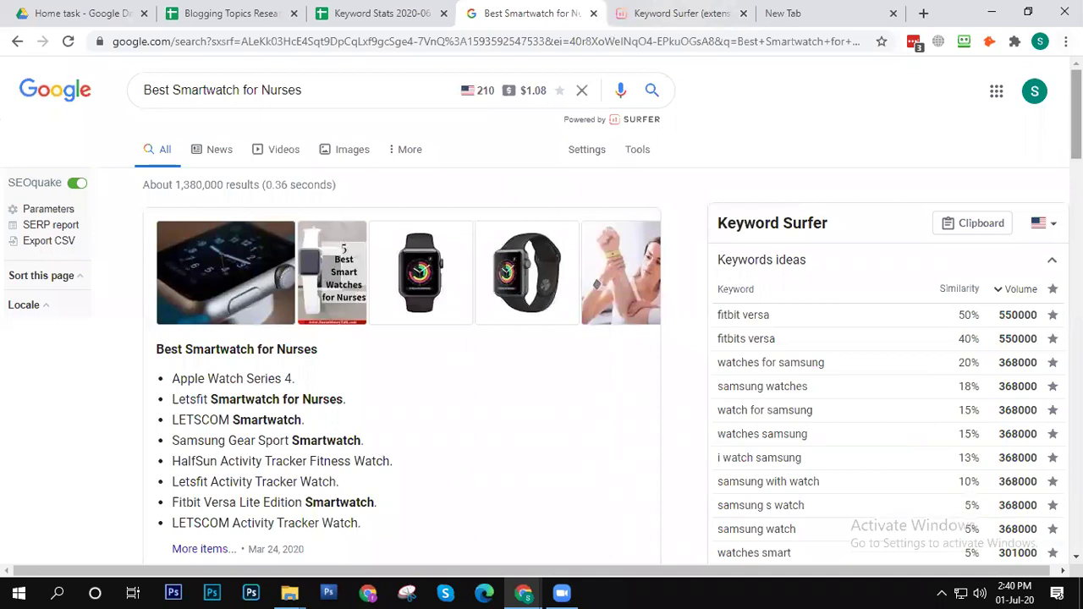
pyautogui.scroll(-3, 542, 339)
pyautogui.scroll(-3, 541, 338)
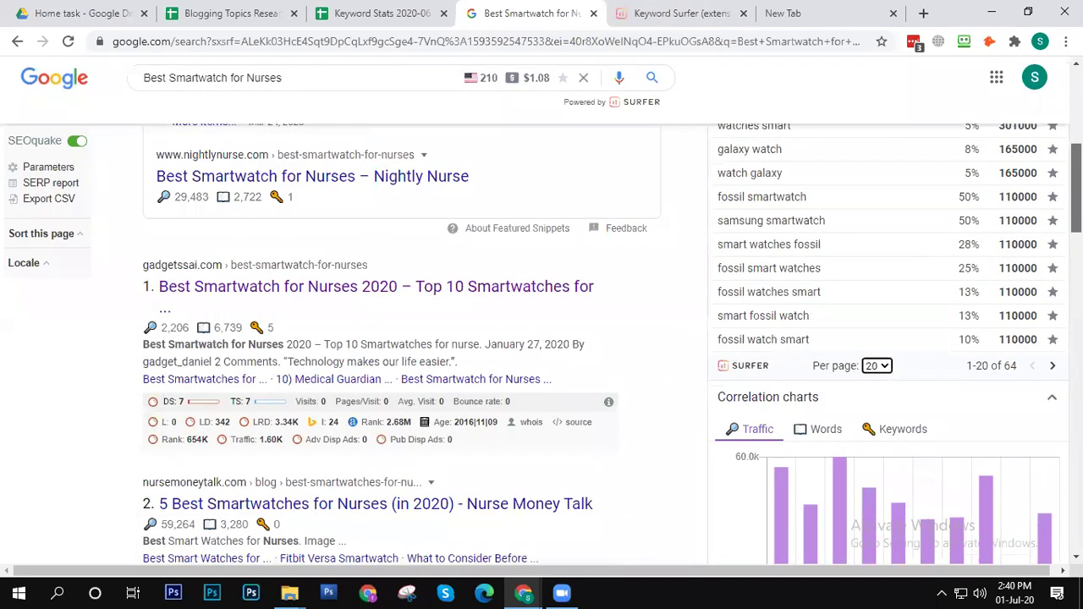
pyautogui.scroll(3, 541, 338)
pyautogui.scroll(-3, 541, 338)
pyautogui.scroll(-2, 907, 219)
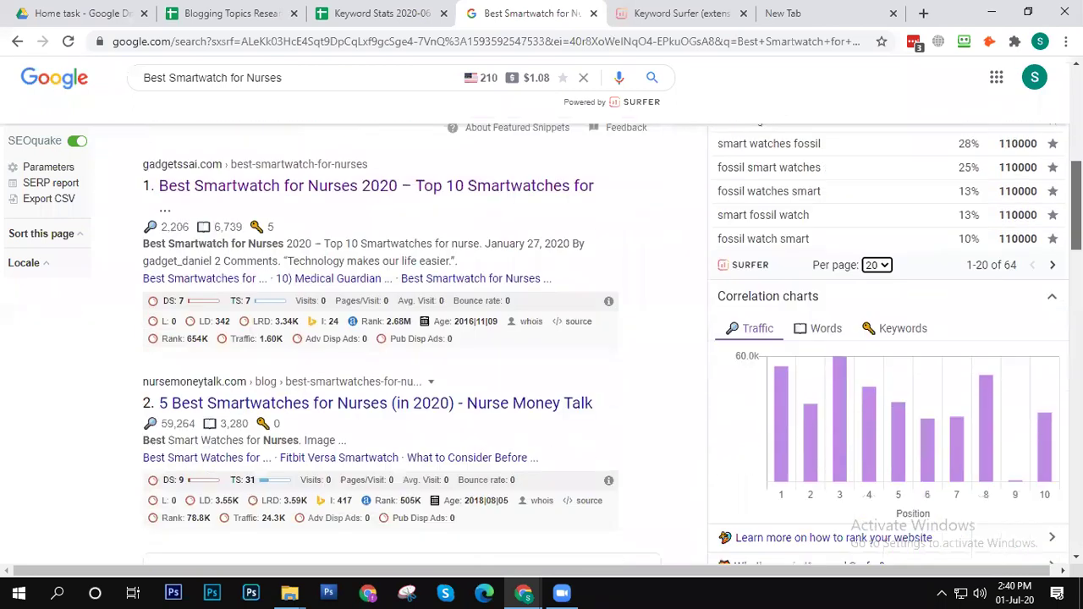
pyautogui.scroll(3, 907, 219)
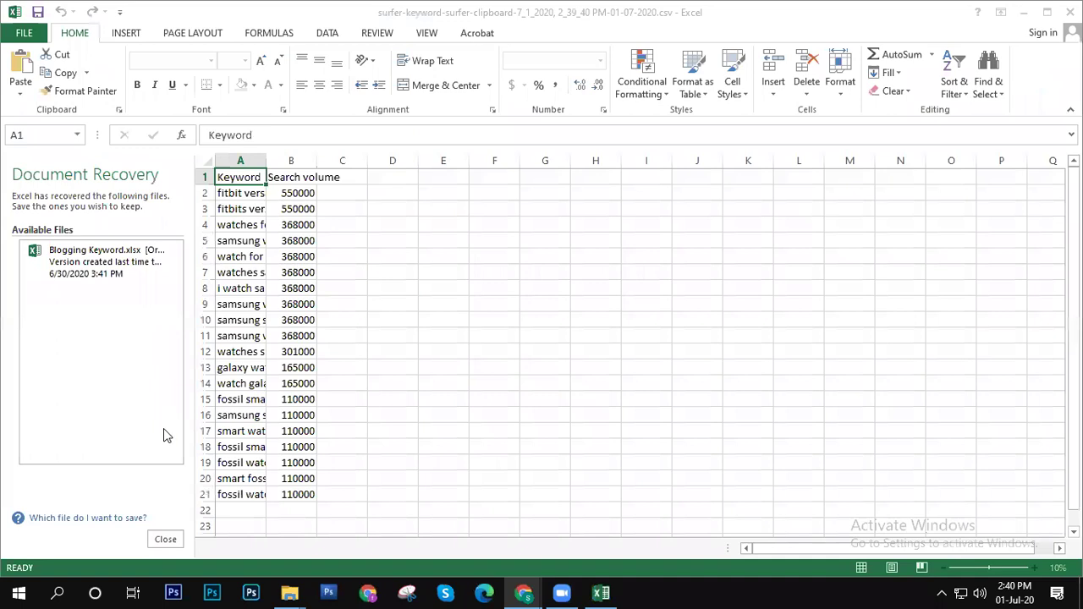
# Step: Dismiss the Document Recovery list beside the exported keyword file in Excel
pyautogui.click(167, 539)
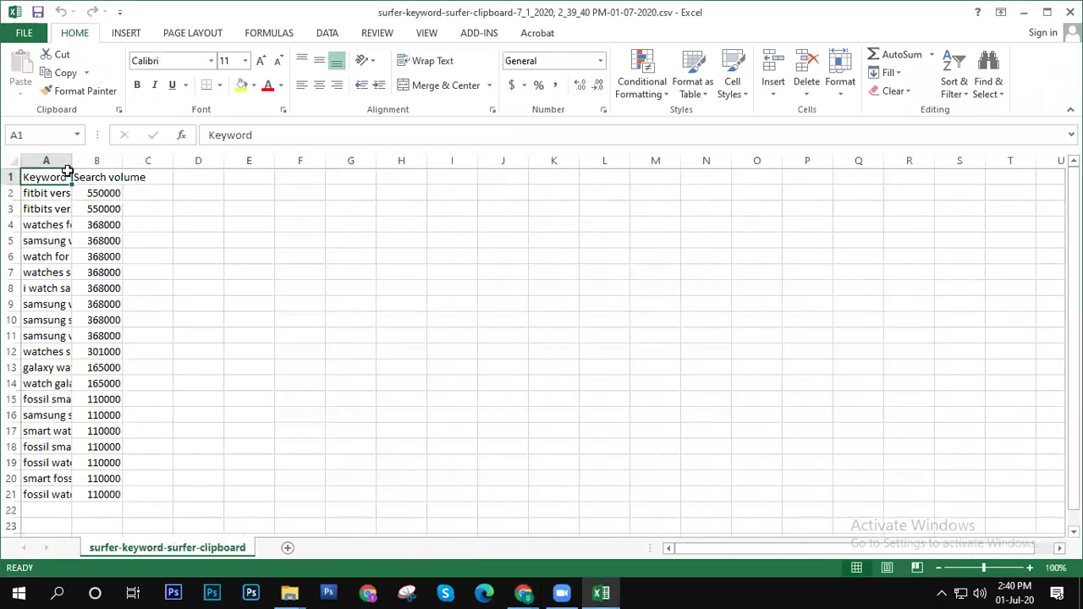
# Step: Widen the Keyword column of the exported CSV in Excel, review the keyword rows and return to the Google results in Chrome
pyautogui.moveTo(72, 161); pyautogui.dragTo(116, 164)
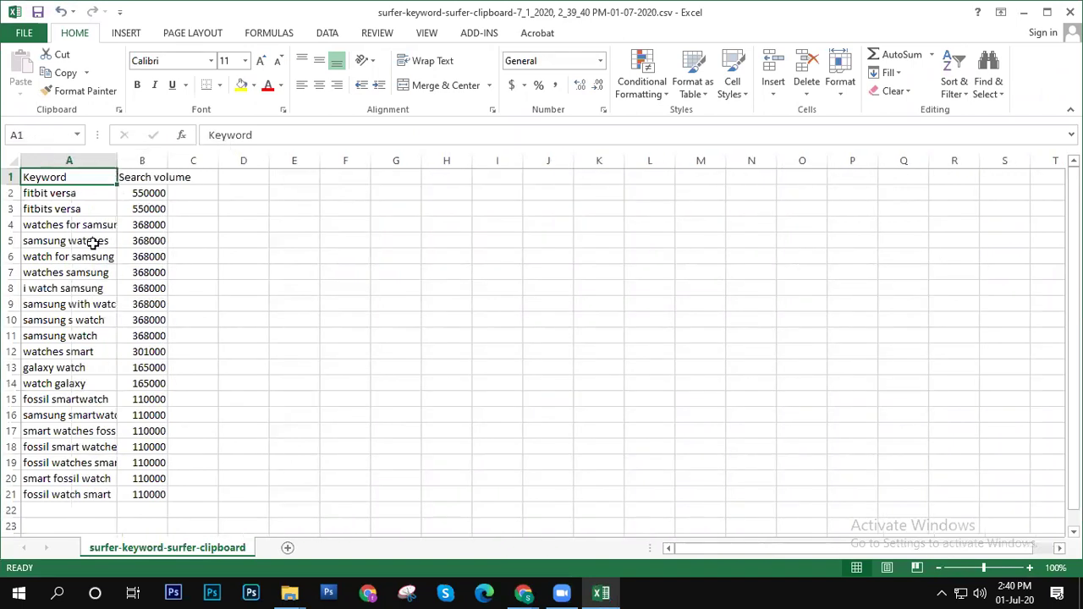
pyautogui.scroll(-10, 71, 380)
pyautogui.scroll(10, 73, 381)
pyautogui.scroll(-1, 112, 234)
pyautogui.scroll(-11, 111, 233)
pyautogui.scroll(12, 109, 251)
pyautogui.click(604, 592)
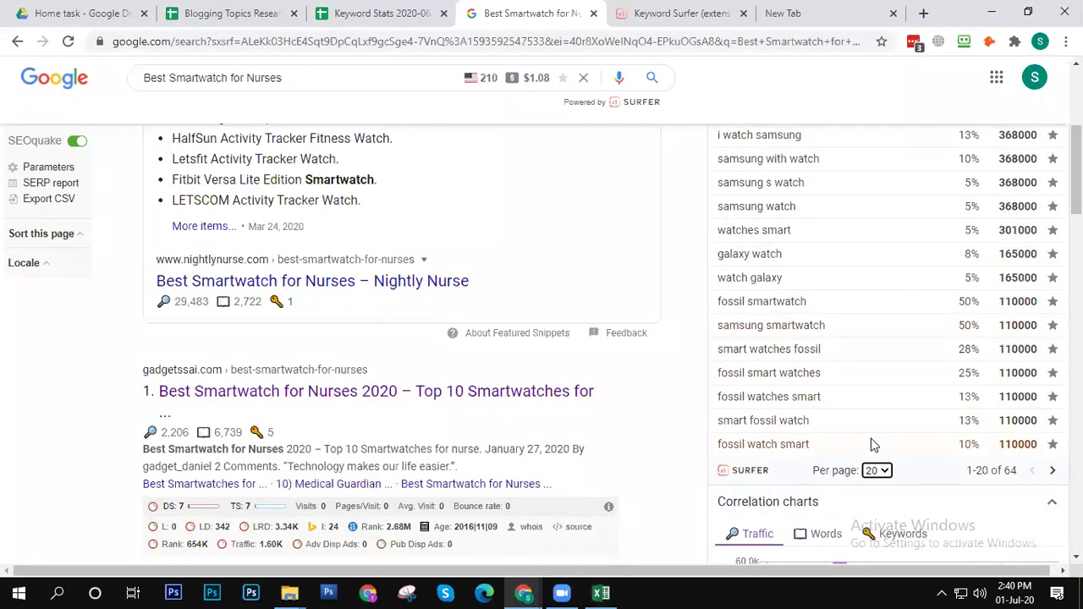
# Step: Go to the second page of Keyword Surfer ideas and add all its keywords to the clipboard
pyautogui.click(1052, 470)
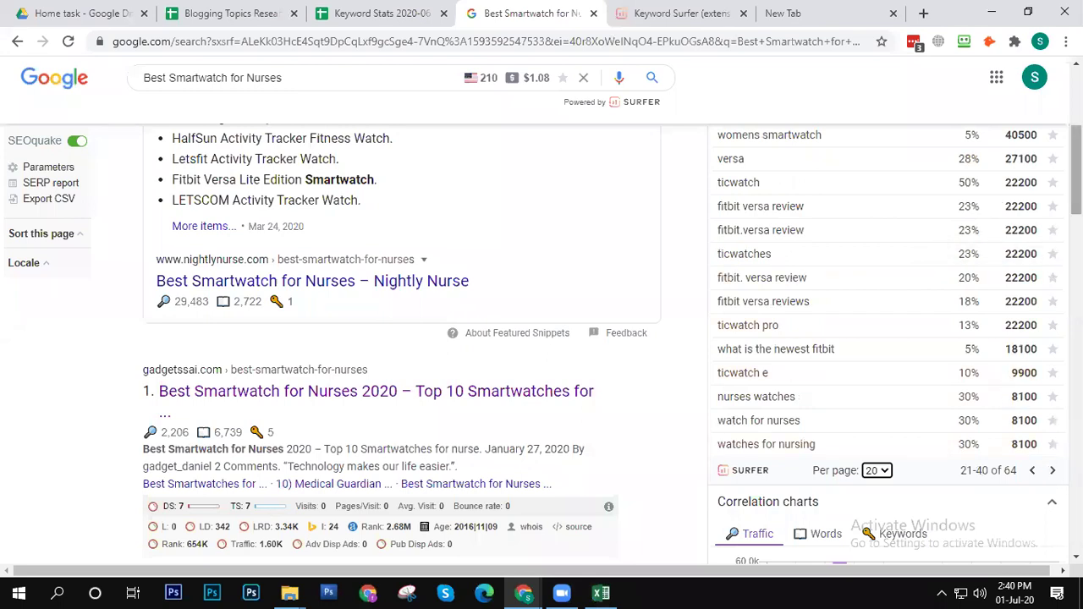
pyautogui.scroll(3, 1076, 169)
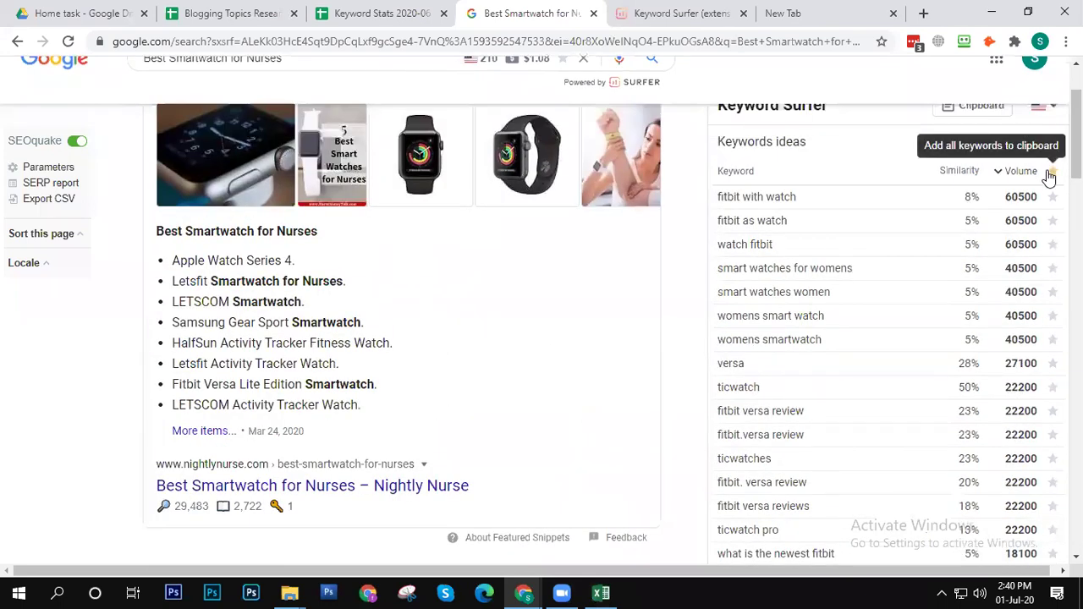
pyautogui.scroll(-1, 1076, 135)
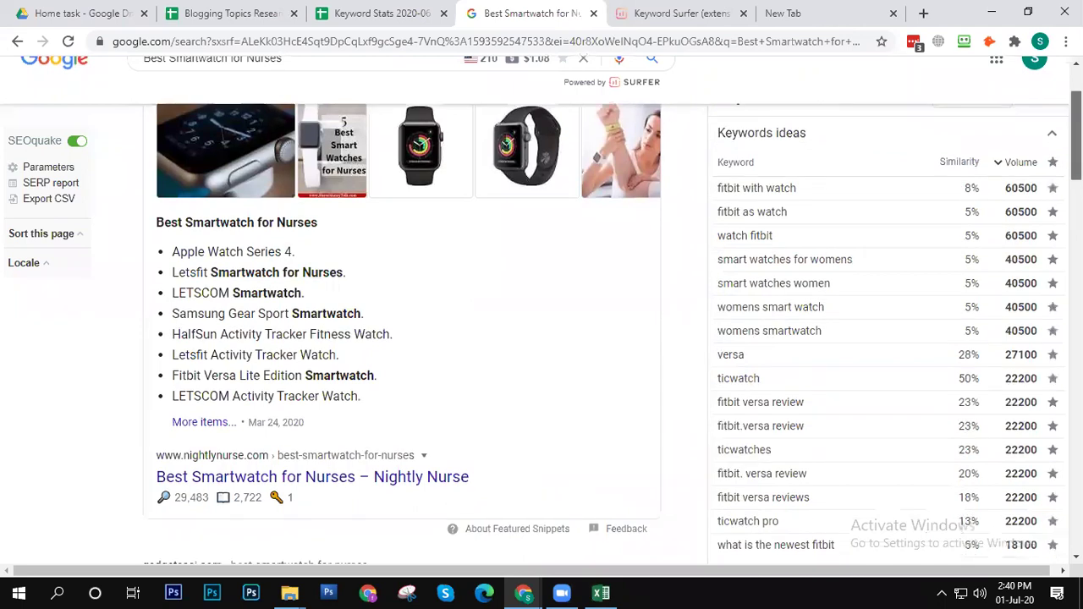
# Step: Go to the third page of keyword ideas, 41-60, and add all its keywords to the clipboard
pyautogui.scroll(-4, 1076, 135)
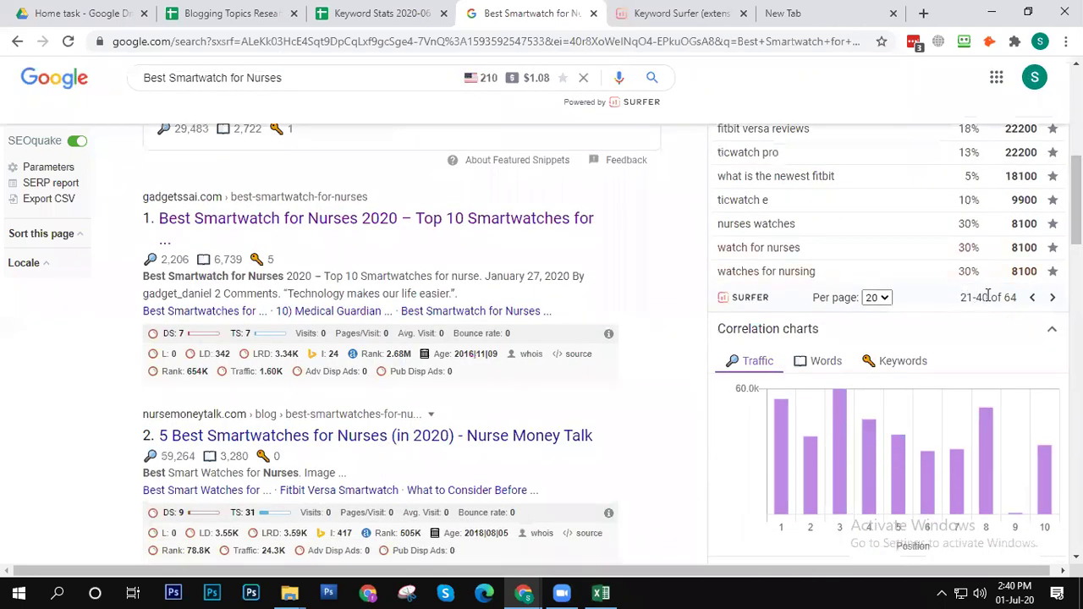
pyautogui.click(1052, 297)
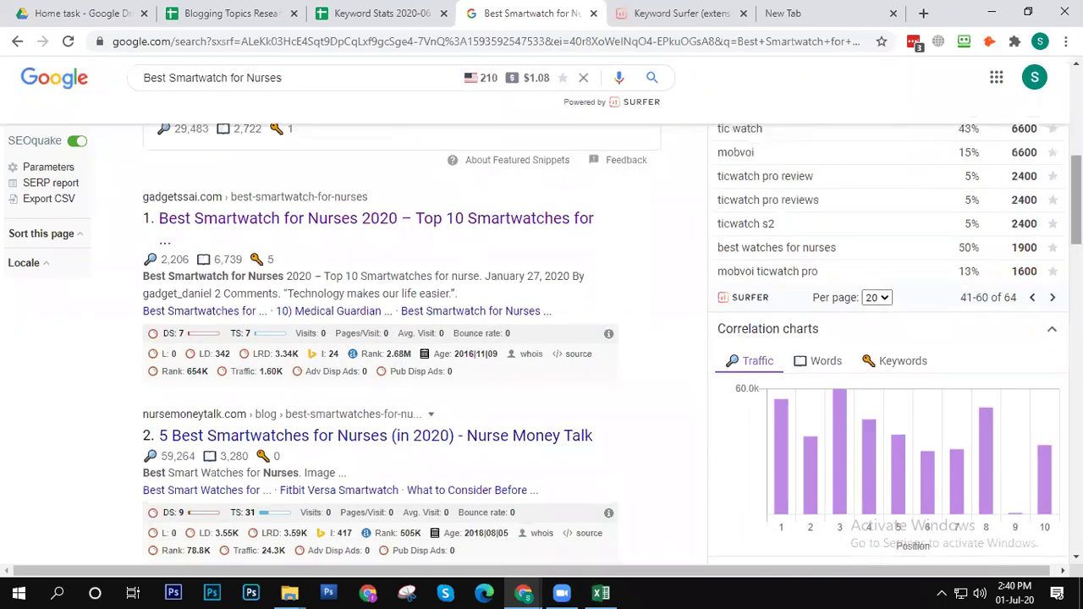
pyautogui.scroll(5, 612, 344)
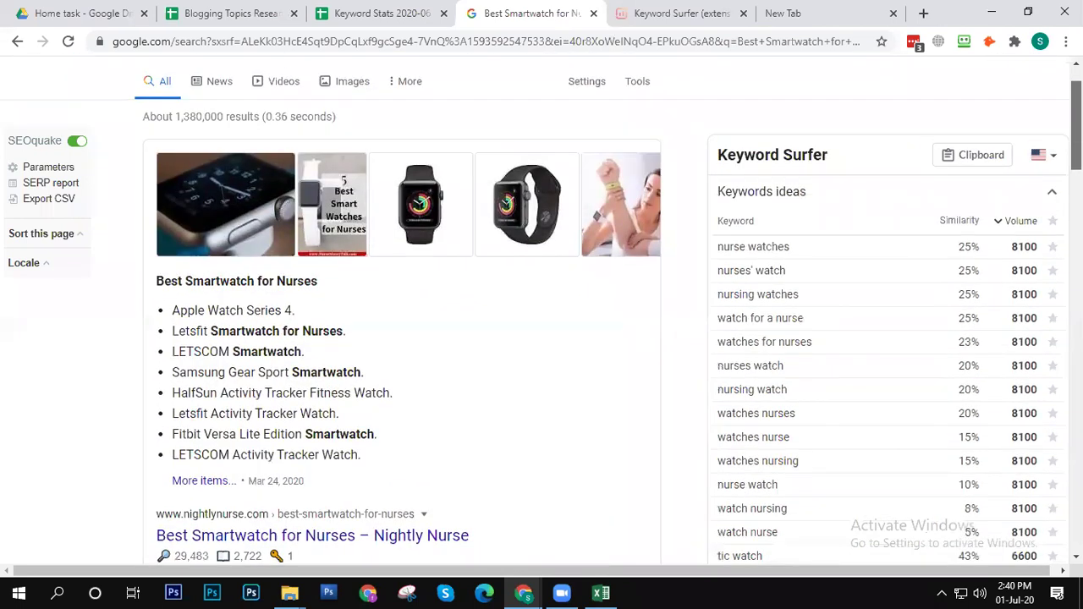
pyautogui.click(1051, 221)
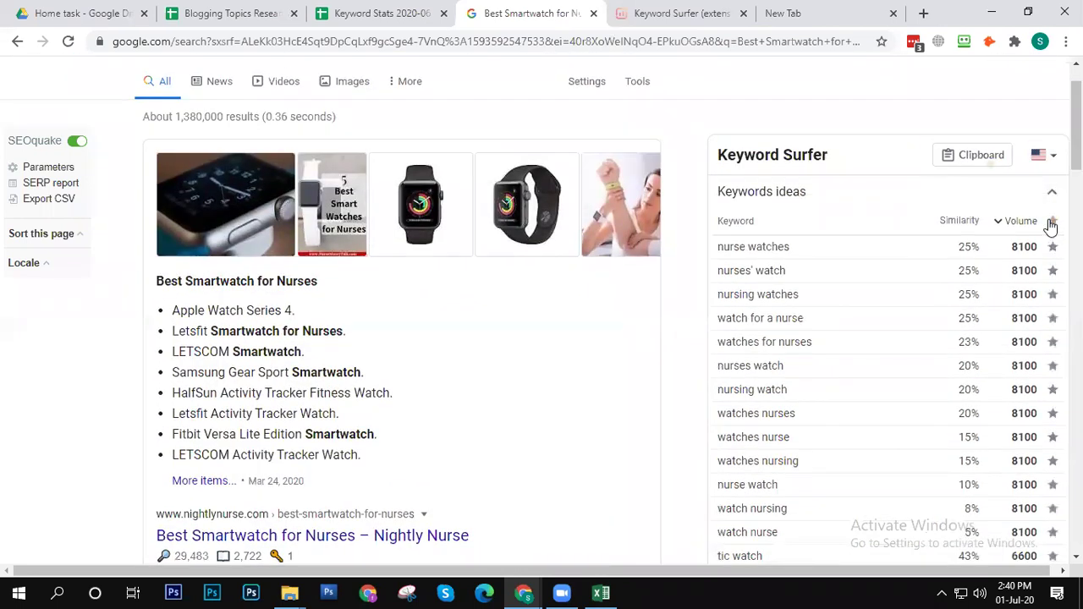
pyautogui.scroll(-5, 1076, 126)
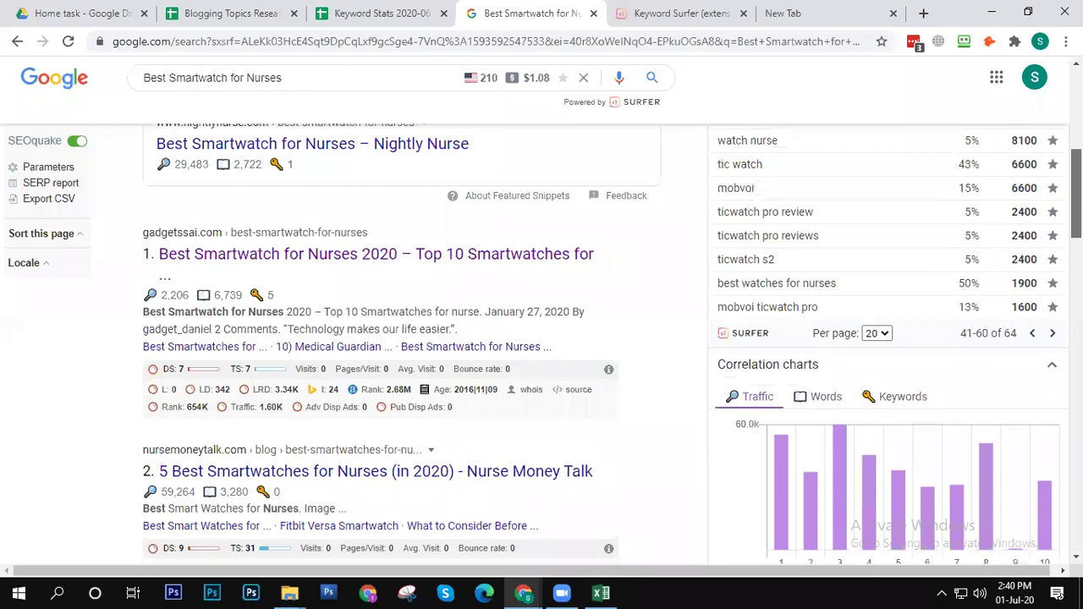
pyautogui.scroll(1, 612, 344)
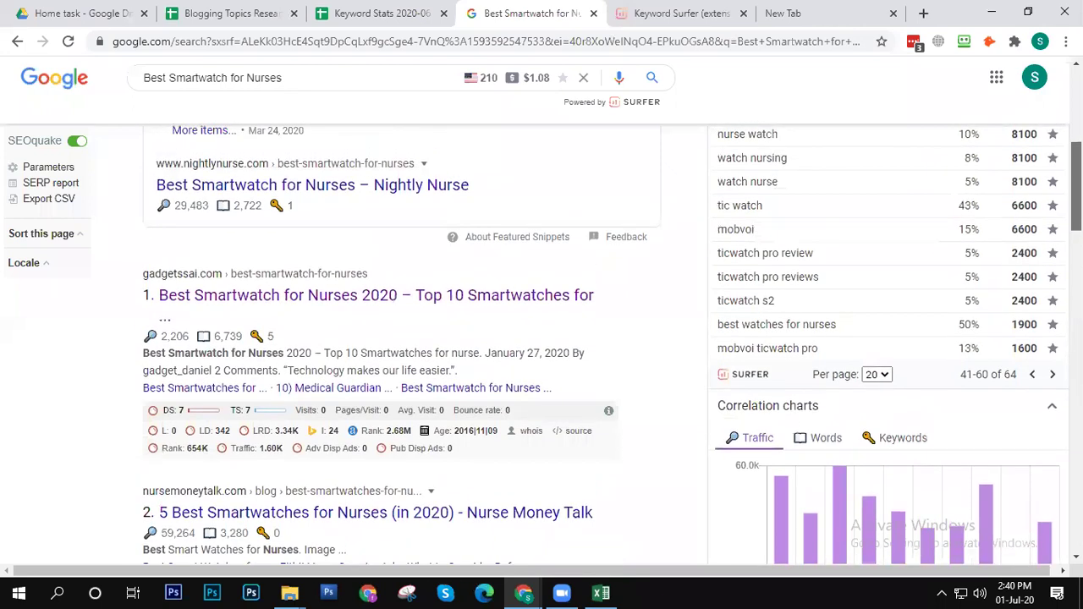
# Step: Review the collected keywords and their monthly searches in the Keyword Surfer clipboard, and close it
pyautogui.scroll(5, 541, 338)
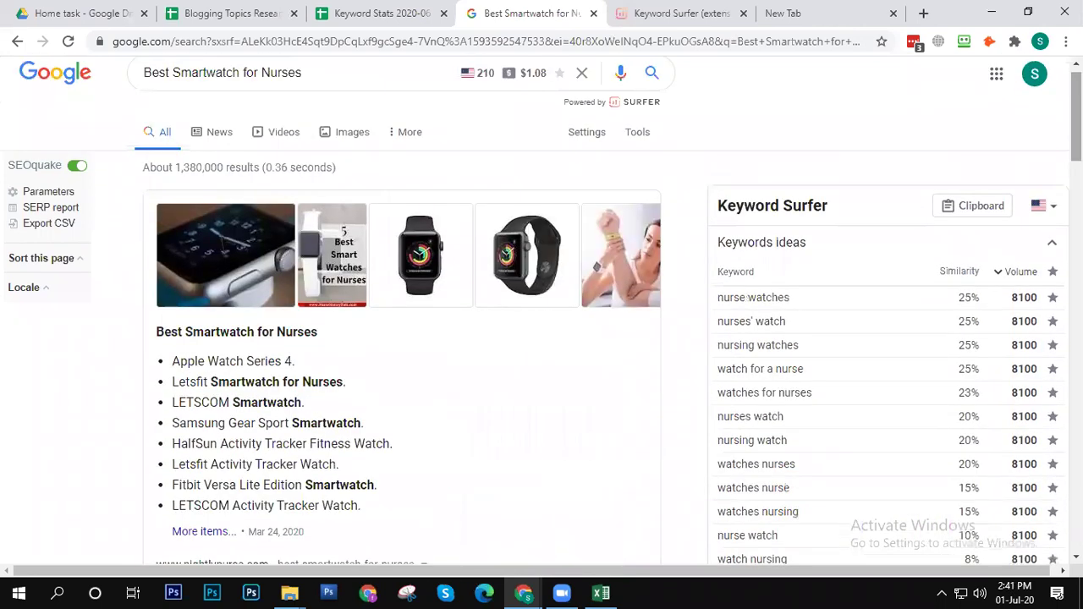
pyautogui.click(990, 215)
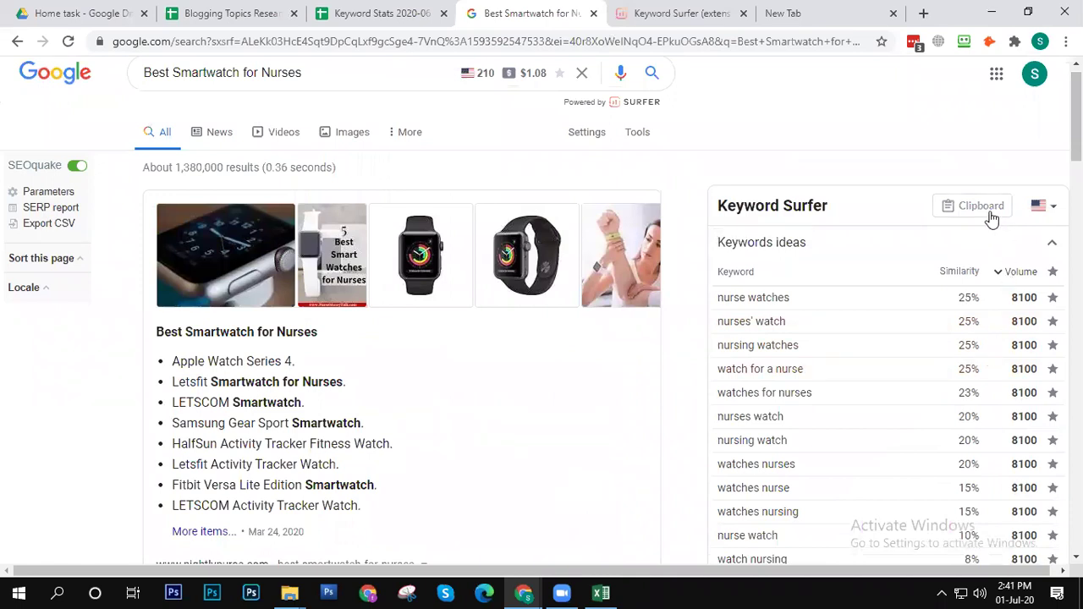
pyautogui.scroll(-5, 812, 356)
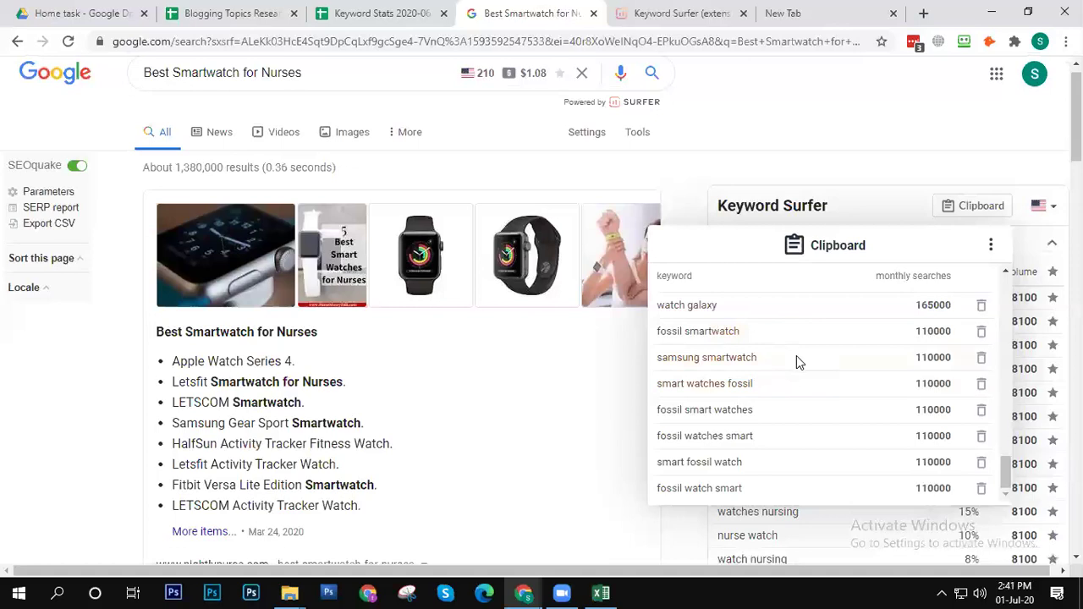
pyautogui.scroll(-10, 796, 362)
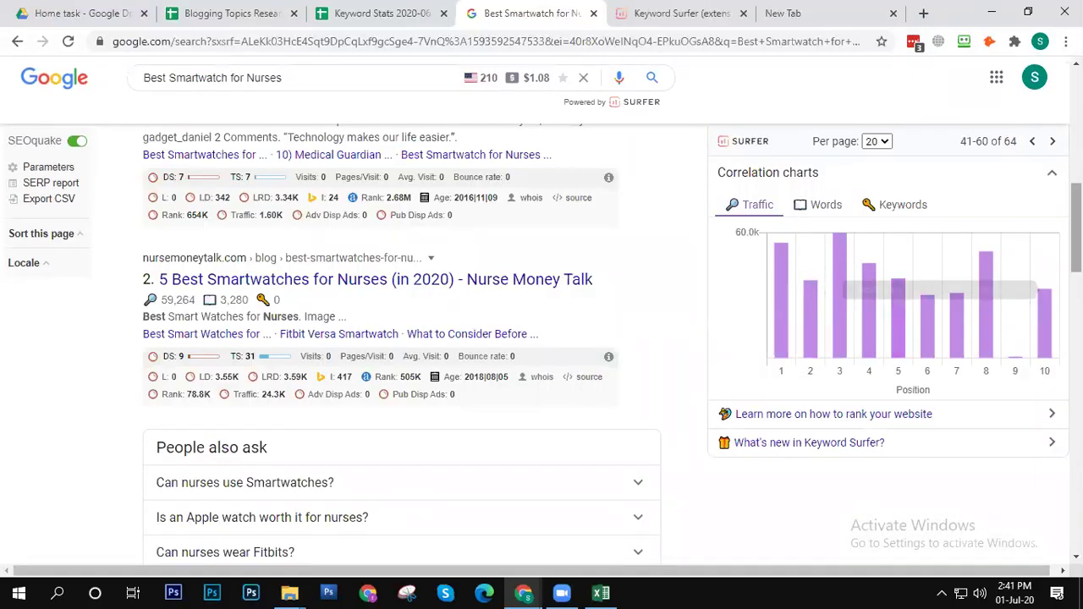
pyautogui.scroll(8, 846, 339)
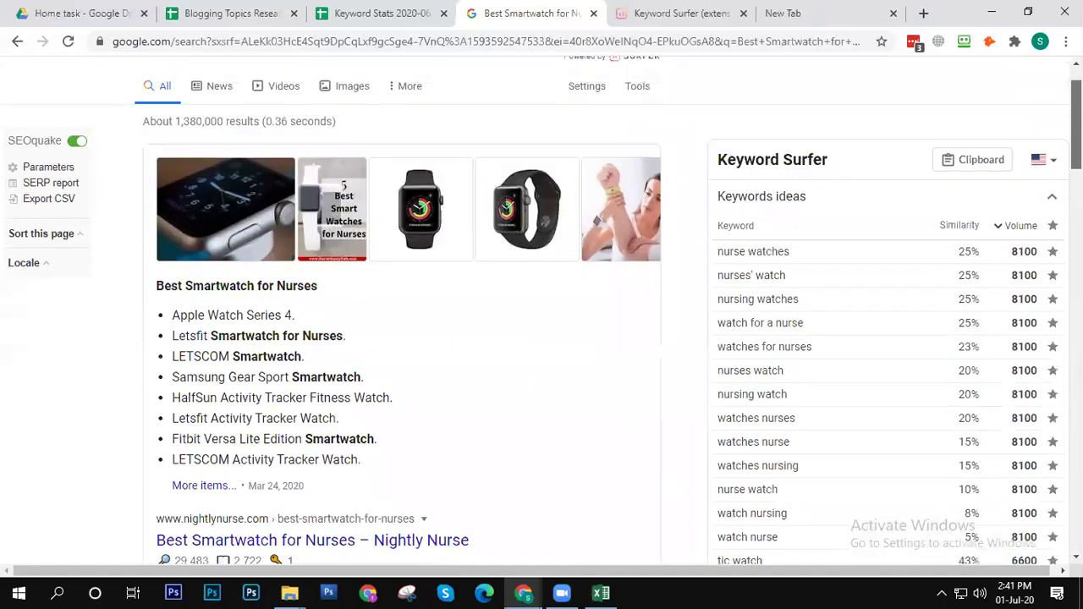
pyautogui.scroll(1, 1040, 166)
pyautogui.click(978, 217)
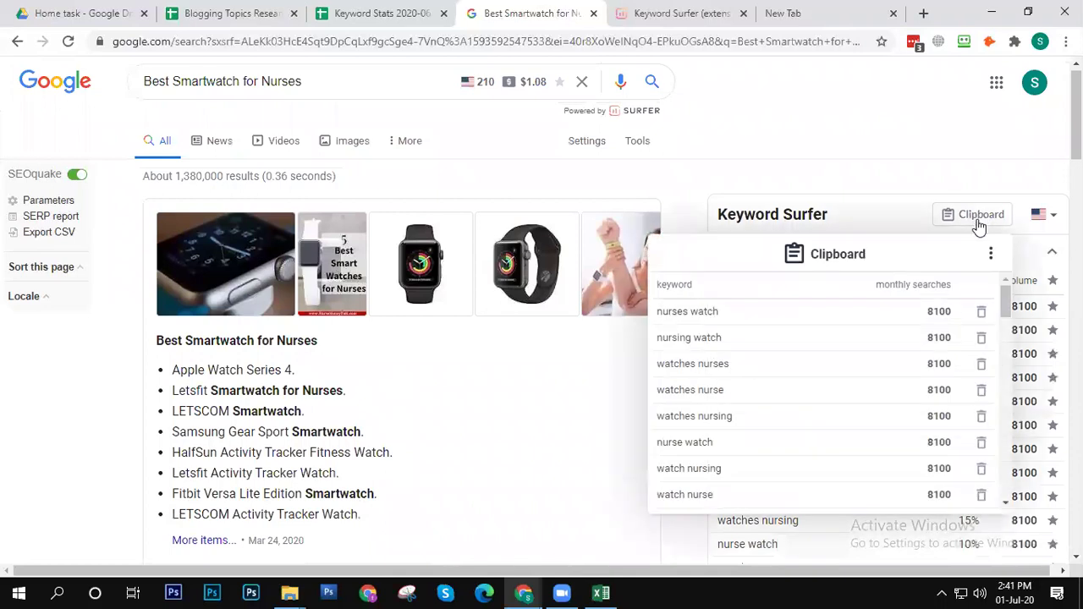
pyautogui.moveTo(1004, 315)
pyautogui.mouseDown()
pyautogui.moveTo(1008, 504)
pyautogui.moveTo(1014, 301)
pyautogui.mouseUp()
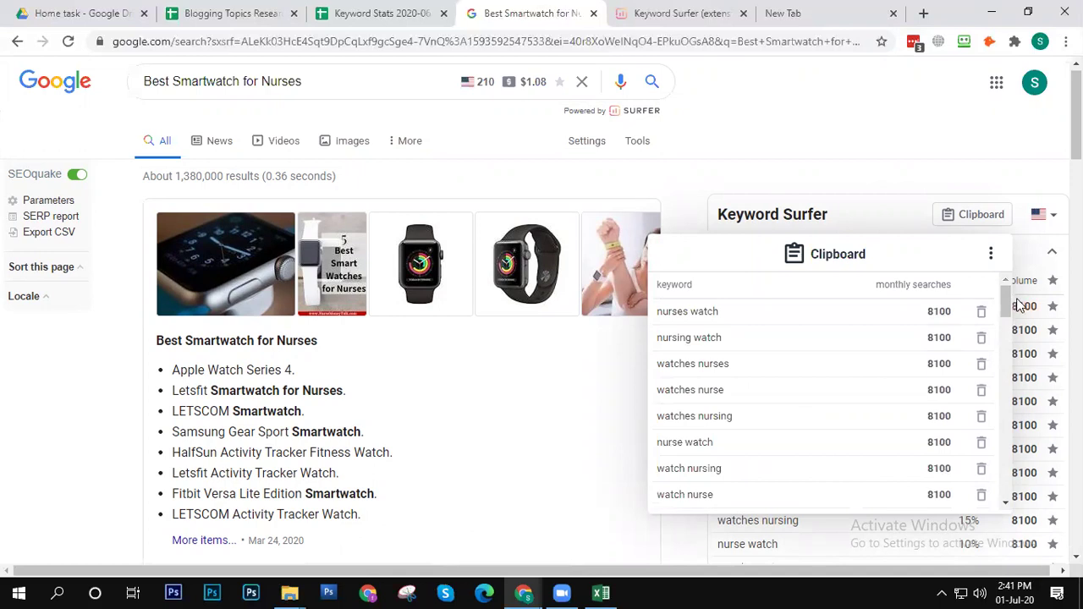
pyautogui.click(852, 211)
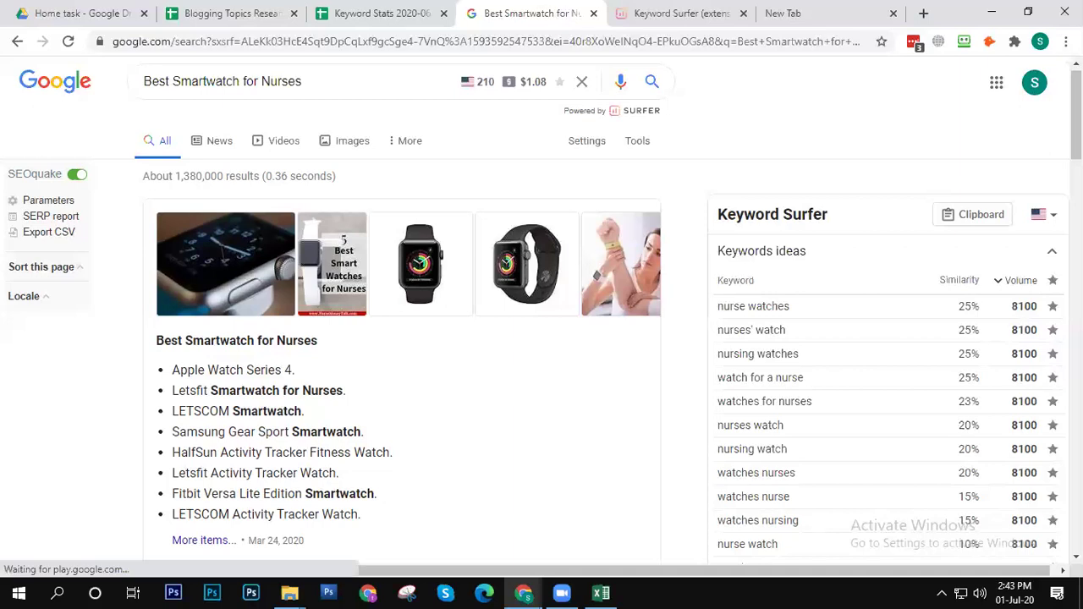
# Step: Examine the ranking sites' SEO metrics and the related searches for "Best Smartwatch for Nurses"
pyautogui.scroll(-10, 1075, 118)
pyautogui.scroll(-15, 541, 338)
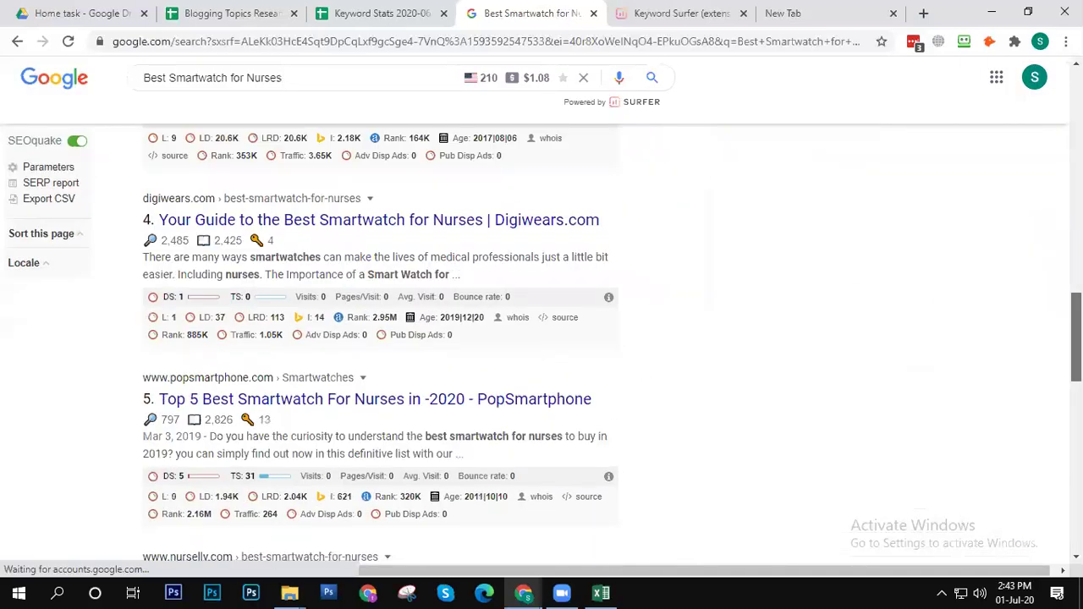
pyautogui.scroll(-1, 542, 342)
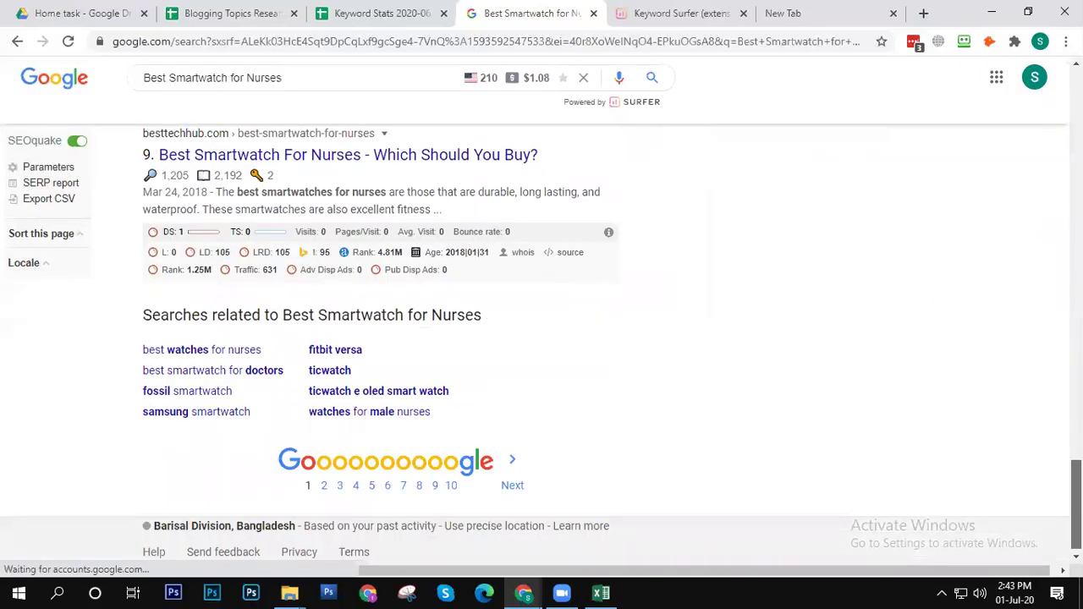
pyautogui.scroll(7, 541, 338)
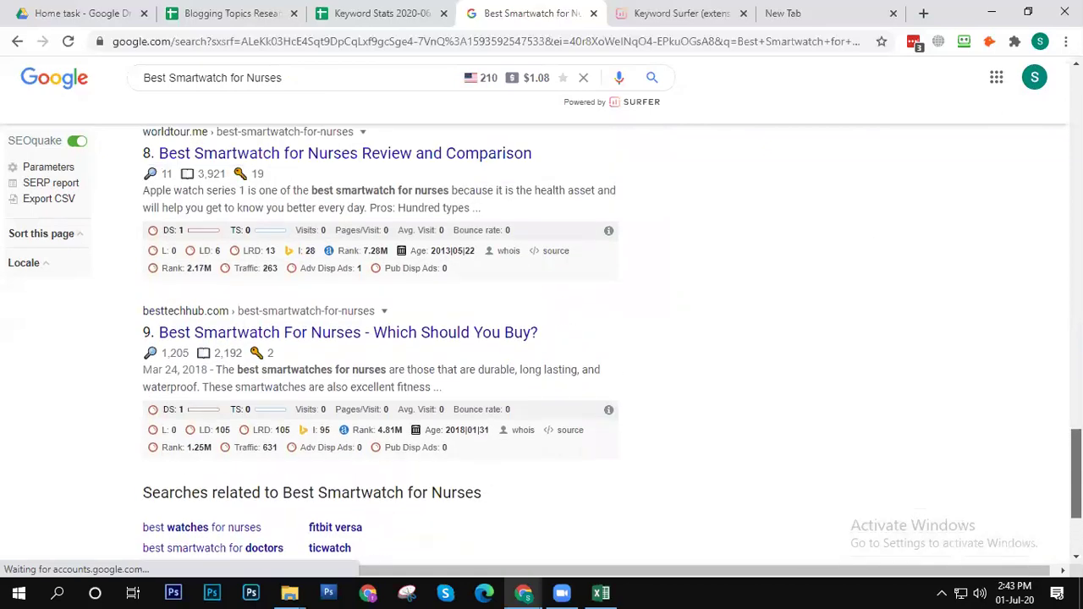
pyautogui.scroll(10, 542, 338)
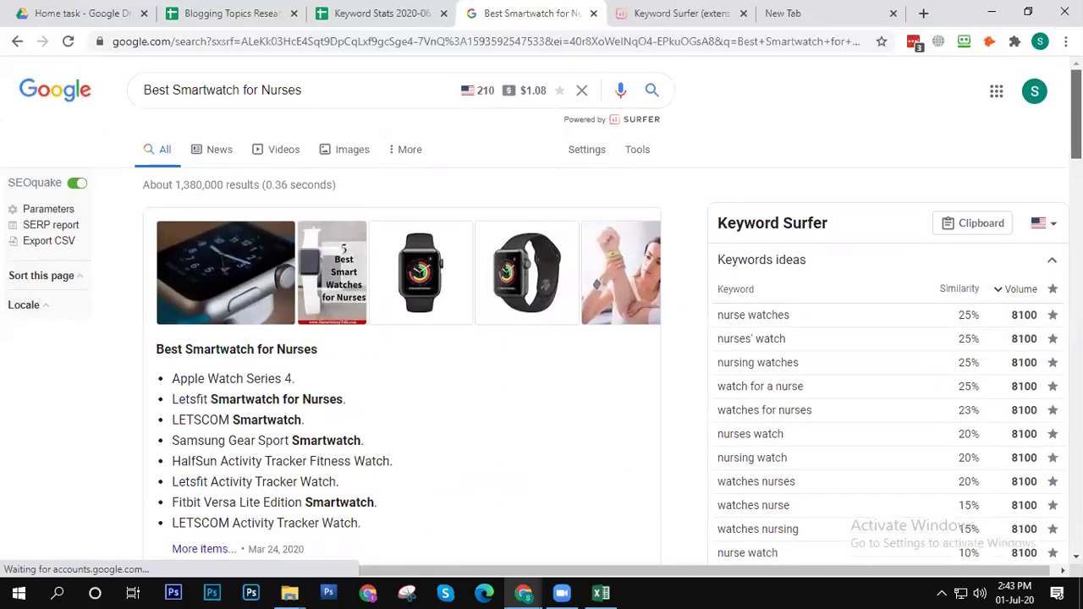
pyautogui.scroll(2, 590, 168)
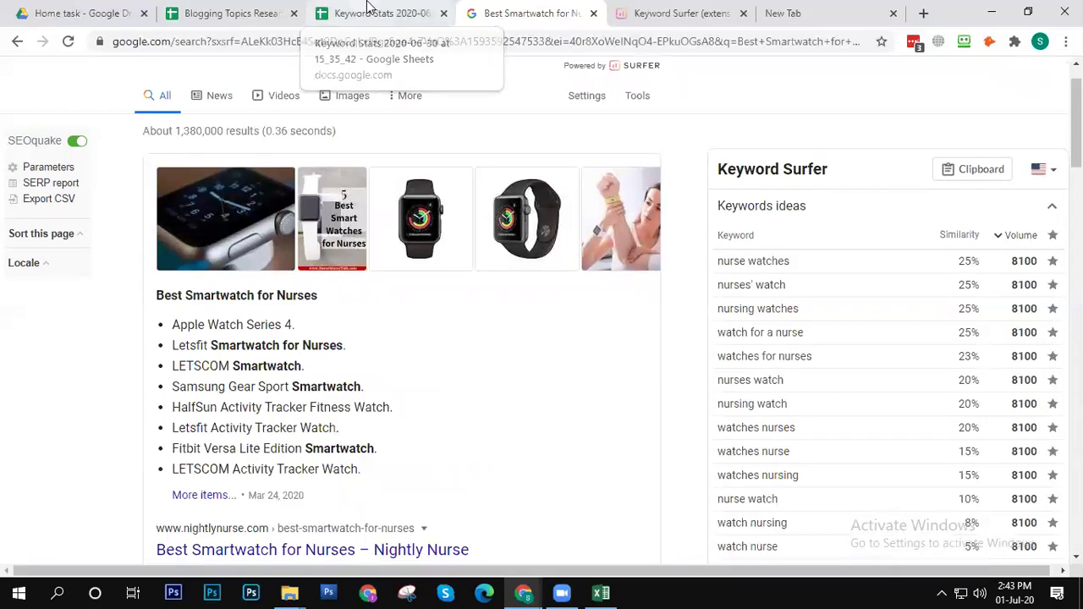
# Step: Look over the Blogging Topics Research and Keyword Stats sheets for a keyword to check, and return to the search results
pyautogui.click(369, 10)
pyautogui.click(231, 13)
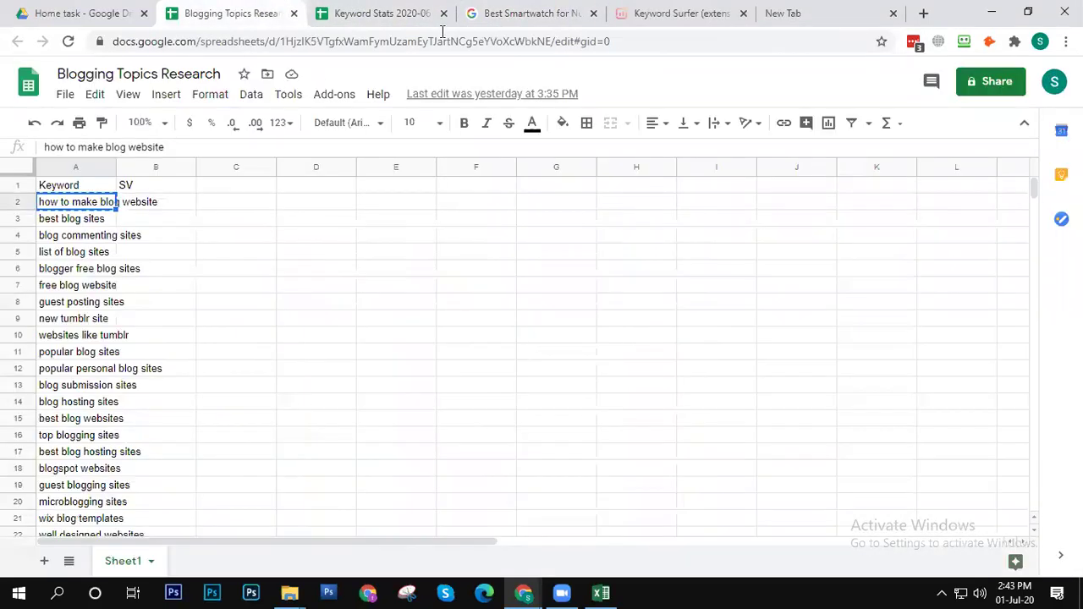
pyautogui.click(391, 10)
pyautogui.click(493, 8)
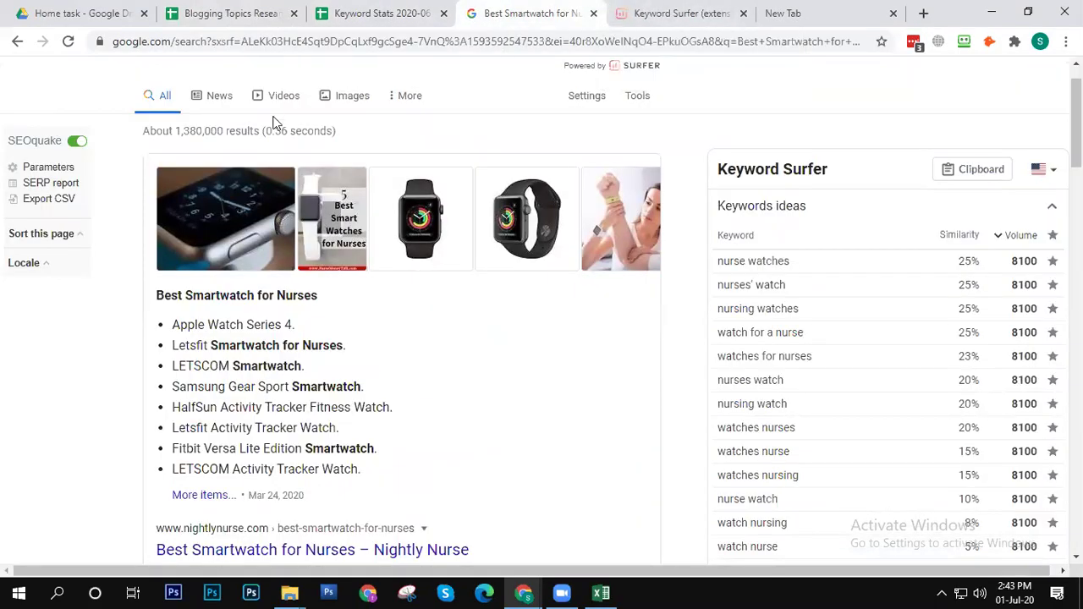
pyautogui.click(412, 15)
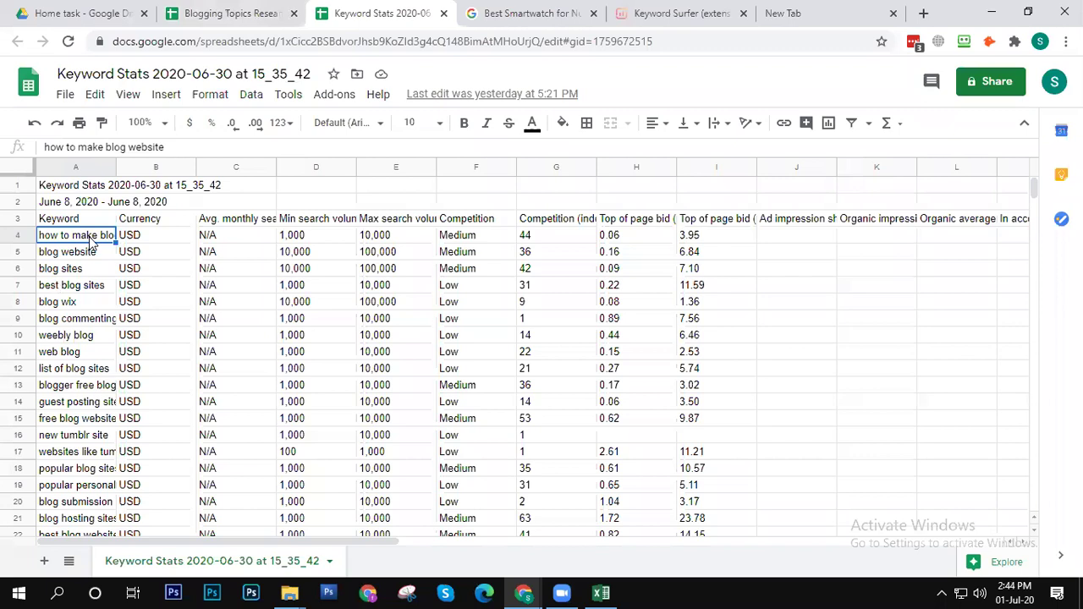
pyautogui.click(498, 13)
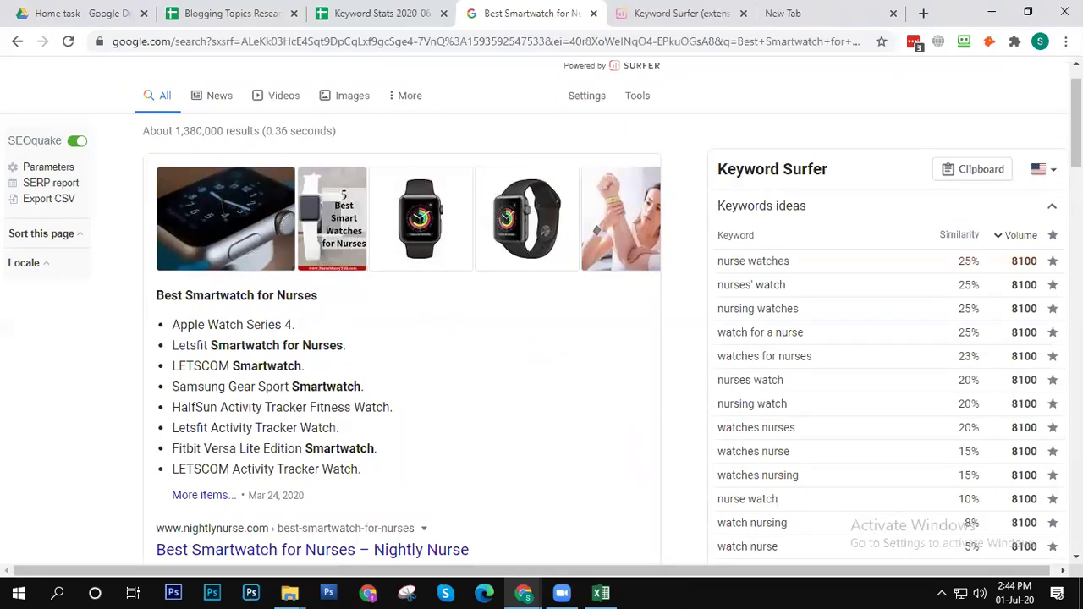
# Step: Replace the Google query with "how to make blog website" to display its Keyword Surfer volume and CPC
pyautogui.scroll(1, 392, 327)
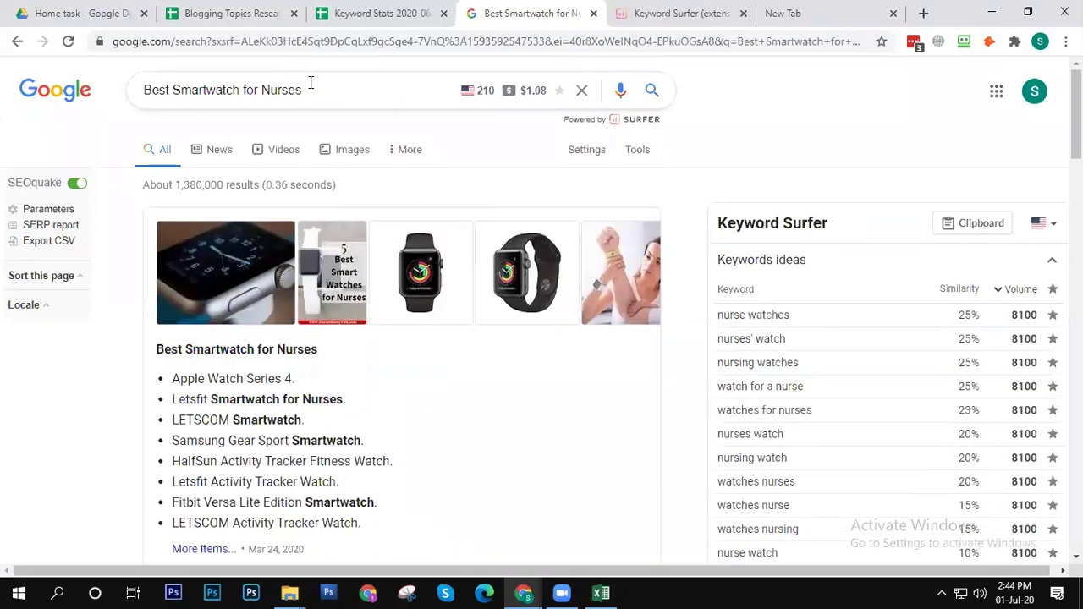
pyautogui.moveTo(308, 88); pyautogui.dragTo(7, 111)
pyautogui.press('BackSpace')
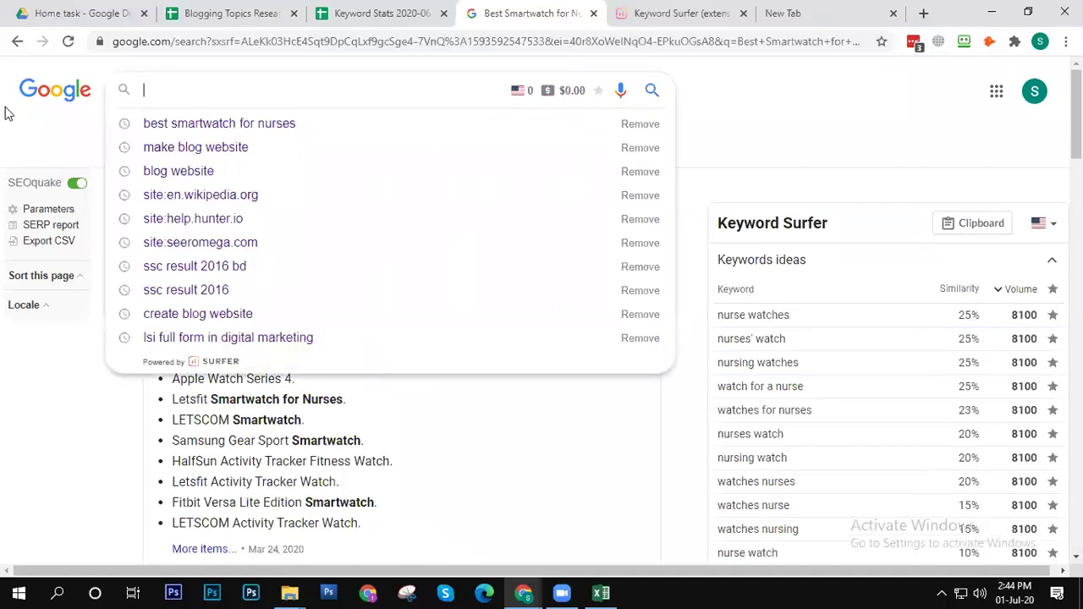
pyautogui.write('how to make blog website')
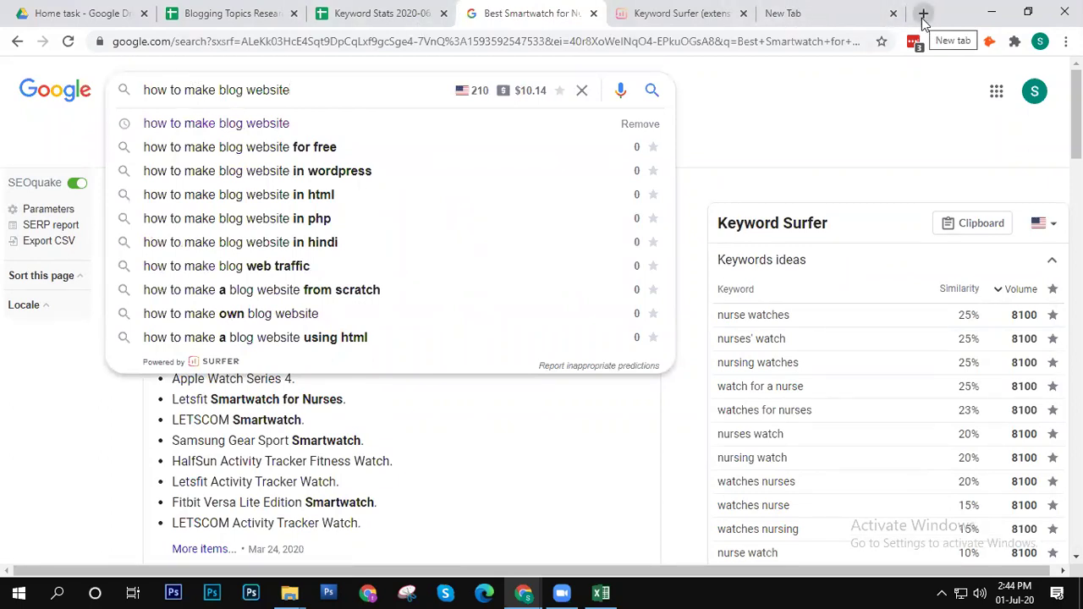
# Step: View the browser's installed extensions, close the list and dismiss the search suggestions
pyautogui.click(1014, 43)
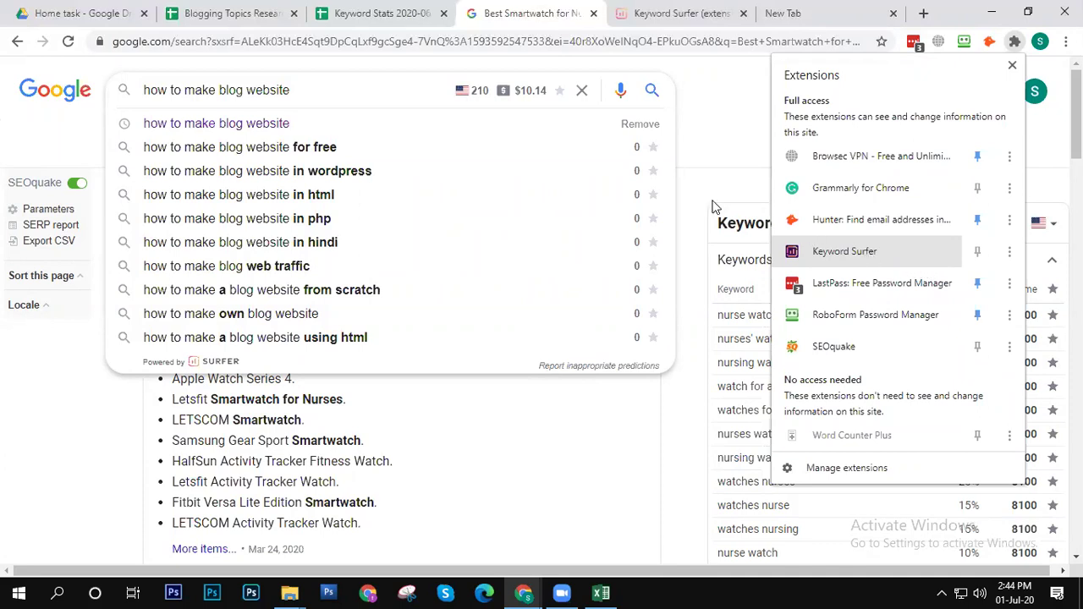
pyautogui.click(736, 94)
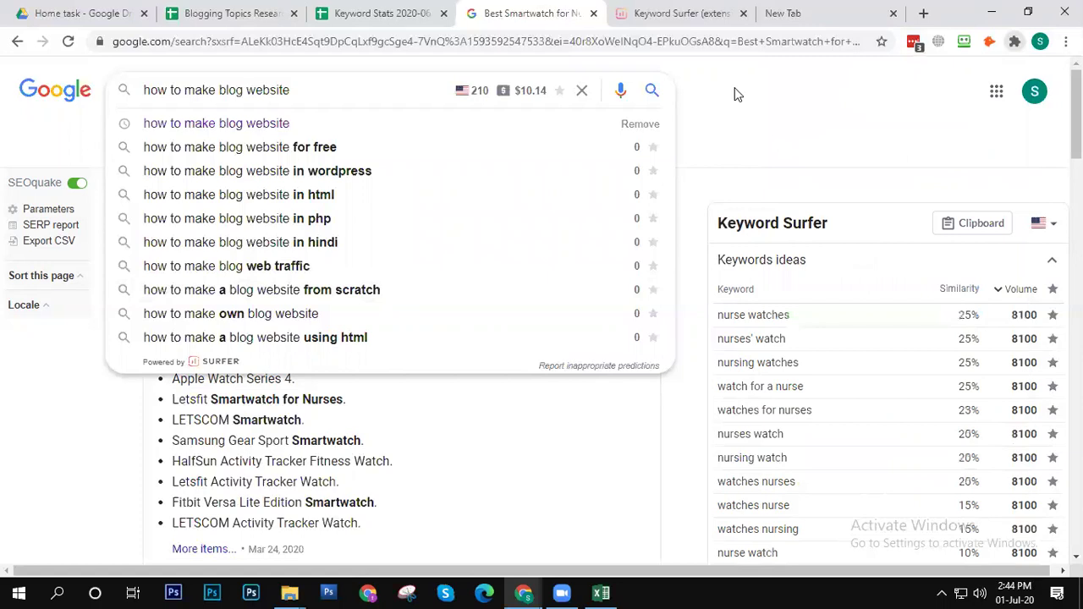
pyautogui.click(859, 117)
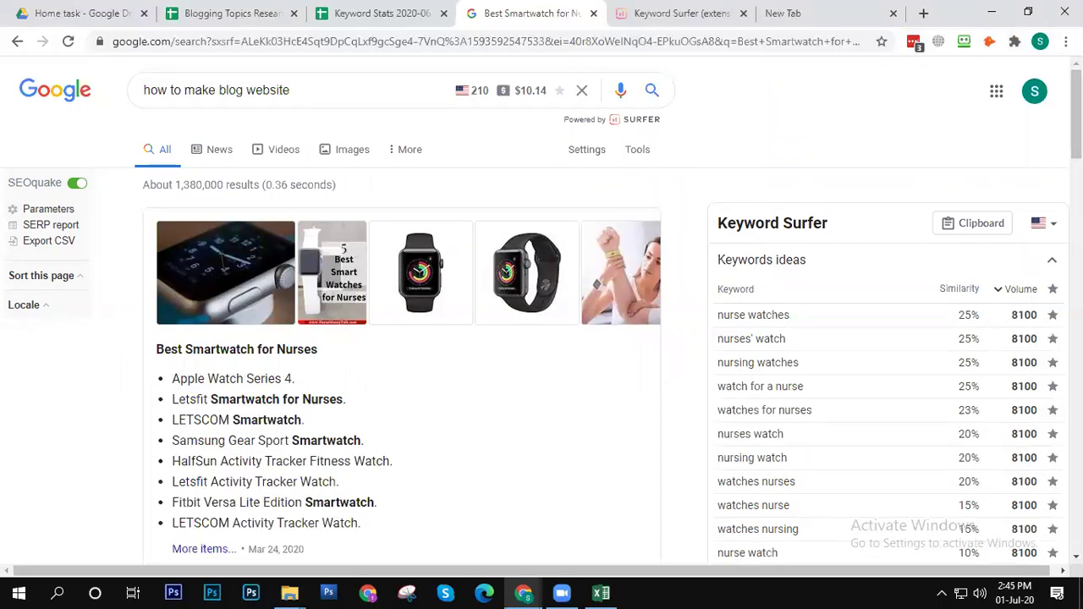
pyautogui.moveTo(1076, 115)
pyautogui.mouseDown()
pyautogui.moveTo(1076, 365)
pyautogui.moveTo(1076, 112)
pyautogui.mouseUp()
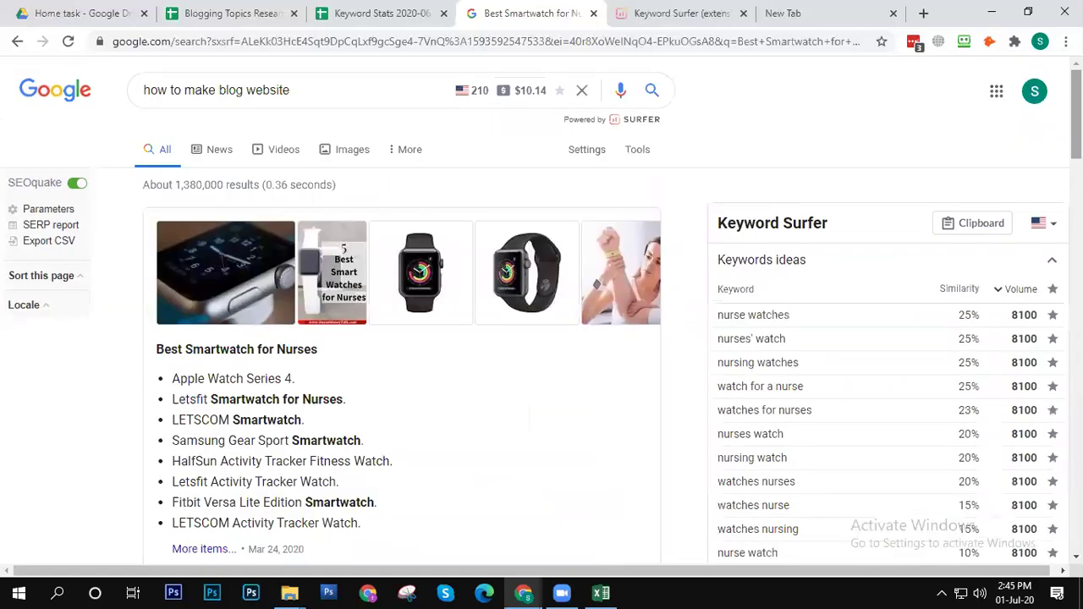
# Step: Run the Google search for "how to make blog website" and examine the ranking sites' SEO metrics and the related searches
pyautogui.click(332, 89)
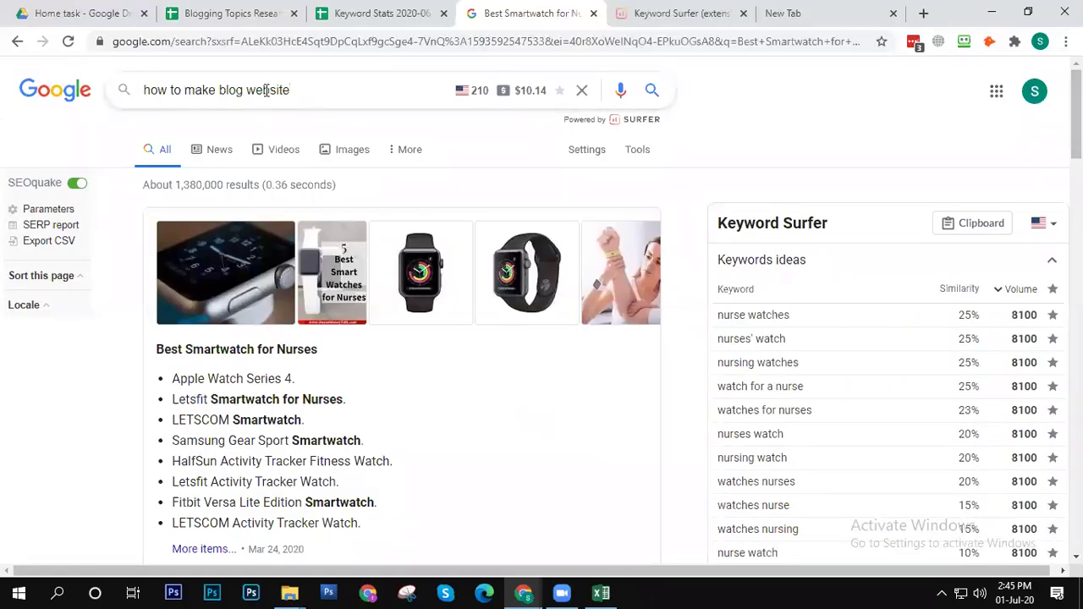
pyautogui.click(652, 91)
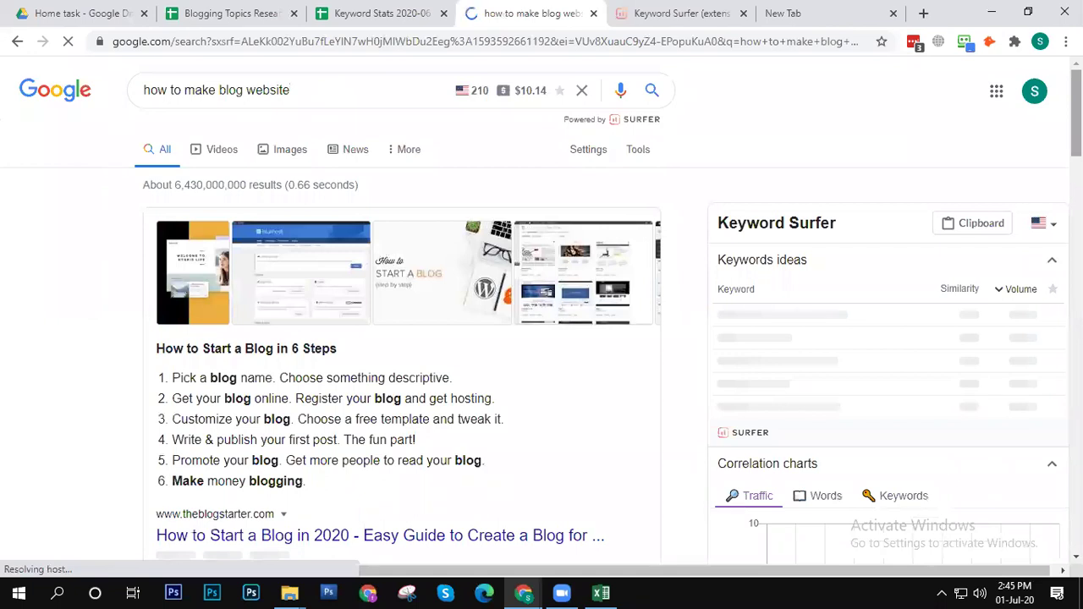
pyautogui.scroll(-3, 541, 305)
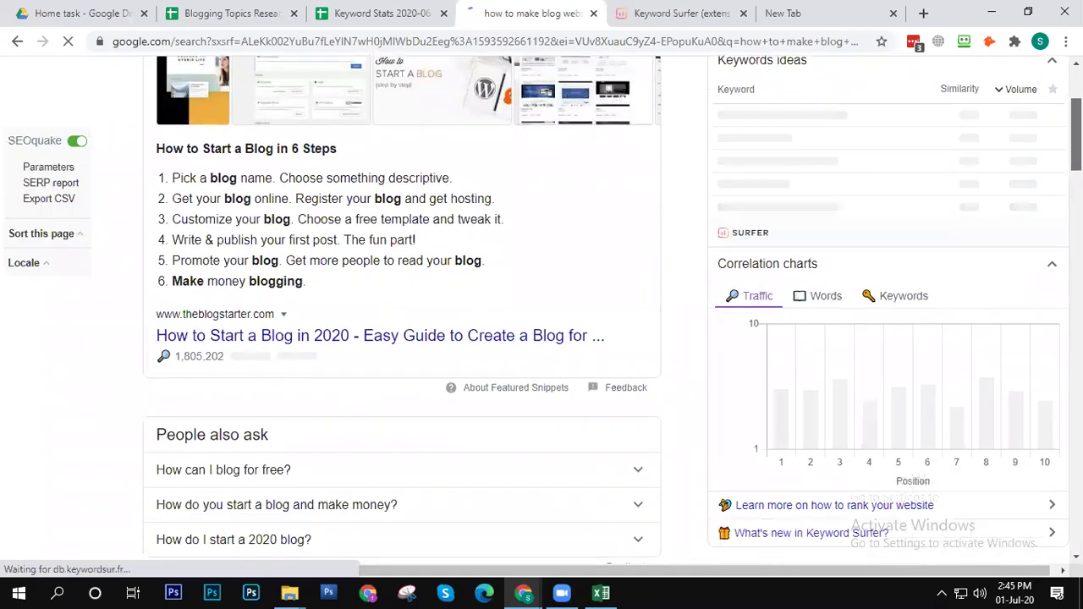
pyautogui.scroll(-7, 542, 305)
pyautogui.scroll(-5, 541, 304)
pyautogui.scroll(-2, 541, 304)
pyautogui.scroll(-2, 541, 304)
pyautogui.scroll(-3, 542, 338)
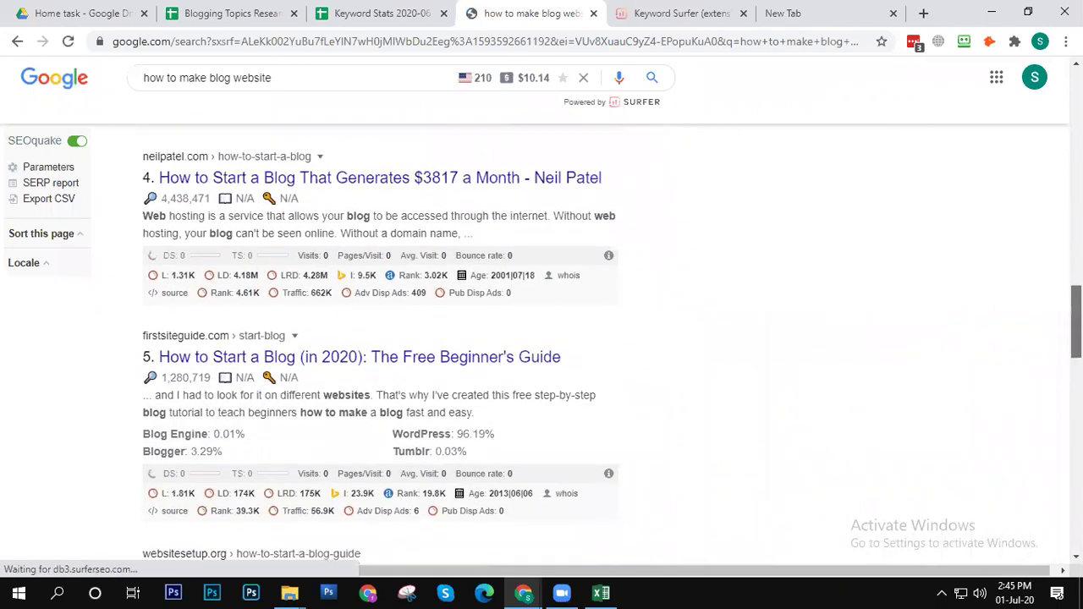
pyautogui.scroll(-2, 542, 339)
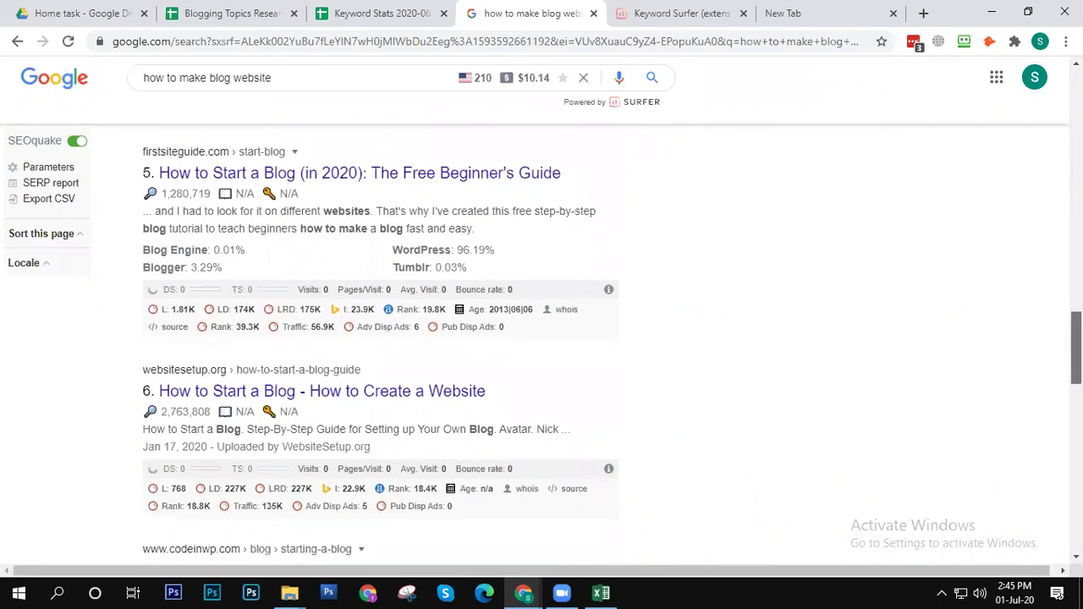
pyautogui.scroll(-3, 541, 338)
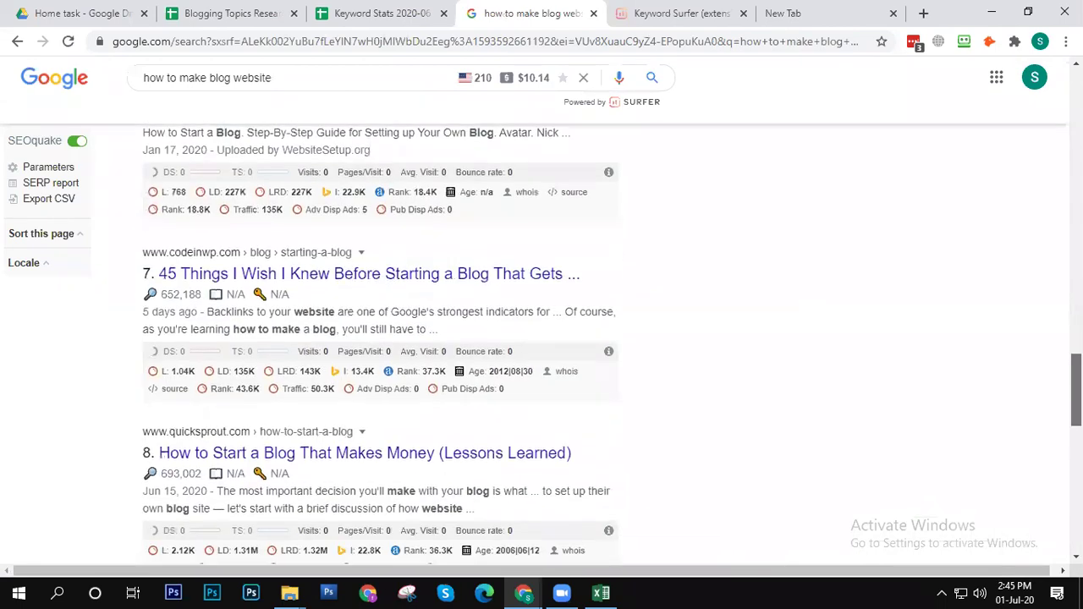
pyautogui.scroll(-8, 541, 338)
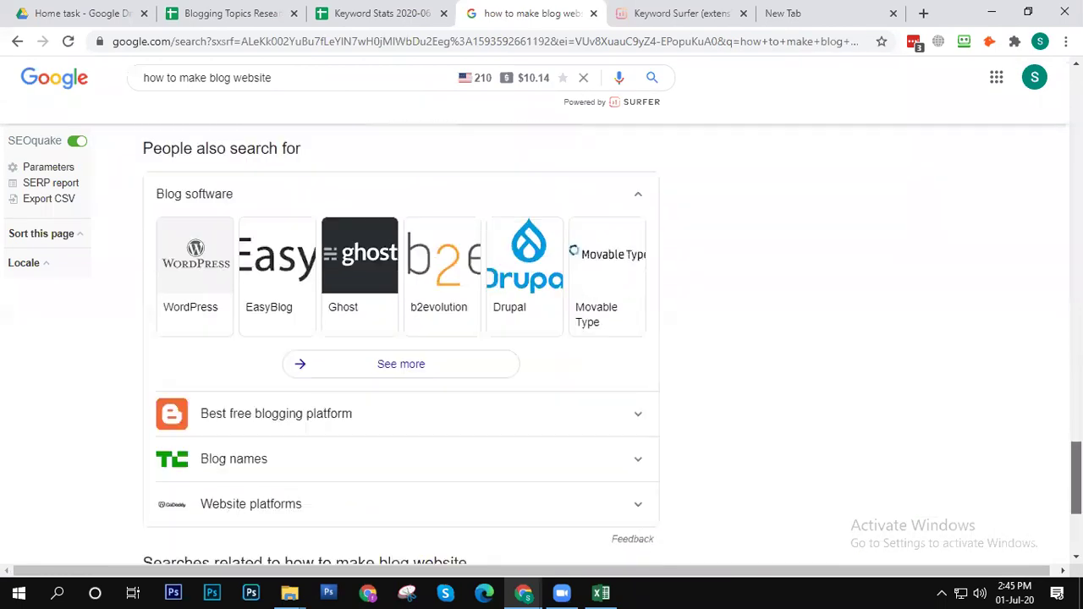
pyautogui.scroll(-2, 542, 338)
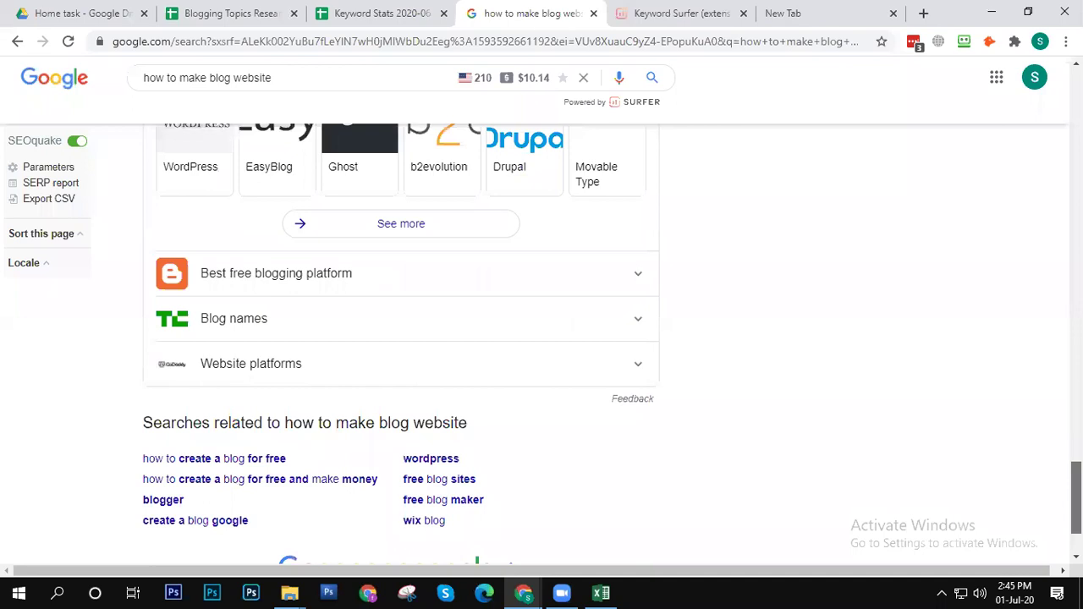
# Step: Return to the start of the search results and look over the Keyword Surfer keyword ideas and traffic chart
pyautogui.scroll(12, 541, 338)
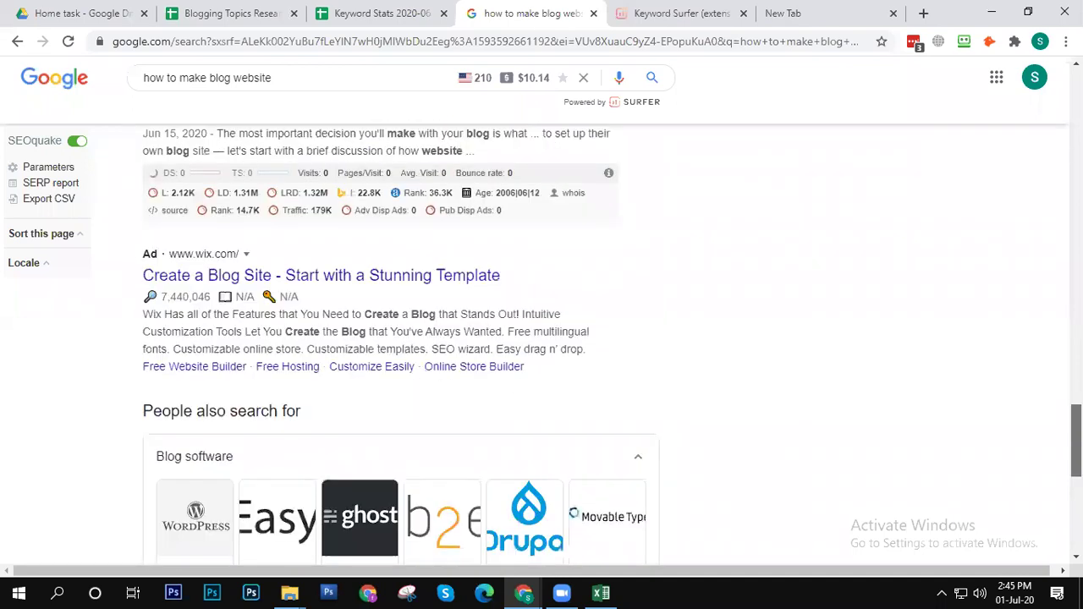
pyautogui.scroll(7, 541, 338)
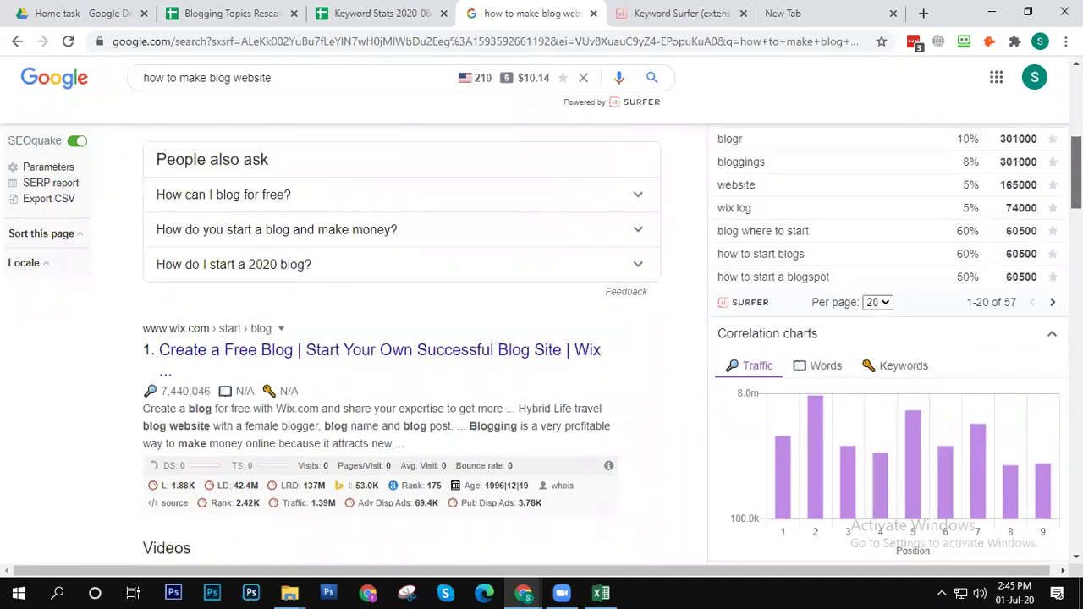
pyautogui.scroll(-3, 541, 311)
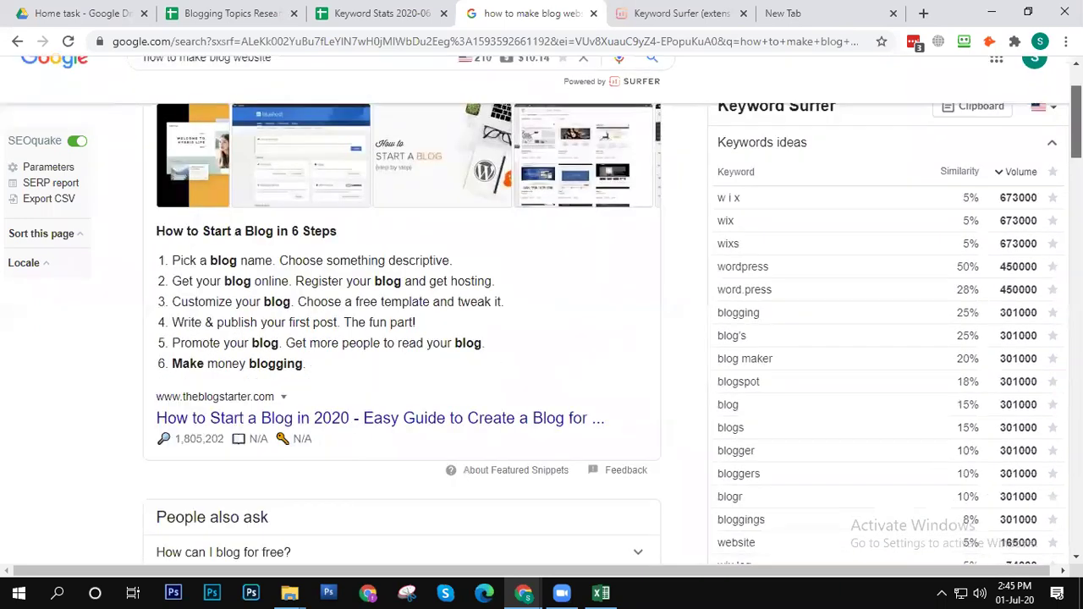
pyautogui.scroll(4, 542, 312)
pyautogui.scroll(-1, 541, 338)
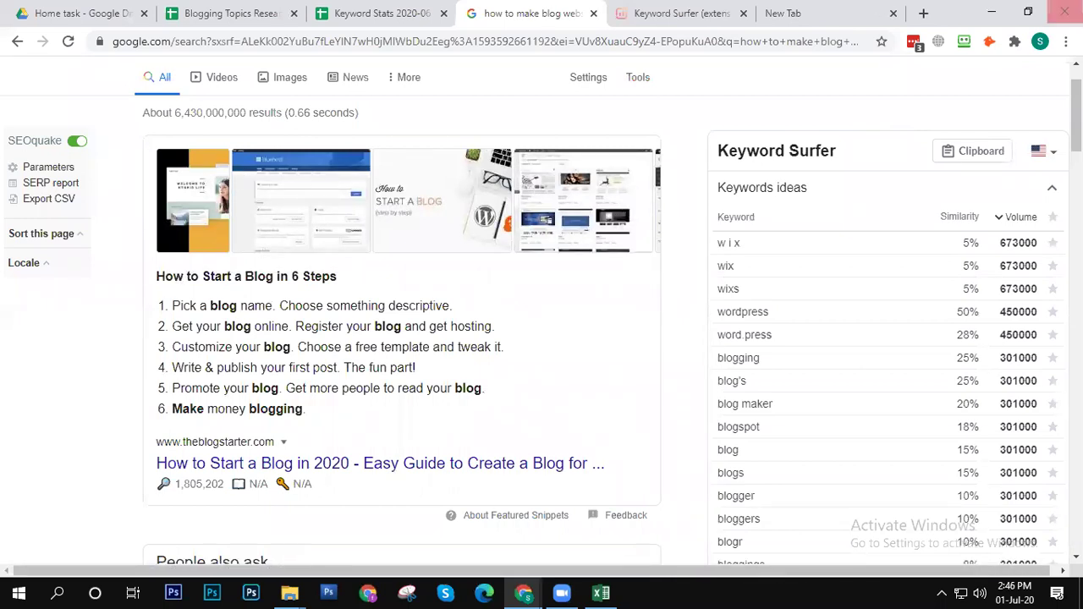
# Step: Open Google's Search Settings page from the search results
pyautogui.click(1066, 41)
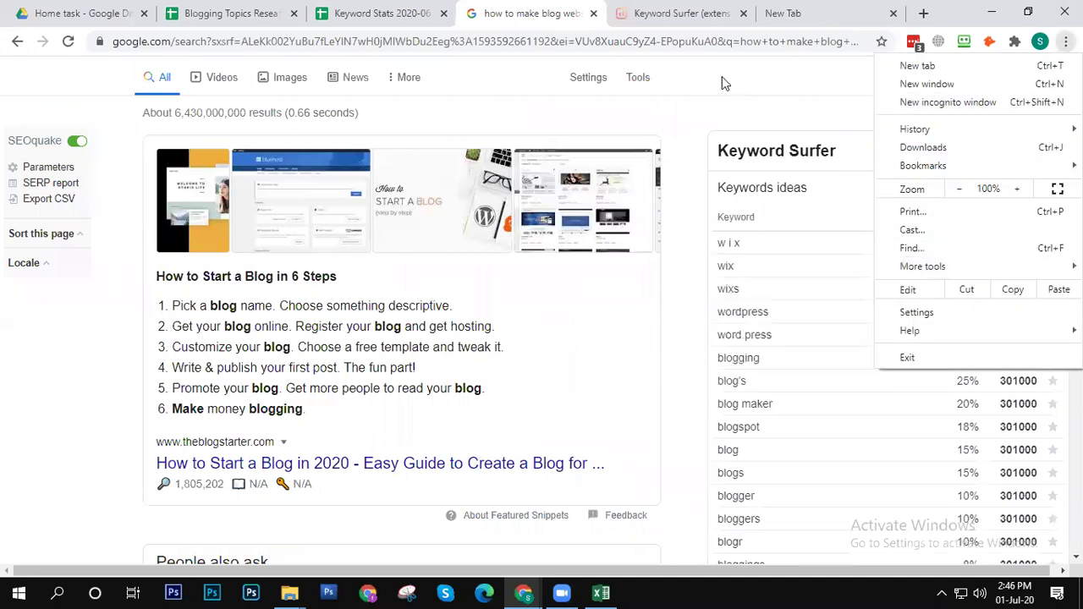
pyautogui.click(594, 84)
pyautogui.click(592, 83)
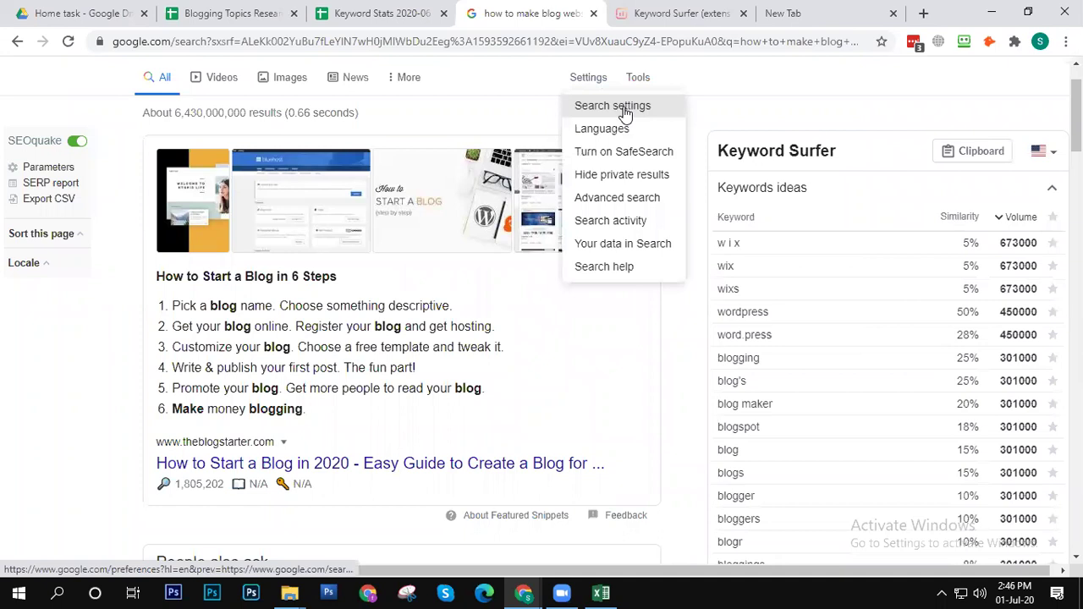
pyautogui.click(627, 110)
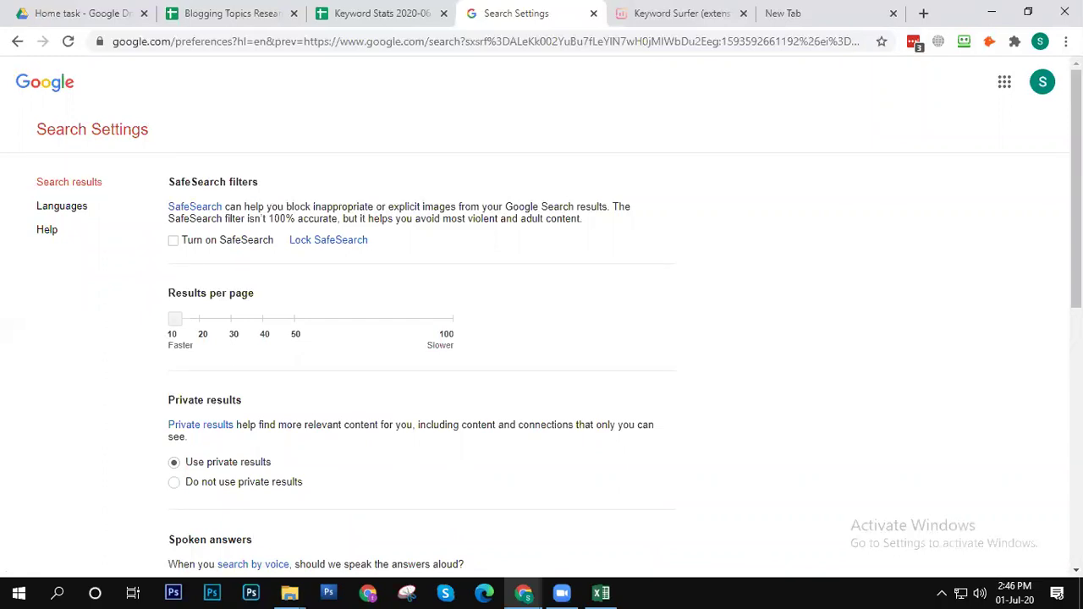
# Step: Choose not to use private results and set each selected result to open in a new browser window
pyautogui.scroll(-2, 541, 316)
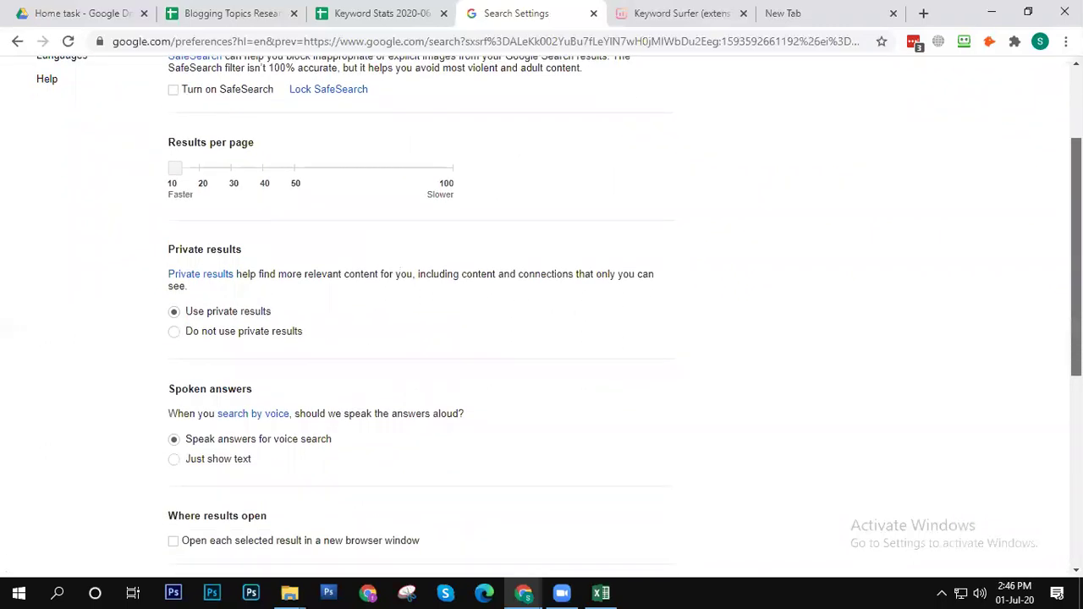
pyautogui.scroll(-1, 218, 283)
pyautogui.click(175, 293)
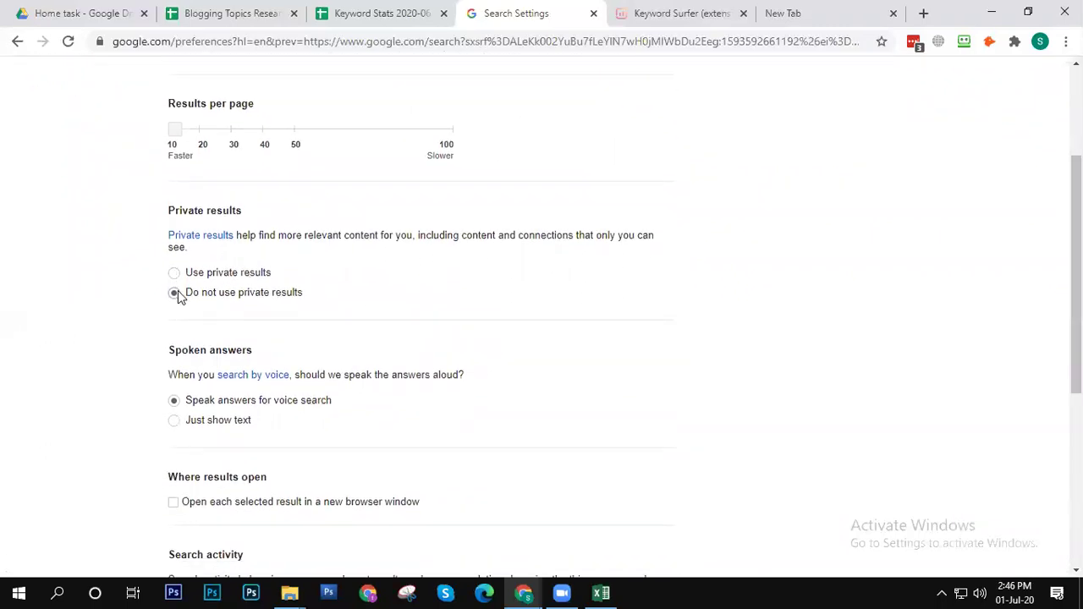
pyautogui.scroll(-1, 1076, 279)
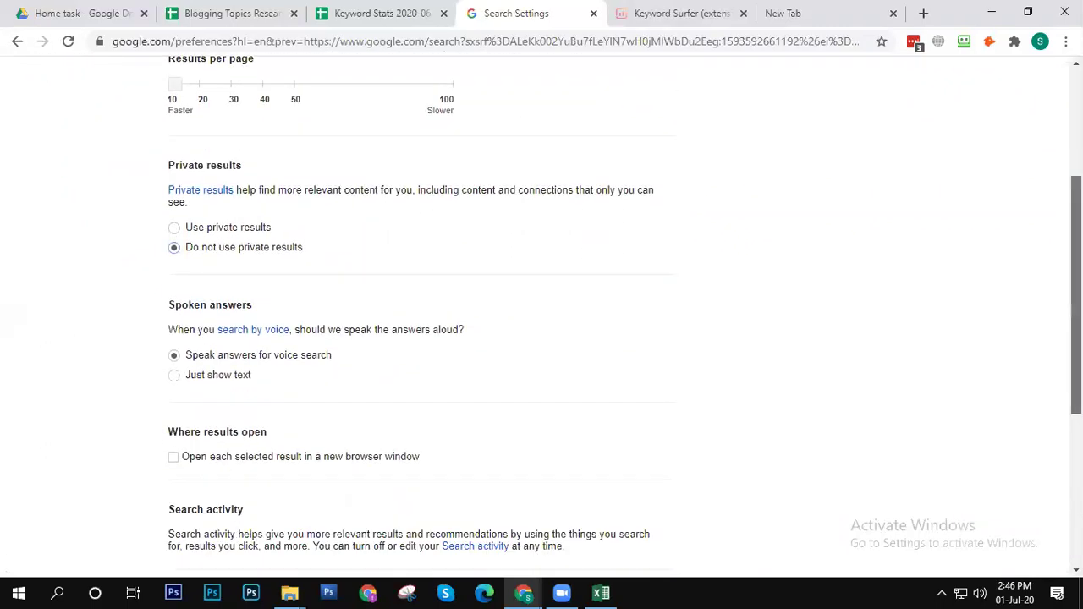
pyautogui.scroll(-3, 1076, 296)
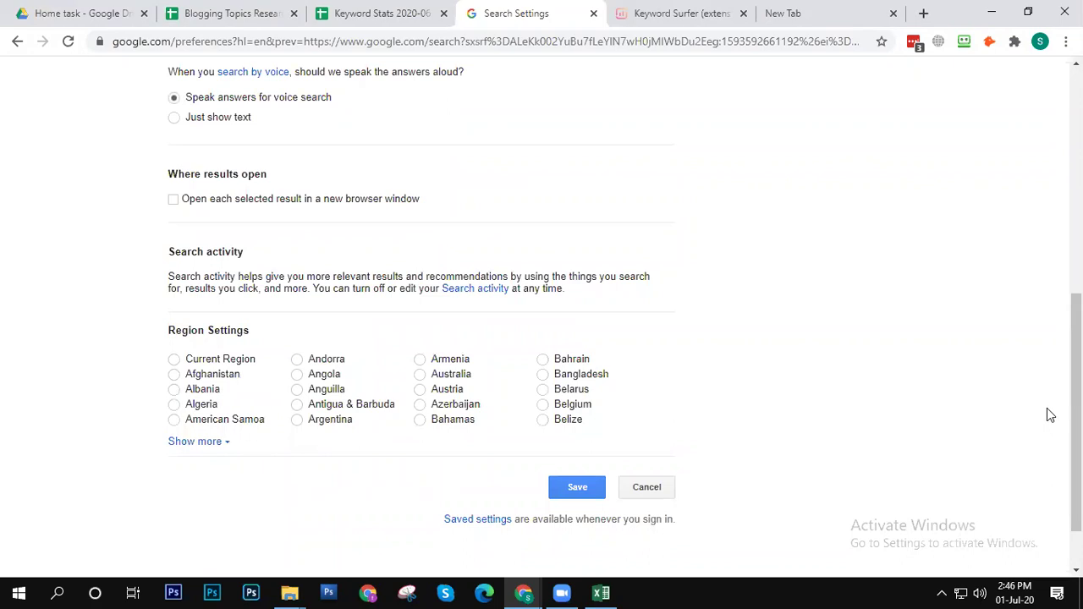
pyautogui.click(174, 201)
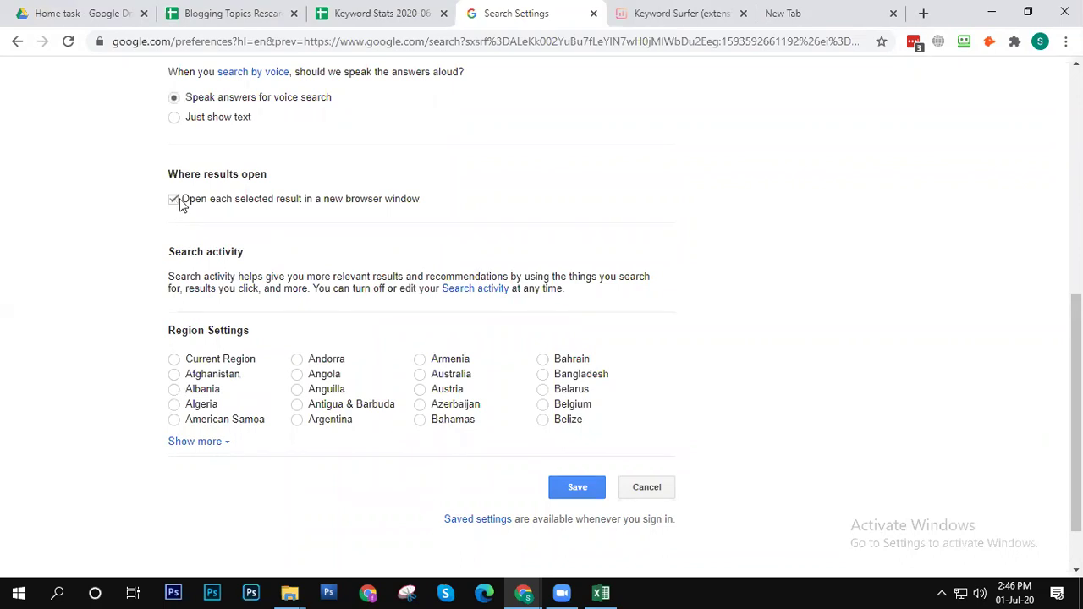
# Step: Expand the full list of countries in Region Settings and check which region is selected for the search results
pyautogui.click(207, 444)
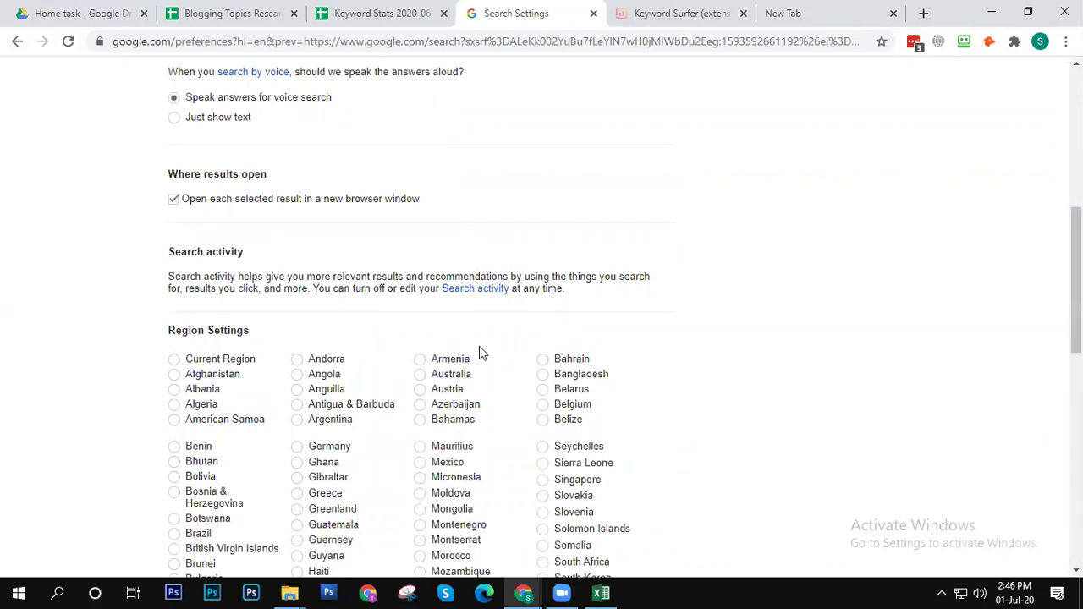
pyautogui.scroll(-2, 541, 319)
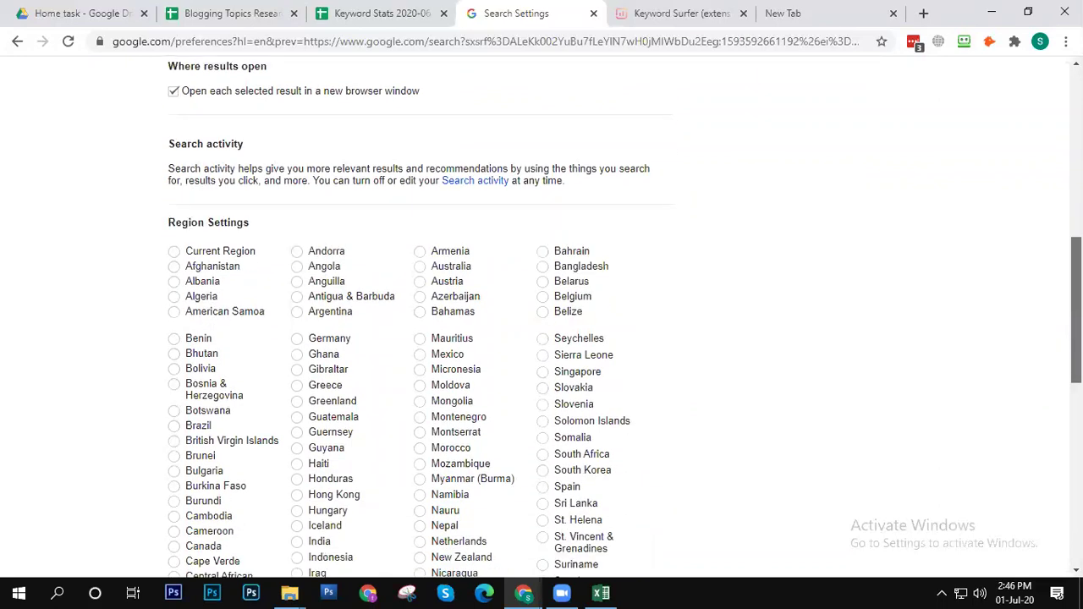
pyautogui.scroll(-6, 541, 319)
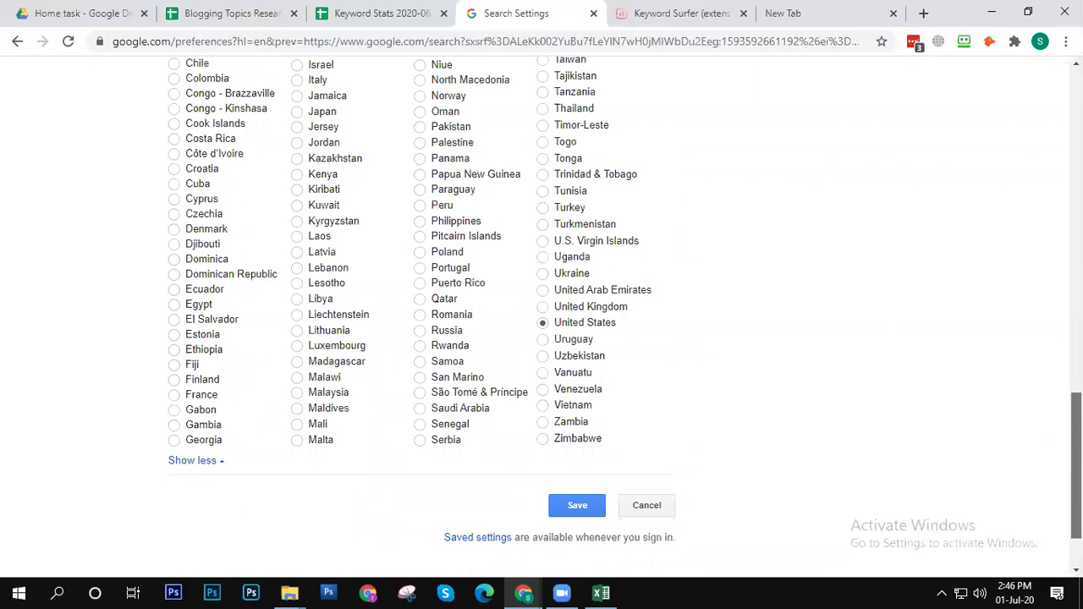
pyautogui.scroll(1, 541, 319)
pyautogui.scroll(5, 541, 319)
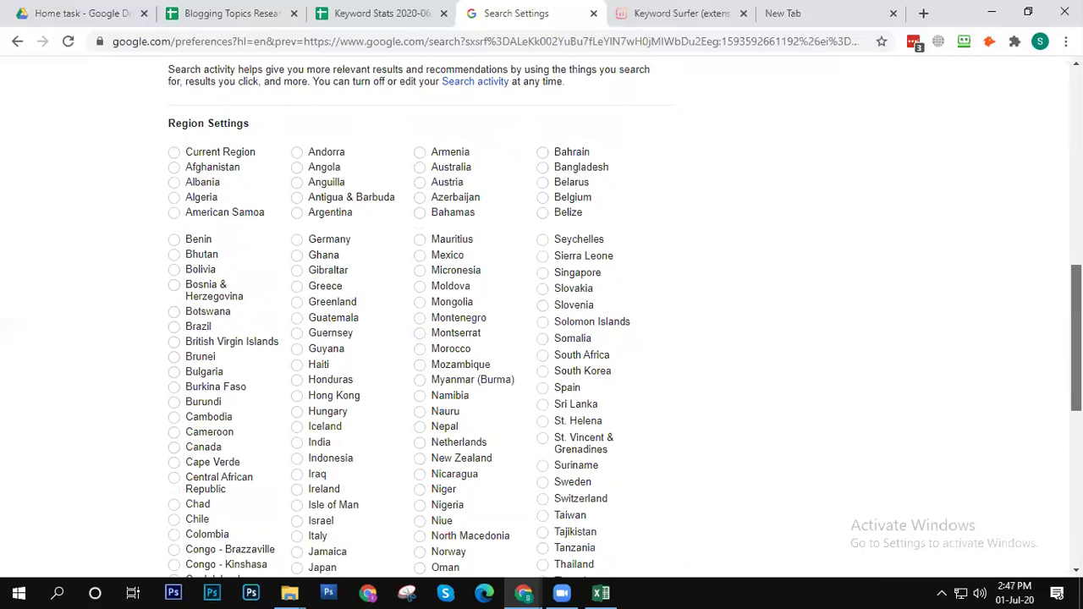
pyautogui.scroll(-1, 542, 320)
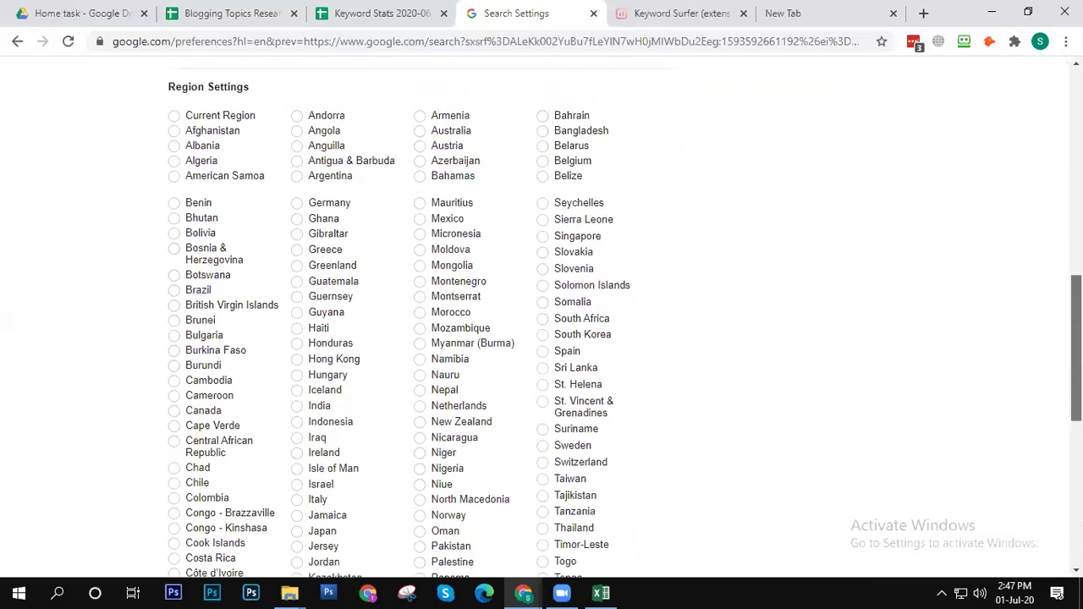
pyautogui.scroll(1, 542, 319)
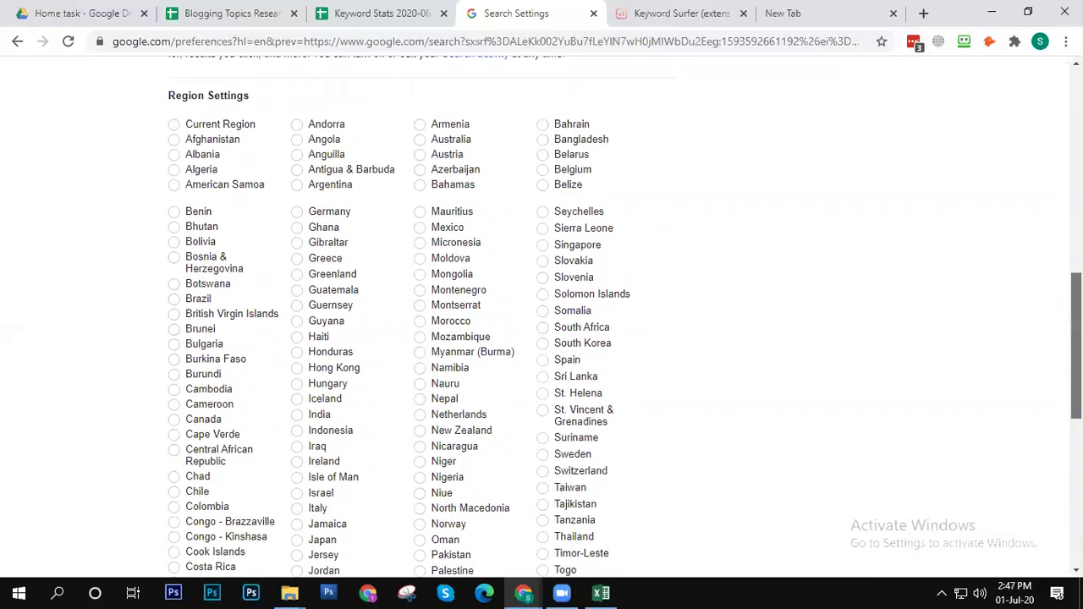
pyautogui.scroll(-1, 542, 320)
pyautogui.scroll(-2, 542, 320)
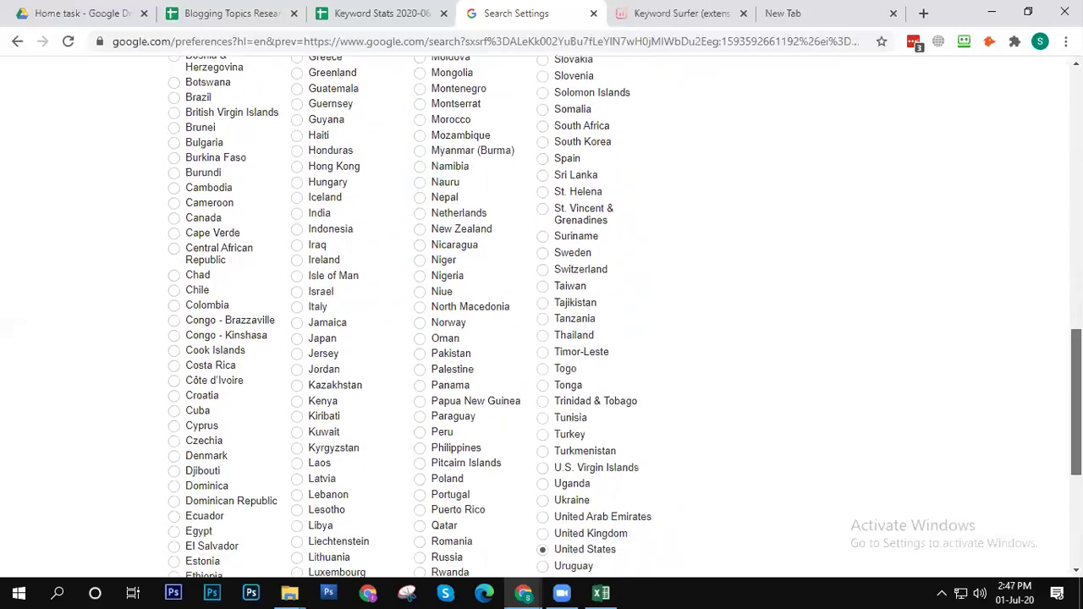
pyautogui.scroll(3, 378, 186)
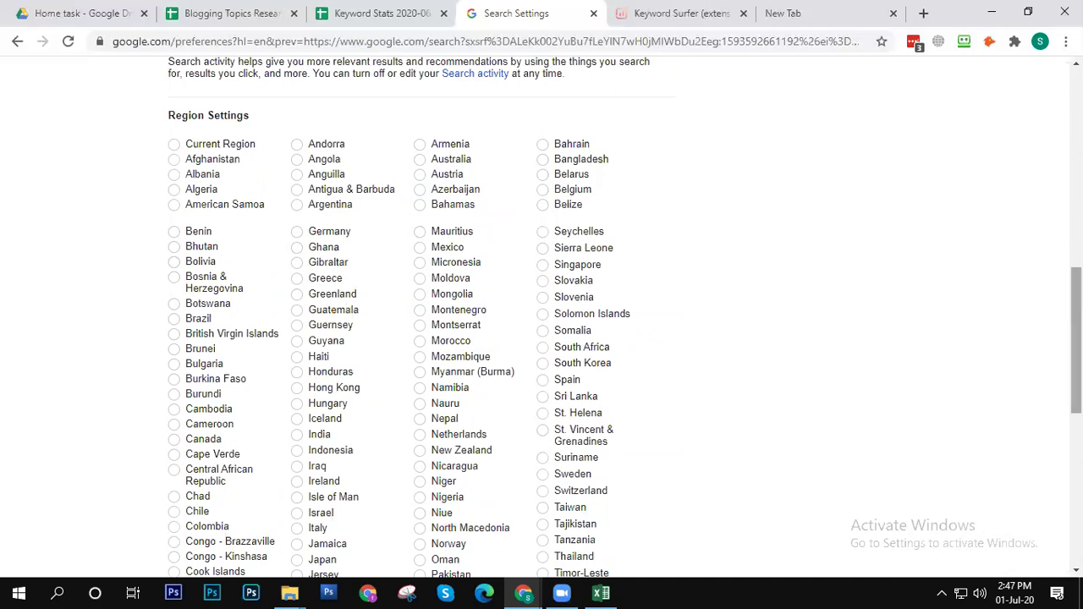
pyautogui.scroll(-3, 1076, 339)
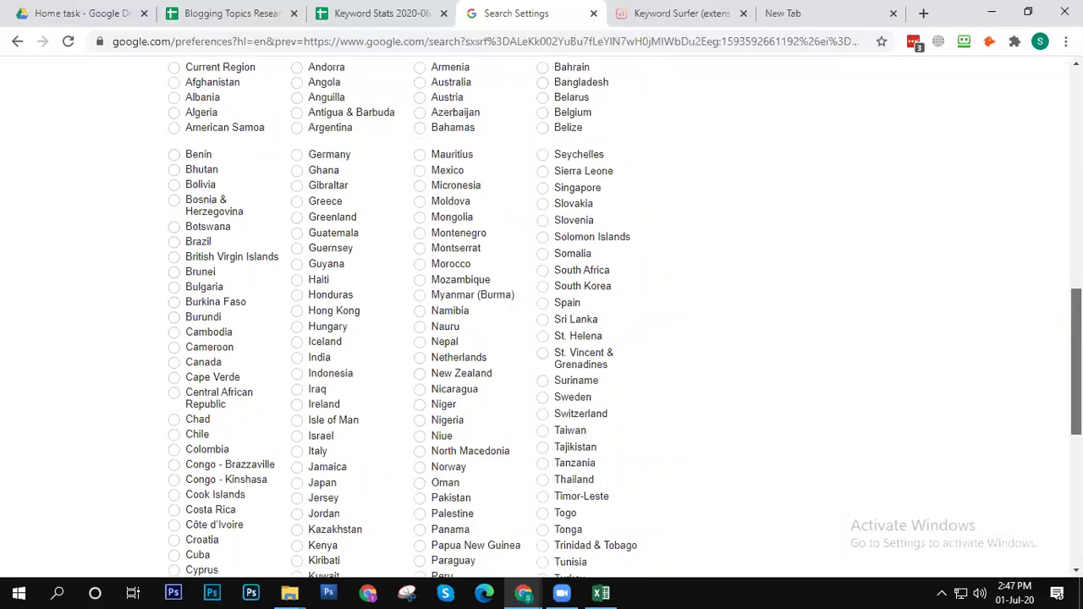
pyautogui.scroll(-3, 1076, 381)
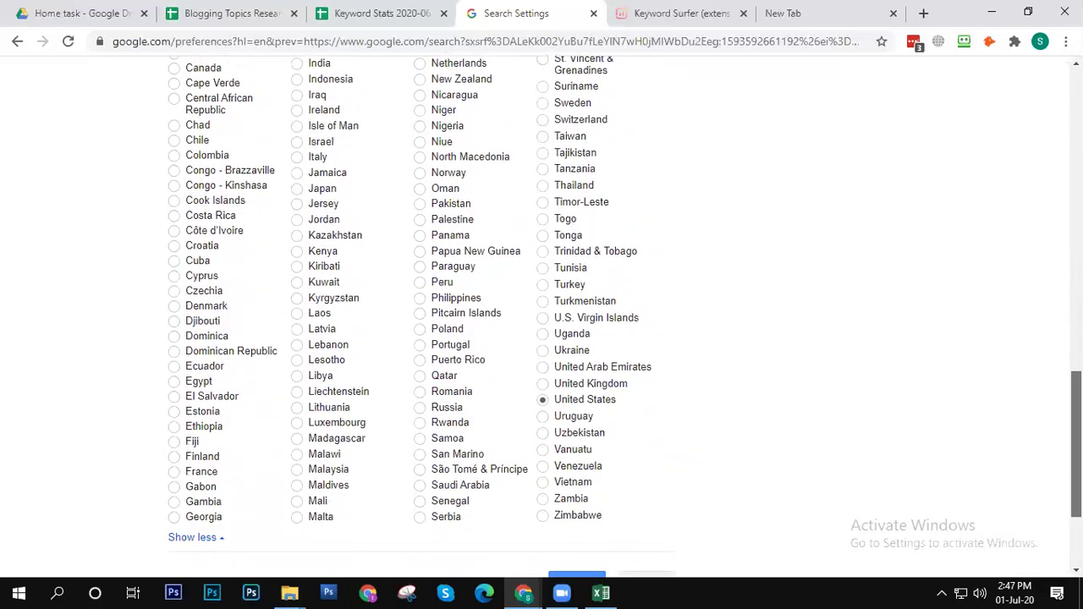
pyautogui.scroll(-1, 1076, 457)
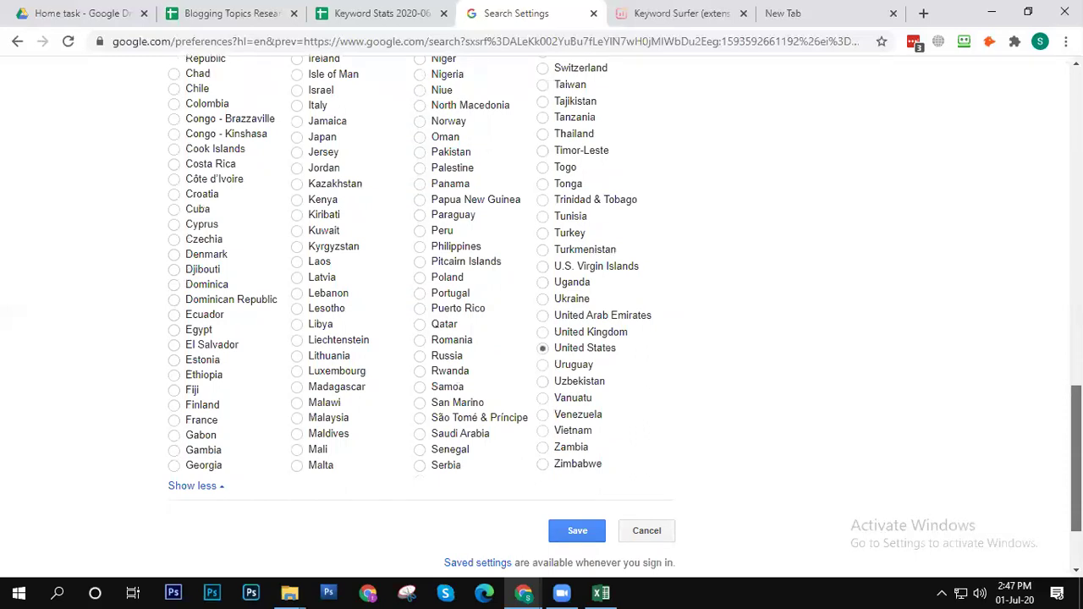
pyautogui.scroll(1, 1076, 456)
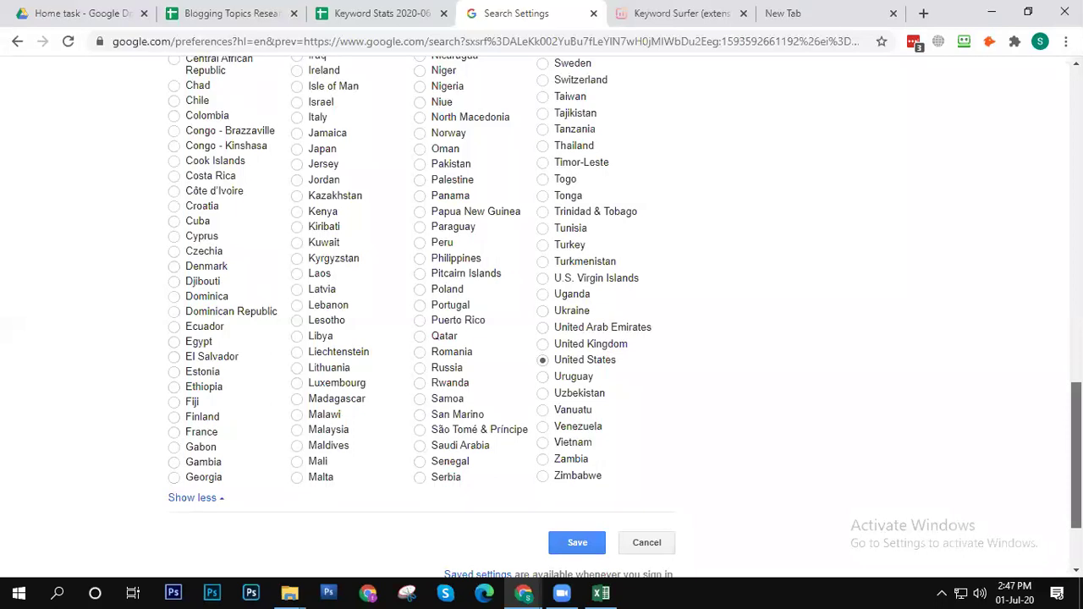
pyautogui.scroll(1, 1077, 457)
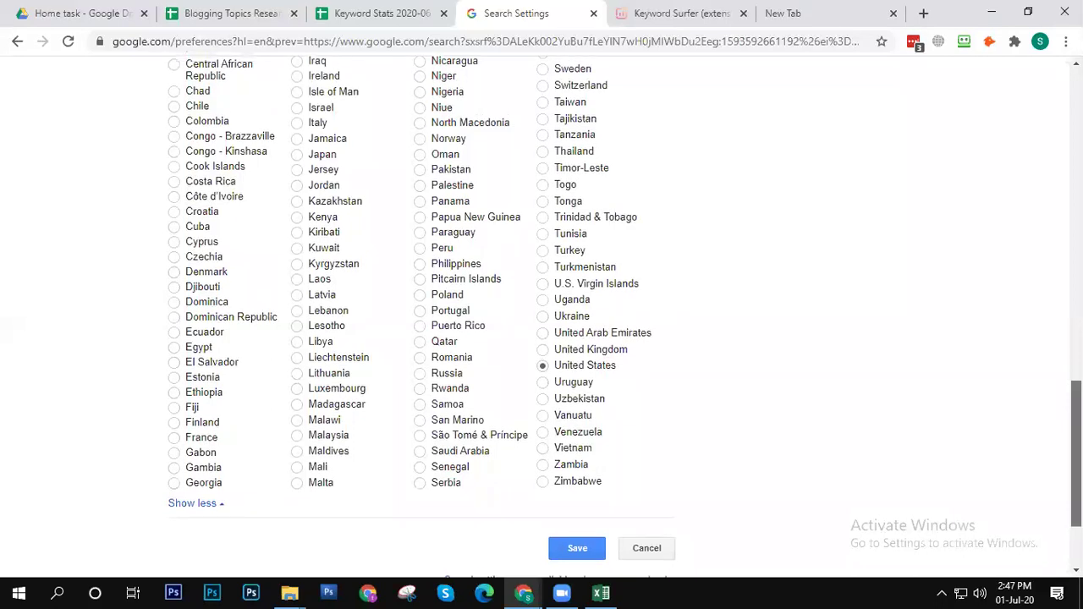
pyautogui.scroll(1, 1076, 456)
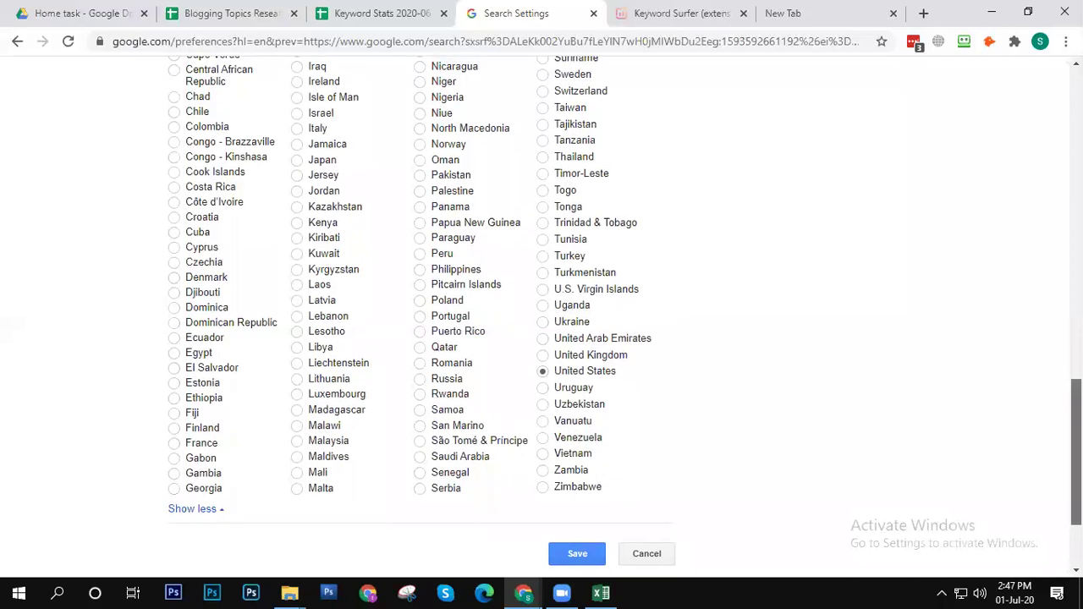
pyautogui.scroll(-1, 542, 313)
pyautogui.scroll(3, 541, 314)
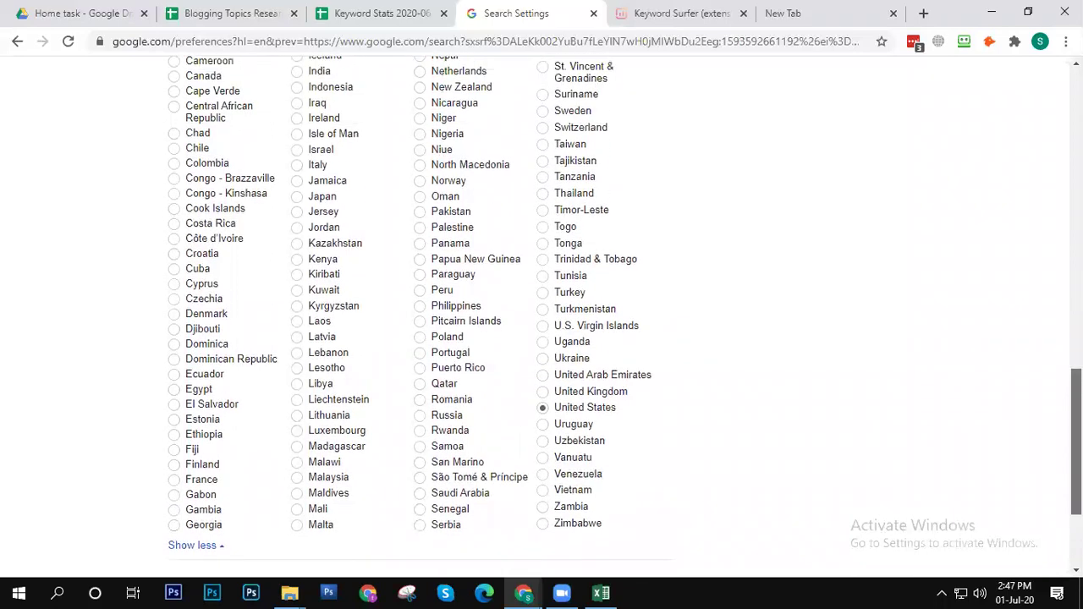
# Step: Select United States as the region for search results and save the search settings
pyautogui.scroll(-2, 541, 313)
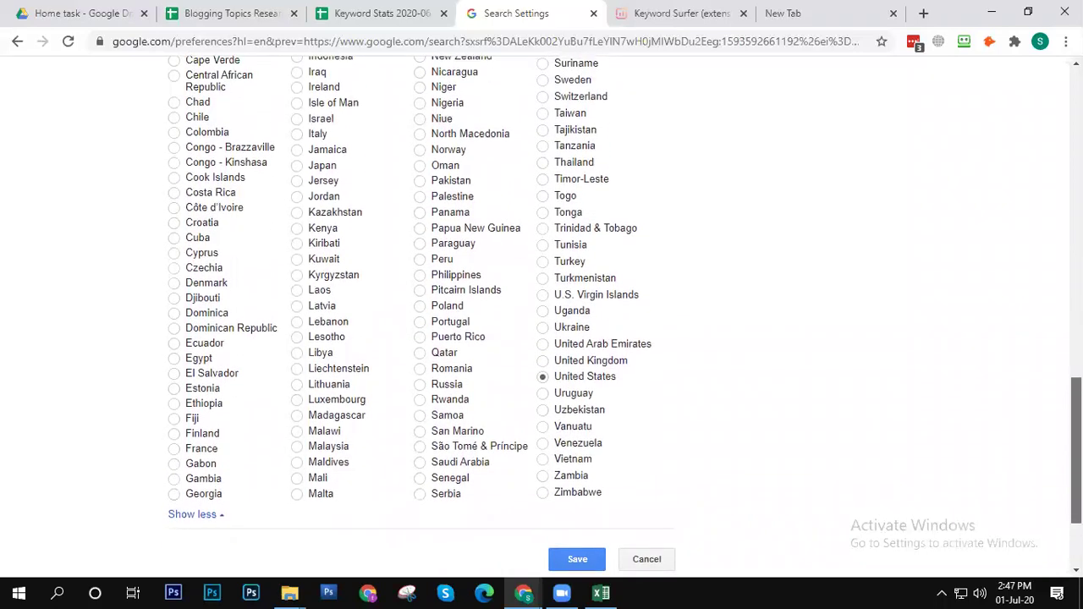
pyautogui.scroll(1, 542, 313)
pyautogui.scroll(5, 541, 313)
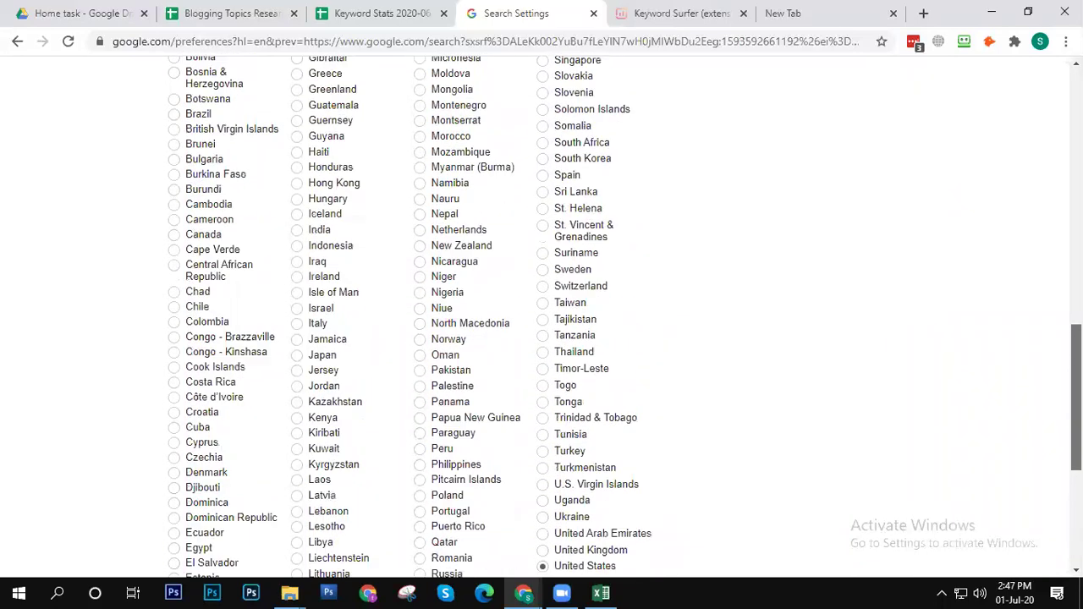
pyautogui.scroll(-1, 542, 313)
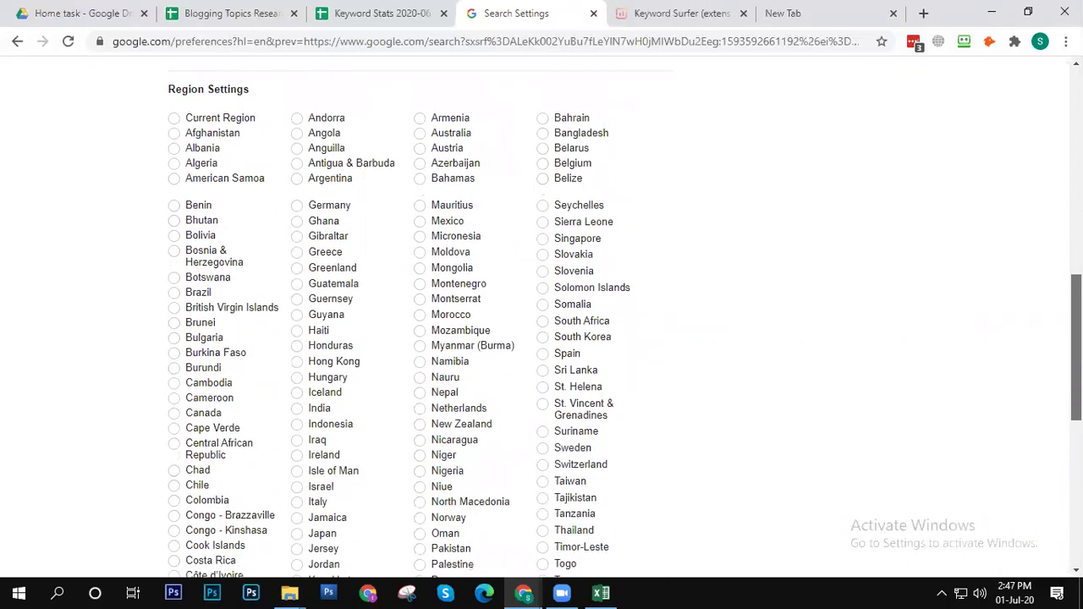
pyautogui.scroll(-1, 542, 313)
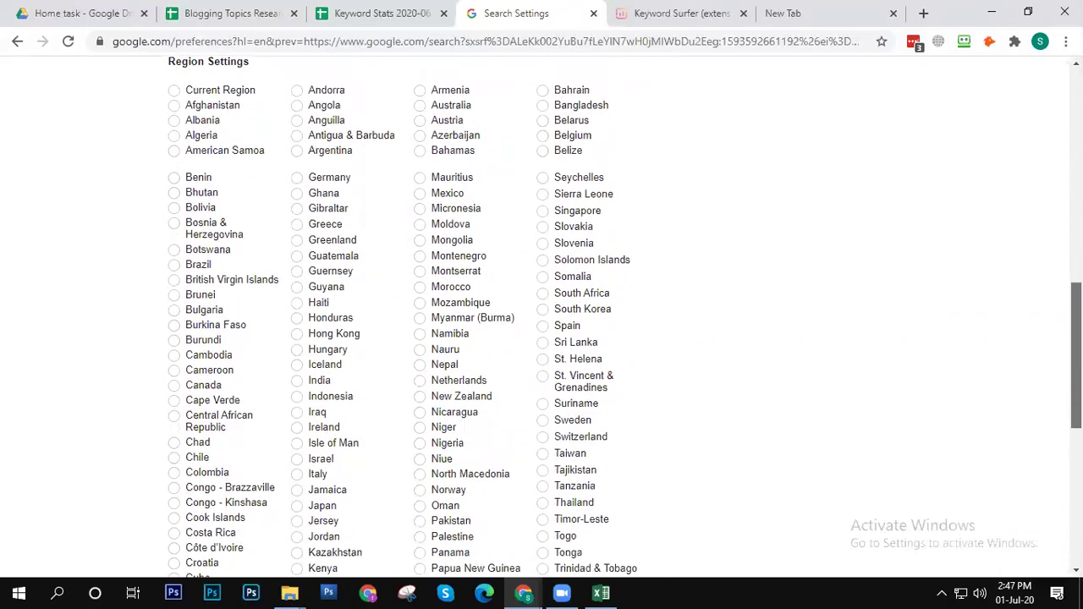
pyautogui.scroll(-4, 1013, 437)
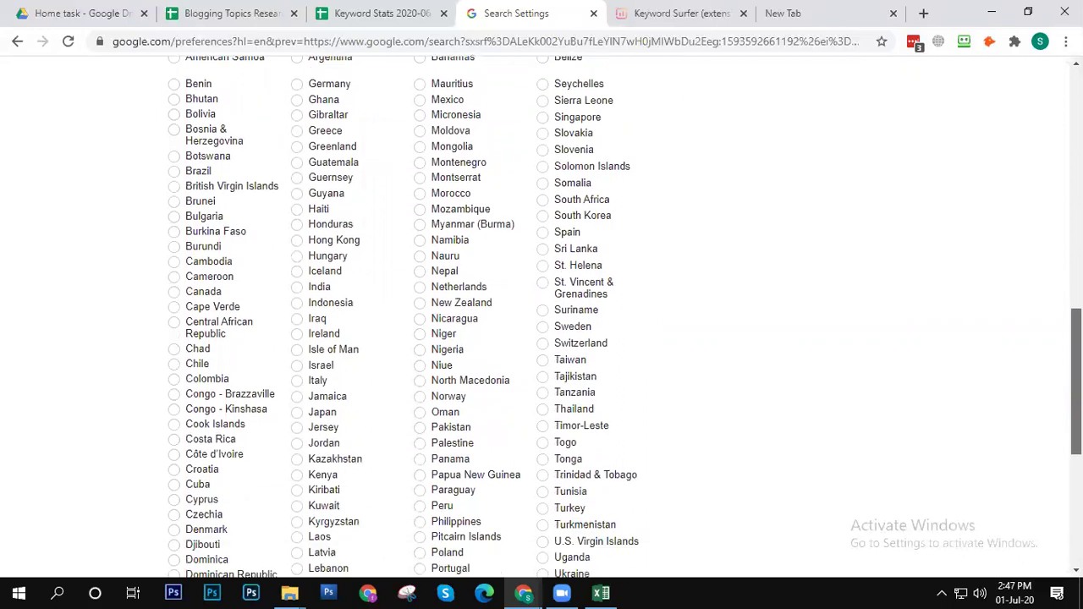
pyautogui.click(542, 375)
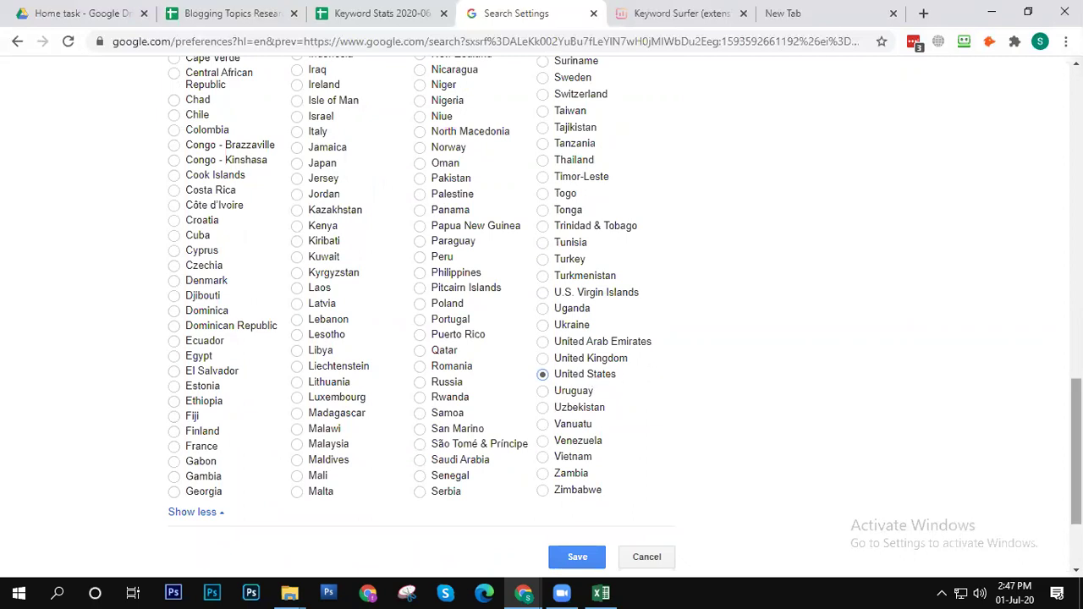
pyautogui.scroll(-1, 1076, 457)
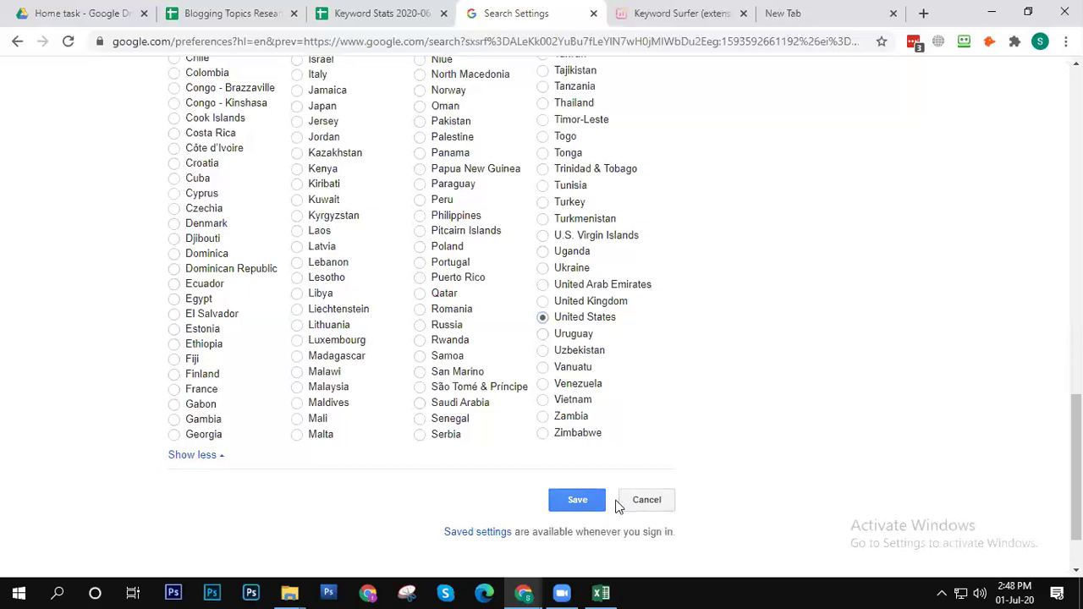
pyautogui.click(574, 497)
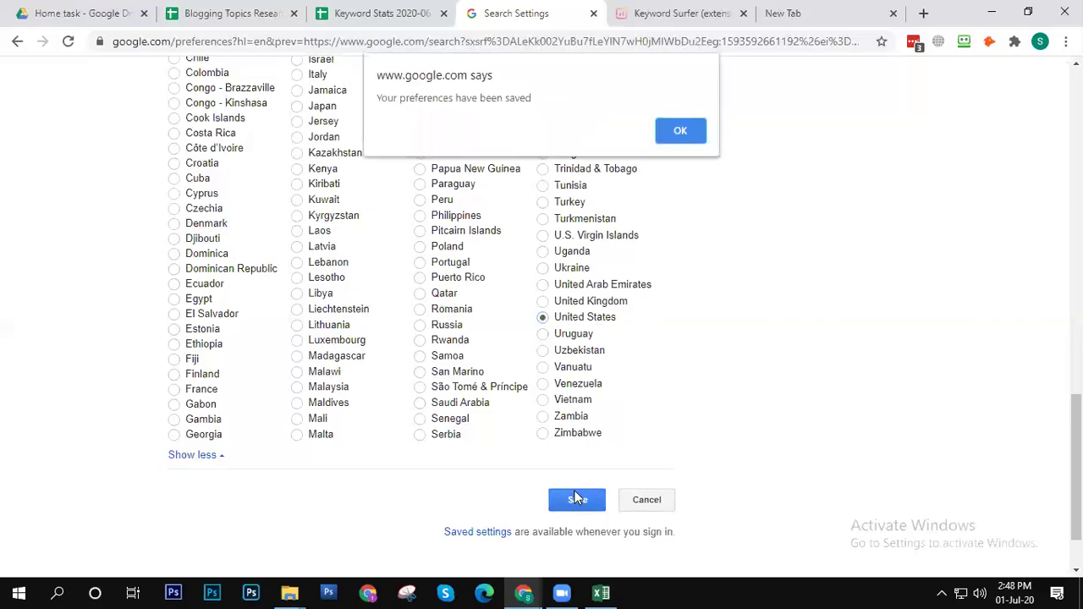
pyautogui.click(681, 131)
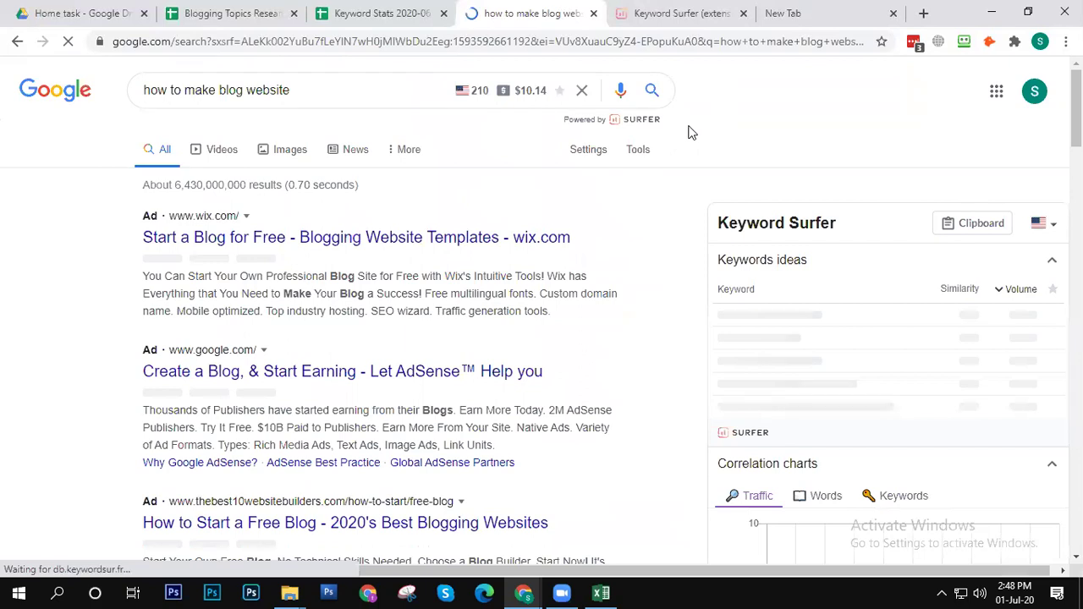
# Step: Remove "how to" from the search query and search Google for "make blog website"
pyautogui.click(374, 88)
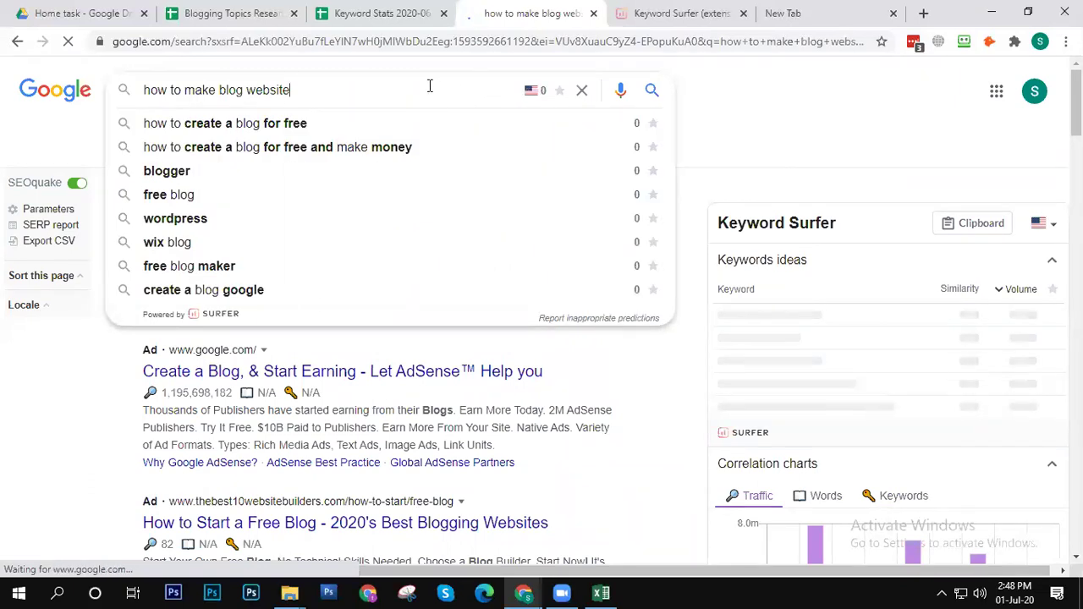
pyautogui.click(734, 79)
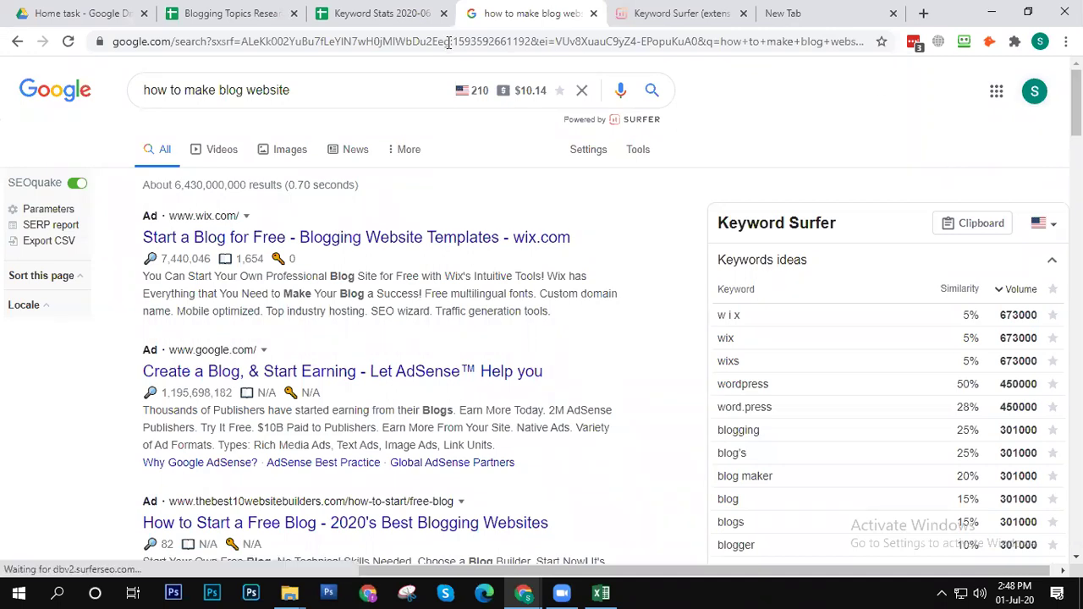
pyautogui.click(182, 91)
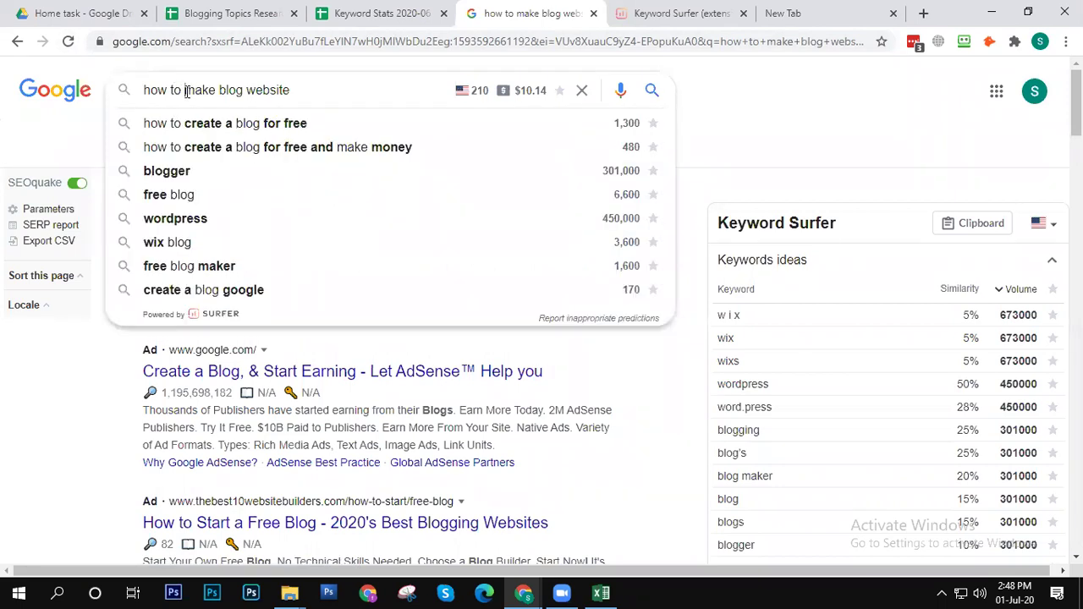
pyautogui.moveTo(182, 91); pyautogui.dragTo(140, 89)
pyautogui.click(188, 90)
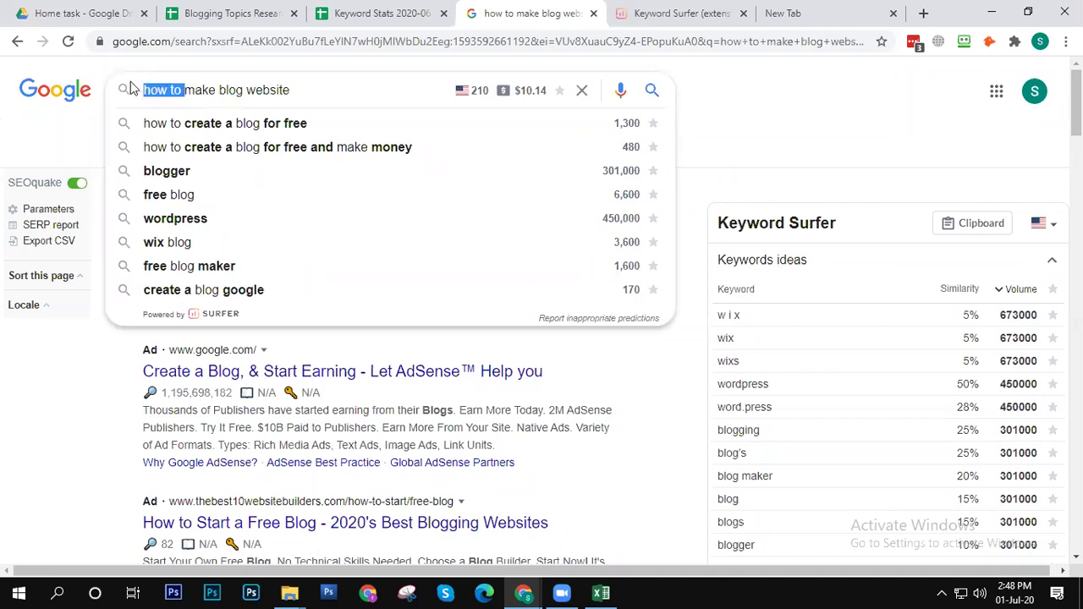
pyautogui.press('BackSpace')
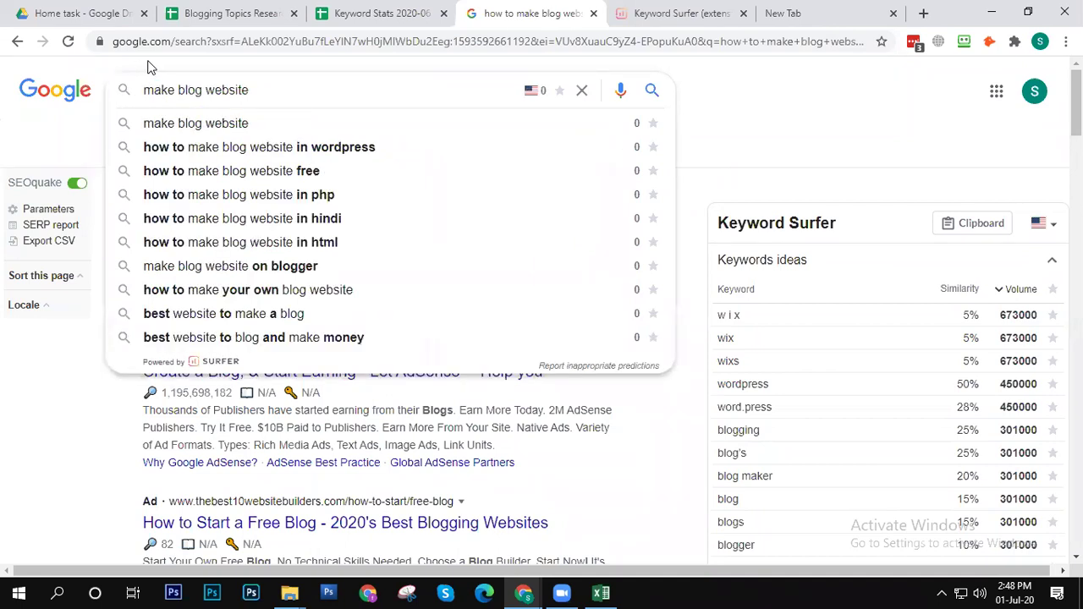
pyautogui.click(228, 125)
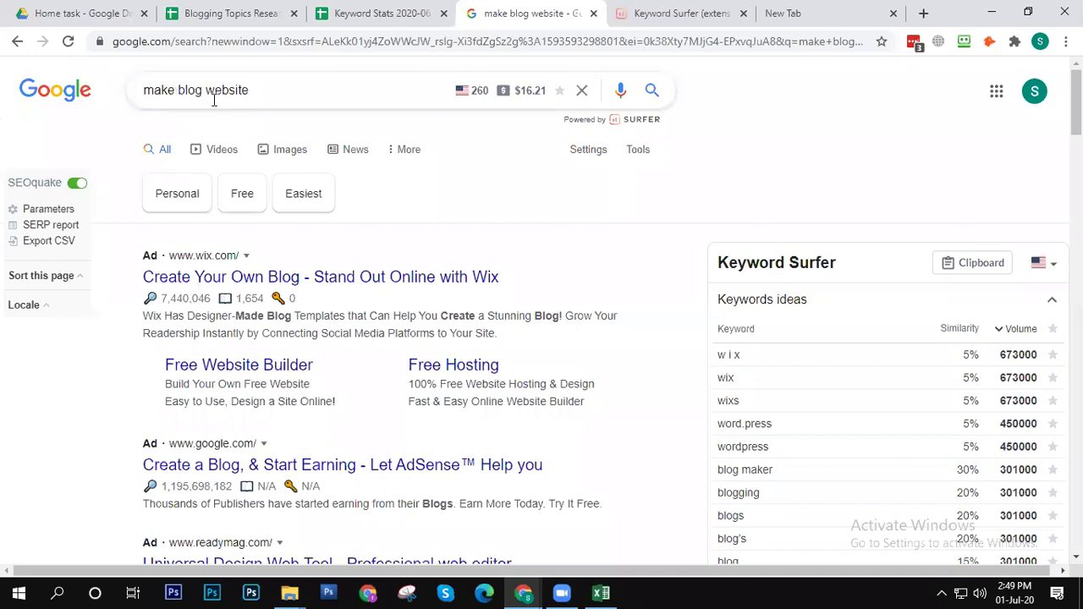
# Step: Look over the suggested searches and their volumes for the query "make blog website"
pyautogui.click(176, 90)
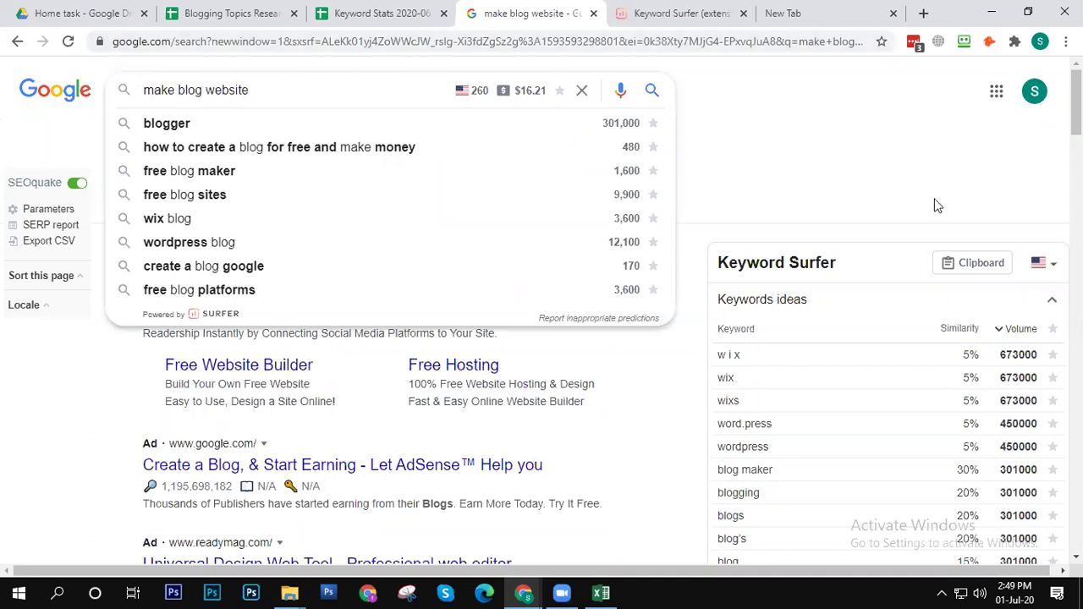
pyautogui.click(731, 123)
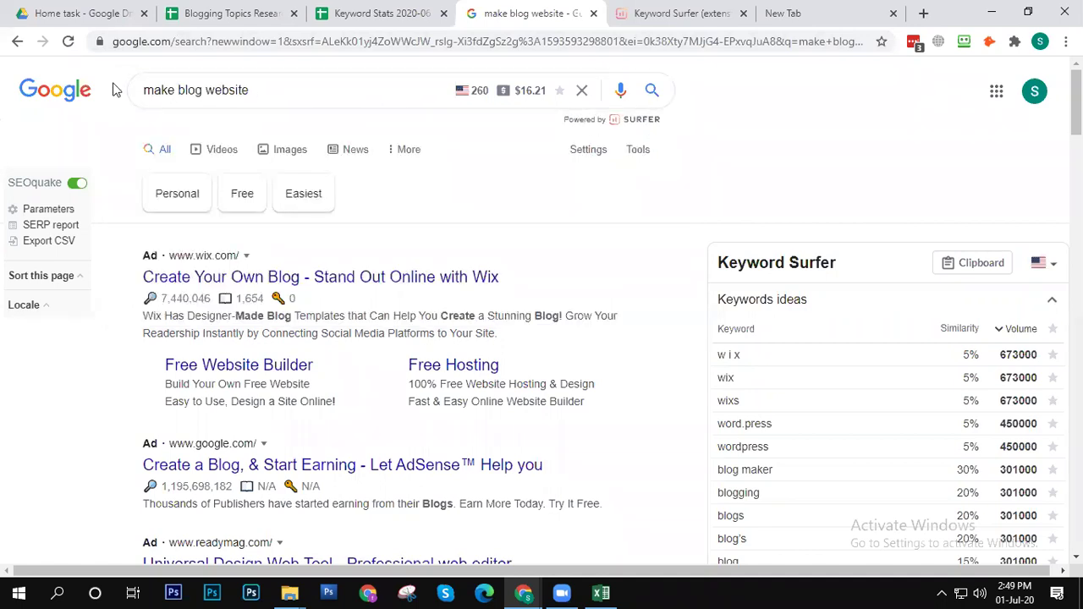
pyautogui.click(251, 80)
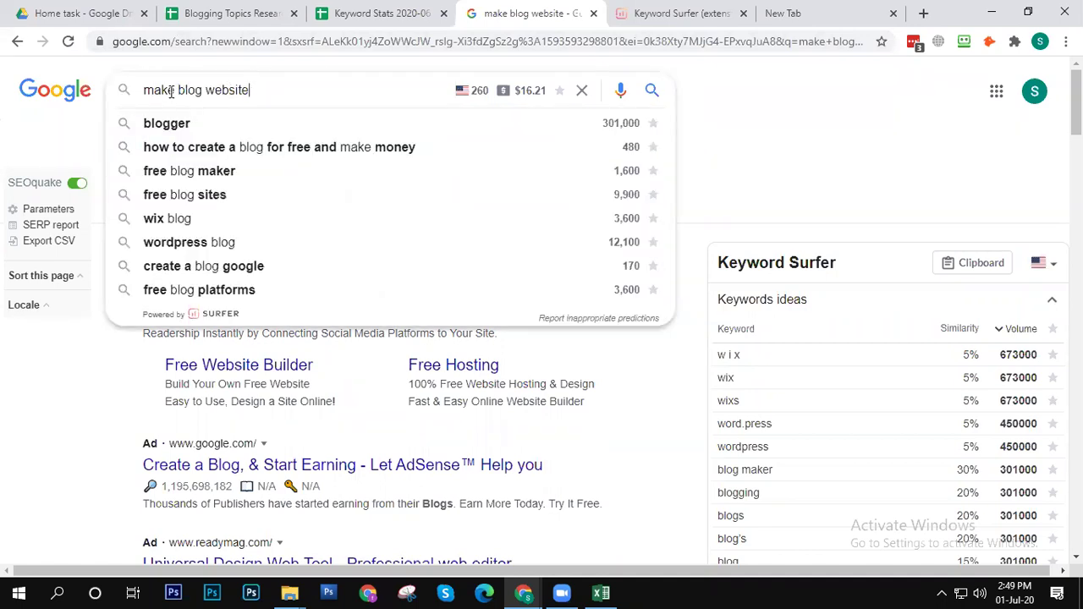
pyautogui.click(742, 90)
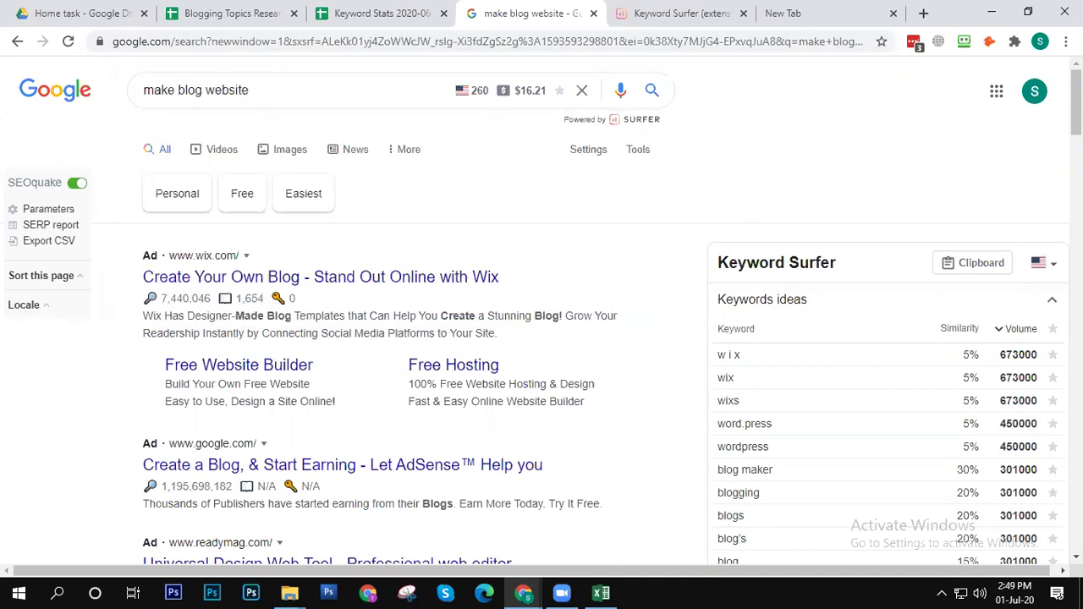
# Step: Open the featured theblogstarter.com result "How to Start a Blog in 2020" in a new tab and view it
pyautogui.scroll(-2, 541, 311)
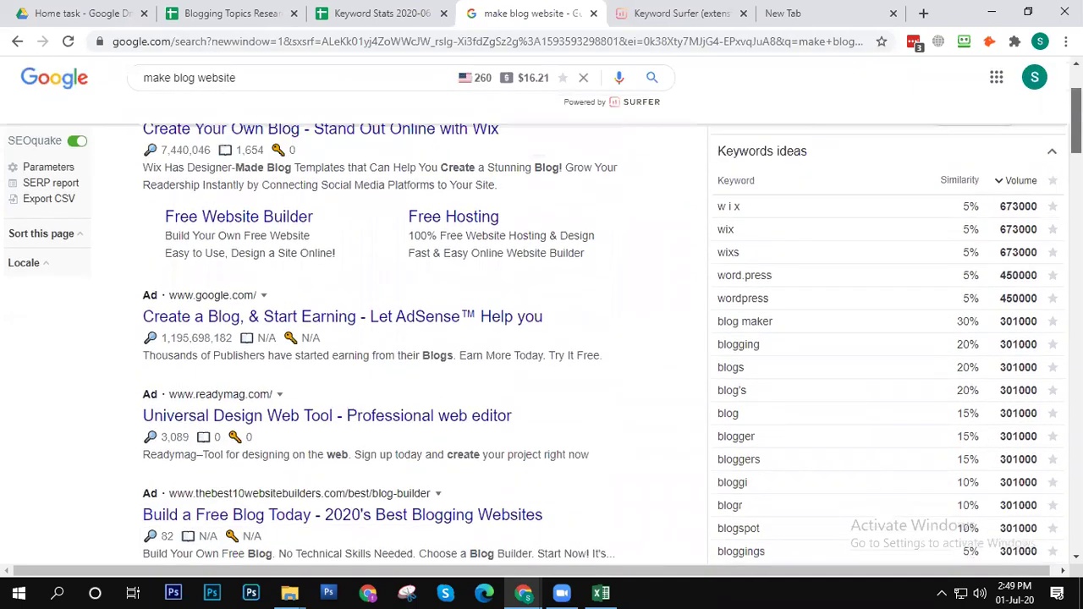
pyautogui.scroll(-5, 542, 312)
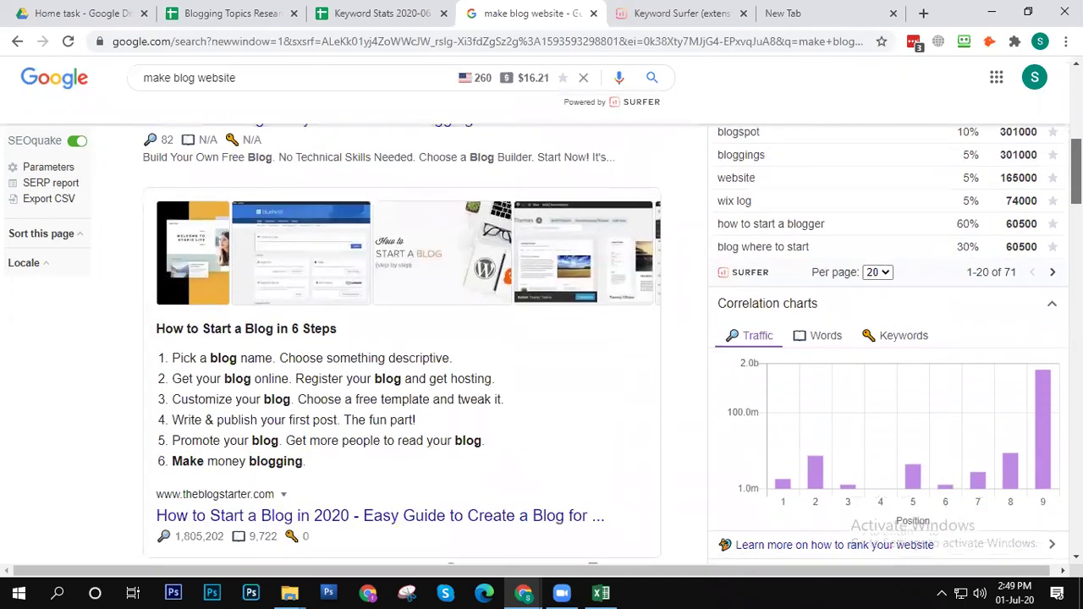
pyautogui.scroll(-2, 541, 339)
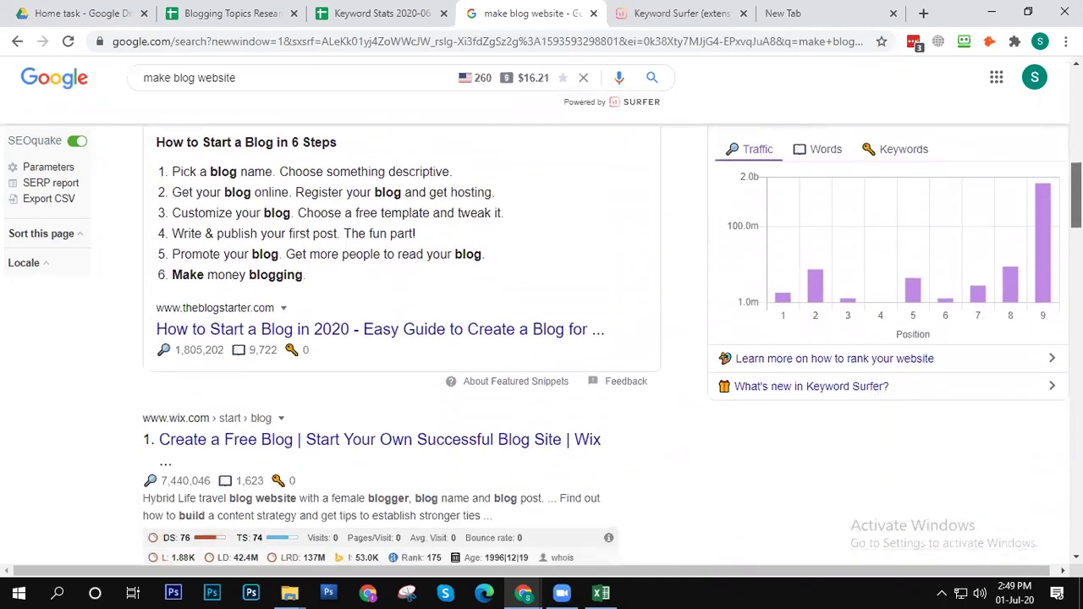
pyautogui.rightClick(255, 320)
pyautogui.click(324, 329)
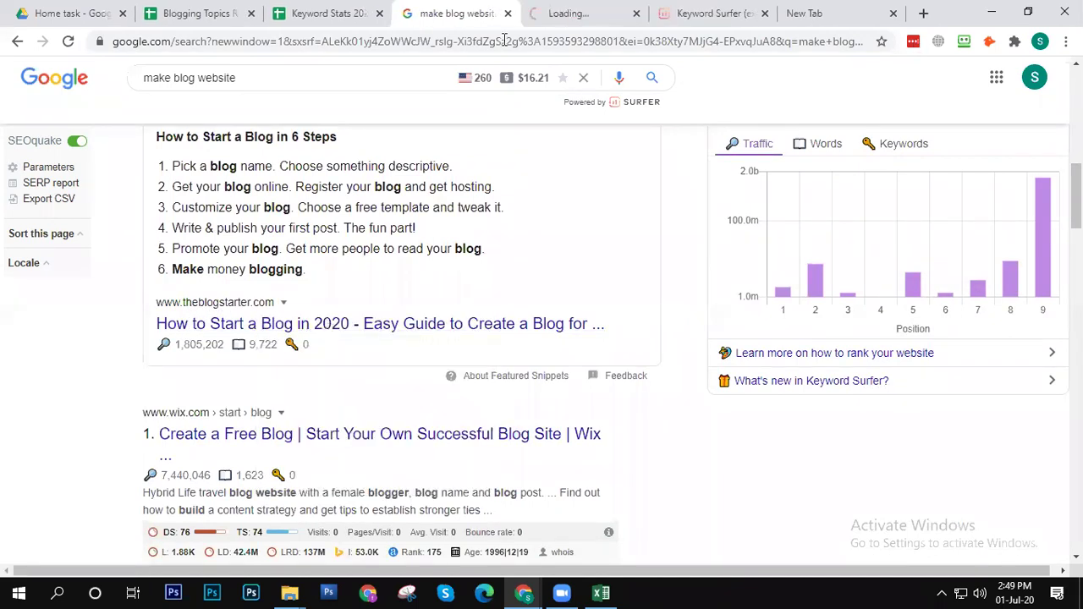
pyautogui.hotkey('ctrl', 'Tab')
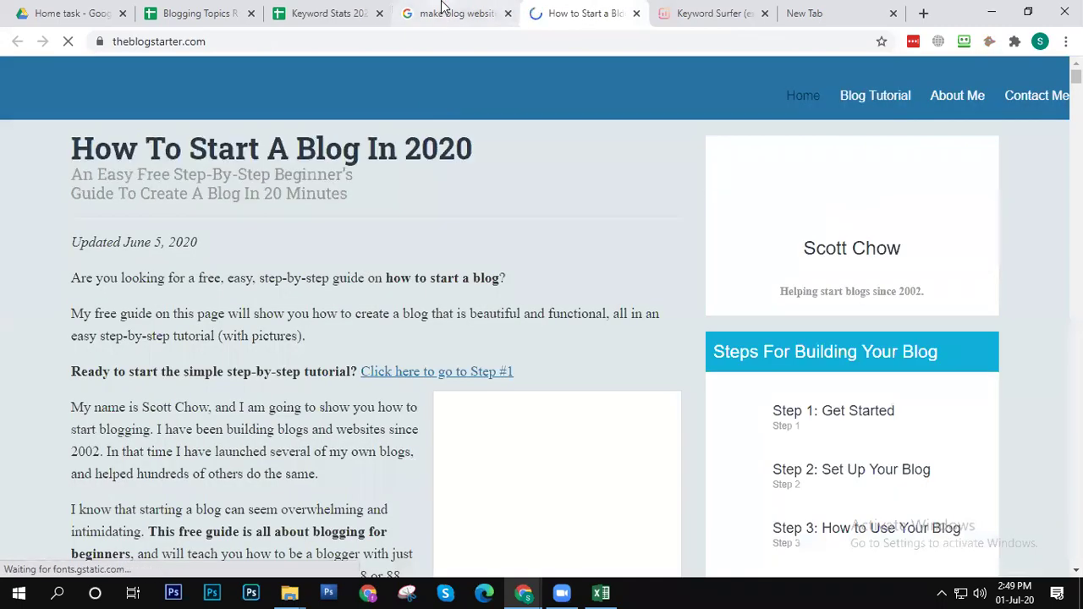
# Step: Return to the search results and check each ranking site's estimated traffic in Keyword Surfer's Traffic chart
pyautogui.click(444, 10)
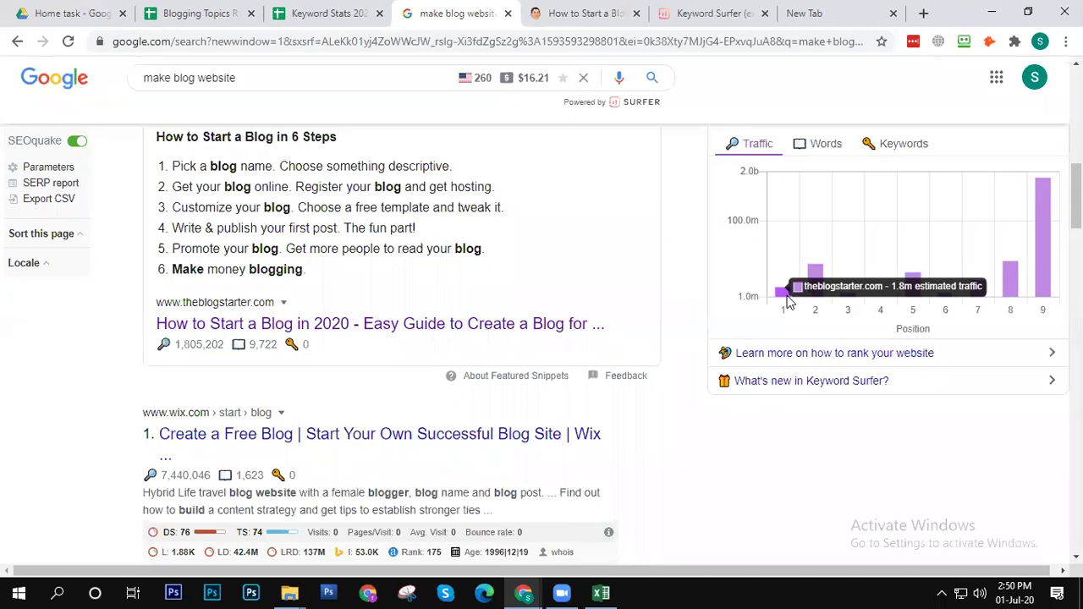
pyautogui.moveTo(812, 294)
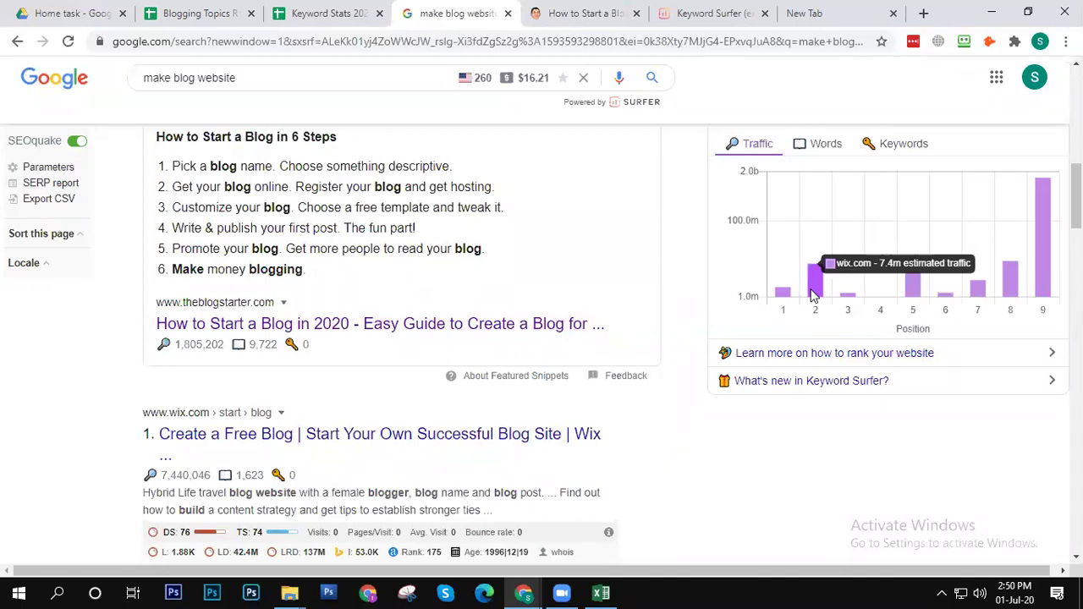
pyautogui.moveTo(851, 307)
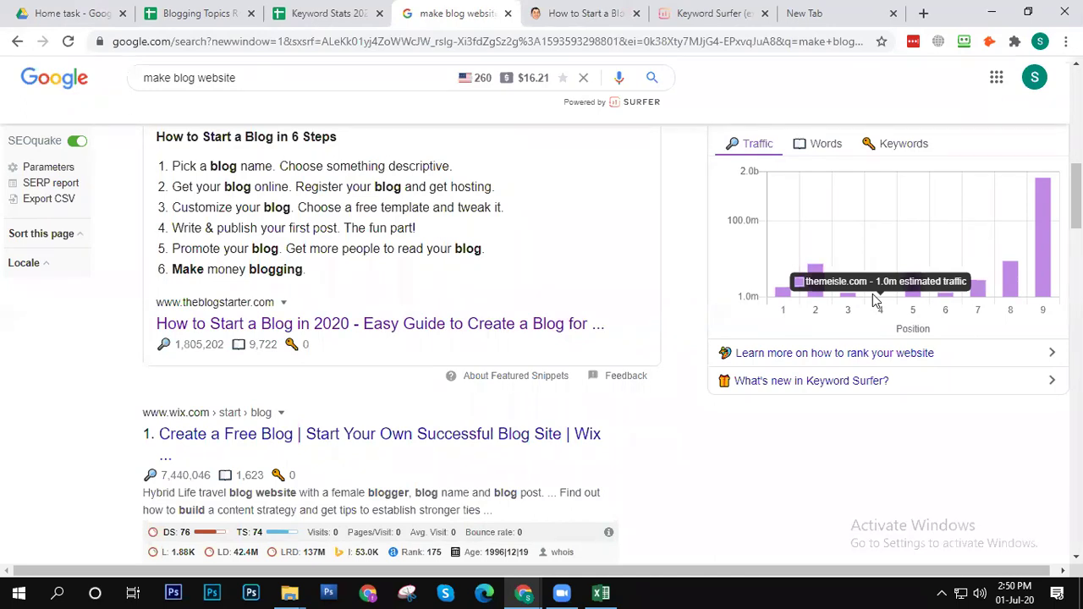
pyautogui.moveTo(908, 293)
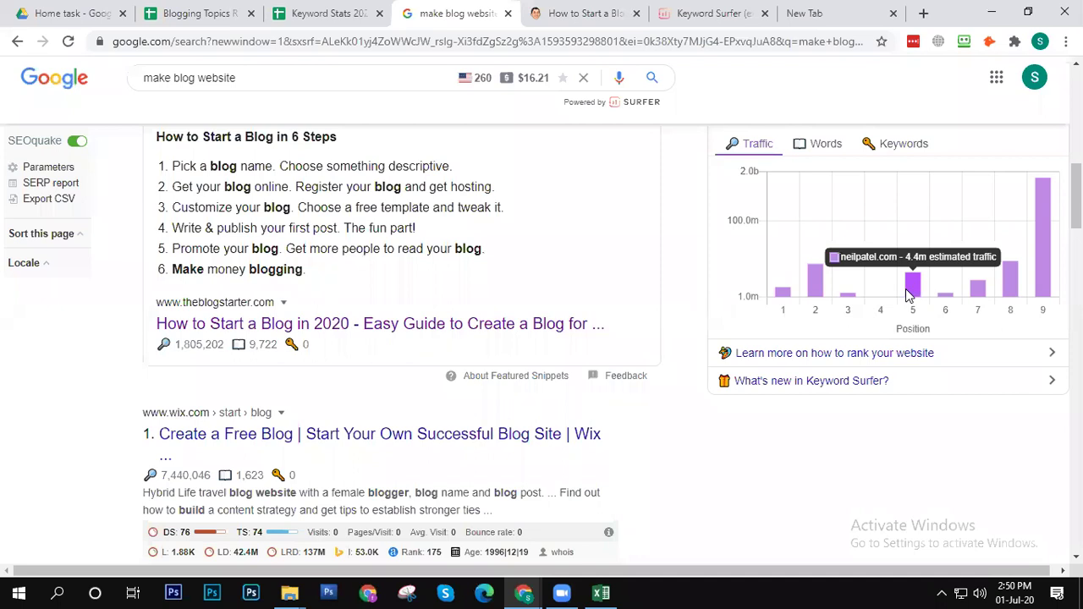
pyautogui.moveTo(951, 296)
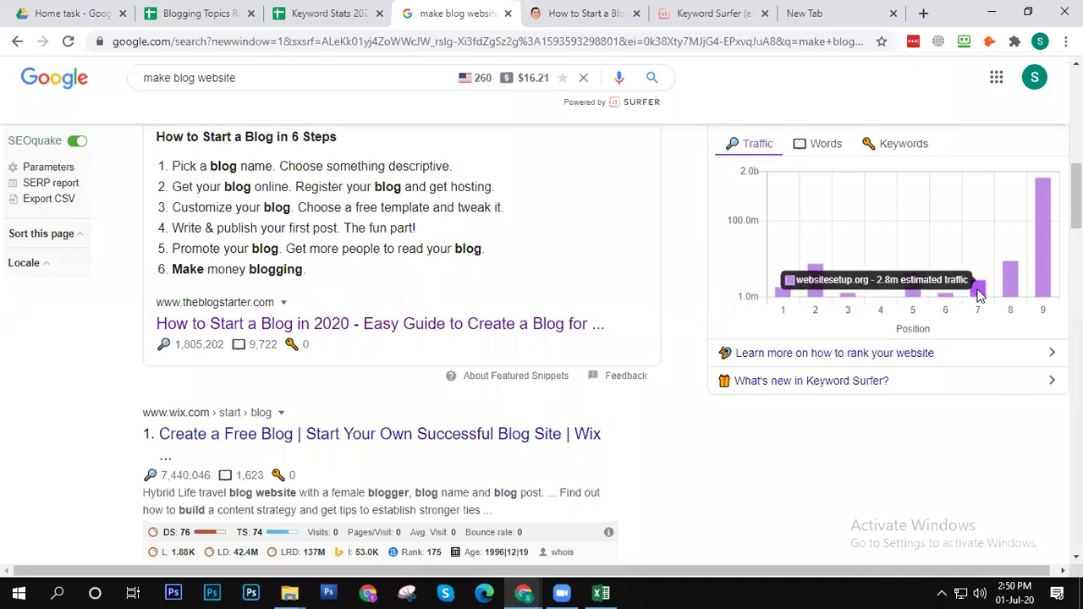
pyautogui.moveTo(1006, 280)
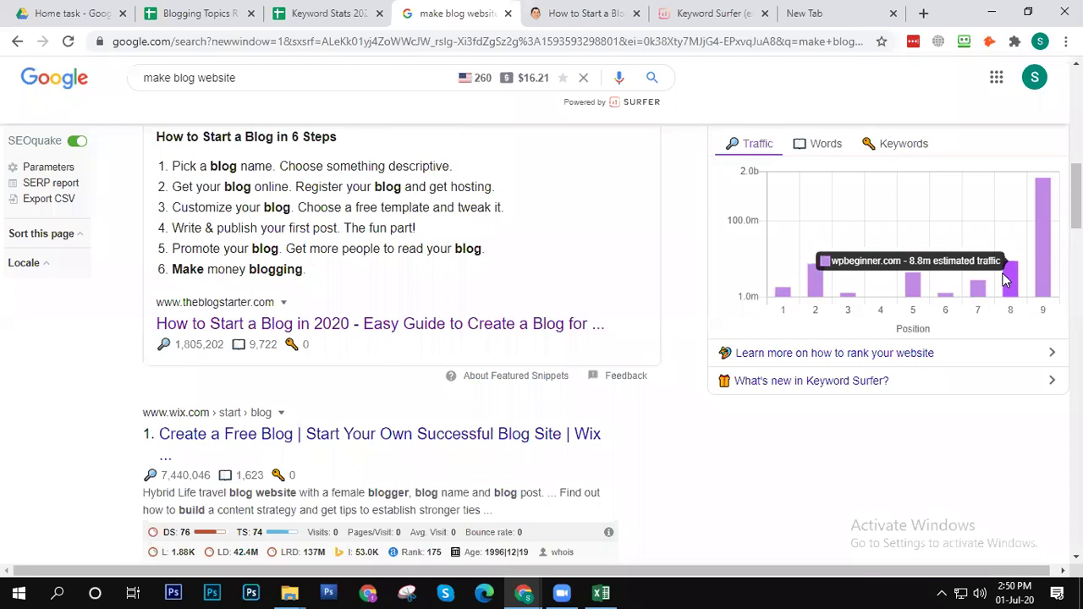
pyautogui.moveTo(1055, 275)
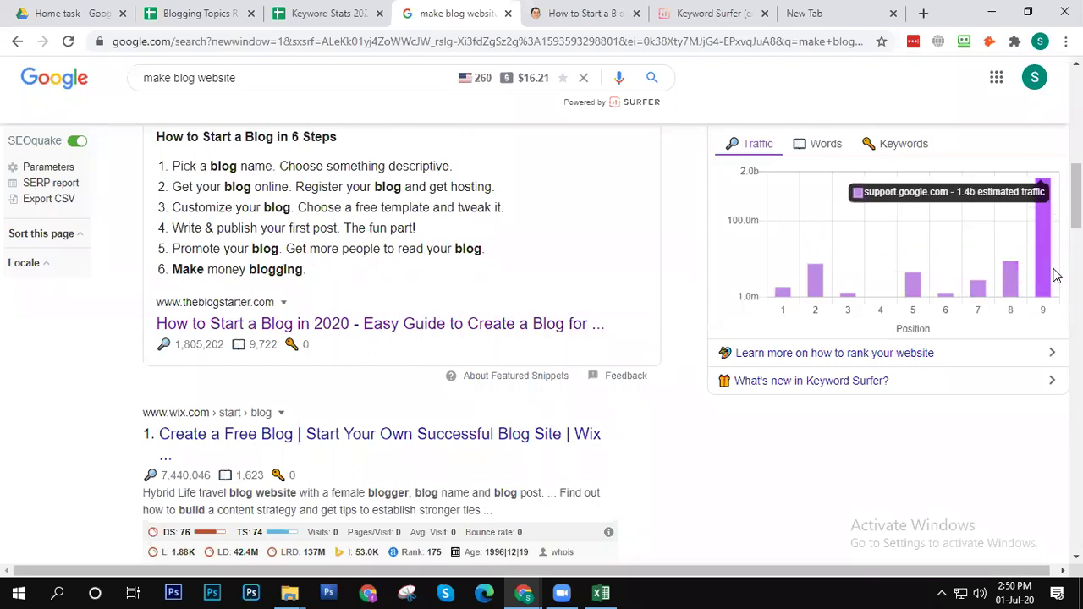
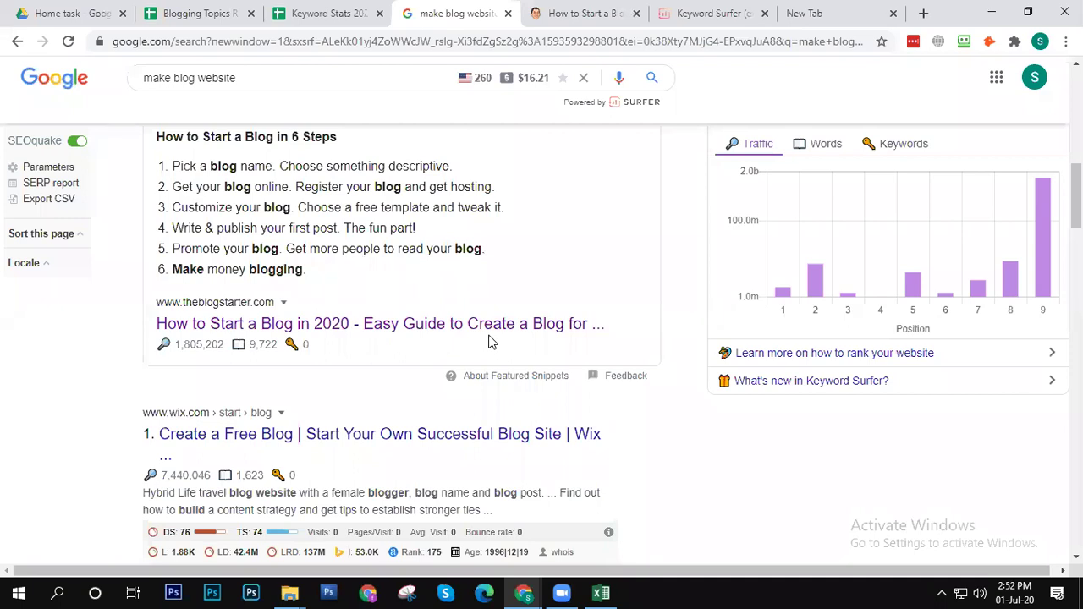
# Step: Switch to the Blogging Topics Research spreadsheet and reorder its browser tab to sit just after the Google search results
pyautogui.click(215, 12)
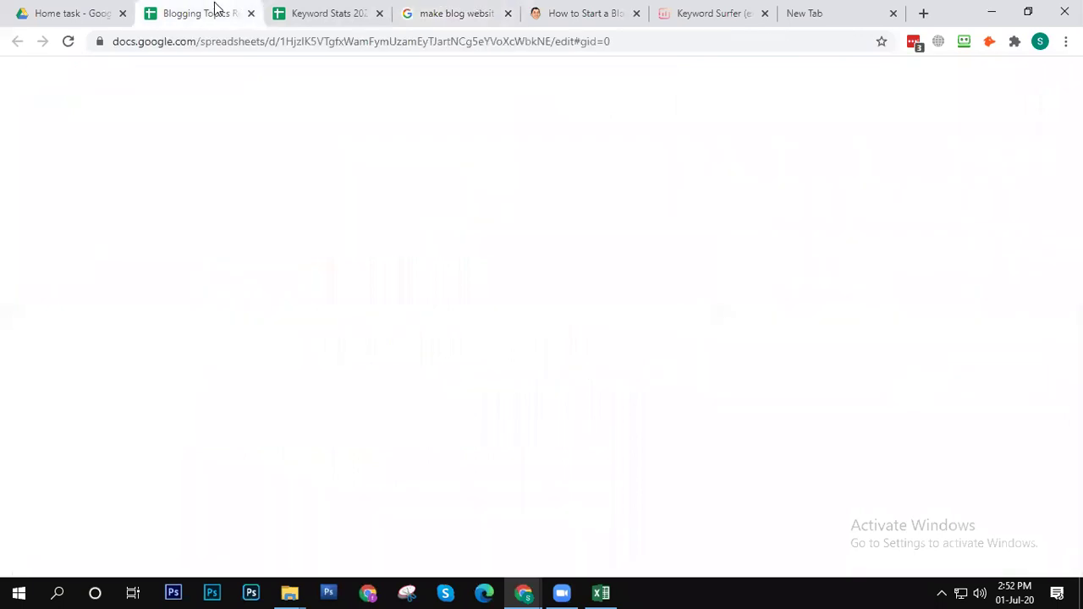
pyautogui.moveTo(199, 12); pyautogui.dragTo(474, 13)
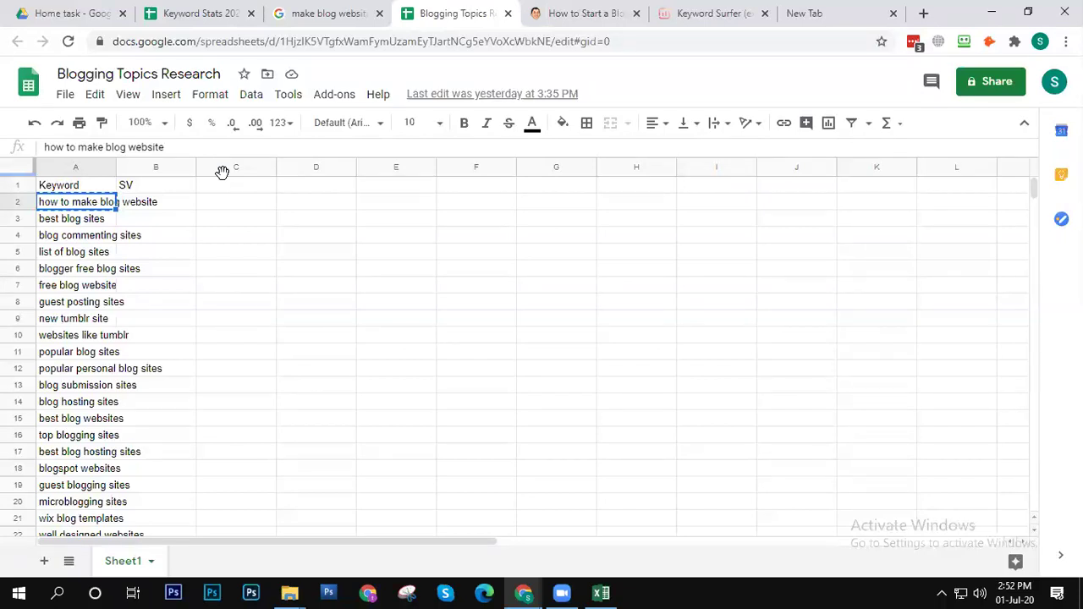
pyautogui.press('Right')
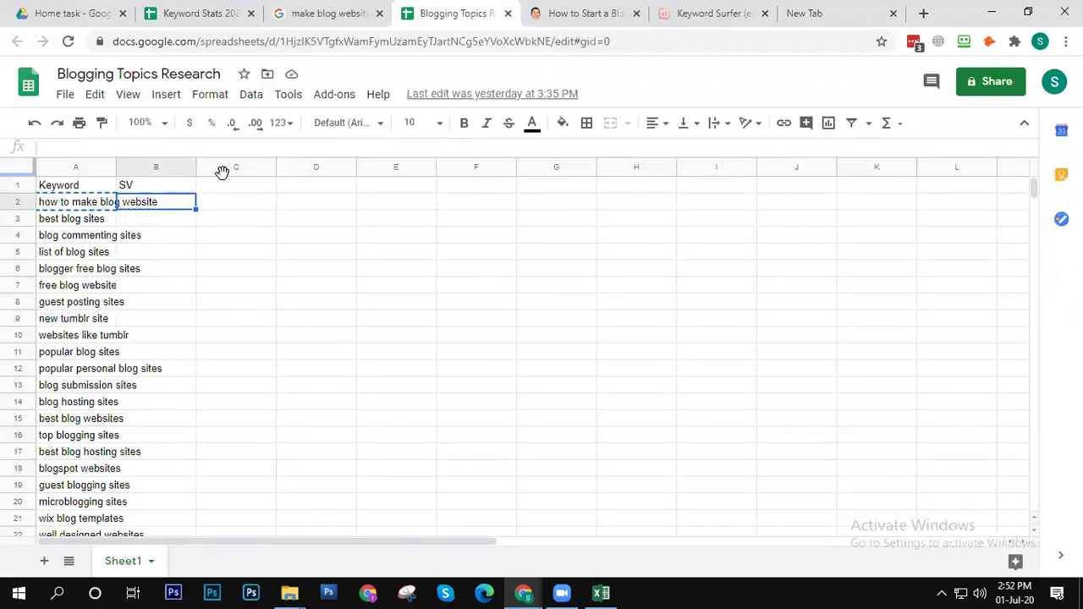
pyautogui.click(394, 335)
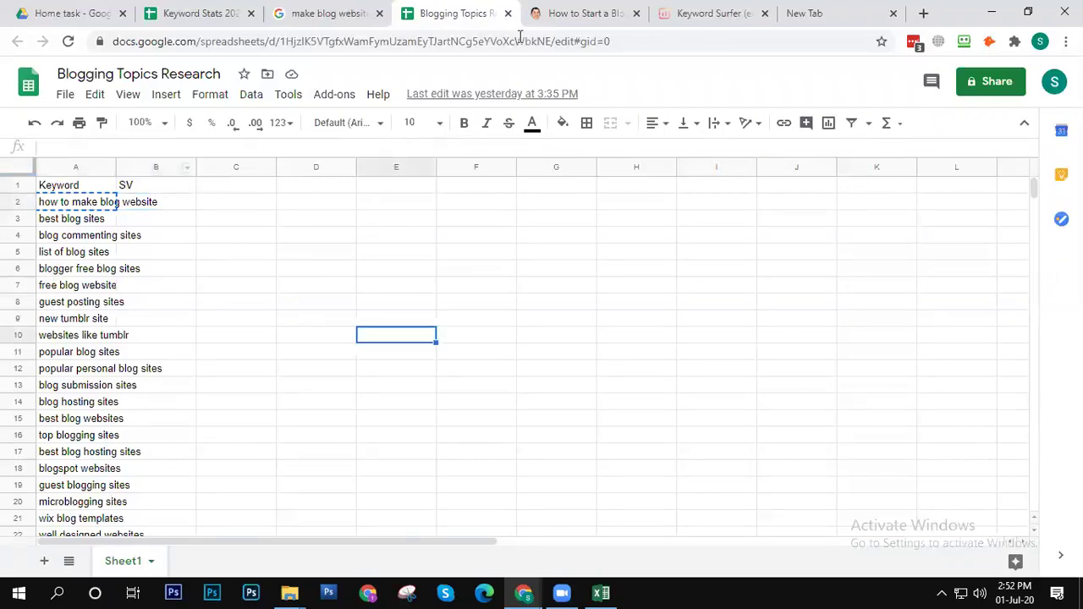
pyautogui.click(607, 7)
pyautogui.click(807, 10)
pyautogui.hotkey('ctrl', 'v')
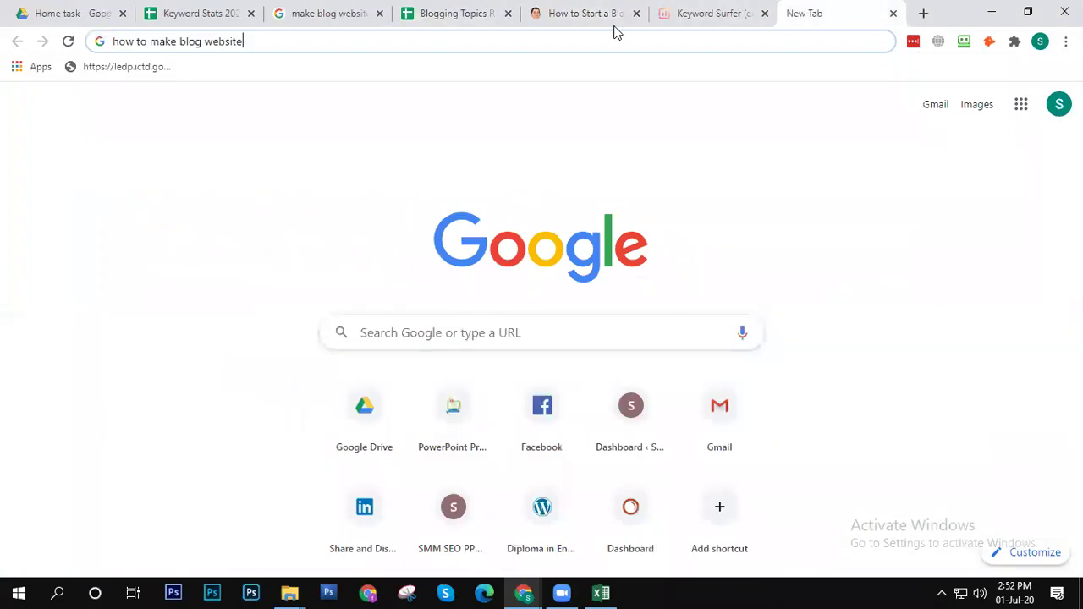
# Step: Create a new Google Sheets spreadsheet in the Home task folder of Google Drive
pyautogui.click(53, 8)
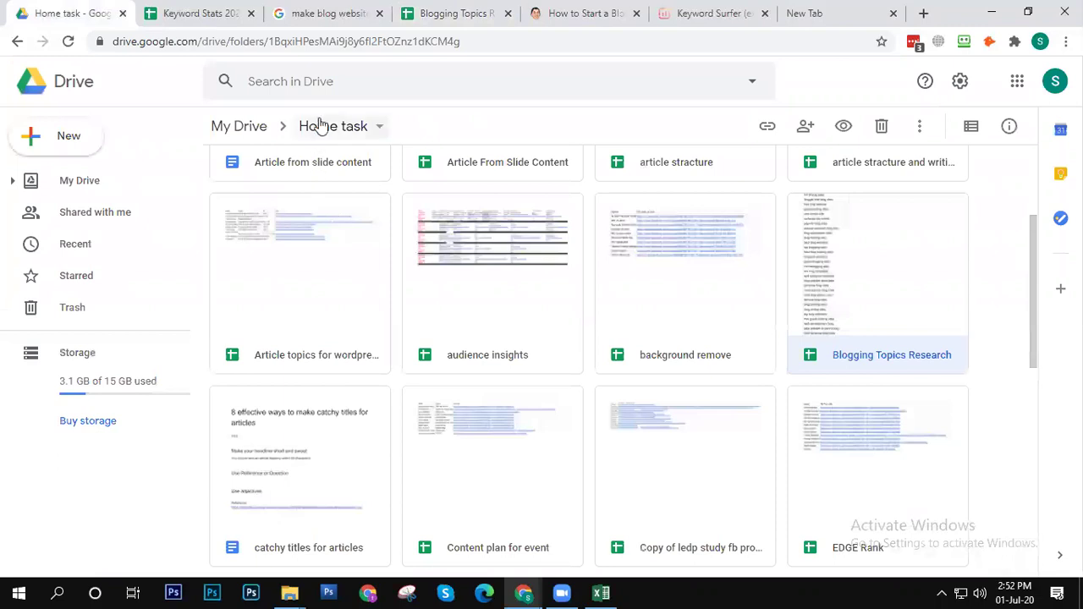
pyautogui.click(262, 127)
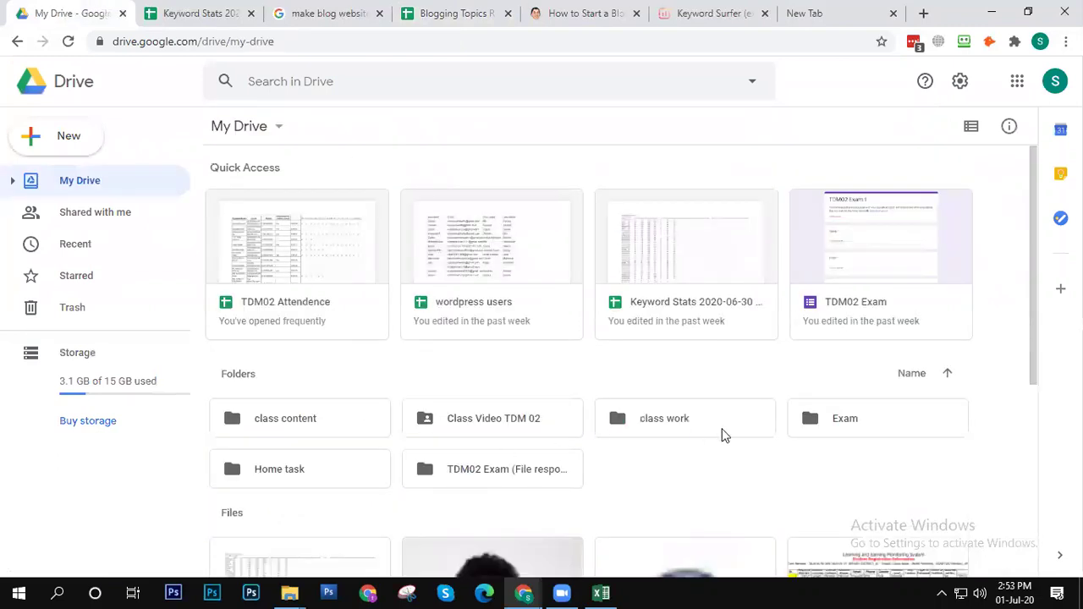
pyautogui.doubleClick(341, 479)
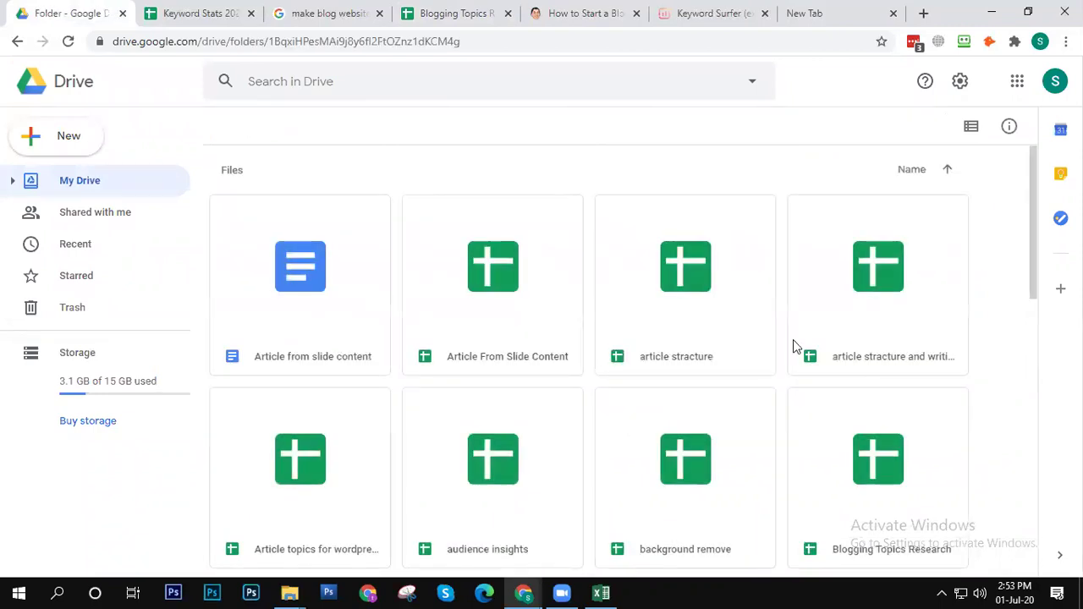
pyautogui.scroll(-10, 745, 363)
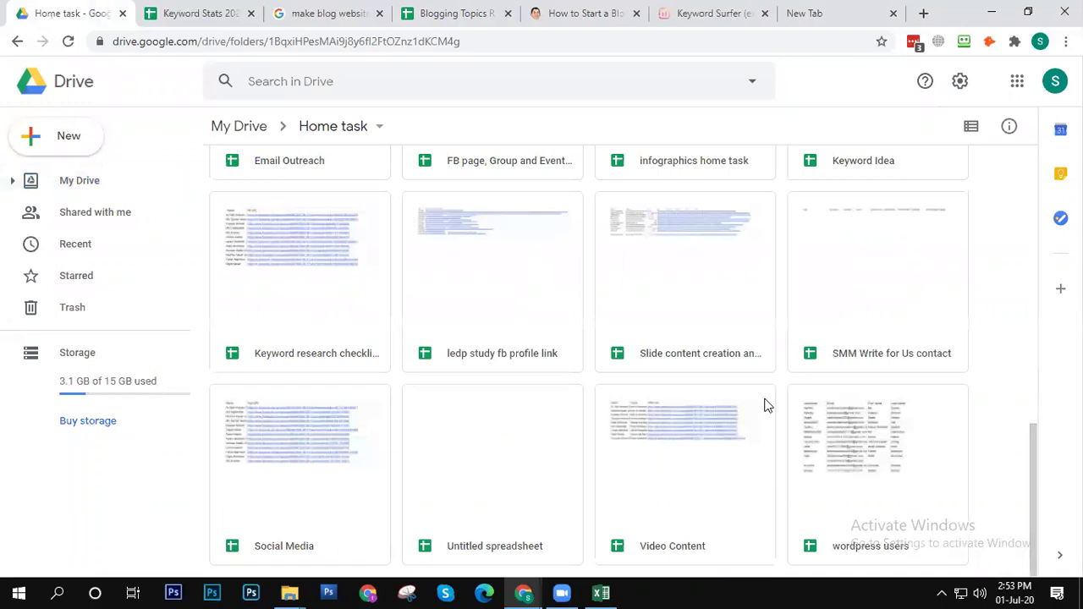
pyautogui.scroll(10, 662, 355)
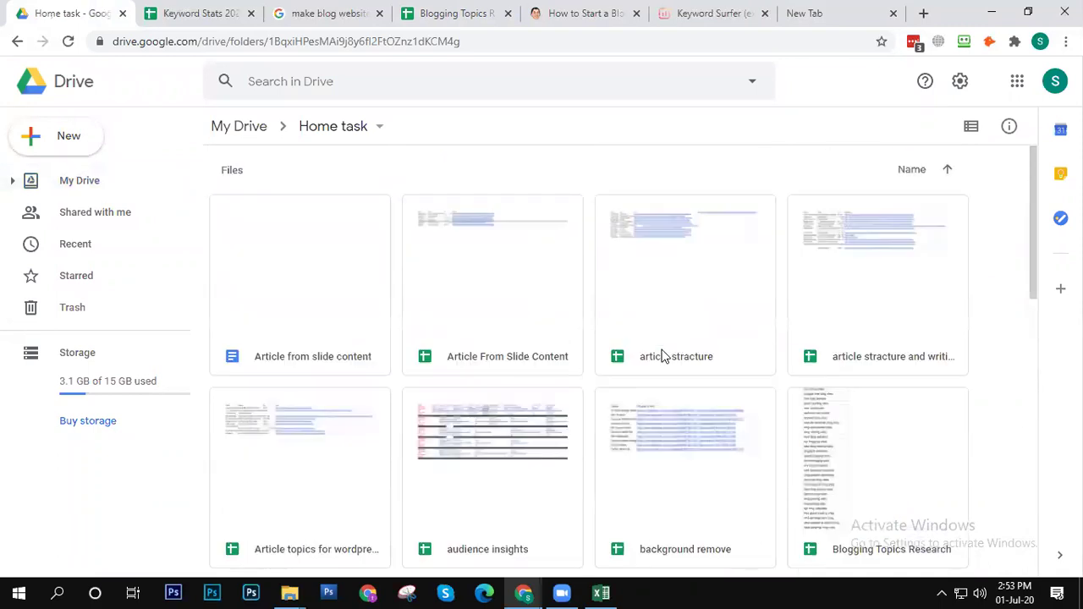
pyautogui.rightClick(983, 352)
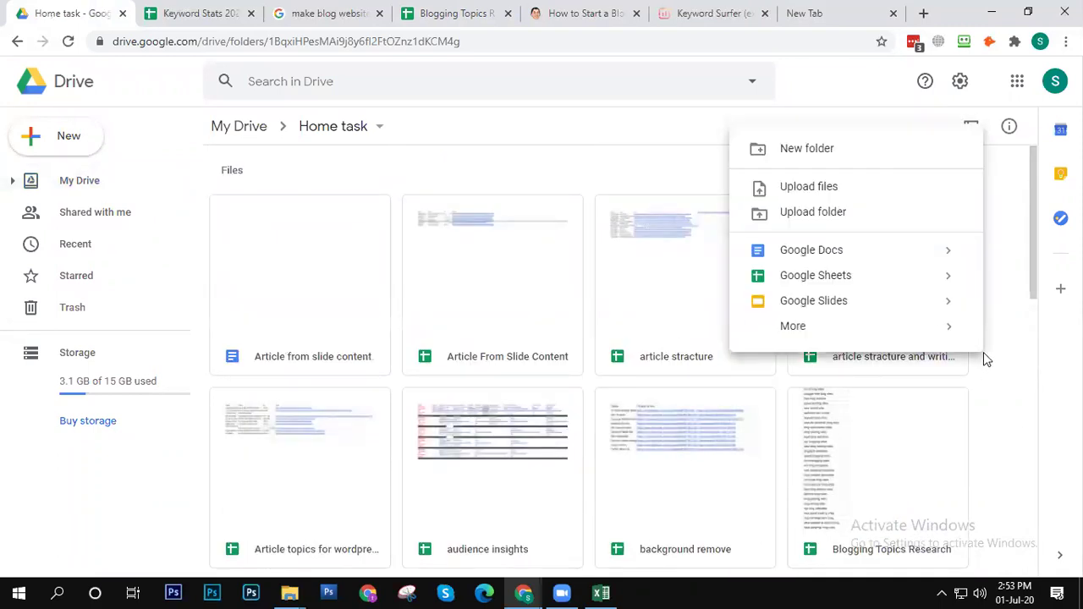
pyautogui.click(841, 276)
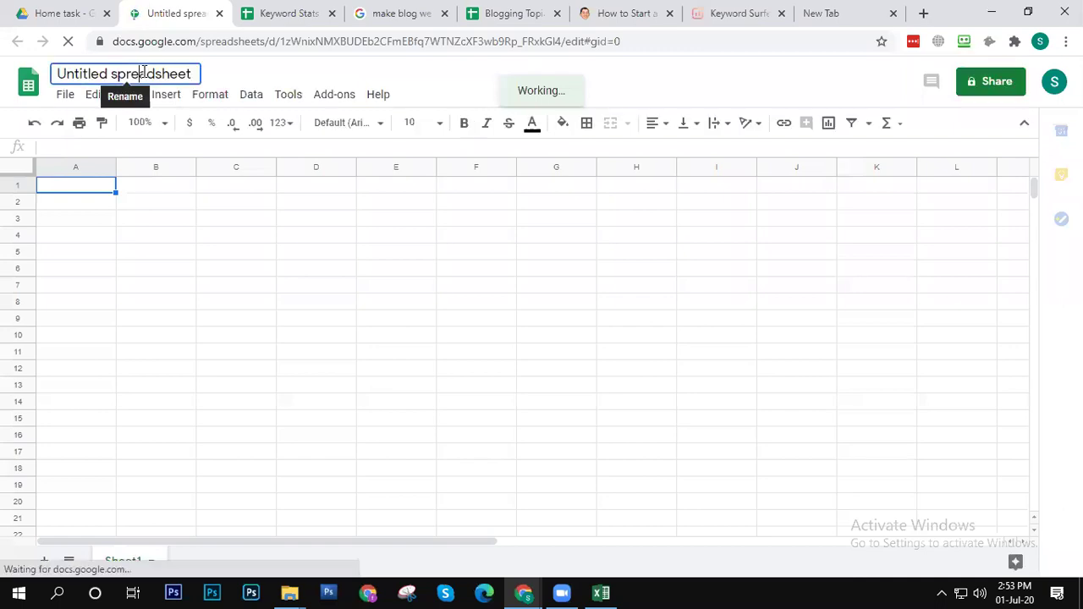
# Step: Rename the untitled spreadsheet as "Blog Niche Keyword Analysis and Compition Research"
pyautogui.click(165, 72)
pyautogui.press('End')
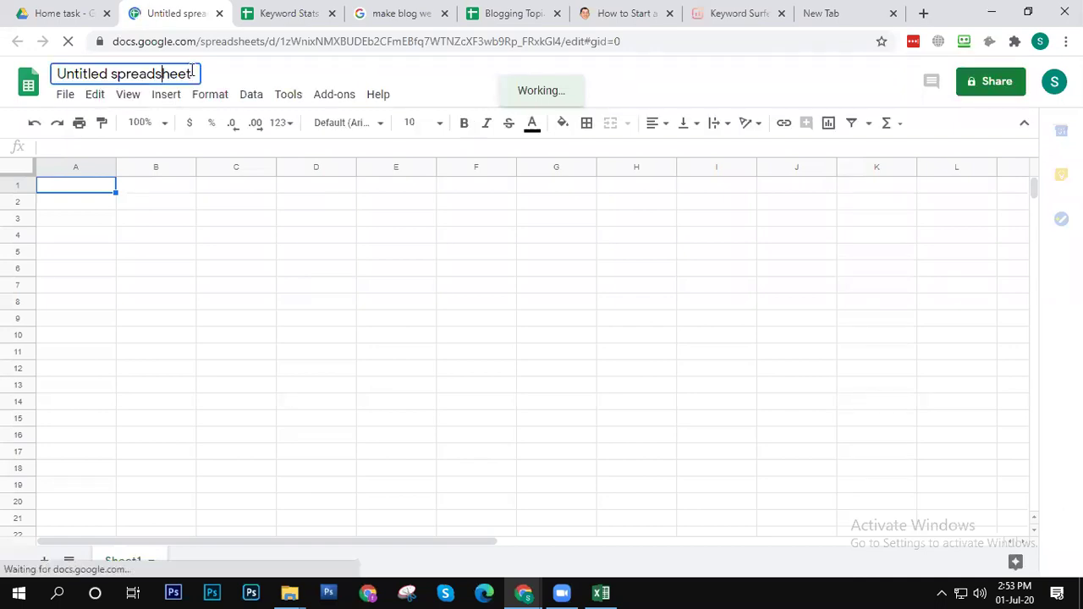
pyautogui.hotkey('ctrl', 'a')
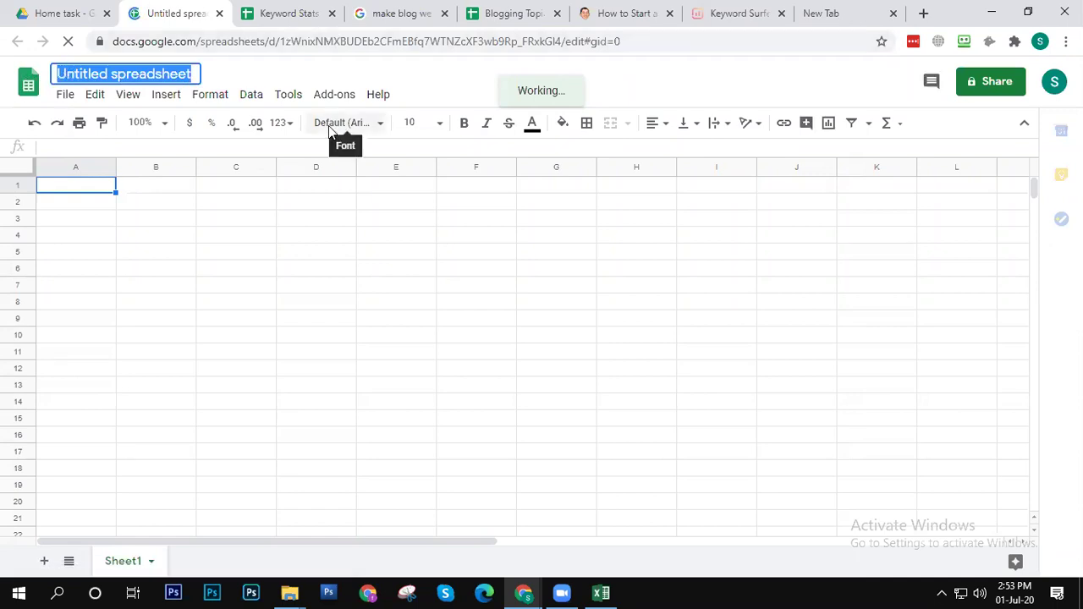
pyautogui.write('Blog')
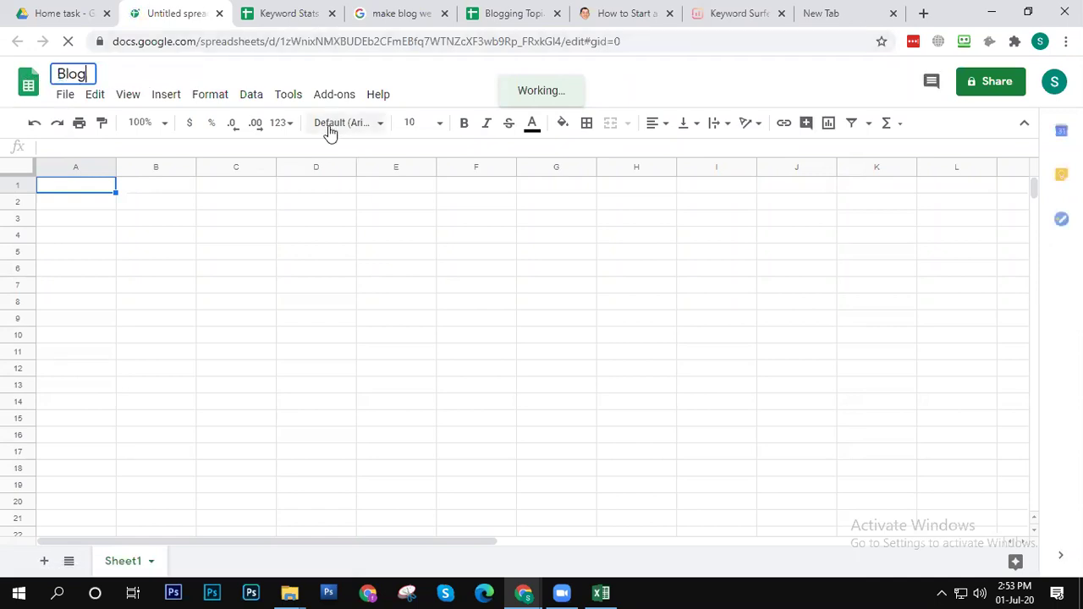
pyautogui.write(' Niche Keyword')
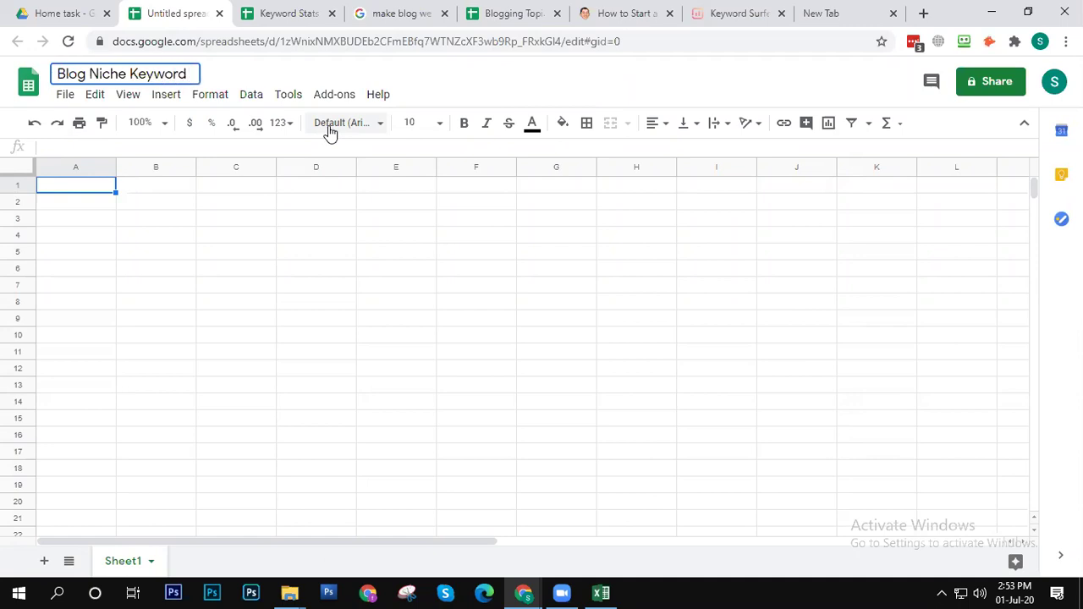
pyautogui.write(' Analysis N')
pyautogui.press('BackSpace')
pyautogui.write('and Compition')
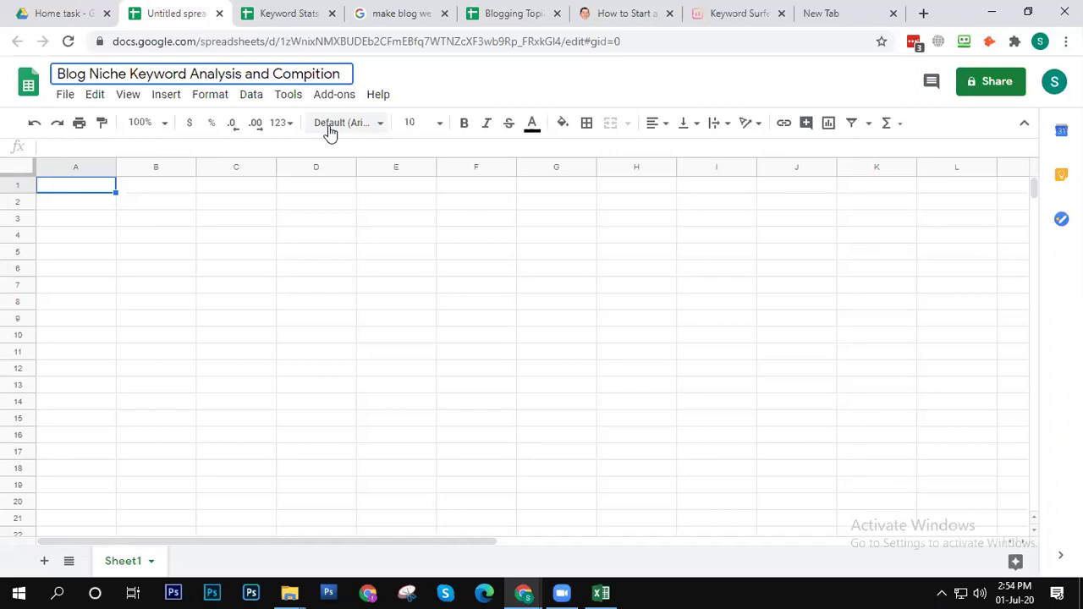
pyautogui.write(' Research')
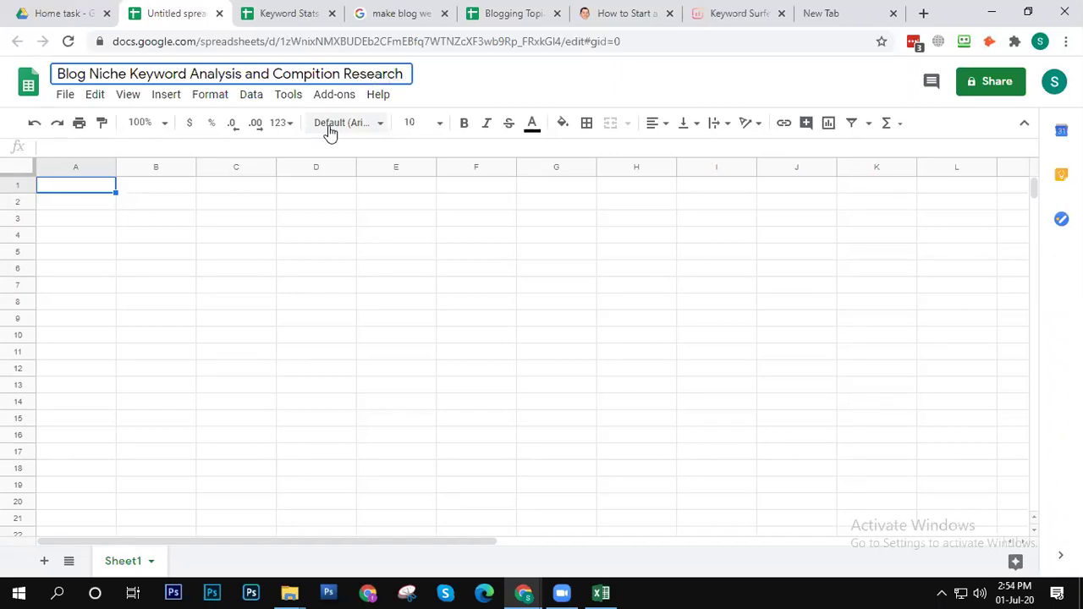
pyautogui.press('Return')
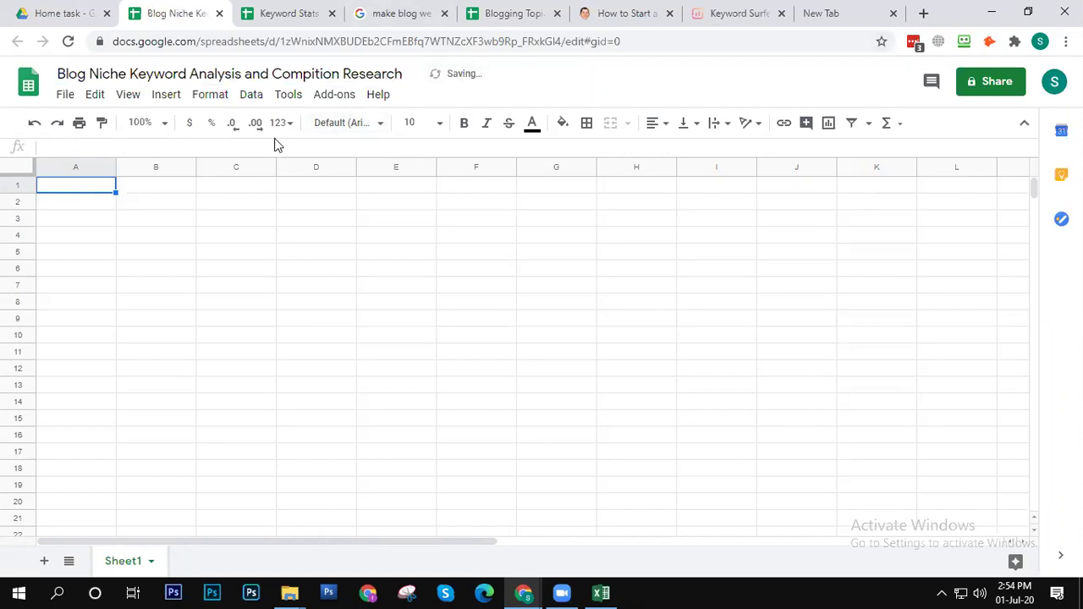
# Step: Enter the headers "Keyword" in A1 and "SV" in B1, widening column A and narrowing column B
pyautogui.moveTo(114, 162); pyautogui.dragTo(121, 194)
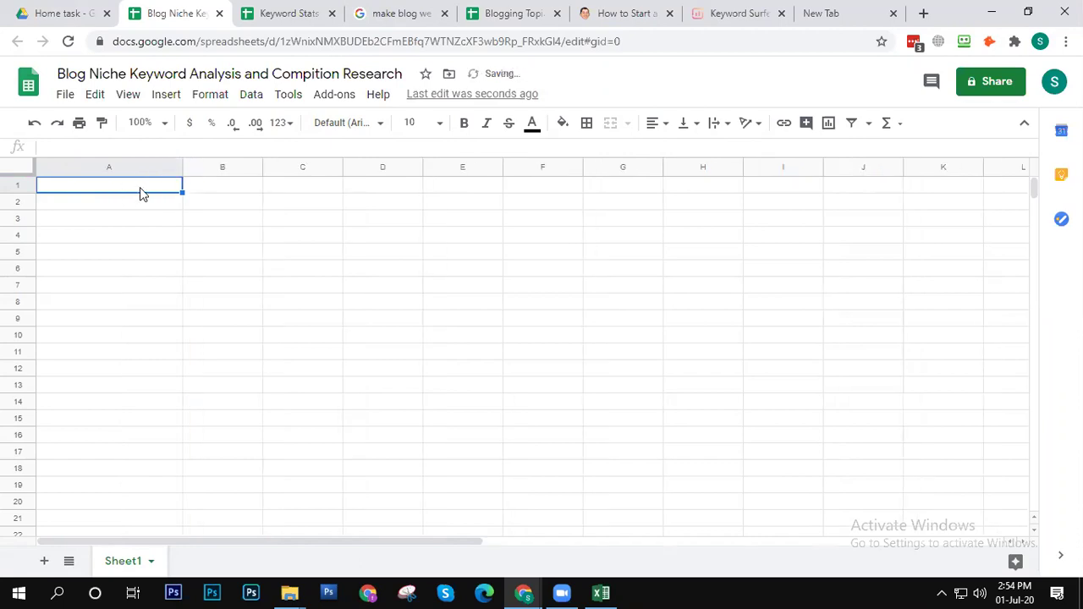
pyautogui.write('Keyword')
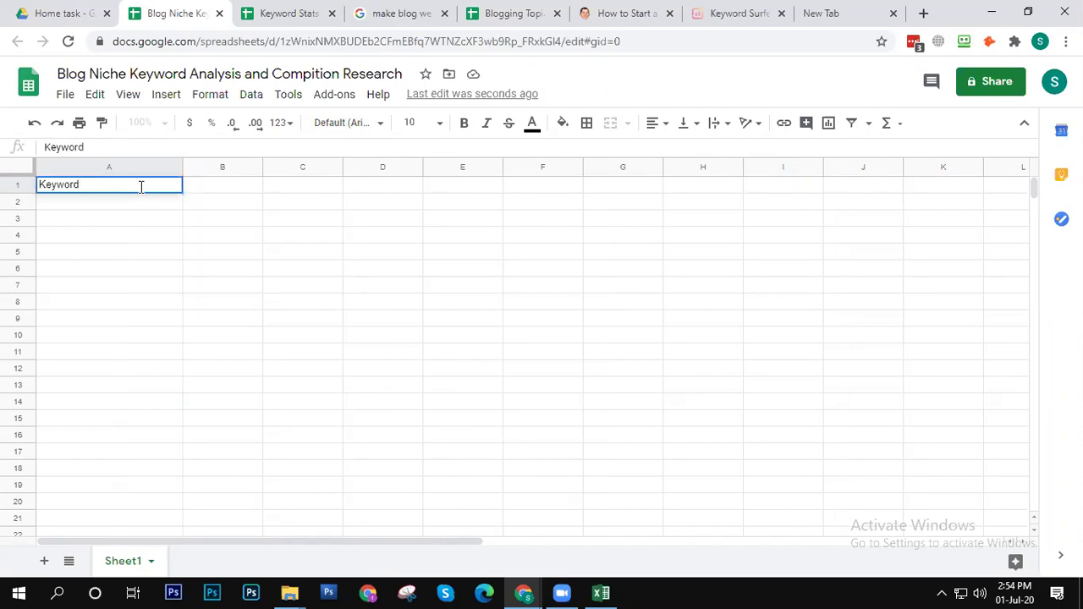
pyautogui.press('Tab')
pyautogui.write('SV')
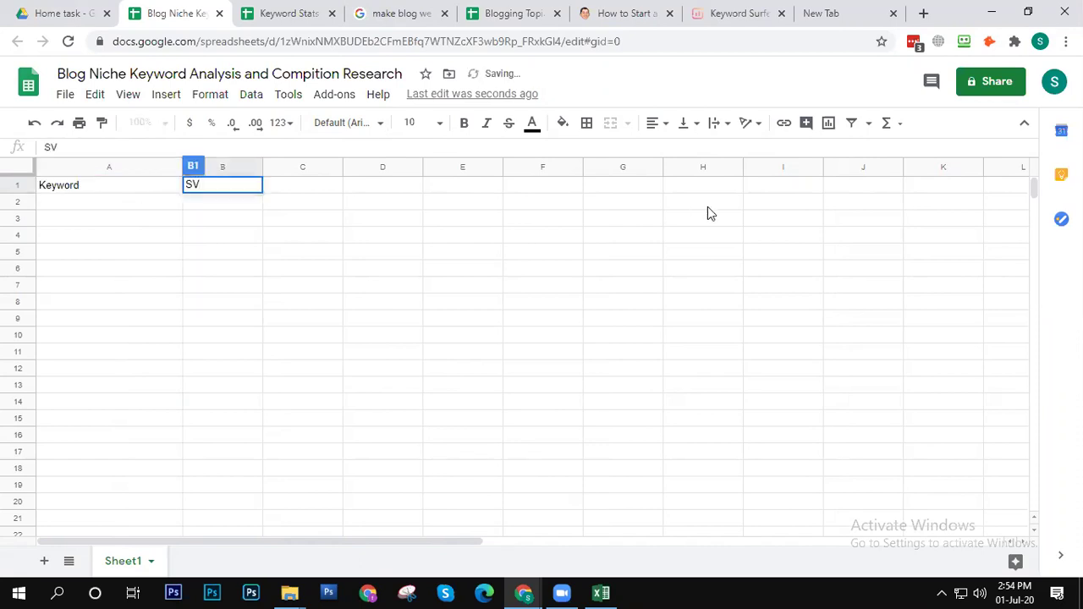
pyautogui.click(255, 221)
pyautogui.click(248, 187)
pyautogui.moveTo(261, 165); pyautogui.dragTo(229, 159)
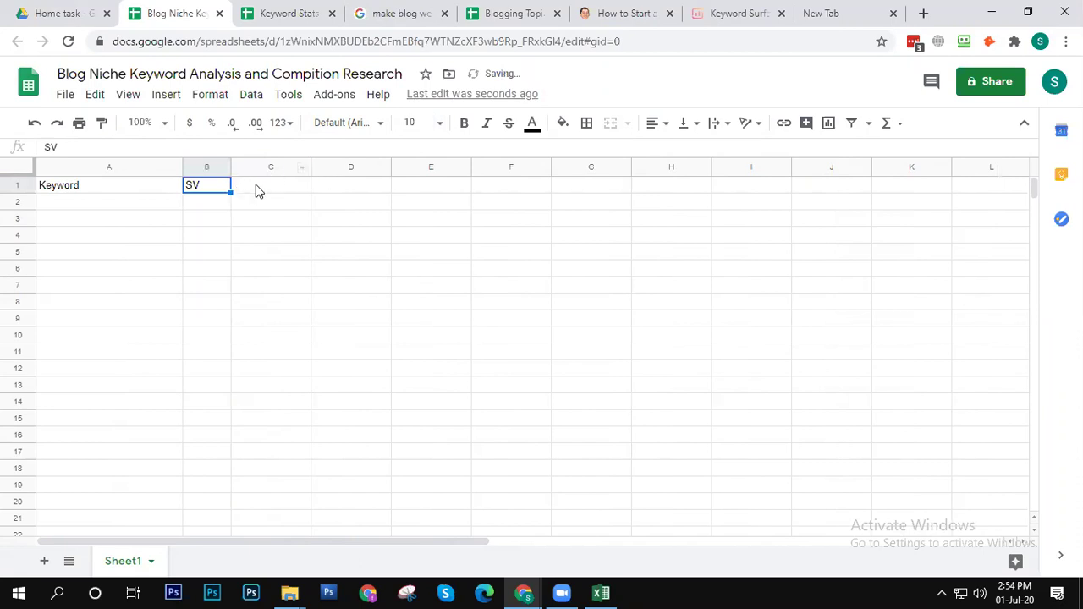
# Step: Enter the header "Traffic" in cell C1 and narrow column C to fit it
pyautogui.click(258, 190)
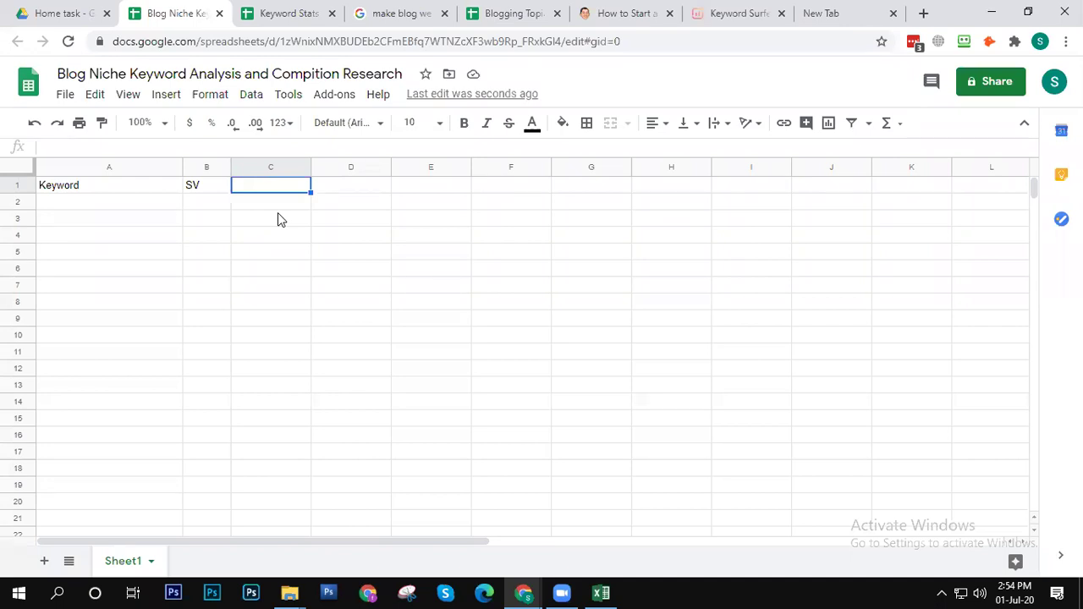
pyautogui.write('S')
pyautogui.press('BackSpace')
pyautogui.write('Traffic')
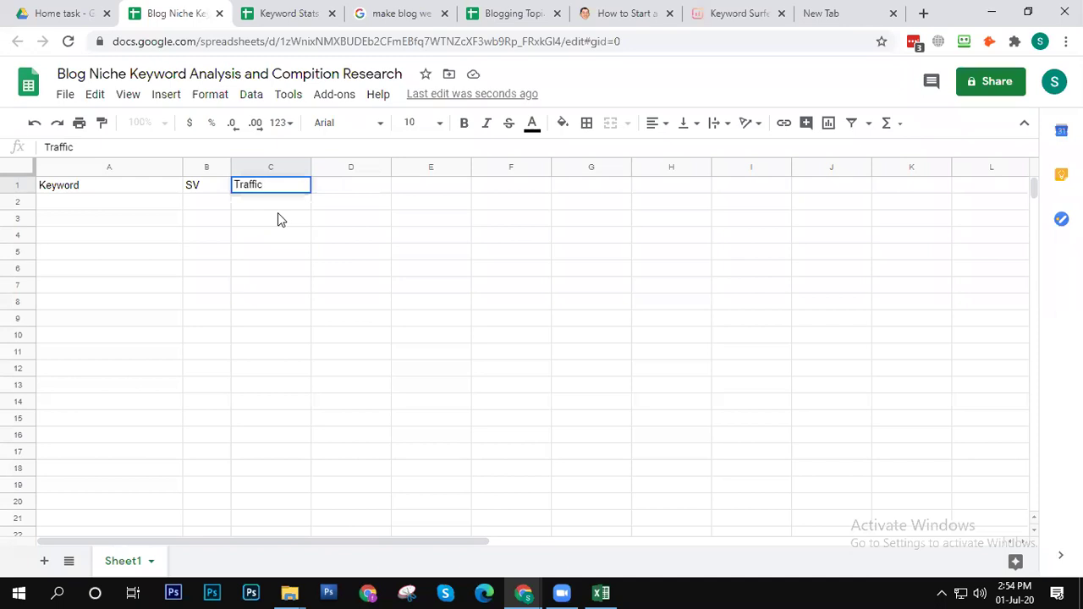
pyautogui.press('Tab')
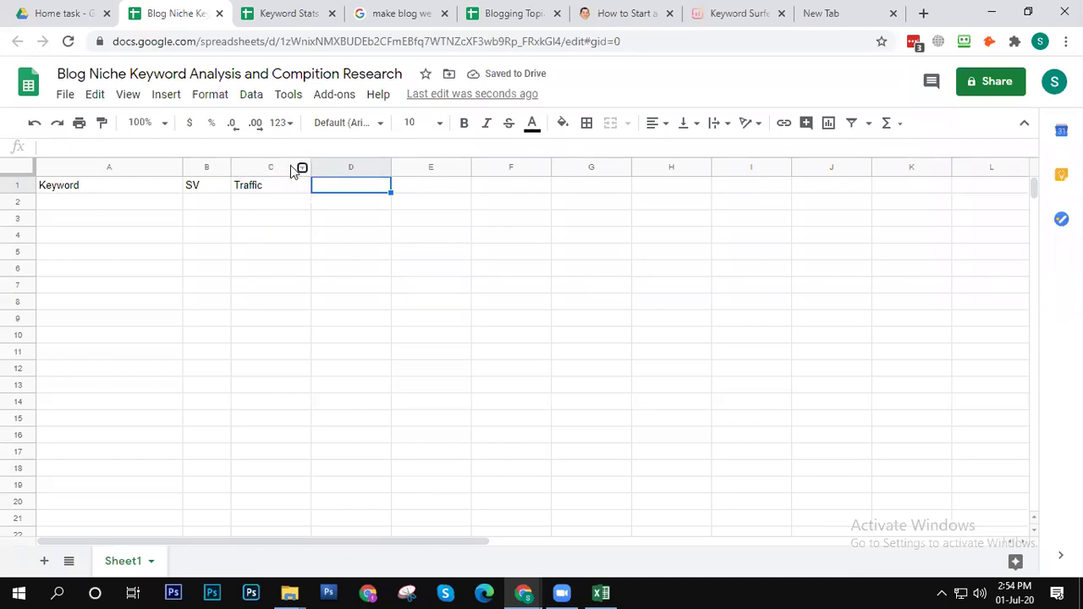
pyautogui.click(326, 251)
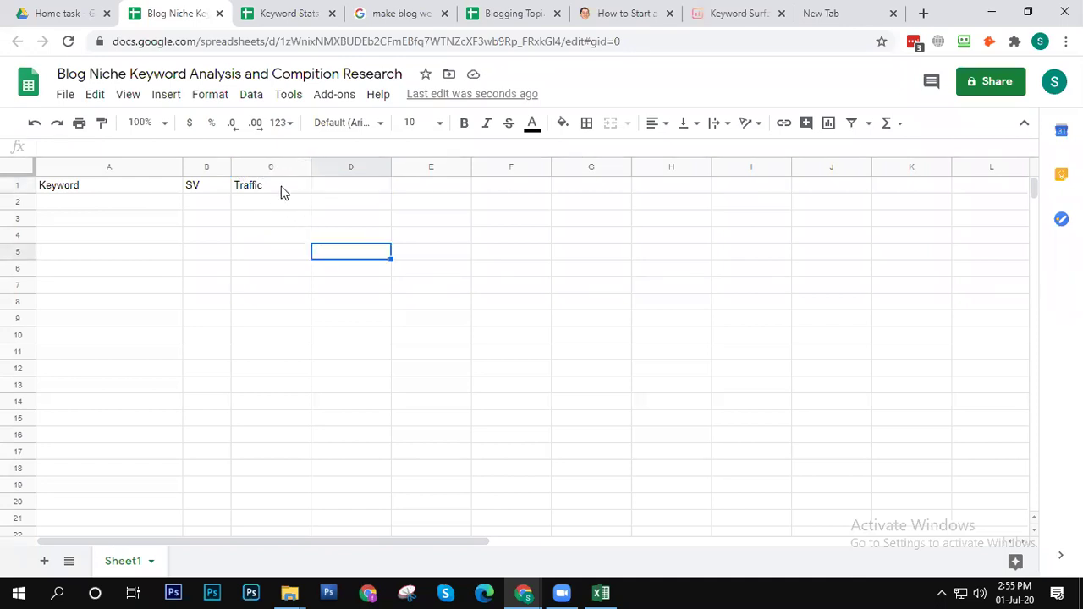
pyautogui.click(286, 186)
pyautogui.moveTo(311, 163); pyautogui.dragTo(287, 165)
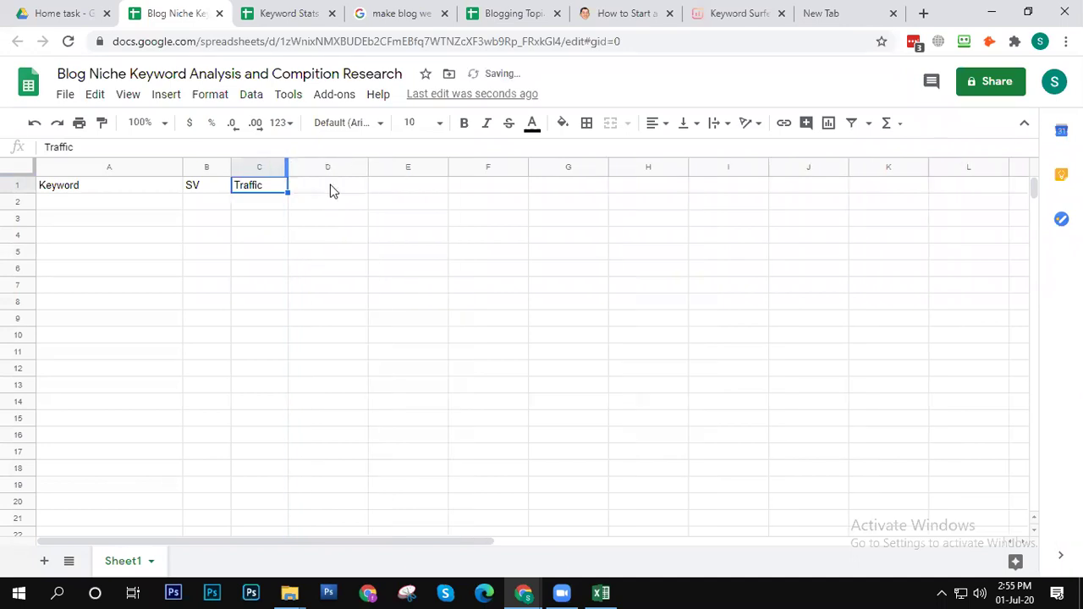
pyautogui.click(331, 191)
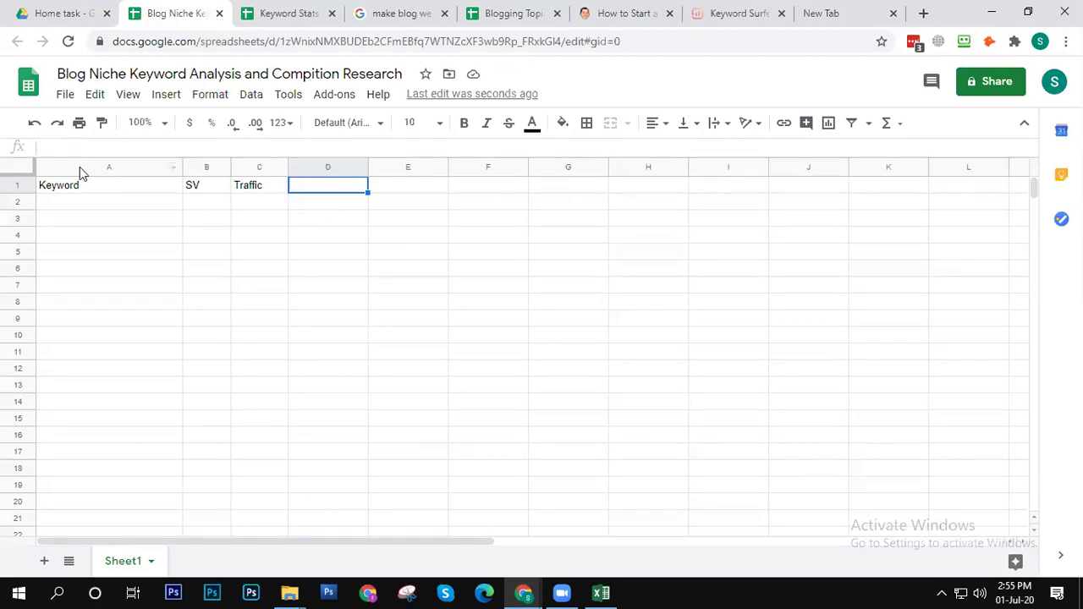
pyautogui.click(263, 210)
# Step: Select cell A2 for the first keyword and copy the query "make blog website" from the Google search results page
pyautogui.click(89, 187)
pyautogui.click(95, 206)
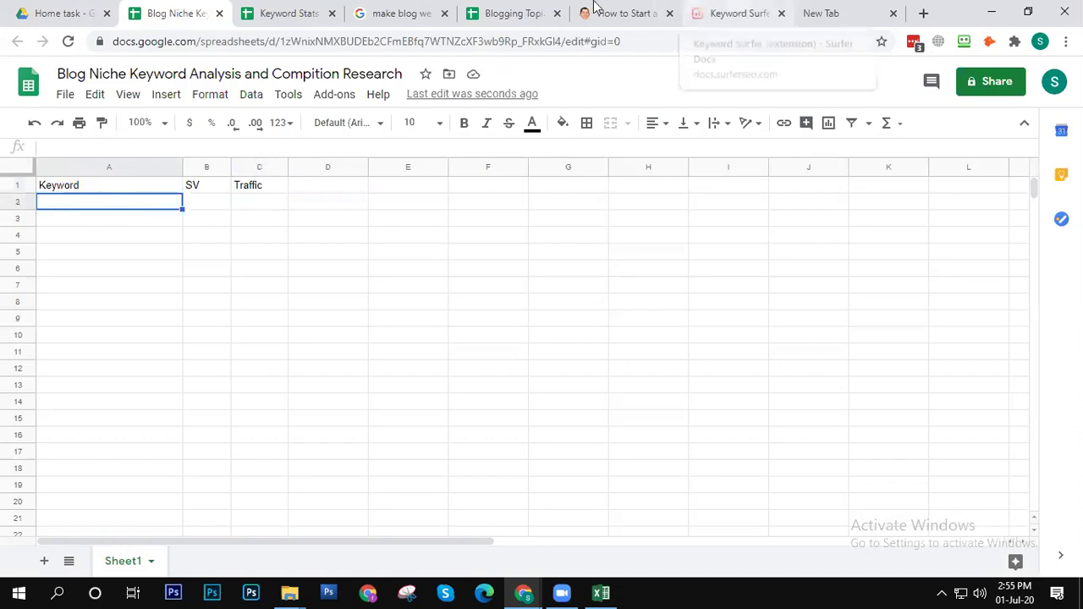
pyautogui.click(389, 11)
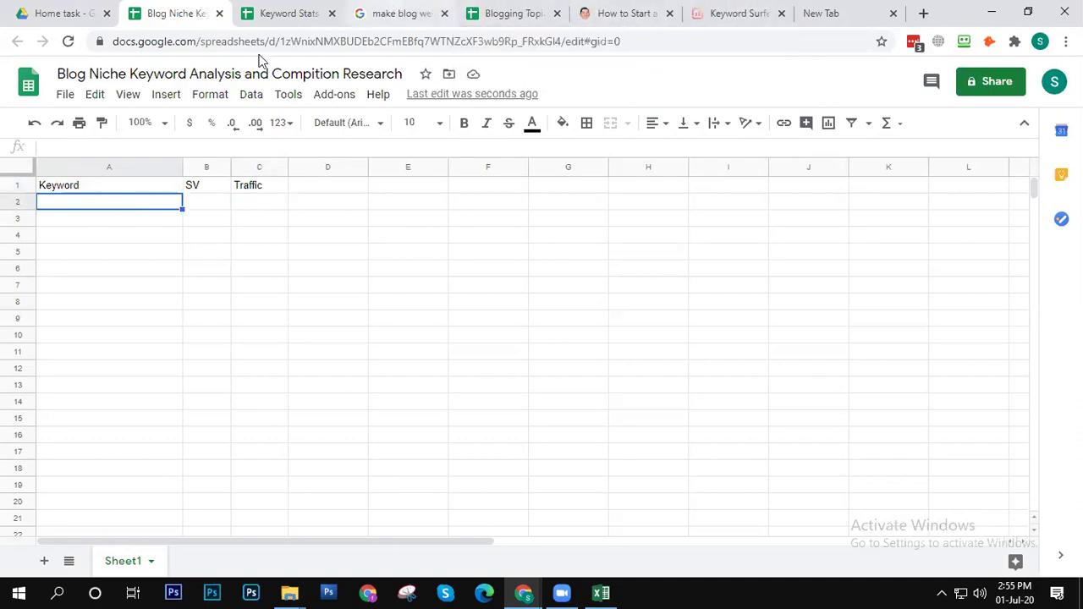
pyautogui.click(255, 66)
pyautogui.hotkey('ctrl', 'c')
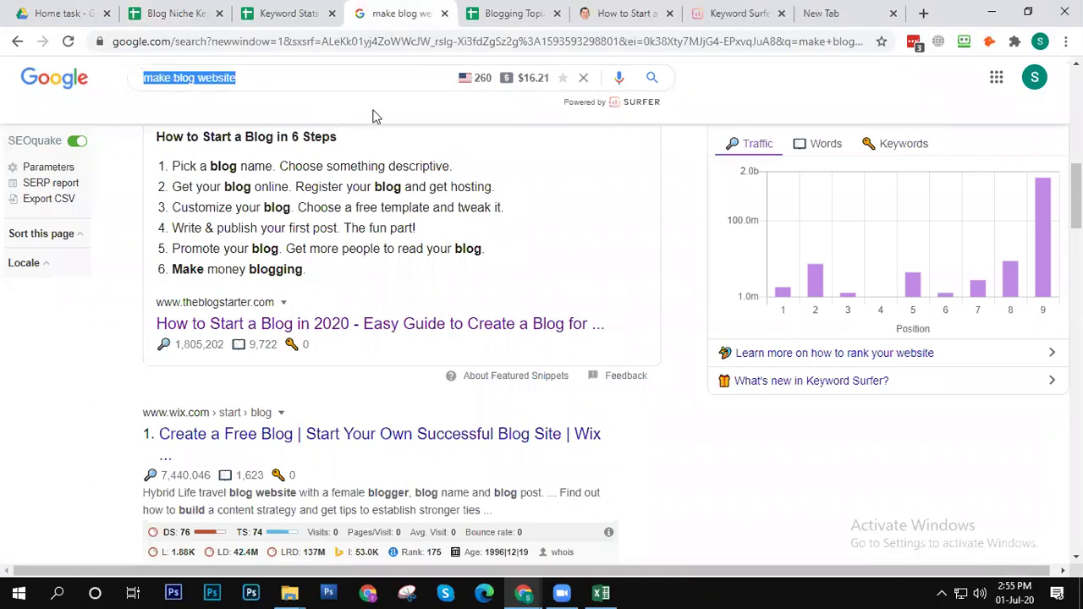
# Step: Place the Blog Niche spreadsheet's browser tab beside the Google search results and paste "make blog website" into cell A2
pyautogui.click(270, 9)
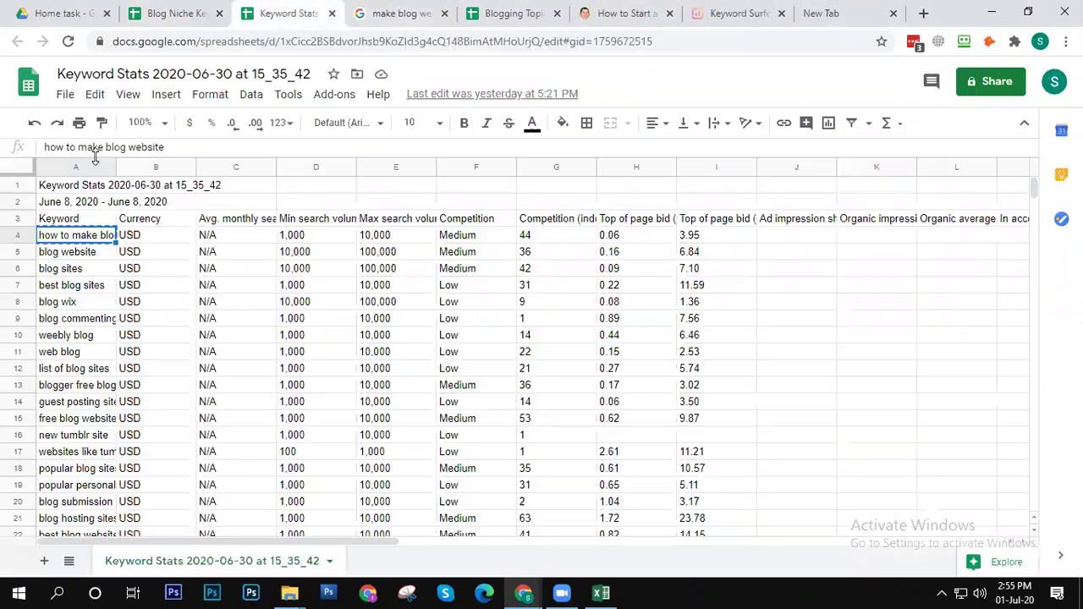
pyautogui.click(181, 11)
pyautogui.click(280, 6)
pyautogui.moveTo(279, 7)
pyautogui.mouseDown()
pyautogui.moveTo(127, 7)
pyautogui.moveTo(277, 7)
pyautogui.mouseUp()
pyautogui.click(278, 7)
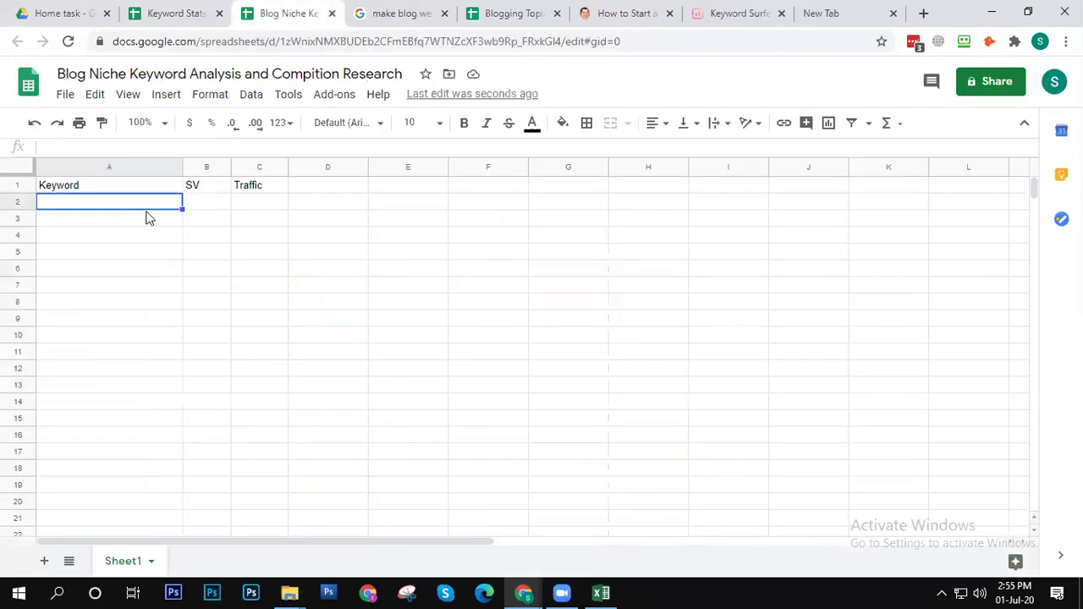
pyautogui.hotkey('ctrl', 'v')
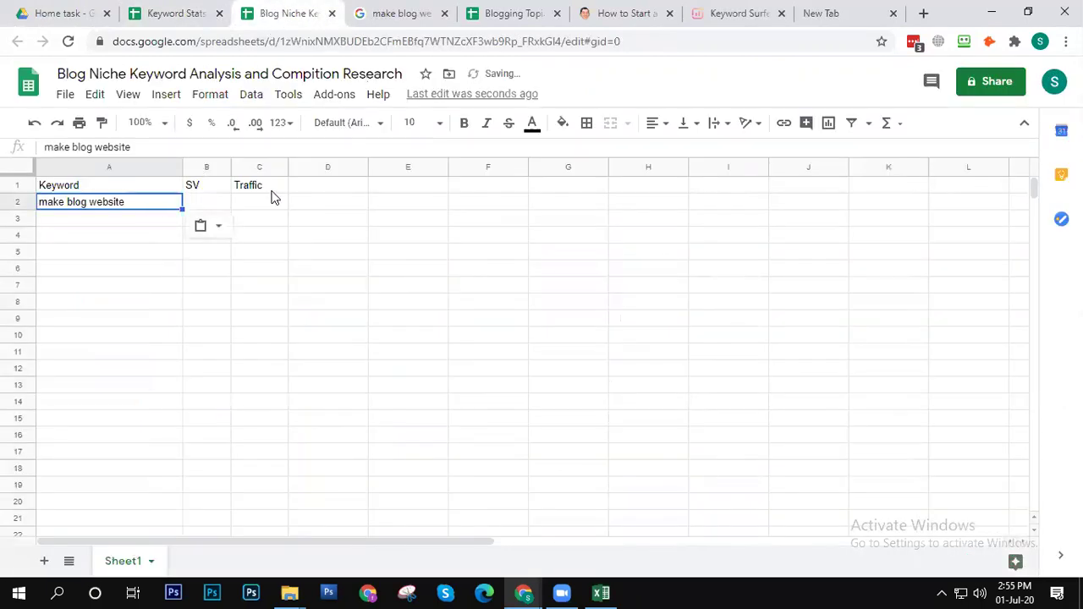
# Step: Enter the search volume 260 for "make blog website" in cell B2 and select cell C2
pyautogui.click(213, 208)
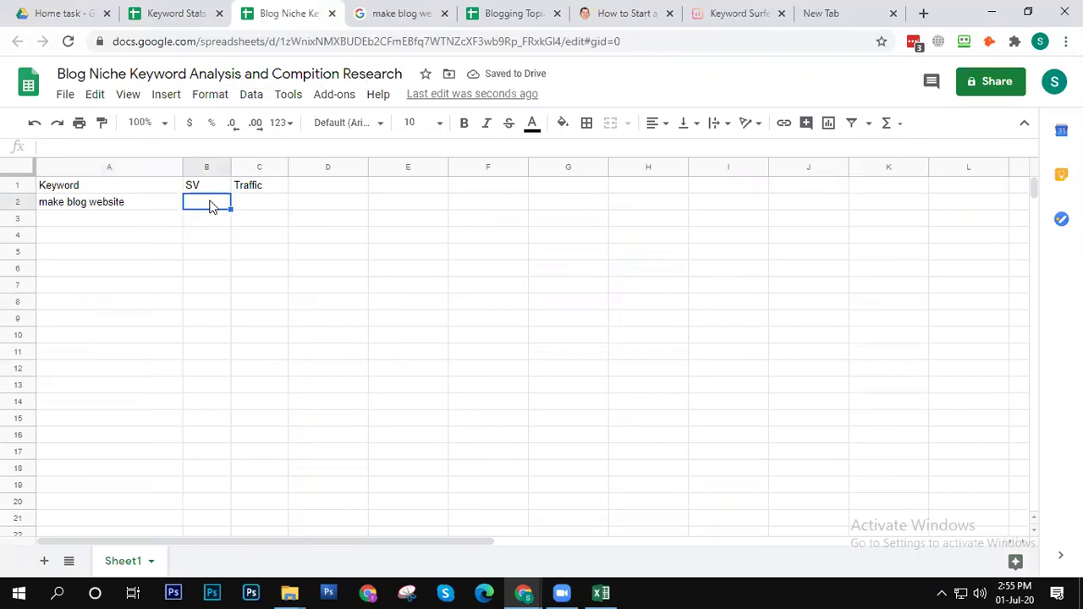
pyautogui.write('260')
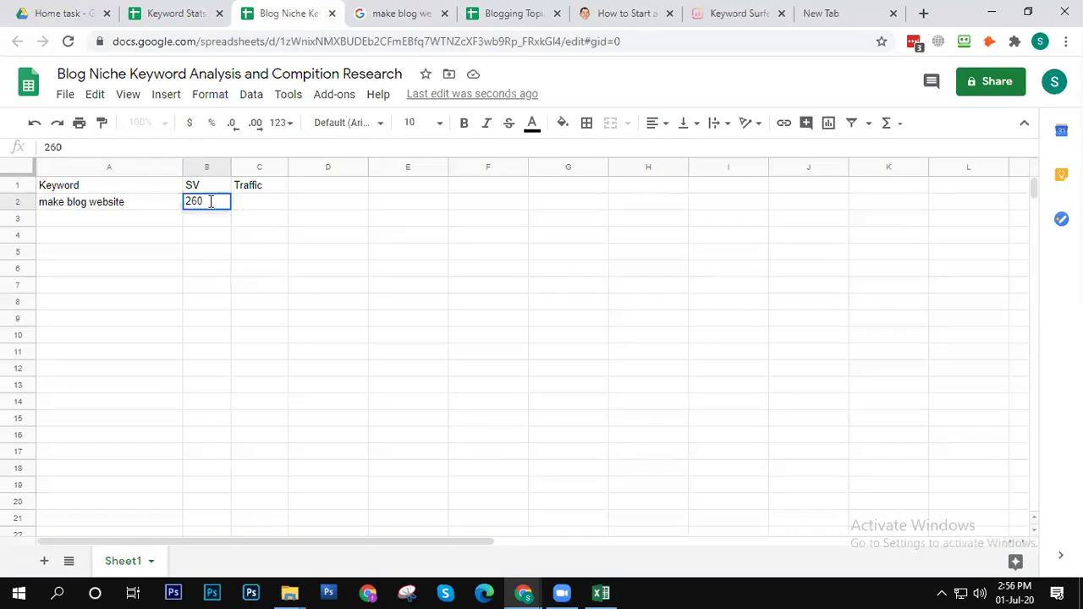
pyautogui.click(269, 206)
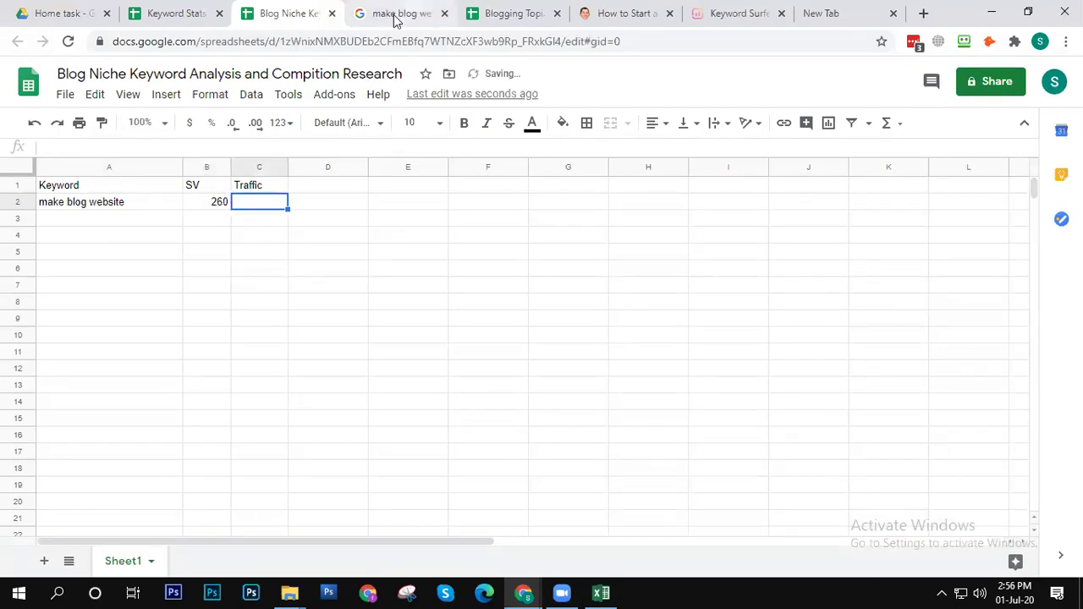
# Step: Review the SEOquake traffic figures under the Google results for "make blog website"
pyautogui.click(395, 16)
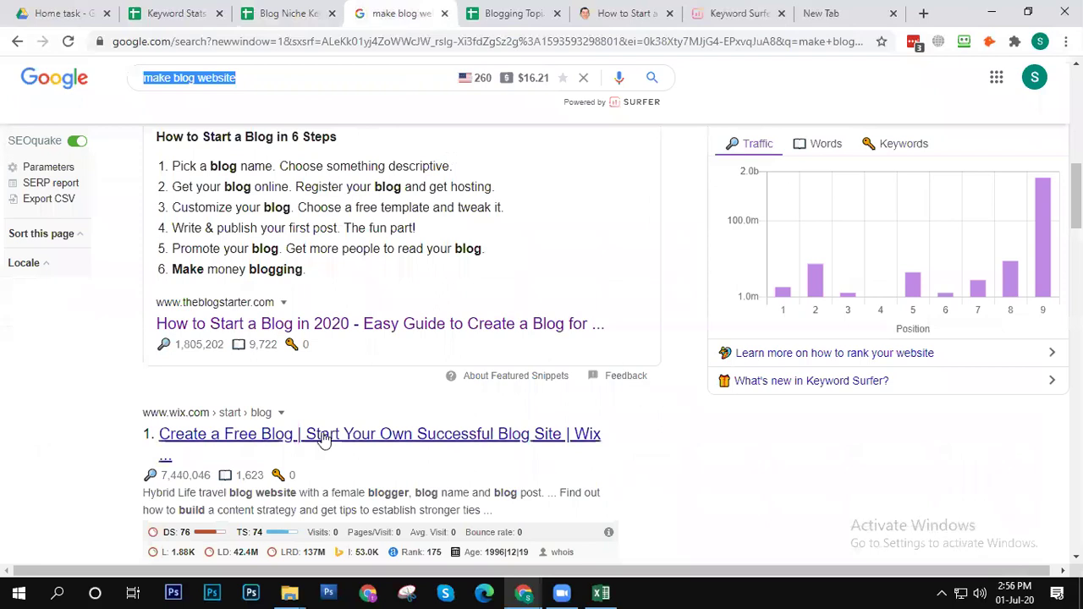
pyautogui.scroll(-3, 381, 338)
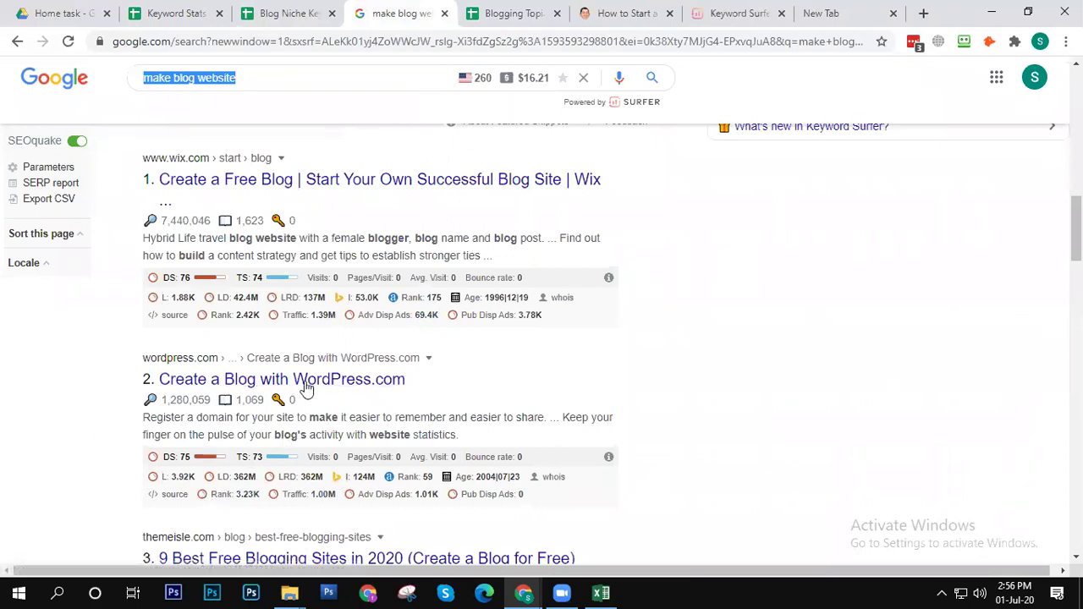
pyautogui.scroll(10, 305, 381)
pyautogui.scroll(-3, 296, 372)
pyautogui.scroll(-10, 325, 339)
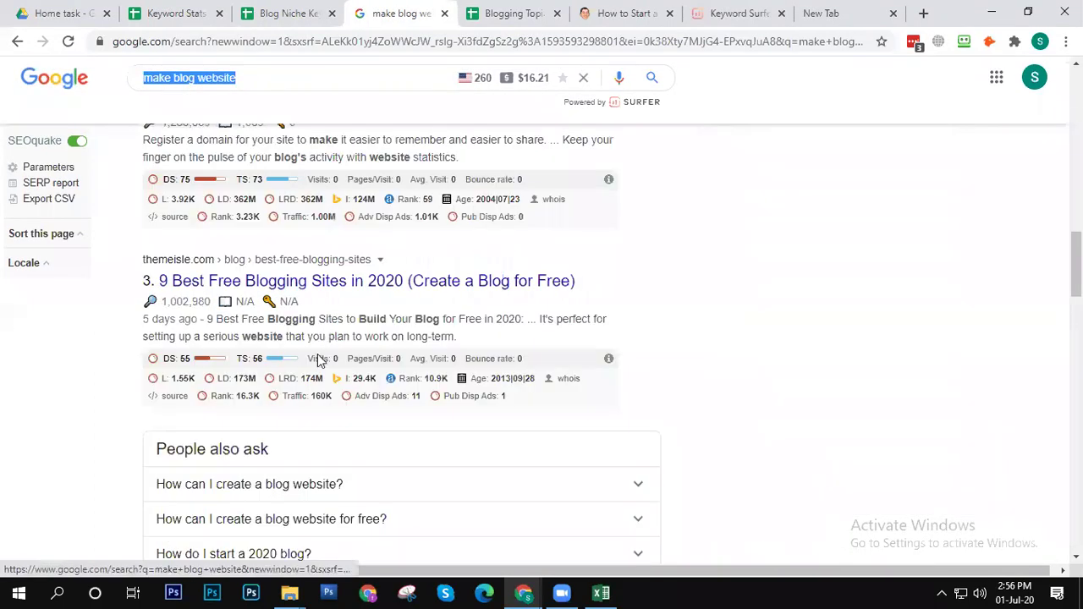
# Step: Change the header in cell C1 of the Blog Niche spreadsheet to "Traffic < 10K" and select cell C2
pyautogui.click(510, 12)
pyautogui.click(279, 8)
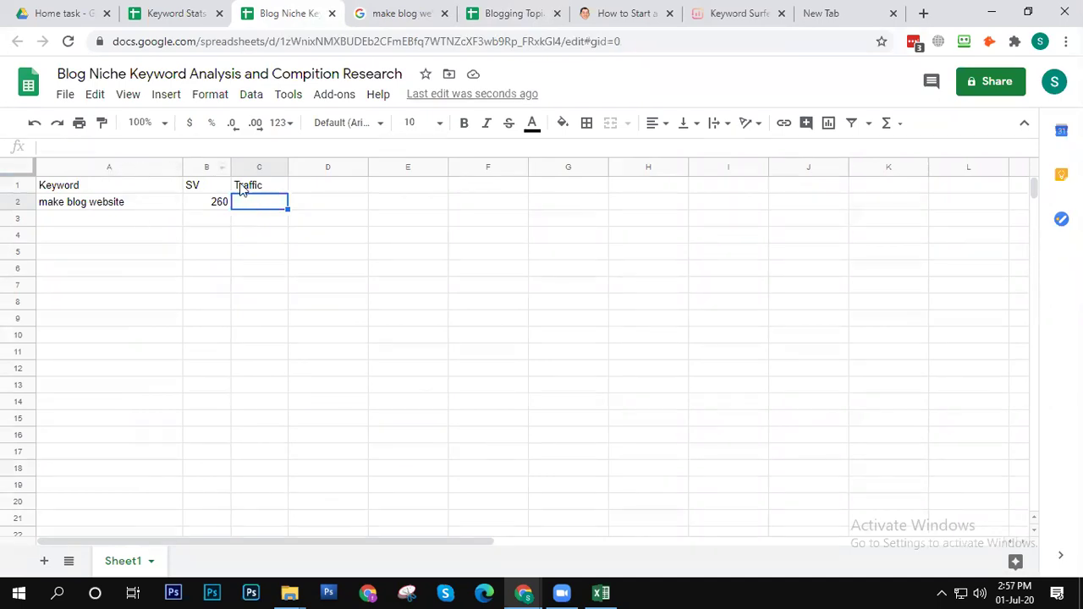
pyautogui.click(272, 183)
pyautogui.doubleClick(272, 183)
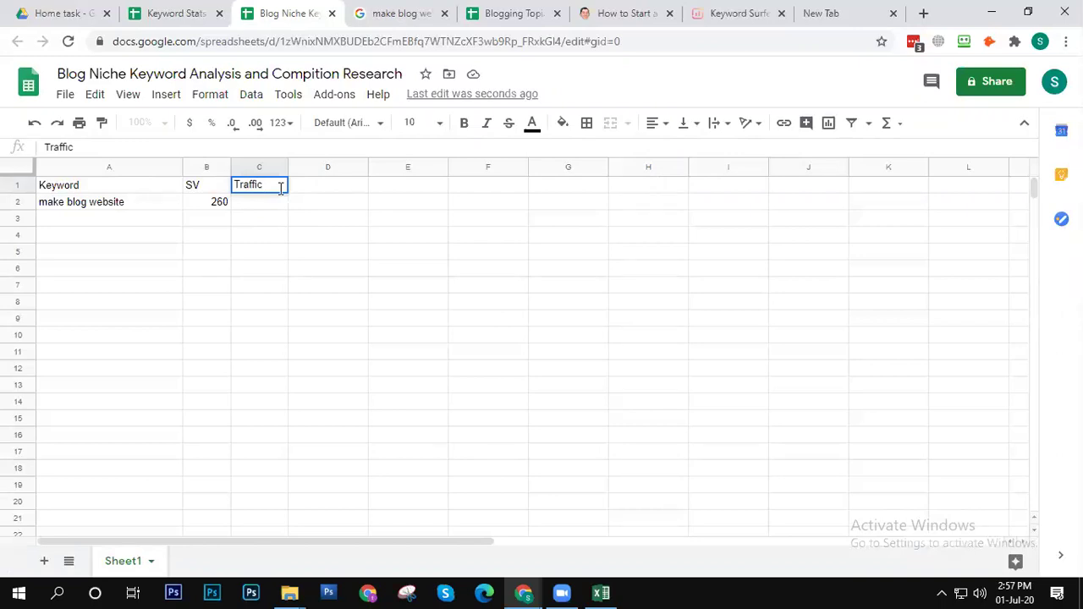
pyautogui.write('<')
pyautogui.write('20')
pyautogui.press('BackSpace')
pyautogui.press('BackSpace')
pyautogui.write('1')
pyautogui.press('BackSpace')
pyautogui.write('10K')
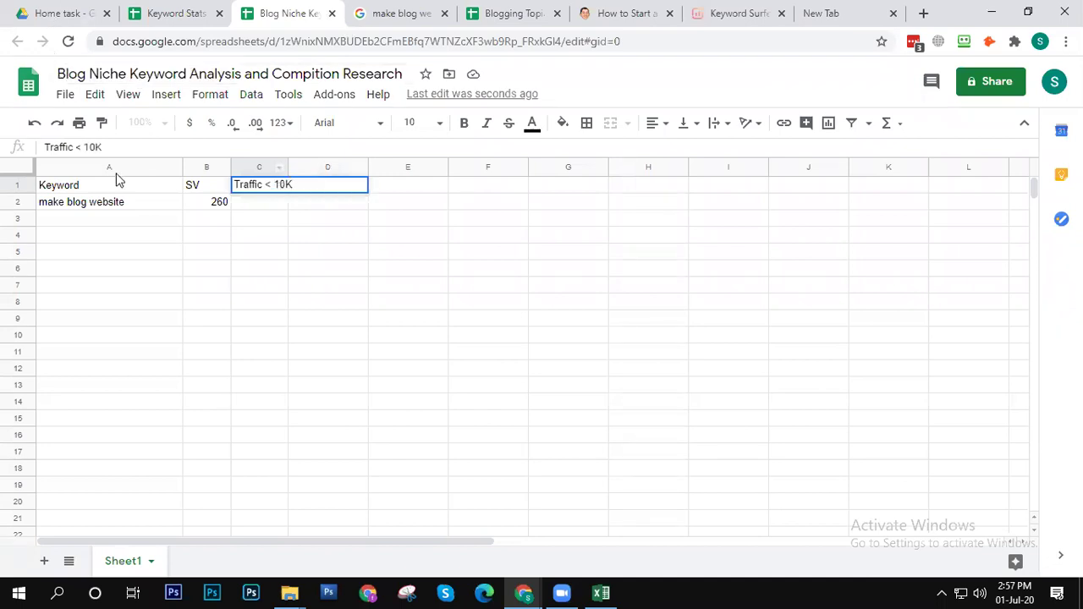
pyautogui.click(256, 202)
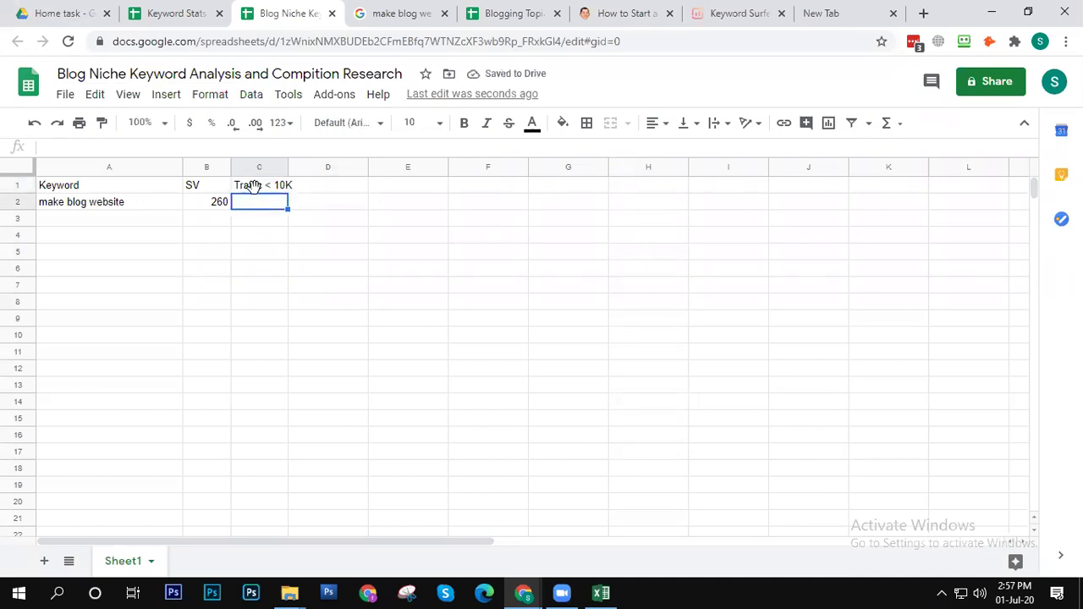
# Step: Examine the ads, featured snippet and first organic results for "make blog website" on the Google results page
pyautogui.click(415, 12)
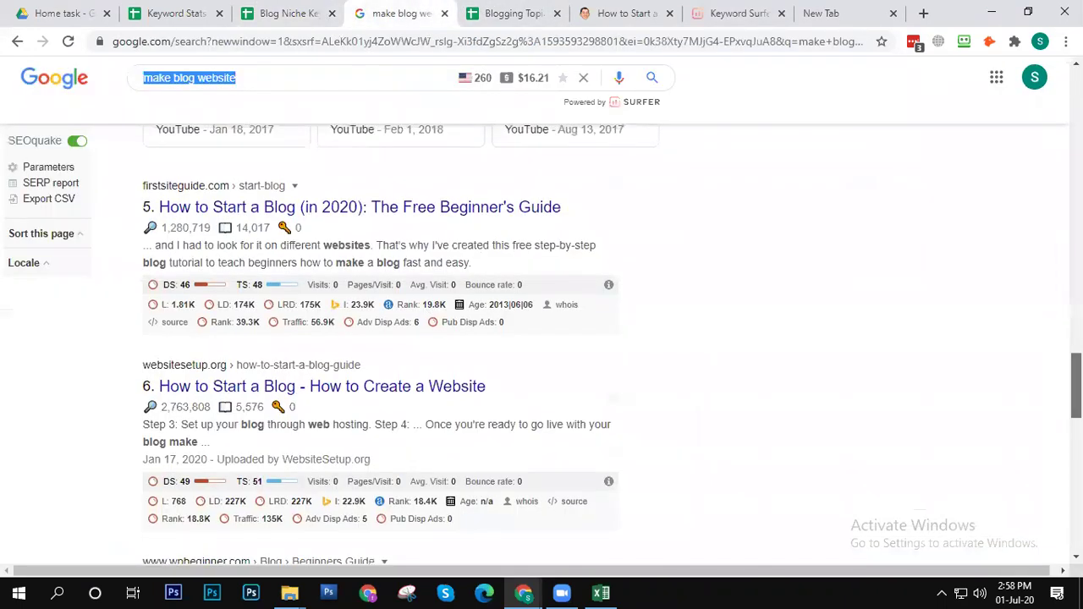
pyautogui.scroll(10, 592, 345)
pyautogui.scroll(10, 593, 344)
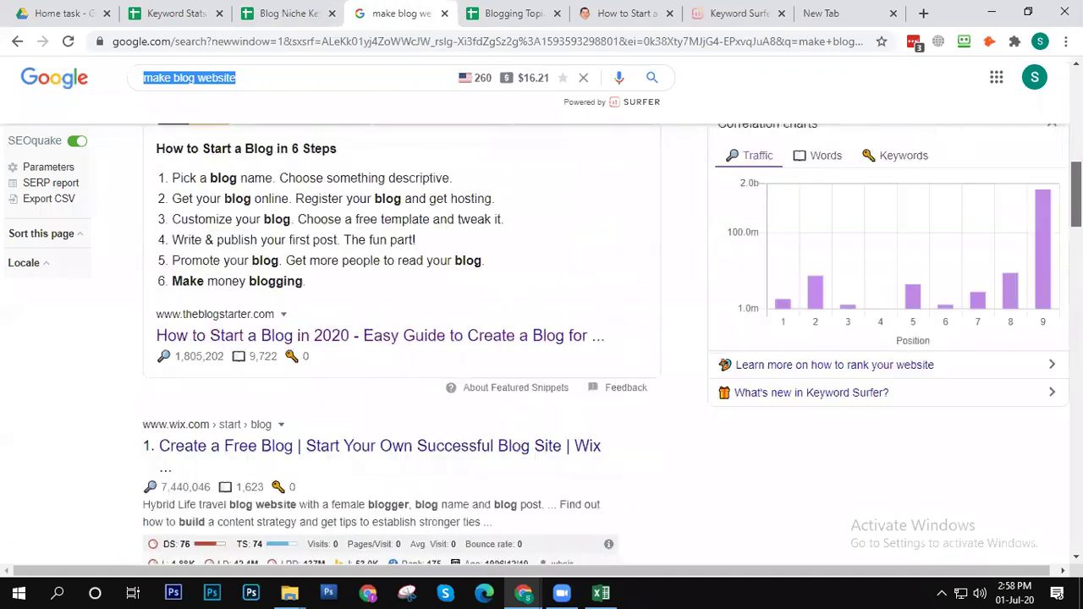
pyautogui.scroll(4, 592, 344)
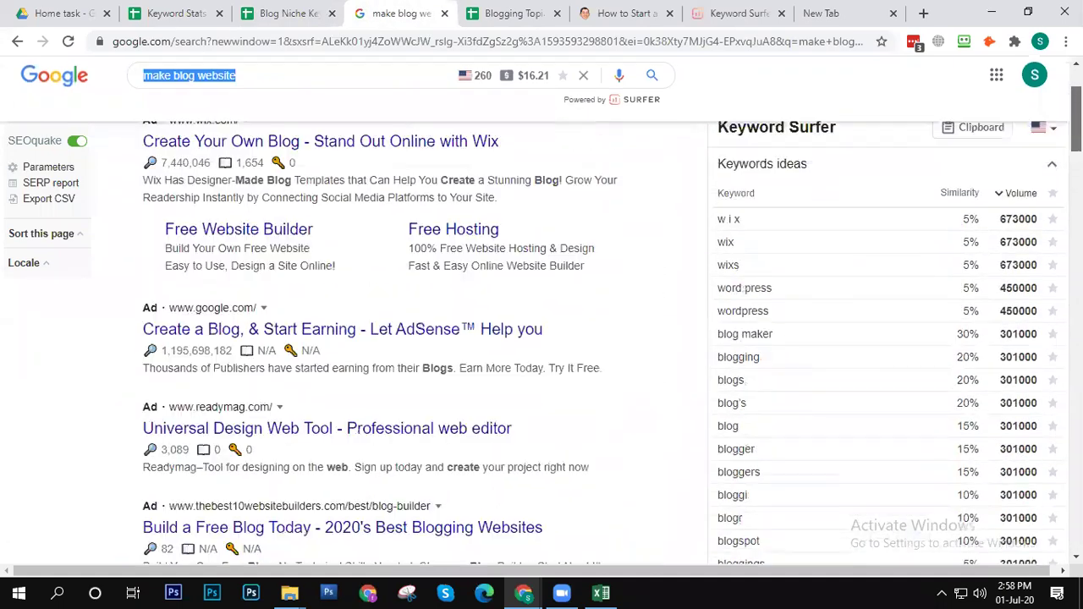
pyautogui.scroll(-6, 592, 344)
pyautogui.scroll(-6, 593, 345)
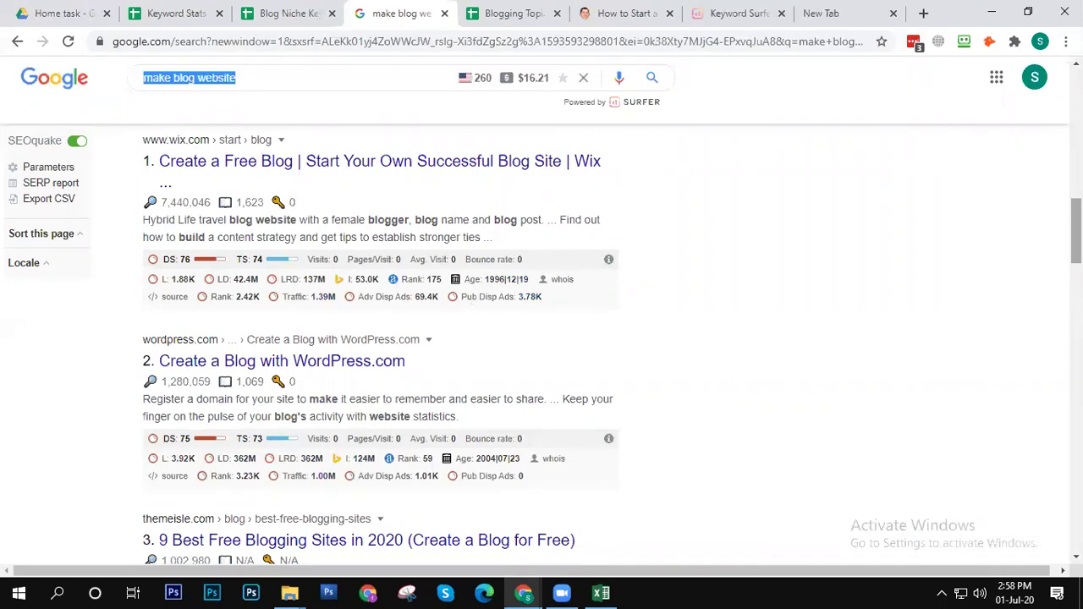
pyautogui.scroll(10, 1076, 233)
pyautogui.scroll(-6, 541, 313)
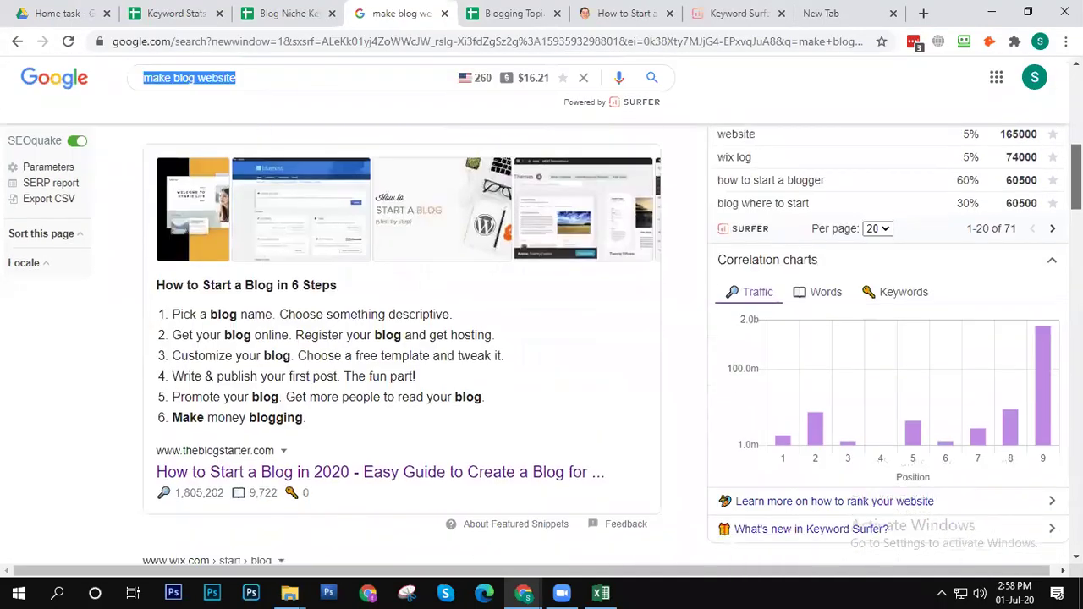
pyautogui.scroll(-3, 541, 338)
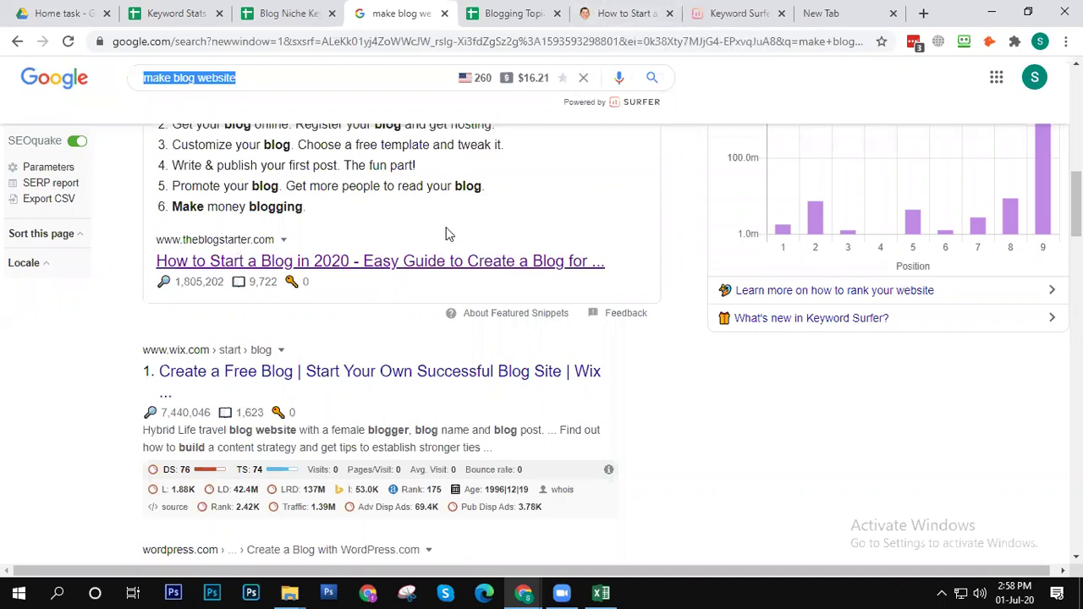
# Step: On the theblogstarter.com page, inspect SEOquake's additional SEMrush data and its parameter settings
pyautogui.click(626, 10)
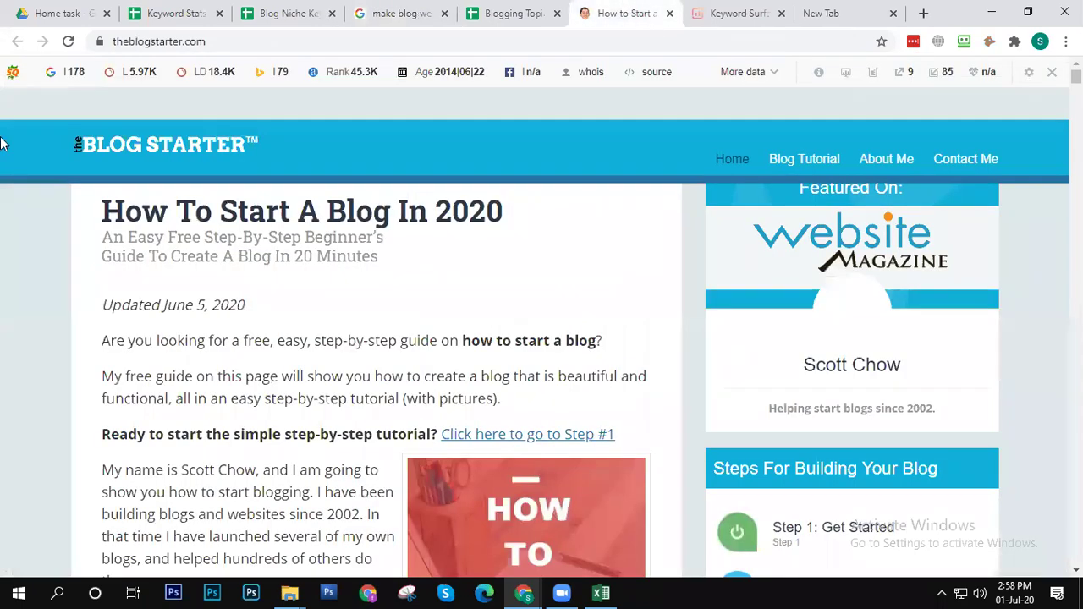
pyautogui.click(765, 77)
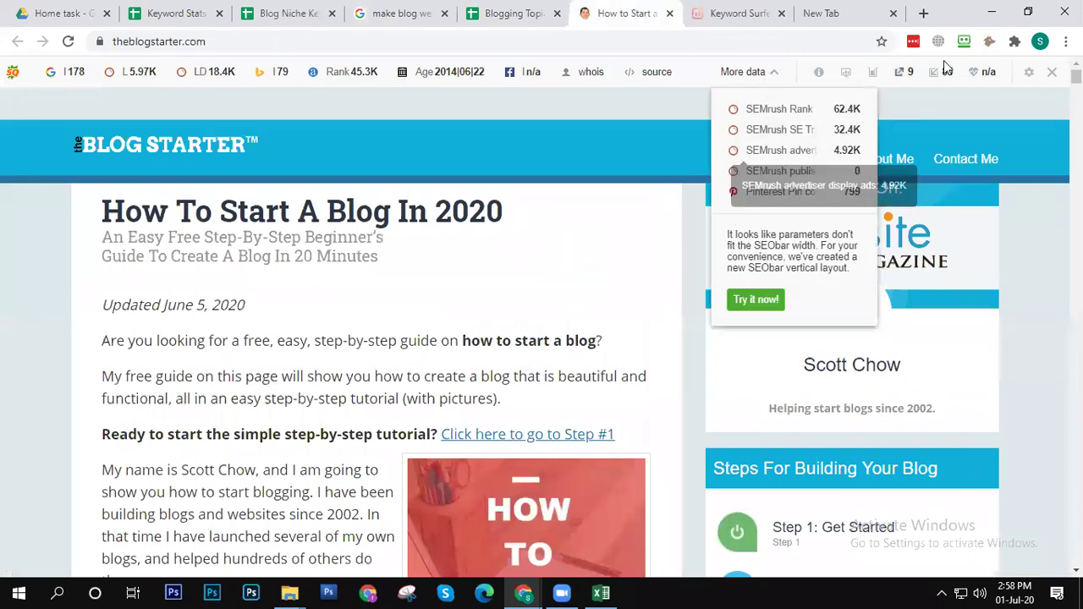
pyautogui.click(1026, 75)
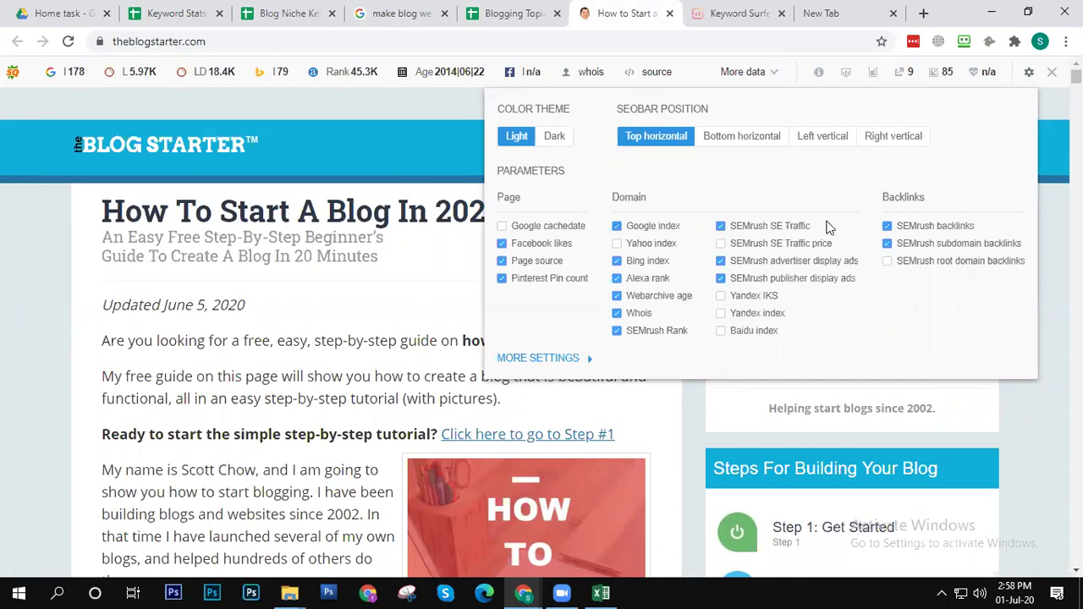
pyautogui.click(774, 76)
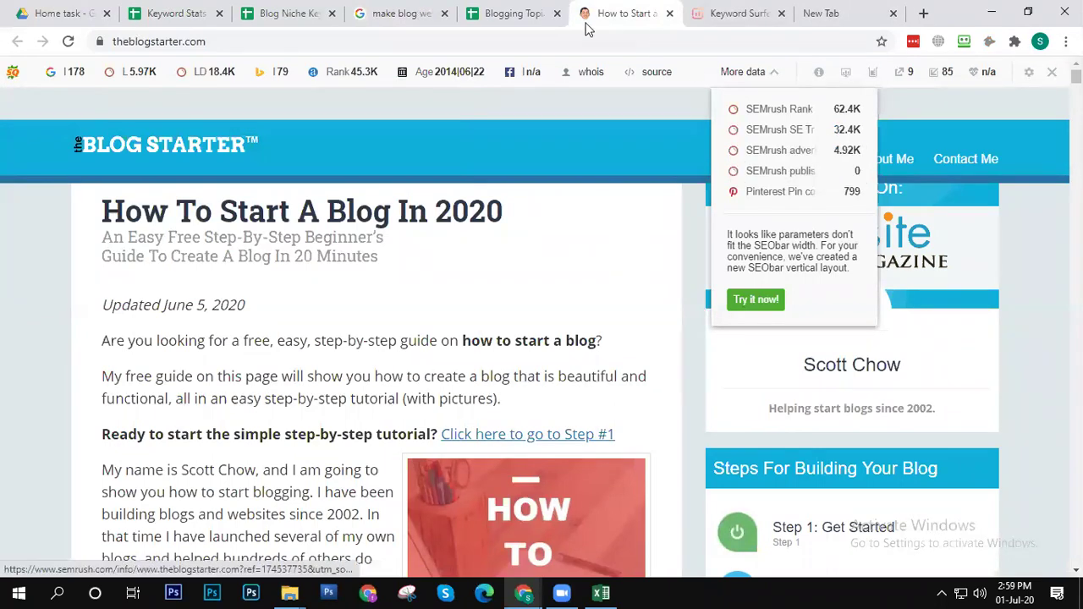
# Step: Check the keyword list in the Blogging Topics Research spreadsheet and return to the Blog Niche spreadsheet
pyautogui.click(504, 10)
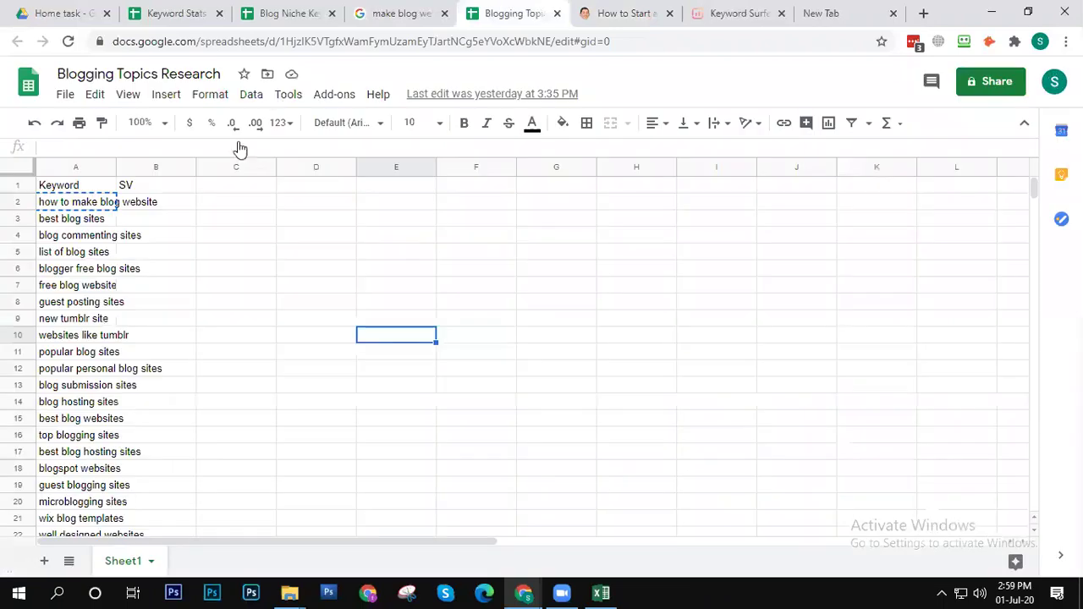
pyautogui.click(372, 10)
pyautogui.click(324, 14)
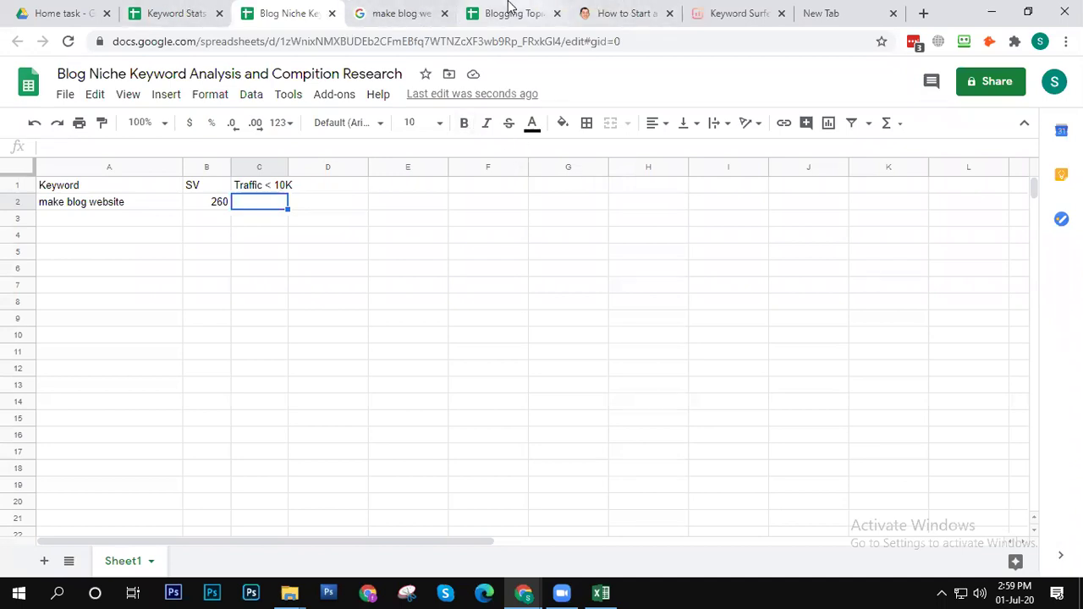
# Step: Compare the SEOquake traffic values of organic results 1 to 8 for "make blog website" against the 10K limit
pyautogui.click(385, 13)
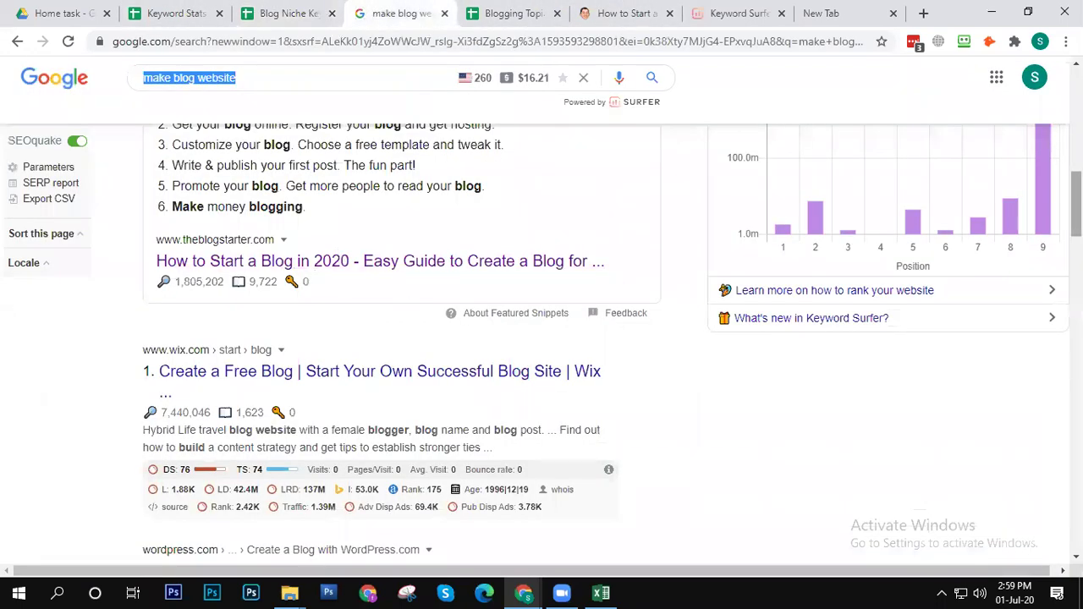
pyautogui.scroll(-2, 1076, 204)
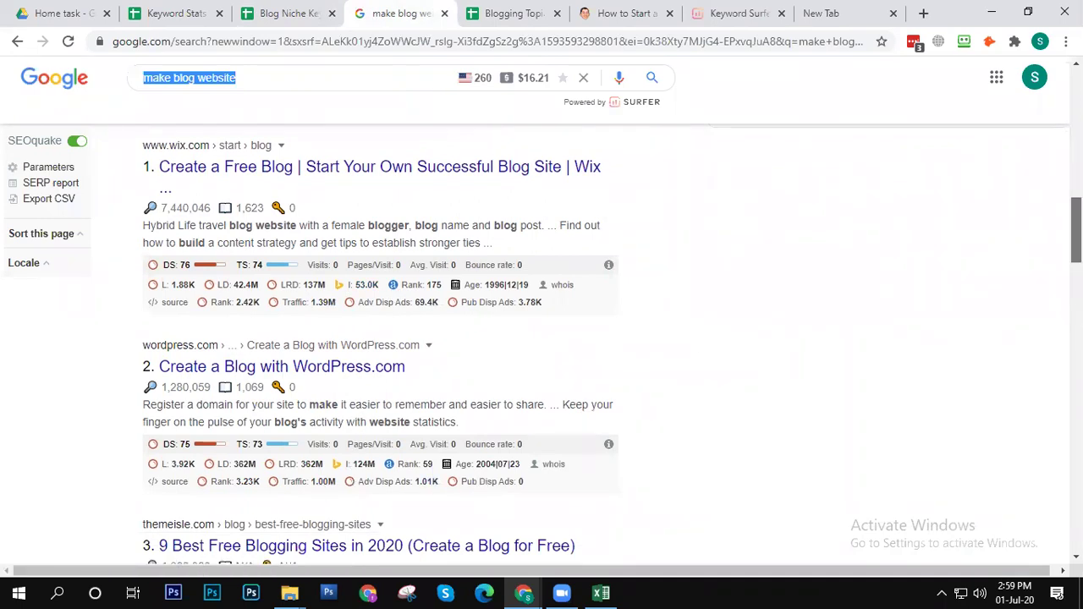
pyautogui.scroll(-3, 1074, 230)
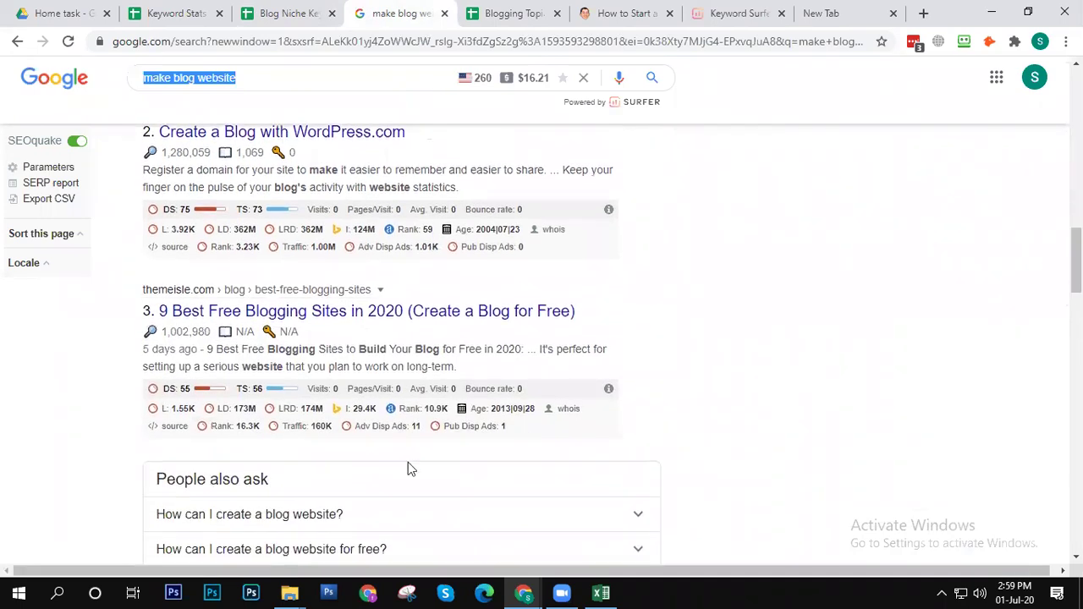
pyautogui.scroll(-5, 613, 340)
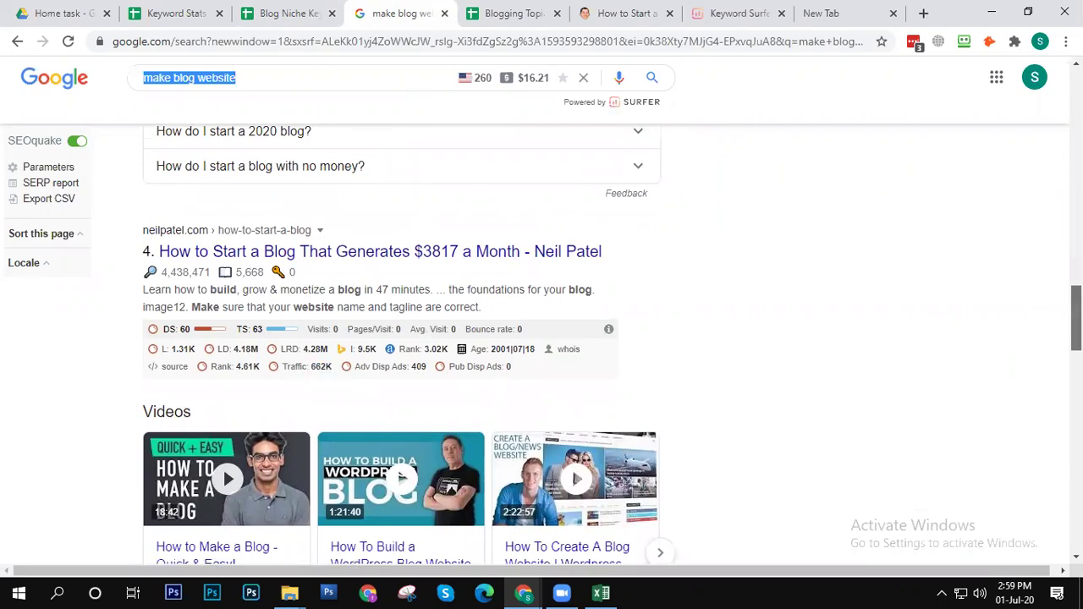
pyautogui.scroll(-4, 951, 385)
pyautogui.scroll(-2, 889, 421)
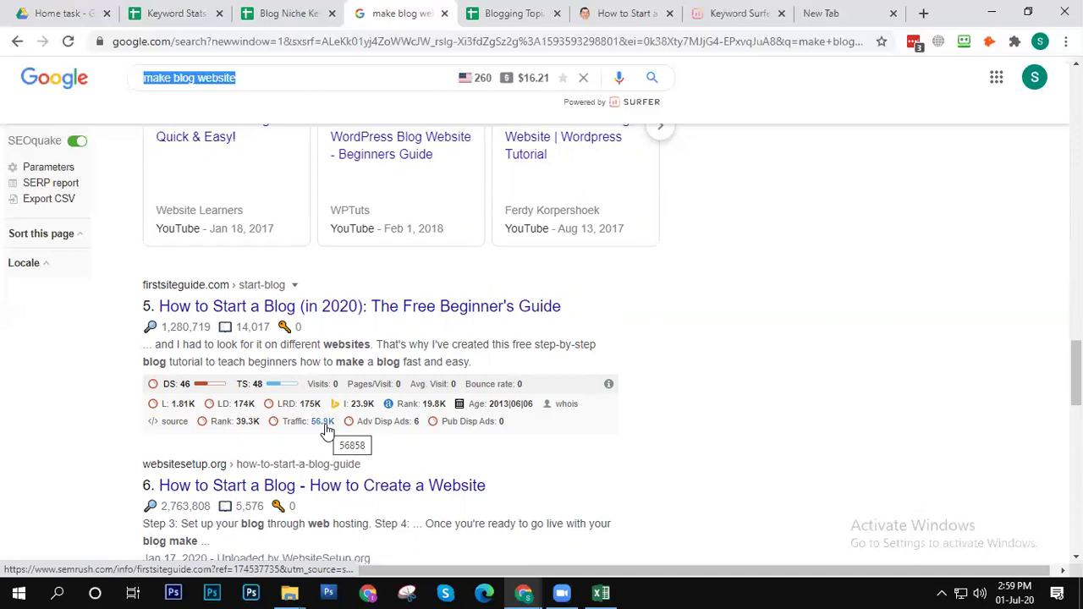
pyautogui.moveTo(1076, 372); pyautogui.dragTo(1075, 439)
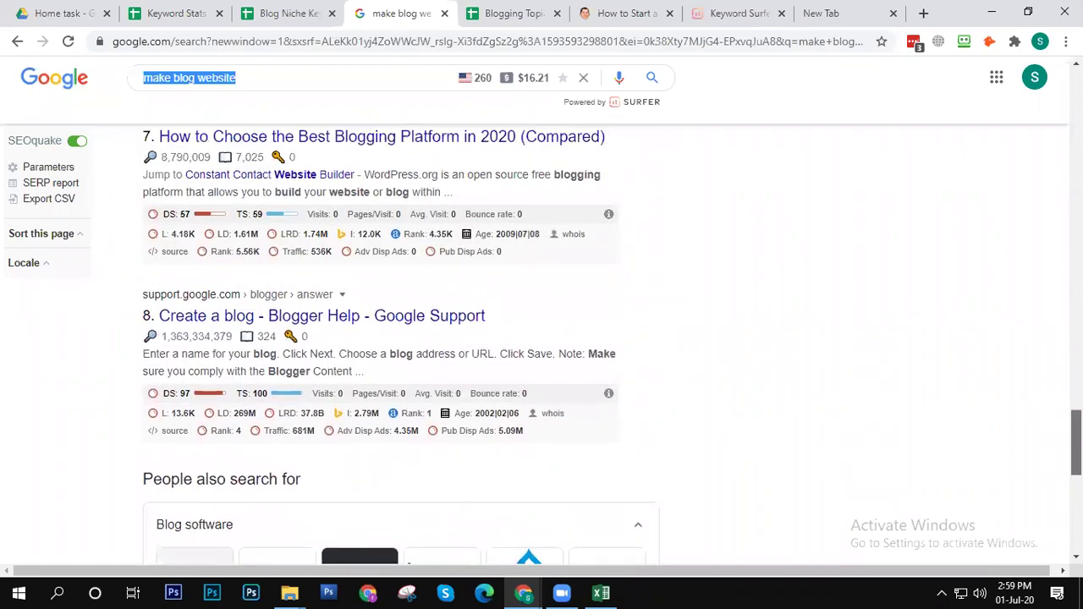
pyautogui.scroll(1, 665, 476)
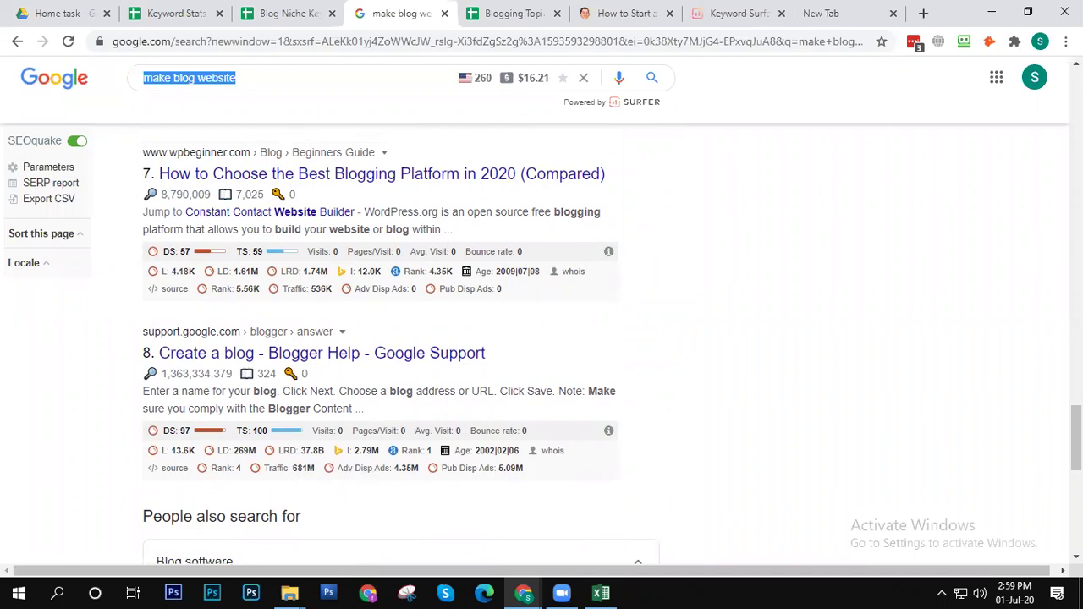
# Step: Look over the related searches at the end of the "make blog website" results and return to the page start
pyautogui.scroll(-5, 398, 338)
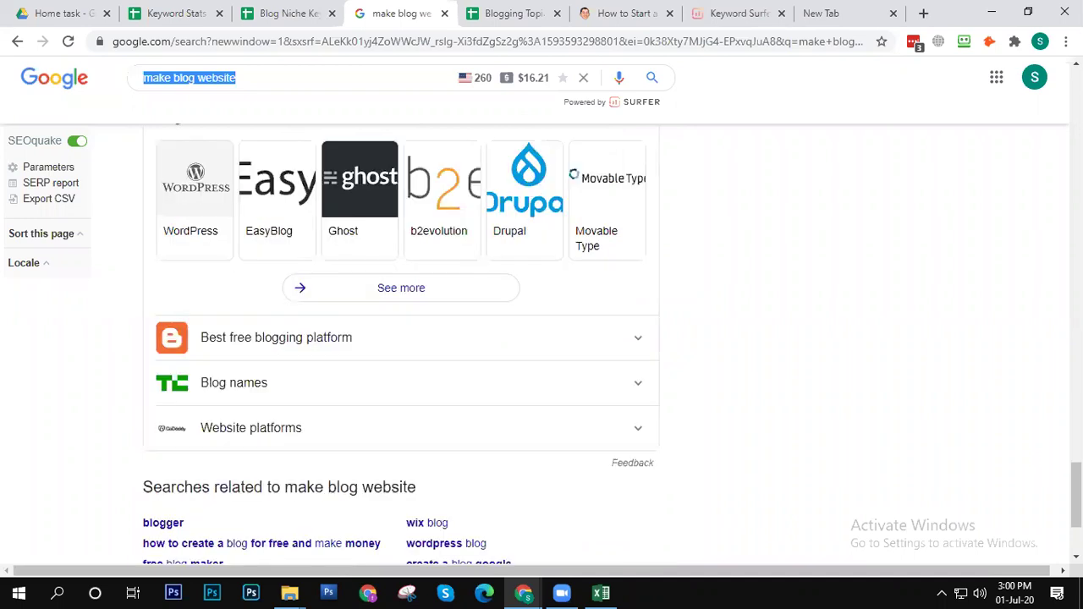
pyautogui.scroll(-2, 542, 339)
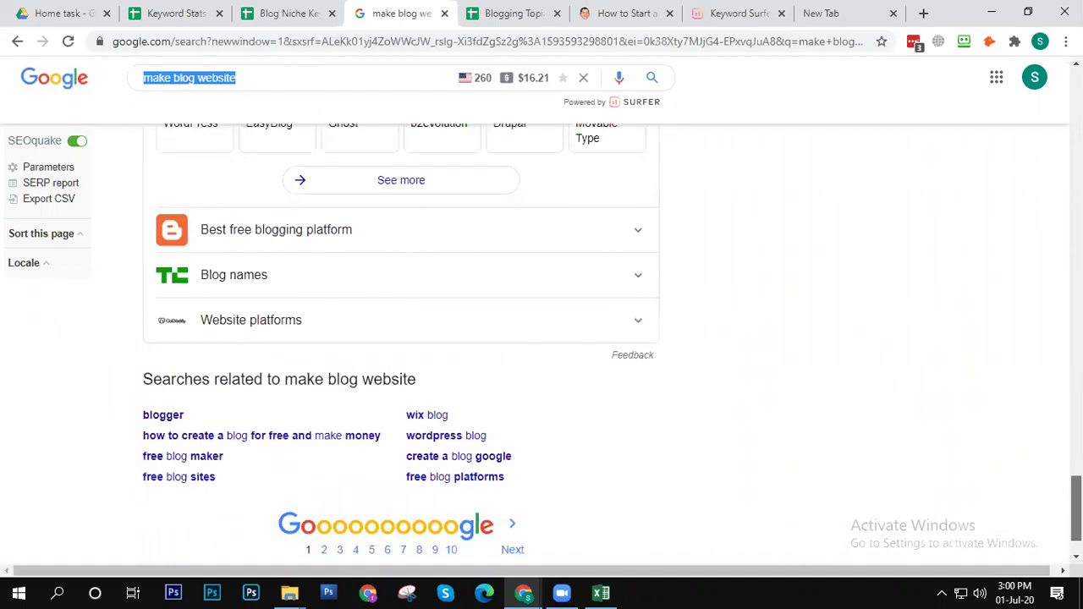
pyautogui.scroll(5, 398, 338)
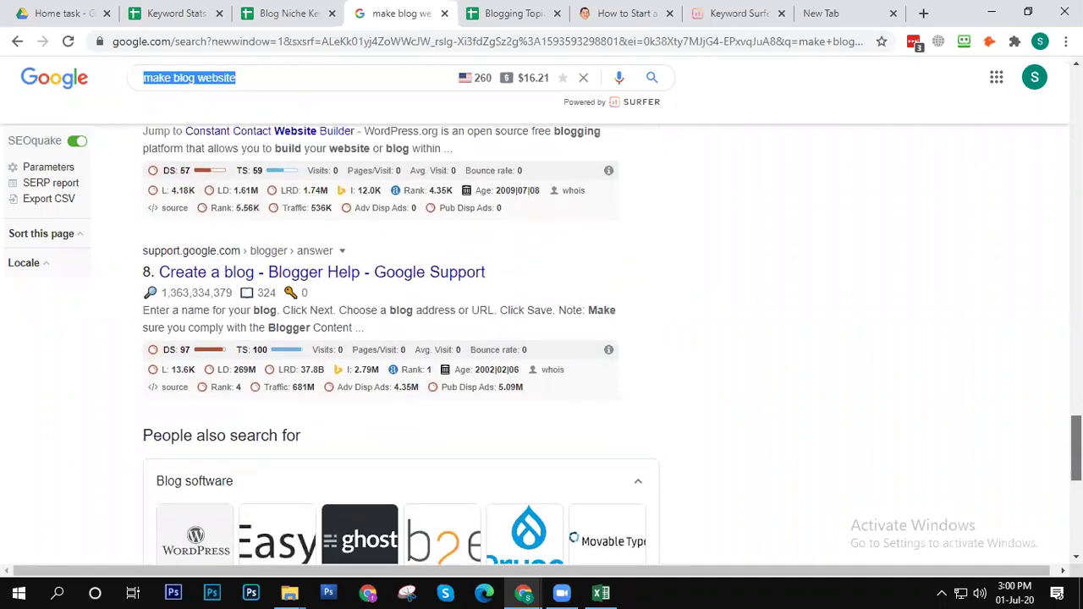
pyautogui.scroll(6, 398, 338)
pyautogui.scroll(12, 398, 339)
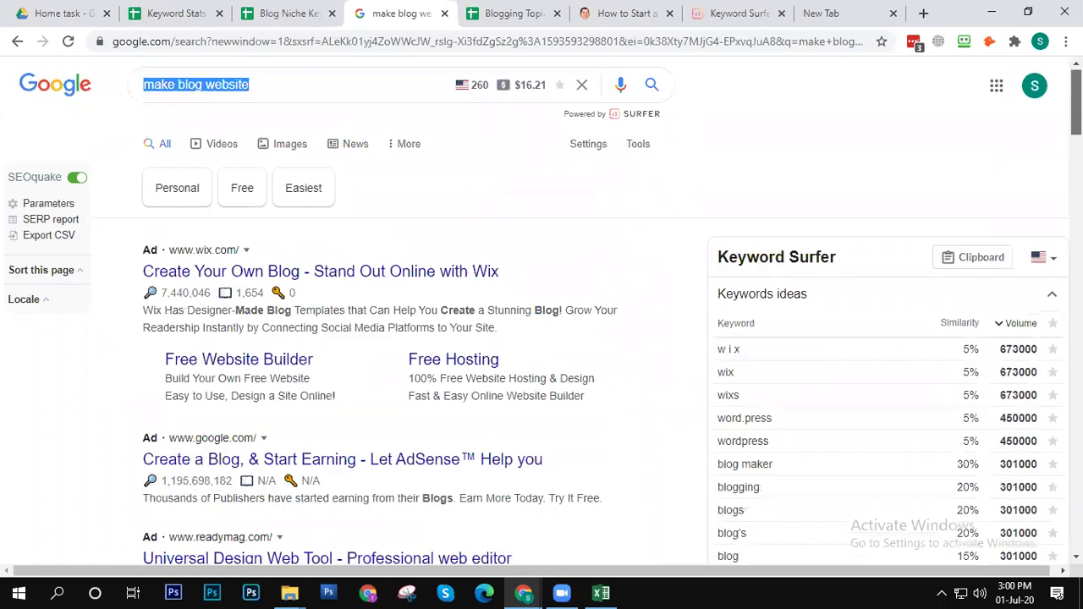
pyautogui.scroll(1, 398, 338)
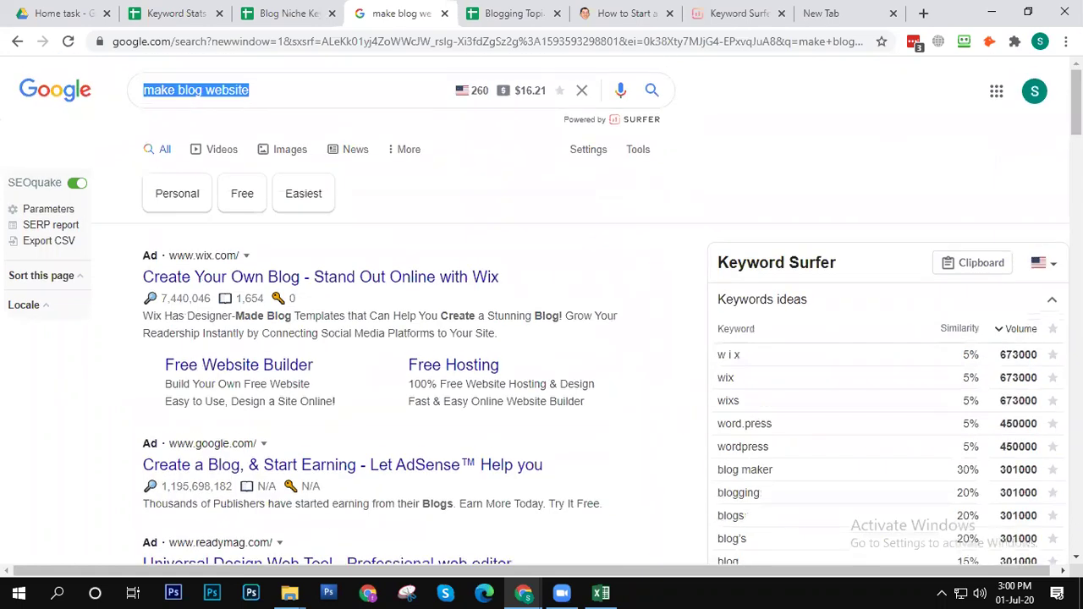
# Step: Reorder the browser tabs so Blogging Topics Research and Blog Niche Keyword Analysis sit side by side ahead of the "make blog website" results
pyautogui.click(508, 13)
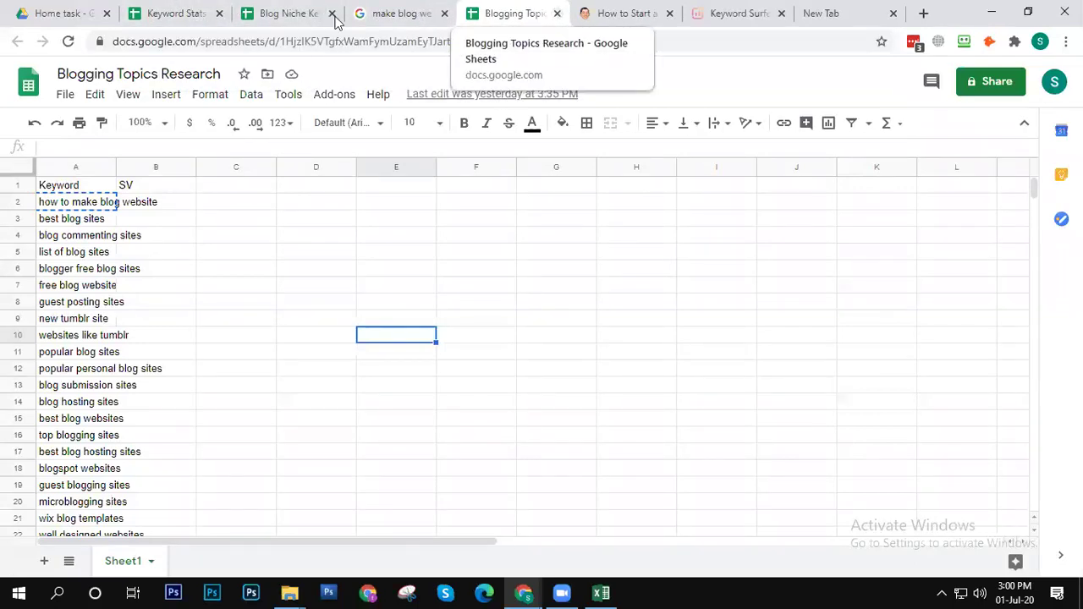
pyautogui.click(279, 14)
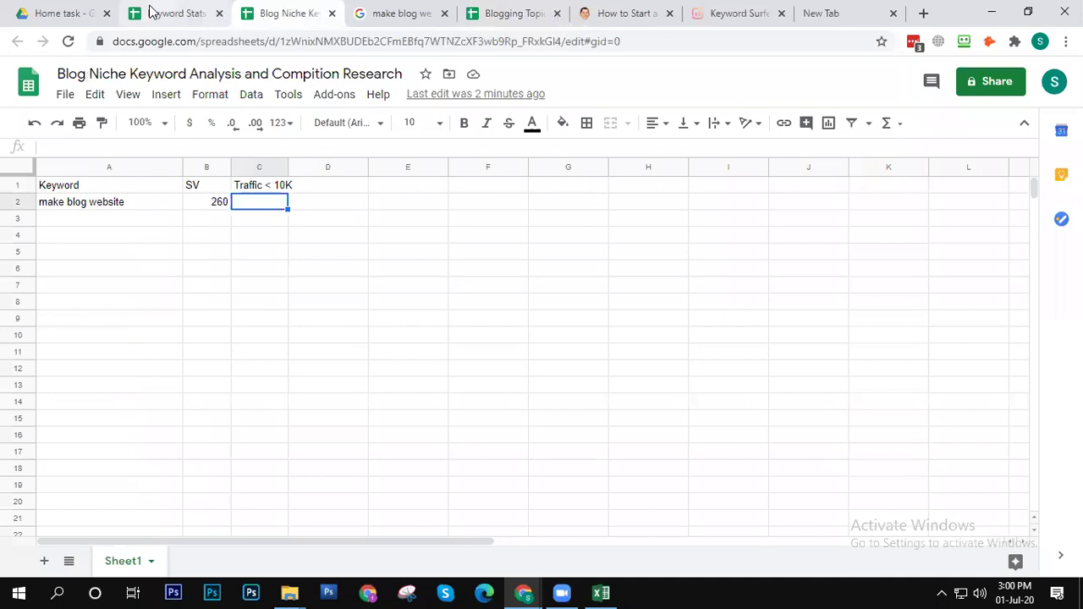
pyautogui.click(150, 12)
pyautogui.click(512, 14)
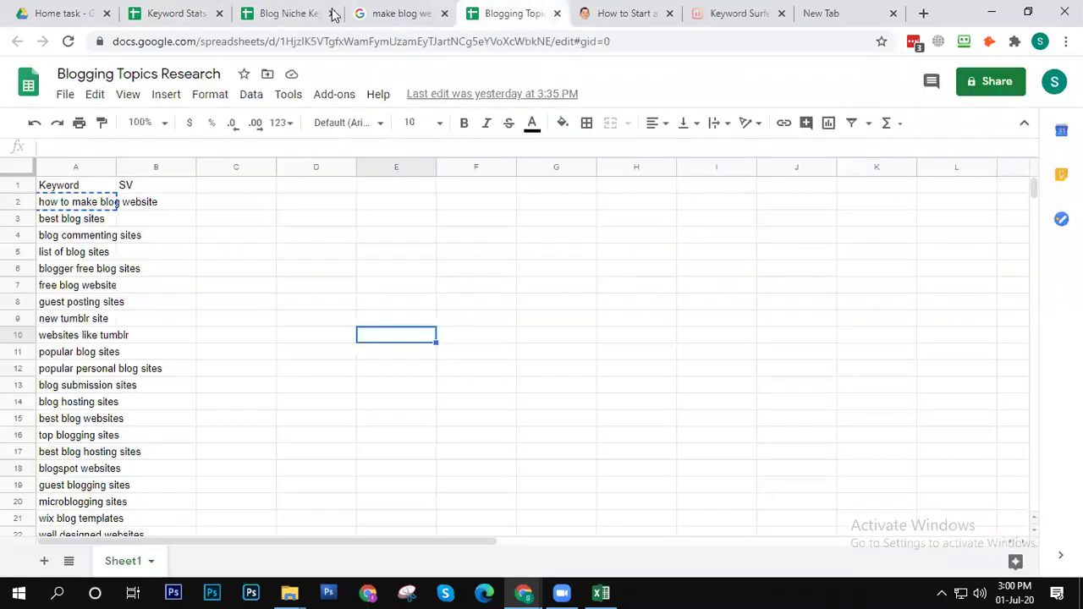
pyautogui.moveTo(333, 13); pyautogui.dragTo(304, 12)
pyautogui.moveTo(402, 7); pyautogui.dragTo(515, 6)
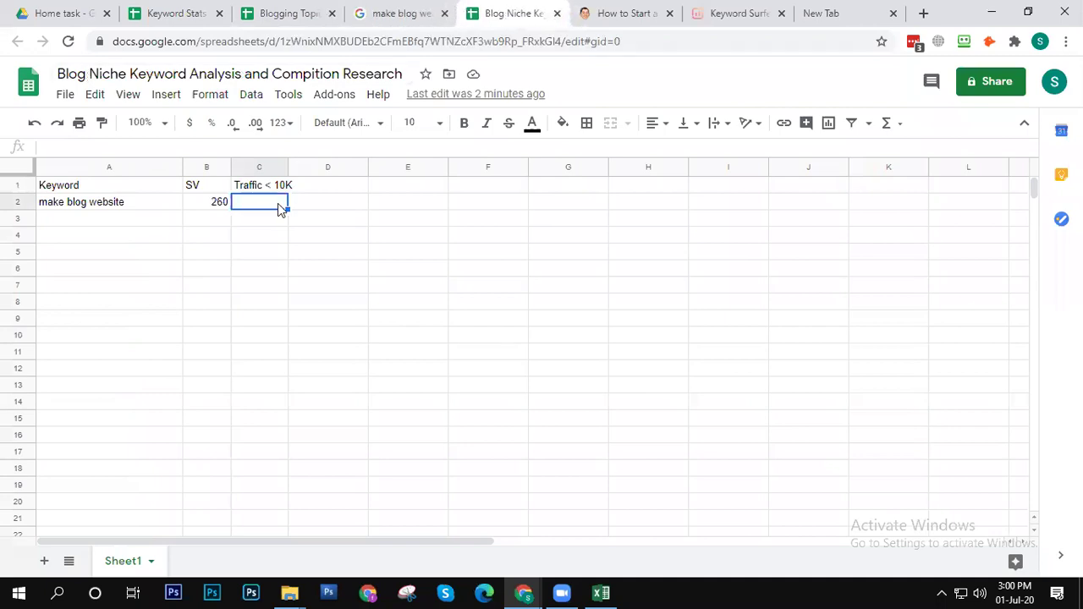
pyautogui.moveTo(465, 21); pyautogui.dragTo(427, 20)
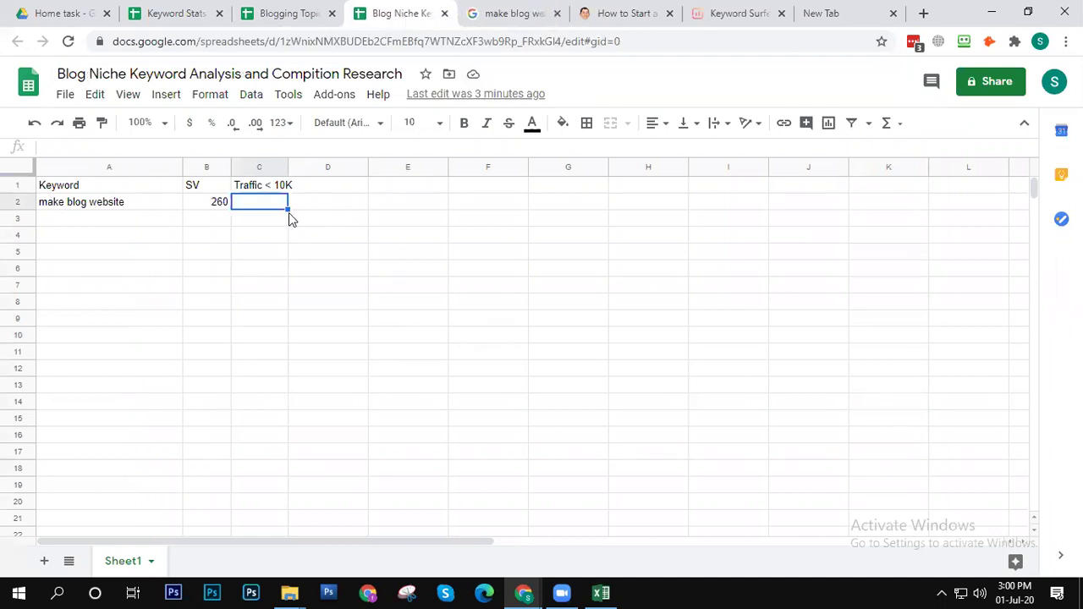
# Step: Record 0 under Traffic < 10K for "make blog website" and select the empty header cell D1
pyautogui.write('0')
pyautogui.click(370, 254)
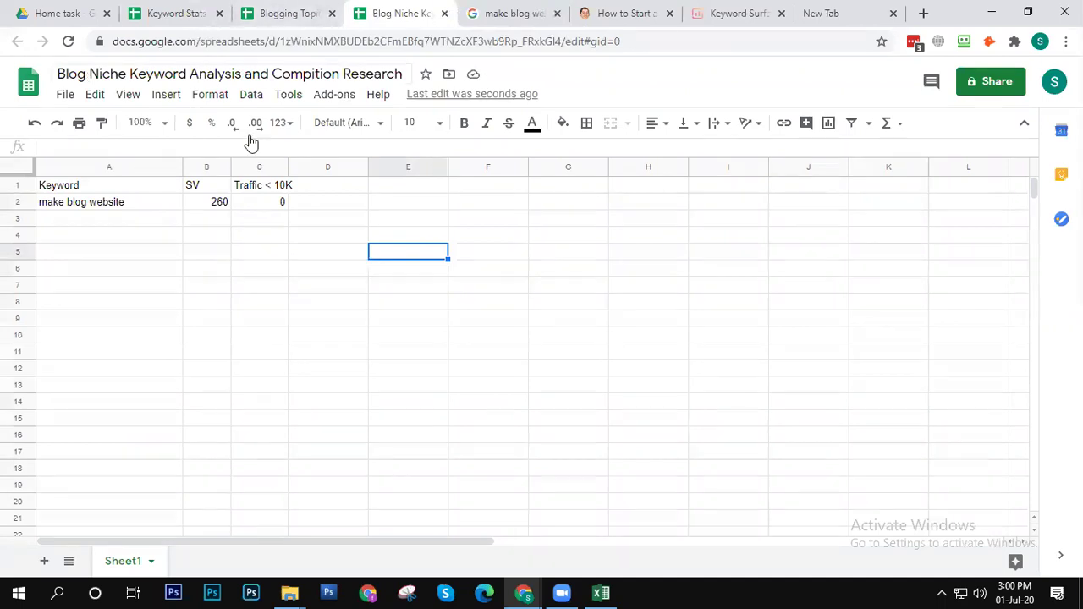
pyautogui.click(275, 207)
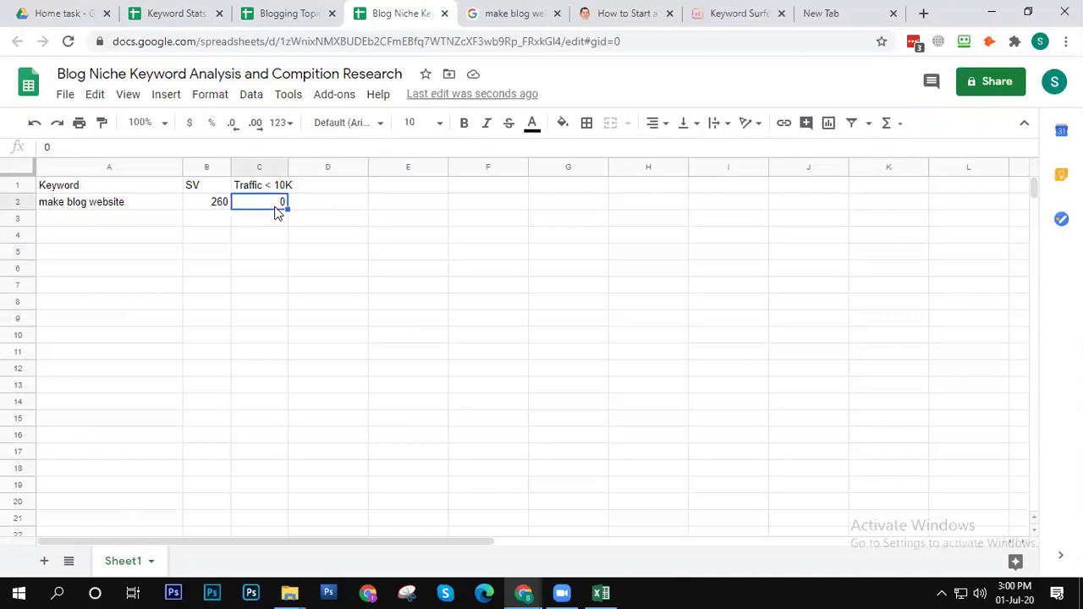
pyautogui.click(329, 201)
pyautogui.click(335, 187)
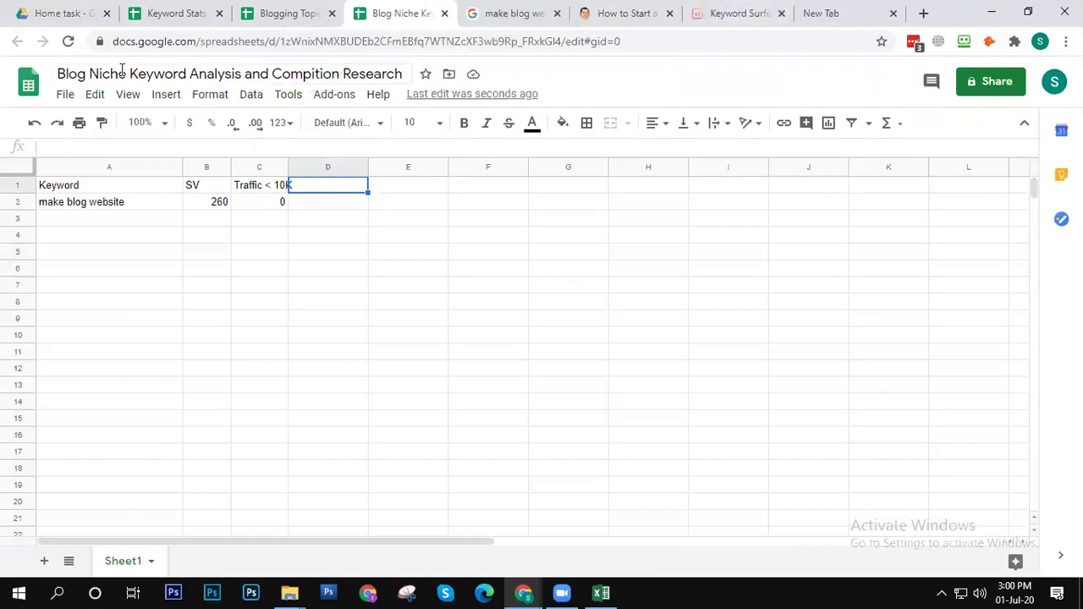
# Step: Review the SEOquake data on theblogstarter.com and for the featured and first organic results of "make blog website"
pyautogui.click(609, 12)
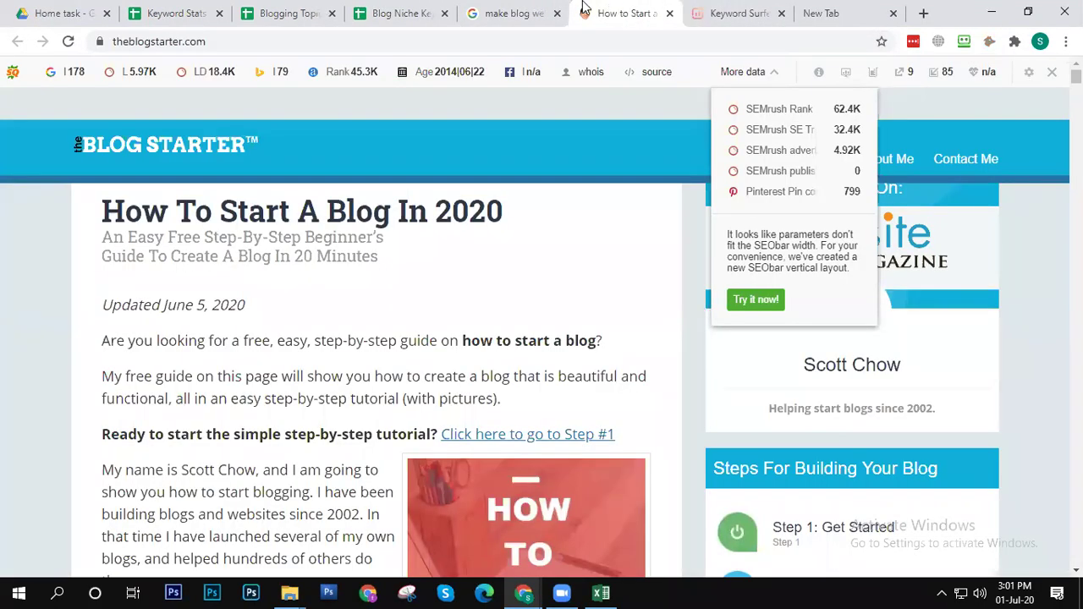
pyautogui.click(517, 12)
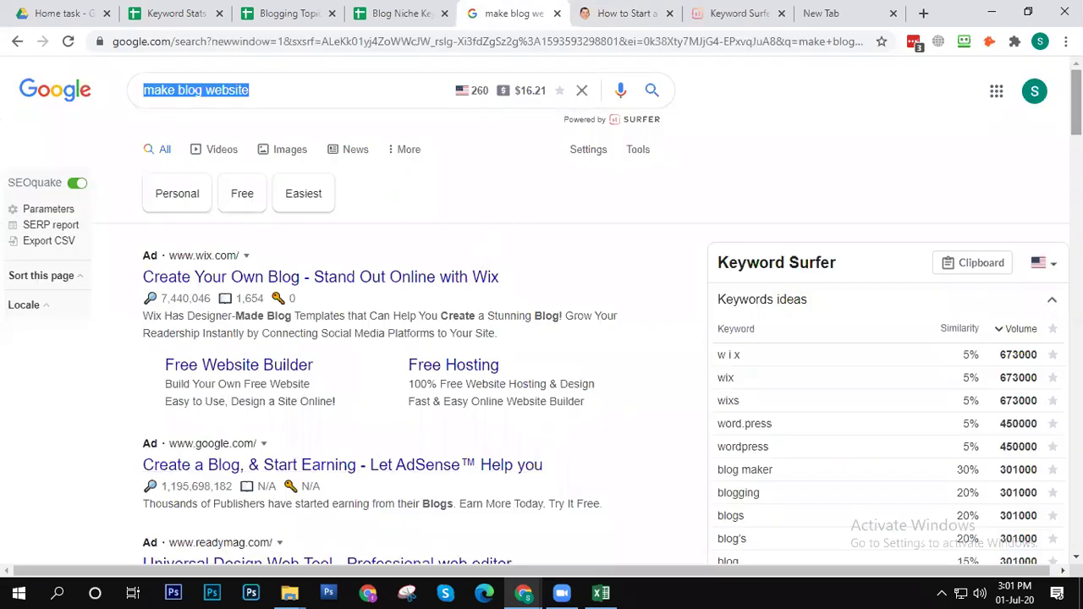
pyautogui.scroll(-5, 609, 338)
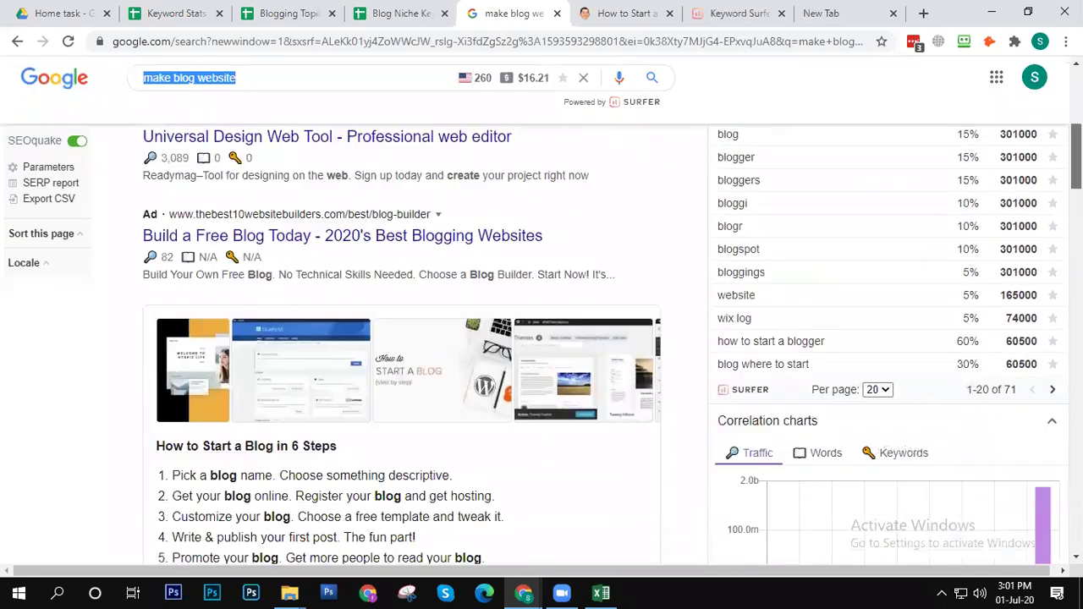
pyautogui.scroll(-3, 610, 339)
pyautogui.scroll(-3, 287, 300)
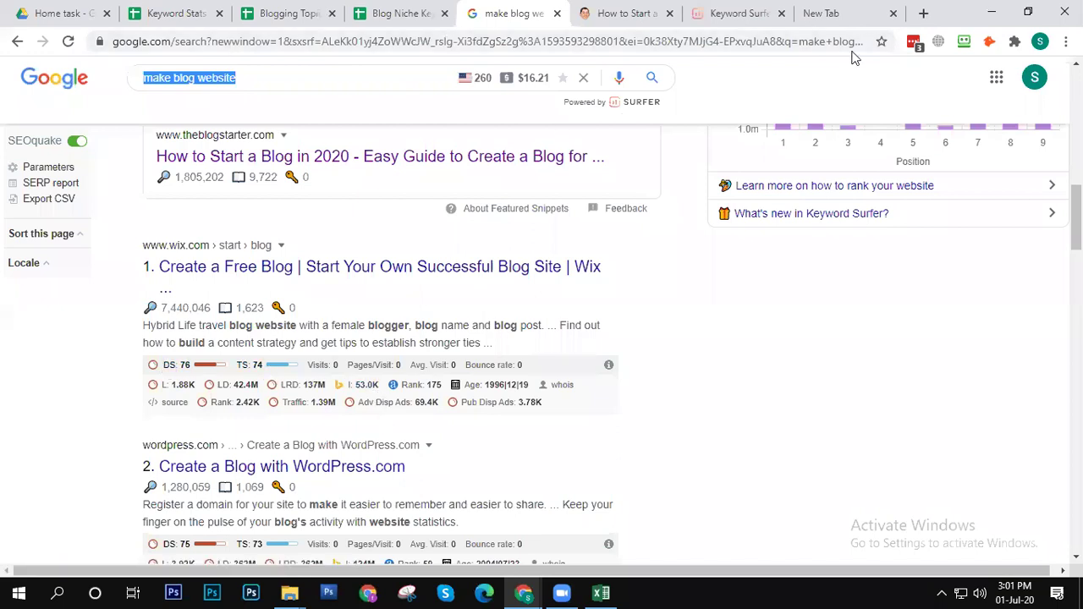
pyautogui.scroll(3, 854, 58)
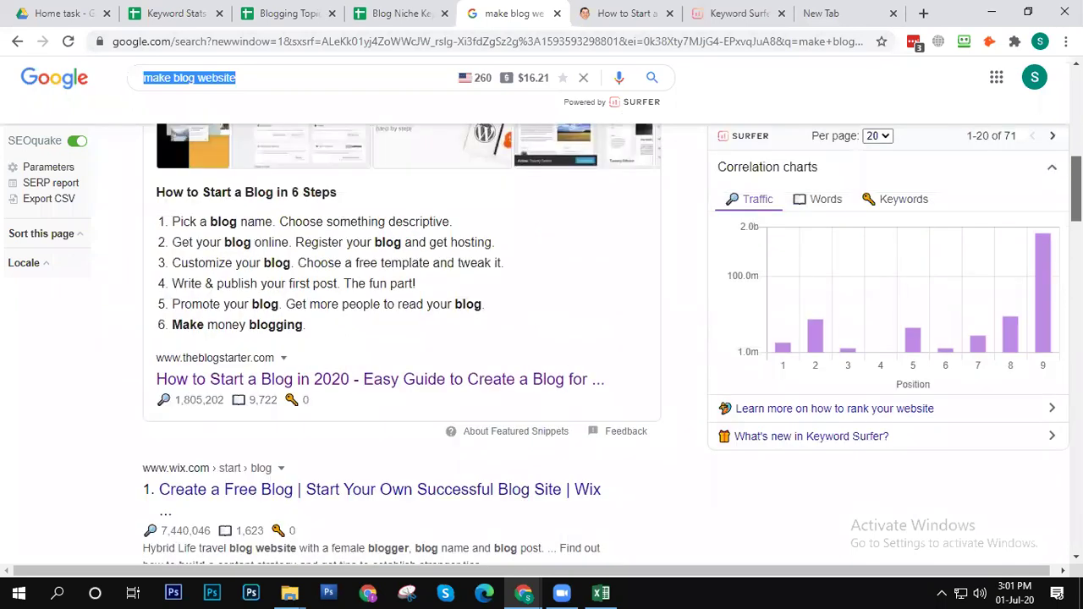
pyautogui.scroll(-2, 1039, 230)
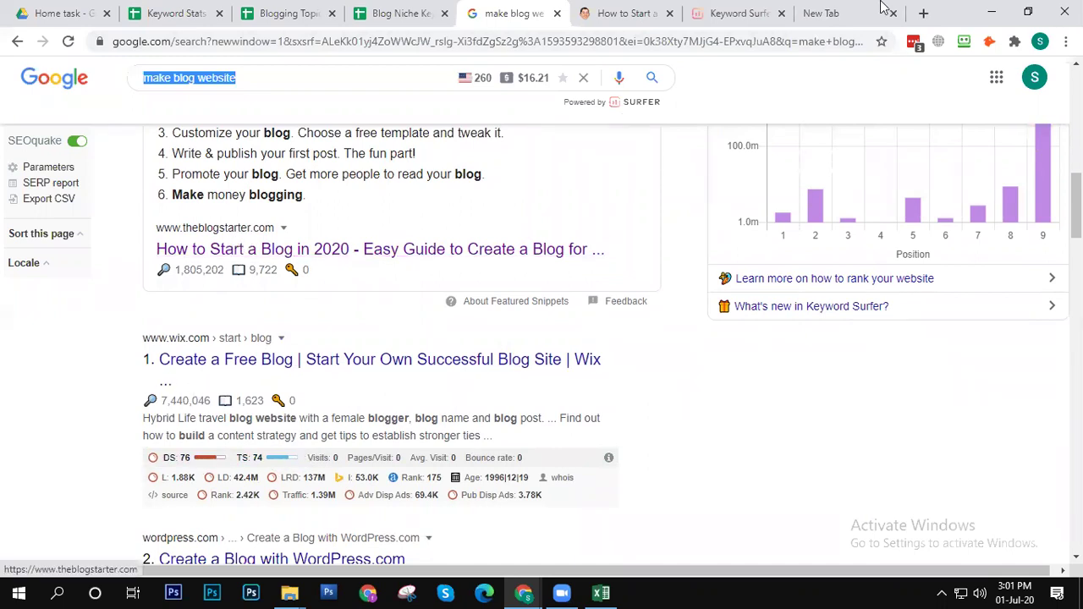
# Step: Open the Google index listing for theblogstarter.com from its SEOquake bar and examine the first result's metrics
pyautogui.click(624, 13)
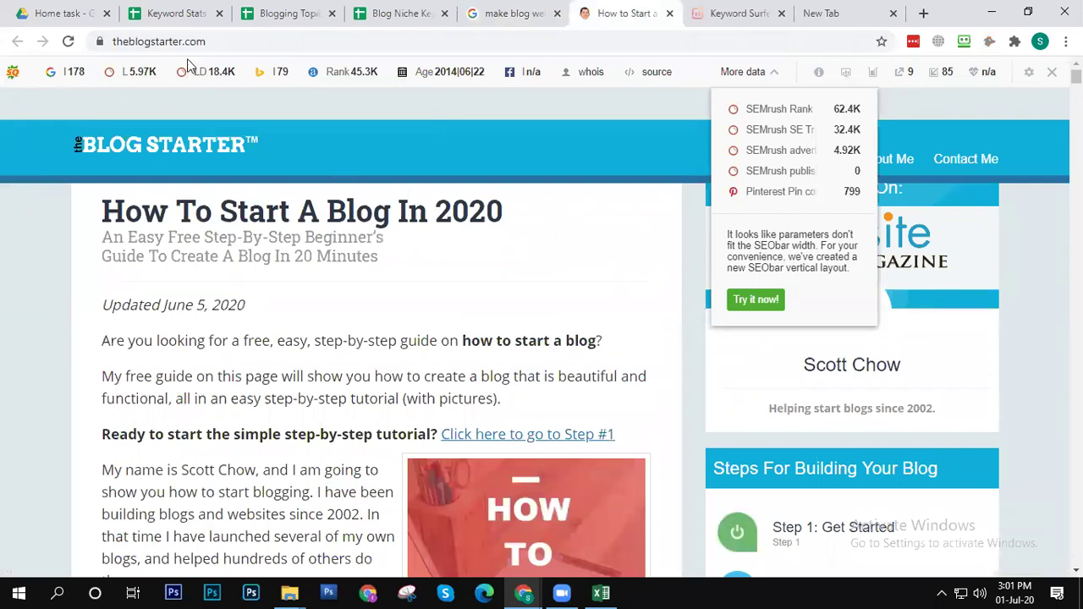
pyautogui.click(80, 73)
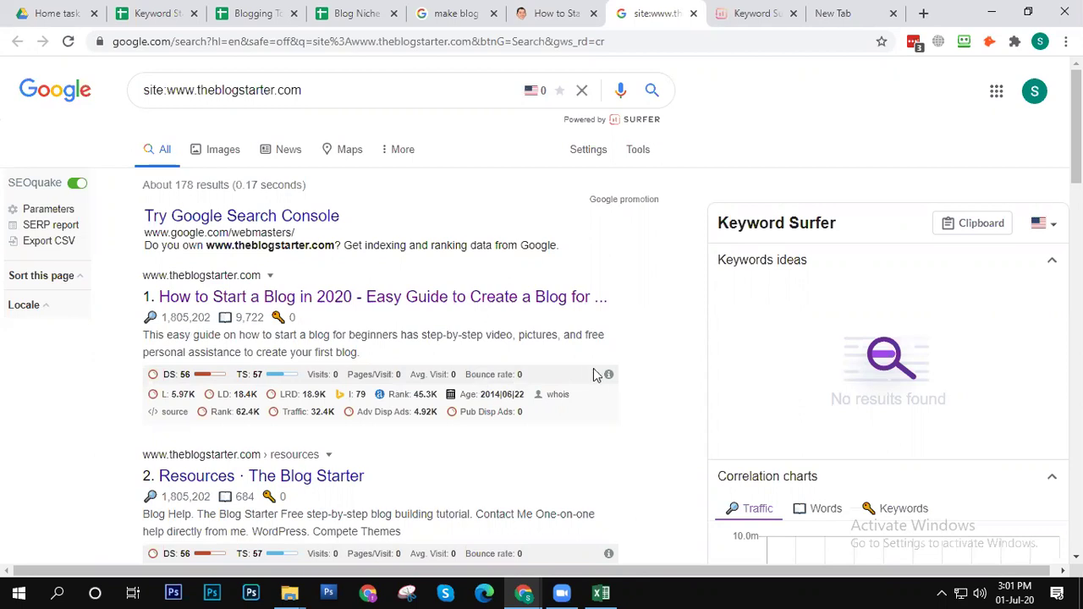
pyautogui.moveTo(609, 376)
pyautogui.click(735, 17)
pyautogui.click(668, 17)
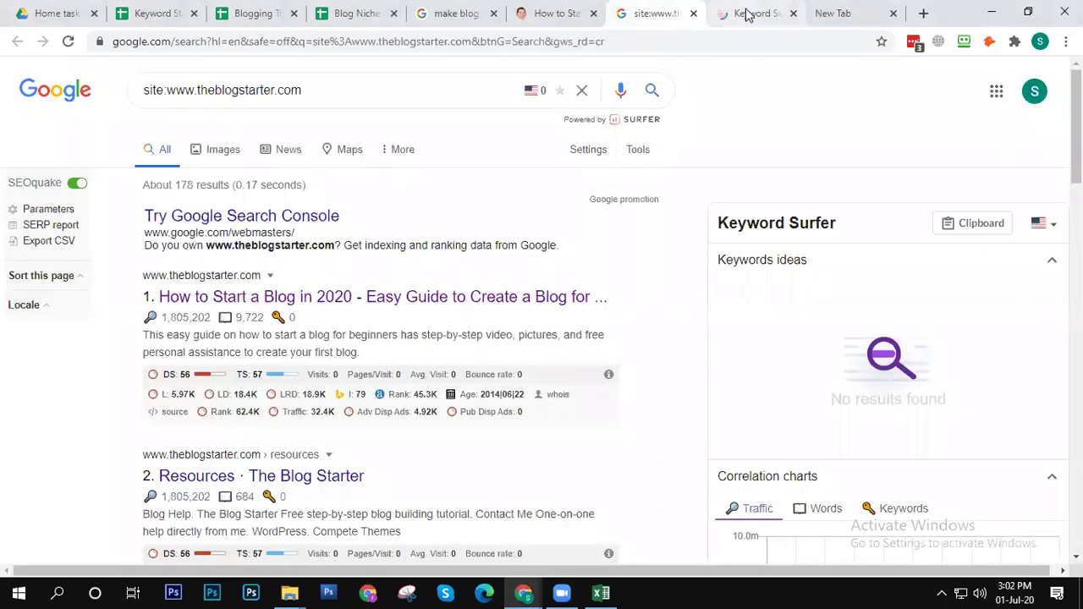
pyautogui.click(744, 13)
pyautogui.click(639, 11)
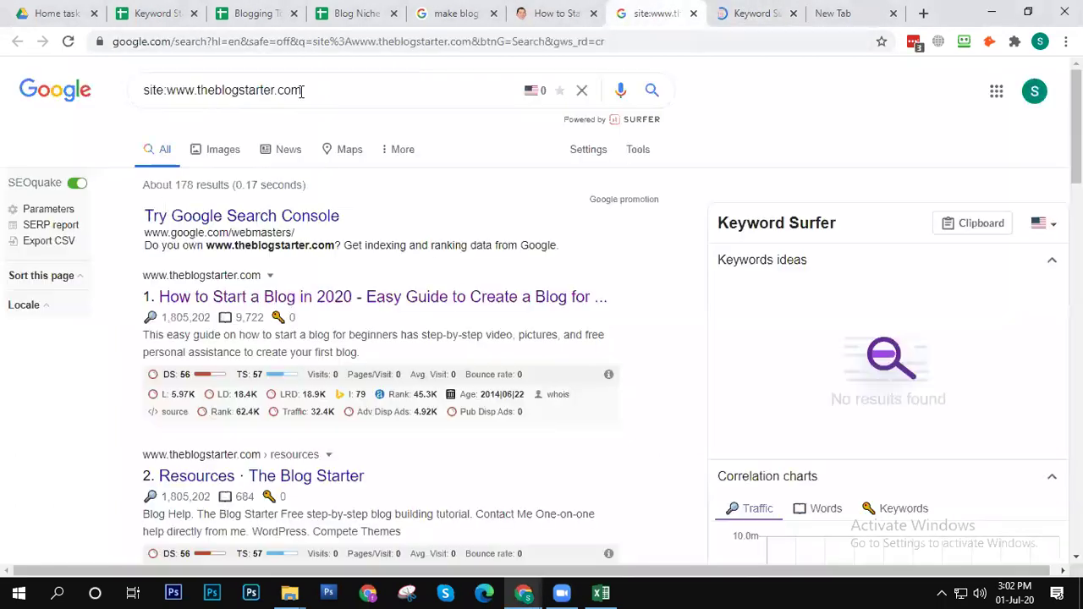
# Step: Open the SEMrush domain overview of theblogstarter.com from its SEOquake traffic value and look over the report
pyautogui.click(325, 412)
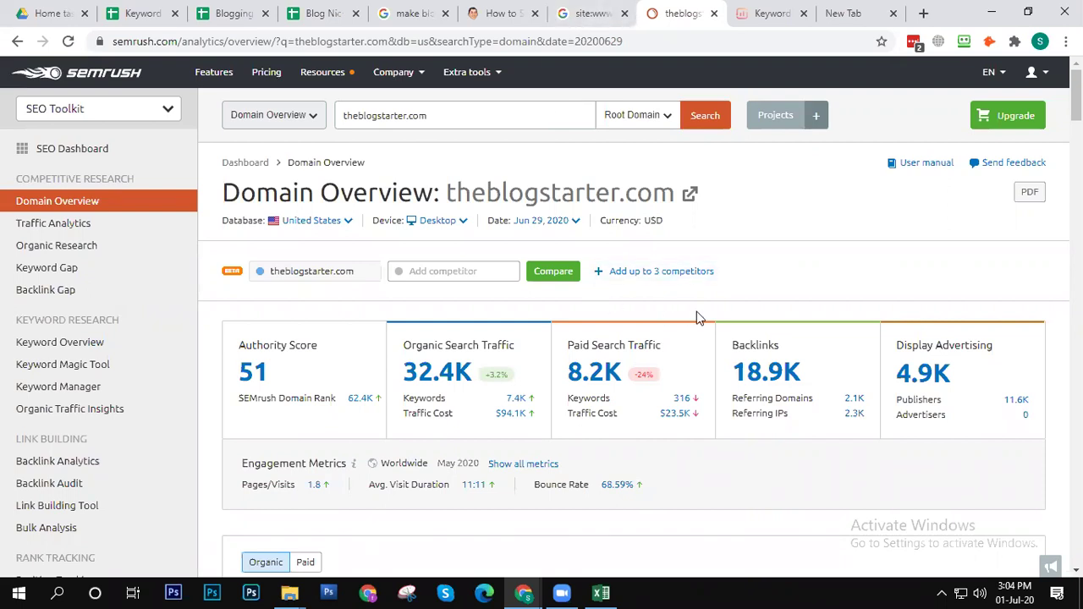
pyautogui.scroll(-10, 717, 340)
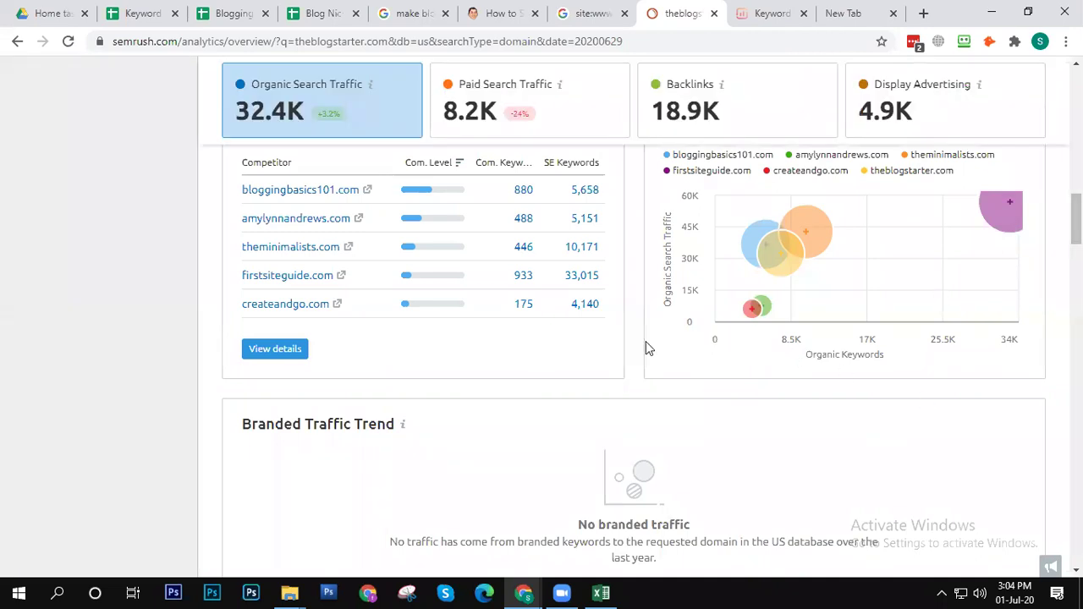
pyautogui.scroll(10, 844, 75)
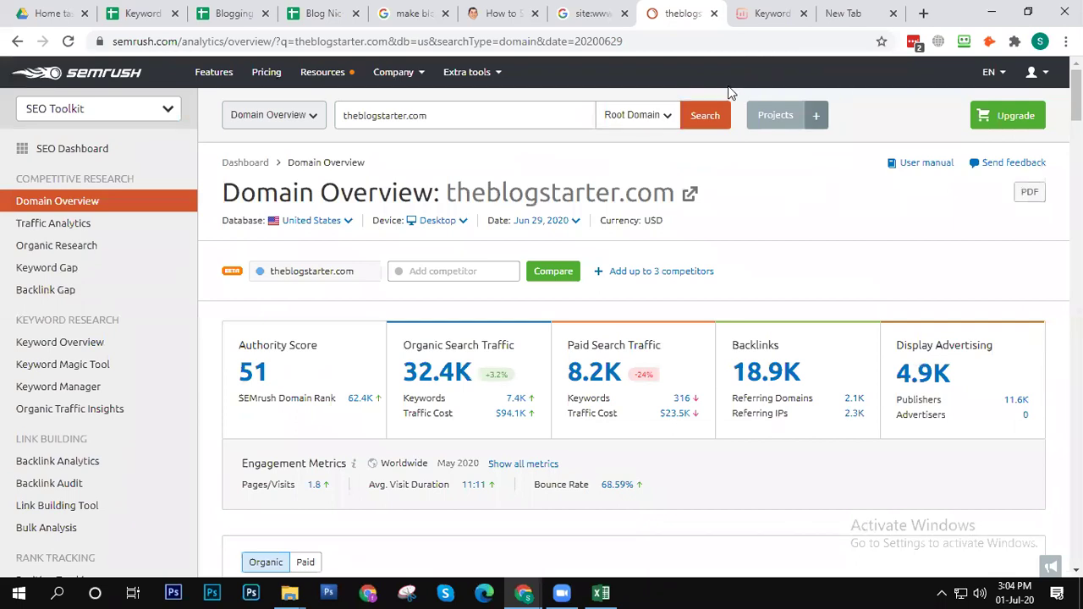
pyautogui.click(575, 10)
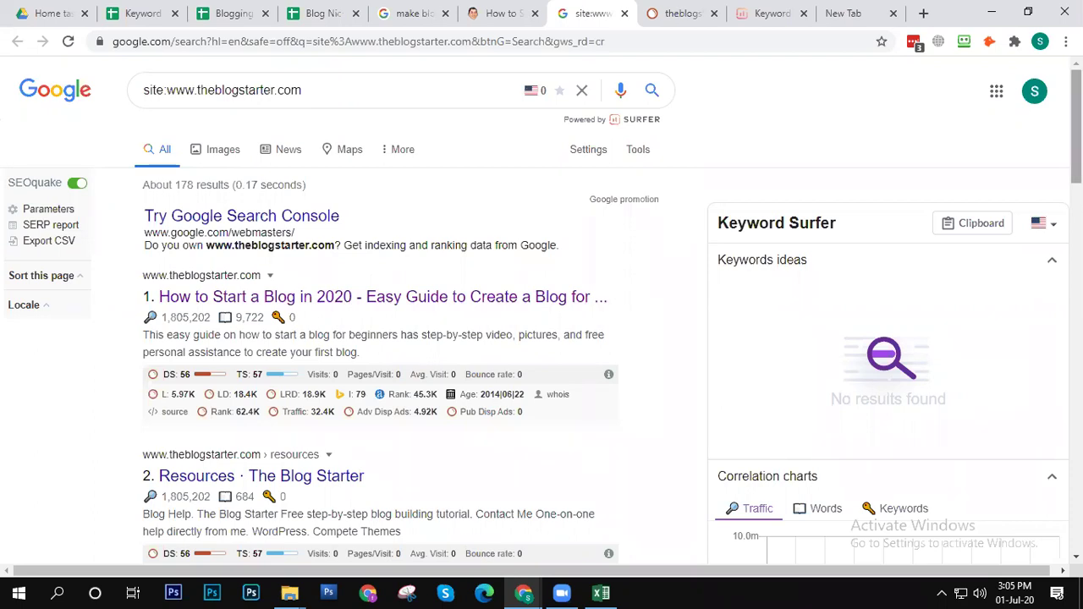
pyautogui.scroll(-3, 541, 313)
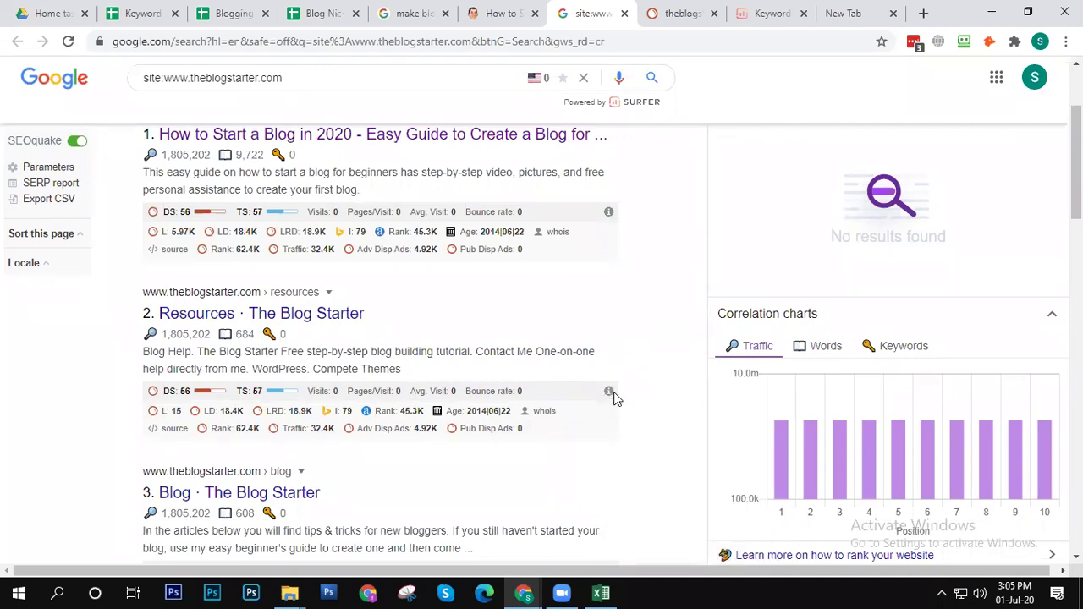
pyautogui.moveTo(606, 394)
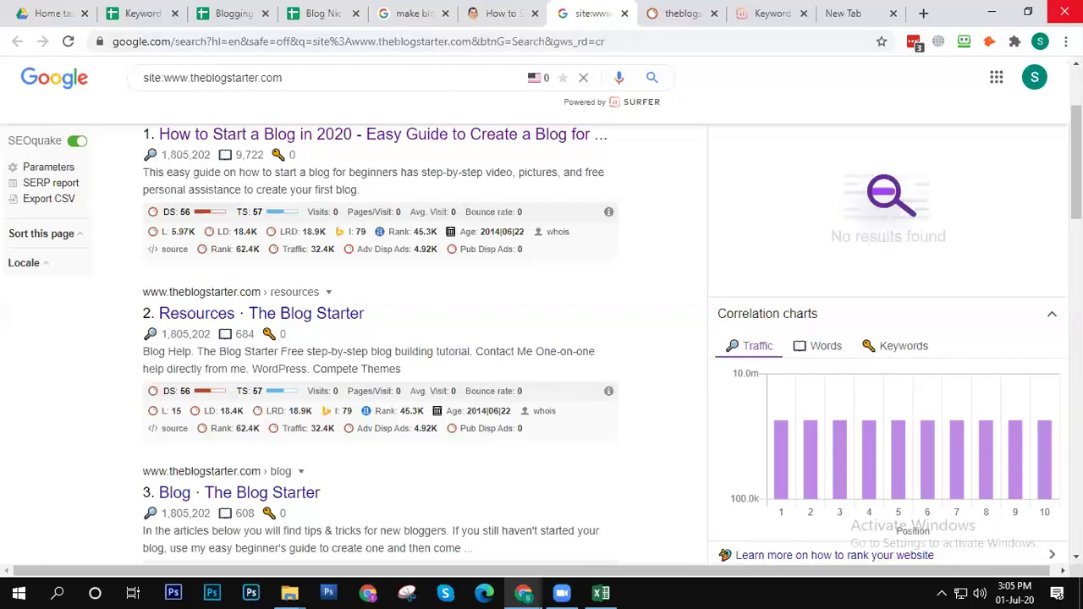
pyautogui.scroll(-1, 609, 293)
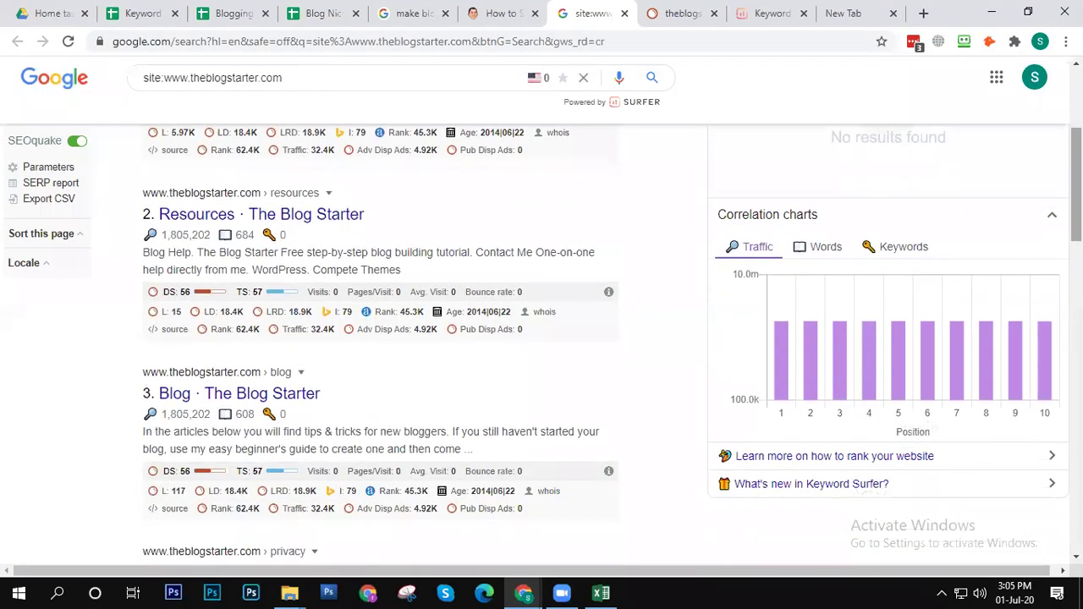
pyautogui.moveTo(610, 293)
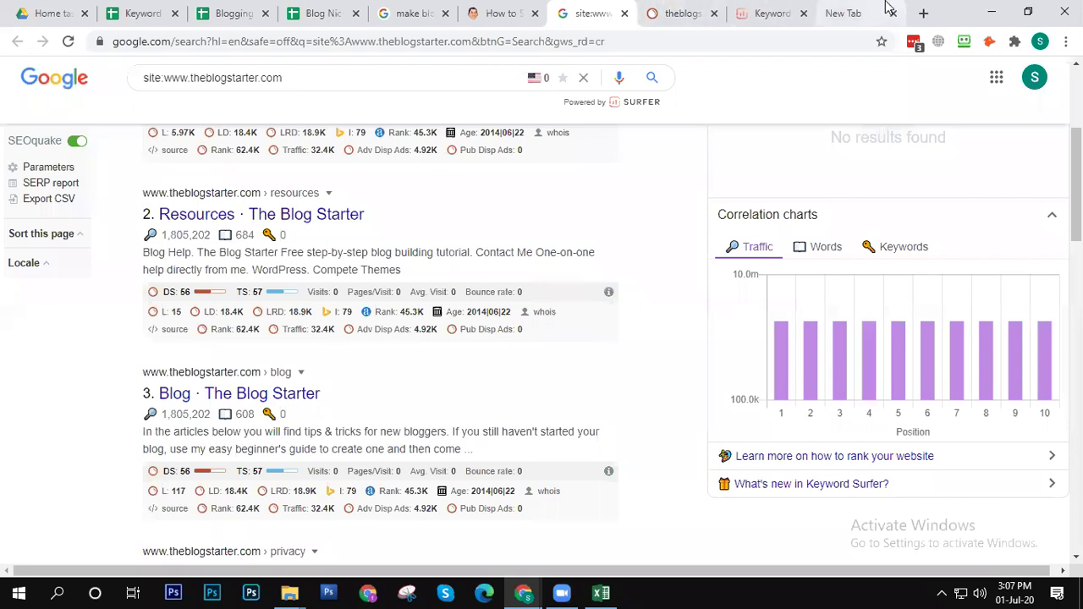
# Step: Add the column headers DS in D1 and TS in E1 of the Blog Niche spreadsheet
pyautogui.click(329, 15)
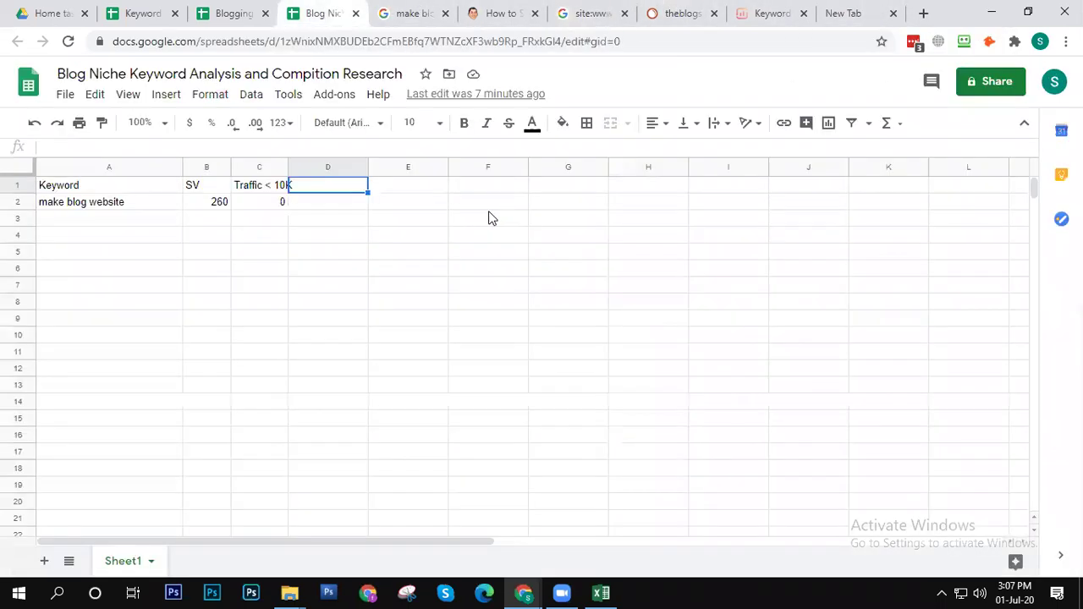
pyautogui.write('DS')
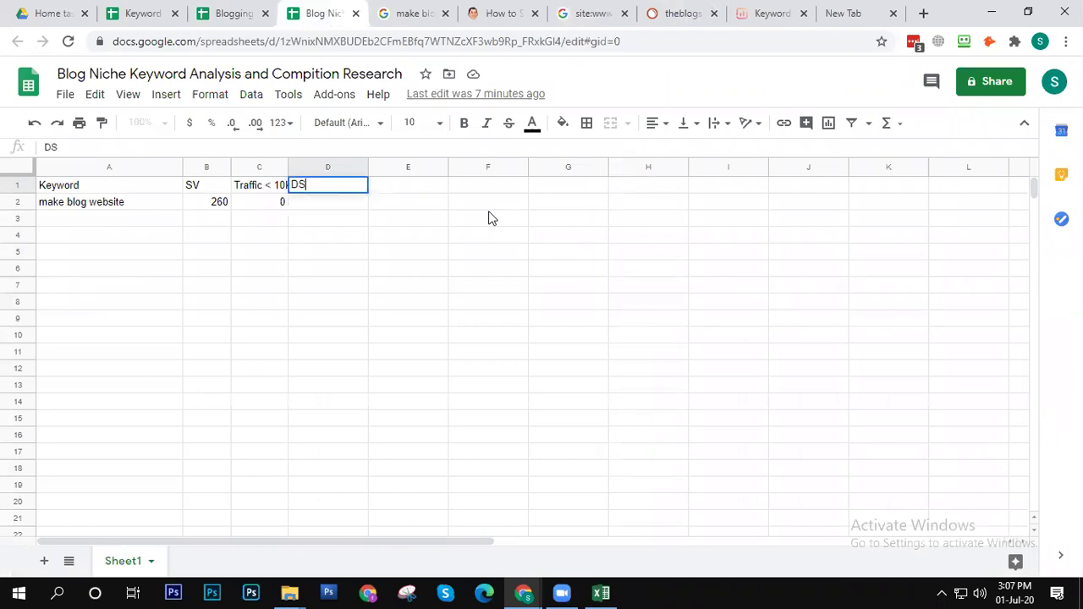
pyautogui.press('Tab')
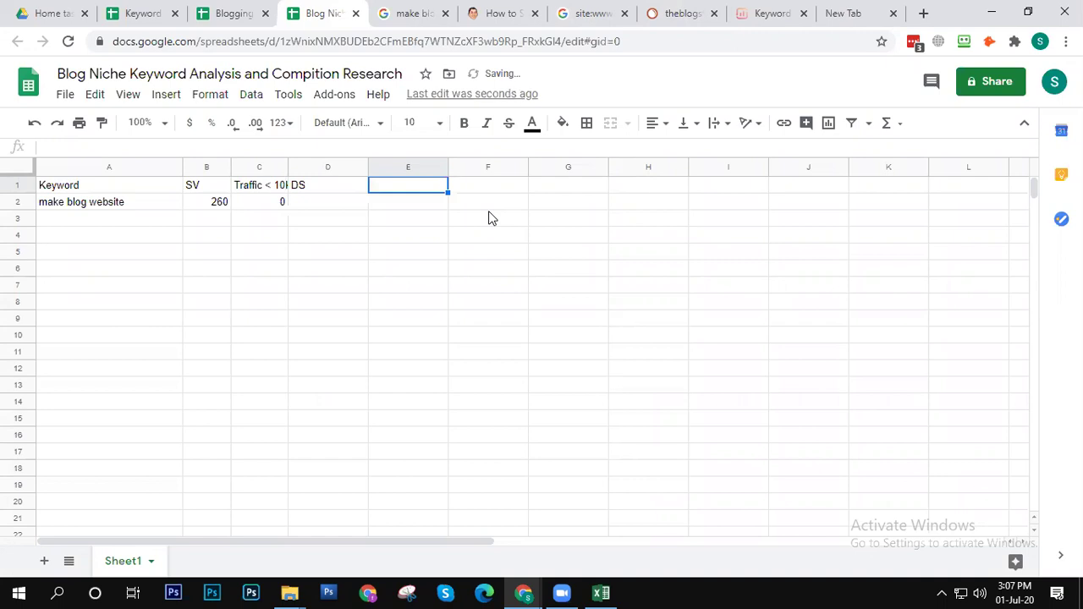
pyautogui.write('TS')
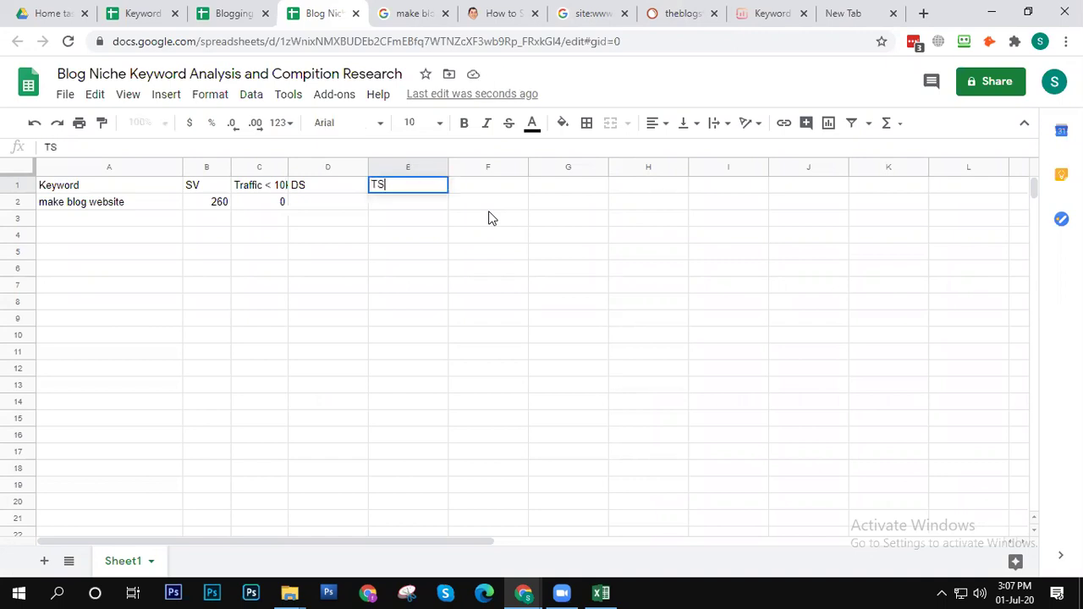
# Step: Recheck the "make blog website" results and the theblogstarter.com SEMrush overview, and return to the DS header in the Blog Niche spreadsheet
pyautogui.click(423, 10)
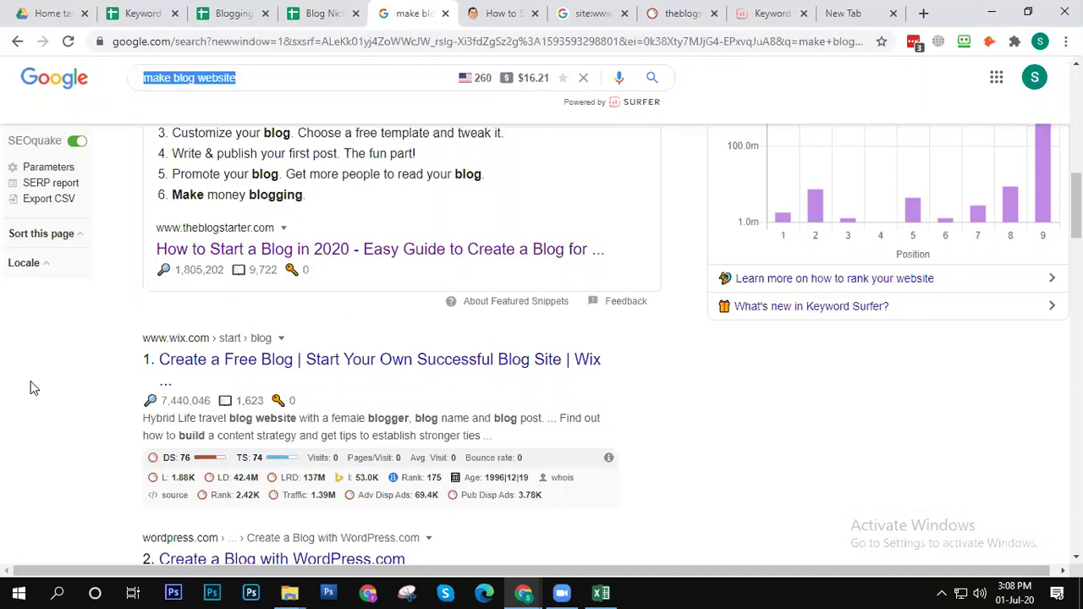
pyautogui.click(35, 402)
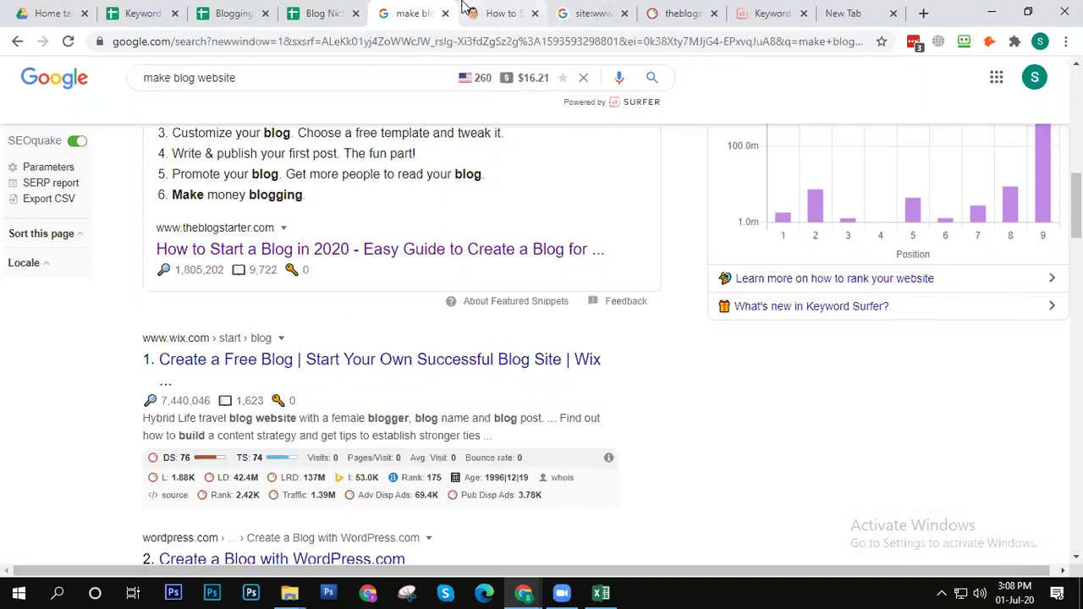
pyautogui.click(689, 9)
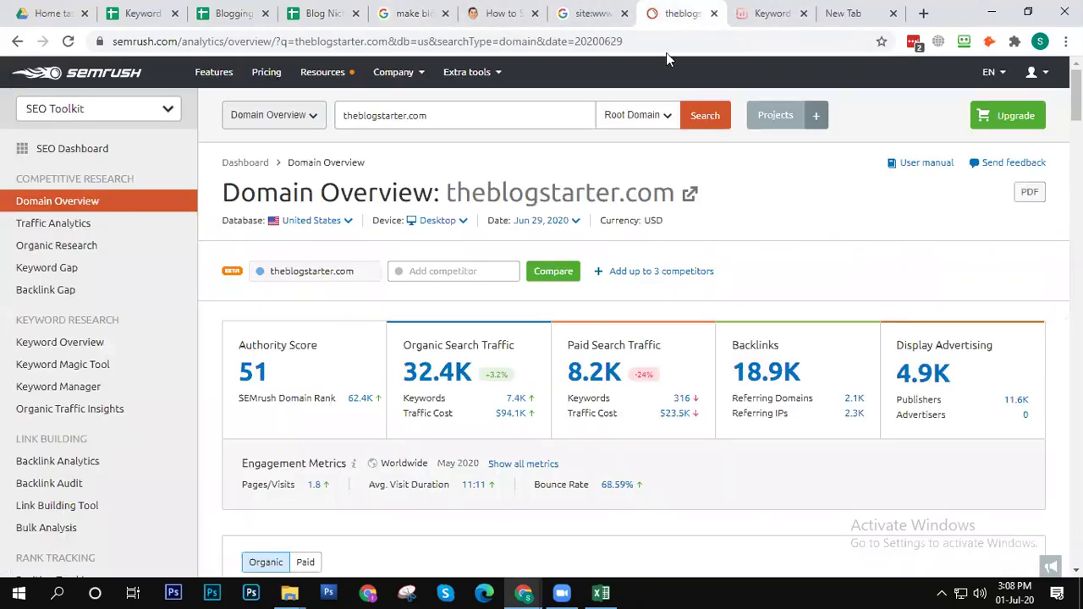
pyautogui.click(325, 8)
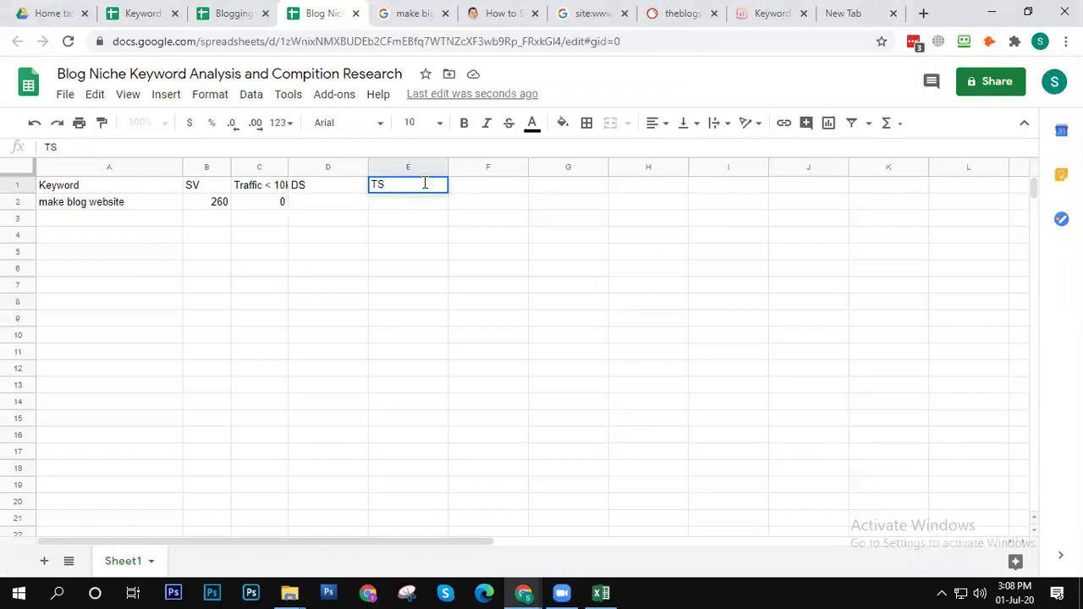
pyautogui.click(310, 187)
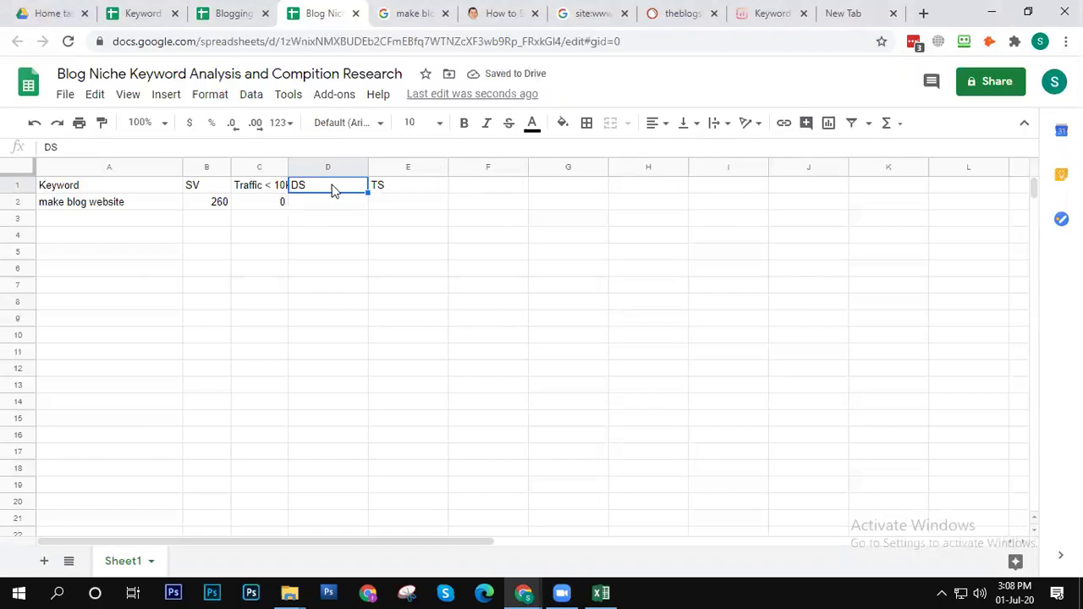
# Step: Change the DS column header in D1 of the Blog Niche spreadsheet to "DS < 20"
pyautogui.doubleClick(335, 186)
pyautogui.write('<20')
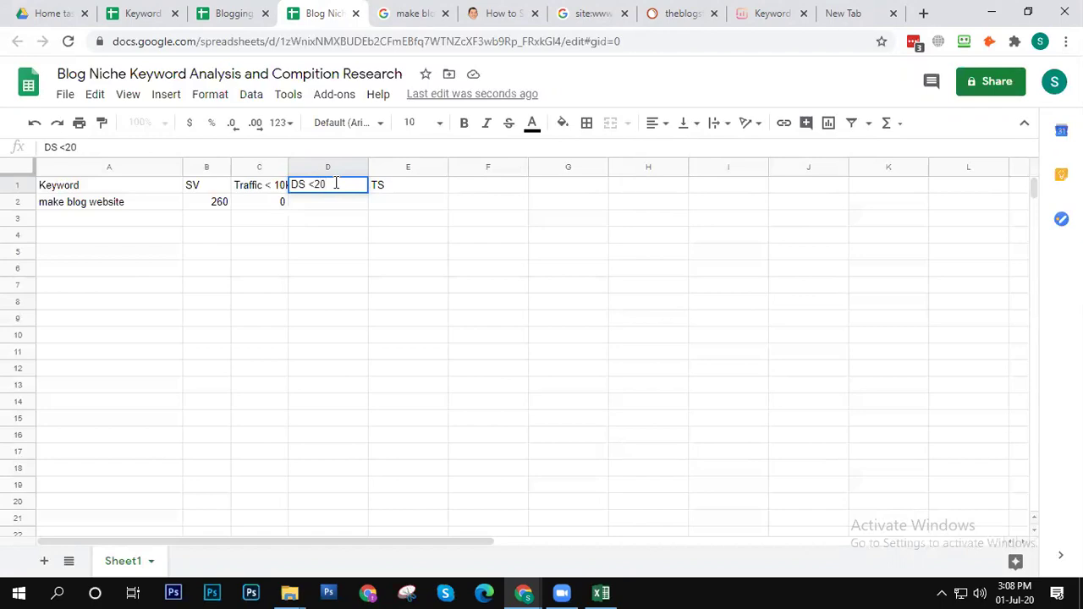
pyautogui.press('BackSpace')
pyautogui.press('BackSpace')
pyautogui.write('20')
pyautogui.click(413, 285)
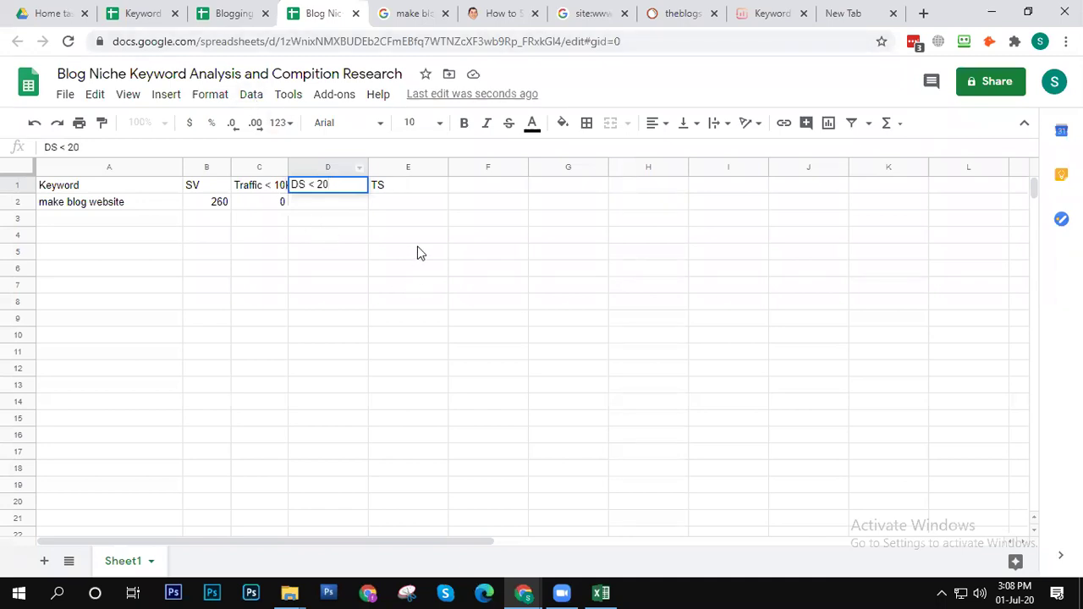
# Step: Change the TS column header in E1 to "TS < 20"
pyautogui.doubleClick(396, 186)
pyautogui.write('<')
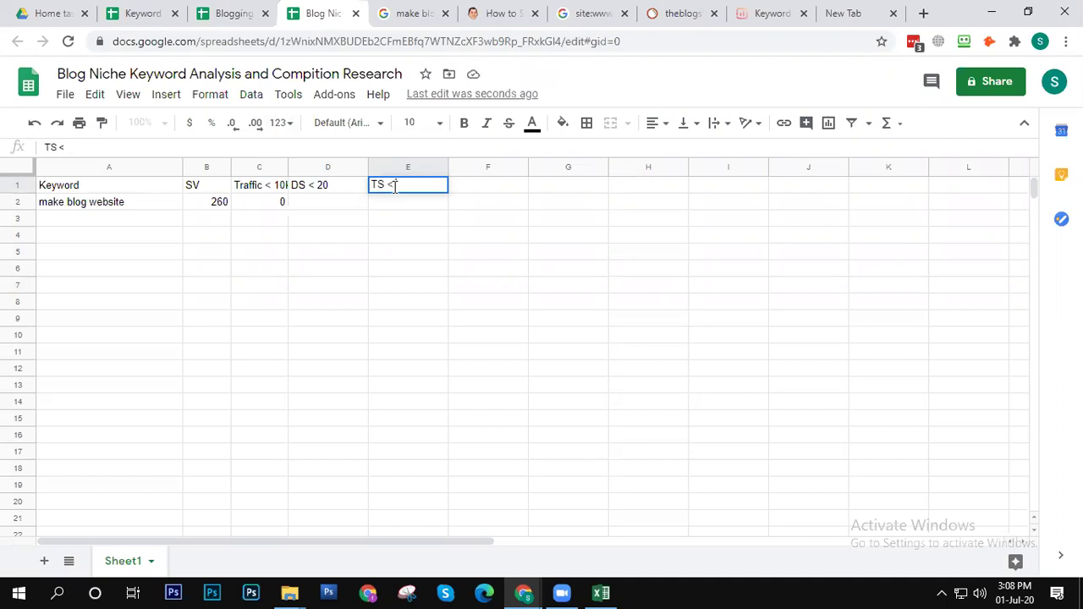
pyautogui.write(' 20')
pyautogui.click(394, 179)
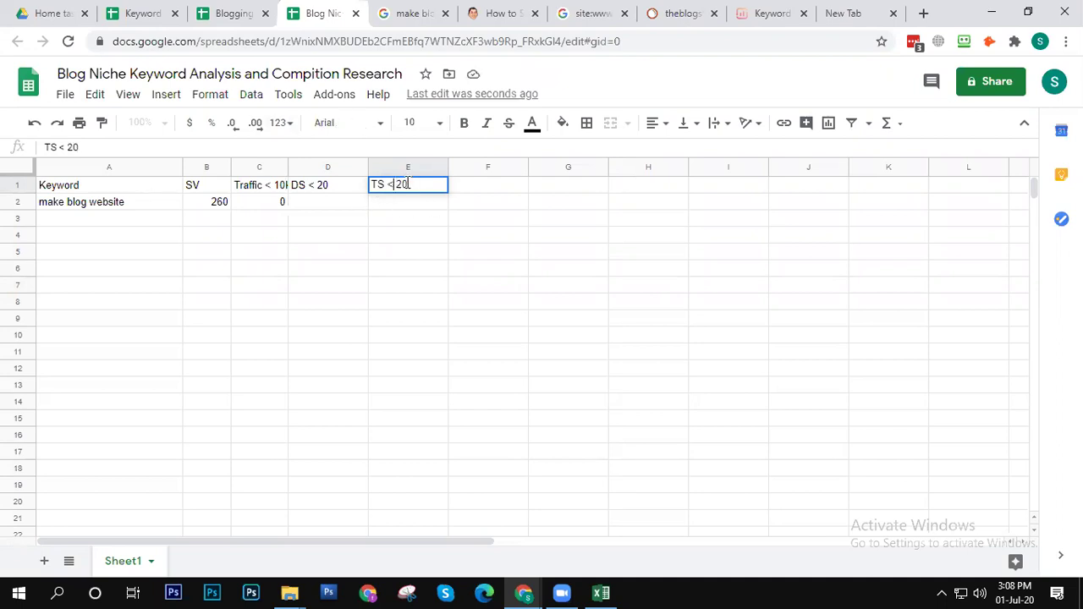
pyautogui.click(479, 222)
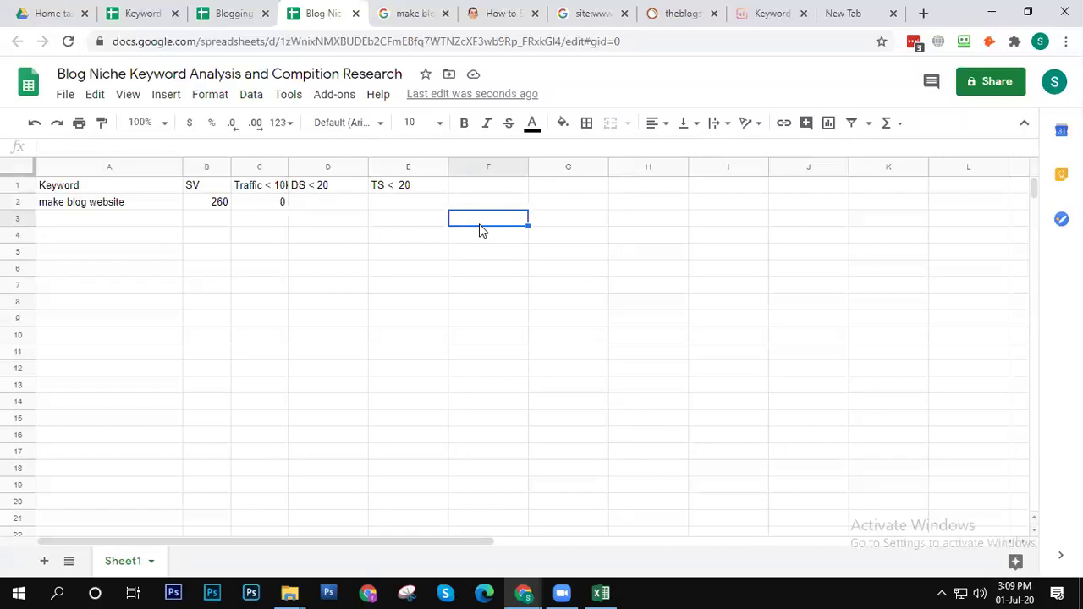
# Step: Go to the "make blog website" Google results and examine the DS and TS scores of all listed sites against the under-20 limit
pyautogui.click(415, 13)
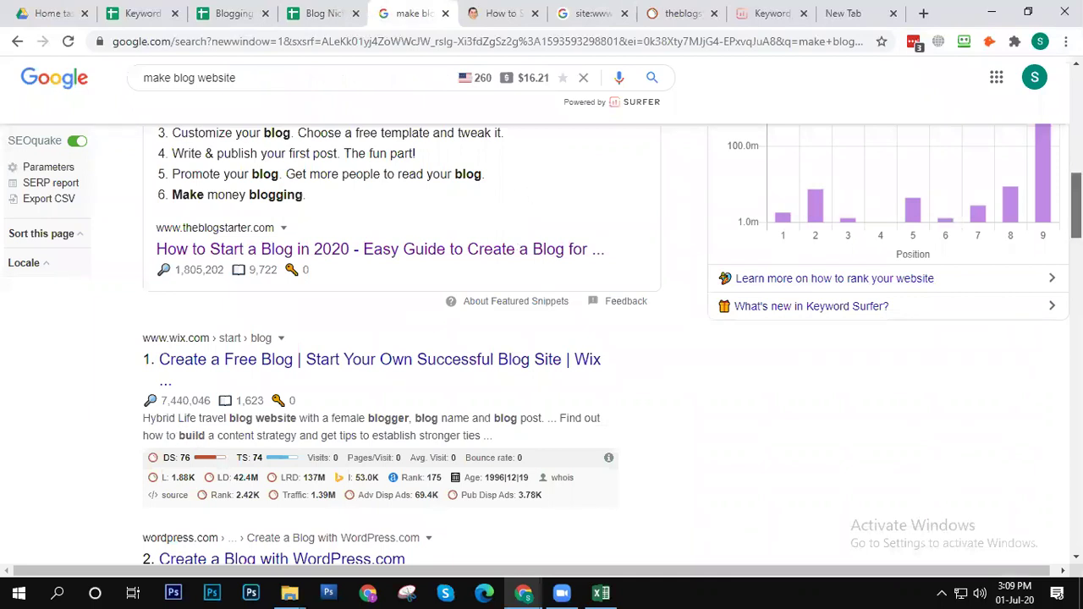
pyautogui.scroll(3, 541, 338)
pyautogui.scroll(4, 541, 339)
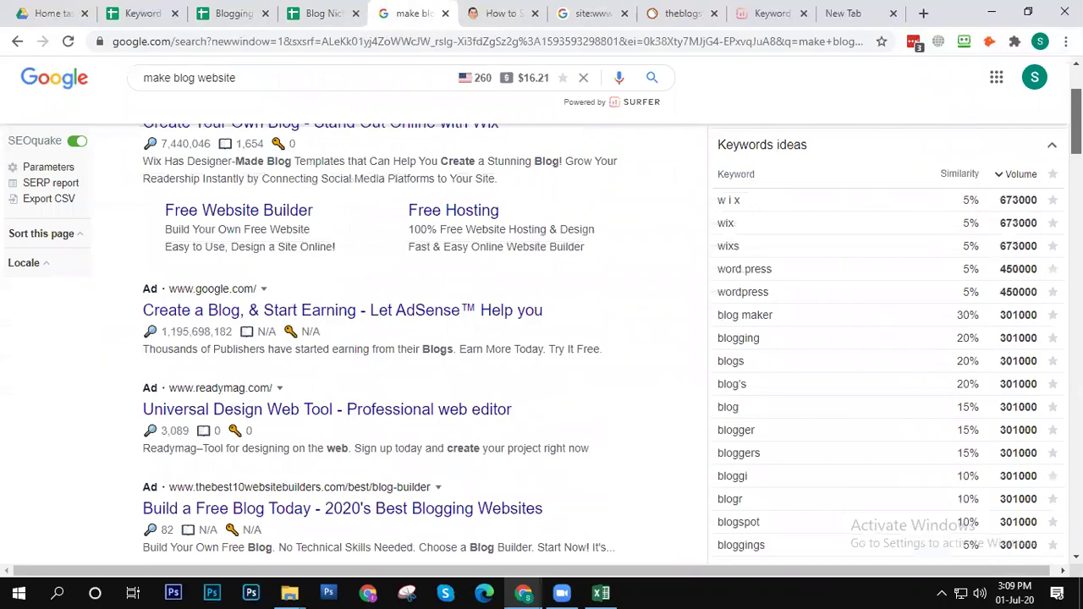
pyautogui.scroll(-8, 541, 339)
pyautogui.scroll(-2, 541, 338)
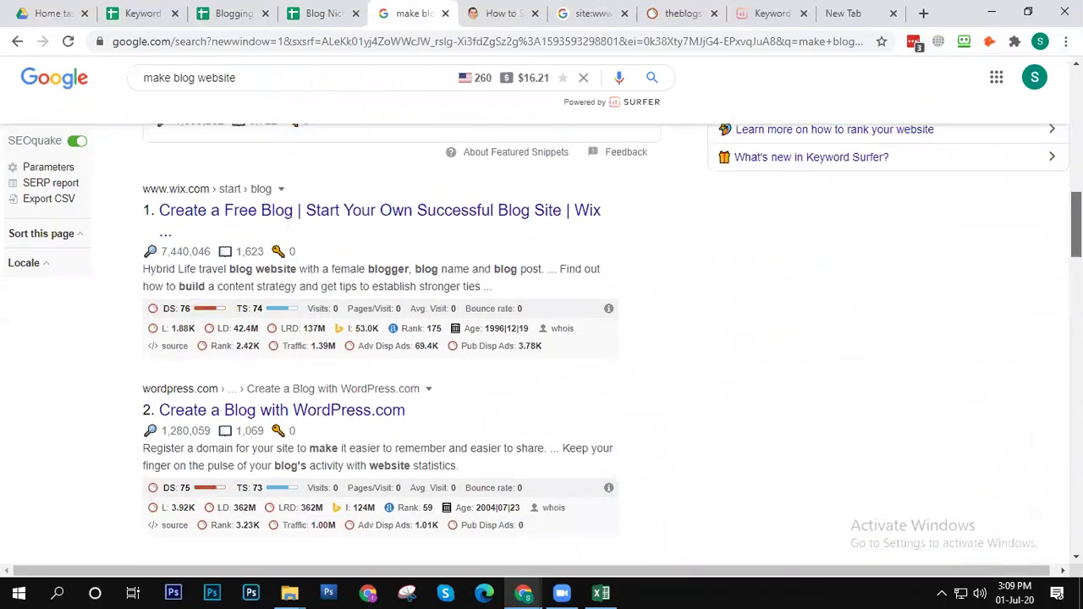
pyautogui.scroll(4, 542, 339)
pyautogui.scroll(-1, 541, 339)
pyautogui.scroll(-3, 381, 338)
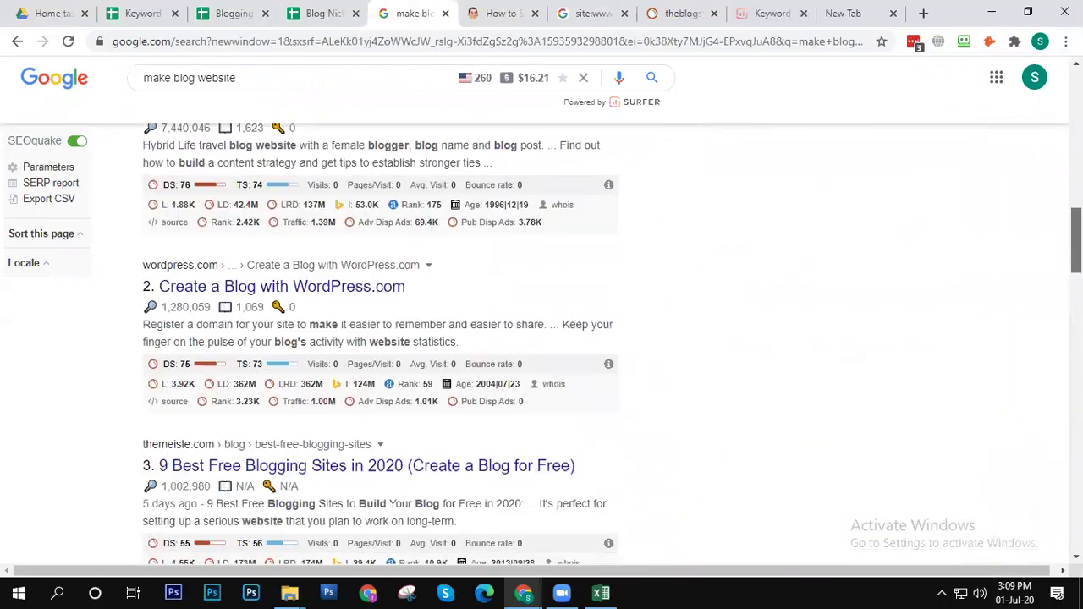
pyautogui.scroll(-1, 381, 338)
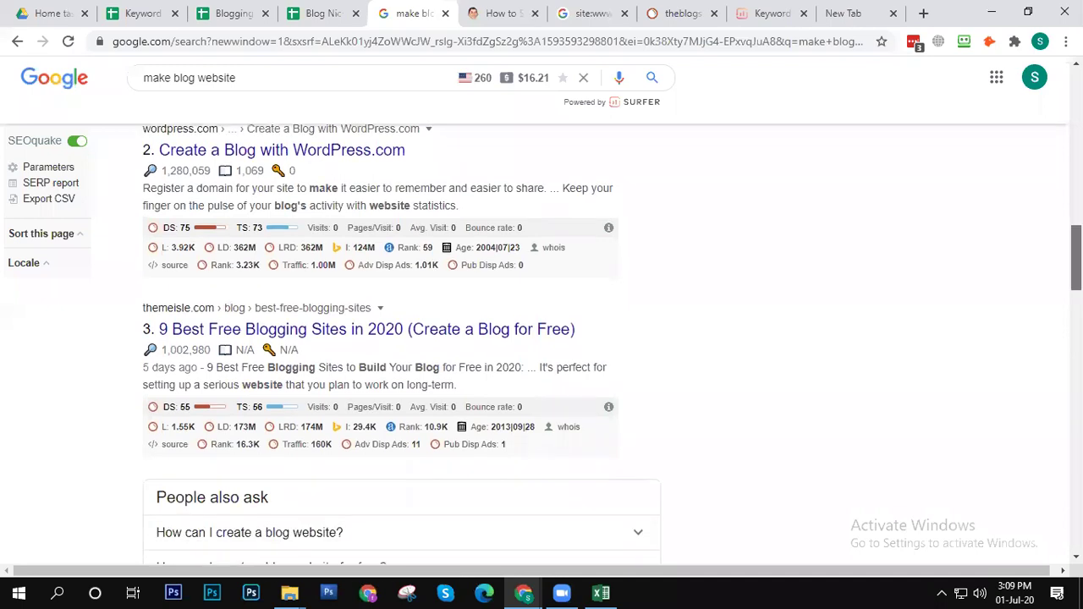
pyautogui.scroll(-1, 380, 338)
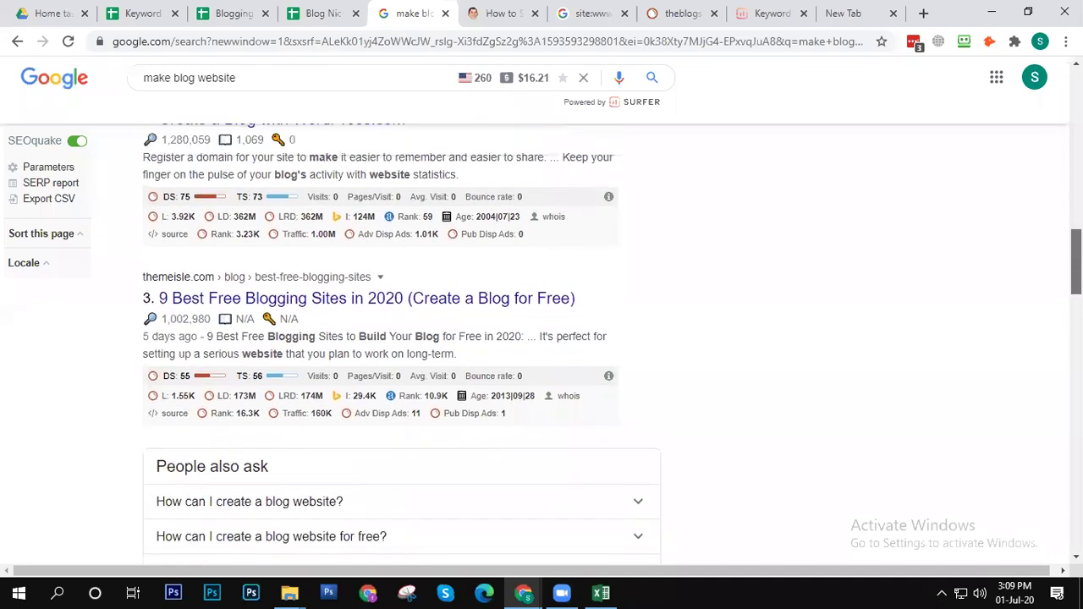
pyautogui.scroll(1, 380, 338)
pyautogui.scroll(1, 381, 338)
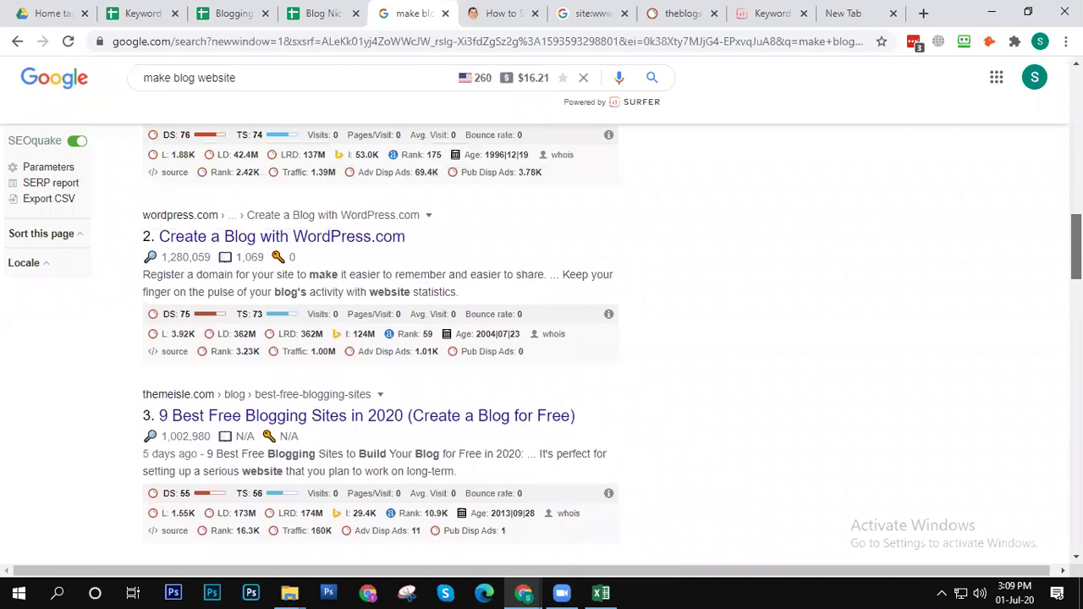
pyautogui.scroll(-1, 381, 338)
pyautogui.scroll(4, 380, 338)
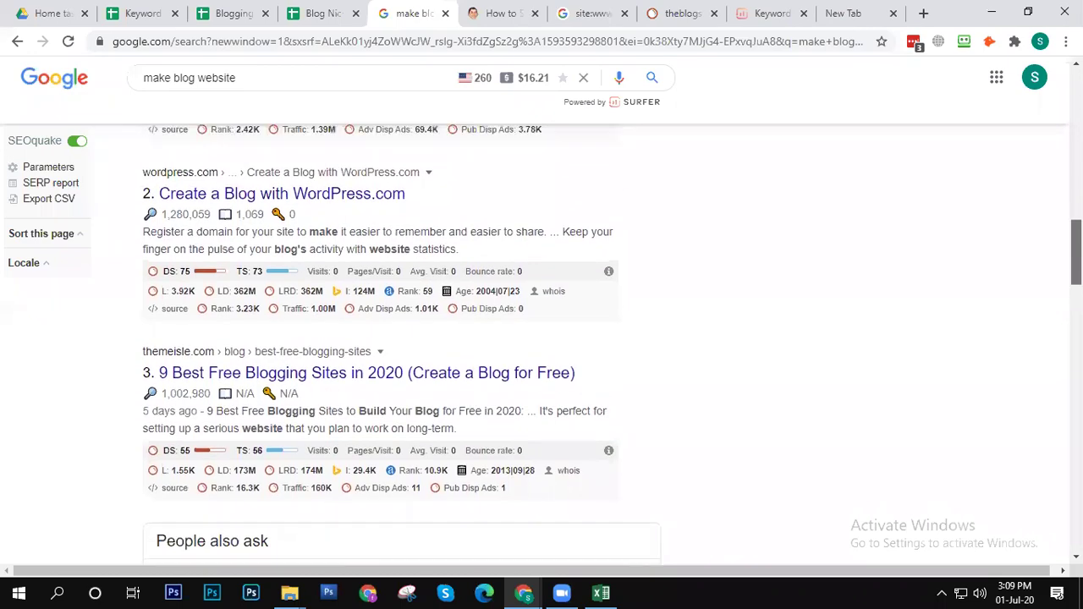
pyautogui.scroll(3, 381, 339)
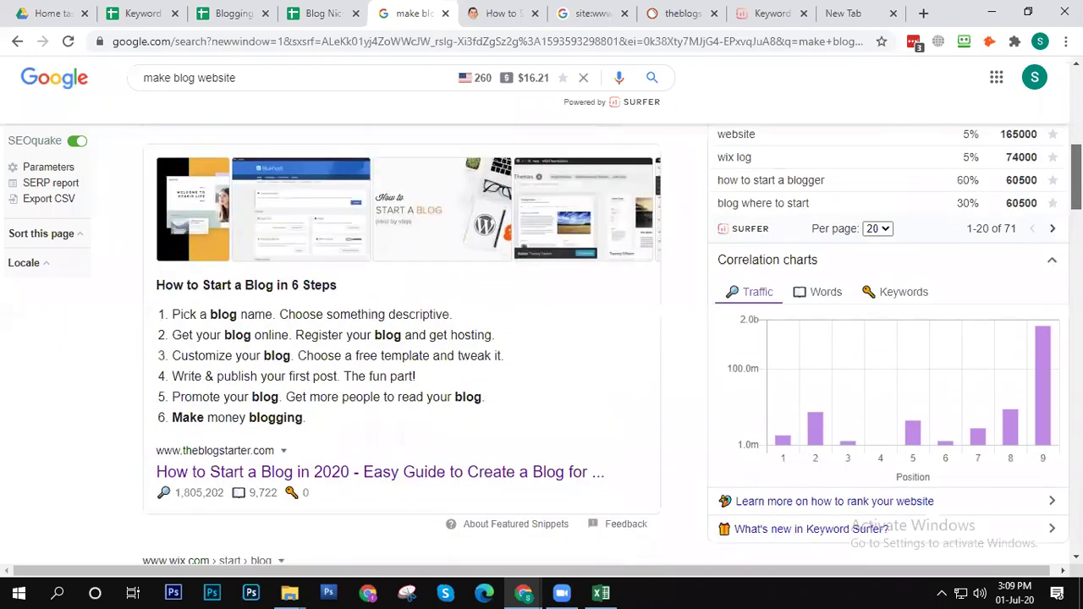
pyautogui.scroll(-6, 381, 339)
pyautogui.scroll(-8, 381, 338)
pyautogui.scroll(-4, 380, 338)
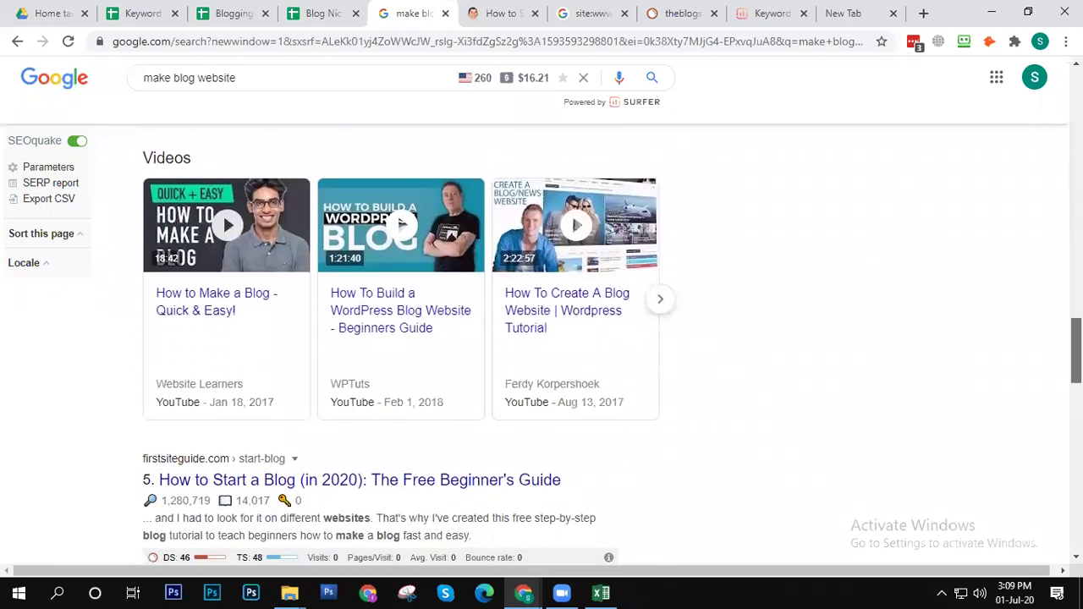
pyautogui.scroll(-3, 542, 338)
pyautogui.scroll(-3, 542, 339)
pyautogui.scroll(-3, 541, 338)
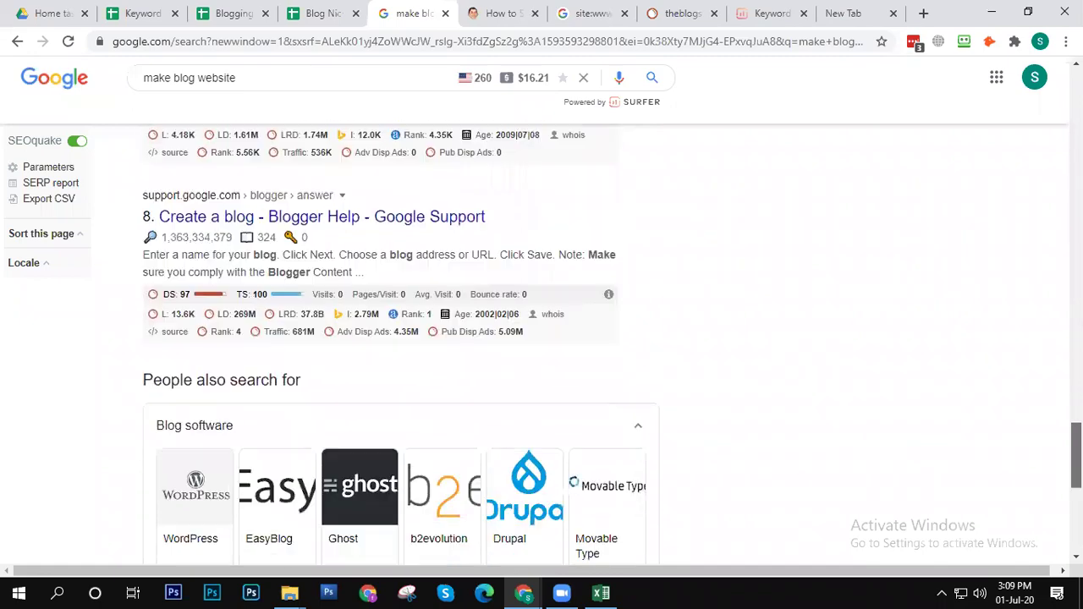
pyautogui.scroll(-4, 541, 338)
pyautogui.scroll(13, 541, 338)
pyautogui.scroll(15, 541, 338)
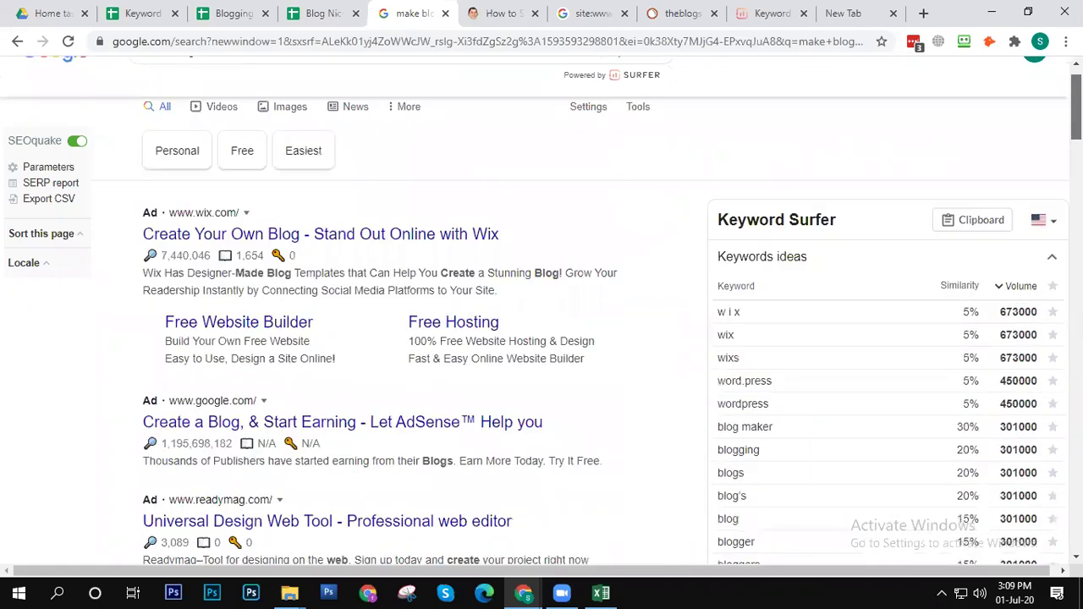
pyautogui.scroll(1, 541, 339)
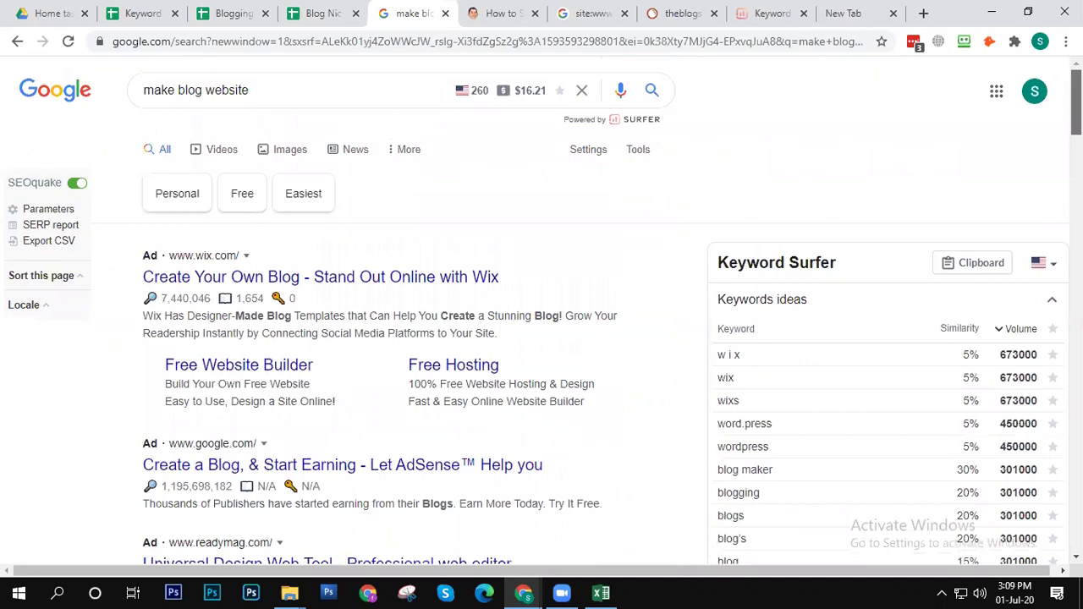
# Step: Record 0 under both DS < 20 and TS < 20 for "make blog website" in the Blog Niche spreadsheet
pyautogui.click(331, 10)
pyautogui.click(314, 206)
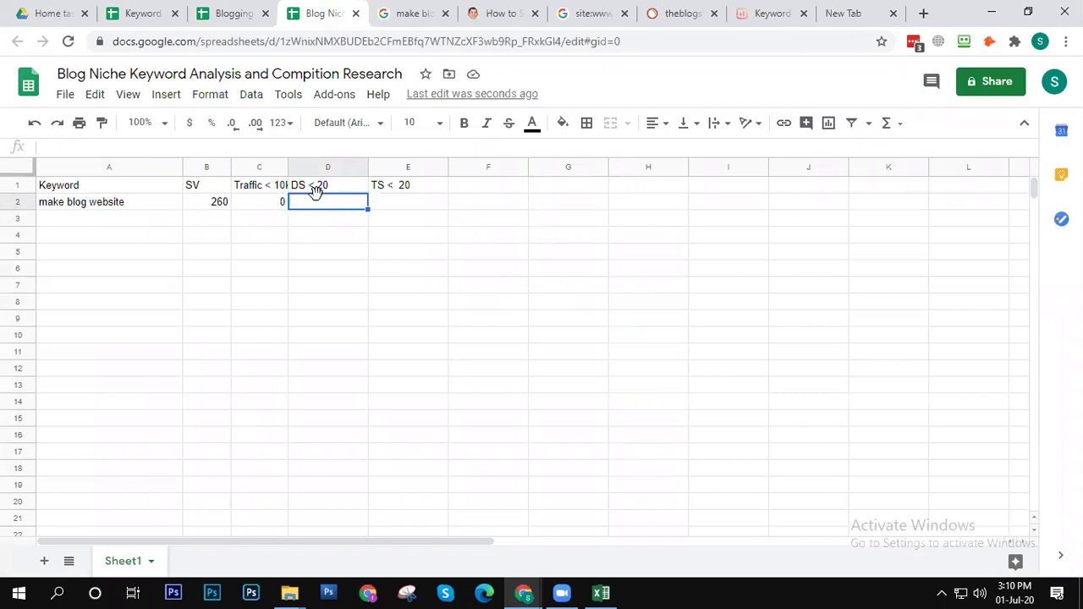
pyautogui.write('0')
pyautogui.click(412, 203)
pyautogui.write('0')
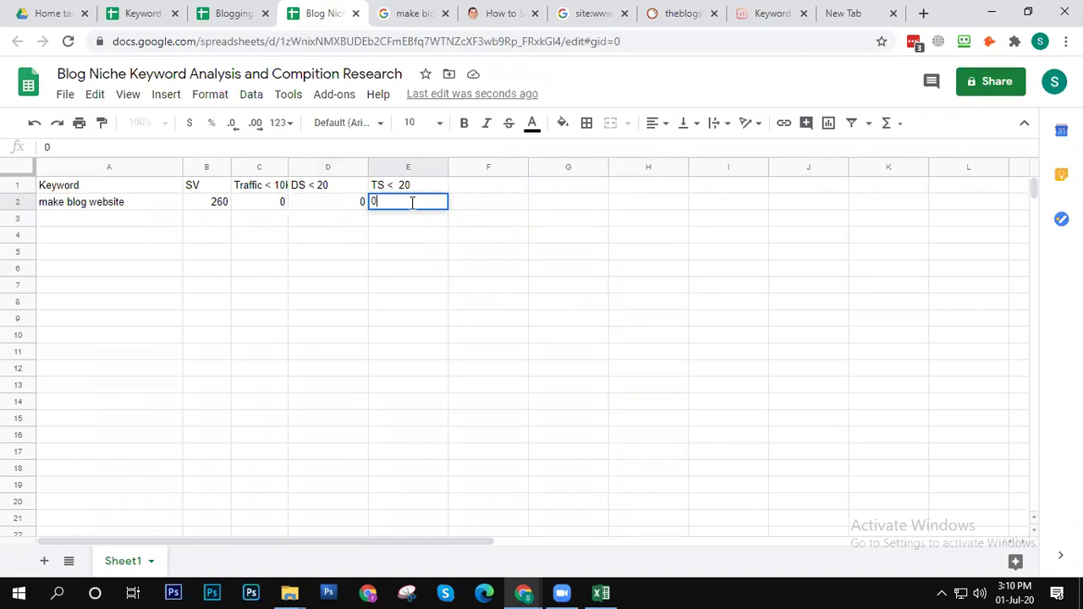
pyautogui.click(494, 246)
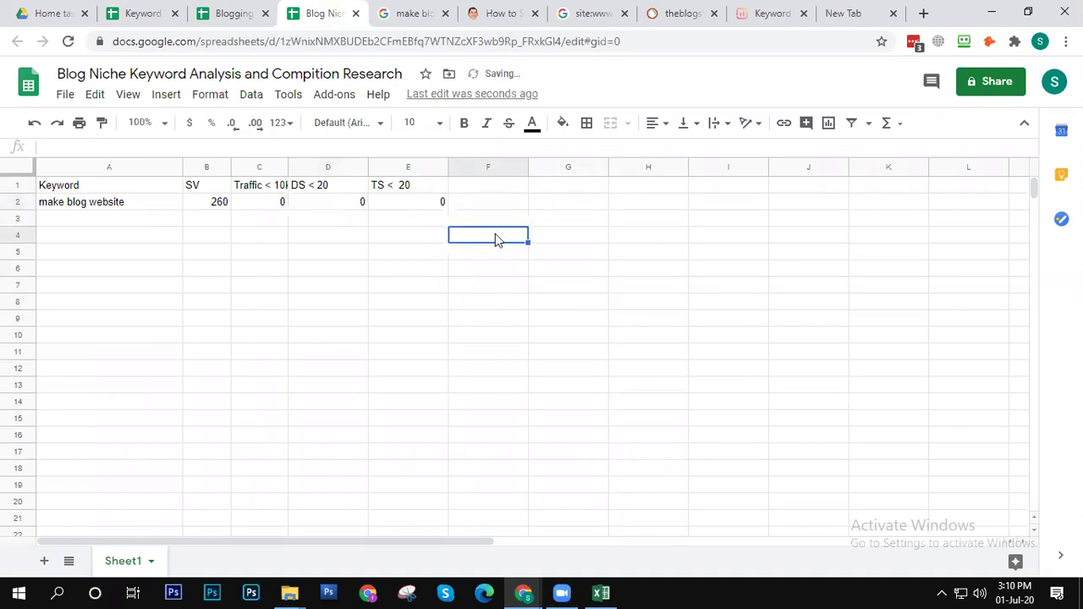
# Step: Enter "Article" as a new column header in F1
pyautogui.click(496, 187)
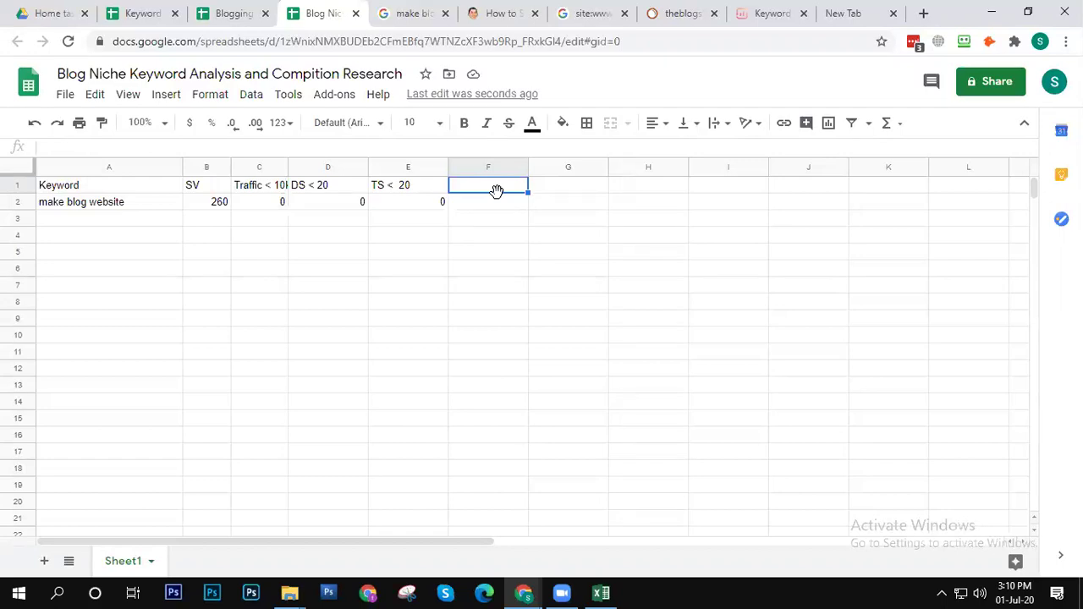
pyautogui.write('T')
pyautogui.press('BackSpace')
pyautogui.write('Article')
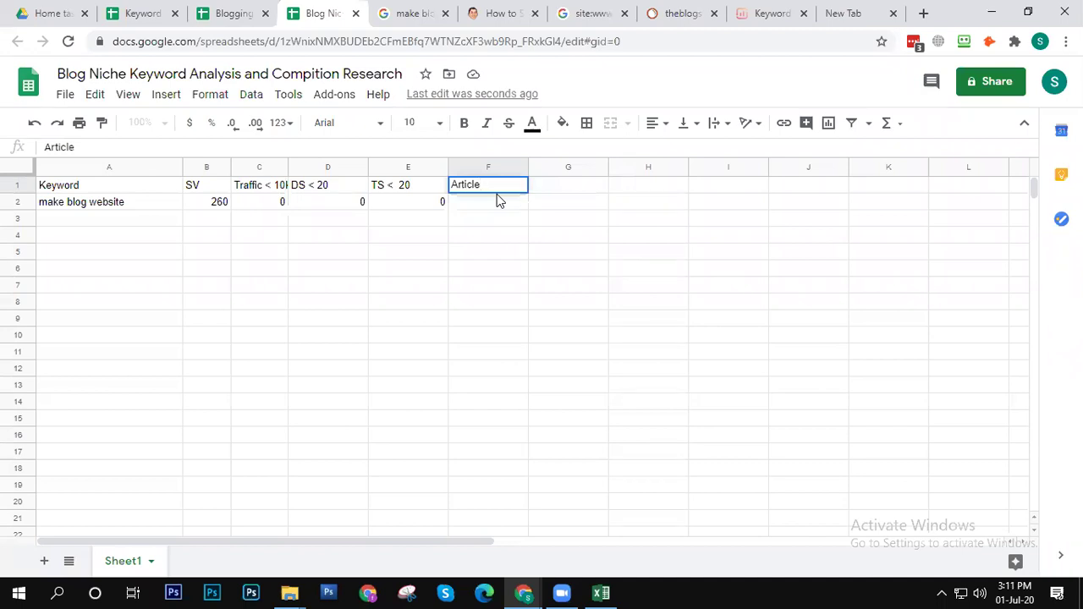
# Step: Change the column F header in row 1 to "Wordcount < 2K" and select the cell below it
pyautogui.write('<')
pyautogui.write('2K')
pyautogui.doubleClick(479, 186)
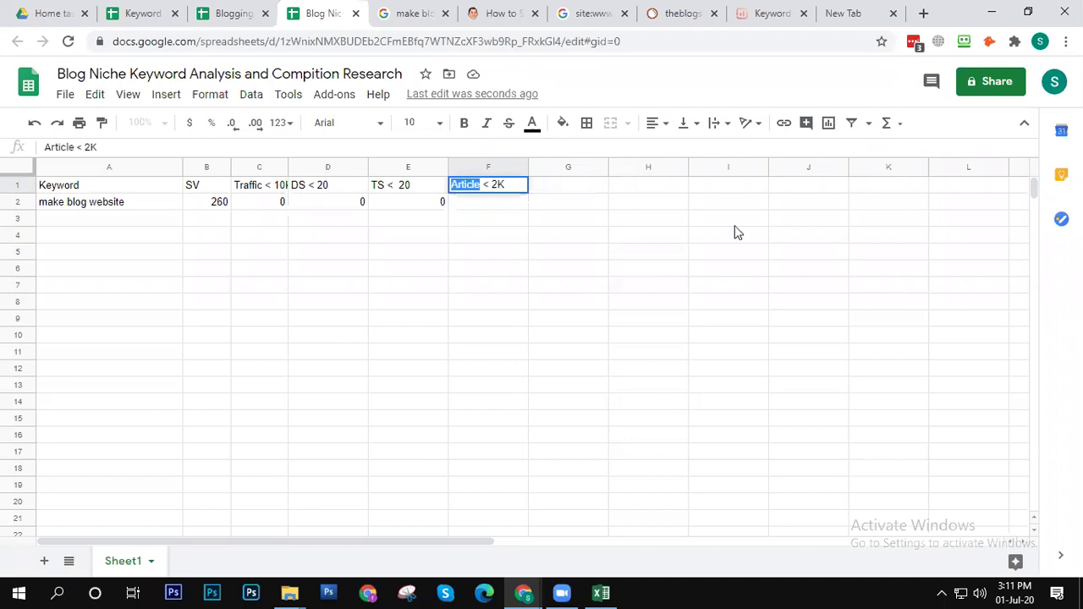
pyautogui.write('Wordcount')
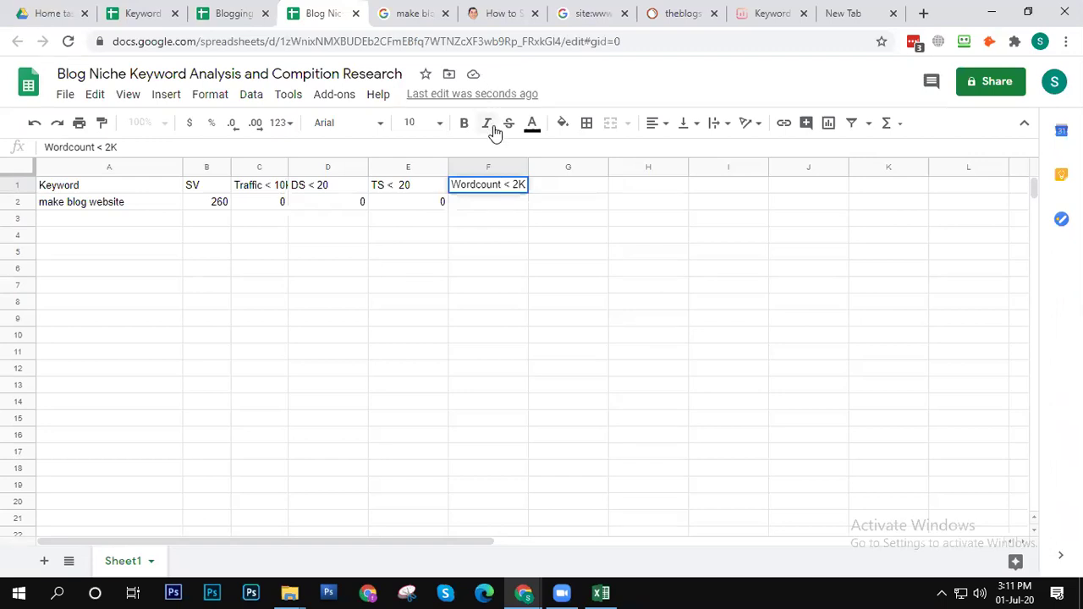
pyautogui.click(486, 210)
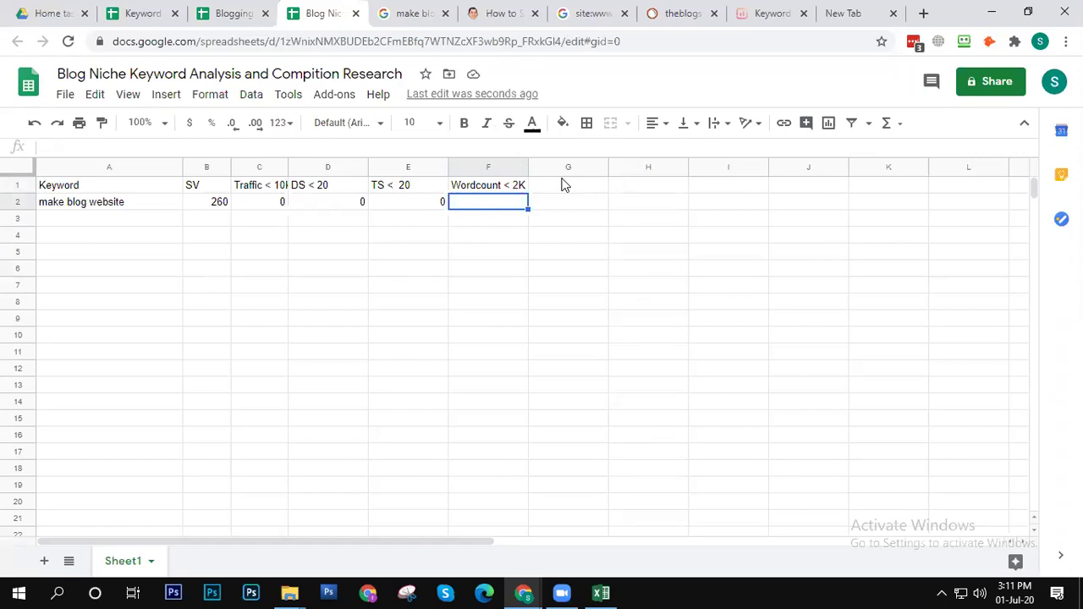
# Step: Examine the word counts and SEO metrics of the top Google results for "make blog website"
pyautogui.click(408, 13)
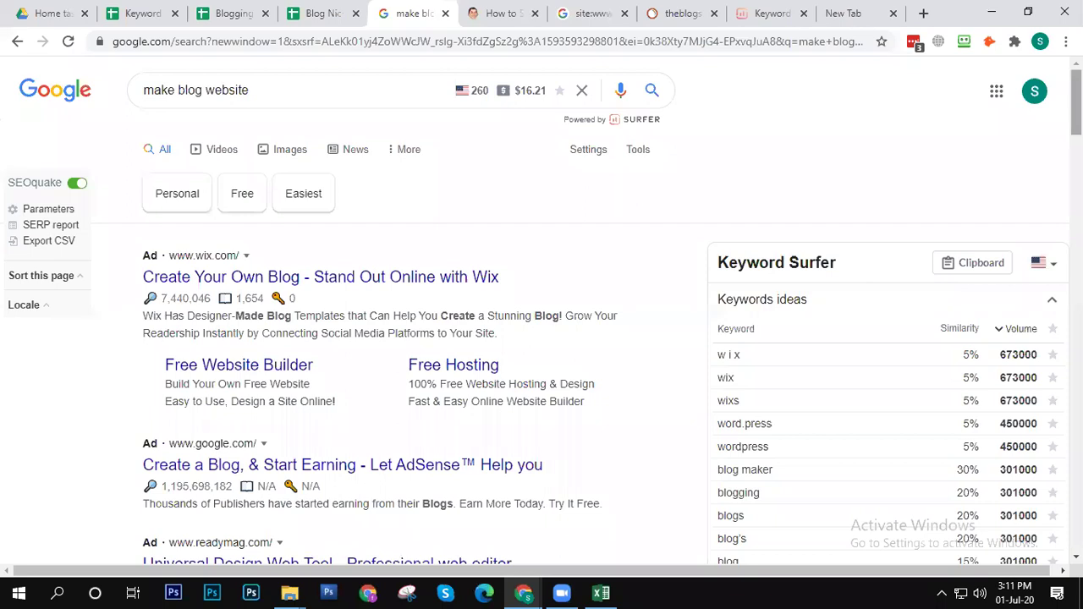
pyautogui.scroll(-6, 541, 338)
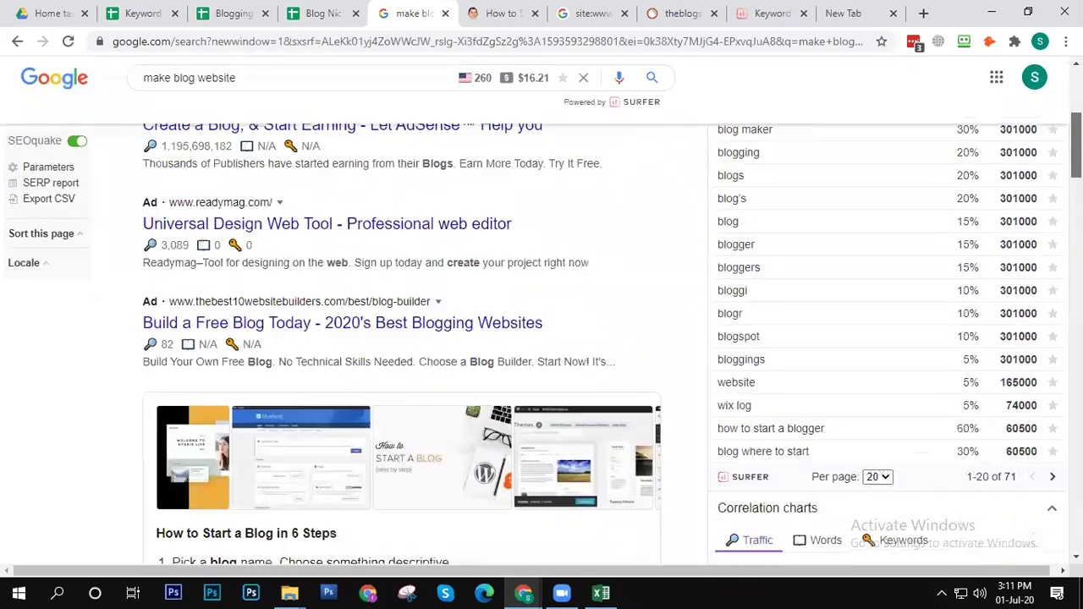
pyautogui.scroll(-5, 541, 338)
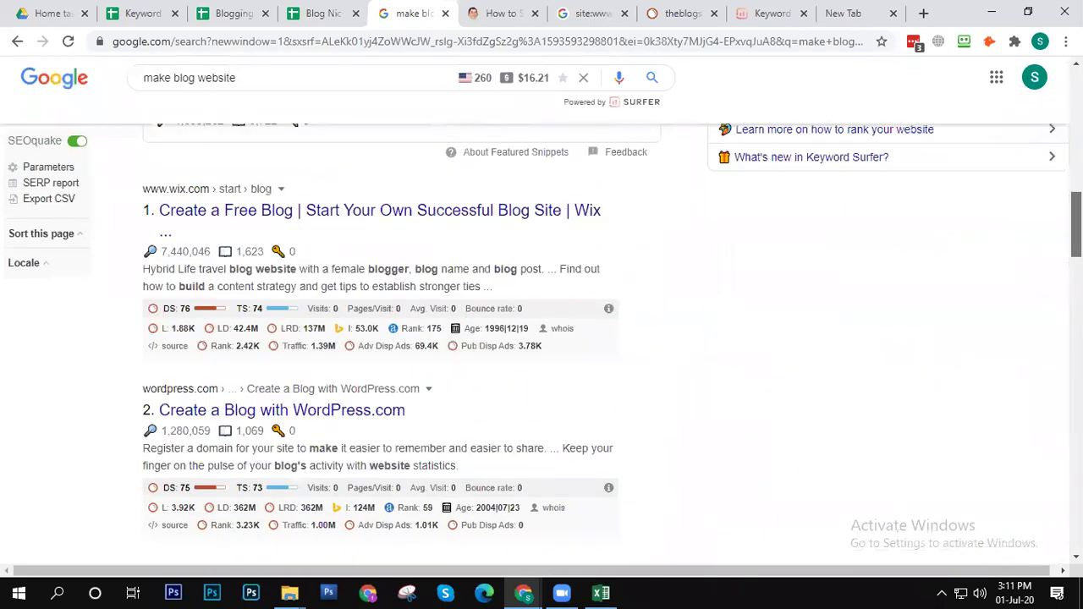
pyautogui.scroll(1, 542, 339)
pyautogui.scroll(-3, 542, 338)
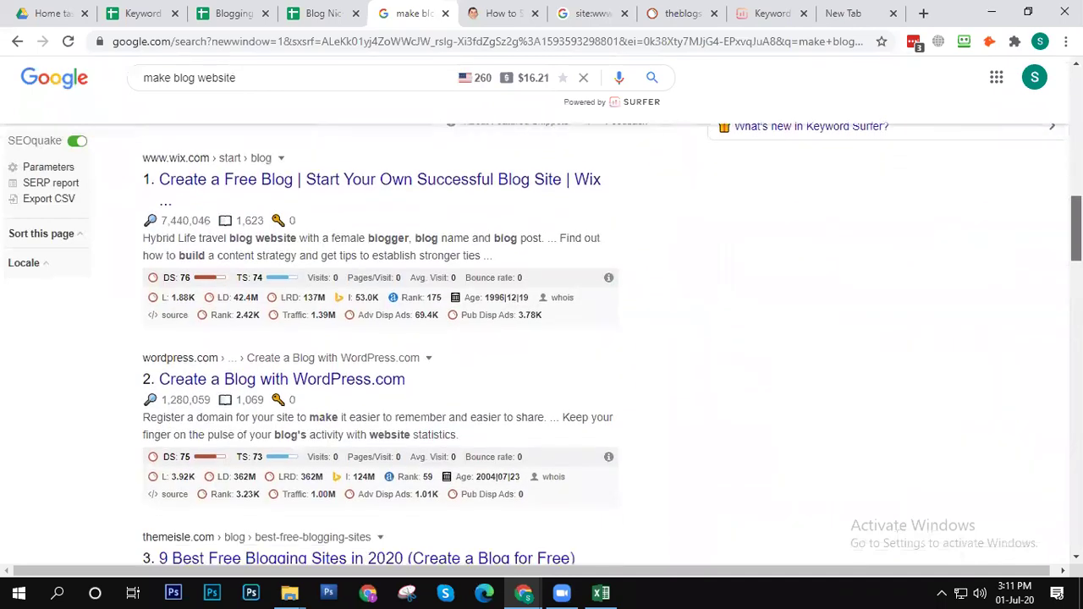
pyautogui.scroll(1, 542, 338)
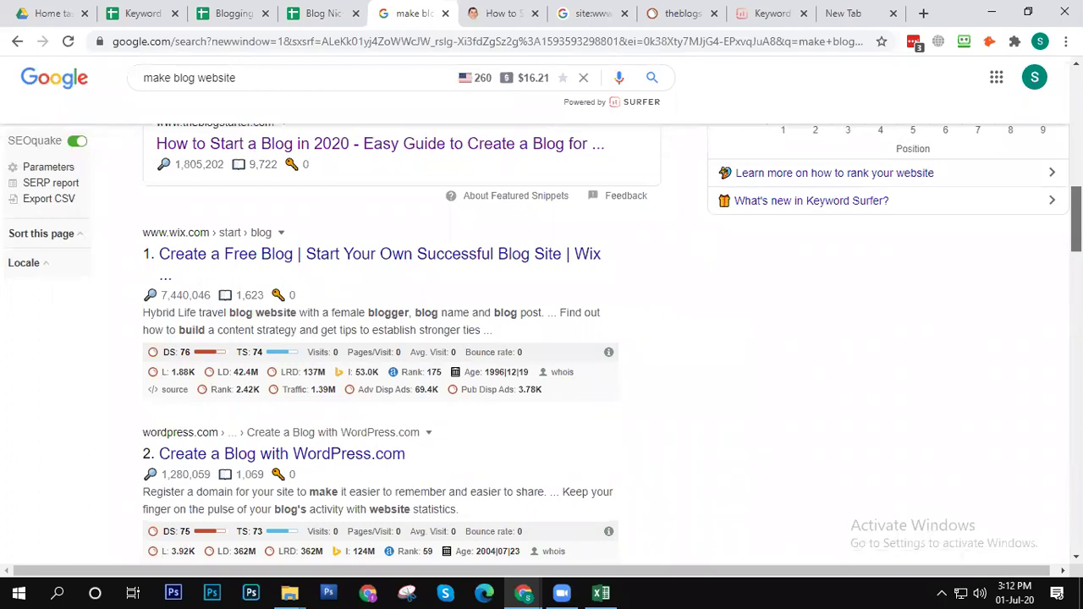
pyautogui.scroll(4, 541, 338)
pyautogui.scroll(6, 541, 338)
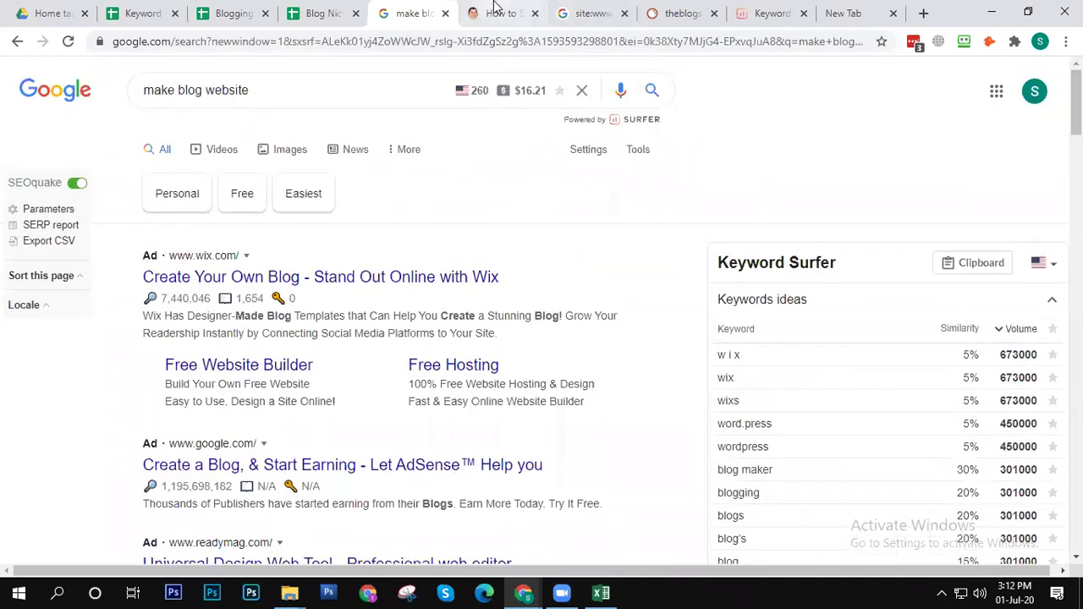
pyautogui.click(496, 10)
pyautogui.click(420, 12)
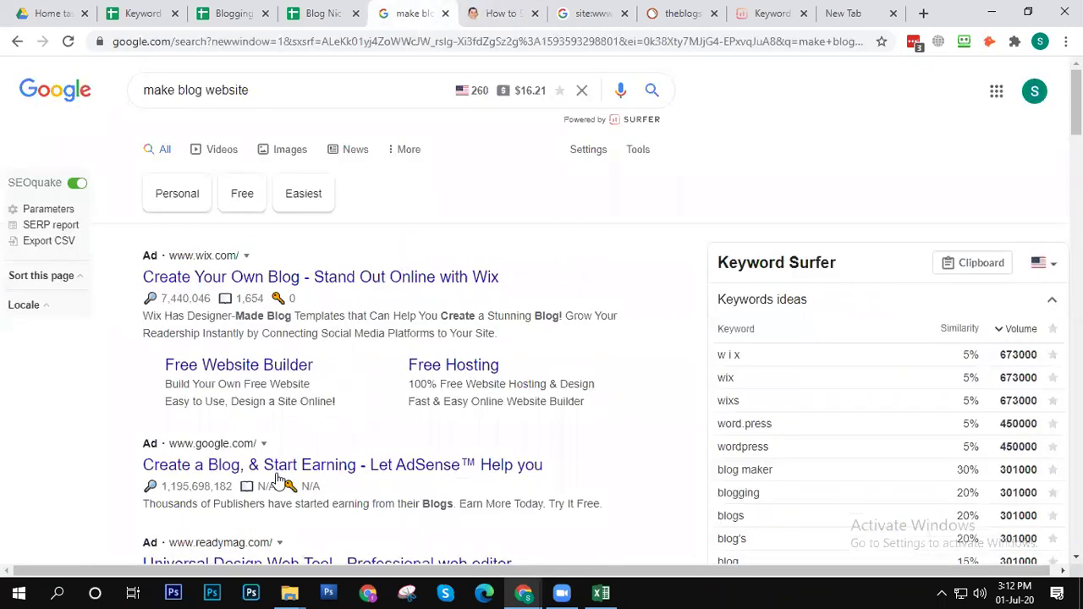
pyautogui.scroll(-10, 277, 480)
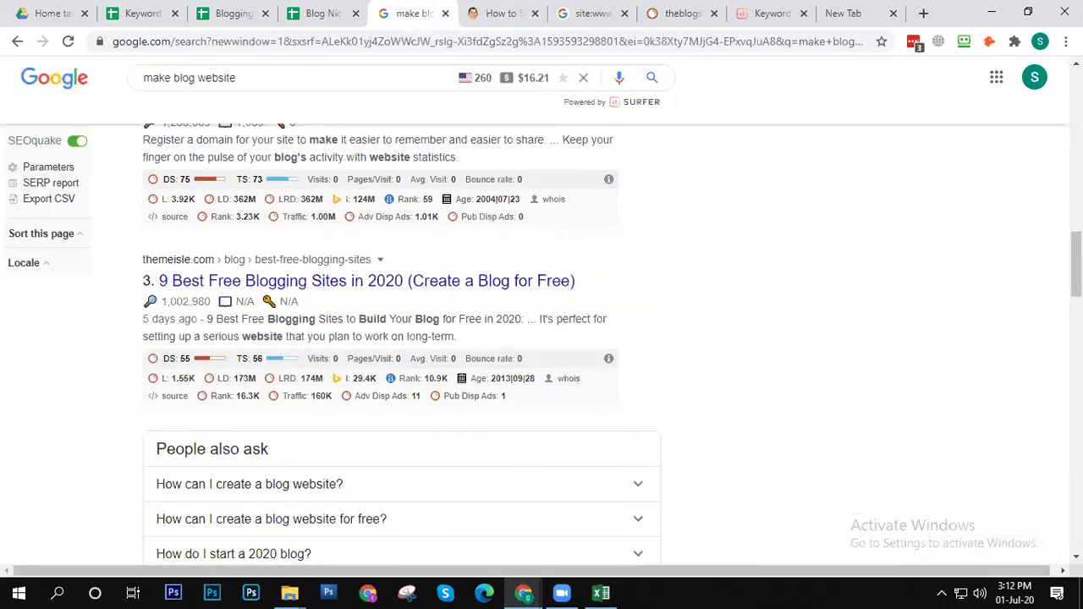
pyautogui.scroll(4, 542, 342)
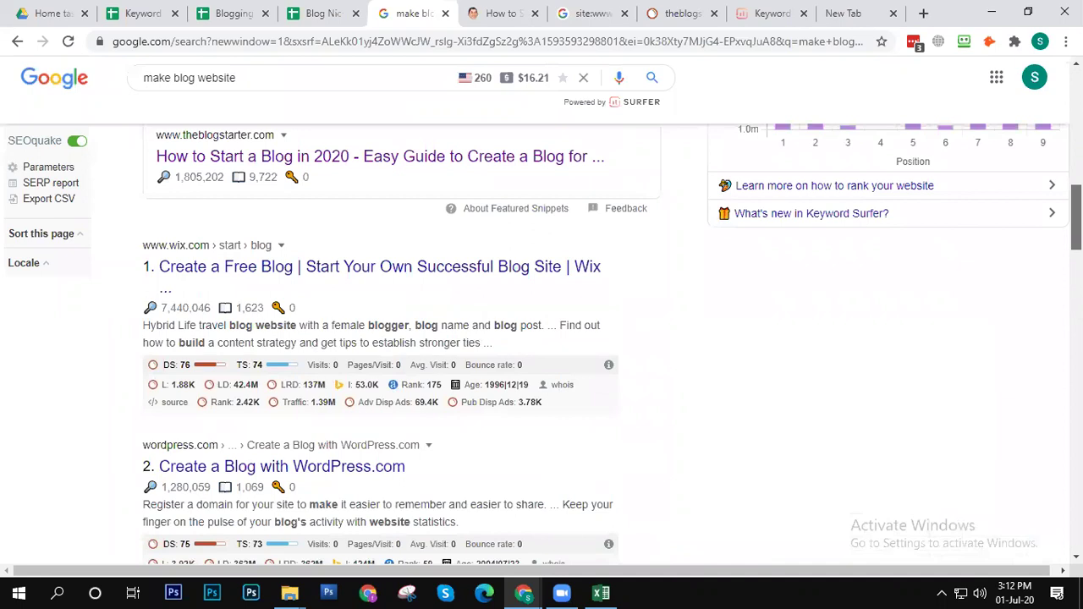
pyautogui.scroll(-1, 994, 280)
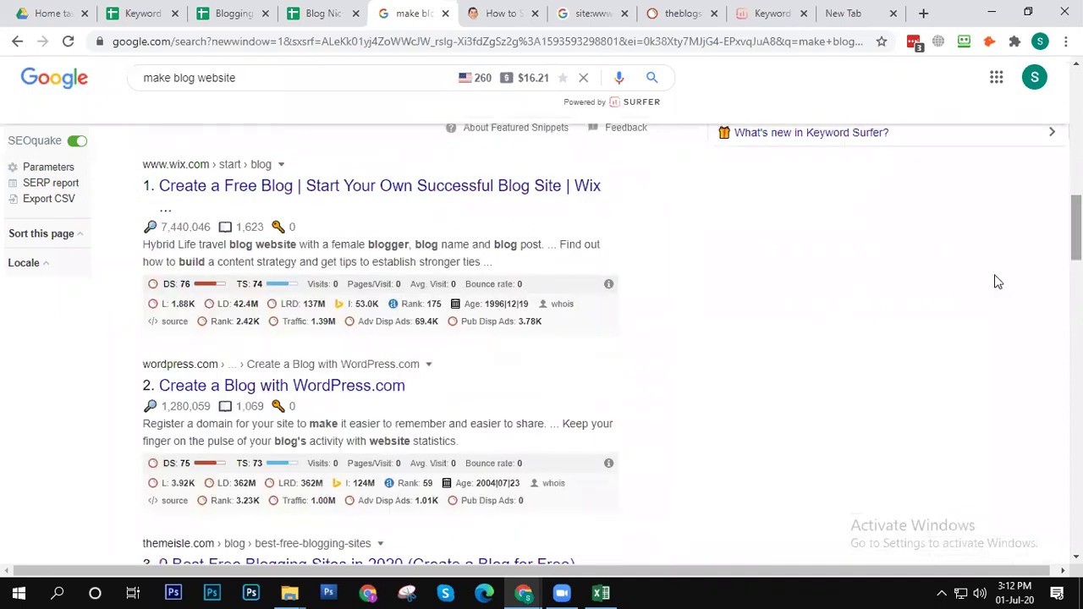
# Step: Open the "Create a Blog with WordPress.com" result and look through its content as far as the FAQ section
pyautogui.click(333, 387)
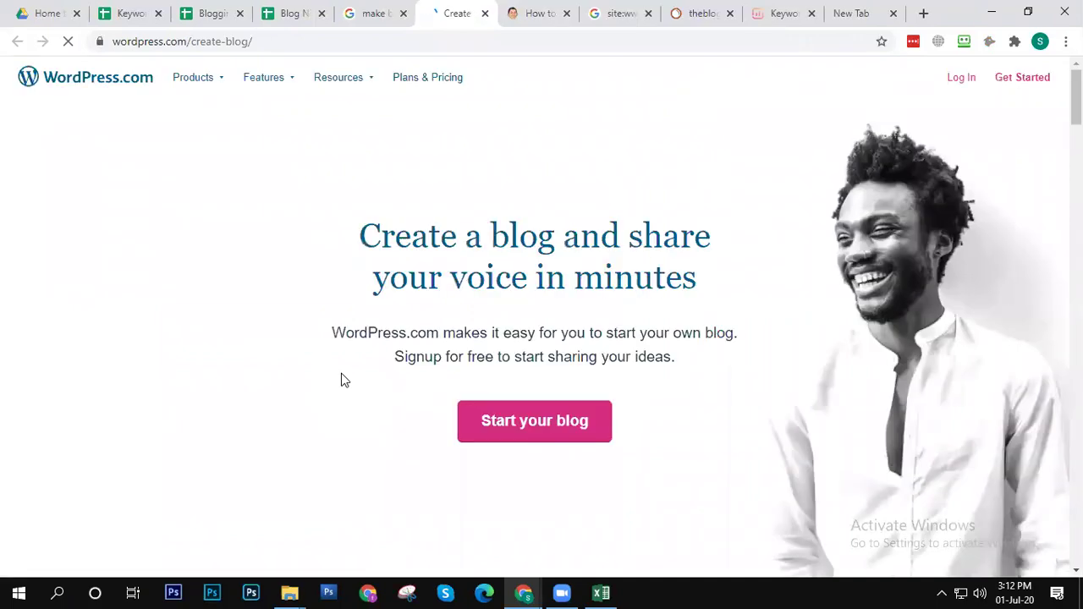
pyautogui.scroll(-10, 418, 203)
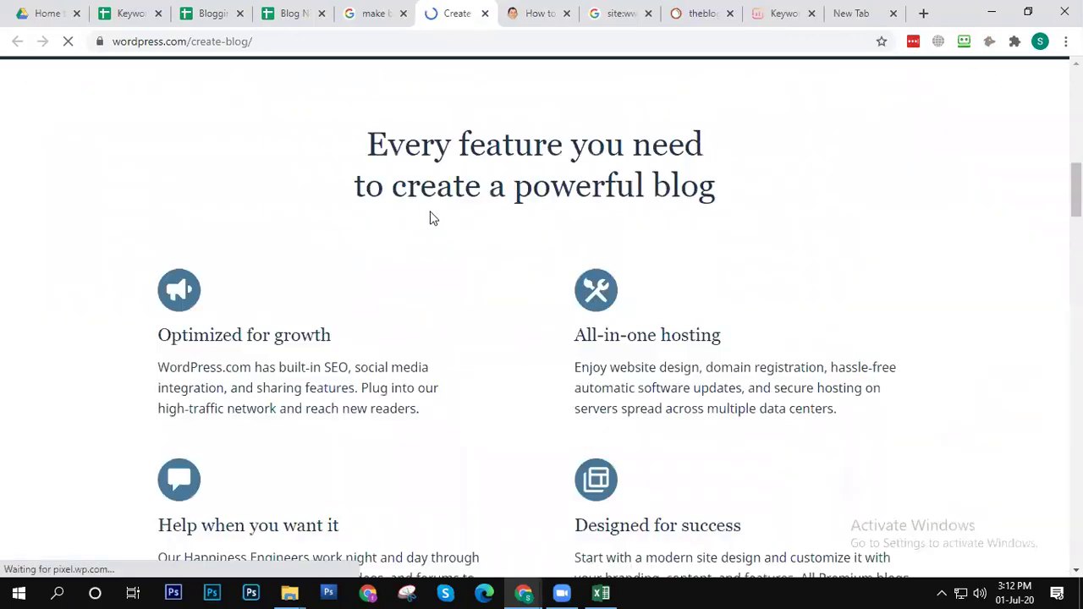
pyautogui.scroll(-8, 938, 315)
pyautogui.scroll(-3, 937, 315)
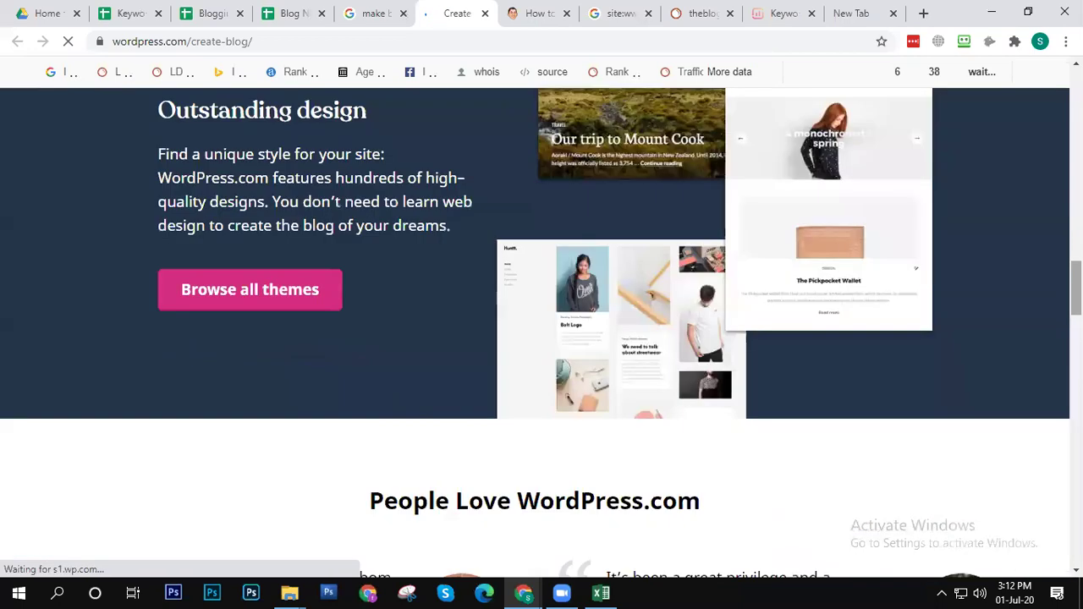
pyautogui.scroll(-18, 541, 330)
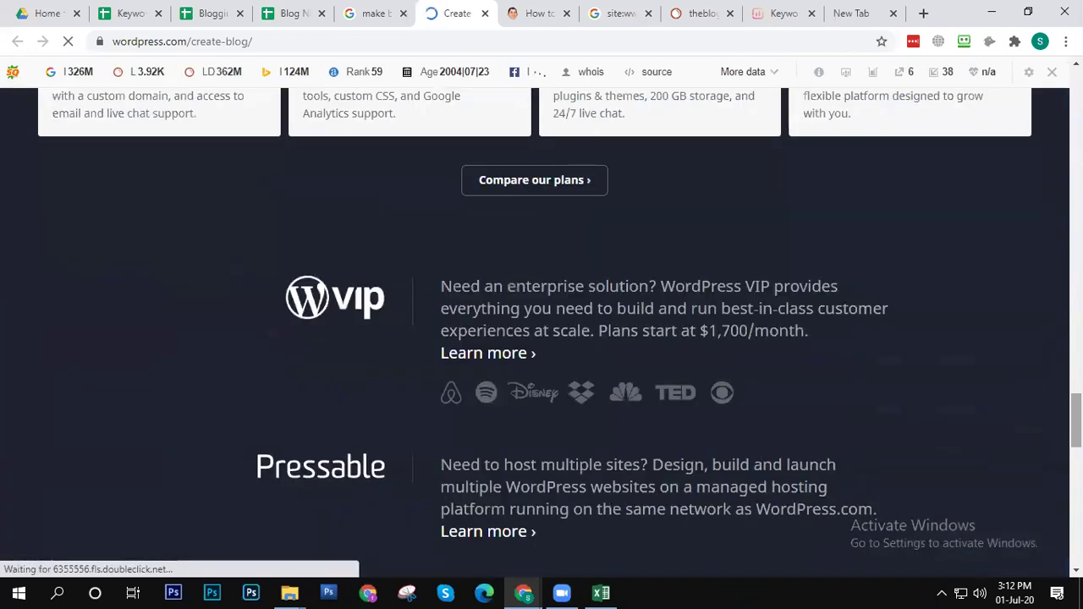
pyautogui.scroll(-9, 542, 330)
pyautogui.scroll(2, 541, 330)
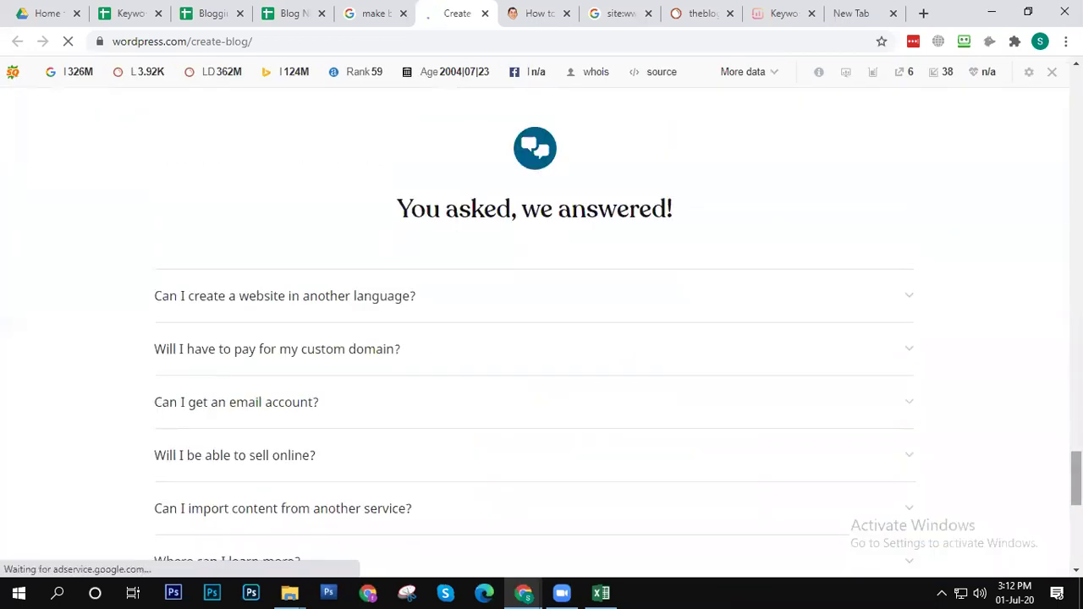
# Step: Expand all the questions in the "You asked, we answered!" section and return to the start of the page
pyautogui.click(669, 298)
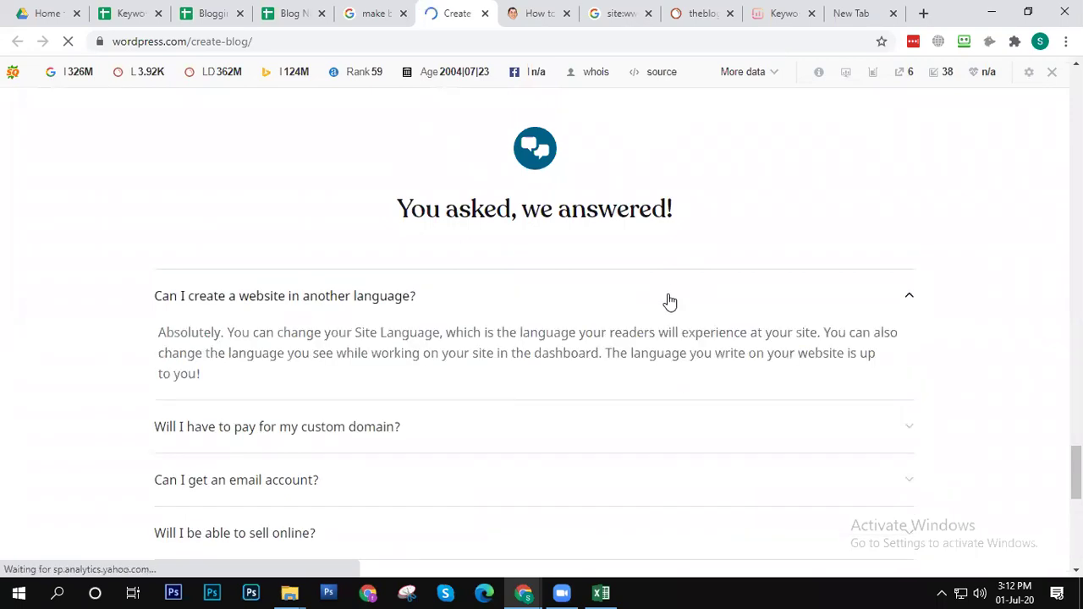
pyautogui.click(689, 428)
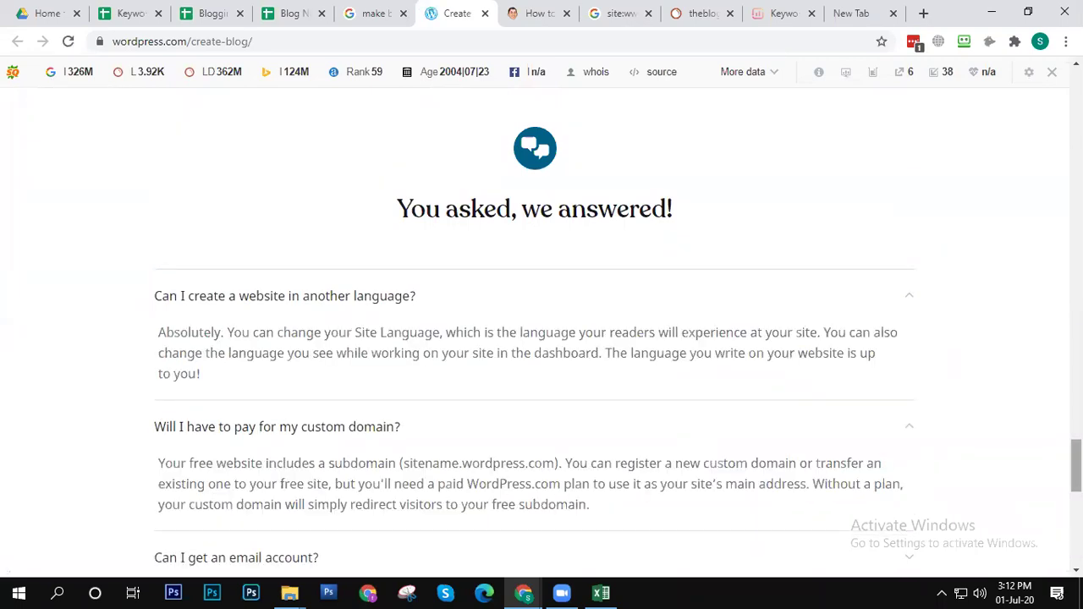
pyautogui.scroll(-5, 573, 152)
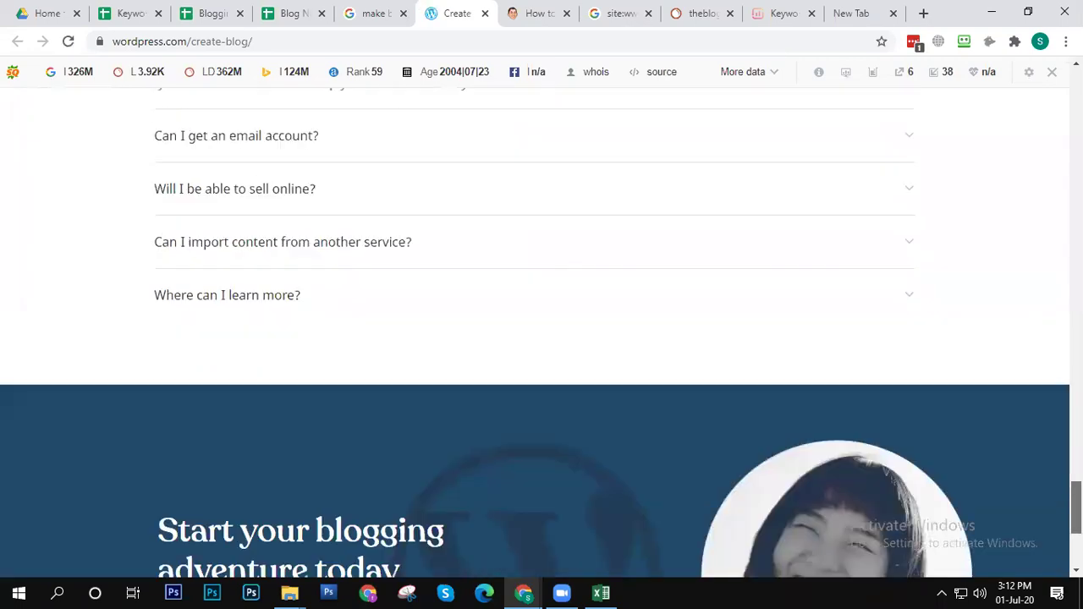
pyautogui.click(517, 138)
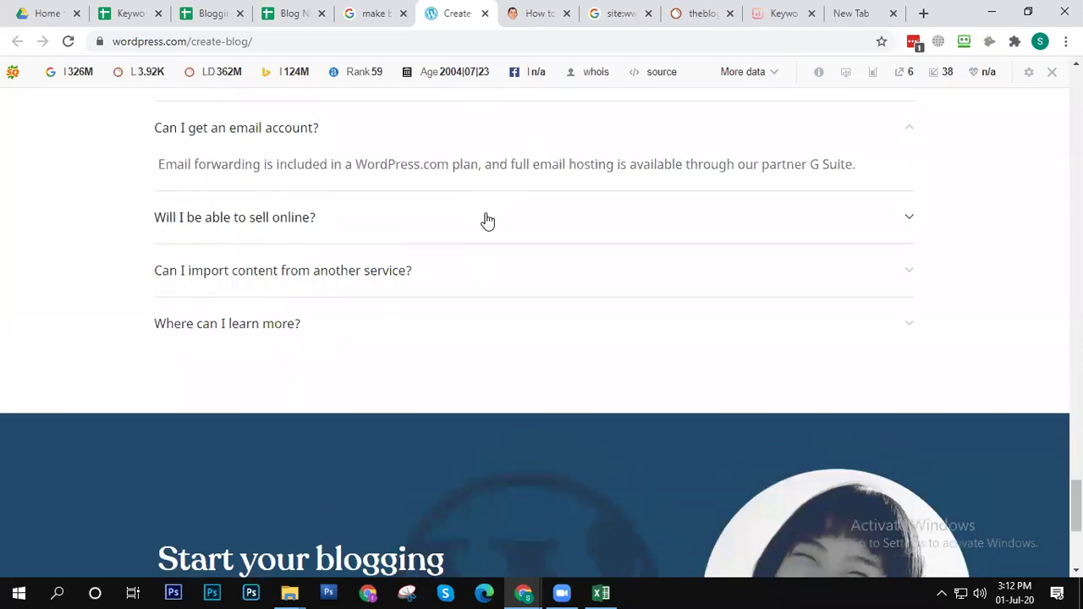
pyautogui.click(487, 221)
pyautogui.click(435, 357)
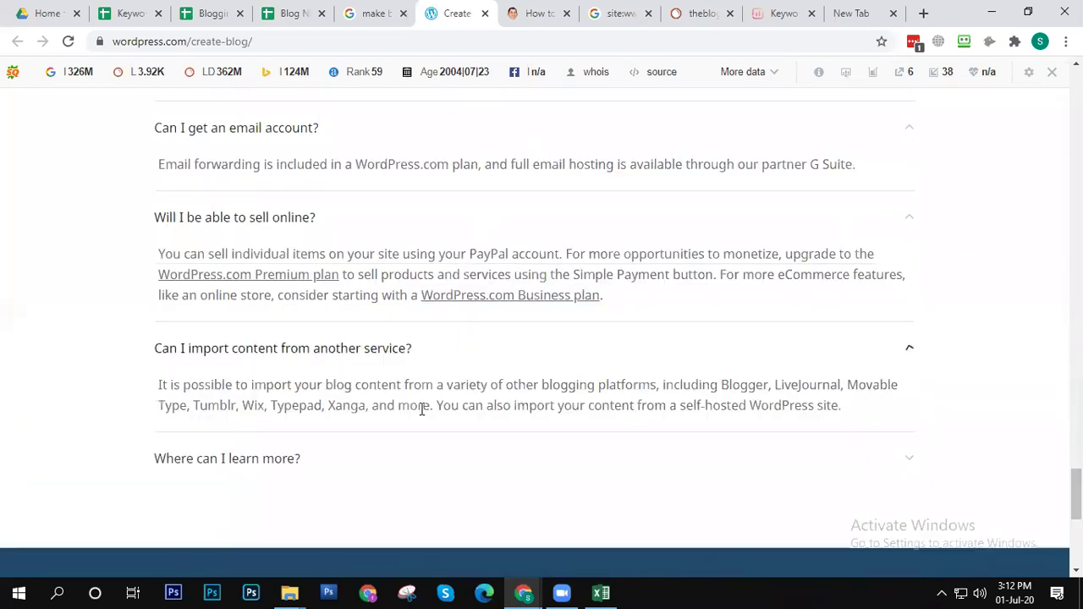
pyautogui.click(394, 467)
pyautogui.scroll(-5, 541, 330)
pyautogui.scroll(20, 542, 330)
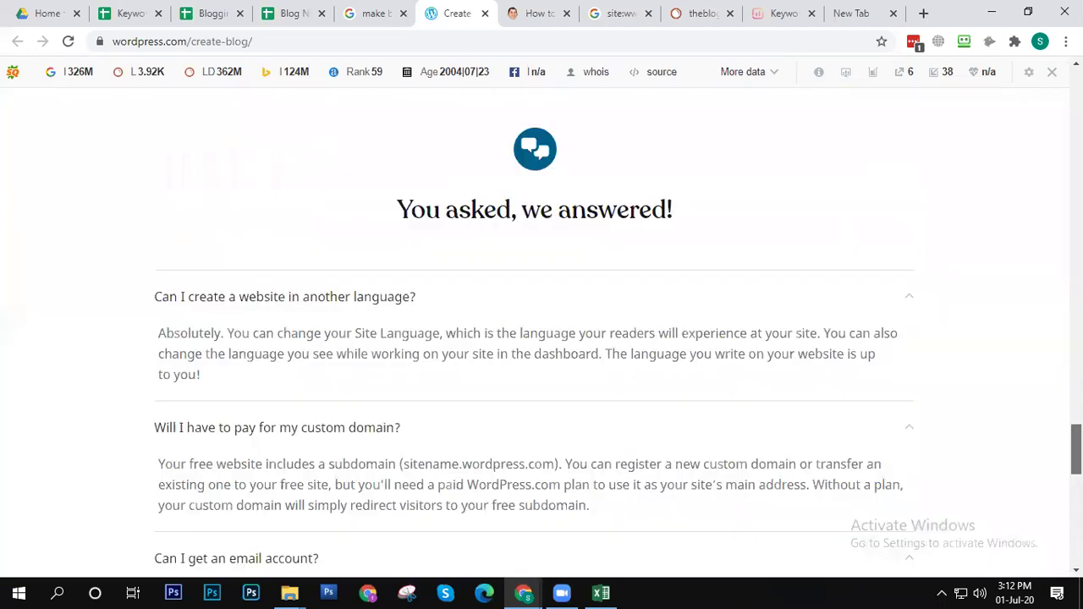
pyautogui.scroll(15, 541, 330)
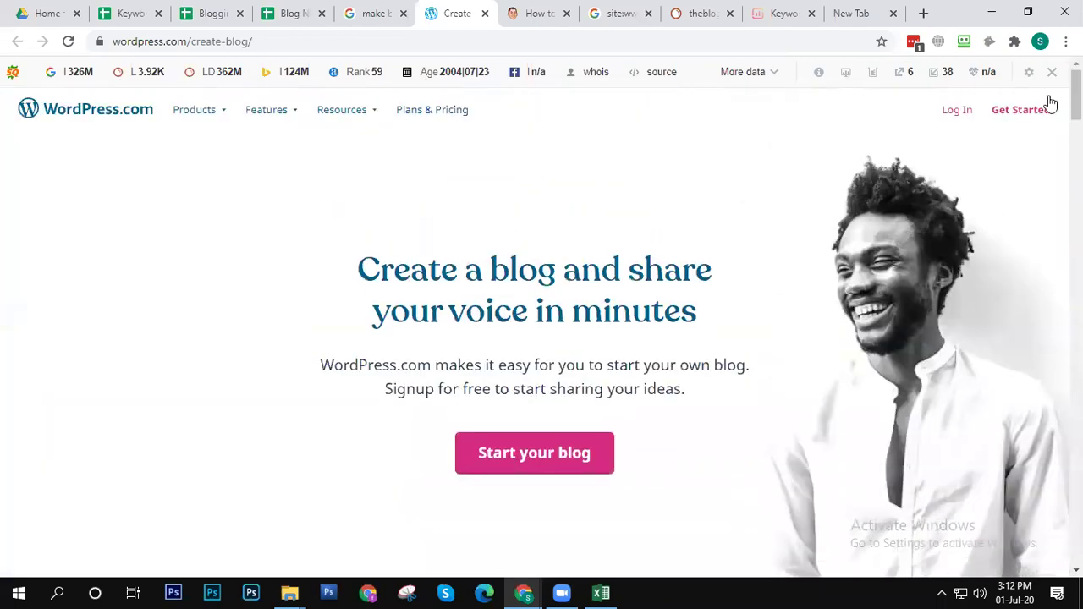
# Step: Count the words of the entire WordPress.com page with Word Counter Plus and dismiss the result
pyautogui.hotkey('ctrl', 'a')
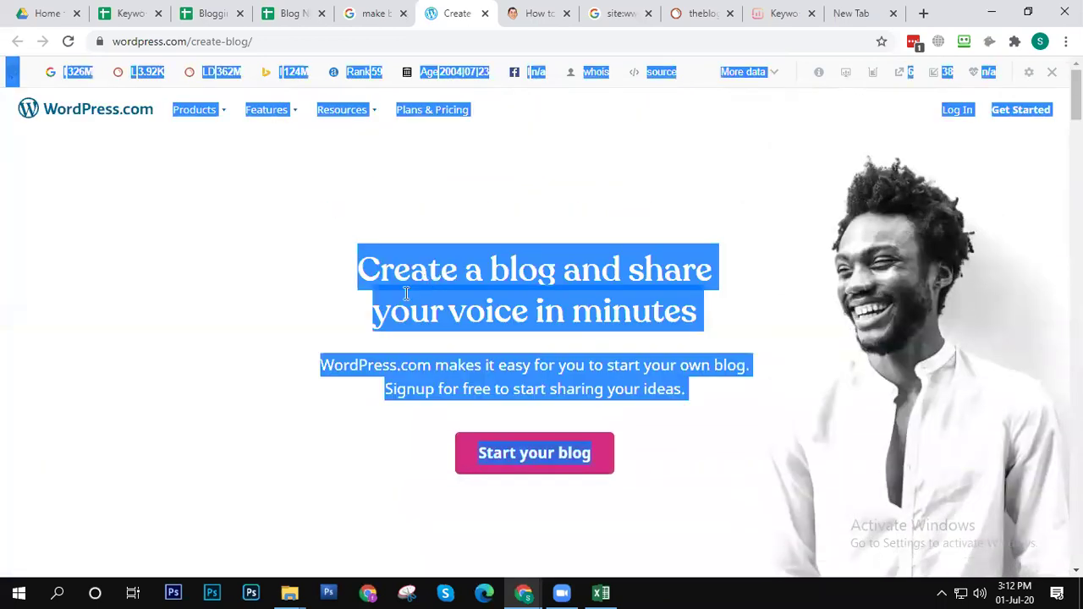
pyautogui.click(266, 241)
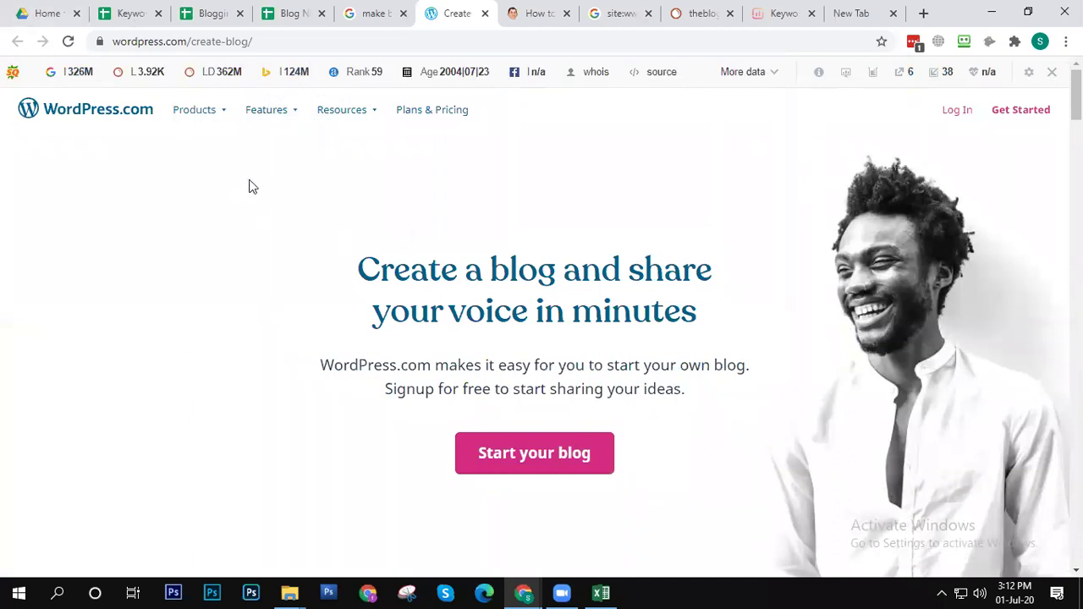
pyautogui.hotkey('ctrl', 'a')
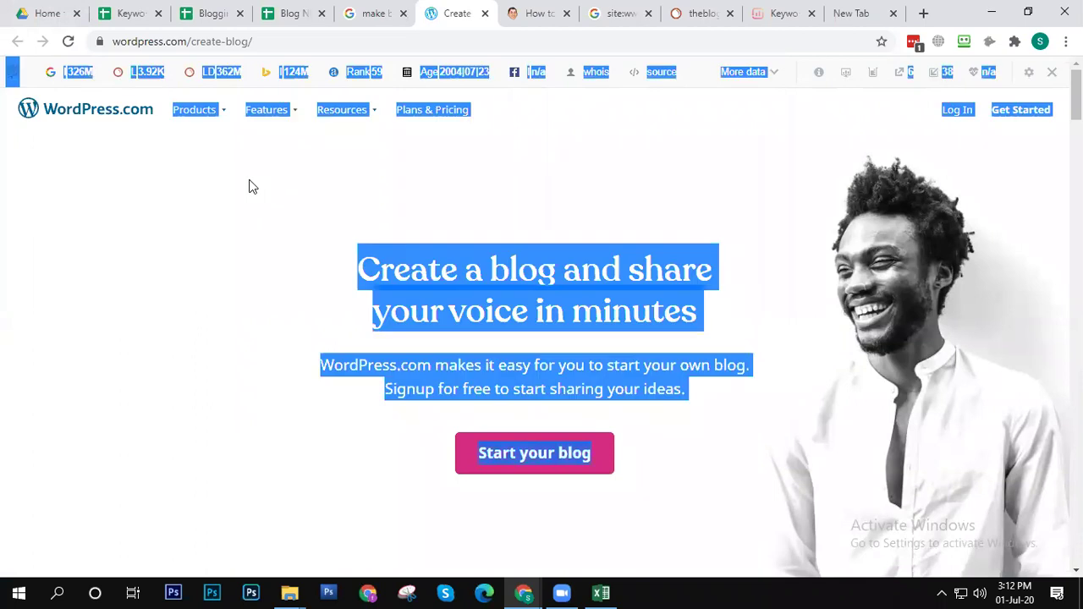
pyautogui.rightClick(539, 286)
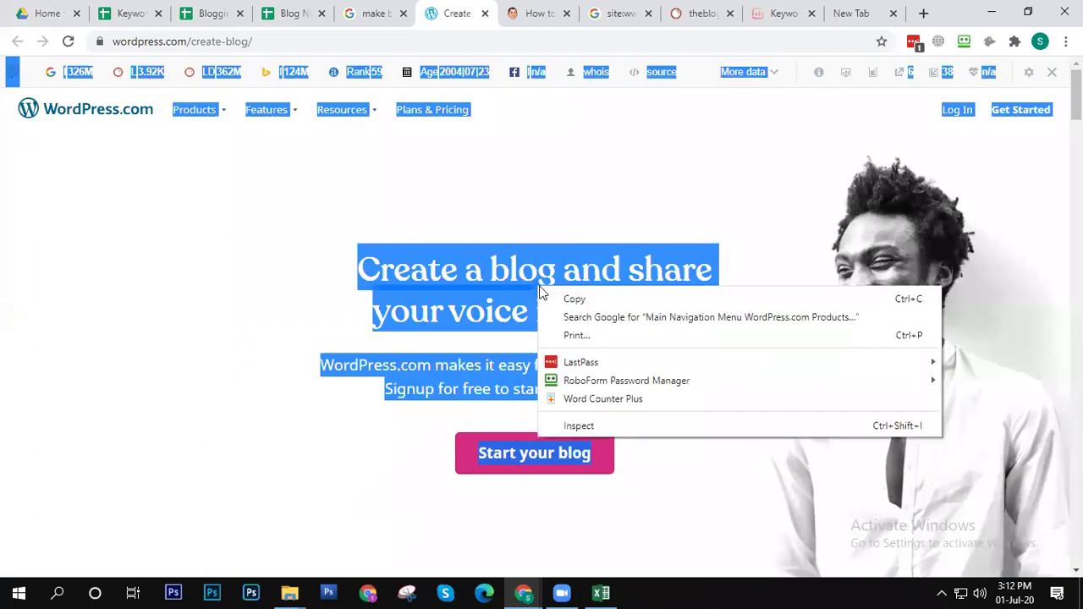
pyautogui.click(663, 398)
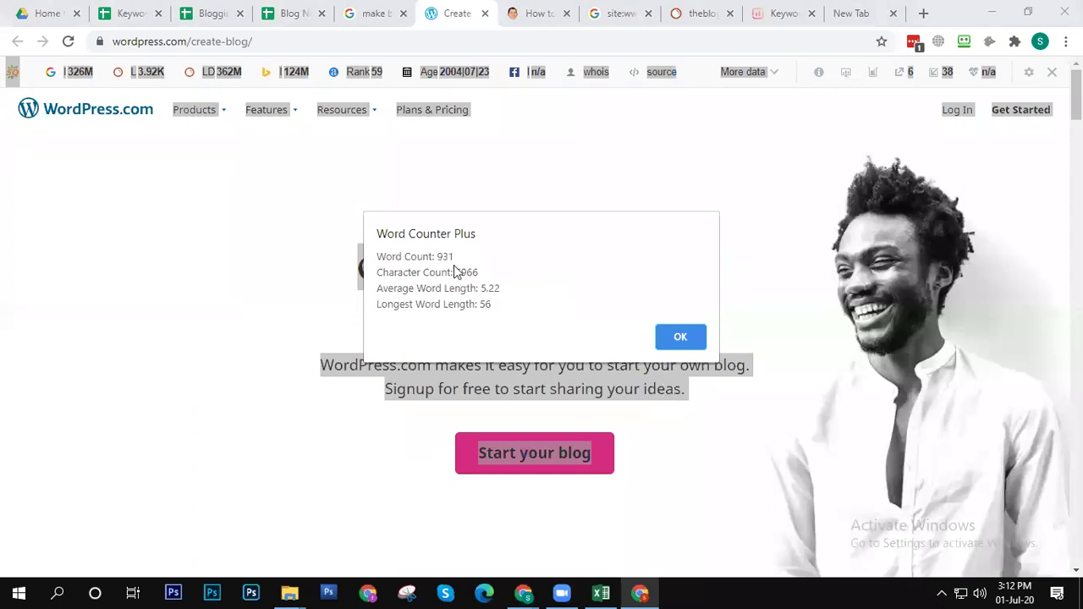
pyautogui.click(682, 335)
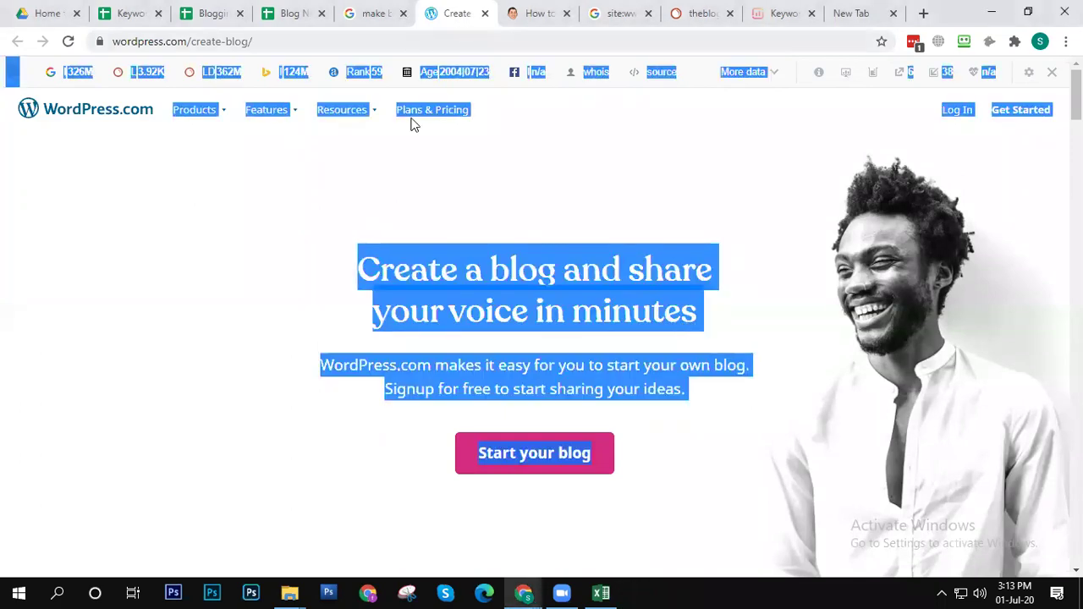
# Step: Return to the "make blog website" Google results and review the featured snippet, traffic chart and ads
pyautogui.hotkey('ctrl', 'shift', 'Tab')
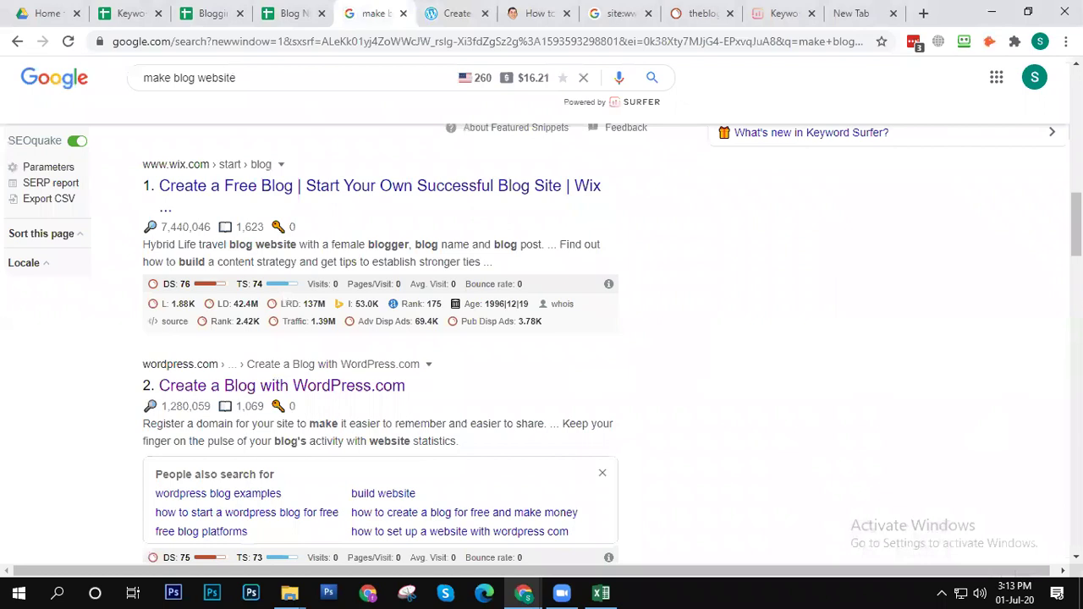
pyautogui.scroll(2, 541, 338)
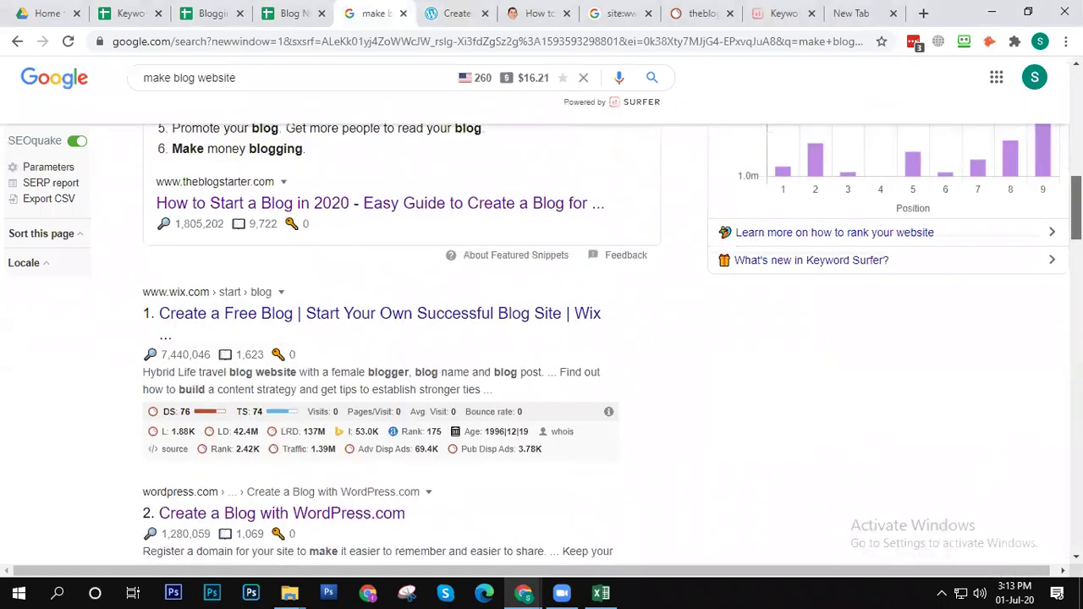
pyautogui.scroll(1, 542, 339)
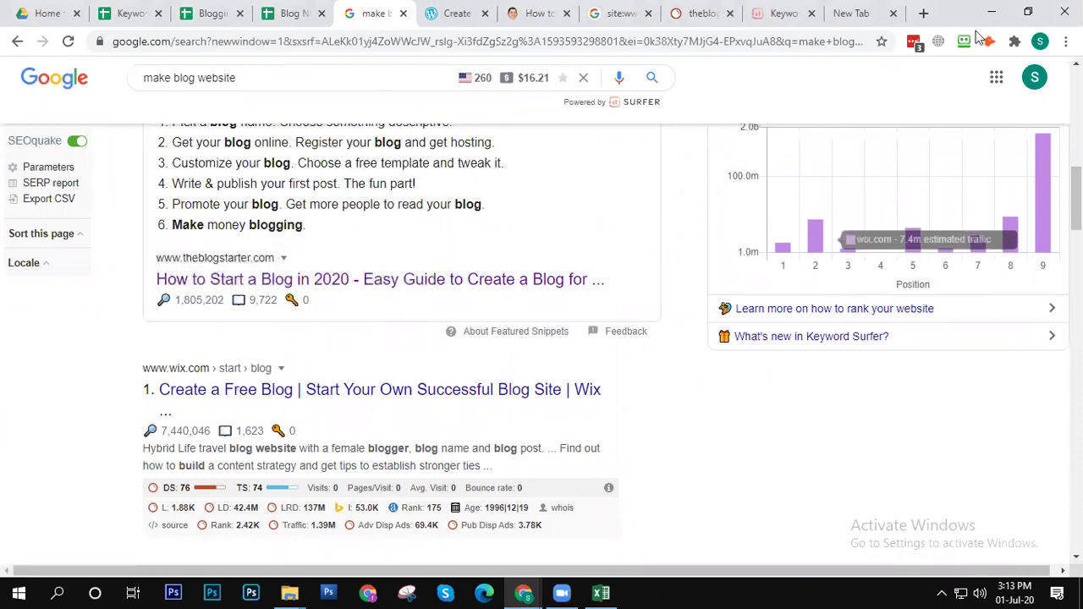
pyautogui.scroll(10, 554, 276)
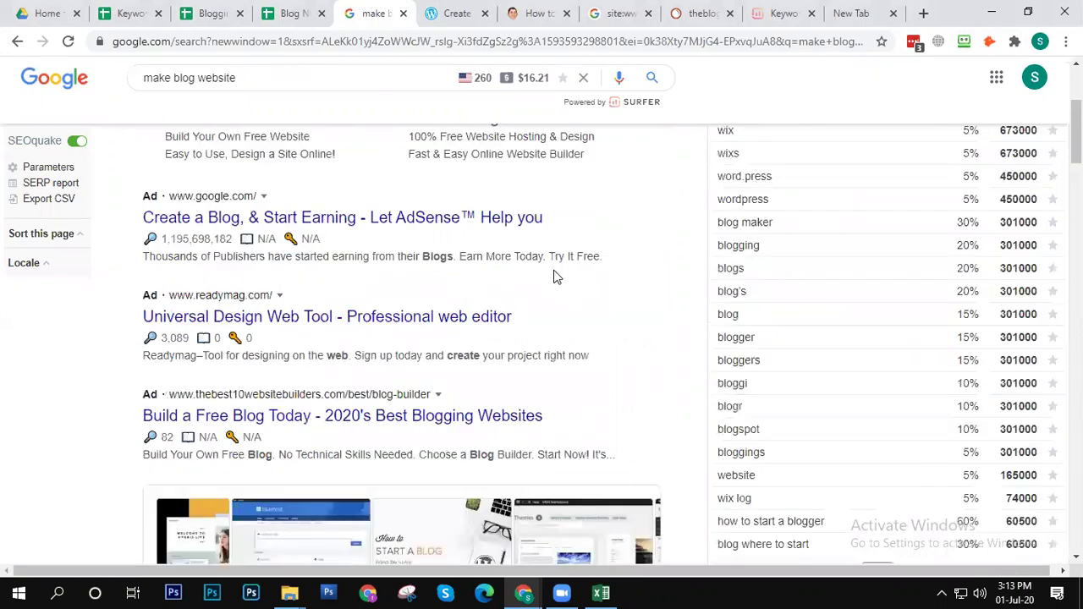
# Step: Open the Wix "Create a Free Blog" search result in a new tab and switch to it
pyautogui.scroll(-10, 546, 316)
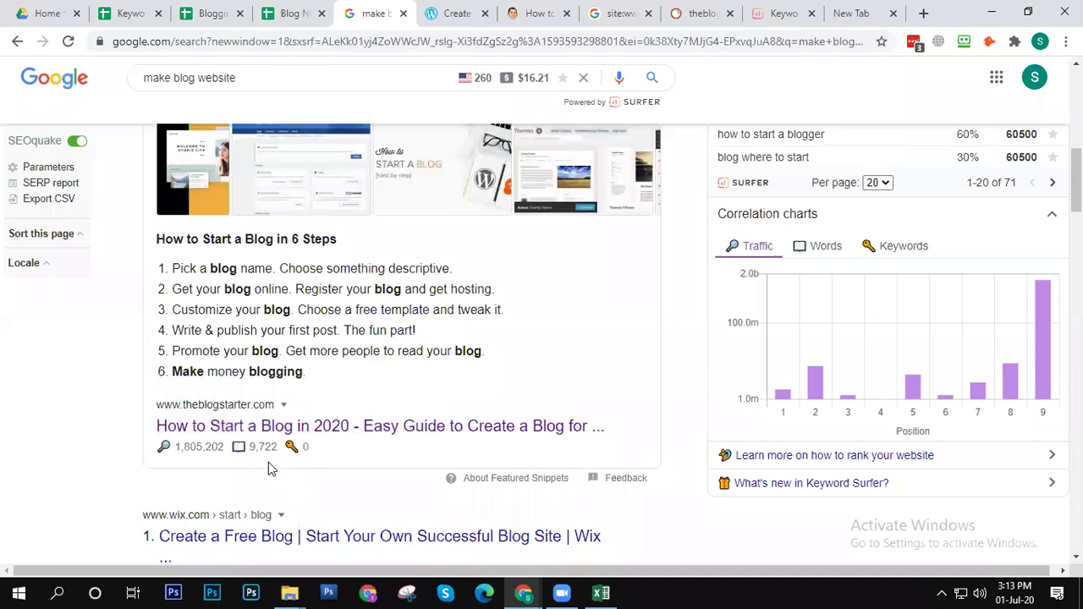
pyautogui.scroll(-2, 541, 338)
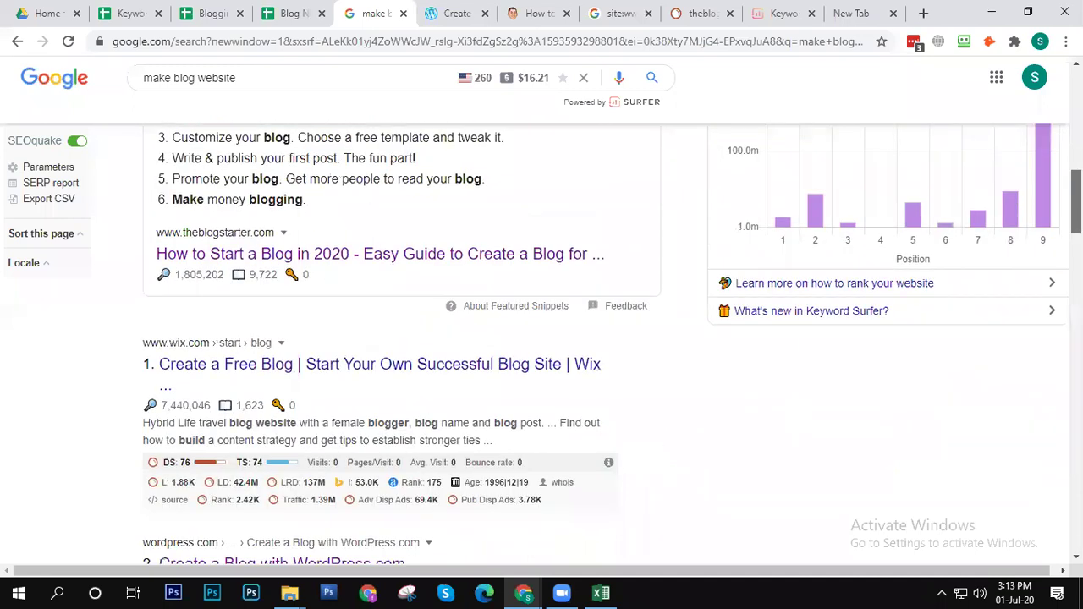
pyautogui.rightClick(354, 377)
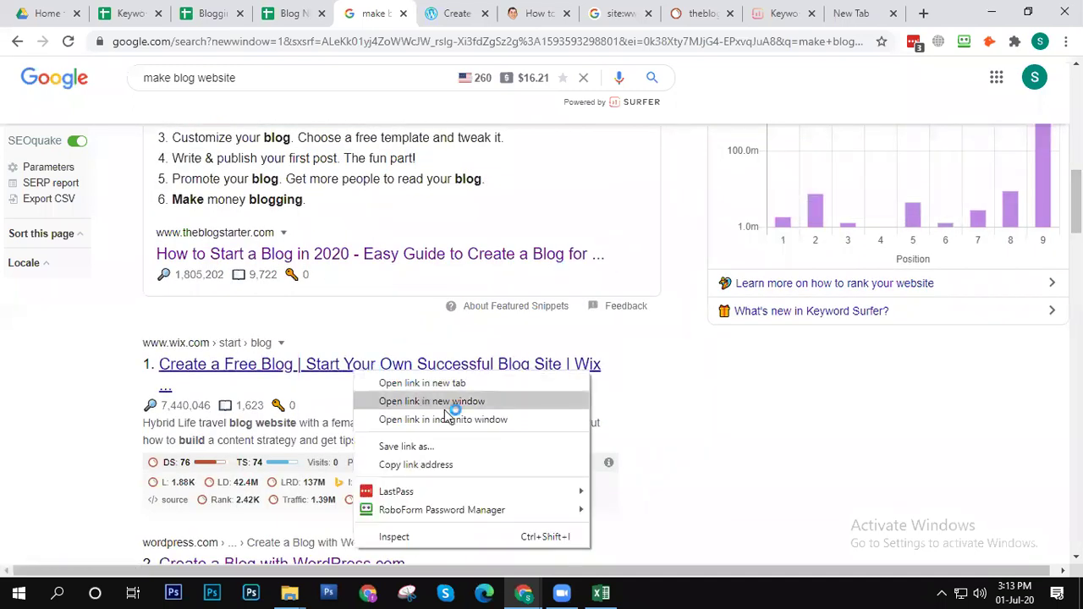
pyautogui.click(466, 385)
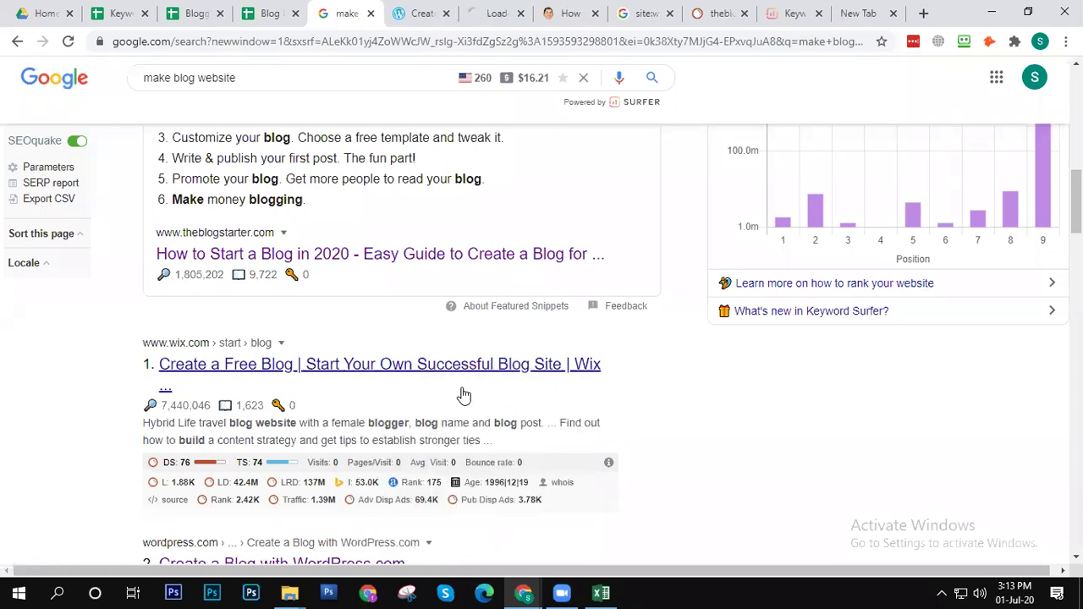
pyautogui.click(502, 13)
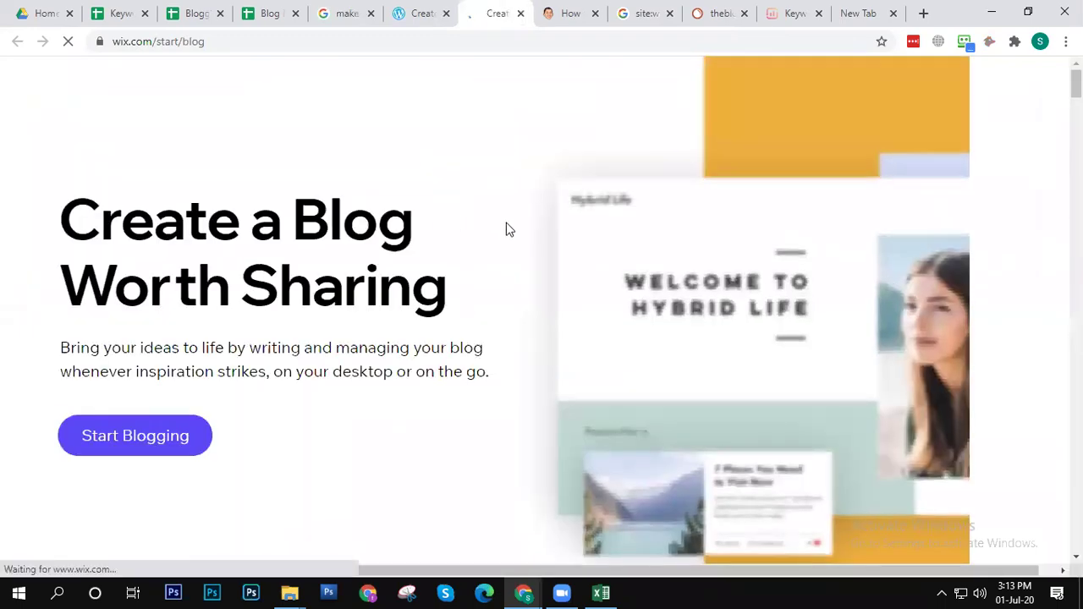
# Step: Look through the Wix blog page's content, including the numbered questions, as far as the footer links
pyautogui.scroll(-10, 508, 237)
pyautogui.scroll(-10, 604, 307)
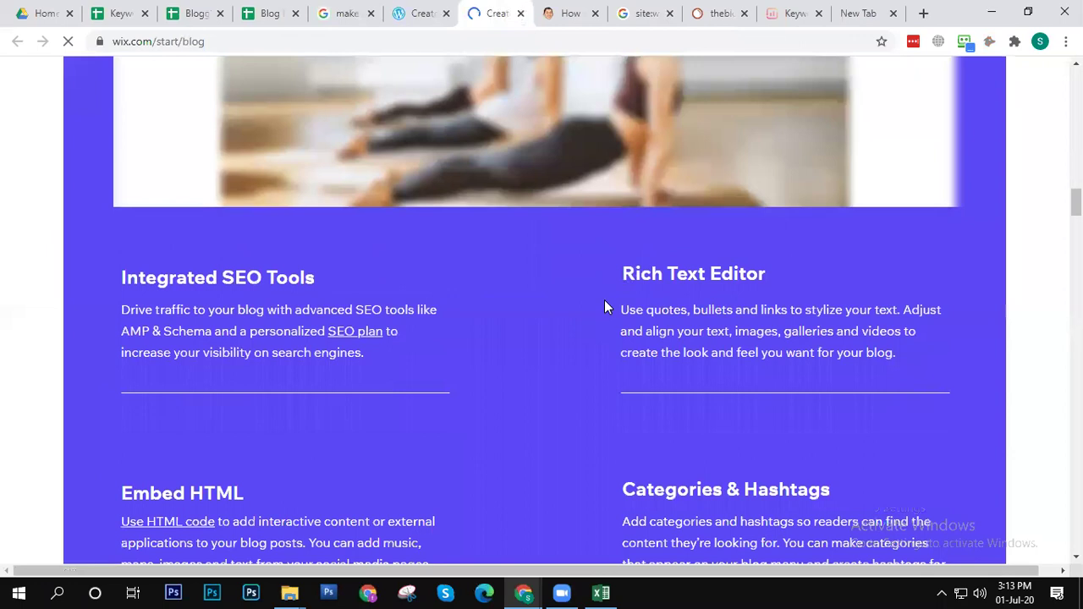
pyautogui.scroll(-10, 1053, 289)
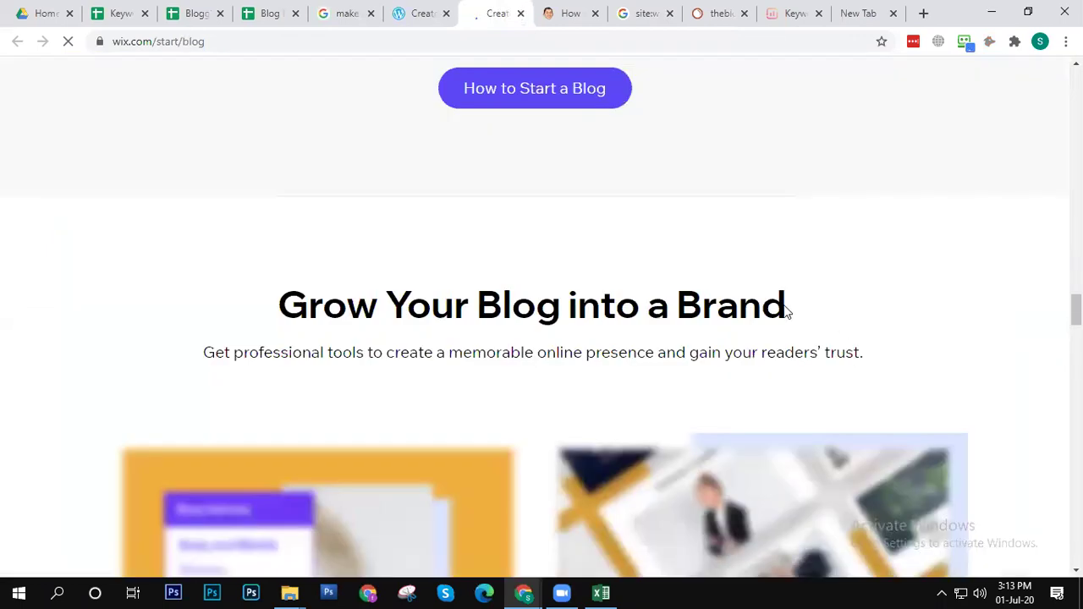
pyautogui.scroll(1, 786, 307)
pyautogui.scroll(-5, 716, 365)
pyautogui.scroll(-5, 677, 313)
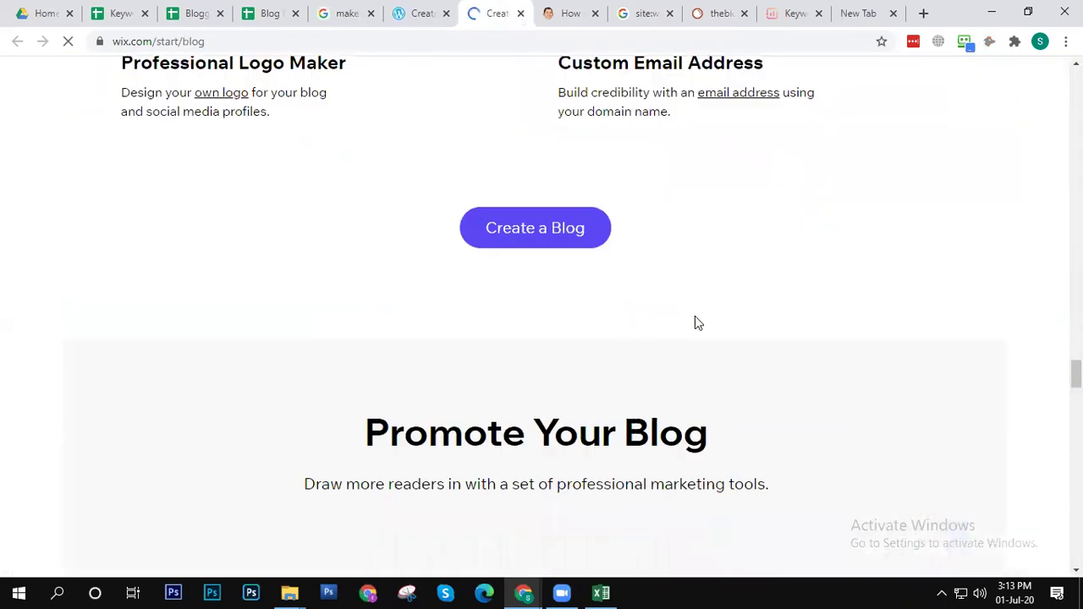
pyautogui.scroll(-5, 697, 299)
pyautogui.scroll(-10, 701, 297)
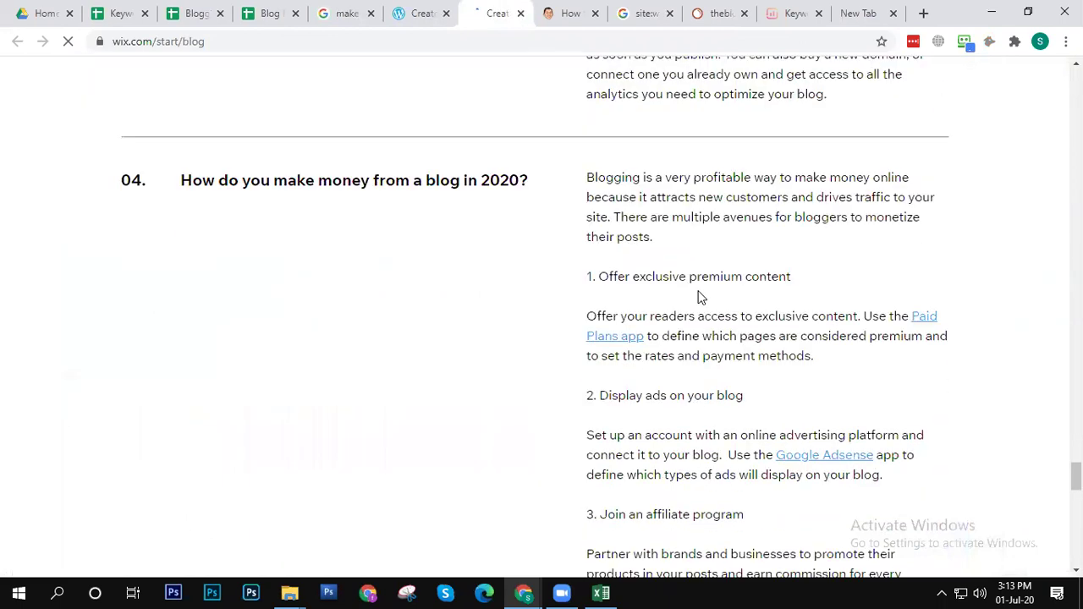
pyautogui.scroll(-15, 715, 279)
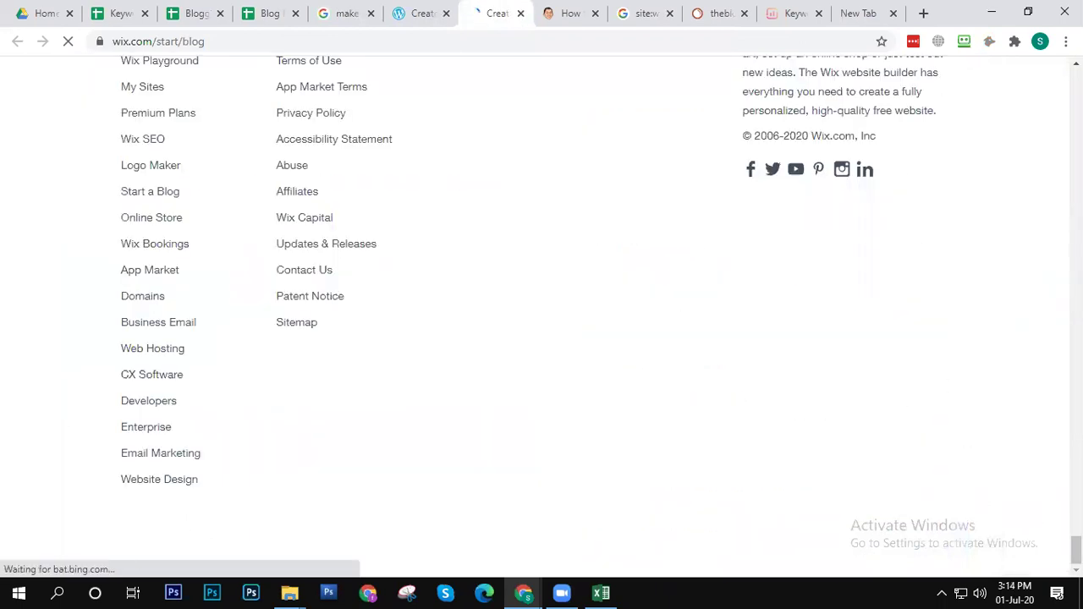
pyautogui.scroll(10, 878, 437)
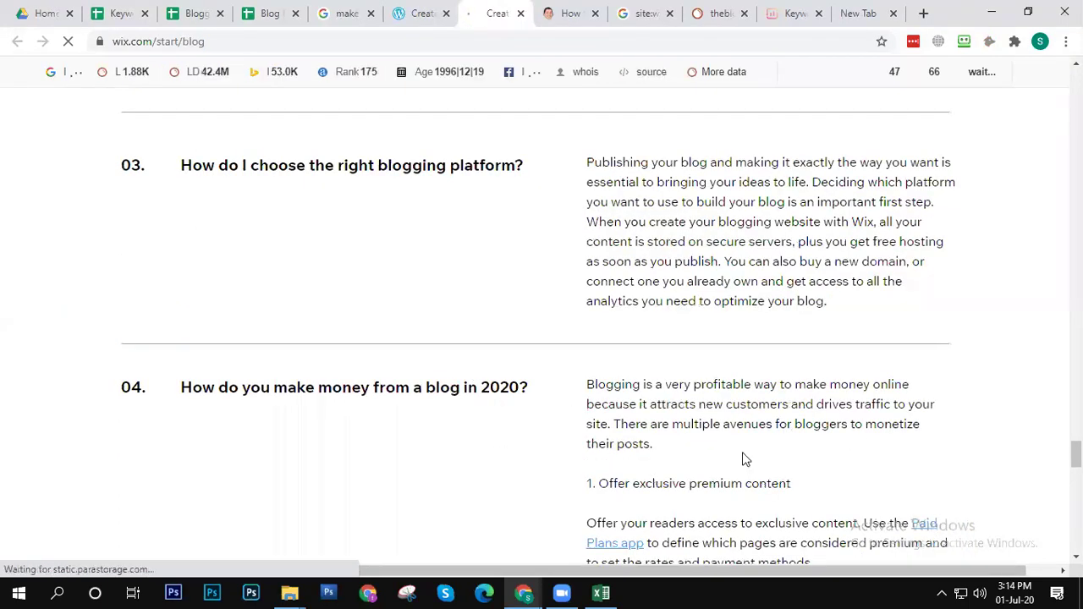
pyautogui.scroll(10, 747, 464)
pyautogui.scroll(10, 754, 469)
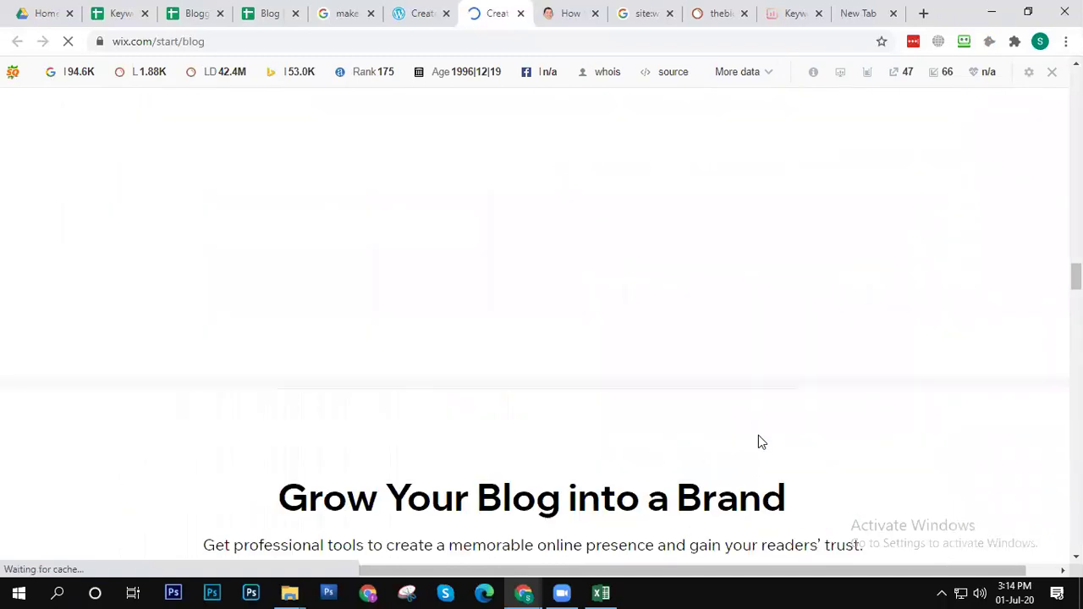
pyautogui.scroll(-10, 787, 423)
pyautogui.scroll(7, 846, 394)
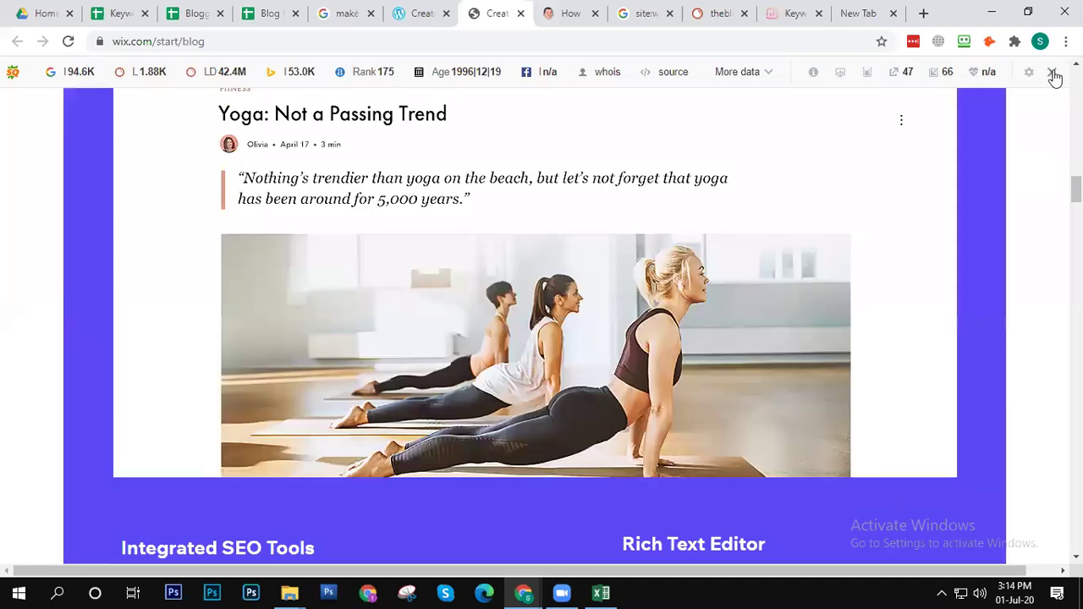
# Step: Disable the SEObar on the Wix page for any domain
pyautogui.click(1052, 72)
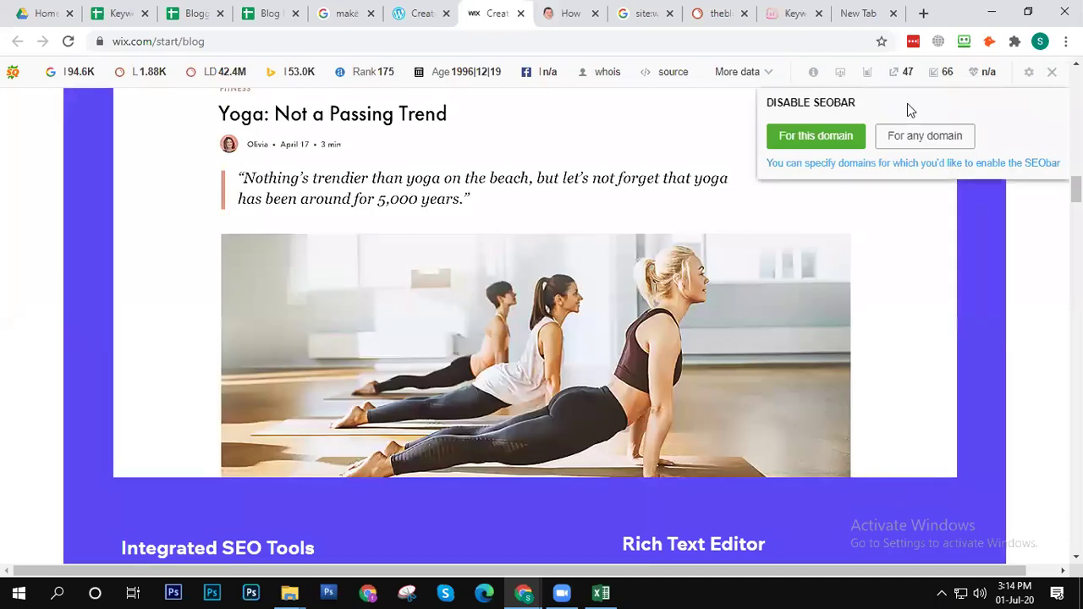
pyautogui.click(925, 136)
pyautogui.scroll(1, 542, 339)
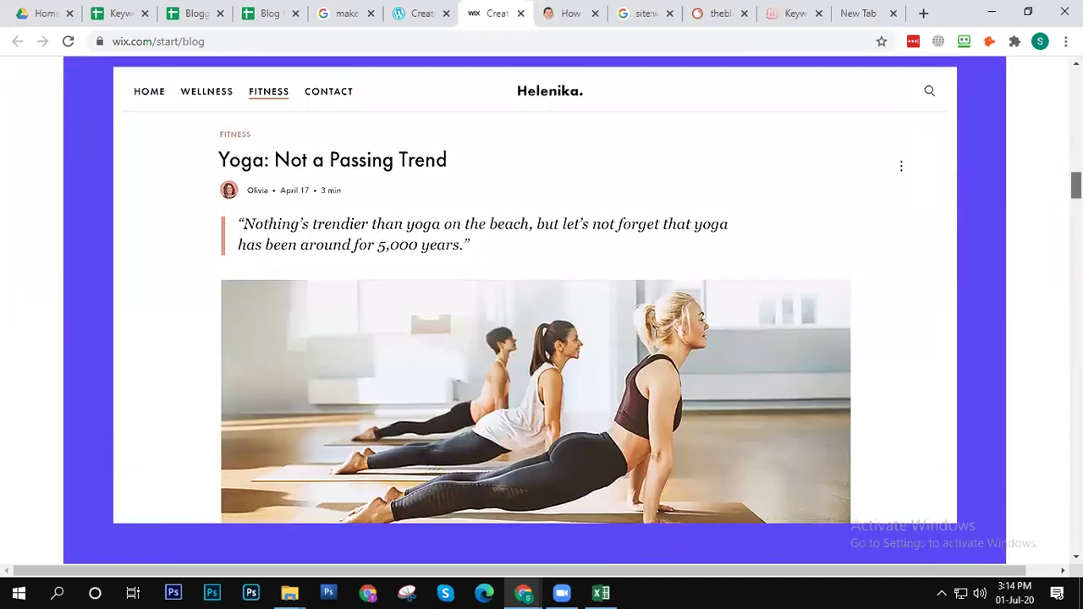
# Step: Count the words of the entire Wix page with Word Counter Plus and dismiss the result
pyautogui.scroll(4, 542, 339)
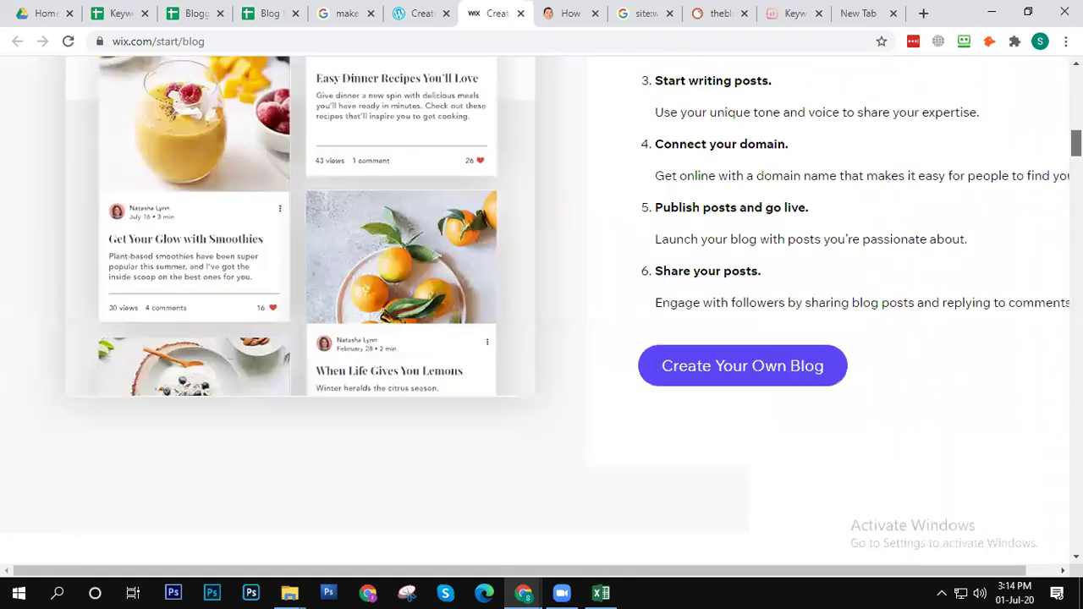
pyautogui.scroll(5, 541, 339)
pyautogui.scroll(-3, 542, 338)
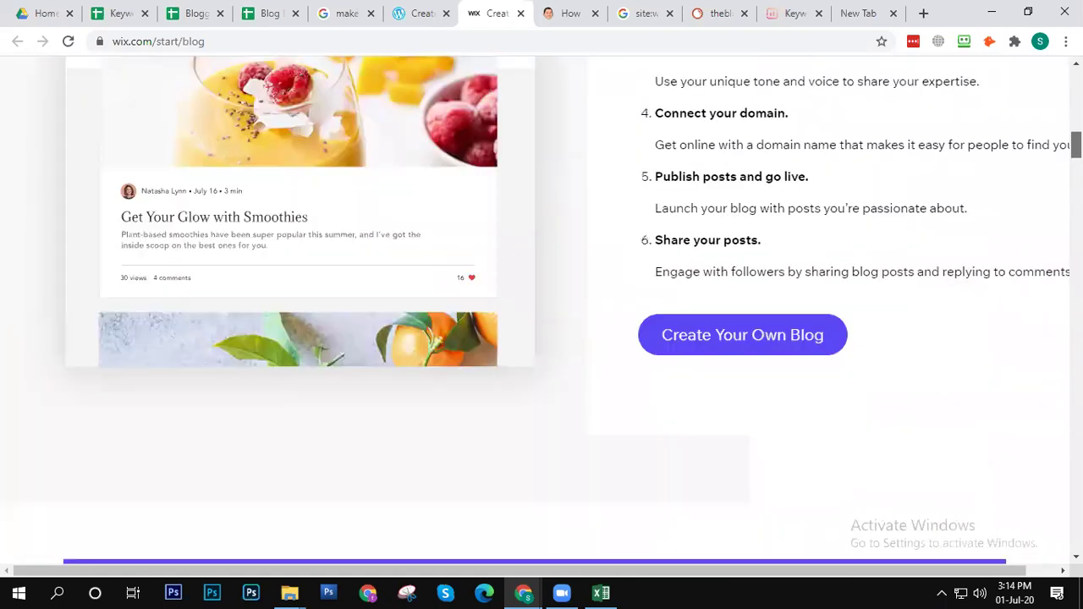
pyautogui.scroll(10, 541, 338)
pyautogui.scroll(3, 541, 339)
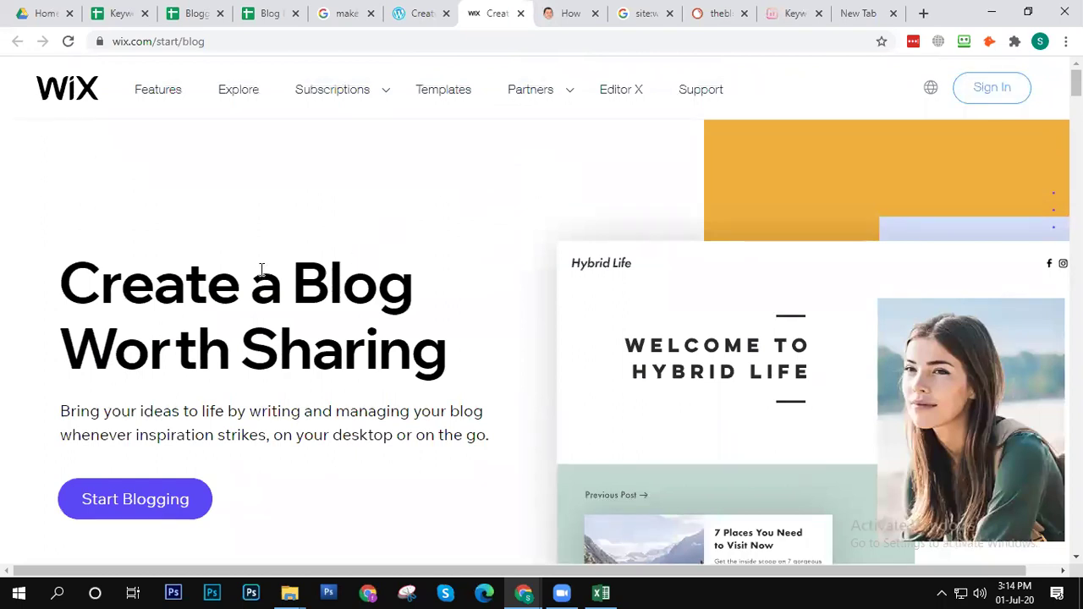
pyautogui.hotkey('ctrl', 'a')
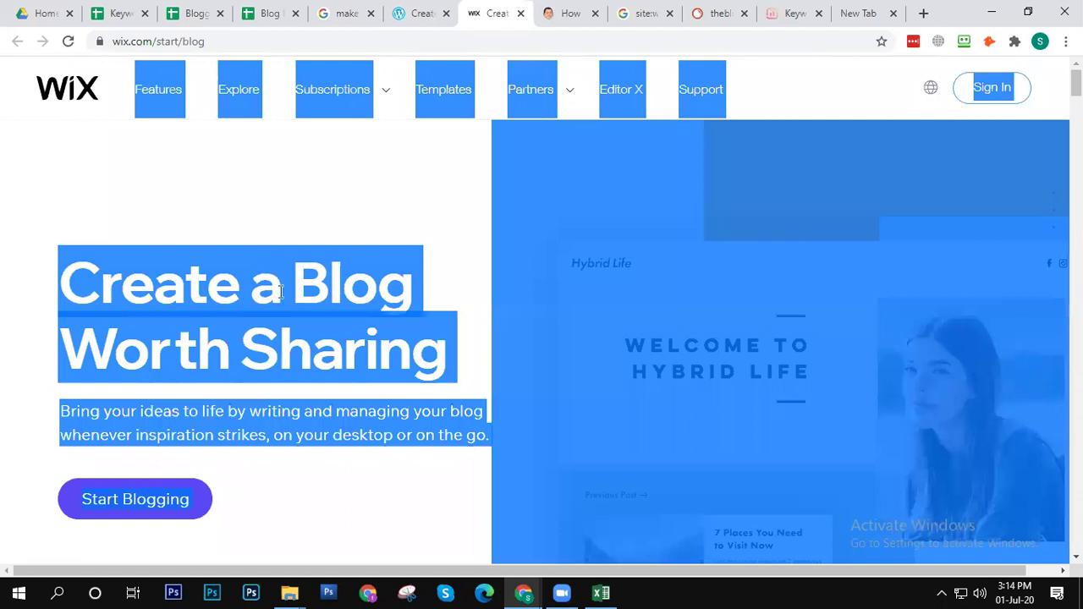
pyautogui.rightClick(221, 298)
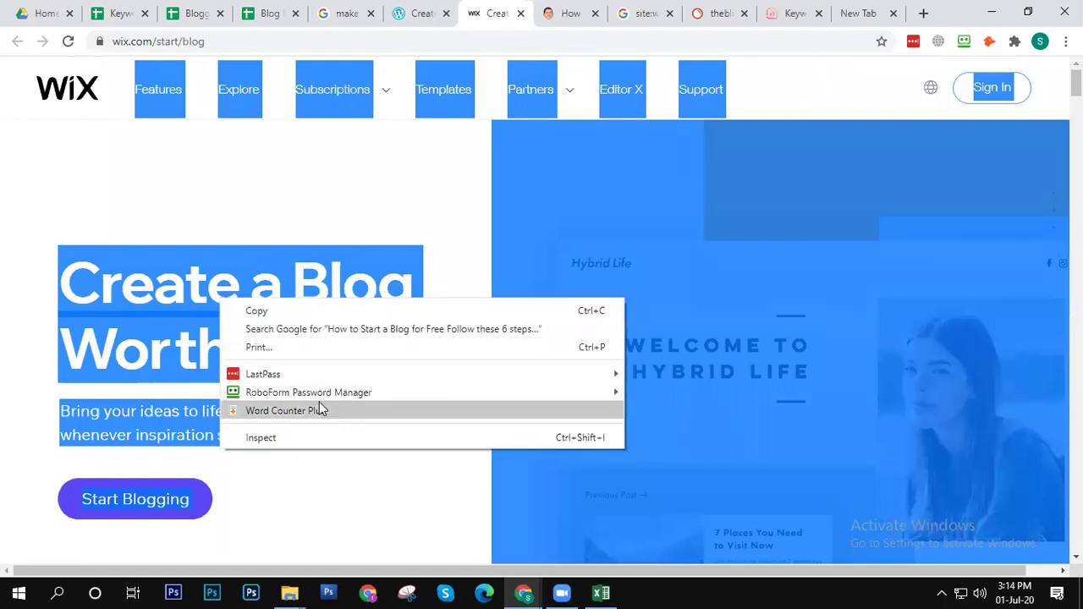
pyautogui.click(289, 410)
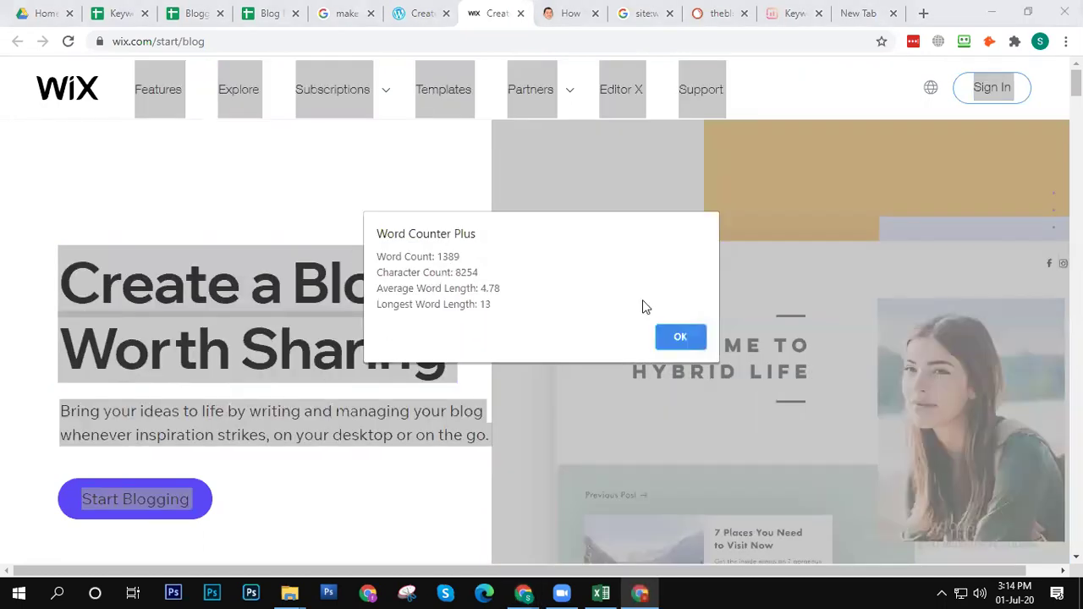
pyautogui.click(685, 337)
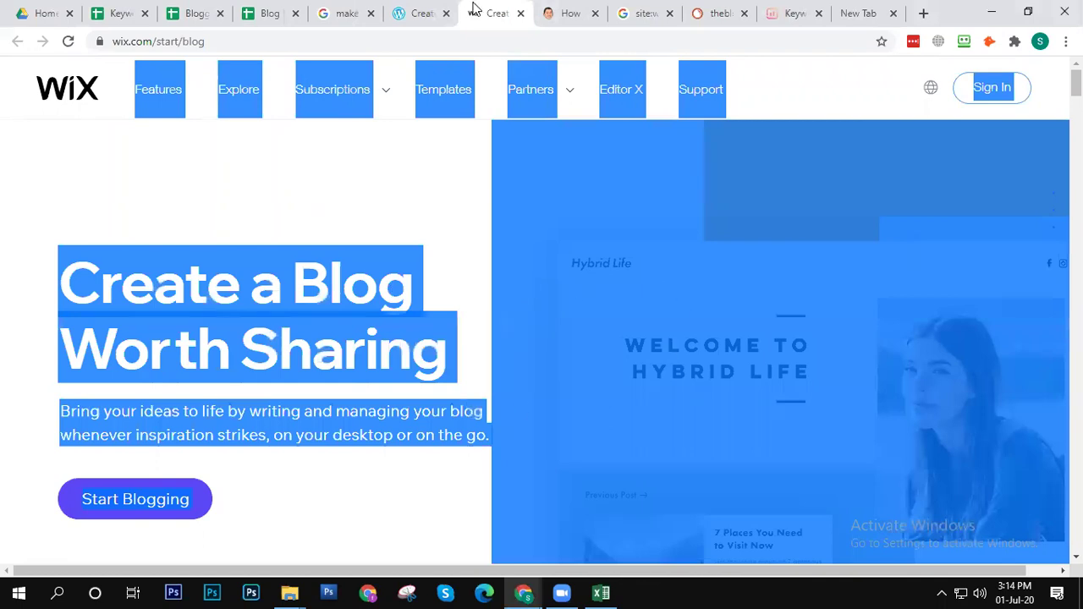
# Step: Switch back to the WordPress.com page, clear the text selection and examine its header, body sections and footer
pyautogui.click(418, 9)
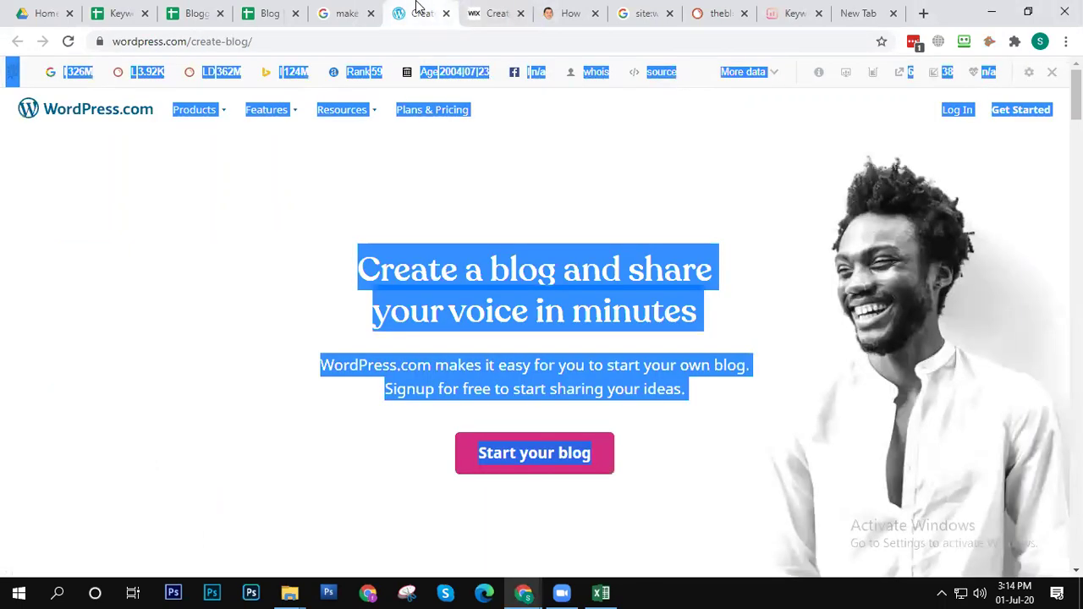
pyautogui.click(436, 203)
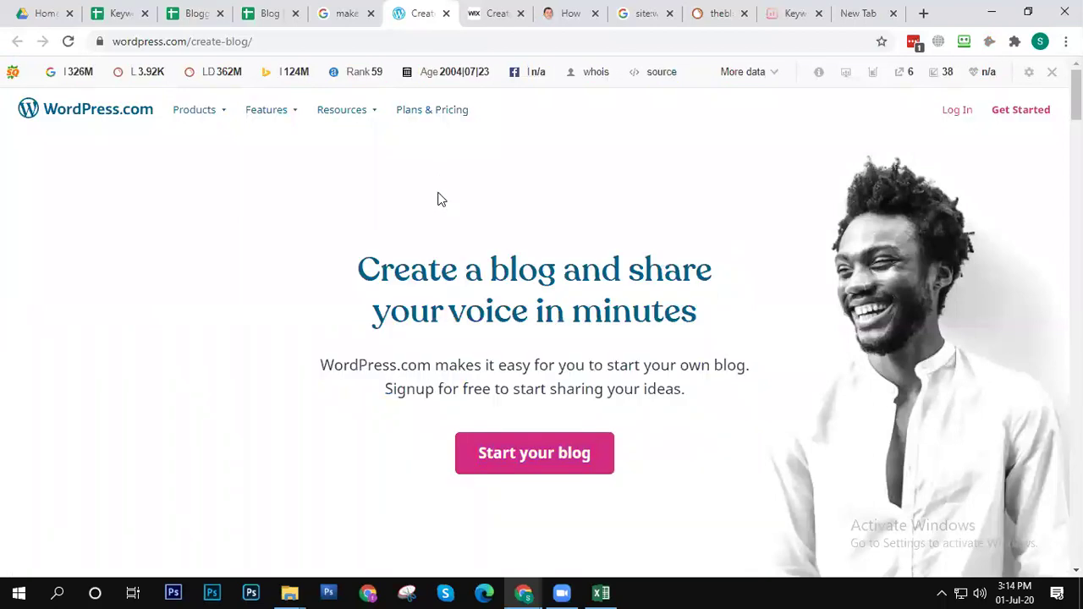
pyautogui.click(211, 119)
pyautogui.click(267, 118)
pyautogui.scroll(-10, 415, 216)
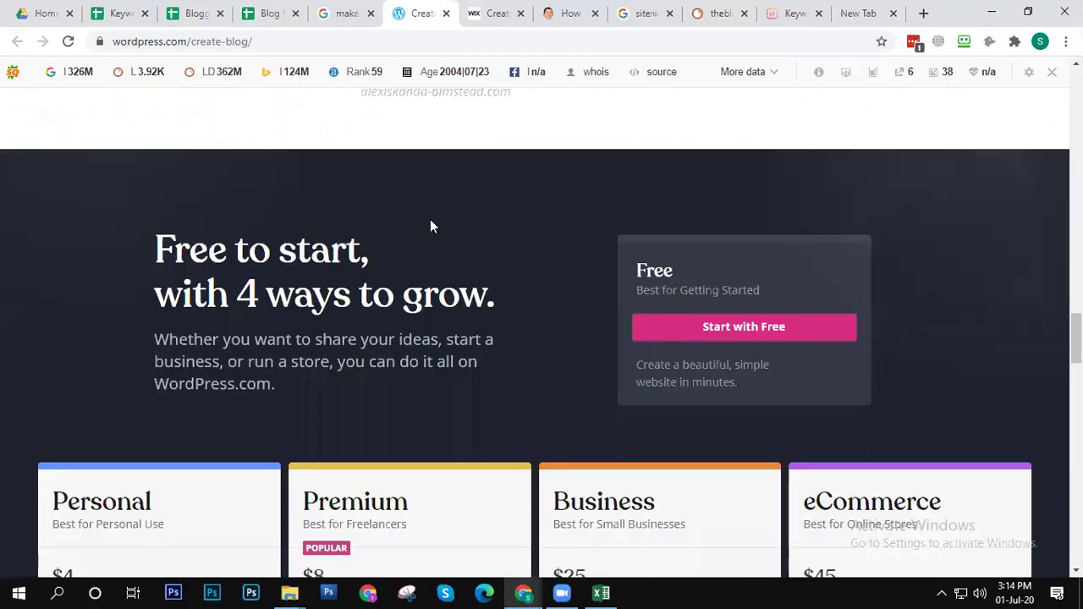
pyautogui.scroll(-8, 431, 245)
pyautogui.scroll(-12, 415, 265)
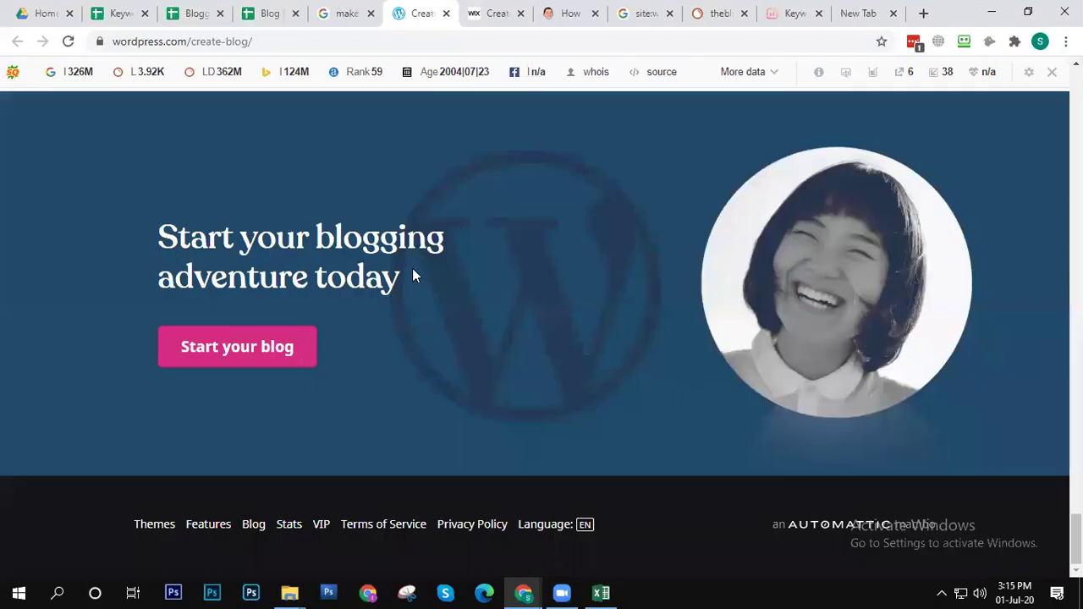
pyautogui.scroll(9, 411, 274)
pyautogui.scroll(20, 419, 274)
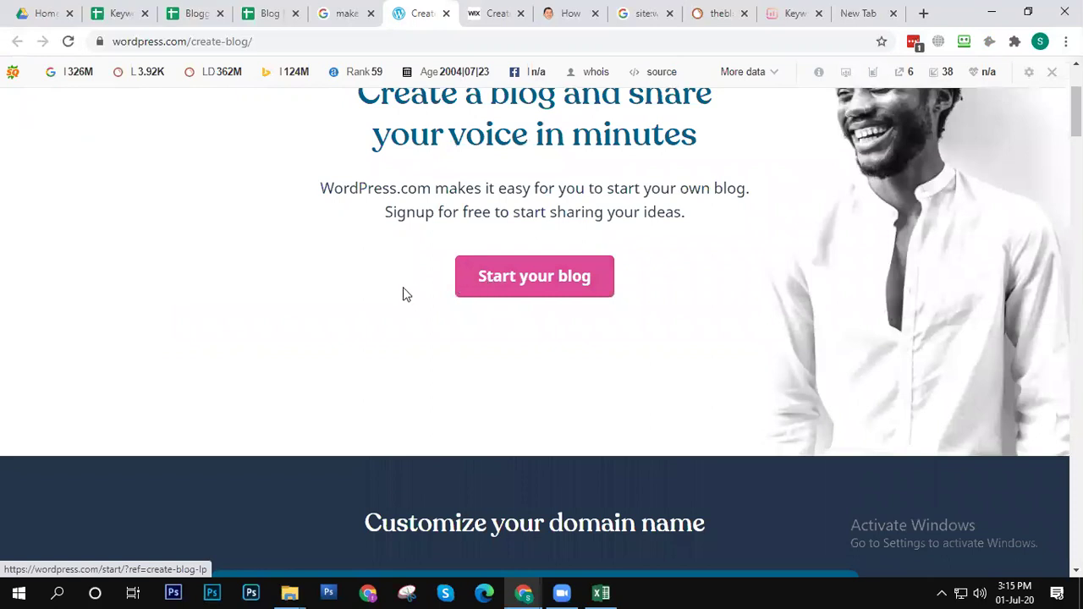
pyautogui.scroll(2, 210, 293)
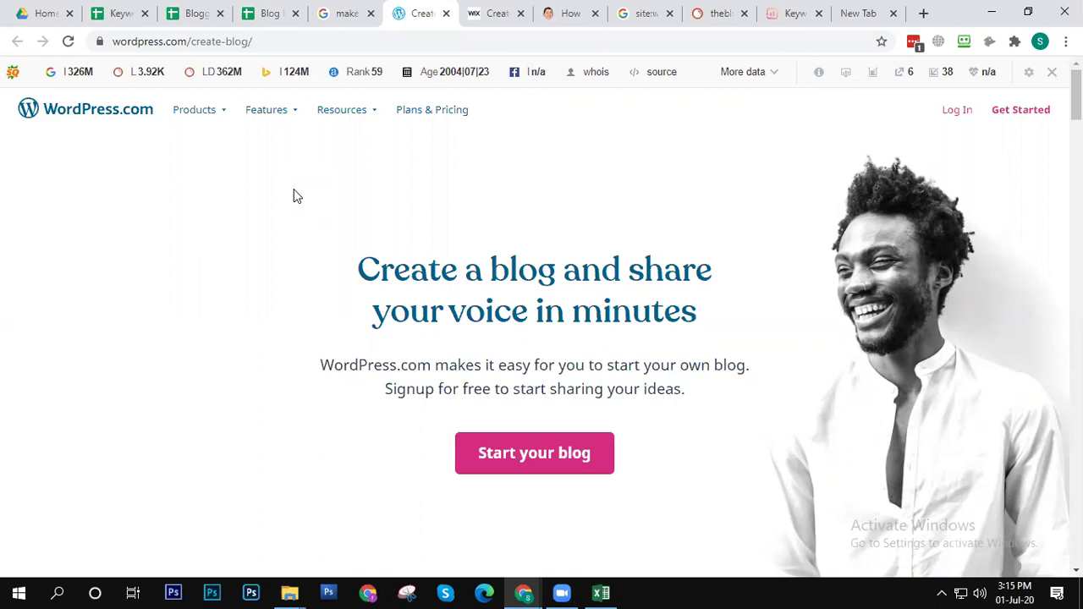
# Step: Count only the words of the "Create a blog and share your voice in minutes" heading and intro, dismissing the result and selection
pyautogui.moveTo(364, 265); pyautogui.dragTo(733, 394)
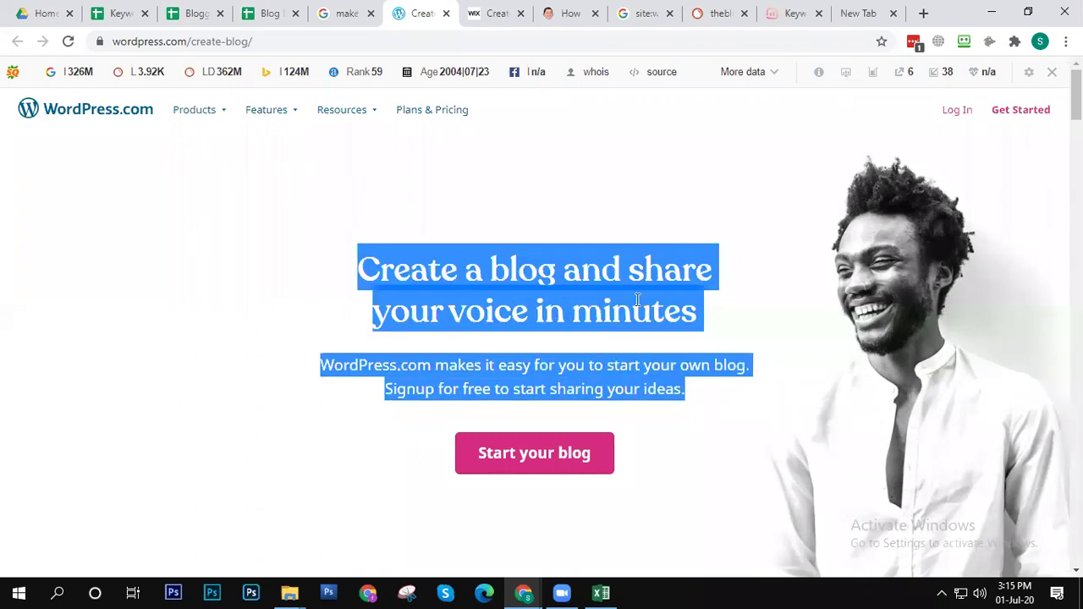
pyautogui.rightClick(638, 298)
pyautogui.click(742, 409)
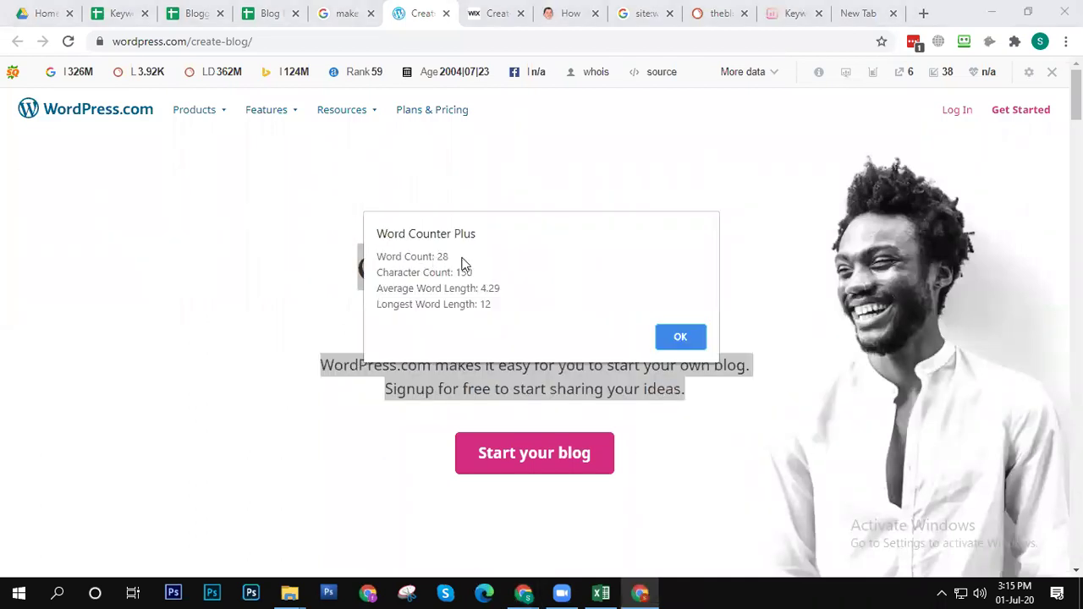
pyautogui.click(680, 337)
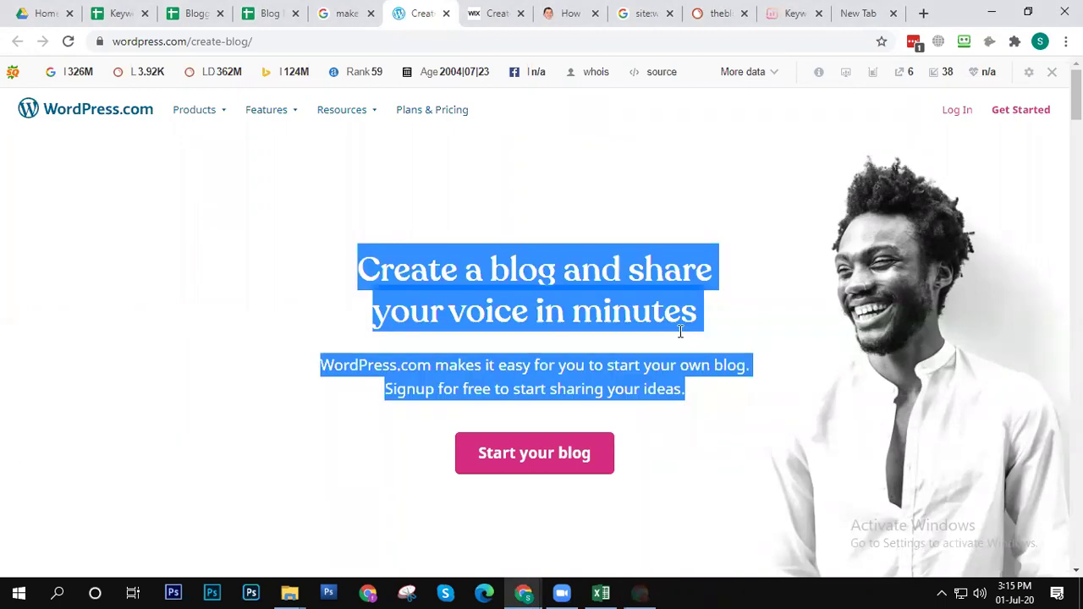
pyautogui.click(437, 227)
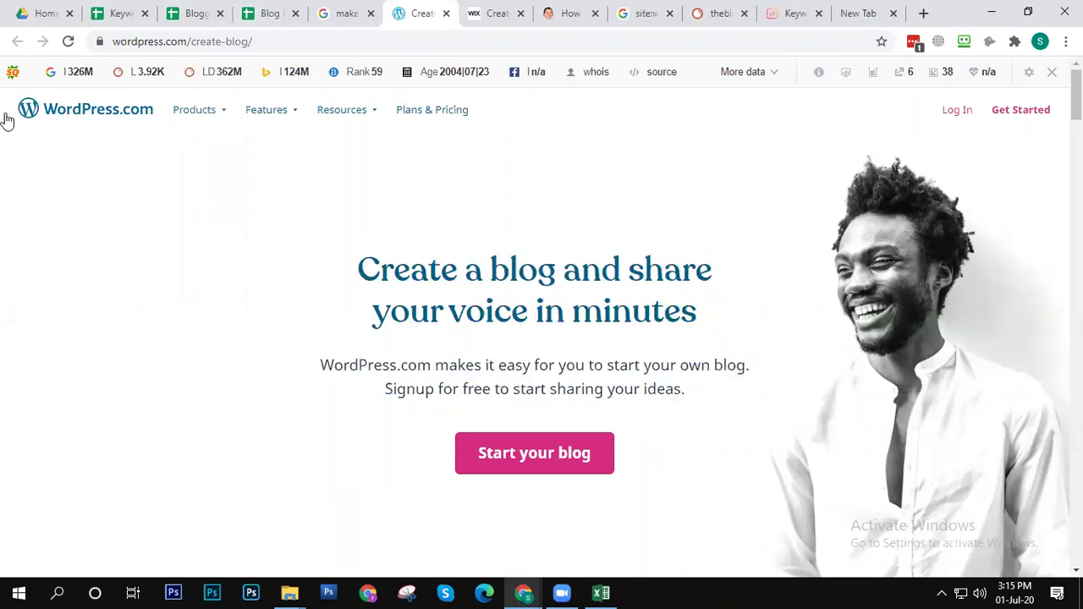
# Step: Count the WordPress.com page's body words from the main heading through the final "Start your blog" call to action, excluding header and footer
pyautogui.moveTo(312, 254); pyautogui.dragTo(790, 410)
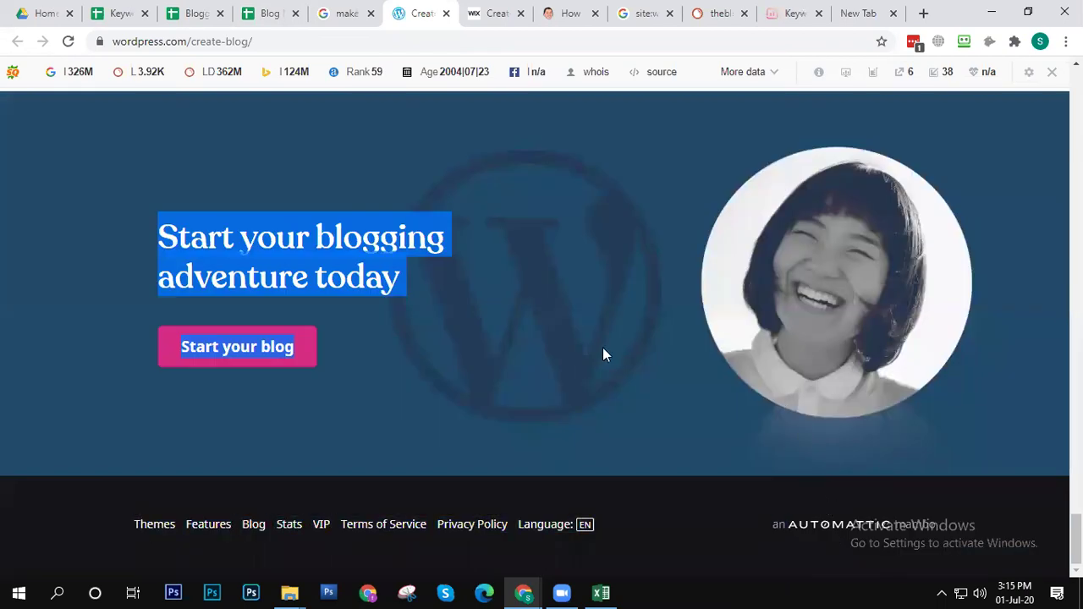
pyautogui.rightClick(291, 241)
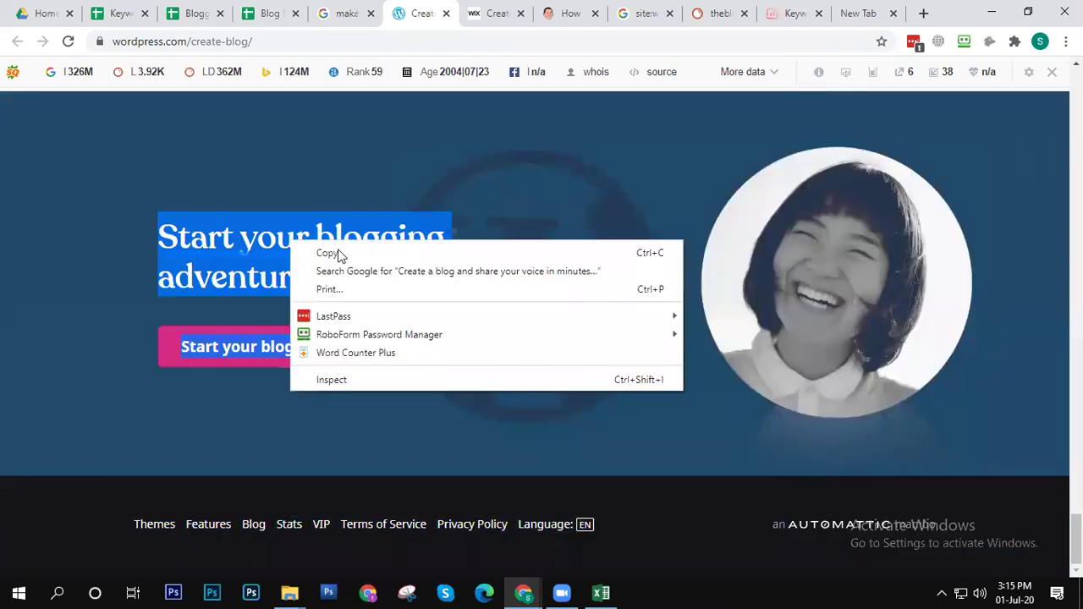
pyautogui.click(406, 352)
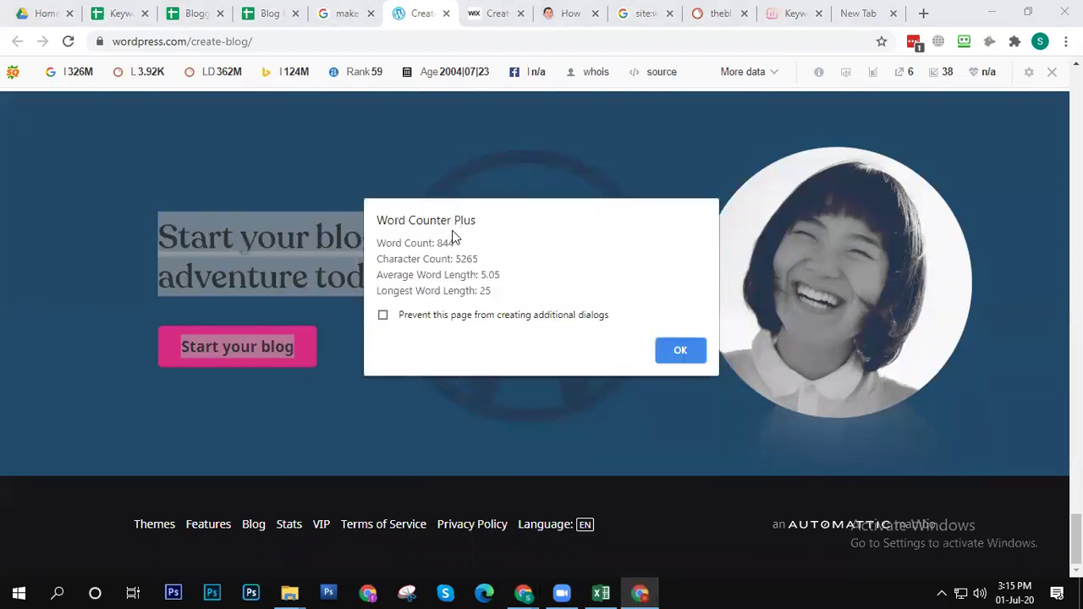
# Step: Dismiss the word count result, clear the text selection and return to the beginning of the WordPress.com page
pyautogui.click(681, 353)
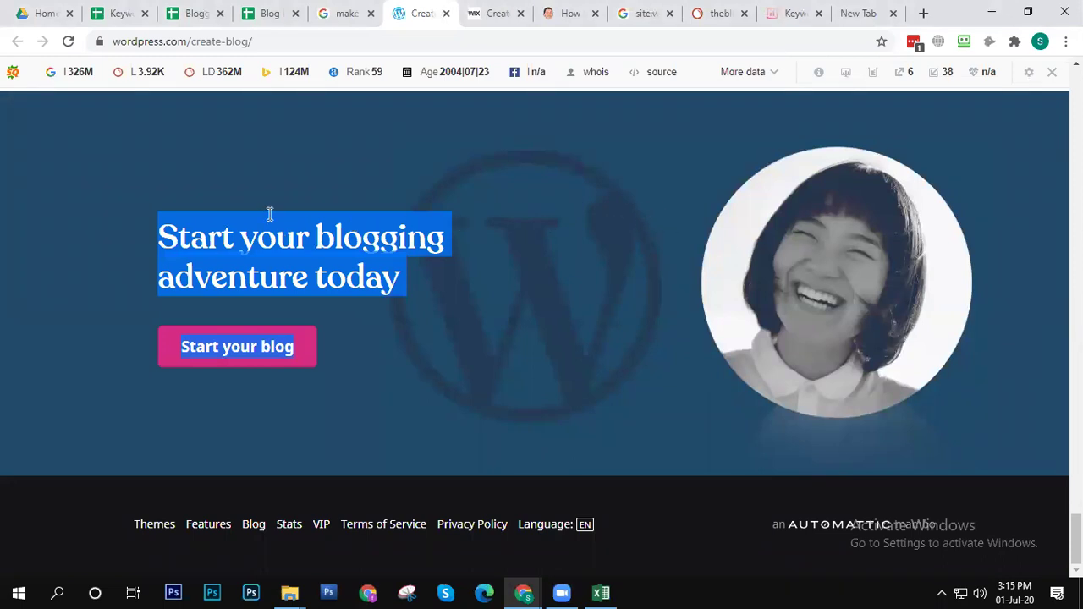
pyautogui.click(332, 212)
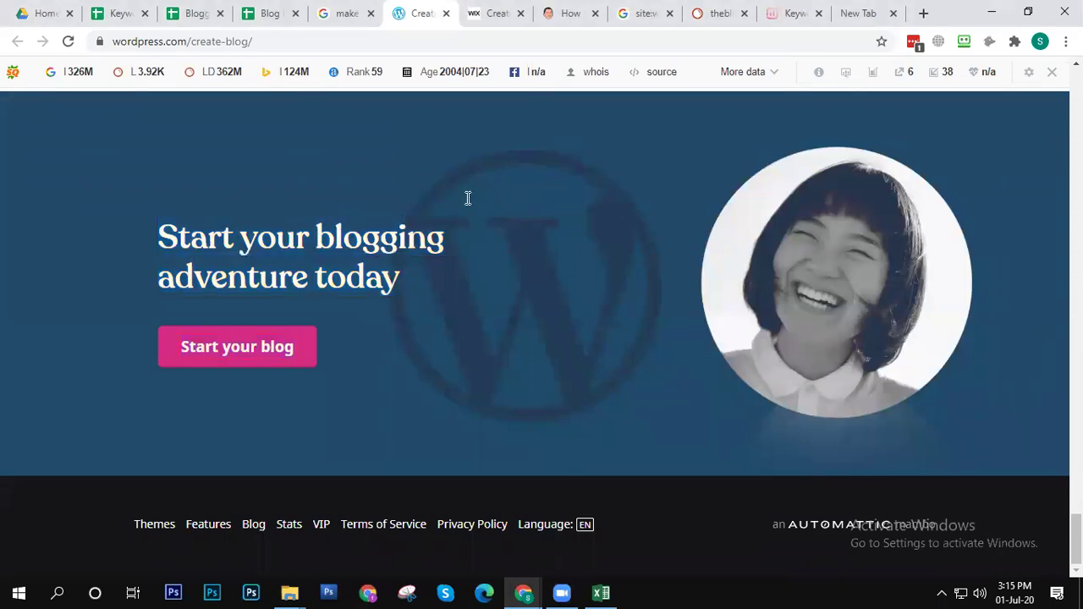
pyautogui.scroll(10, 466, 198)
pyautogui.scroll(15, 511, 121)
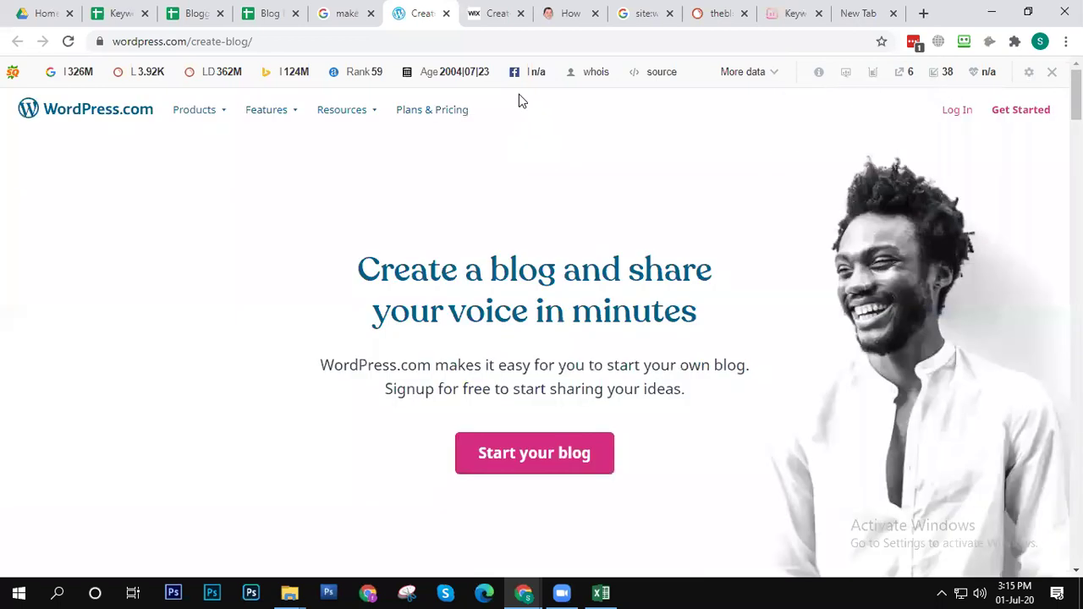
# Step: Return to the "make blog website" Google results and open the third result, Themeisle's "9 Best Free Blogging Sites in 2020", in a new tab
pyautogui.click(346, 11)
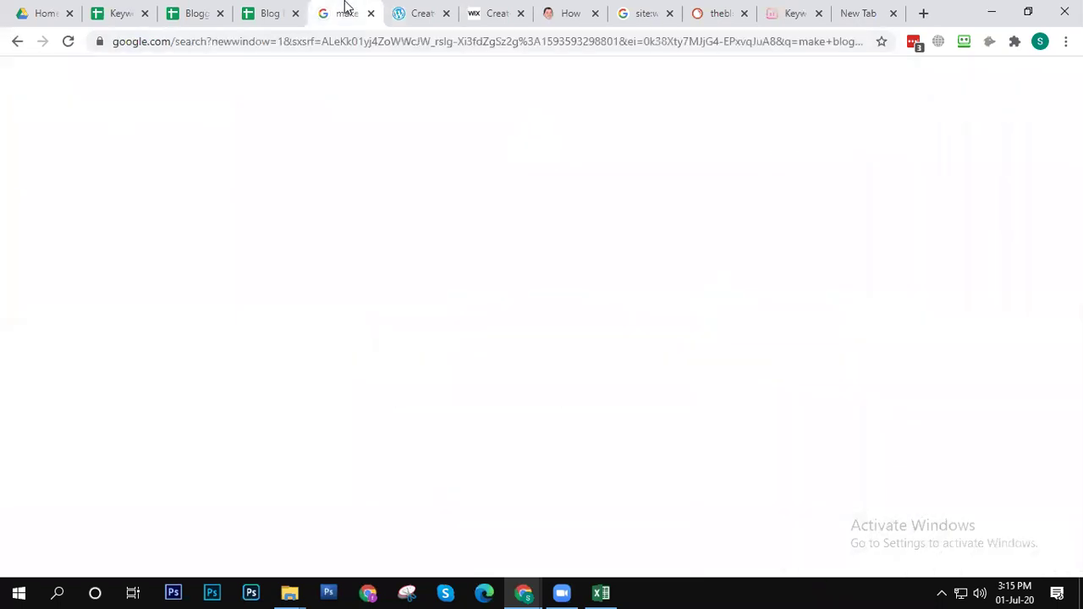
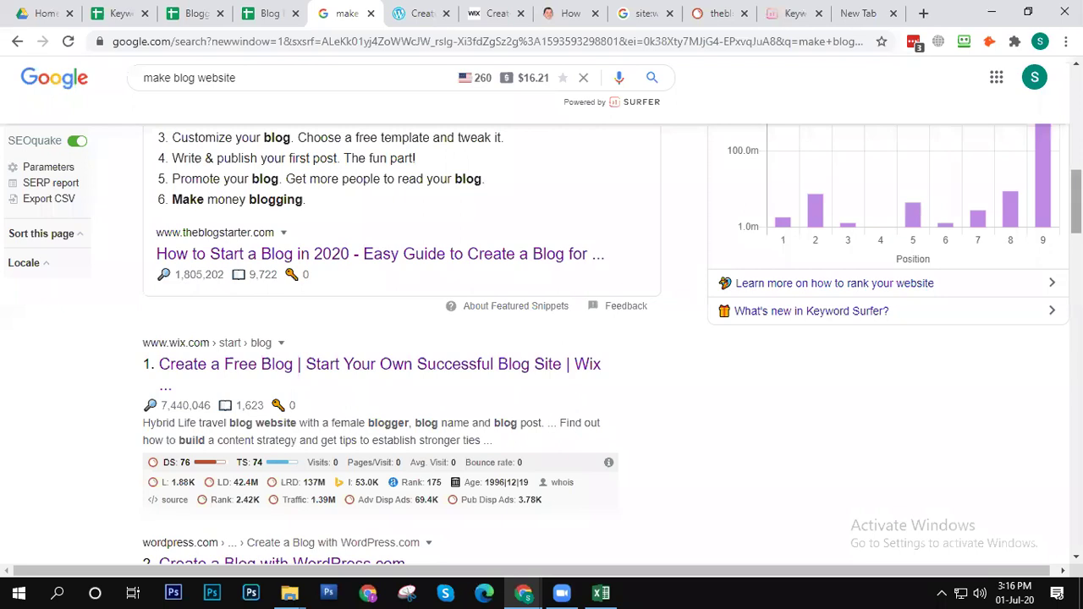
pyautogui.scroll(-3, 1075, 203)
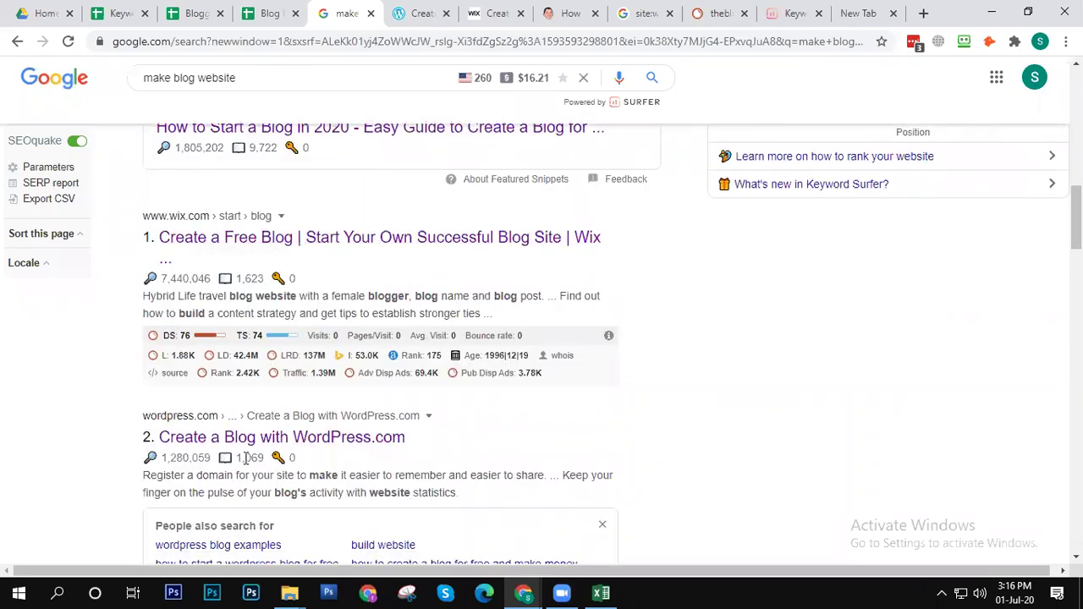
pyautogui.scroll(-2, 1076, 218)
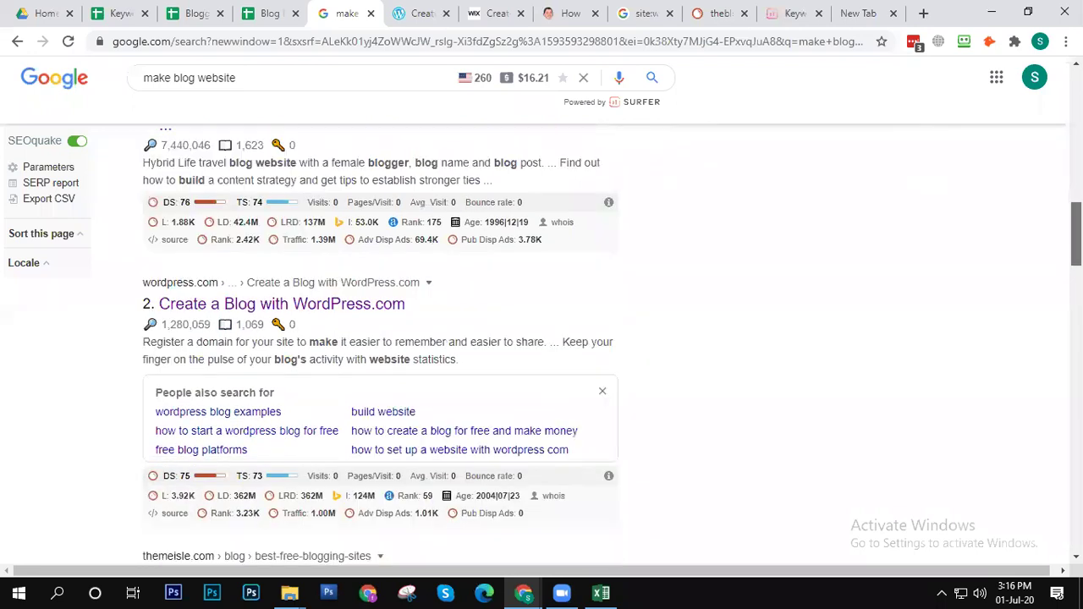
pyautogui.scroll(-4, 1075, 229)
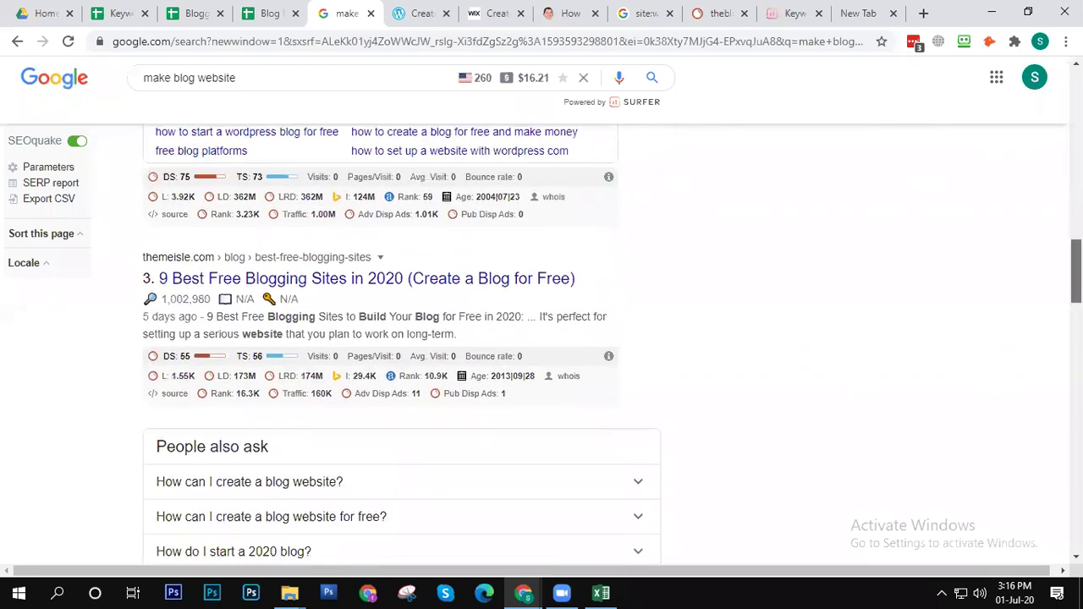
pyautogui.rightClick(235, 288)
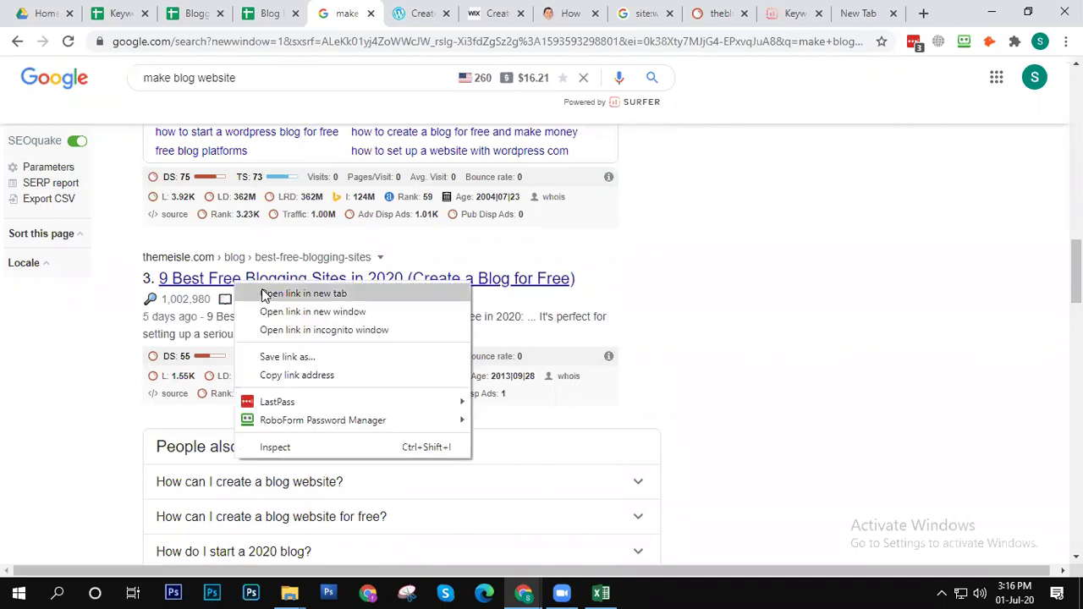
pyautogui.click(283, 296)
pyautogui.click(526, 12)
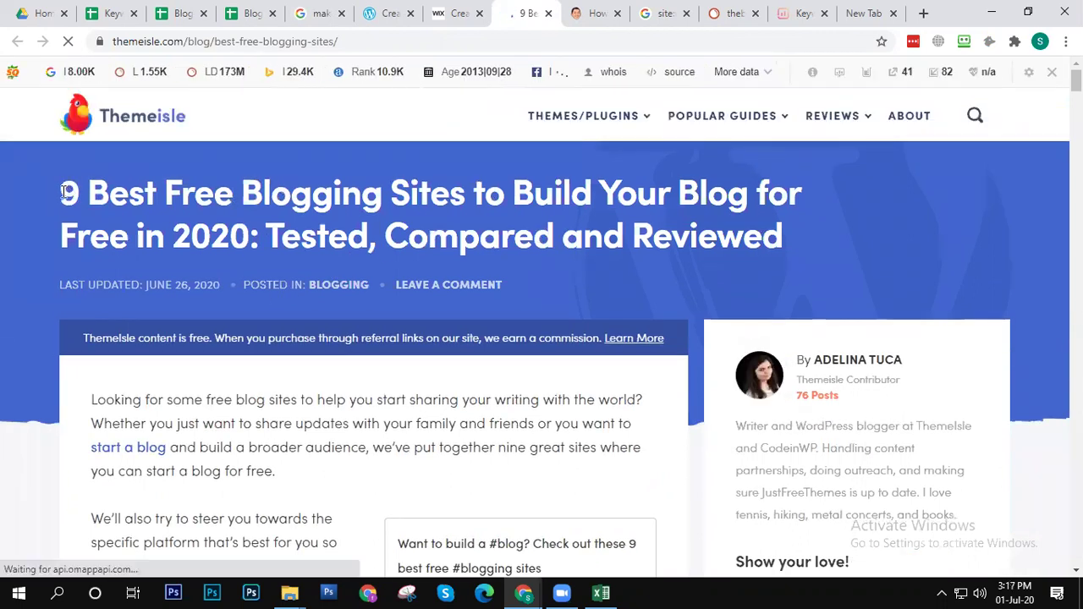
# Step: Count the Themeisle article's words from its title through the related post on blog name generators with Word Counter Plus, dismissing the result
pyautogui.moveTo(61, 188); pyautogui.dragTo(557, 338)
pyautogui.moveTo(551, 376); pyautogui.dragTo(461, 355)
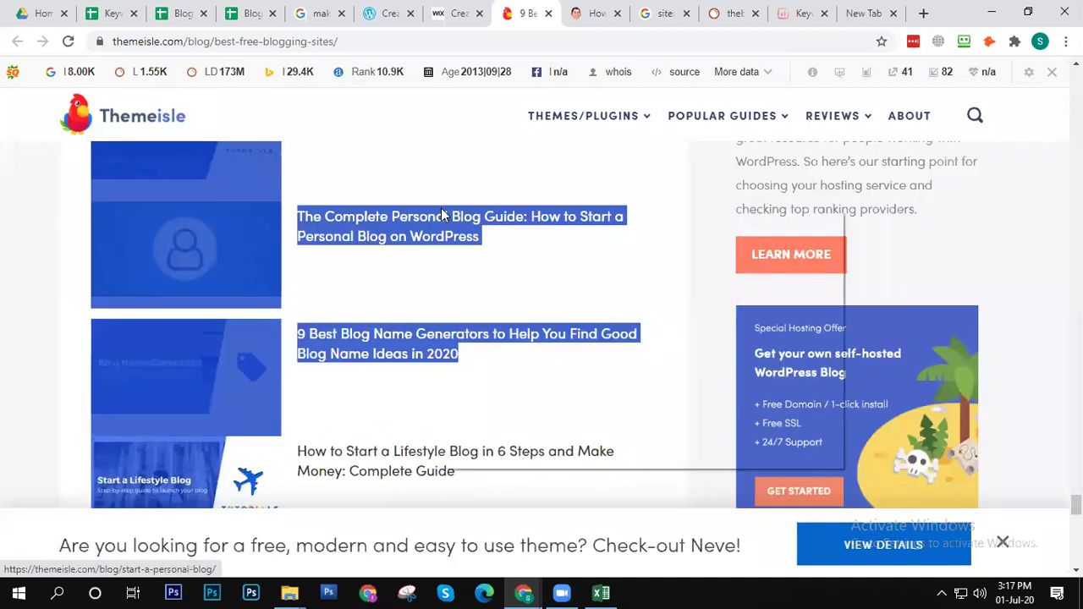
pyautogui.rightClick(440, 210)
pyautogui.click(518, 431)
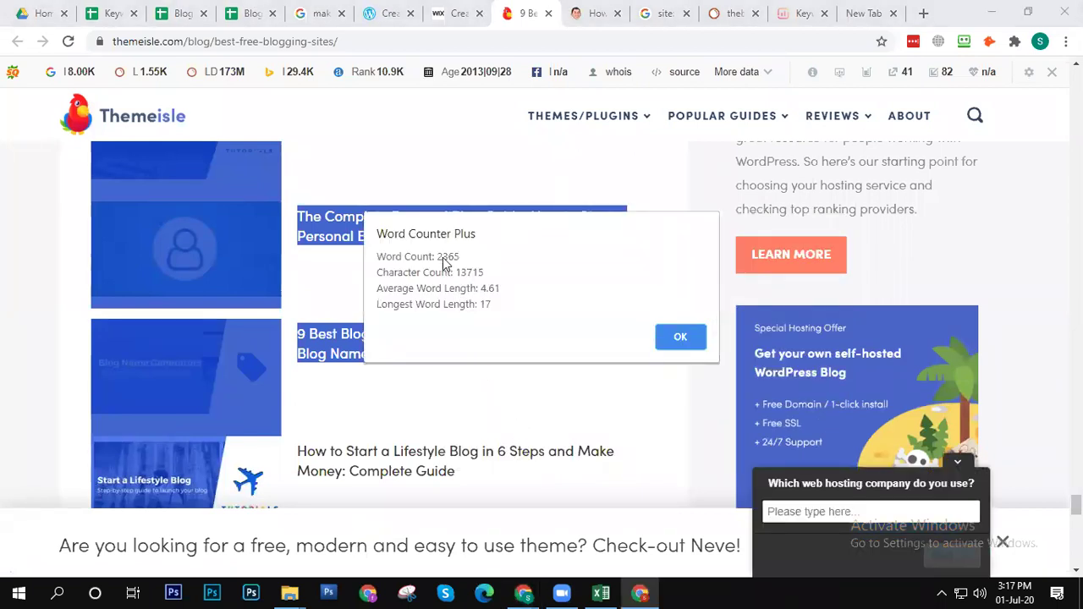
pyautogui.click(681, 337)
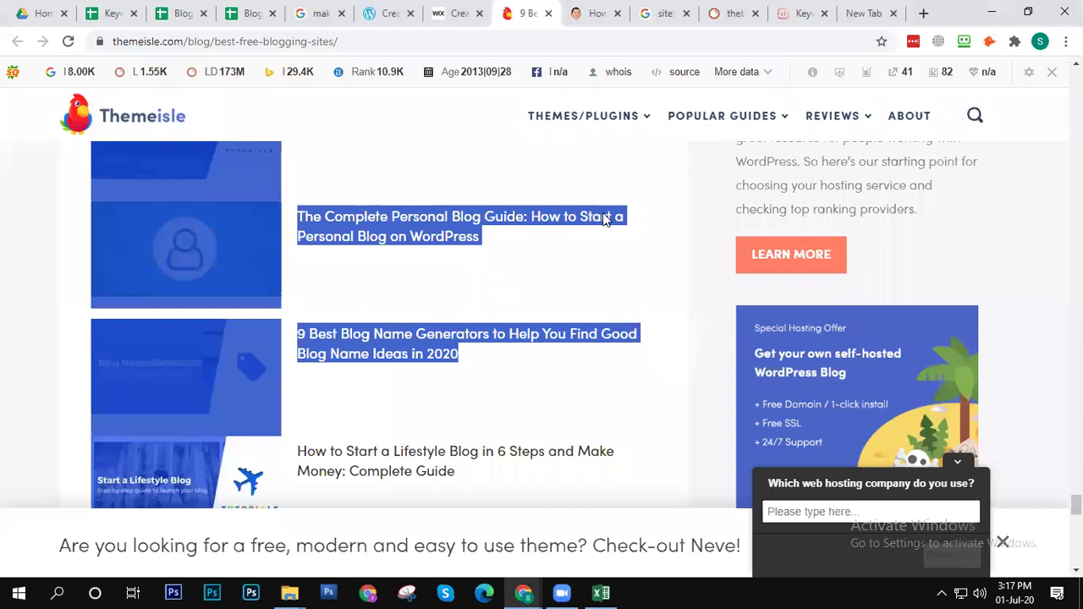
# Step: Go back to the Google results and examine the word counts and SEO metrics of the second through eighth ranking pages
pyautogui.click(326, 13)
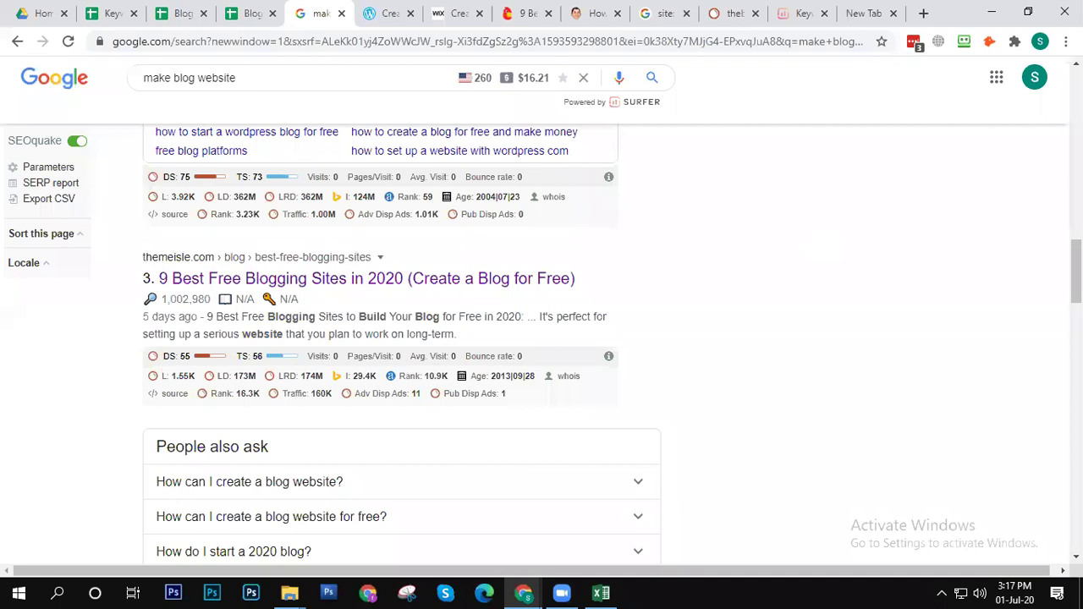
pyautogui.scroll(3, 1075, 271)
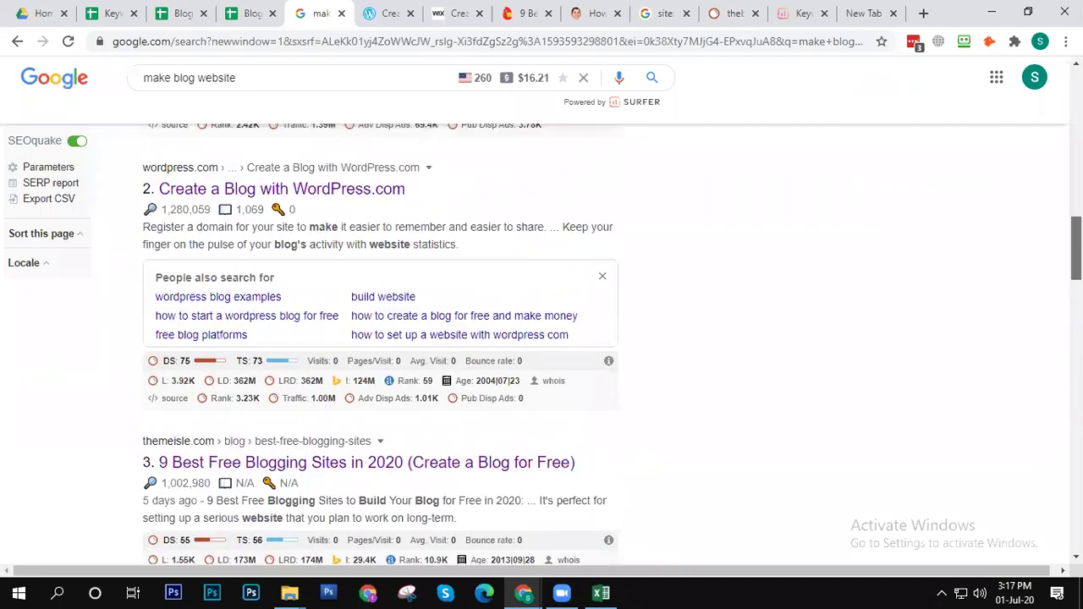
pyautogui.scroll(2, 612, 346)
pyautogui.scroll(-4, 612, 346)
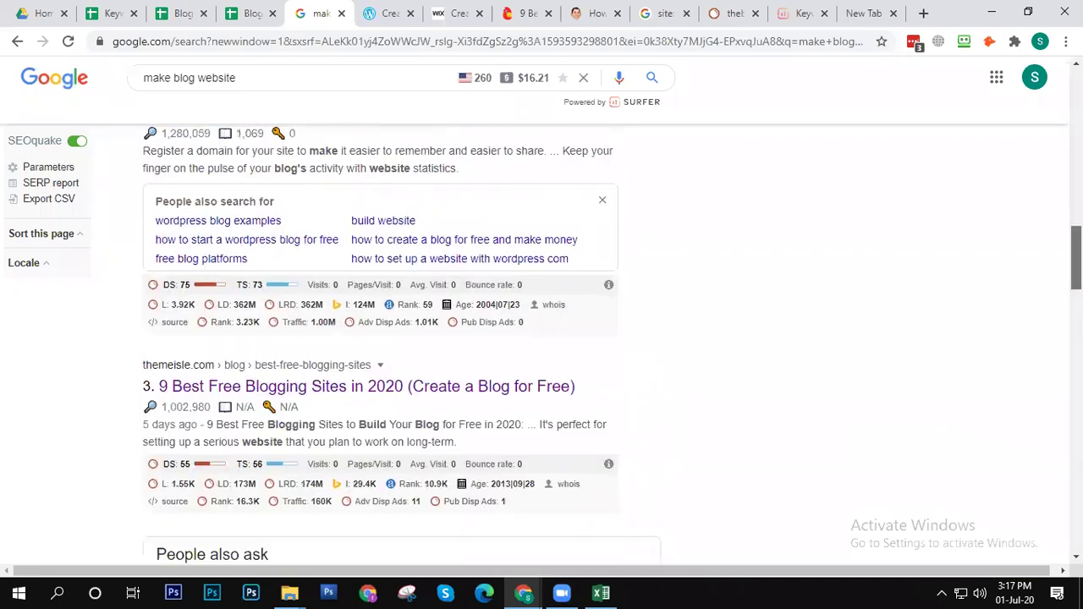
pyautogui.scroll(-4, 612, 346)
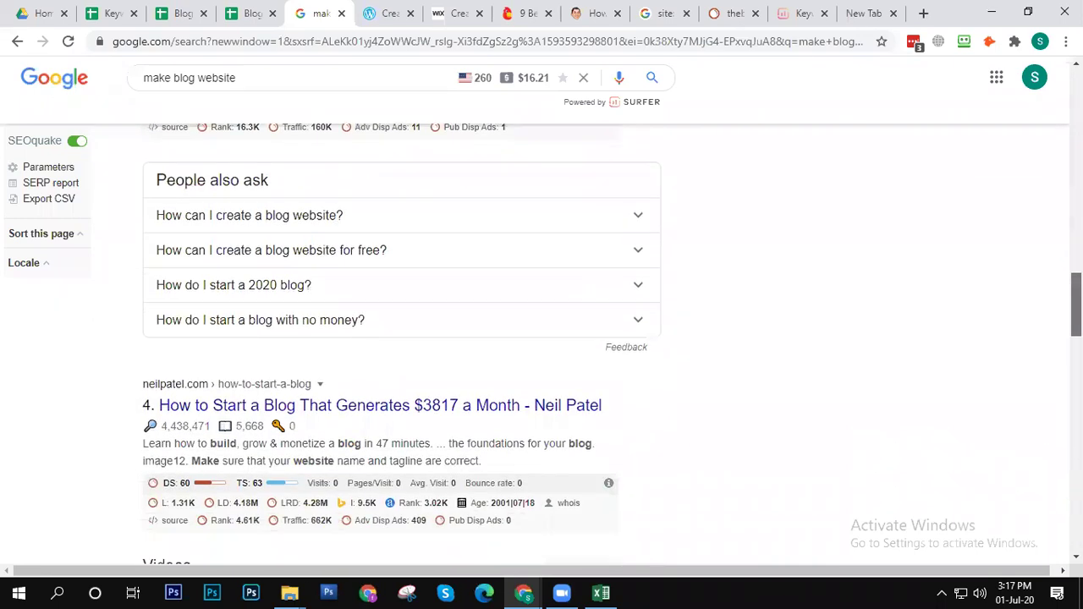
pyautogui.scroll(-5, 611, 346)
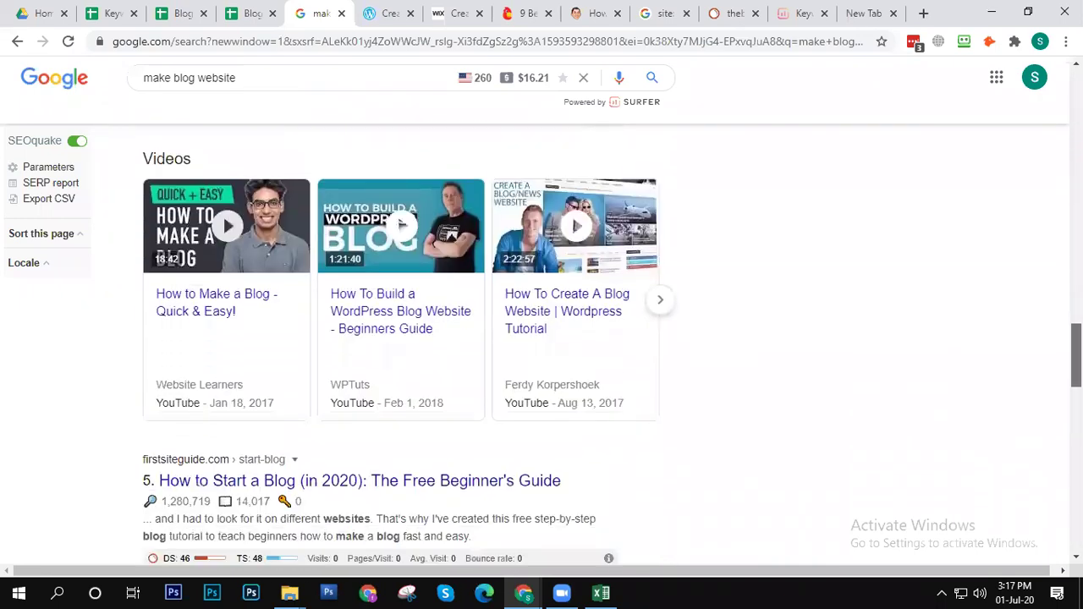
pyautogui.scroll(-3, 612, 346)
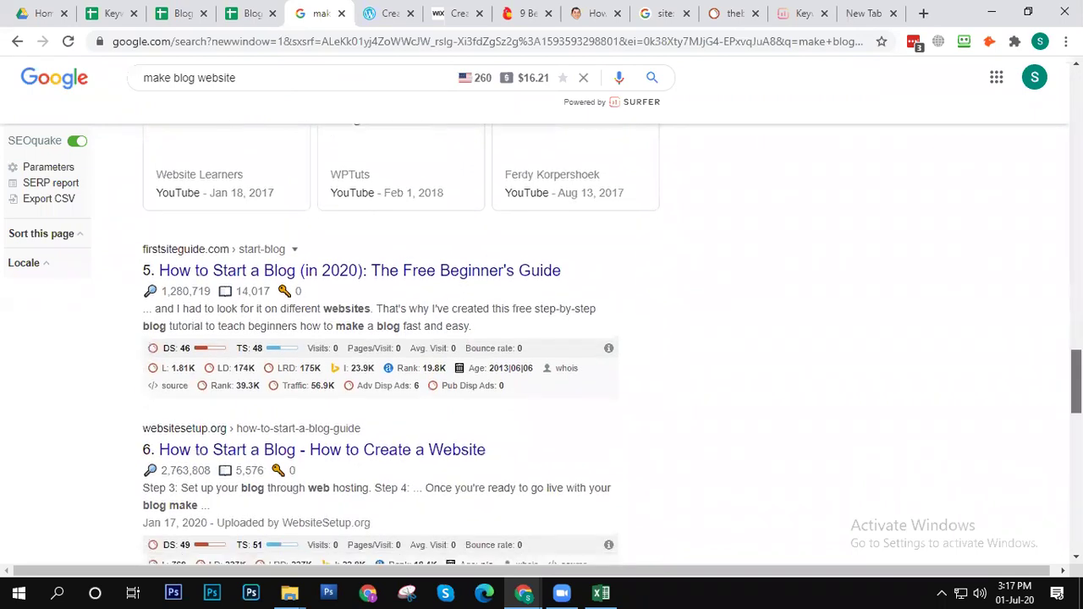
pyautogui.scroll(-3, 611, 345)
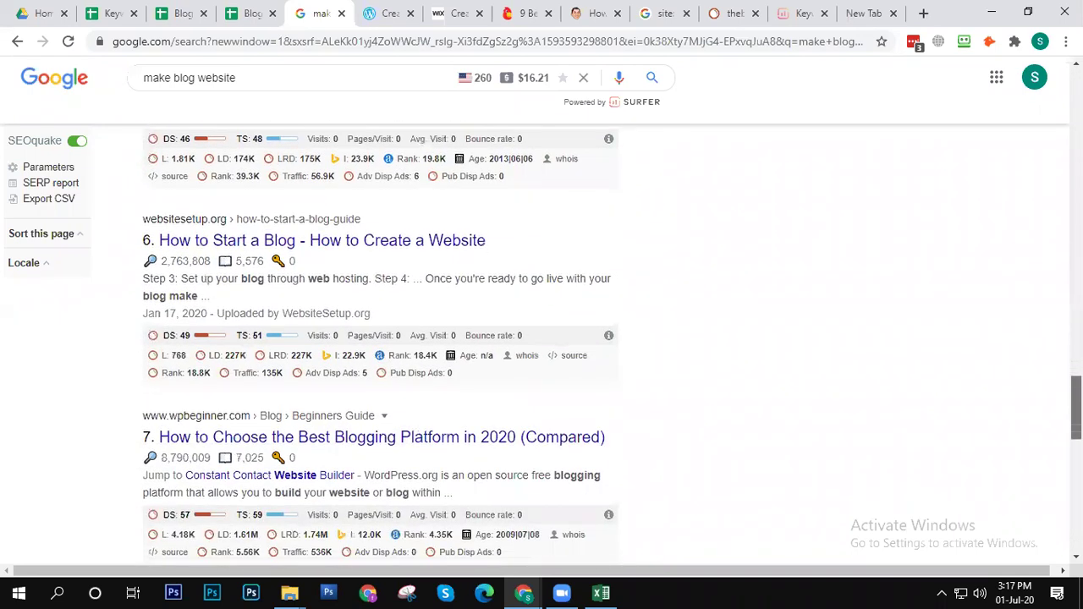
pyautogui.scroll(-3, 612, 345)
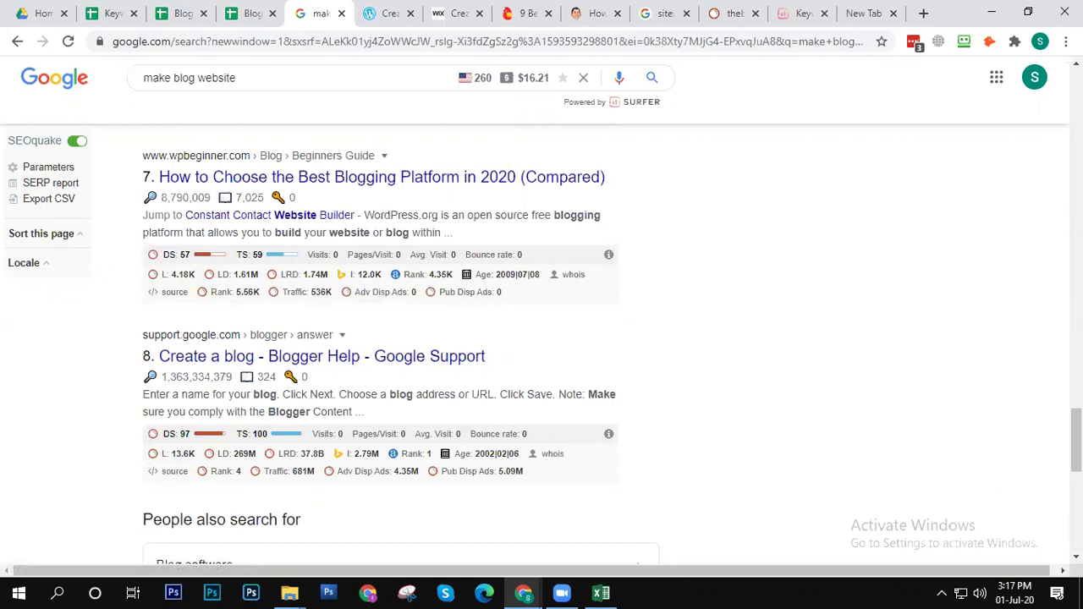
pyautogui.scroll(-5, 541, 343)
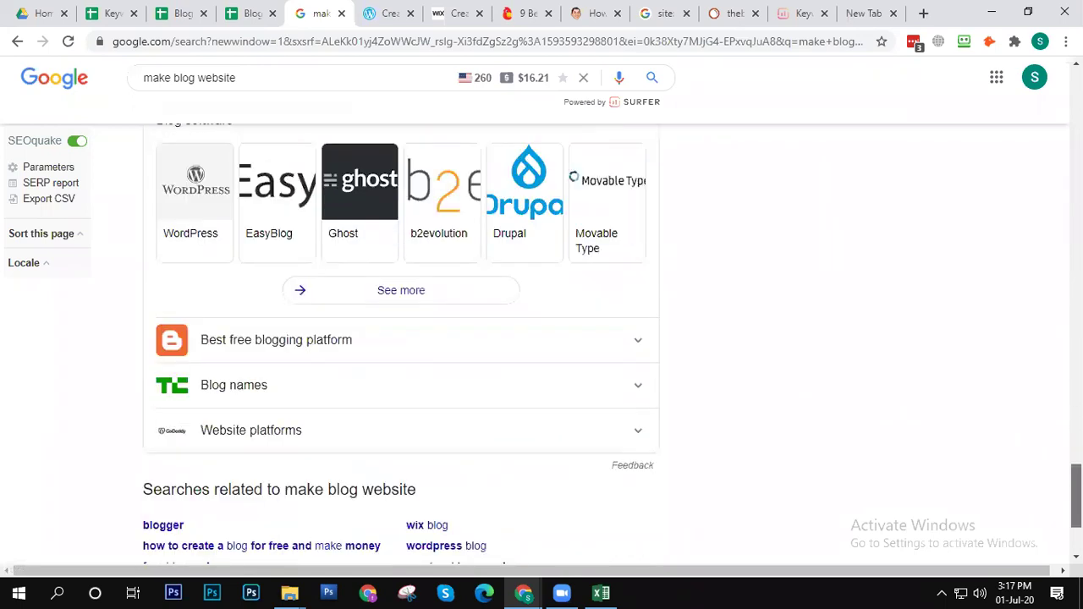
pyautogui.scroll(5, 541, 343)
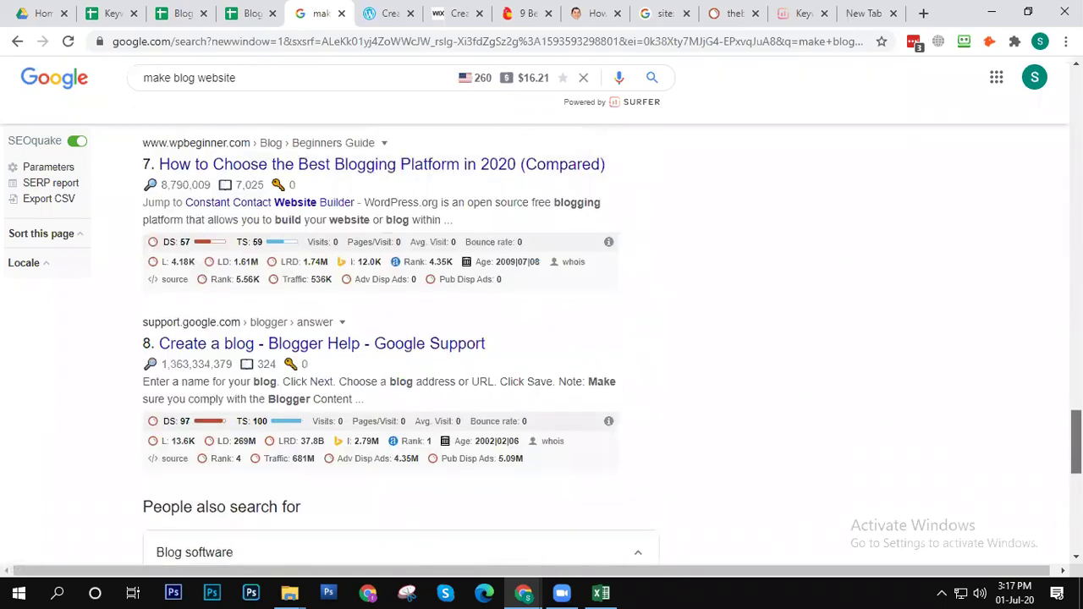
# Step: In the keyword research spreadsheet, enter 3 under "Wordcount < 2K" for the keyword "make blog website"
pyautogui.click(252, 11)
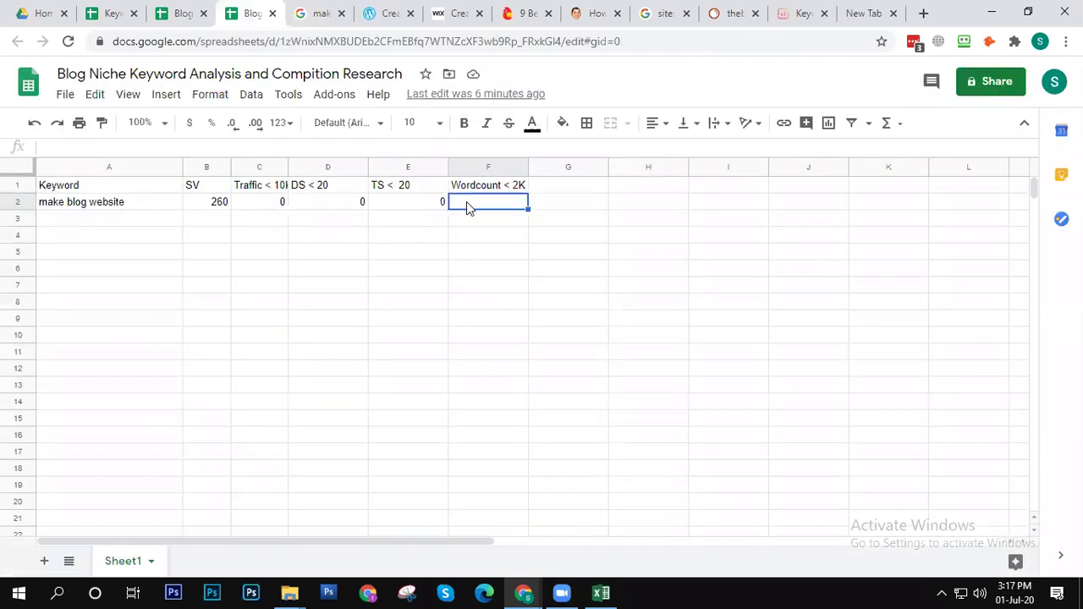
pyautogui.write('3')
pyautogui.press('Return')
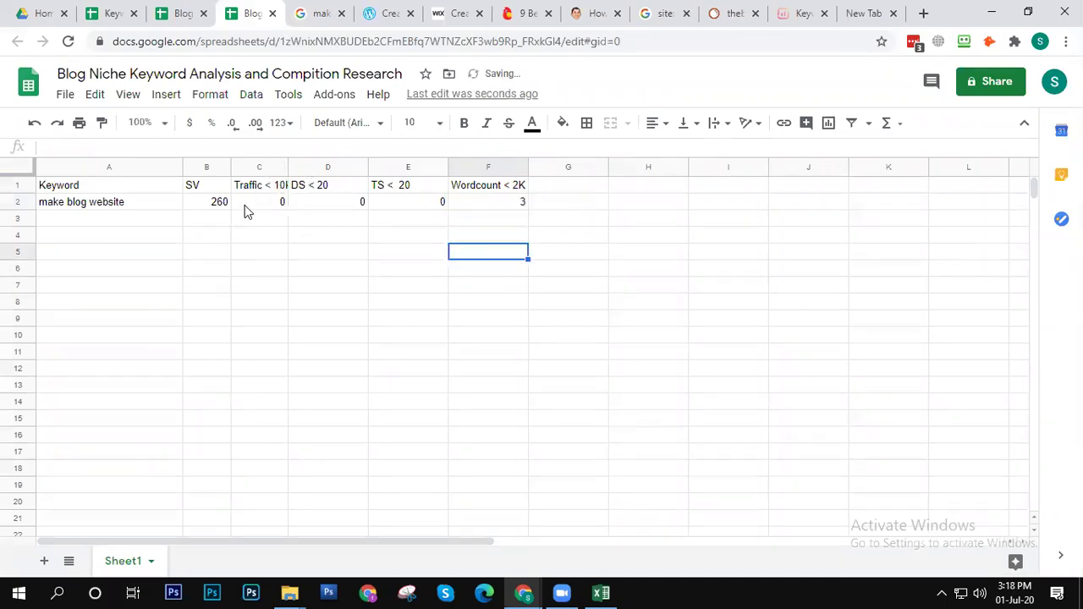
# Step: Narrow the Traffic, DS and TS columns, slightly widen the Wordcount column, and select the keyword's Wordcount cell
pyautogui.click(252, 203)
pyautogui.moveTo(284, 166); pyautogui.dragTo(277, 166)
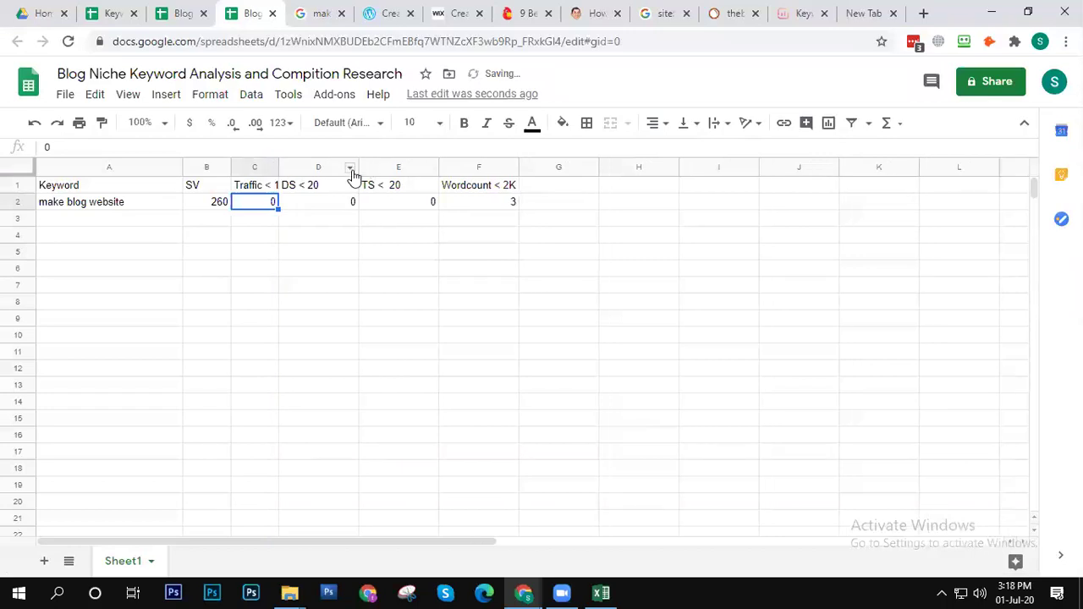
pyautogui.moveTo(358, 166); pyautogui.dragTo(326, 167)
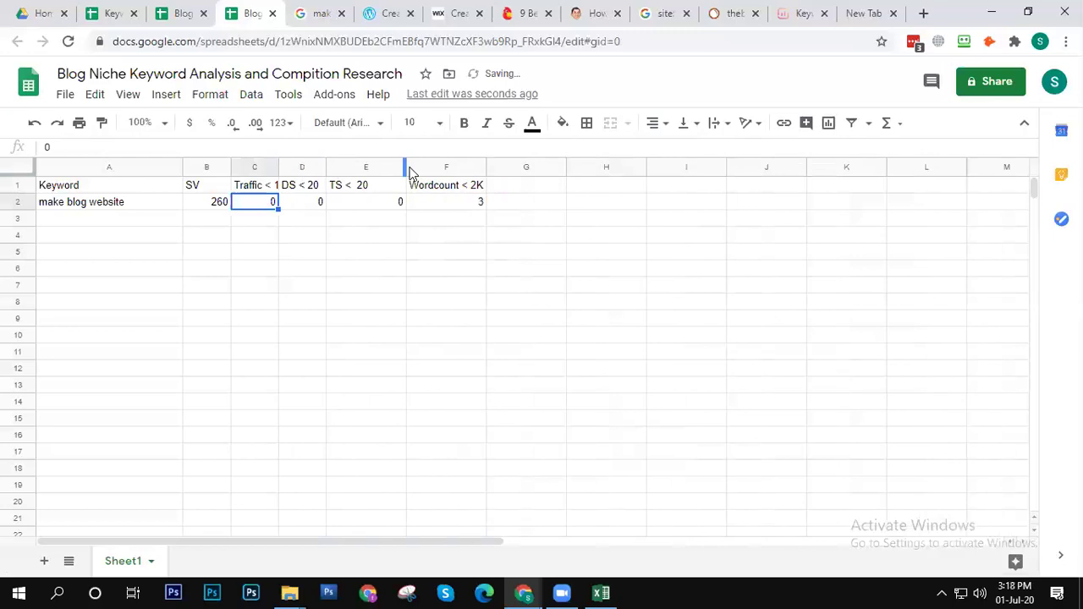
pyautogui.moveTo(406, 165); pyautogui.dragTo(376, 166)
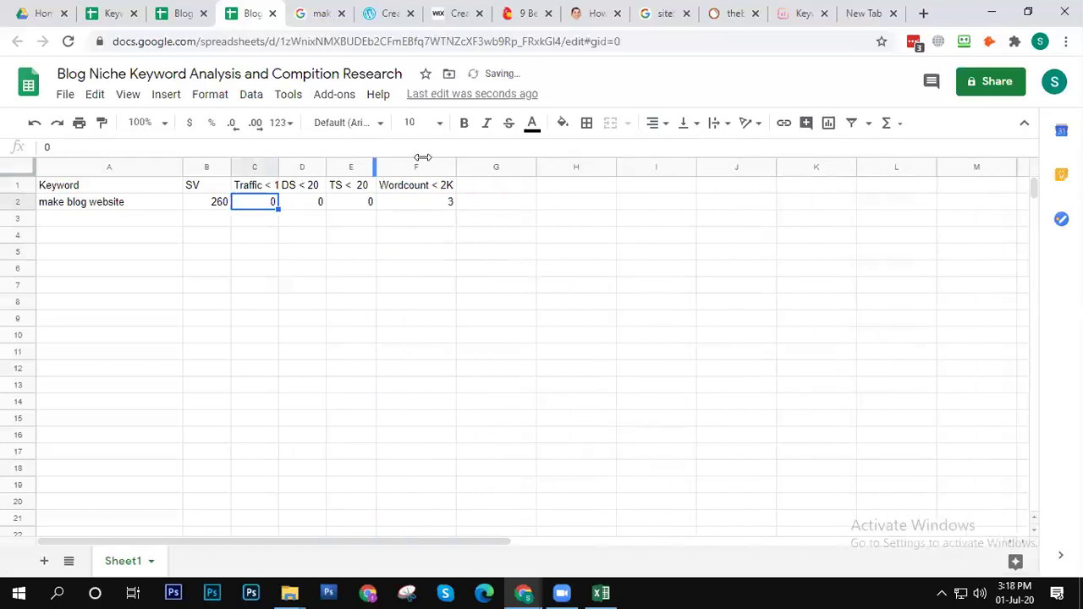
pyautogui.moveTo(454, 162)
pyautogui.mouseDown()
pyautogui.moveTo(431, 162)
pyautogui.moveTo(467, 164)
pyautogui.moveTo(456, 161)
pyautogui.mouseUp()
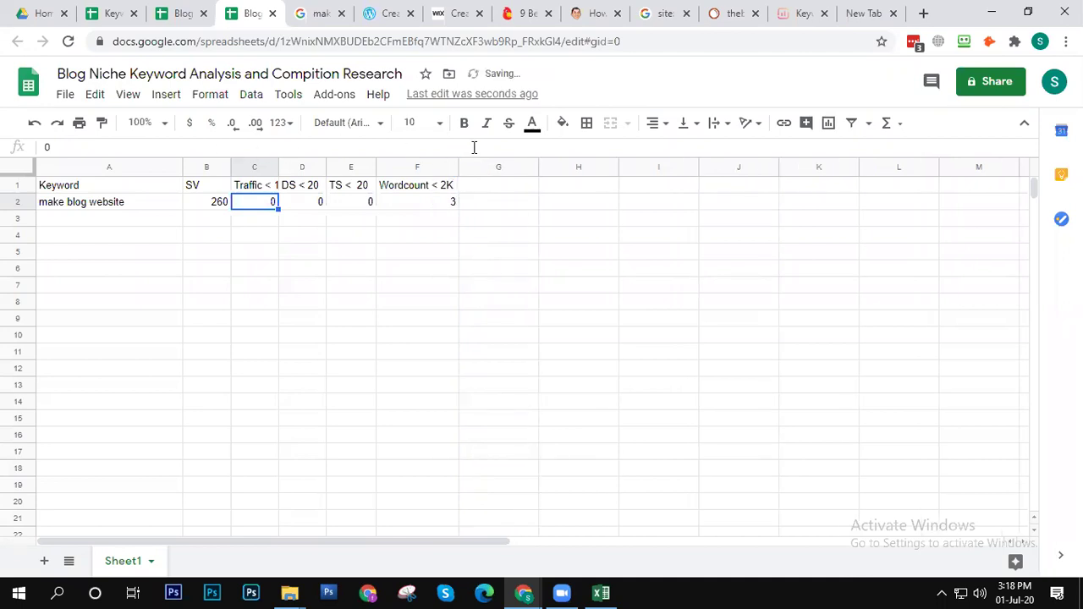
pyautogui.click(501, 226)
pyautogui.click(413, 208)
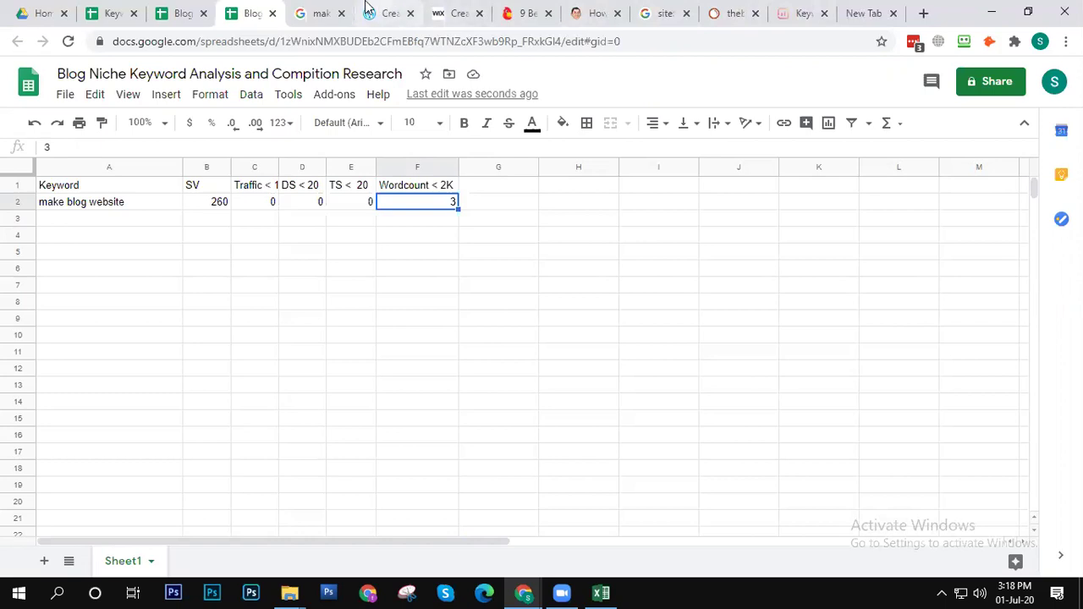
# Step: Return to the "make blog website" Google results and open the first result, Wix's "Create a Free Blog" page, in a new tab
pyautogui.click(324, 12)
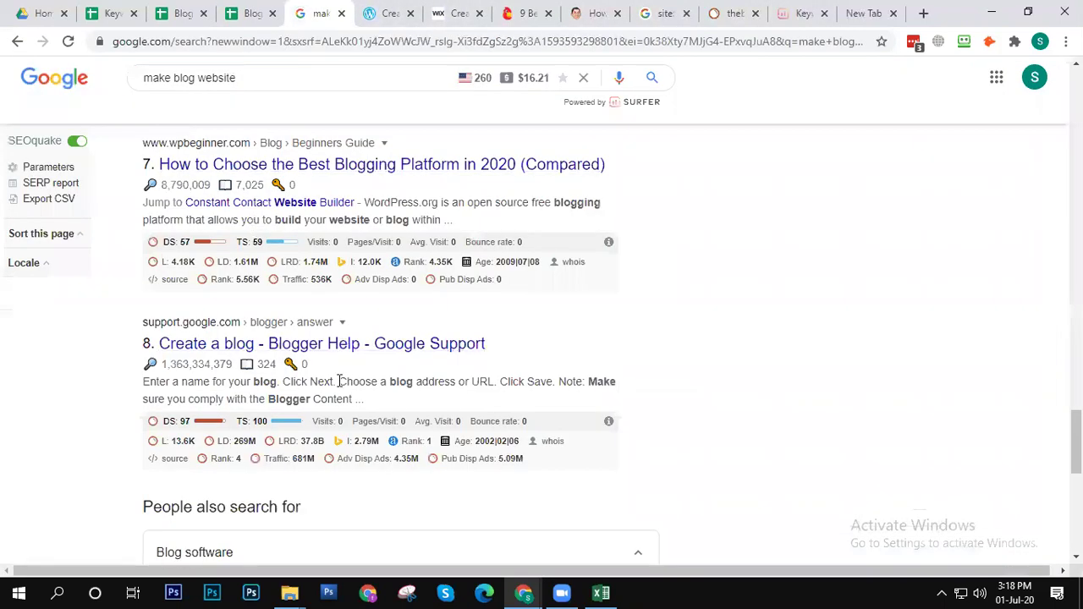
pyautogui.scroll(5, 895, 448)
pyautogui.scroll(3, 896, 448)
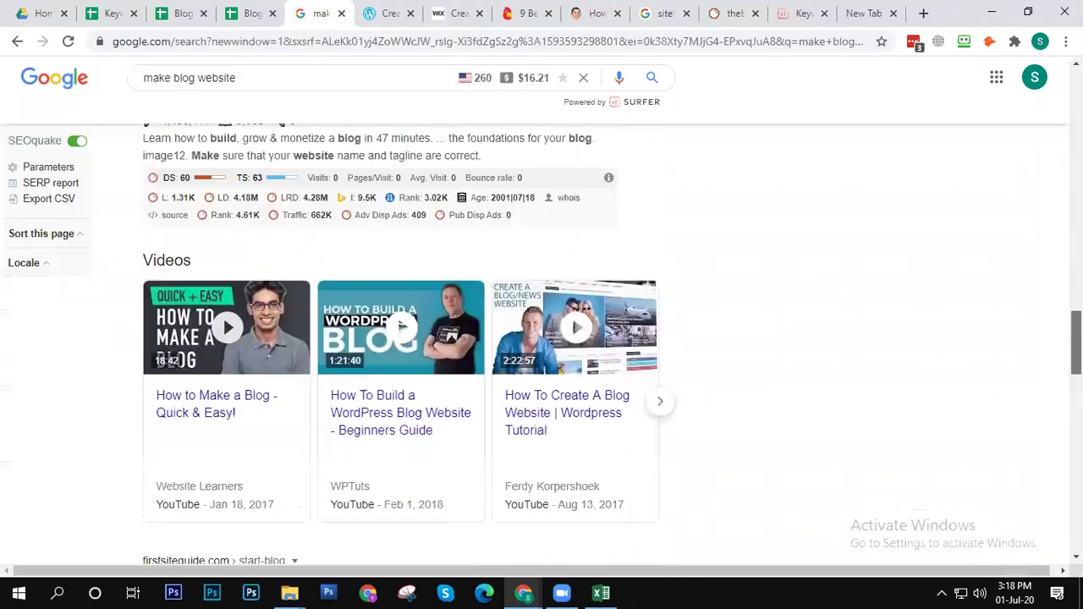
pyautogui.scroll(-5, 497, 283)
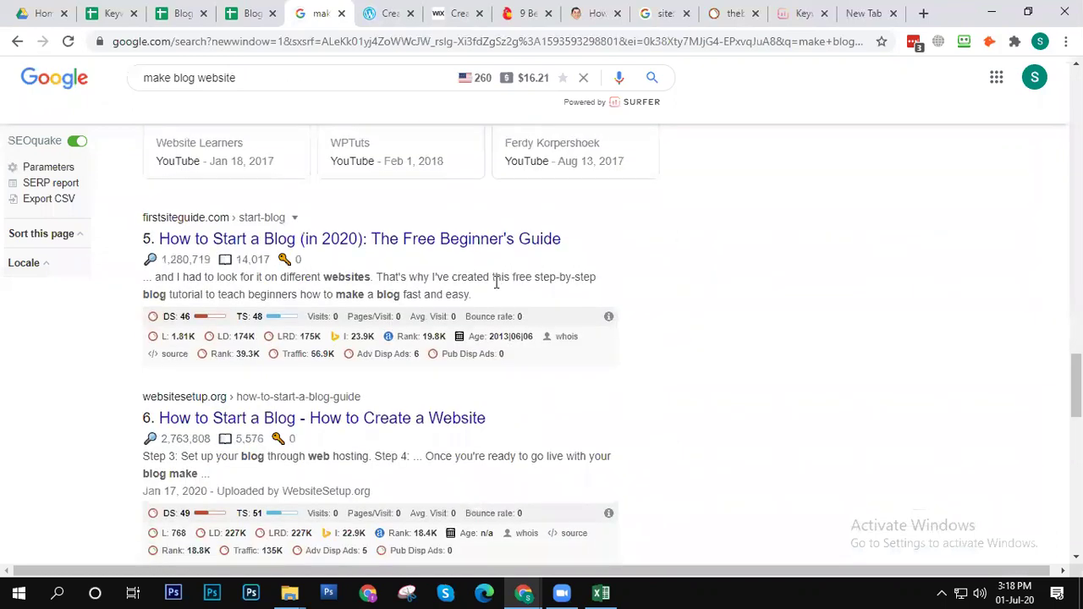
pyautogui.moveTo(1076, 385); pyautogui.dragTo(1076, 212)
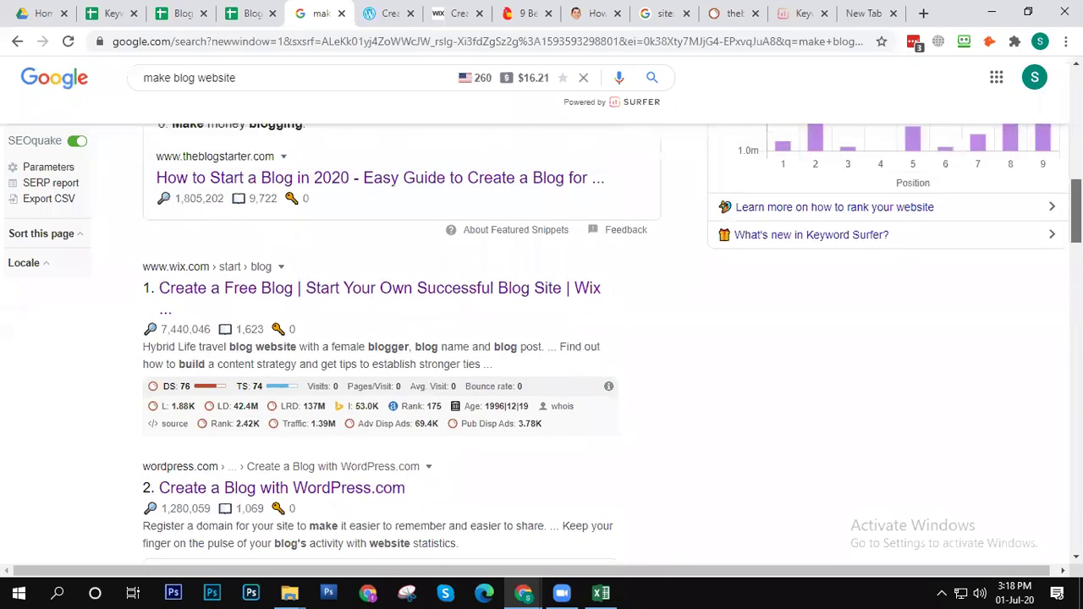
pyautogui.rightClick(398, 287)
pyautogui.click(468, 294)
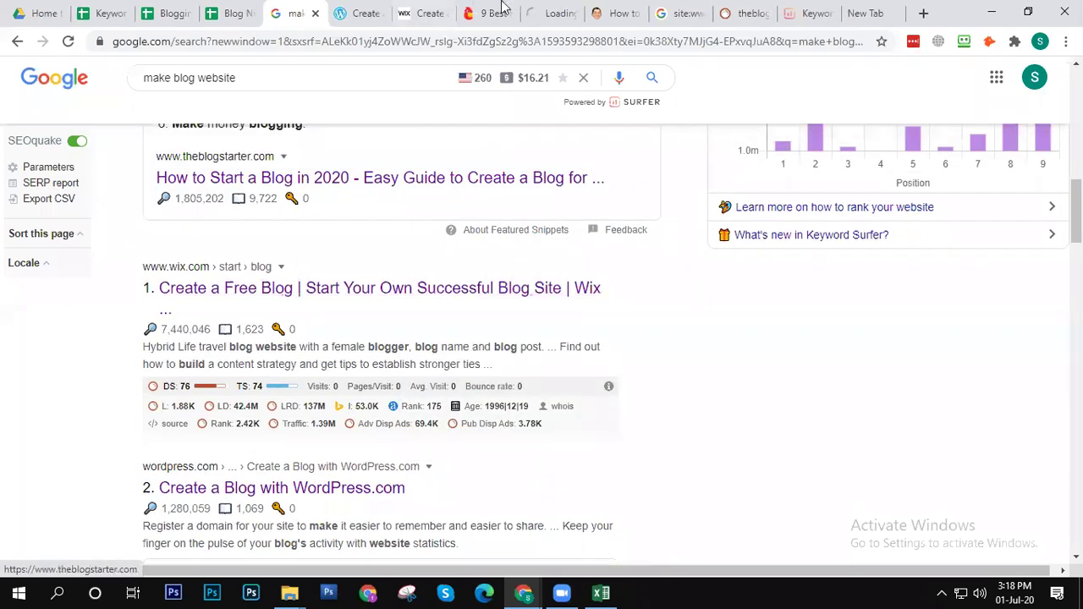
# Step: View Wix's "Create a Blog" page, follow its "Start Blogging" link to the sign-up form, and return to the Google results
pyautogui.click(550, 12)
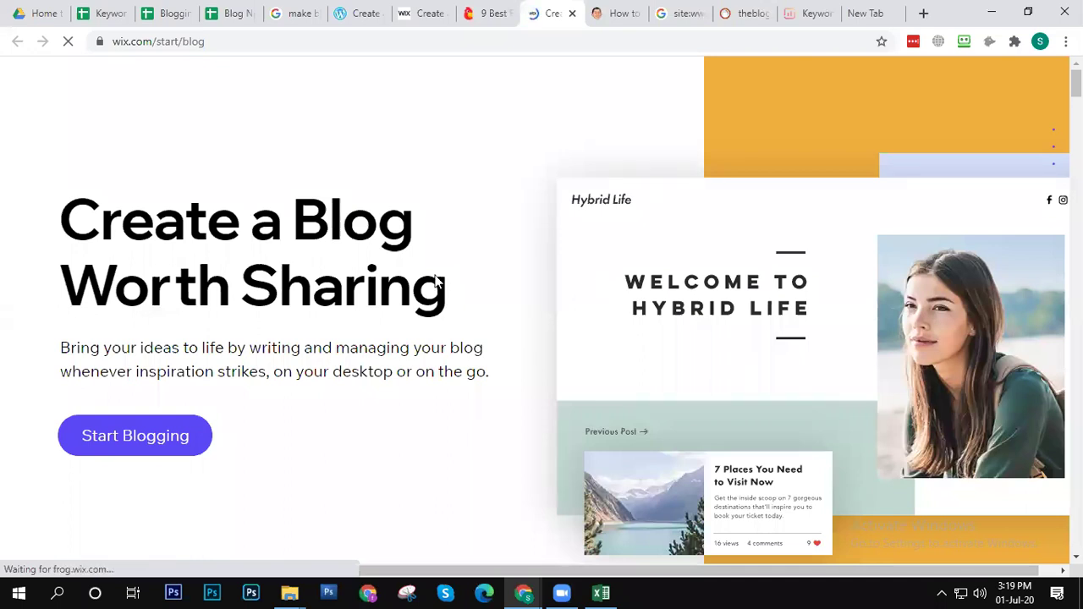
pyautogui.click(139, 438)
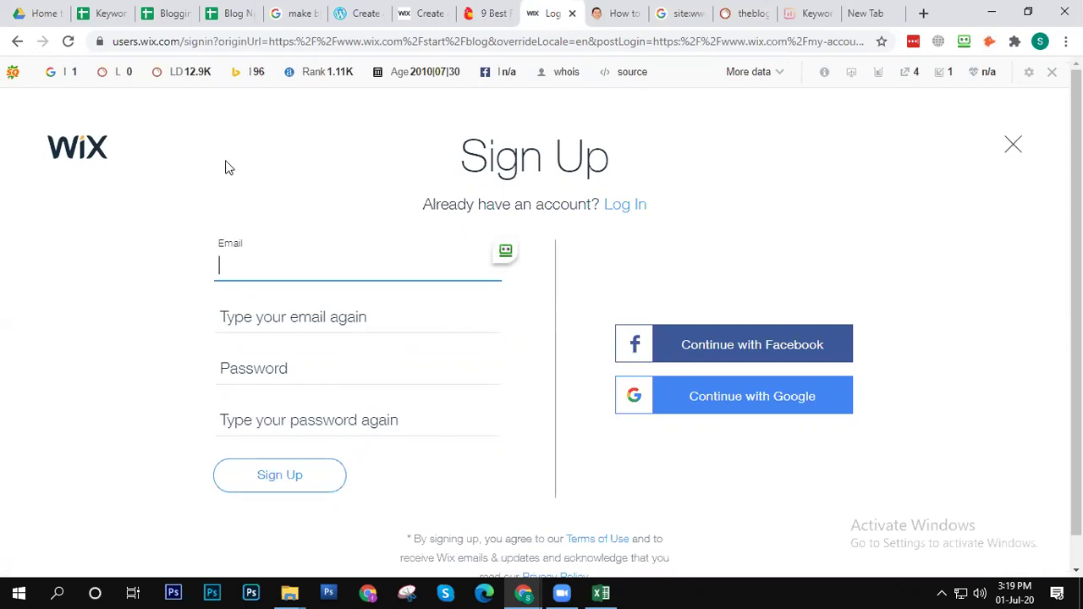
pyautogui.click(294, 13)
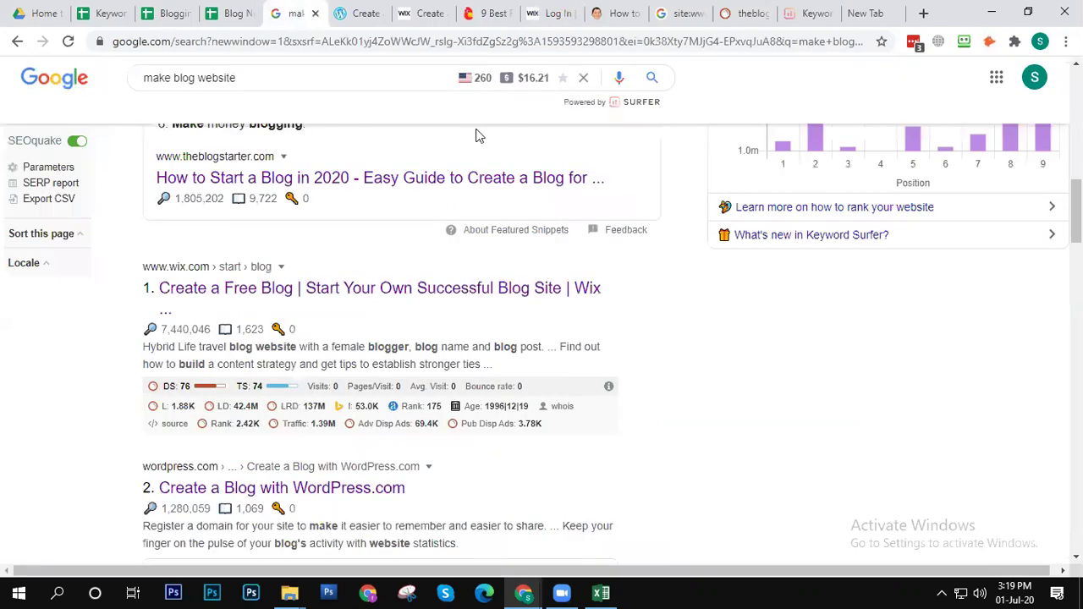
pyautogui.scroll(5, 495, 332)
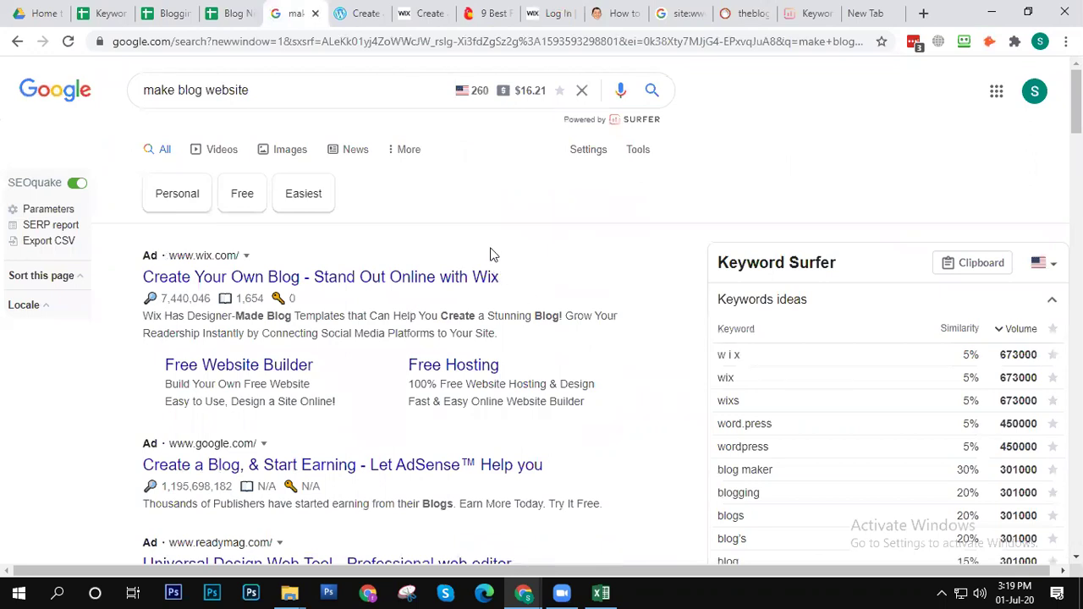
# Step: In the keyword research spreadsheet, slightly narrow the Wordcount column and add the header "Apps" in cell G1
pyautogui.click(228, 13)
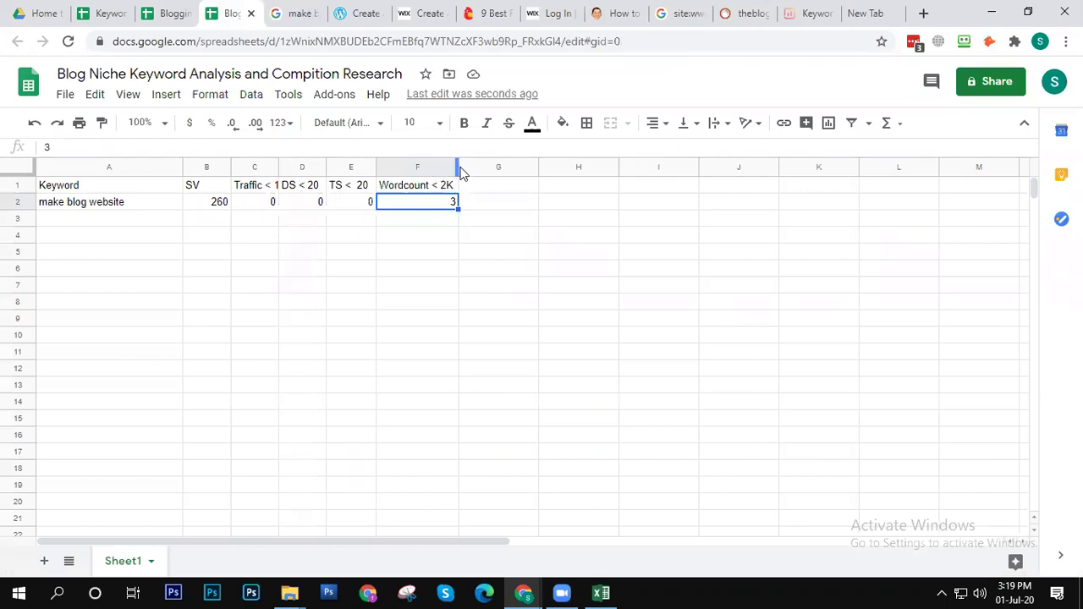
pyautogui.moveTo(455, 162)
pyautogui.mouseDown()
pyautogui.moveTo(438, 164)
pyautogui.moveTo(453, 164)
pyautogui.mouseUp()
pyautogui.click(493, 186)
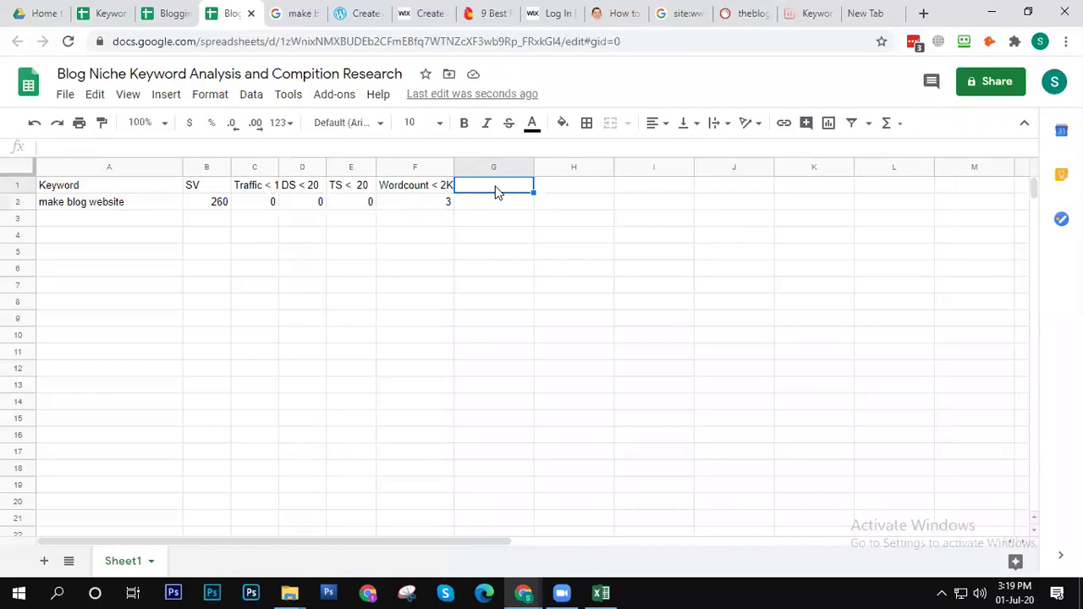
pyautogui.write('A')
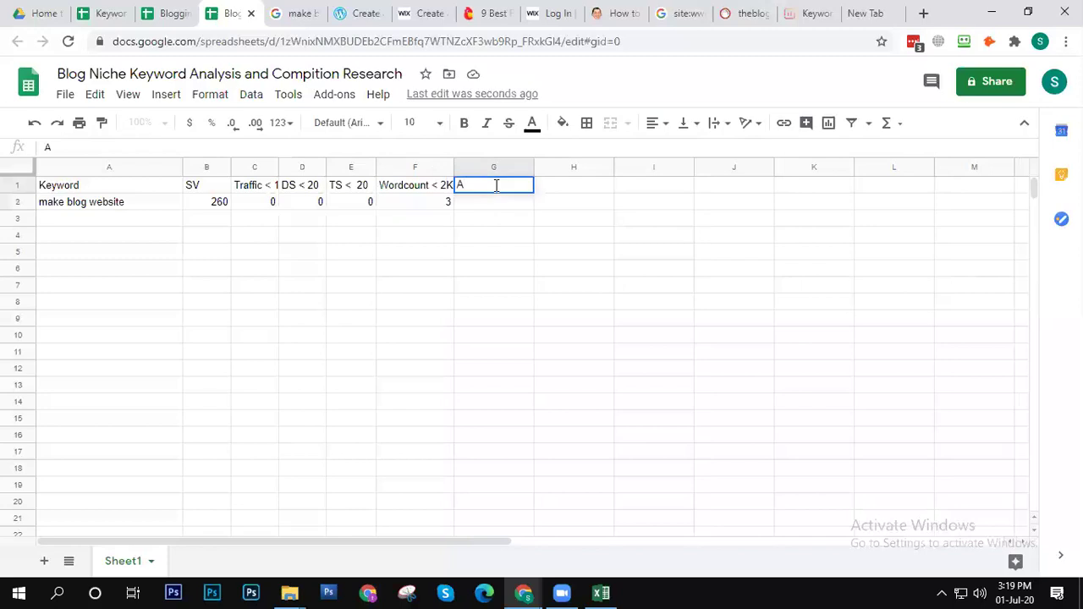
pyautogui.write('pps')
pyautogui.press('Tab')
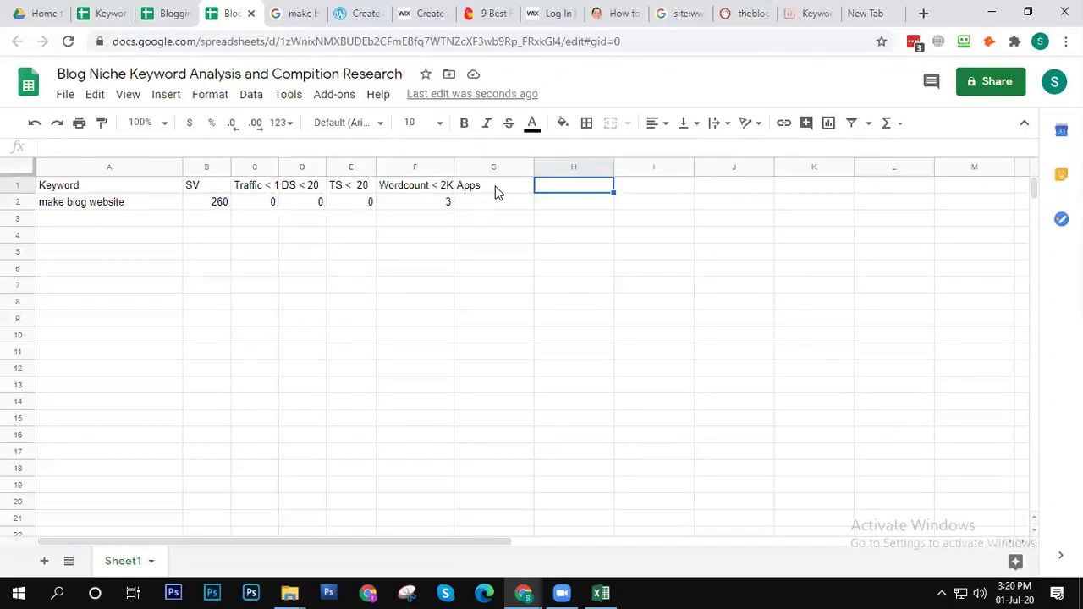
# Step: Narrow the Apps column closer to its header text and select the Apps header cell
pyautogui.moveTo(534, 161); pyautogui.dragTo(505, 161)
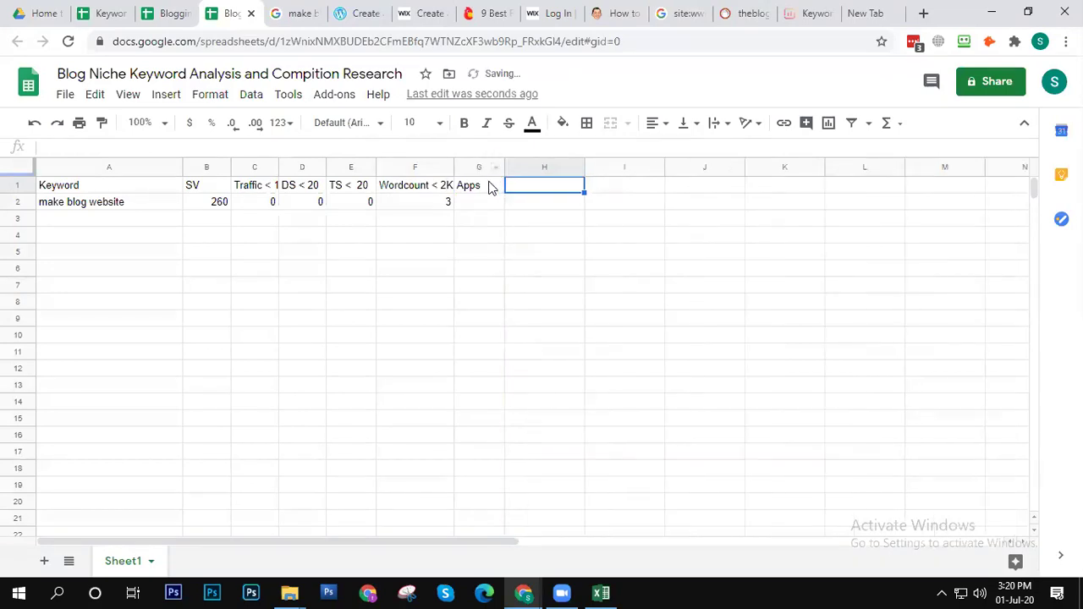
pyautogui.click(489, 187)
pyautogui.doubleClick(489, 187)
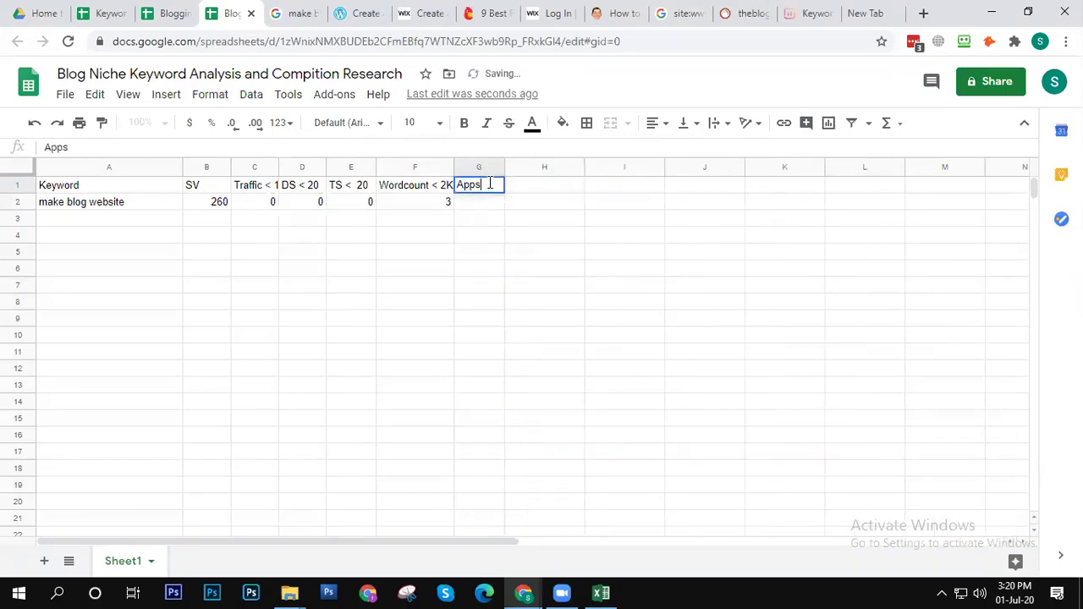
pyautogui.click(488, 209)
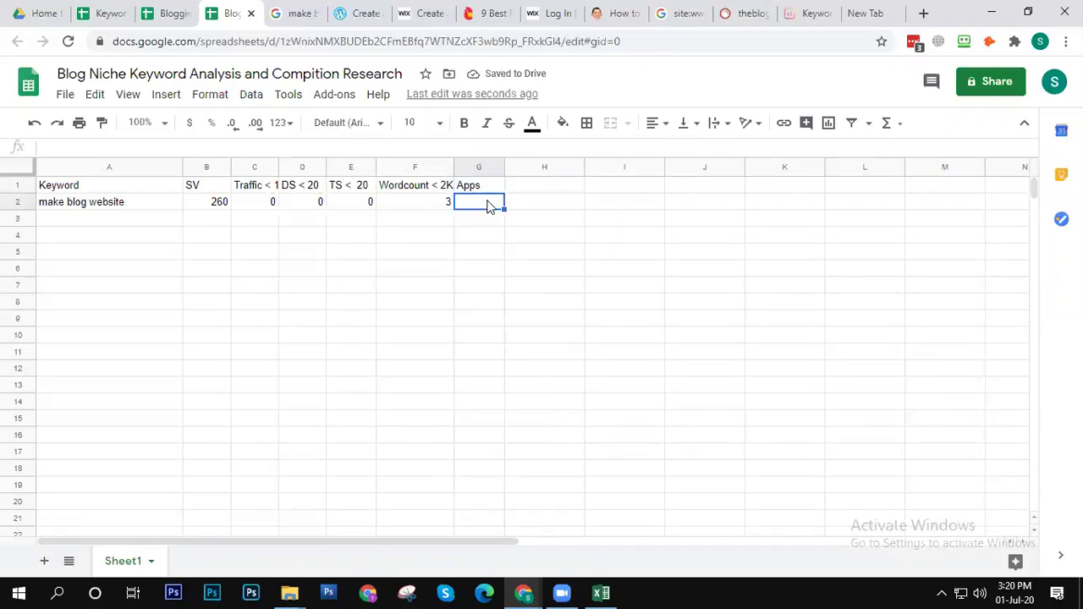
pyautogui.click(488, 190)
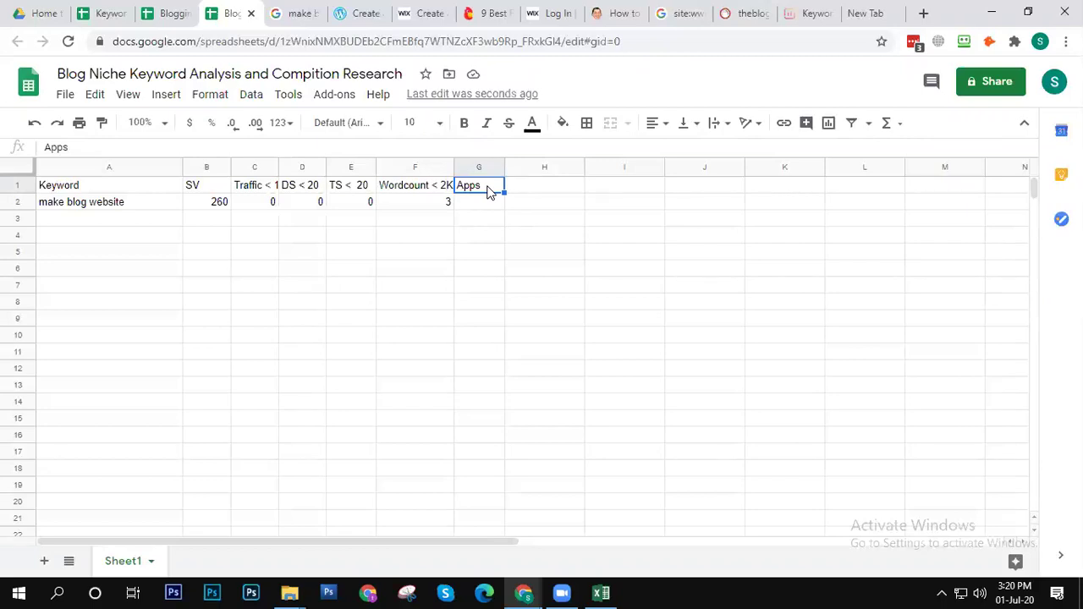
# Step: Go back to the "make blog website" Google results and look through them down to the featured snippet and first organic result
pyautogui.click(300, 13)
pyautogui.click(266, 84)
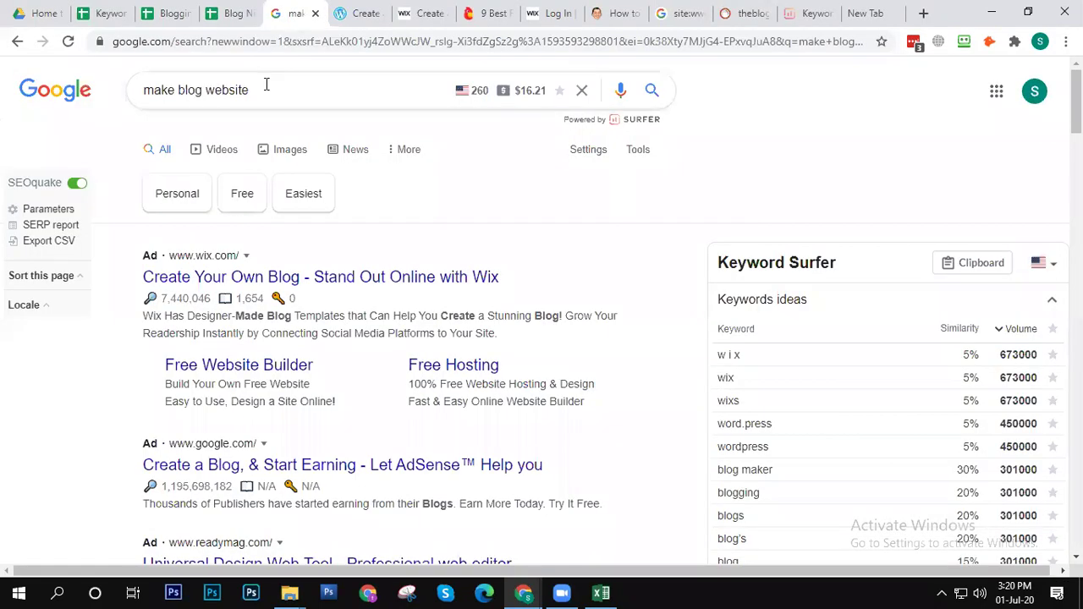
pyautogui.click(734, 107)
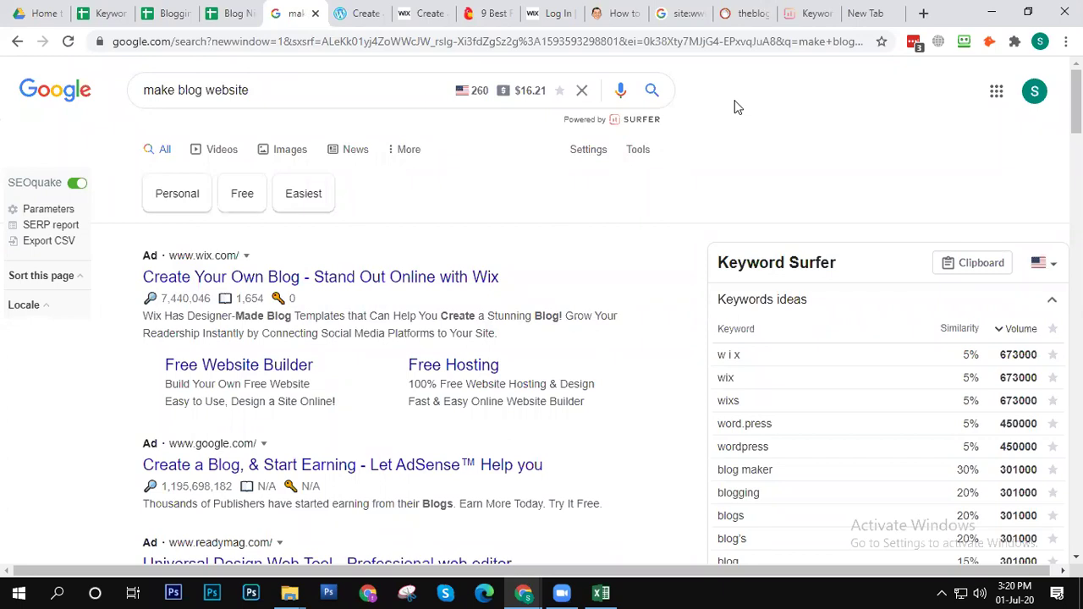
pyautogui.click(395, 89)
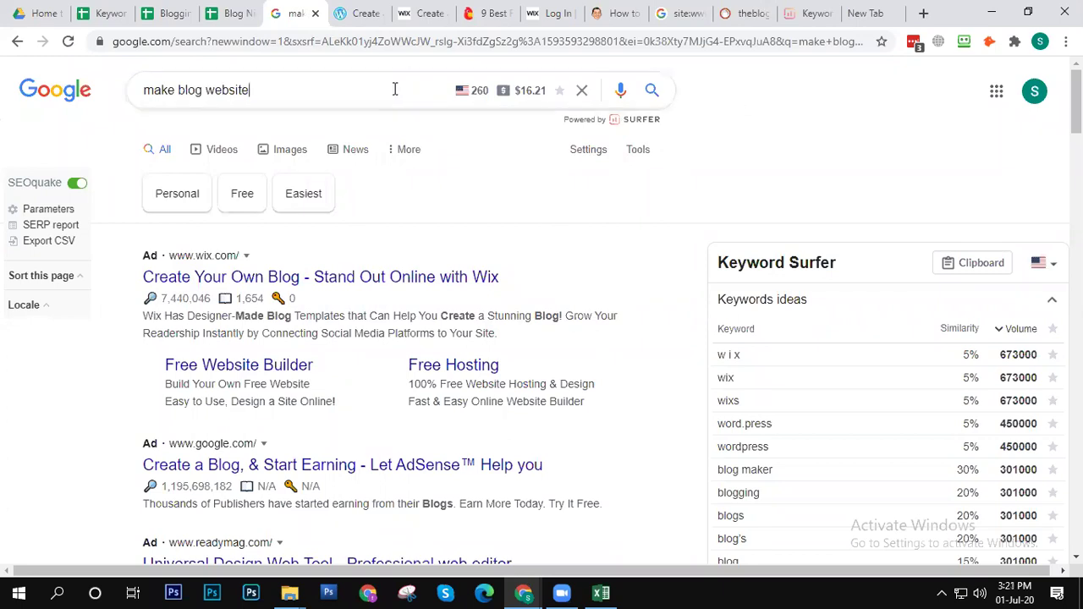
pyautogui.click(751, 81)
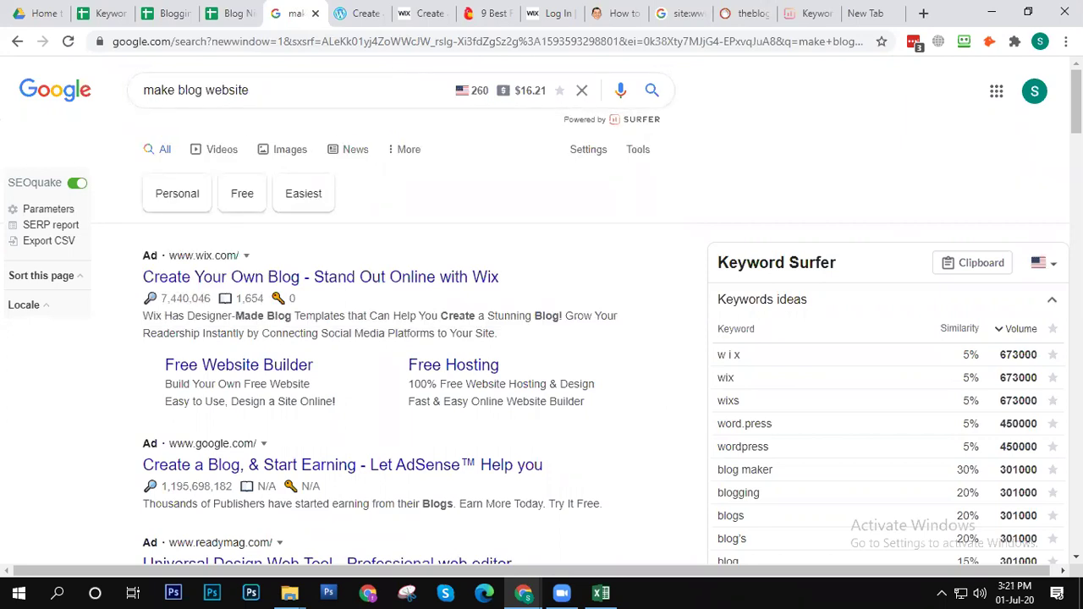
pyautogui.scroll(-3, 541, 338)
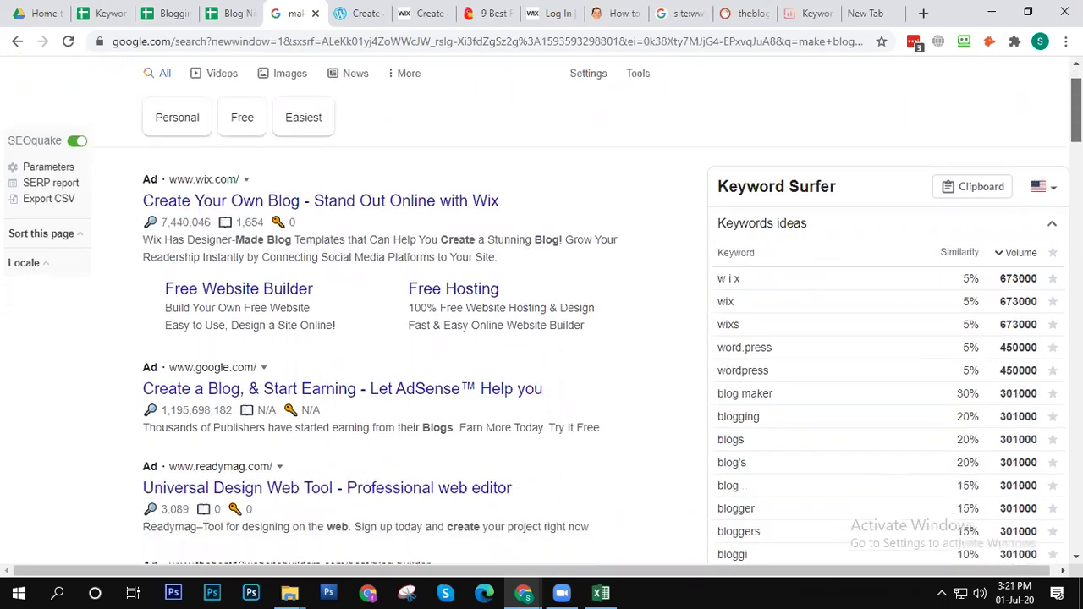
pyautogui.scroll(-5, 614, 275)
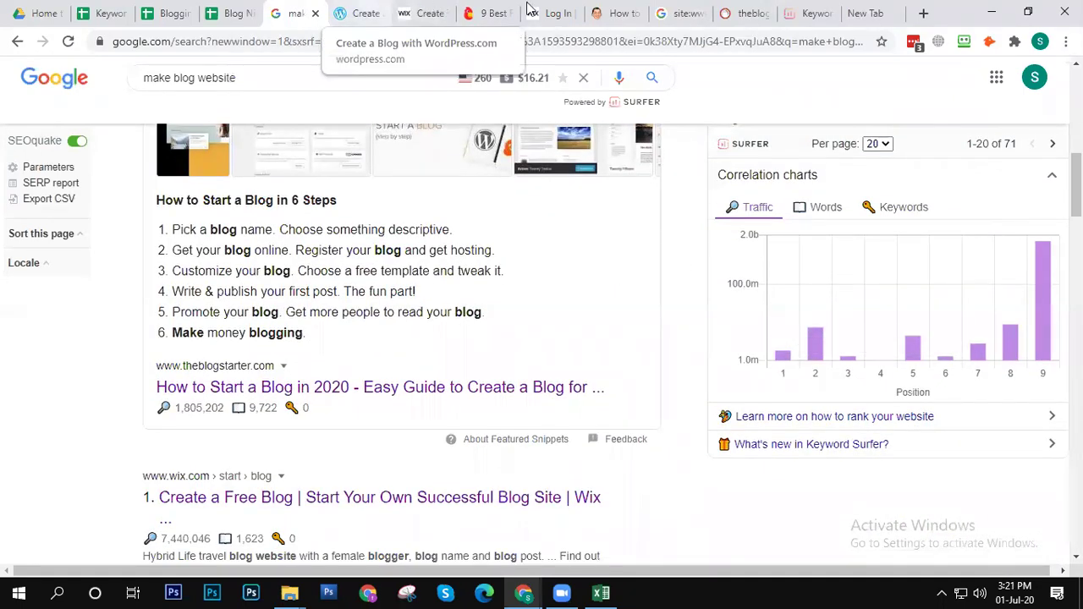
# Step: Check the open Wix sign-up page, then clear the text selection on Wix's "Create a Blog" page and look through its content
pyautogui.click(546, 17)
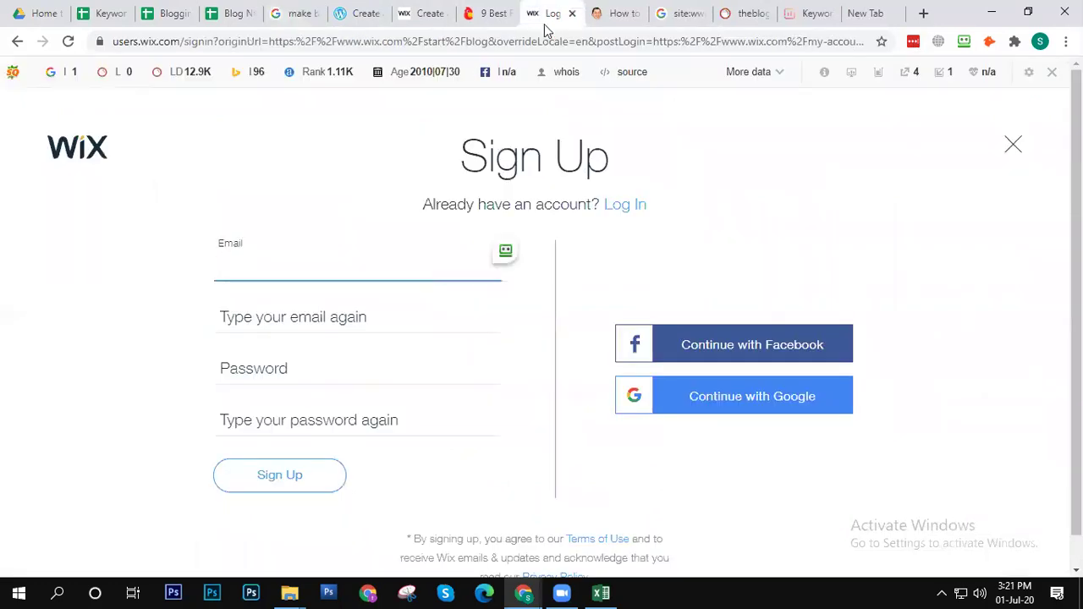
pyautogui.click(480, 12)
pyautogui.click(420, 13)
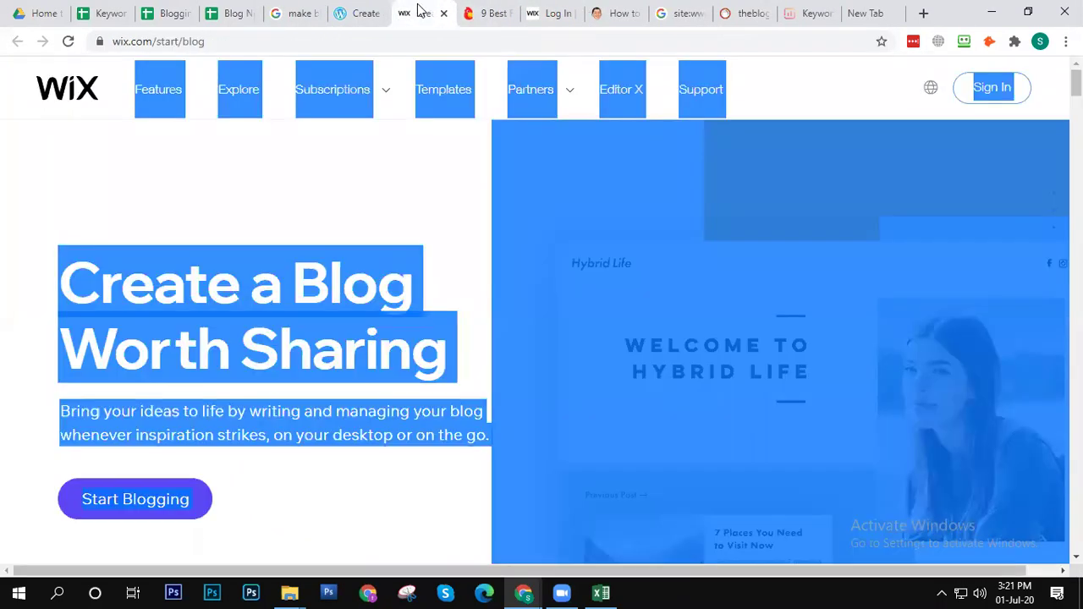
pyautogui.click(224, 237)
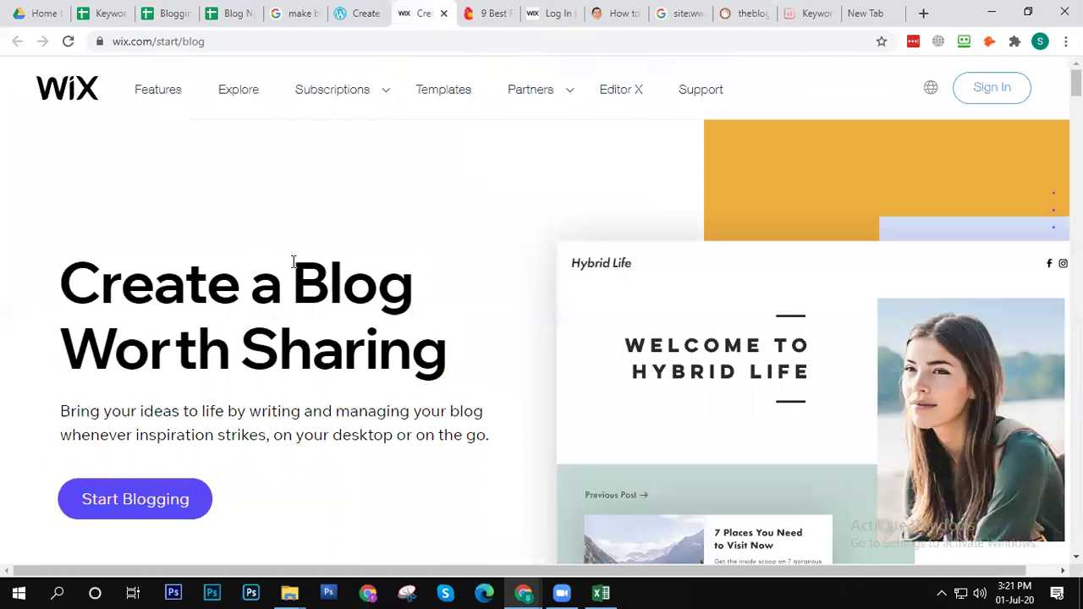
pyautogui.scroll(-10, 290, 222)
pyautogui.scroll(5, 290, 223)
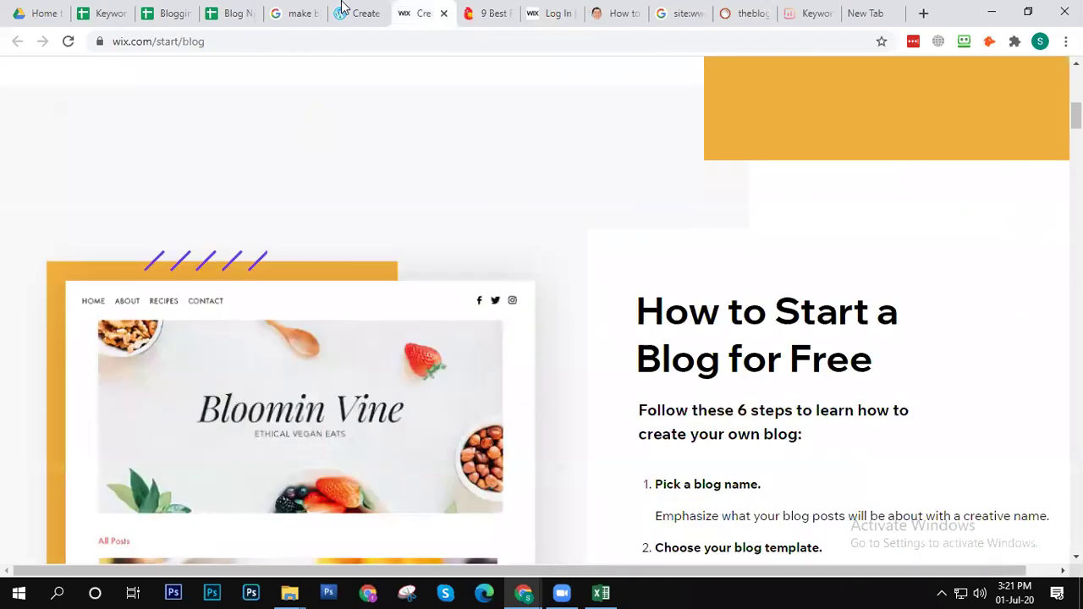
# Step: From the Google results, open The Blog Starter's featured "How to Start a Blog in 2020" guide in a new tab and view it
pyautogui.click(290, 12)
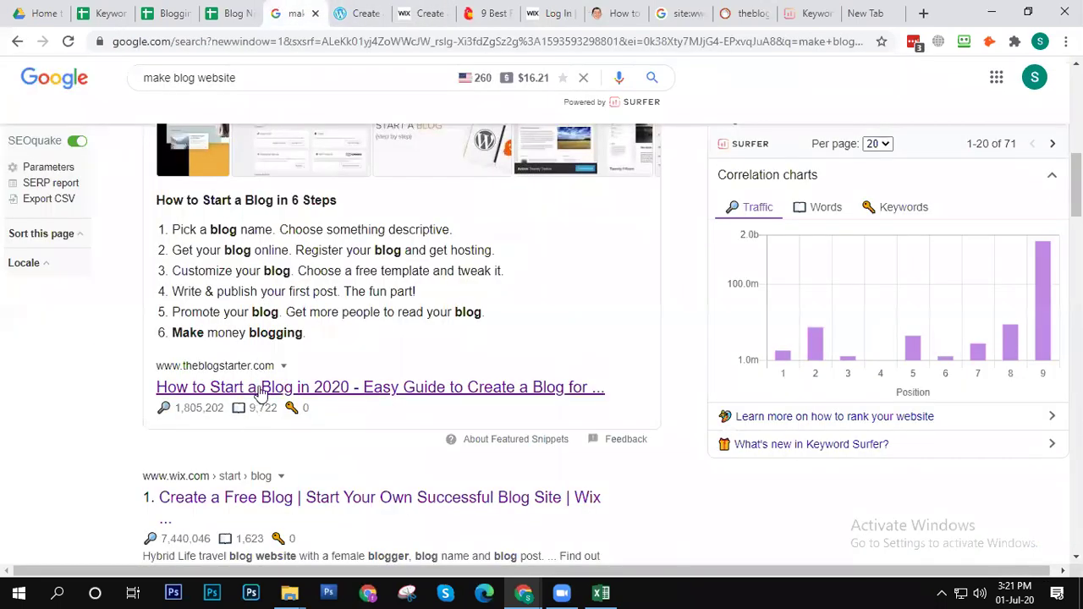
pyautogui.rightClick(260, 391)
pyautogui.click(296, 464)
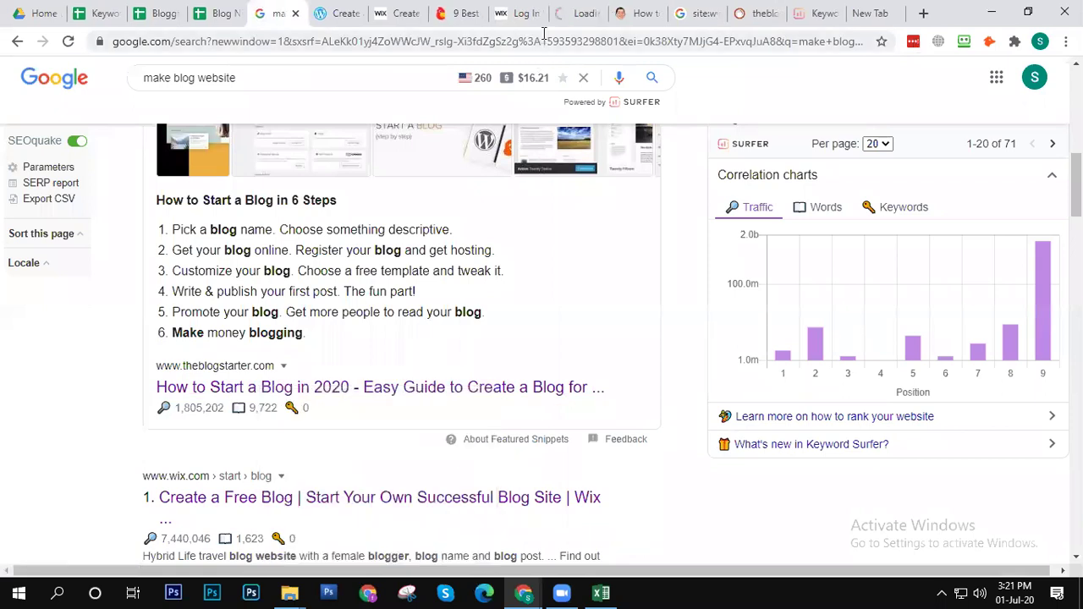
pyautogui.click(588, 13)
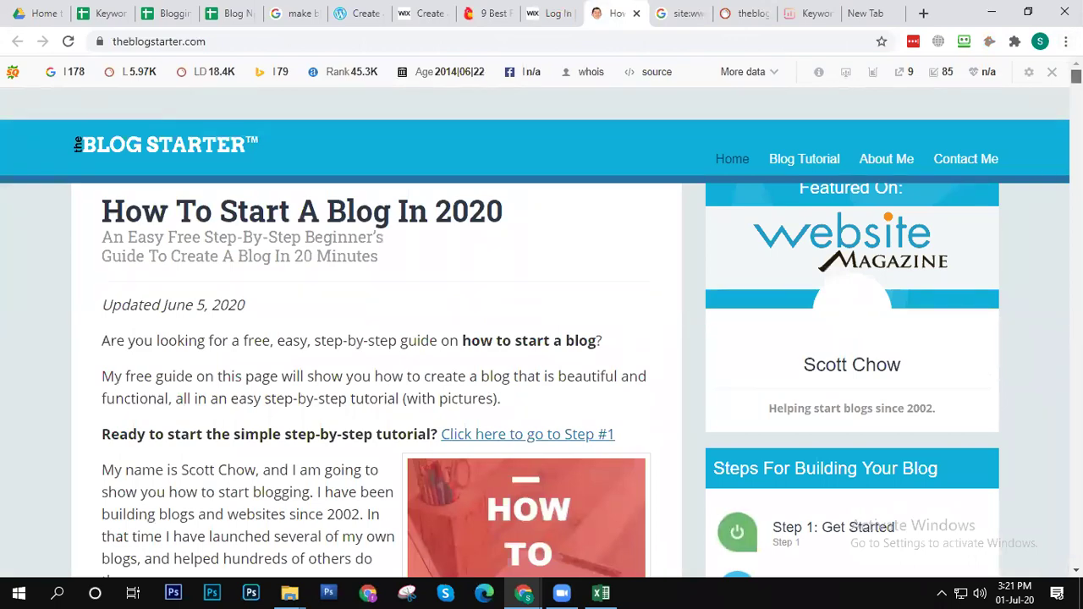
# Step: Examine the content and length of The Blog Starter's step-by-step "How To Start A Blog In 2020" guide
pyautogui.scroll(-15, 541, 338)
pyautogui.scroll(-15, 541, 338)
pyautogui.scroll(5, 541, 338)
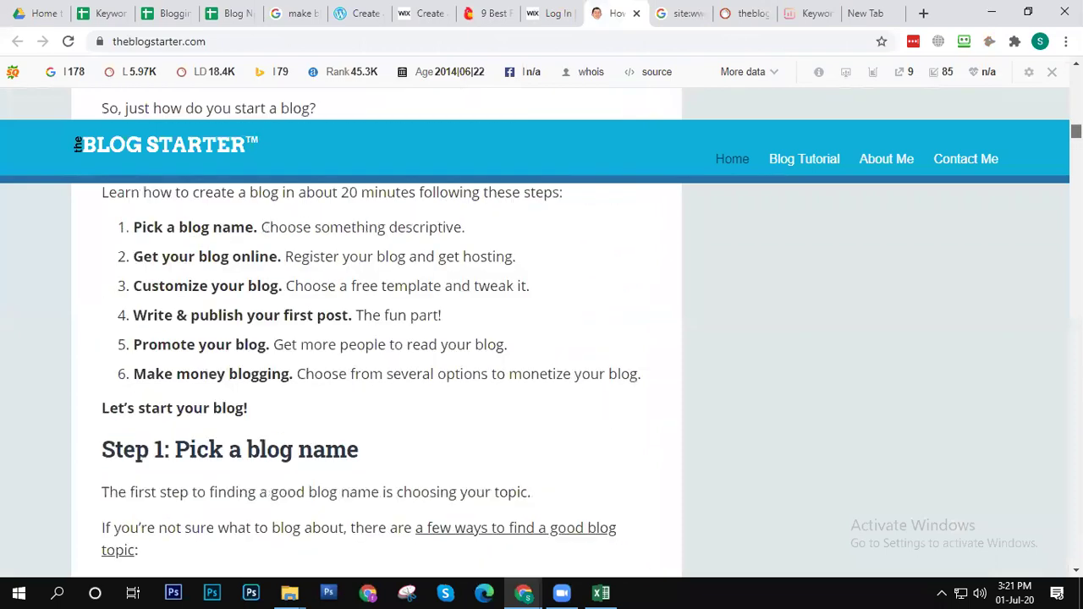
pyautogui.scroll(-15, 541, 339)
pyautogui.scroll(-9, 542, 339)
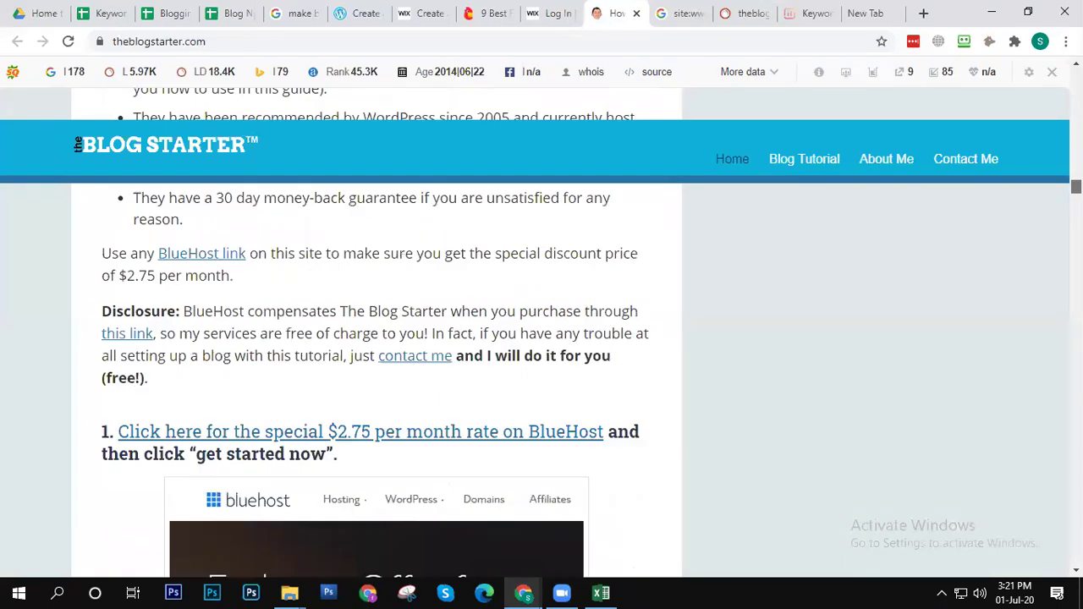
pyautogui.scroll(-9, 541, 338)
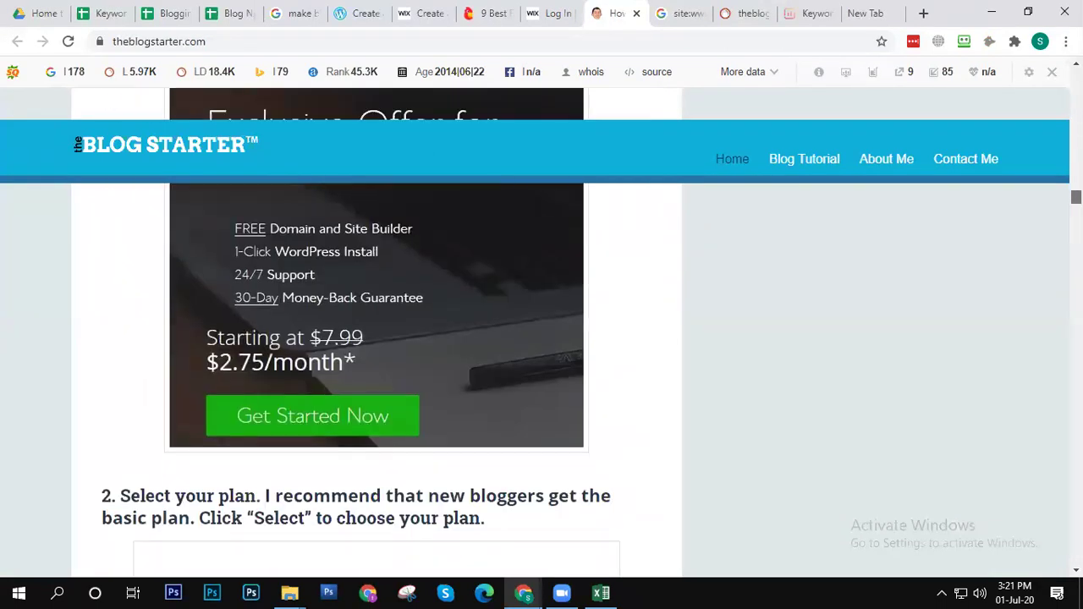
pyautogui.scroll(-15, 542, 338)
pyautogui.scroll(-20, 376, 338)
pyautogui.scroll(-5, 1032, 537)
pyautogui.moveTo(1075, 533); pyautogui.dragTo(1054, 78)
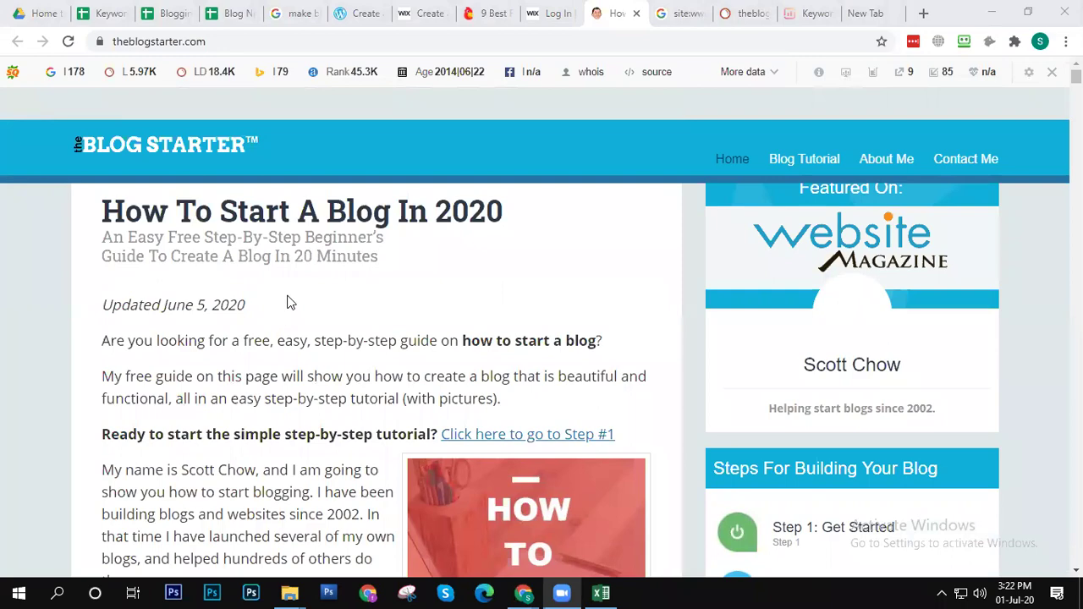
pyautogui.scroll(-20, 288, 304)
pyautogui.scroll(-20, 321, 363)
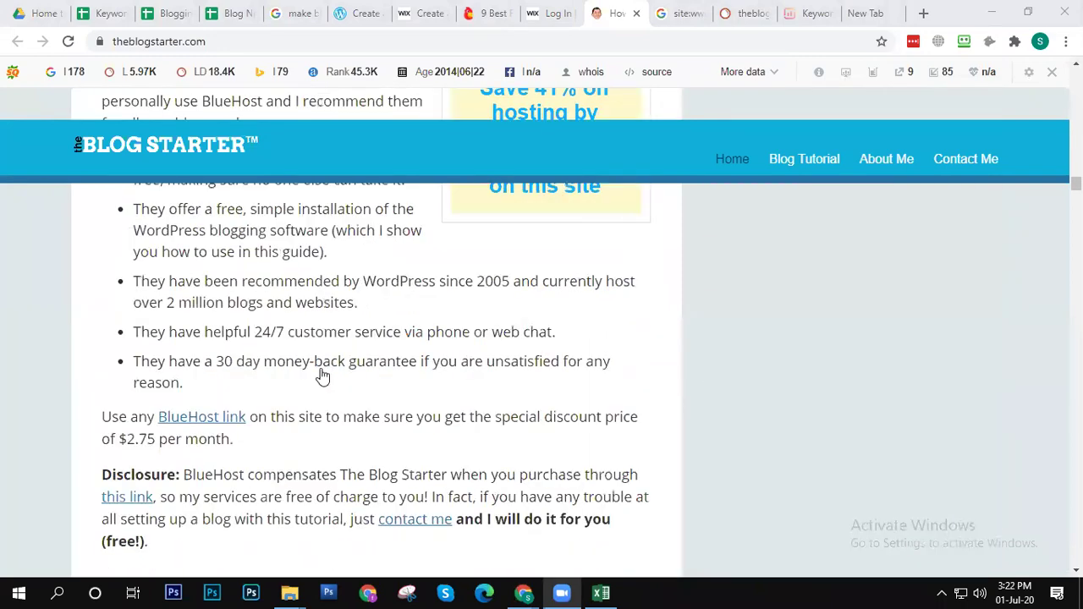
pyautogui.scroll(-20, 330, 398)
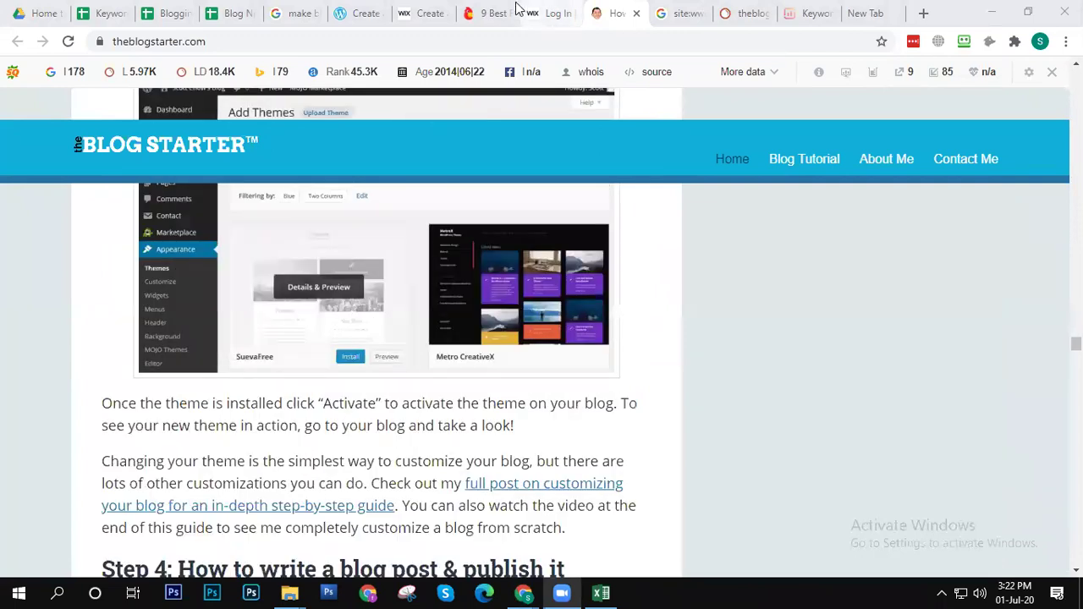
# Step: Return to Wix's "Create a Blog" page by way of the Google results and examine its "How to Start a Blog for Free" section
pyautogui.click(297, 13)
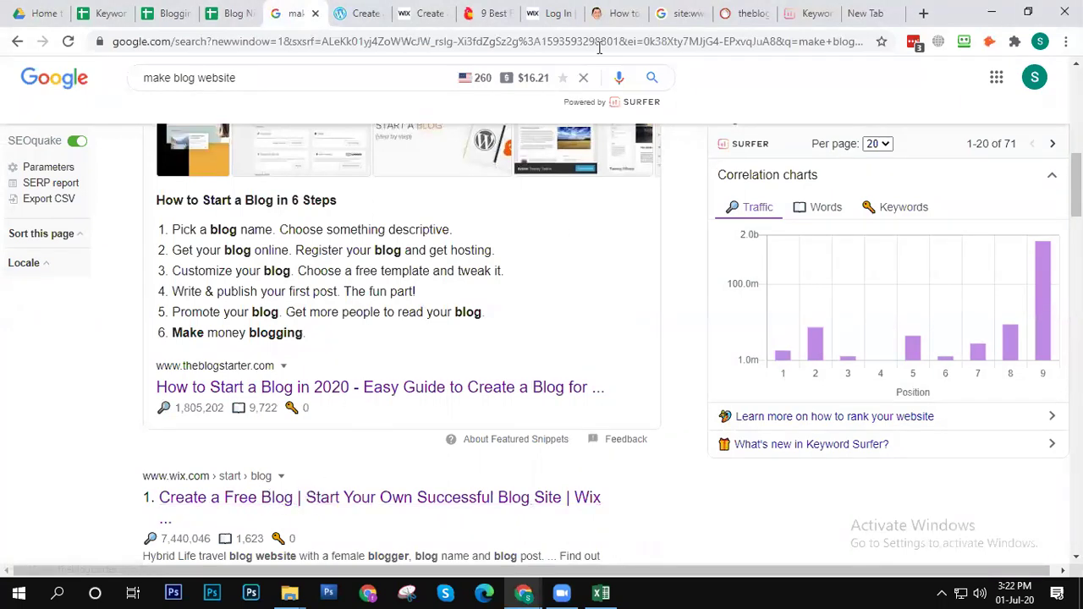
pyautogui.click(413, 10)
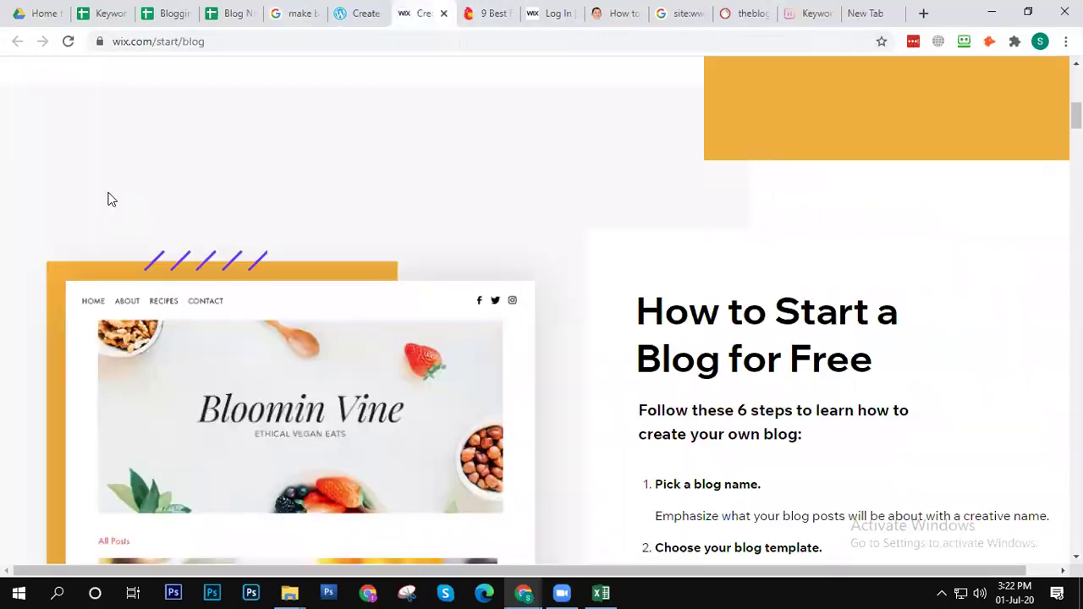
pyautogui.scroll(5, 499, 330)
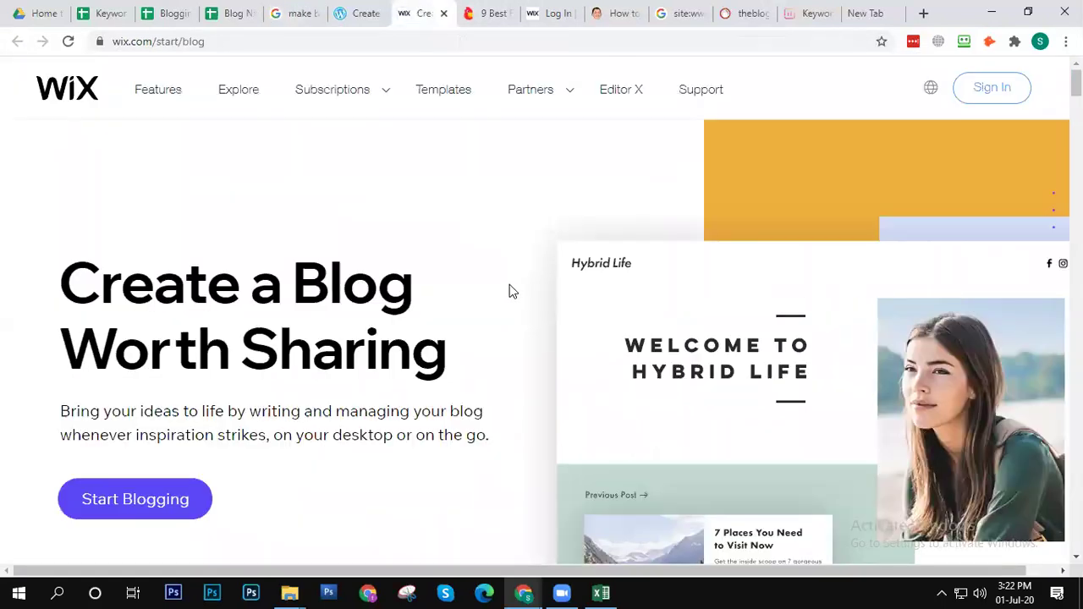
pyautogui.scroll(-5, 335, 470)
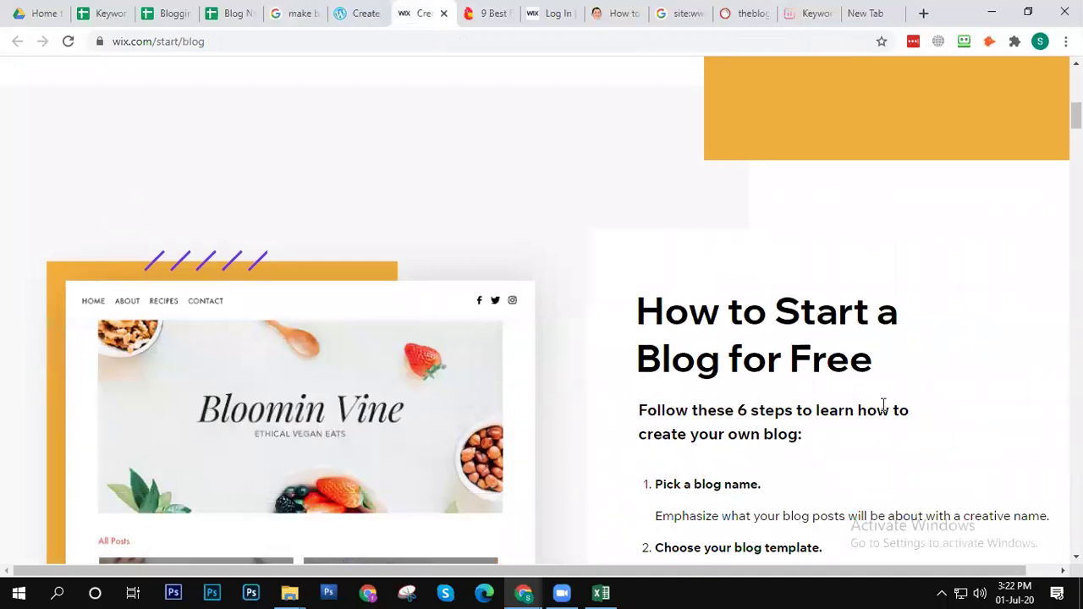
# Step: Examine the six-step "How to Start a Blog for Free" section and the introduction of Wix's "Create a Blog" page
pyautogui.scroll(-5, 754, 354)
pyautogui.scroll(-5, 751, 366)
pyautogui.scroll(5, 749, 370)
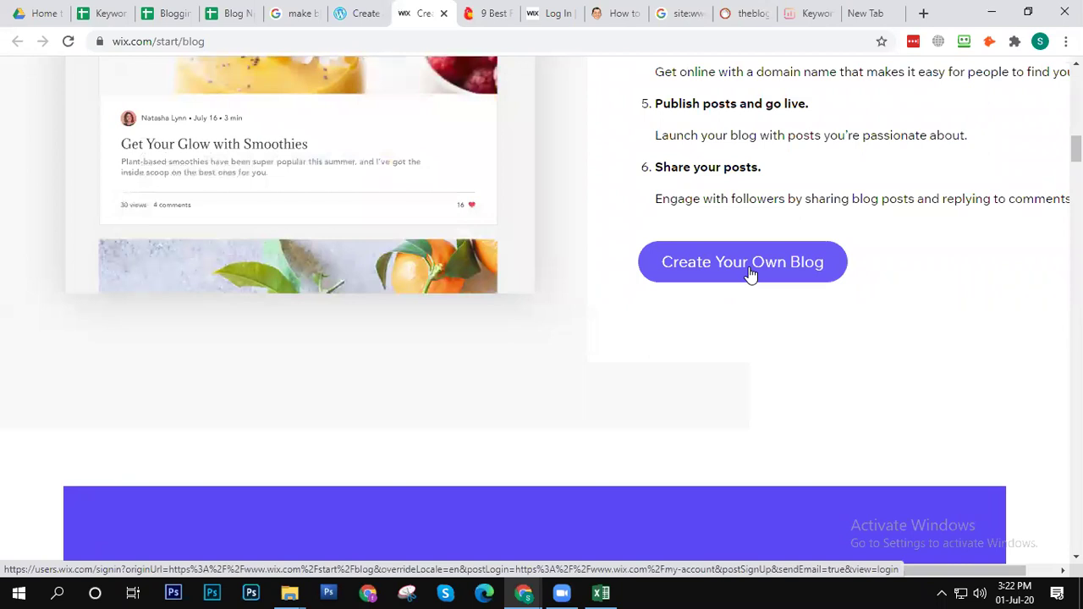
pyautogui.scroll(15, 651, 254)
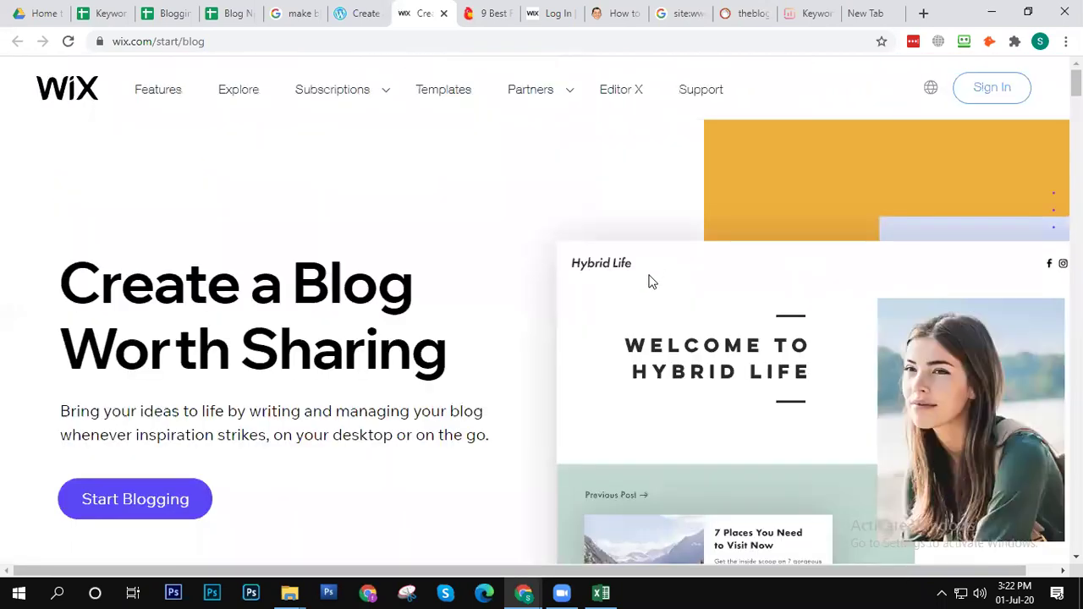
pyautogui.scroll(-15, 606, 190)
pyautogui.scroll(12, 608, 220)
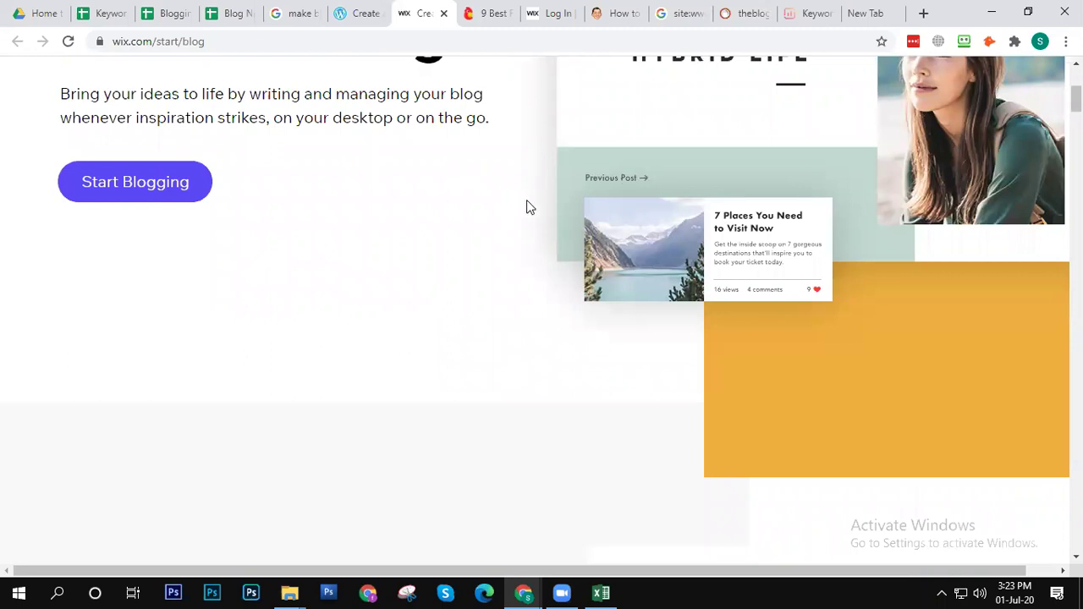
# Step: Return to the Themeisle "9 Best Free Blogging Sites" article and close it
pyautogui.click(471, 8)
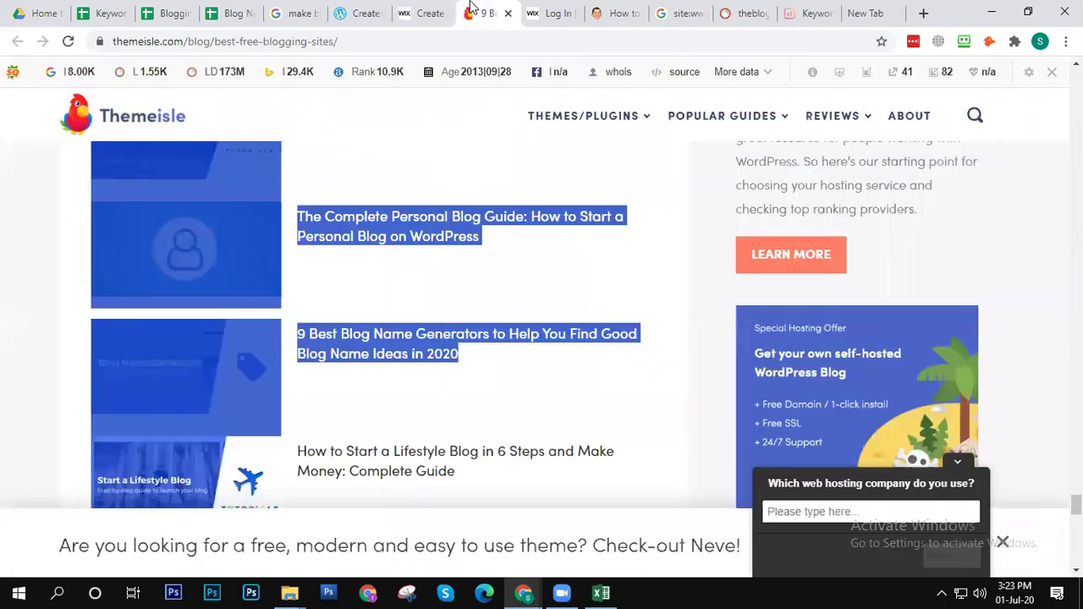
pyautogui.click(440, 12)
pyautogui.click(496, 12)
pyautogui.click(508, 14)
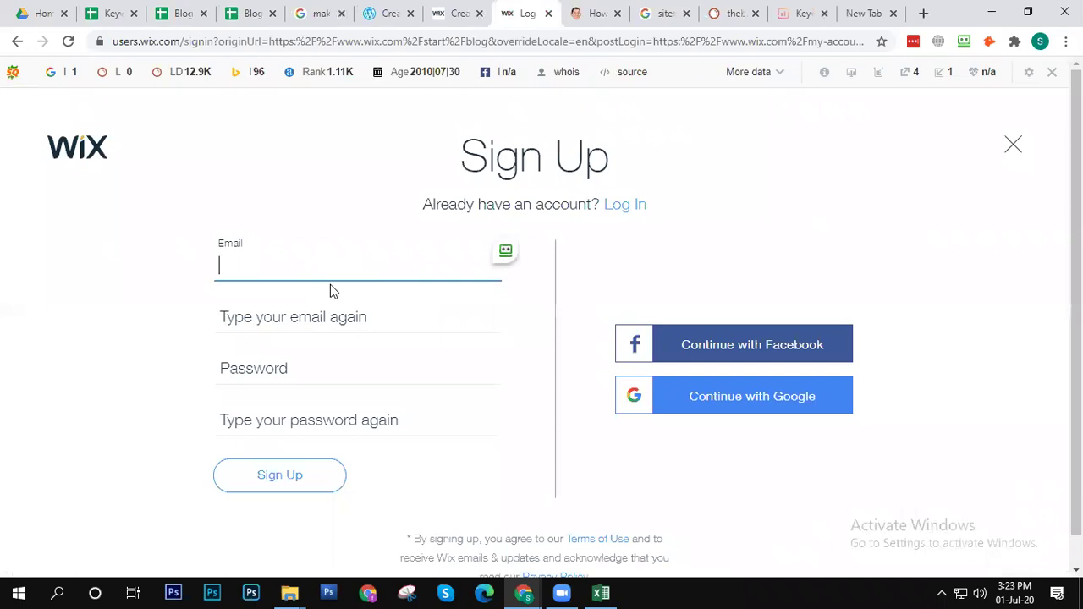
# Step: Check the email fields on the Wix sign-up form without filling them in, and close the sign-up page
pyautogui.click(324, 314)
pyautogui.click(351, 254)
pyautogui.click(322, 312)
pyautogui.click(289, 253)
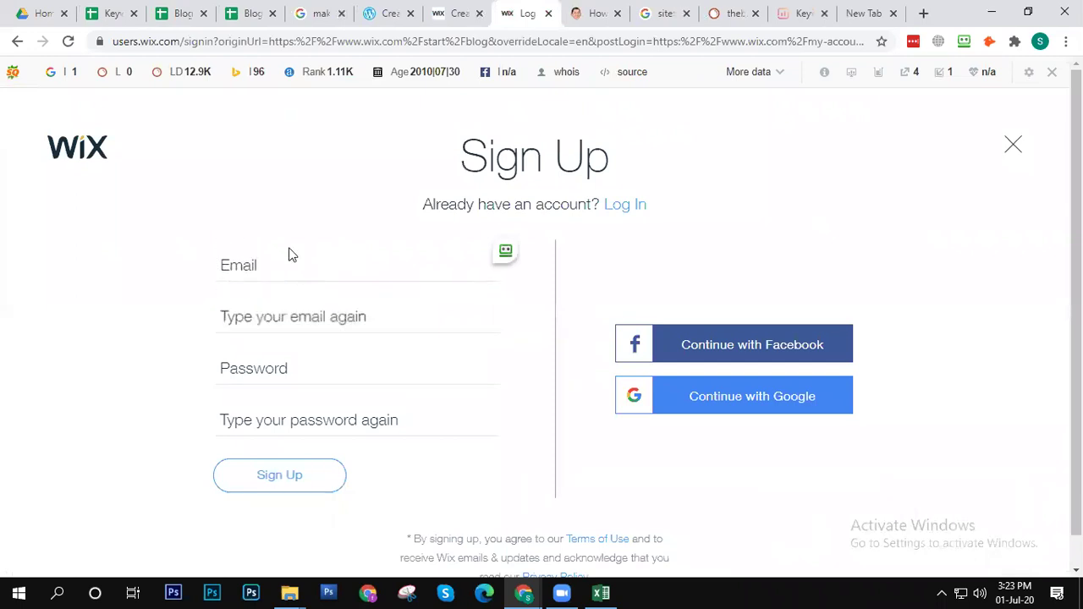
pyautogui.click(546, 13)
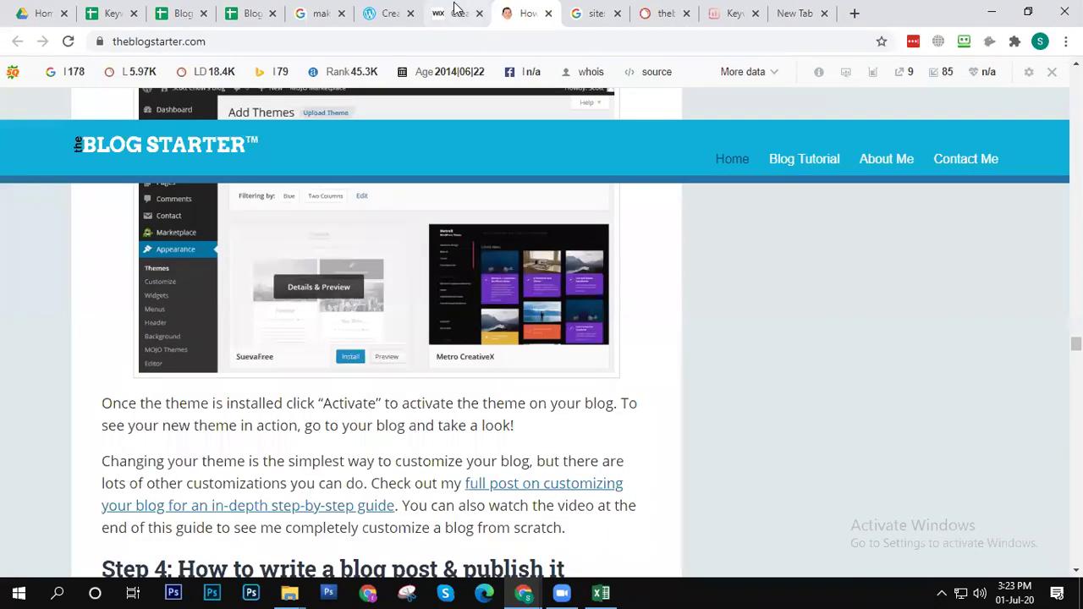
# Step: Check the account sign-up page behind WordPress.com's "Start your blog" offer, and close it
pyautogui.click(457, 10)
pyautogui.click(376, 10)
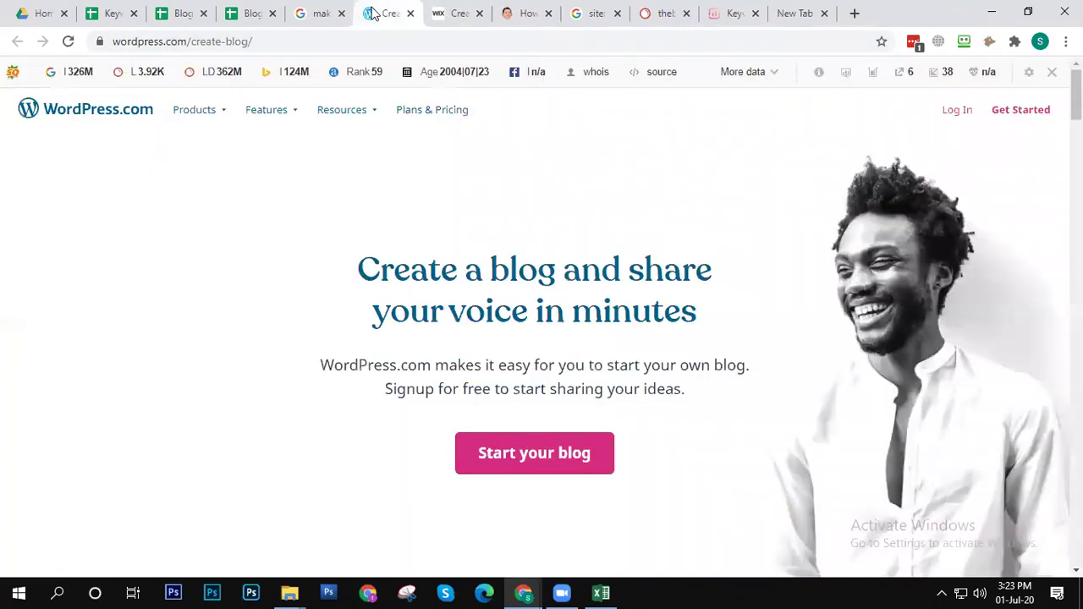
pyautogui.click(511, 448)
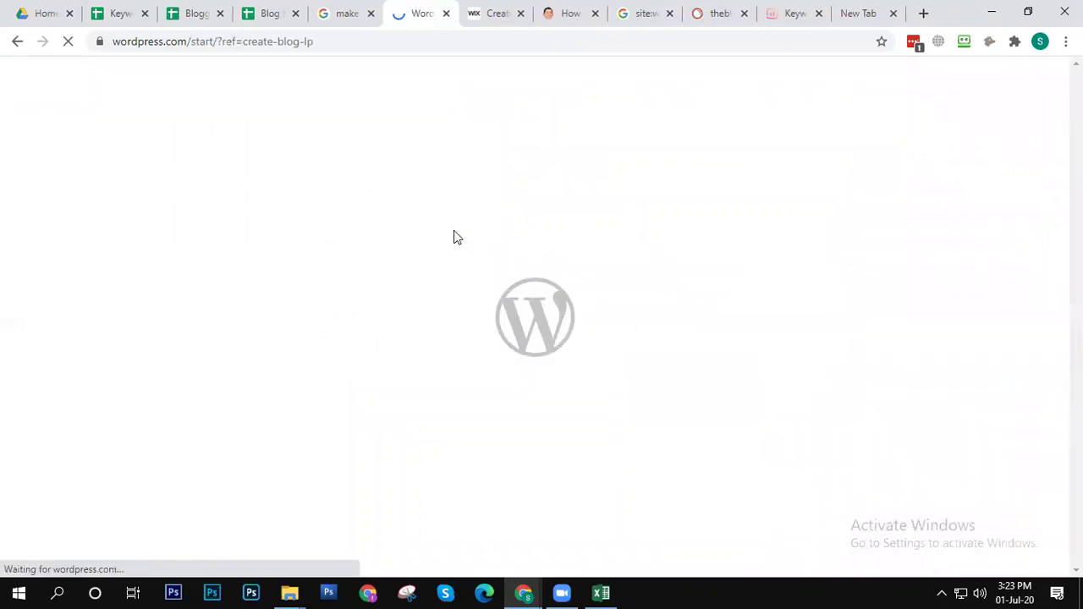
pyautogui.click(296, 44)
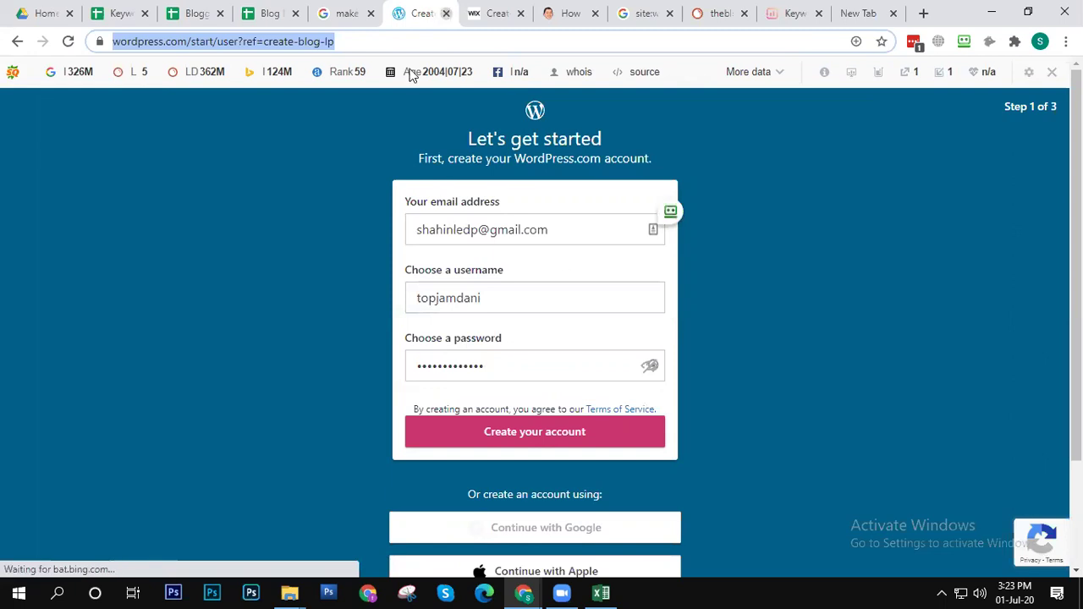
pyautogui.hotkey('ctrl', 'w')
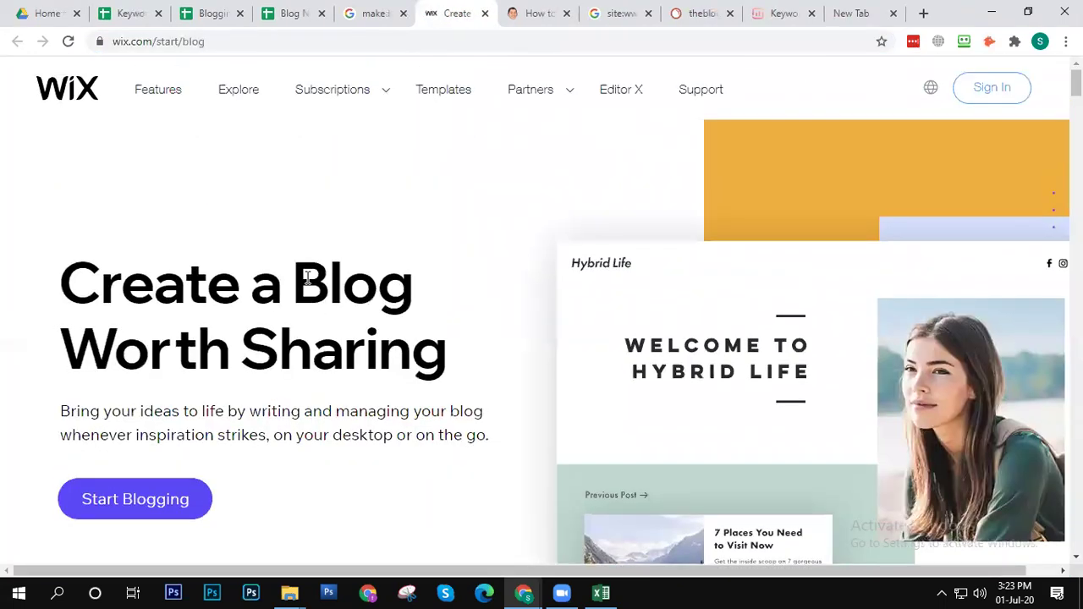
# Step: Return to the Google results for "make blog website" and review each ranking page's type, word count and SEOquake metrics
pyautogui.click(372, 13)
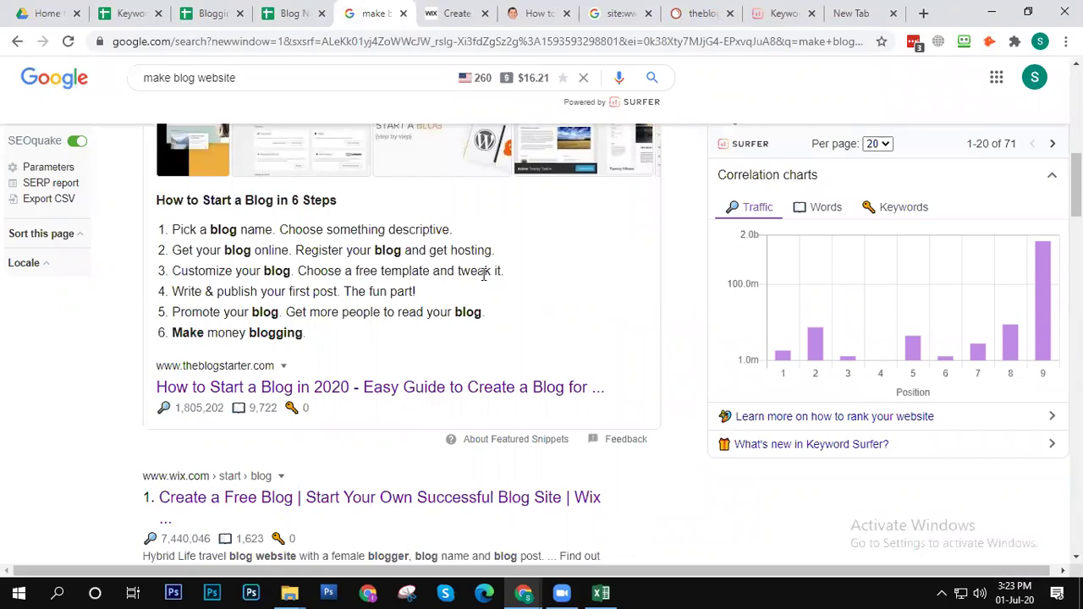
pyautogui.scroll(1, 1076, 187)
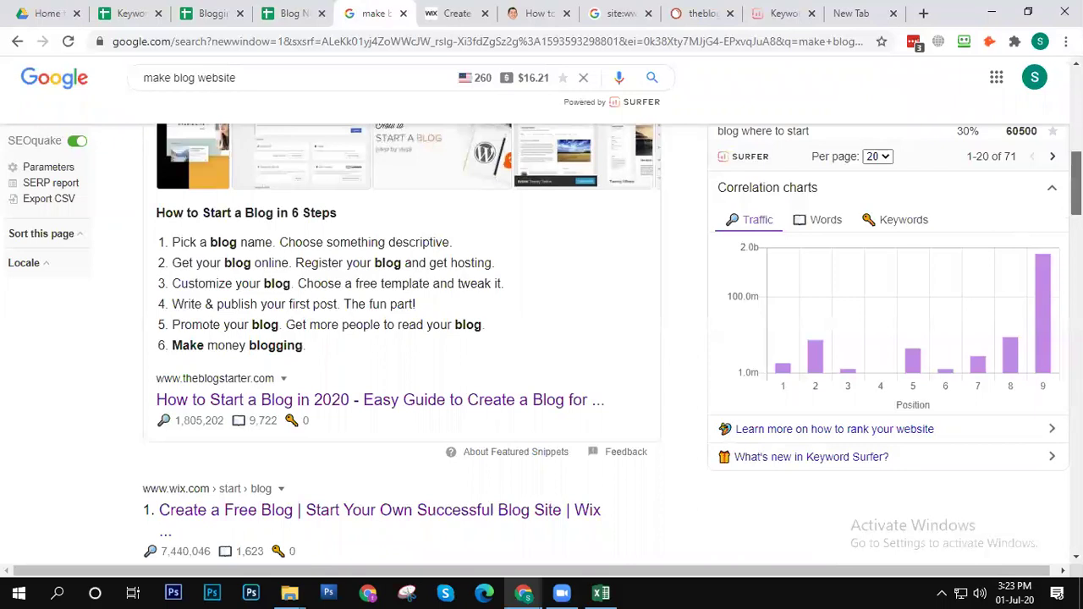
pyautogui.scroll(-3, 1075, 186)
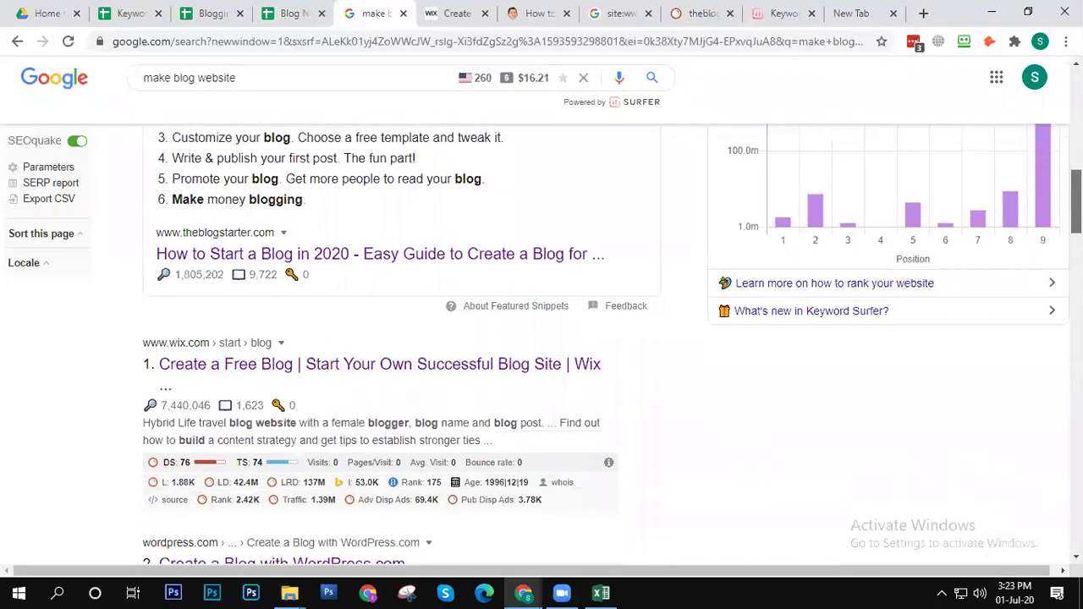
pyautogui.scroll(-4, 1076, 186)
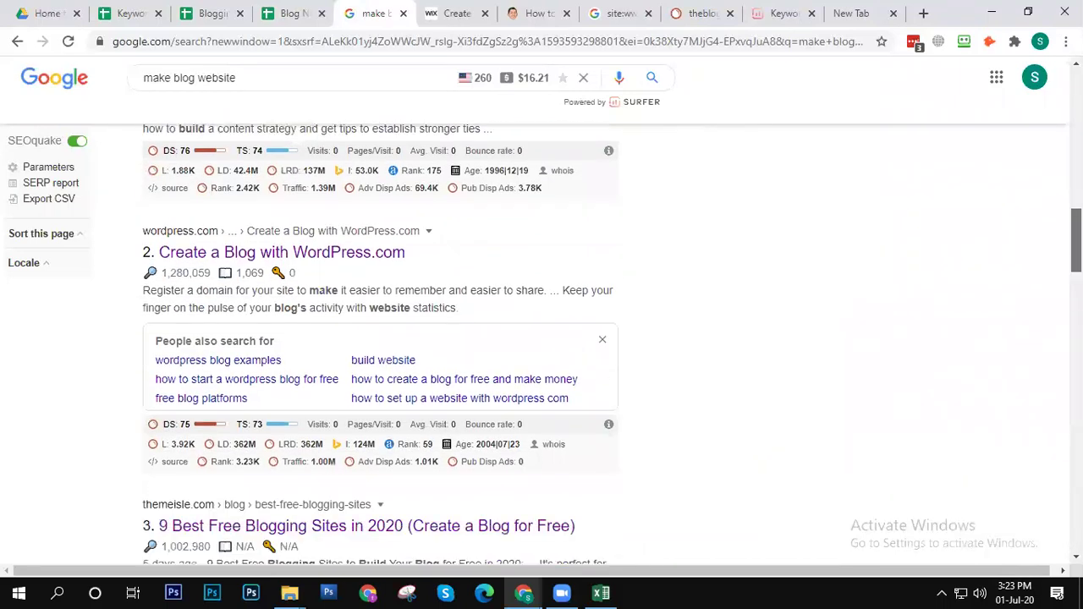
pyautogui.scroll(-3, 1075, 271)
pyautogui.scroll(-3, 612, 344)
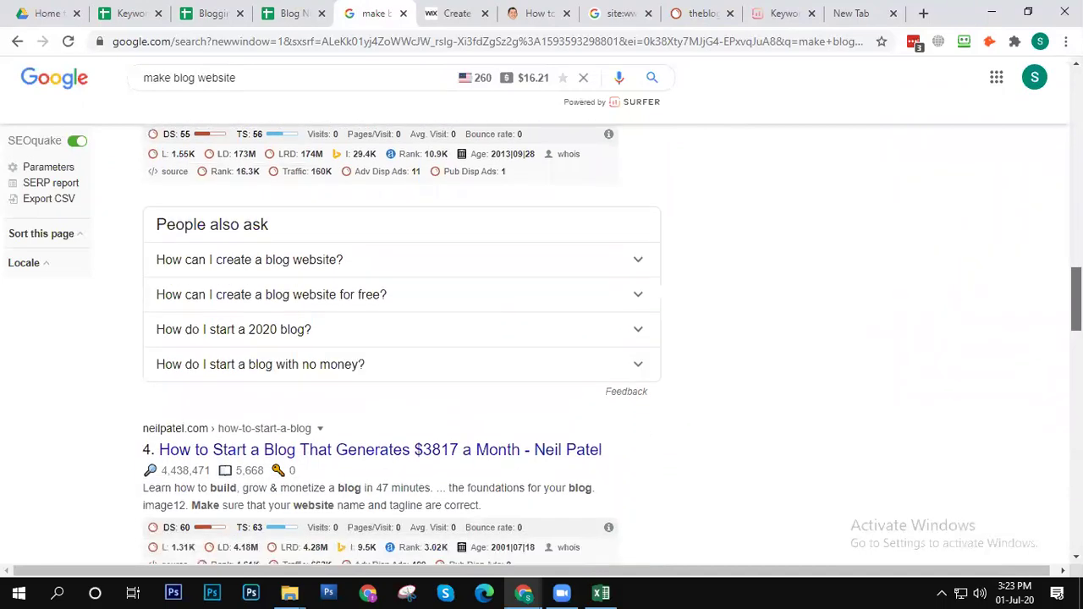
pyautogui.scroll(-3, 612, 344)
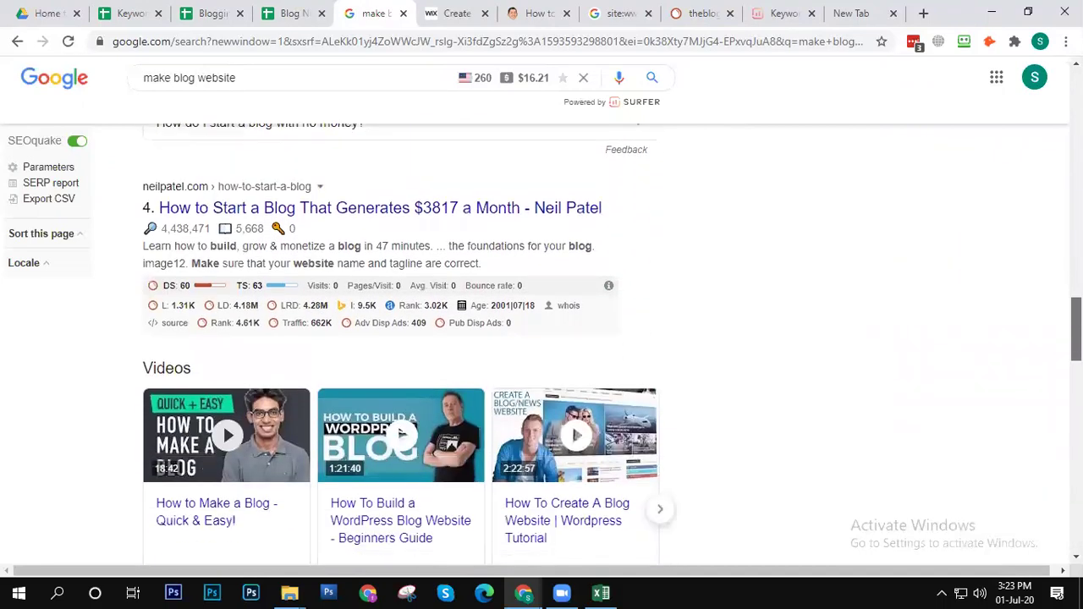
pyautogui.scroll(-2, 611, 344)
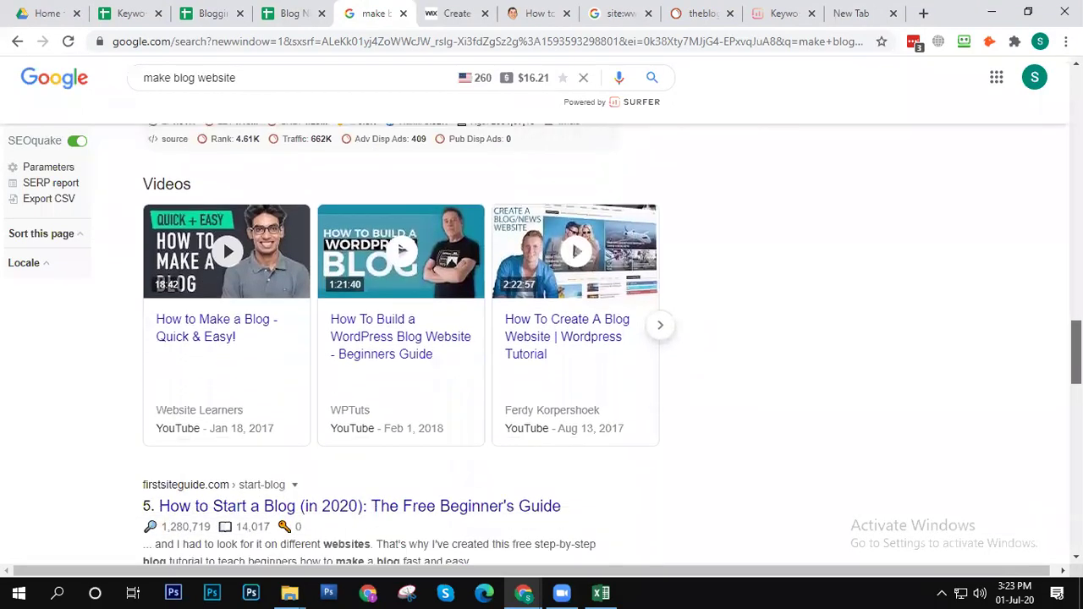
pyautogui.scroll(-2, 612, 344)
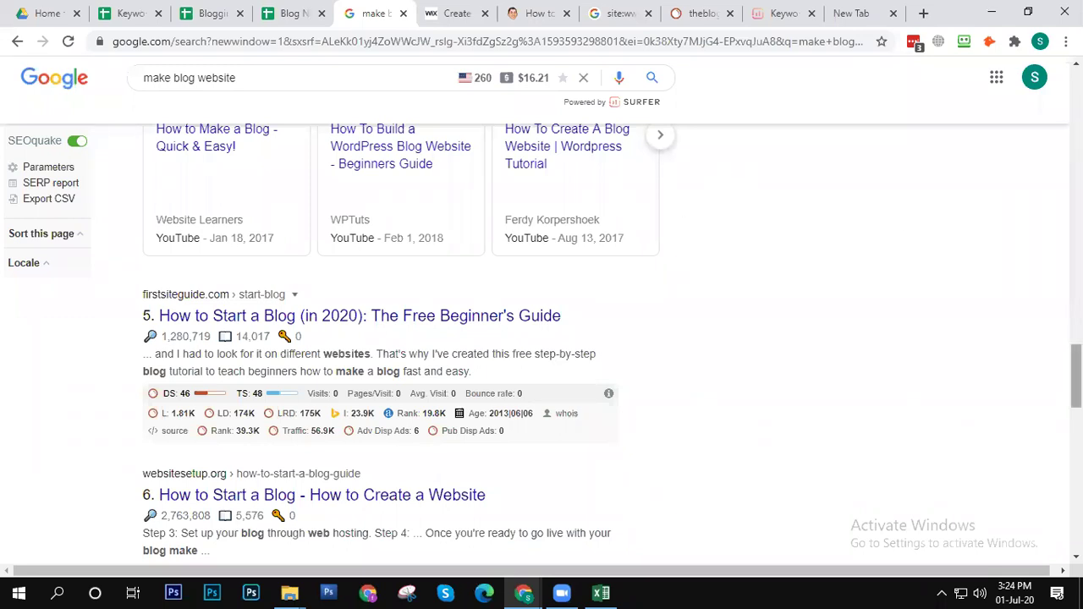
pyautogui.scroll(-3, 1075, 389)
pyautogui.scroll(-2, 1075, 406)
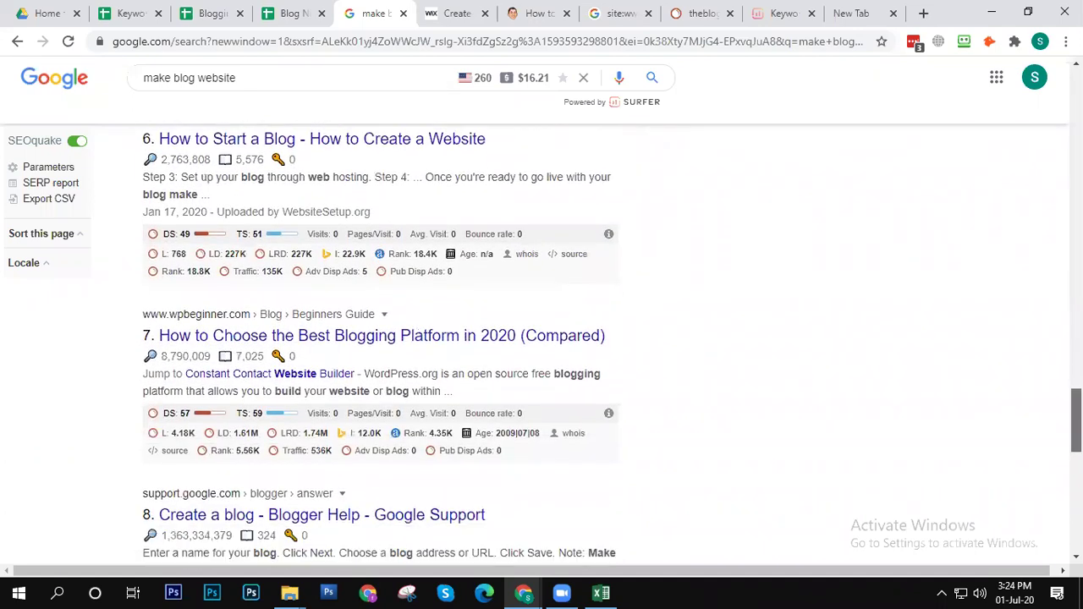
# Step: Recheck the WebsiteSetup, FirstSiteGuide, Themeisle and WordPress.com results and their metrics in the Google listing
pyautogui.scroll(2, 1074, 397)
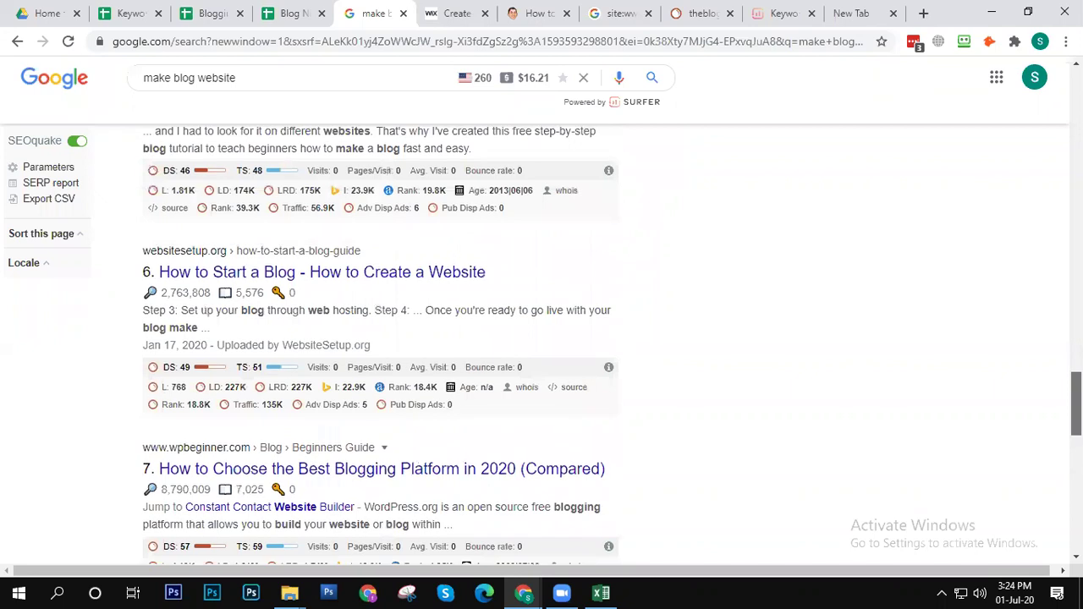
pyautogui.scroll(1, 1074, 393)
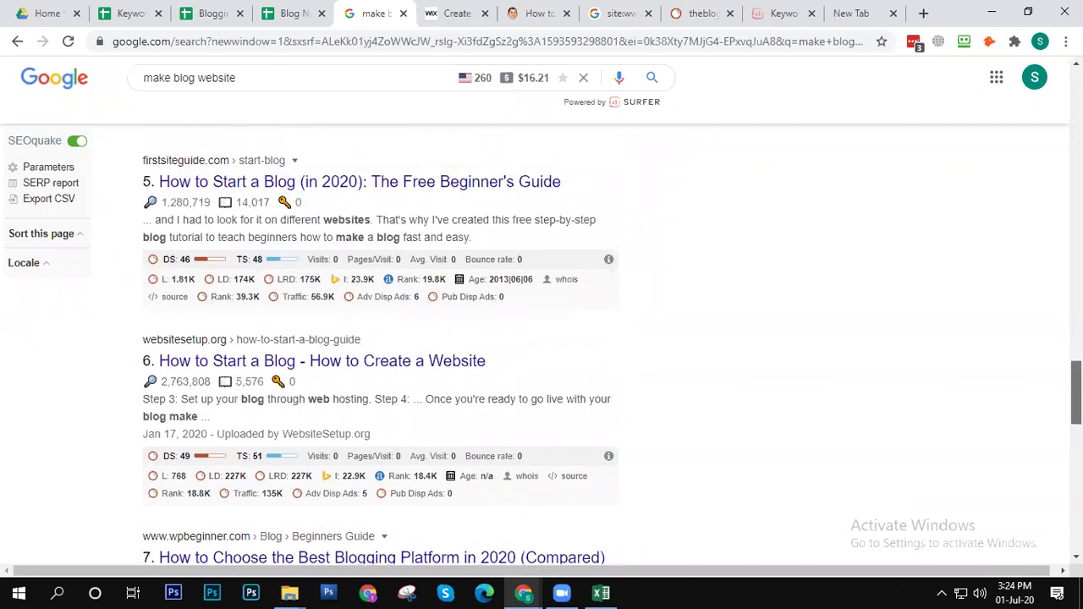
pyautogui.scroll(1, 1074, 394)
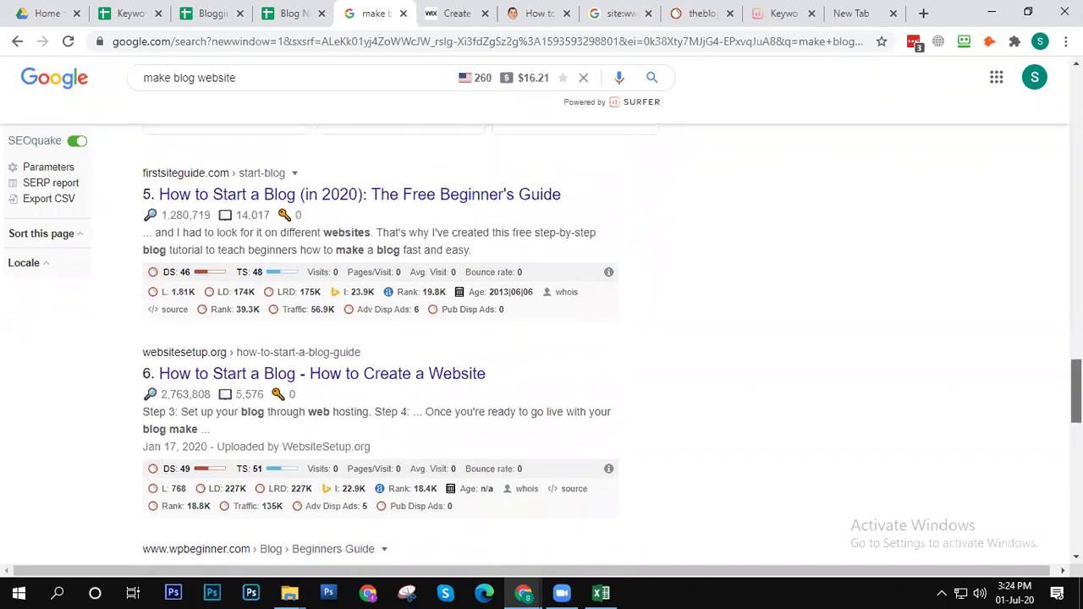
pyautogui.scroll(1, 1074, 393)
pyautogui.scroll(5, 1075, 394)
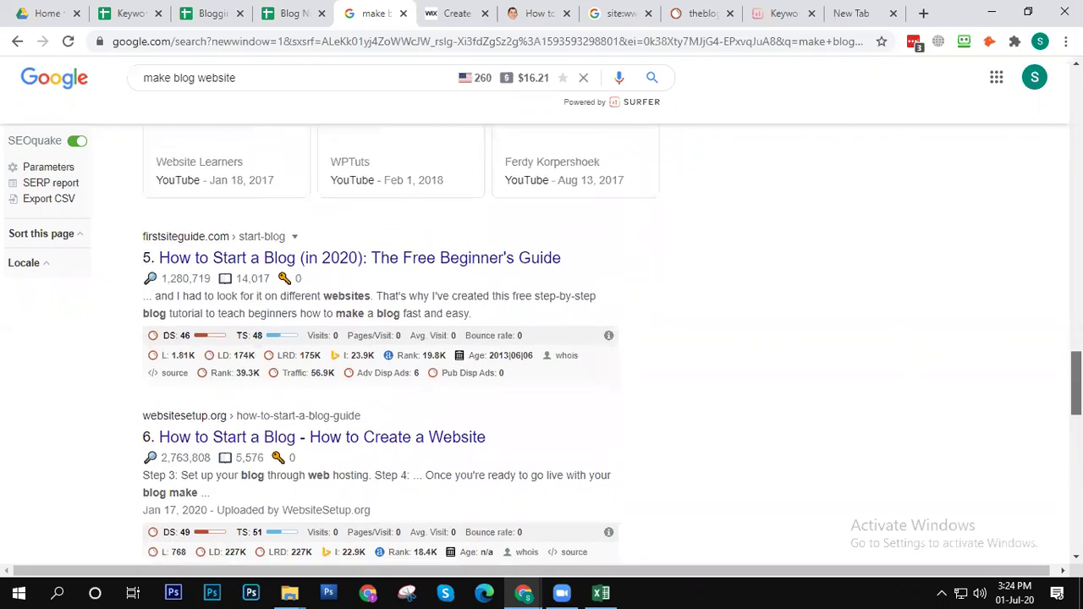
pyautogui.scroll(6, 1074, 394)
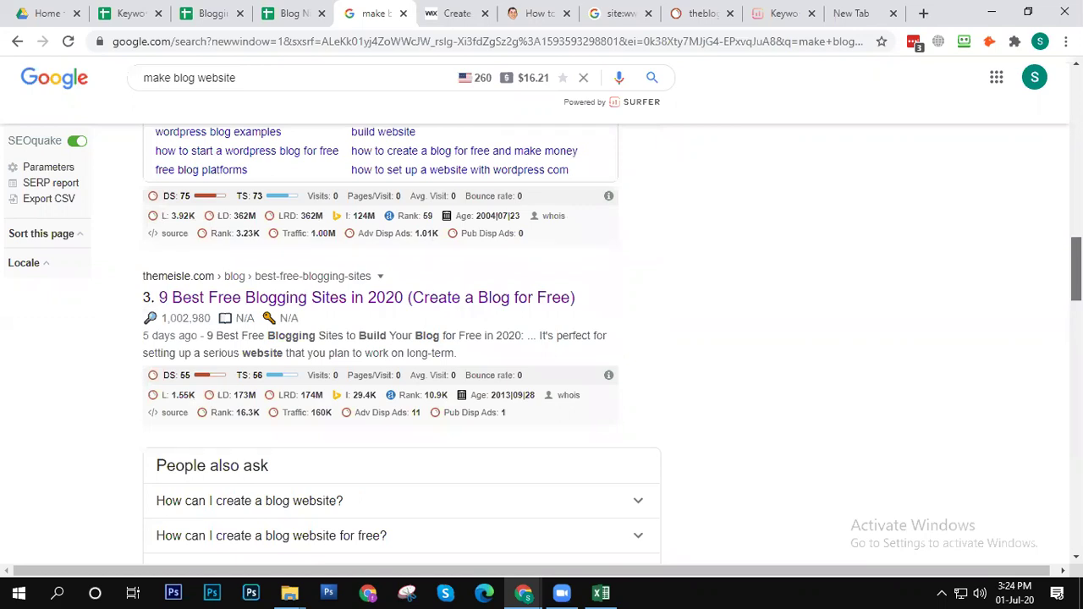
pyautogui.scroll(3, 611, 344)
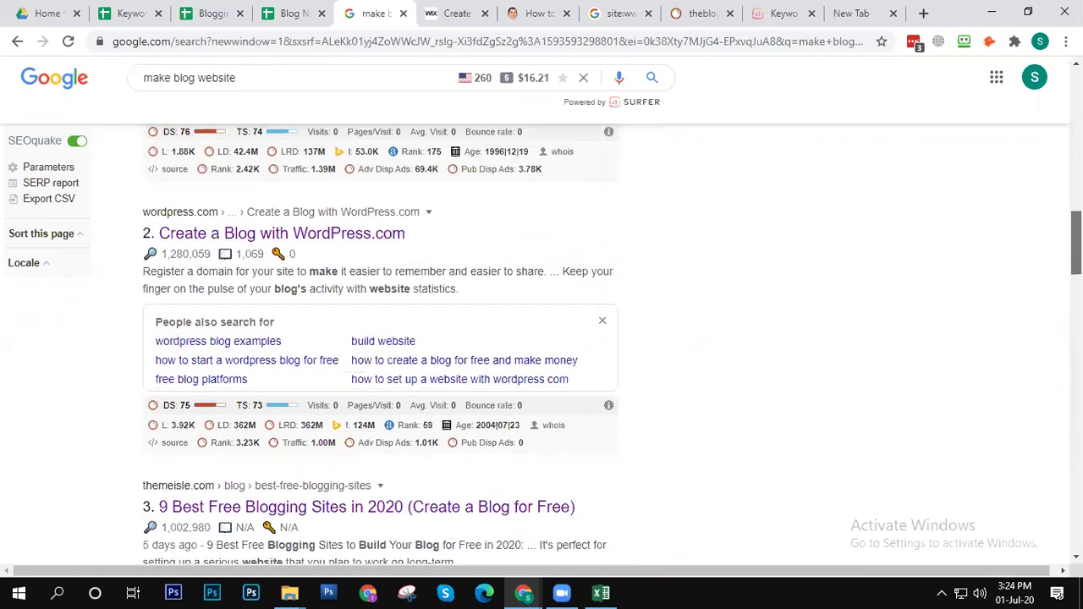
# Step: Open the eighth result, Google Support's "Create a blog - Blogger Help", in a new tab
pyautogui.scroll(-3, 612, 344)
pyautogui.scroll(-10, 612, 343)
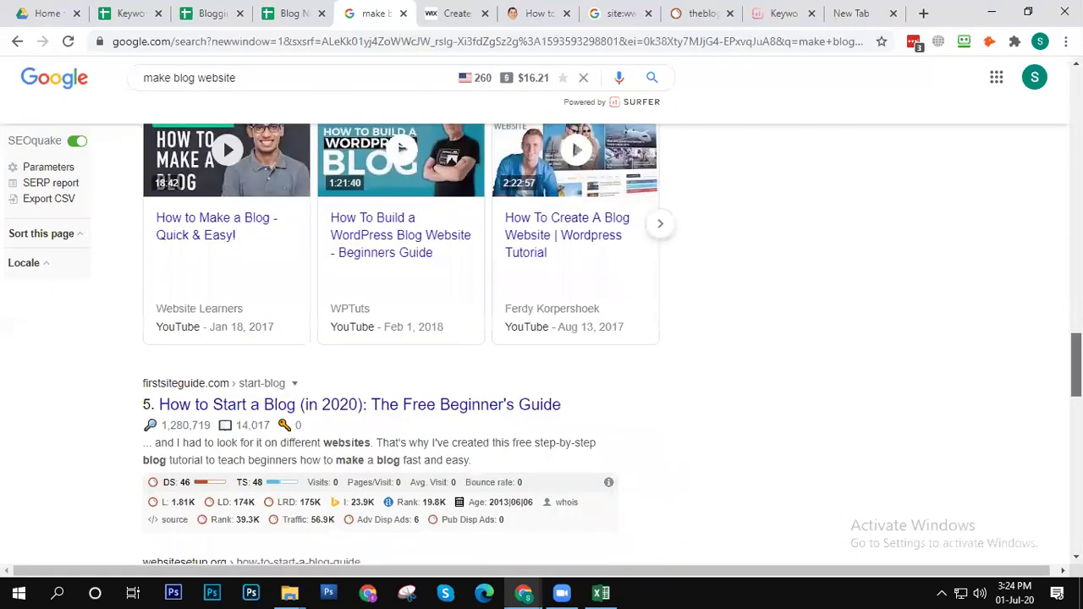
pyautogui.scroll(-1, 611, 344)
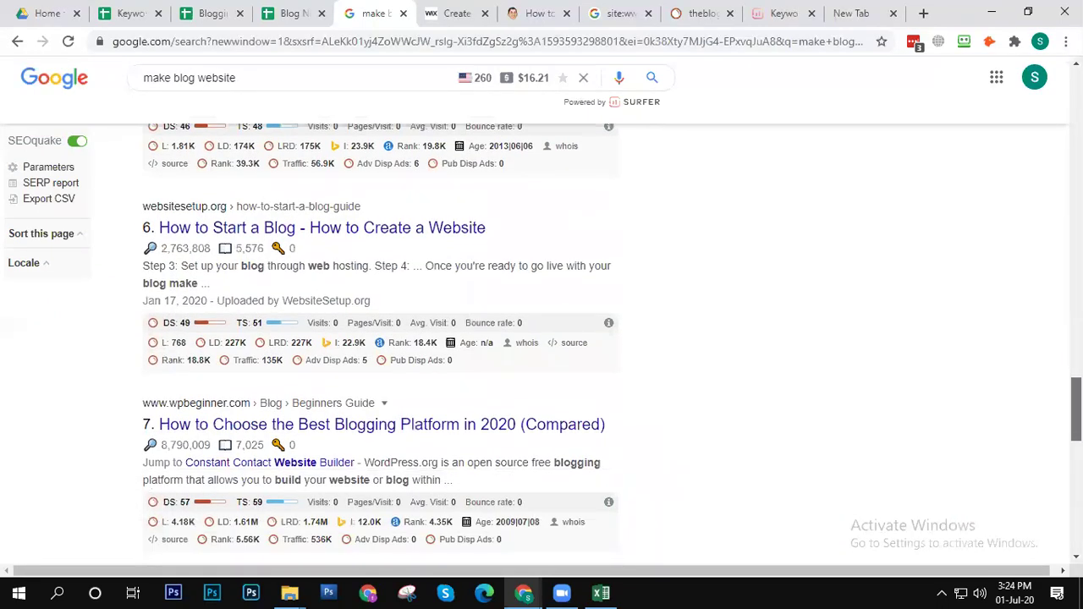
pyautogui.scroll(-1, 611, 343)
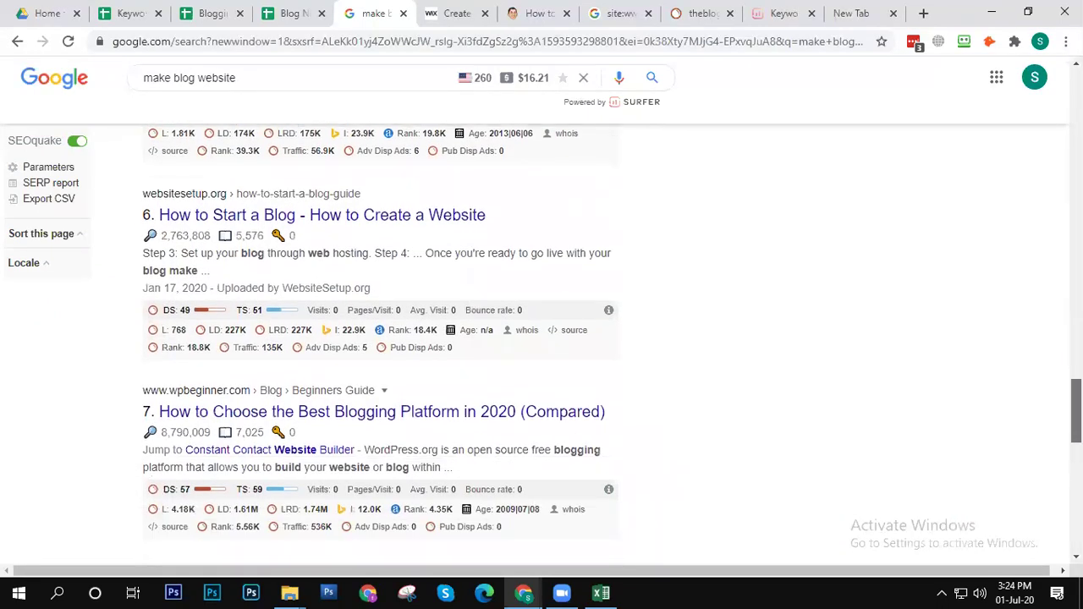
pyautogui.scroll(-2, 769, 370)
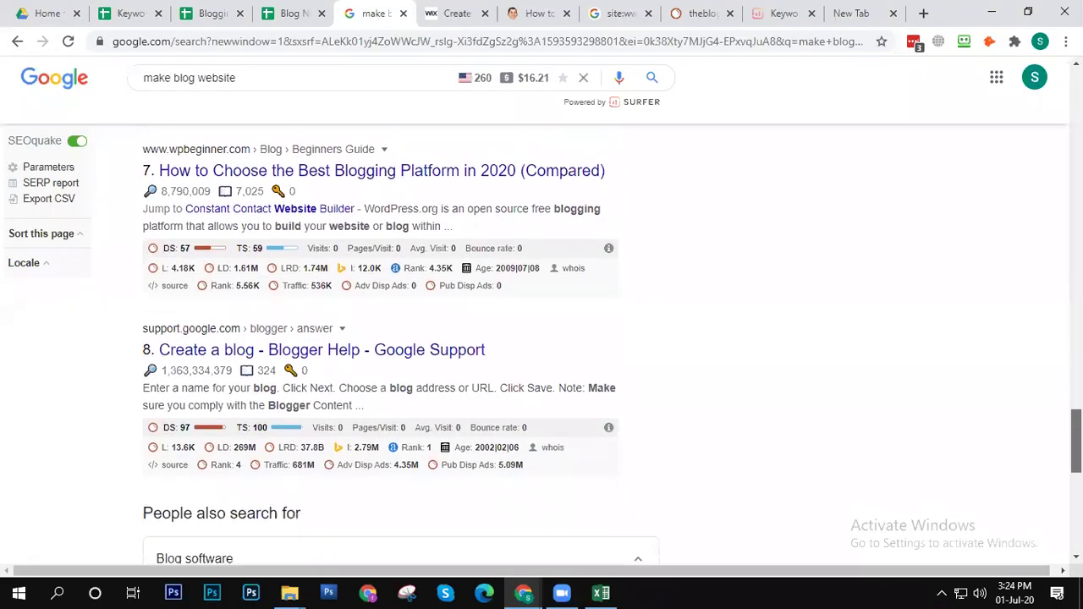
pyautogui.rightClick(423, 358)
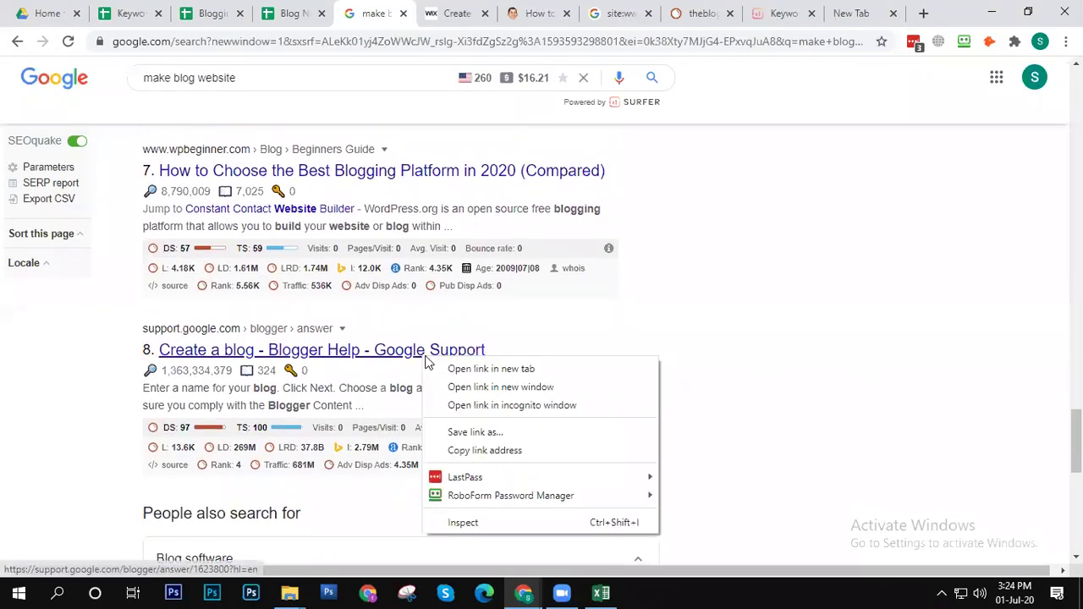
pyautogui.click(475, 369)
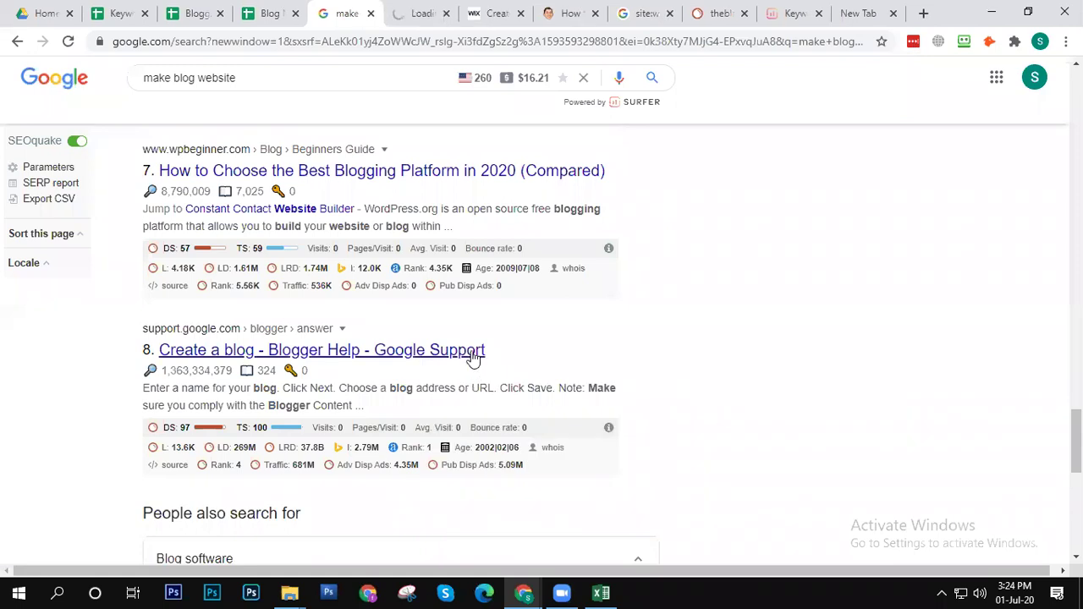
# Step: Review the top organic results, Wix and WordPress.com, with their word counts and metrics
pyautogui.scroll(10, 496, 346)
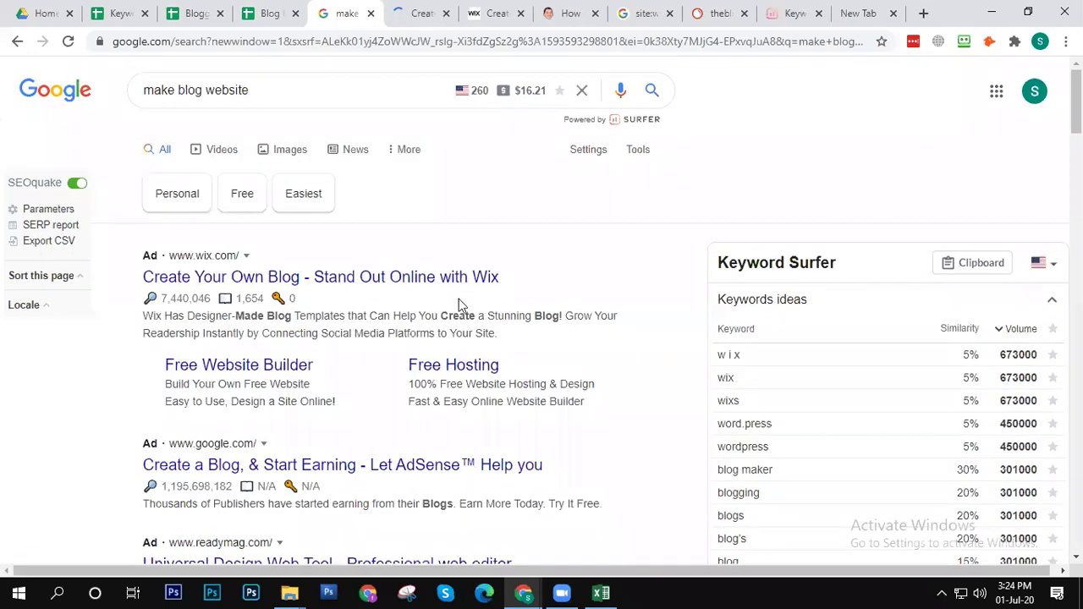
pyautogui.scroll(-8, 541, 338)
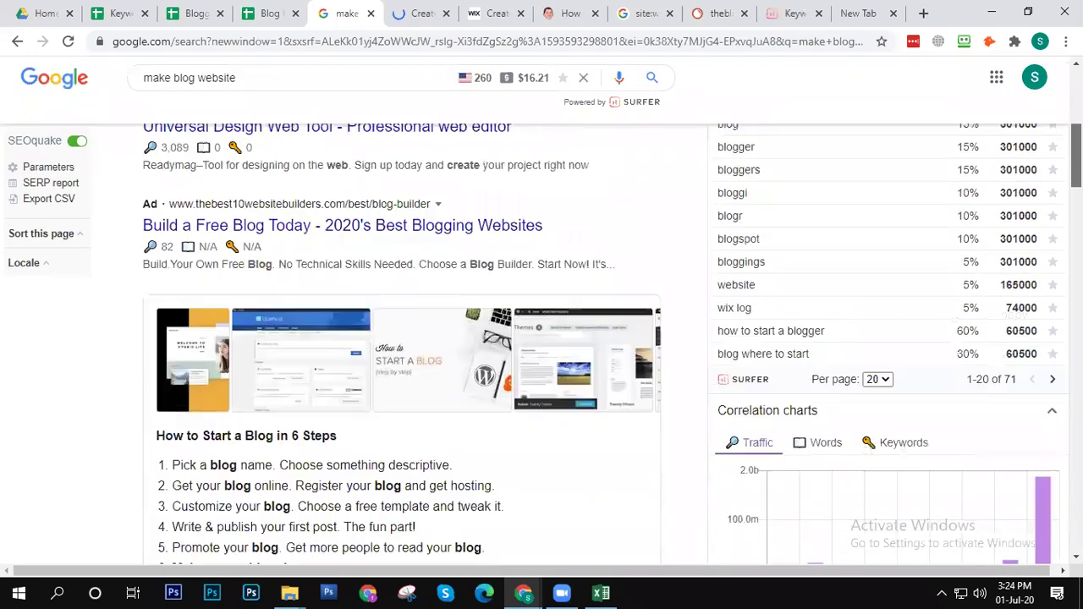
pyautogui.scroll(-3, 541, 339)
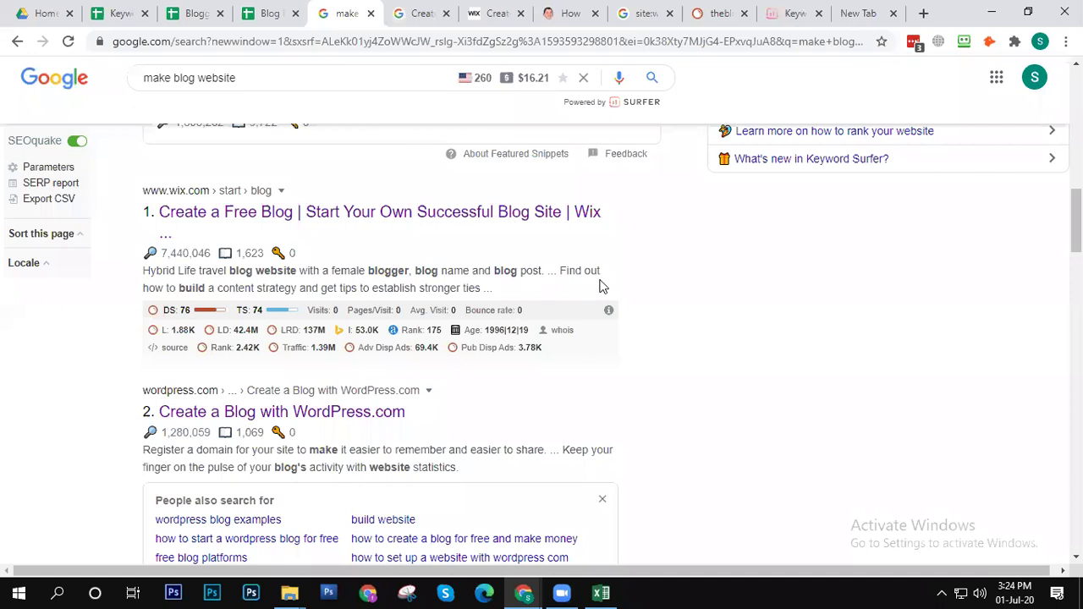
# Step: Return to the Blog Niche keyword analysis sheet and enter 2 under Apps for "make blog website"
pyautogui.click(201, 8)
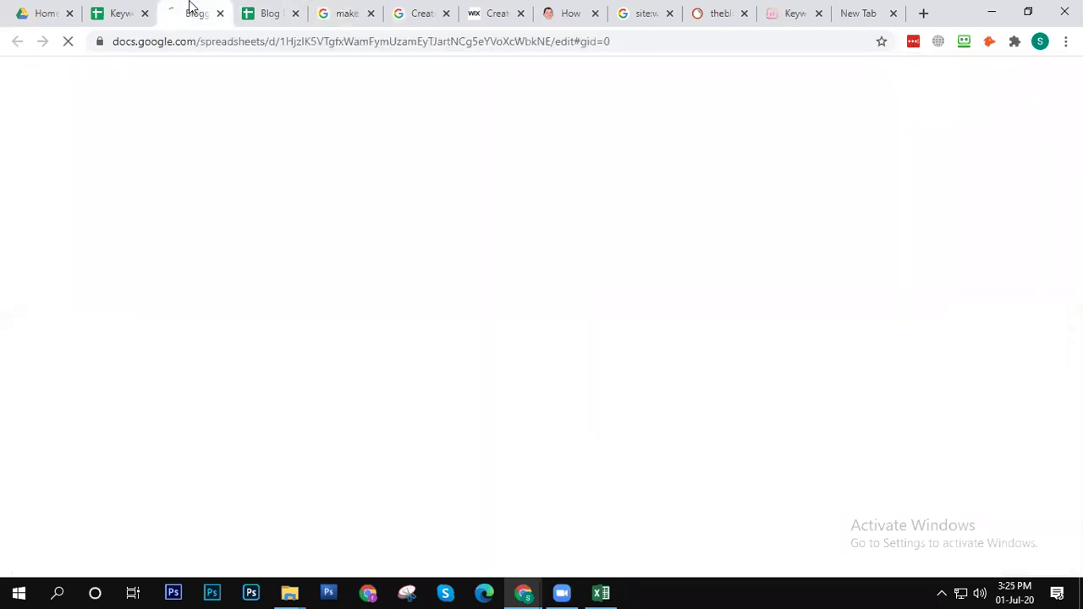
pyautogui.click(267, 10)
pyautogui.click(476, 206)
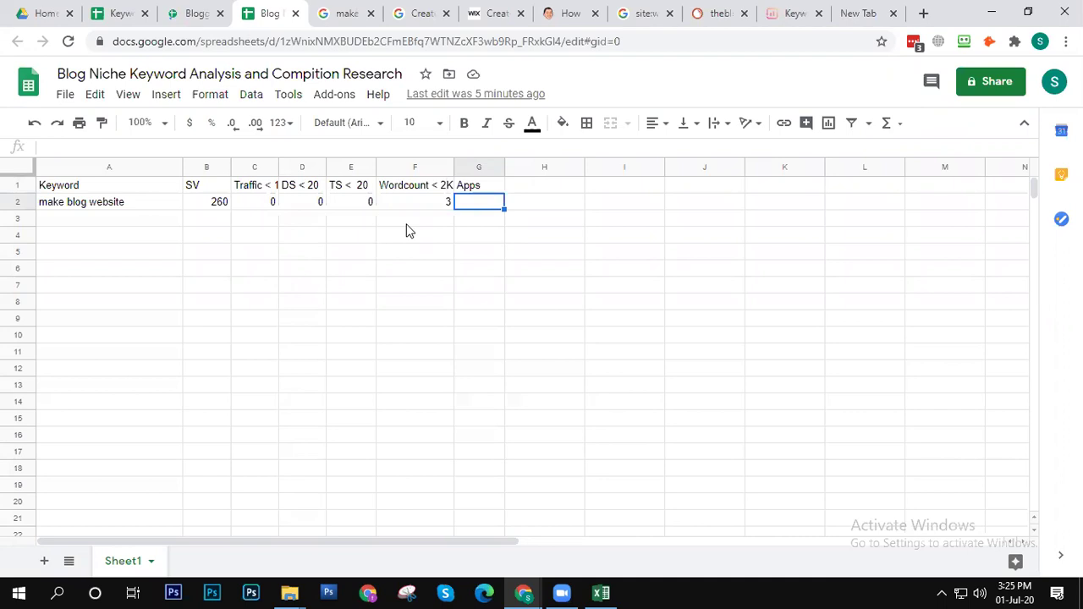
pyautogui.write('2')
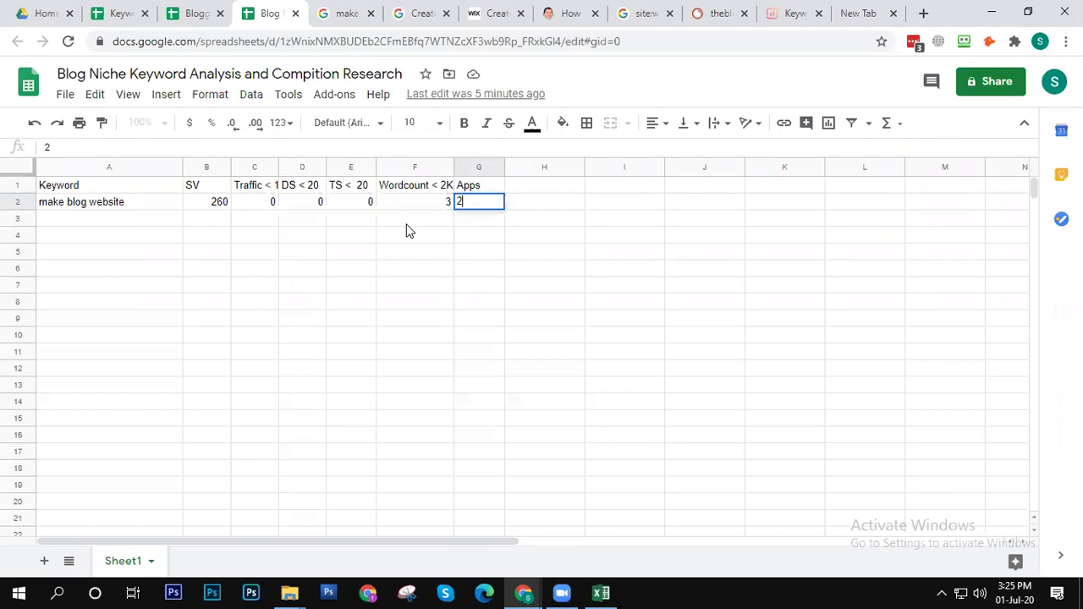
pyautogui.click(568, 241)
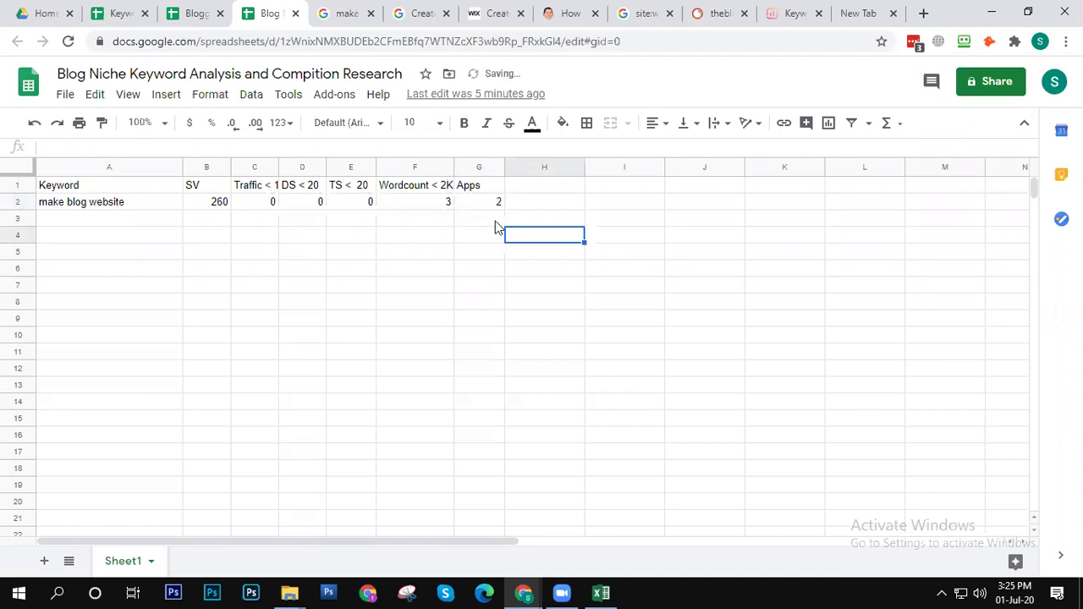
# Step: Narrow the Apps column slightly in the keyword analysis sheet
pyautogui.click(486, 203)
pyautogui.moveTo(503, 163); pyautogui.dragTo(497, 163)
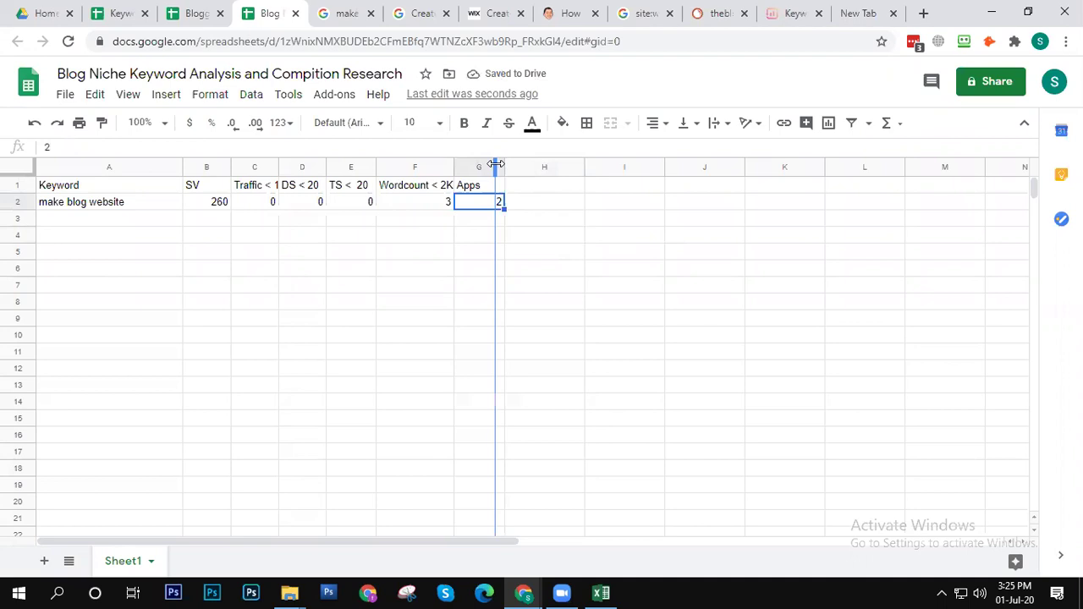
pyautogui.click(586, 259)
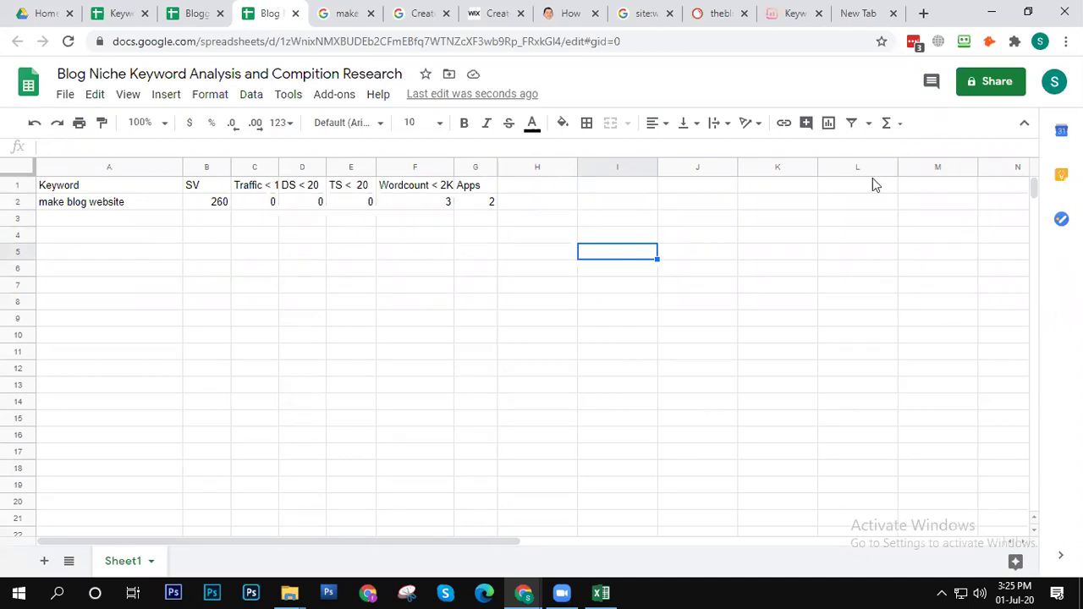
# Step: Search Google for "backlink checker" in the empty browser tab
pyautogui.click(859, 14)
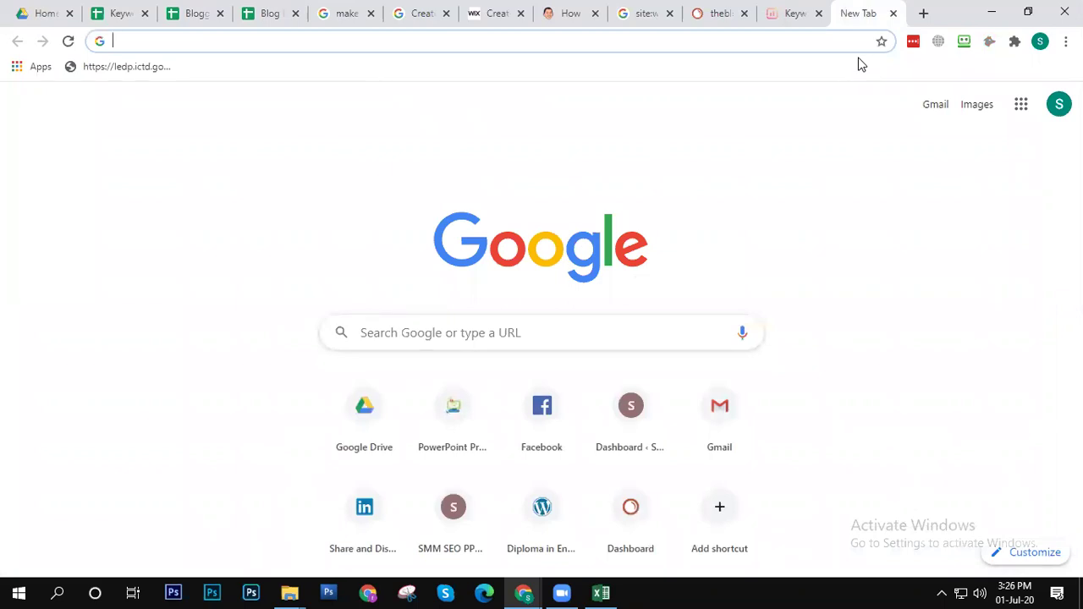
pyautogui.write('backe')
pyautogui.press('BackSpace')
pyautogui.press('BackSpace')
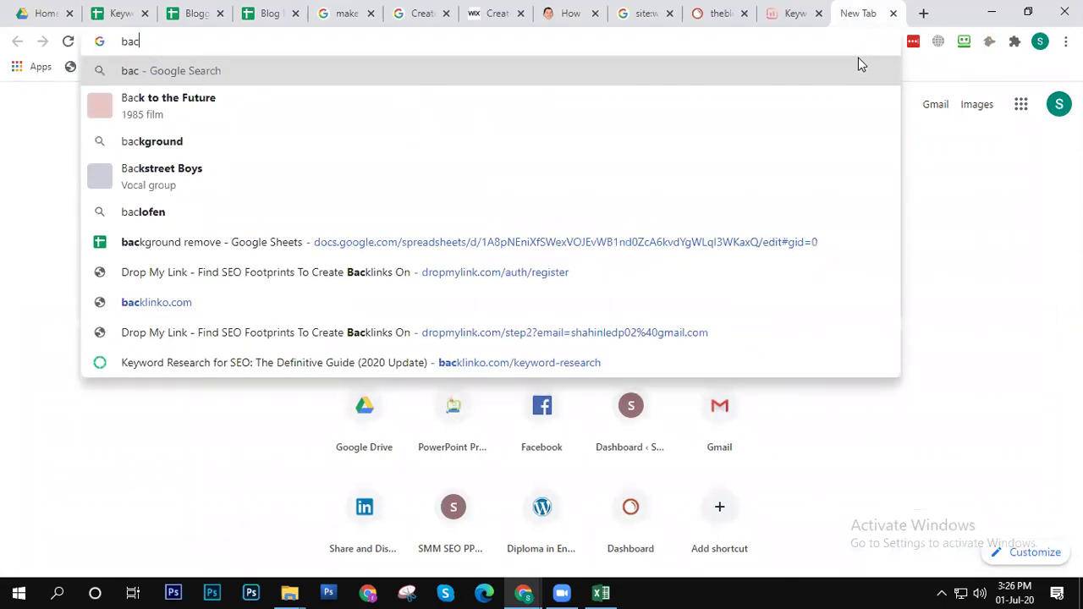
pyautogui.write('c')
pyautogui.press('BackSpace')
pyautogui.write('klink')
pyautogui.write('ec')
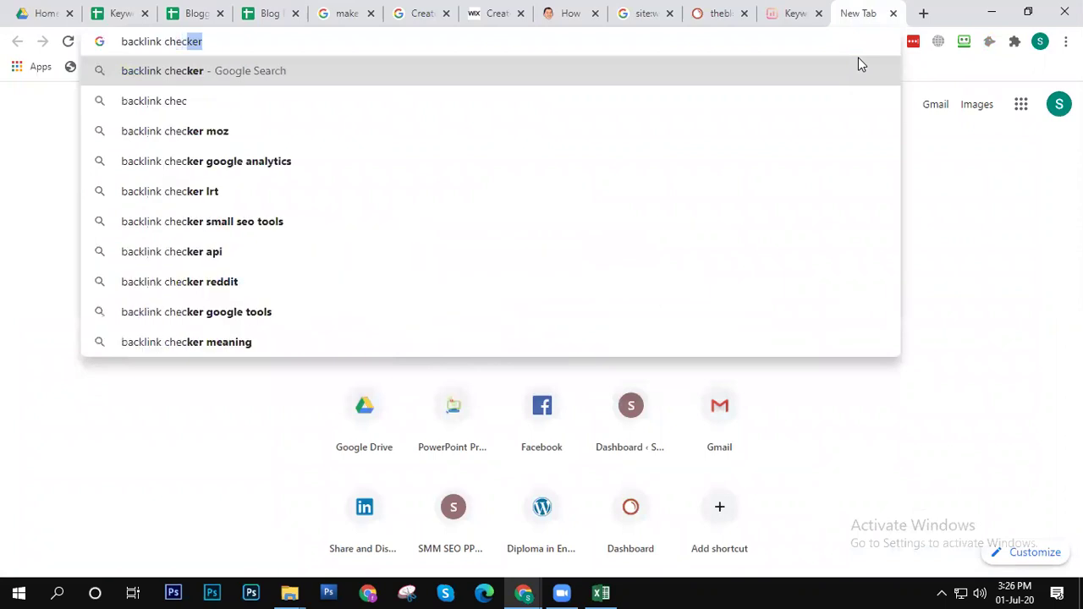
pyautogui.write('ker')
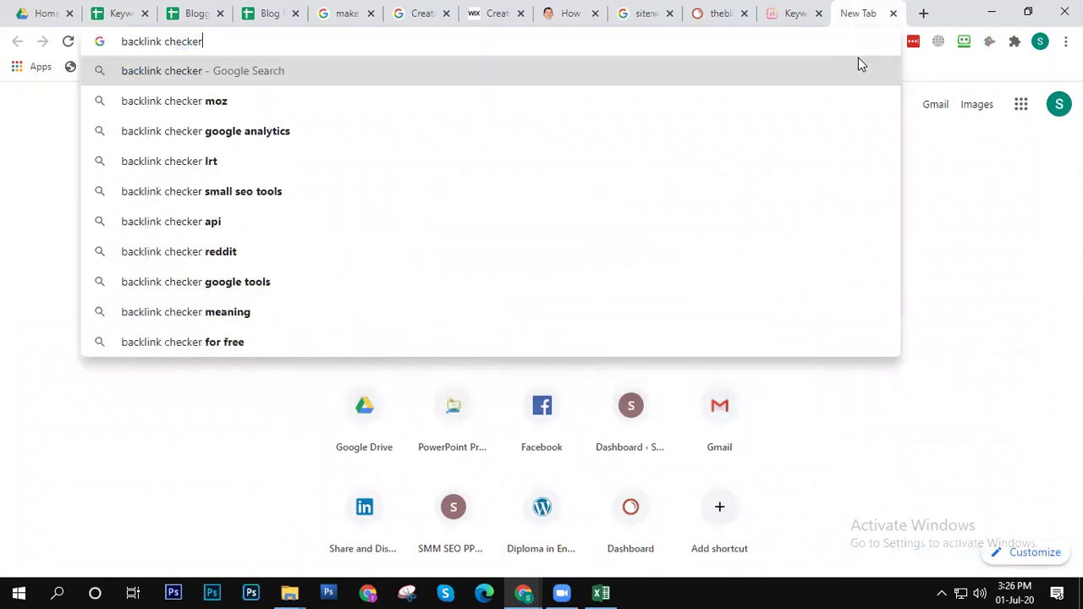
pyautogui.press('Return')
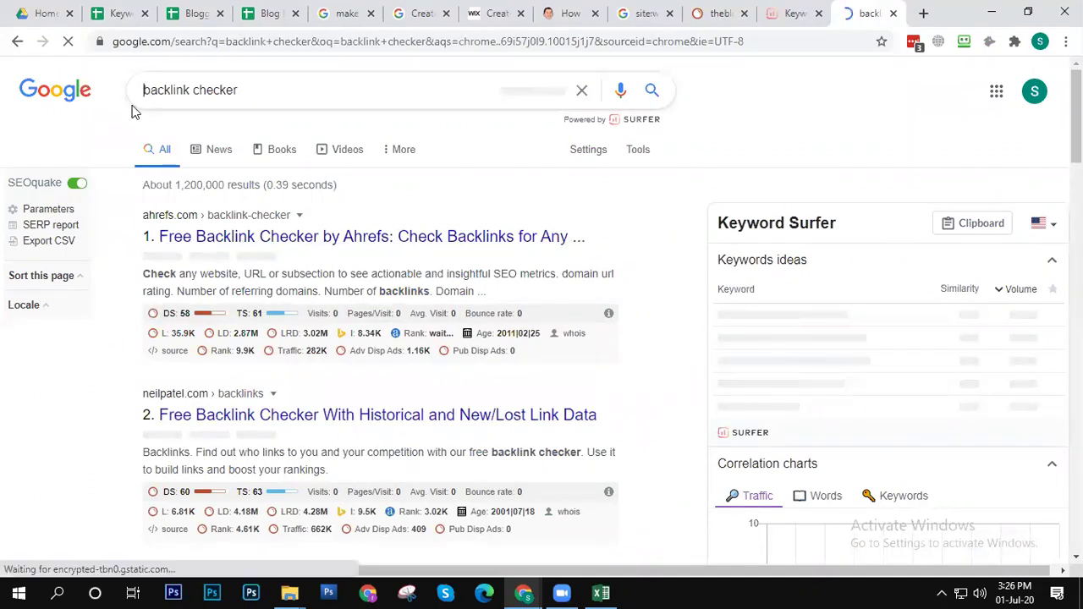
# Step: Refine the Google search to "free backlink checker"
pyautogui.write('free')
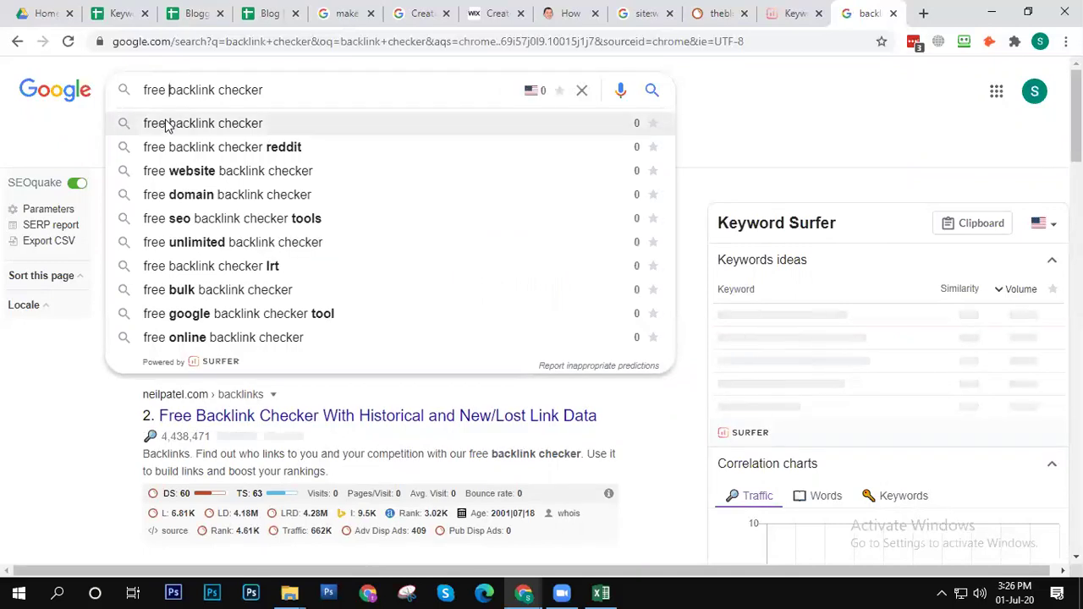
pyautogui.click(166, 124)
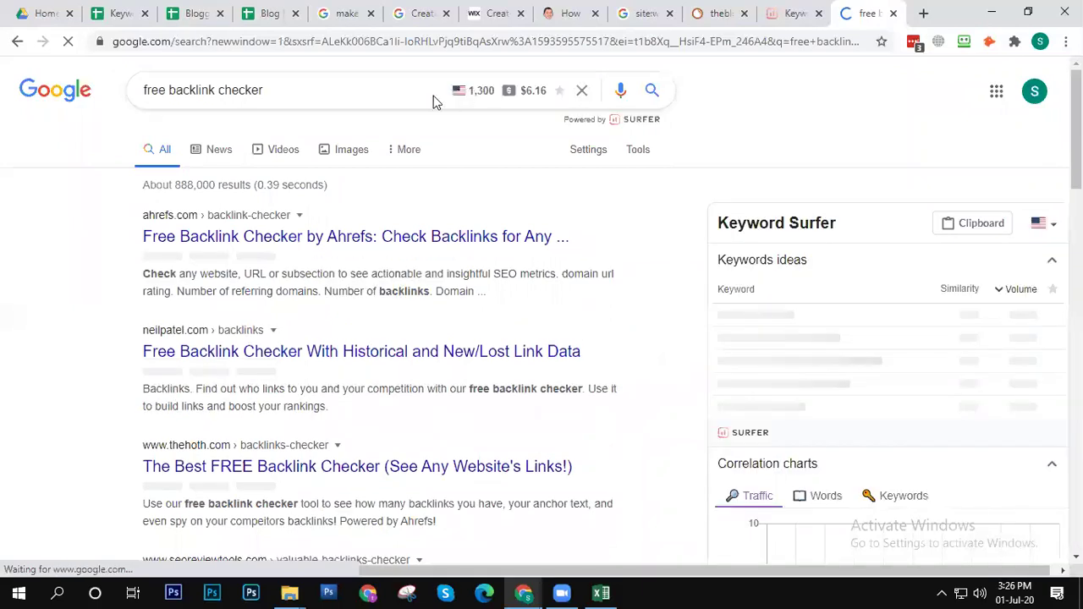
pyautogui.click(343, 95)
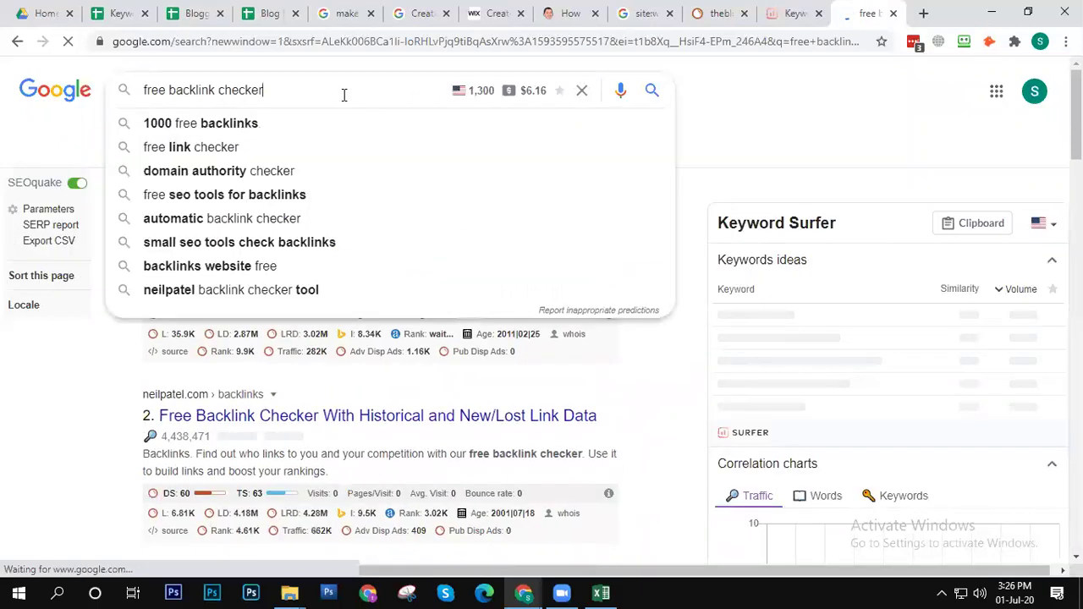
pyautogui.click(747, 103)
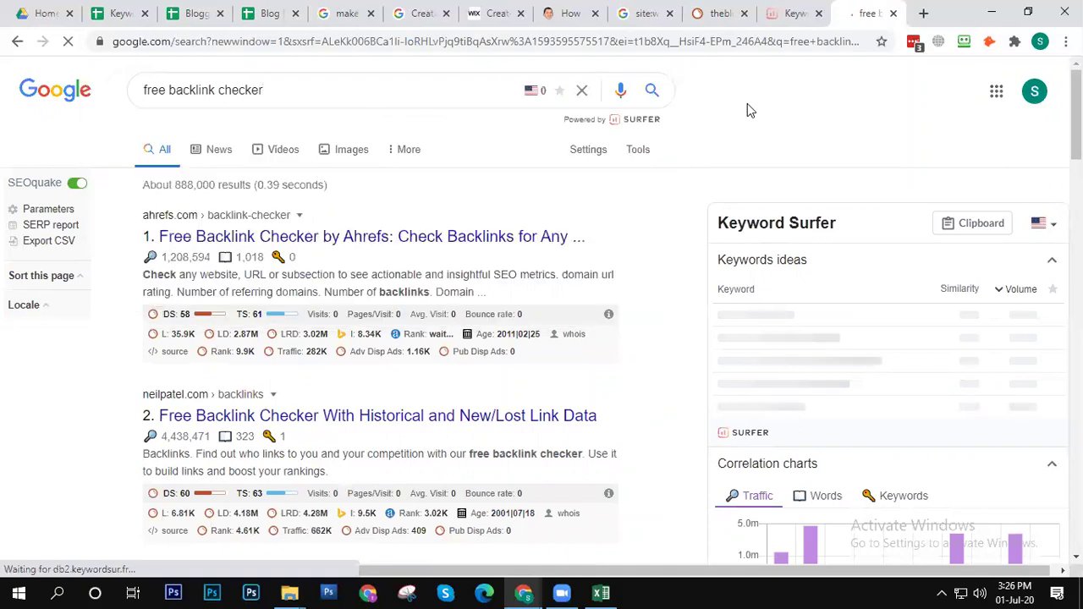
# Step: Open the Ahrefs, Neil Patel and The HOTH backlink checker results, each in a new tab
pyautogui.rightClick(318, 247)
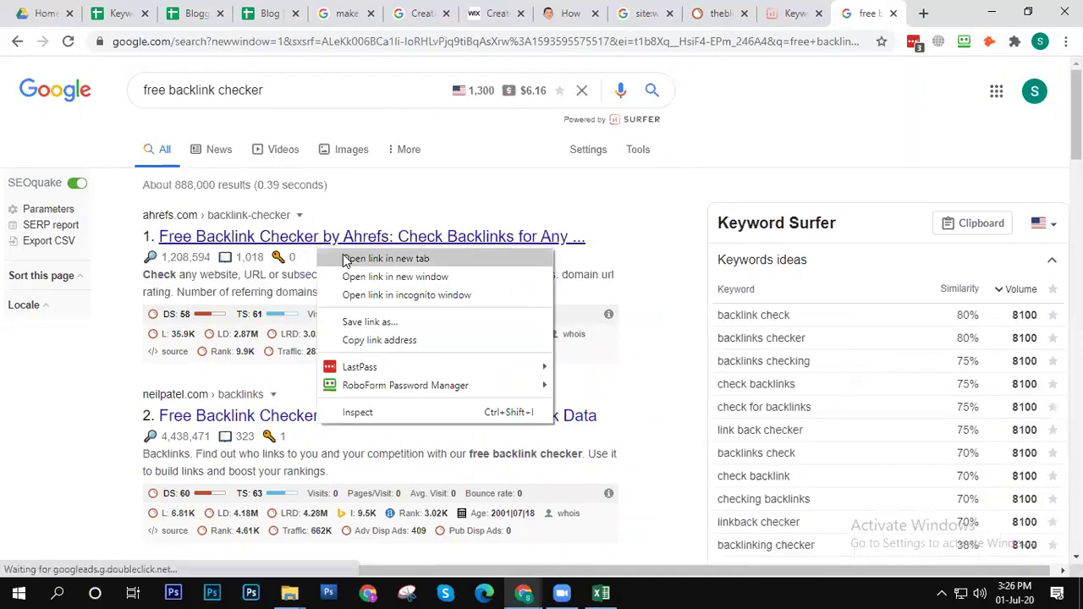
pyautogui.click(345, 258)
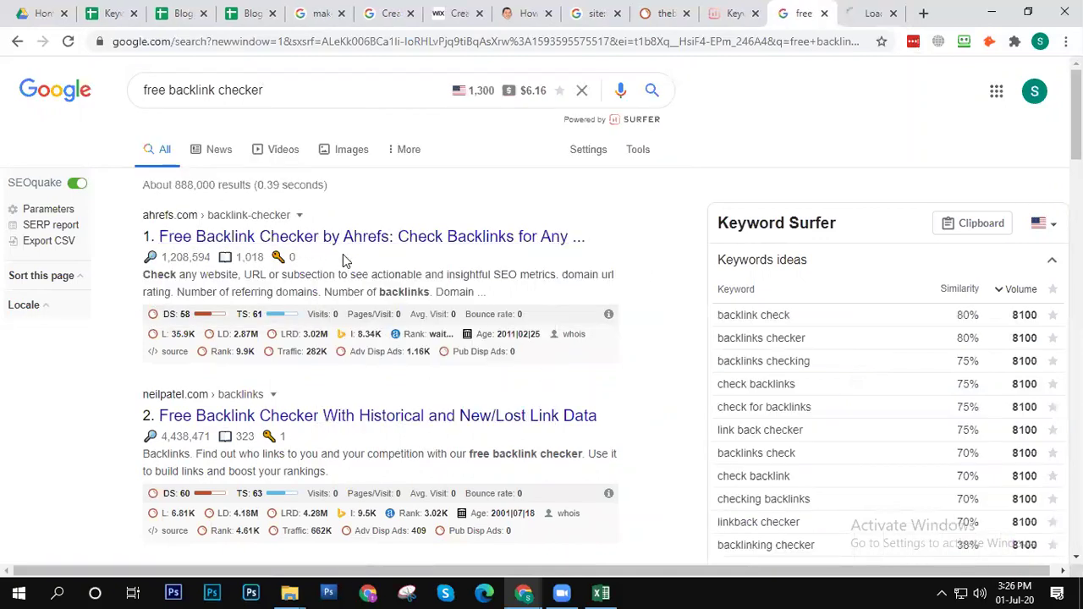
pyautogui.rightClick(345, 415)
pyautogui.click(431, 255)
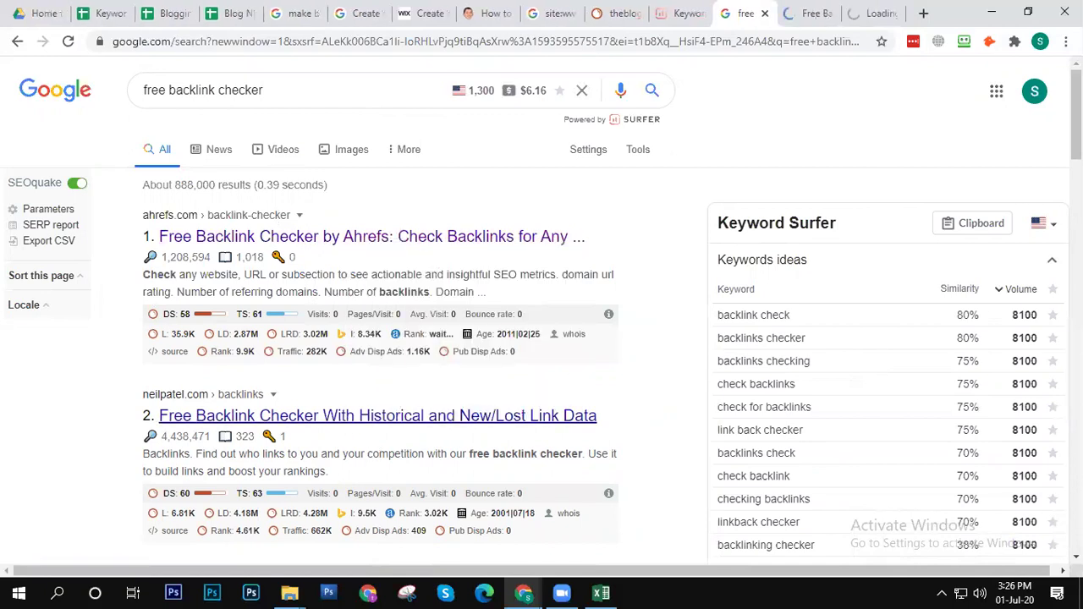
pyautogui.scroll(-3, 380, 339)
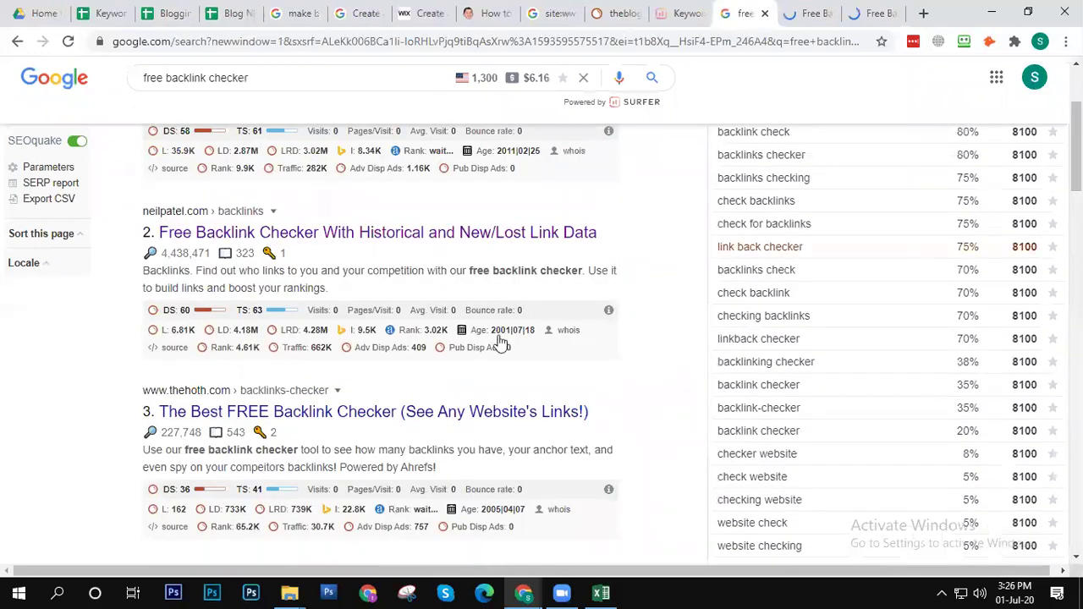
pyautogui.rightClick(406, 418)
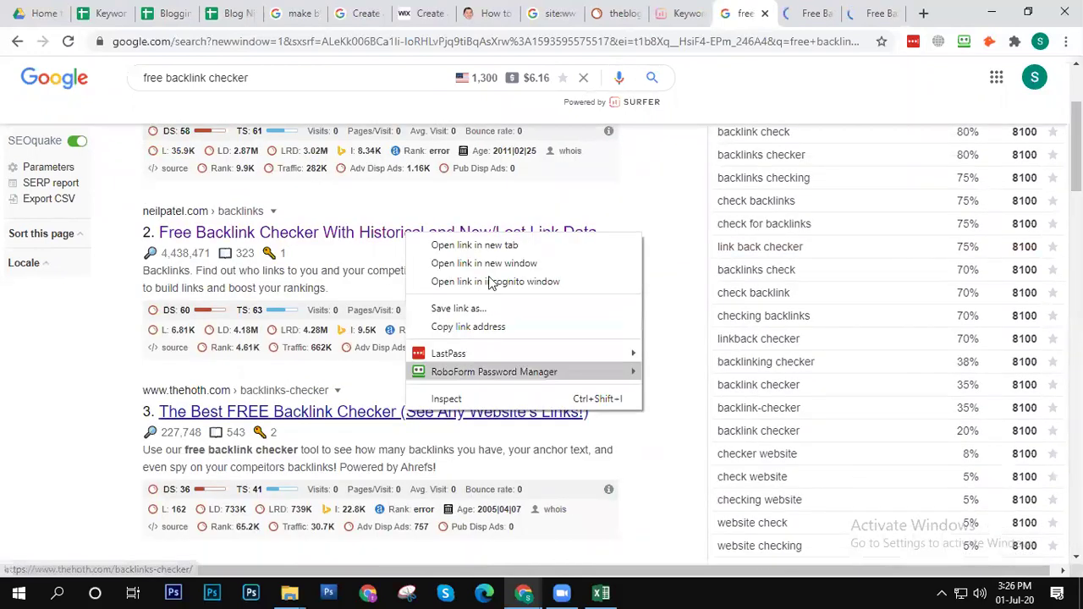
pyautogui.click(478, 245)
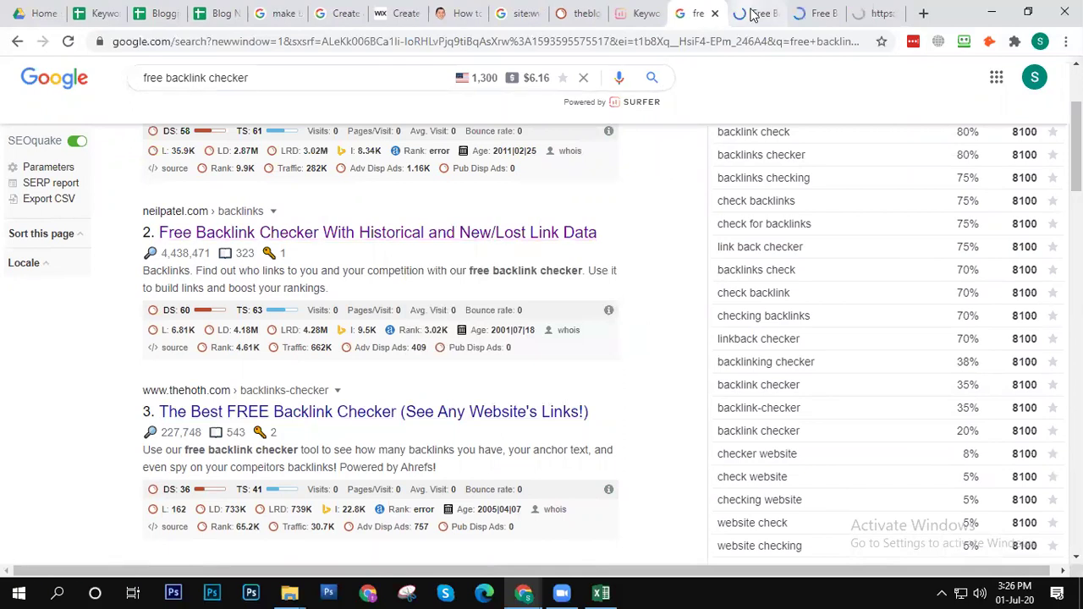
# Step: Submit the domain diplomabd.com to the Ahrefs Backlink Checker with the Subdomains scope
pyautogui.hotkey('ctrl', 'Tab')
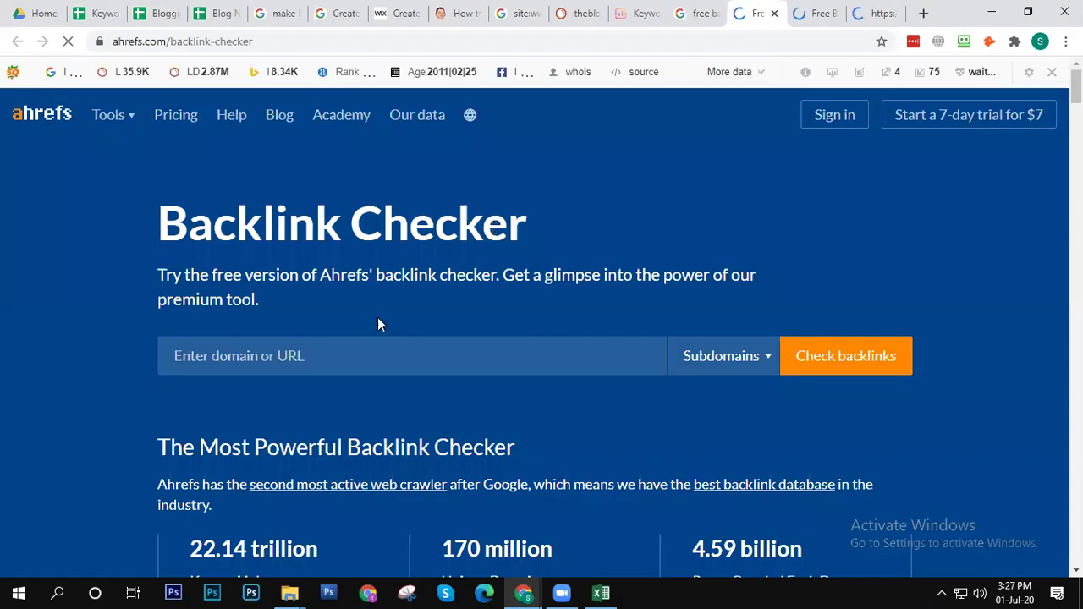
pyautogui.click(318, 357)
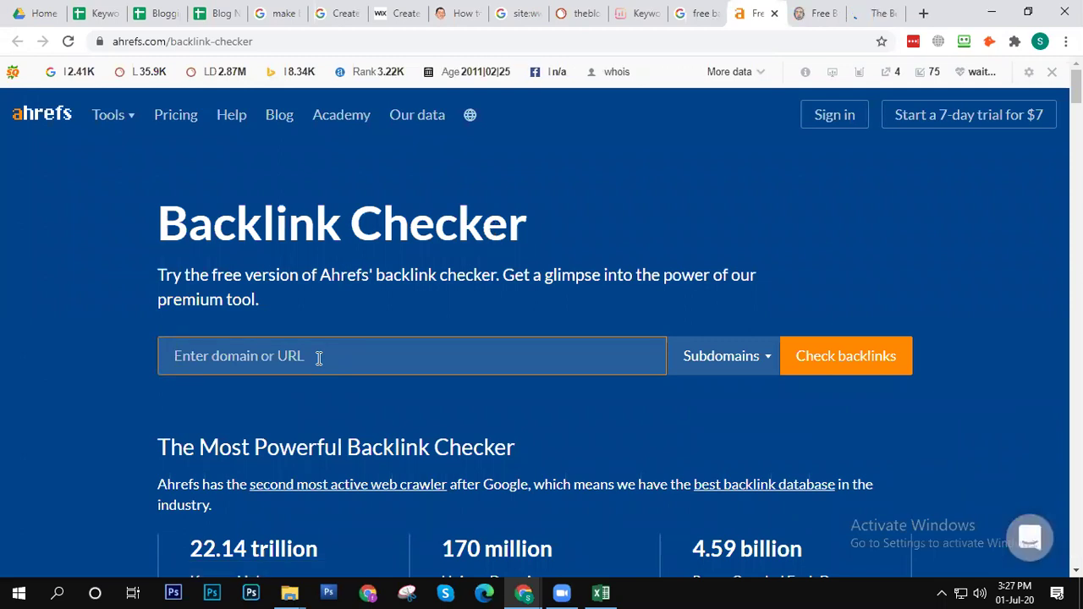
pyautogui.write('d')
pyautogui.press('BackSpace')
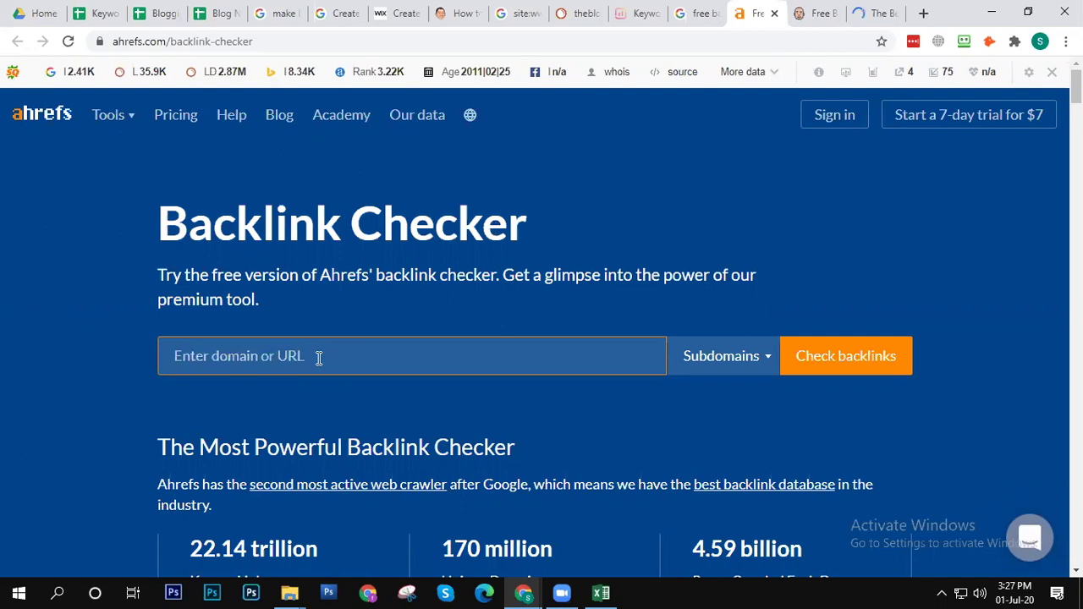
pyautogui.write('dp')
pyautogui.press('BackSpace')
pyautogui.write('iplomabd')
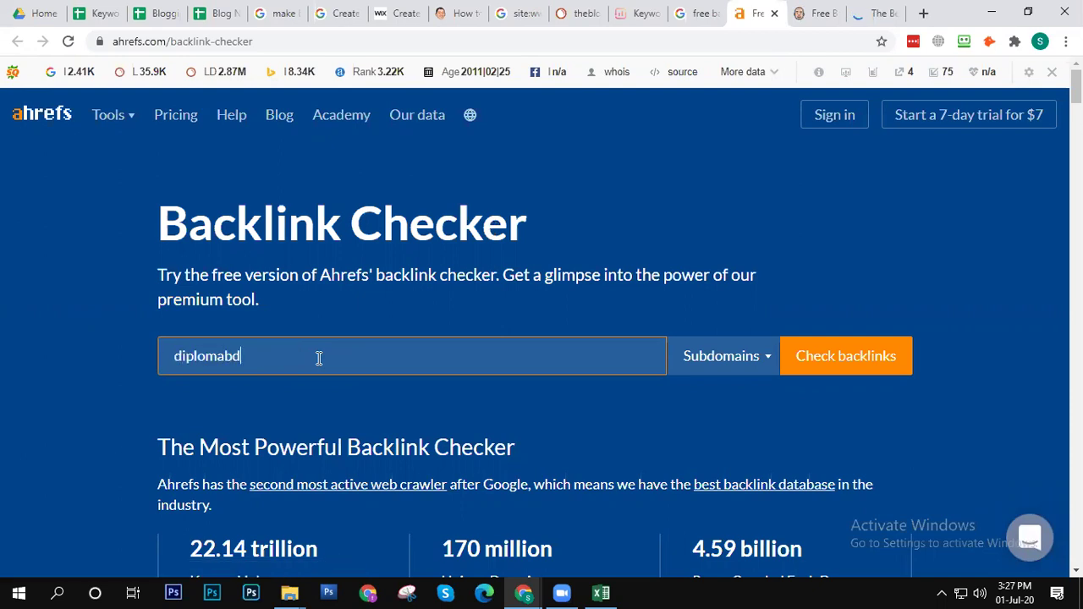
pyautogui.write('.com')
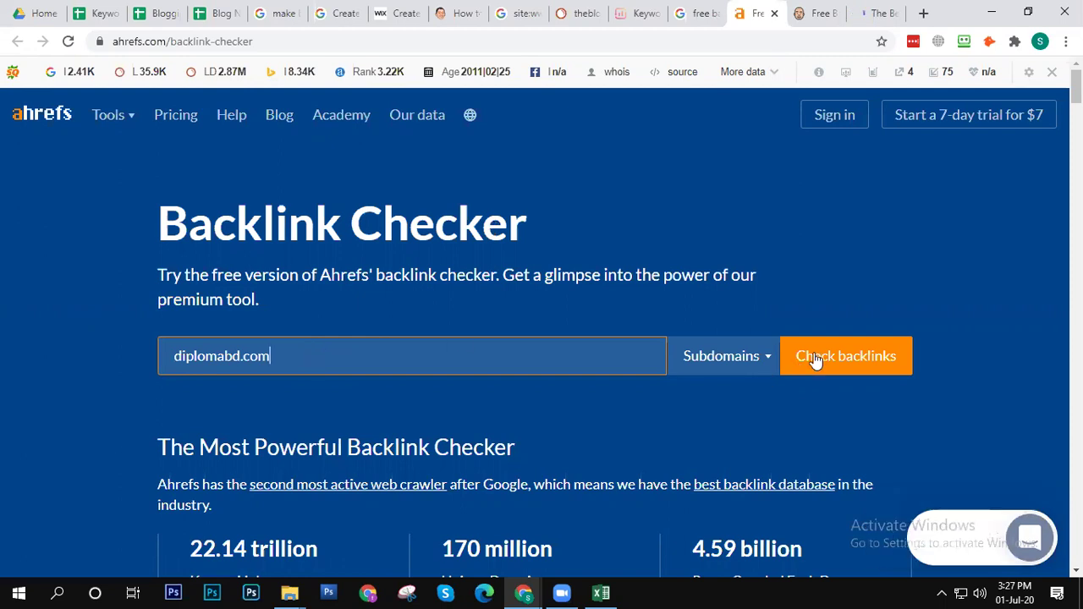
pyautogui.click(874, 358)
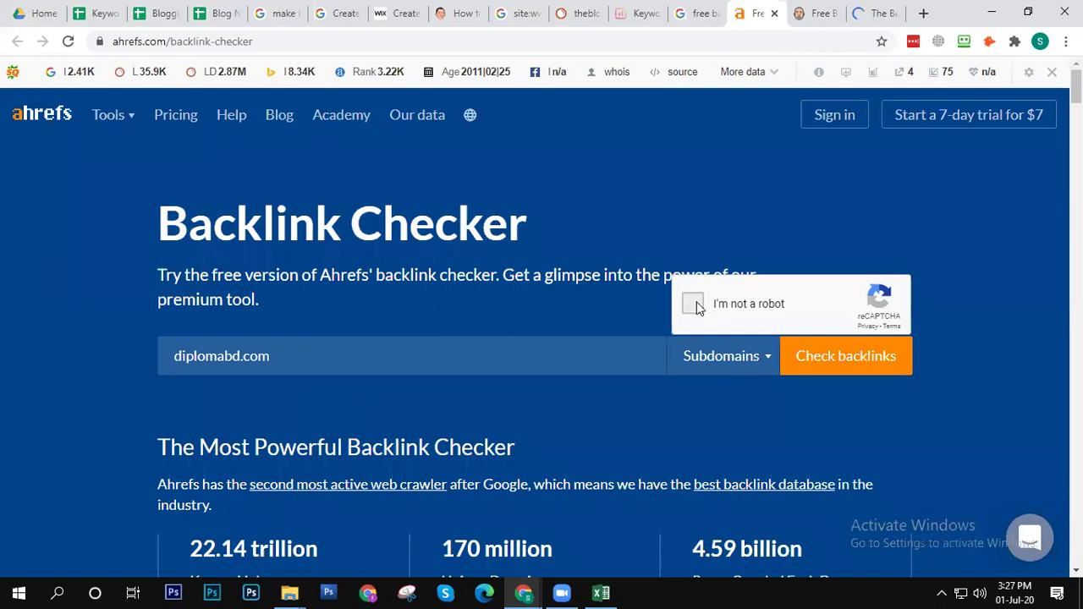
# Step: Complete the reCAPTCHA check by selecting all the taxi images and verifying them
pyautogui.click(693, 304)
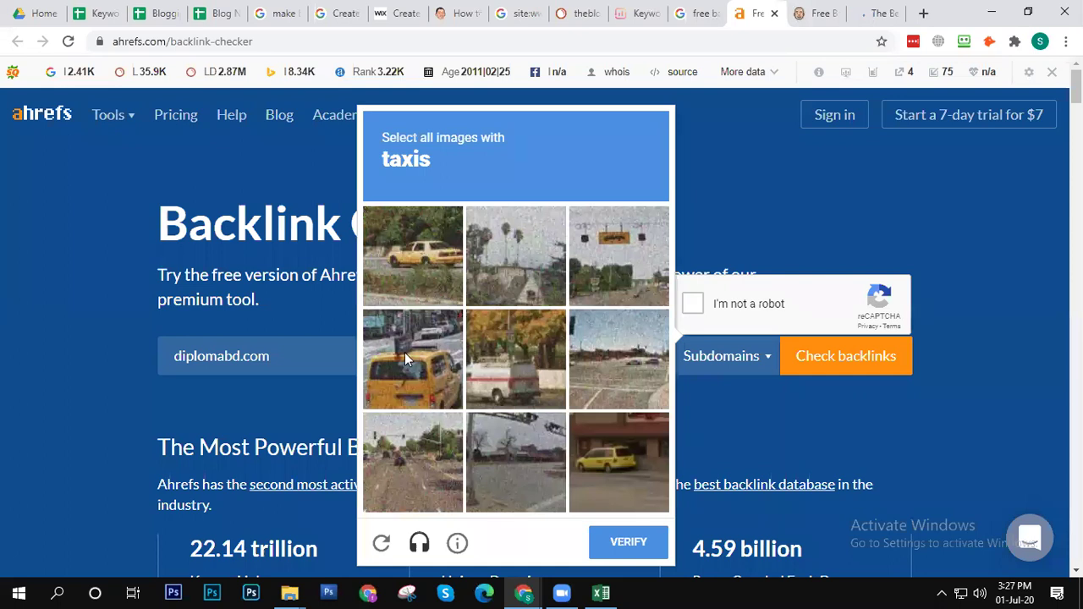
pyautogui.click(406, 359)
pyautogui.click(606, 484)
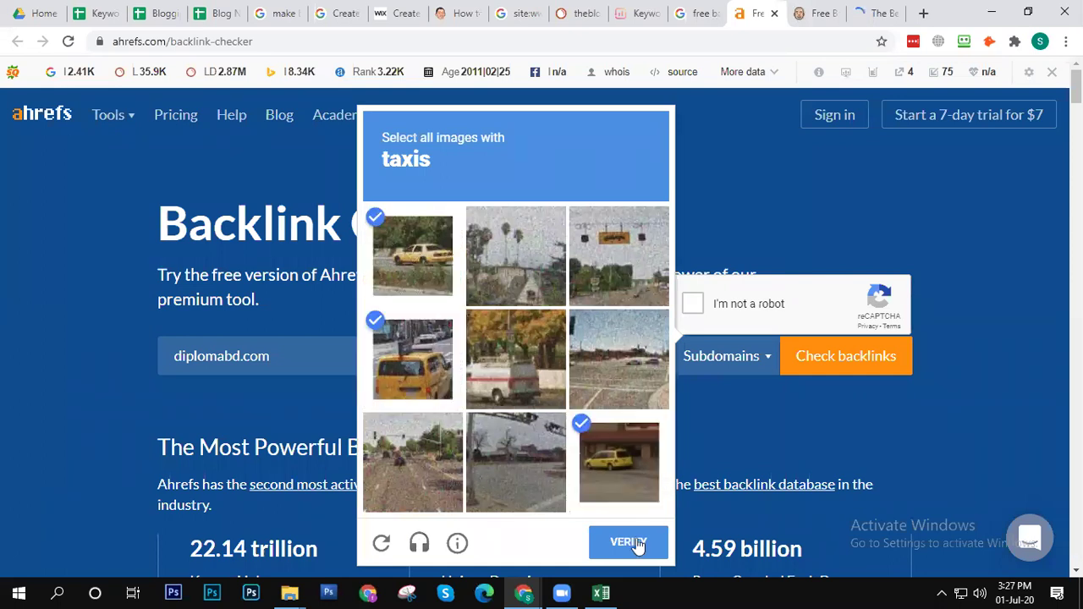
pyautogui.click(636, 545)
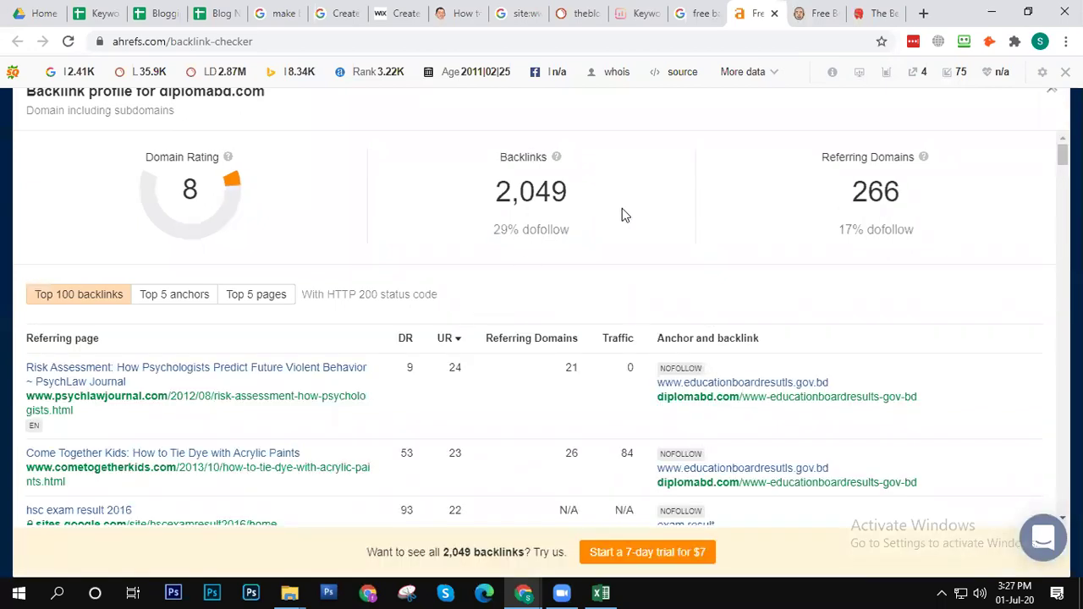
# Step: Examine the top 100 backlinks of diplomabd.com, then its domain rating, backlink and referring domain figures
pyautogui.scroll(-10, 411, 272)
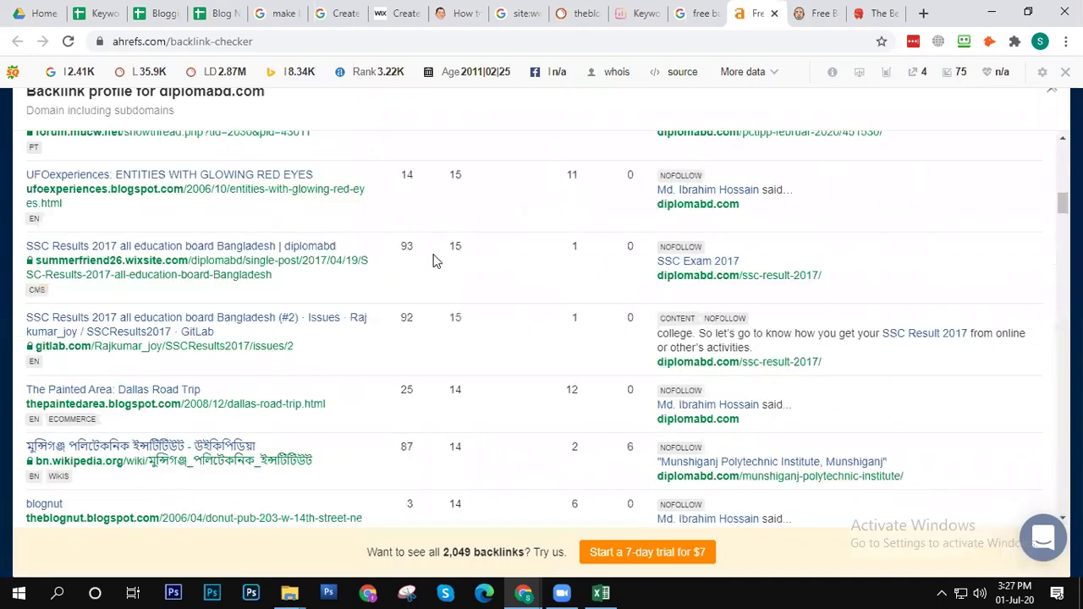
pyautogui.scroll(-5, 451, 305)
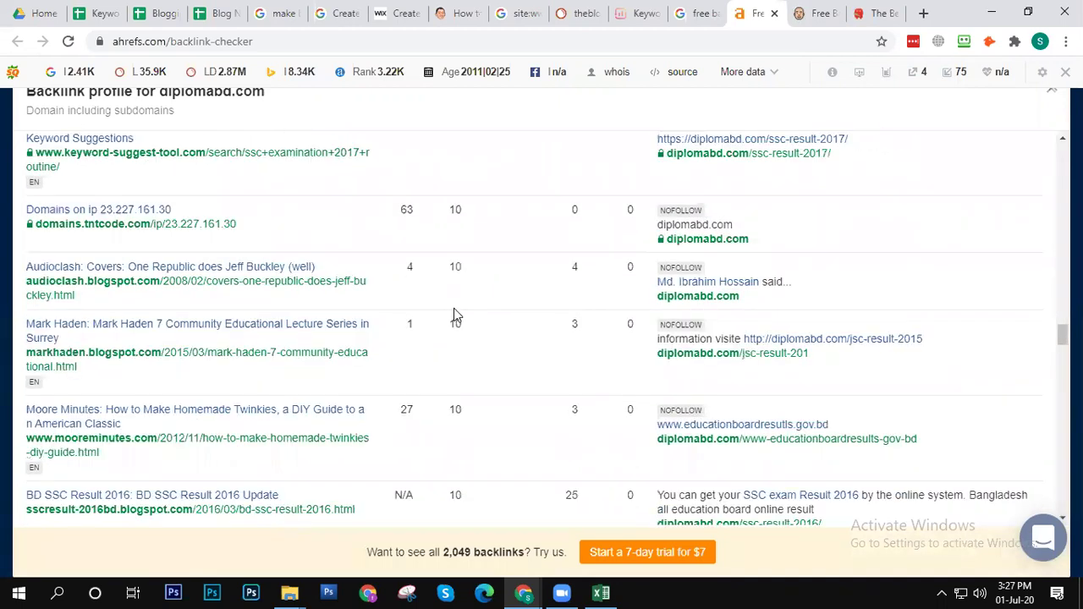
pyautogui.scroll(-15, 454, 321)
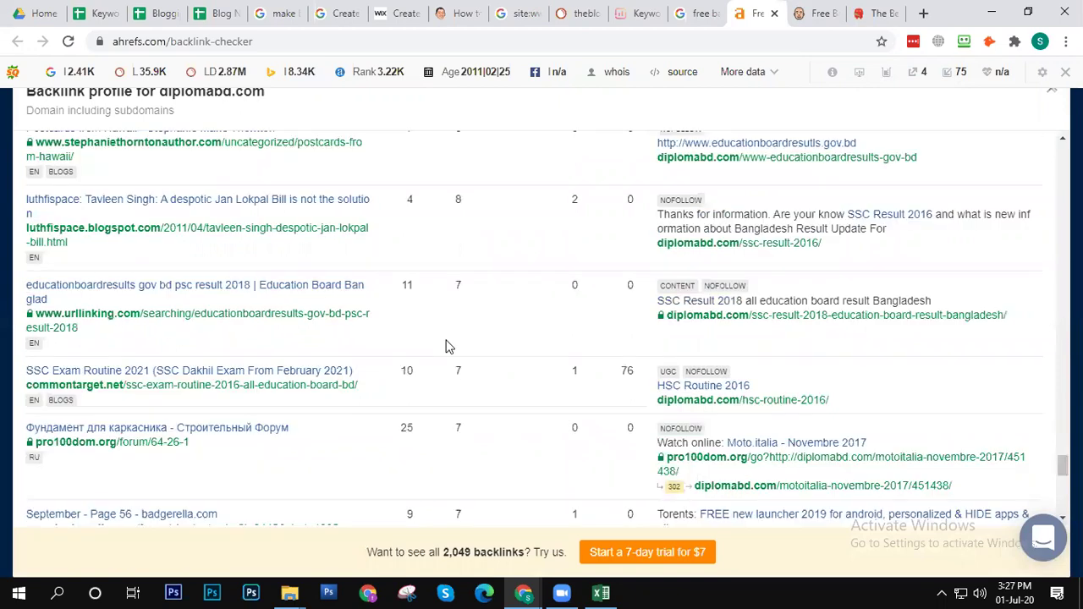
pyautogui.scroll(15, 457, 341)
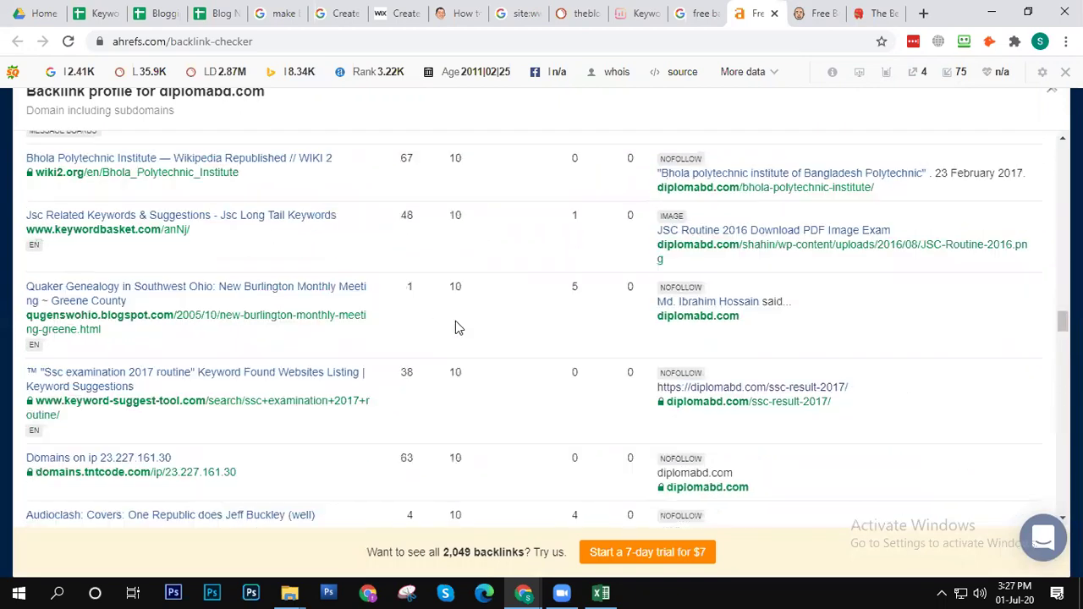
pyautogui.scroll(15, 486, 317)
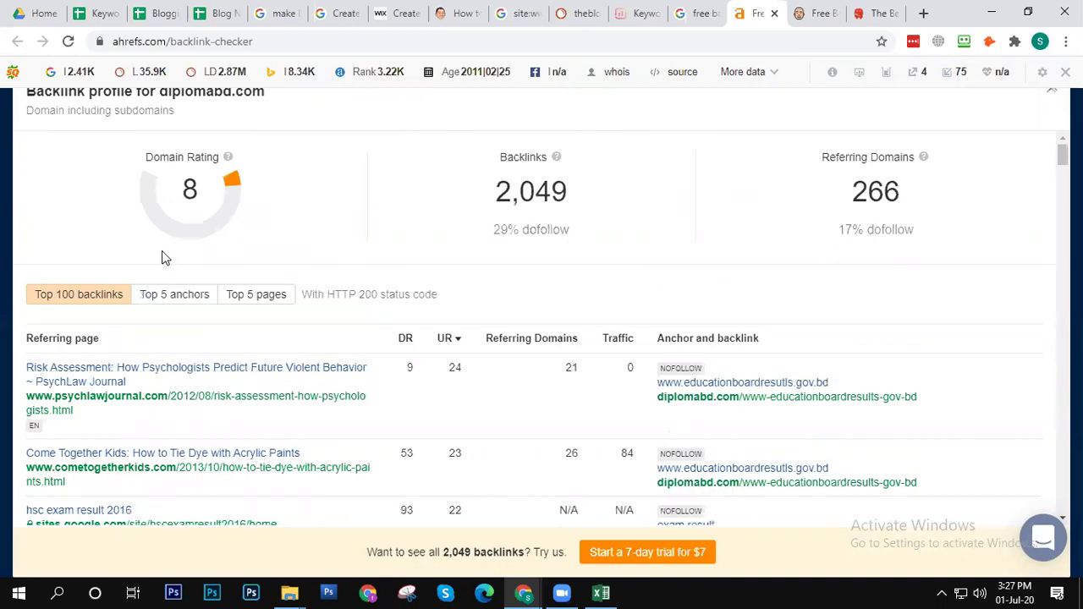
# Step: Examine the top 5 anchors and top 5 pages of diplomabd.com, then close the Ahrefs backlink checker
pyautogui.click(167, 305)
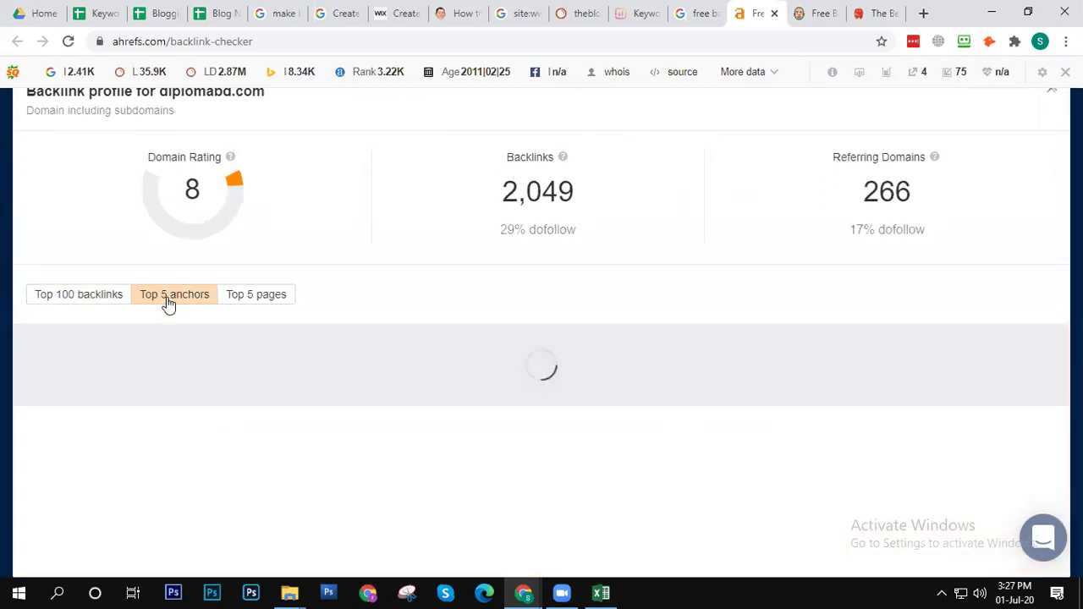
pyautogui.click(262, 306)
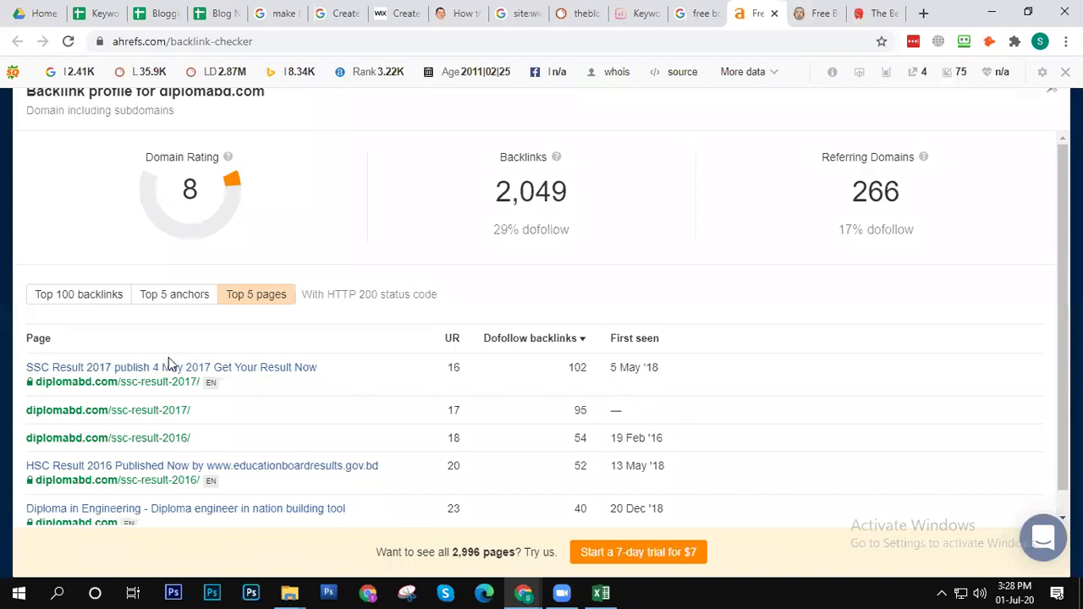
pyautogui.scroll(-1, 194, 360)
pyautogui.scroll(1, 330, 368)
pyautogui.doubleClick(865, 191)
pyautogui.click(866, 191)
pyautogui.click(773, 13)
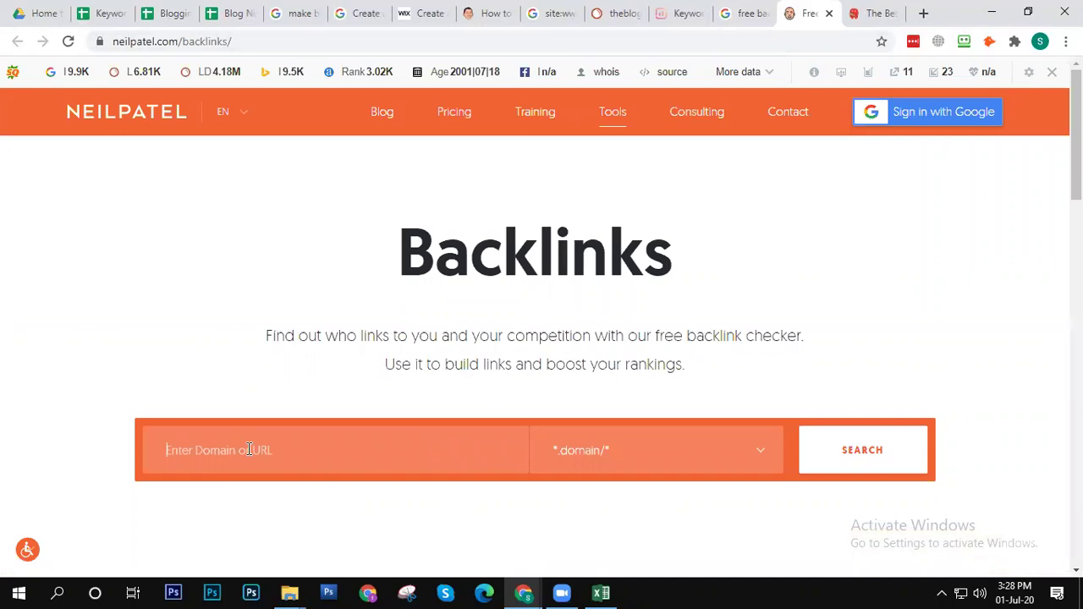
# Step: Submit the domain diplomabd.com to the Neil Patel Backlinks tool with the *.domain/* scope
pyautogui.write('fr')
pyautogui.press('BackSpace')
pyautogui.write('di')
pyautogui.press('BackSpace')
pyautogui.press('BackSpace')
pyautogui.write('d')
pyautogui.write('lomabd.com')
pyautogui.click(856, 458)
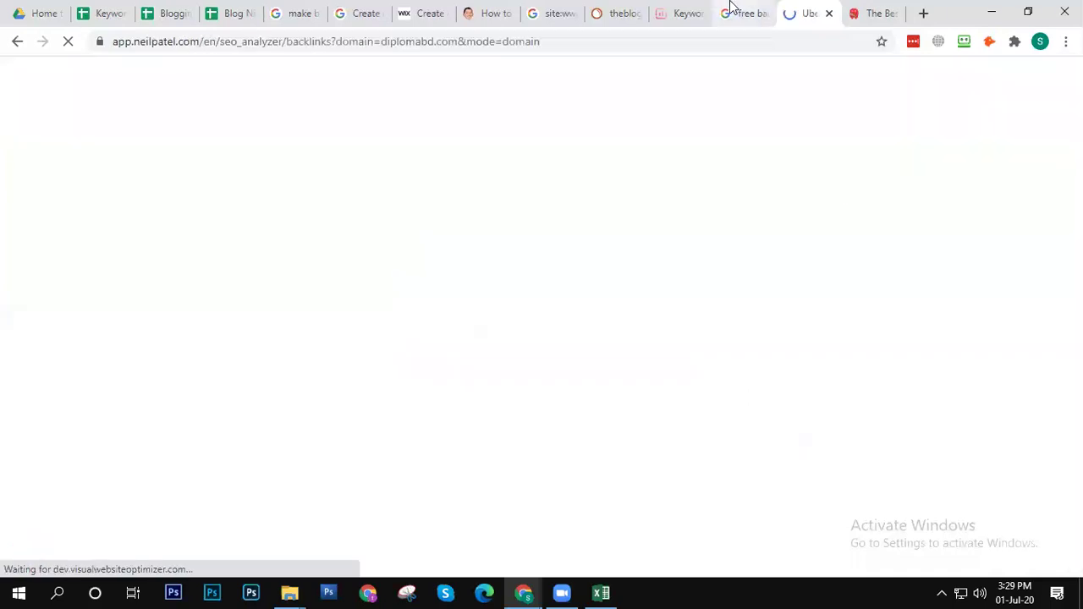
# Step: View The HOTH Backlink Checker Tool's domain and report scope form
pyautogui.click(854, 12)
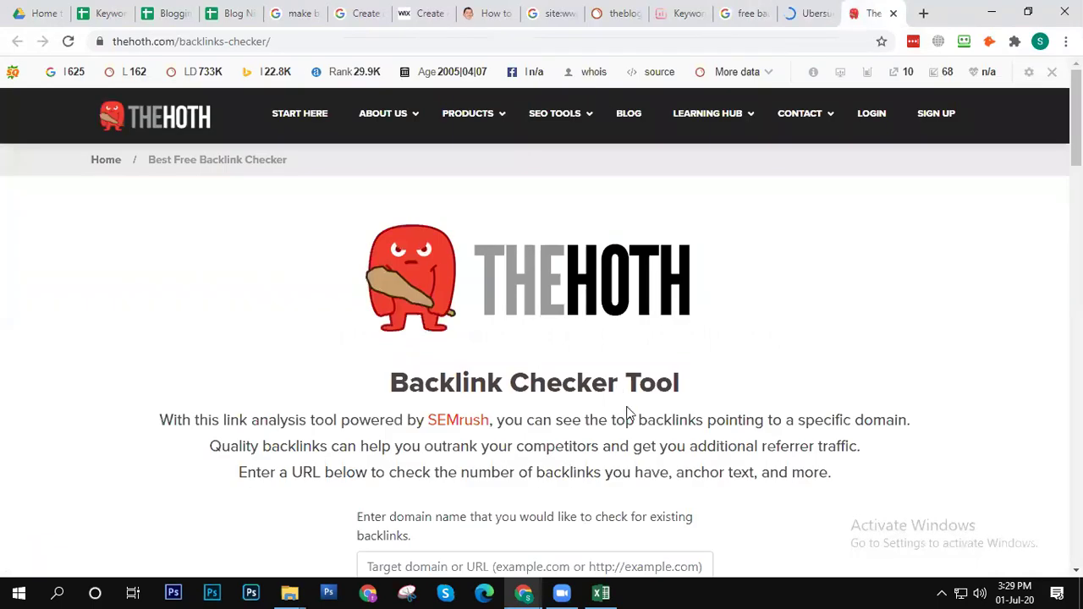
pyautogui.scroll(-3, 542, 321)
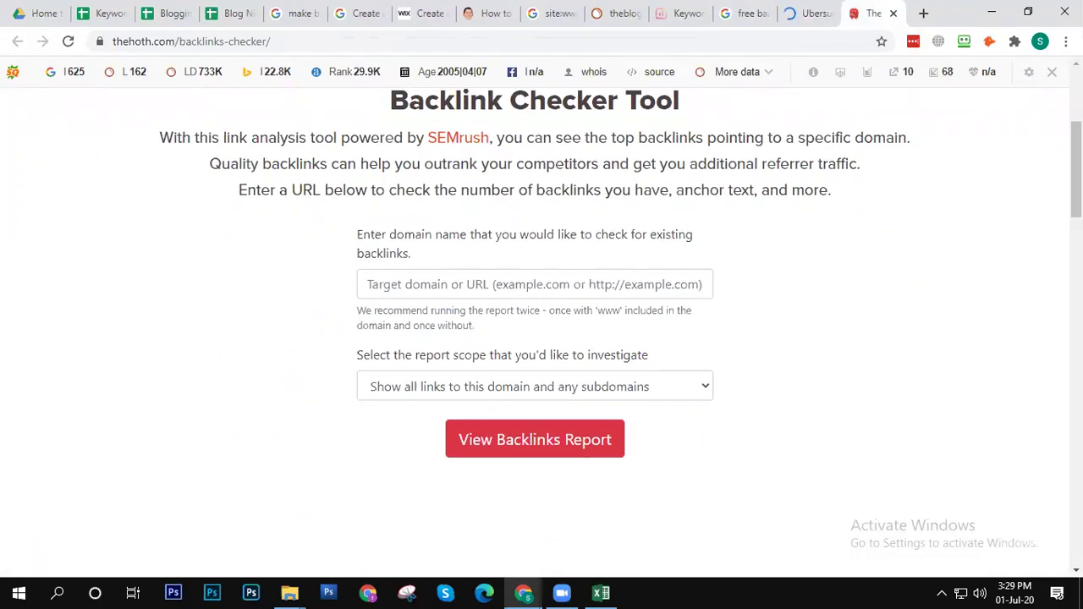
pyautogui.scroll(1, 542, 321)
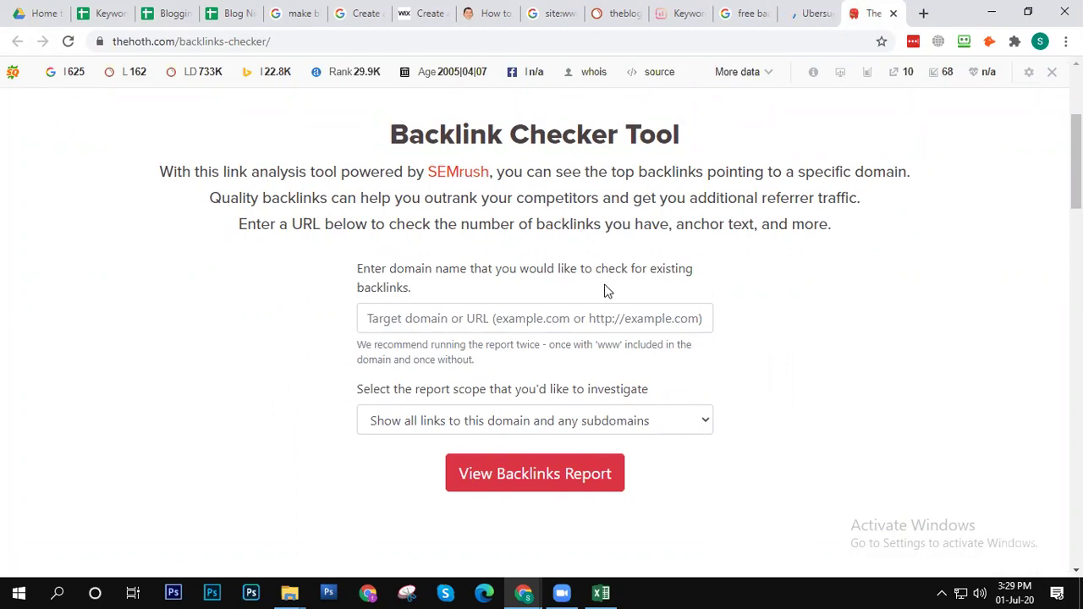
# Step: Examine the Neil Patel backlink report for diplomabd.com, including its summary figures, backlinks over time and the new and lost backlinks chart
pyautogui.click(810, 15)
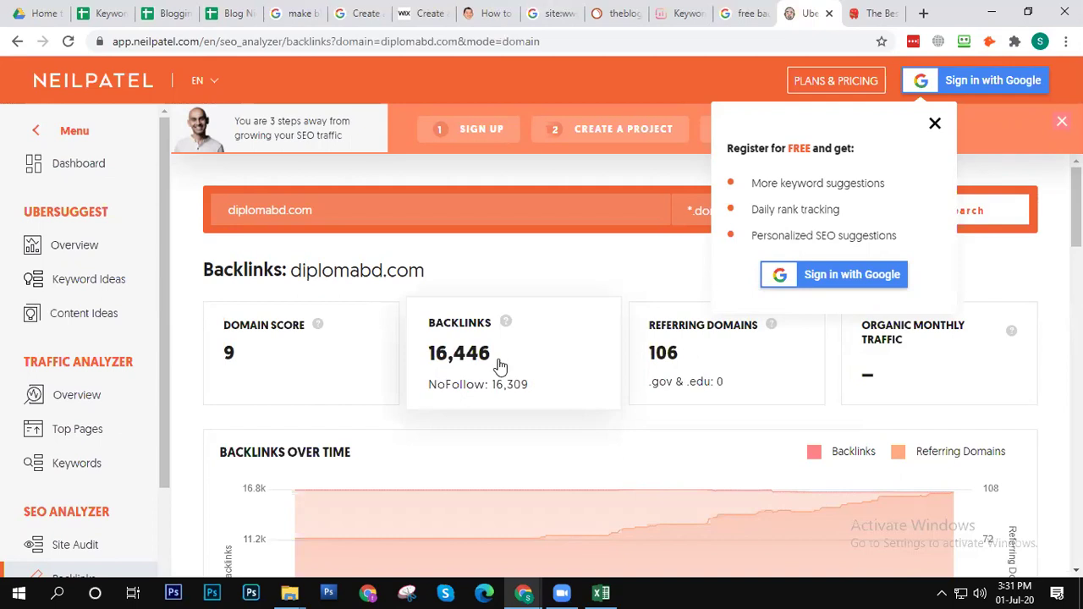
pyautogui.scroll(-5, 620, 364)
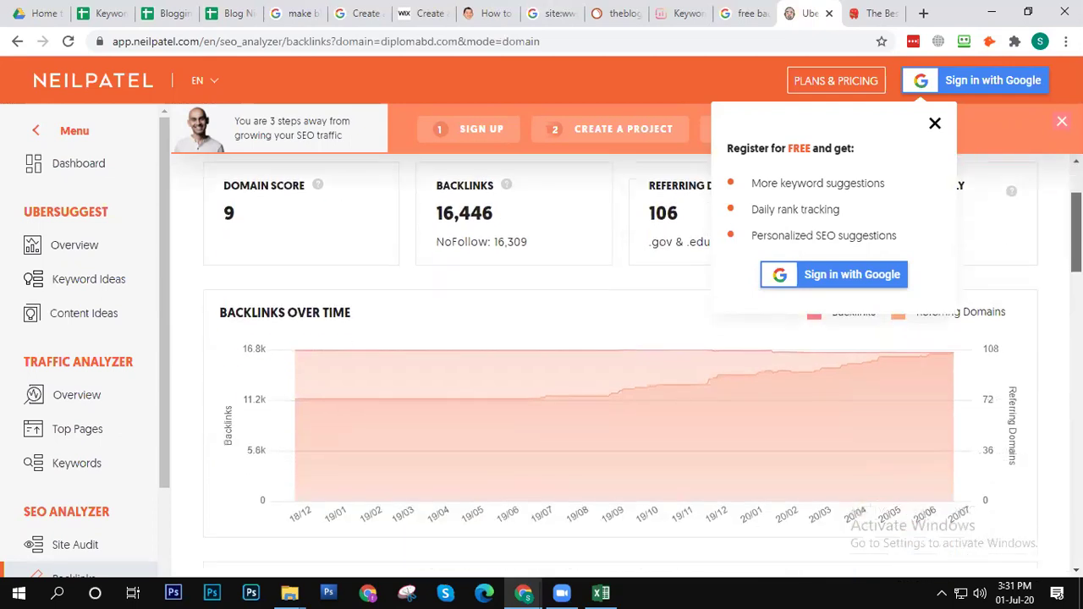
pyautogui.scroll(-1, 411, 305)
pyautogui.scroll(1, 411, 304)
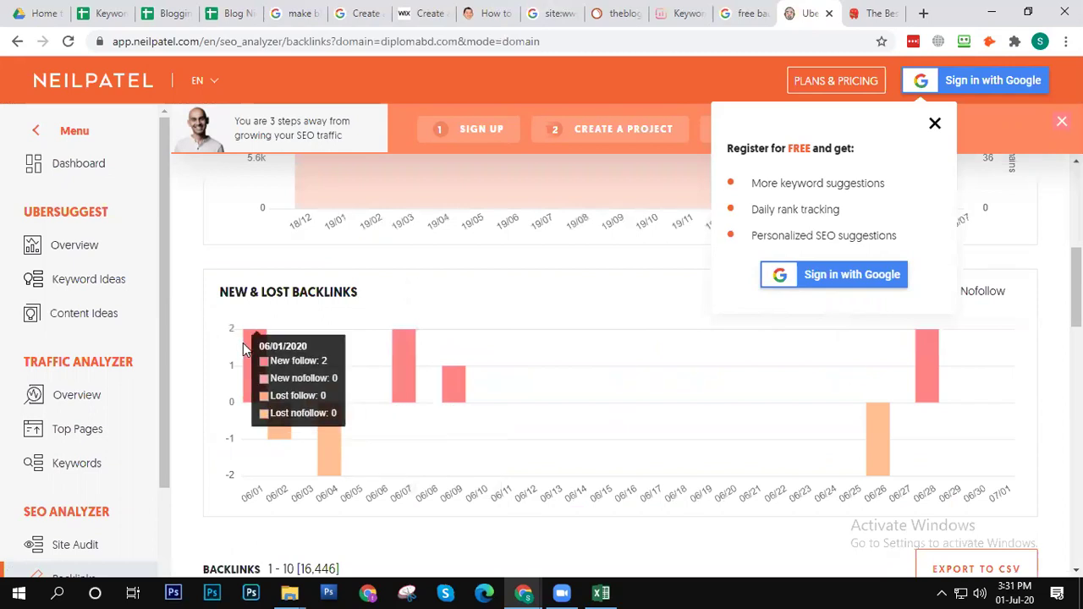
pyautogui.moveTo(419, 393)
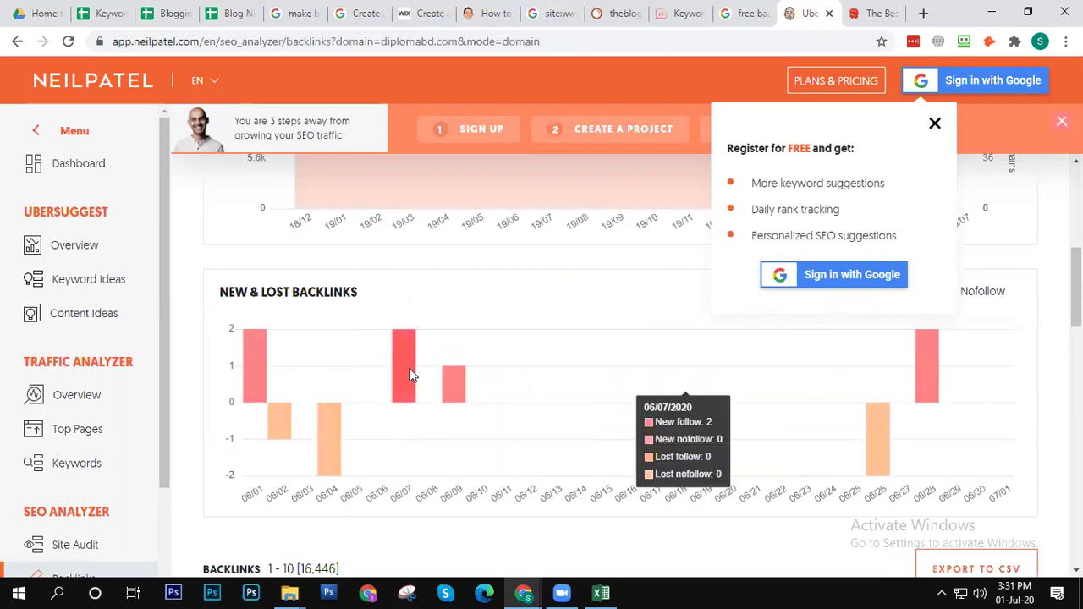
pyautogui.moveTo(1076, 287); pyautogui.dragTo(1076, 207)
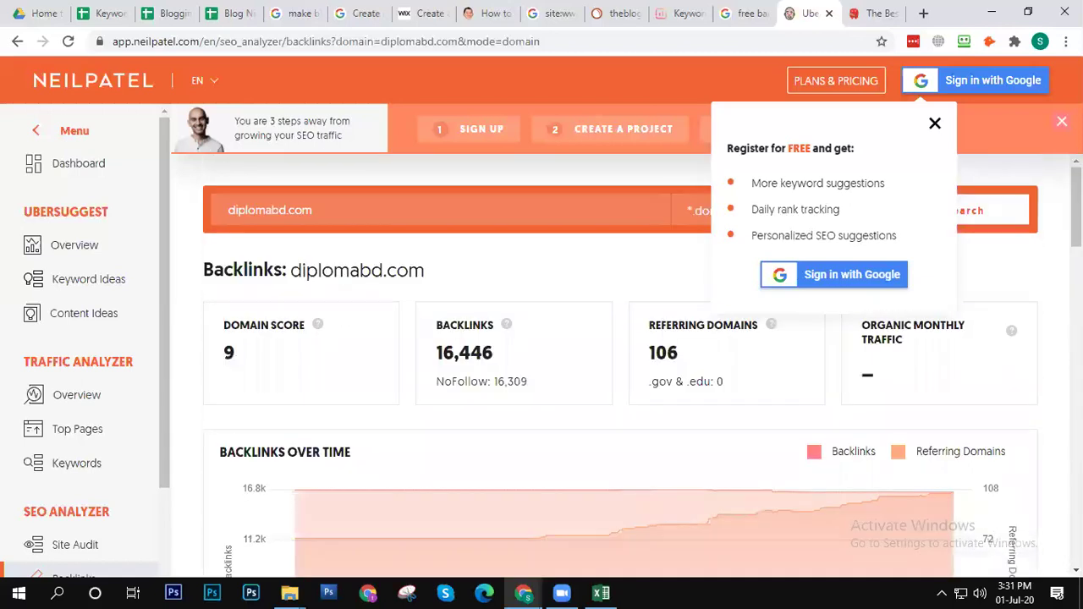
# Step: Close the Neil Patel, The HOTH, Surfer Docs, "free backlink checker" search and Semrush tabs
pyautogui.click(830, 13)
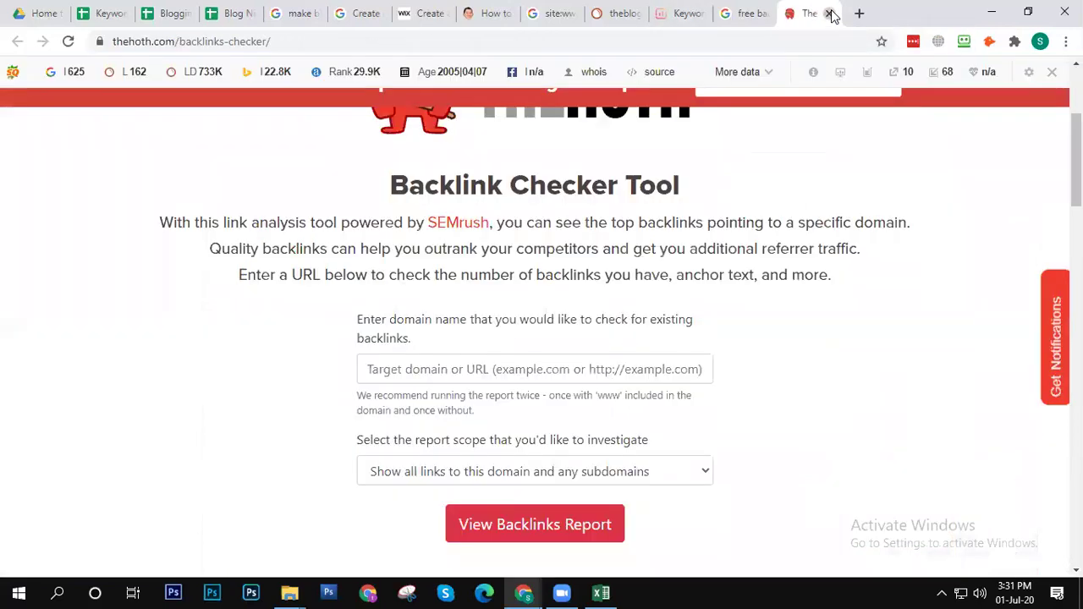
pyautogui.click(830, 14)
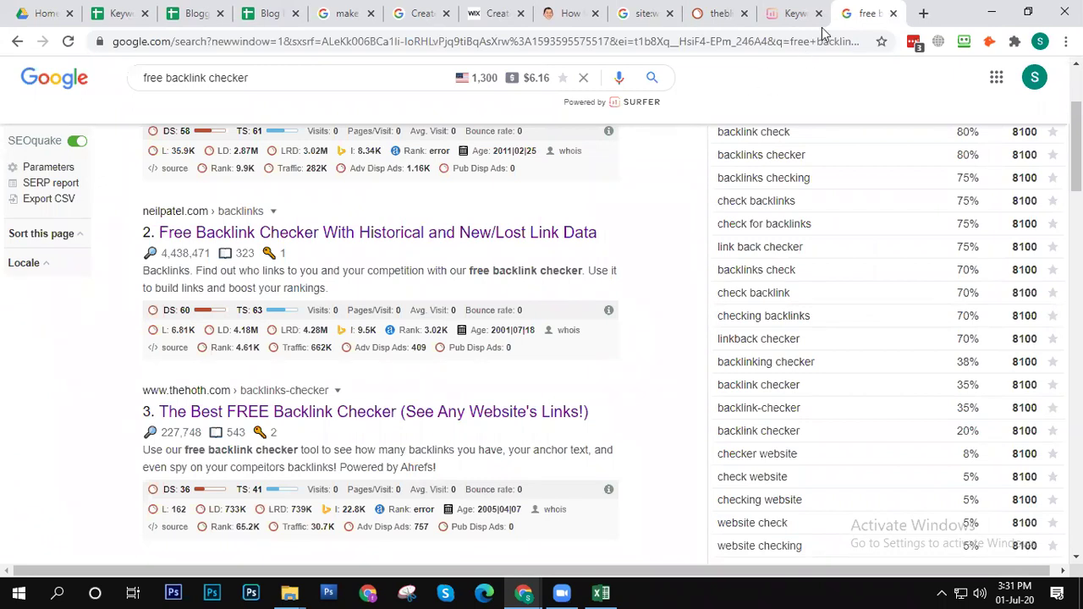
pyautogui.click(798, 10)
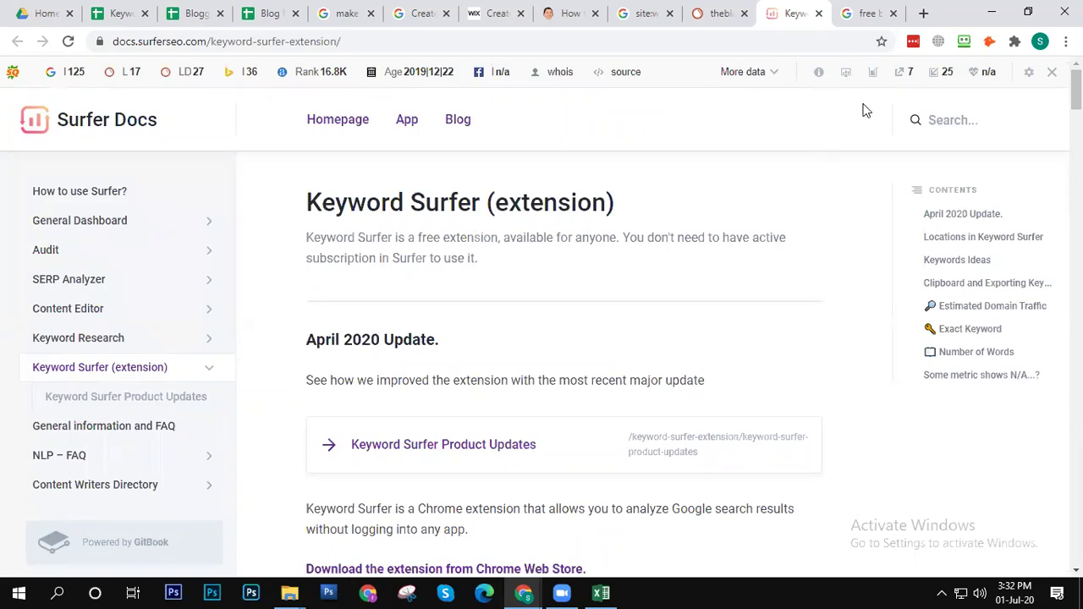
pyautogui.click(818, 13)
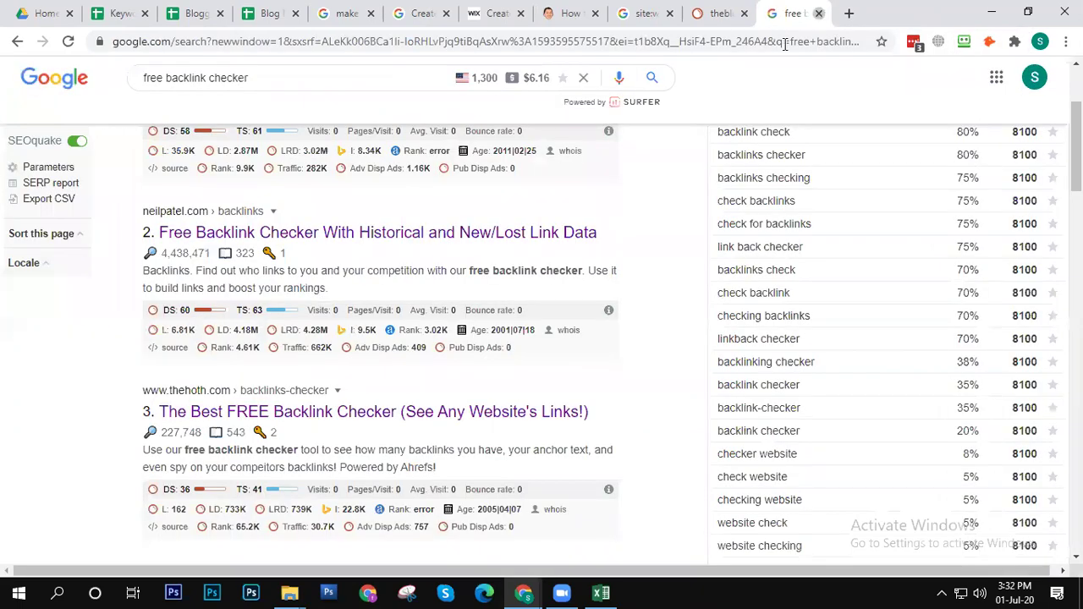
pyautogui.click(818, 13)
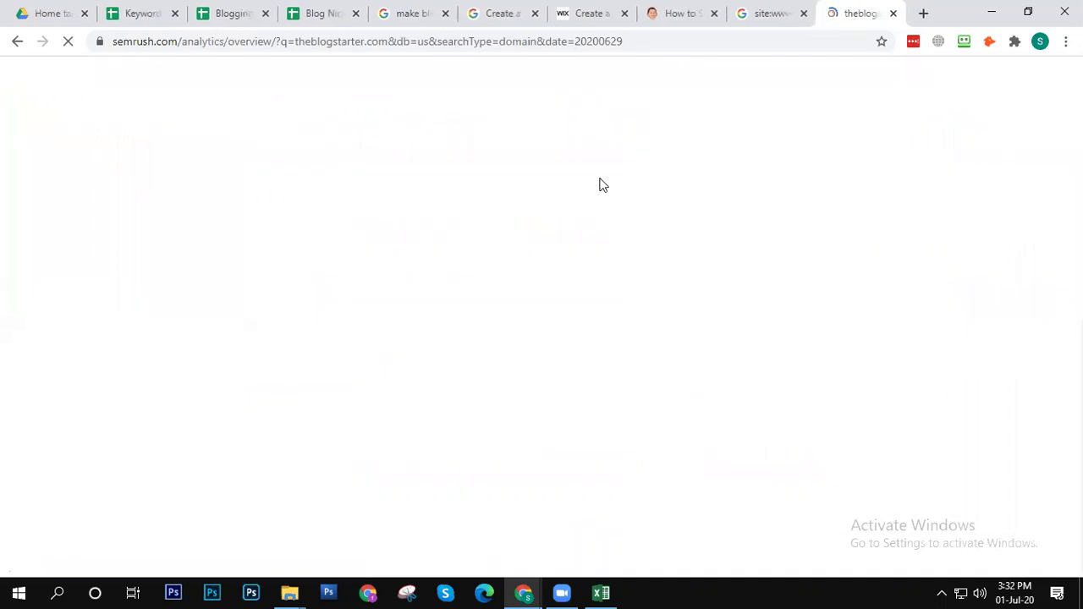
pyautogui.click(892, 13)
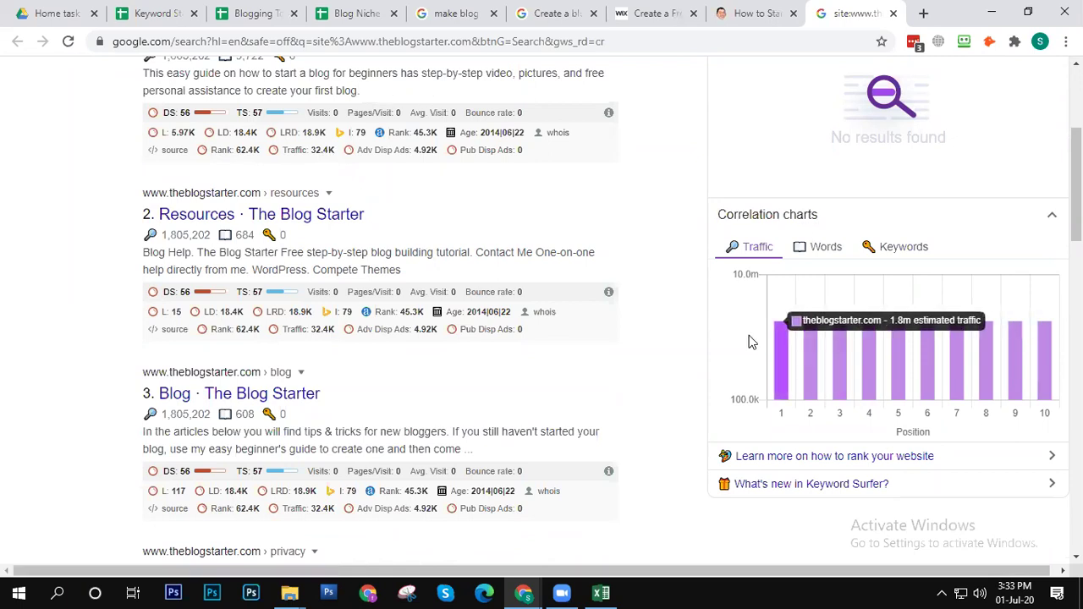
# Step: Review the theblogstarter.com site search, the "make blog website" results and the full Blogger Help article on creating a blog
pyautogui.scroll(3, 470, 241)
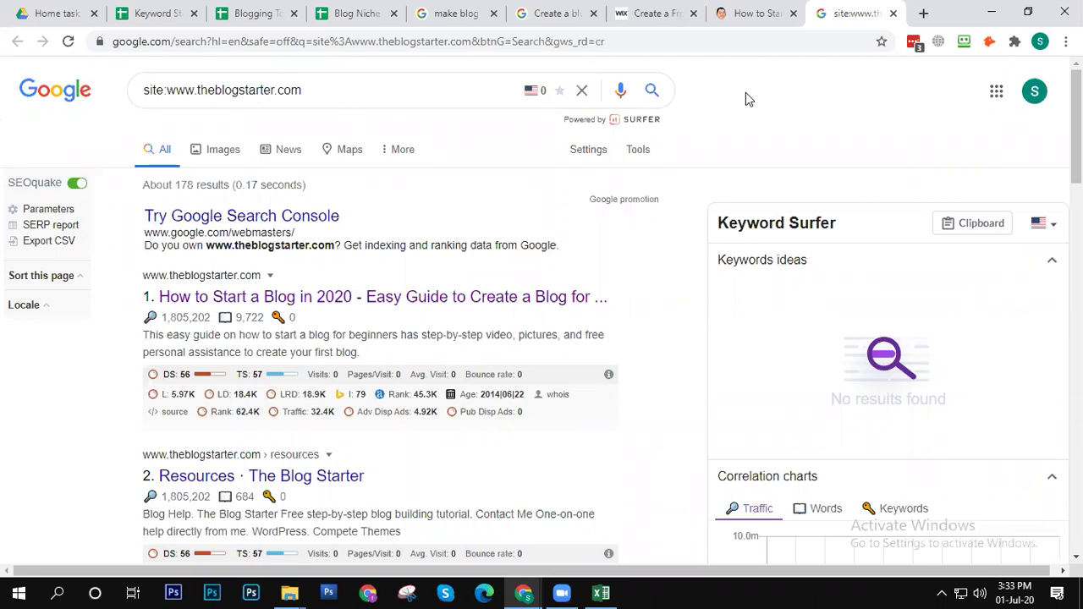
pyautogui.click(455, 10)
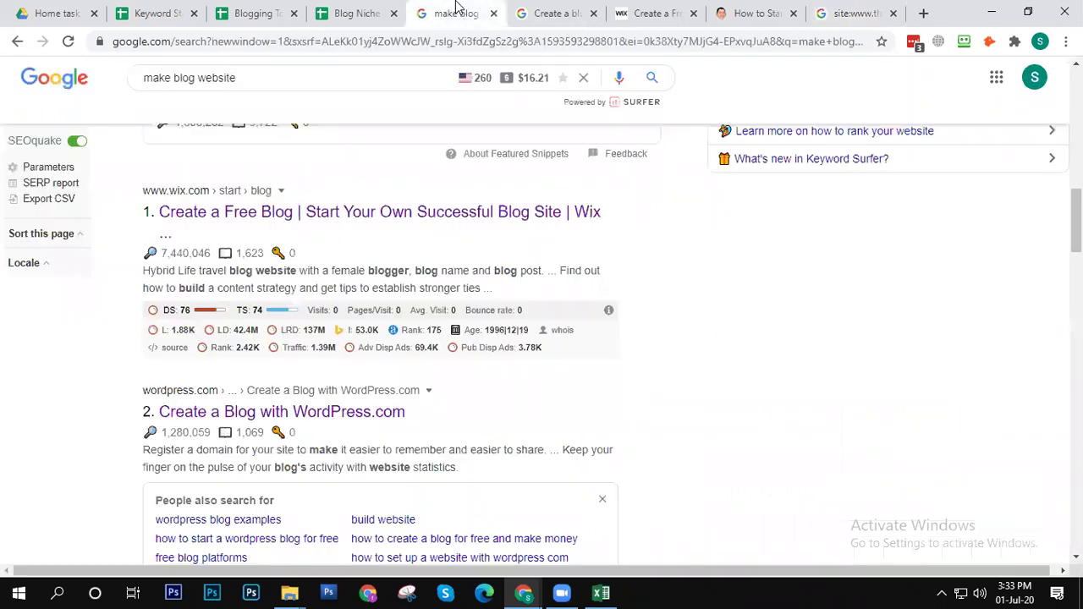
pyautogui.click(546, 13)
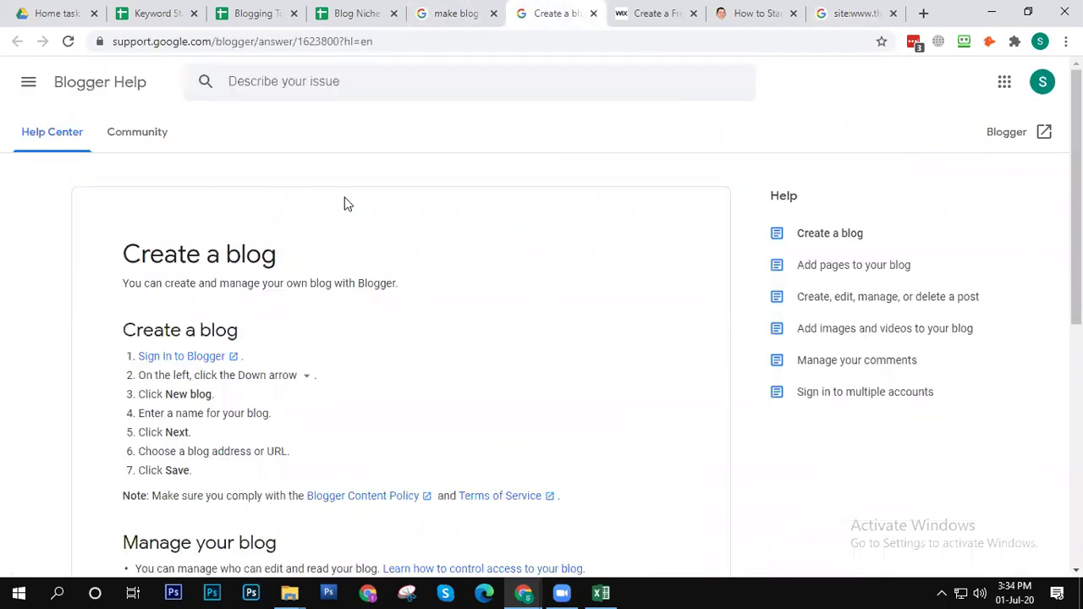
pyautogui.scroll(-10, 351, 254)
pyautogui.scroll(10, 338, 314)
# Step: In the Blog Niche keyword analysis sheet, set the Apps count for "make blog website" to 3
pyautogui.click(356, 12)
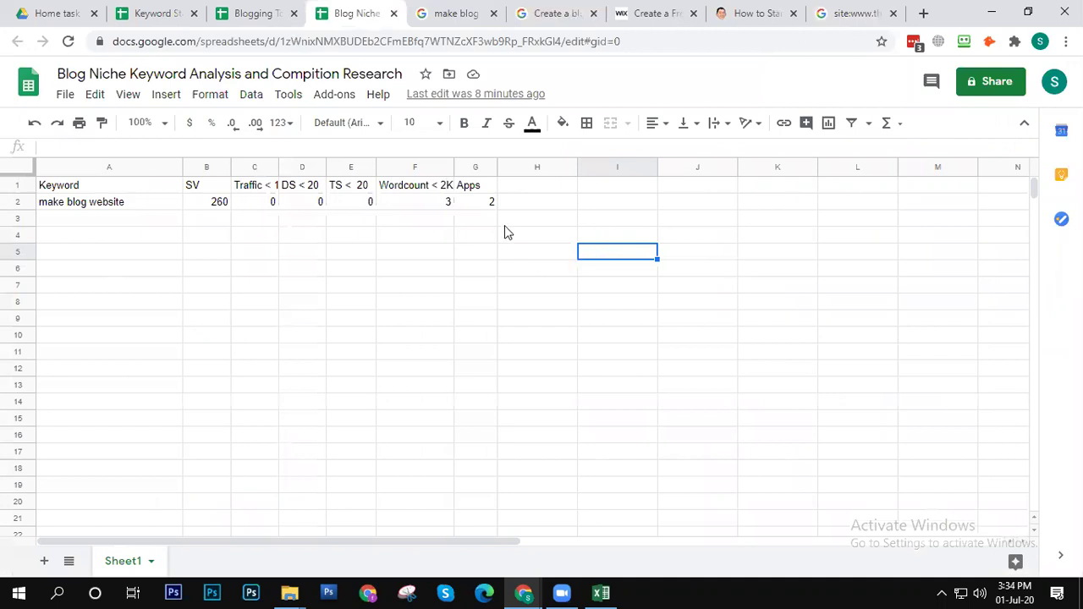
pyautogui.click(492, 203)
pyautogui.write('3')
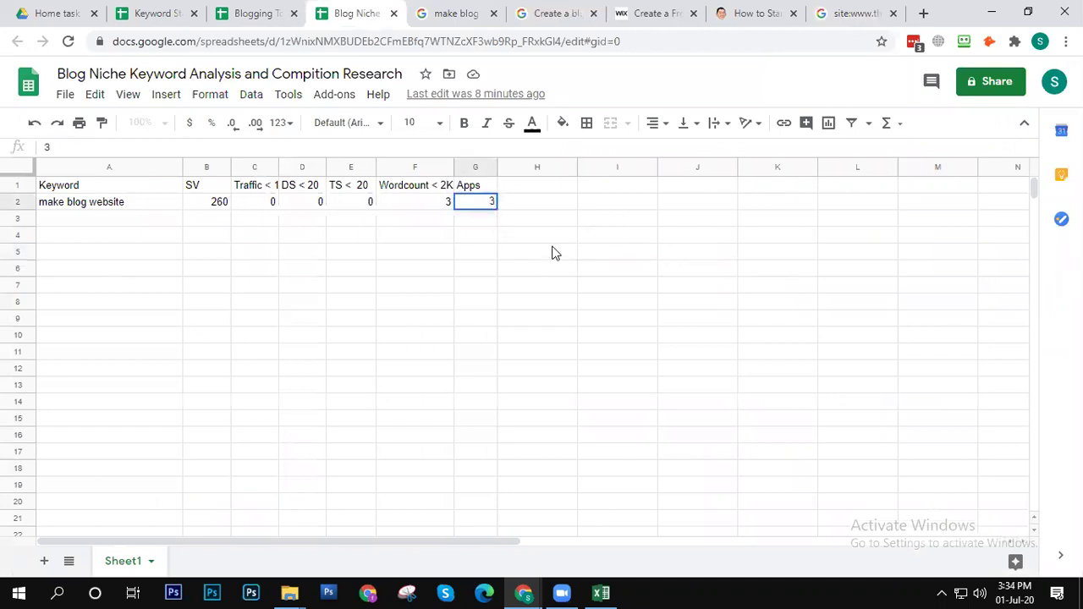
pyautogui.click(554, 253)
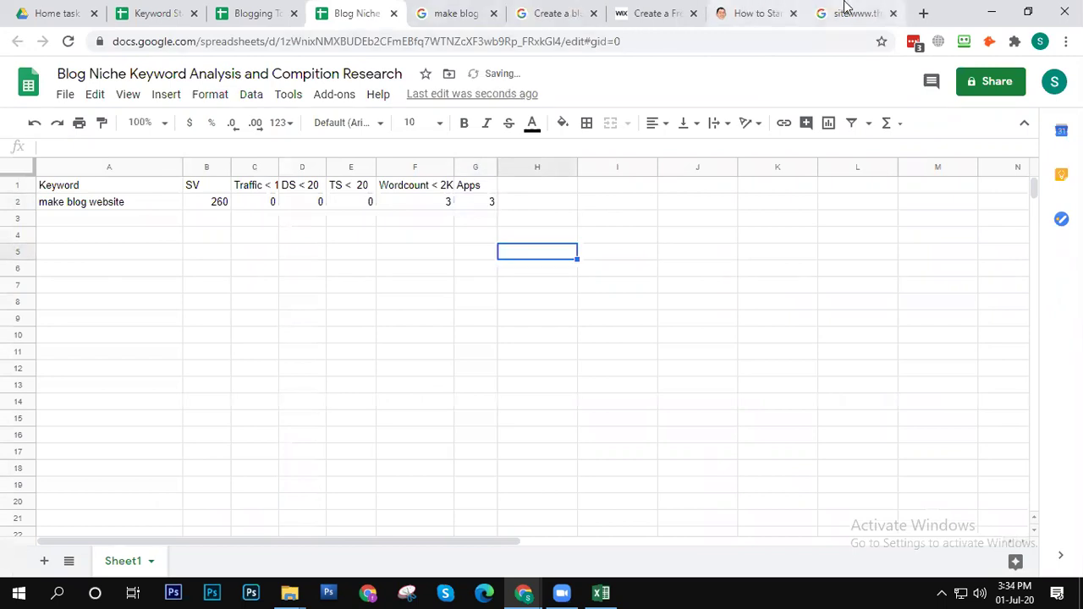
# Step: Read through the Blogger Help "Create a blog" article again to judge its content
pyautogui.click(849, 12)
pyautogui.click(546, 13)
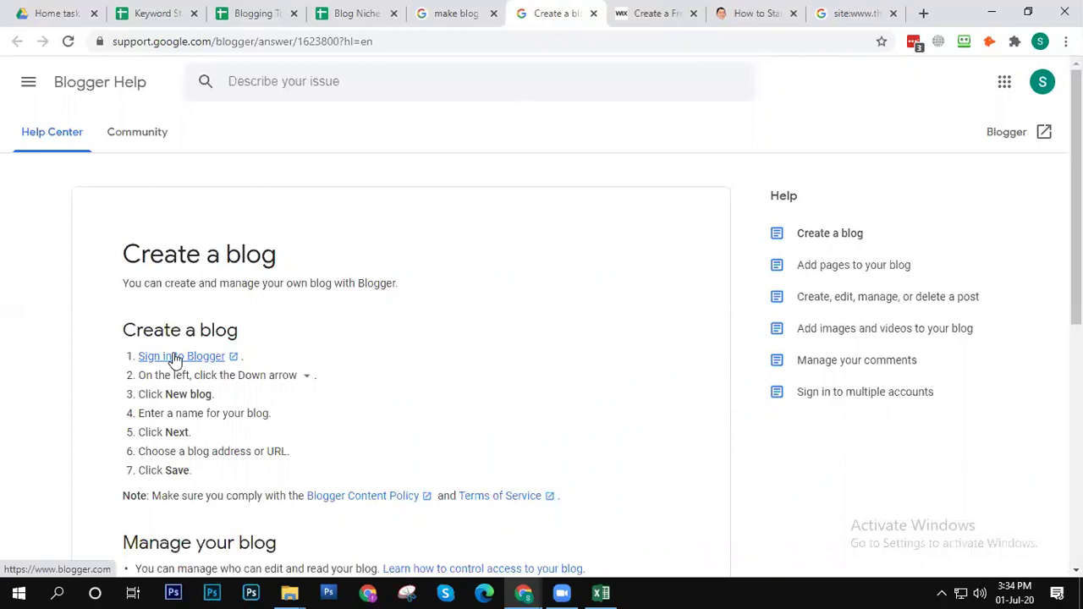
pyautogui.scroll(-10, 330, 357)
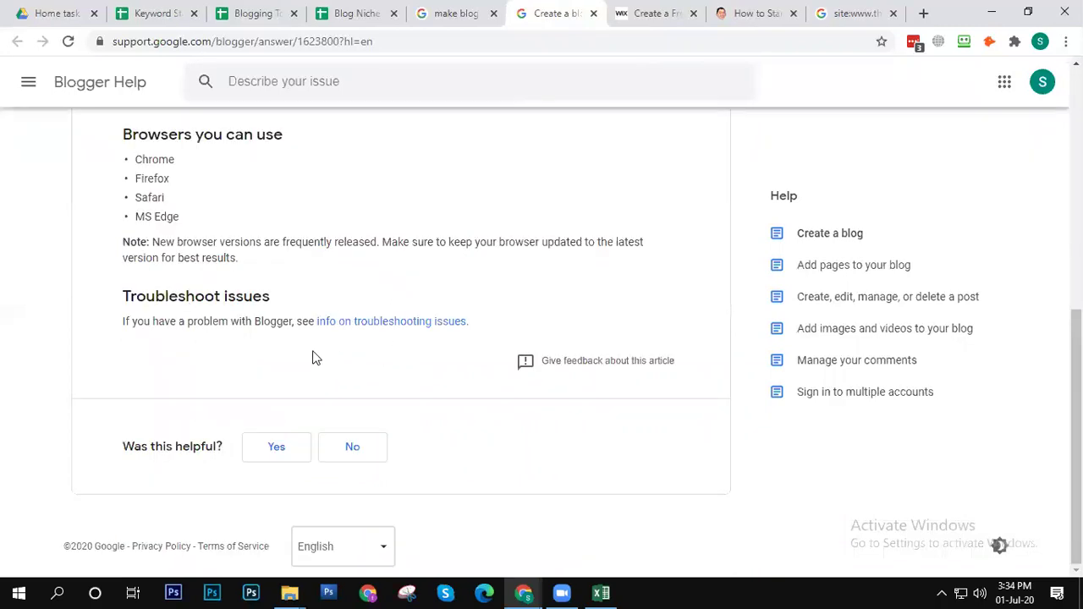
pyautogui.scroll(10, 318, 334)
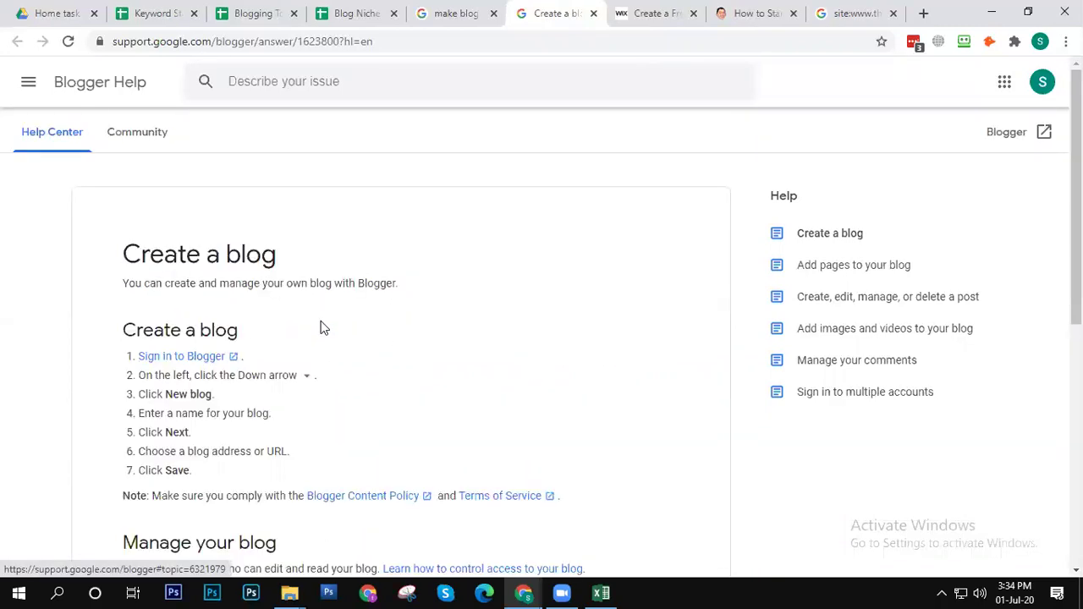
# Step: Open page 2 of the Google results for "make blog website", examine the competitors' metrics, and return to the Wix blog page
pyautogui.click(452, 10)
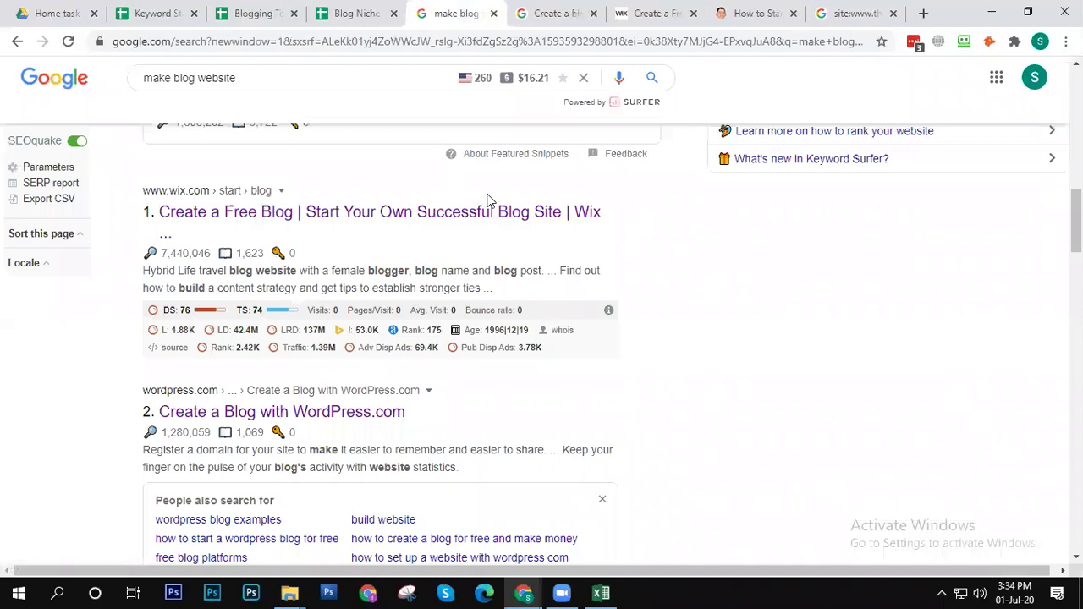
pyautogui.scroll(-15, 489, 202)
pyautogui.scroll(-5, 489, 202)
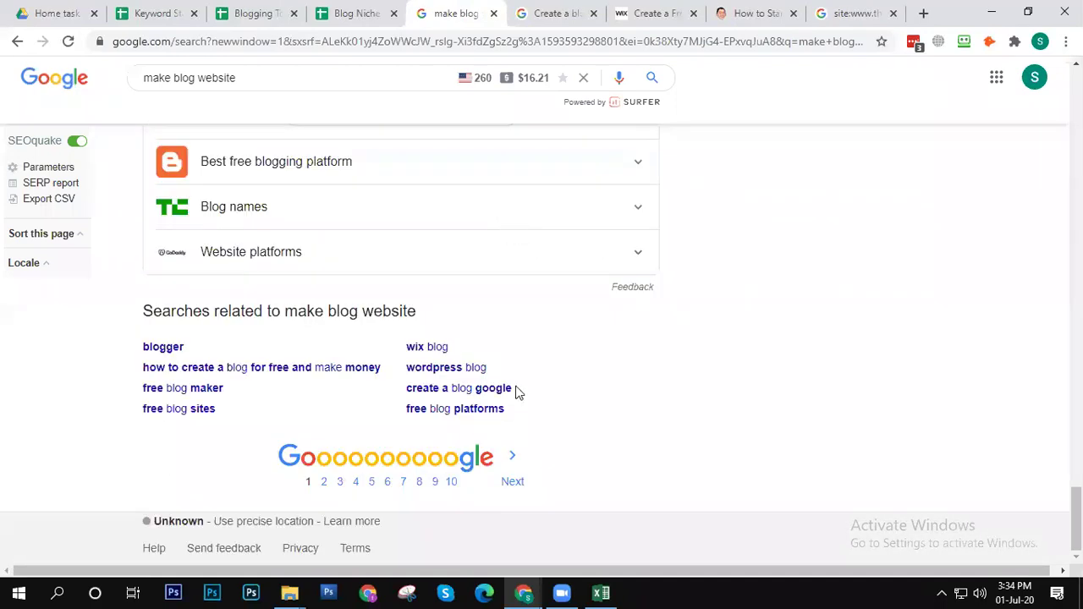
pyautogui.click(324, 482)
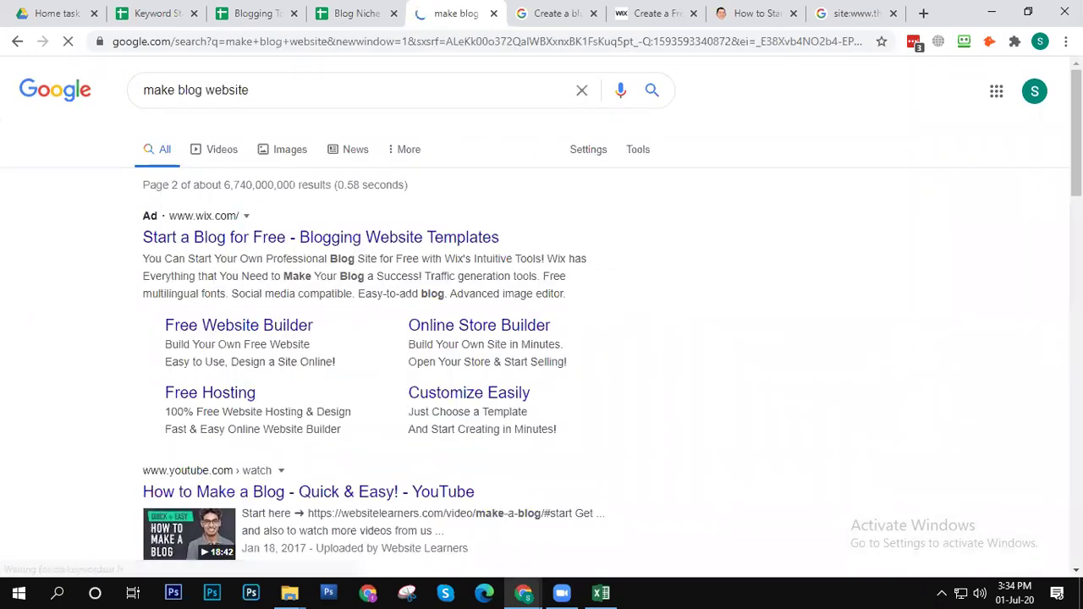
pyautogui.scroll(-4, 541, 313)
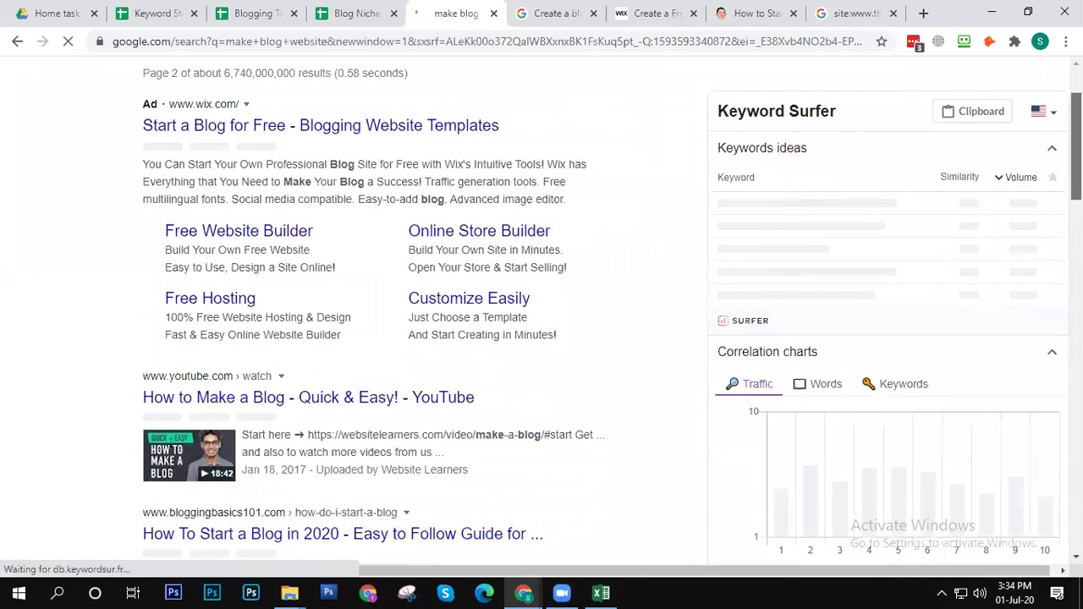
pyautogui.scroll(-3, 541, 313)
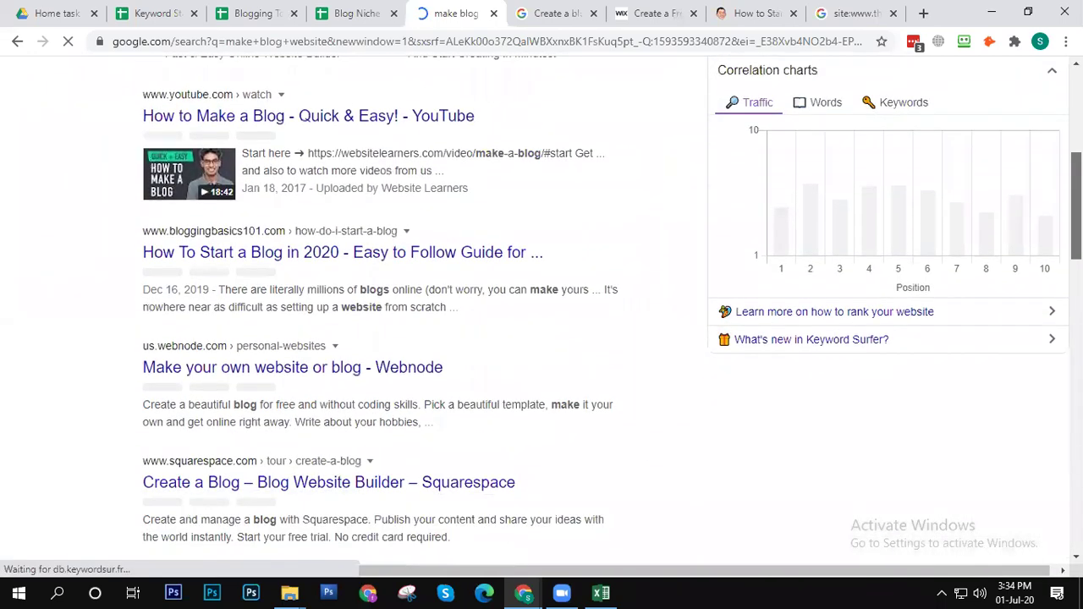
pyautogui.scroll(-3, 542, 313)
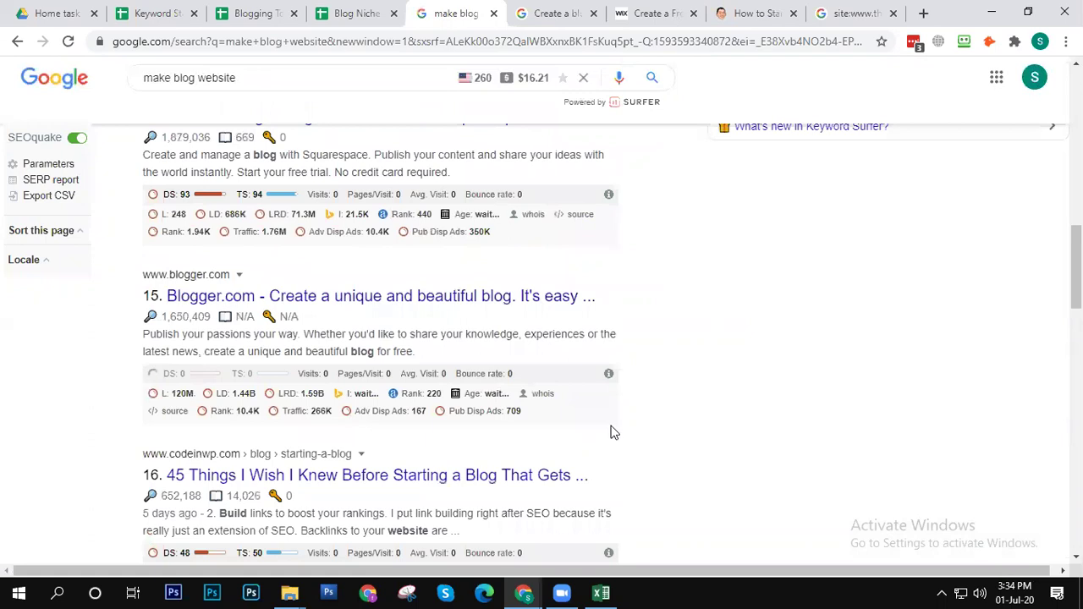
pyautogui.scroll(-10, 616, 431)
pyautogui.scroll(-3, 617, 423)
pyautogui.scroll(15, 616, 410)
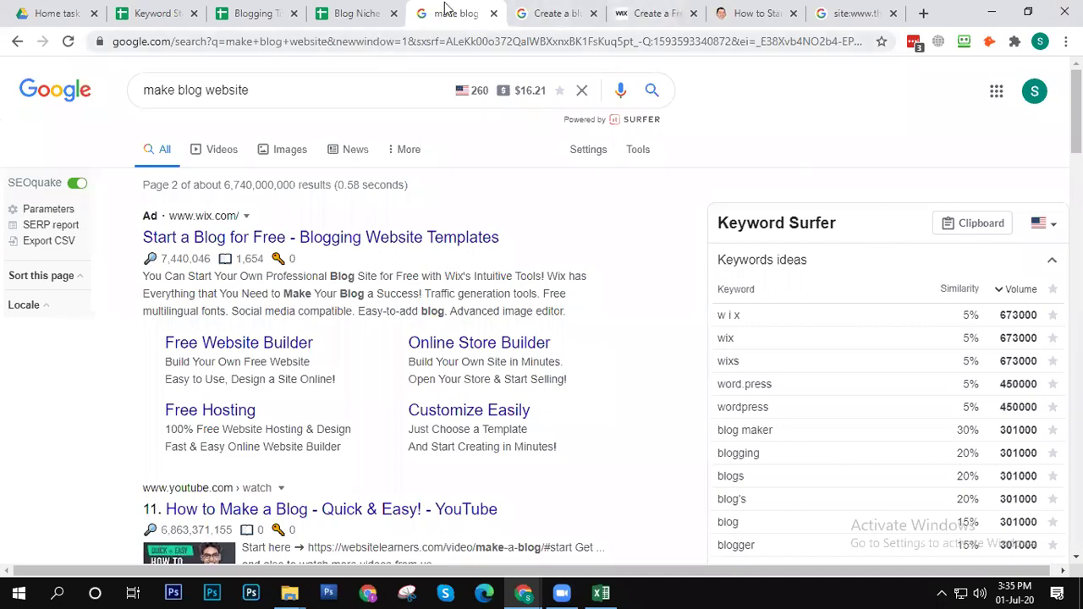
pyautogui.click(630, 17)
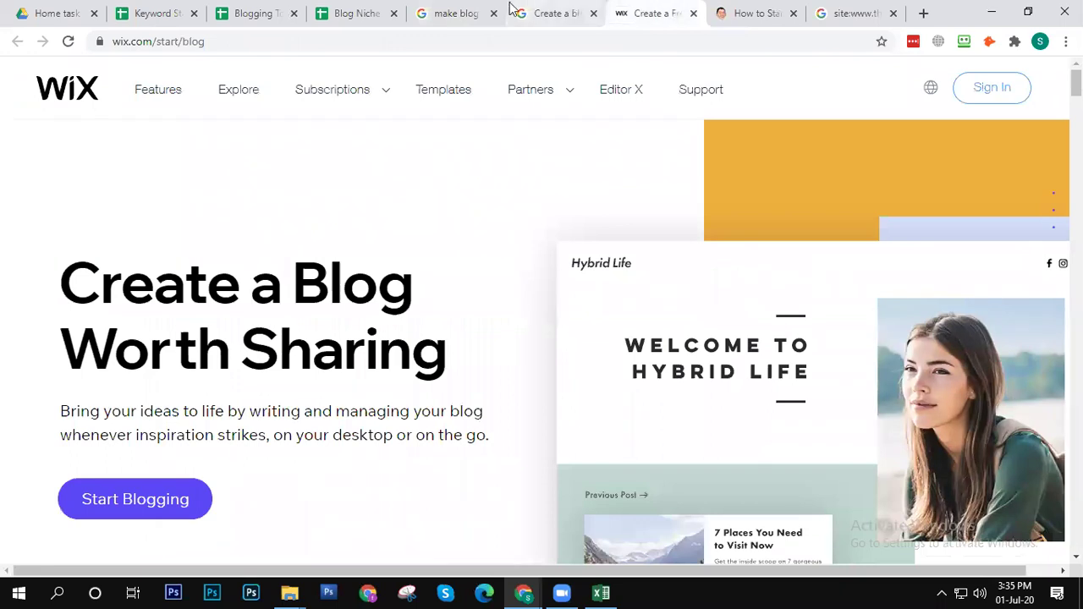
# Step: Return to the Blog Niche keyword analysis sheet and select the empty header cell next to Apps
pyautogui.click(357, 15)
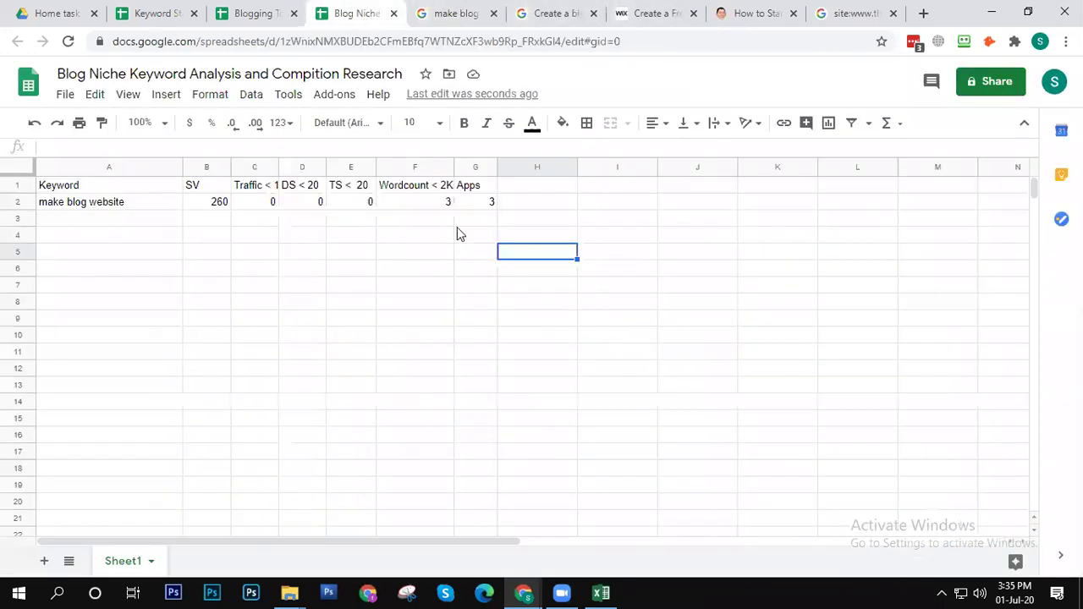
pyautogui.click(480, 190)
pyautogui.click(530, 190)
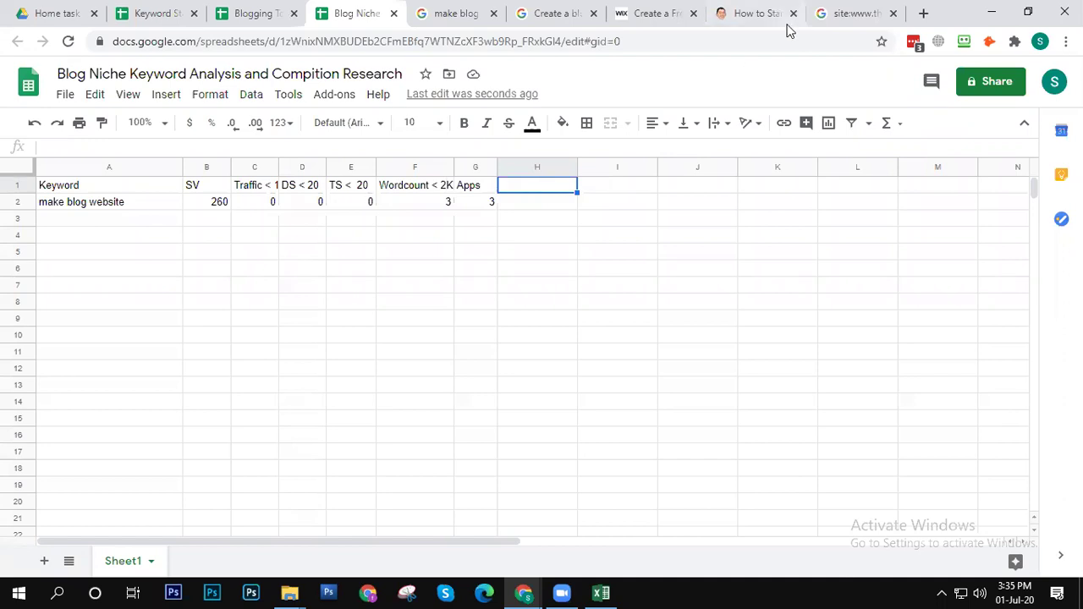
# Step: Replace the theblogstarter.com site search with a Google search for "kg to lbs"
pyautogui.click(856, 11)
pyautogui.click(361, 91)
pyautogui.hotkey('ctrl', 'a')
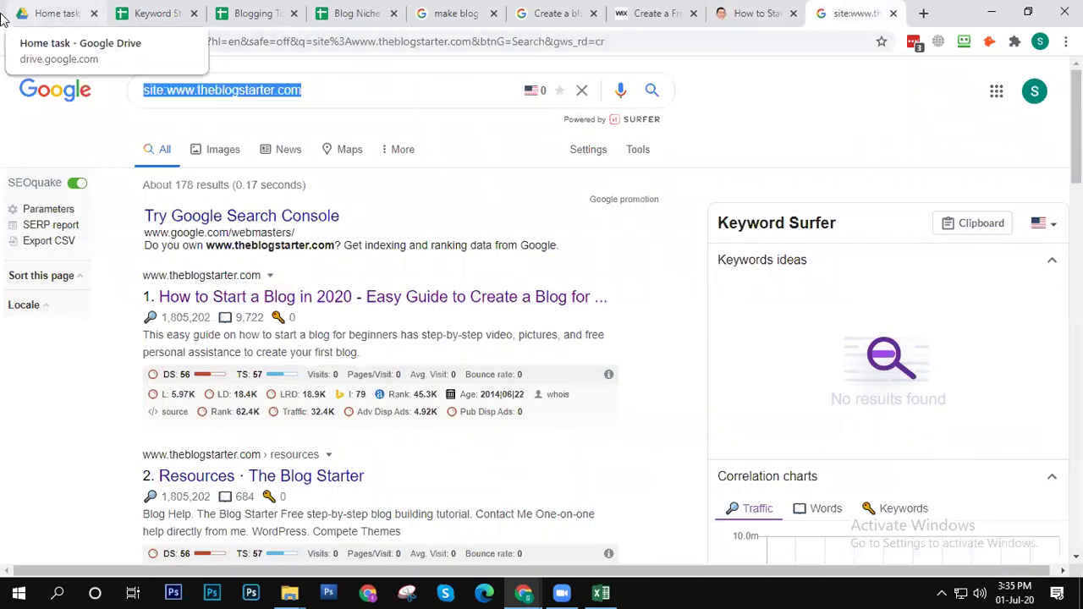
pyautogui.write('kg to')
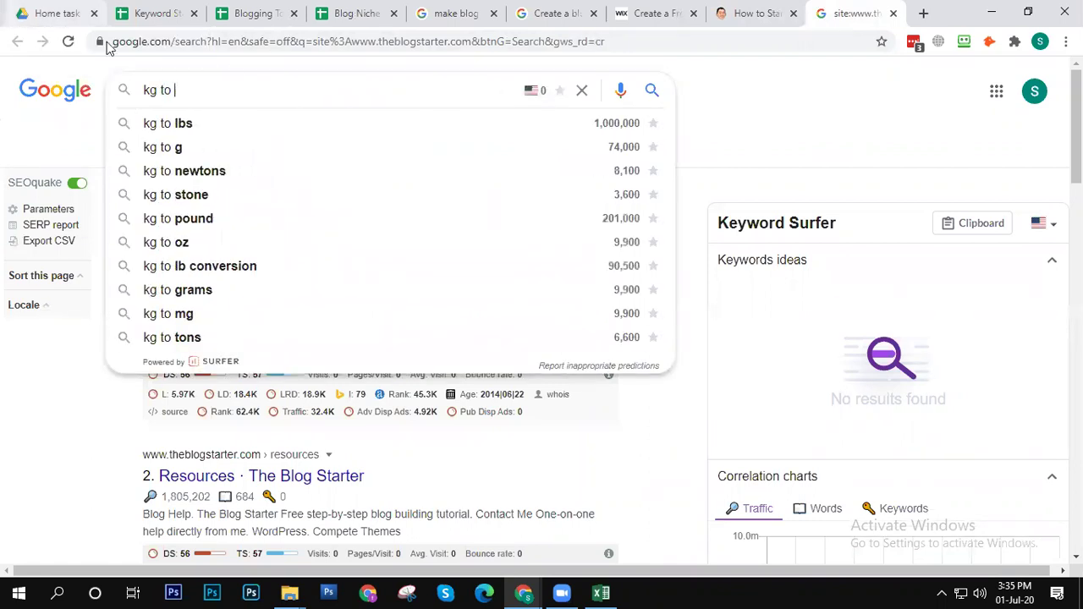
pyautogui.click(216, 124)
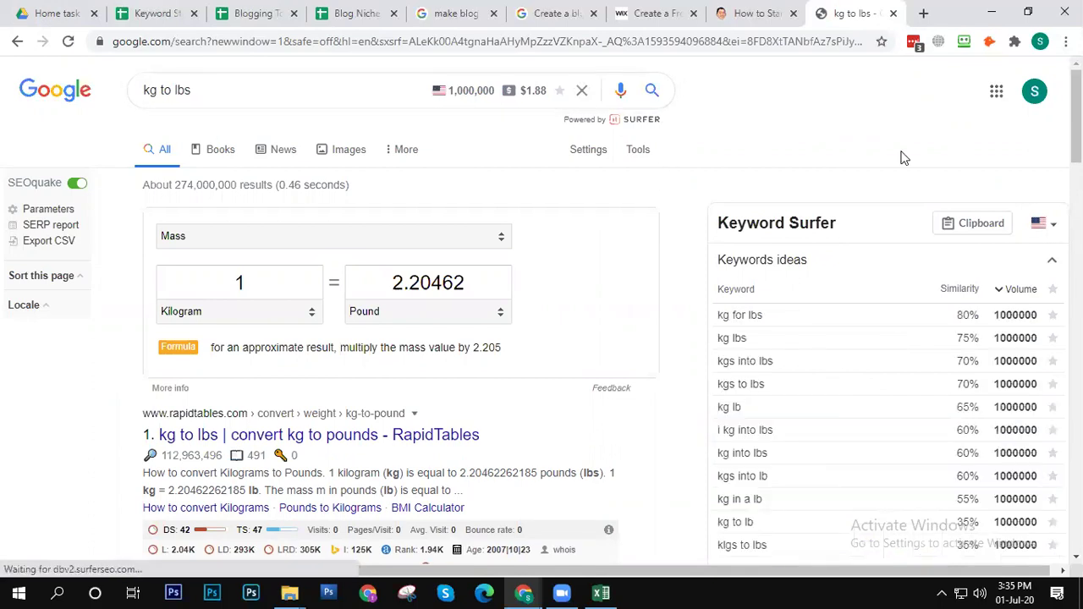
# Step: Examine the traffic, word count and domain metrics of all first-page Google results for "kg to lbs"
pyautogui.moveTo(1075, 119)
pyautogui.mouseDown()
pyautogui.moveTo(1075, 290)
pyautogui.moveTo(1075, 119)
pyautogui.mouseUp()
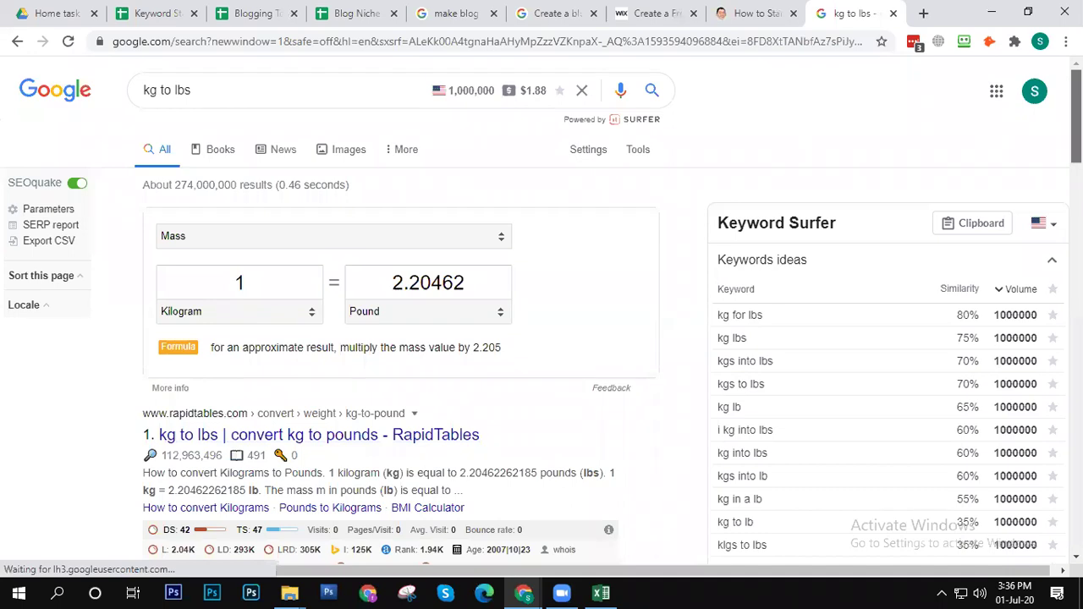
pyautogui.scroll(-7, 1076, 119)
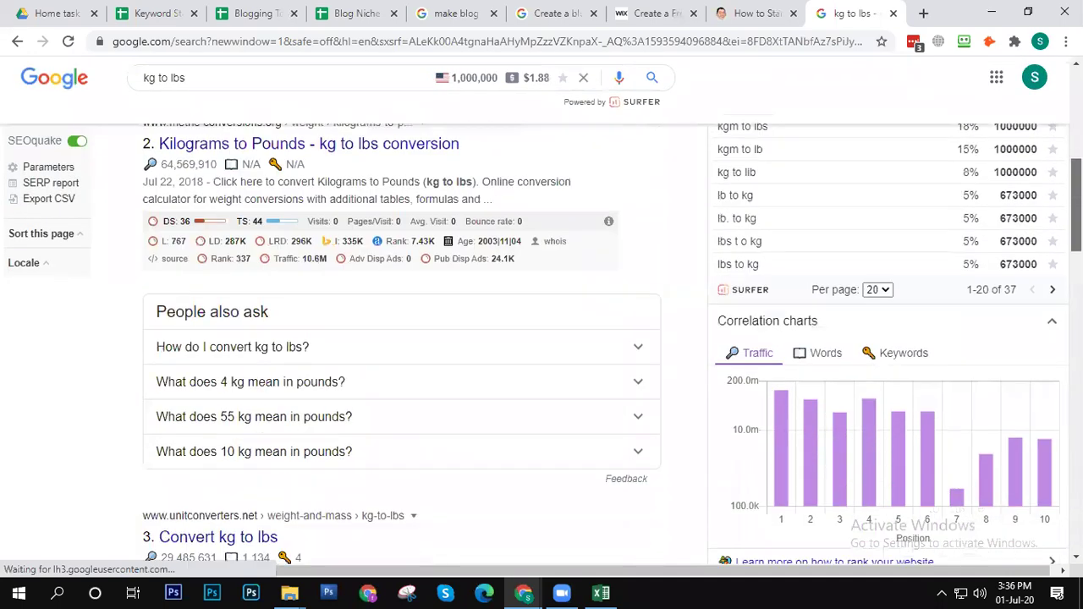
pyautogui.scroll(-1, 541, 338)
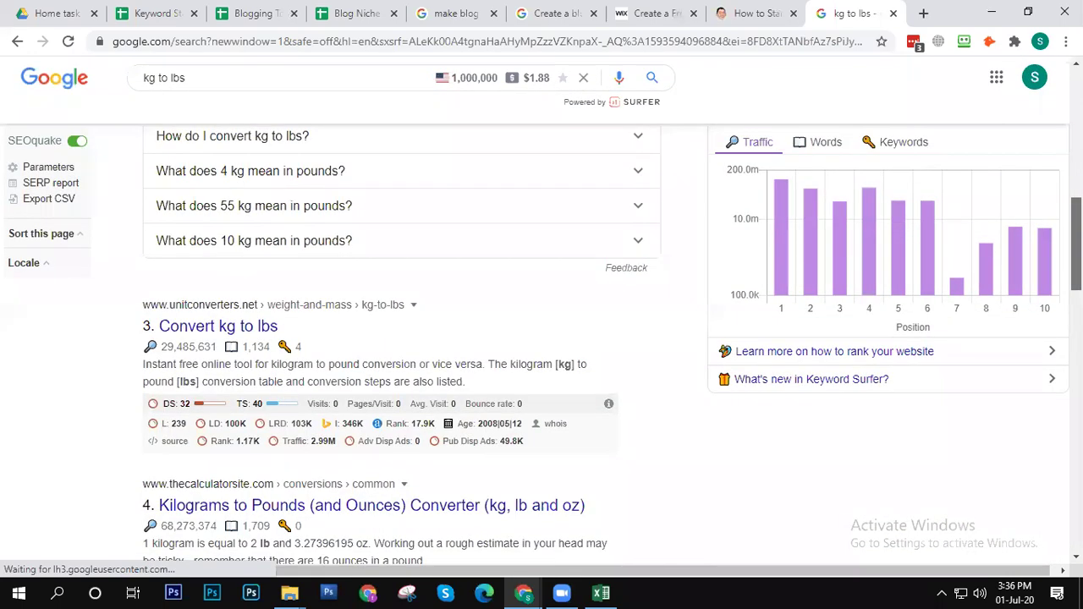
pyautogui.scroll(-3, 542, 339)
pyautogui.scroll(-4, 541, 338)
pyautogui.scroll(-3, 571, 329)
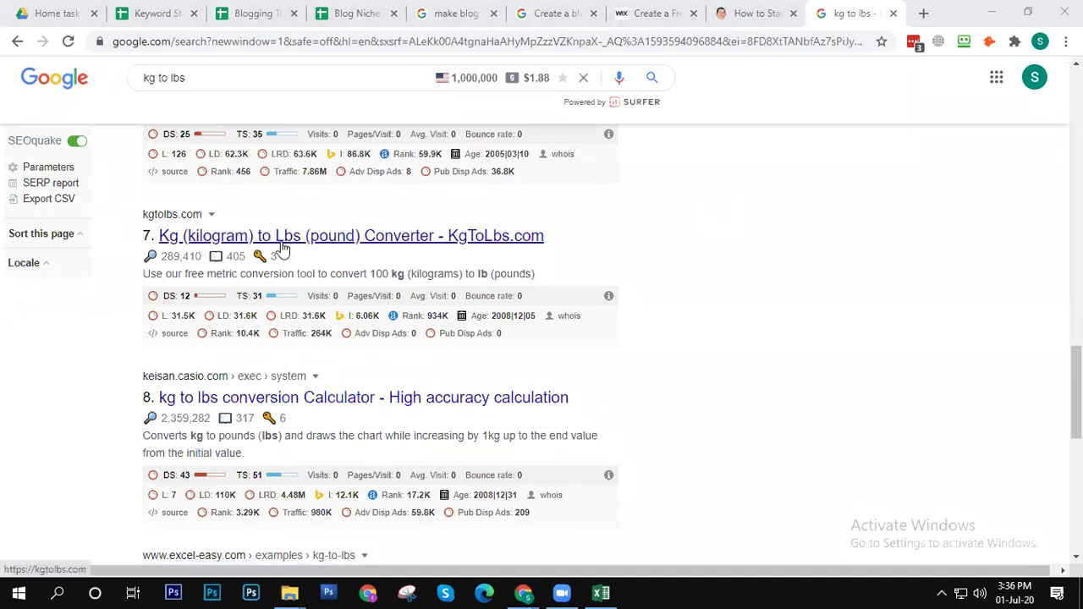
pyautogui.click(420, 244)
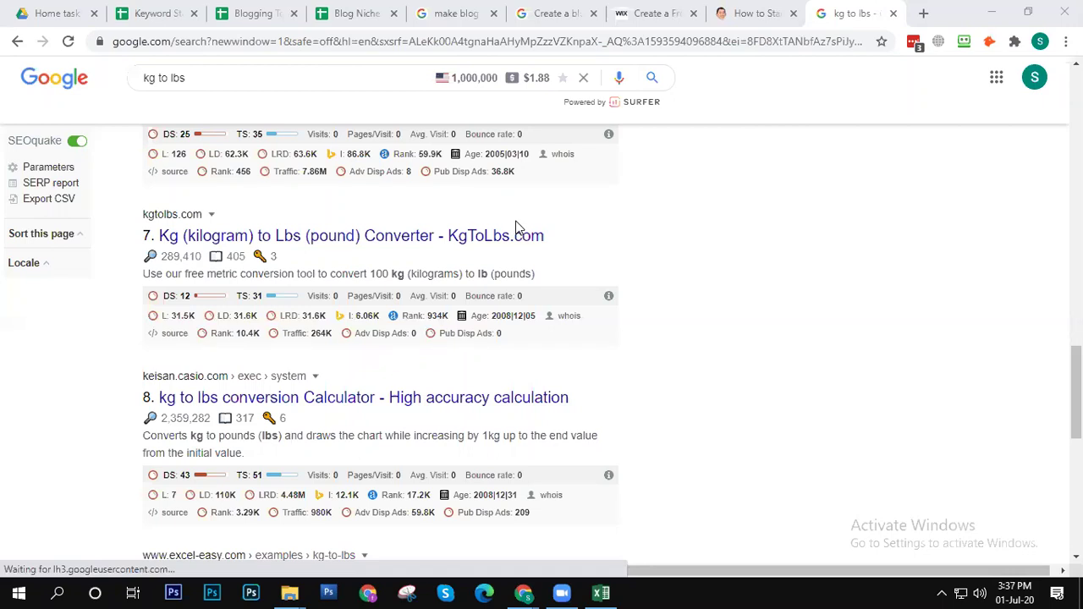
pyautogui.scroll(-6, 372, 279)
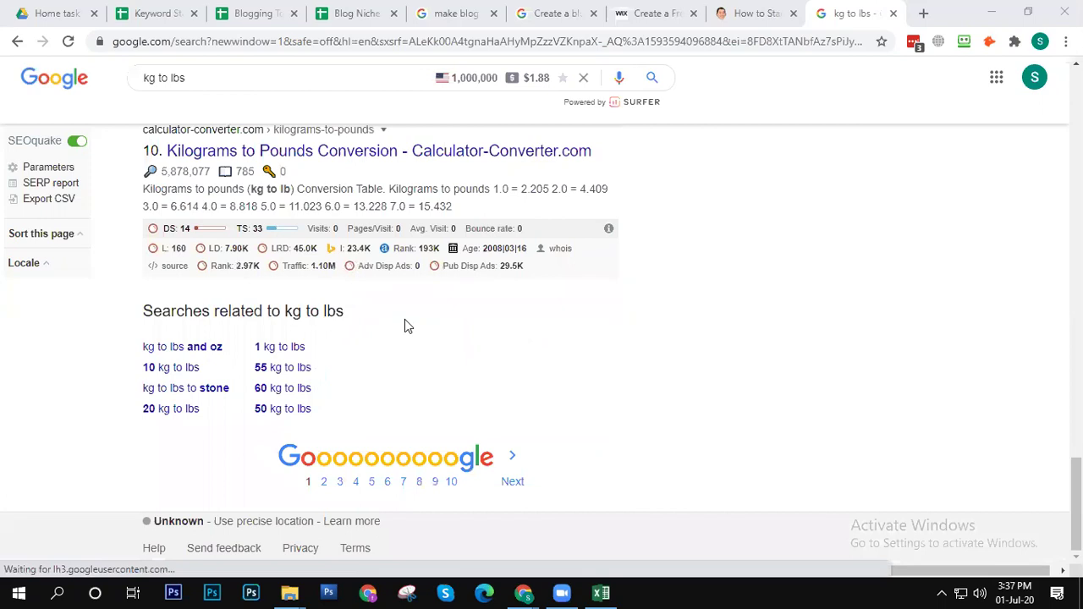
pyautogui.scroll(10, 407, 321)
pyautogui.scroll(7, 423, 322)
pyautogui.scroll(-7, 402, 338)
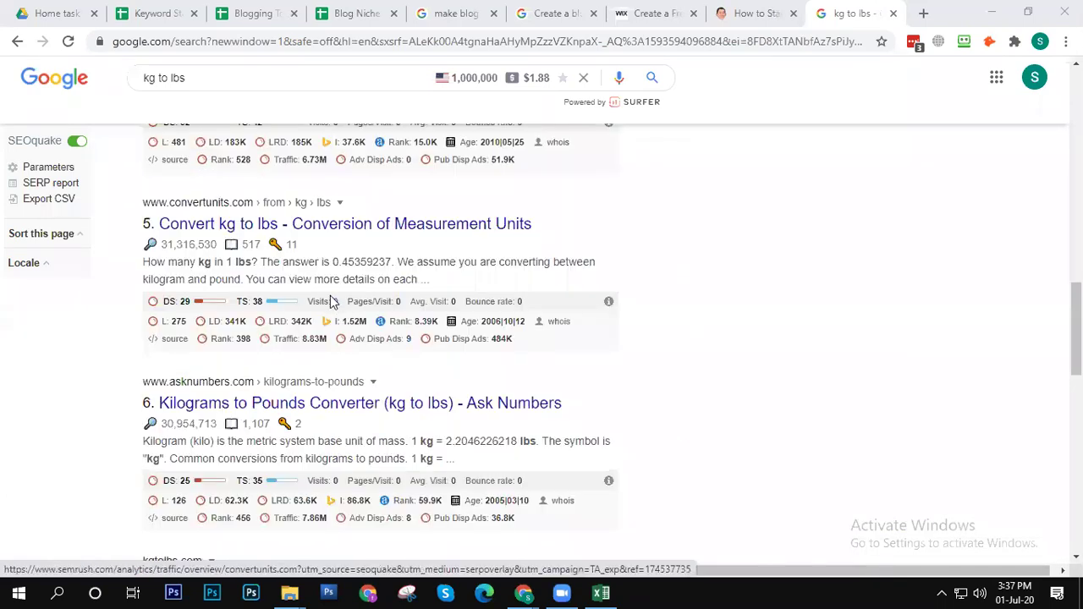
pyautogui.scroll(5, 330, 279)
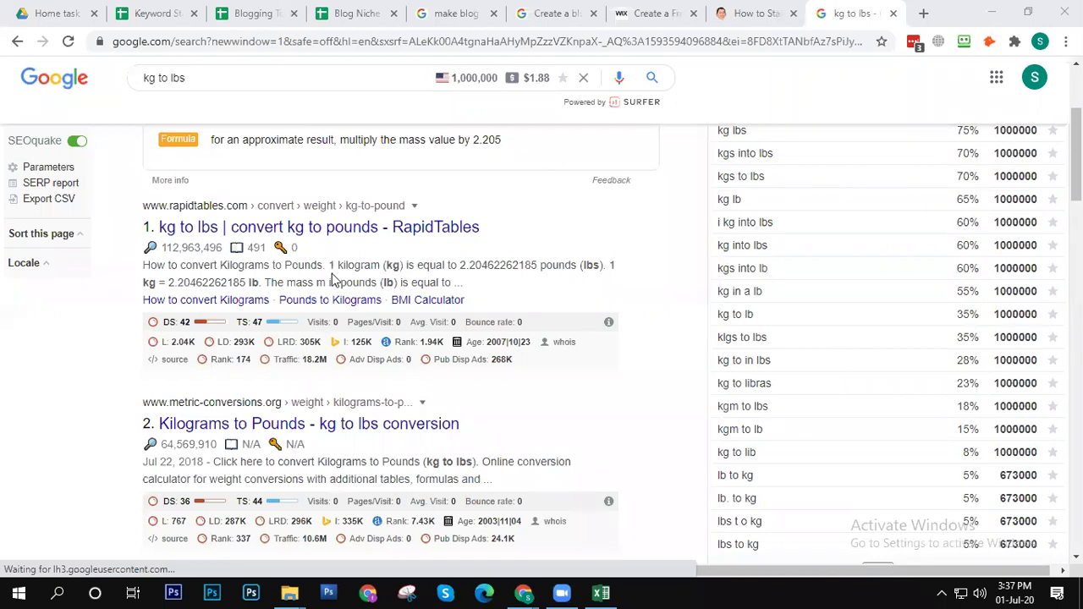
pyautogui.scroll(-9, 354, 322)
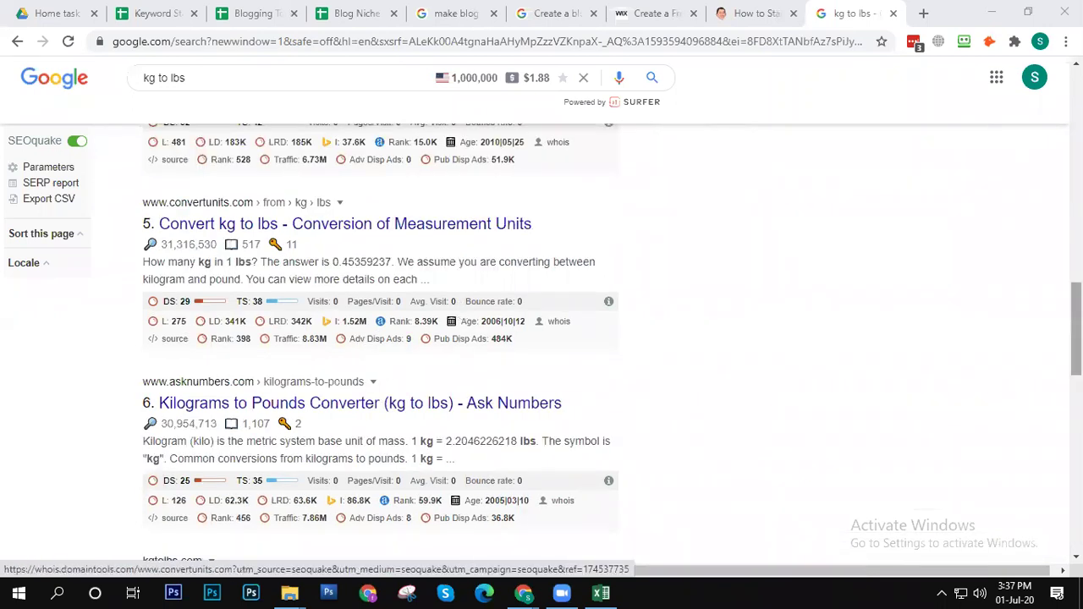
pyautogui.scroll(-4, 544, 201)
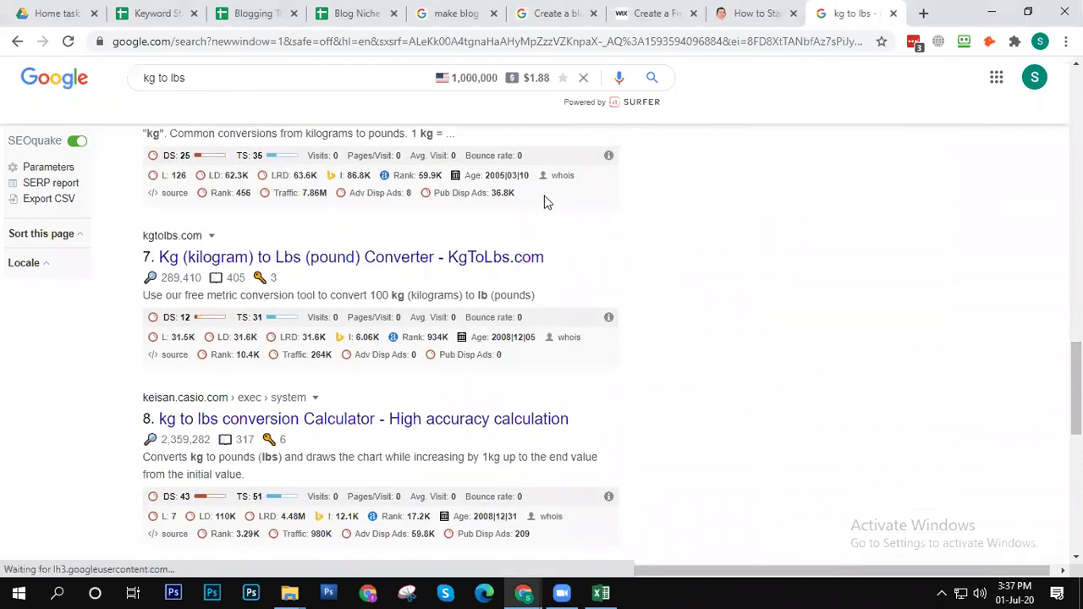
# Step: Open the KgToLbs.com result in a new tab and review its converter page and text content
pyautogui.rightClick(381, 262)
pyautogui.click(410, 269)
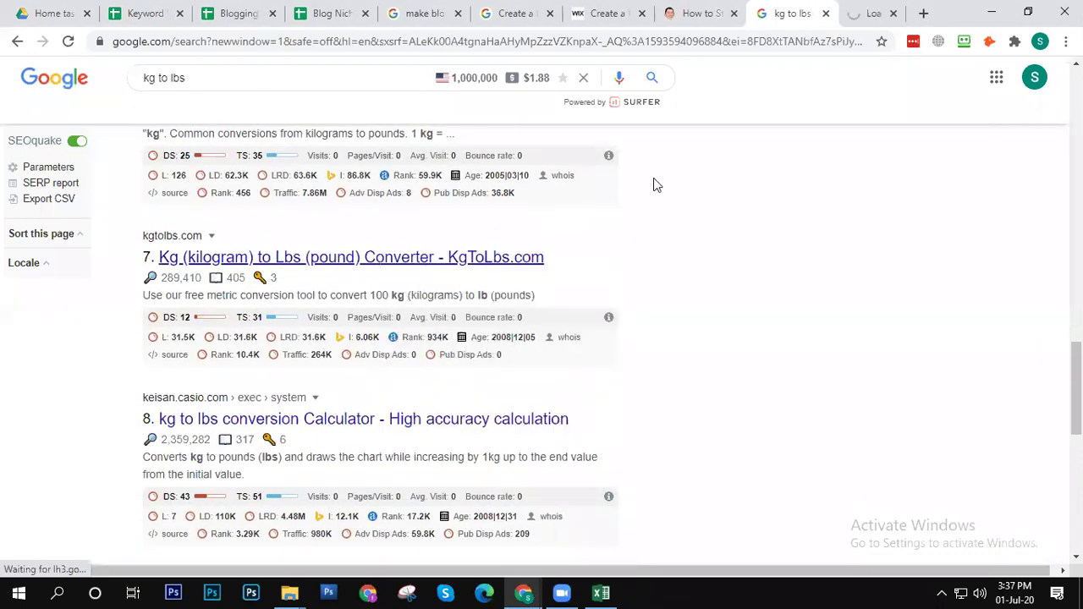
pyautogui.click(850, 10)
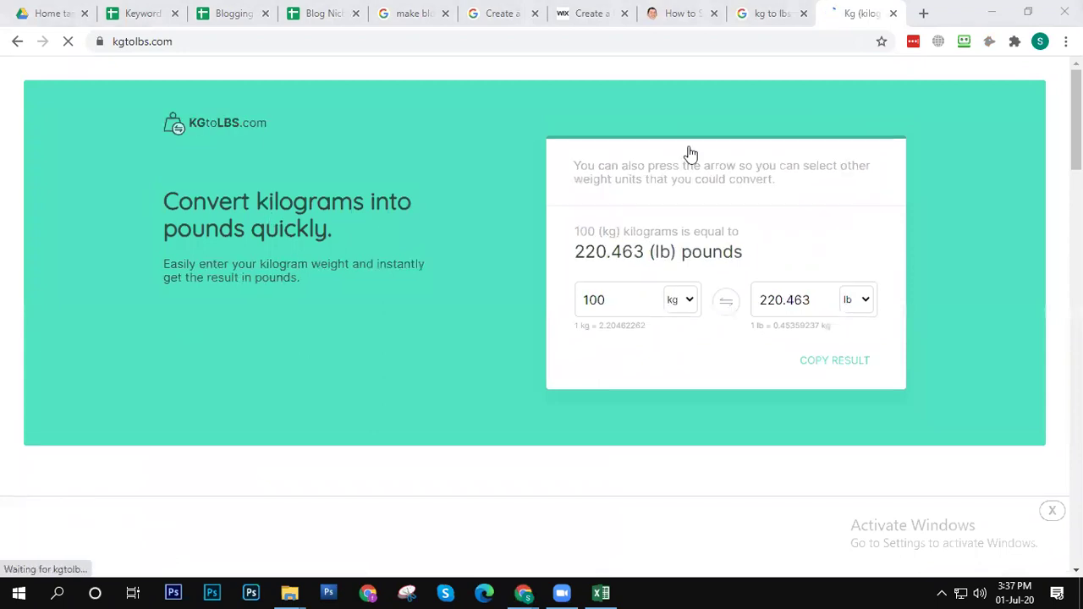
pyautogui.scroll(-15, 429, 234)
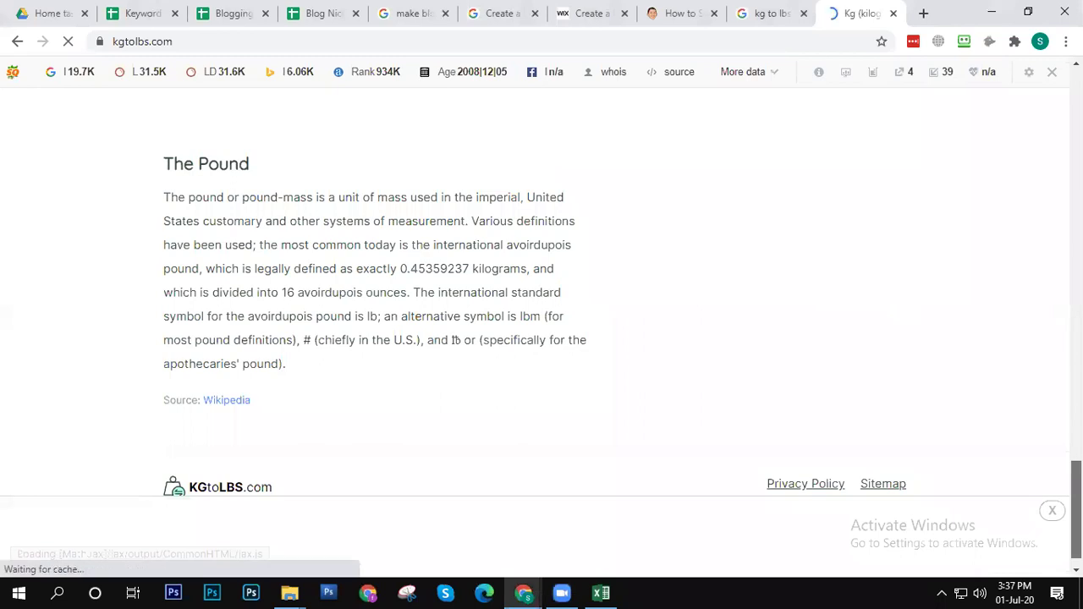
pyautogui.scroll(8, 542, 321)
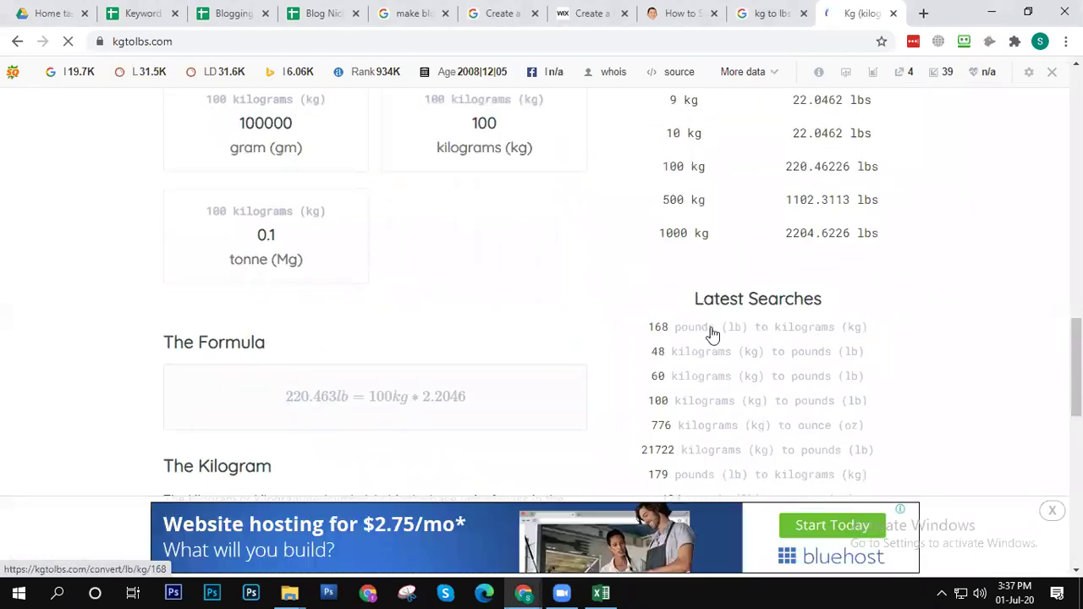
# Step: Open the 168 pounds to kilograms conversion from the latest searches and examine that page's tables, formula and text
pyautogui.click(713, 335)
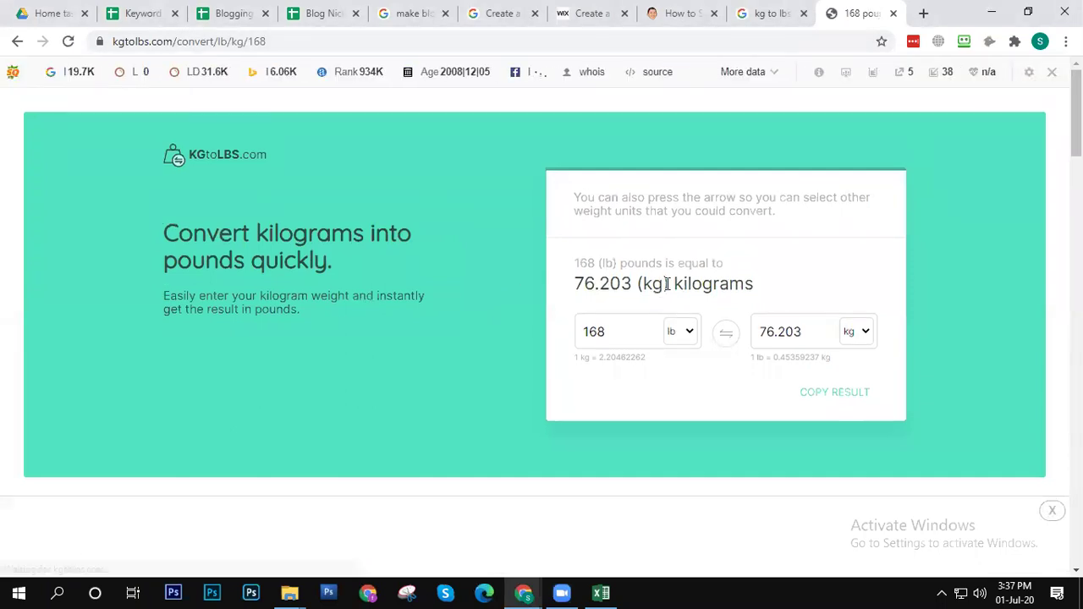
pyautogui.scroll(-10, 661, 325)
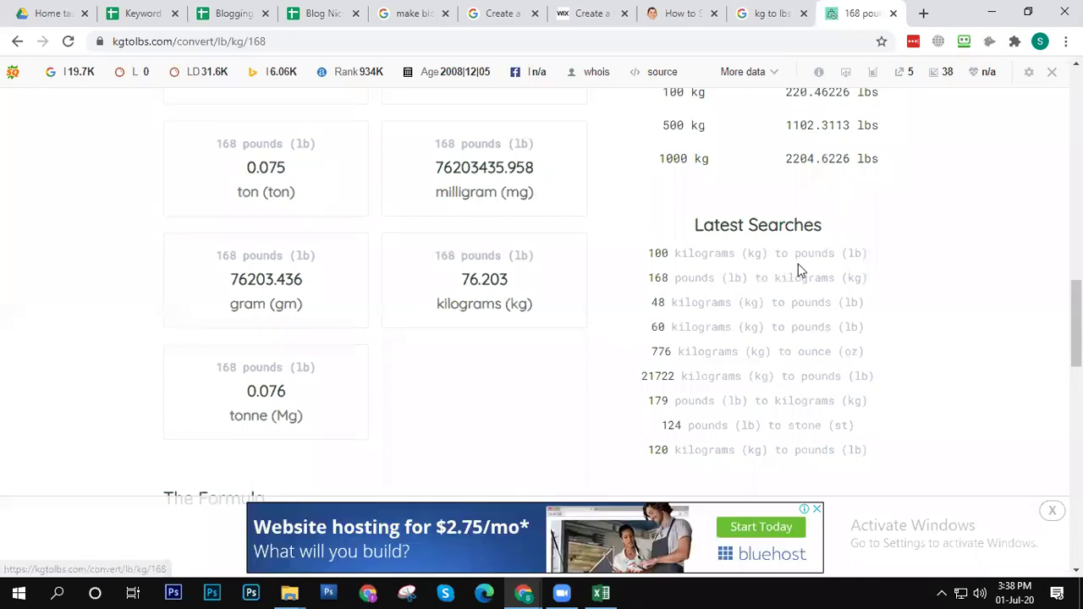
pyautogui.scroll(-10, 752, 297)
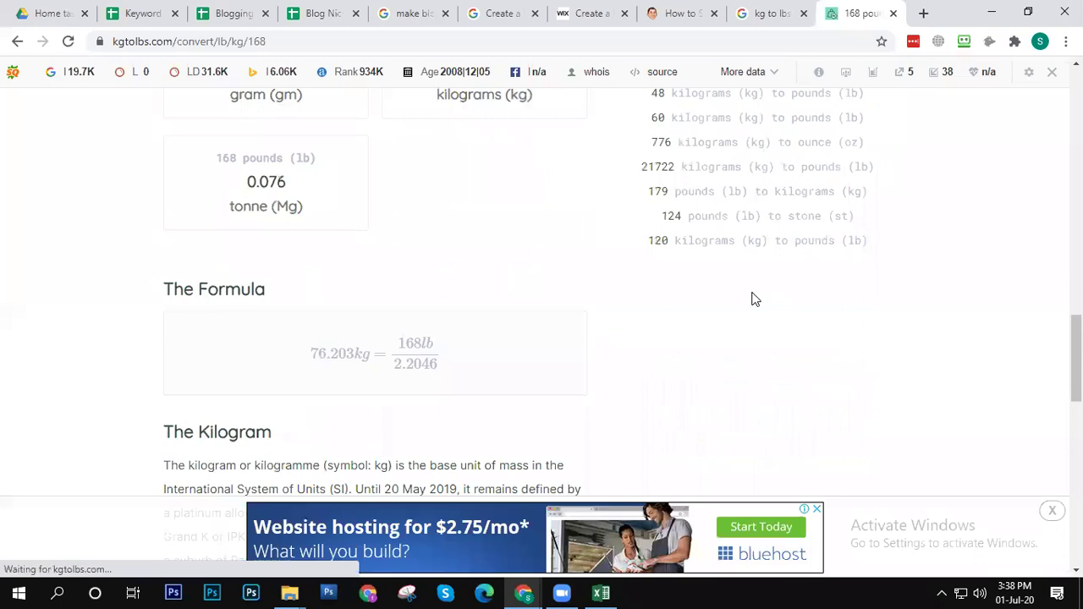
pyautogui.scroll(7, 756, 292)
pyautogui.moveTo(1076, 377); pyautogui.dragTo(1076, 248)
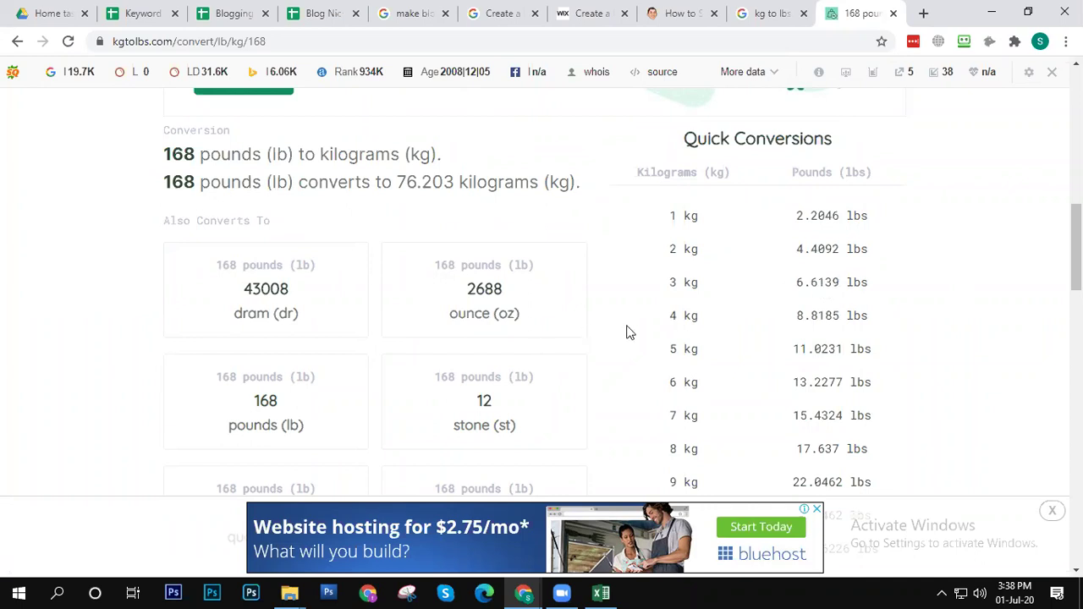
pyautogui.scroll(-5, 730, 276)
pyautogui.scroll(5, 730, 276)
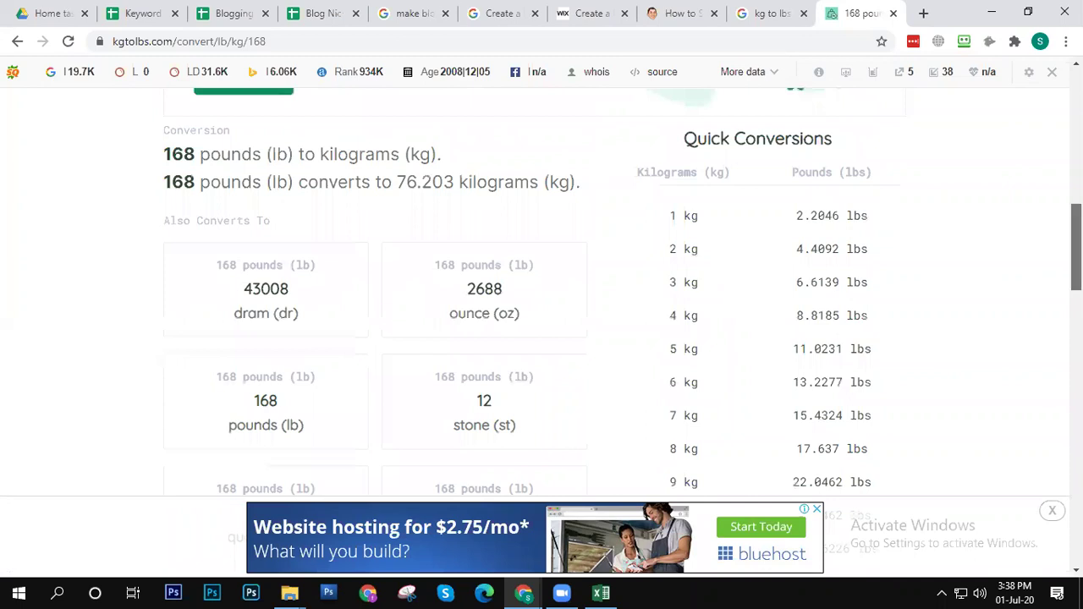
pyautogui.scroll(-5, 592, 296)
pyautogui.scroll(2, 592, 296)
pyautogui.scroll(-1, 592, 296)
pyautogui.scroll(5, 541, 322)
pyautogui.scroll(8, 542, 321)
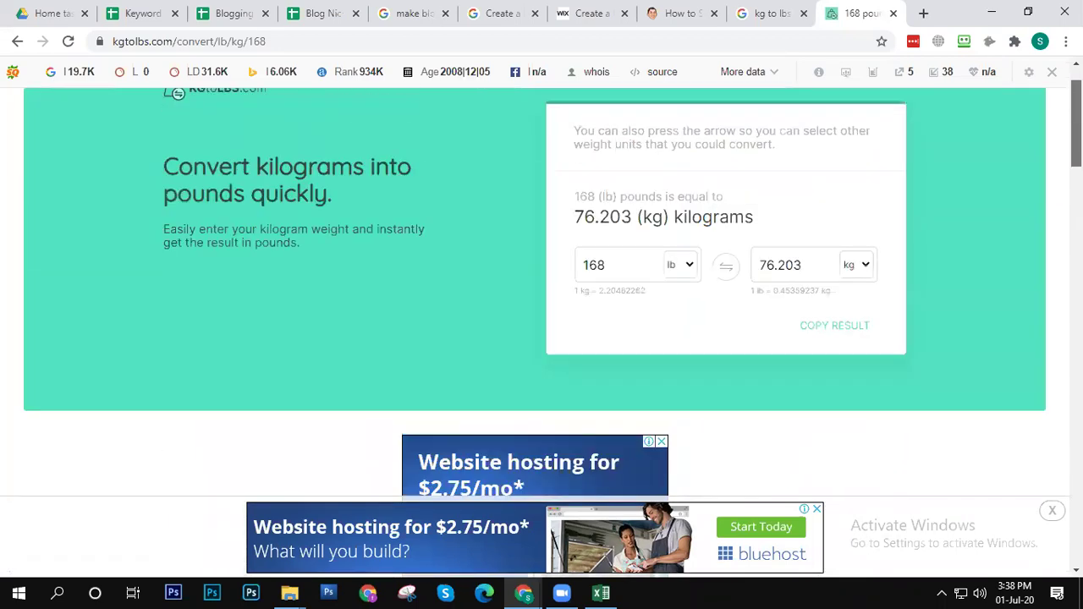
pyautogui.scroll(1, 542, 322)
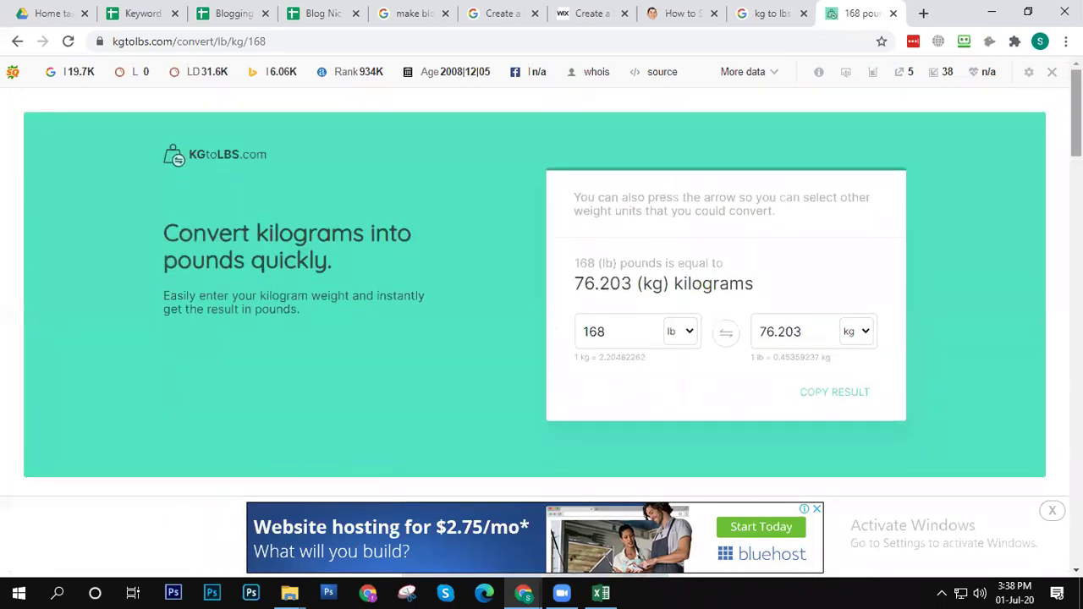
# Step: Clear the pounds value in the KgToLbs.com converter
pyautogui.click(617, 329)
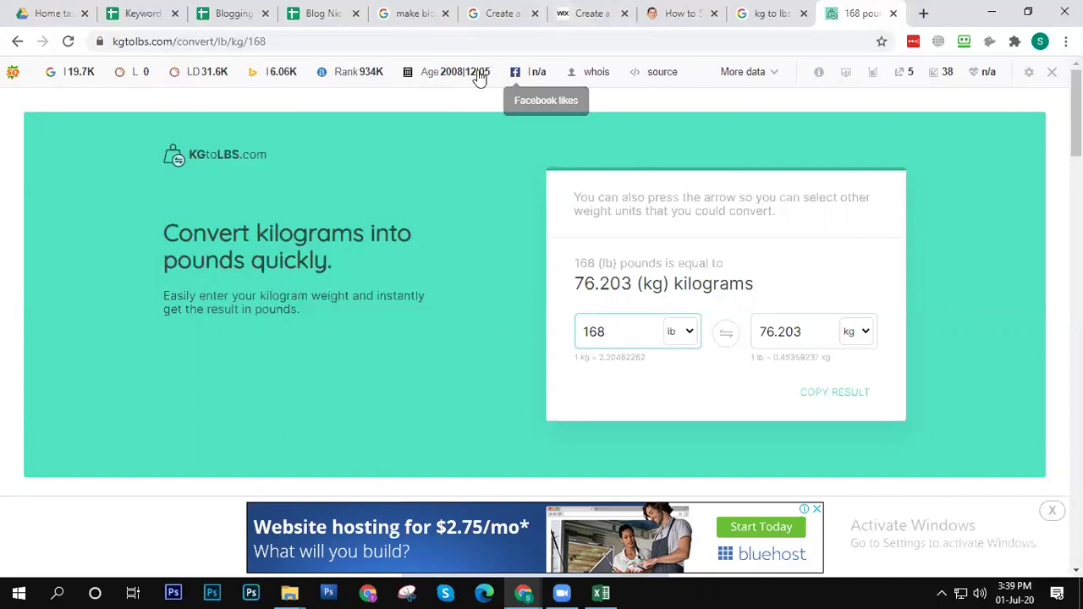
pyautogui.moveTo(628, 323); pyautogui.dragTo(559, 312)
pyautogui.click(576, 247)
pyautogui.moveTo(633, 326); pyautogui.dragTo(494, 333)
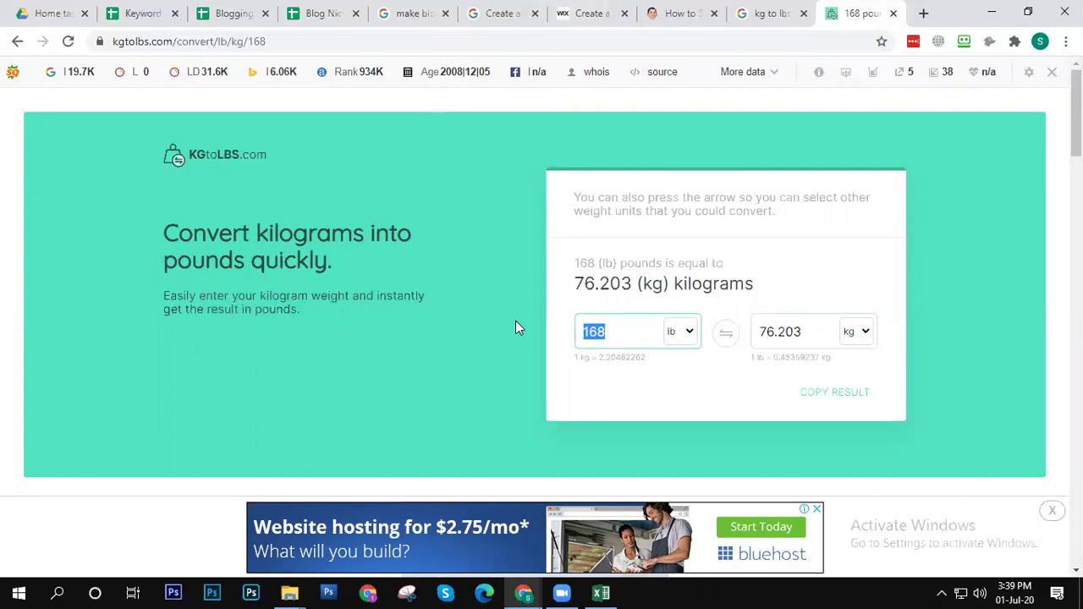
pyautogui.press('BackSpace')
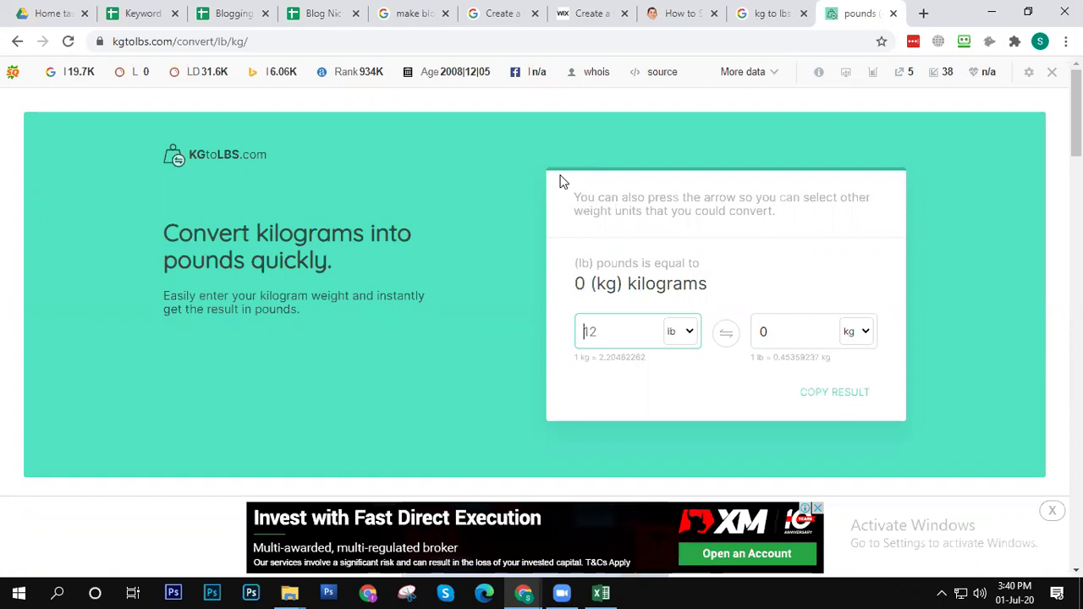
# Step: Open the YouTube home page in a new browser tab
pyautogui.click(925, 13)
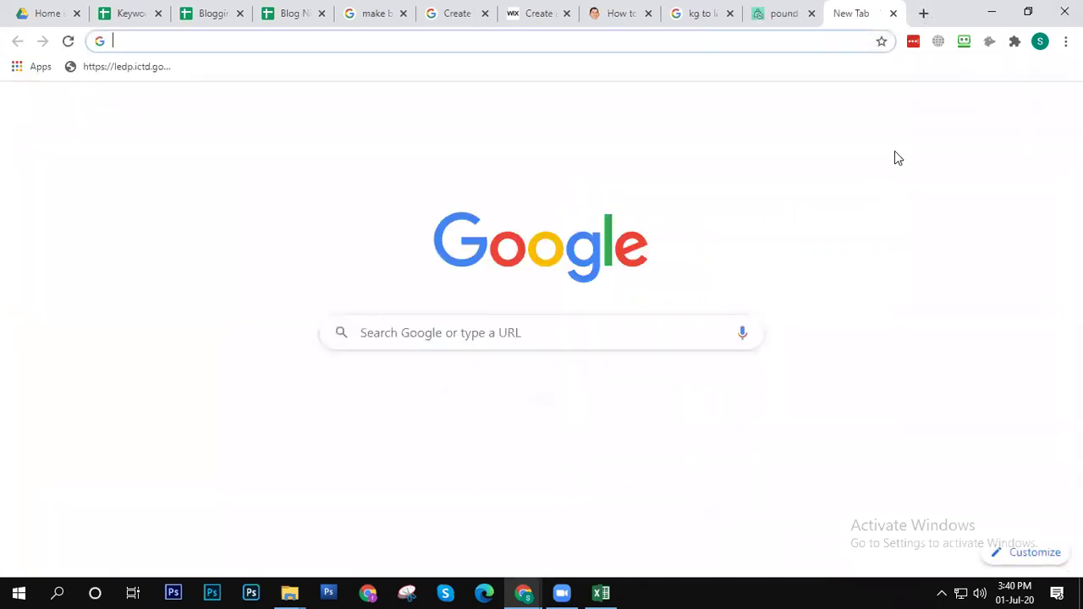
pyautogui.write('ty')
pyautogui.press('BackSpace')
pyautogui.press('BackSpace')
pyautogui.write('y')
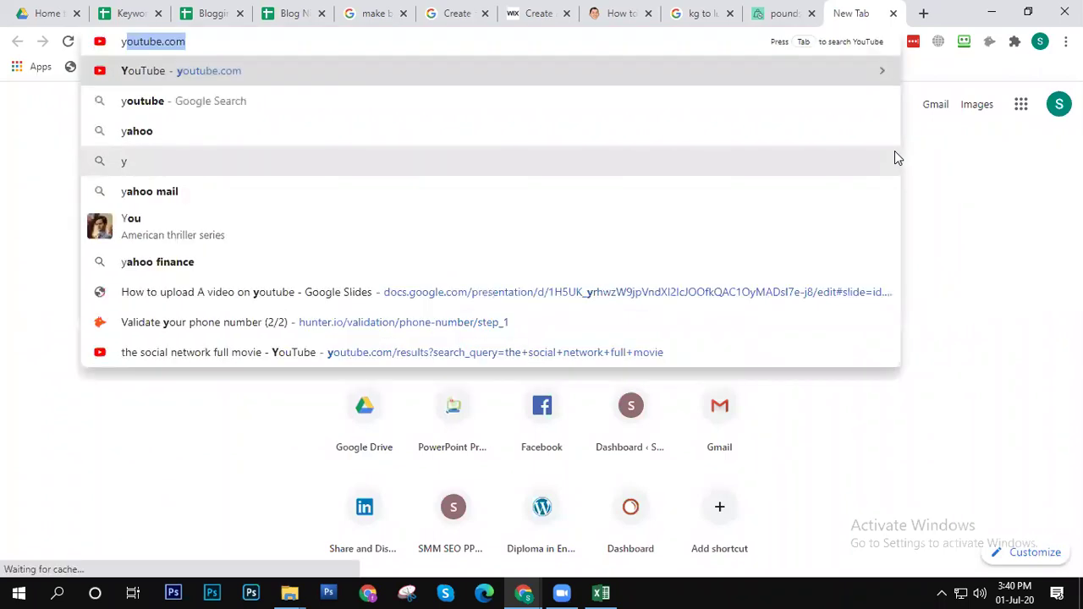
pyautogui.press('Return')
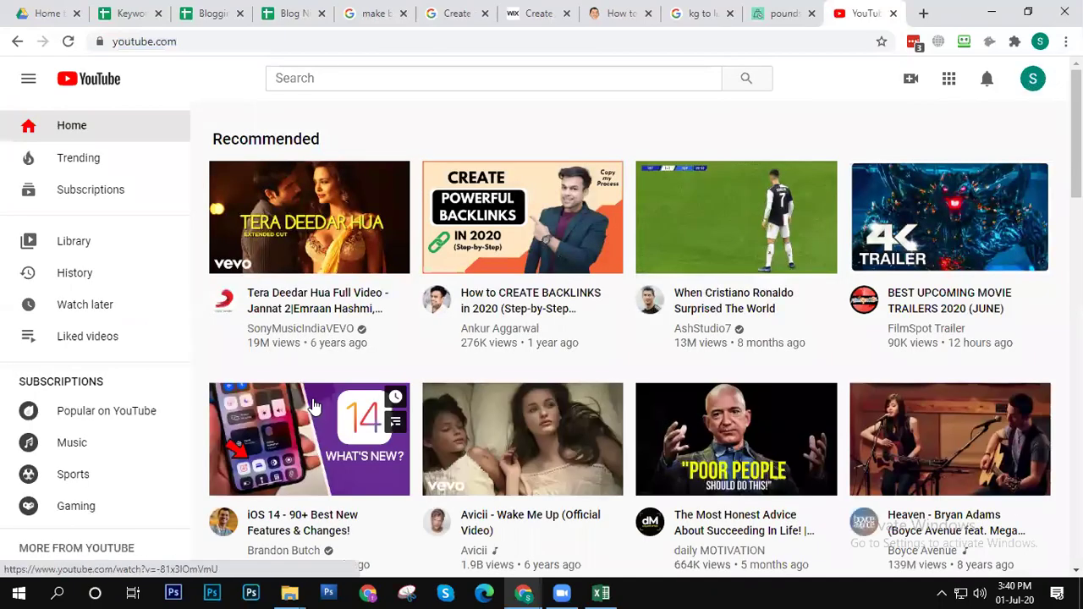
# Step: Open the video "How to CREATE BACKLINKS in 2020" and look over its description, comments and suggested videos
pyautogui.click(533, 292)
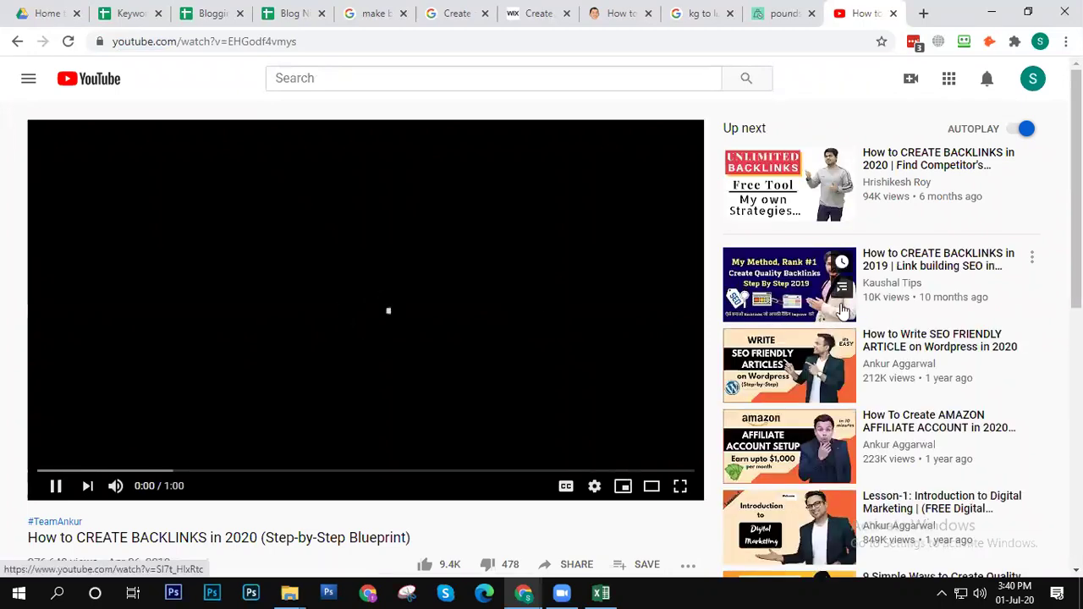
pyautogui.scroll(-5, 541, 338)
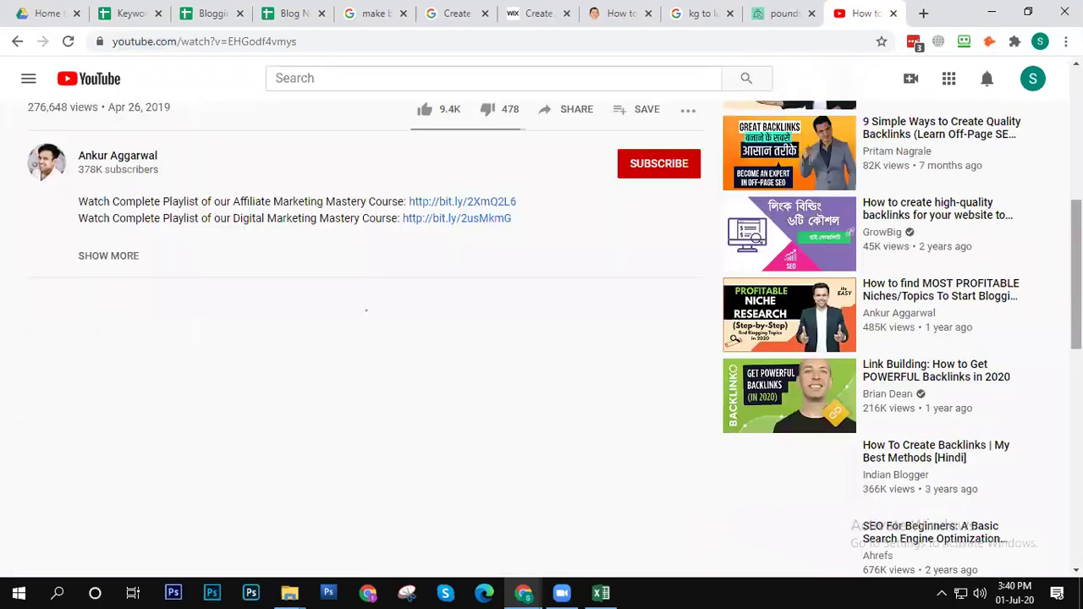
pyautogui.scroll(2, 878, 237)
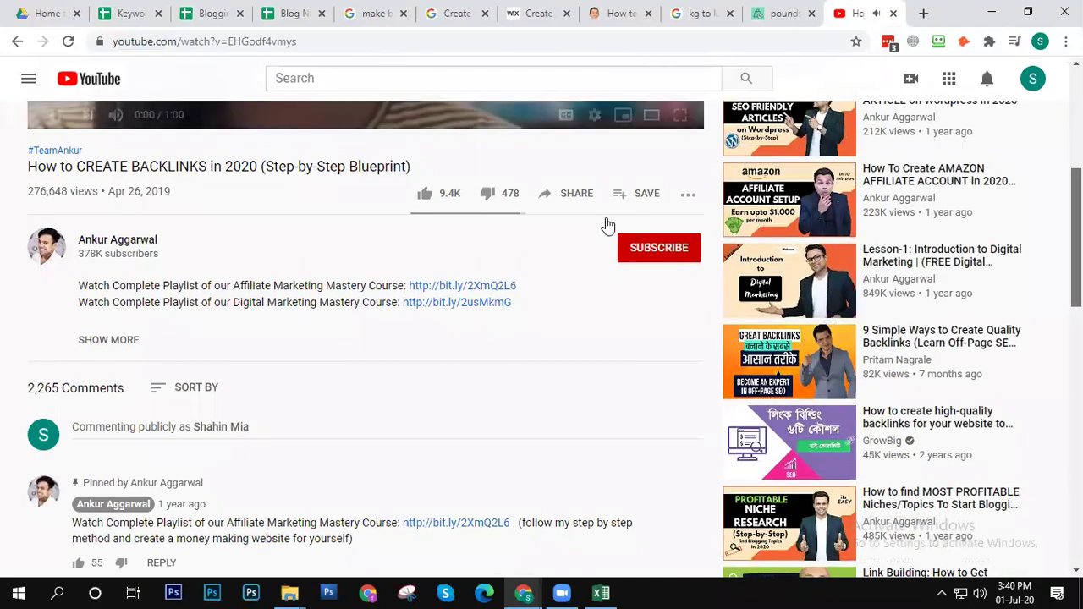
# Step: Show the embed code of the "How to CREATE BACKLINKS in 2020" video and copy it
pyautogui.click(687, 196)
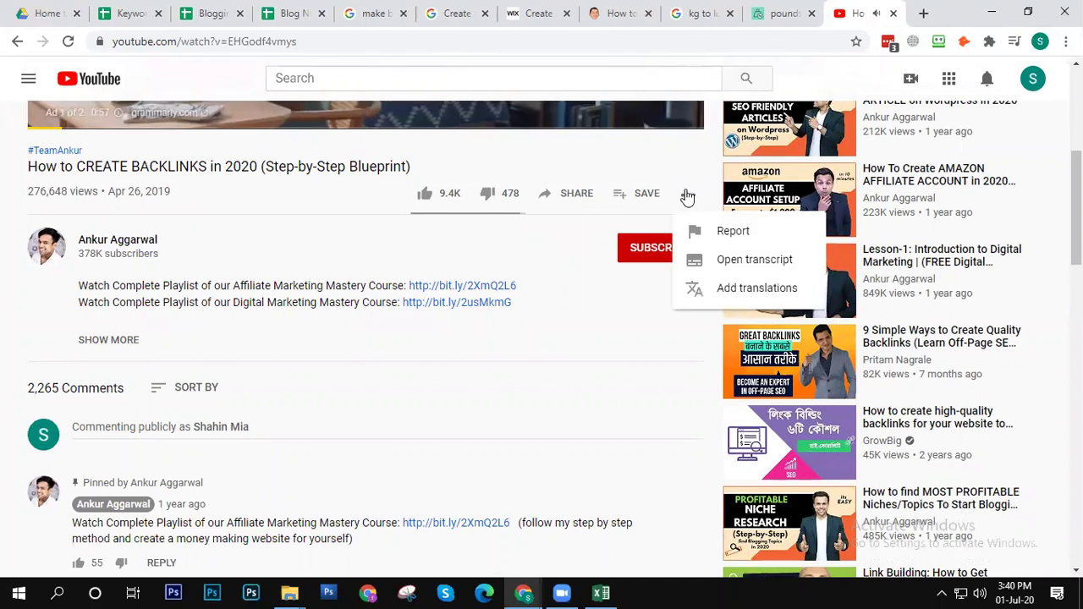
pyautogui.click(565, 195)
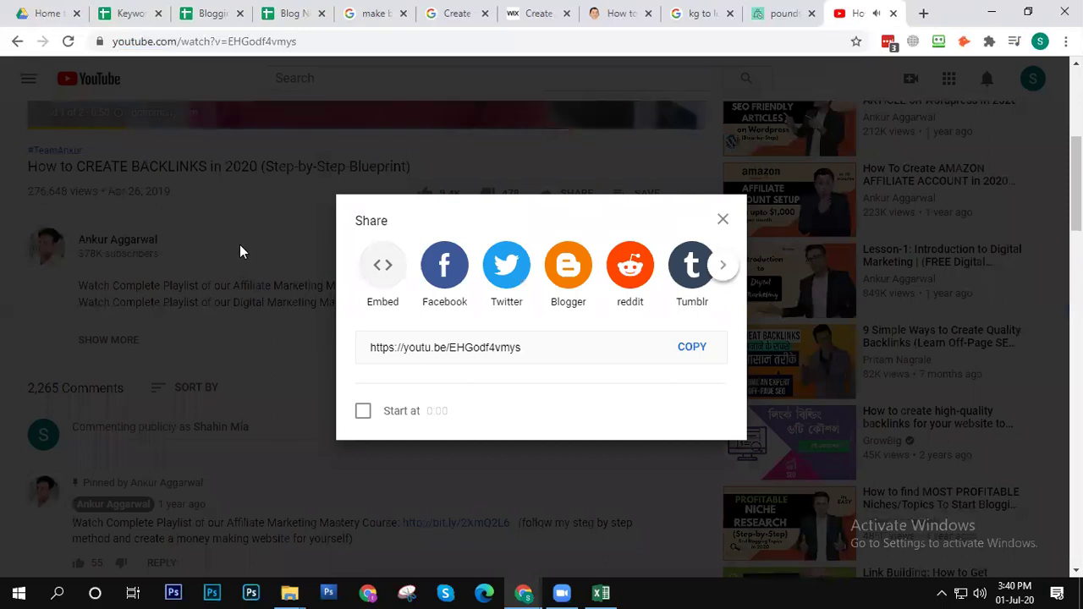
pyautogui.click(382, 270)
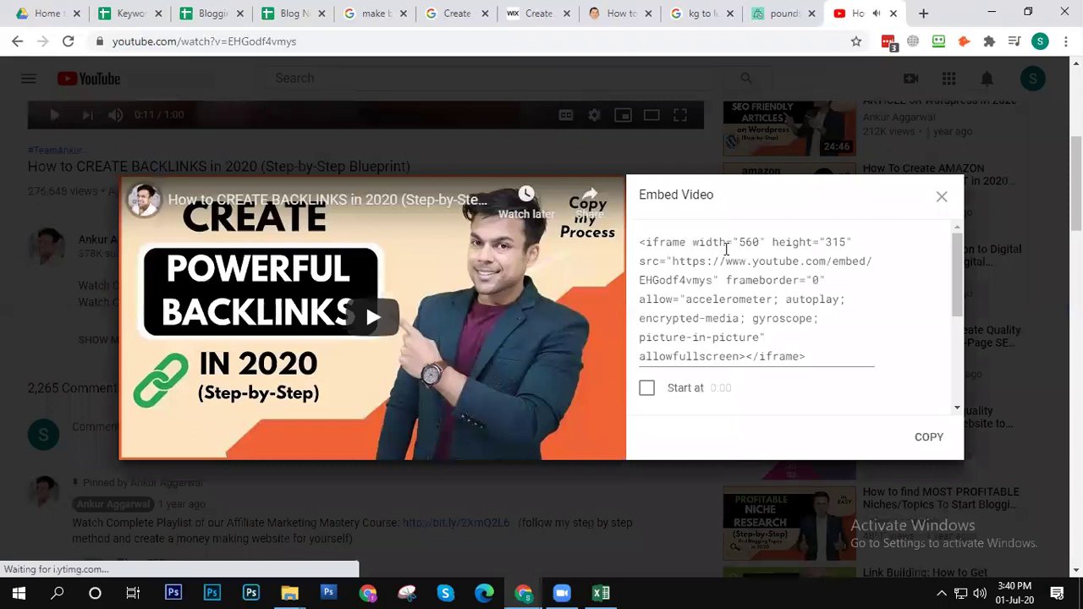
pyautogui.click(769, 290)
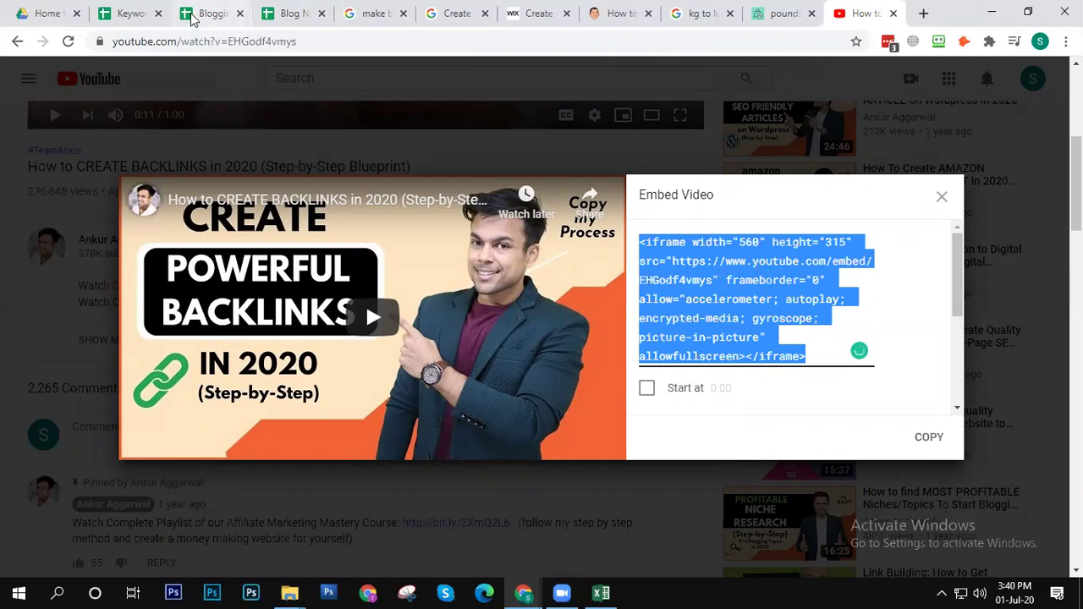
# Step: Open the smmseoppc.com WordPress dashboard in a new browser tab and start a new post
pyautogui.click(923, 12)
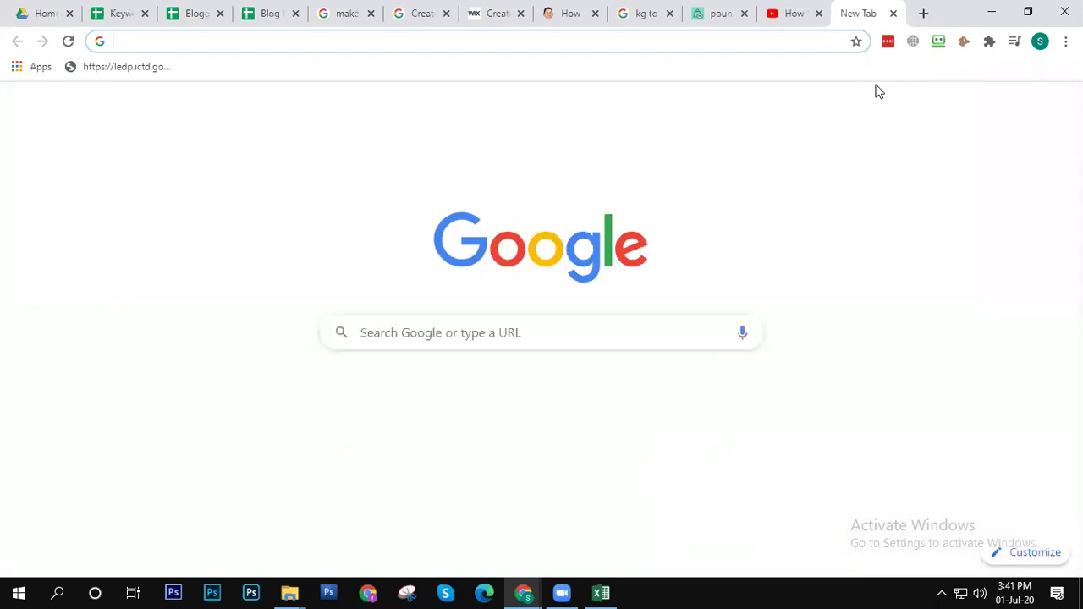
pyautogui.write('ppc')
pyautogui.press('BackSpace')
pyautogui.press('BackSpace')
pyautogui.press('BackSpace')
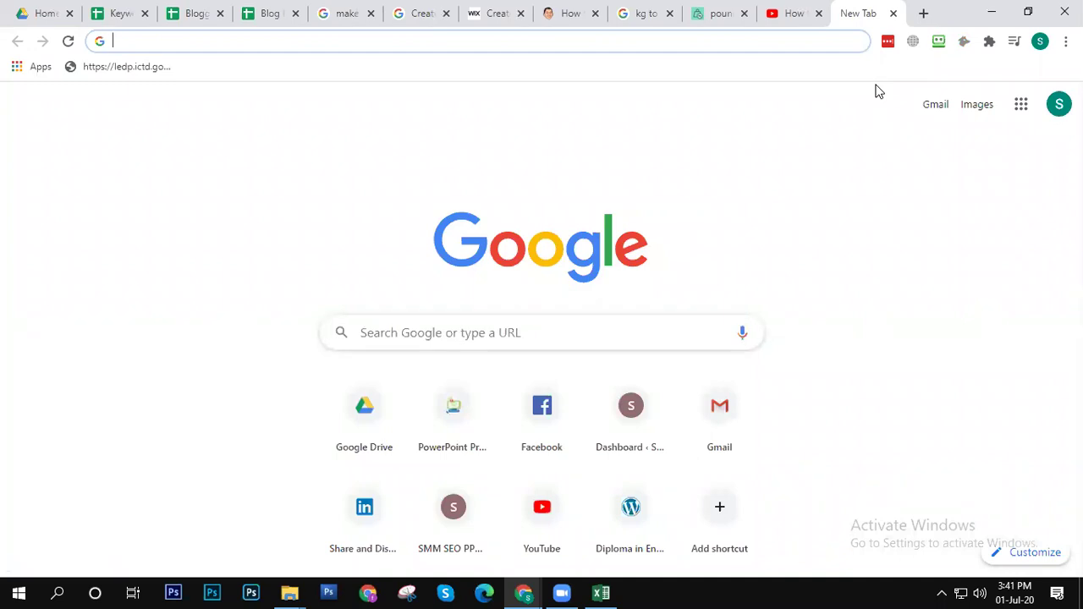
pyautogui.write('smm')
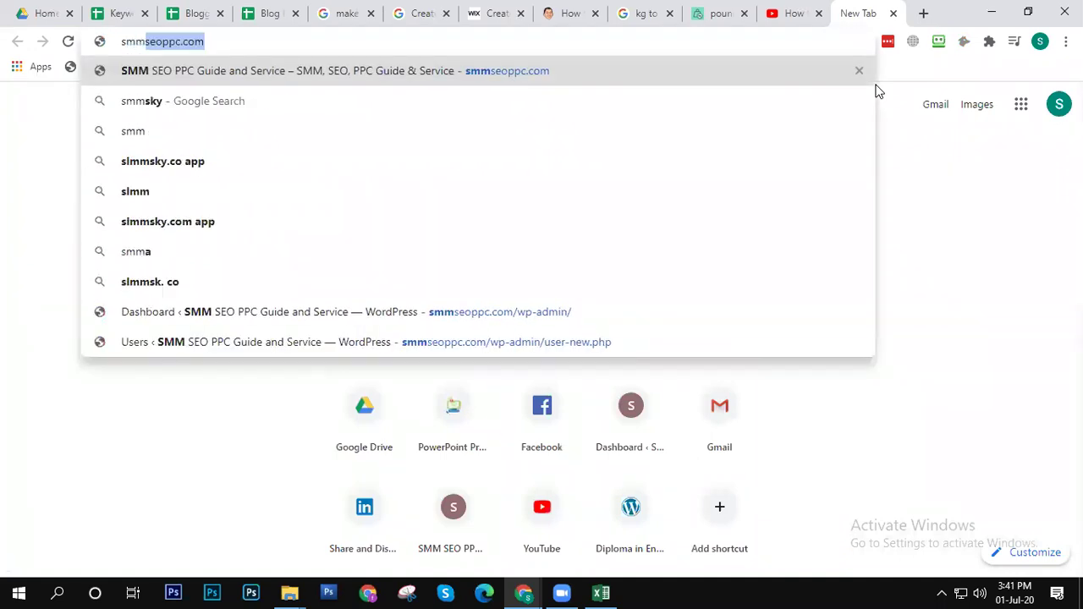
pyautogui.click(558, 318)
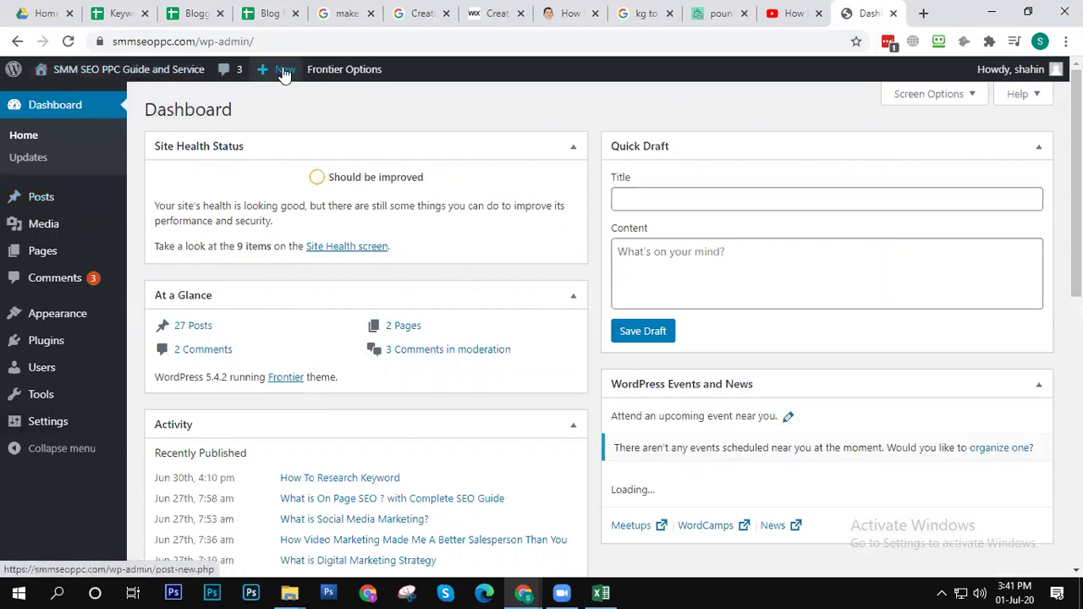
pyautogui.moveTo(285, 71)
pyautogui.click(291, 100)
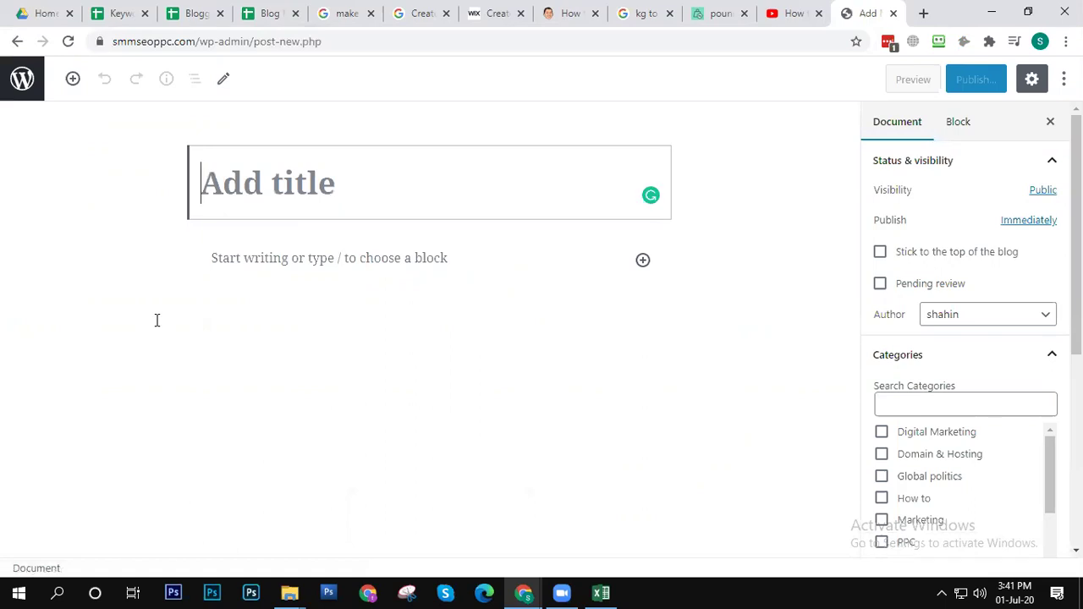
# Step: Title the post "tools add" and paste the copied YouTube iframe code as its first block
pyautogui.write('too')
pyautogui.press('BackSpace')
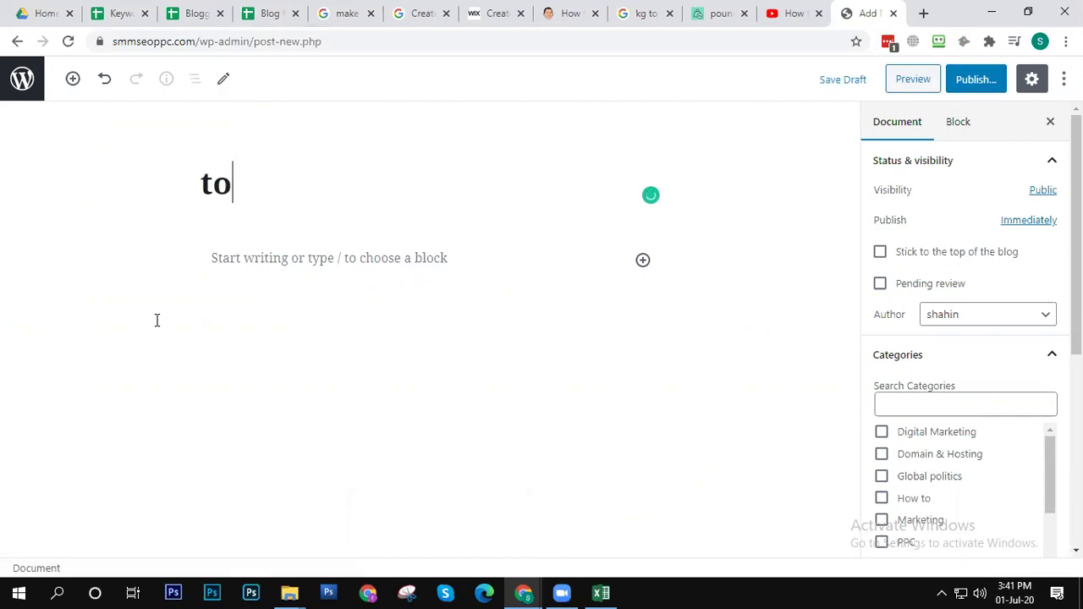
pyautogui.write('ols add')
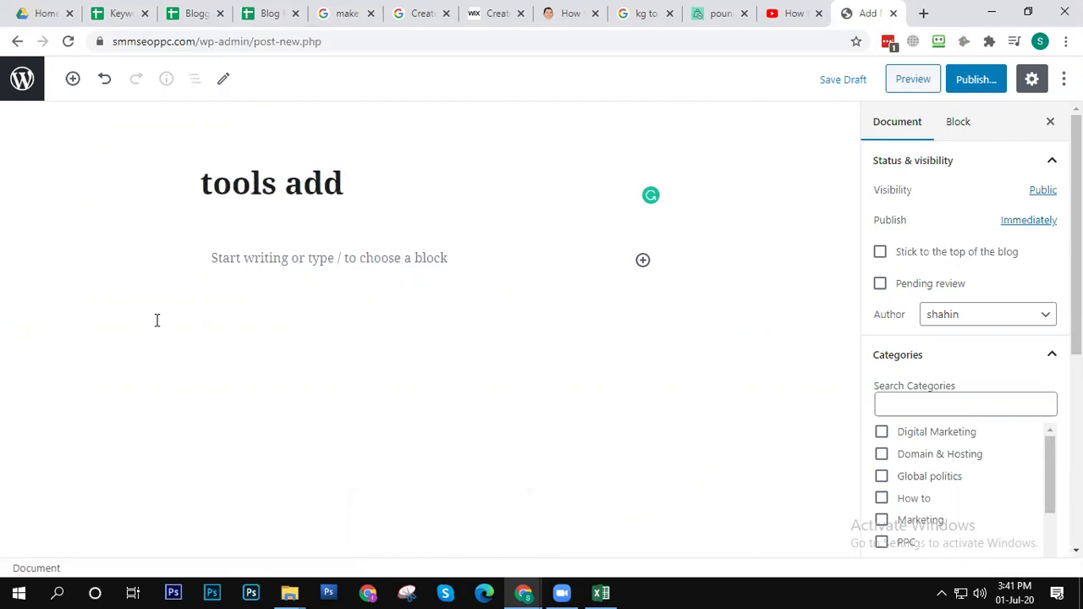
pyautogui.click(328, 264)
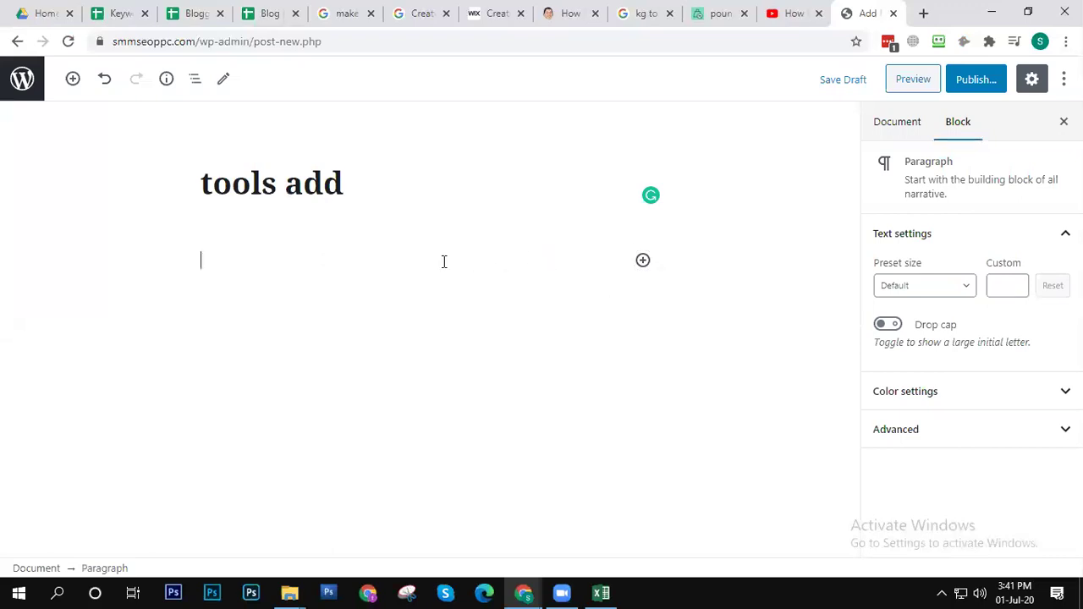
pyautogui.write('<figure><iframe width="560" height="315" src="https://www.youtube.com/embed/EHGodf4vmys" allowfullscreen=""></iframe></figure>')
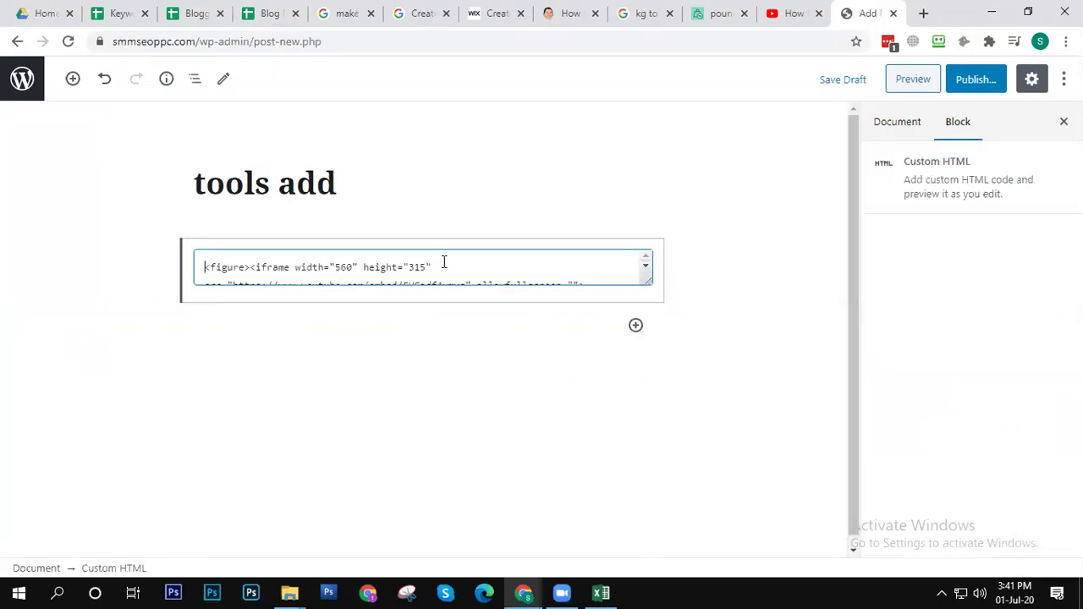
pyautogui.click(255, 267)
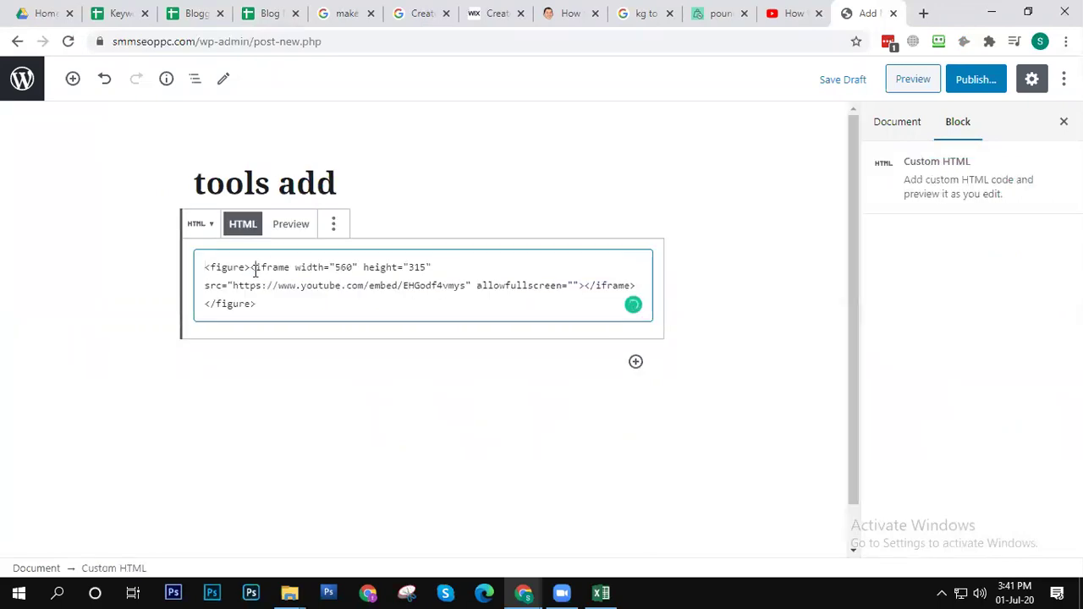
# Step: Copy the page address kgtolbs.com/convert/lb/kg/ from the open KGtoLBS.com converter
pyautogui.click(710, 12)
pyautogui.click(574, 182)
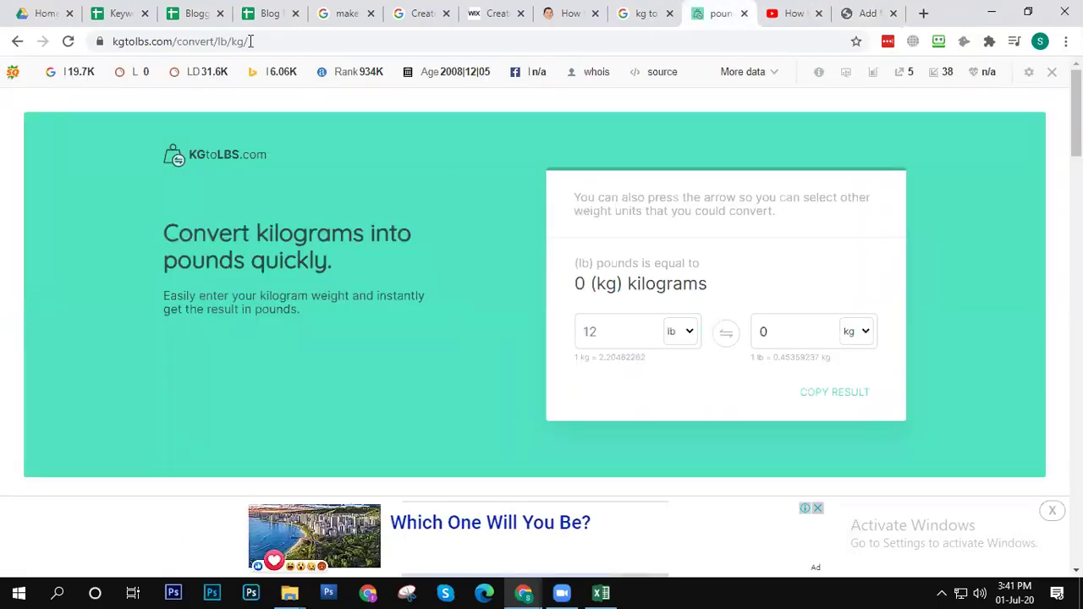
pyautogui.click(250, 39)
pyautogui.hotkey('ctrl', 'c')
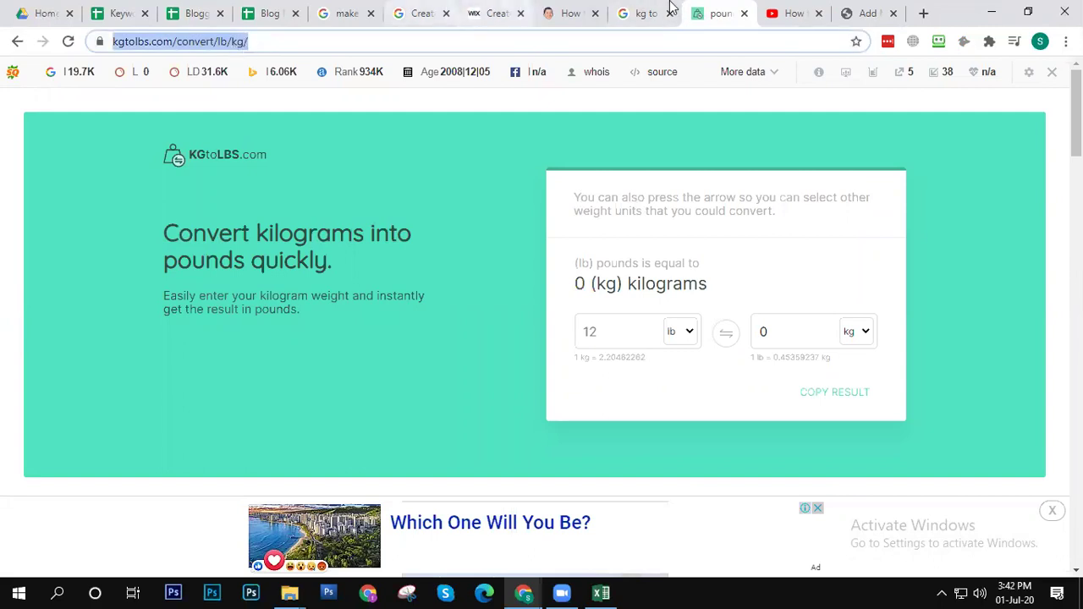
pyautogui.click(869, 13)
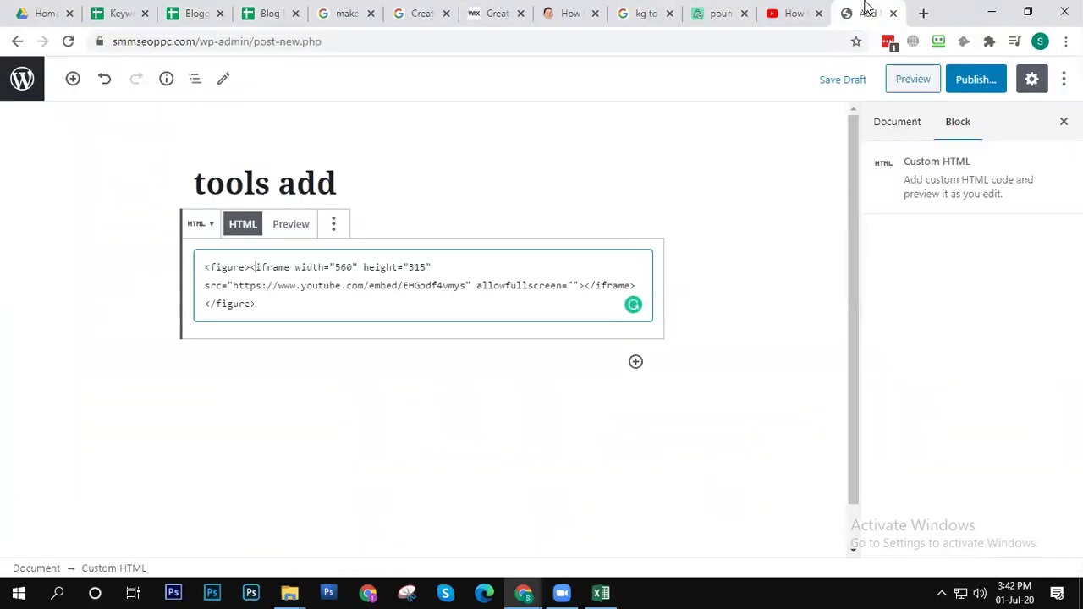
pyautogui.doubleClick(298, 266)
pyautogui.click(260, 269)
pyautogui.moveTo(233, 285); pyautogui.dragTo(567, 282)
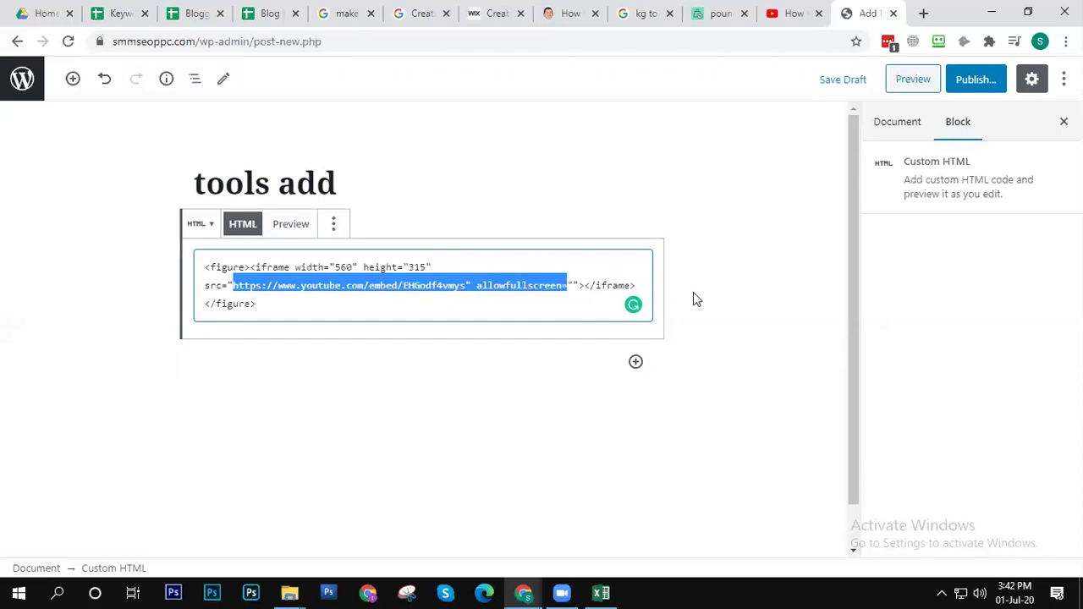
pyautogui.click(464, 285)
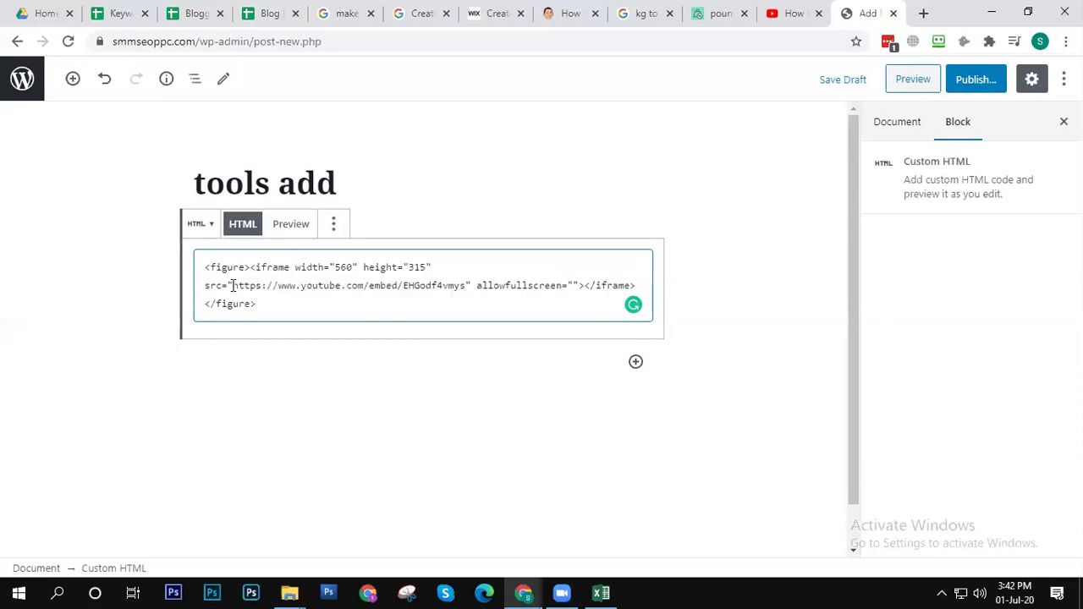
pyautogui.moveTo(232, 281); pyautogui.dragTo(474, 289)
pyautogui.press('BackSpace')
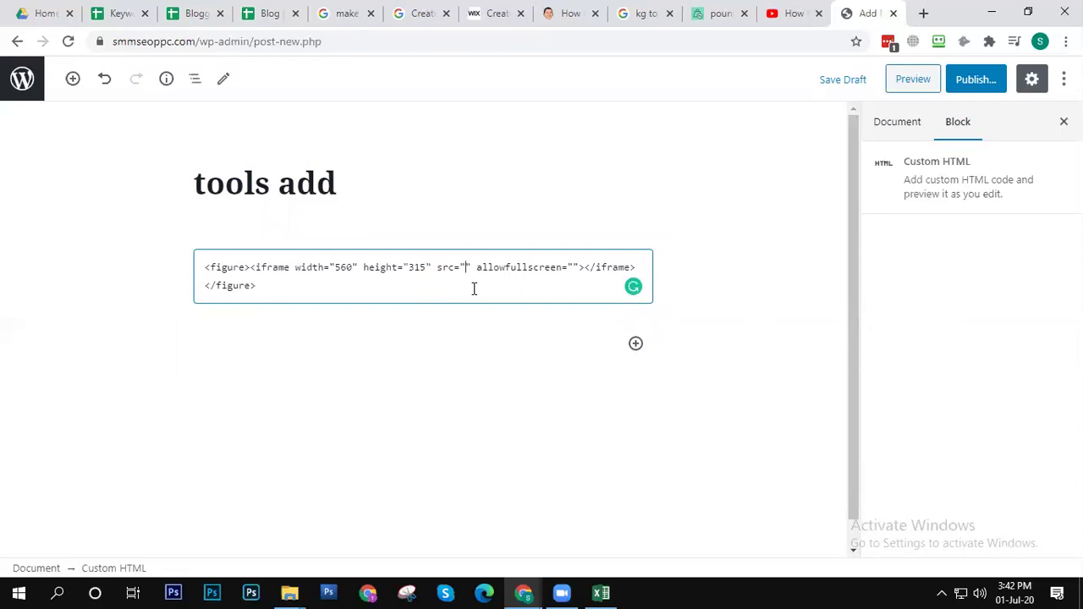
pyautogui.hotkey('ctrl', 'v')
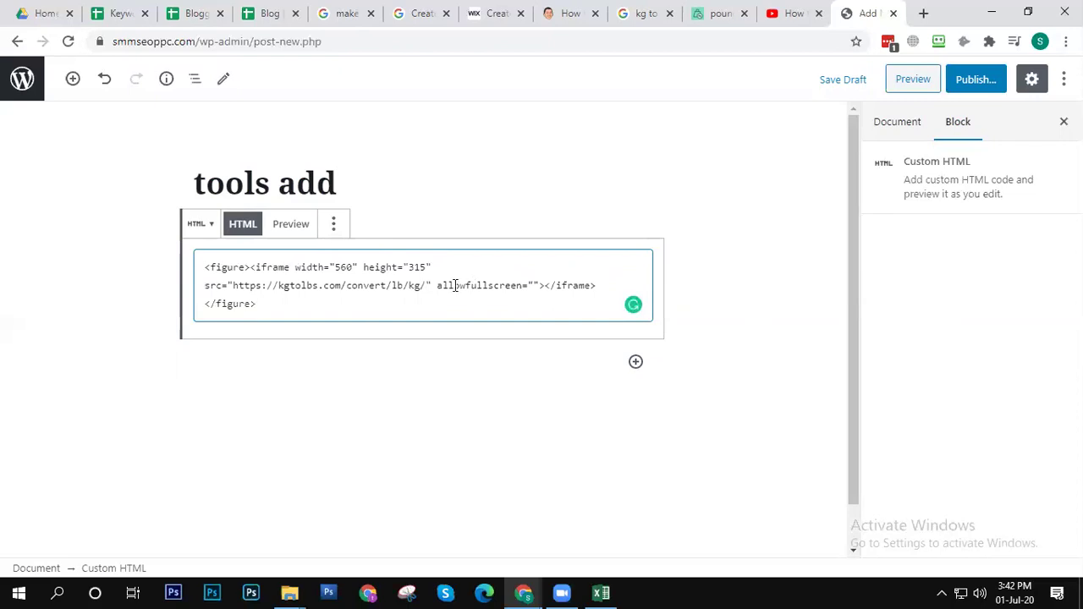
# Step: Set the iframe's width to 1200 and its height to 700 in the HTML block
pyautogui.doubleClick(343, 267)
pyautogui.write('1200')
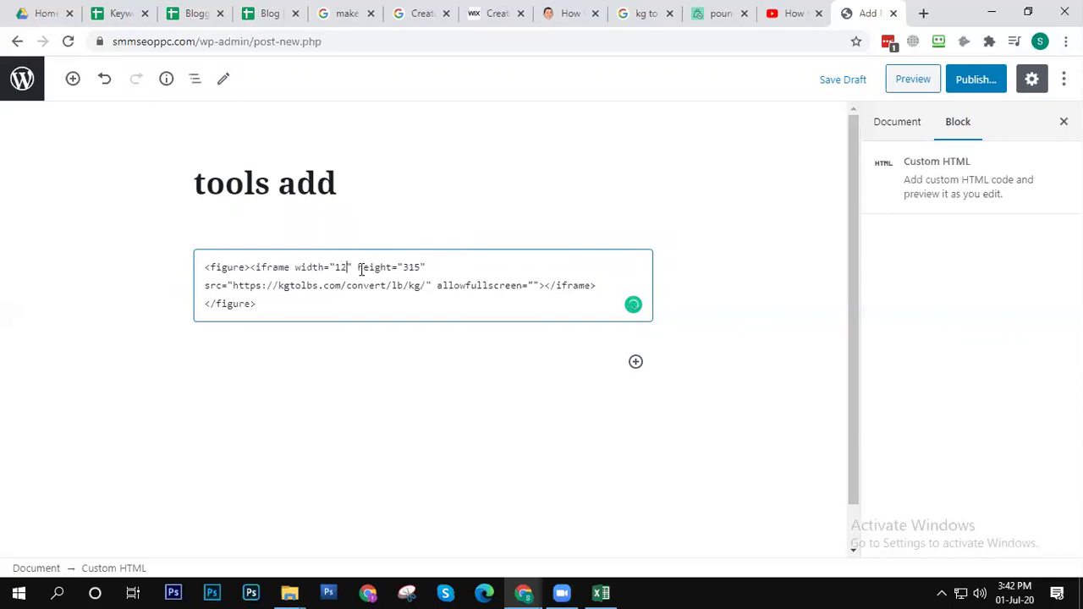
pyautogui.doubleClick(420, 269)
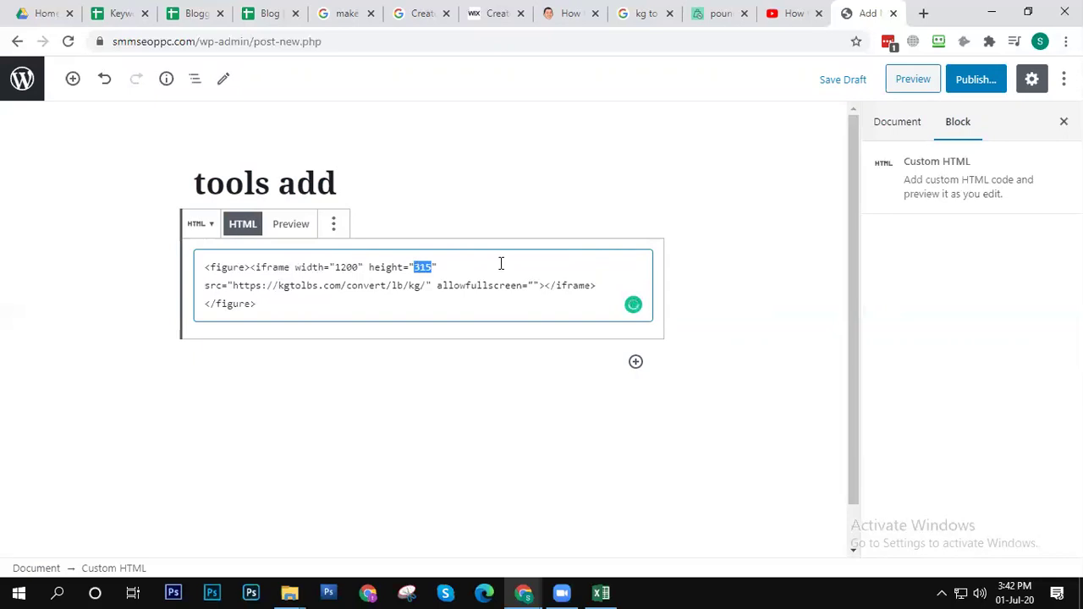
pyautogui.write('700')
pyautogui.press('End')
# Step: Preview the "tools add" post and examine how the embedded converter frame loads
pyautogui.click(913, 80)
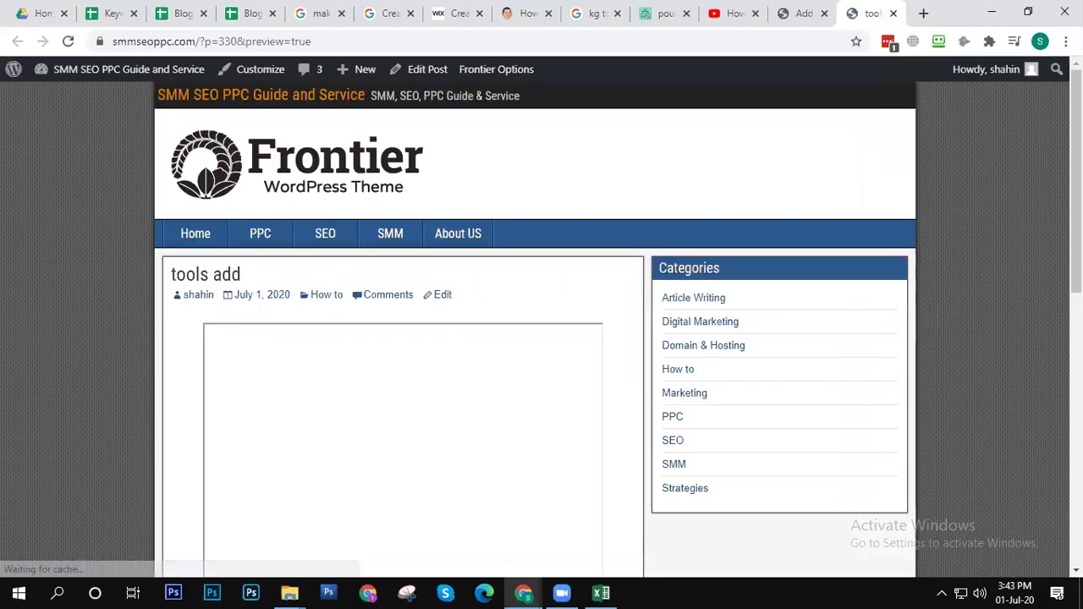
pyautogui.scroll(-3, 305, 302)
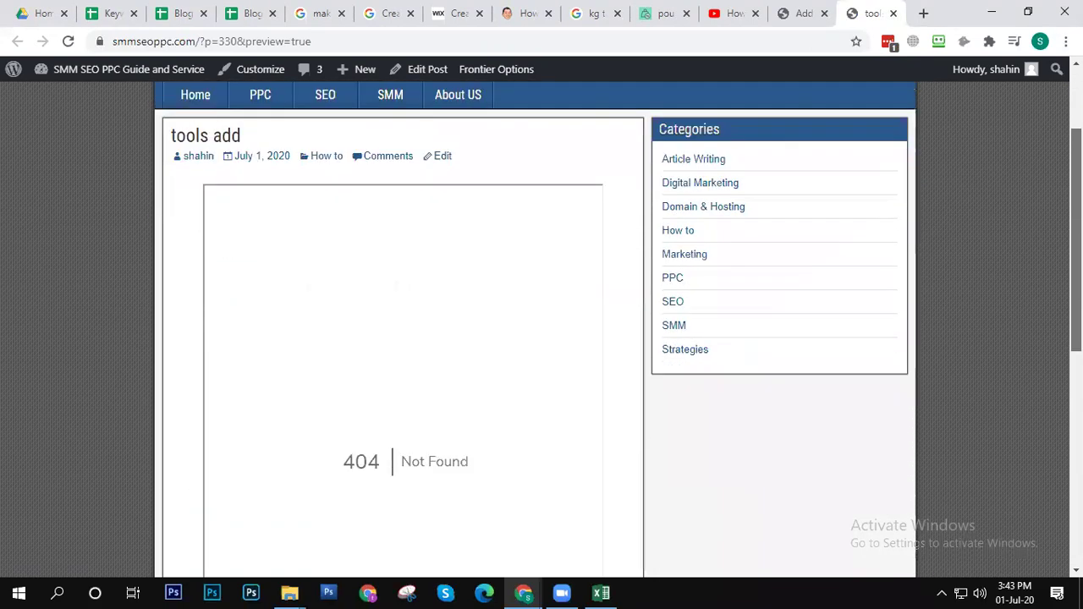
pyautogui.tripleClick(510, 329)
pyautogui.click(338, 336)
pyautogui.scroll(4, 408, 346)
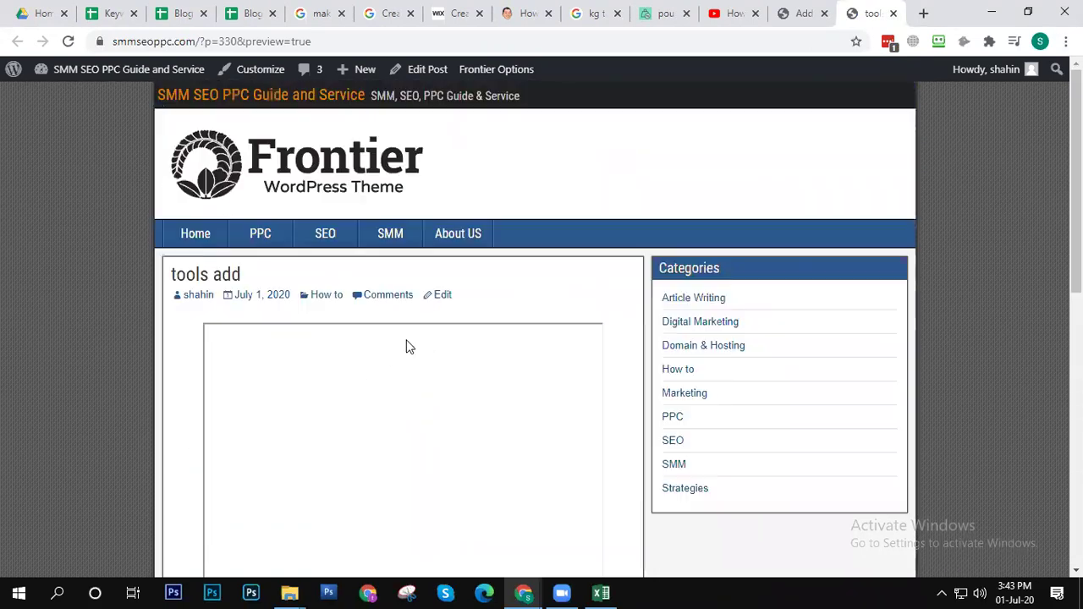
pyautogui.scroll(-8, 409, 346)
pyautogui.scroll(8, 406, 347)
# Step: Return to the "kg to lbs" search results and open the Calculator-Converter.com kilograms to pounds result in a new tab
pyautogui.click(652, 15)
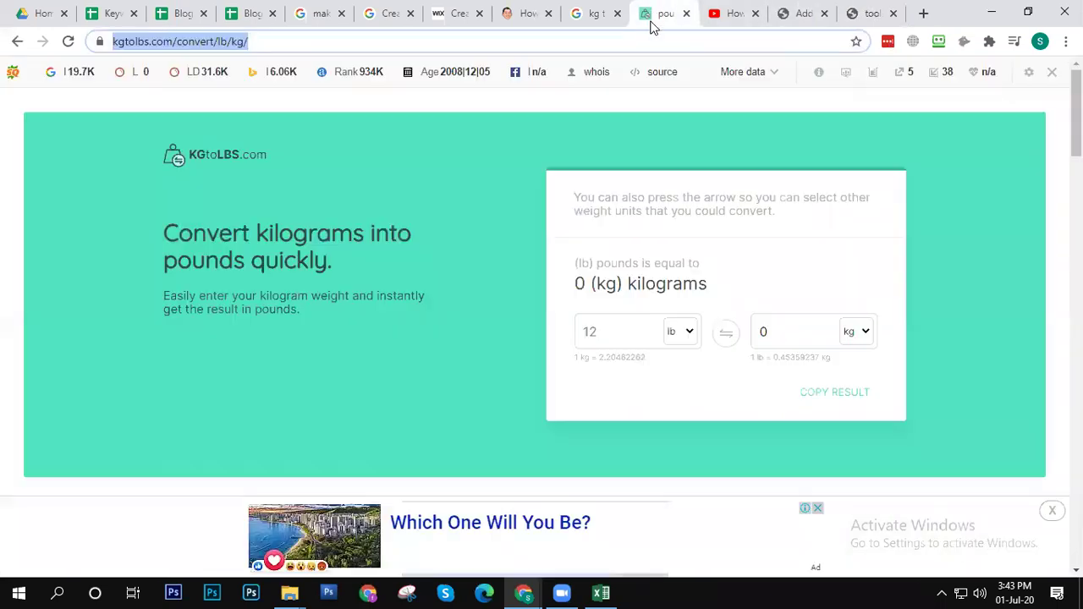
pyautogui.scroll(-5, 474, 276)
pyautogui.scroll(5, 474, 275)
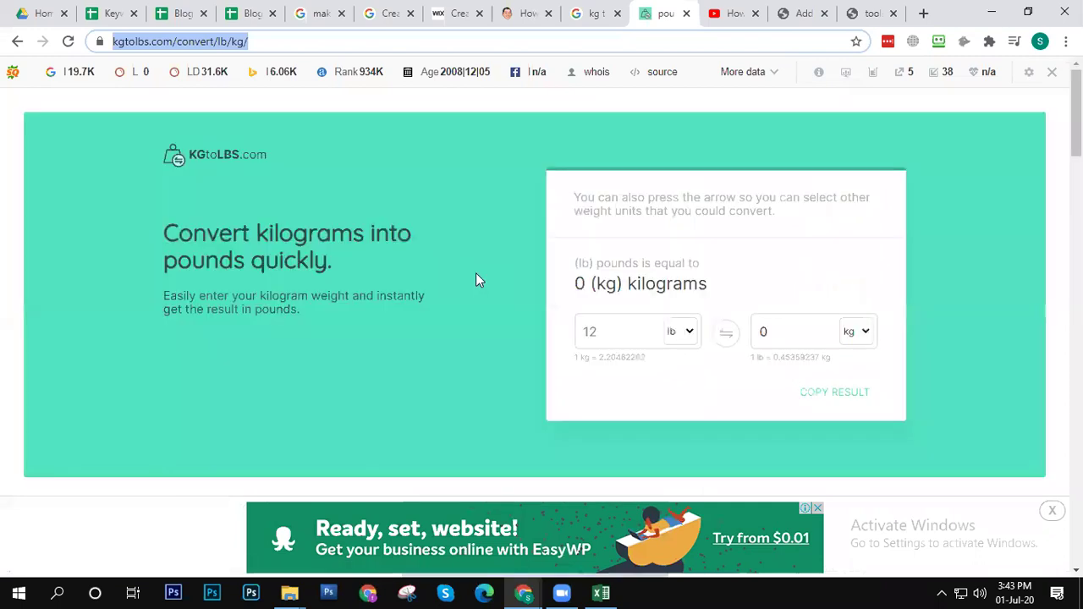
pyautogui.click(603, 10)
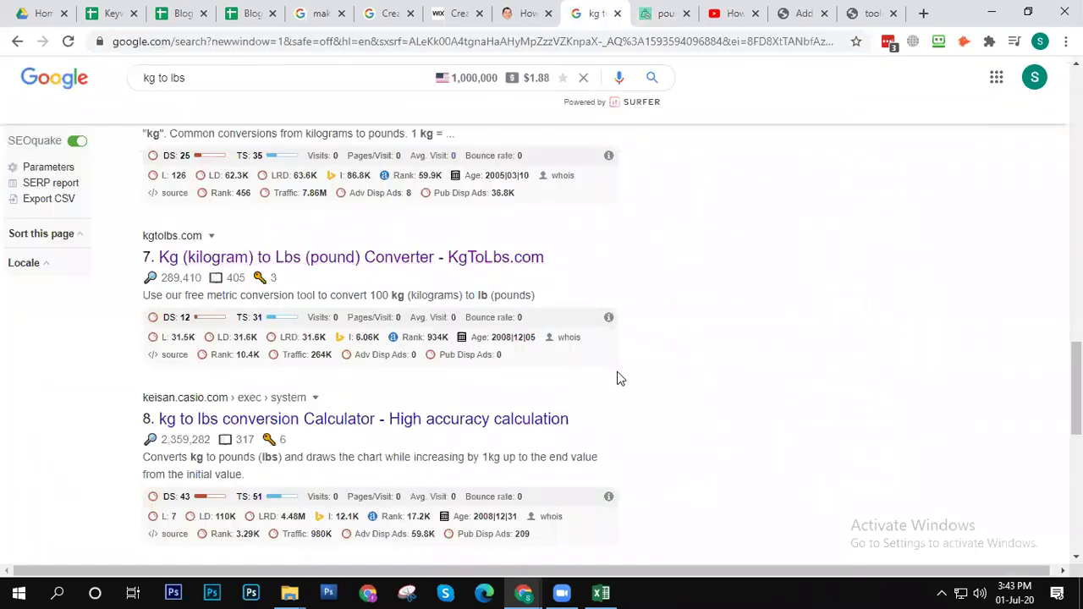
pyautogui.scroll(2, 620, 378)
pyautogui.scroll(3, 611, 344)
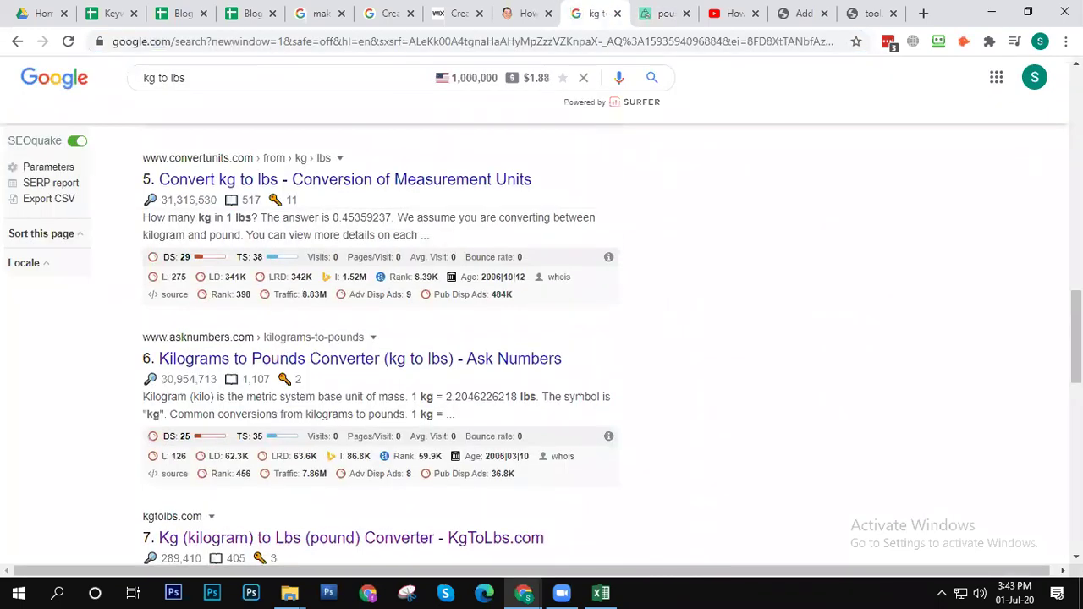
pyautogui.scroll(-8, 733, 342)
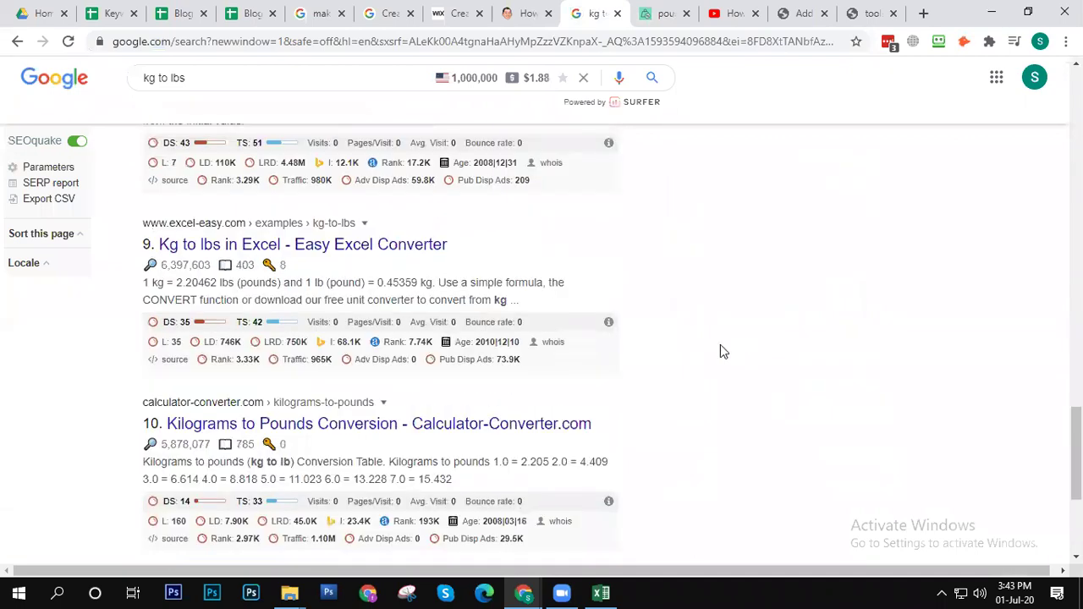
pyautogui.rightClick(446, 427)
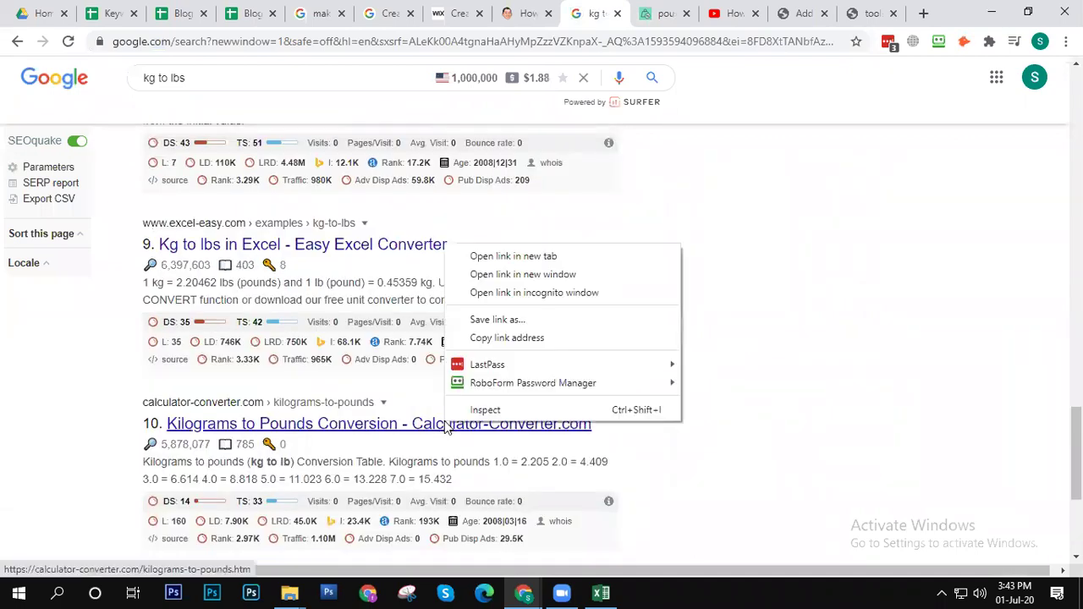
pyautogui.click(528, 256)
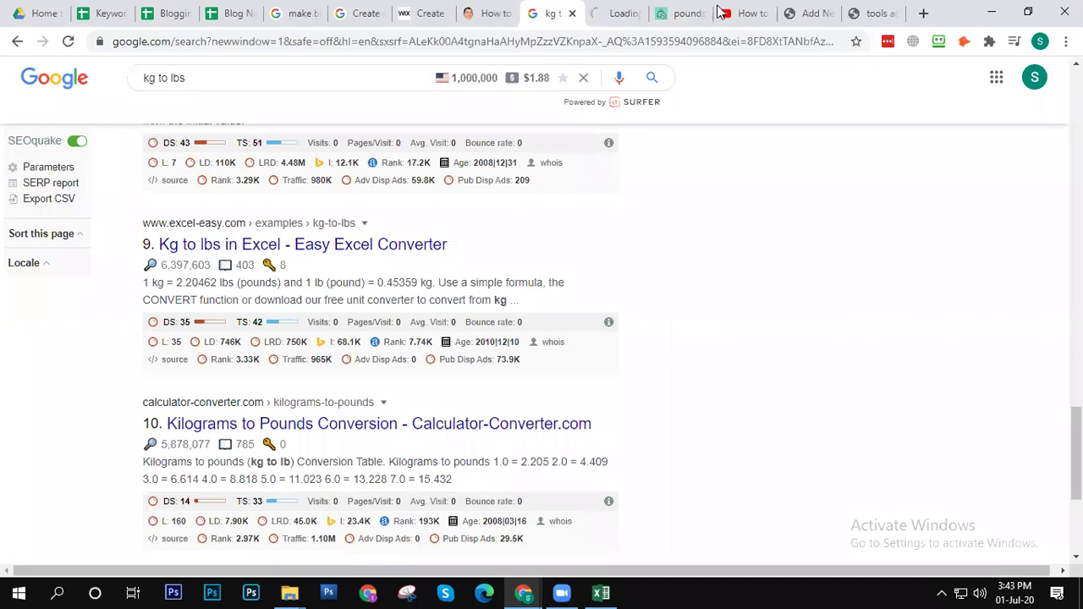
# Step: Copy the address calculator-converter.com/kilograms-to-pounds.htm and go back to the "tools add" post editor
pyautogui.click(611, 13)
pyautogui.click(372, 41)
pyautogui.hotkey('ctrl', 'c')
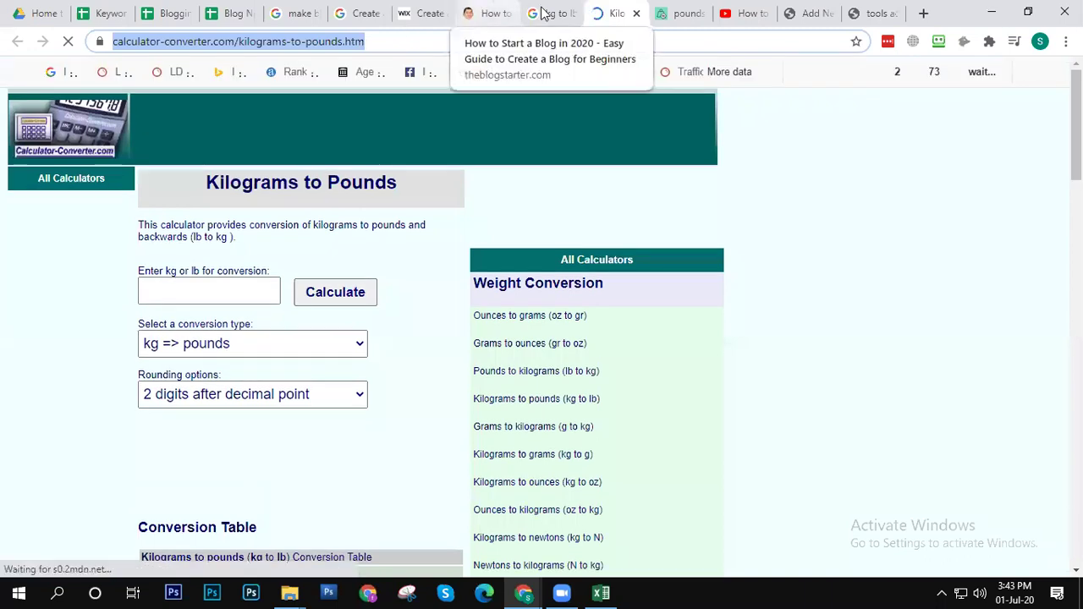
pyautogui.click(811, 13)
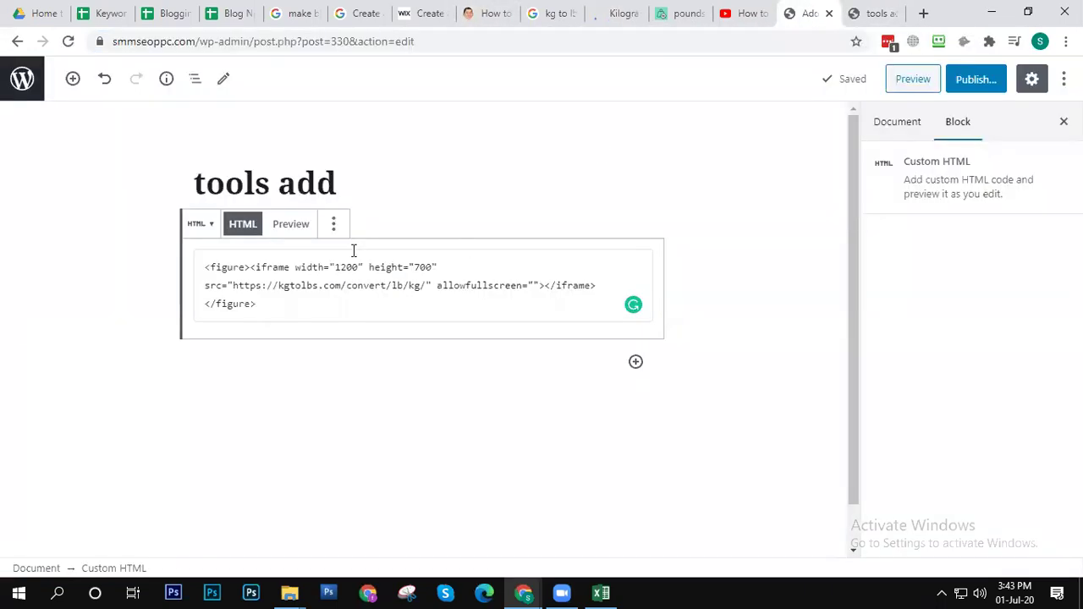
pyautogui.click(273, 282)
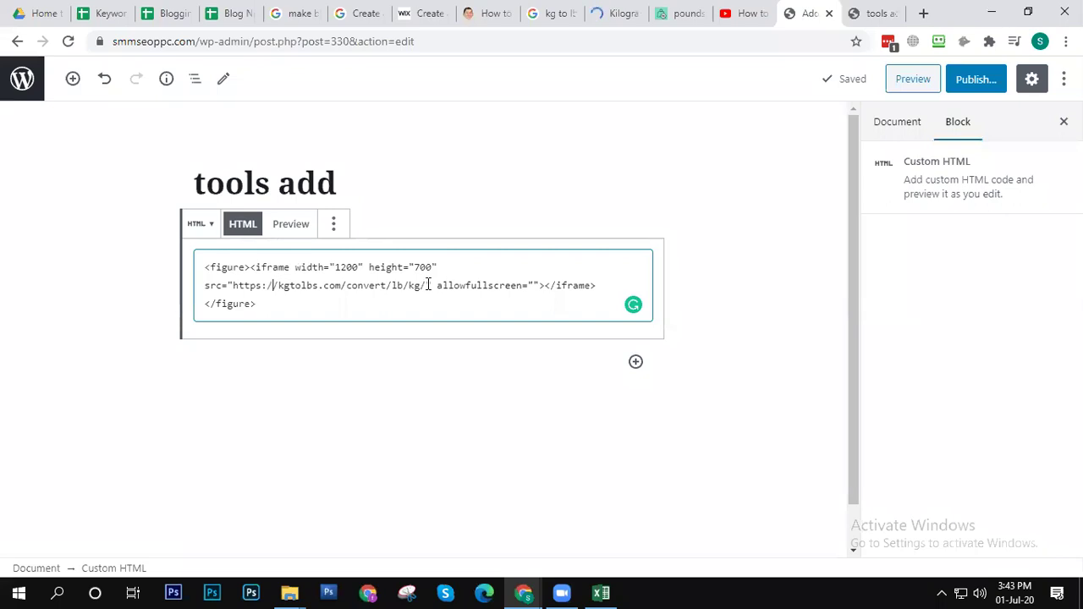
pyautogui.moveTo(426, 282); pyautogui.dragTo(233, 285)
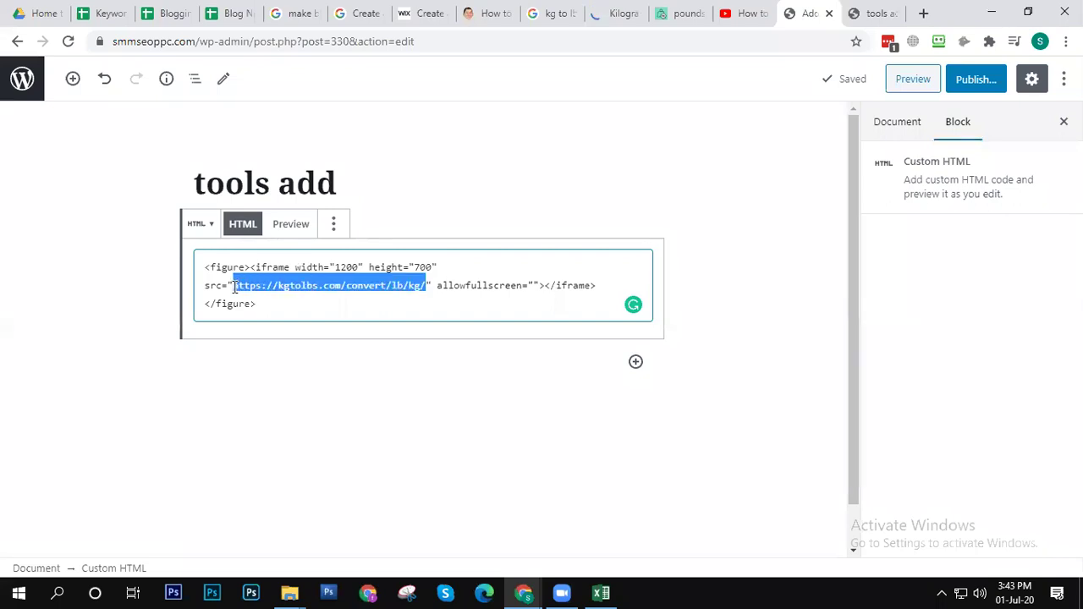
pyautogui.press('BackSpace')
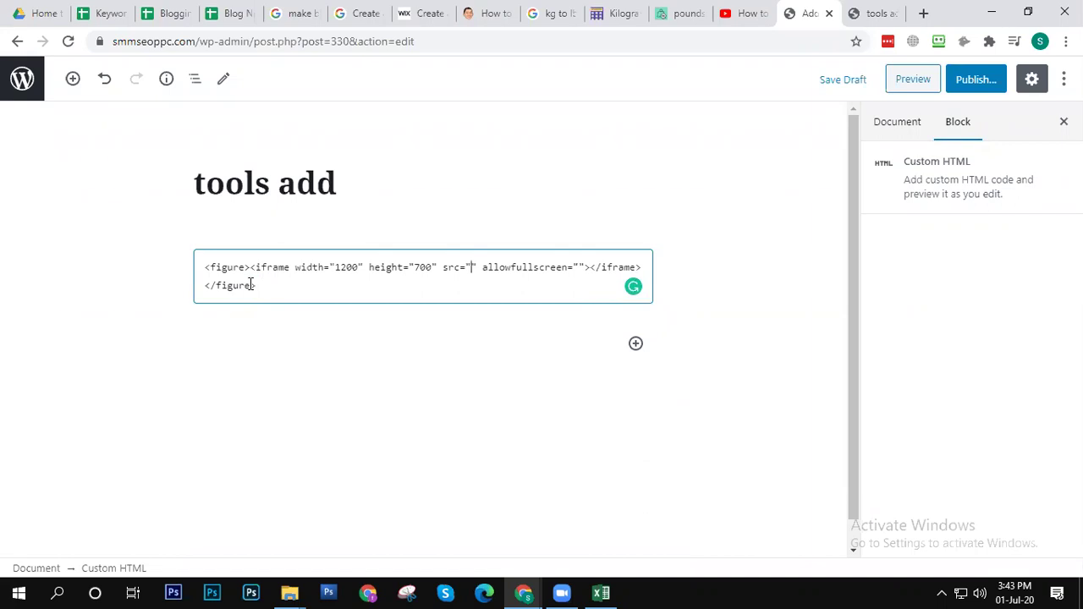
pyautogui.hotkey('ctrl', 'v')
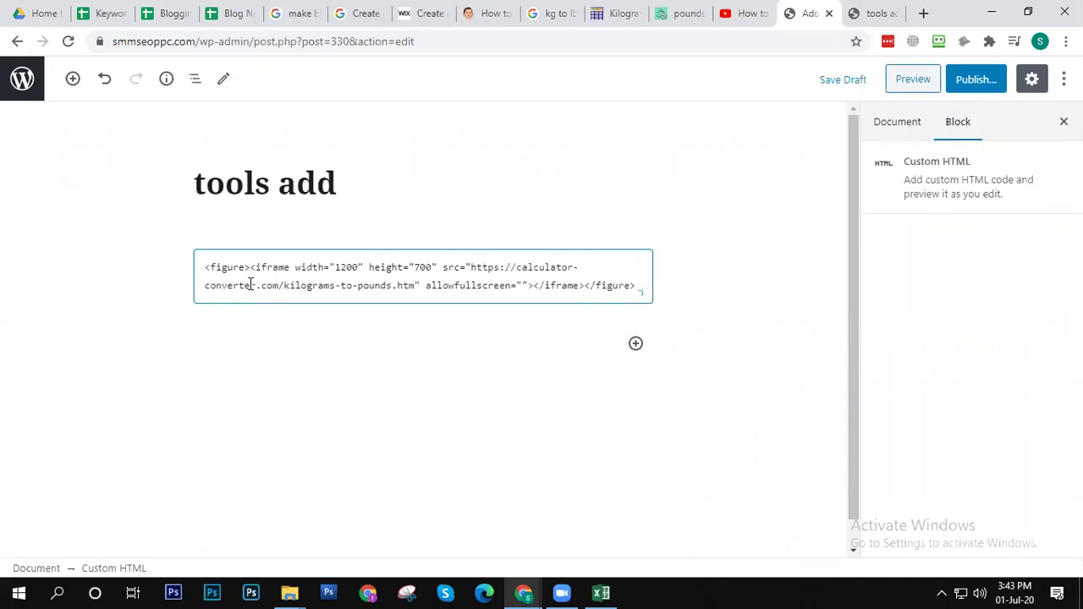
# Step: Preview the "tools add" post and examine the embedded Kilograms to Pounds calculator and its kg or lb input field
pyautogui.click(912, 80)
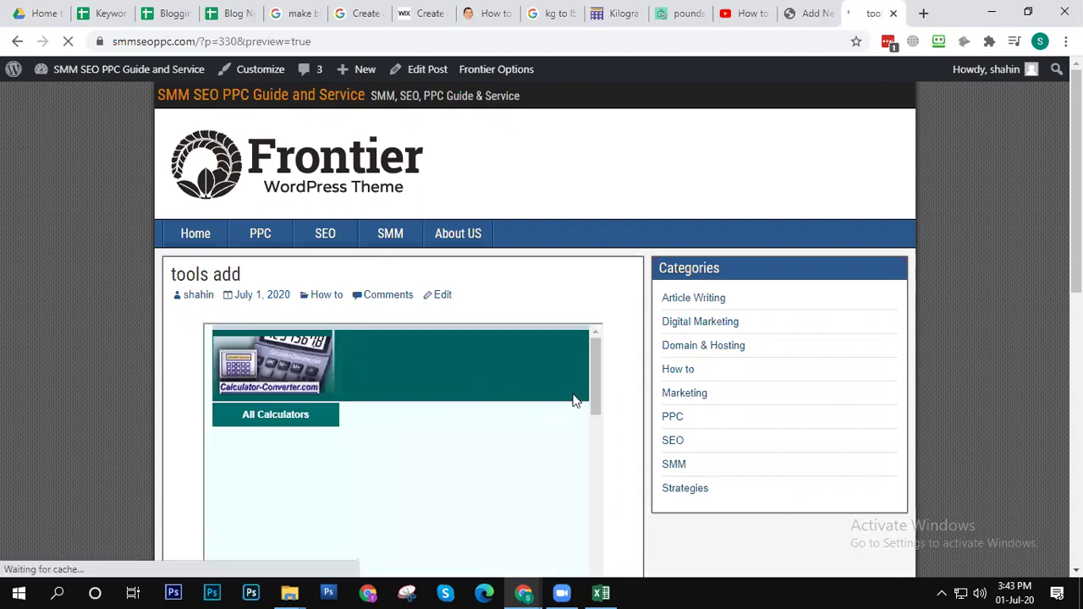
pyautogui.moveTo(593, 377); pyautogui.dragTo(604, 457)
pyautogui.click(294, 464)
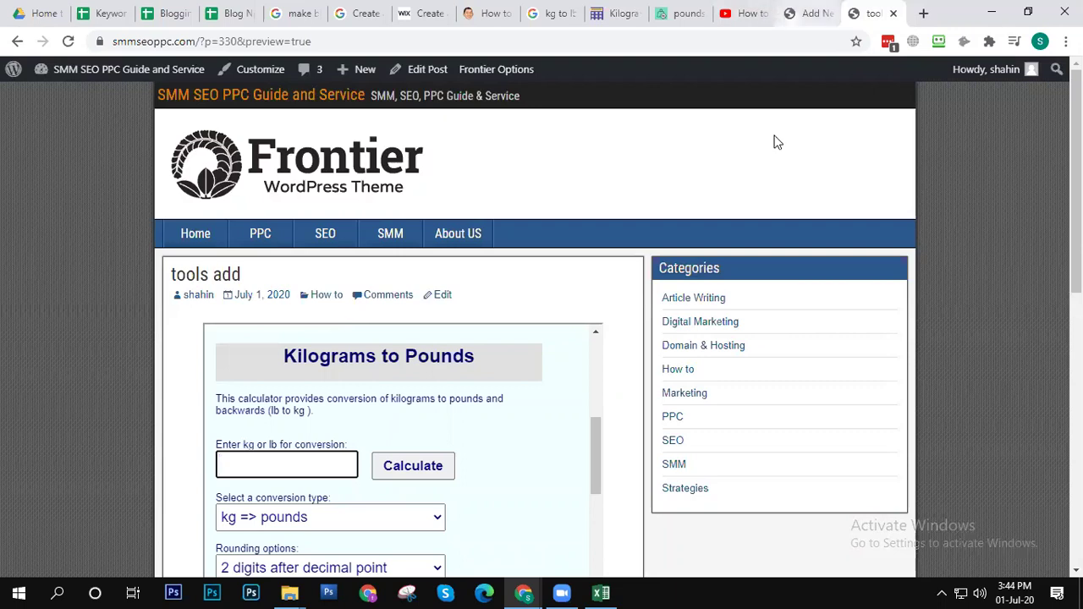
pyautogui.scroll(-10, 406, 381)
pyautogui.scroll(2, 428, 394)
pyautogui.scroll(8, 470, 453)
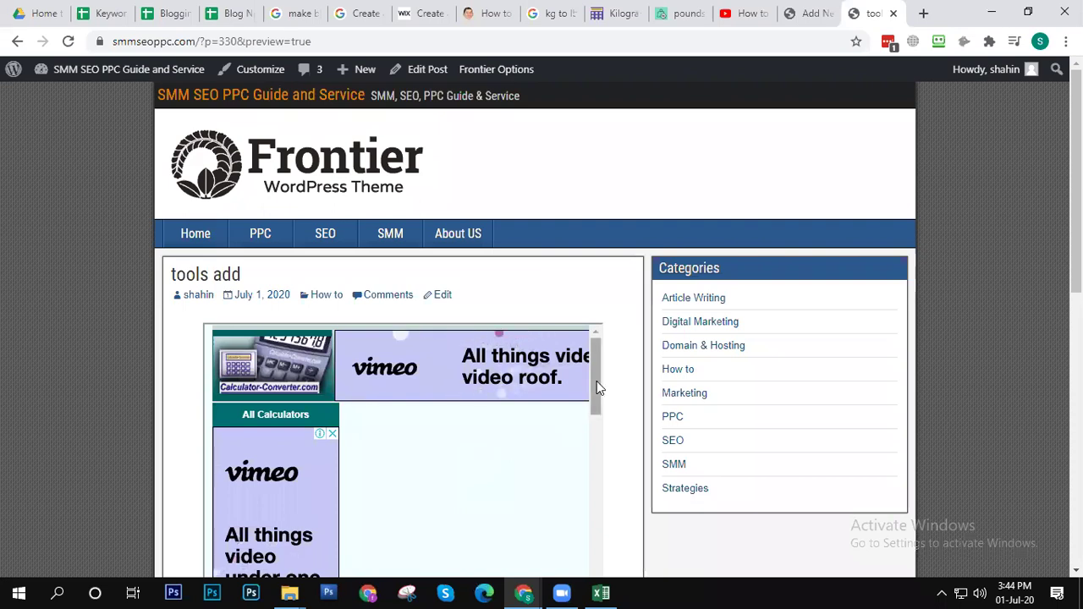
# Step: Look through the embedded page's calculator, conversion tables and converter list, and open the Grams to micrograms converter inside the frame
pyautogui.moveTo(597, 386)
pyautogui.mouseDown()
pyautogui.moveTo(597, 414)
pyautogui.moveTo(602, 377)
pyautogui.mouseUp()
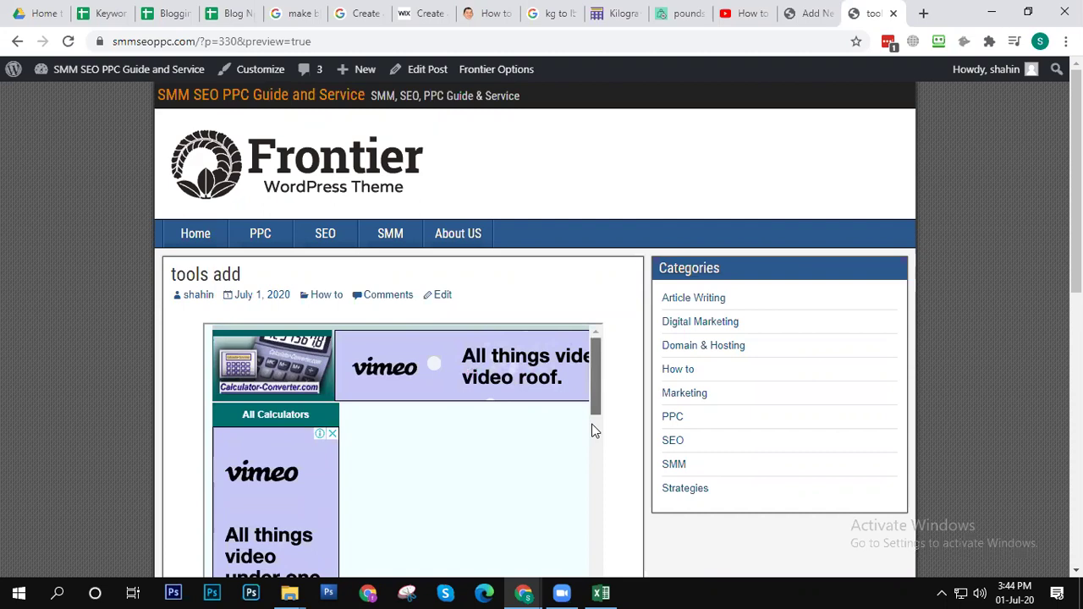
pyautogui.scroll(-5, 591, 439)
pyautogui.scroll(1, 595, 466)
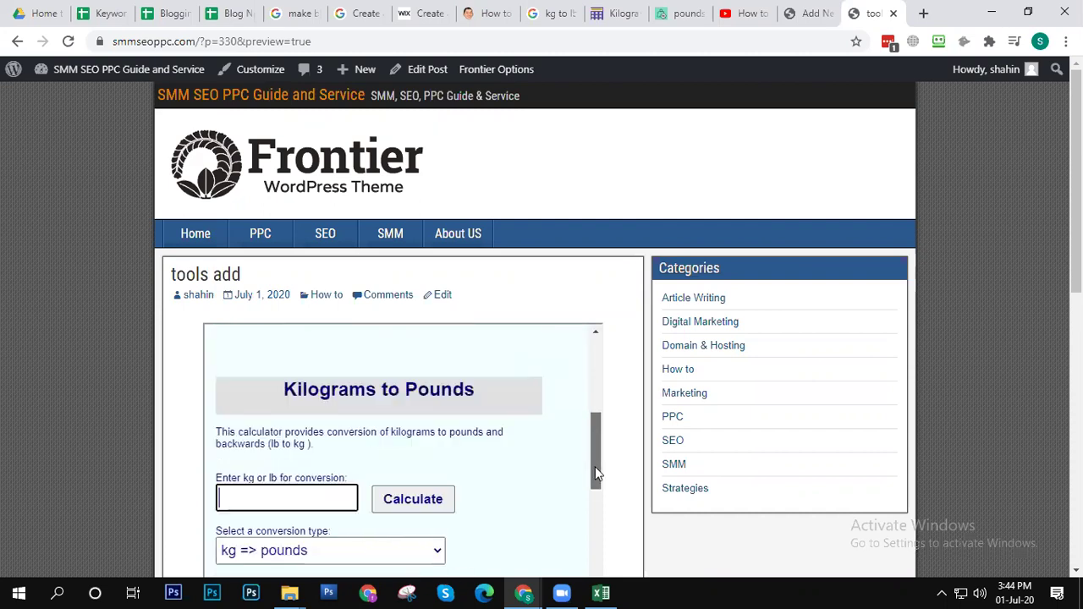
pyautogui.scroll(-3, 606, 495)
pyautogui.scroll(-2, 254, 381)
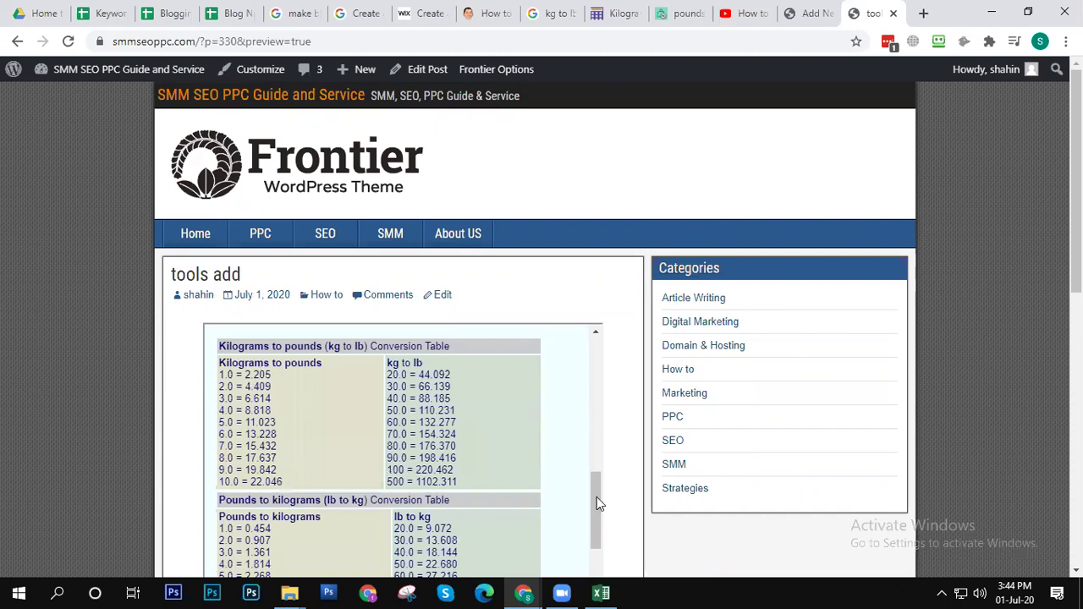
pyautogui.scroll(-3, 415, 418)
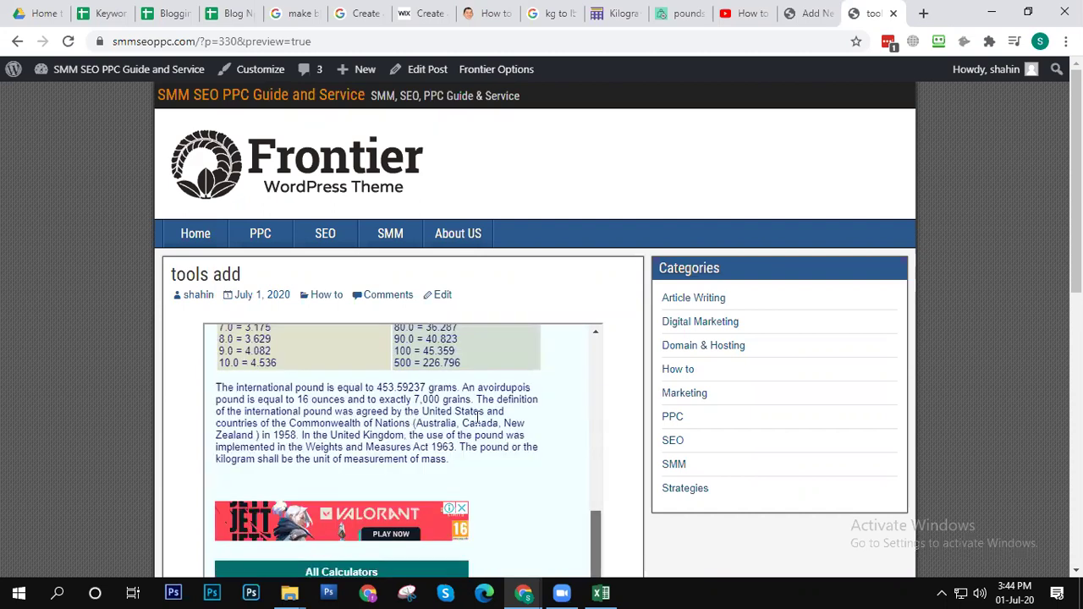
pyautogui.scroll(-5, 330, 435)
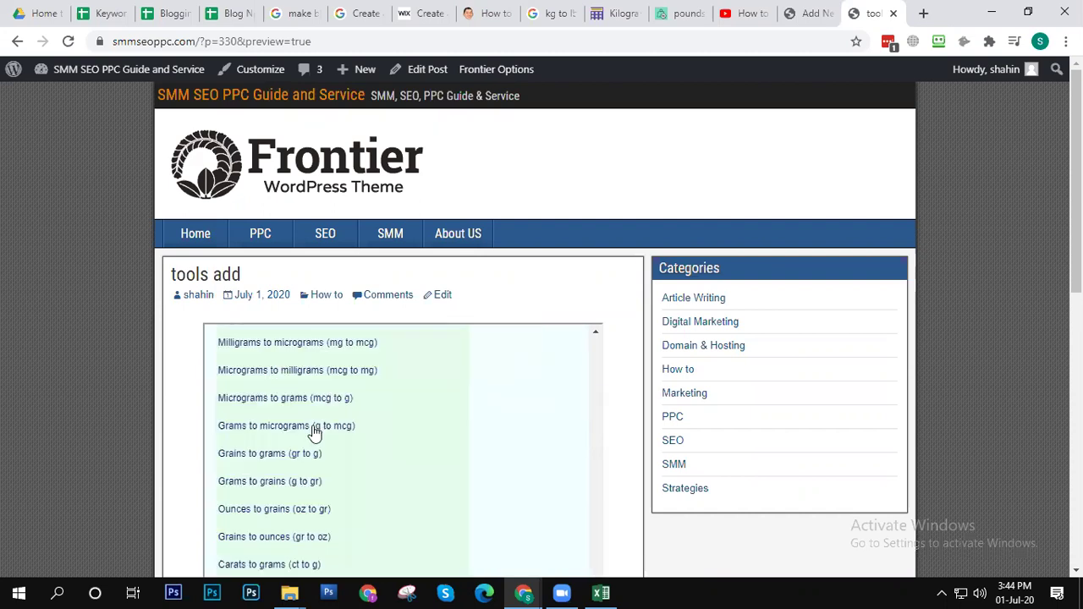
pyautogui.click(314, 433)
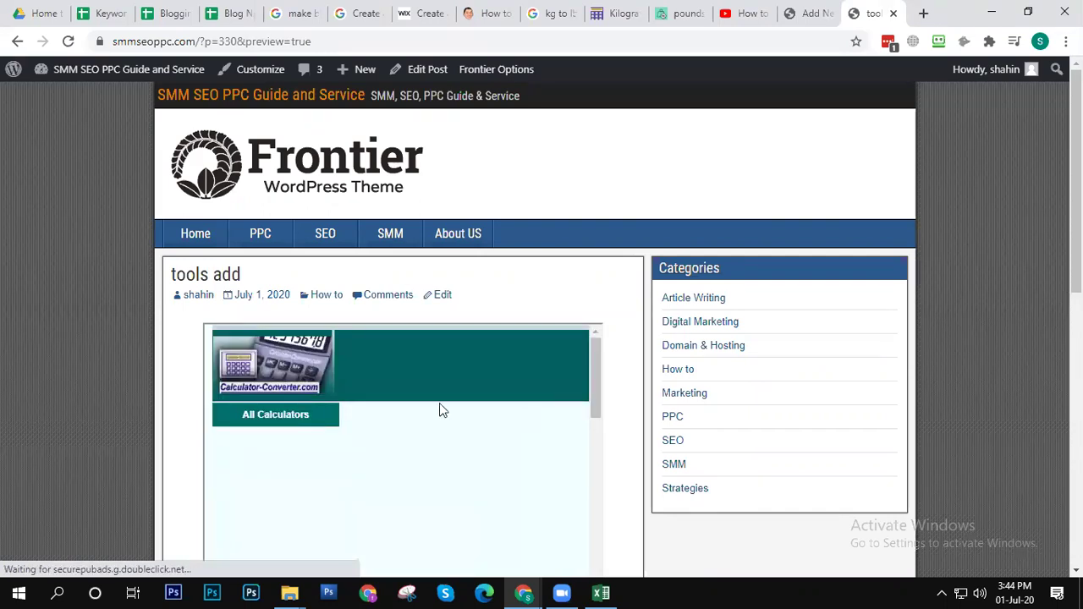
# Step: Browse the converter list in the embedded frame again and open the Milligrams to grams converter
pyautogui.scroll(-10, 380, 417)
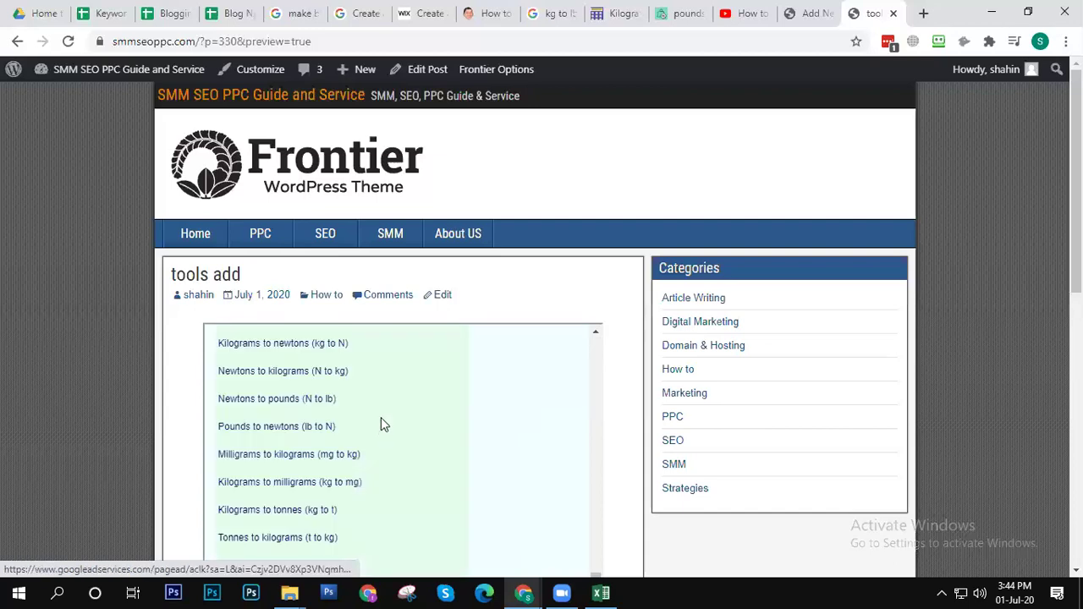
pyautogui.scroll(-3, 376, 421)
pyautogui.scroll(3, 370, 423)
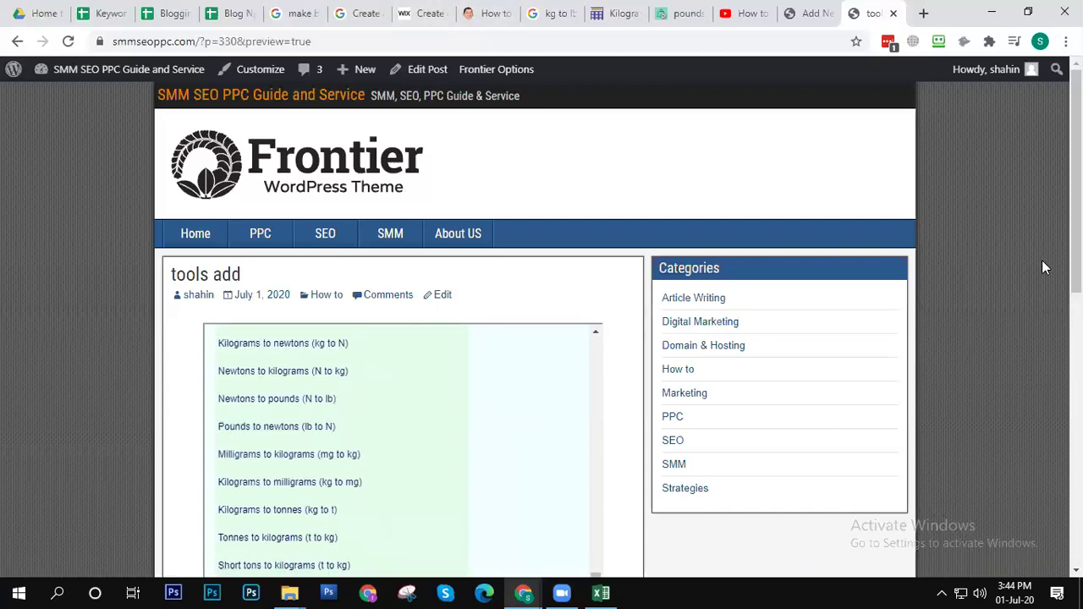
pyautogui.scroll(-5, 1076, 254)
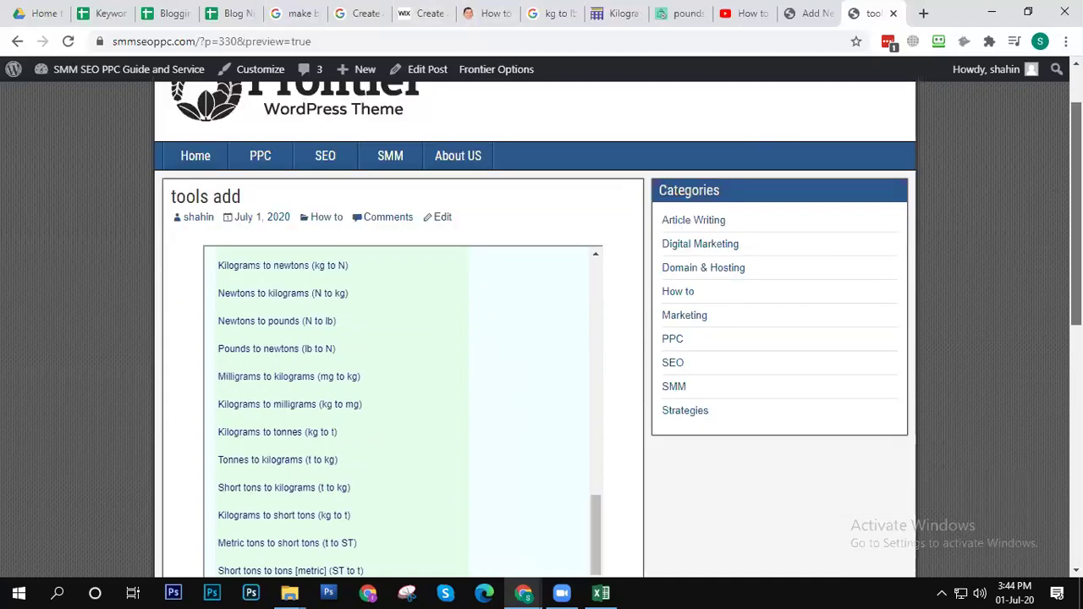
pyautogui.scroll(-1, 668, 364)
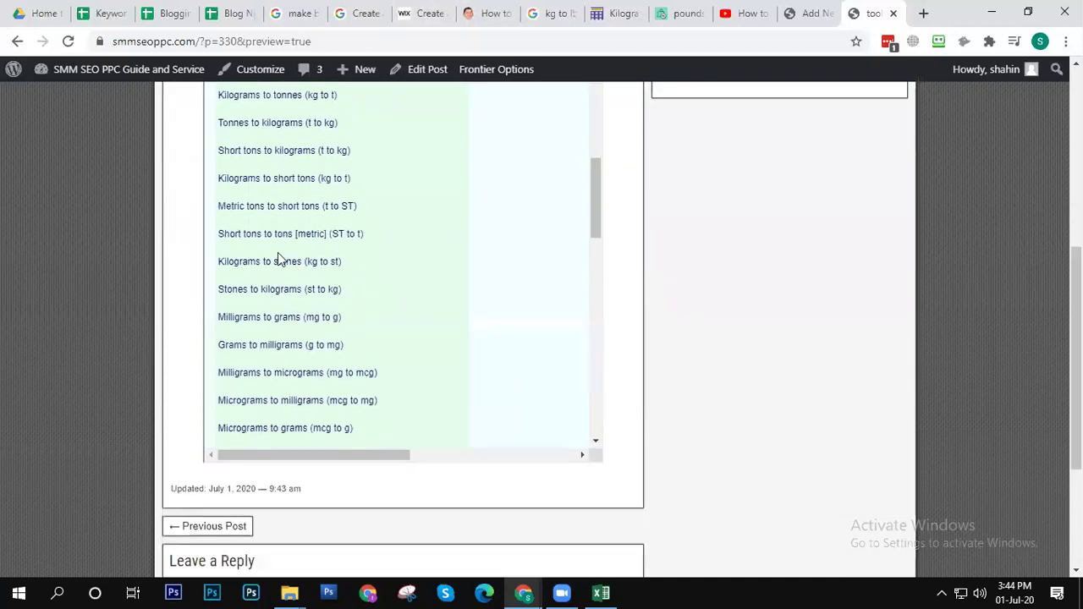
pyautogui.click(262, 319)
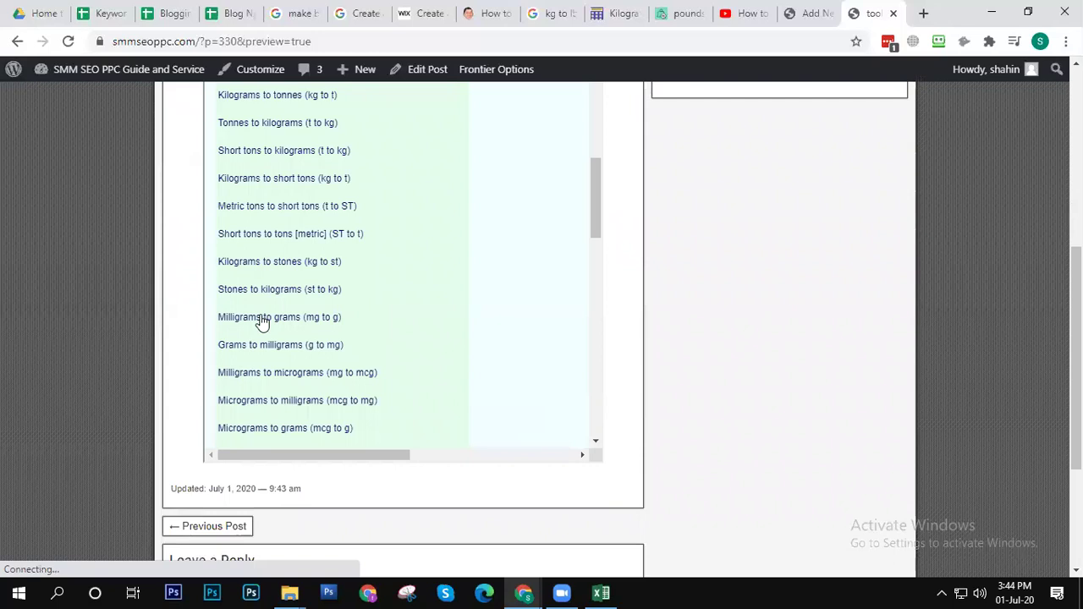
pyautogui.scroll(3, 394, 318)
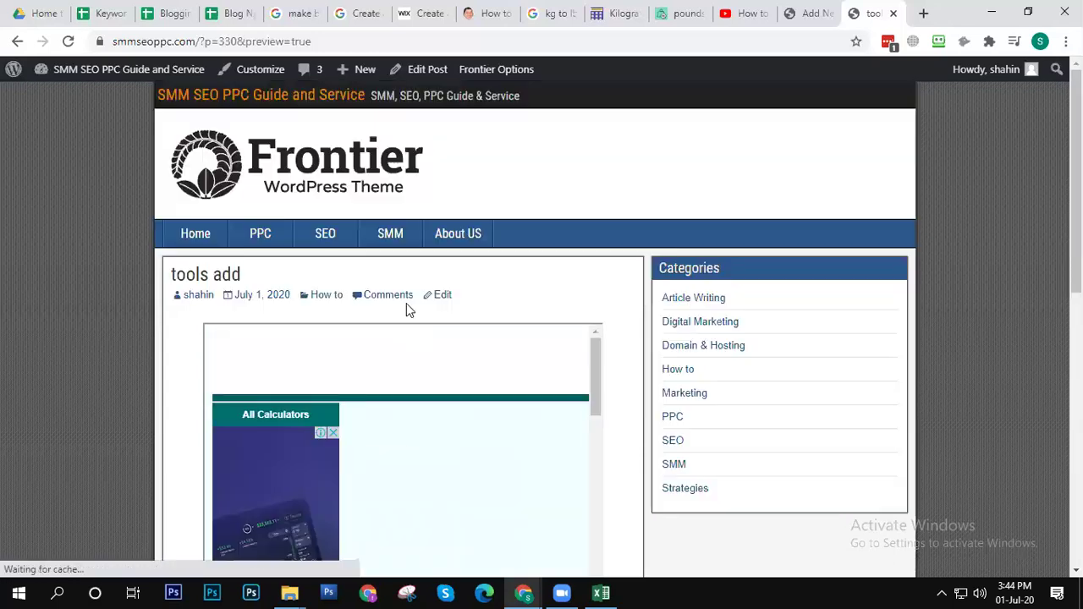
# Step: Inspect the embedded calculator in the preview of the "tools add" post
pyautogui.scroll(-2, 418, 471)
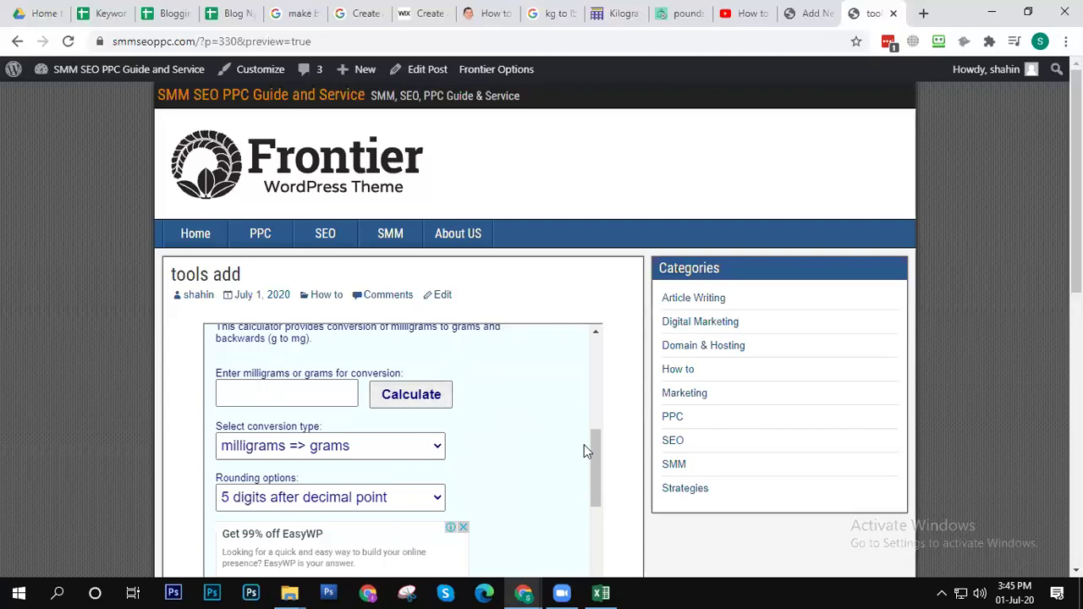
pyautogui.moveTo(593, 454); pyautogui.dragTo(689, 149)
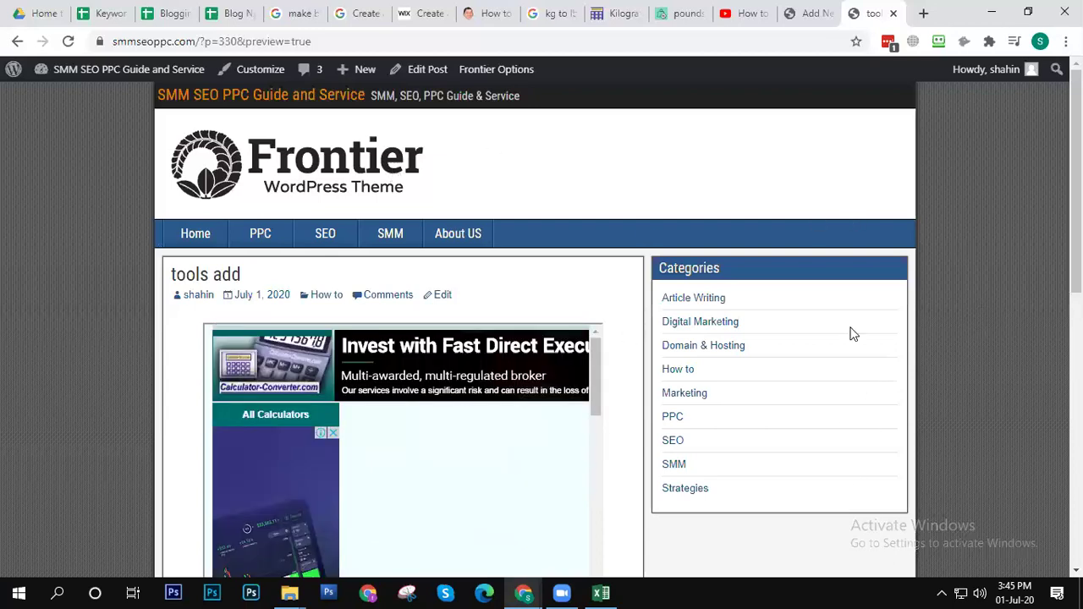
pyautogui.scroll(-5, 646, 371)
pyautogui.scroll(7, 801, 361)
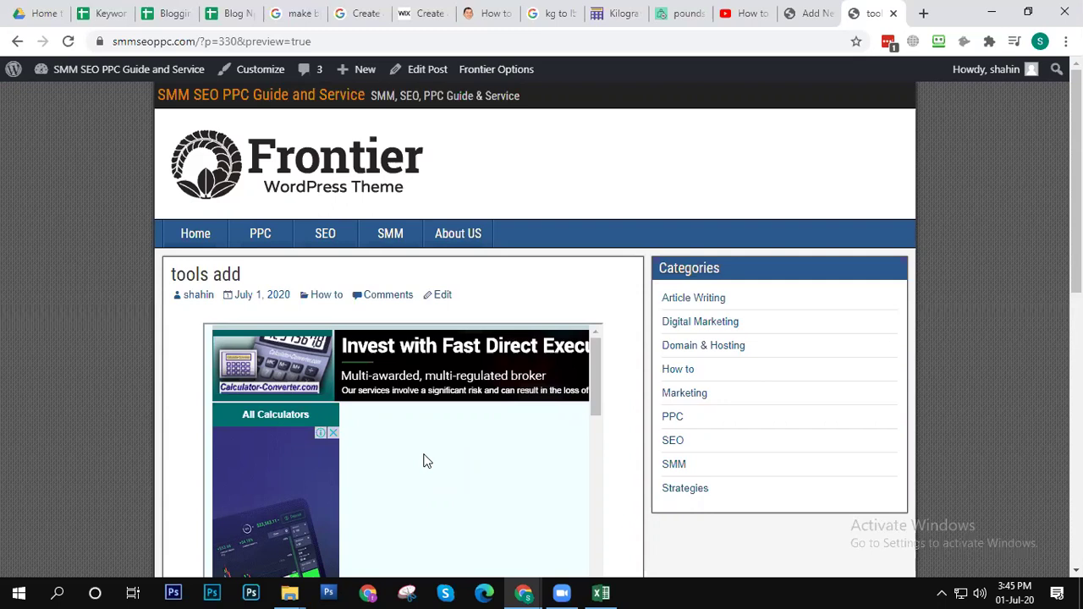
# Step: Close the post preview, the WordPress post editor, the YouTube embed page and the pounds converter page
pyautogui.click(892, 12)
pyautogui.click(467, 286)
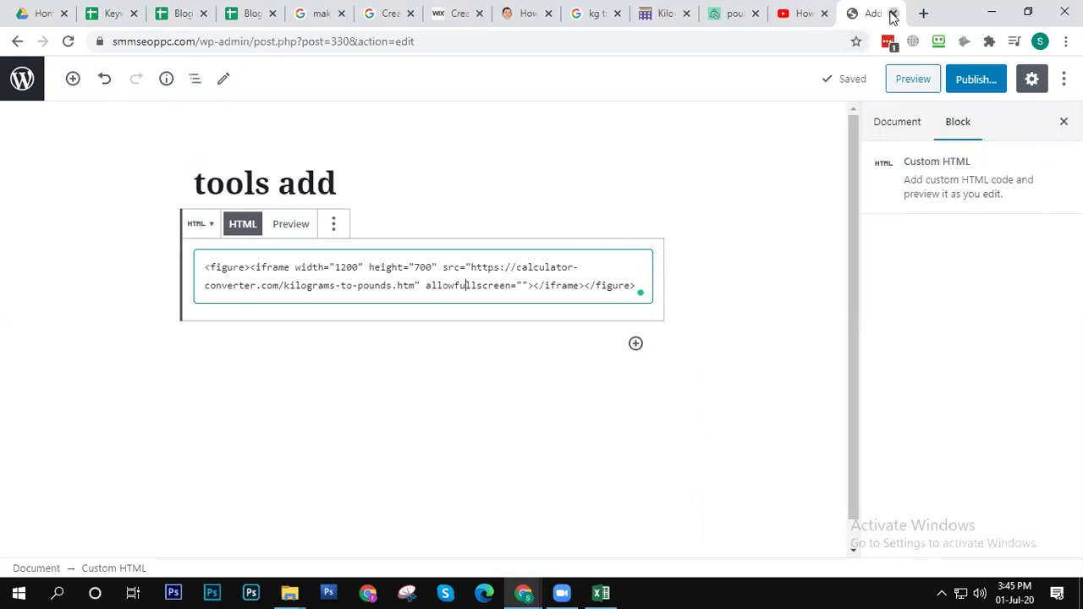
pyautogui.click(893, 13)
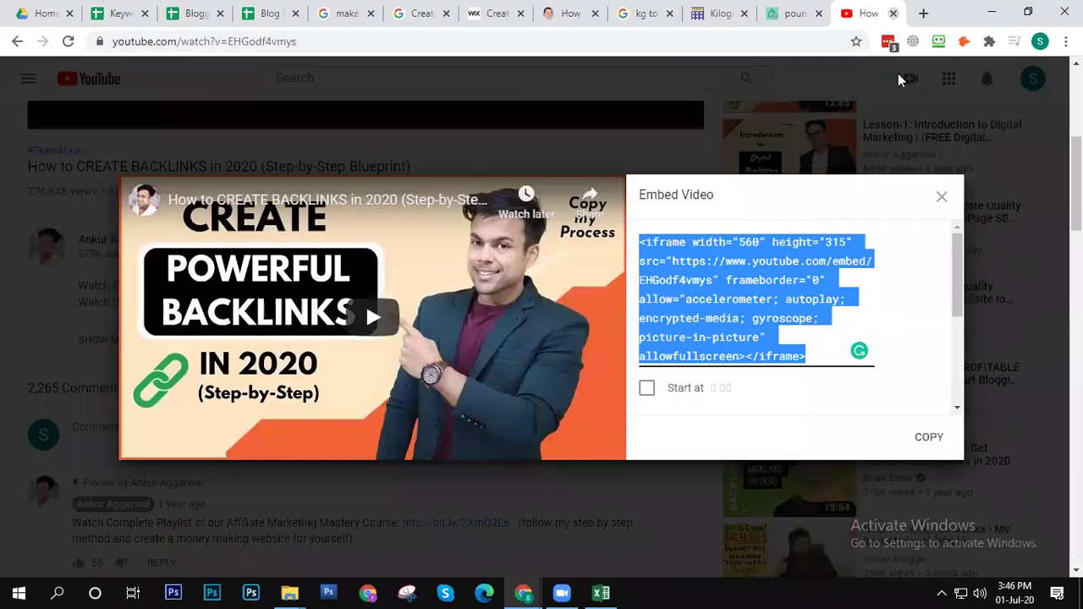
pyautogui.click(892, 13)
pyautogui.click(897, 13)
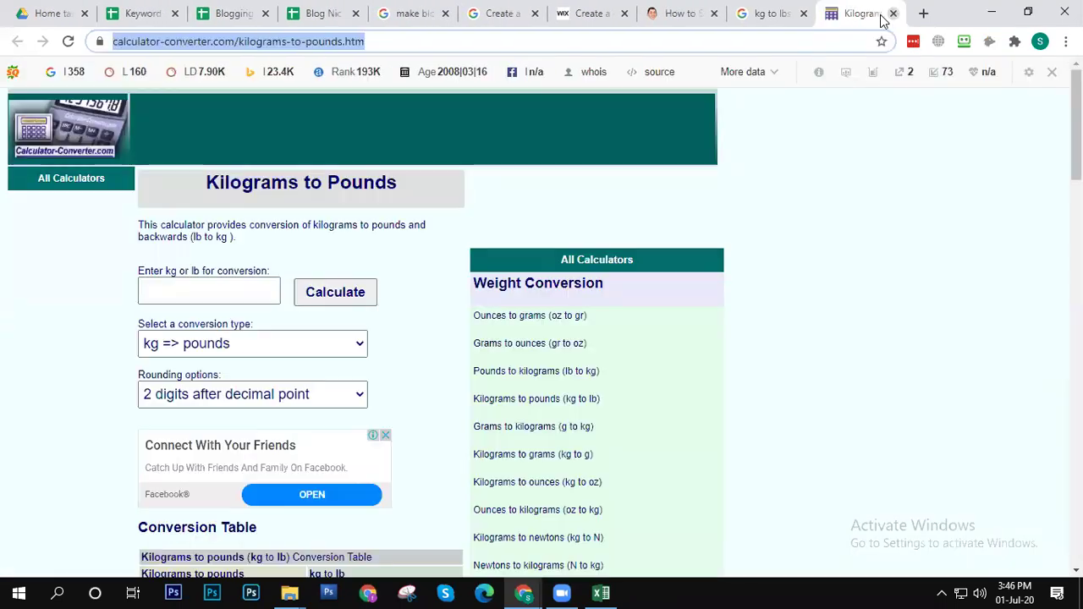
# Step: Review the Blog Niche keyword analysis sheet and the Kilograms to Pounds calculator page on calculator-converter.com
pyautogui.click(774, 13)
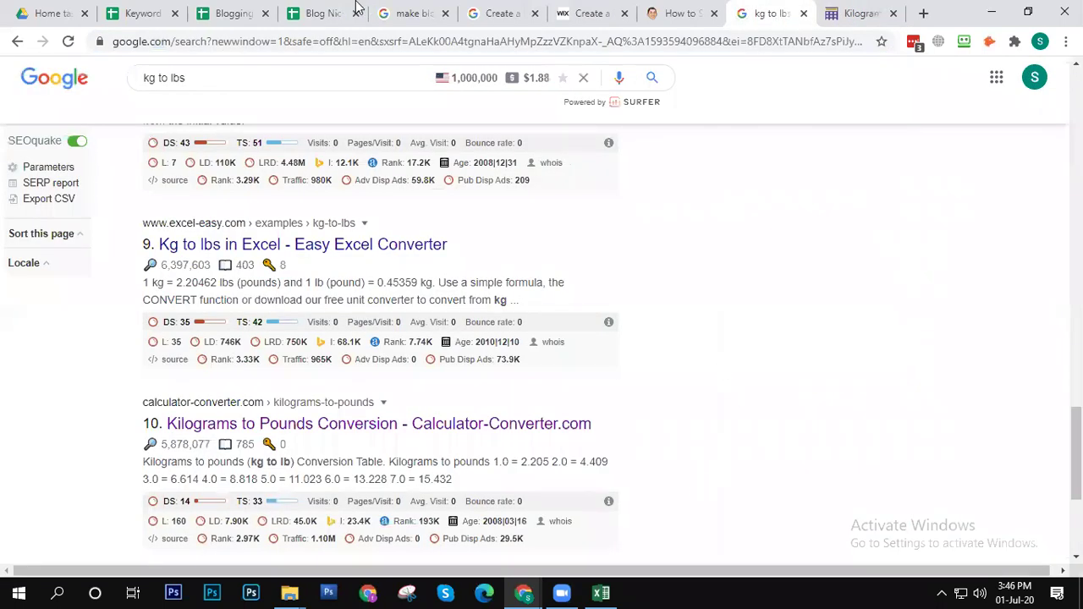
pyautogui.click(312, 12)
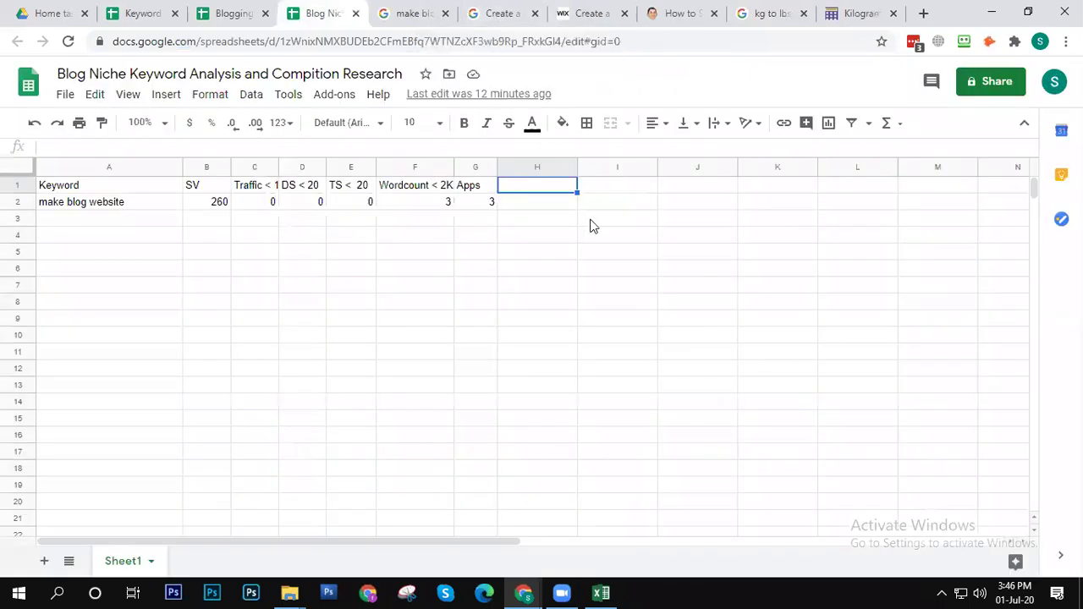
pyautogui.click(592, 224)
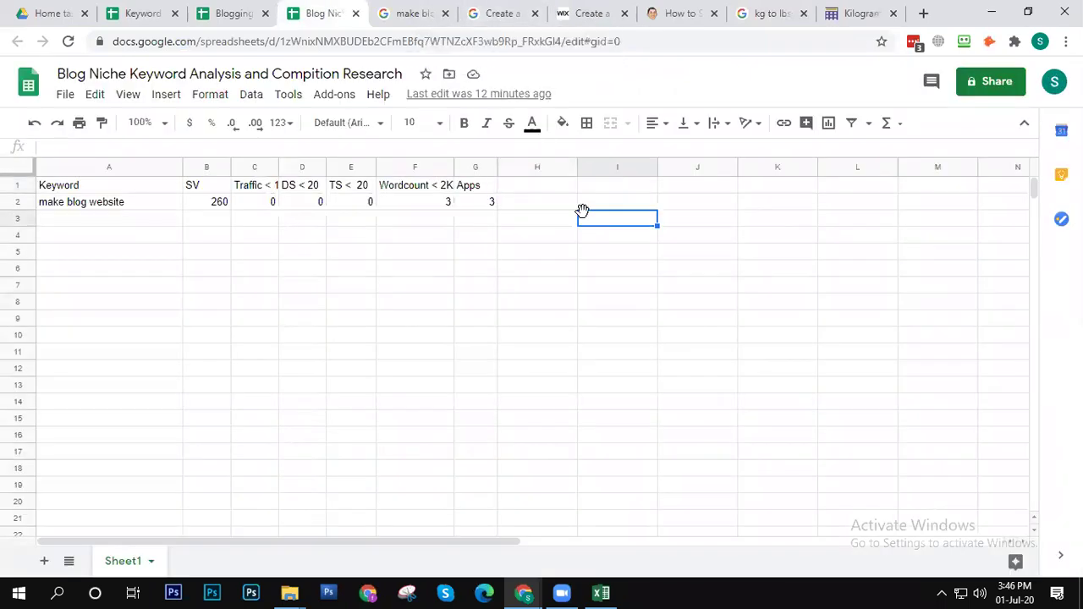
pyautogui.click(854, 13)
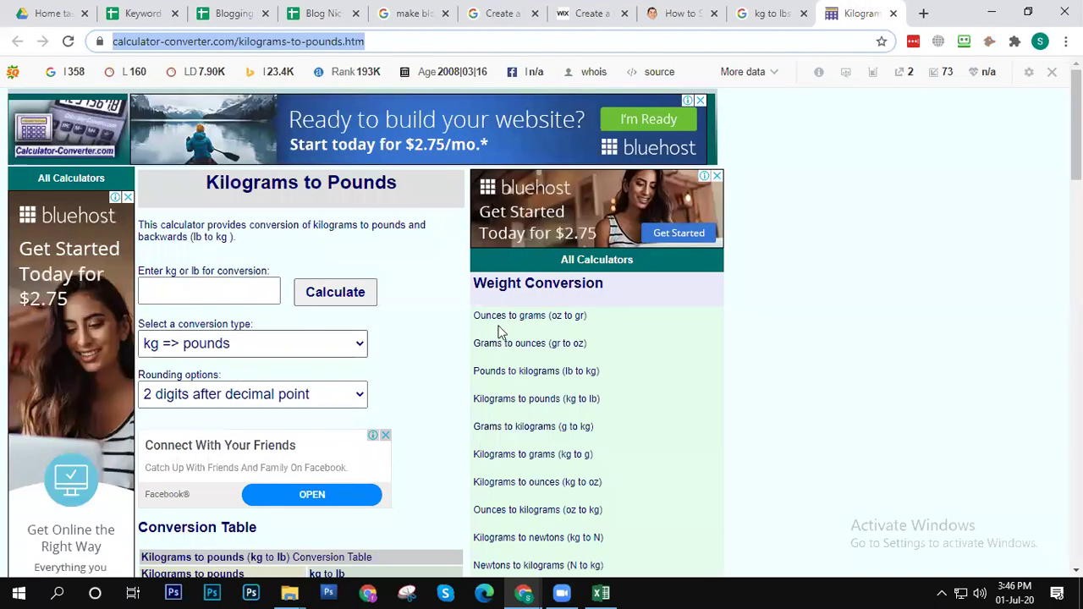
pyautogui.scroll(-8, 690, 370)
pyautogui.scroll(8, 690, 369)
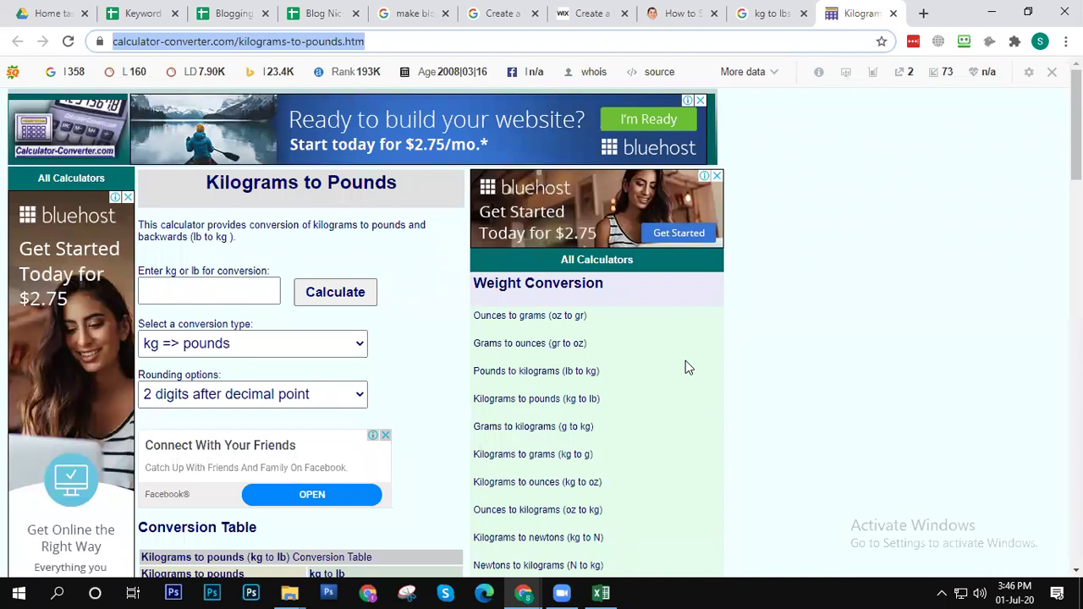
# Step: Examine the HTML source code of the Kilograms to Pounds calculator page through to its end
pyautogui.hotkey('ctrl', 'u')
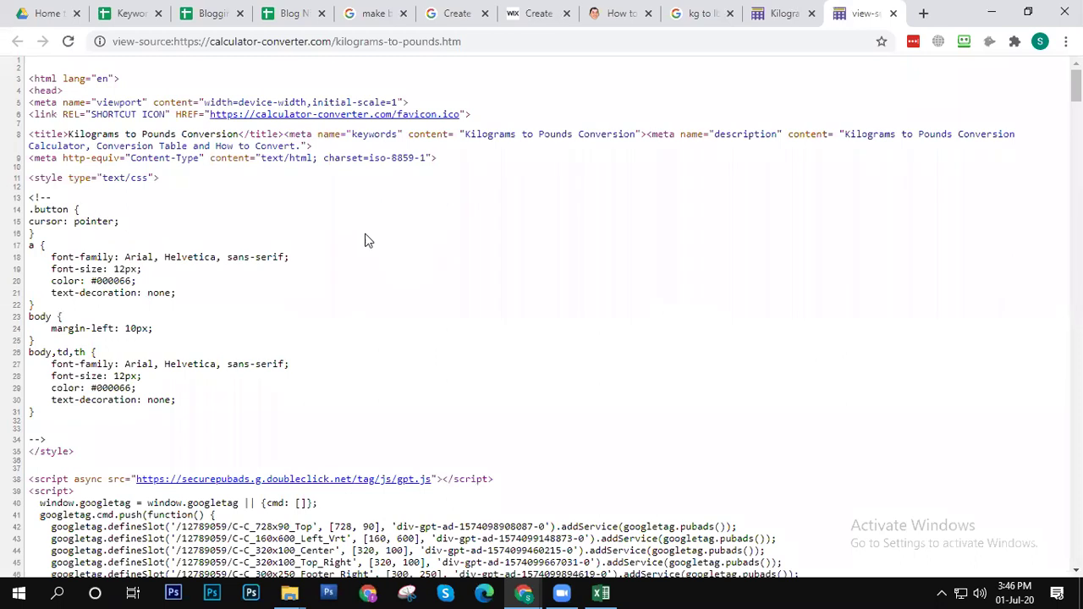
pyautogui.scroll(-4, 356, 241)
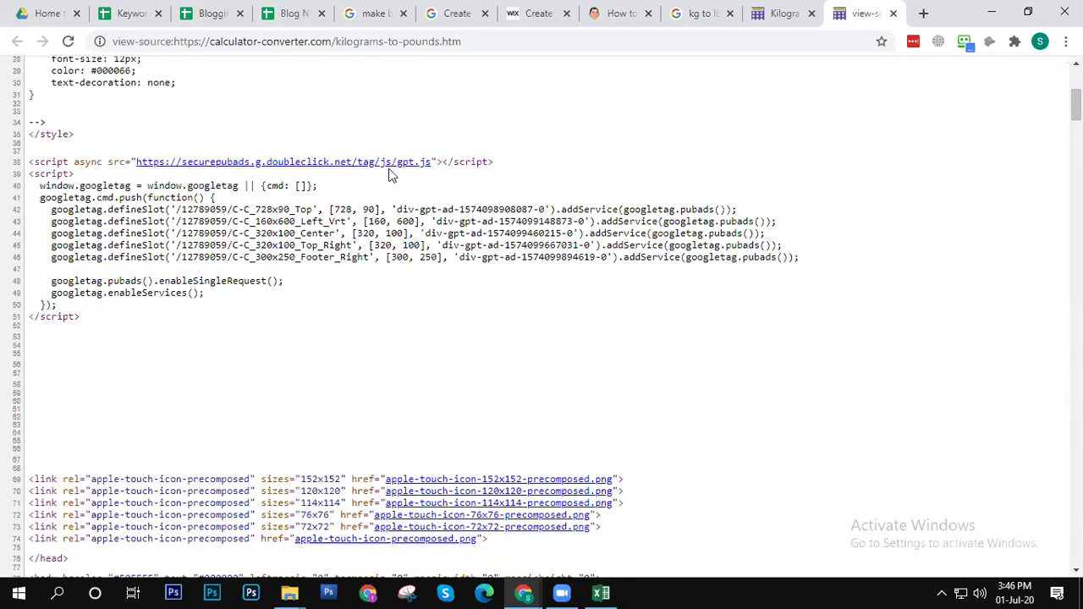
pyautogui.scroll(-10, 541, 317)
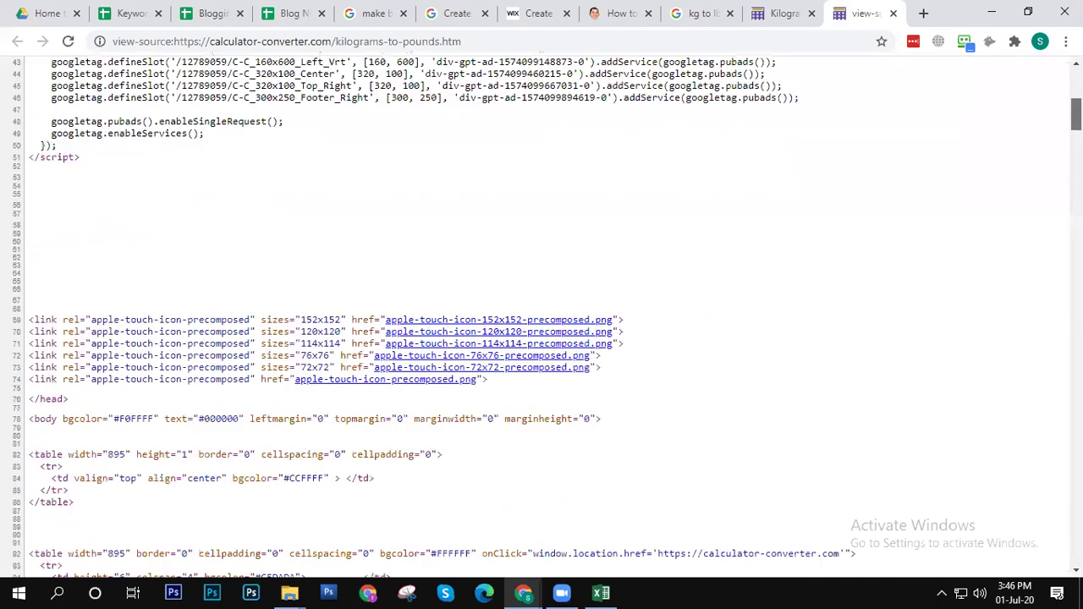
pyautogui.scroll(-1, 753, 262)
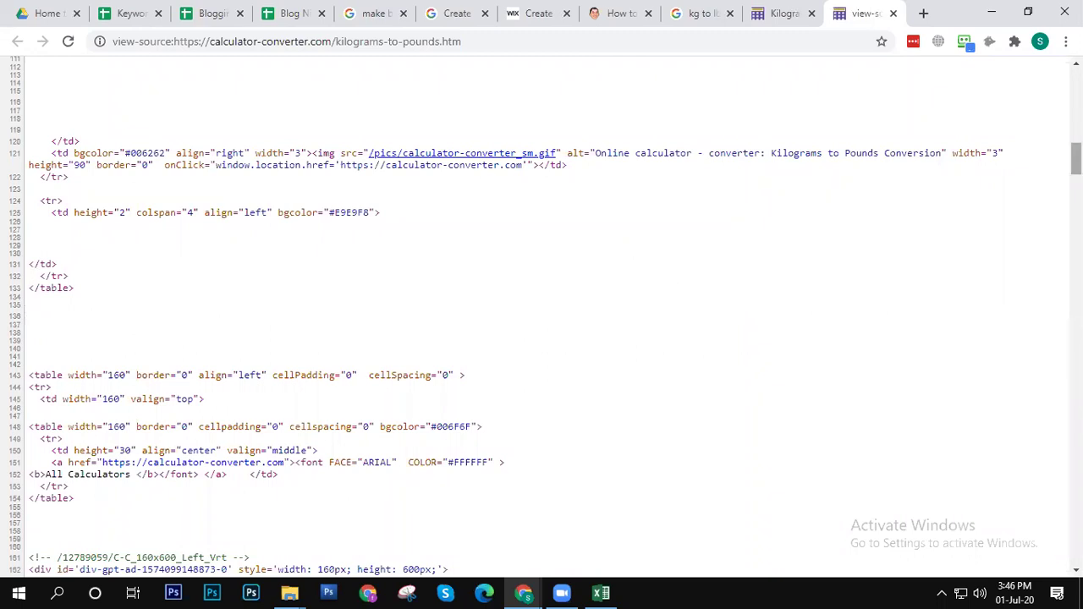
pyautogui.scroll(-4, 1075, 165)
pyautogui.scroll(-7, 1075, 178)
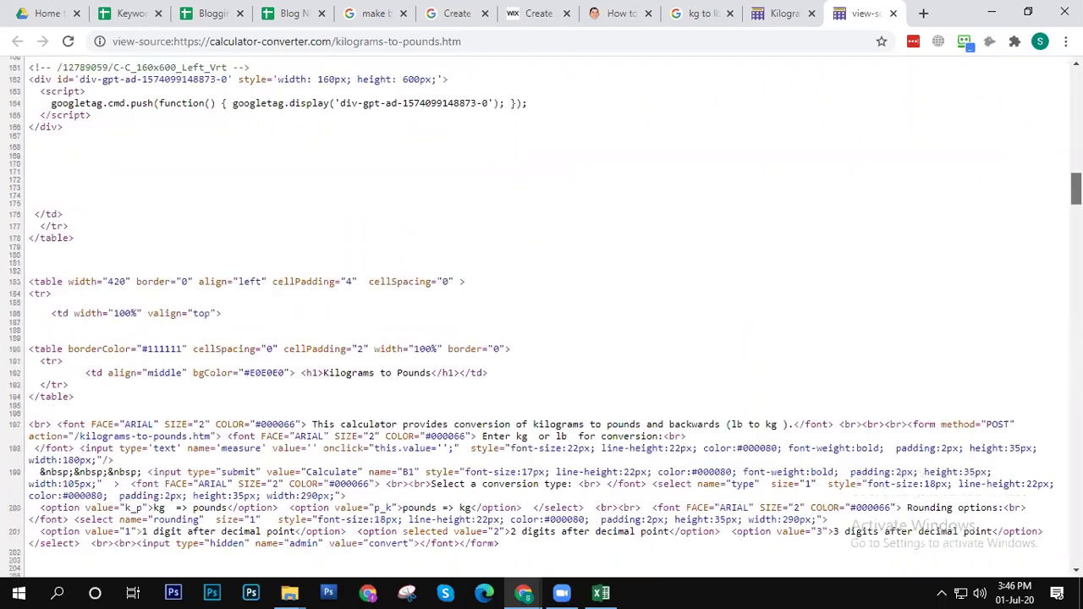
pyautogui.scroll(-6, 541, 317)
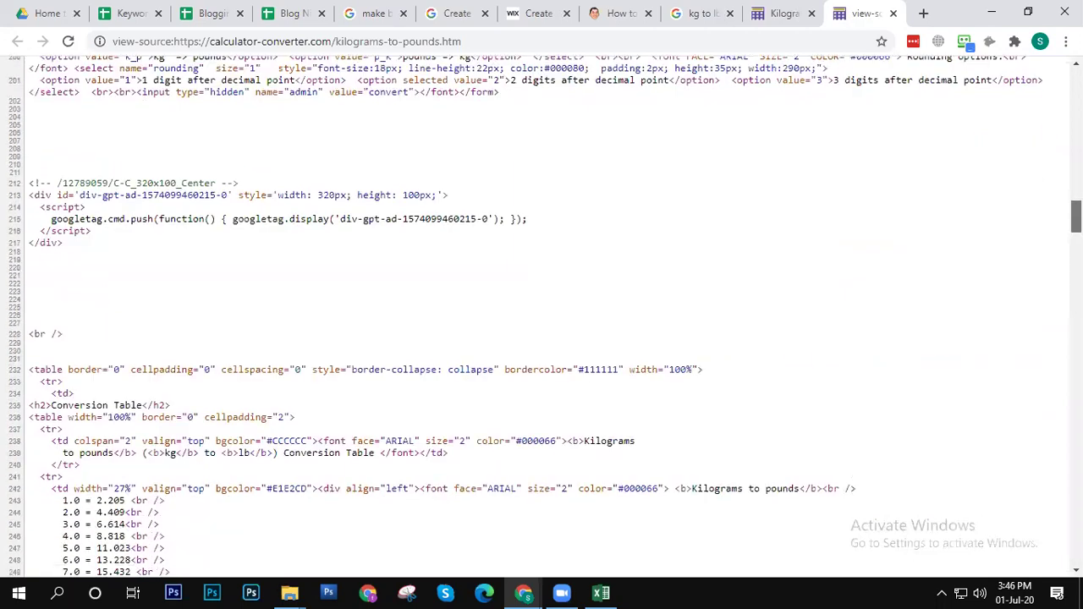
pyautogui.scroll(-7, 542, 317)
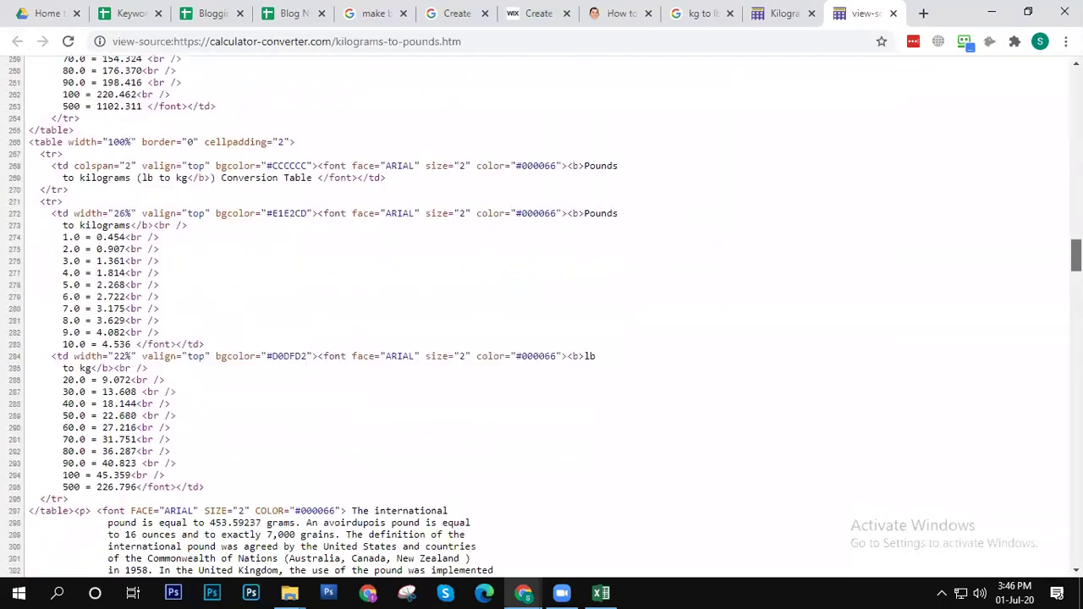
pyautogui.scroll(-5, 300, 263)
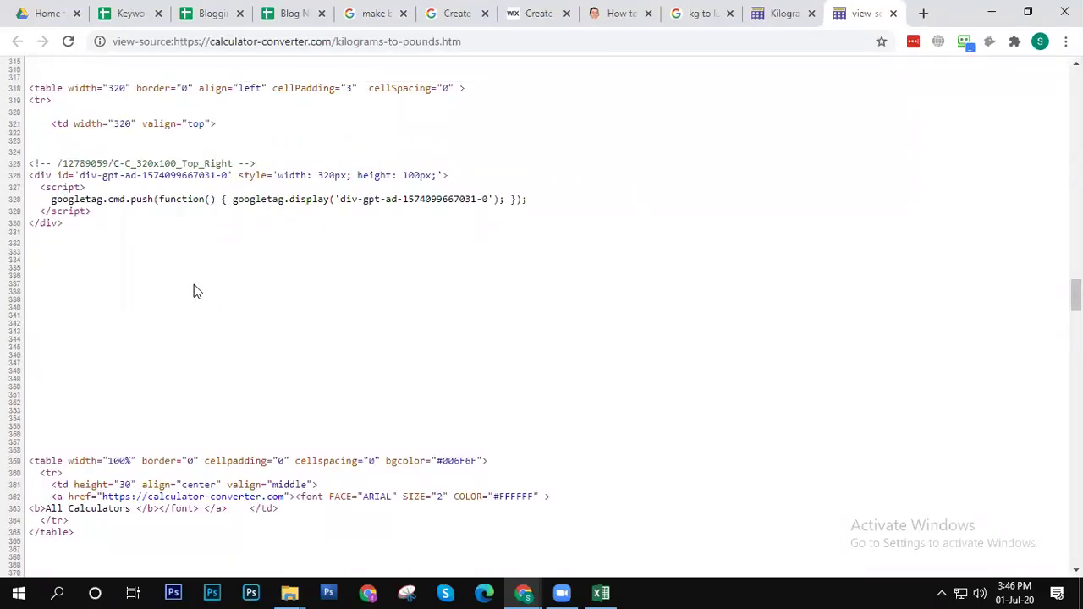
pyautogui.moveTo(1075, 296); pyautogui.dragTo(1075, 549)
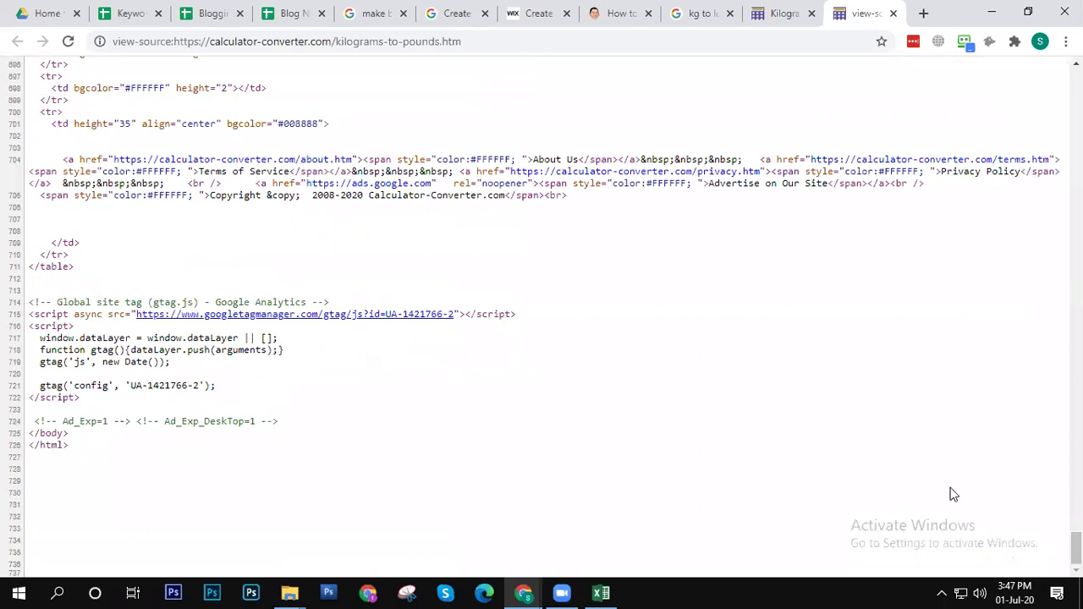
# Step: Close the page source, the Kilograms to Pounds calculator, the kg to lbs search, and the Wix and Blog Starter pages
pyautogui.click(893, 13)
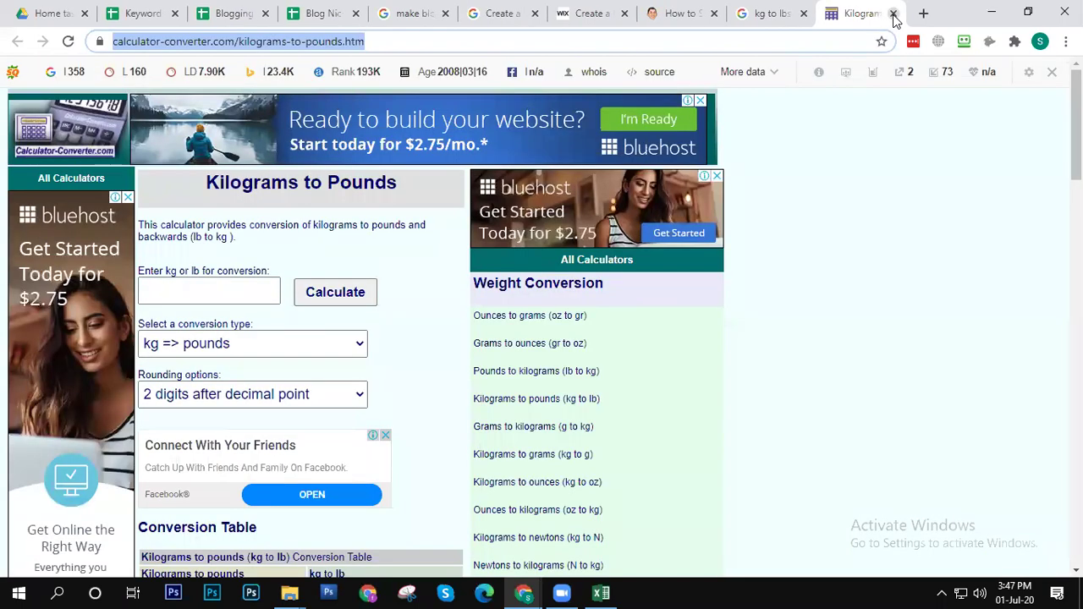
pyautogui.click(893, 13)
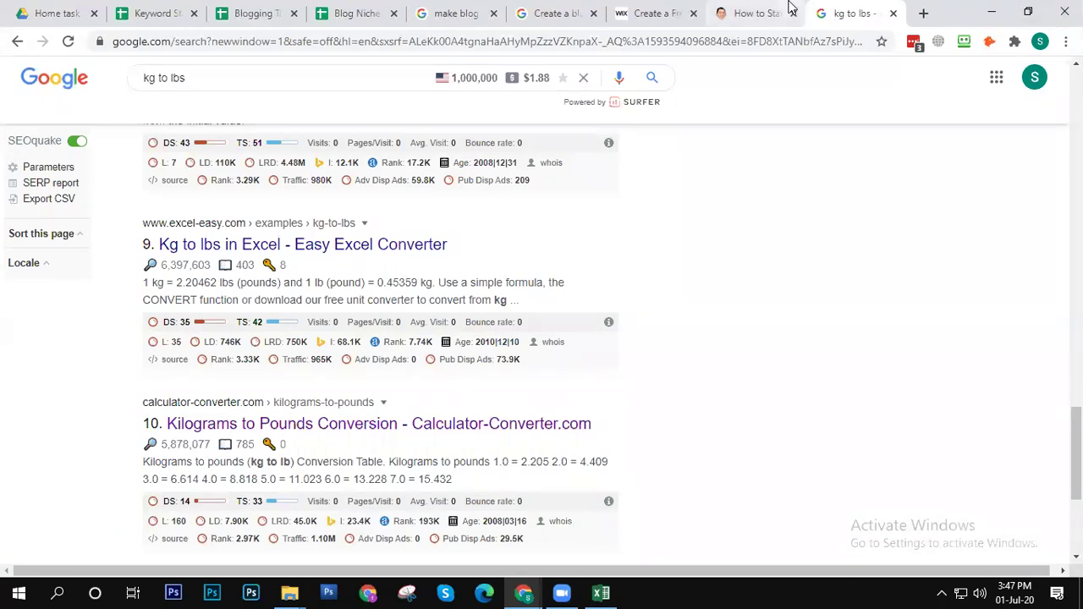
pyautogui.click(785, 10)
pyautogui.click(853, 12)
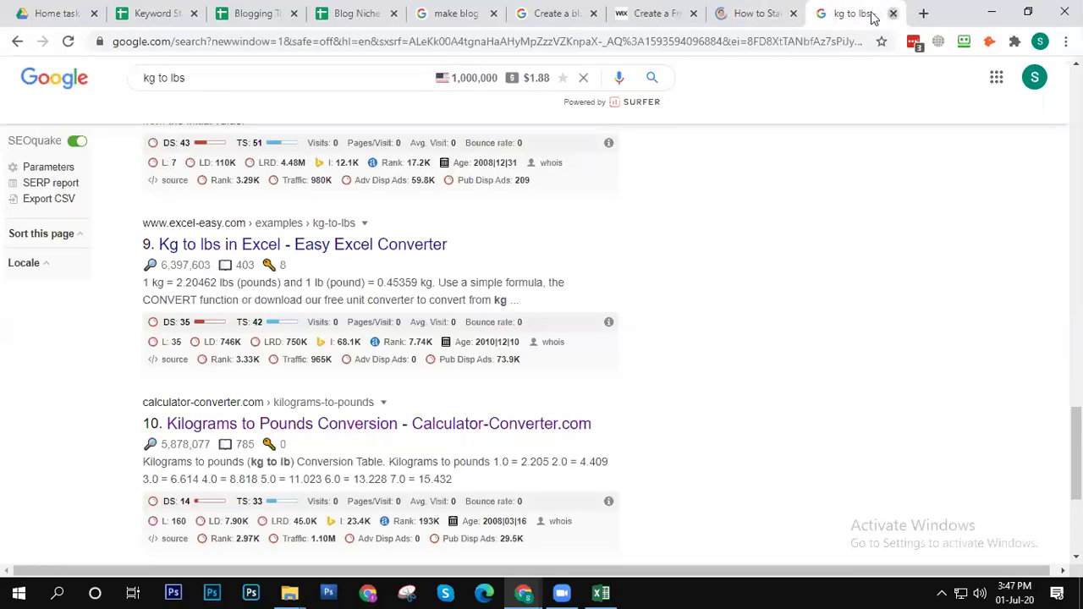
pyautogui.click(892, 13)
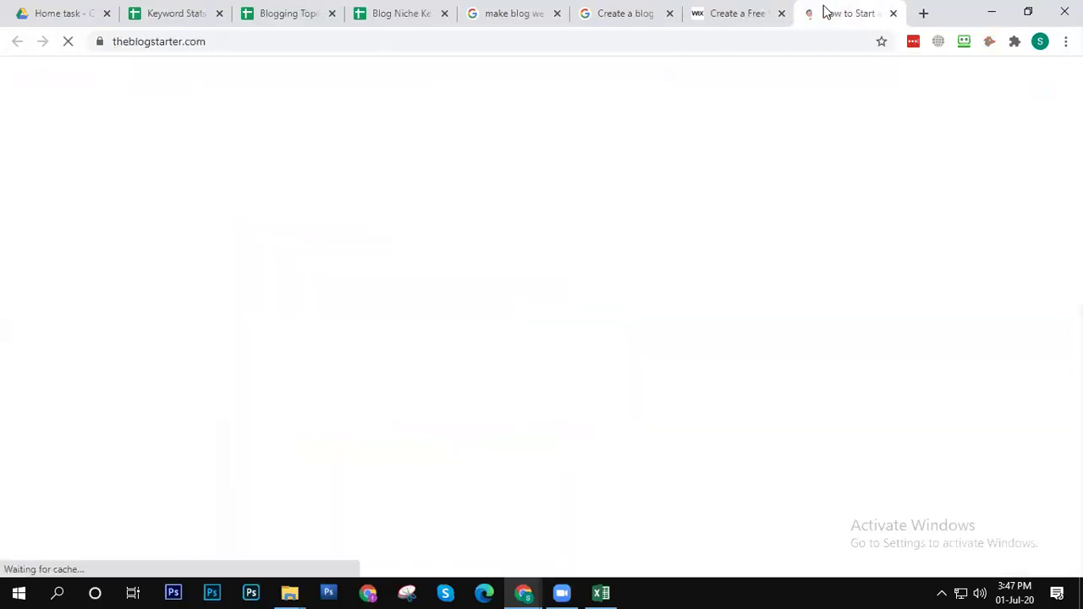
pyautogui.click(750, 9)
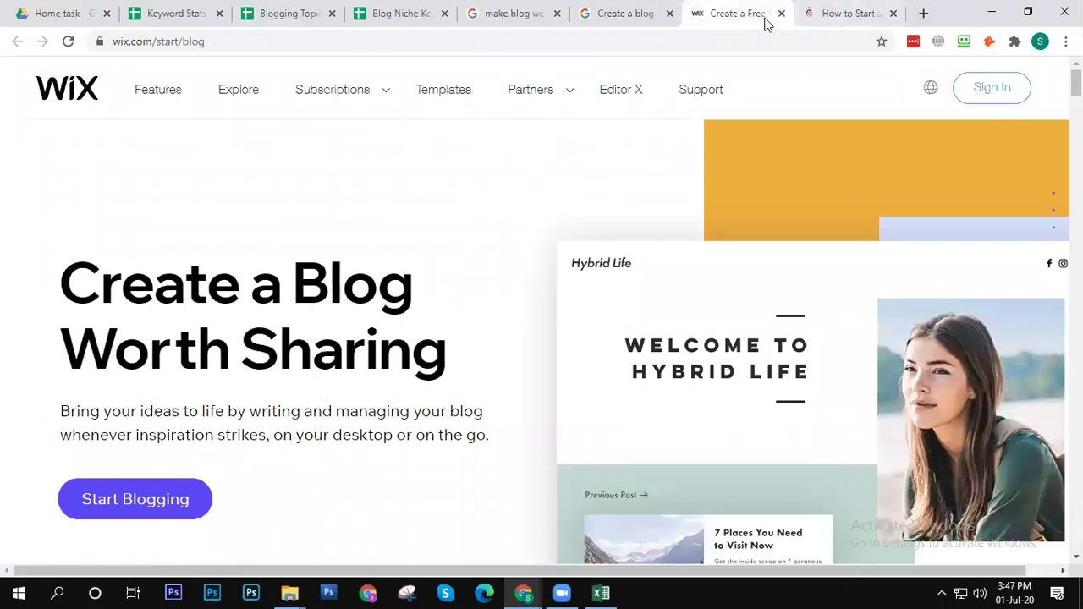
pyautogui.hotkey('ctrl', 'w')
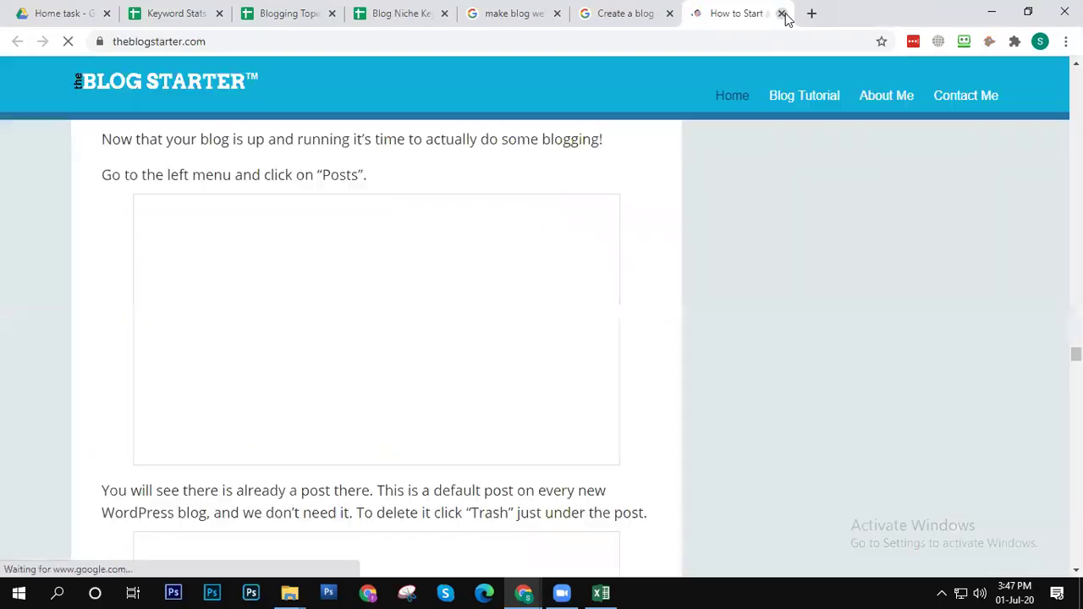
pyautogui.click(784, 14)
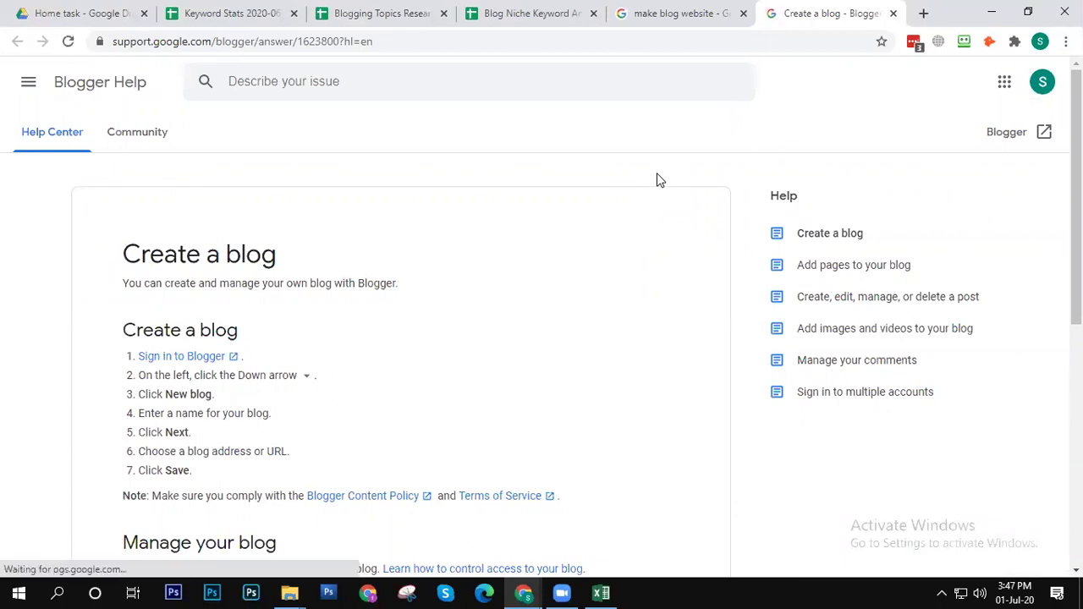
# Step: Return to the Blog Niche keyword analysis sheet and select cell H1, beside the Apps header
pyautogui.click(532, 11)
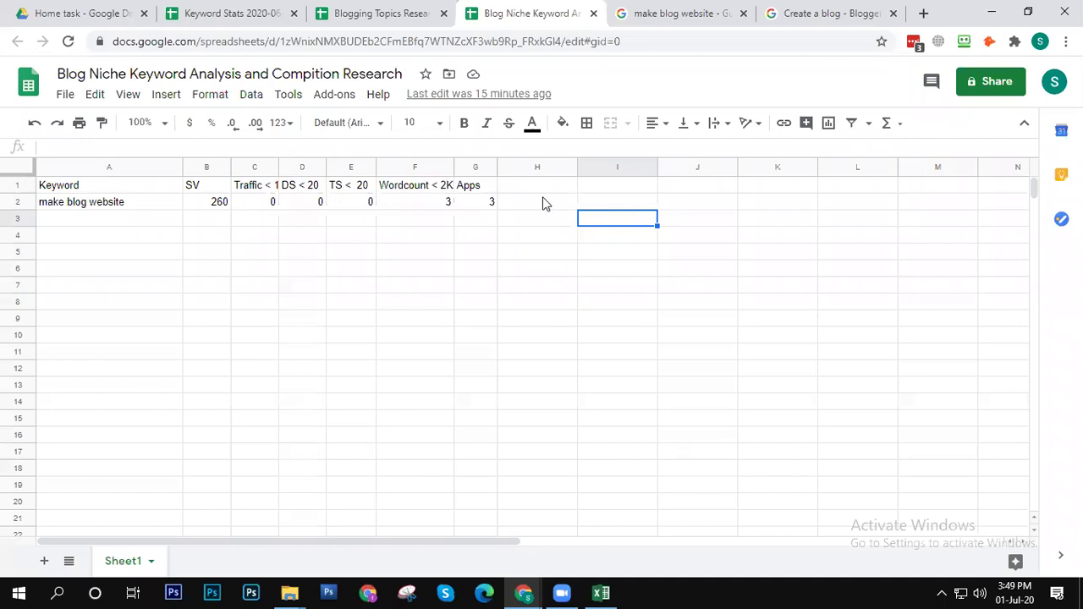
pyautogui.click(544, 200)
pyautogui.click(539, 187)
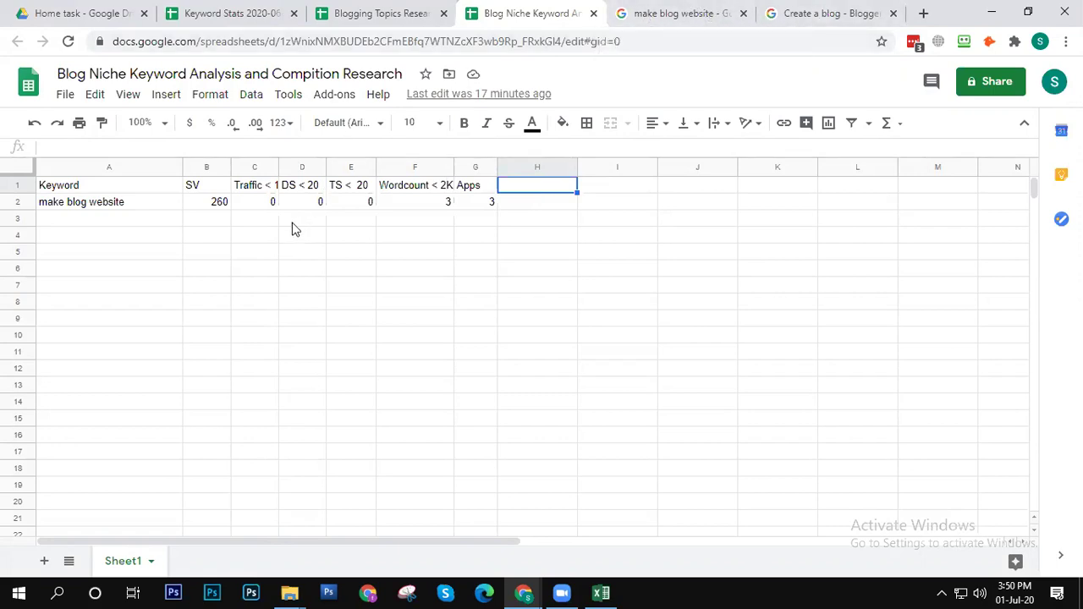
# Step: Open the Google Trends home page at trends.google.com in a new browser tab
pyautogui.click(924, 14)
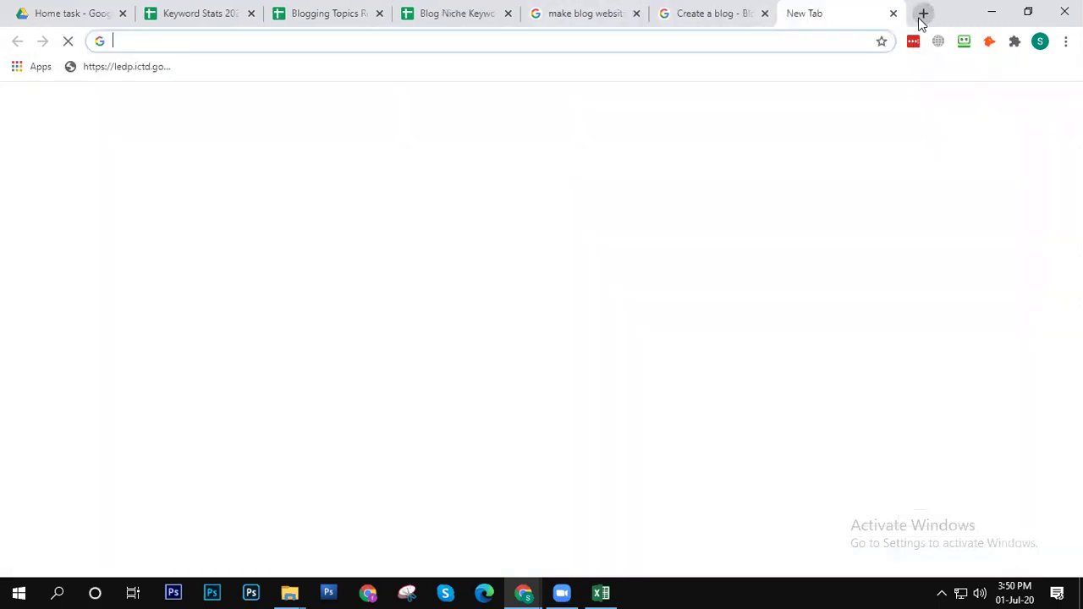
pyautogui.write('tr')
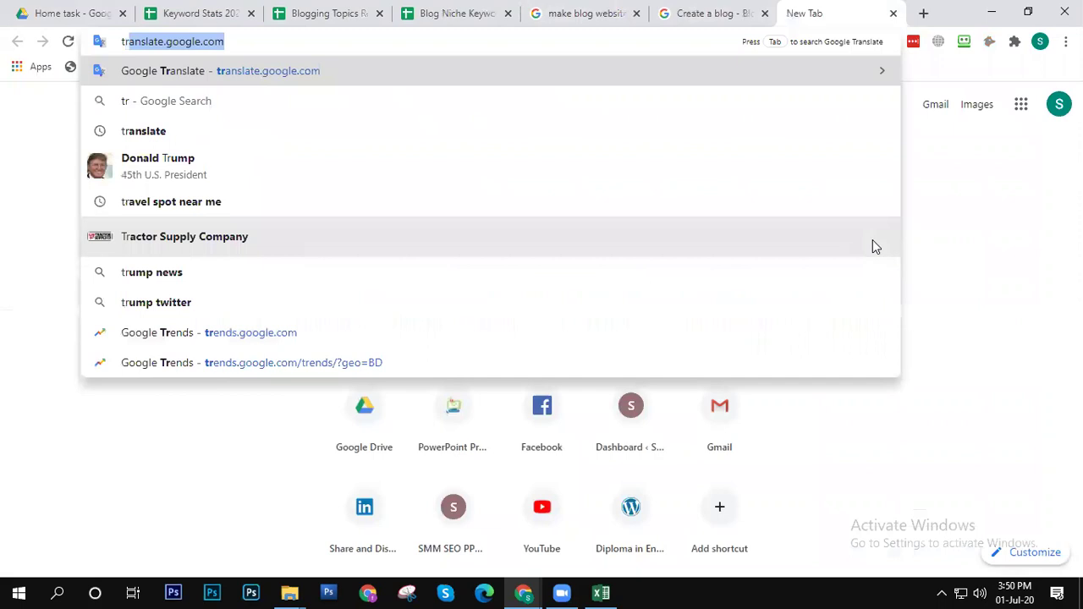
pyautogui.write('ea')
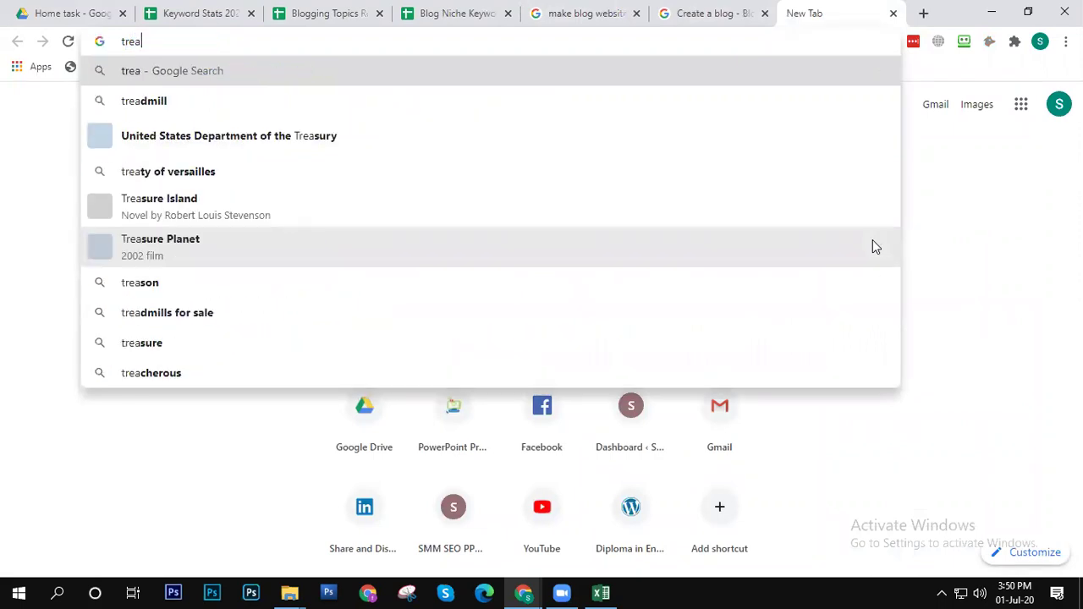
pyautogui.press('BackSpace')
pyautogui.press('BackSpace')
pyautogui.press('BackSpace')
pyautogui.write('ra')
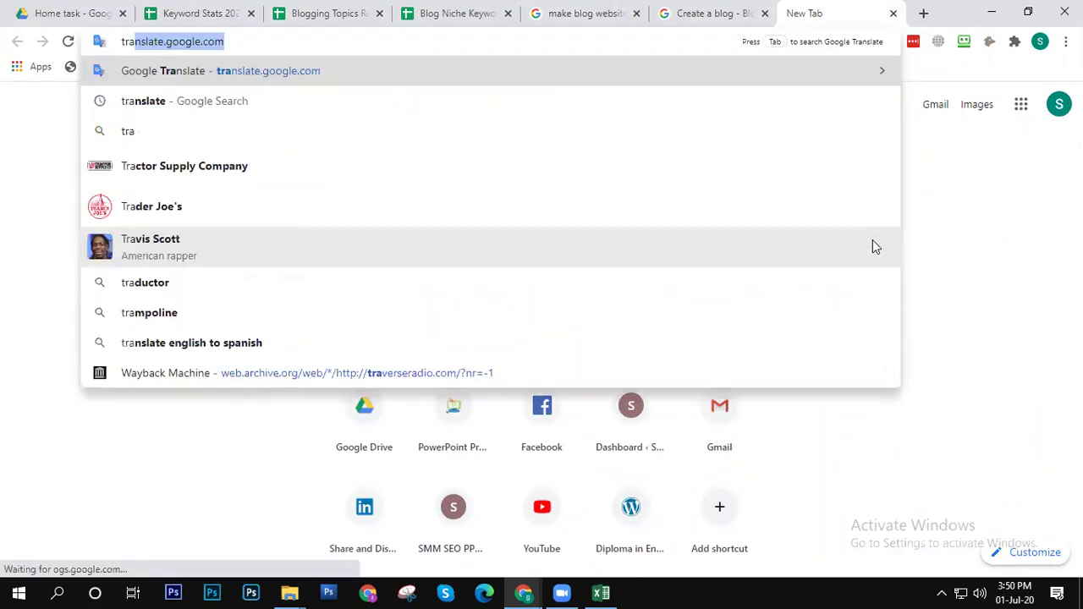
pyautogui.press('BackSpace')
pyautogui.press('BackSpace')
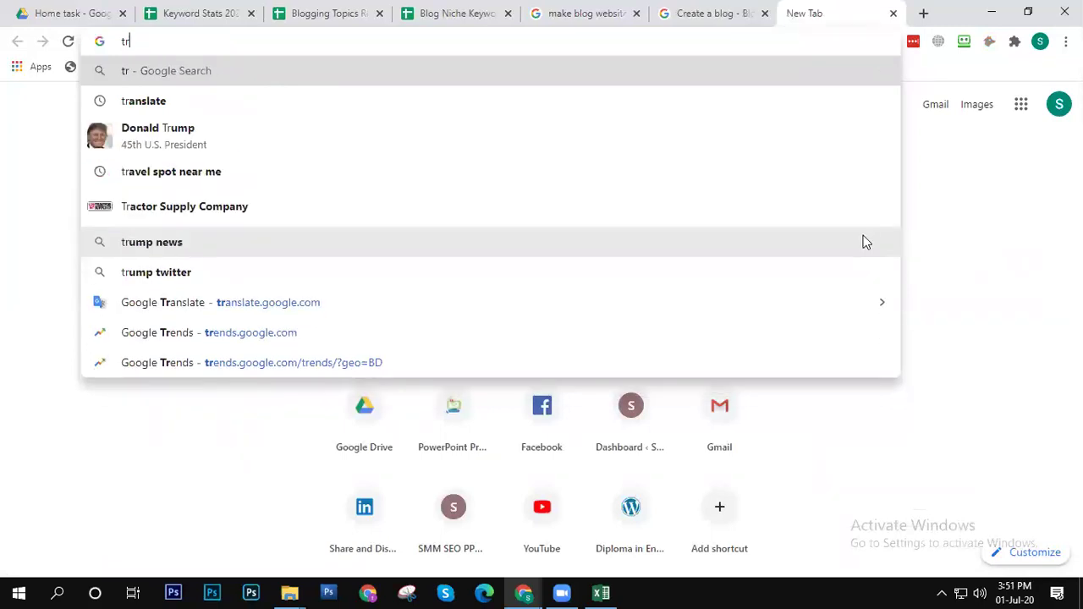
pyautogui.click(382, 334)
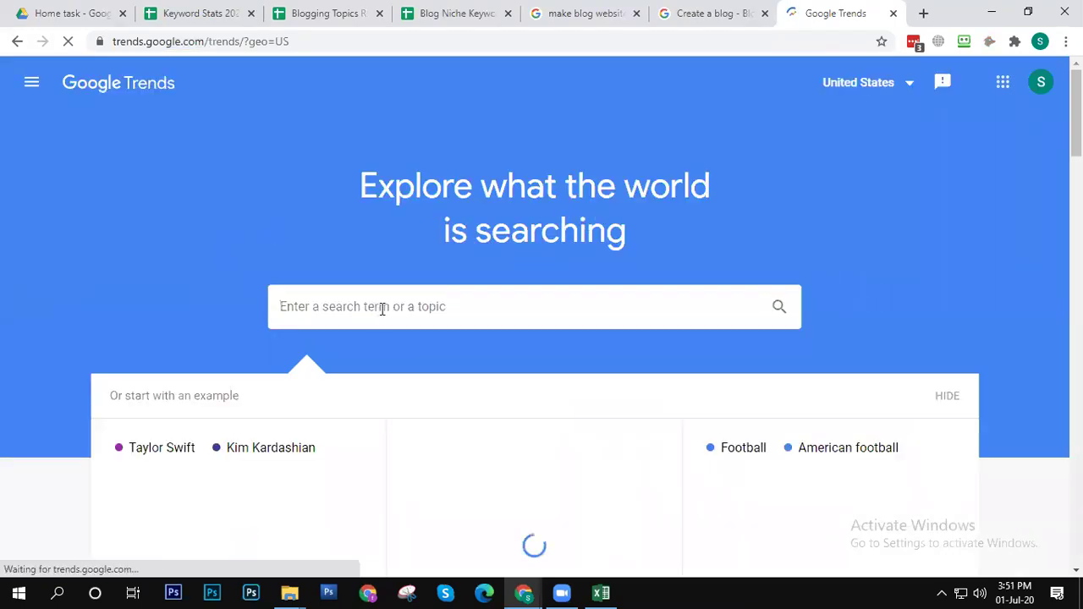
# Step: Copy the keyword "make blog website" from the Blog Niche keyword analysis sheet and look it up in Google Trends
pyautogui.click(335, 12)
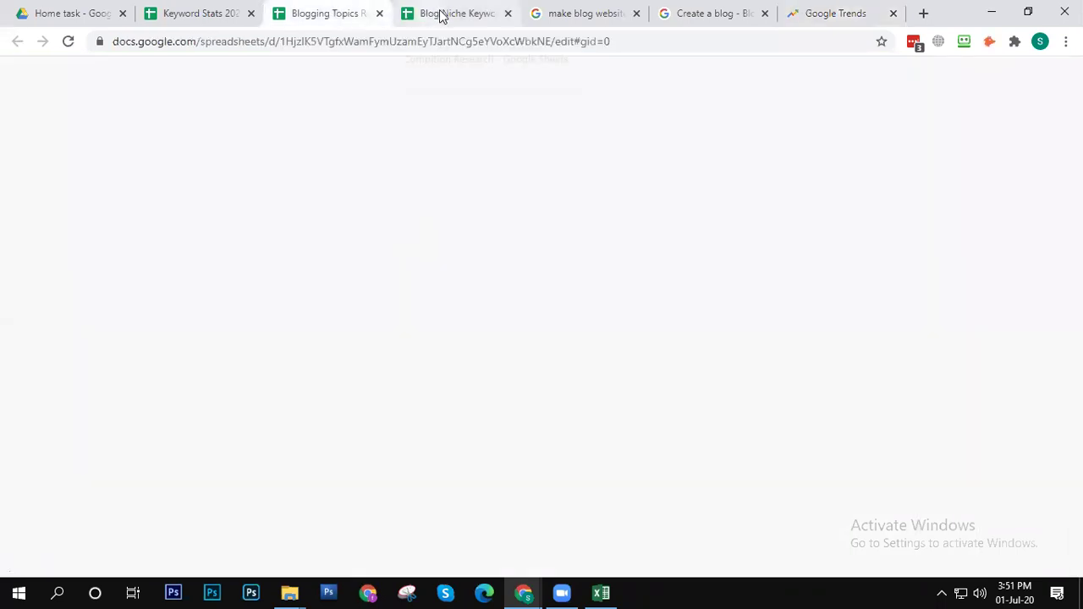
pyautogui.click(440, 15)
pyautogui.click(117, 203)
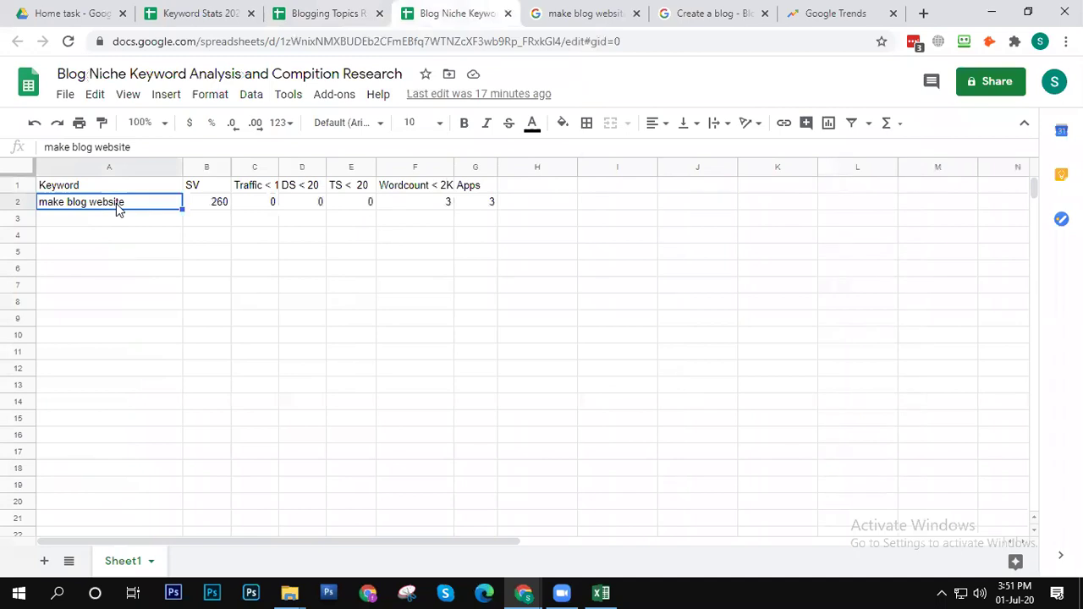
pyautogui.click(829, 12)
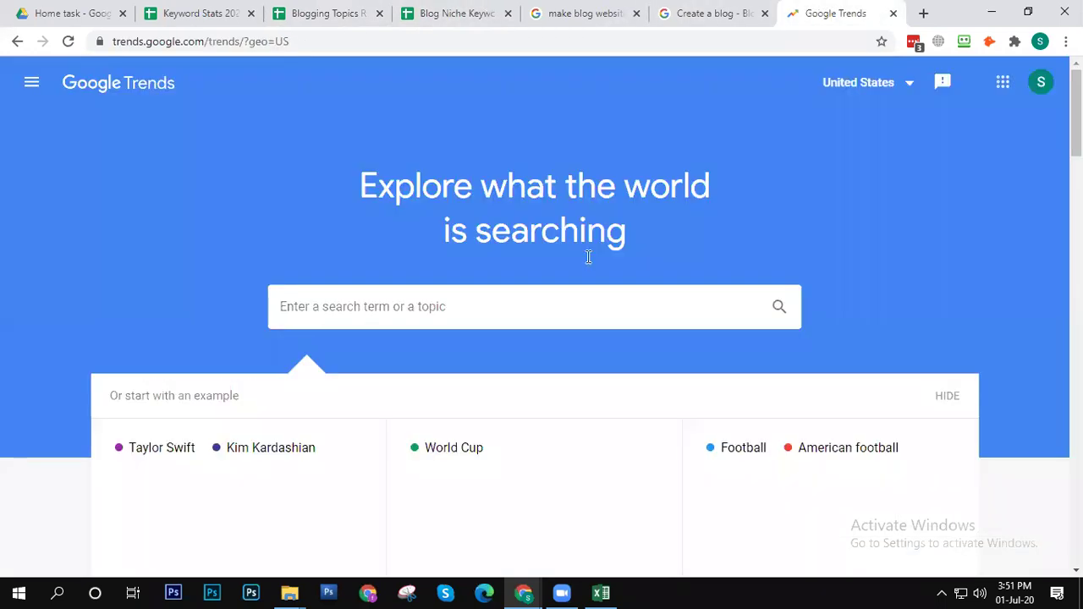
pyautogui.write('make blog website')
pyautogui.press('Return')
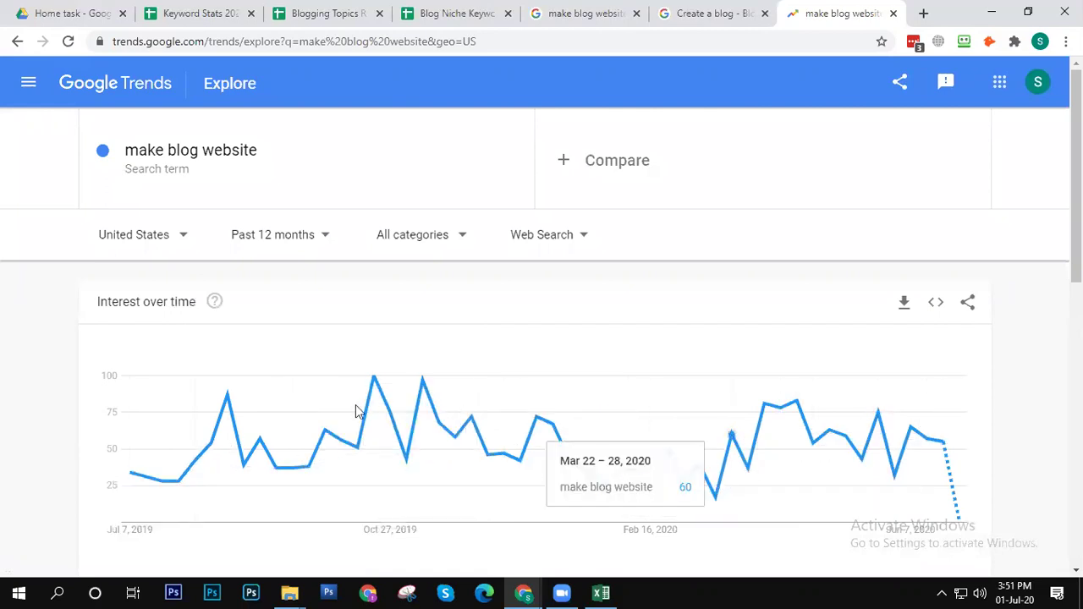
# Step: View the search interest for "make blog website" over the past 5 years, followed by the 2004 - present range
pyautogui.click(284, 241)
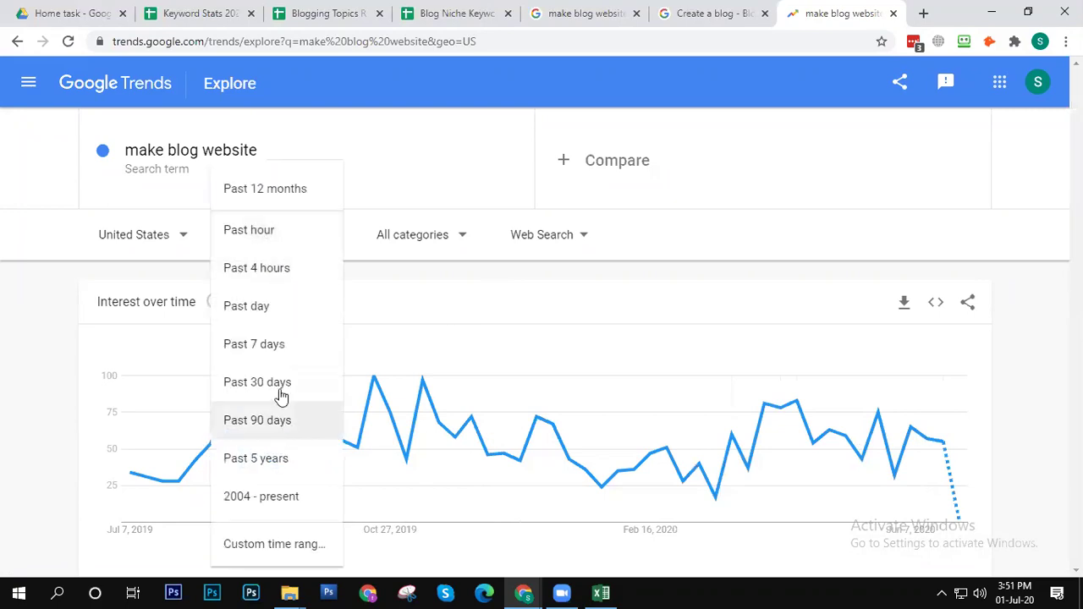
pyautogui.click(282, 463)
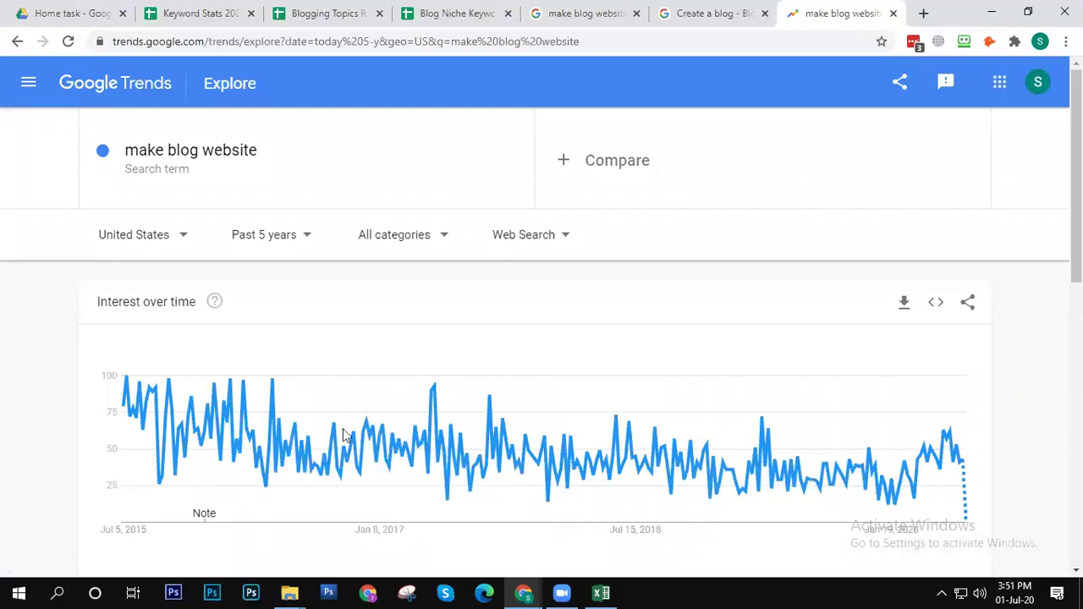
pyautogui.click(267, 241)
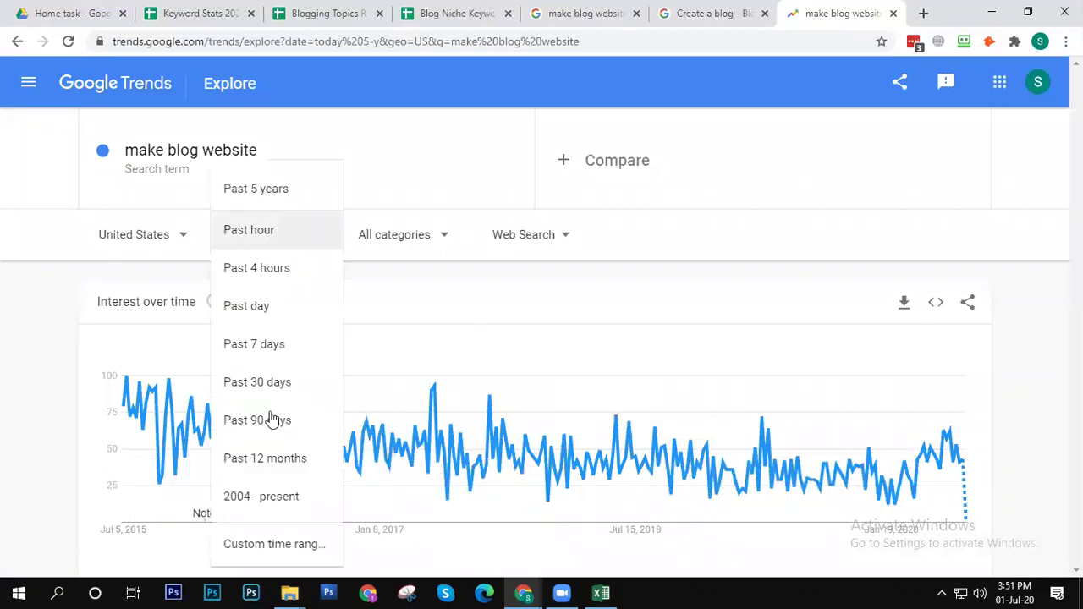
pyautogui.click(264, 499)
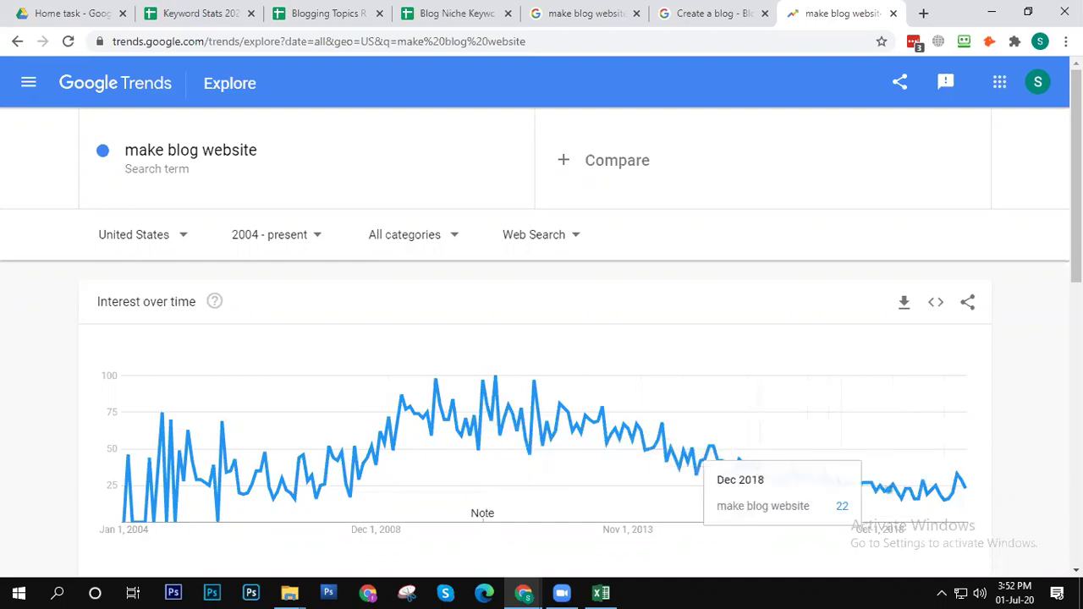
pyautogui.click(282, 236)
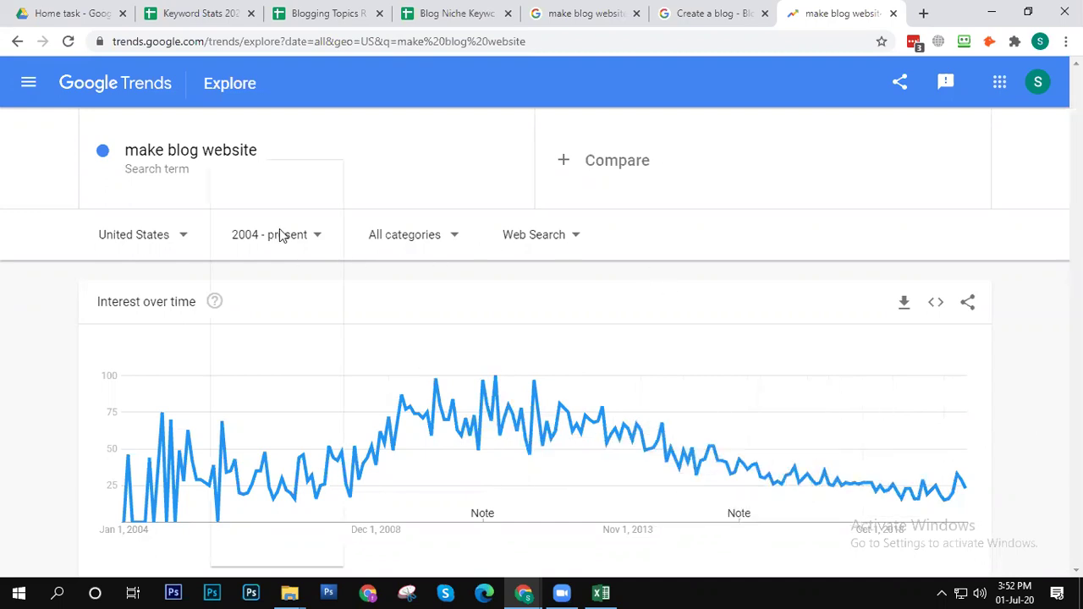
pyautogui.click(204, 140)
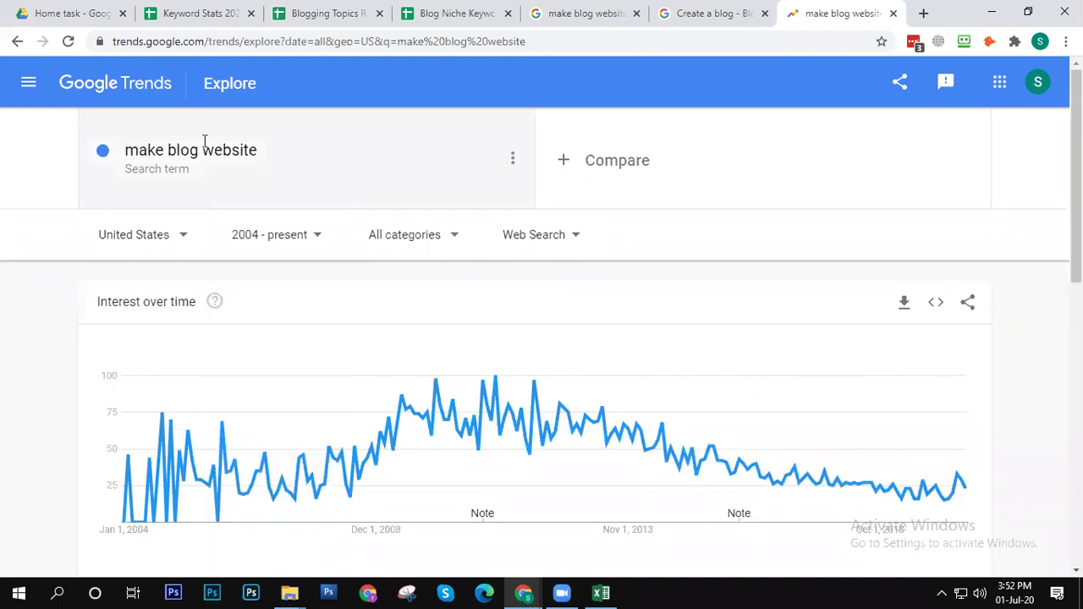
# Step: Replace the Trends search term with the Football sport topic and examine its interest over time
pyautogui.click(184, 151)
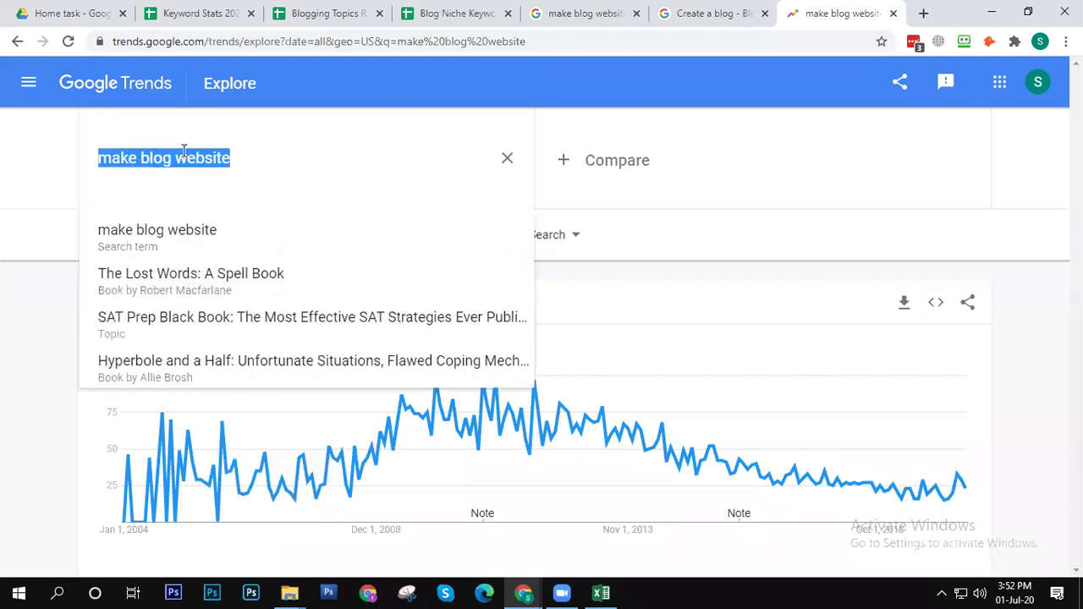
pyautogui.write('foot')
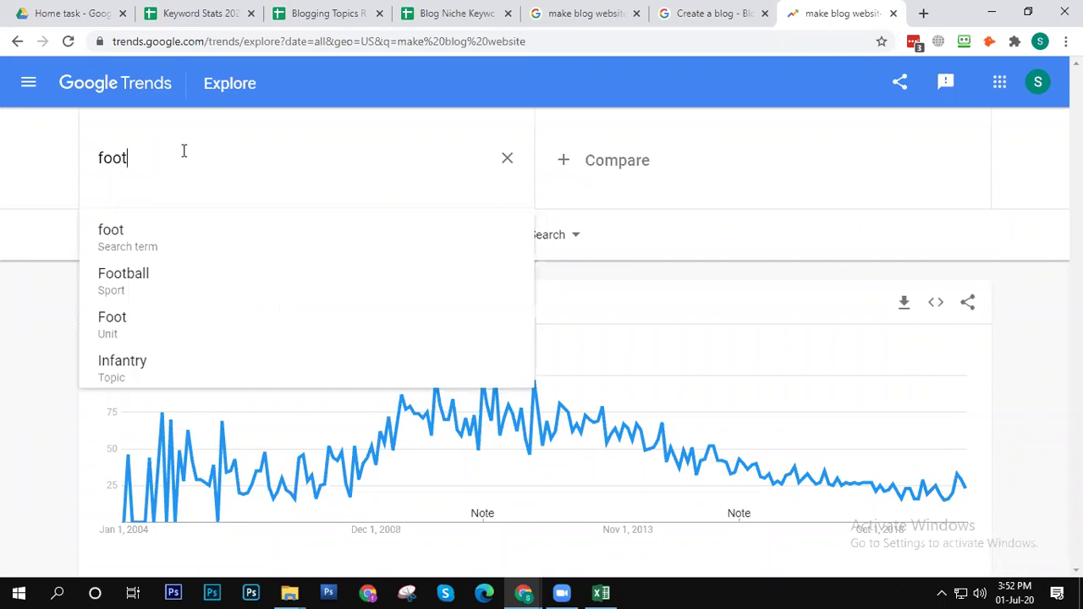
pyautogui.click(127, 283)
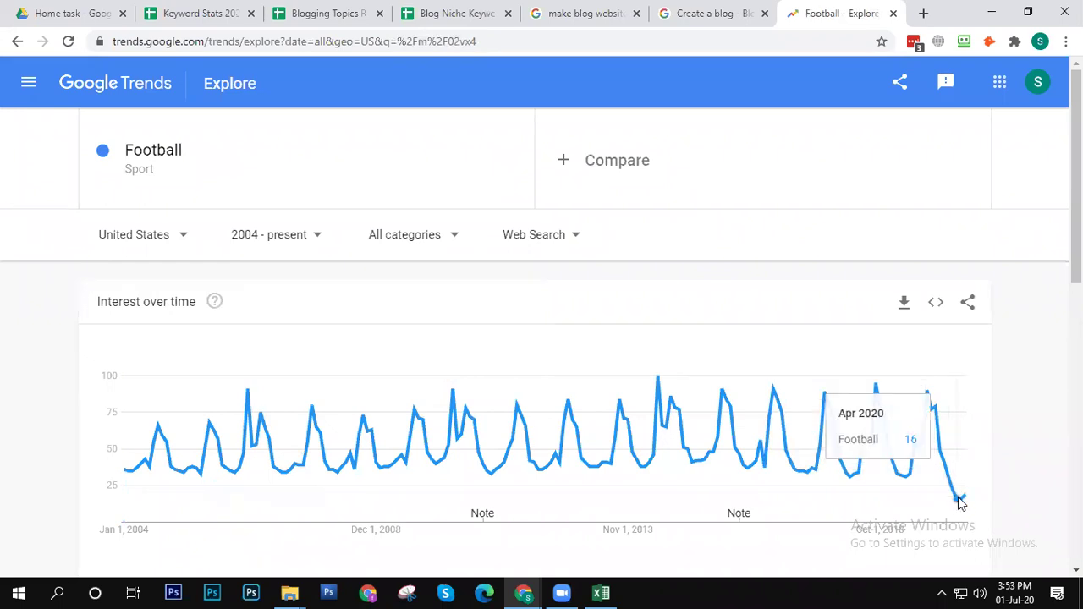
pyautogui.moveTo(1030, 590)
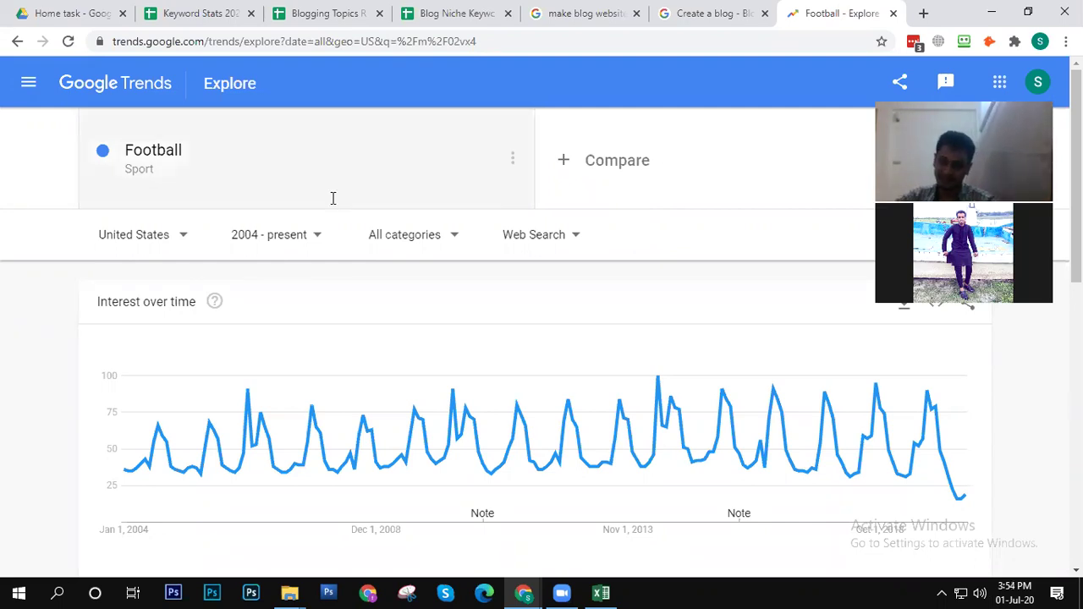
# Step: Close Google Trends and add the header Trends in cell H1 of the Blog Niche keyword analysis sheet
pyautogui.click(894, 13)
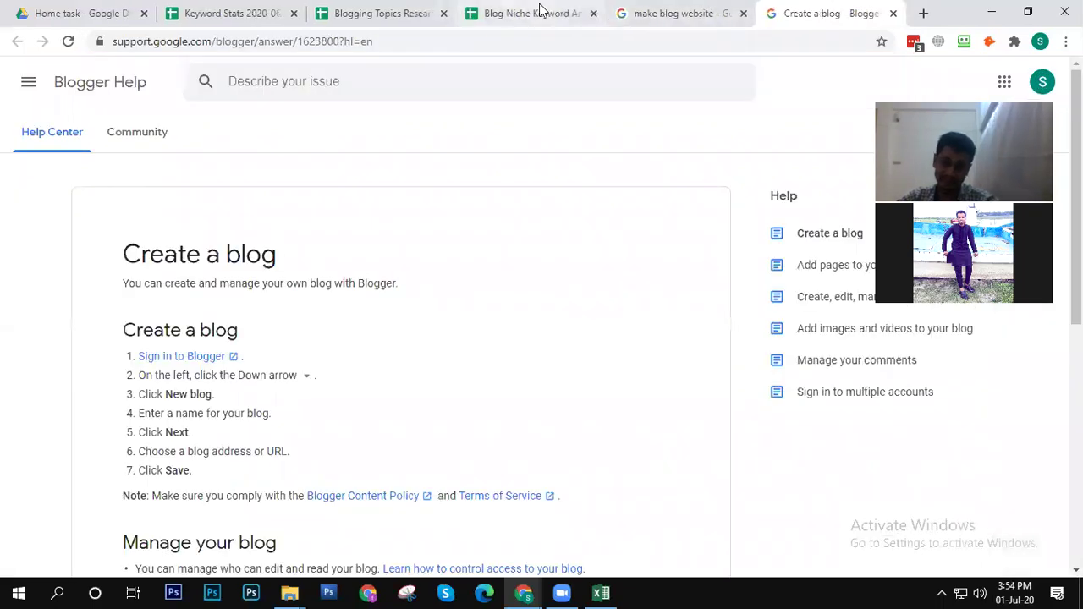
pyautogui.click(381, 14)
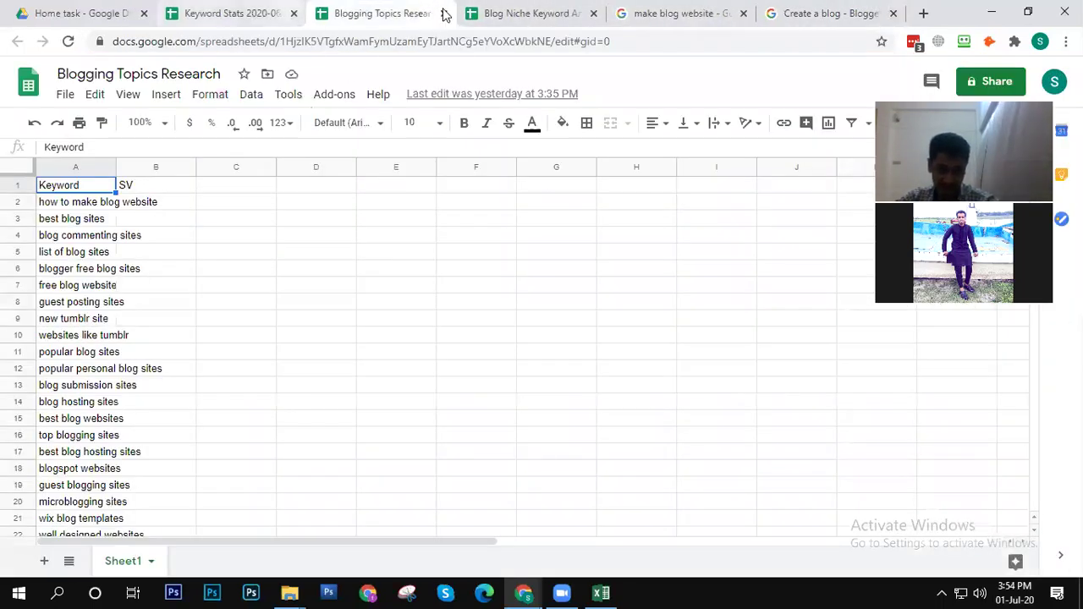
pyautogui.click(503, 14)
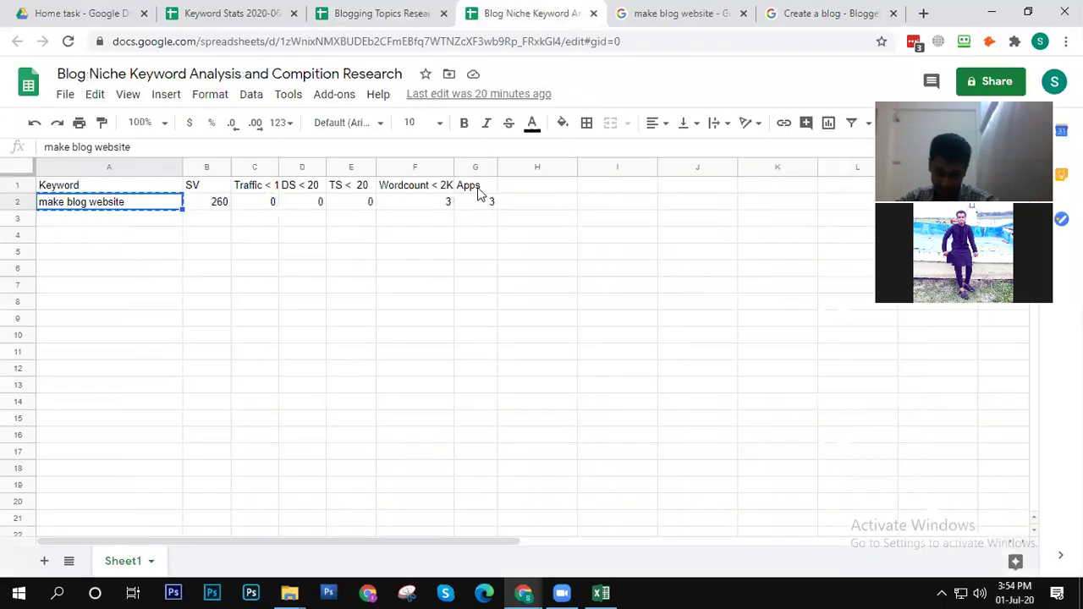
pyautogui.click(529, 186)
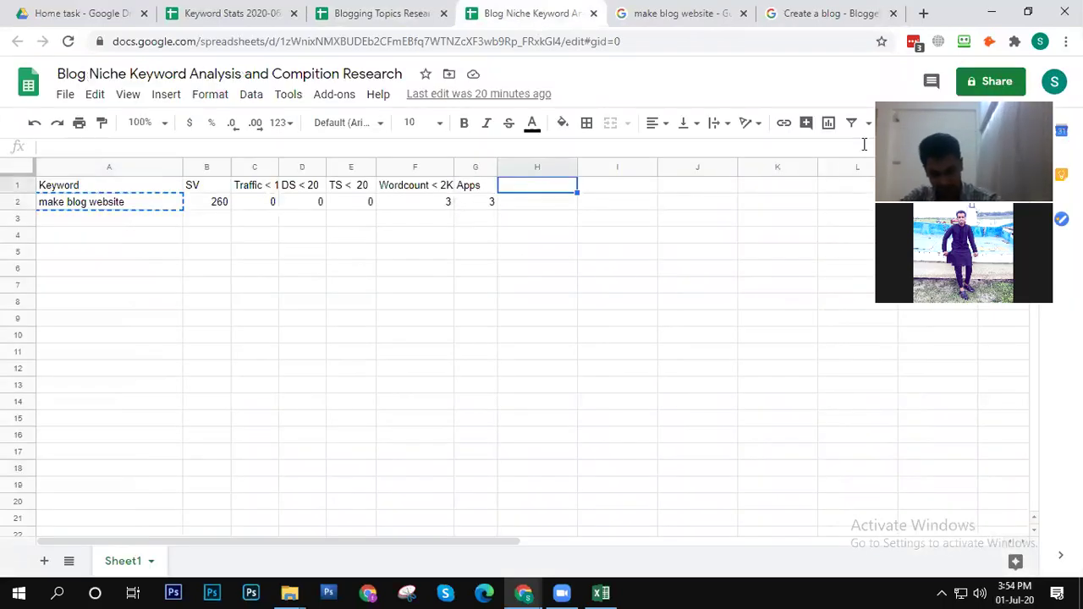
pyautogui.write('Tre')
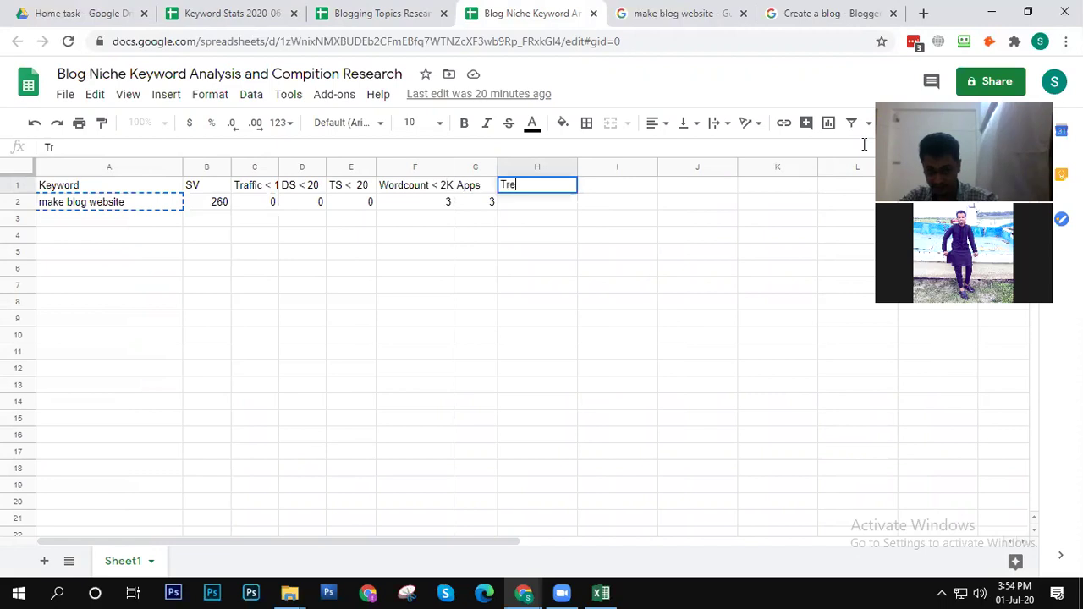
pyautogui.write('nds')
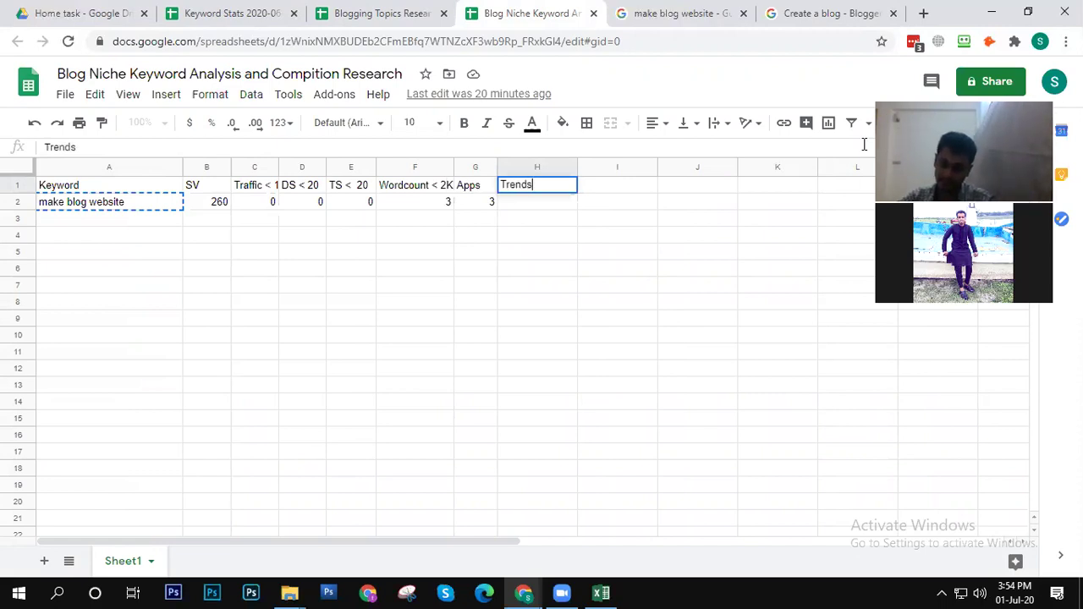
pyautogui.press('Return')
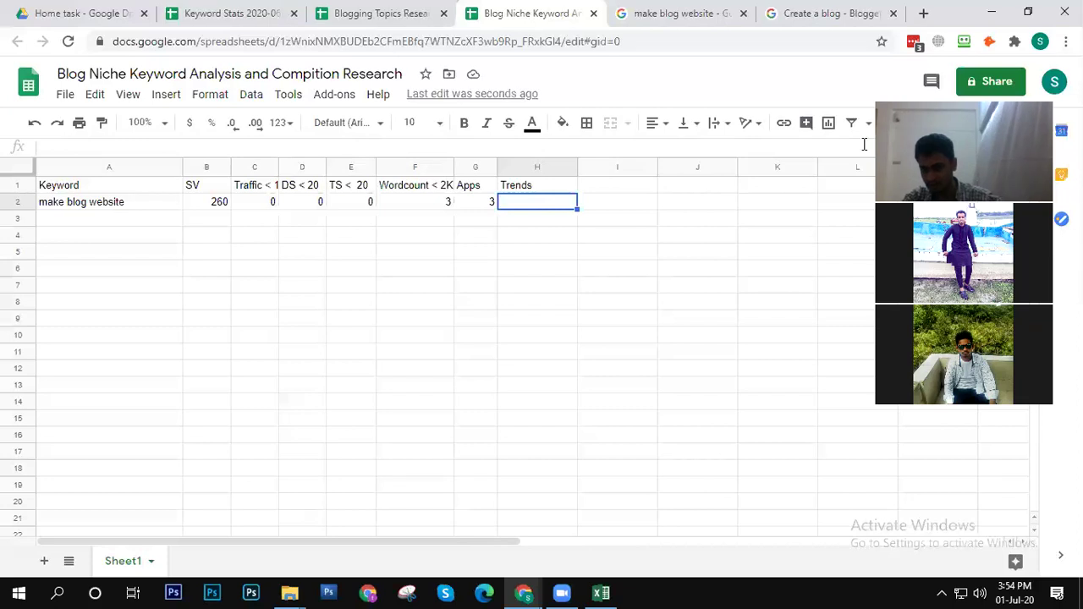
# Step: Enter avg as the Trends value for "make blog website" in cell H2
pyautogui.press('Return')
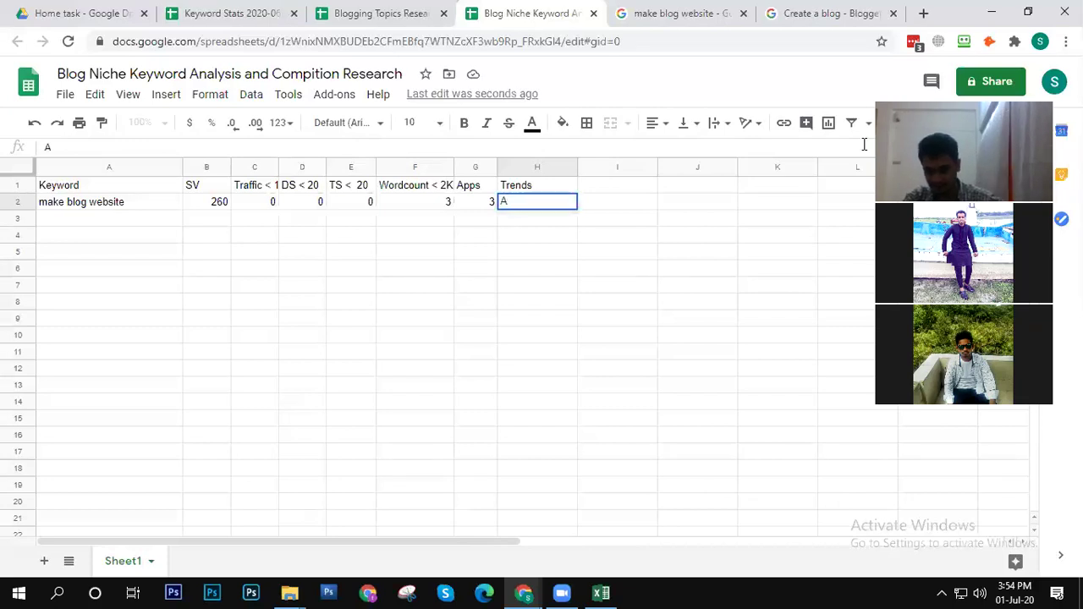
pyautogui.write('avg')
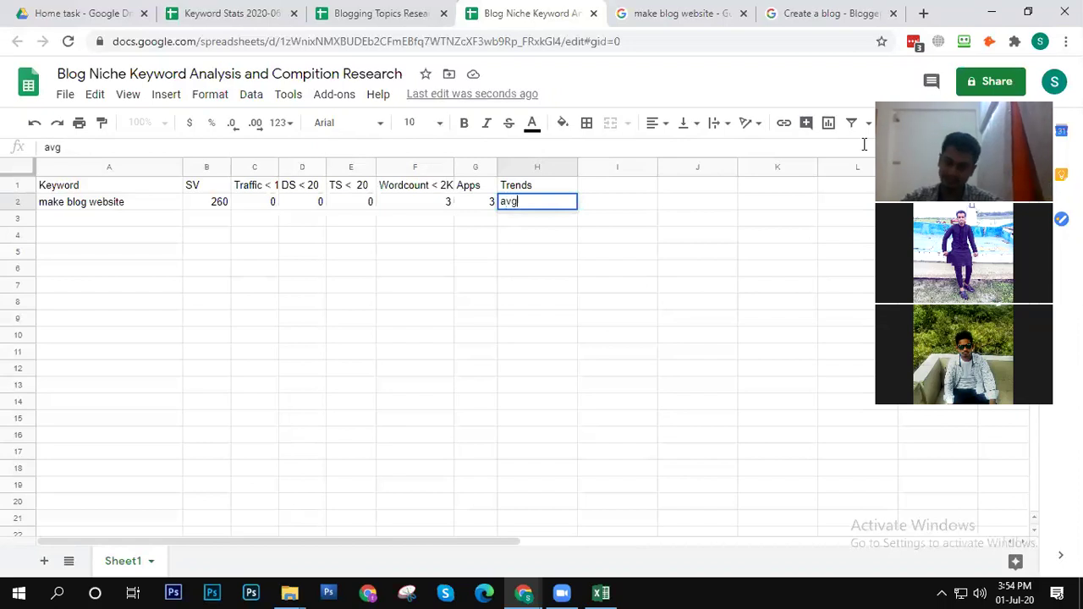
pyautogui.press('Tab')
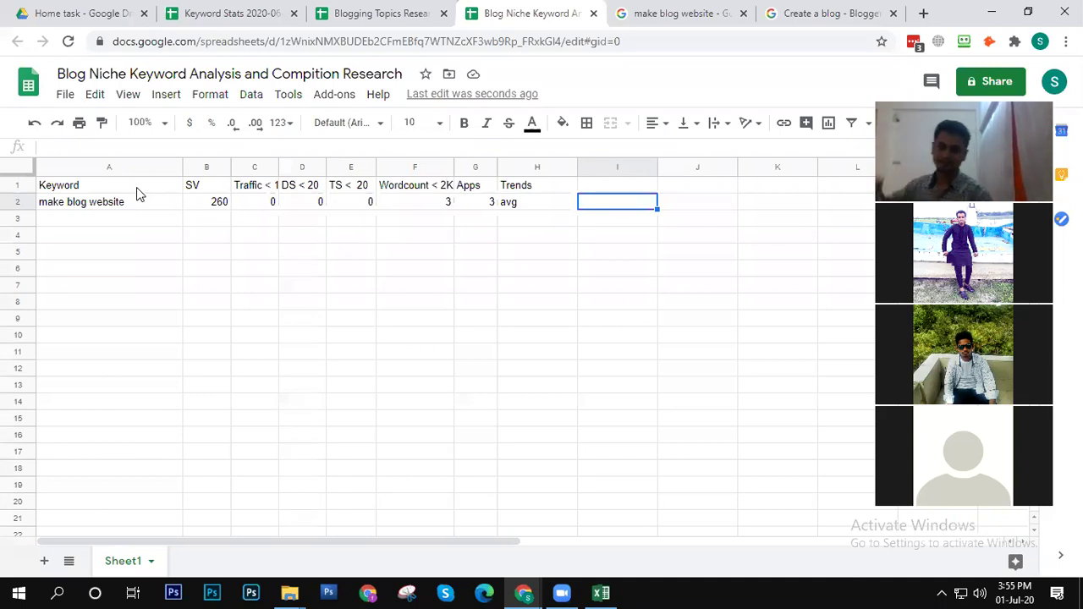
# Step: Run a Google search for intitle:"make blog website" to check the keyword's exact title competition
pyautogui.click(674, 10)
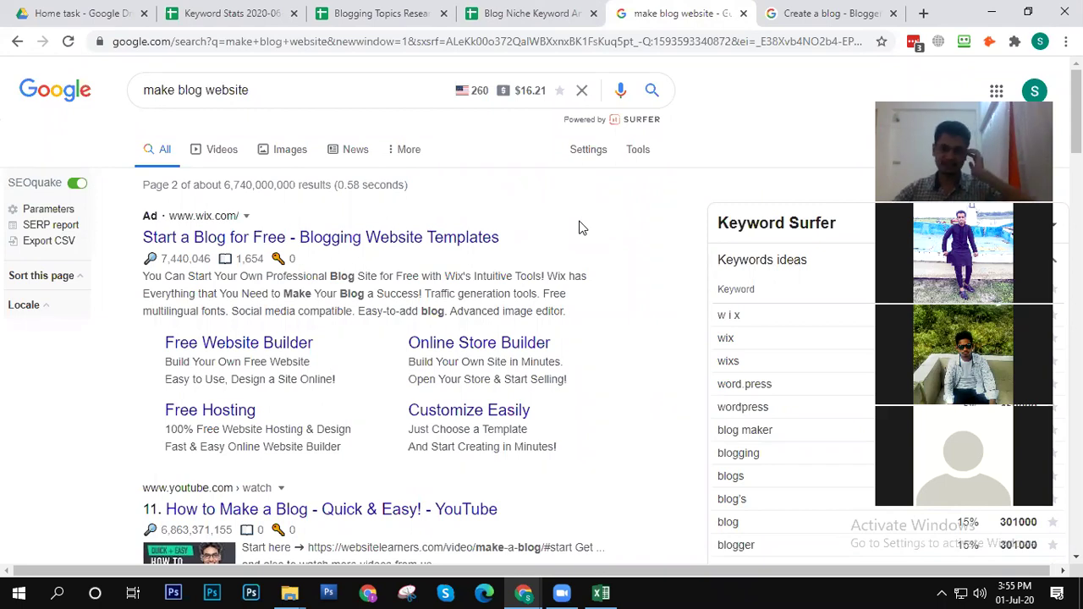
pyautogui.click(254, 90)
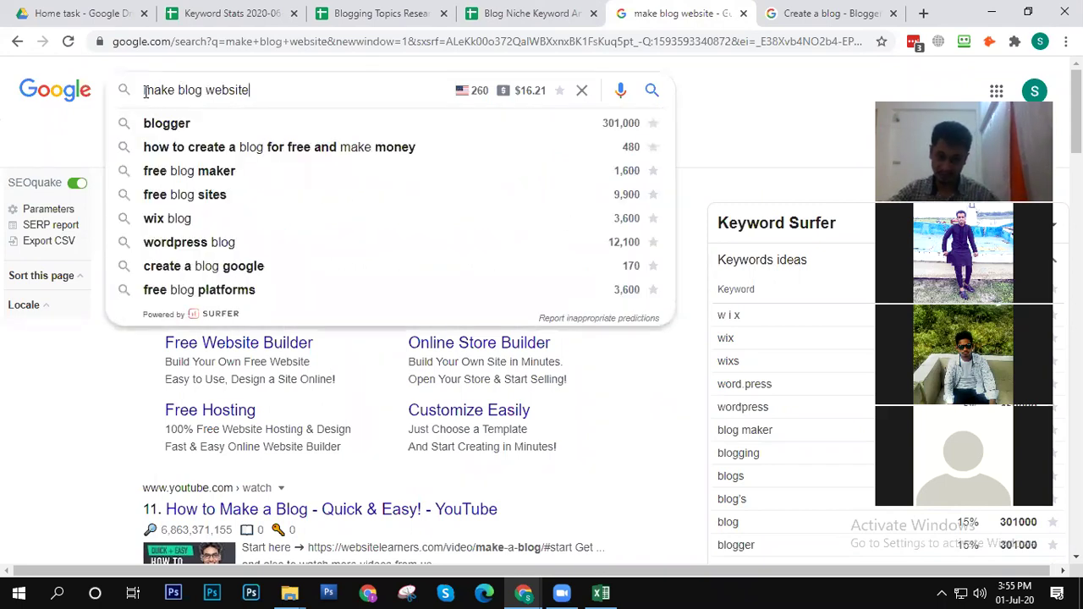
pyautogui.click(145, 90)
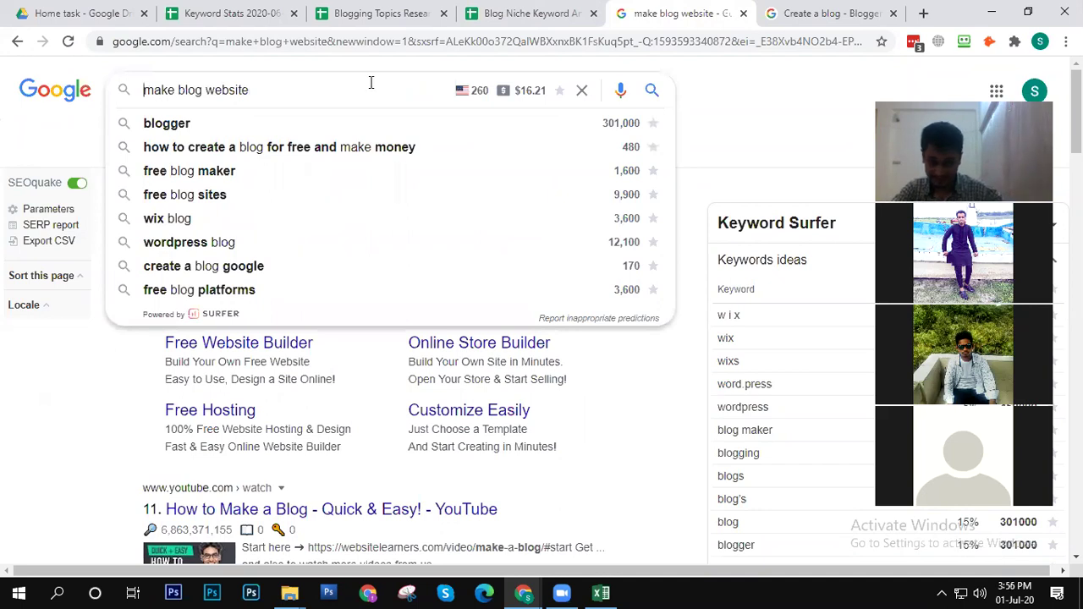
pyautogui.write('in')
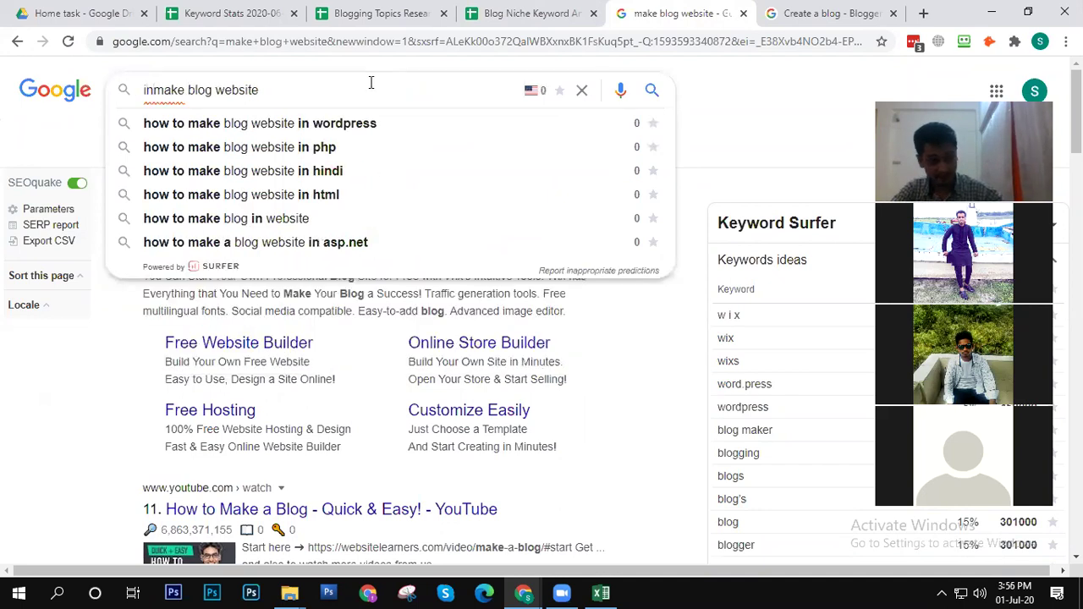
pyautogui.write('title')
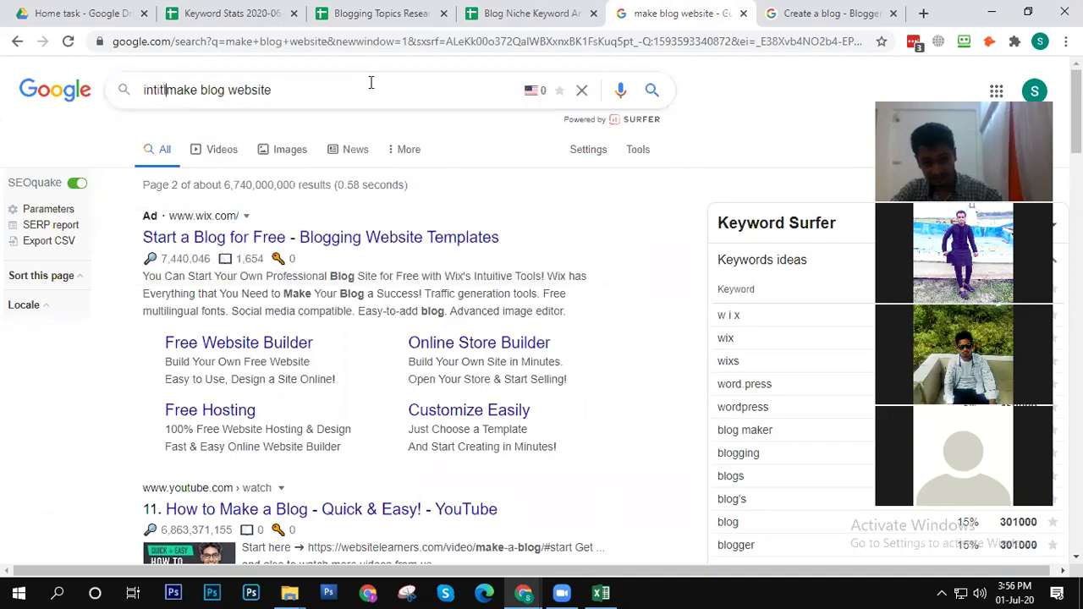
pyautogui.press('BackSpace')
pyautogui.press('BackSpace')
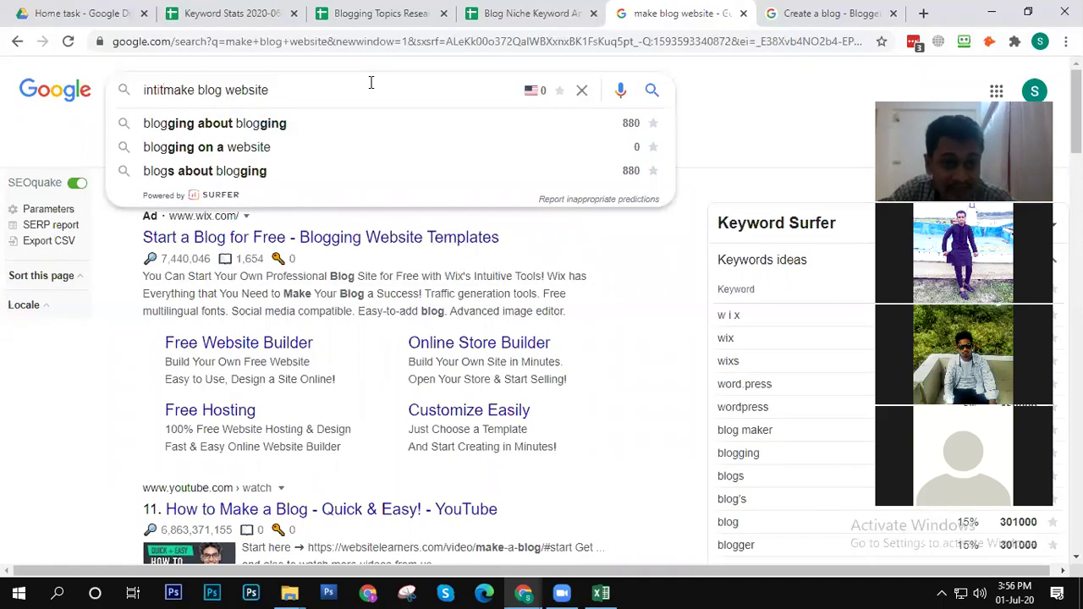
pyautogui.write('le:')
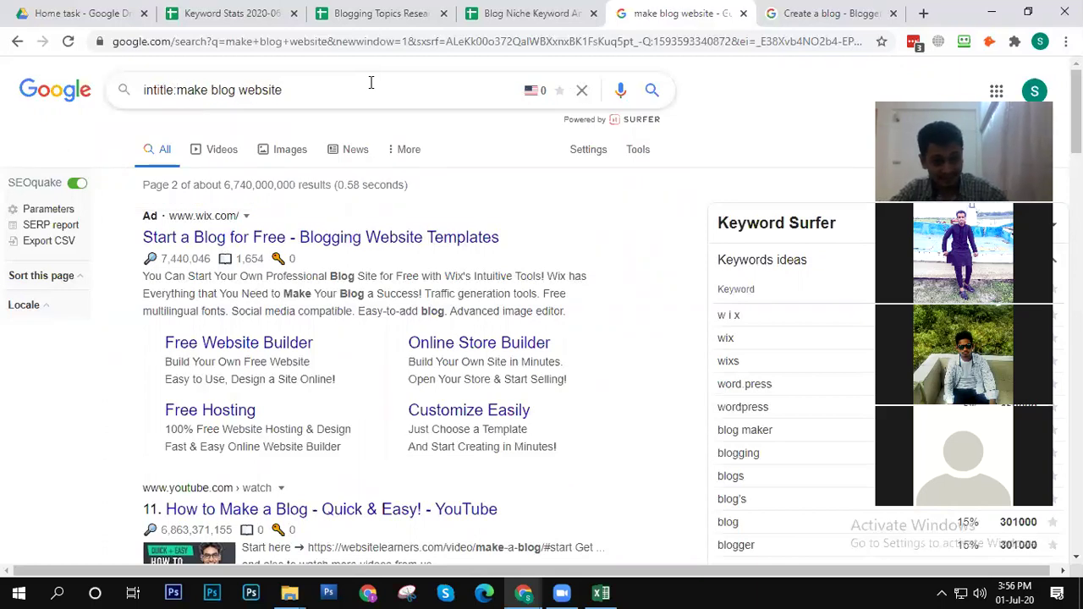
pyautogui.write('"')
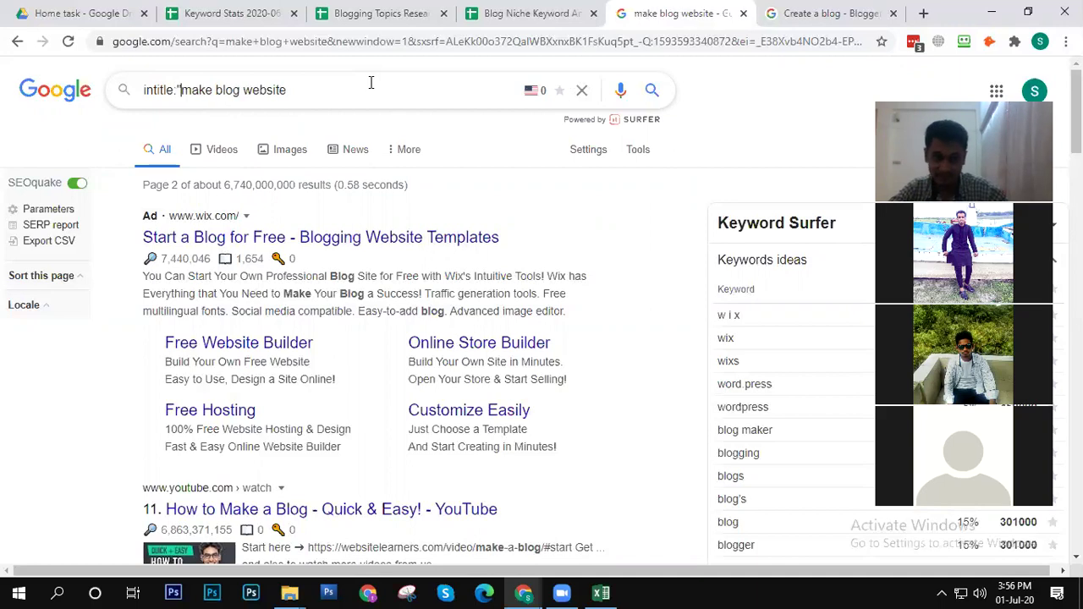
pyautogui.press('BackSpace')
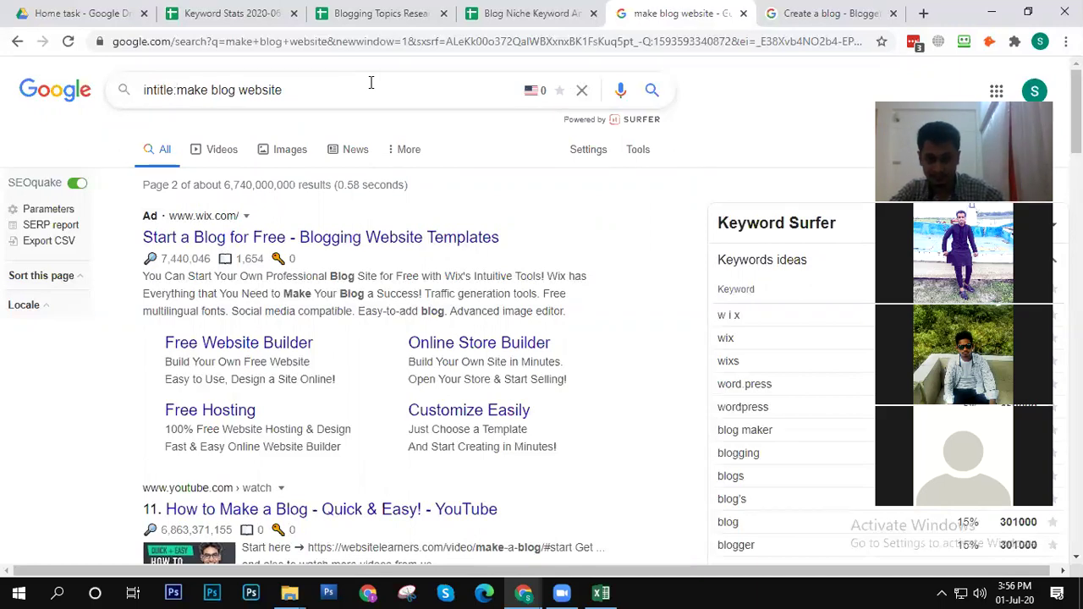
pyautogui.write('"')
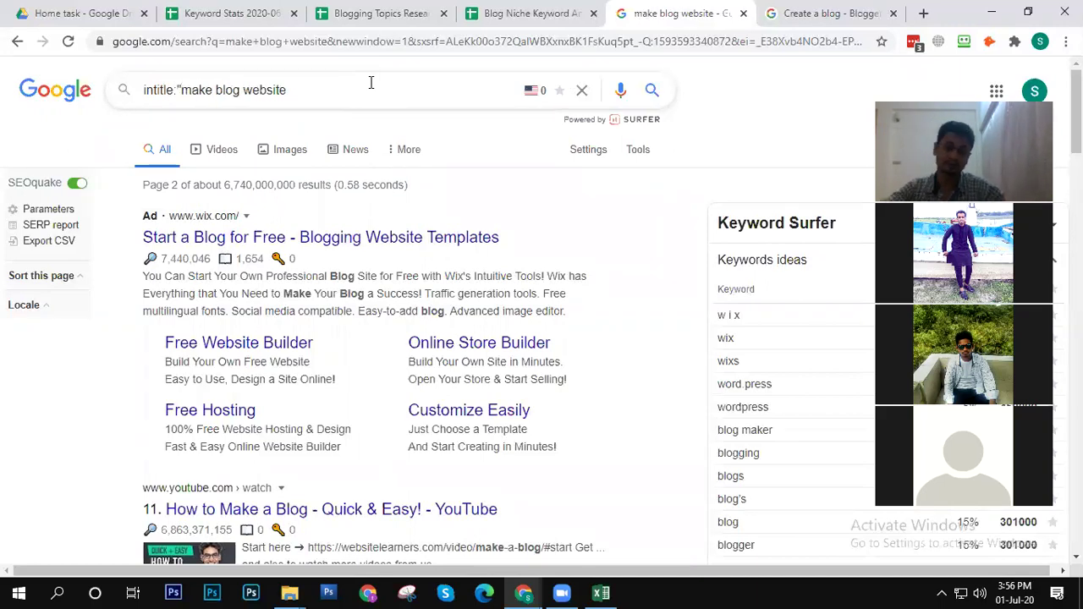
pyautogui.click(418, 90)
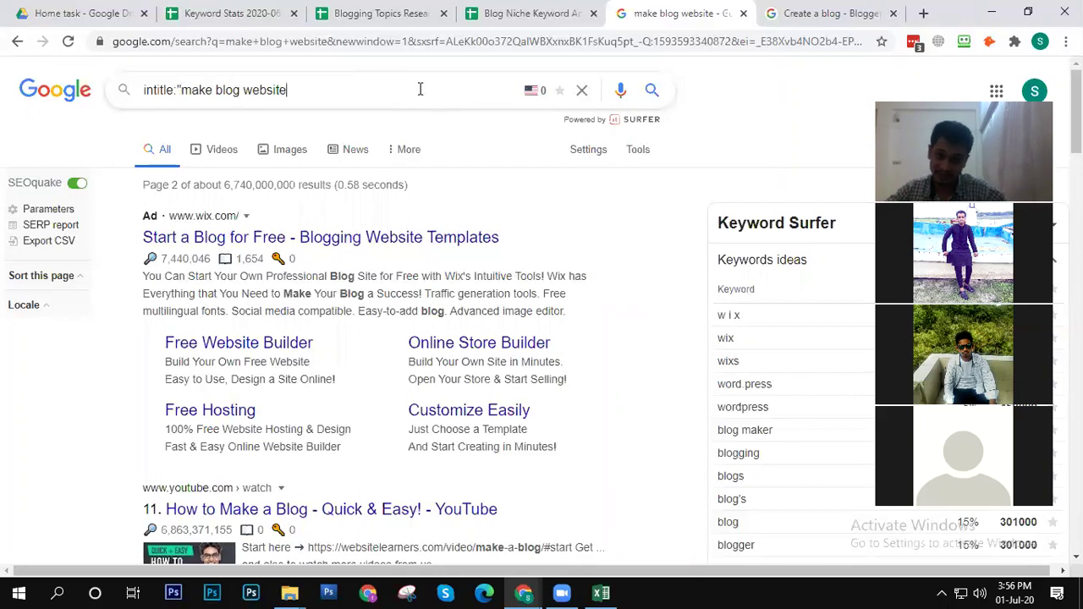
pyautogui.write('"')
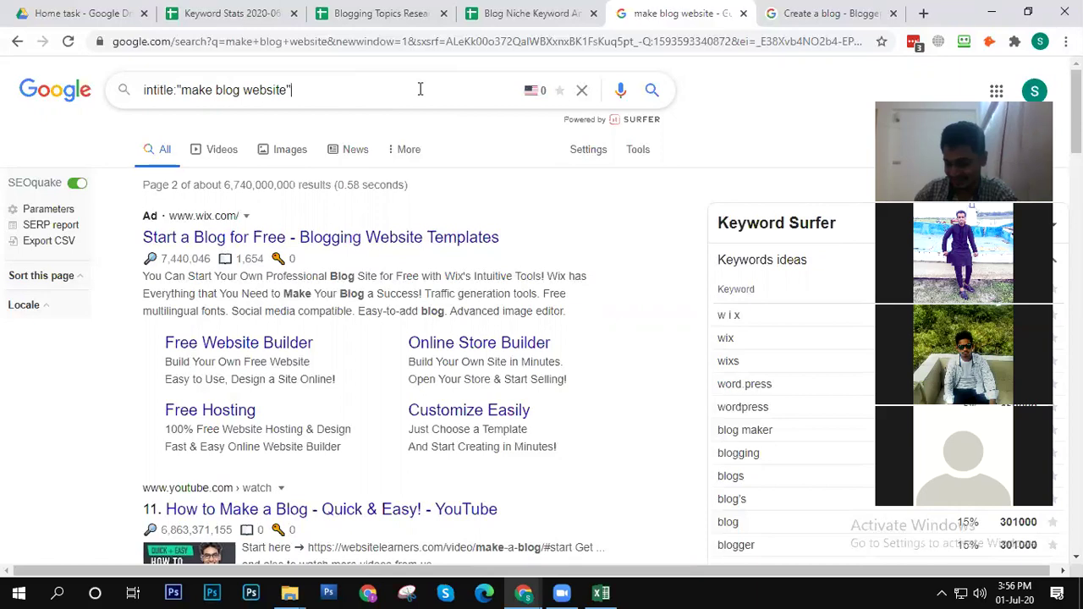
pyautogui.press('Return')
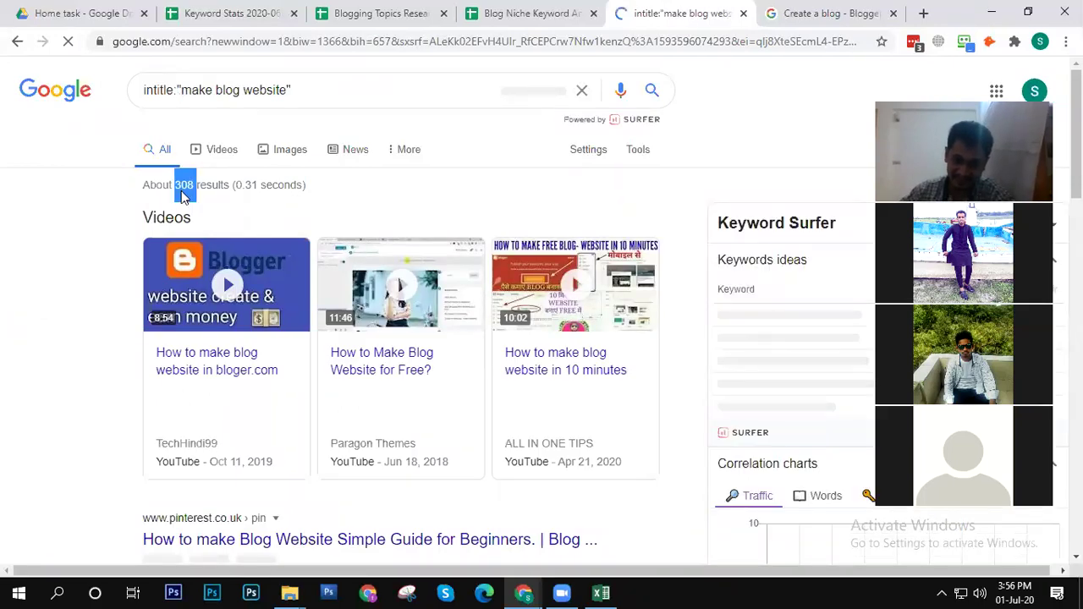
# Step: Examine the result count and the page titles listed for the intitle search, down to the end of the first page
pyautogui.doubleClick(182, 185)
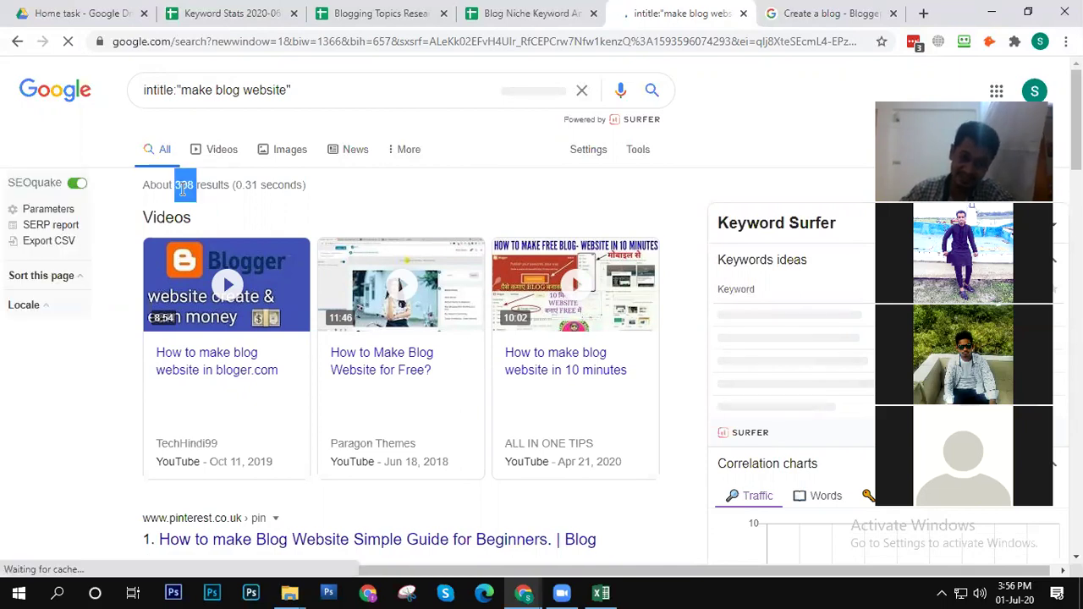
pyautogui.click(200, 185)
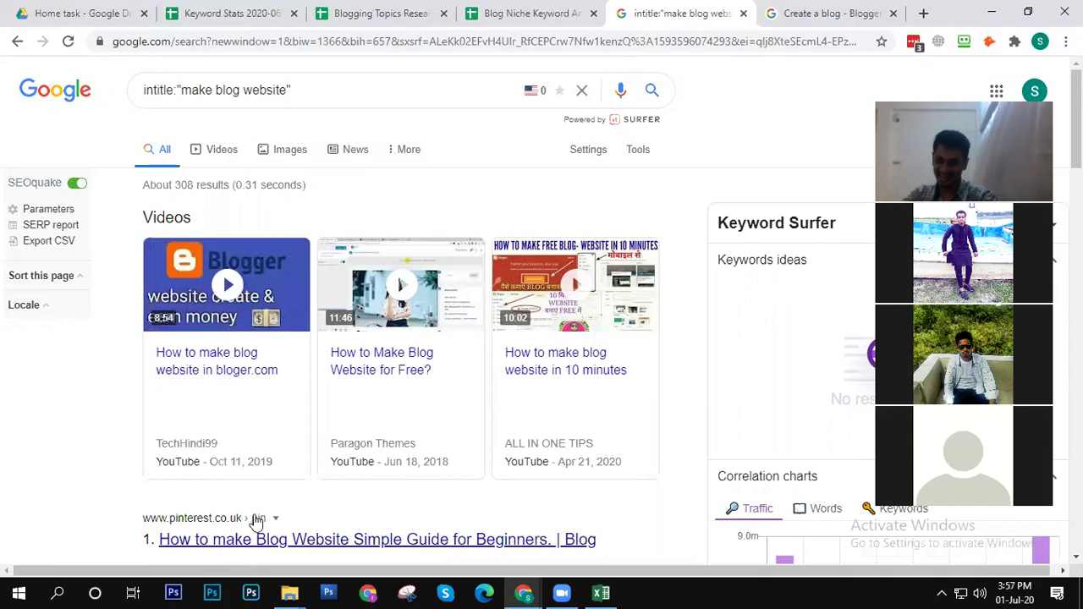
pyautogui.click(243, 90)
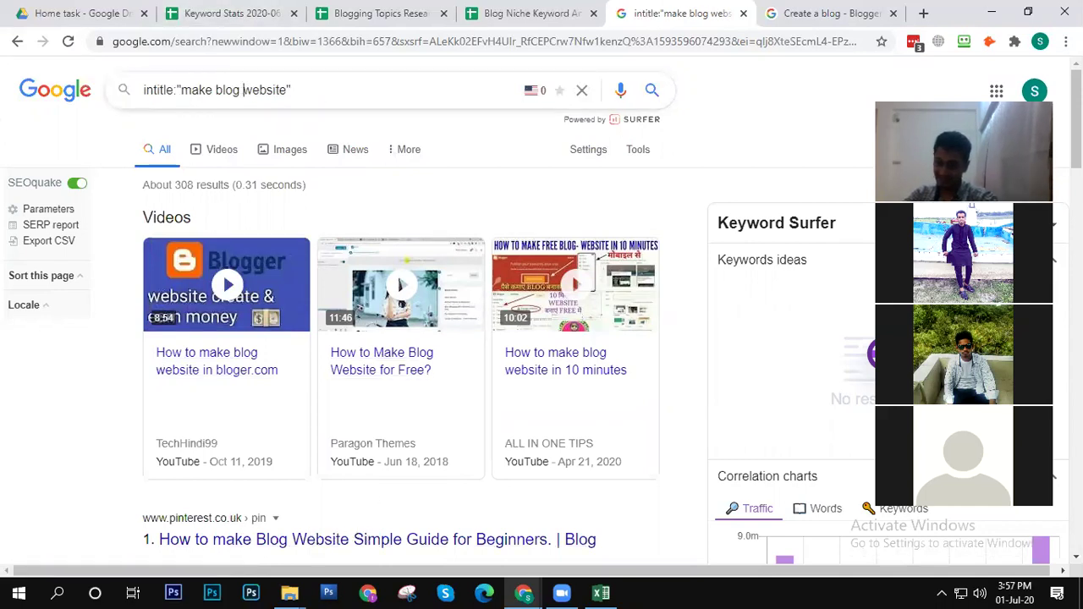
pyautogui.scroll(-2, 871, 163)
pyautogui.scroll(-2, 398, 339)
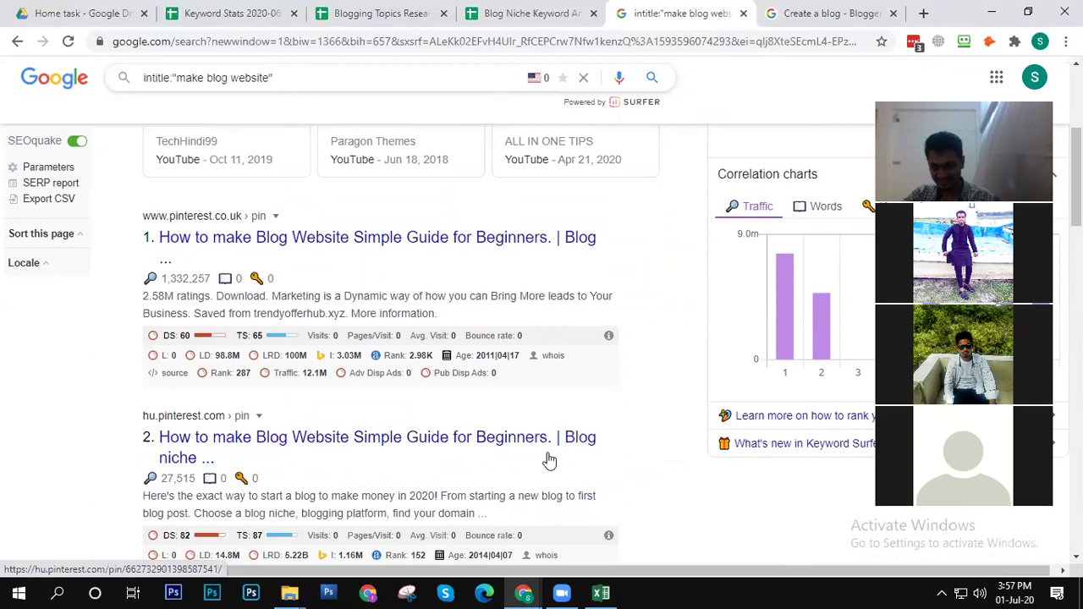
pyautogui.scroll(-1, 718, 469)
pyautogui.scroll(-2, 718, 470)
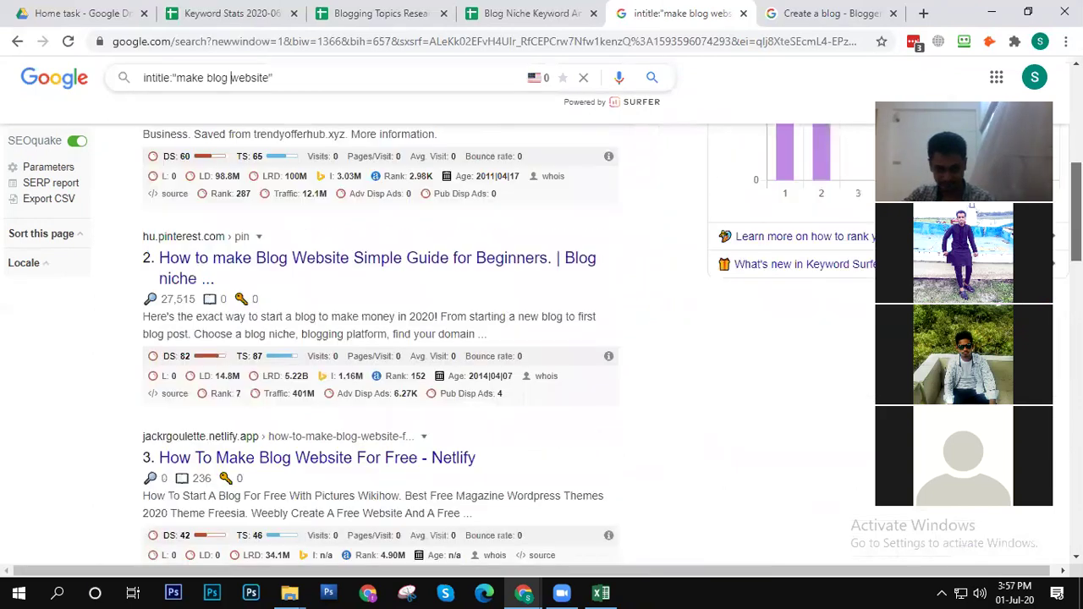
pyautogui.scroll(-2, 380, 342)
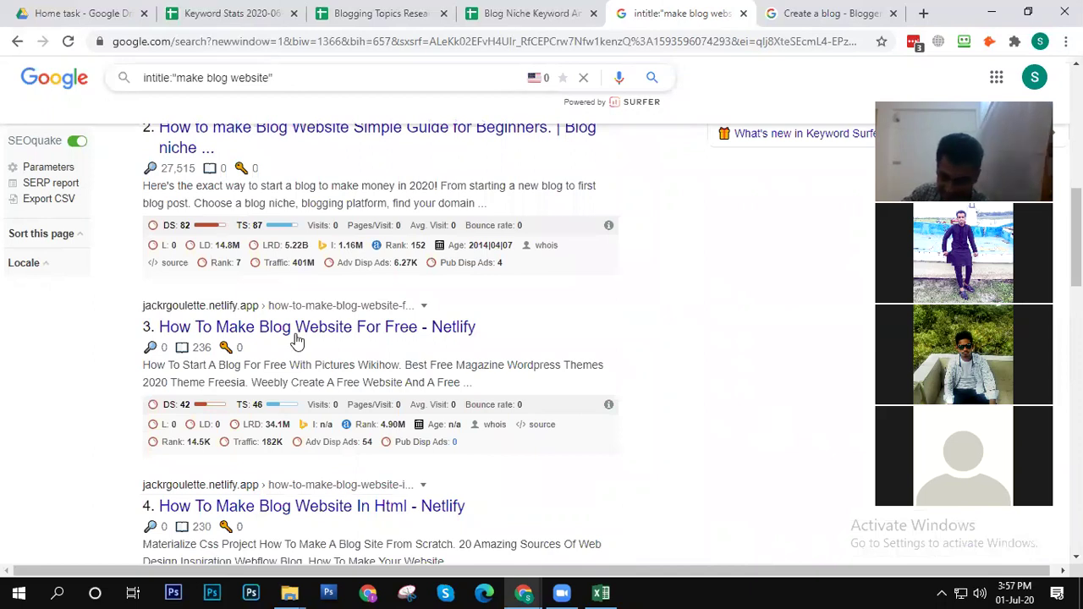
pyautogui.scroll(-7, 230, 77)
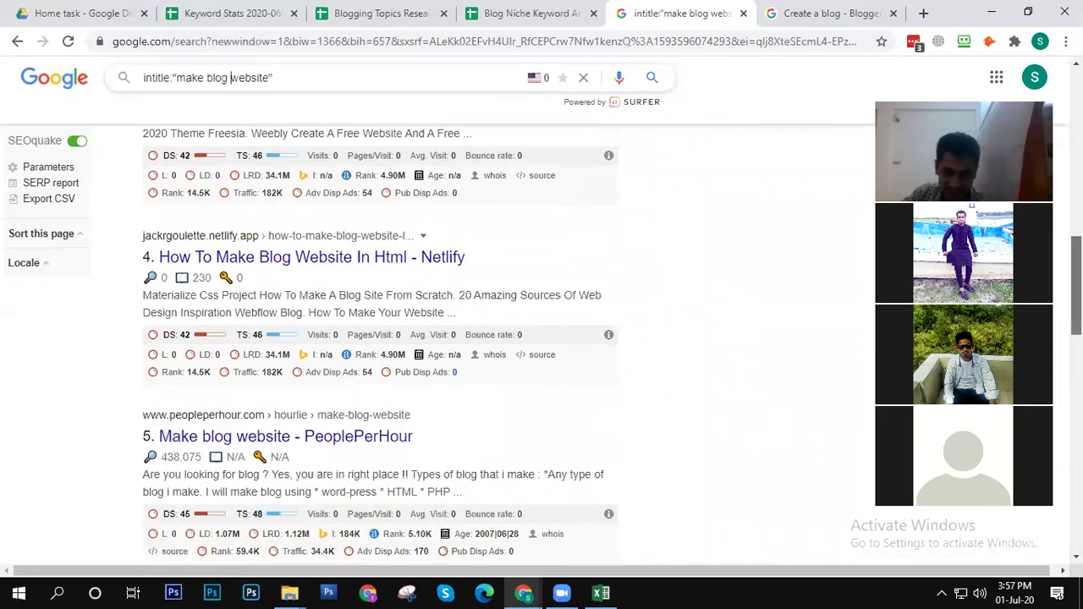
pyautogui.scroll(-5, 230, 77)
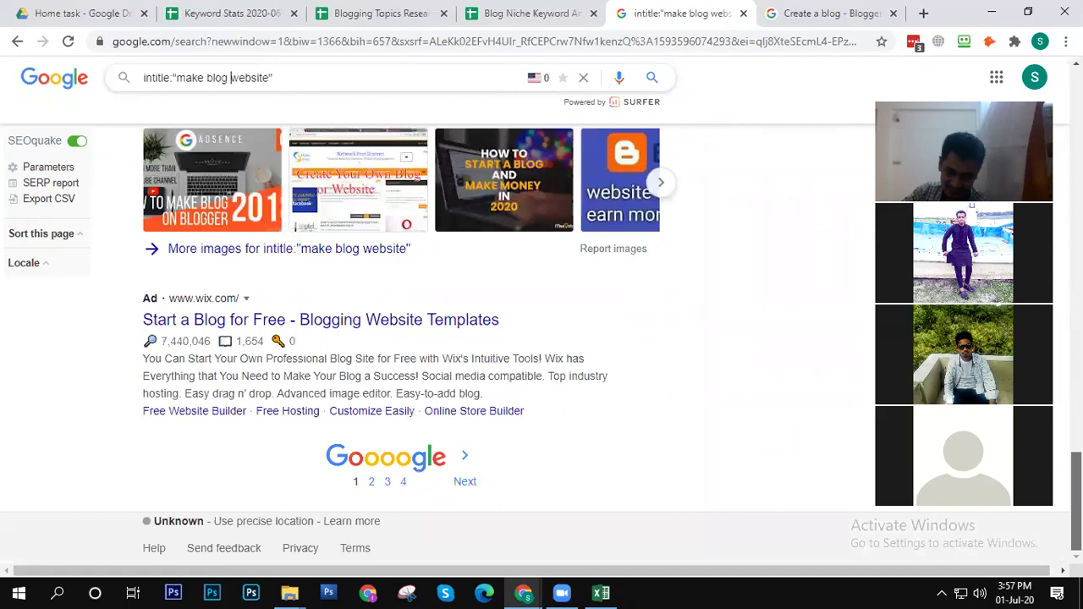
pyautogui.scroll(15, 231, 77)
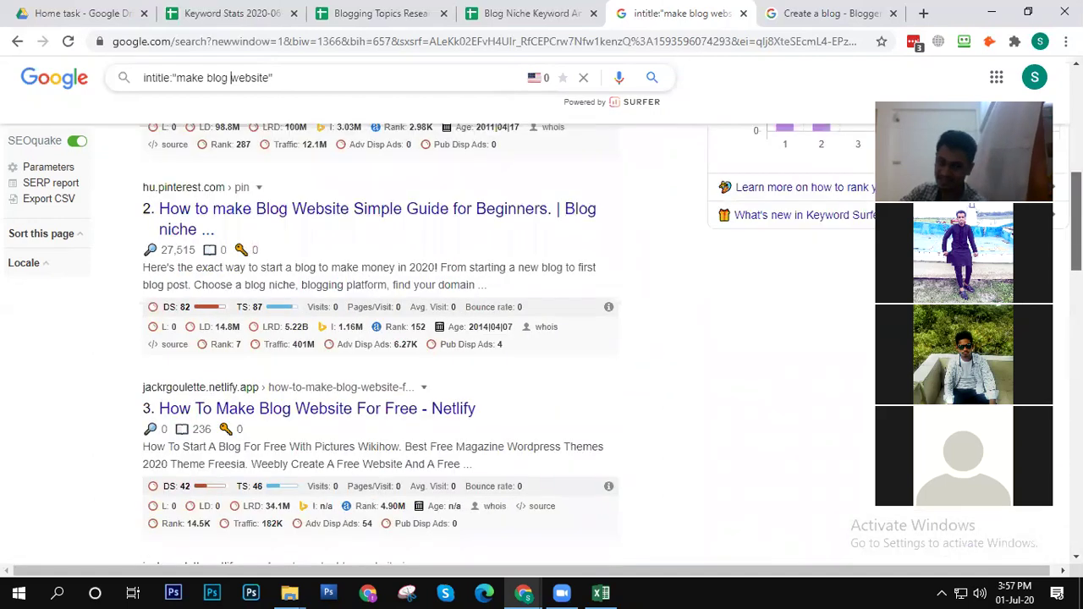
# Step: Return to the Blog Niche keyword analysis sheet and add the header intitle in cell I1
pyautogui.click(535, 12)
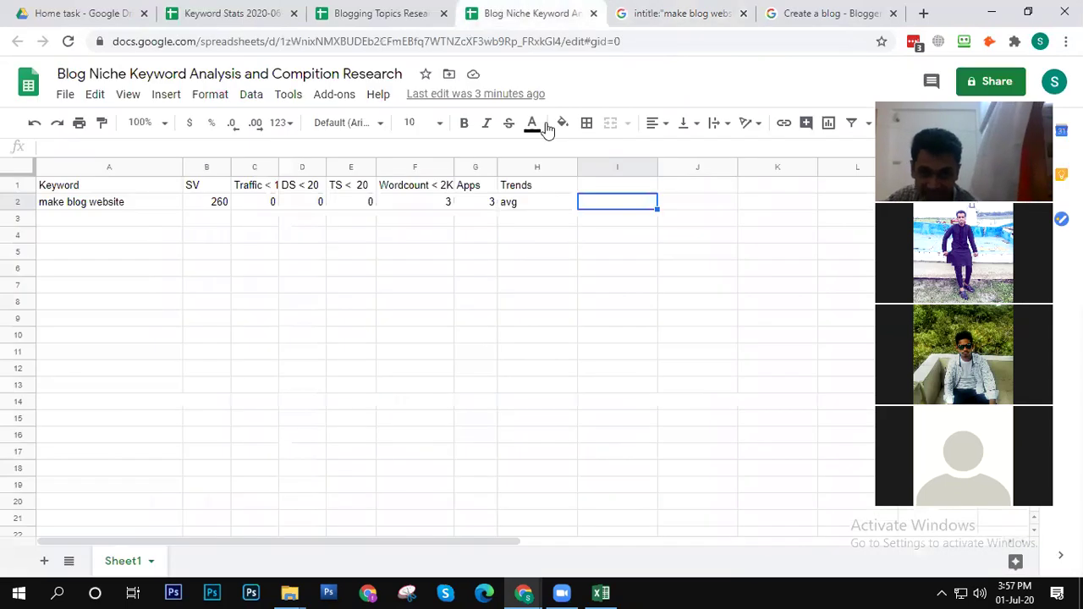
pyautogui.click(590, 184)
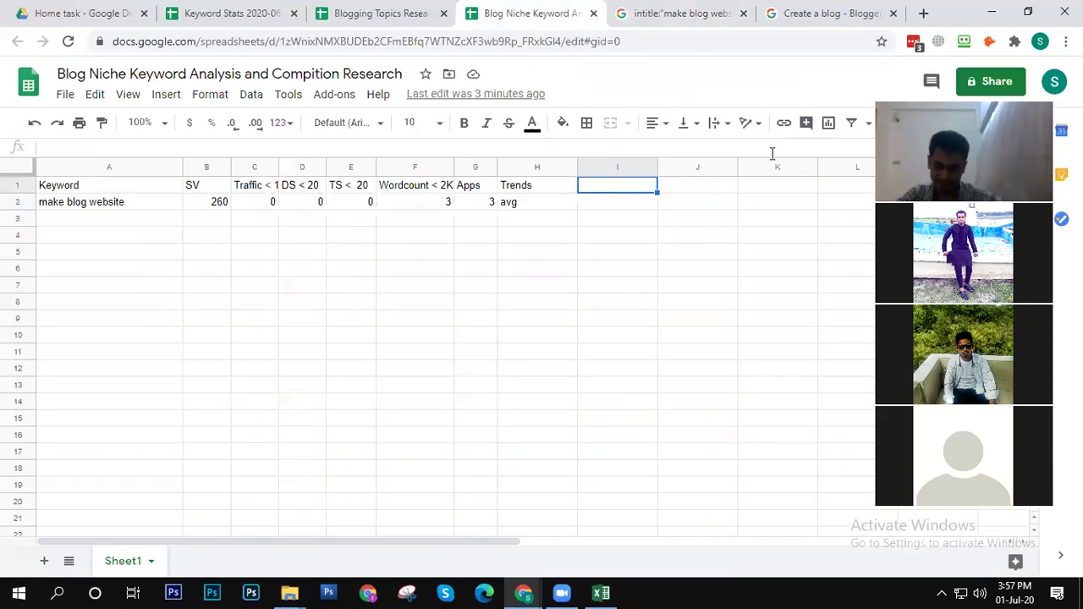
pyautogui.write('intile')
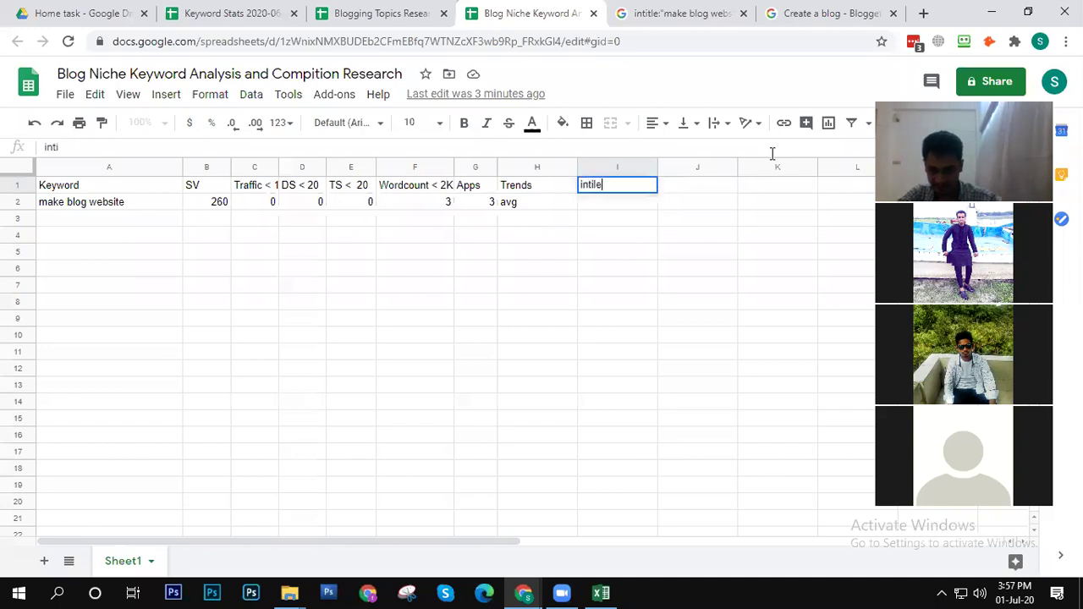
pyautogui.press('BackSpace')
pyautogui.press('BackSpace')
pyautogui.press('BackSpace')
pyautogui.press('BackSpace')
pyautogui.press('BackSpace')
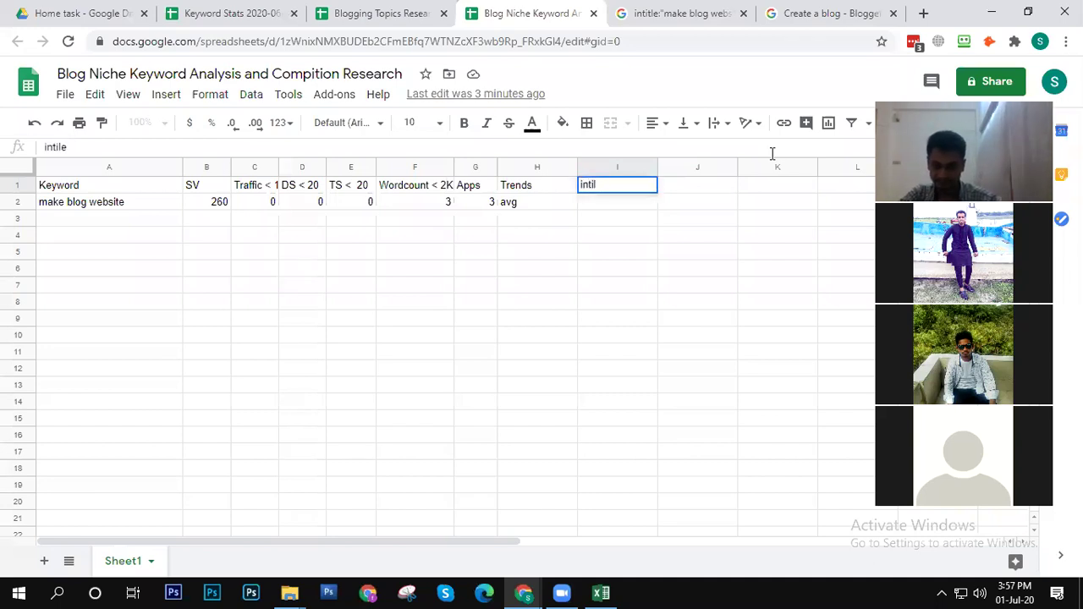
pyautogui.press('BackSpace')
pyautogui.write('a')
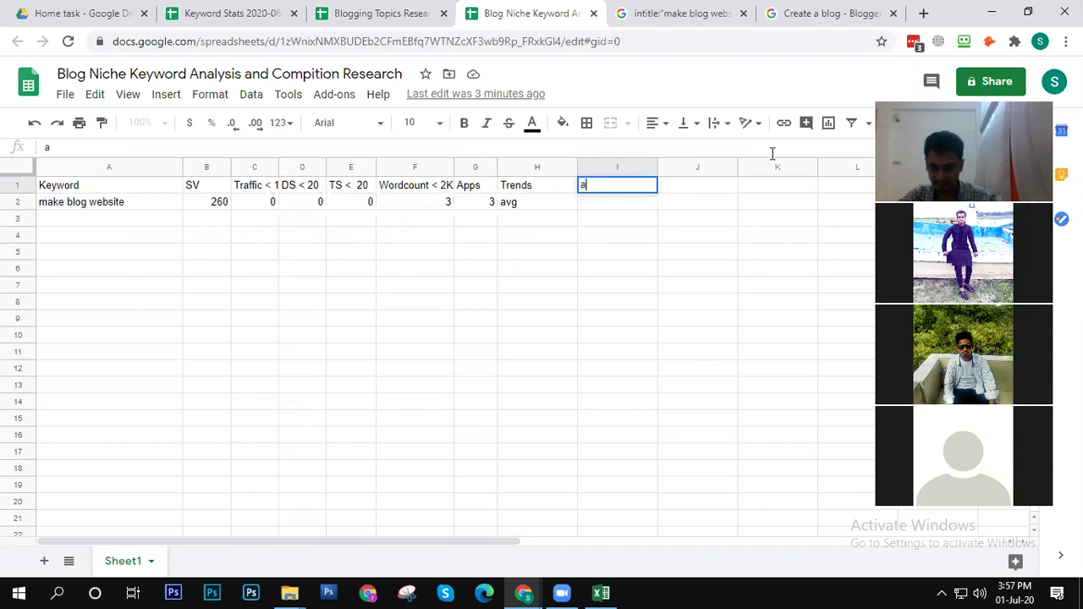
pyautogui.write('llintitle')
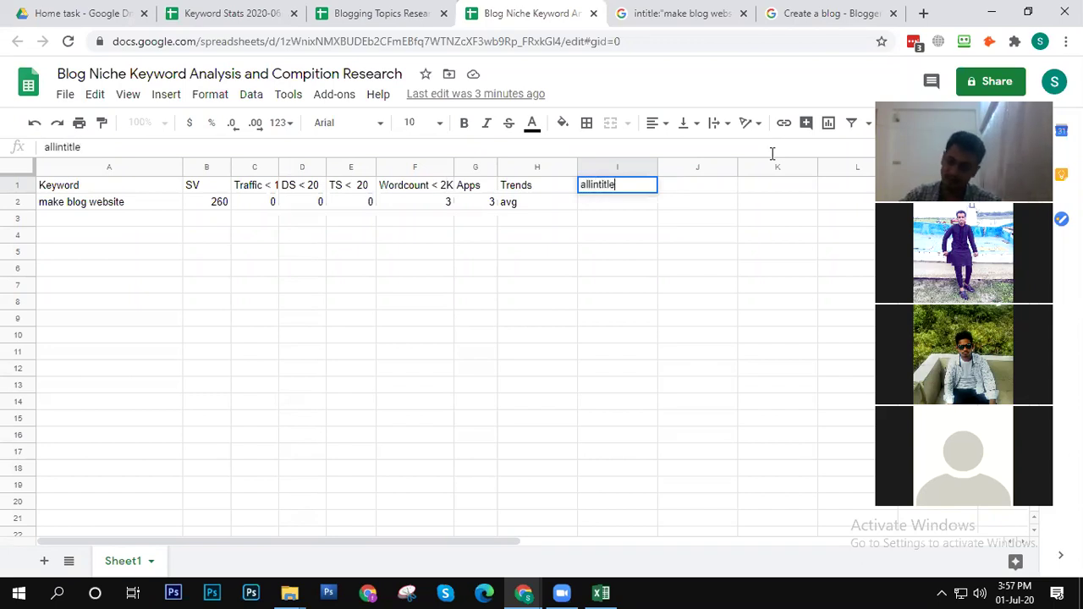
pyautogui.press('BackSpace')
pyautogui.press('BackSpace')
pyautogui.press('BackSpace')
pyautogui.press('BackSpace')
pyautogui.press('BackSpace')
pyautogui.press('BackSpace')
pyautogui.press('BackSpace')
pyautogui.press('BackSpace')
pyautogui.press('BackSpace')
pyautogui.press('BackSpace')
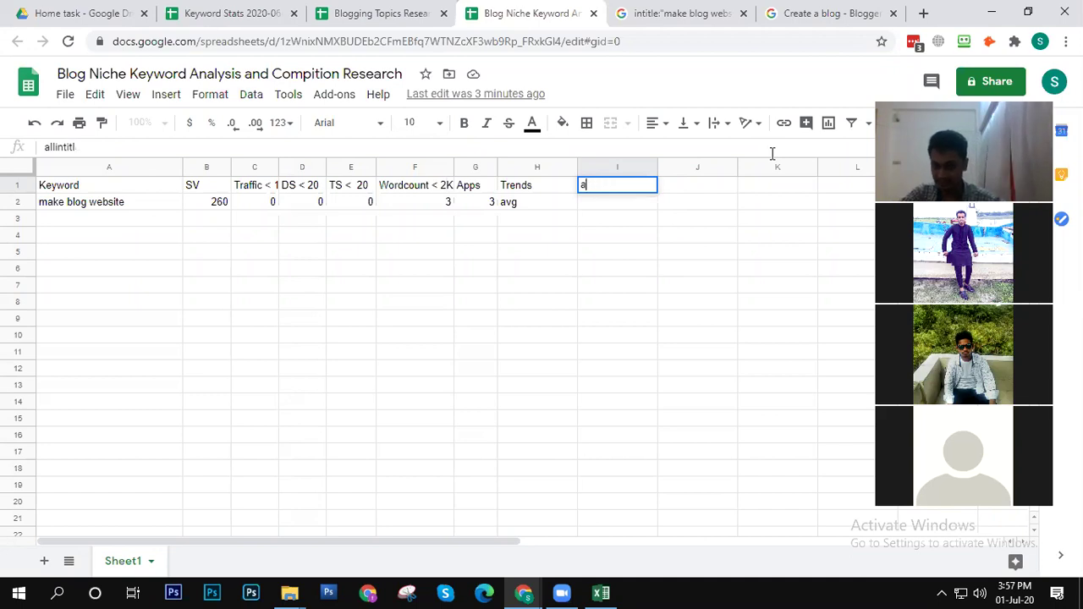
pyautogui.write('intitle')
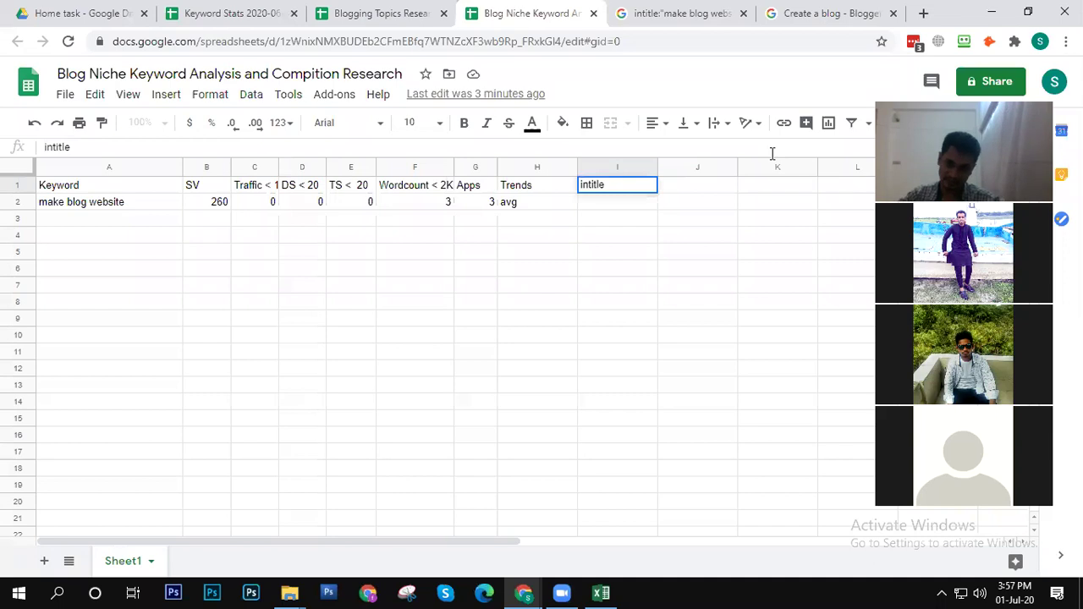
pyautogui.press('Return')
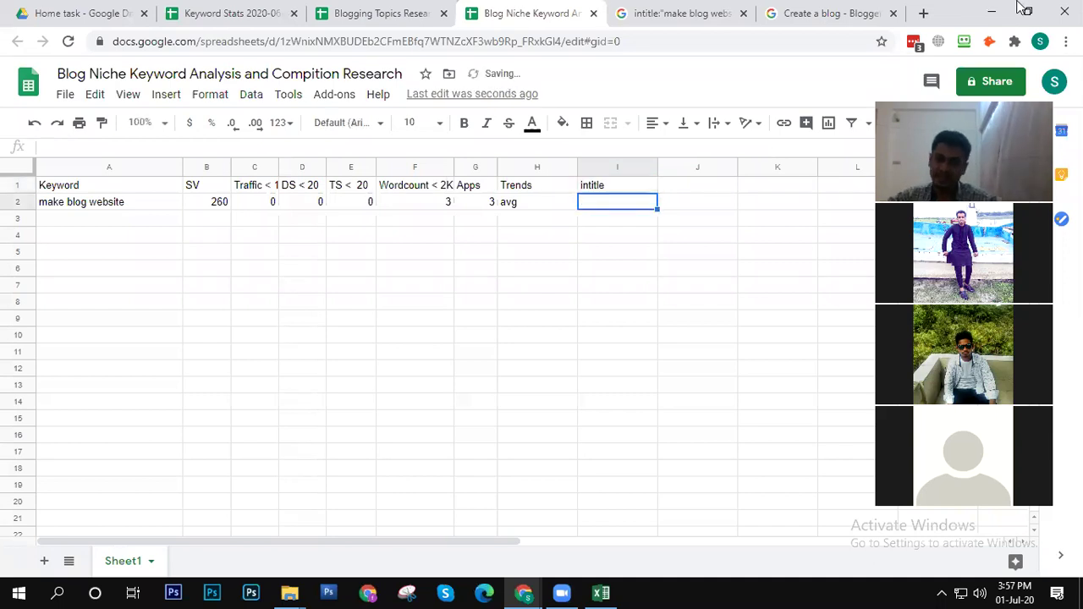
# Step: Review the intitle search results and the Blogger Help page again, and return to the Blog Niche keyword analysis sheet
pyautogui.click(656, 7)
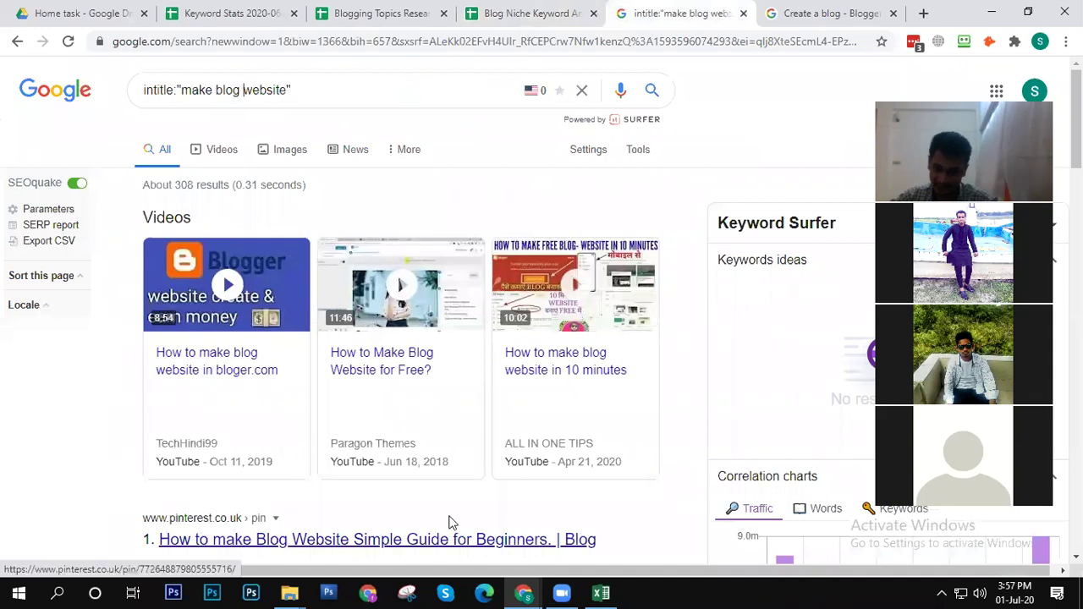
pyautogui.scroll(-3, 451, 522)
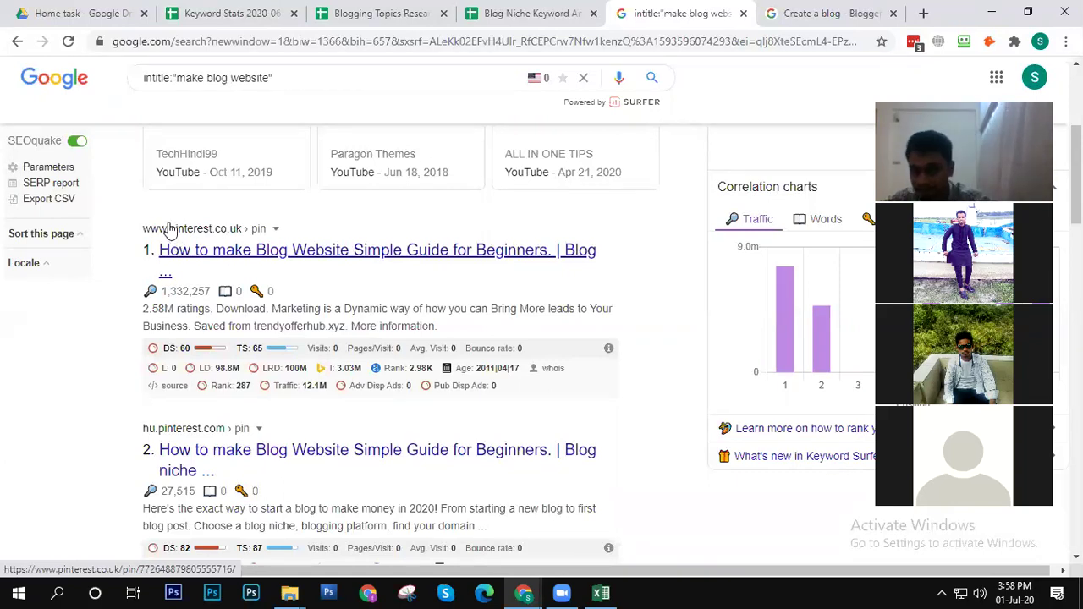
pyautogui.click(822, 12)
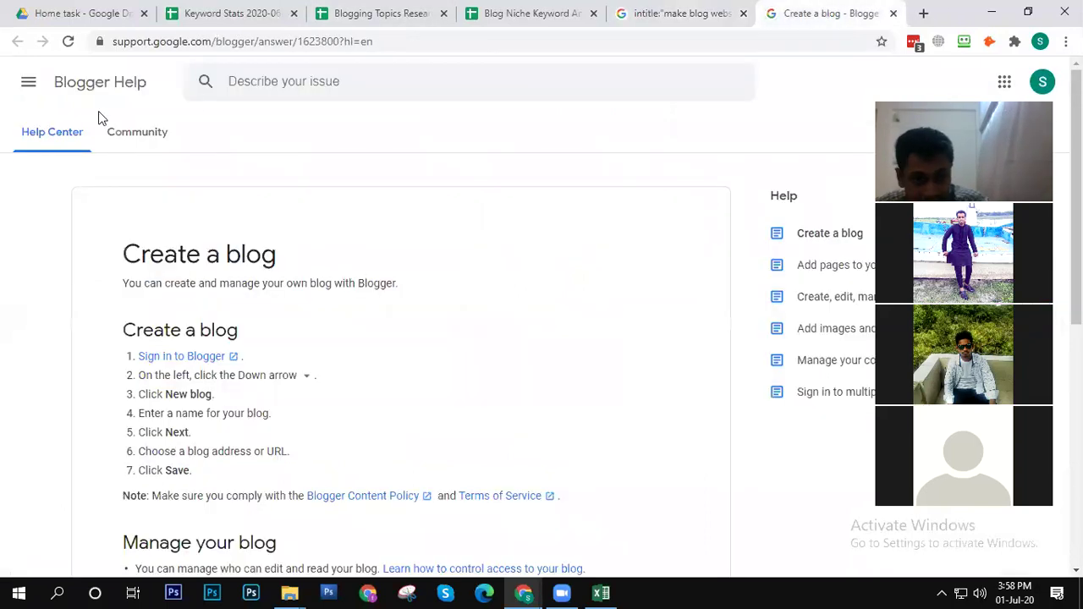
pyautogui.click(518, 10)
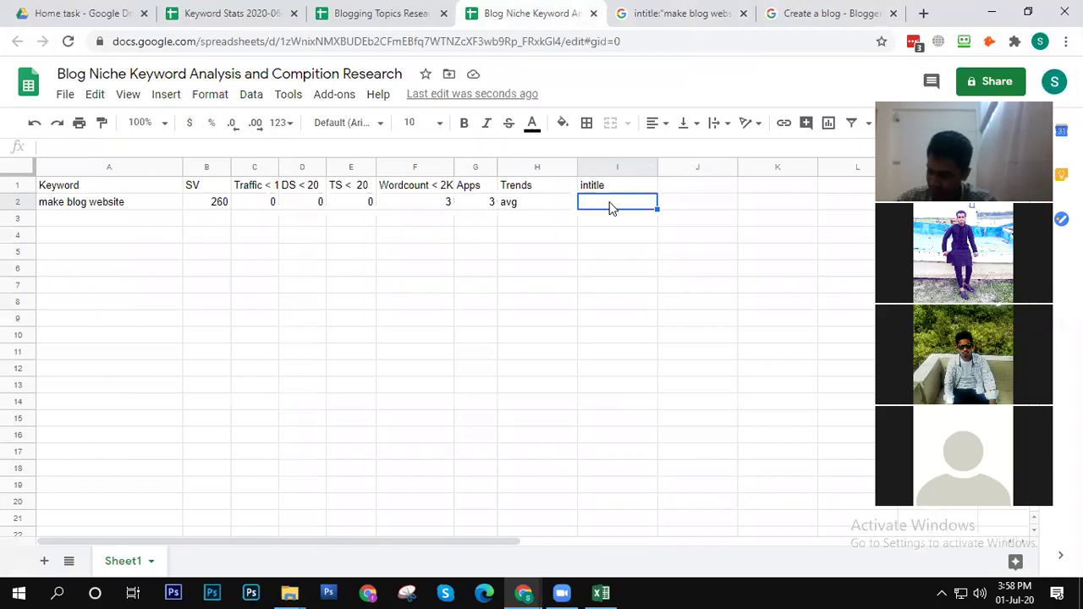
# Step: Record 308 as the intitle value for make blog website in I2 and add the header Social and forum in J1
pyautogui.write('308')
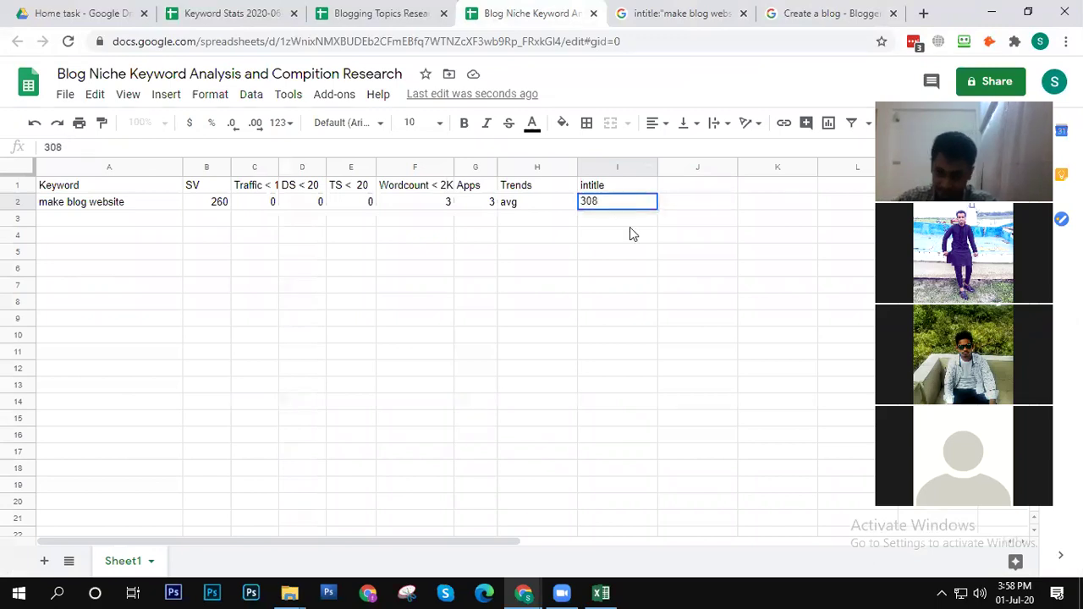
pyautogui.click(677, 189)
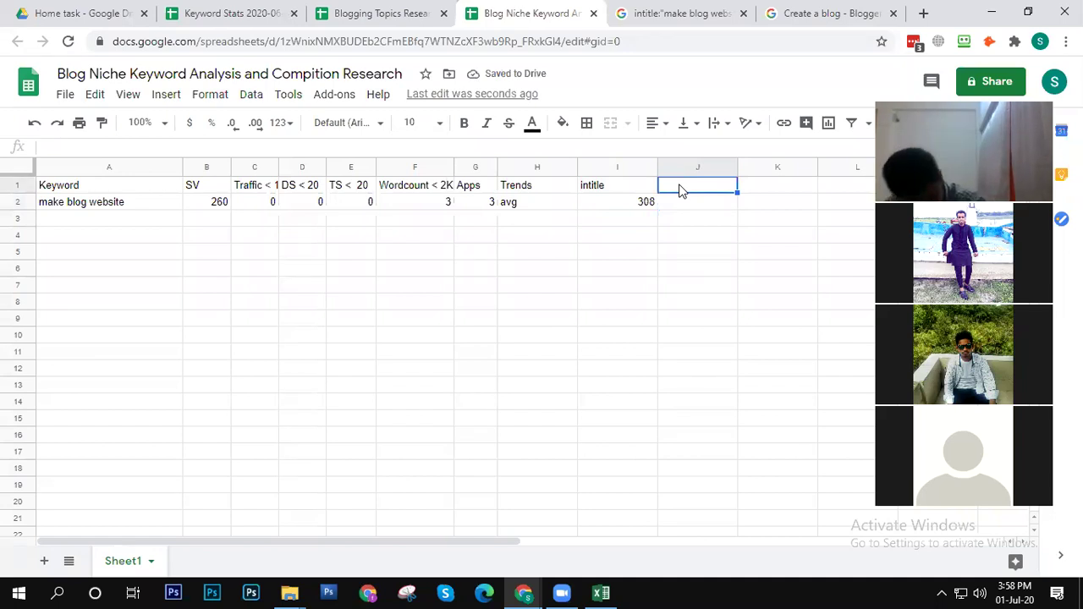
pyautogui.write('Social ')
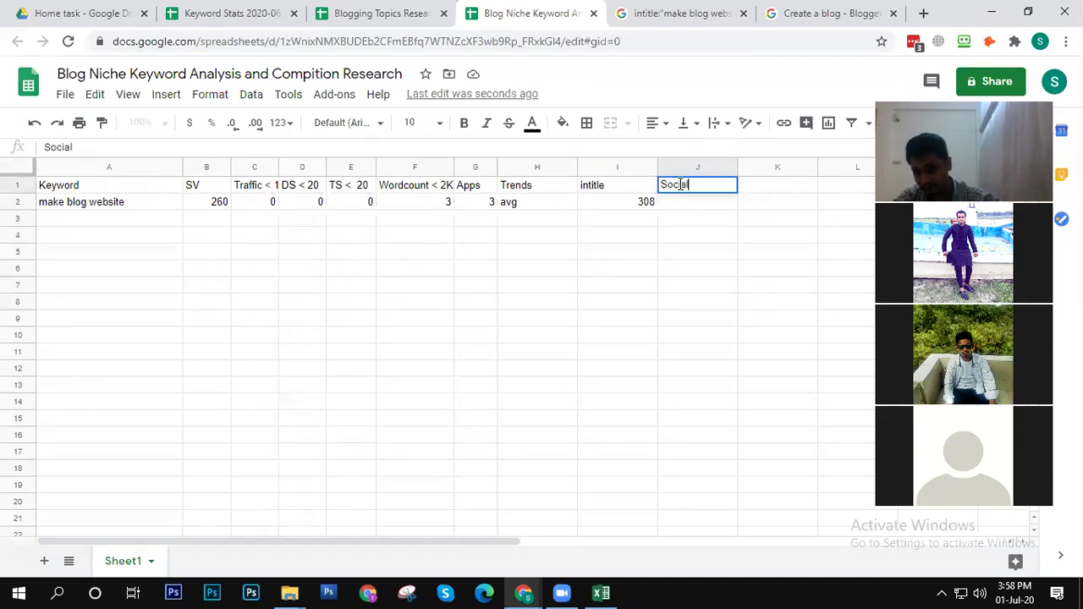
pyautogui.write('and forum')
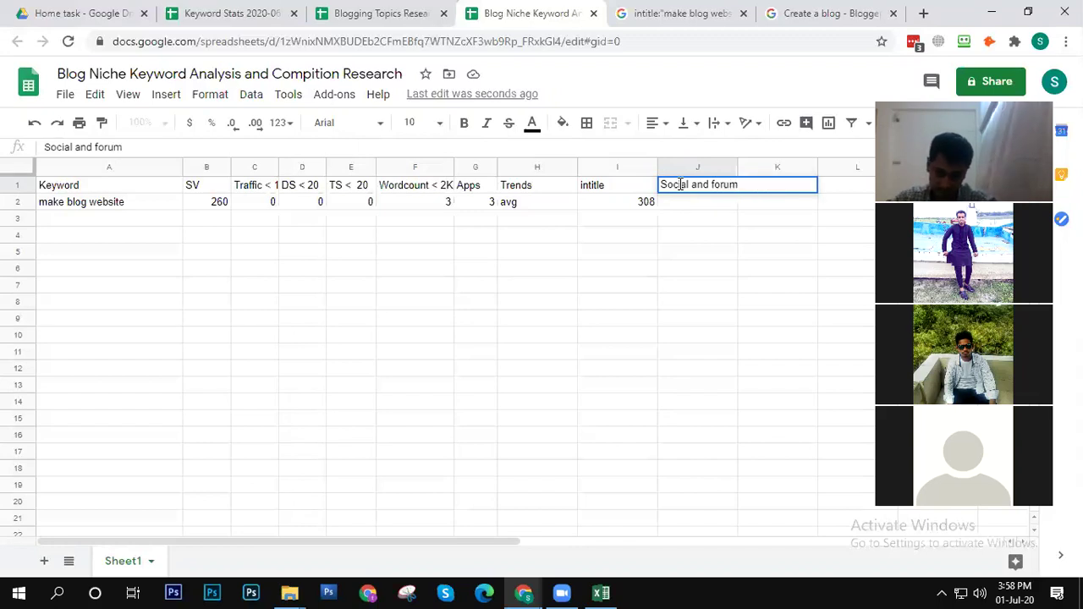
pyautogui.click(686, 262)
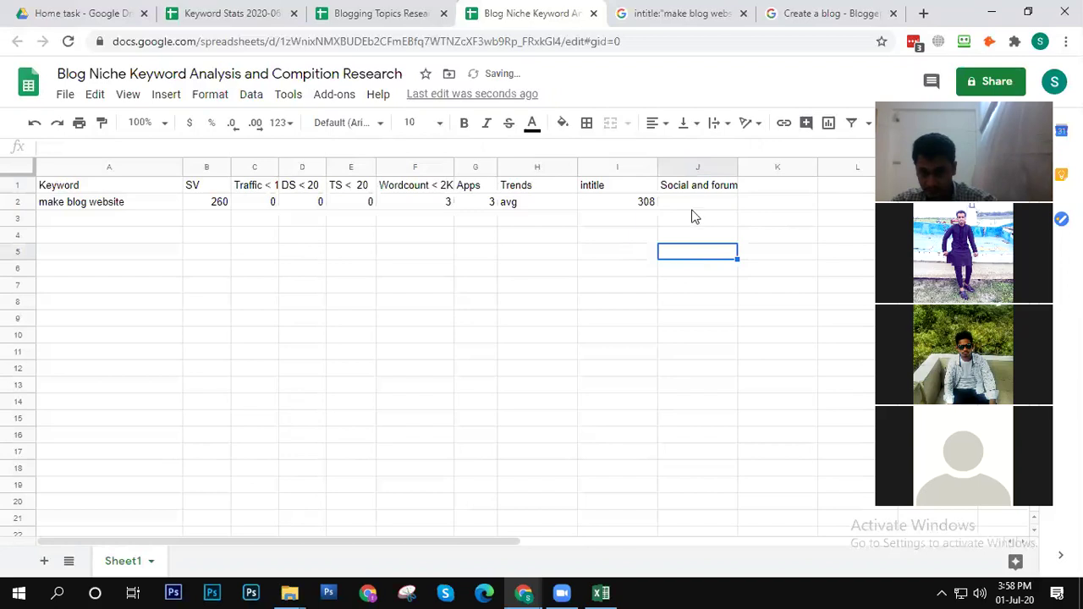
pyautogui.click(682, 198)
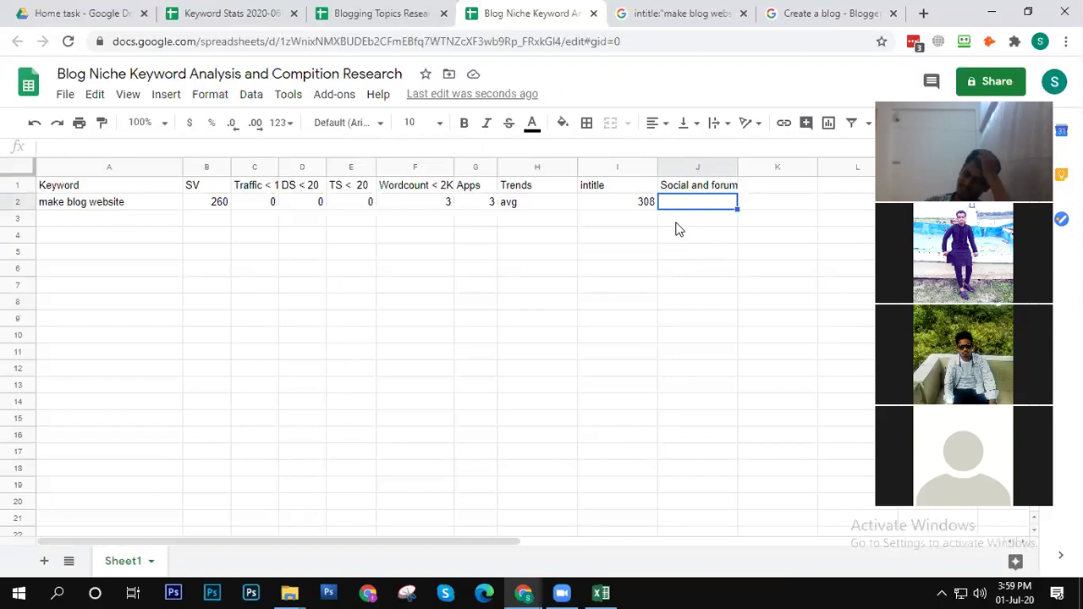
# Step: Replace the header in J1 with Social/Forum/Discussion/Video/User Generated Conten
pyautogui.click(714, 186)
pyautogui.press('Delete')
pyautogui.doubleClick(713, 186)
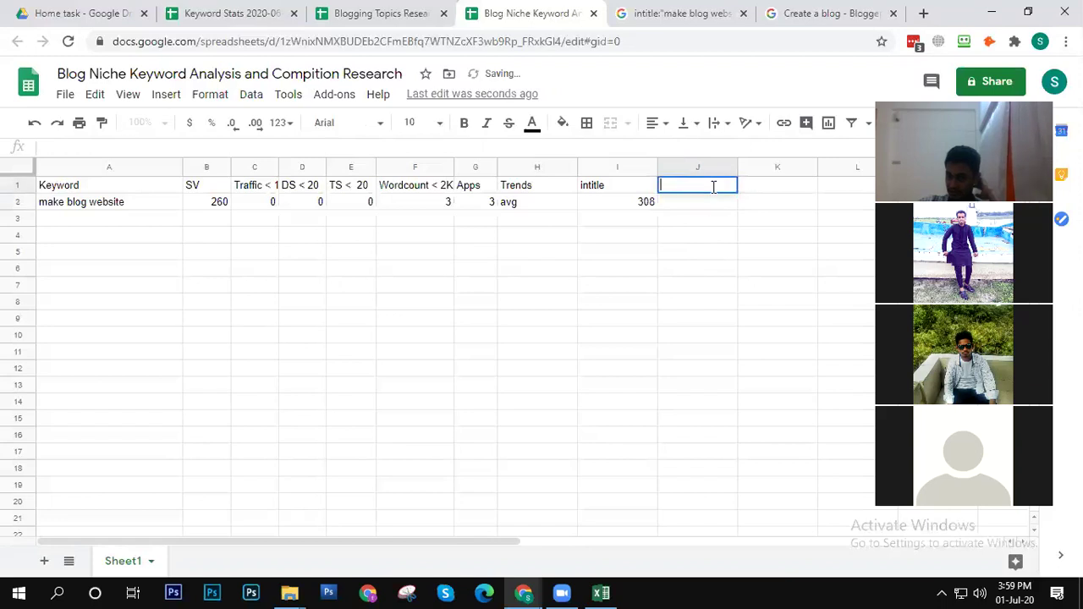
pyautogui.write('Social')
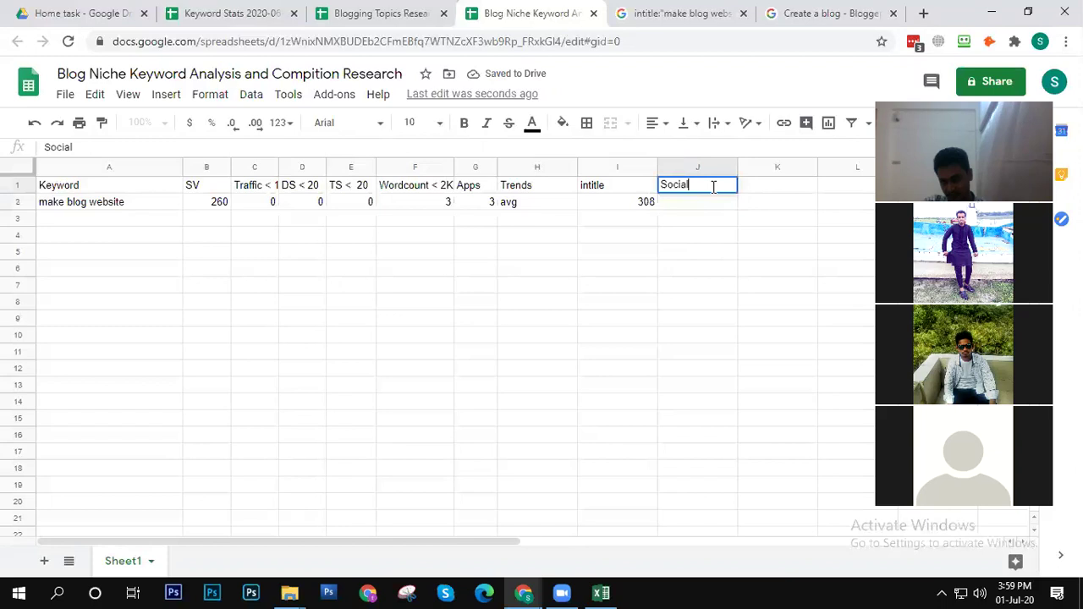
pyautogui.write('/Forum/')
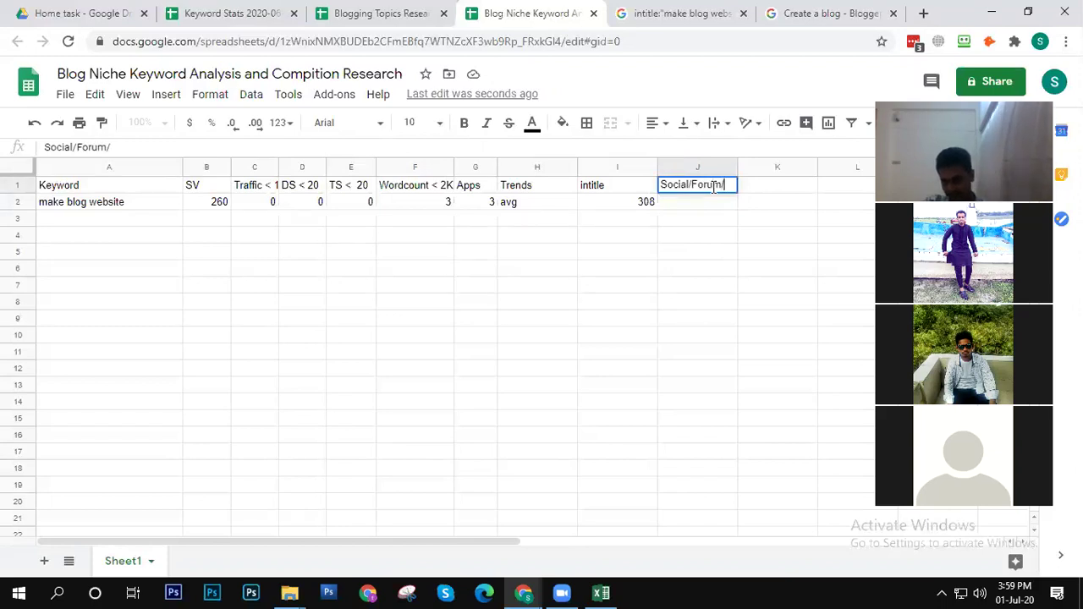
pyautogui.write('Dic')
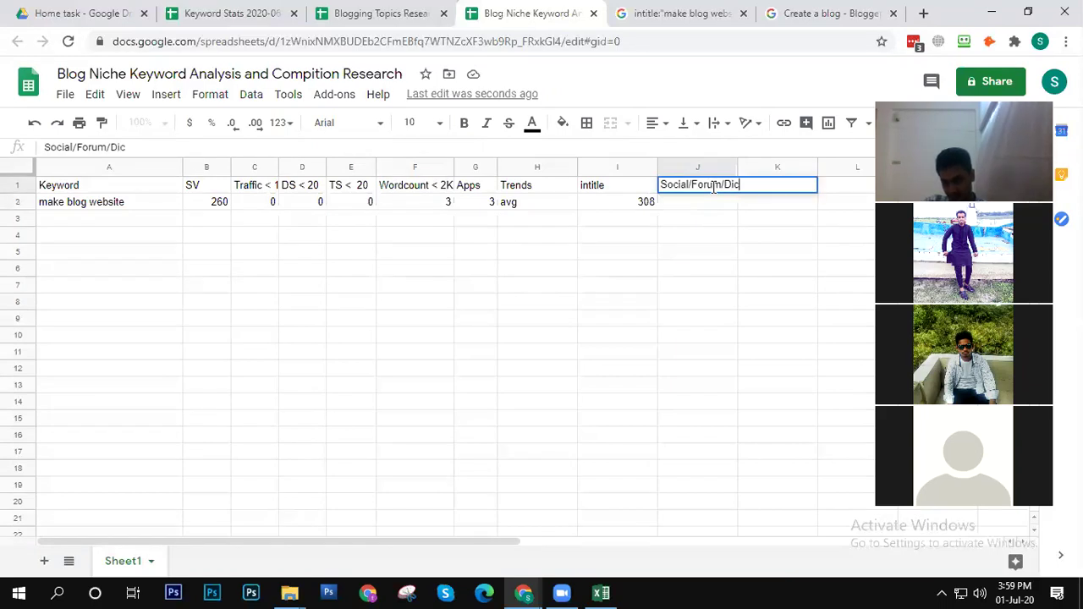
pyautogui.press('BackSpace')
pyautogui.write('scuss')
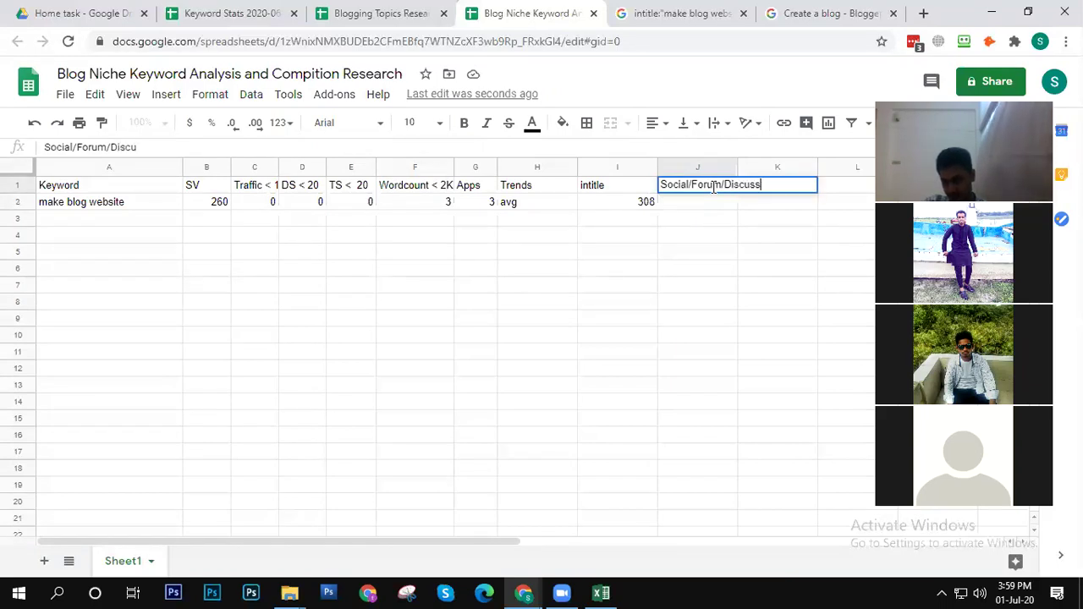
pyautogui.press('BackSpace')
pyautogui.press('BackSpace')
pyautogui.write('ssion')
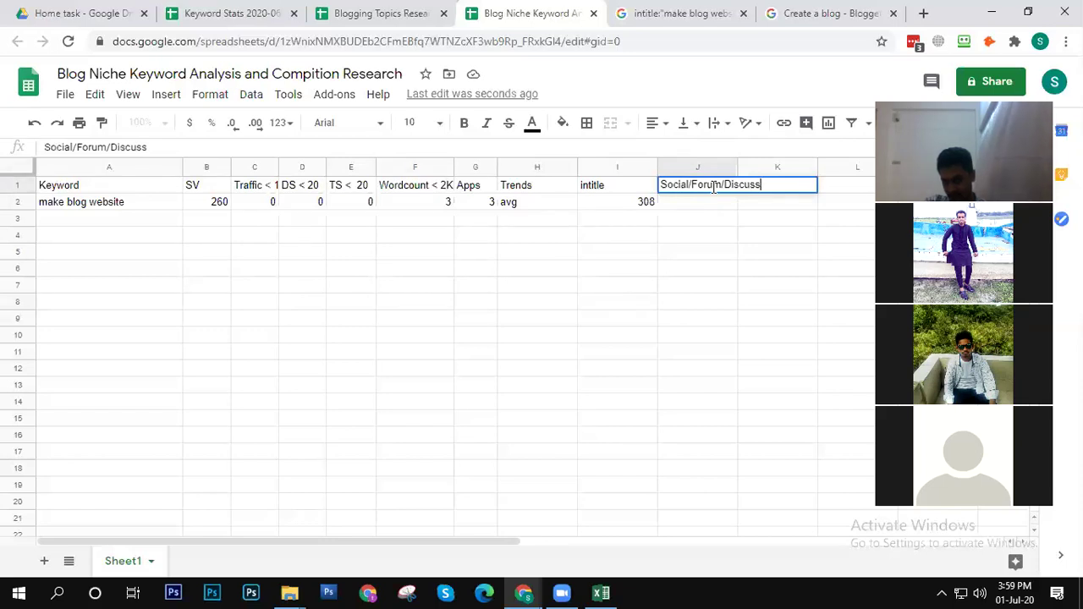
pyautogui.write('/')
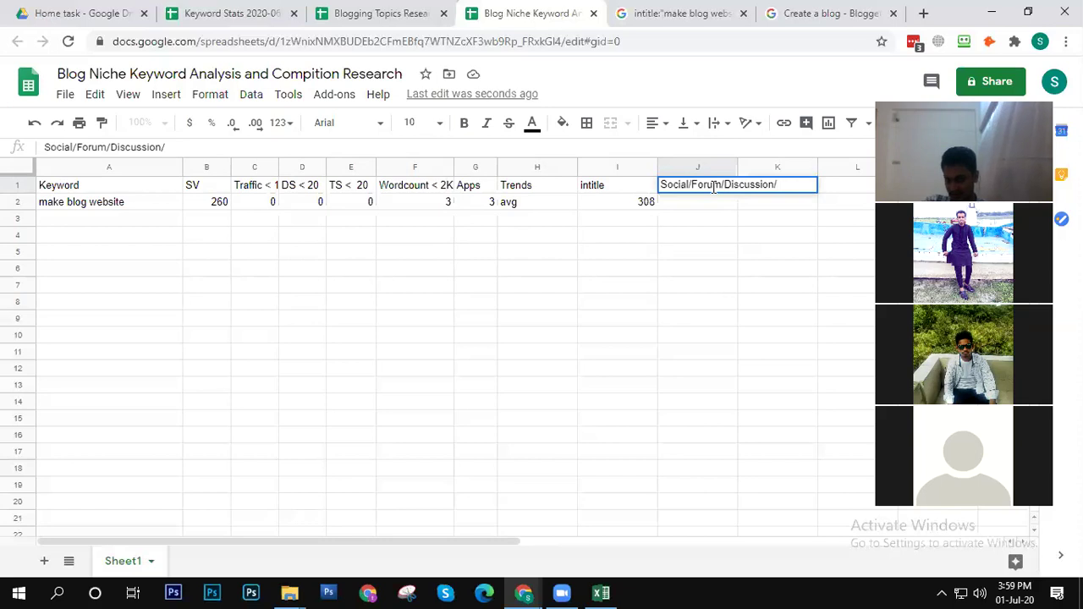
pyautogui.write('Video')
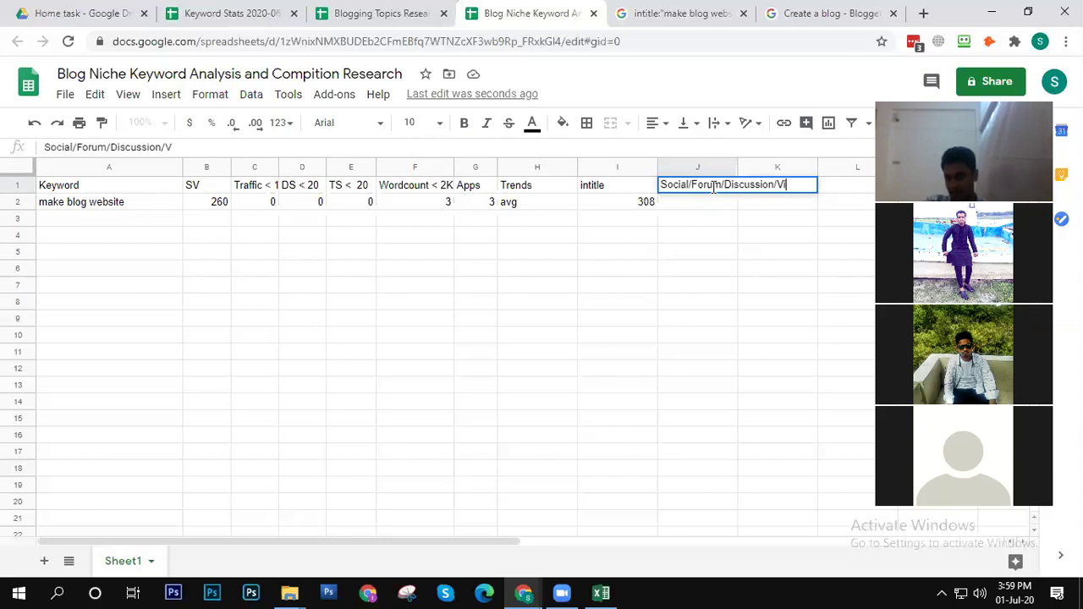
pyautogui.press('BackSpace')
pyautogui.press('BackSpace')
pyautogui.write('eo/')
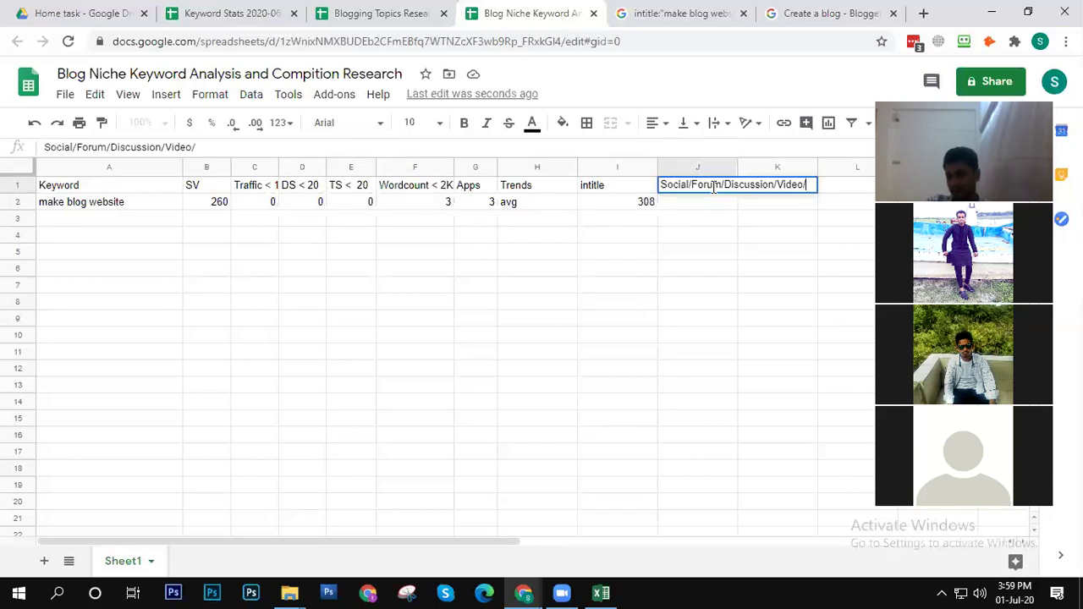
pyautogui.write('User')
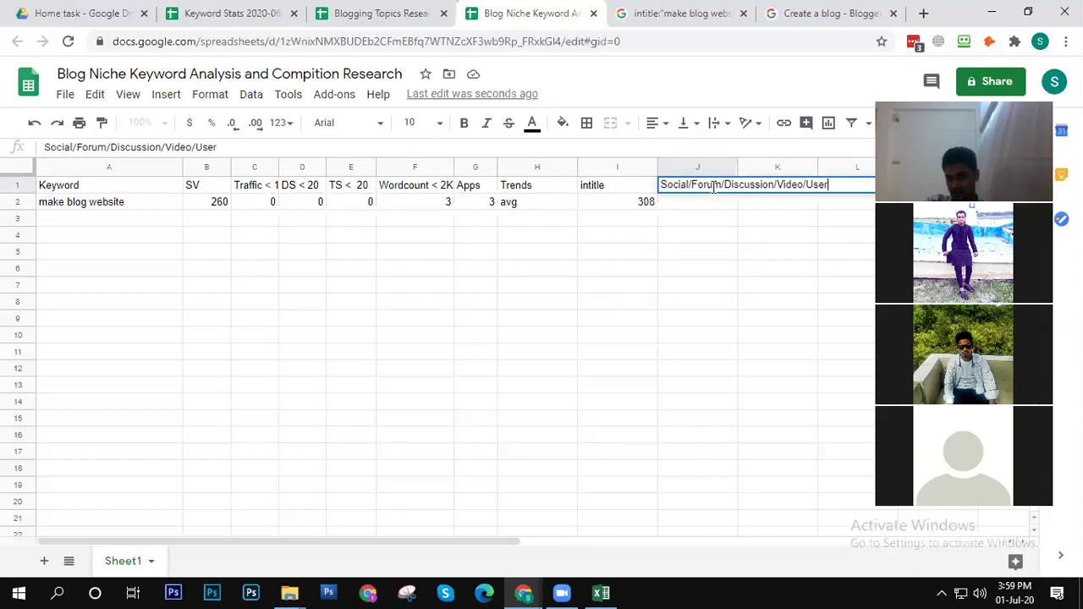
pyautogui.write(' Gene')
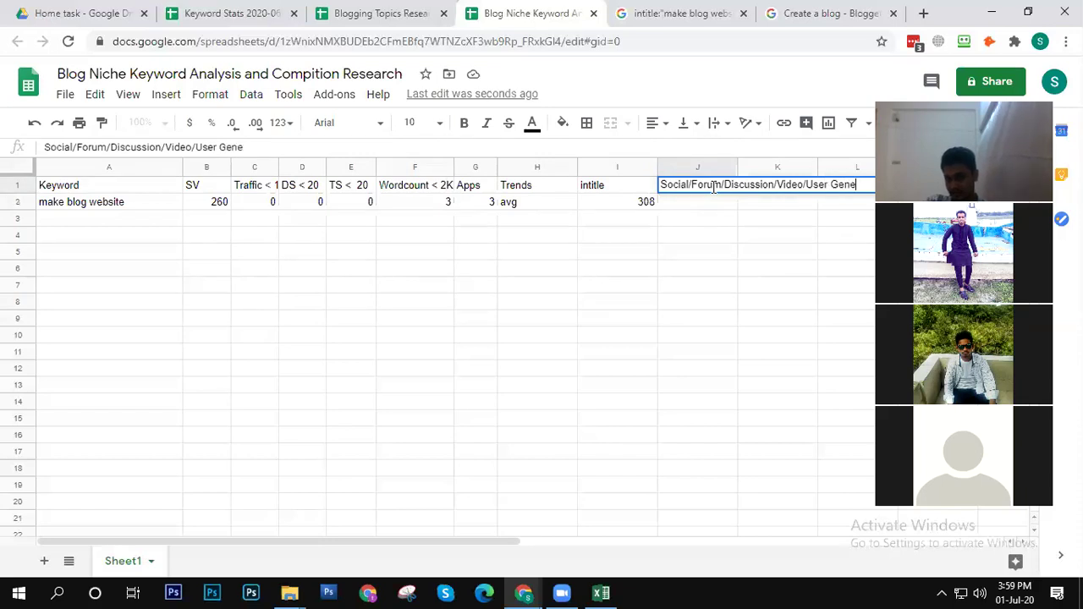
pyautogui.write('rated')
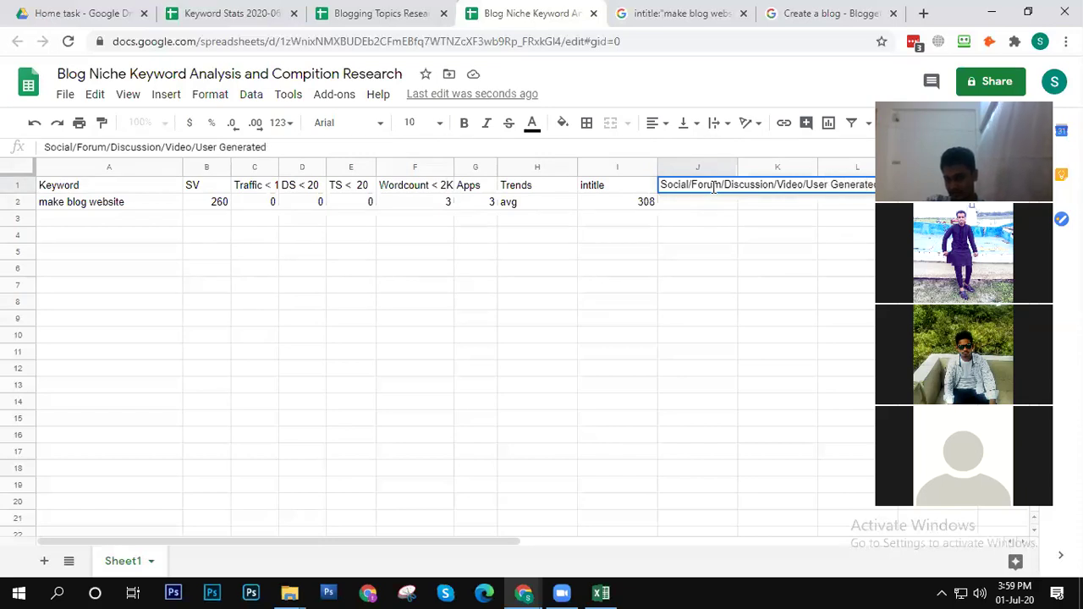
pyautogui.write(' Conten')
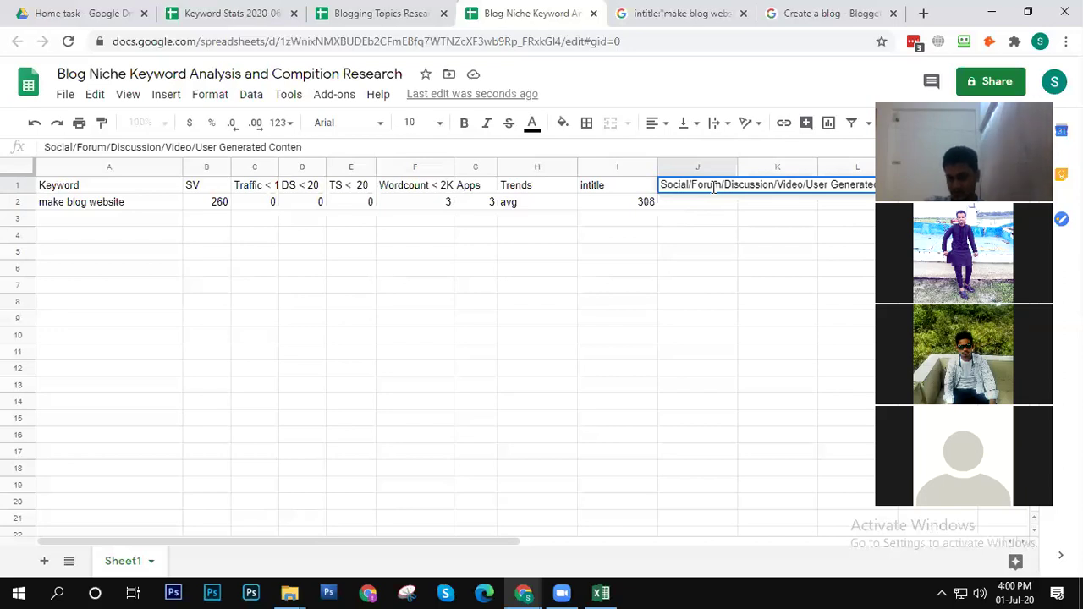
pyautogui.click(709, 252)
pyautogui.click(695, 186)
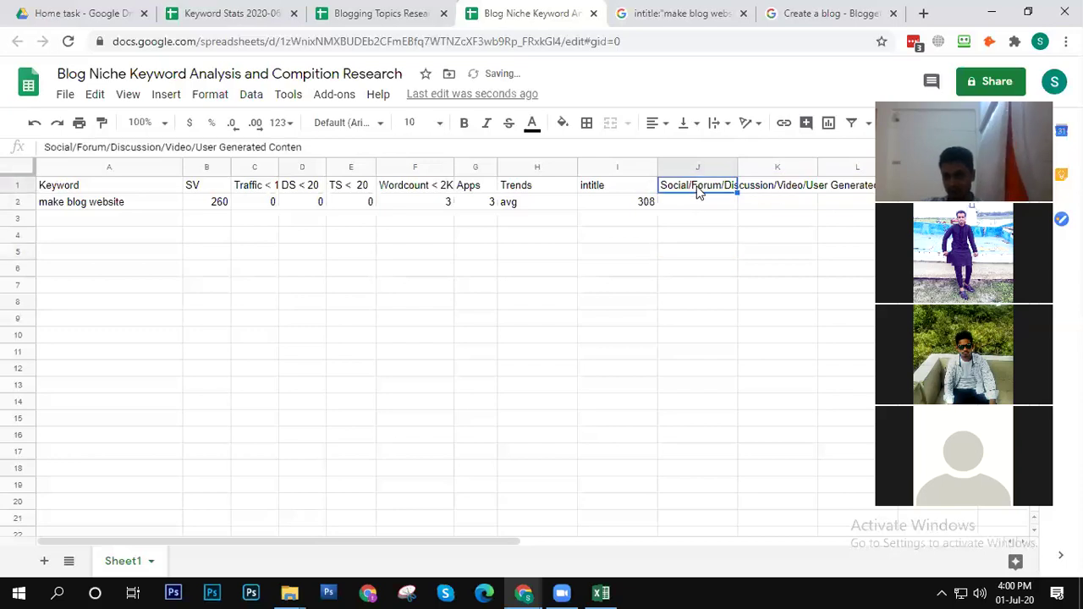
pyautogui.click(702, 211)
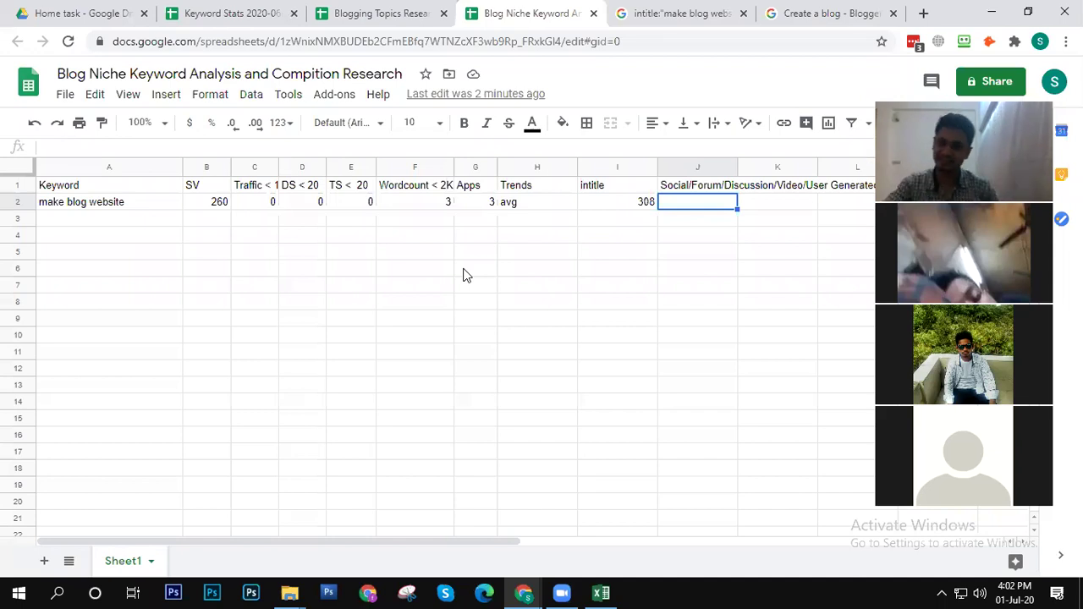
# Step: Run a Google search for shahrukh khan in the browser tab holding the Blogger Help page
pyautogui.click(800, 12)
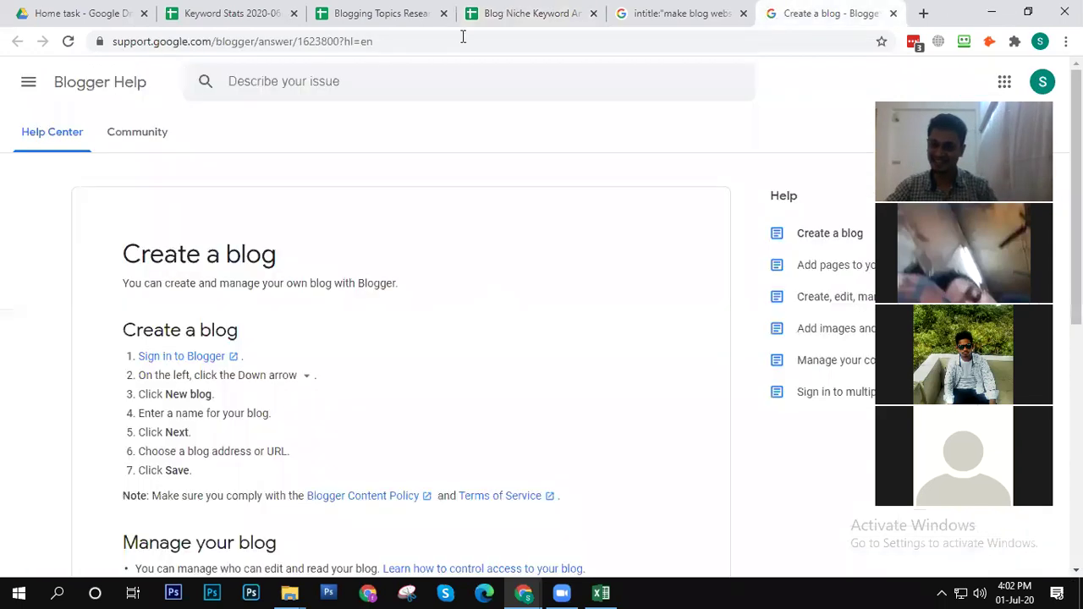
pyautogui.click(582, 41)
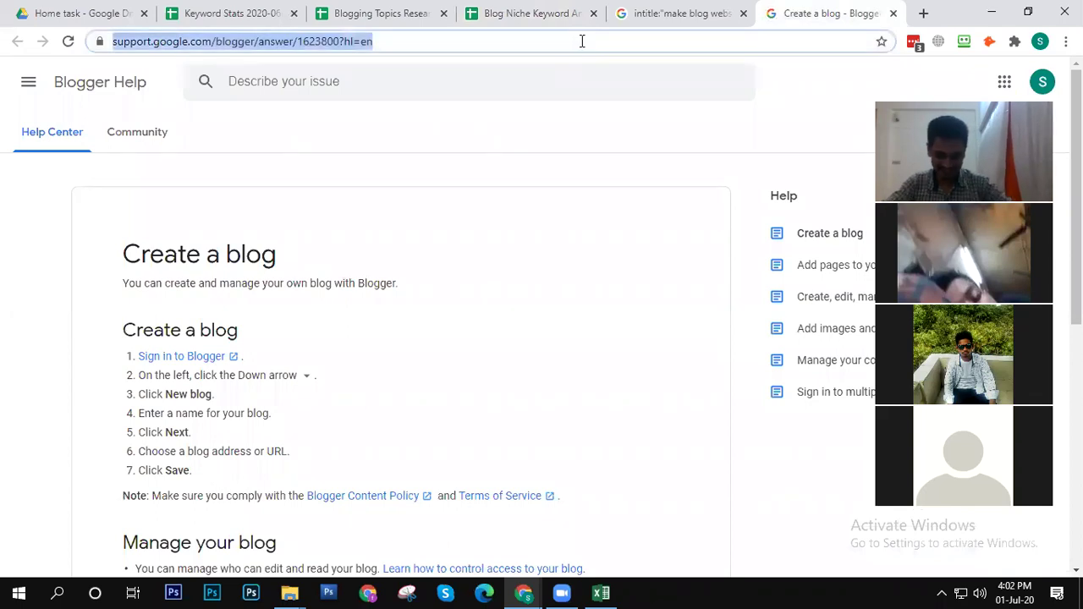
pyautogui.write('s')
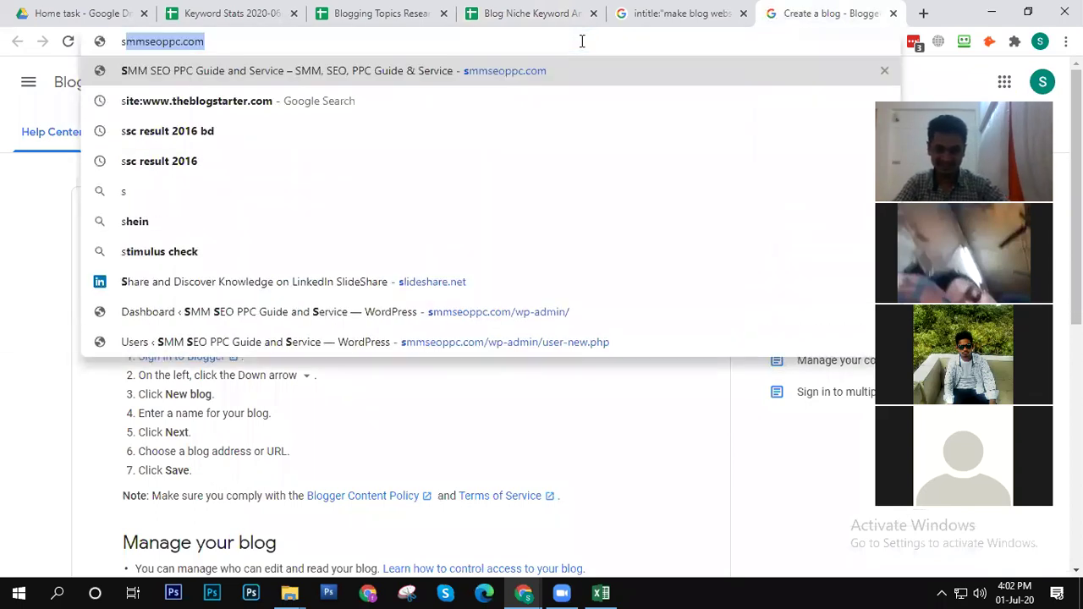
pyautogui.press('BackSpace')
pyautogui.press('BackSpace')
pyautogui.write('ra')
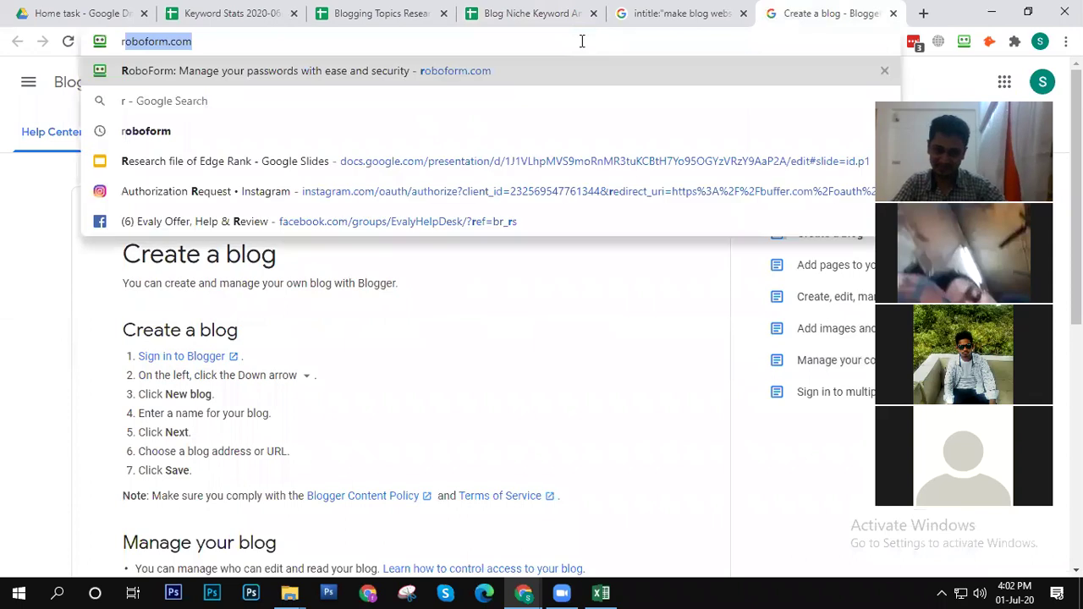
pyautogui.press('BackSpace')
pyautogui.press('BackSpace')
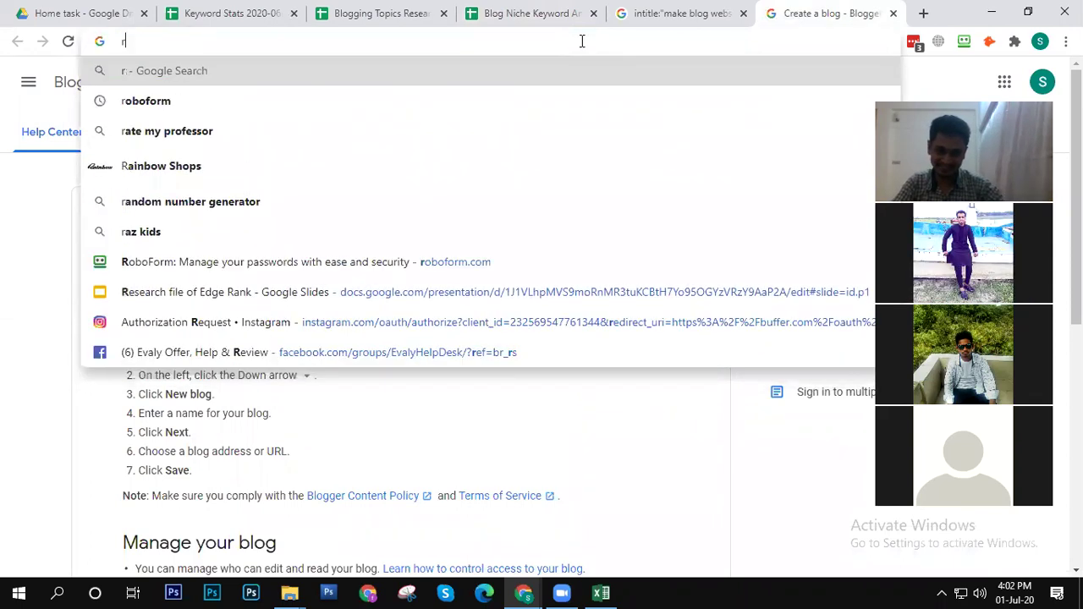
pyautogui.write('su')
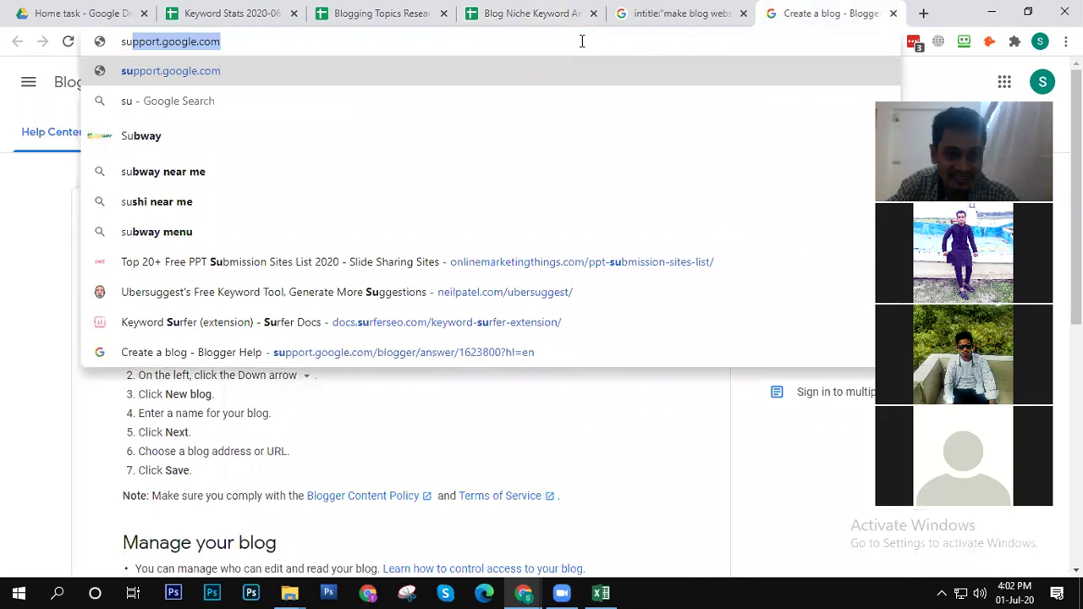
pyautogui.press('BackSpace')
pyautogui.press('BackSpace')
pyautogui.write('haru')
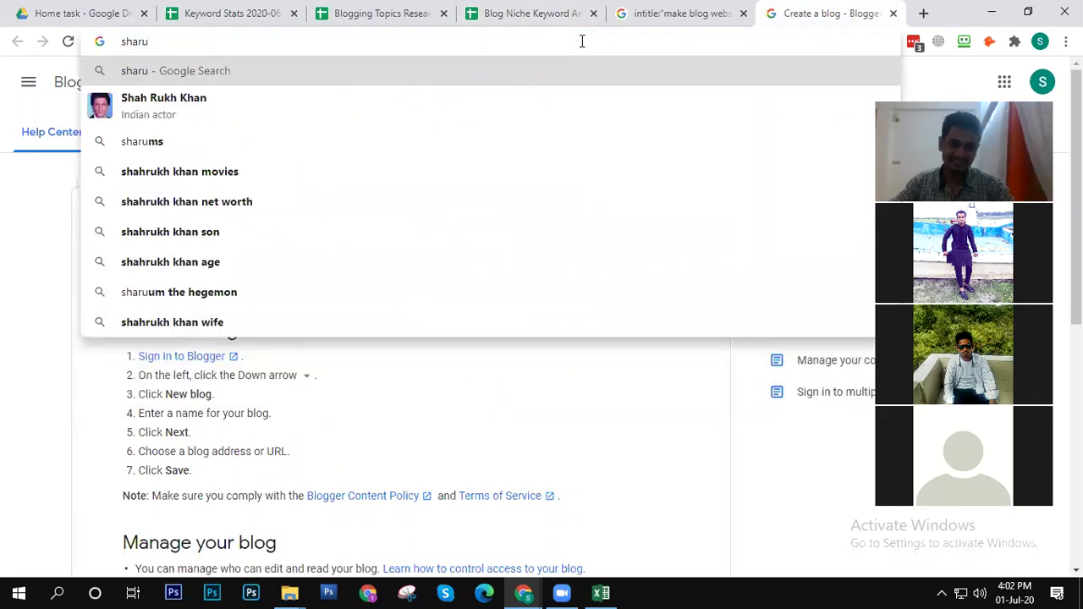
pyautogui.click(236, 105)
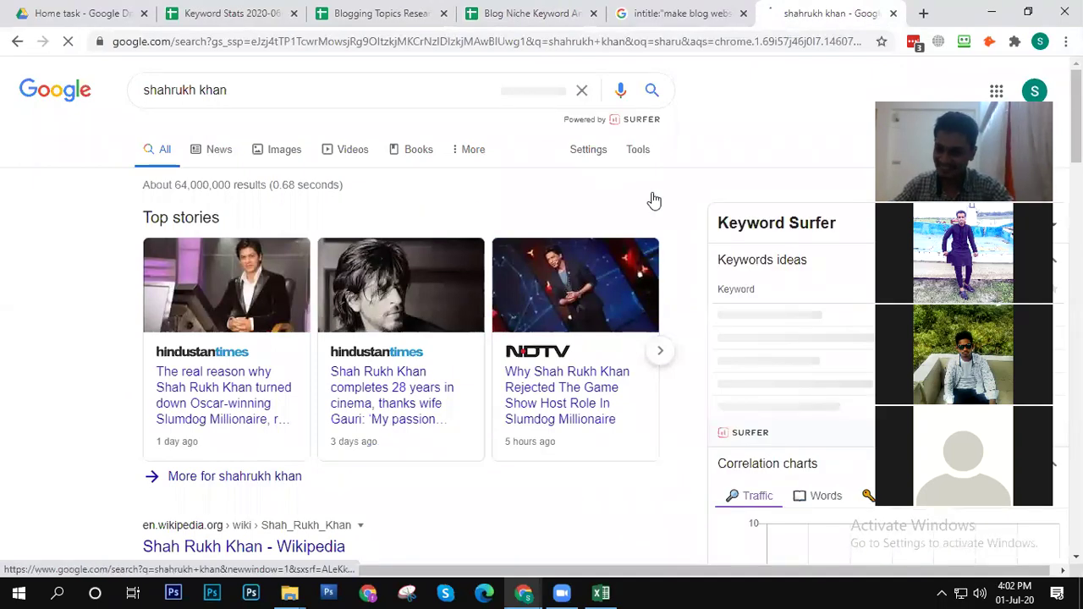
# Step: Examine the shahrukh khan results page down to its end for social profiles, video and other user-generated content among the listings
pyautogui.scroll(-3, 654, 199)
pyautogui.scroll(-3, 606, 311)
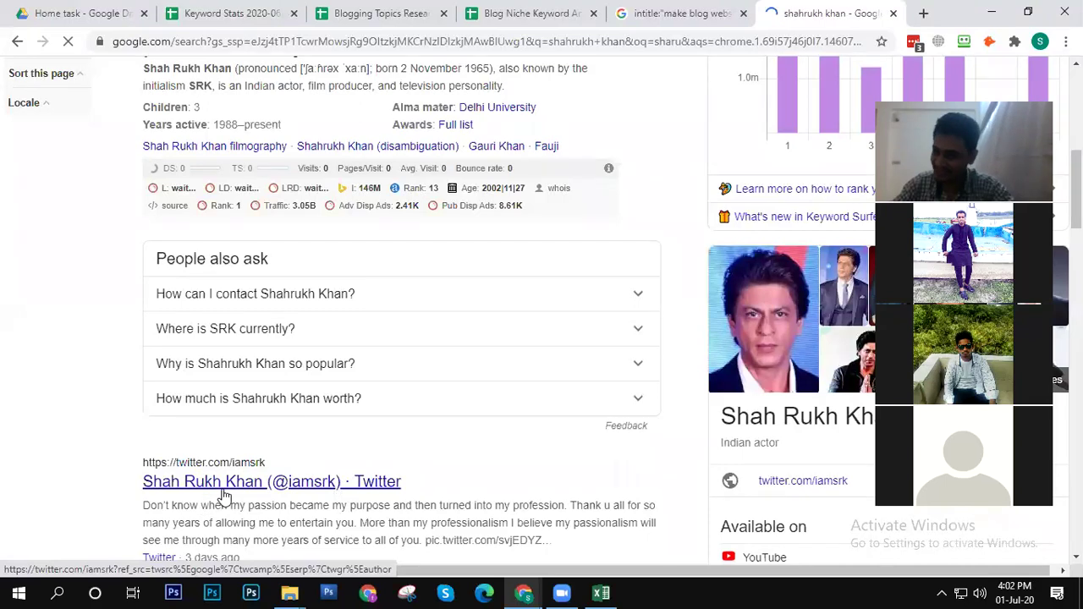
pyautogui.scroll(-4, 225, 497)
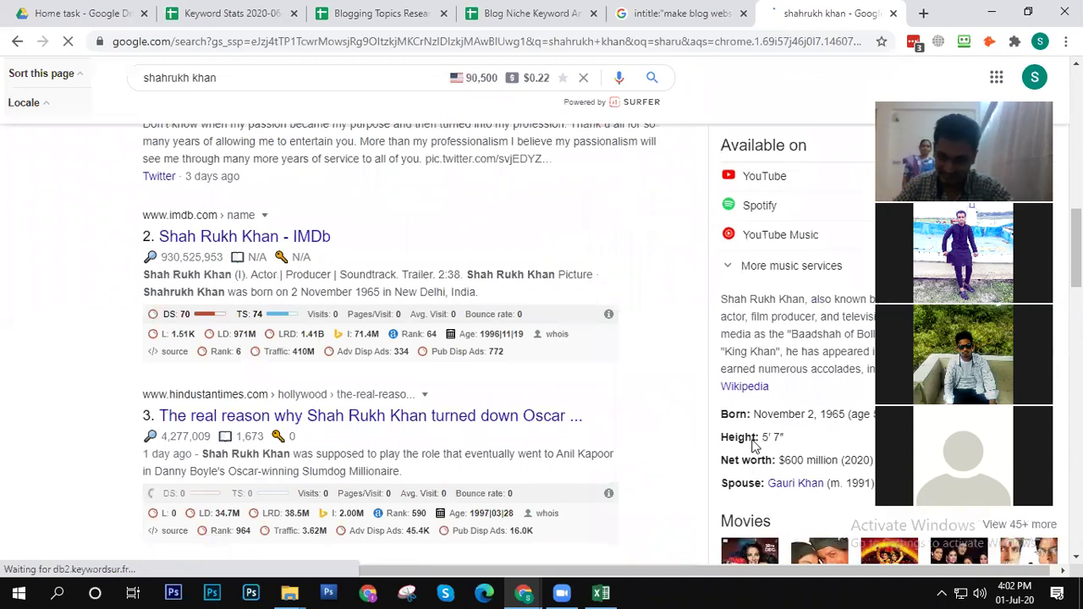
pyautogui.scroll(-1, 486, 458)
pyautogui.scroll(-5, 423, 339)
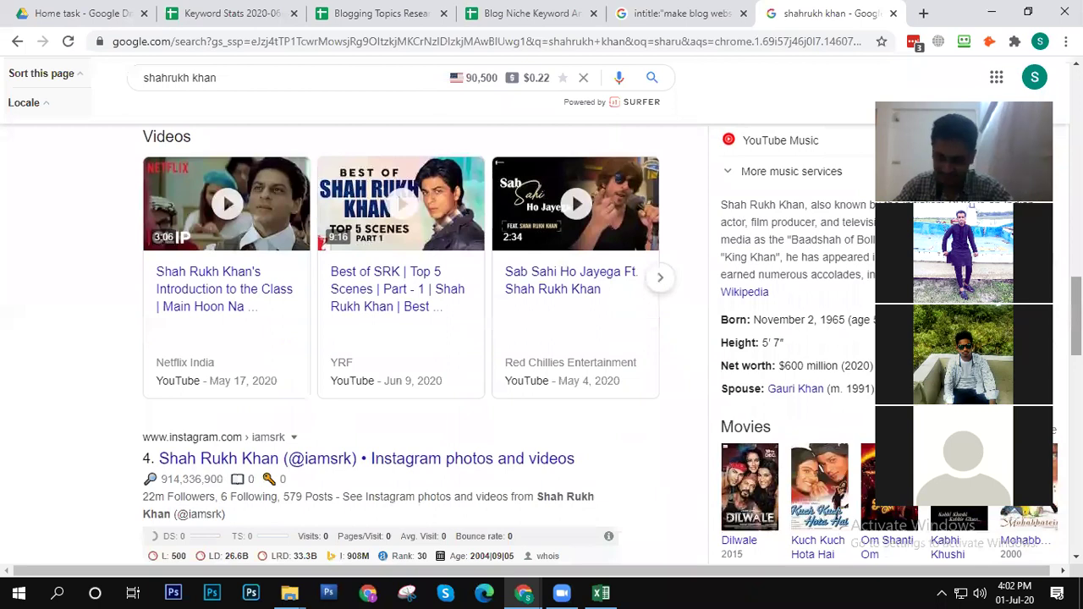
pyautogui.scroll(-4, 423, 339)
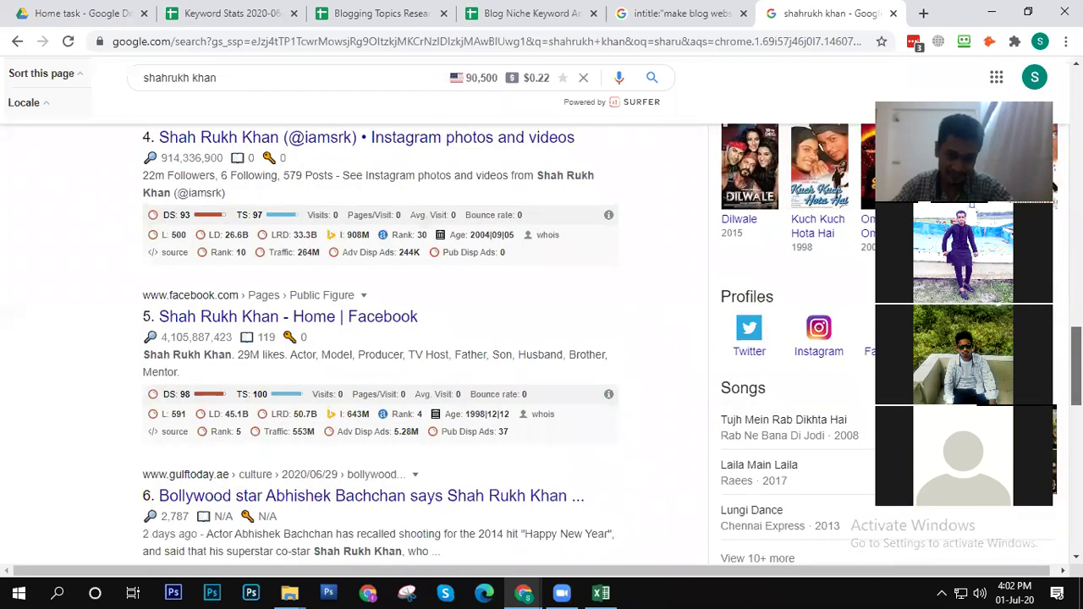
pyautogui.scroll(-10, 271, 393)
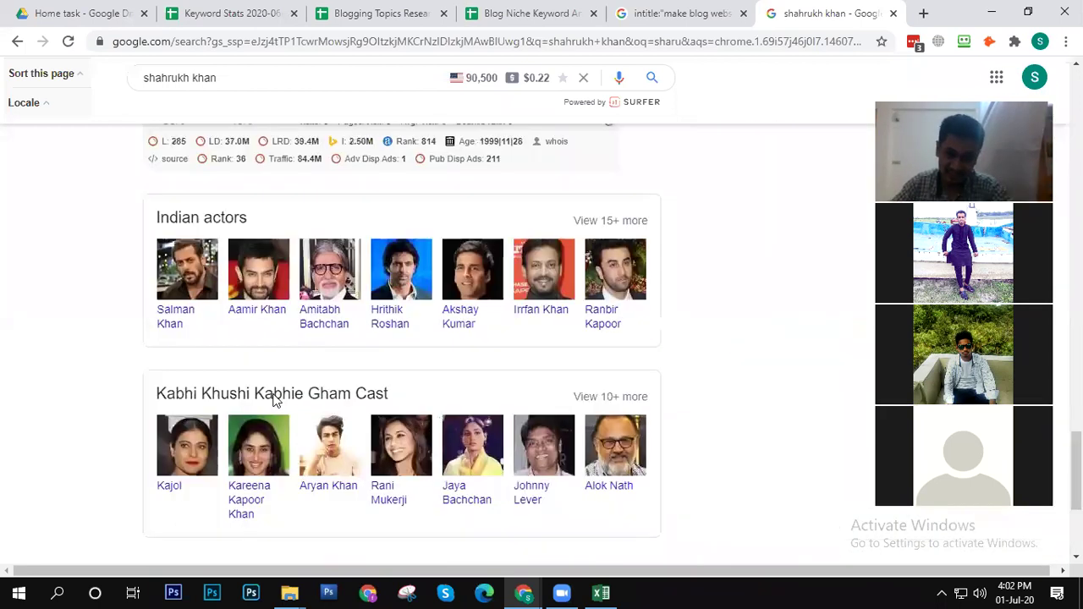
pyautogui.scroll(20, 288, 402)
pyautogui.scroll(2, 321, 403)
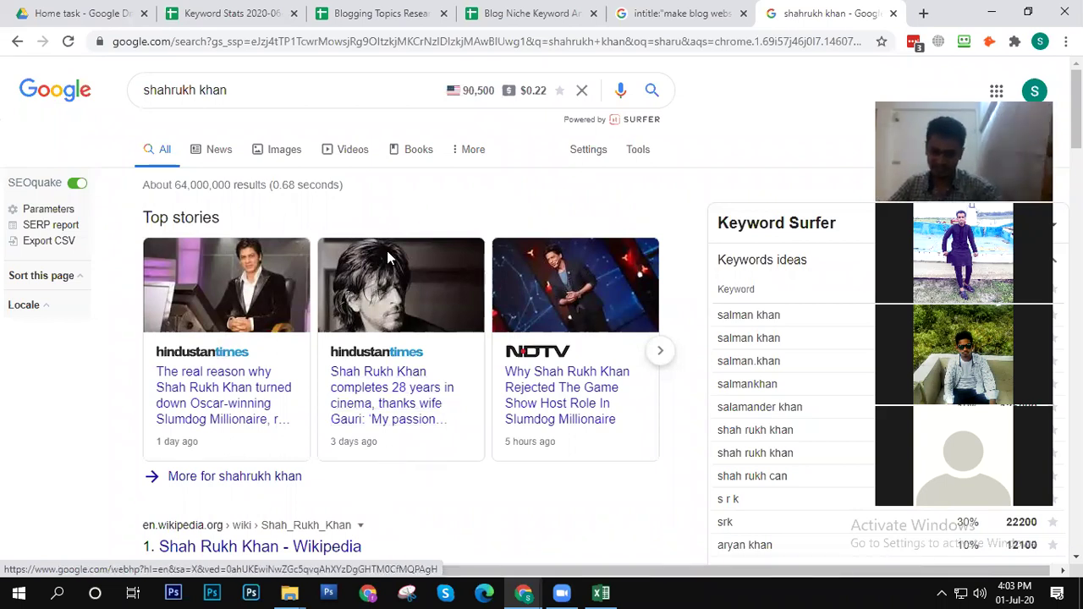
# Step: Examine the upper part of the shahrukh khan results, covering the Wikipedia, related questions, Twitter and IMDb entries
pyautogui.scroll(-4, 387, 250)
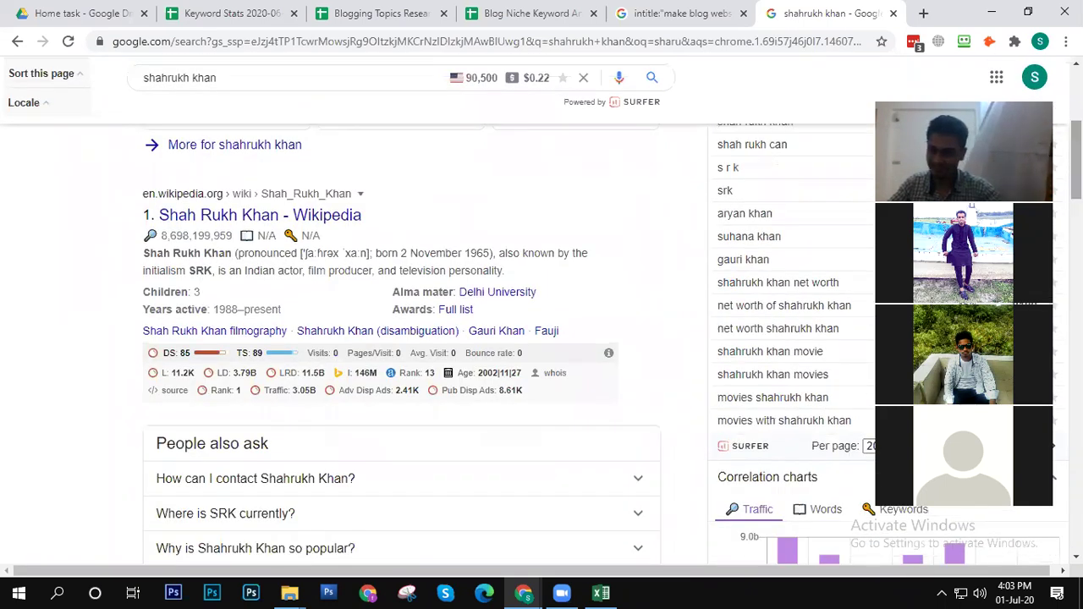
pyautogui.scroll(-4, 401, 338)
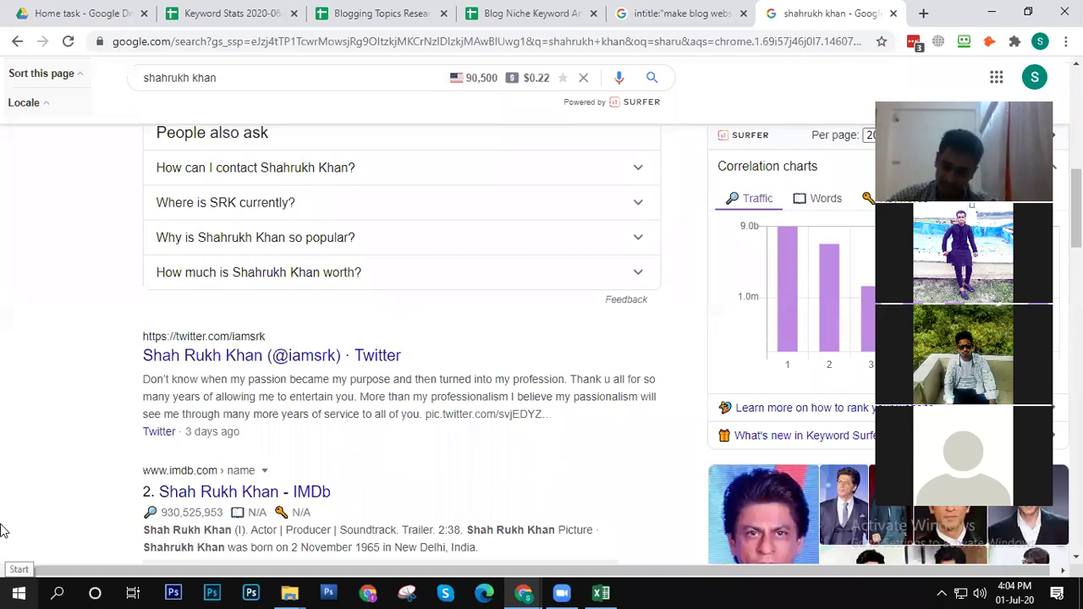
pyautogui.scroll(1, 260, 476)
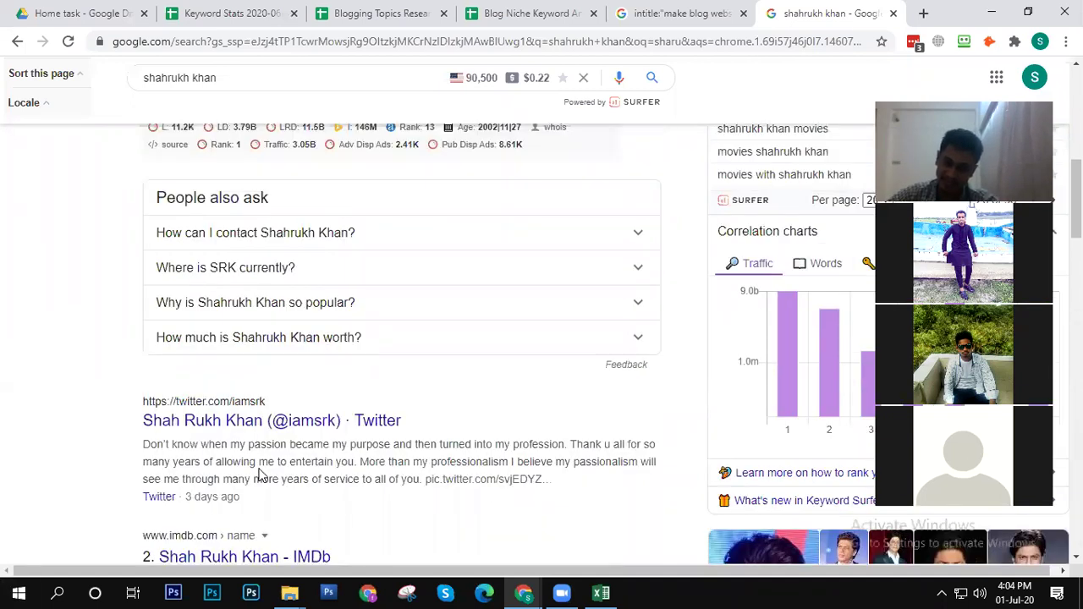
pyautogui.scroll(8, 260, 476)
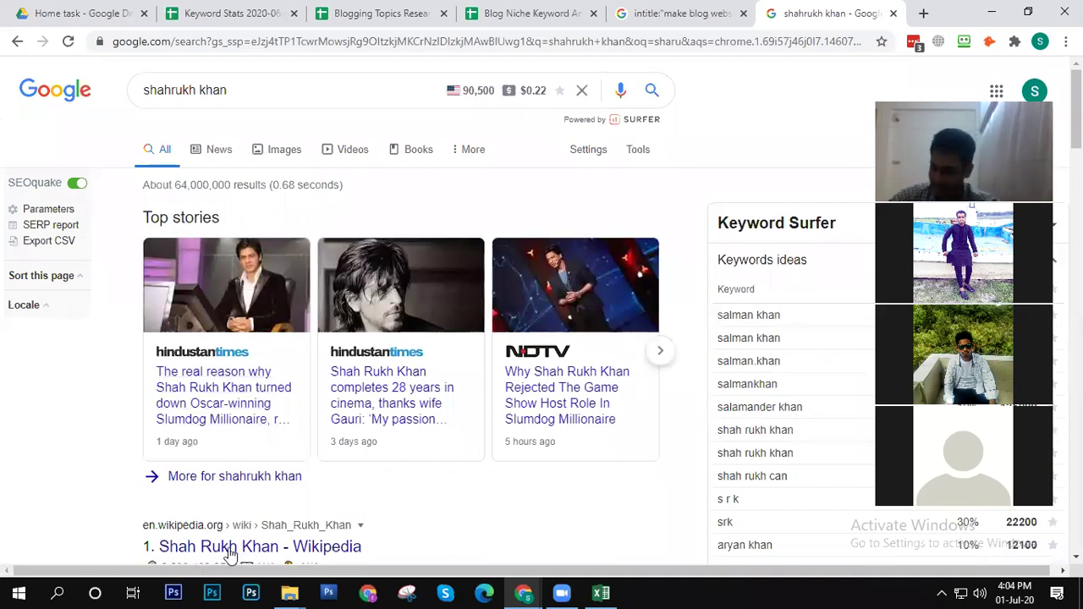
pyautogui.scroll(-3, 726, 383)
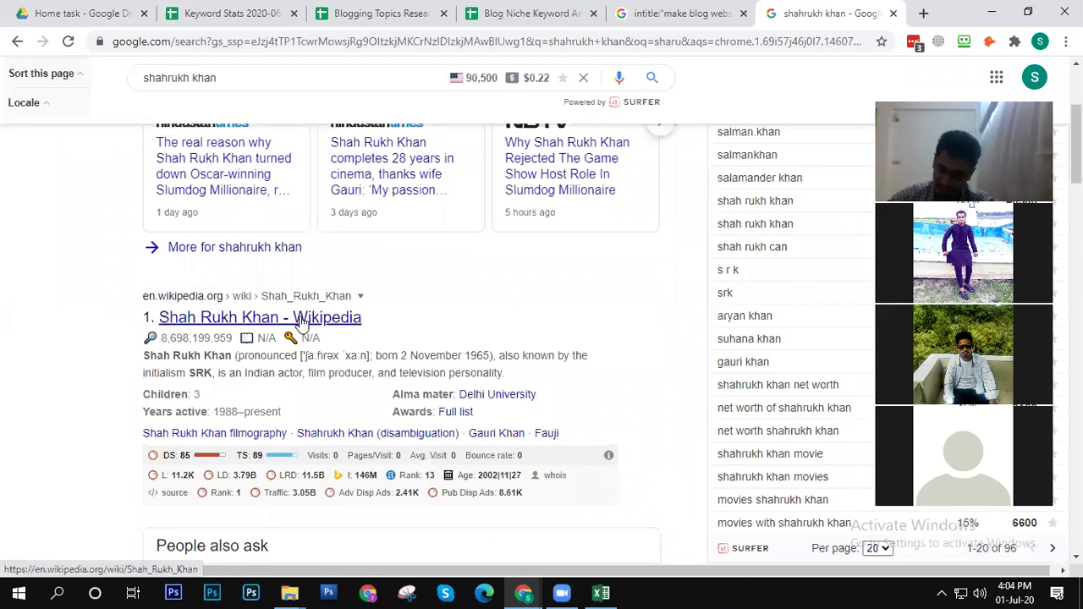
pyautogui.scroll(-3, 871, 217)
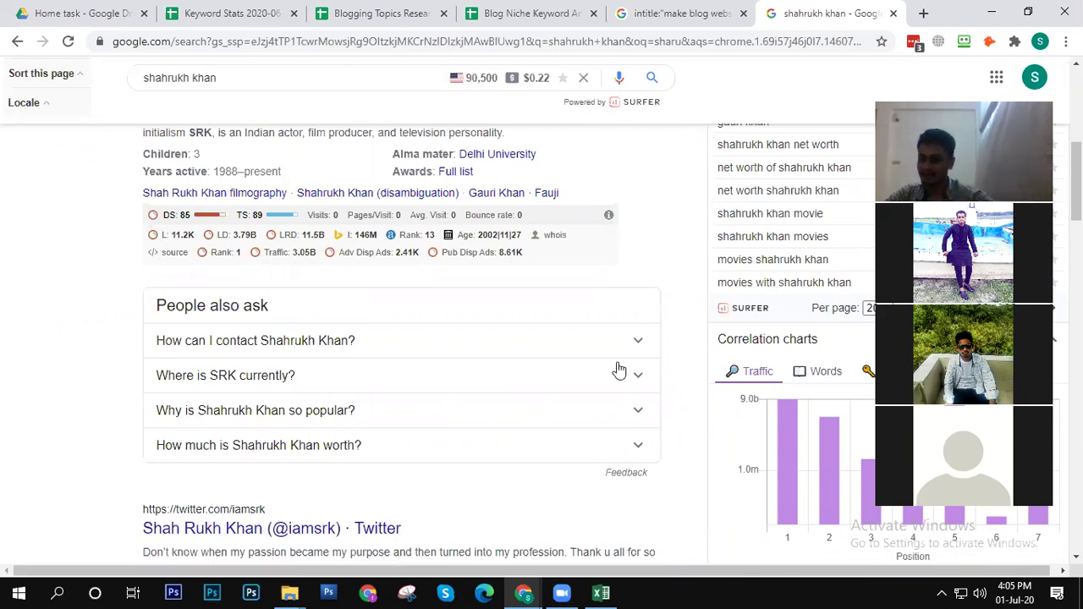
pyautogui.scroll(-4, 619, 369)
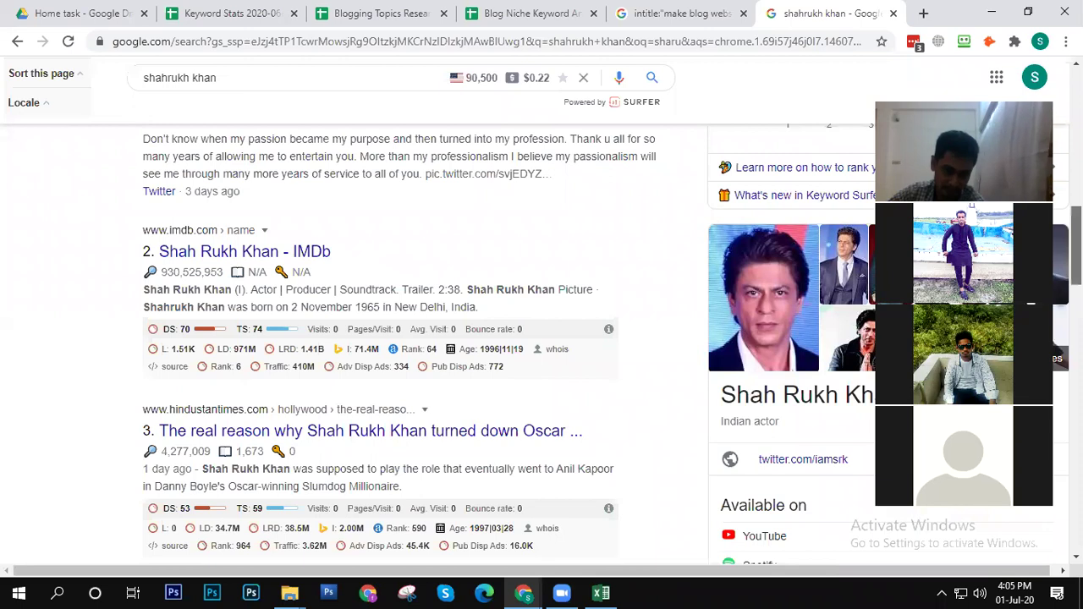
pyautogui.scroll(1, 541, 338)
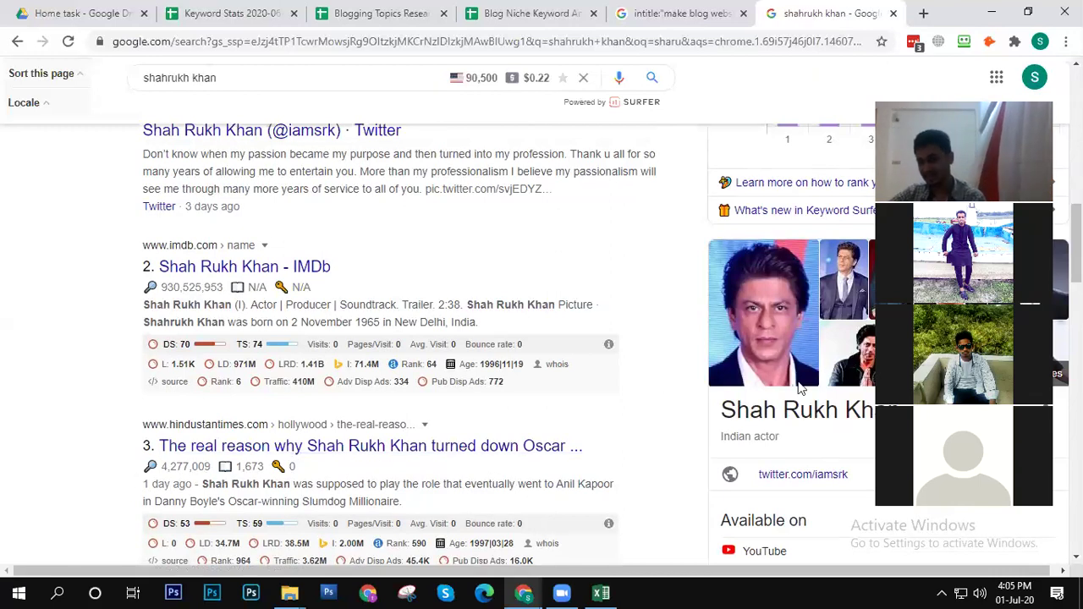
# Step: Examine the rest of the first shahrukh khan results page for videos, Instagram, Facebook and other social profile listings
pyautogui.scroll(-5, 800, 387)
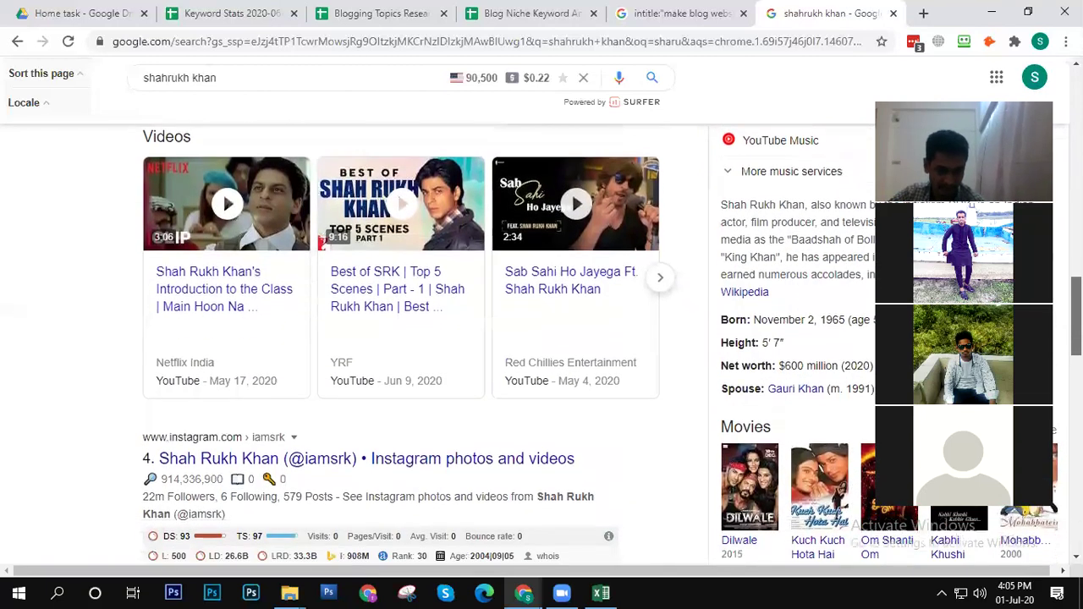
pyautogui.scroll(3, 397, 191)
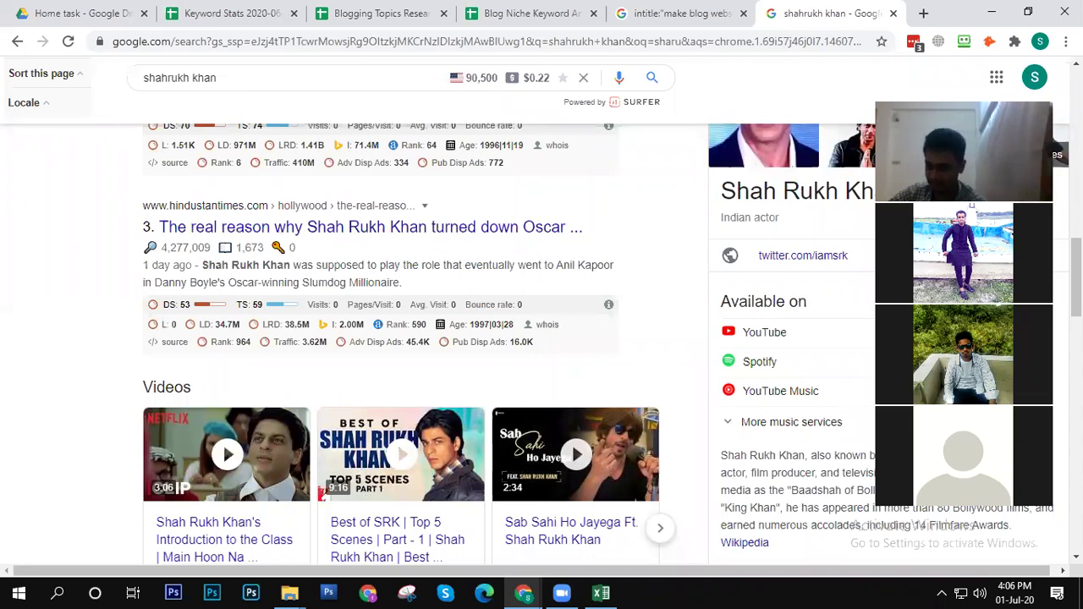
pyautogui.scroll(-5, 406, 339)
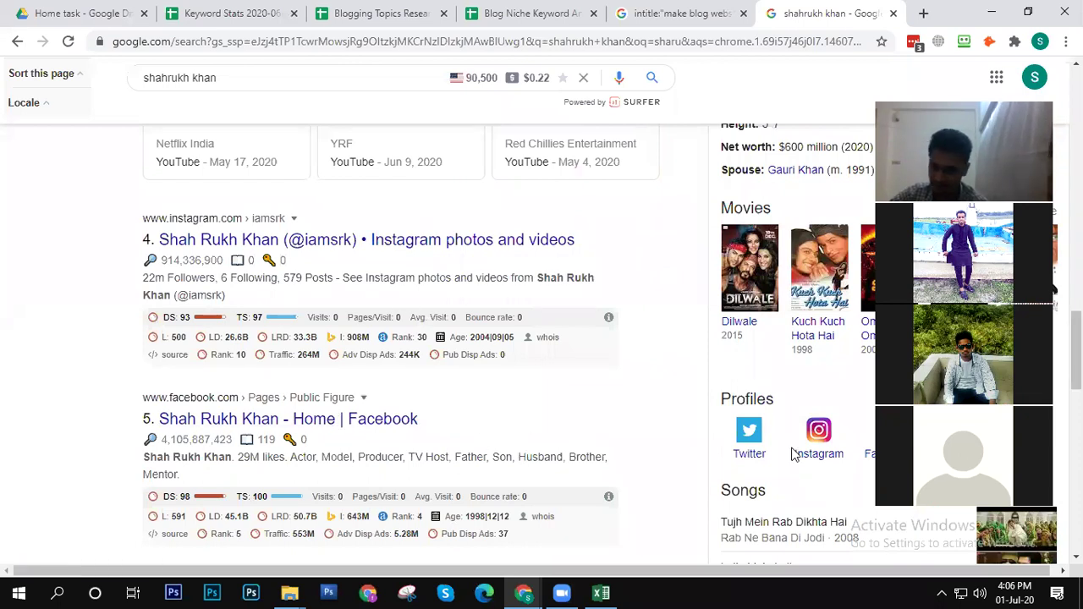
pyautogui.scroll(-4, 793, 456)
pyautogui.scroll(-3, 397, 339)
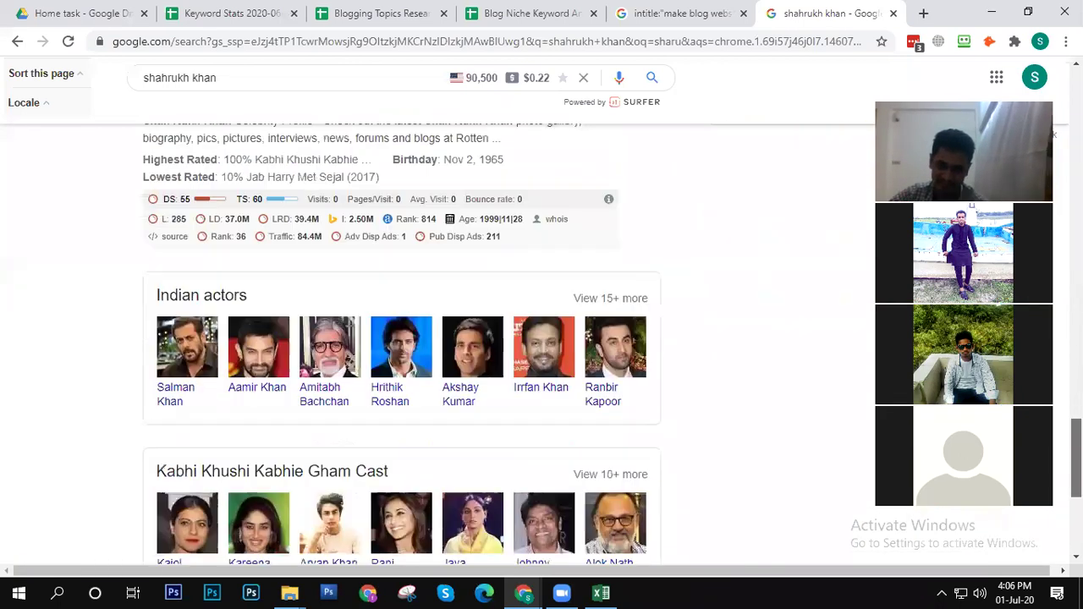
pyautogui.scroll(7, 398, 338)
pyautogui.scroll(15, 398, 339)
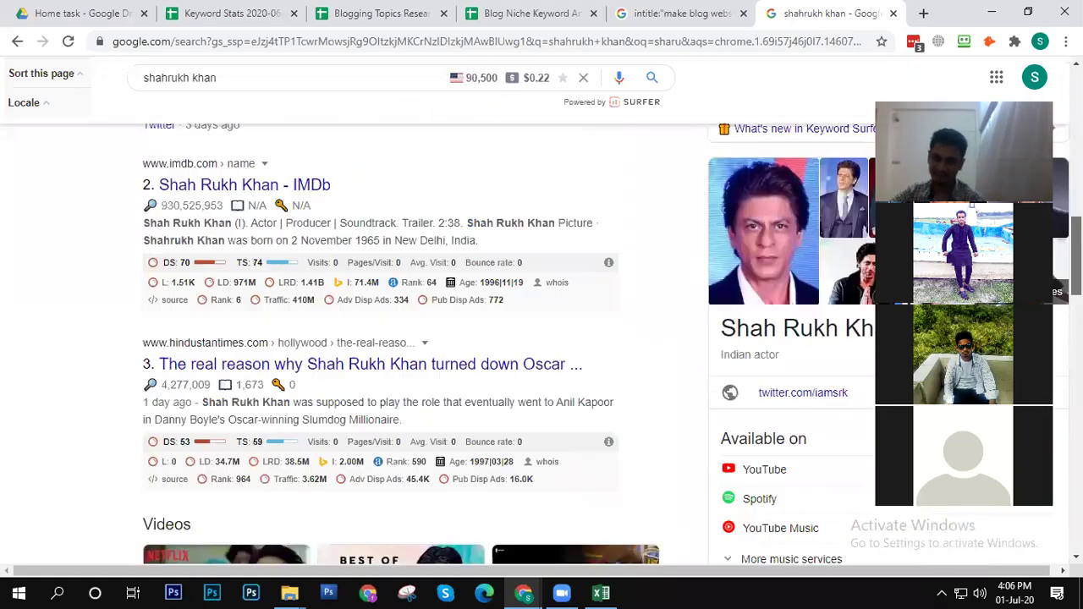
pyautogui.scroll(2, 398, 338)
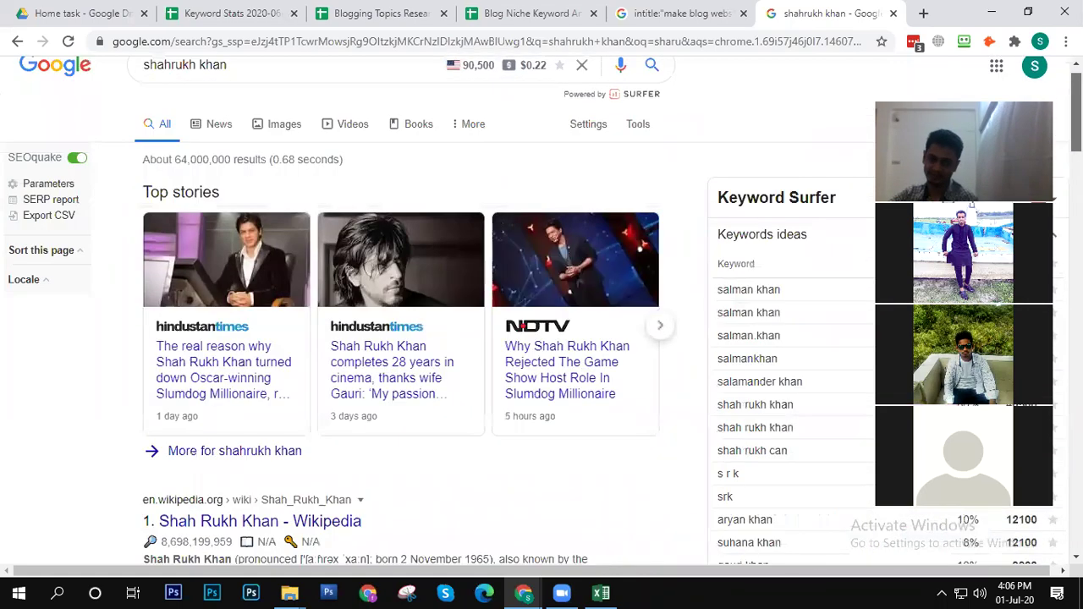
pyautogui.scroll(-20, 404, 329)
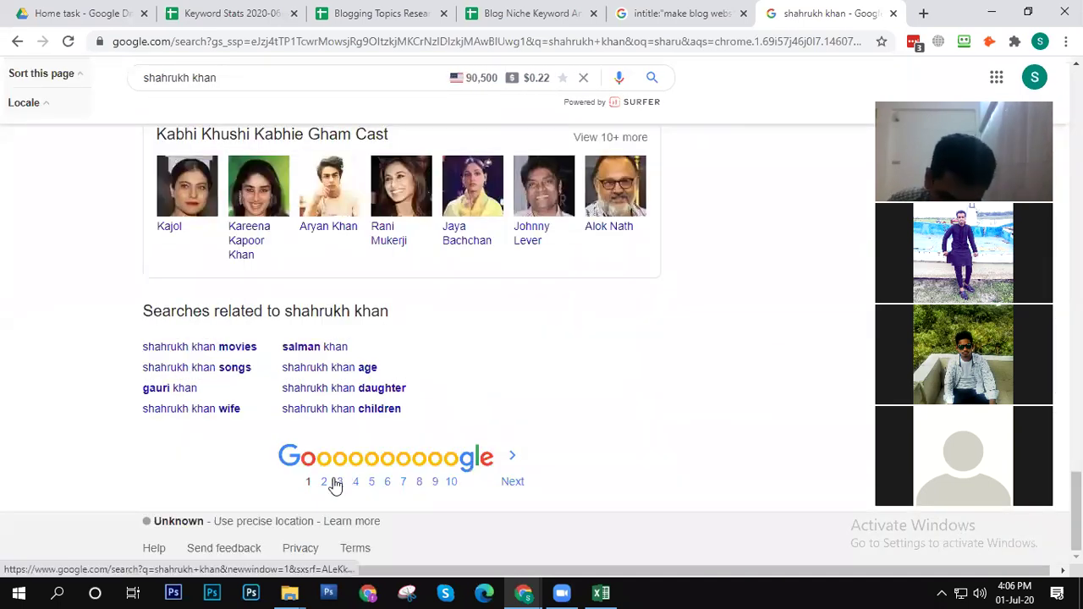
# Step: Open the second page of the shahrukh khan results and examine its listings for social, video and user-generated content
pyautogui.click(325, 484)
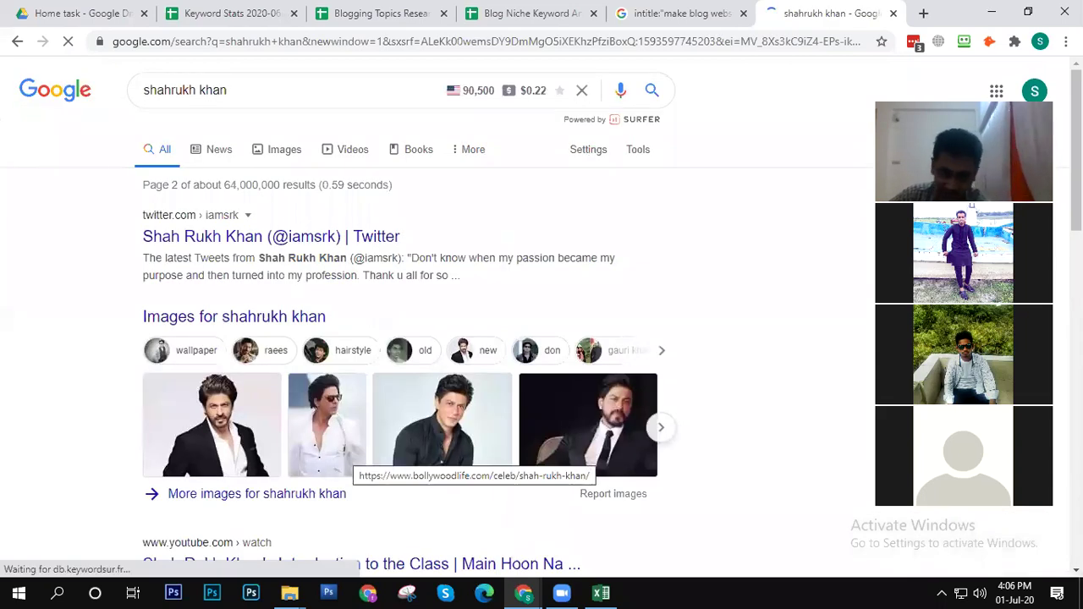
pyautogui.scroll(-4, 571, 401)
pyautogui.scroll(-4, 571, 402)
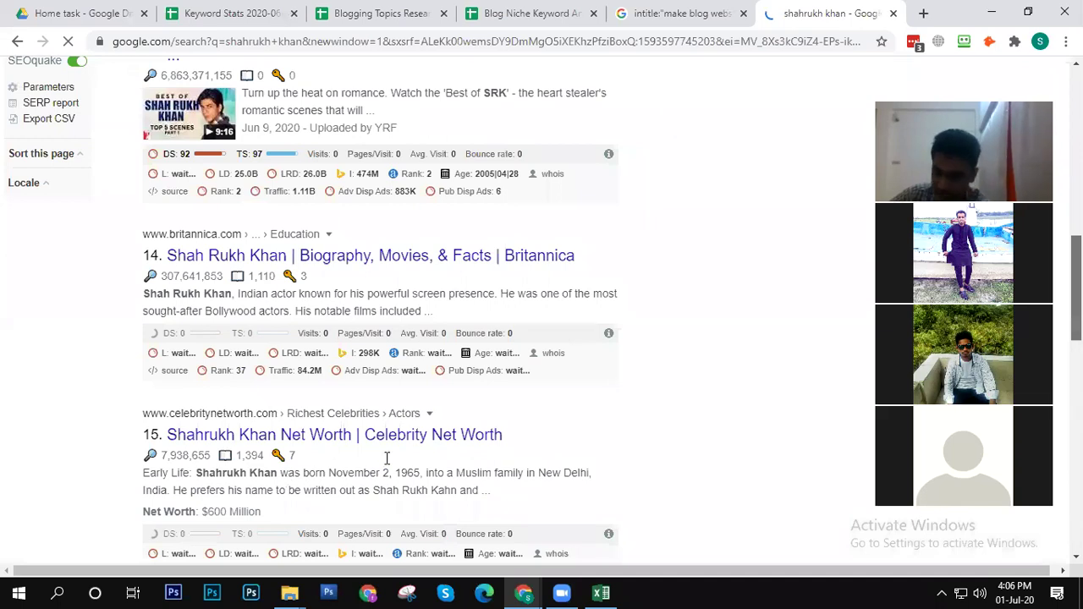
pyautogui.scroll(-4, 381, 338)
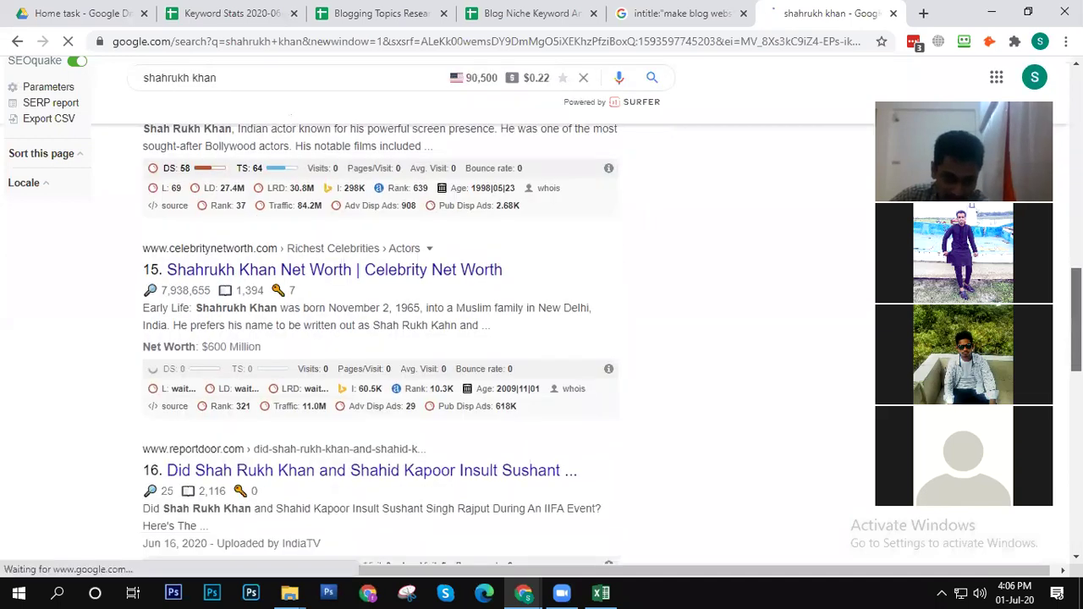
pyautogui.scroll(-3, 381, 338)
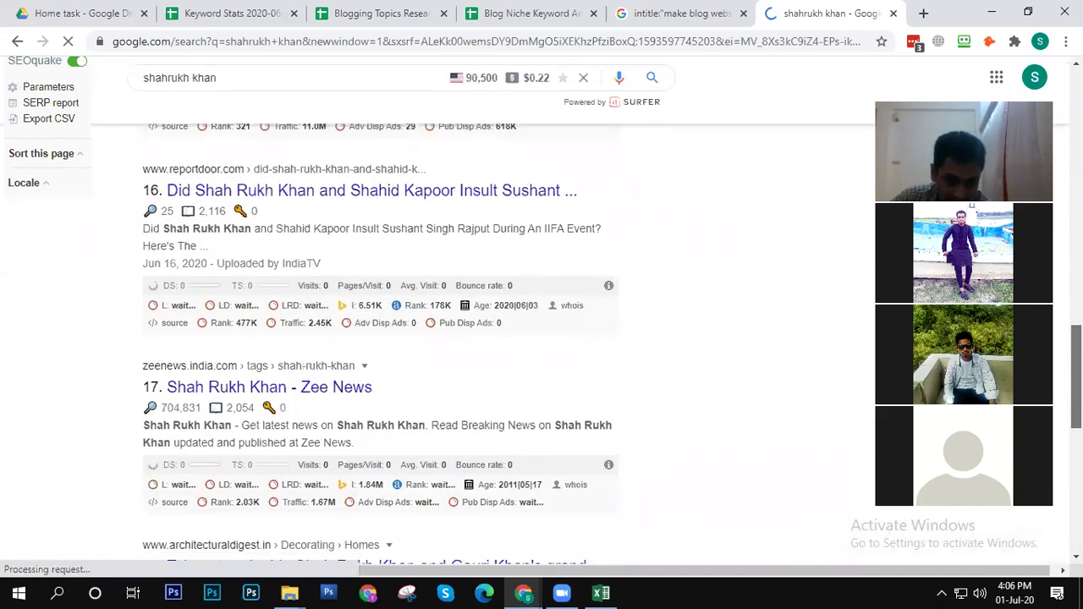
pyautogui.scroll(-3, 380, 338)
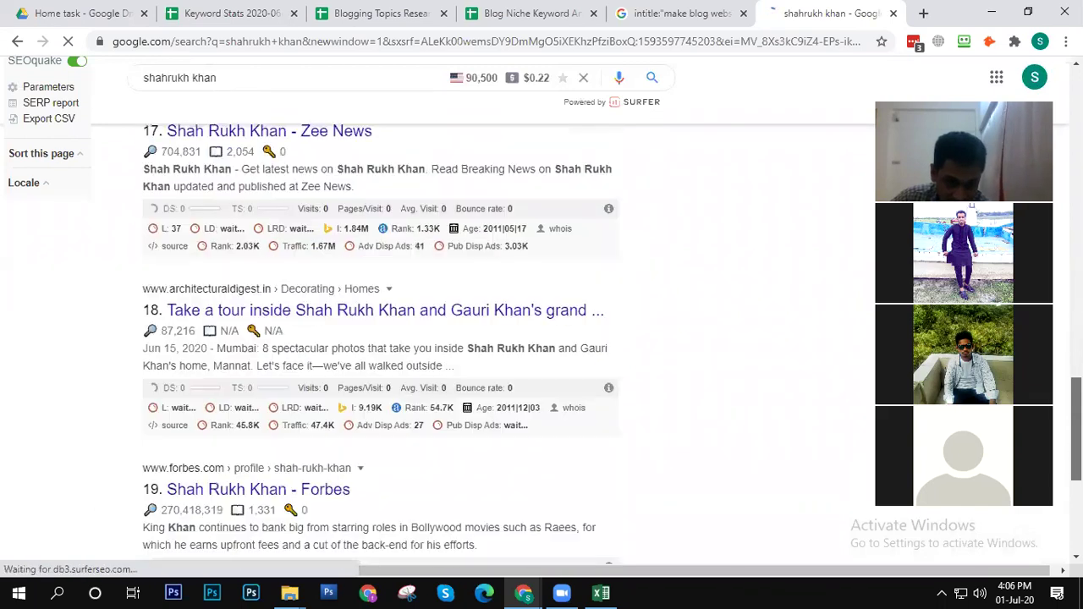
pyautogui.scroll(-3, 381, 338)
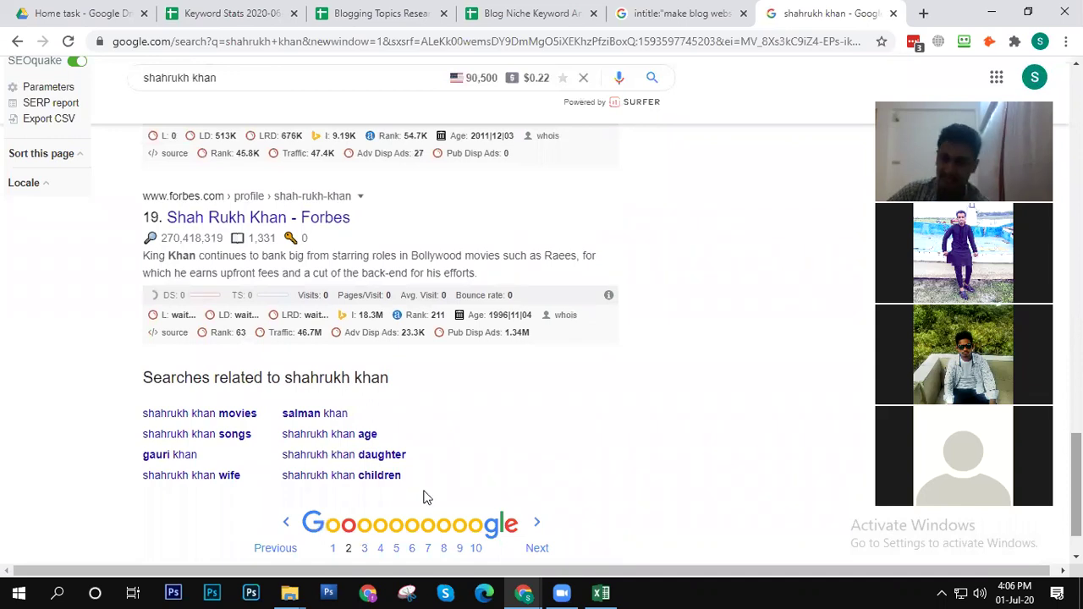
pyautogui.scroll(15, 490, 423)
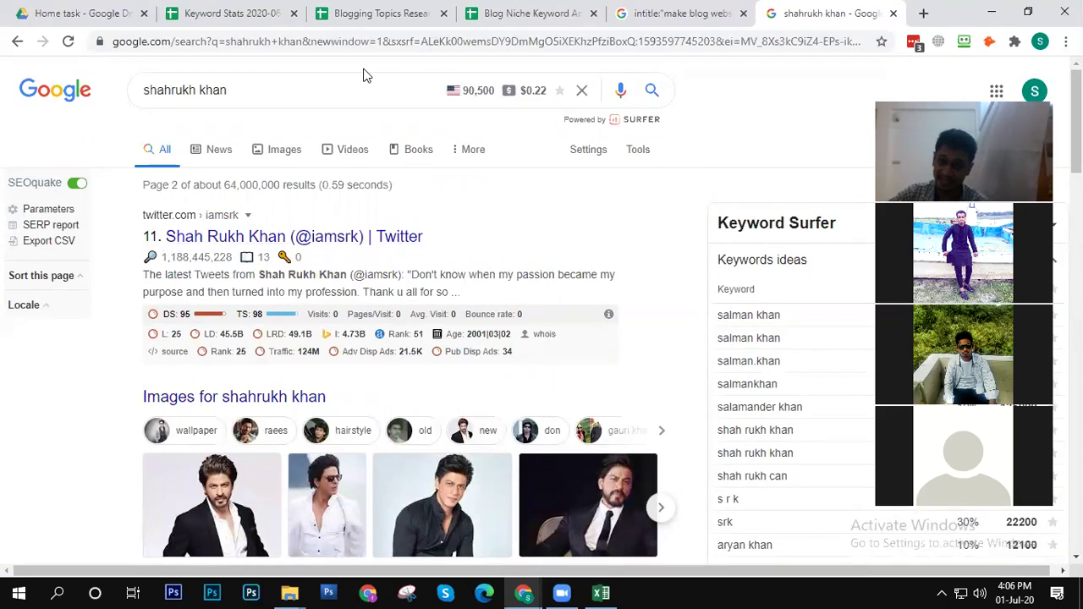
# Step: Rerun the shahrukh khan search and look over its first results page again
pyautogui.click(651, 91)
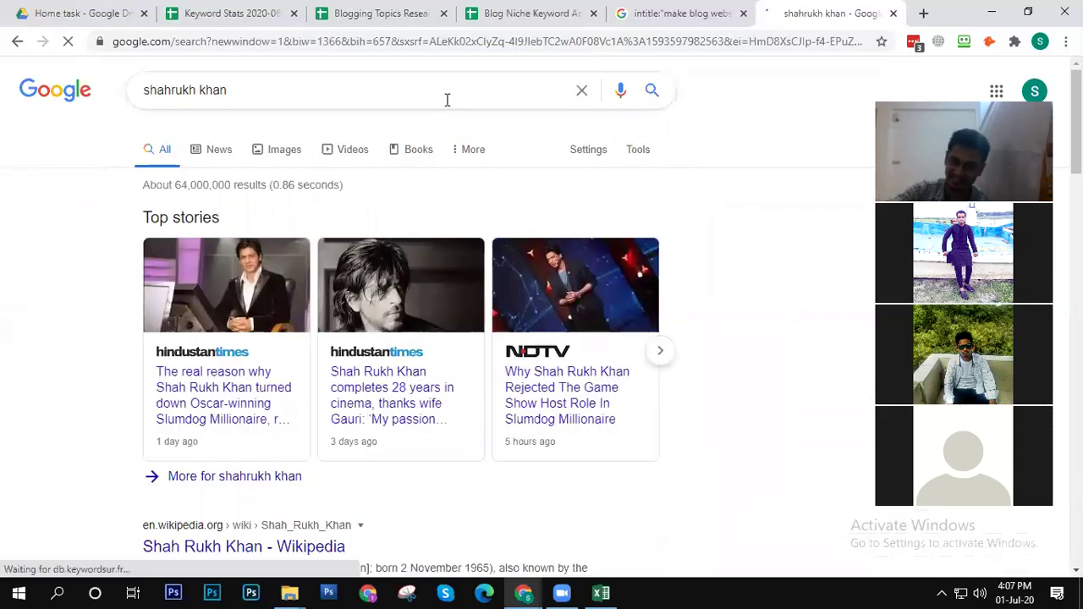
pyautogui.scroll(-6, 383, 241)
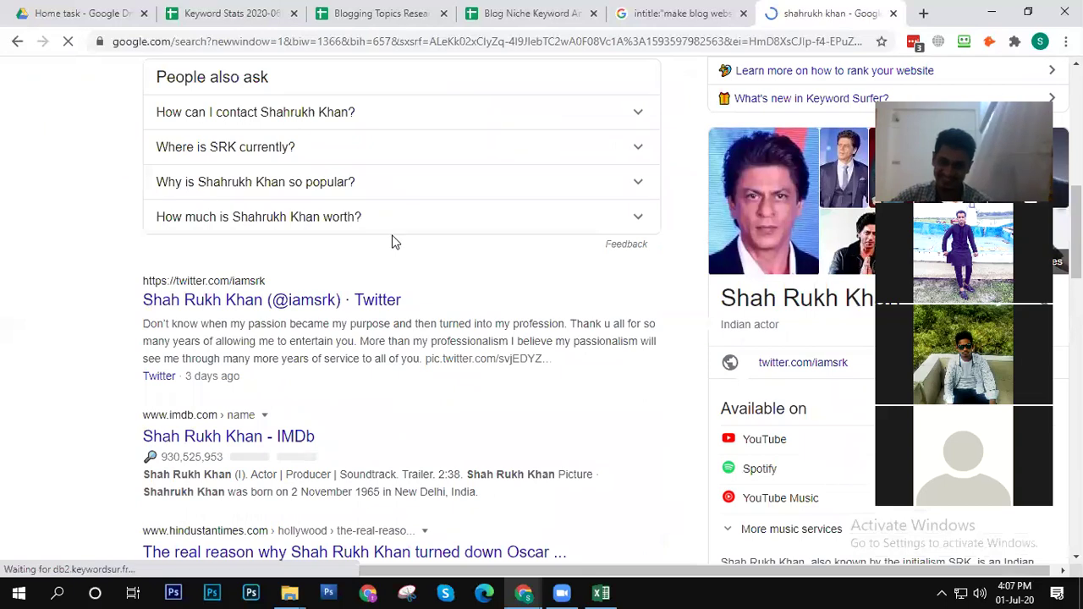
pyautogui.scroll(-15, 423, 230)
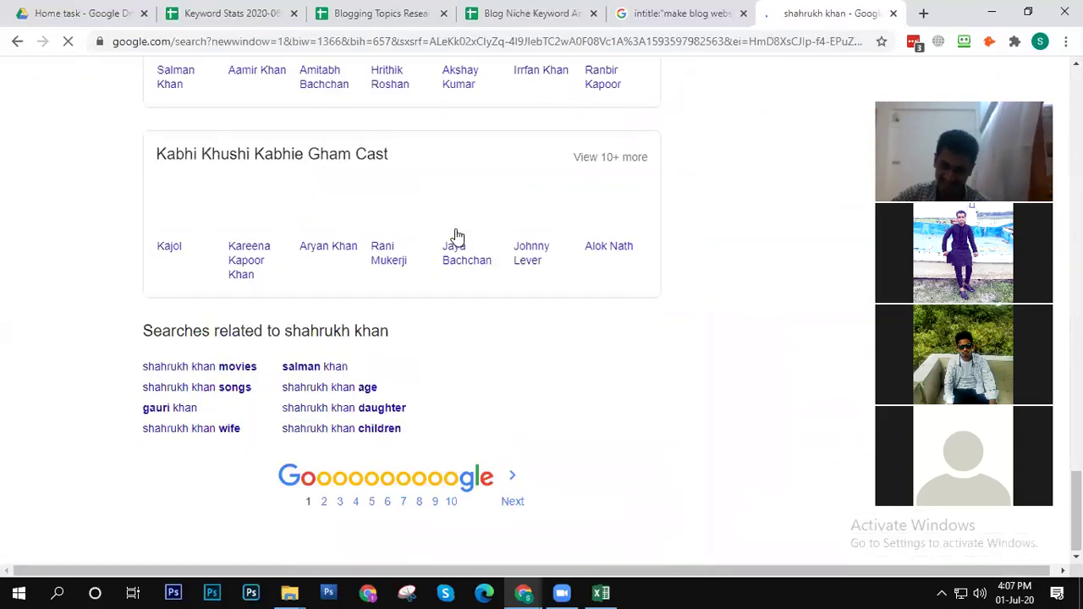
pyautogui.scroll(10, 455, 251)
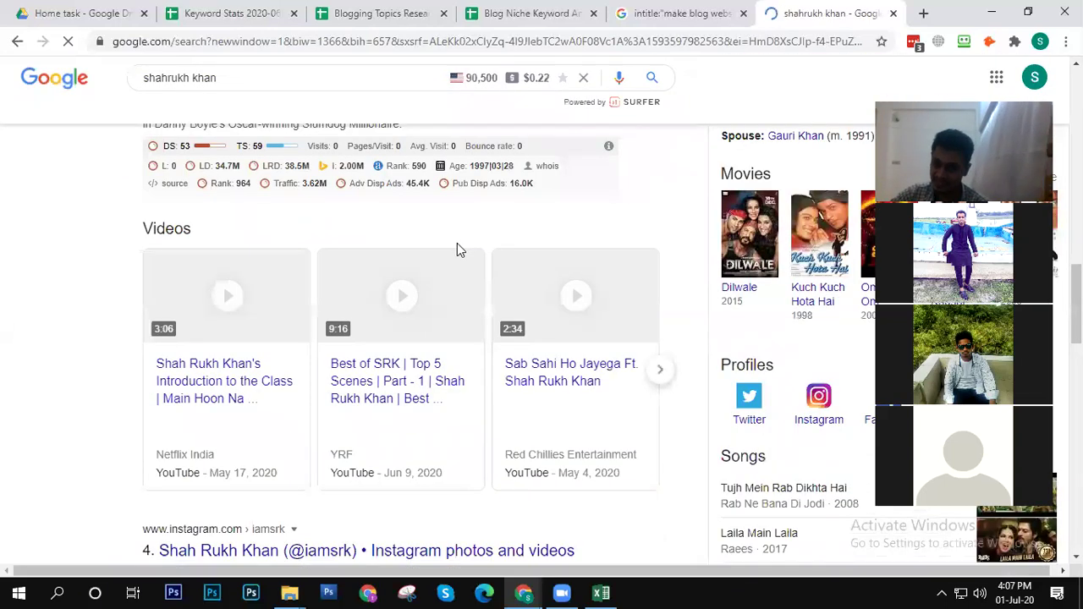
pyautogui.scroll(5, 456, 228)
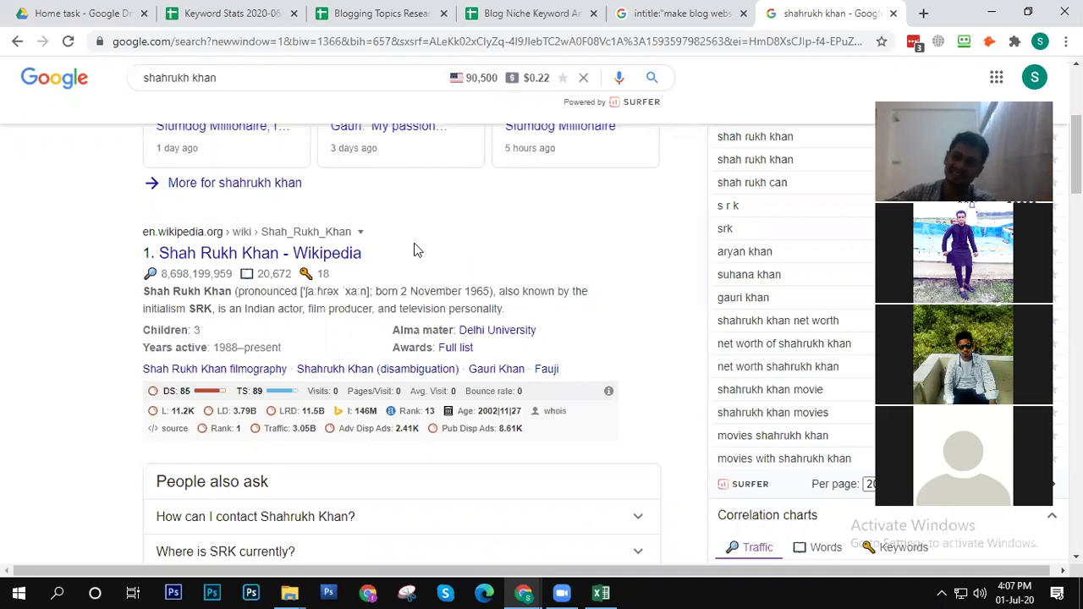
pyautogui.scroll(2, 499, 222)
pyautogui.scroll(2, 500, 221)
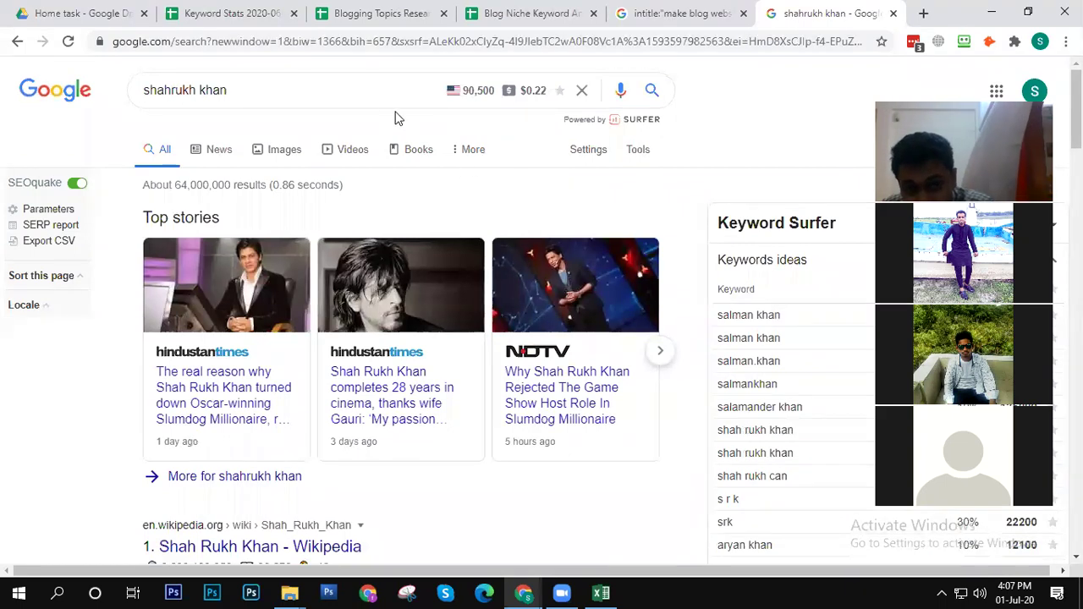
# Step: Return to the Blog Niche Keyword Analysis spreadsheet and check the social/forum and intitle cells for make blog website, ending on I2
pyautogui.click(347, 95)
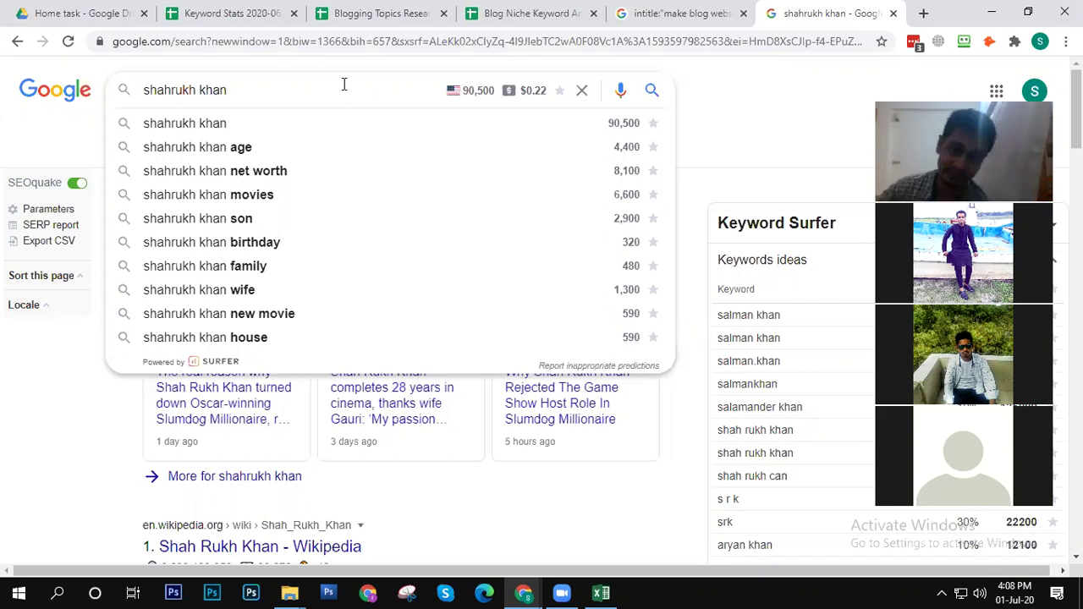
pyautogui.click(677, 10)
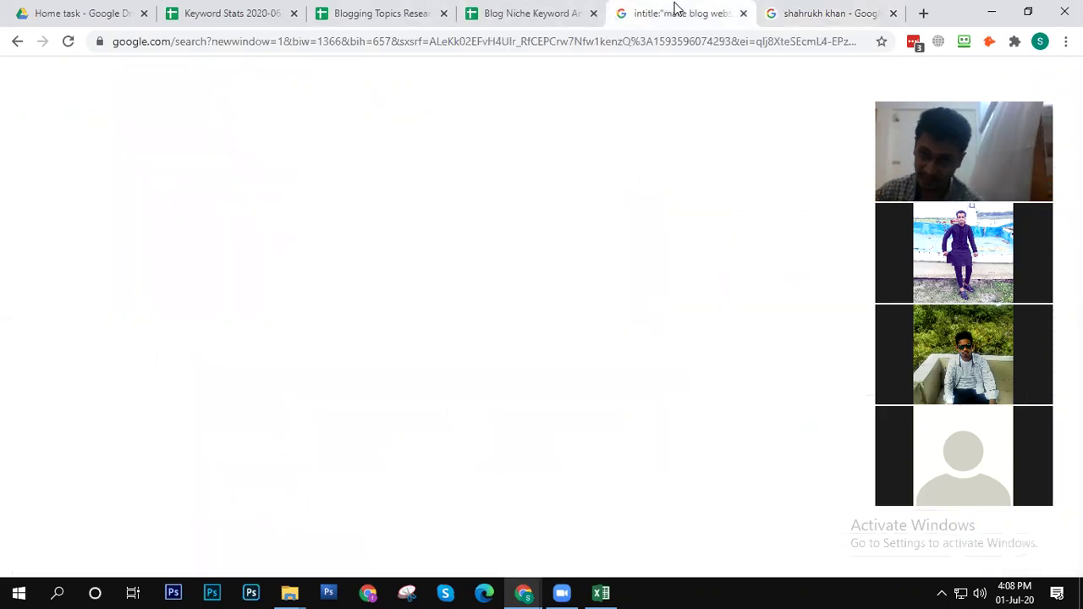
pyautogui.click(783, 10)
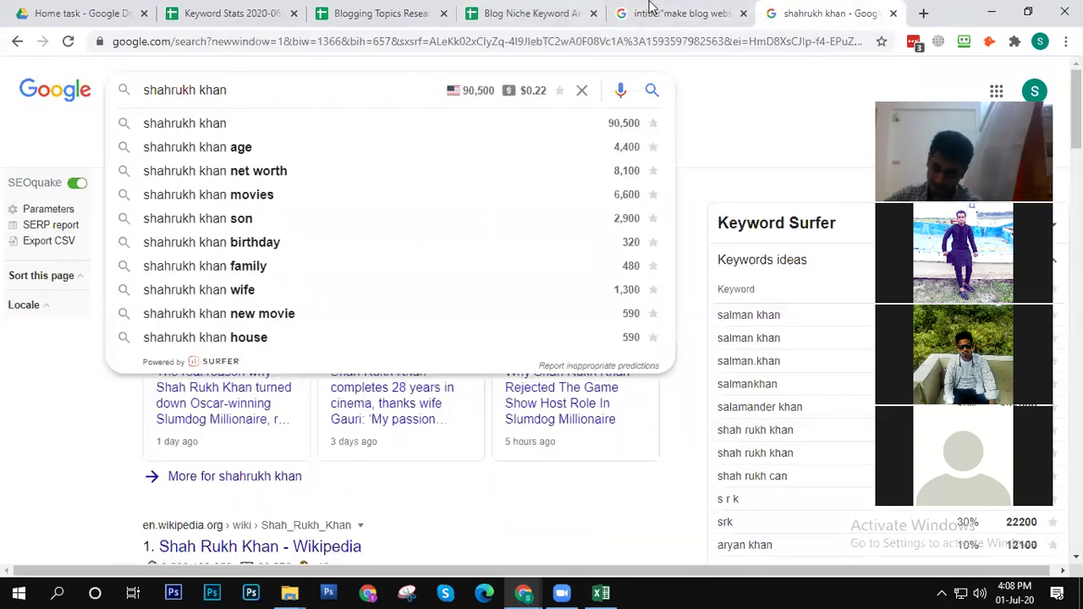
pyautogui.click(682, 10)
pyautogui.click(493, 24)
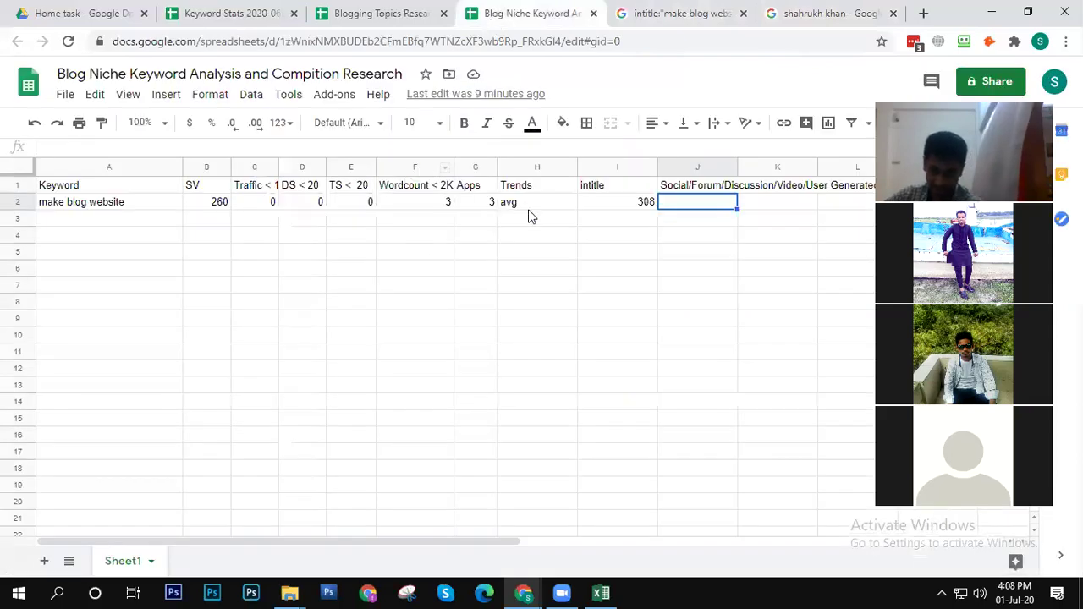
pyautogui.press('Left')
pyautogui.press('Left')
pyautogui.click(618, 253)
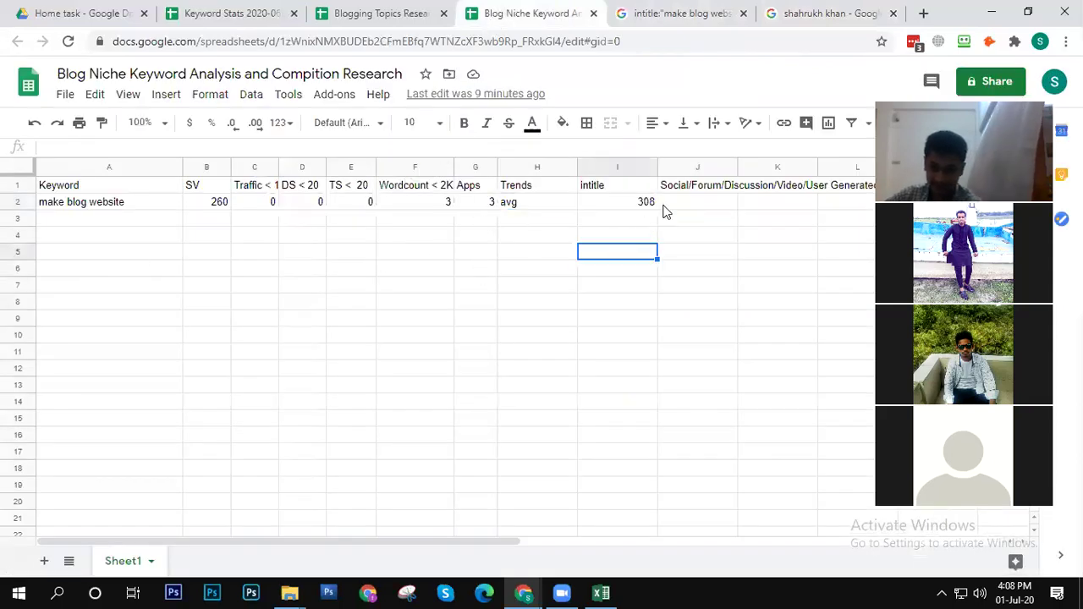
pyautogui.click(679, 205)
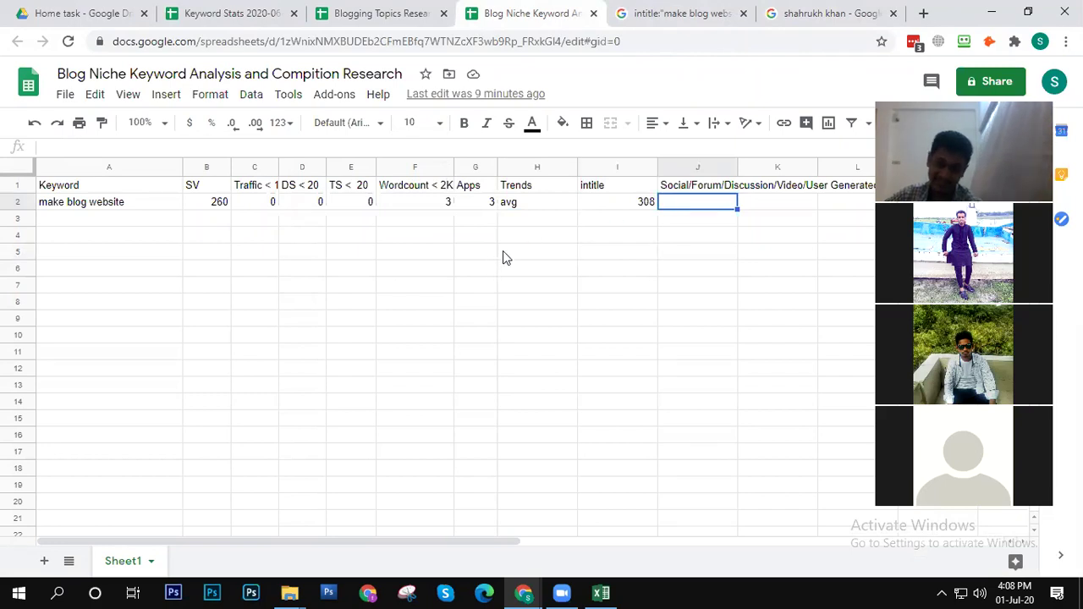
pyautogui.click(612, 205)
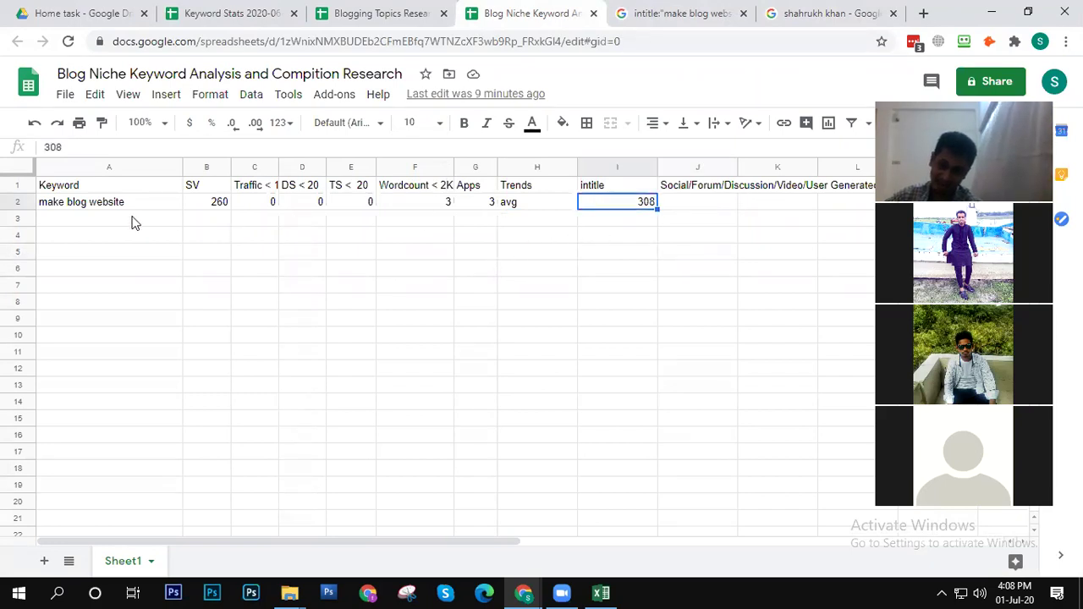
pyautogui.click(407, 192)
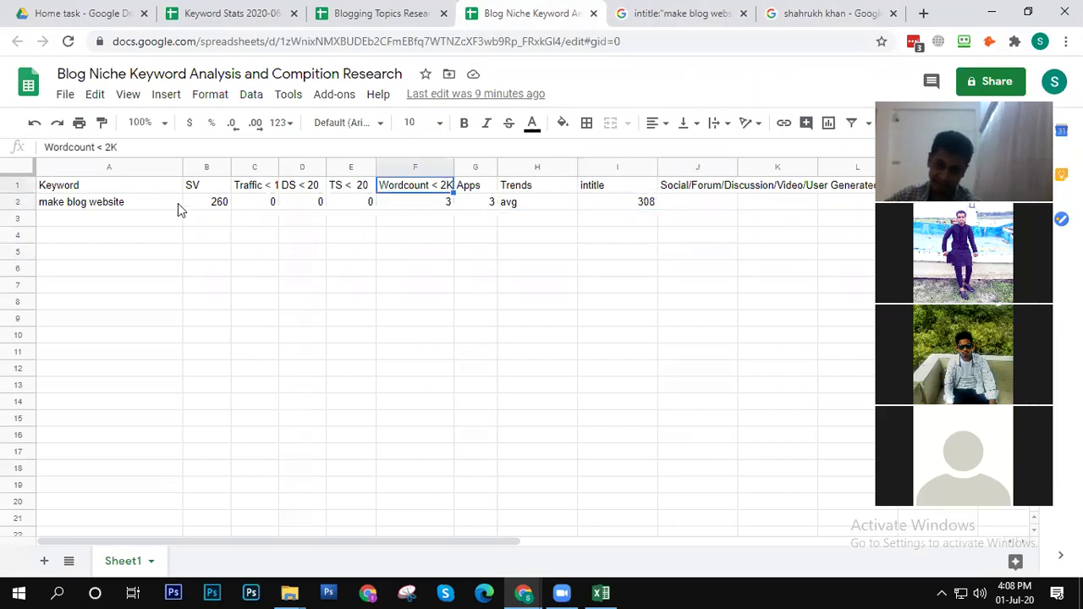
pyautogui.press('Home')
pyautogui.click(118, 205)
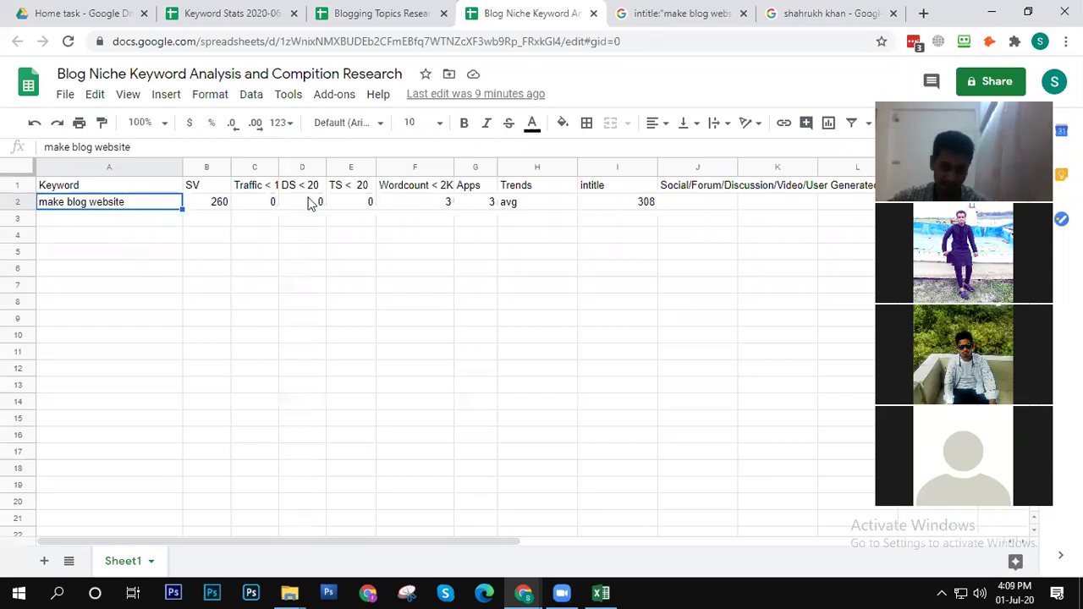
# Step: Share the Blogging Topics Research spreadsheet with anyone with the link as Editor and copy its link
pyautogui.click(324, 10)
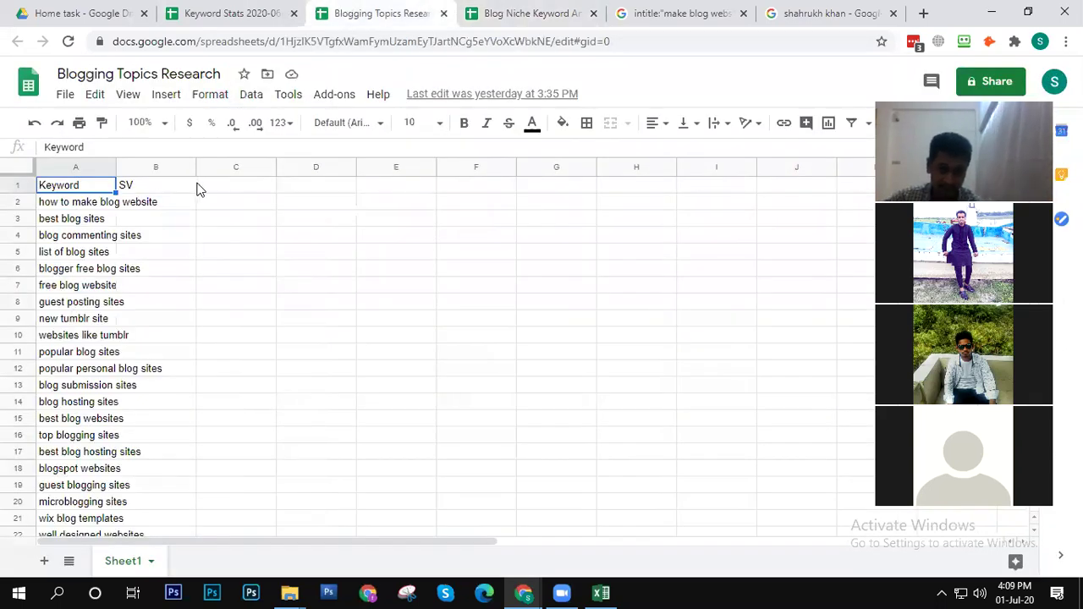
pyautogui.click(92, 288)
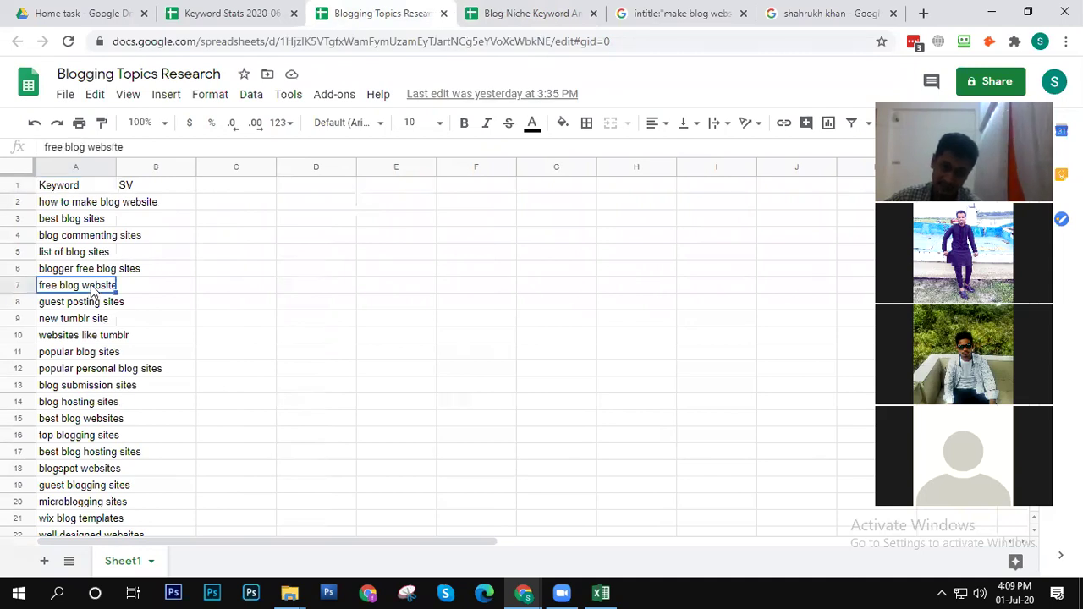
pyautogui.click(997, 81)
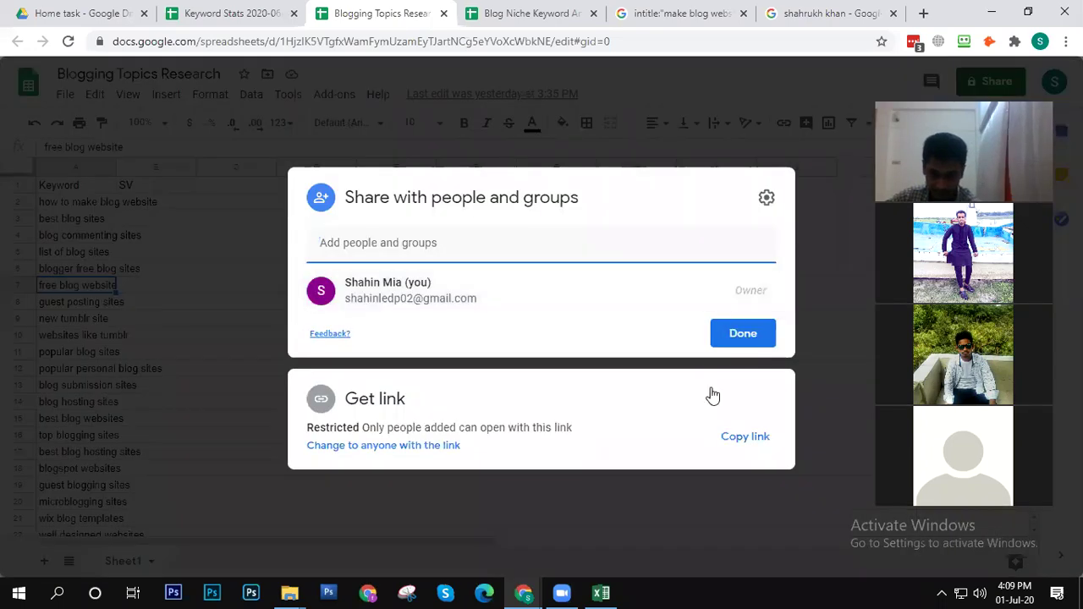
pyautogui.click(406, 446)
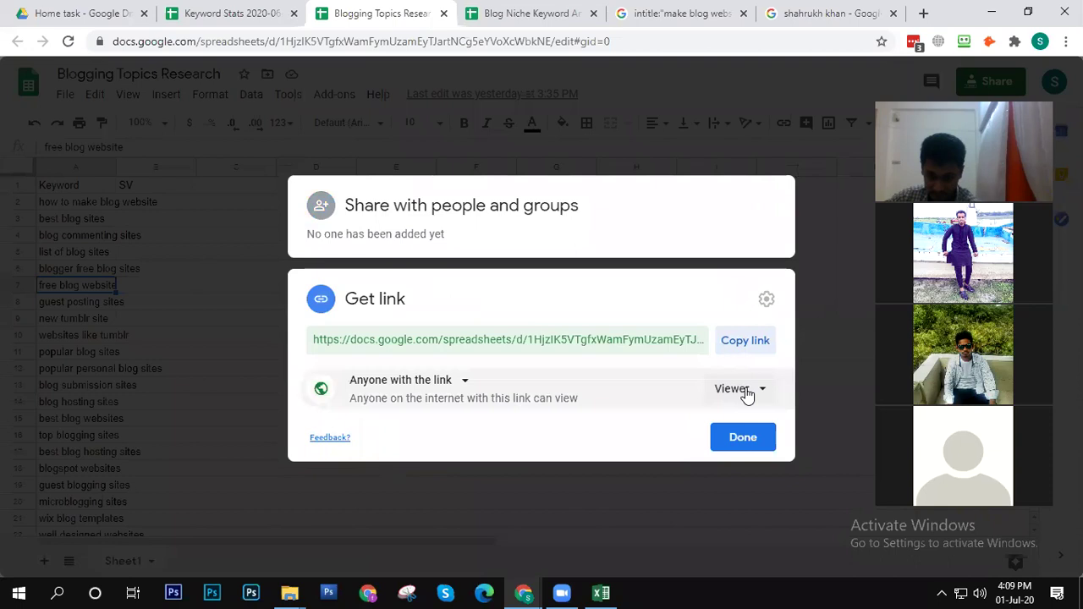
pyautogui.click(744, 391)
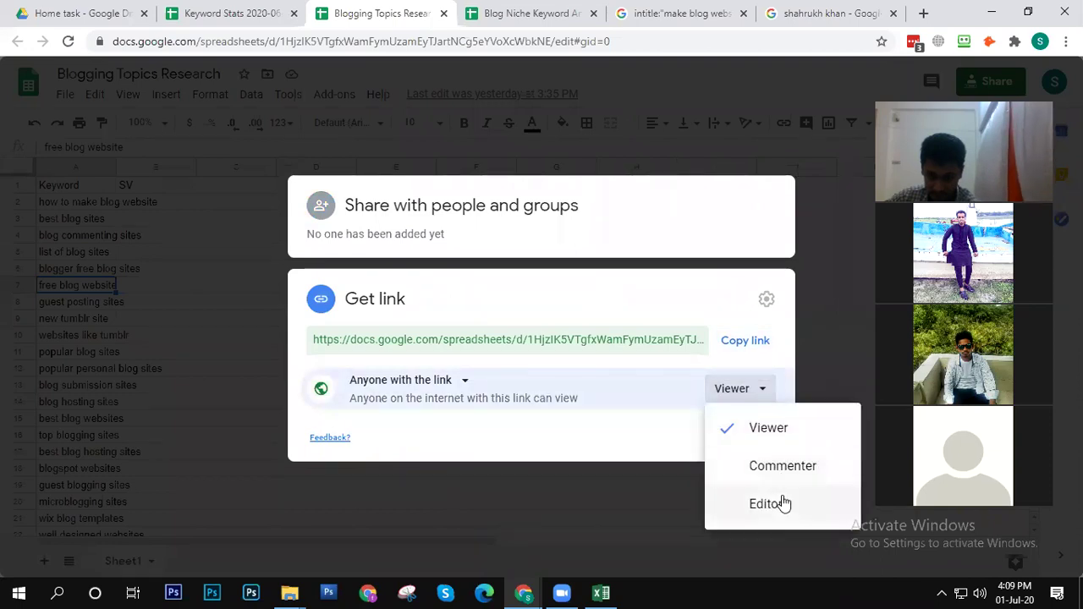
pyautogui.click(783, 502)
pyautogui.click(745, 340)
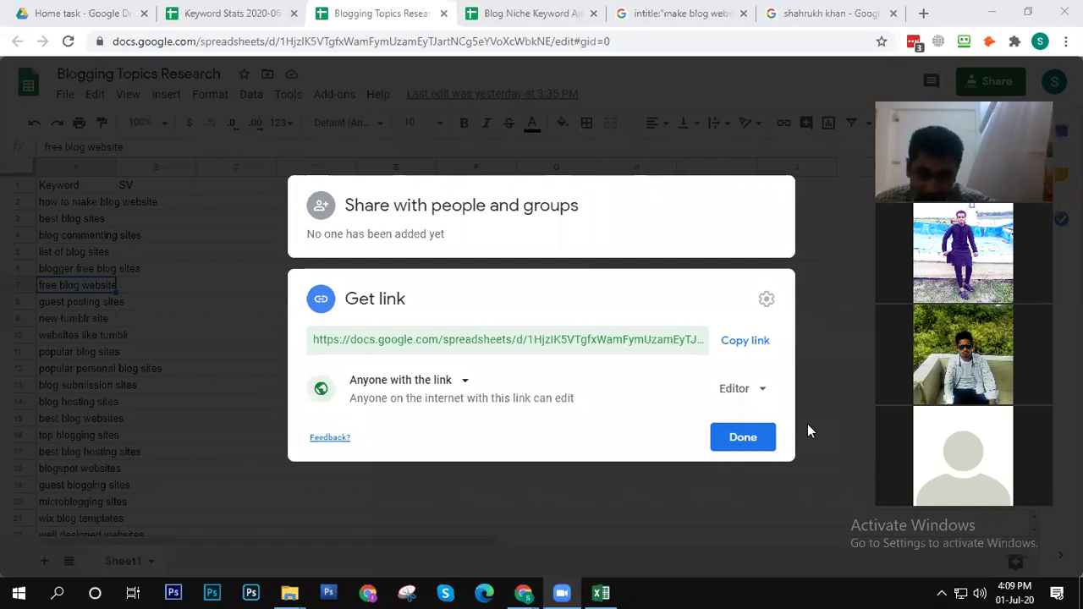
pyautogui.click(762, 439)
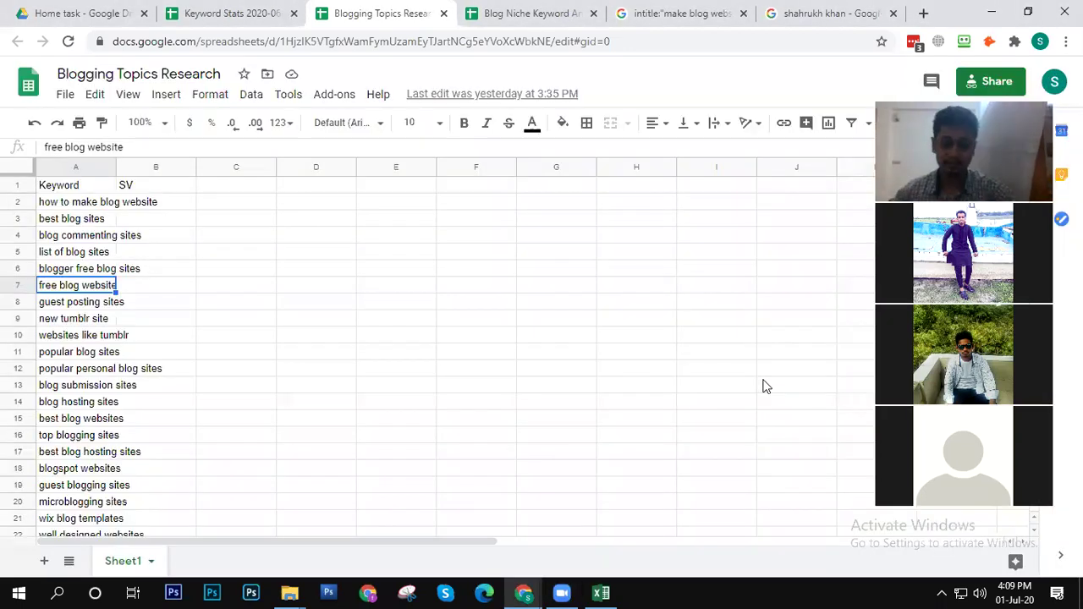
pyautogui.click(97, 203)
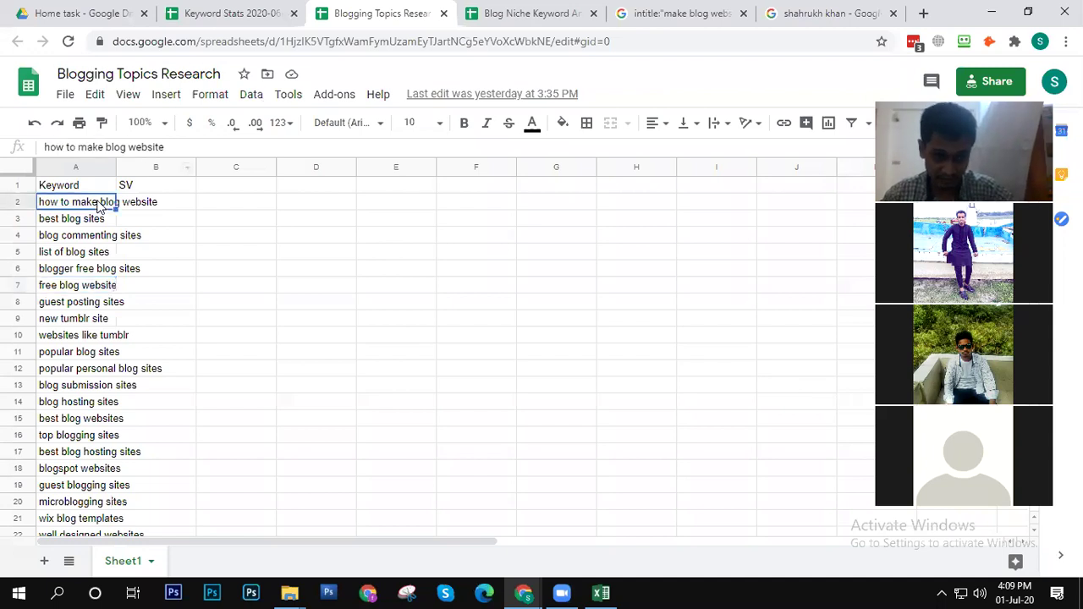
pyautogui.click(84, 237)
pyautogui.click(85, 223)
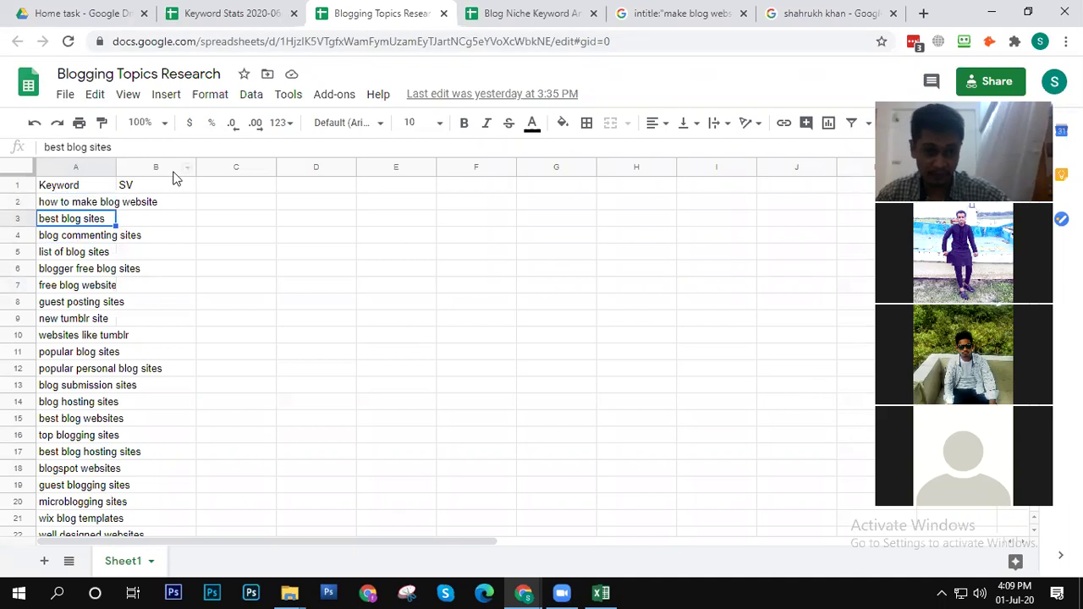
pyautogui.click(127, 223)
pyautogui.press('Up')
pyautogui.press('Up')
pyautogui.click(91, 207)
pyautogui.click(176, 205)
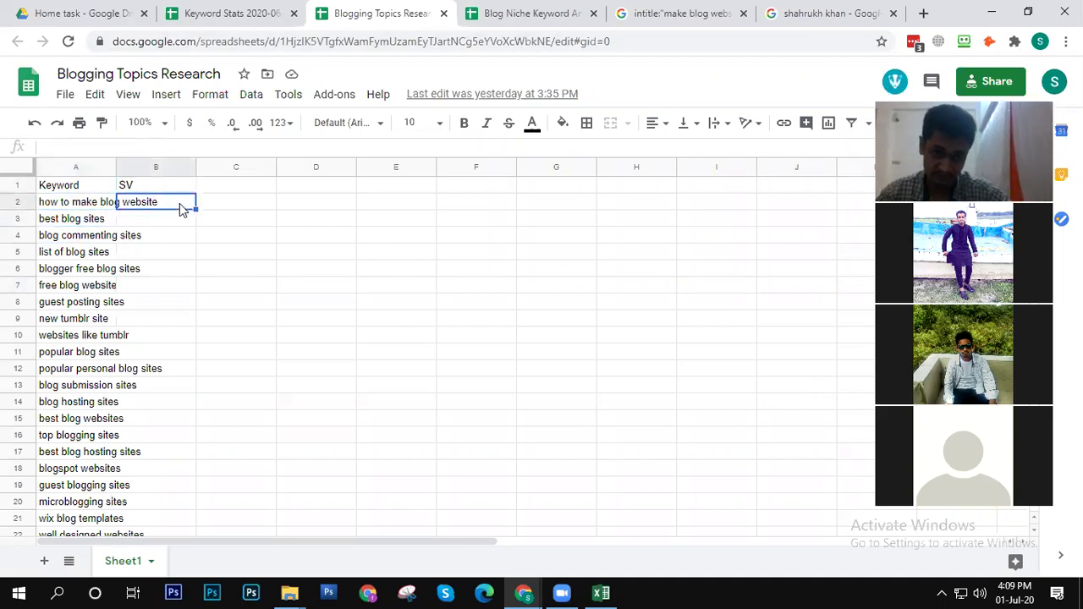
# Step: Enter done in C2 for how to make blog website and doing in C3 for best blog sites
pyautogui.click(237, 203)
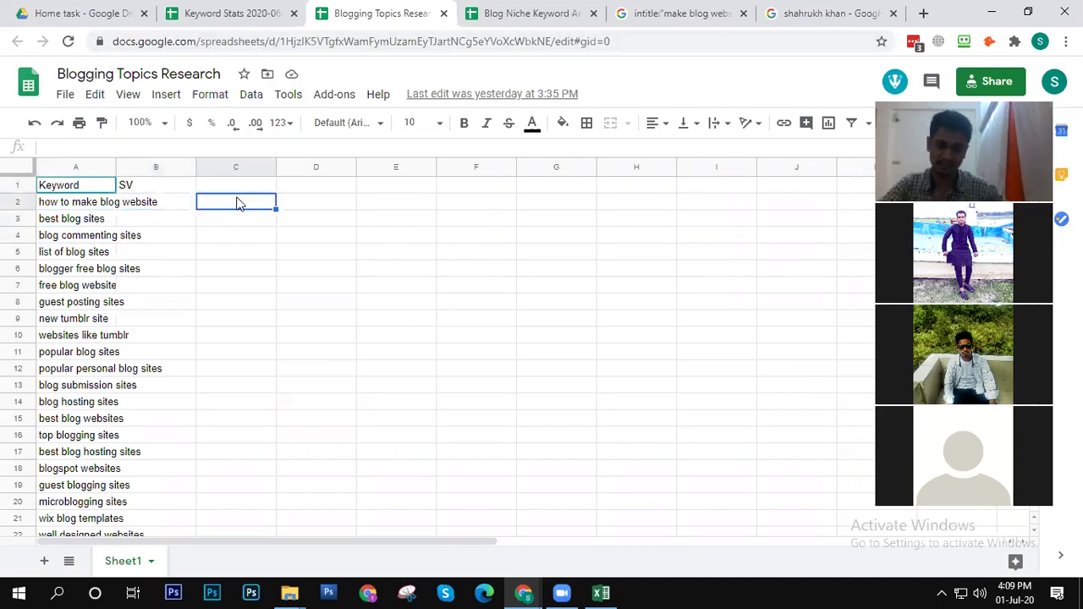
pyautogui.write('done')
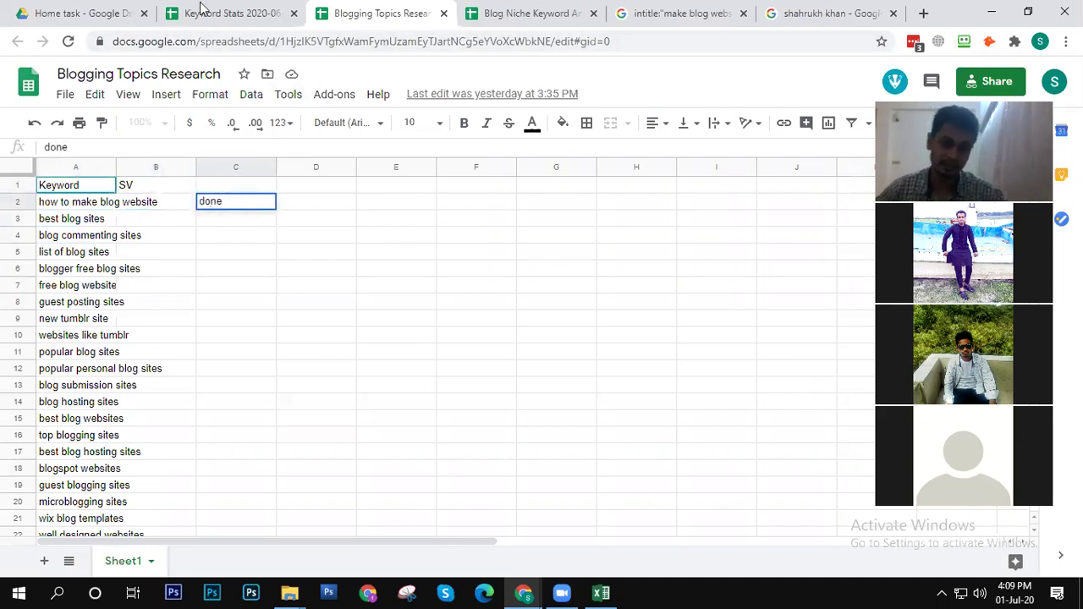
pyautogui.click(216, 221)
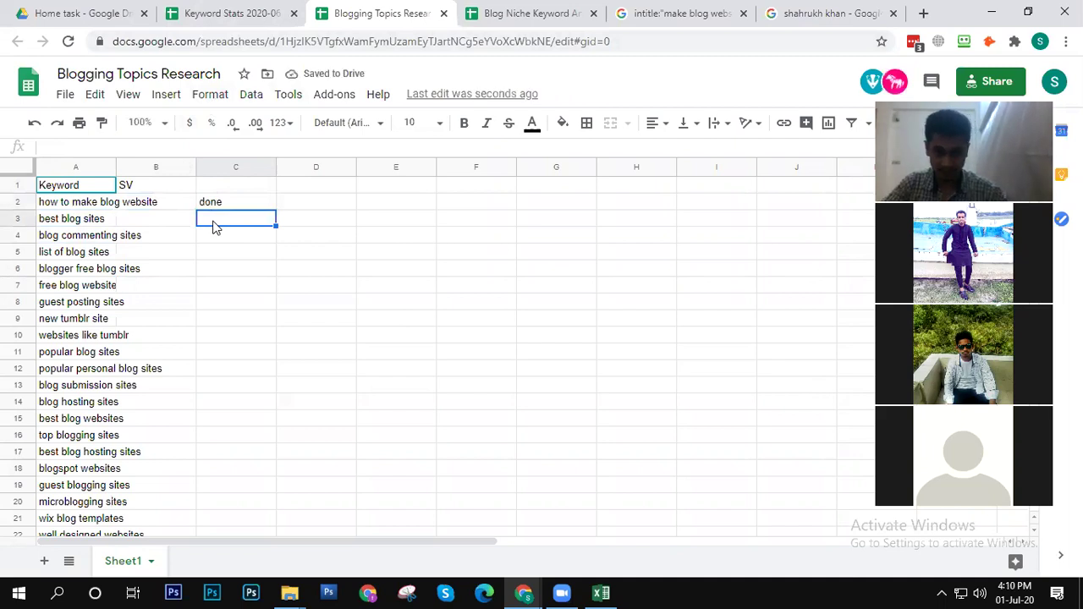
pyautogui.write('d')
pyautogui.press('BackSpace')
pyautogui.press('BackSpace')
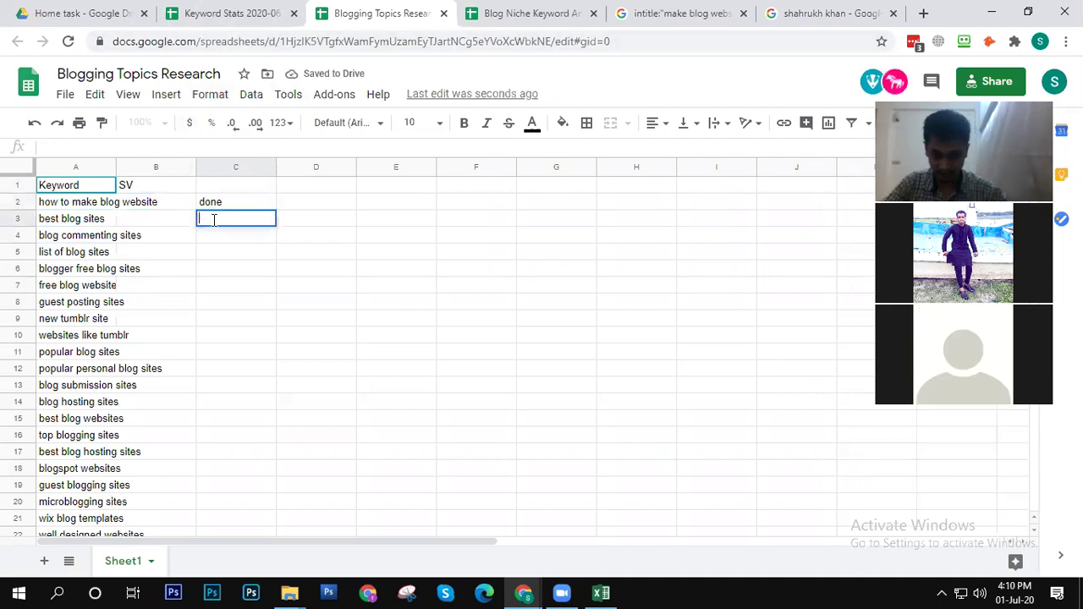
pyautogui.write('doing')
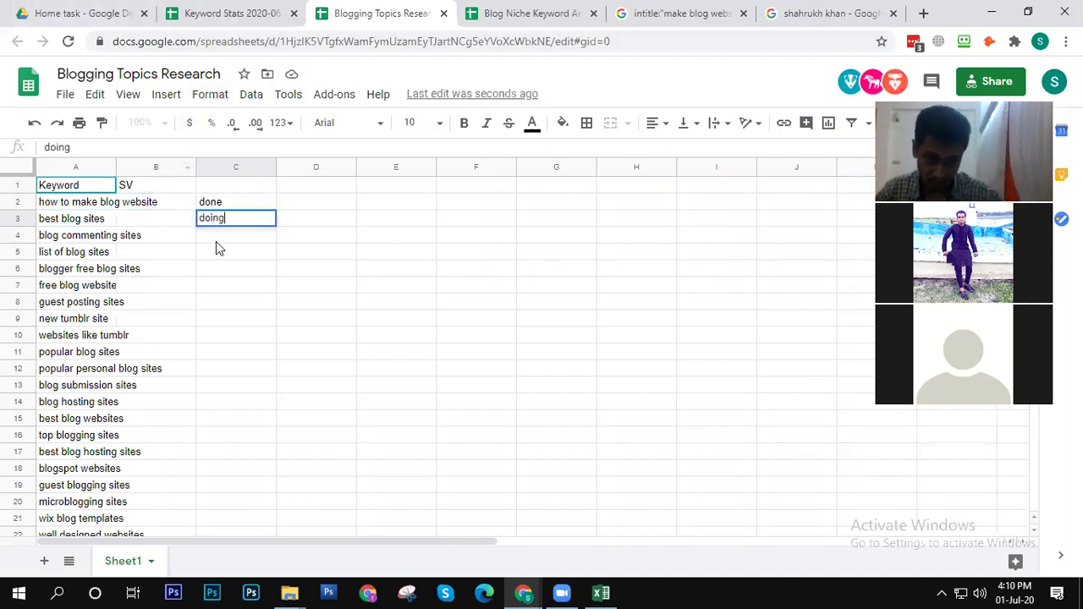
pyautogui.press('Return')
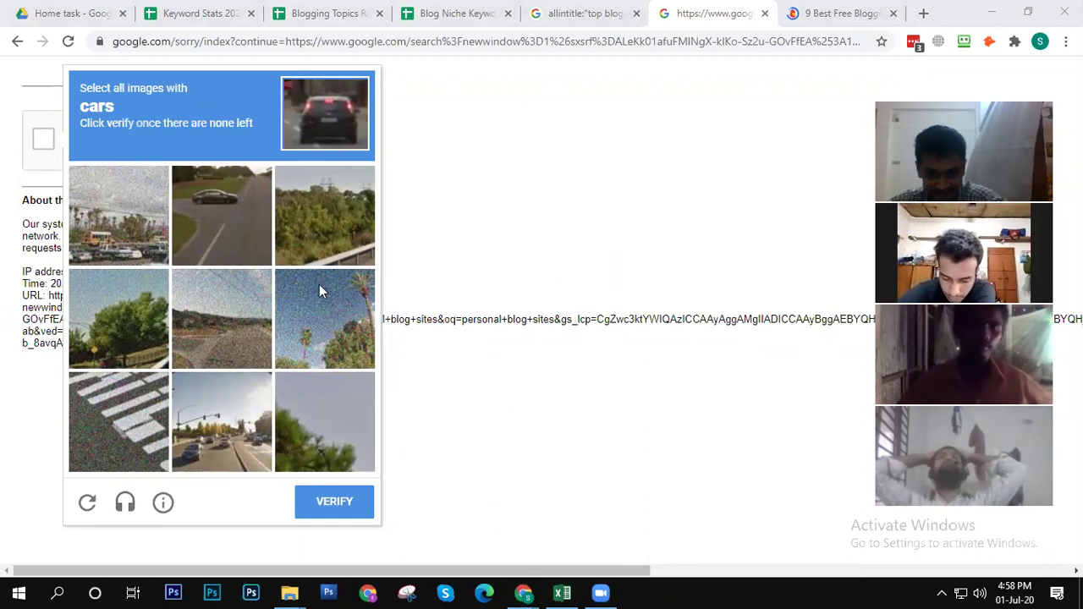
# Step: Complete the image challenge by selecting all pictures with cars and verify it to reach the personal blog sites results
pyautogui.click(217, 218)
pyautogui.click(125, 221)
pyautogui.click(207, 434)
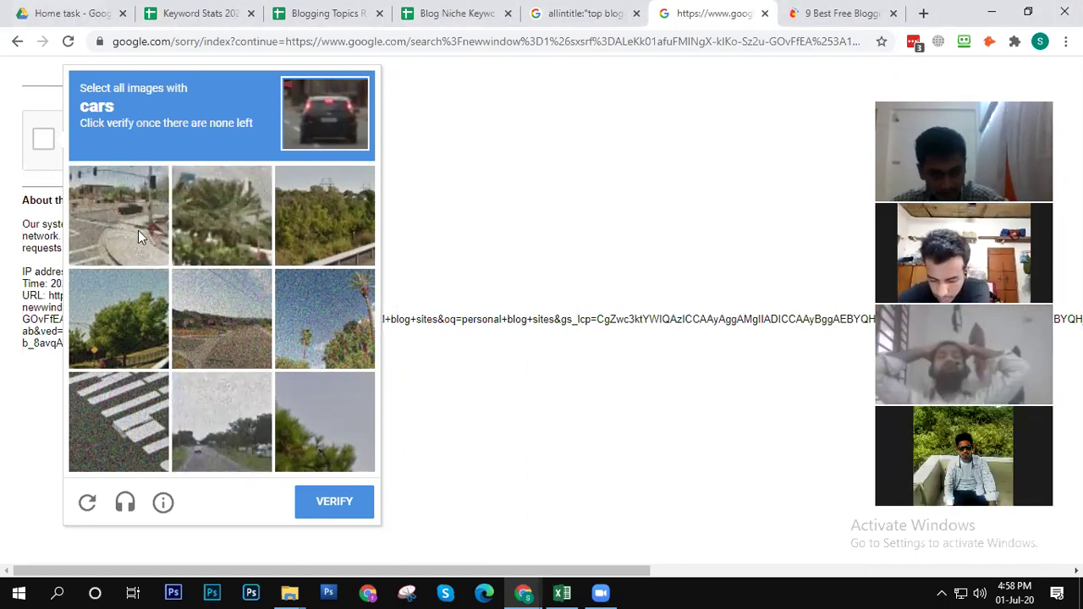
pyautogui.click(138, 230)
pyautogui.click(227, 437)
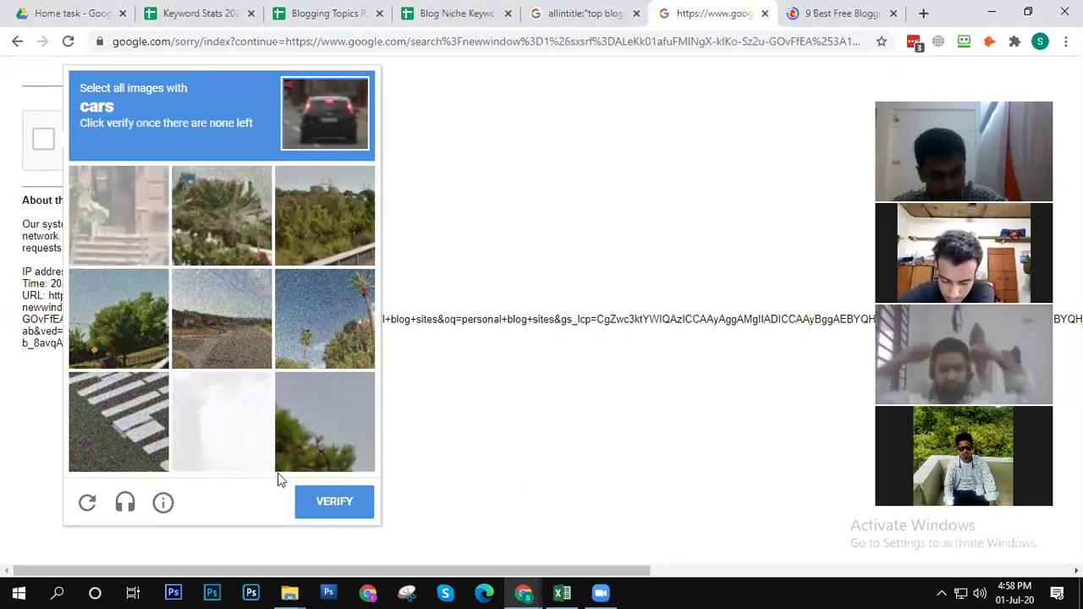
pyautogui.click(342, 491)
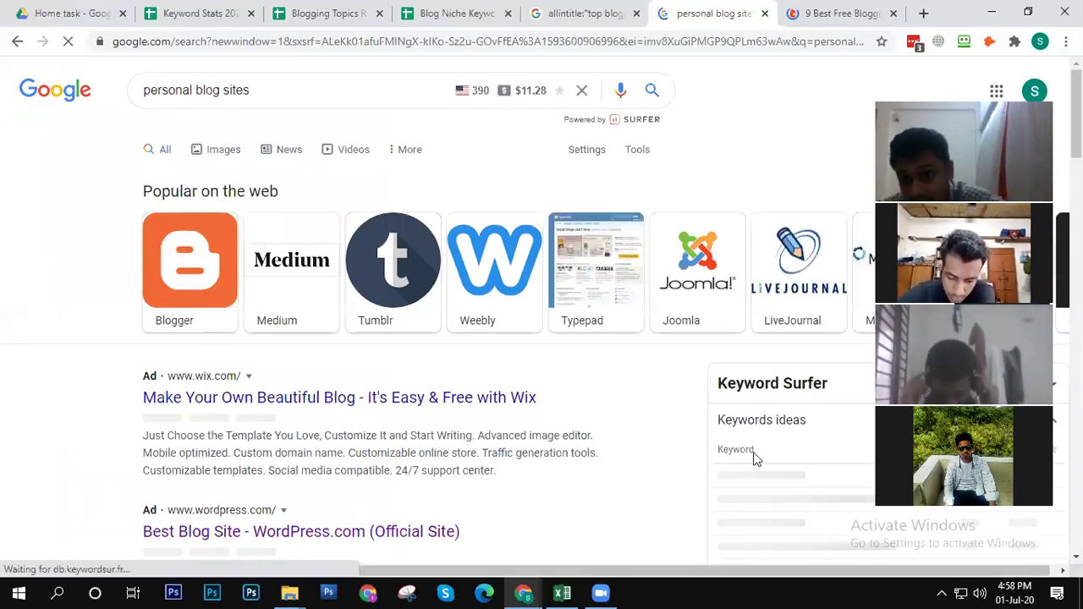
# Step: Examine the personal blog sites results page for each listing's DS, TS, traffic and word count figures
pyautogui.scroll(-7, 755, 457)
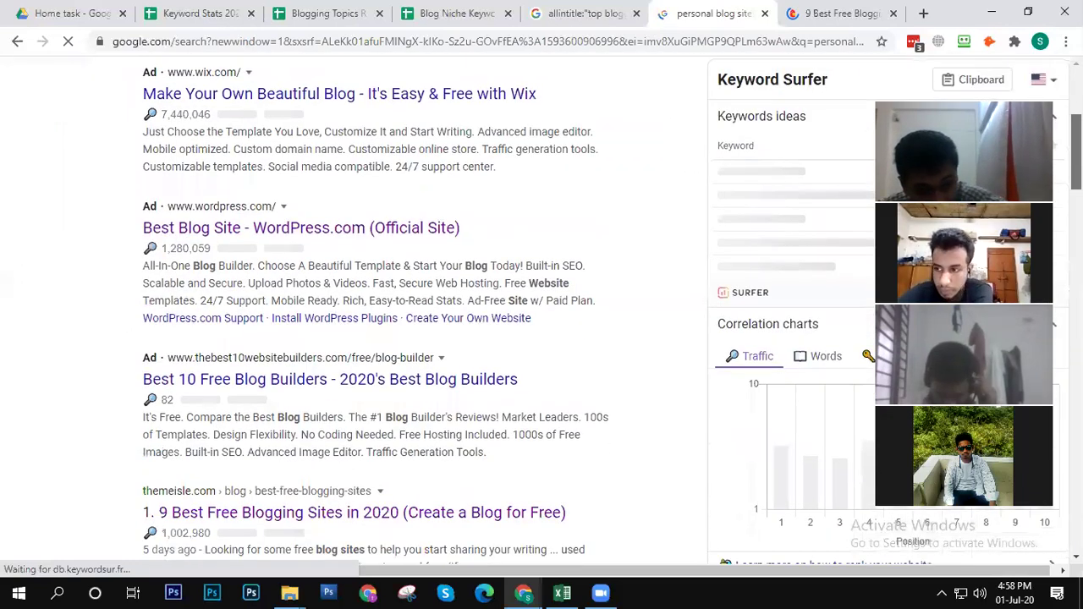
pyautogui.scroll(-2, 542, 313)
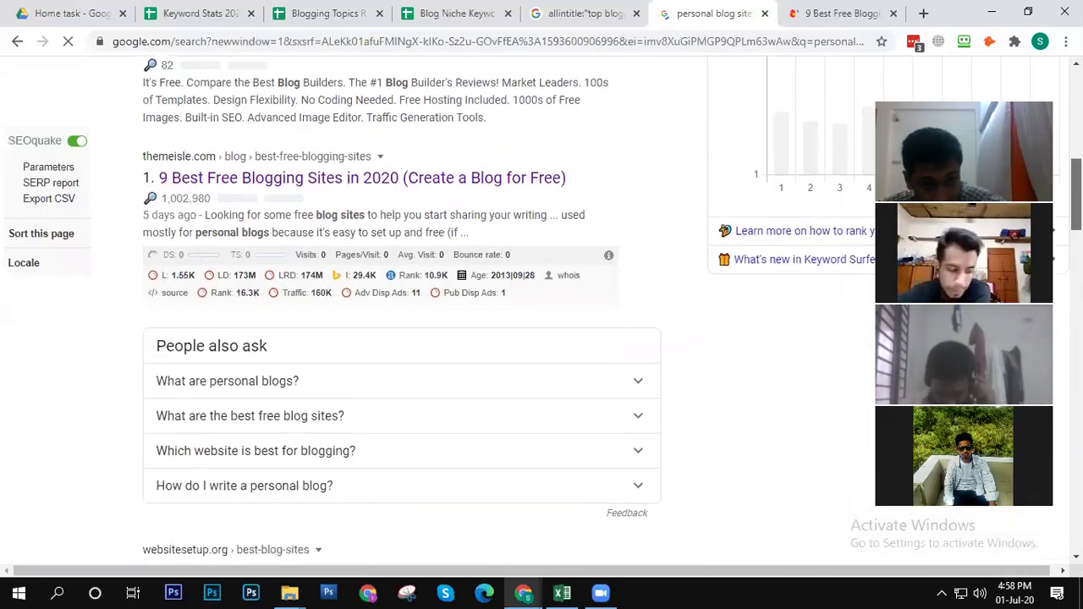
pyautogui.scroll(-1, 542, 313)
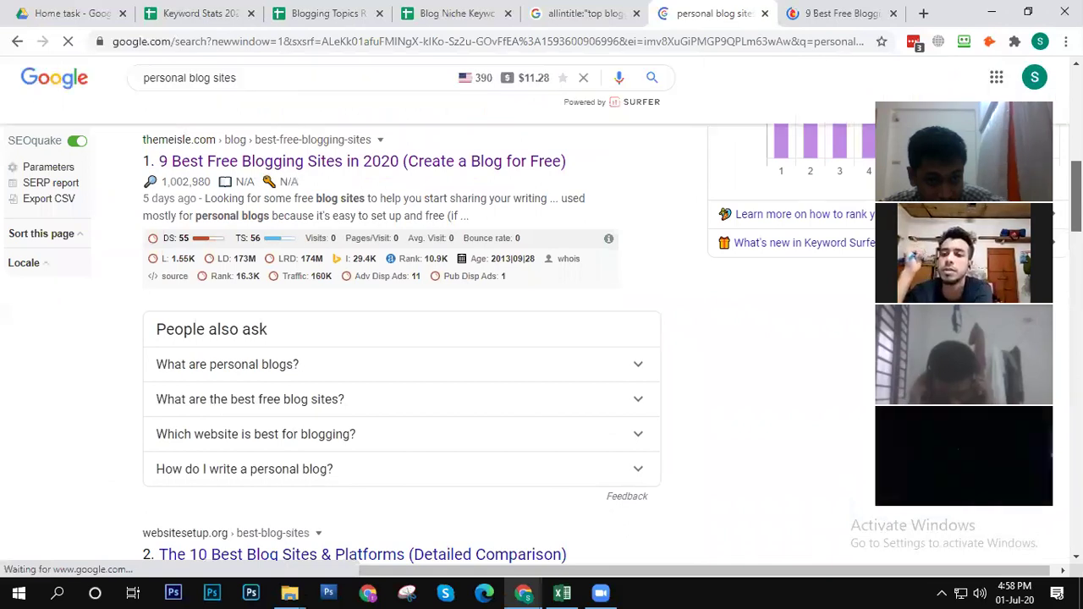
pyautogui.scroll(-3, 542, 313)
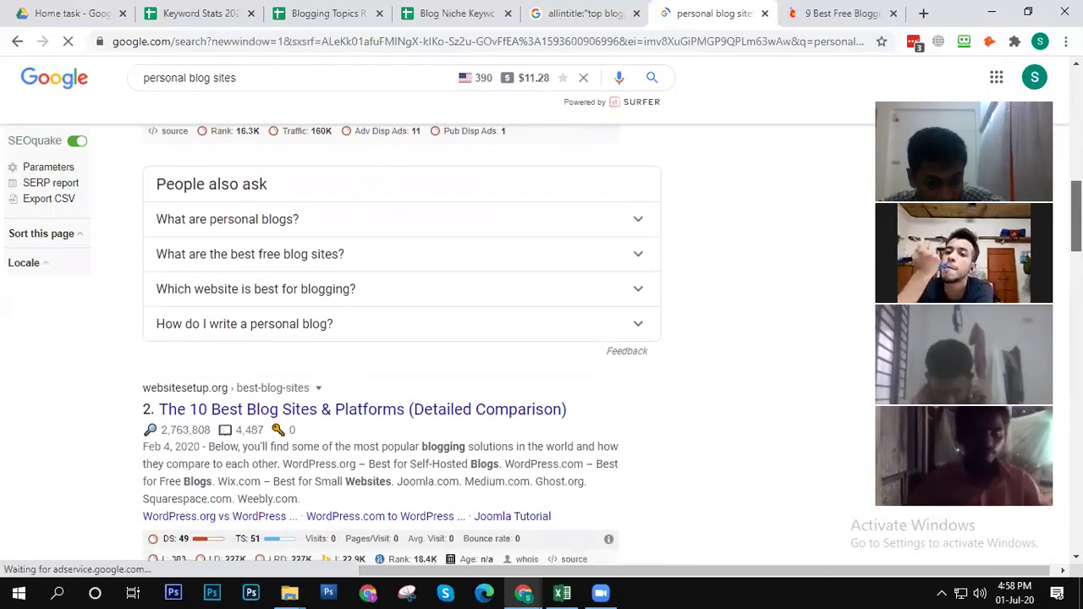
pyautogui.scroll(-1, 541, 313)
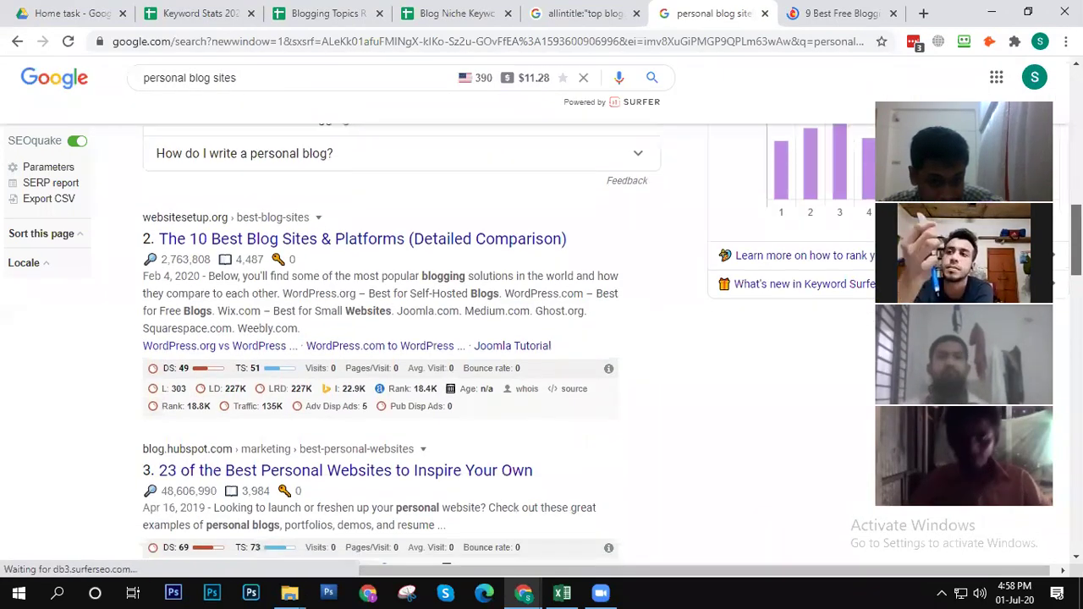
pyautogui.scroll(-3, 541, 313)
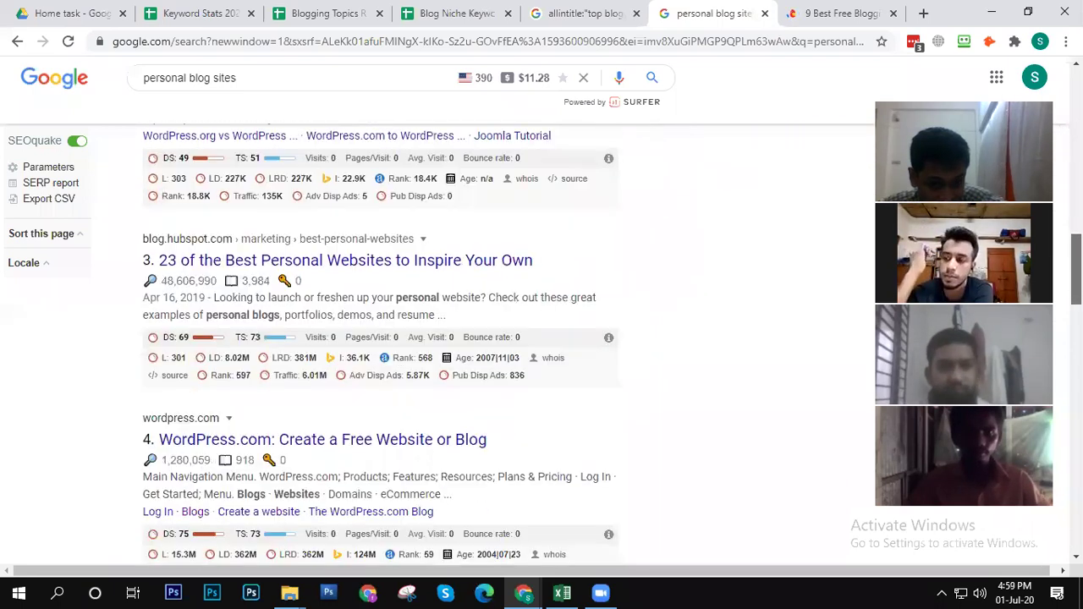
pyautogui.scroll(-2, 541, 313)
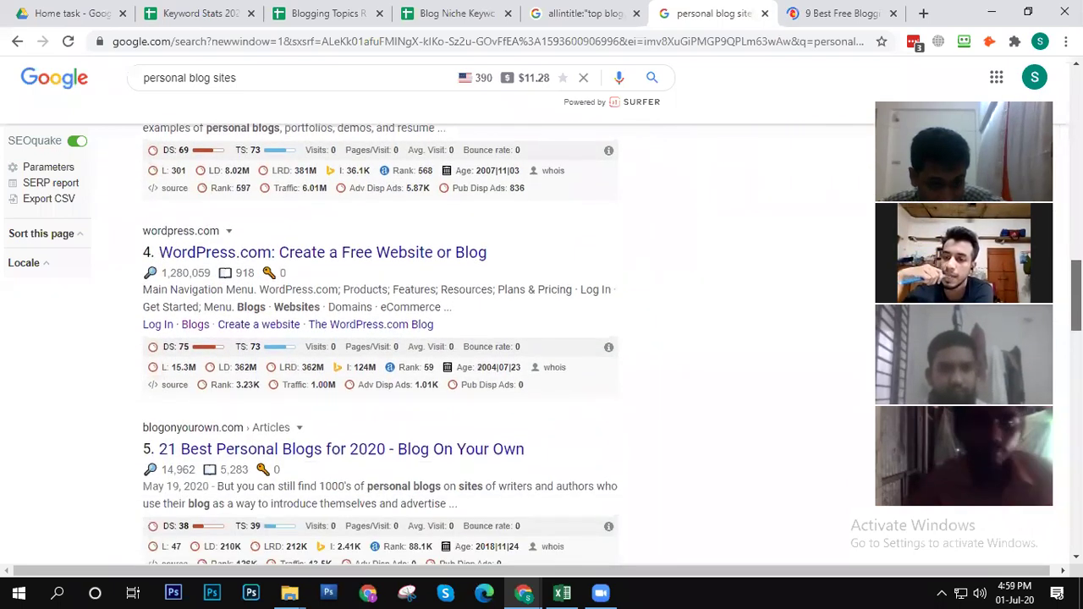
pyautogui.scroll(-4, 541, 313)
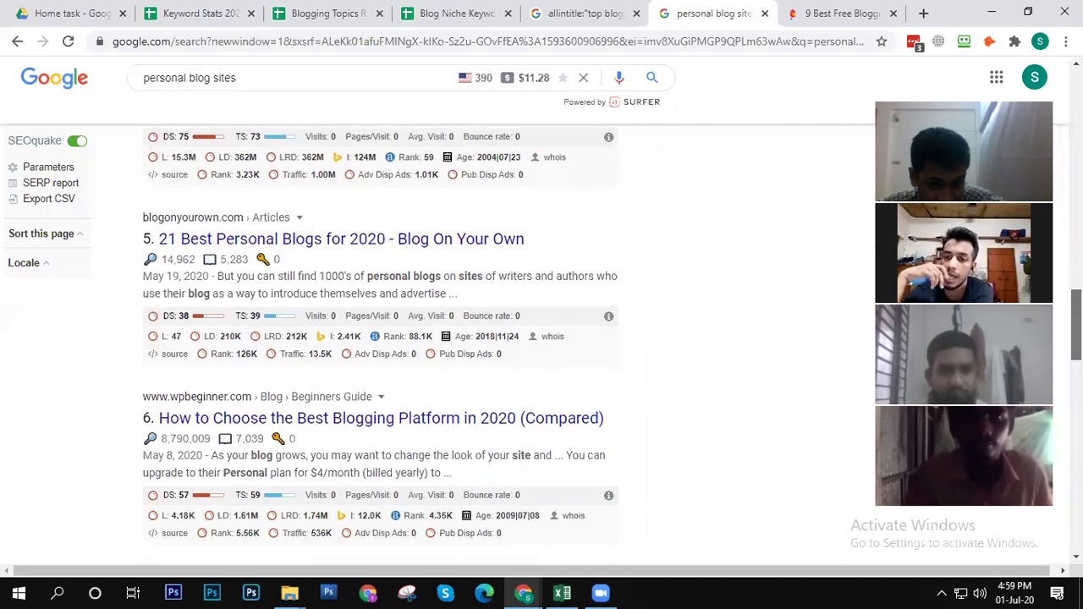
pyautogui.scroll(-5, 541, 313)
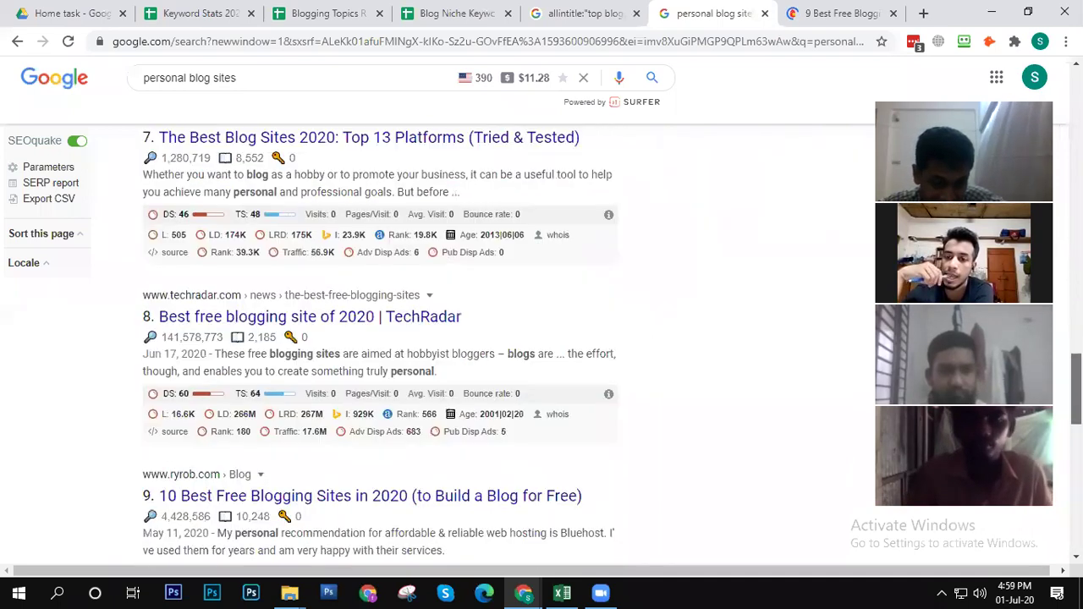
pyautogui.scroll(-6, 541, 313)
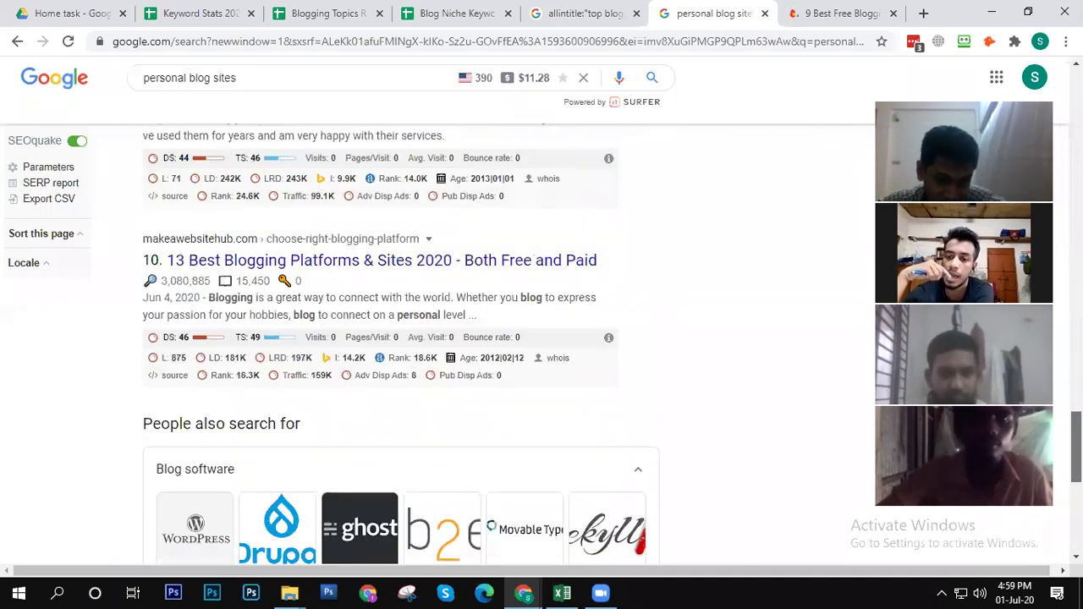
pyautogui.scroll(-2, 542, 313)
pyautogui.scroll(20, 541, 313)
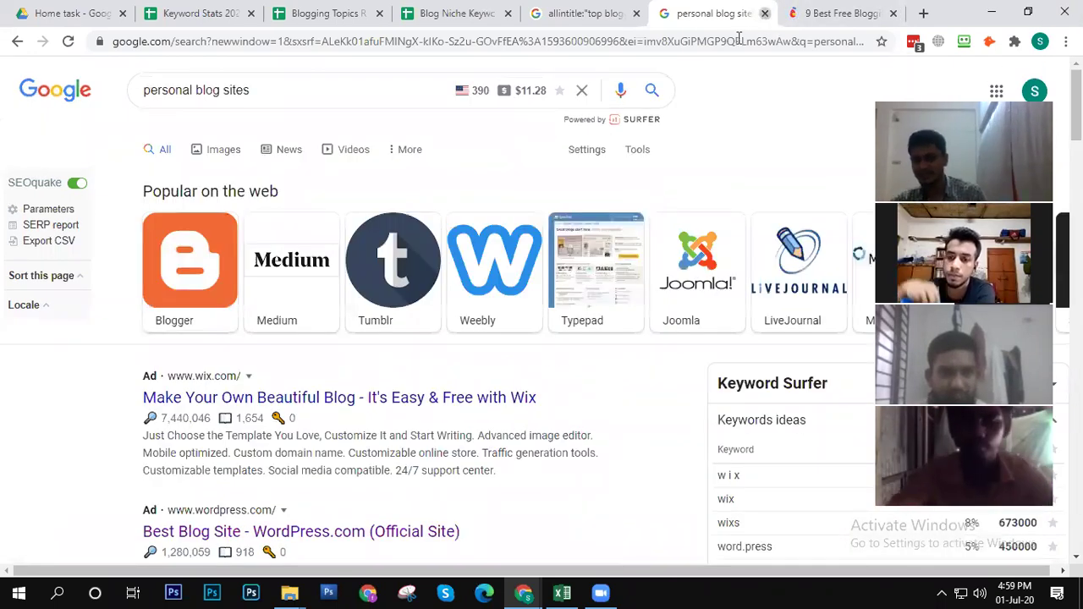
# Step: Close the personal blog sites results and copy the keyword blog website templates from A9 of the Blog Niche Keyword Analysis spreadsheet
pyautogui.click(766, 12)
pyautogui.click(444, 12)
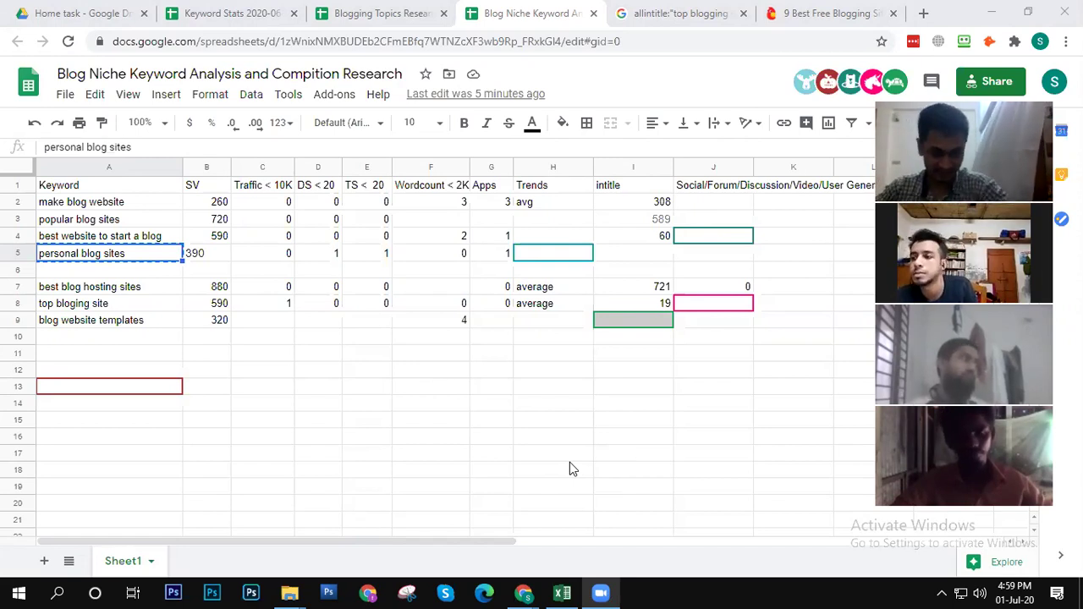
pyautogui.click(64, 327)
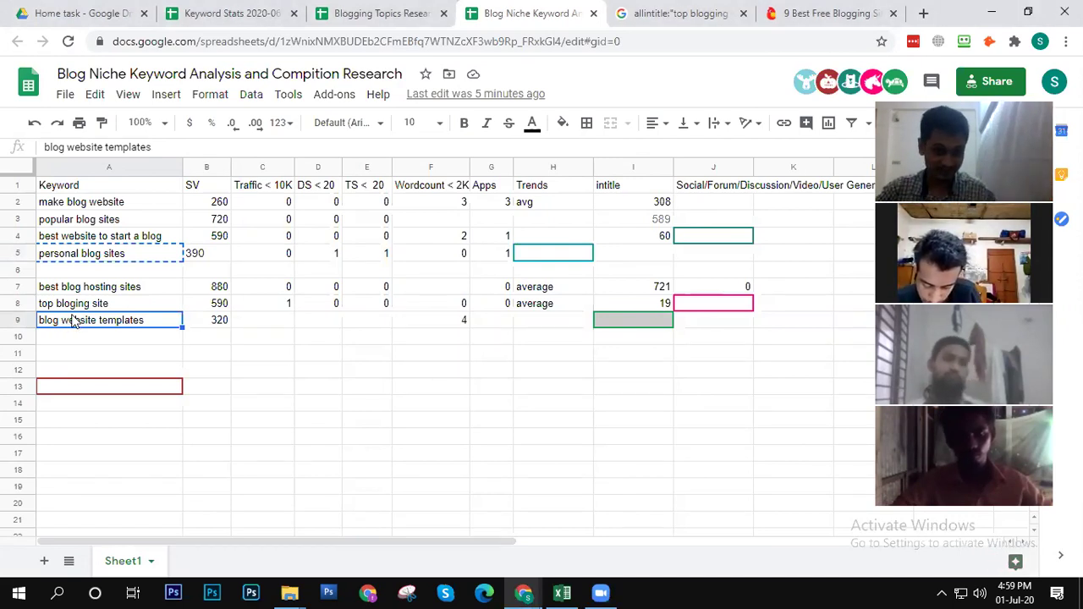
pyautogui.hotkey('ctrl', 'c')
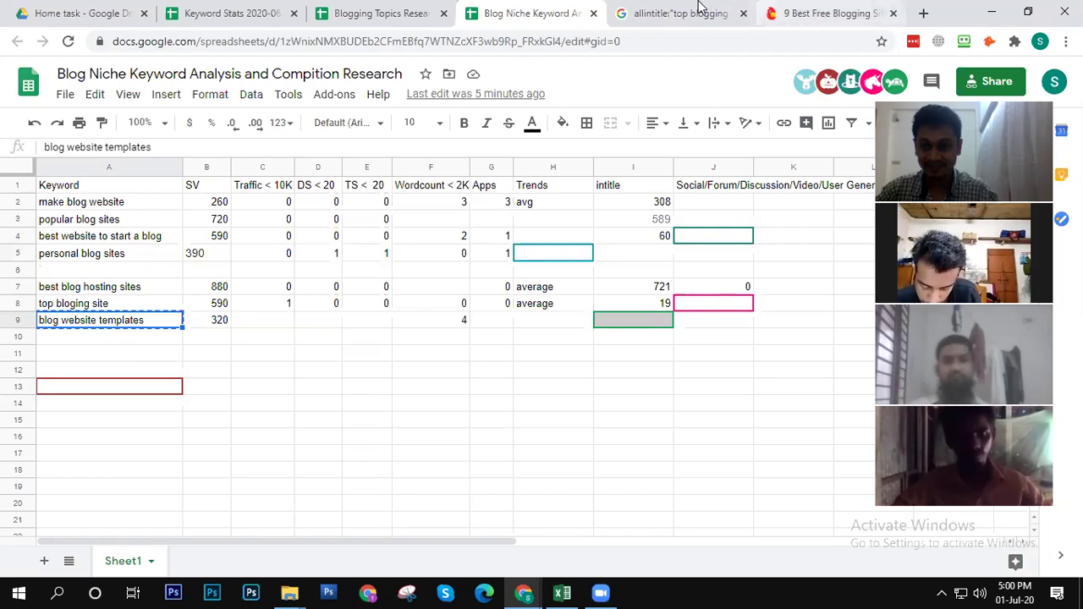
# Step: Run a Google search for blog website templates in place of the Themeisle best free blogging sites article
pyautogui.click(804, 13)
pyautogui.click(365, 40)
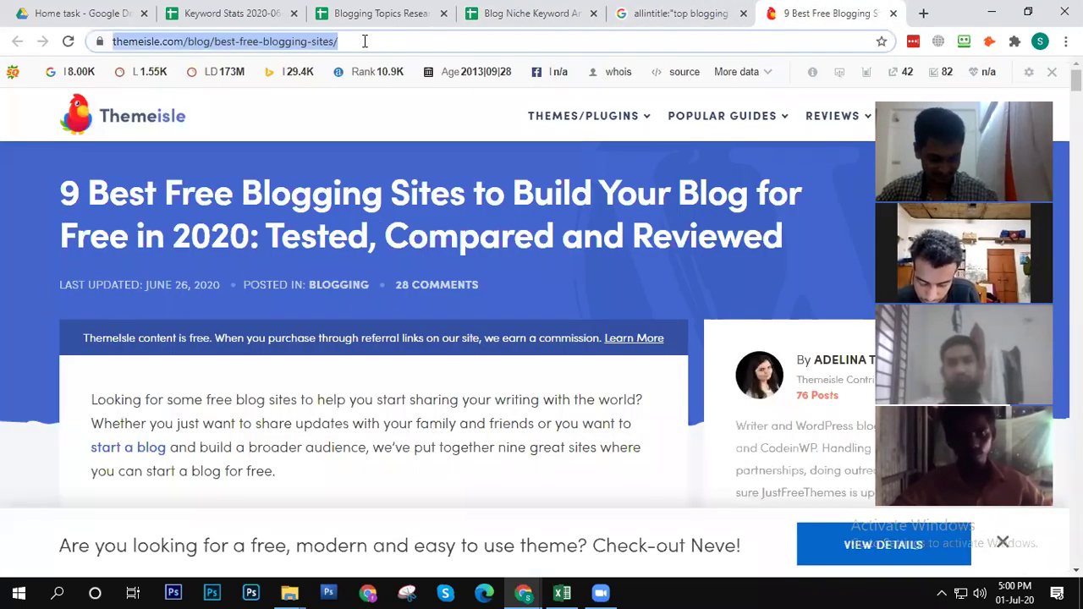
pyautogui.hotkey('ctrl', 'v')
pyautogui.press('Return')
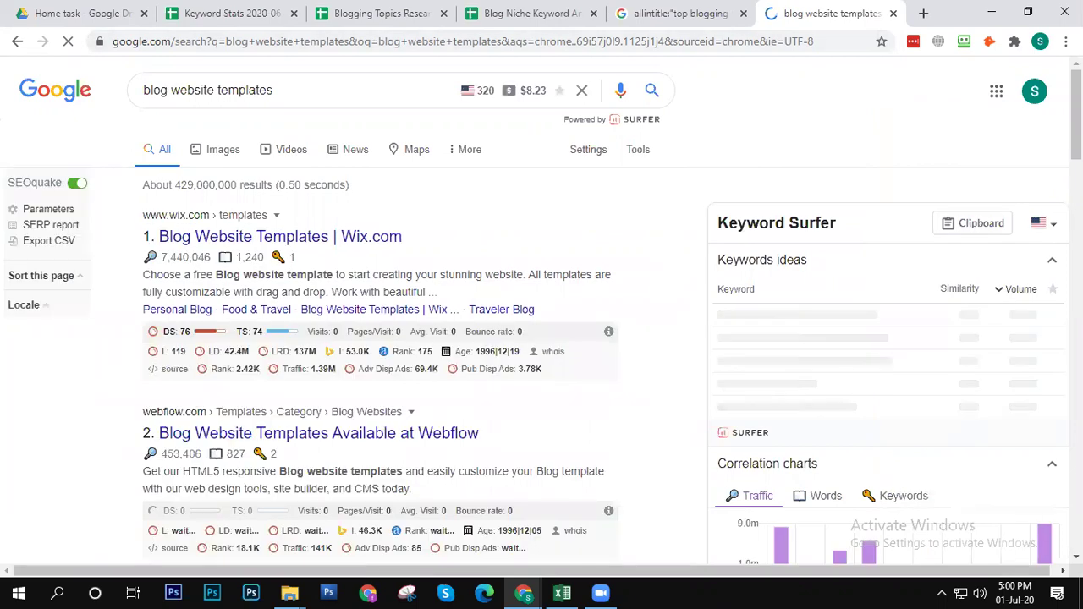
# Step: Examine the DS, TS, traffic and word count figures of each of the ten listings for blog website templates
pyautogui.scroll(-5, 702, 172)
pyautogui.scroll(-4, 542, 339)
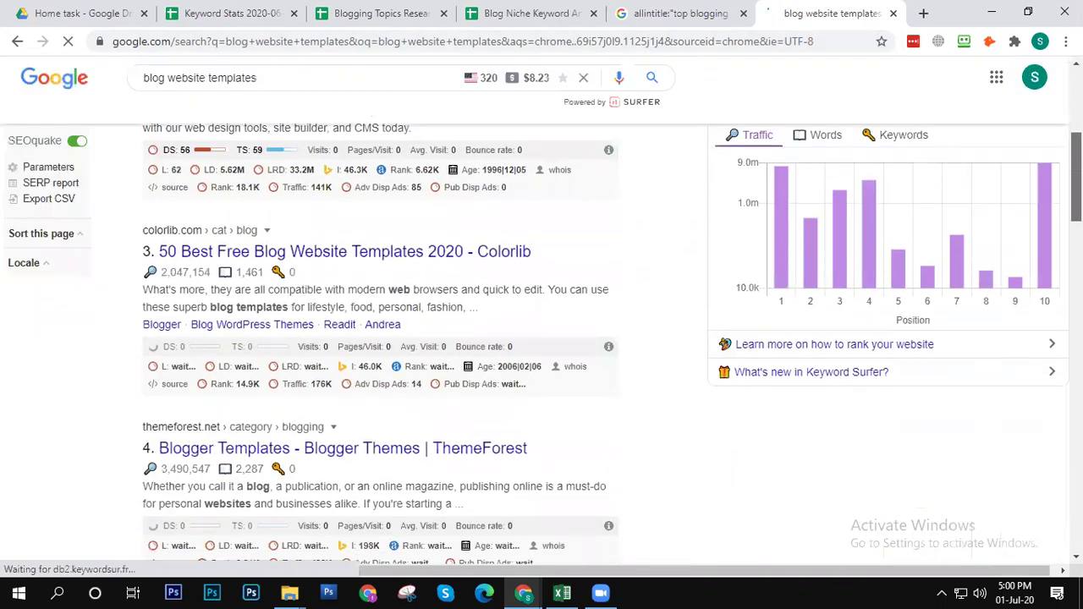
pyautogui.scroll(-1, 542, 339)
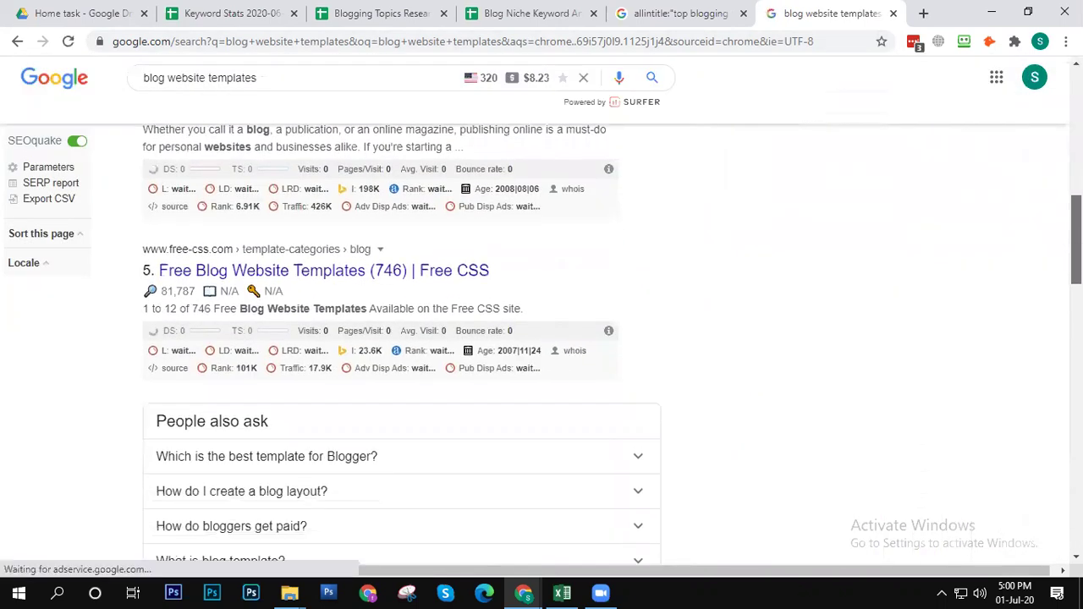
pyautogui.scroll(4, 541, 338)
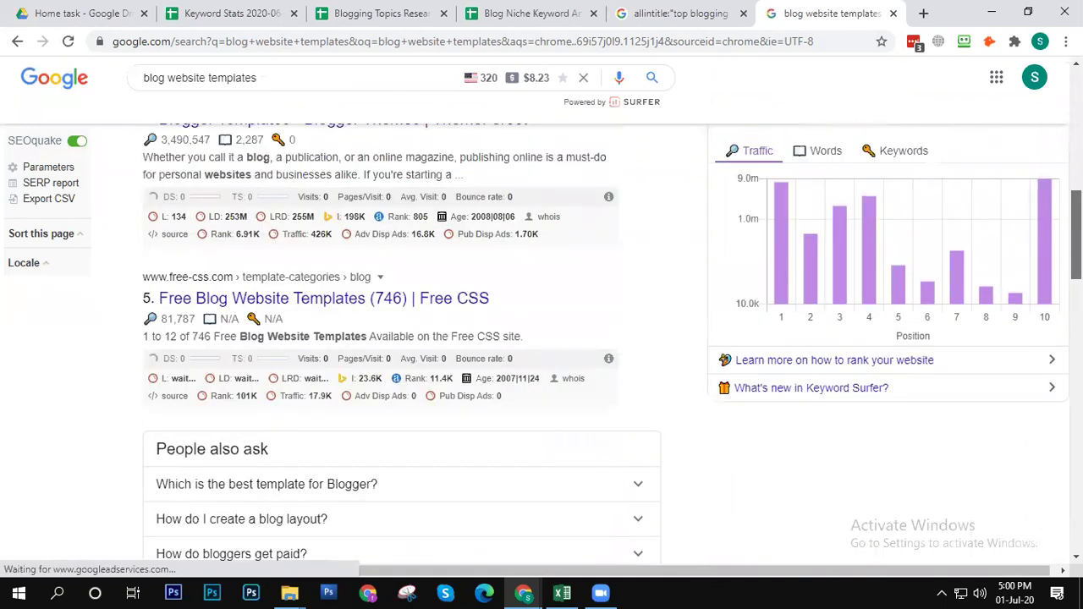
pyautogui.scroll(3, 542, 338)
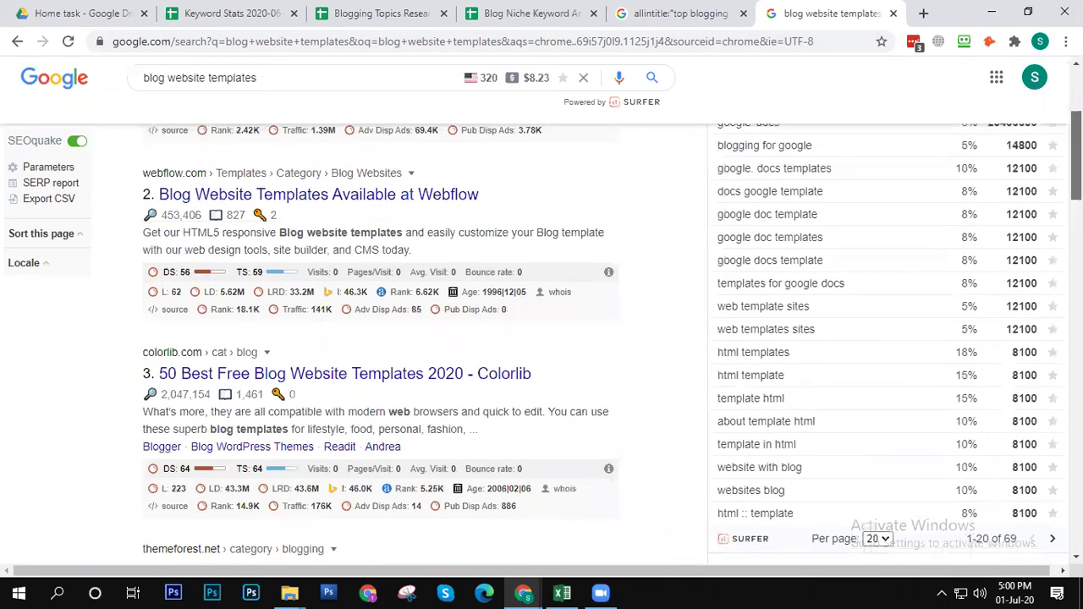
pyautogui.scroll(3, 542, 338)
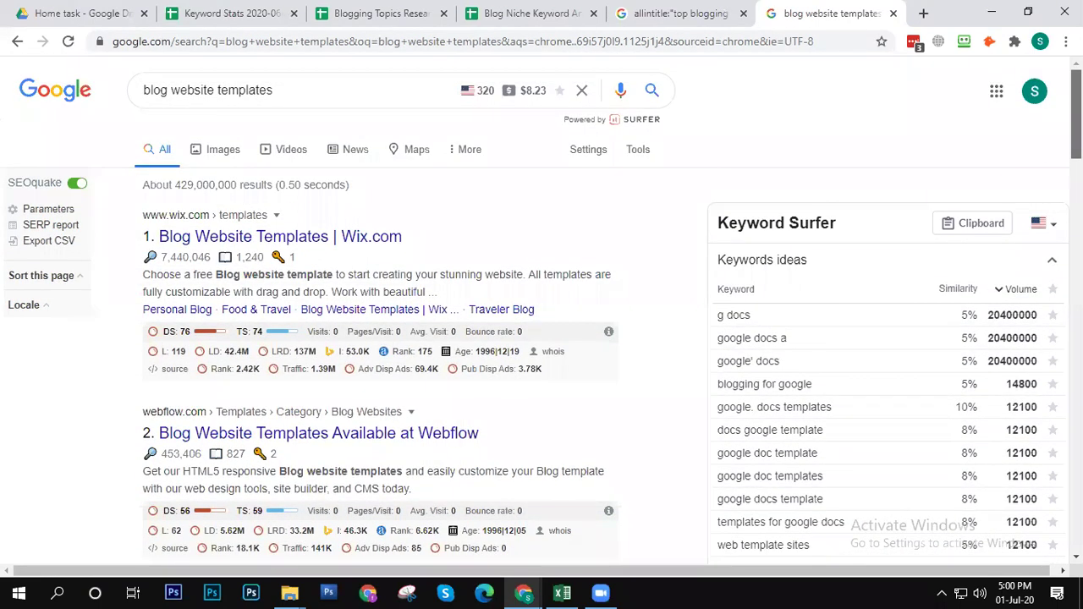
pyautogui.scroll(-5, 542, 339)
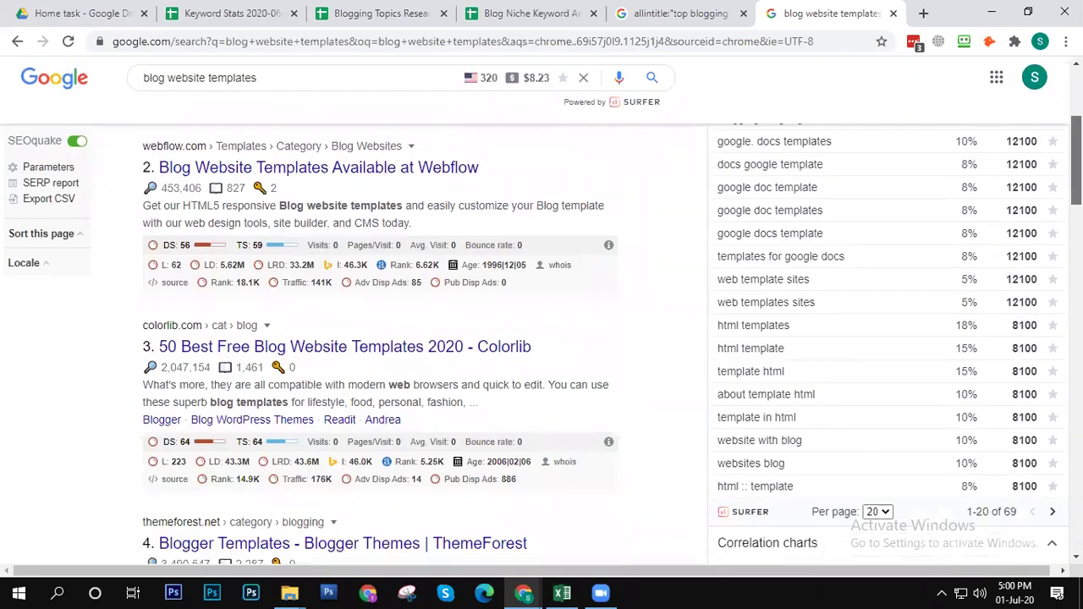
pyautogui.scroll(-4, 542, 339)
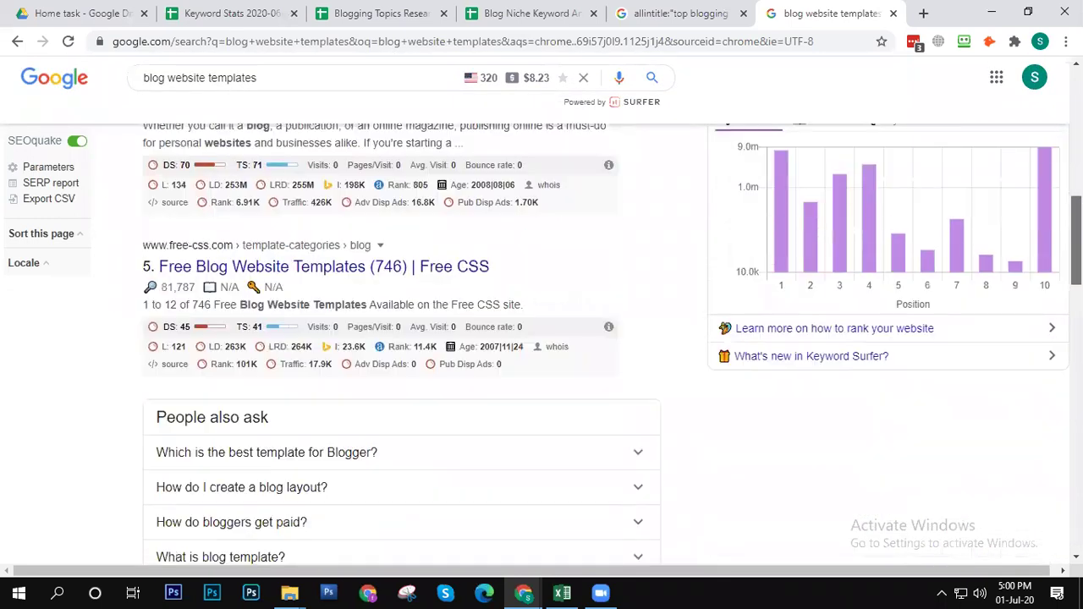
pyautogui.scroll(-2, 542, 339)
pyautogui.scroll(-3, 542, 339)
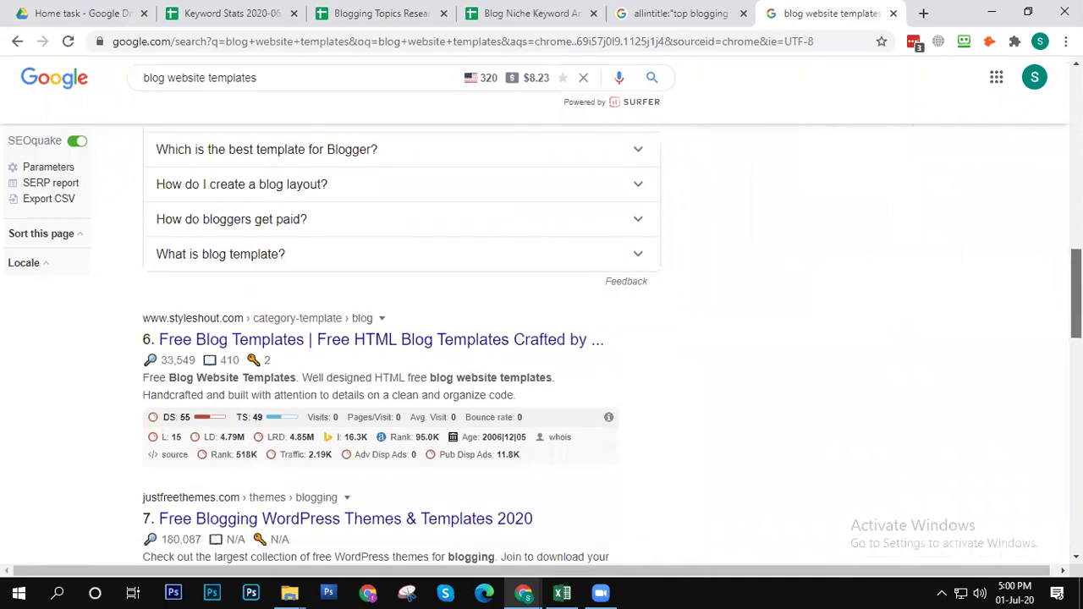
pyautogui.scroll(-3, 541, 338)
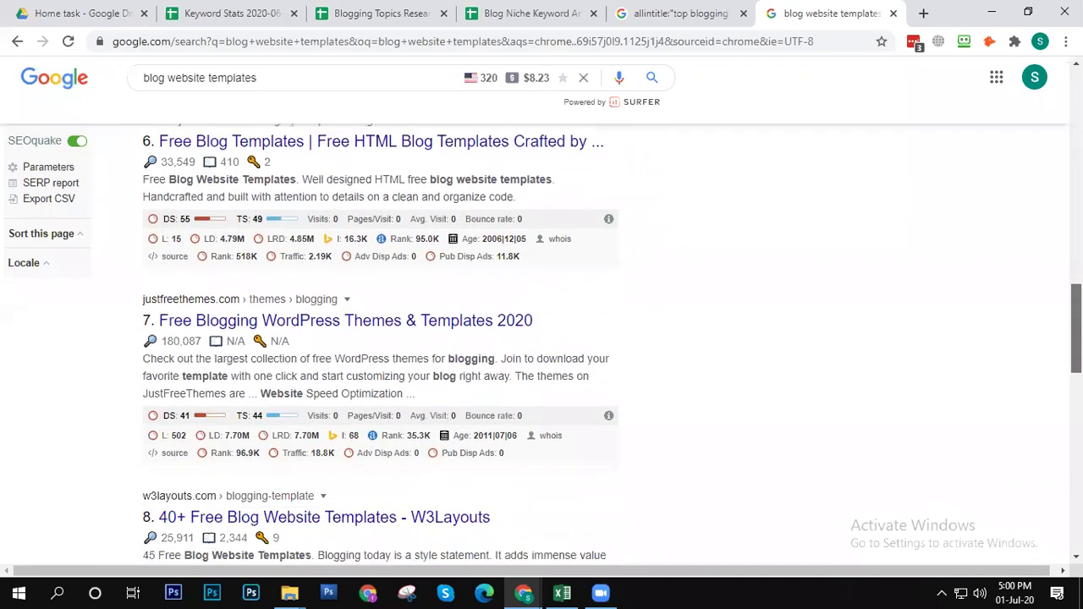
pyautogui.scroll(-3, 541, 338)
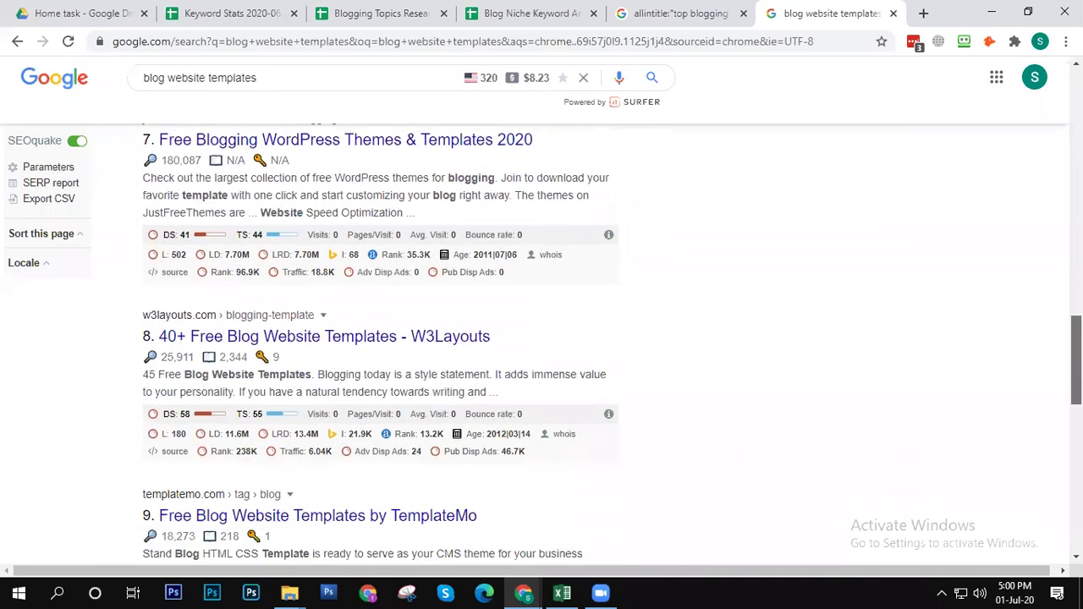
pyautogui.scroll(-2, 542, 338)
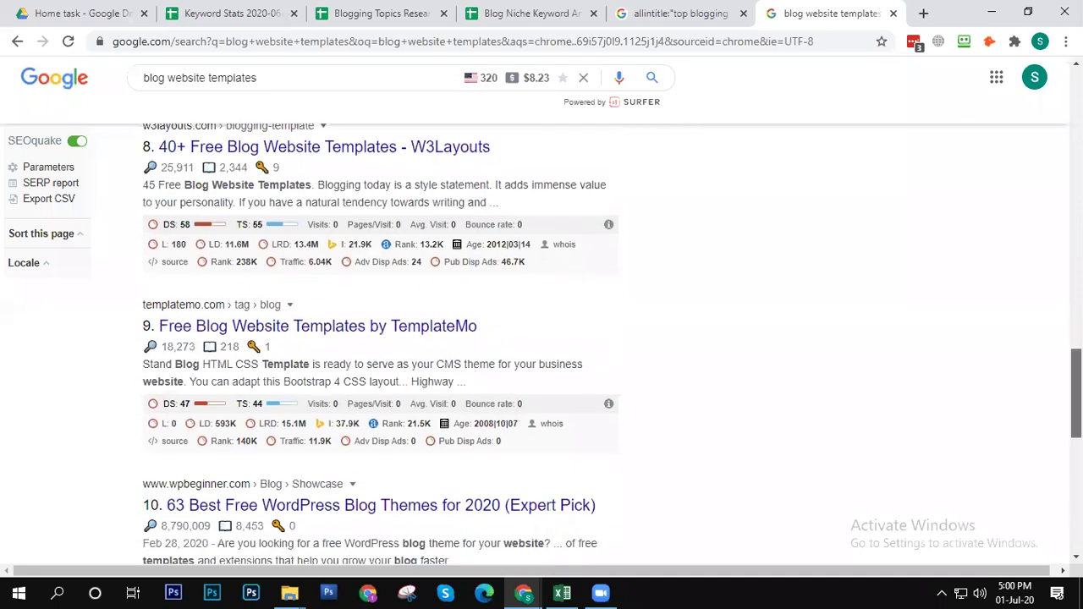
pyautogui.scroll(-1, 541, 338)
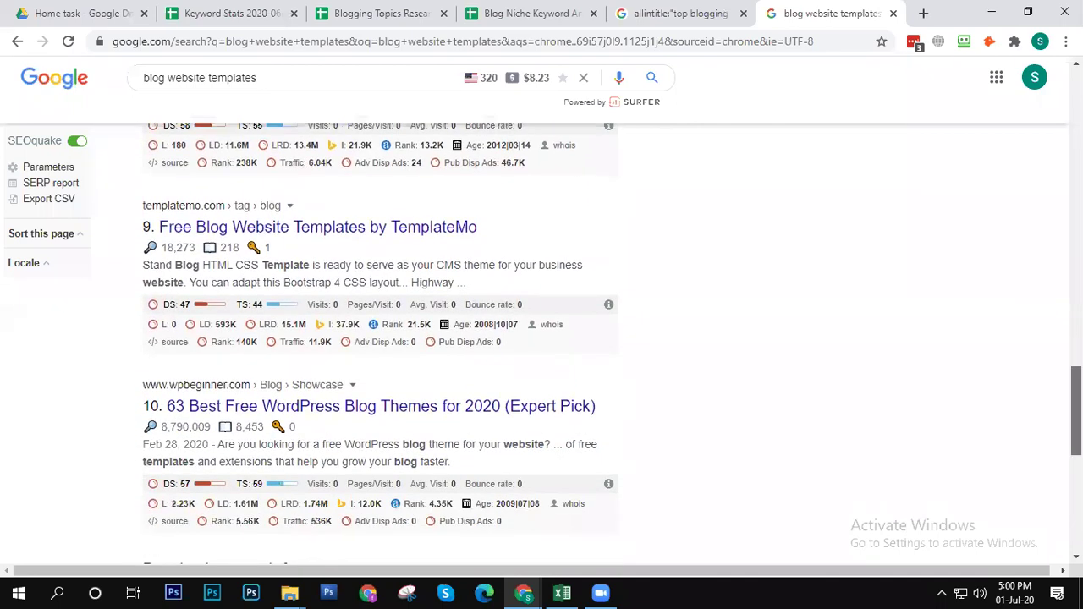
pyautogui.scroll(-4, 541, 339)
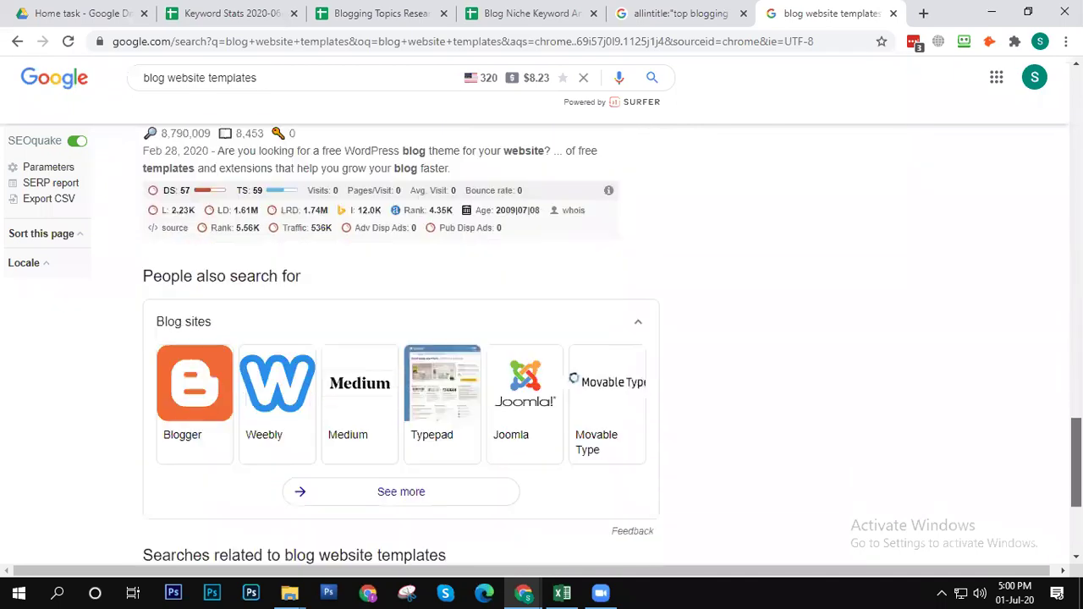
pyautogui.scroll(2, 541, 338)
pyautogui.scroll(10, 542, 338)
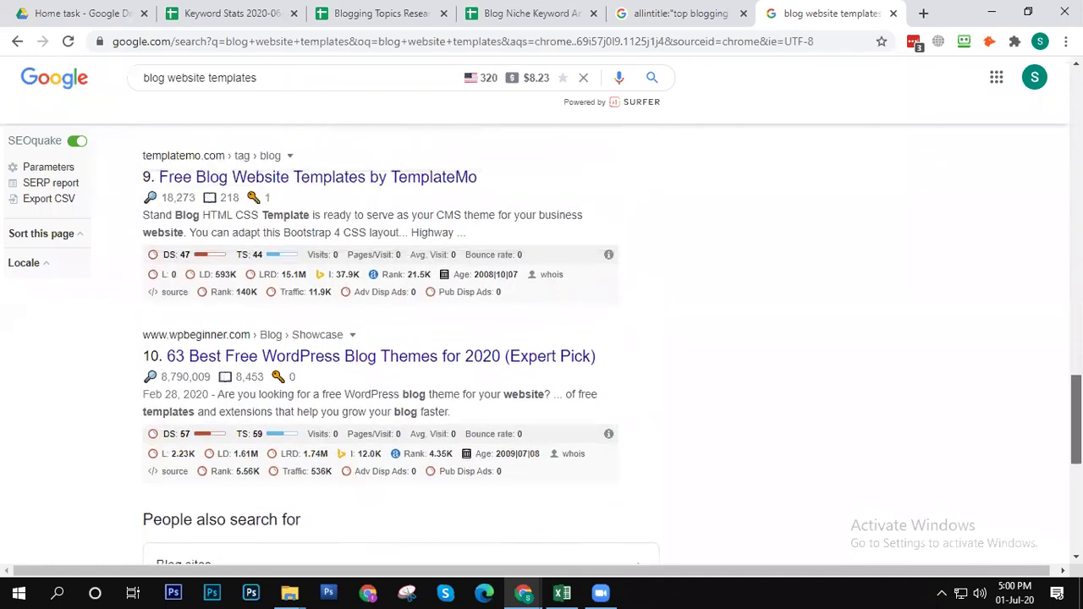
# Step: Close the blog website templates and allintitle search results and return to the Blog Niche Keyword Analysis spreadsheet
pyautogui.click(891, 14)
pyautogui.hotkey('ctrl', 'w')
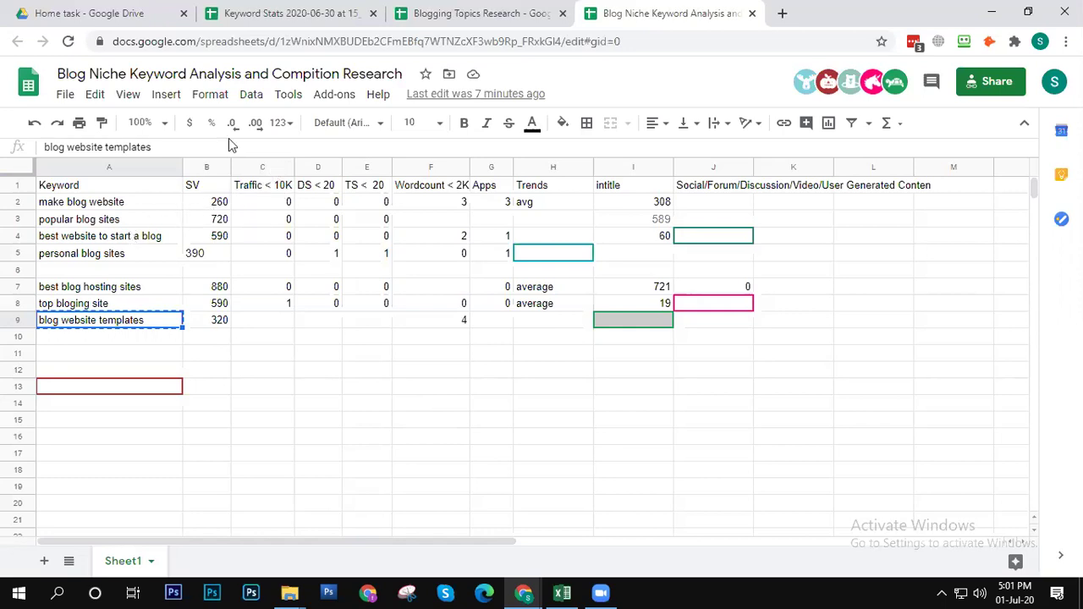
pyautogui.click(485, 8)
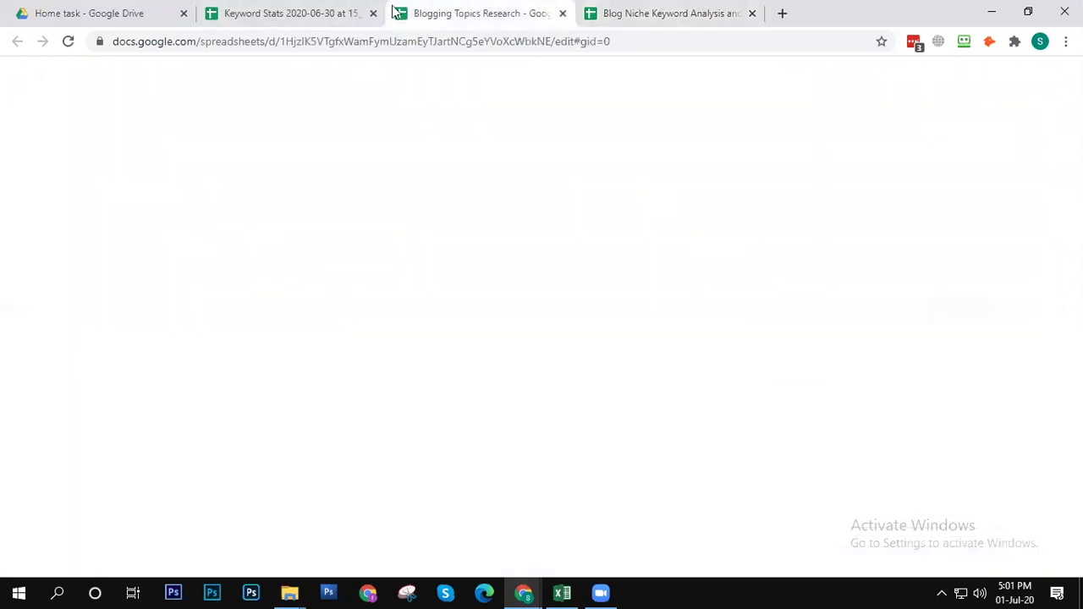
pyautogui.click(304, 10)
pyautogui.click(494, 12)
pyautogui.click(649, 12)
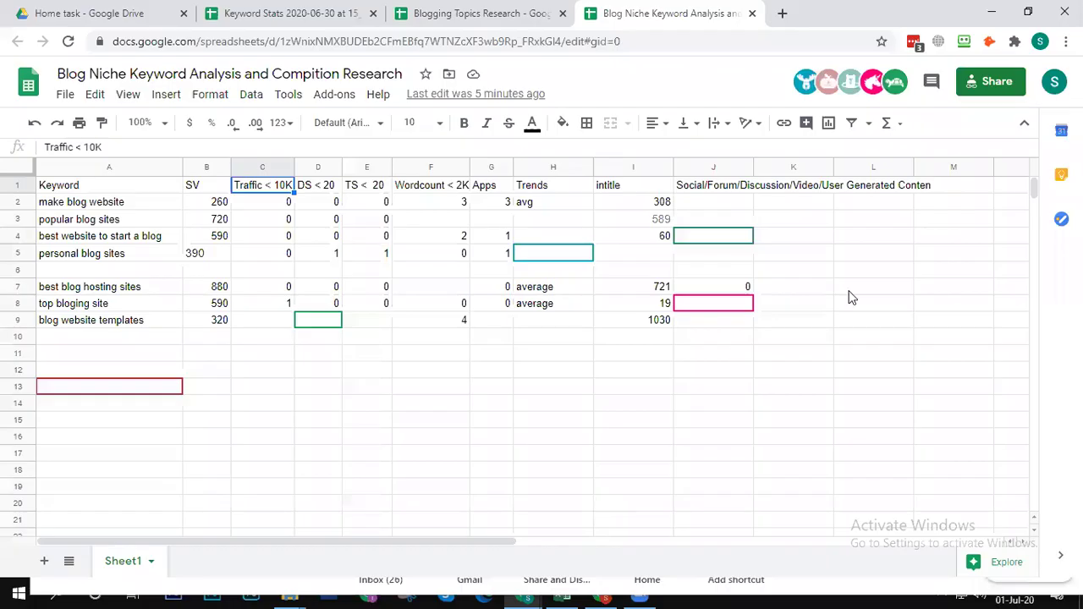
pyautogui.click(395, 337)
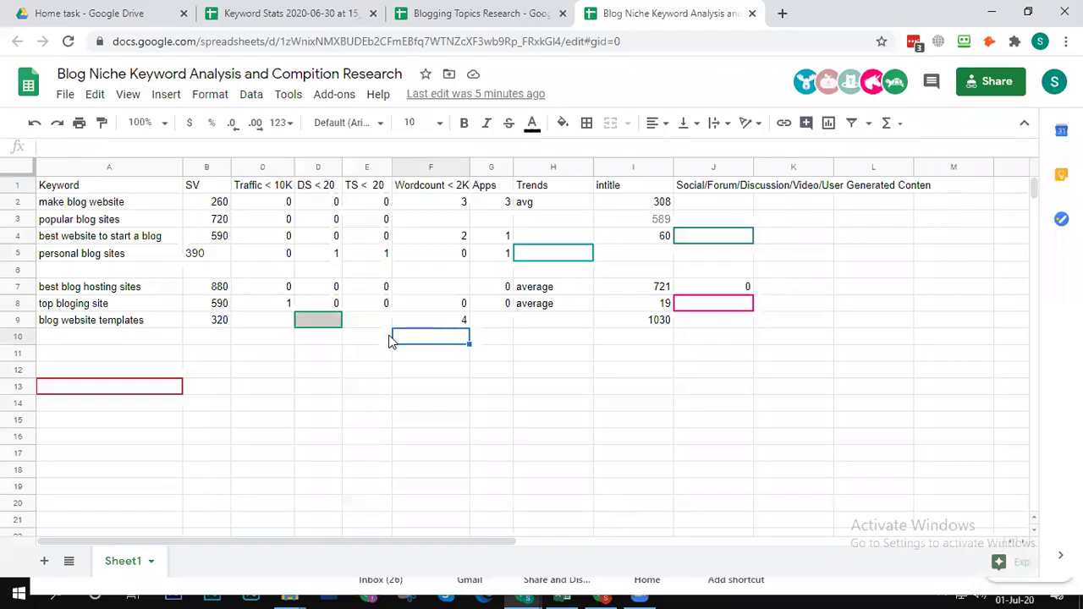
pyautogui.click(339, 357)
pyautogui.click(390, 371)
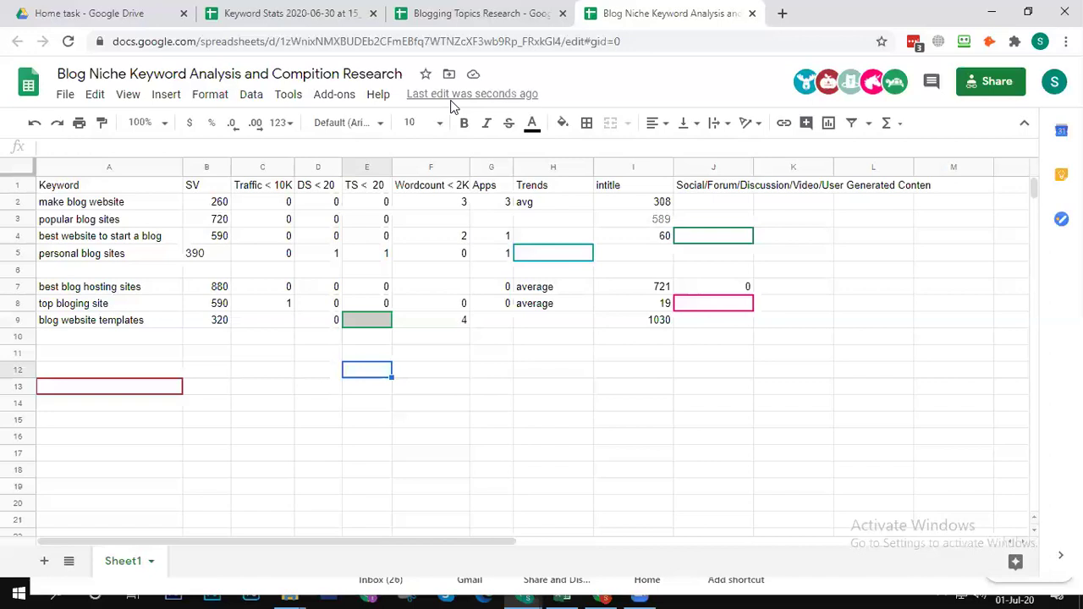
pyautogui.click(467, 325)
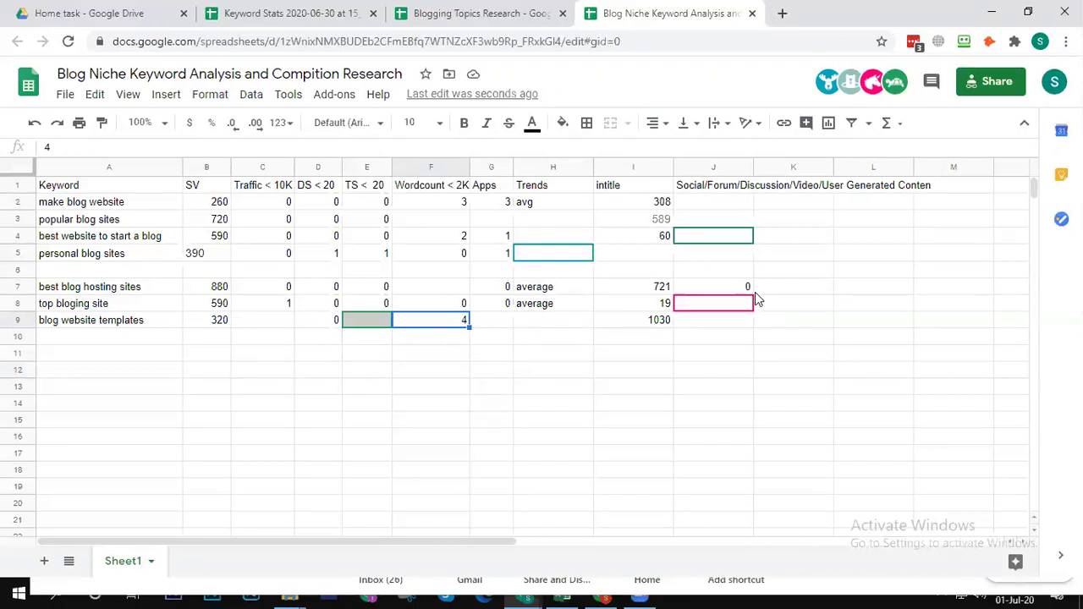
pyautogui.click(732, 253)
pyautogui.click(736, 207)
pyautogui.click(713, 225)
pyautogui.click(712, 204)
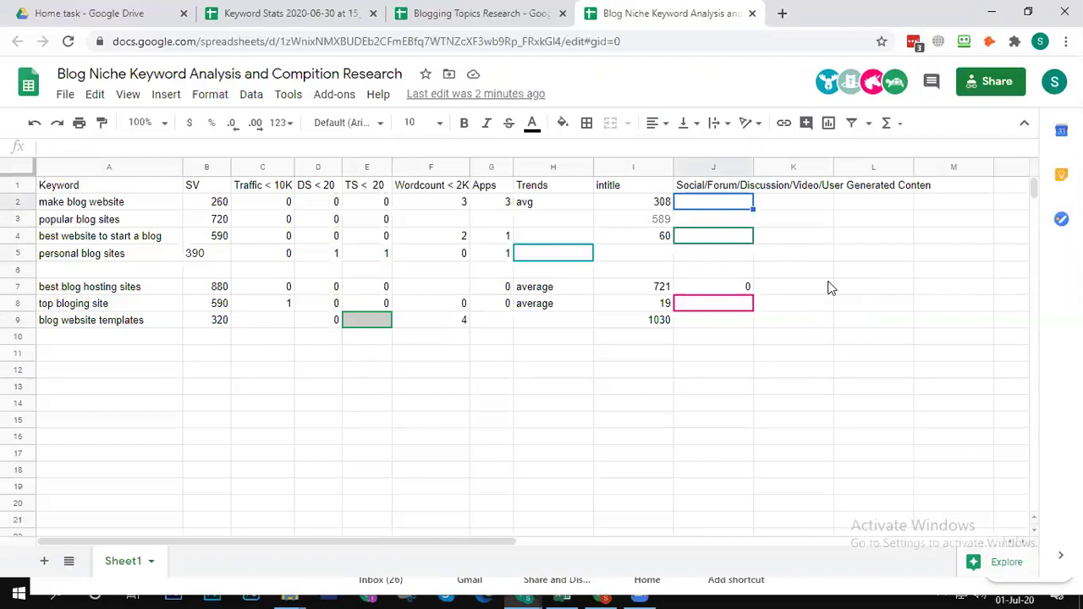
pyautogui.click(204, 206)
pyautogui.click(218, 222)
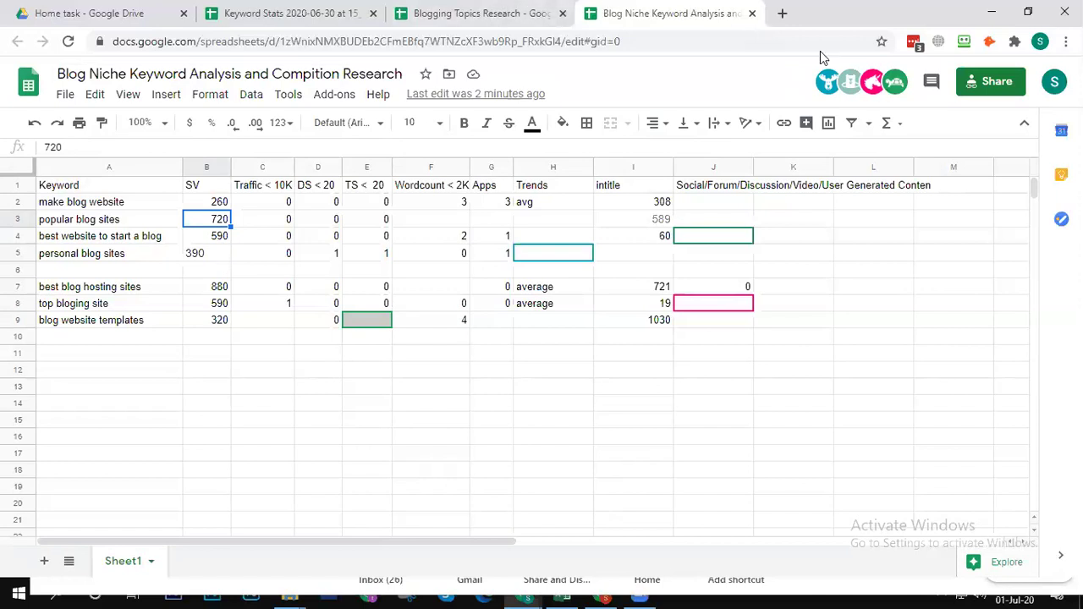
# Step: Search Google for Best Smartwatch for Nurses in a new tab
pyautogui.click(780, 13)
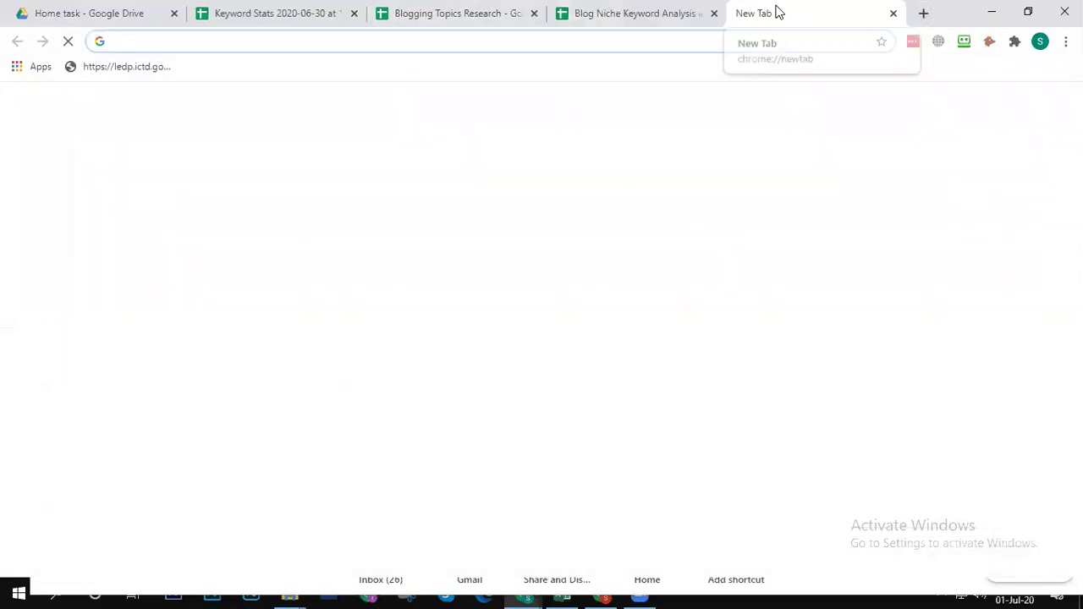
pyautogui.write('best Smartwatch for Nurses')
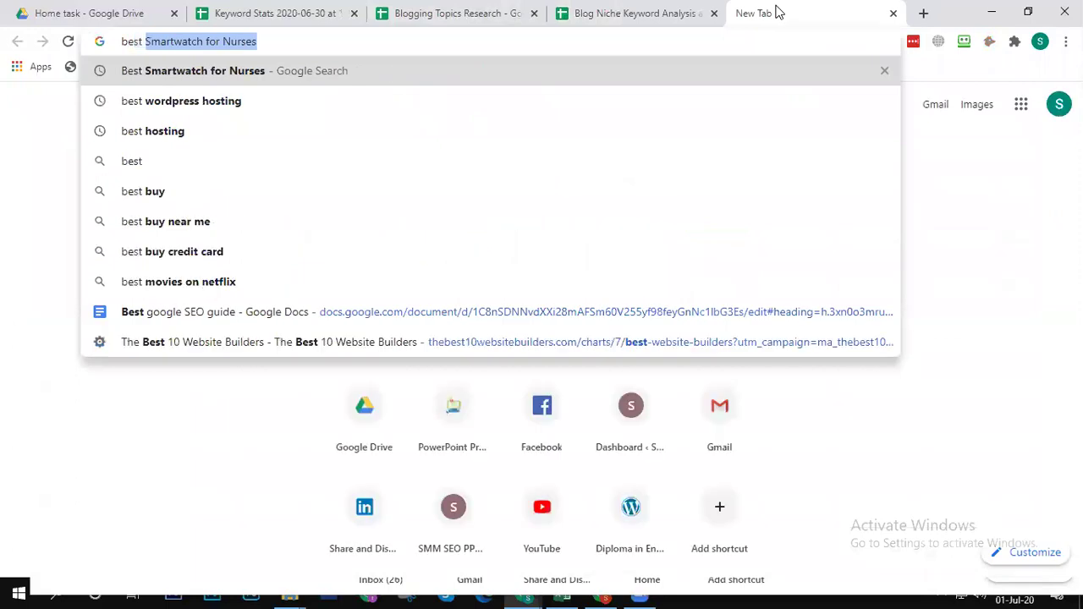
pyautogui.press('Right')
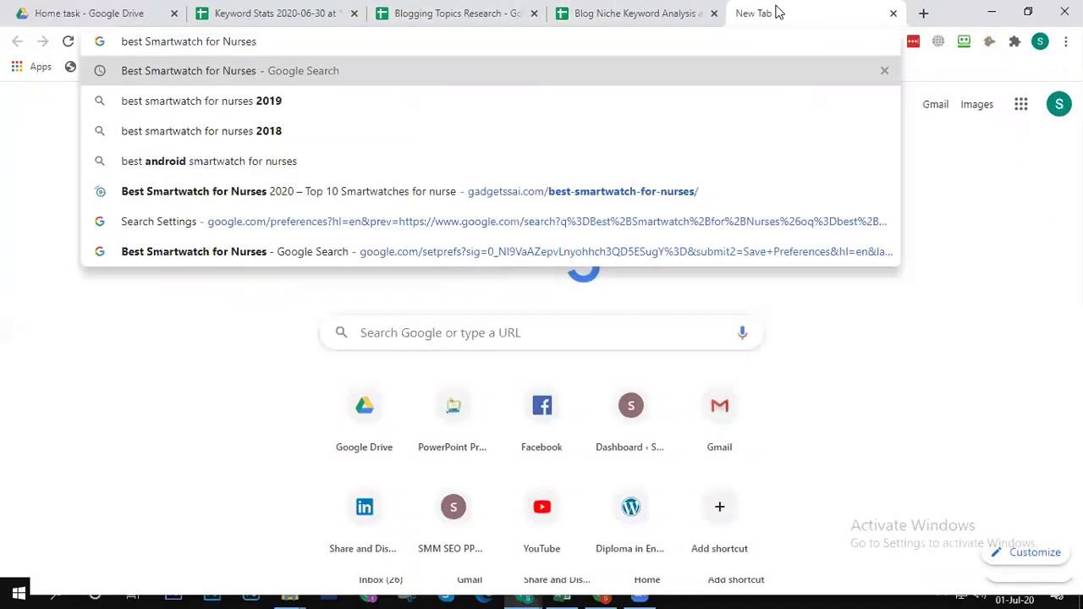
pyautogui.press('Return')
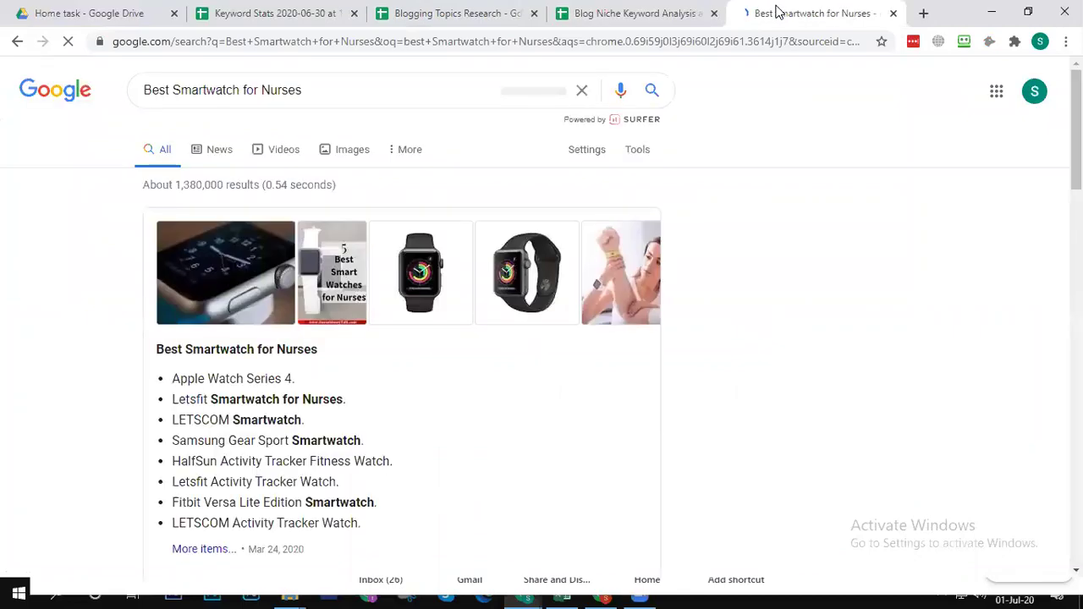
# Step: Examine the DS, TS, traffic and word count figures of the Google listings for Best Smartwatch for Nurses
pyautogui.scroll(-10, 230, 310)
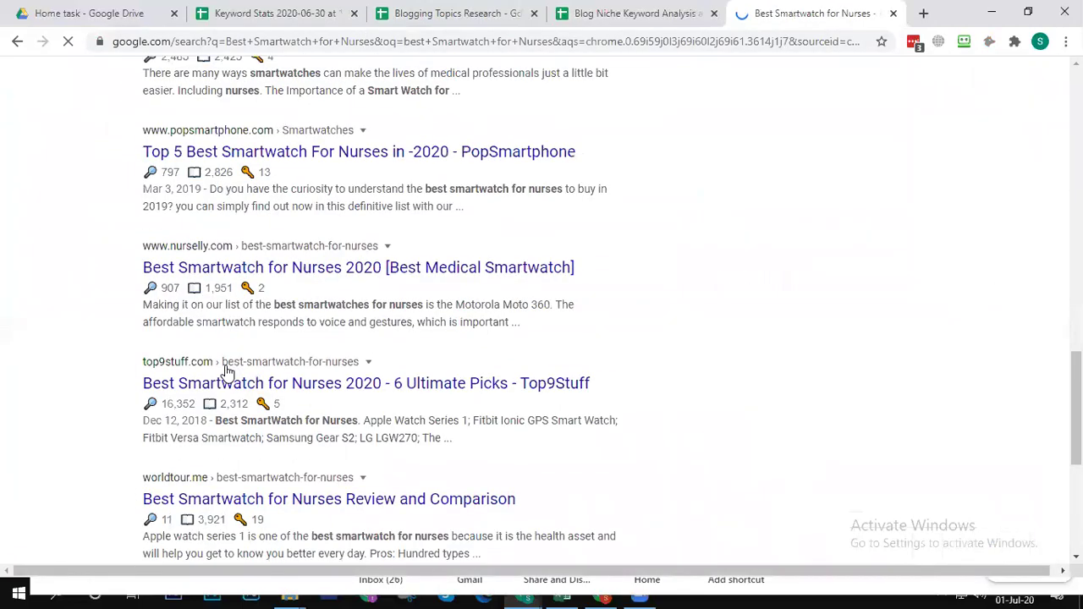
pyautogui.scroll(-7, 465, 379)
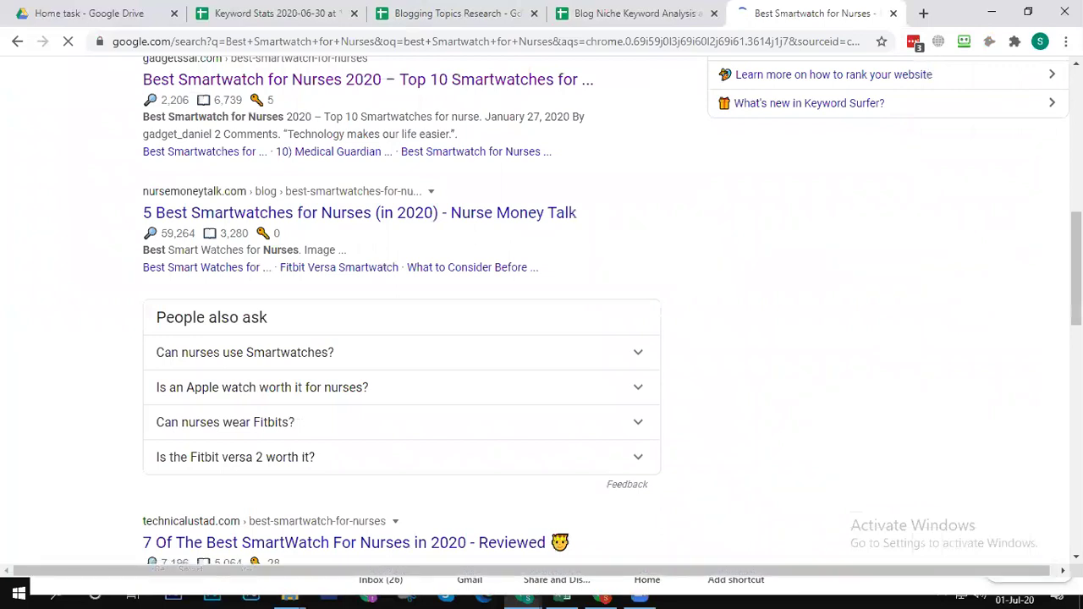
pyautogui.scroll(3, 175, 351)
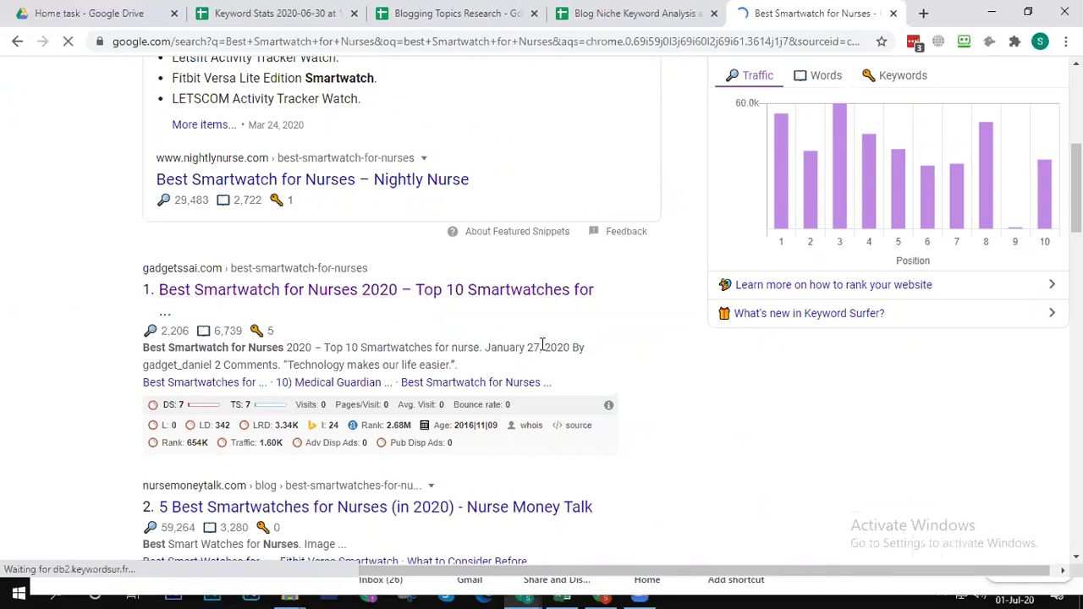
pyautogui.scroll(-4, 542, 351)
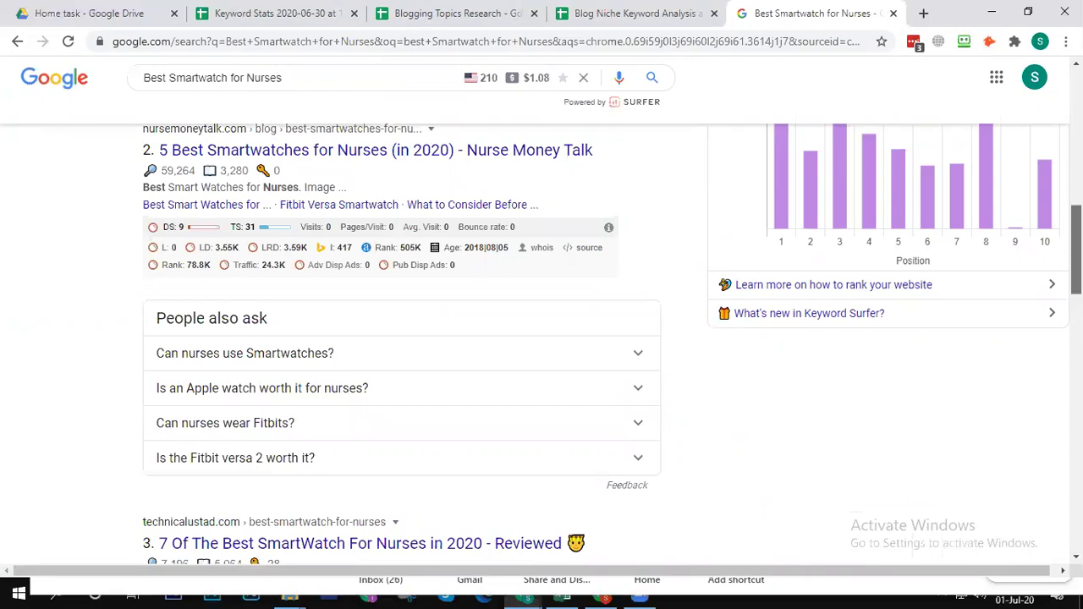
pyautogui.scroll(2, 542, 338)
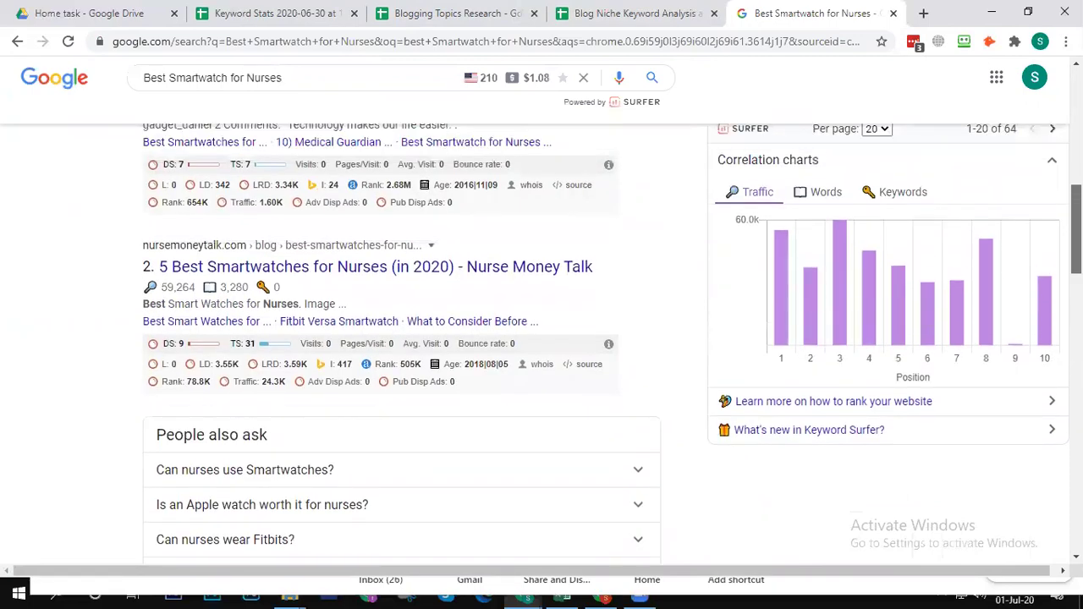
pyautogui.scroll(2, 541, 339)
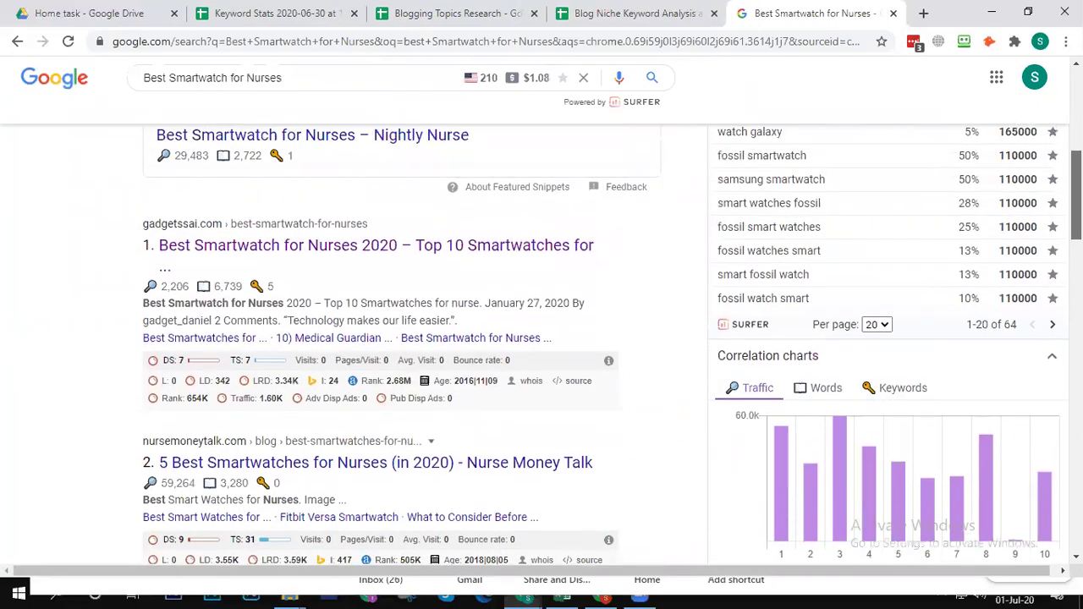
pyautogui.scroll(-3, 1046, 252)
pyautogui.scroll(6, 1040, 152)
pyautogui.scroll(-3, 1032, 148)
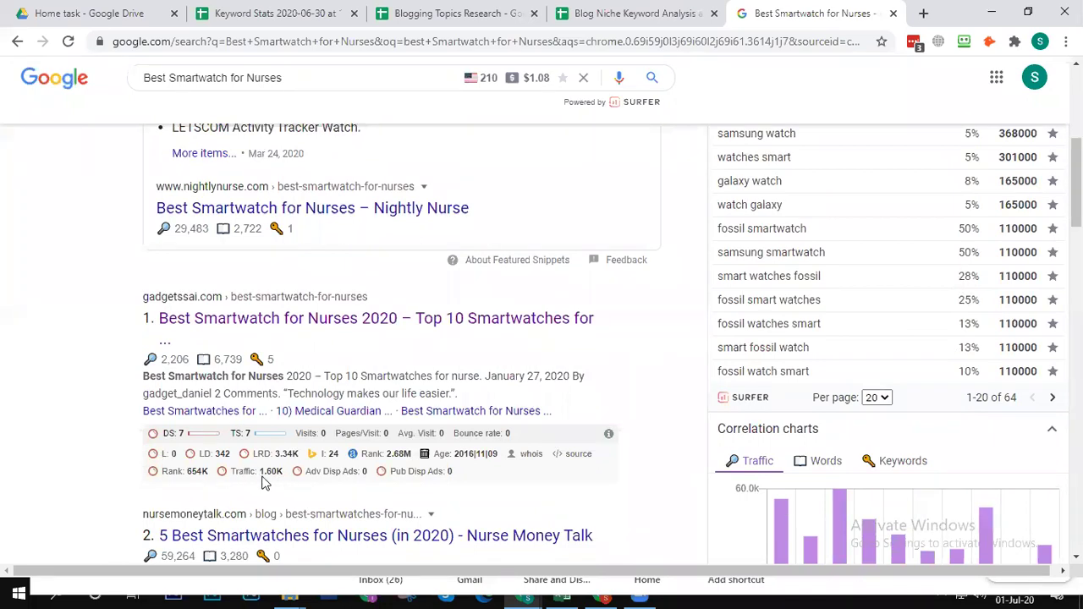
pyautogui.moveTo(281, 481)
# Step: Remove "for Nurses" from the query and search Google for Best Smartwatch
pyautogui.click(324, 76)
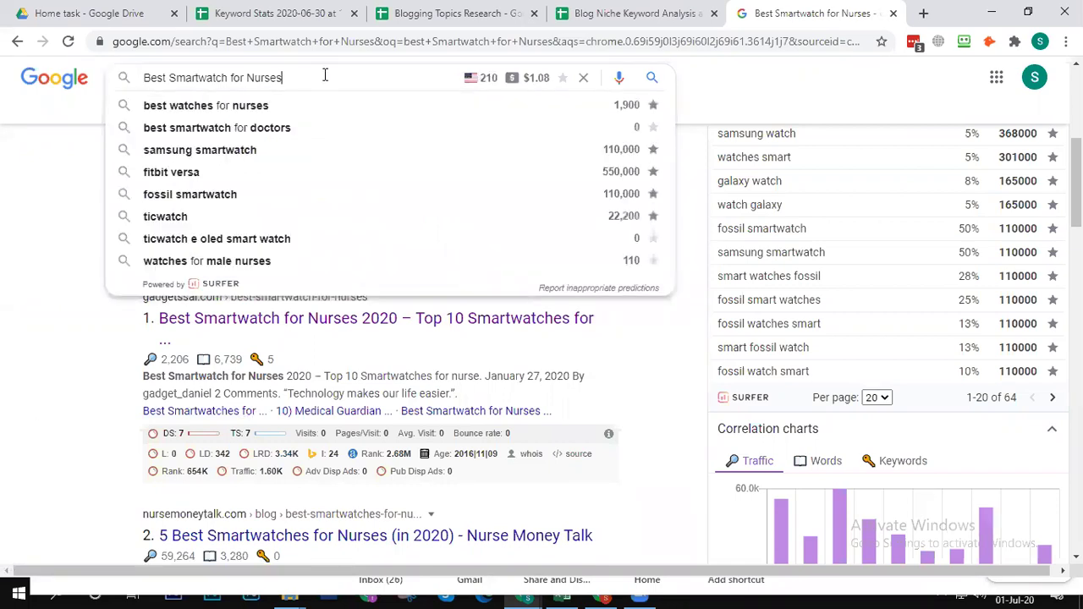
pyautogui.moveTo(228, 77); pyautogui.dragTo(293, 79)
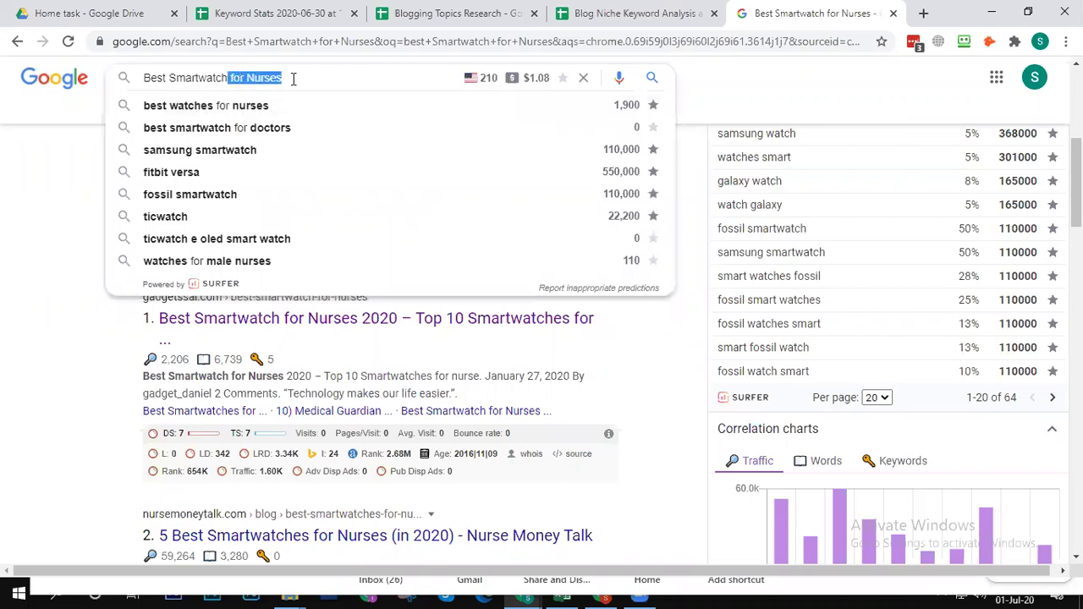
pyautogui.press('BackSpace')
pyautogui.press('Return')
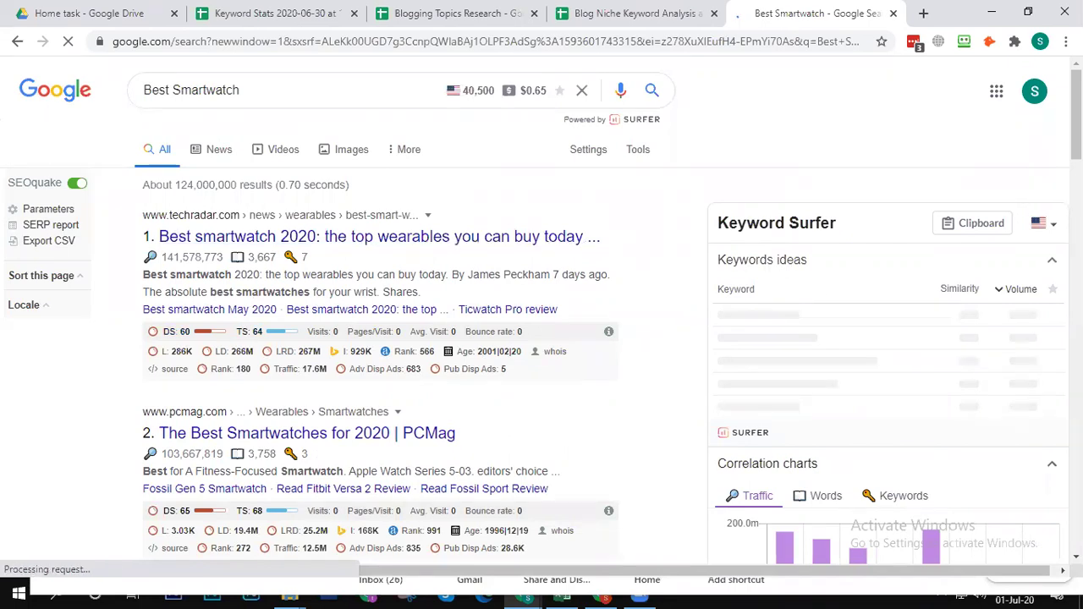
# Step: Examine the DS, TS and traffic figures of the listings on the first results page for Best Smartwatch
pyautogui.scroll(-3, 1042, 166)
pyautogui.scroll(-6, 609, 341)
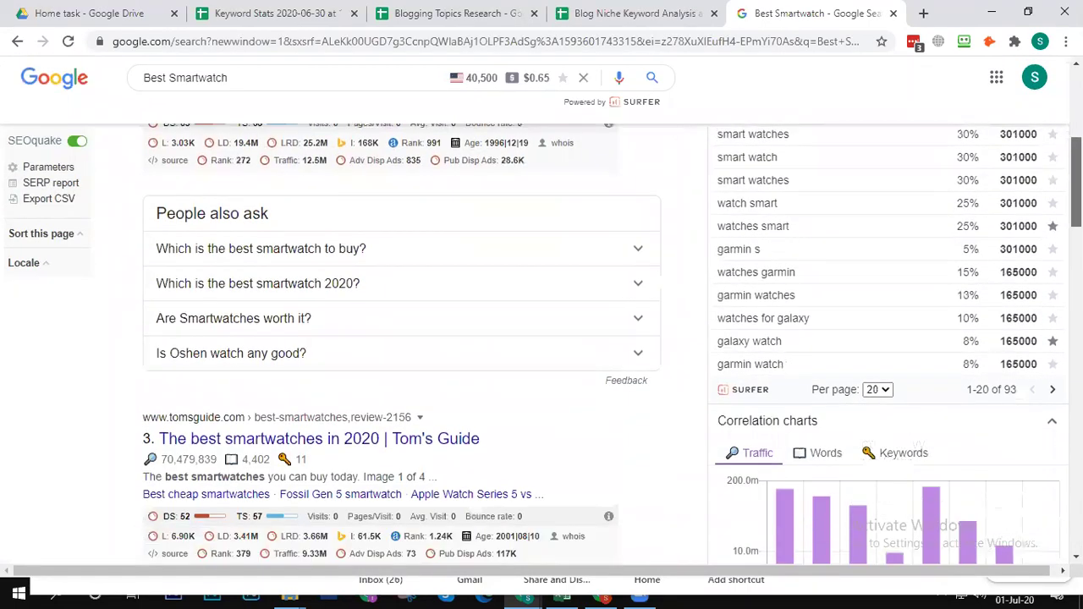
pyautogui.scroll(-7, 610, 342)
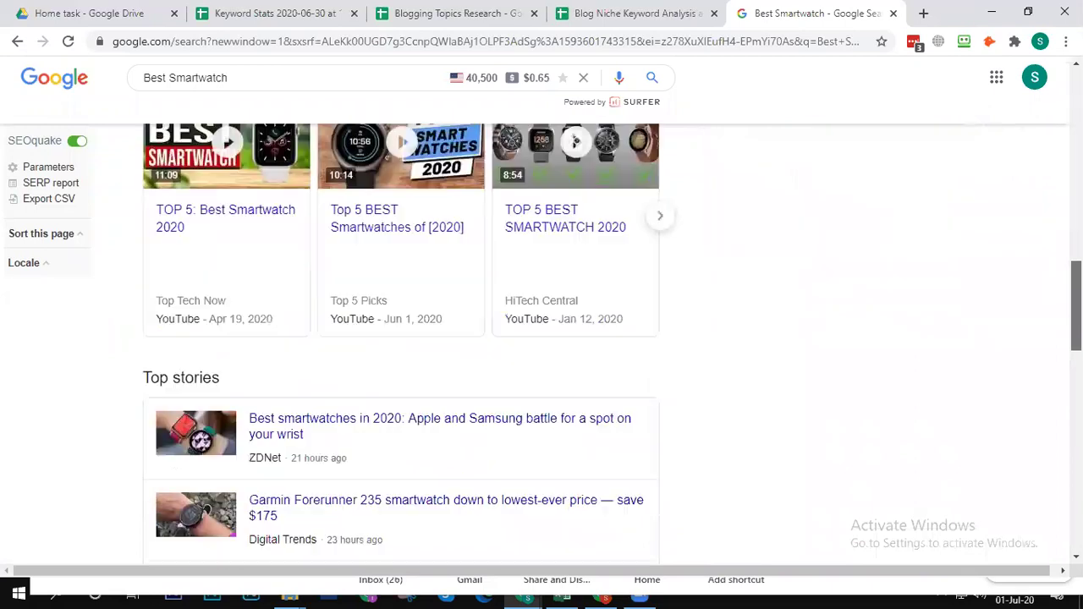
pyautogui.scroll(-5, 609, 341)
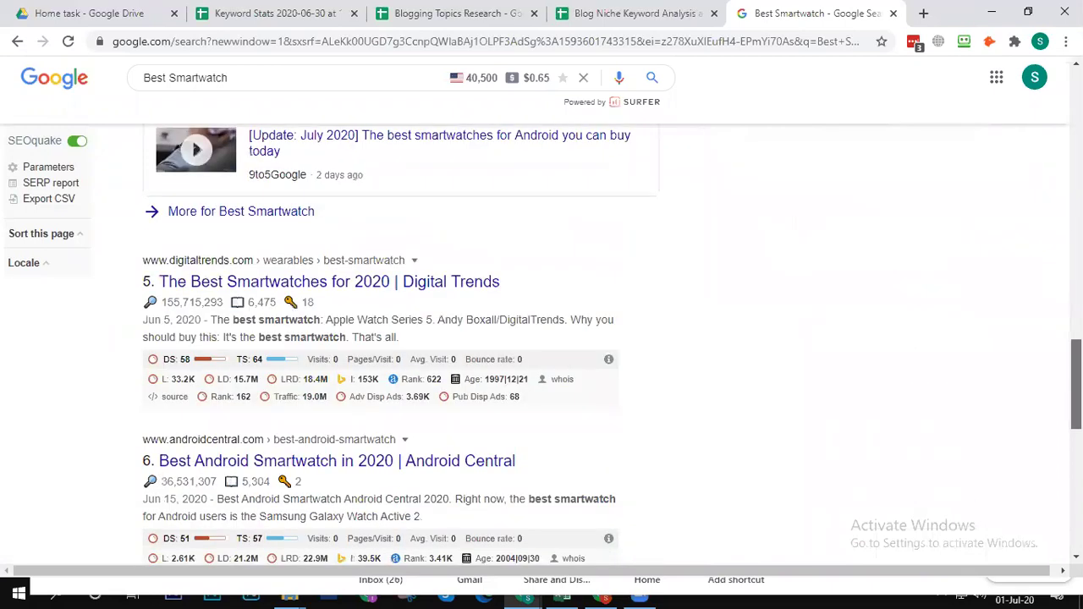
pyautogui.scroll(-3, 609, 342)
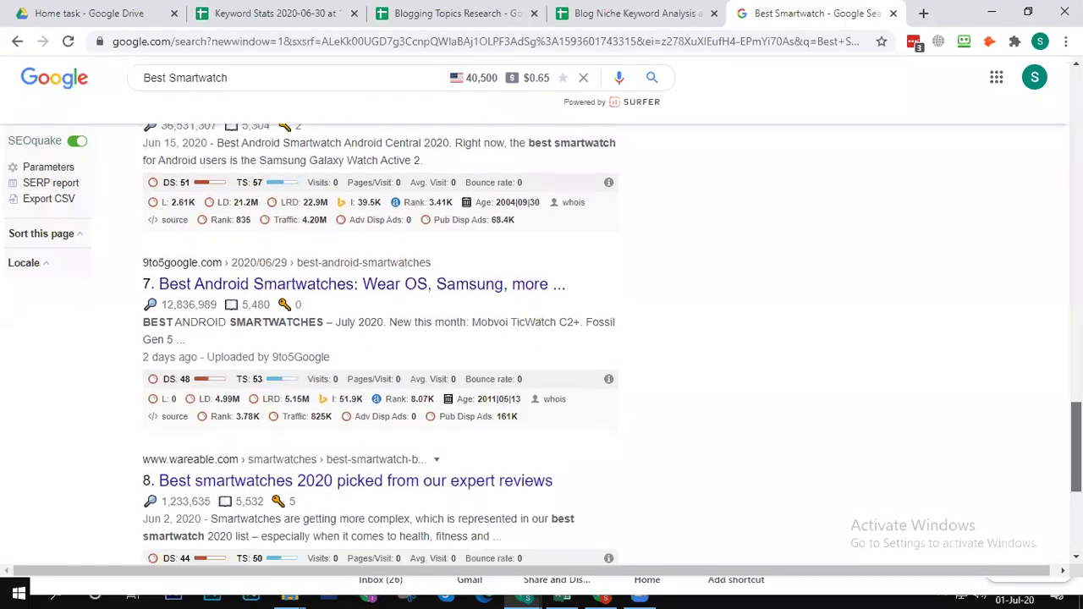
pyautogui.scroll(-1, 609, 342)
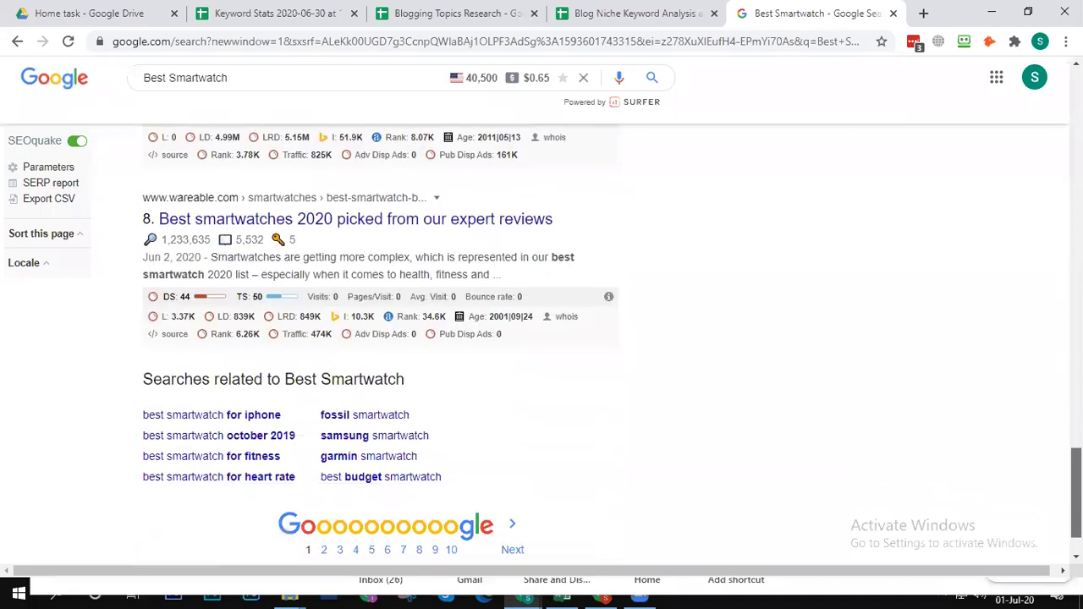
pyautogui.scroll(20, 609, 341)
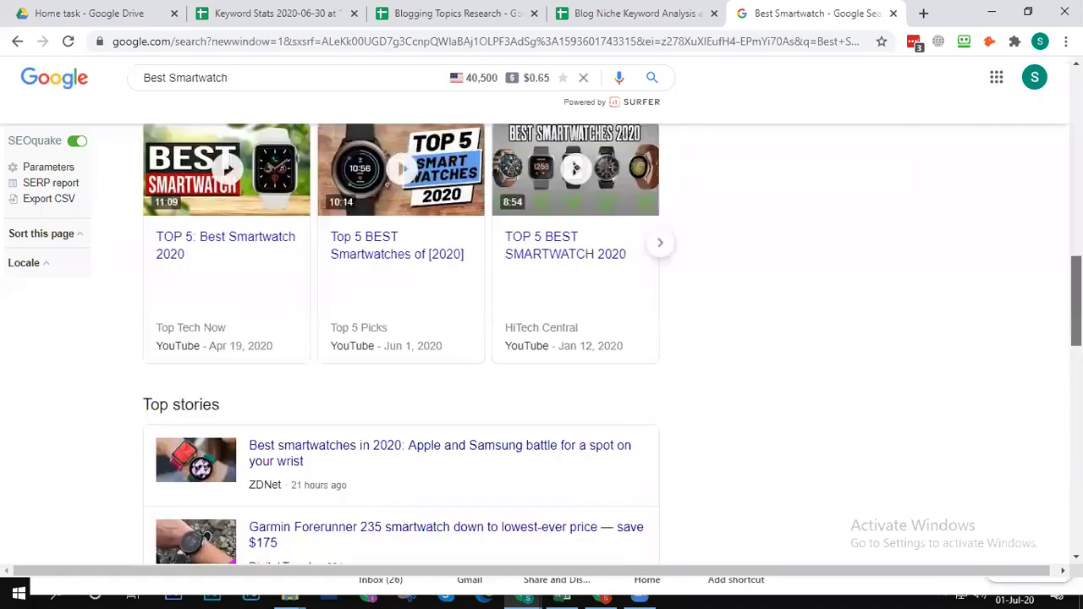
pyautogui.scroll(1, 457, 254)
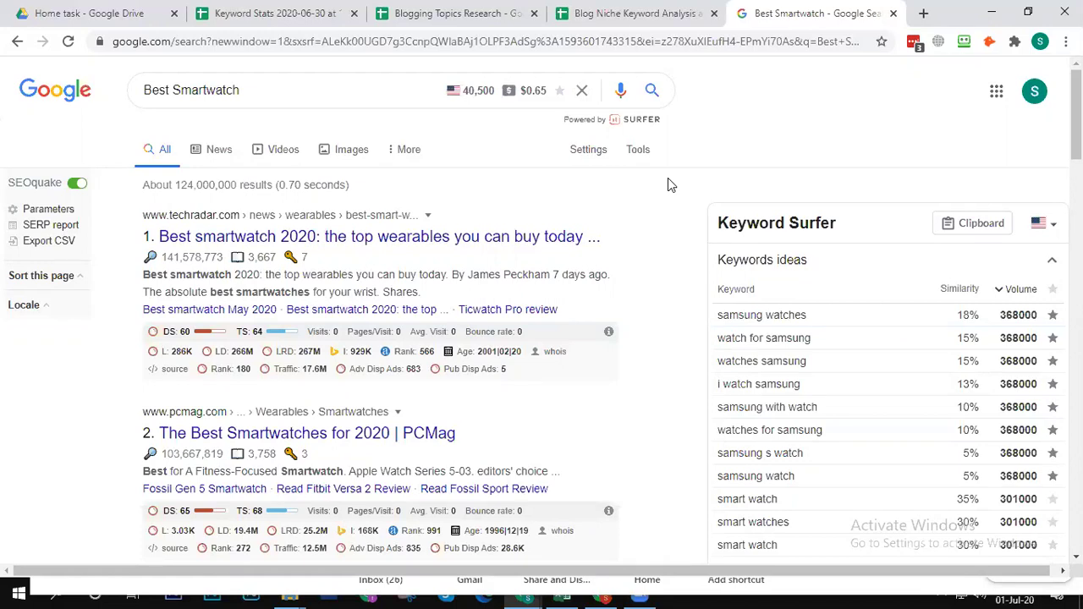
# Step: Review the suggested queries for Best Smartwatch and search for the suggestion best smartwatch for android
pyautogui.click(291, 83)
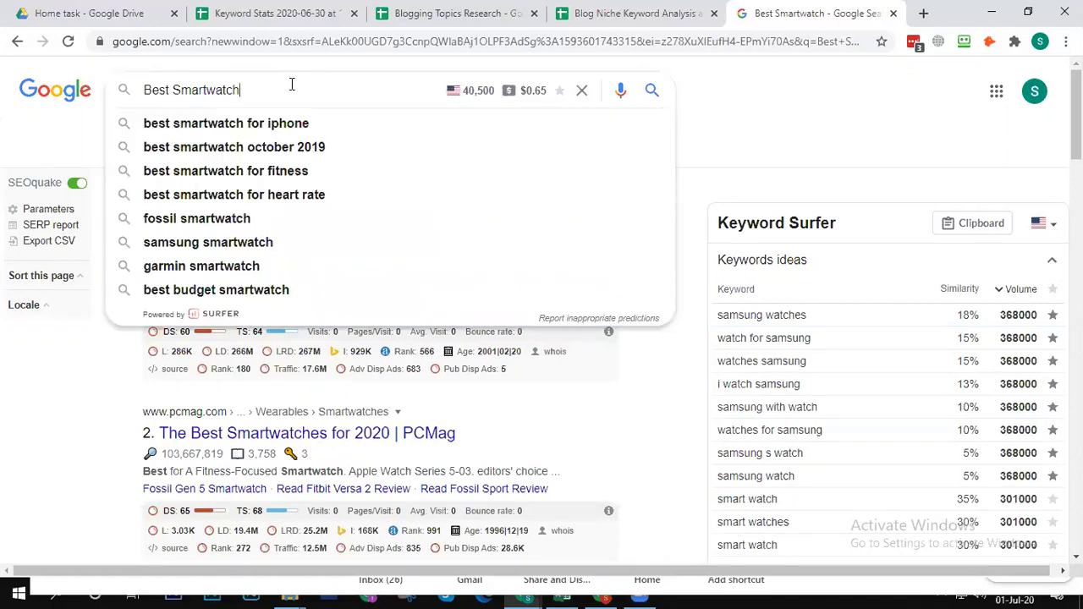
pyautogui.click(728, 97)
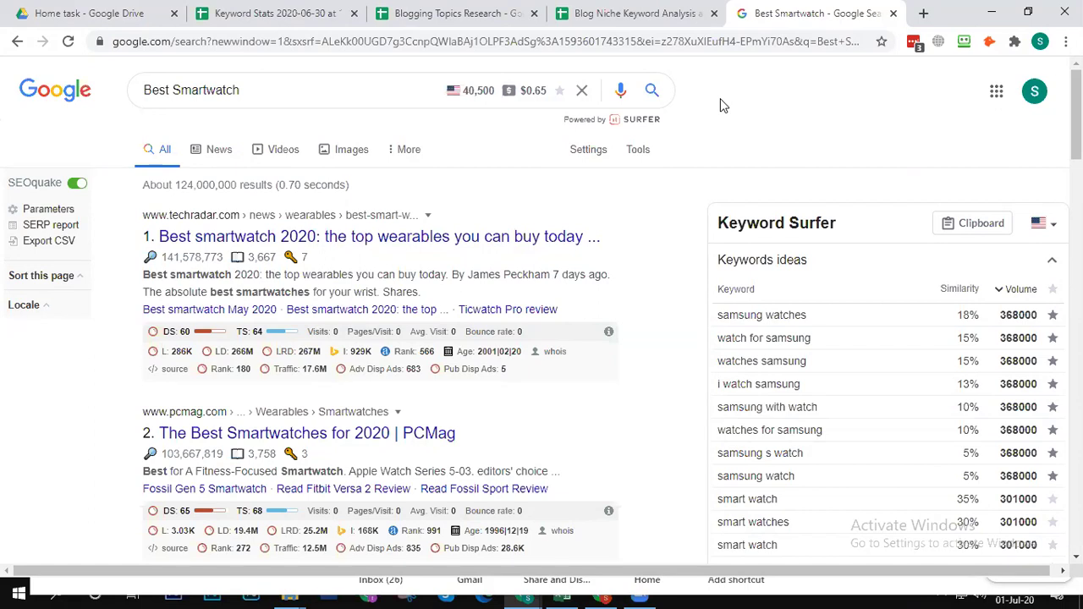
pyautogui.click(268, 82)
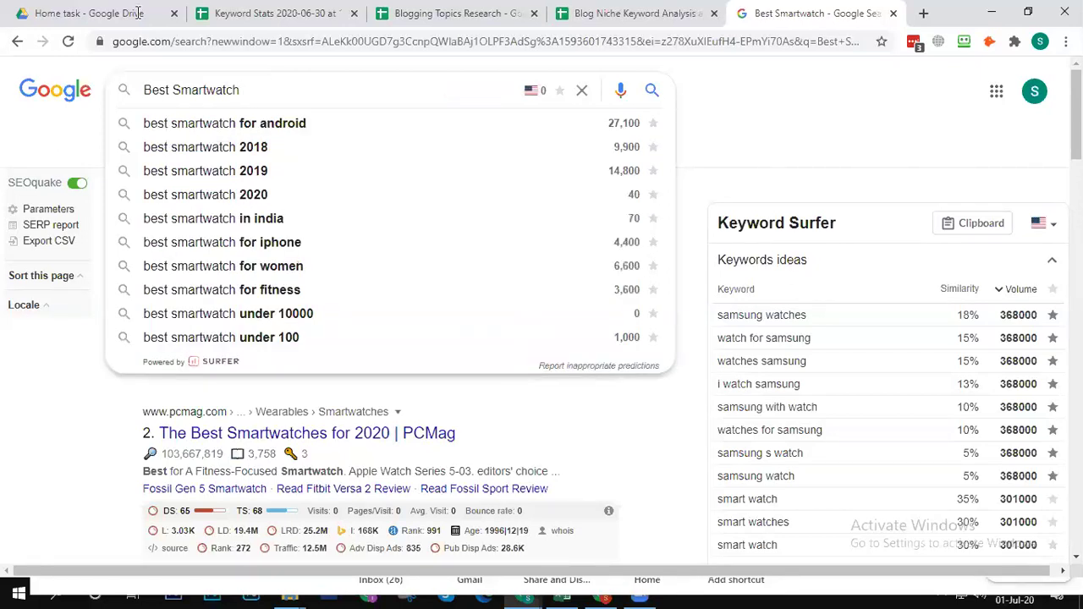
pyautogui.click(251, 129)
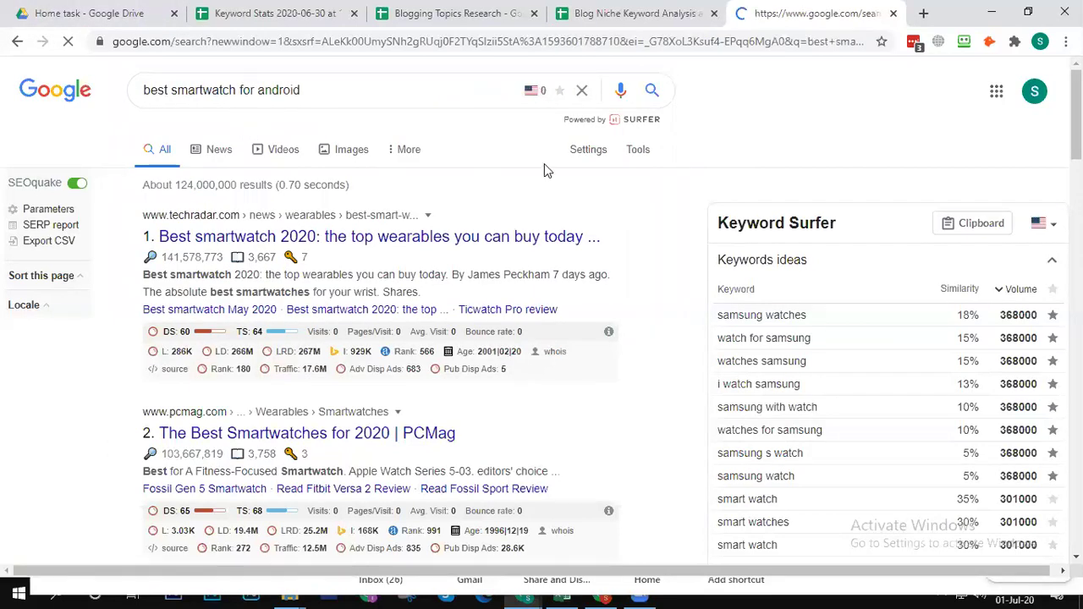
# Step: Examine the domain metrics of the listings for best smartwatch for android, along with its search volume and suggested related queries
pyautogui.scroll(-5, 325, 399)
pyautogui.scroll(-2, 327, 399)
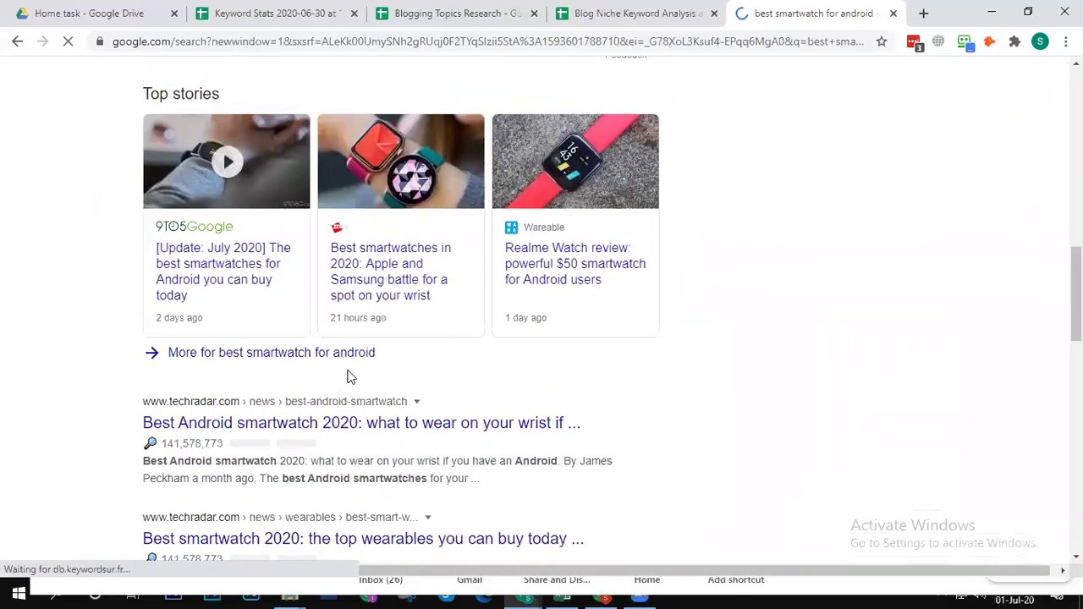
pyautogui.scroll(-5, 385, 393)
pyautogui.scroll(-10, 390, 391)
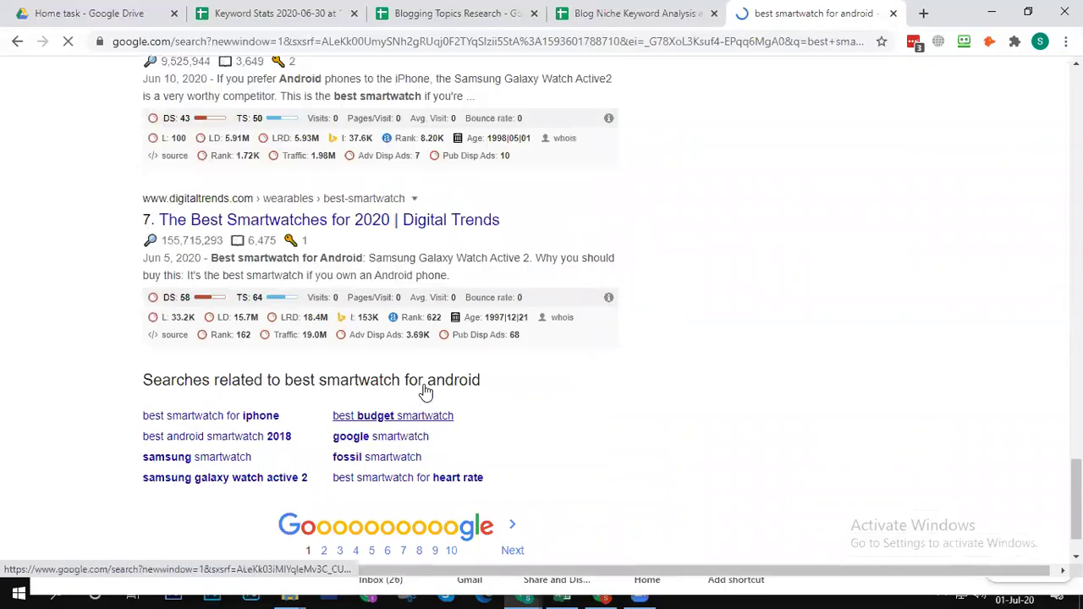
pyautogui.scroll(20, 591, 361)
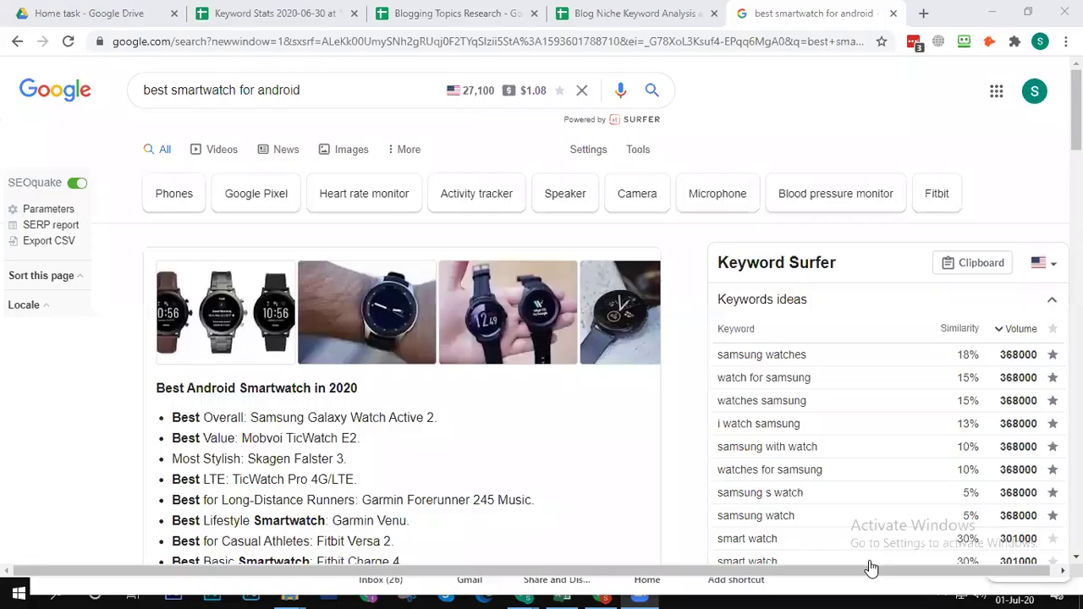
pyautogui.click(301, 89)
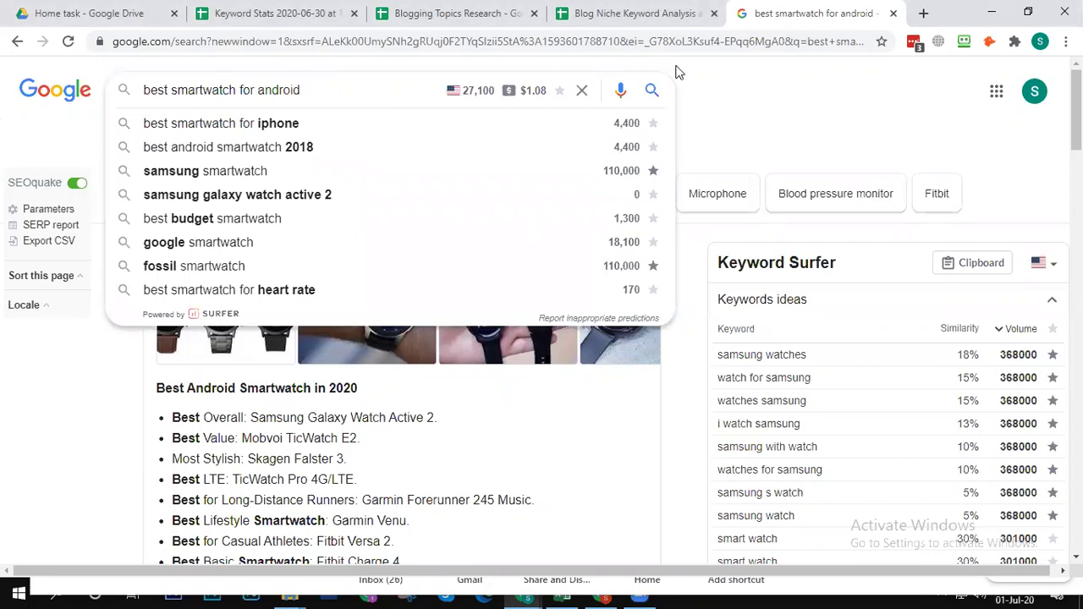
pyautogui.click(764, 101)
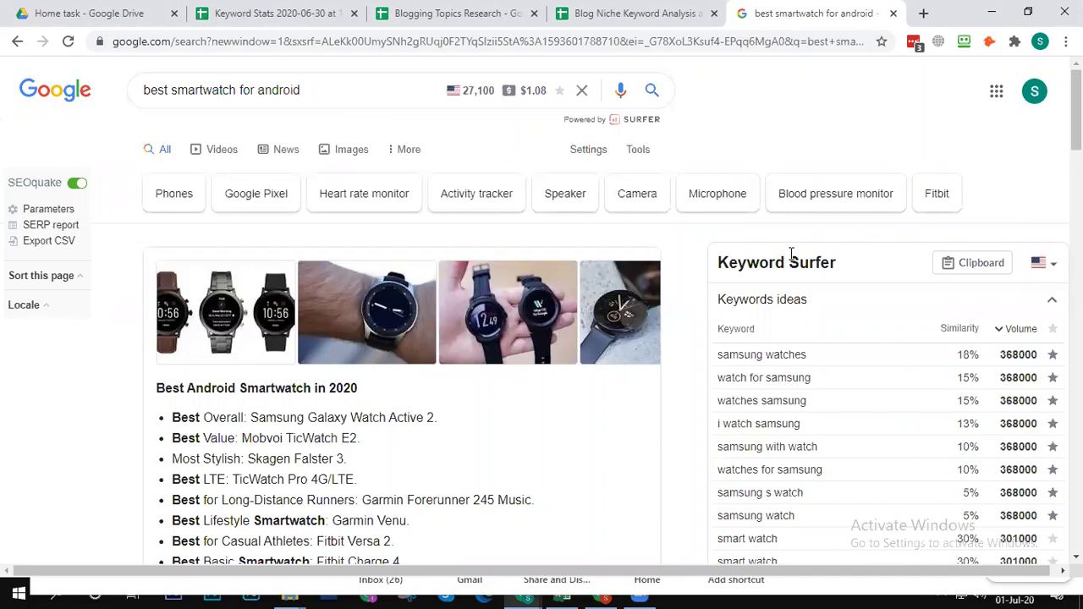
pyautogui.scroll(-20, 542, 339)
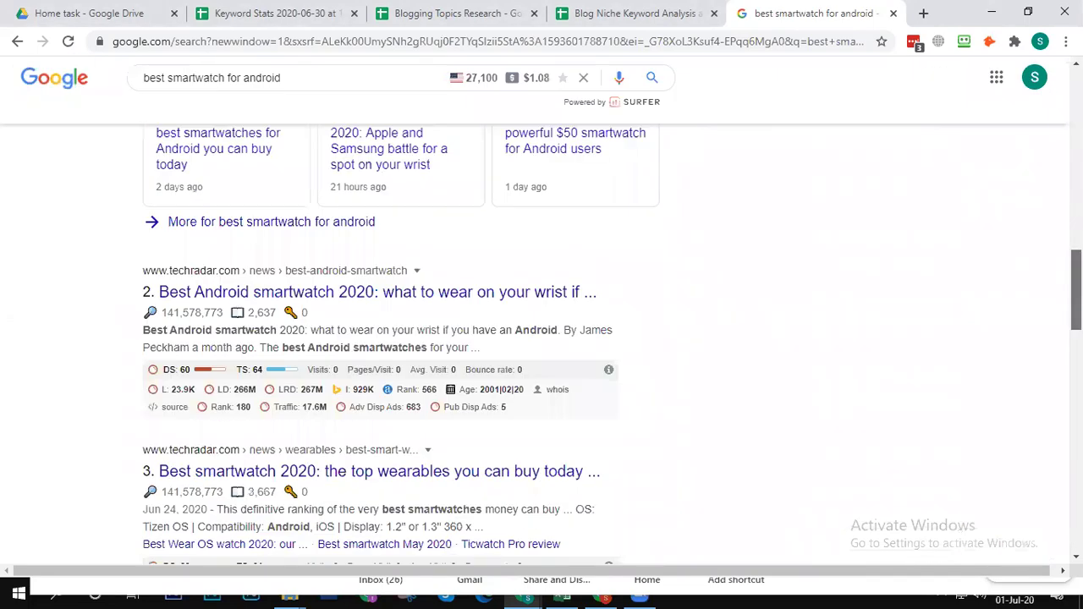
pyautogui.scroll(-5, 541, 338)
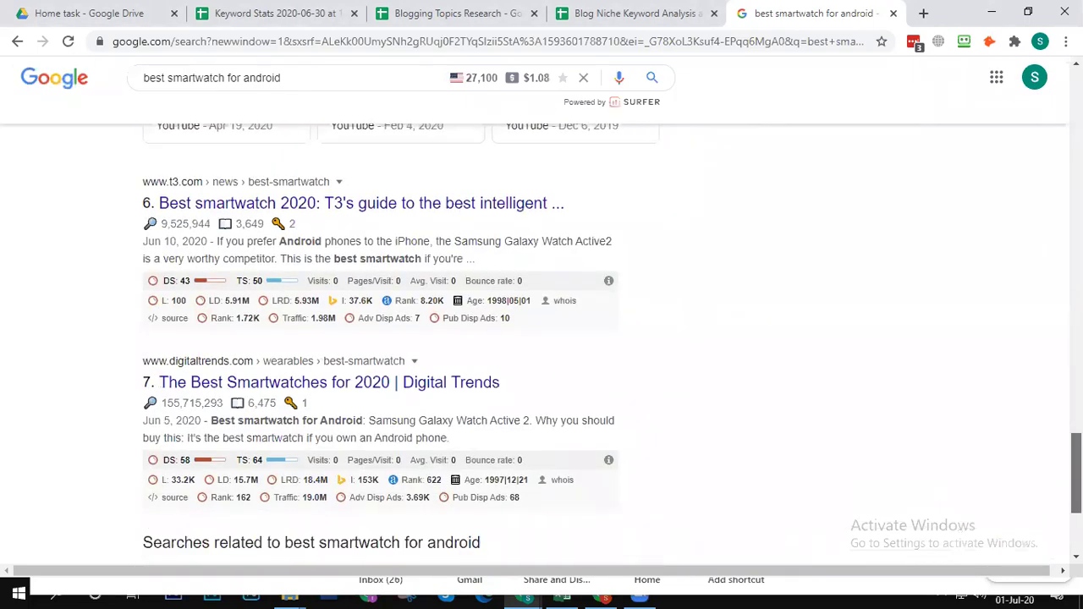
pyautogui.scroll(15, 541, 339)
pyautogui.scroll(3, 542, 338)
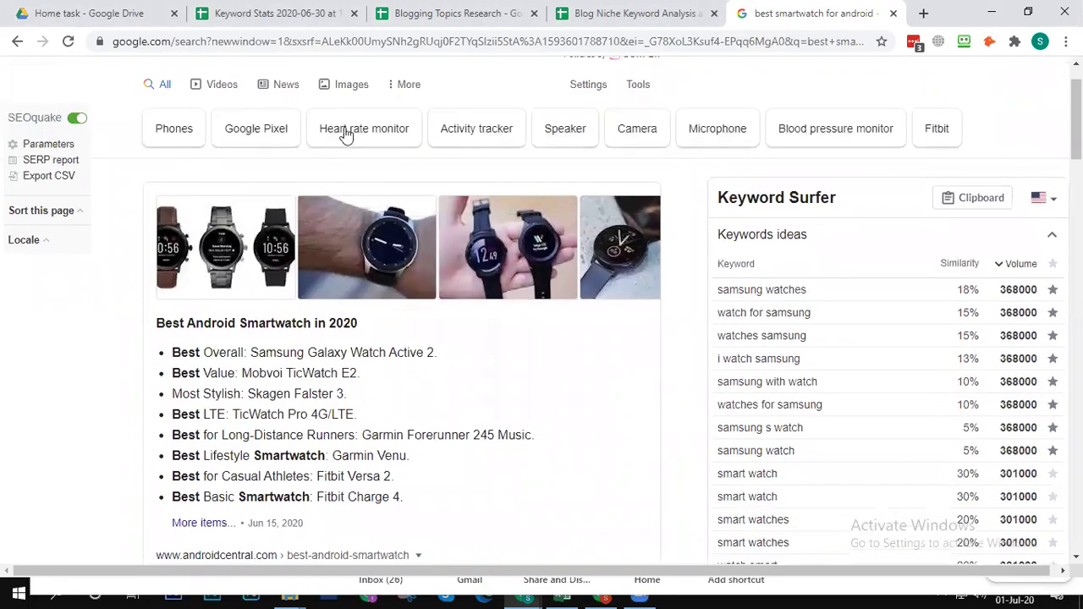
pyautogui.scroll(1, 313, 388)
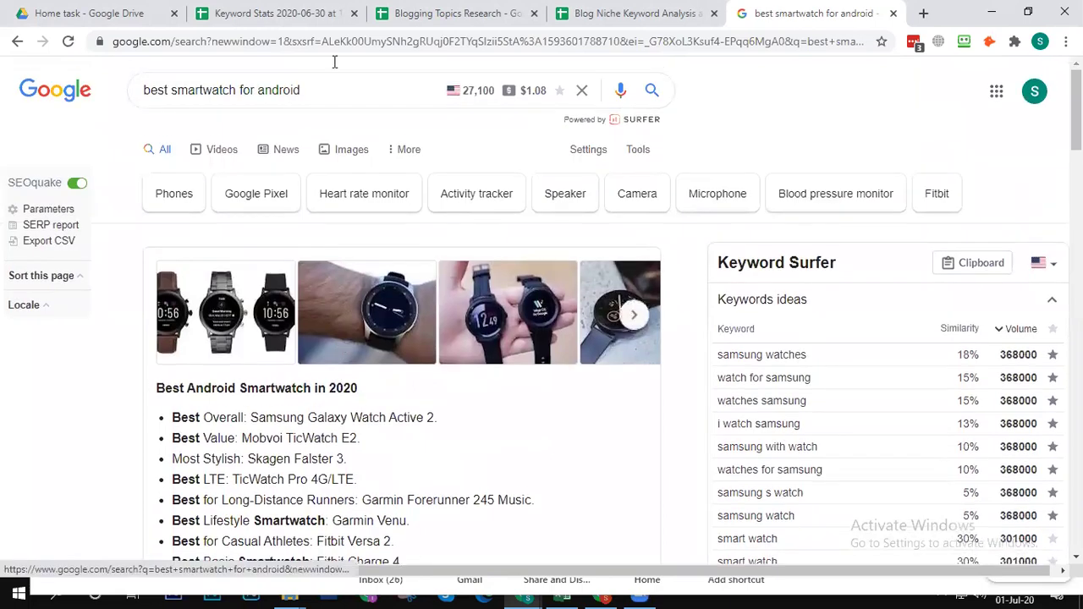
# Step: Remove "android" from the query and search for the suggestion best smartwatch for cycling
pyautogui.moveTo(258, 89); pyautogui.dragTo(313, 99)
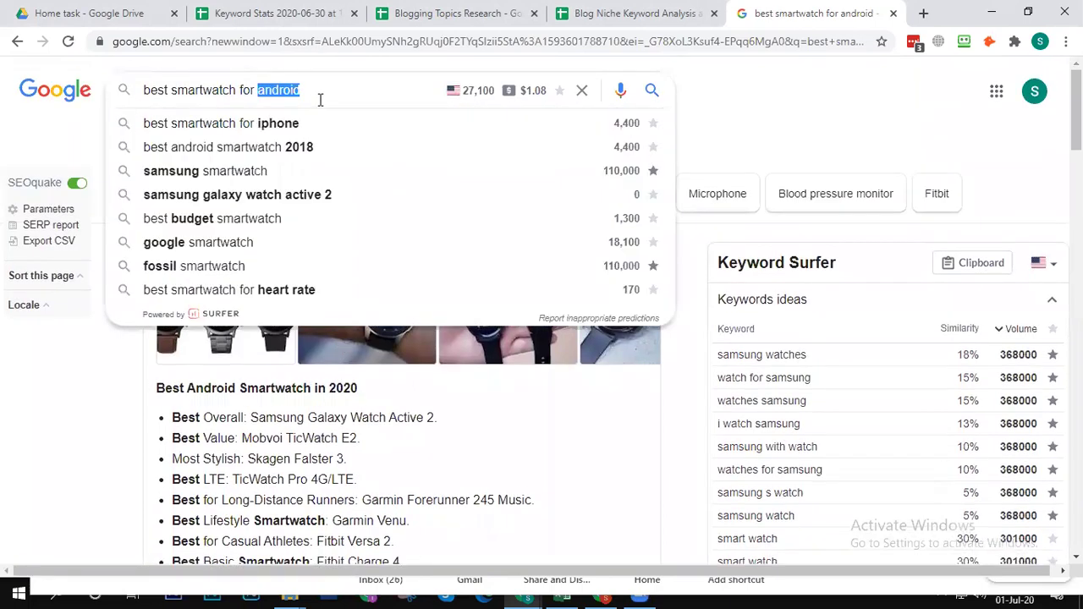
pyautogui.press('BackSpace')
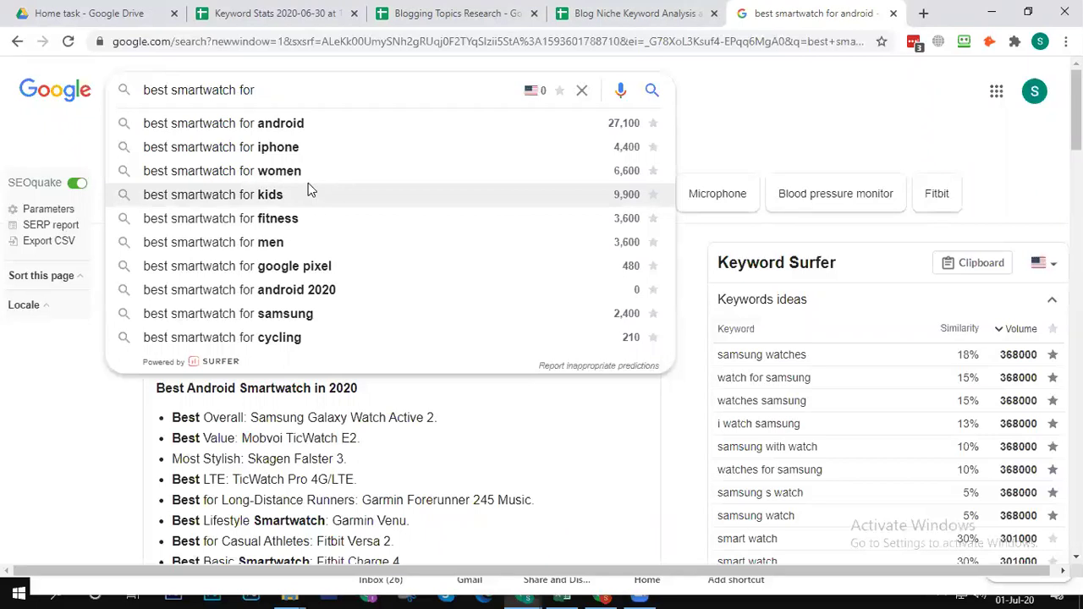
pyautogui.click(331, 344)
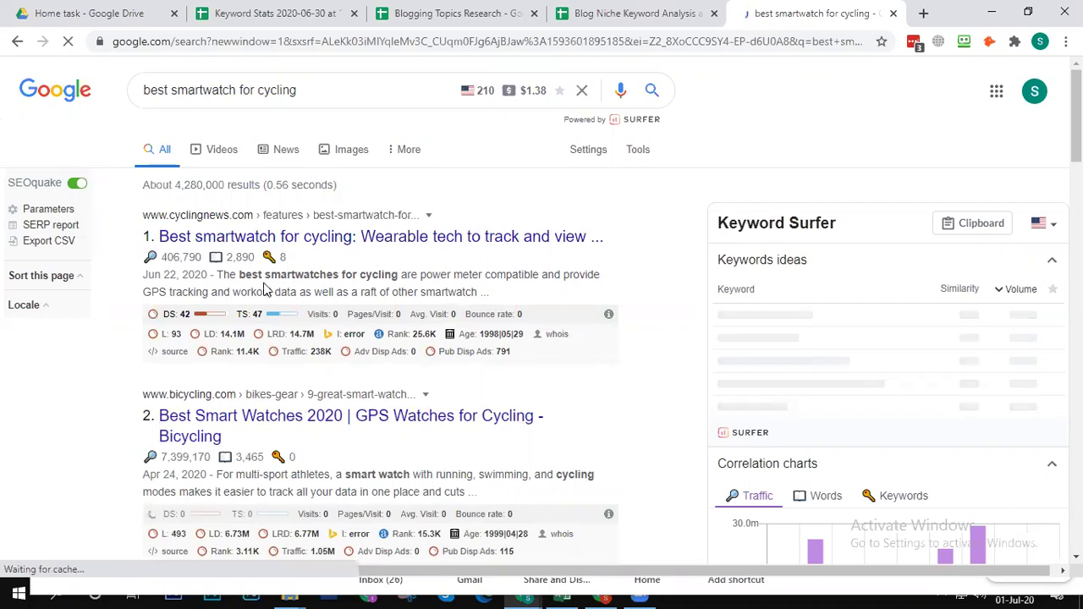
# Step: Examine the DS, TS and traffic figures of the listings on the first results page for best smartwatch for cycling
pyautogui.scroll(-2, 544, 311)
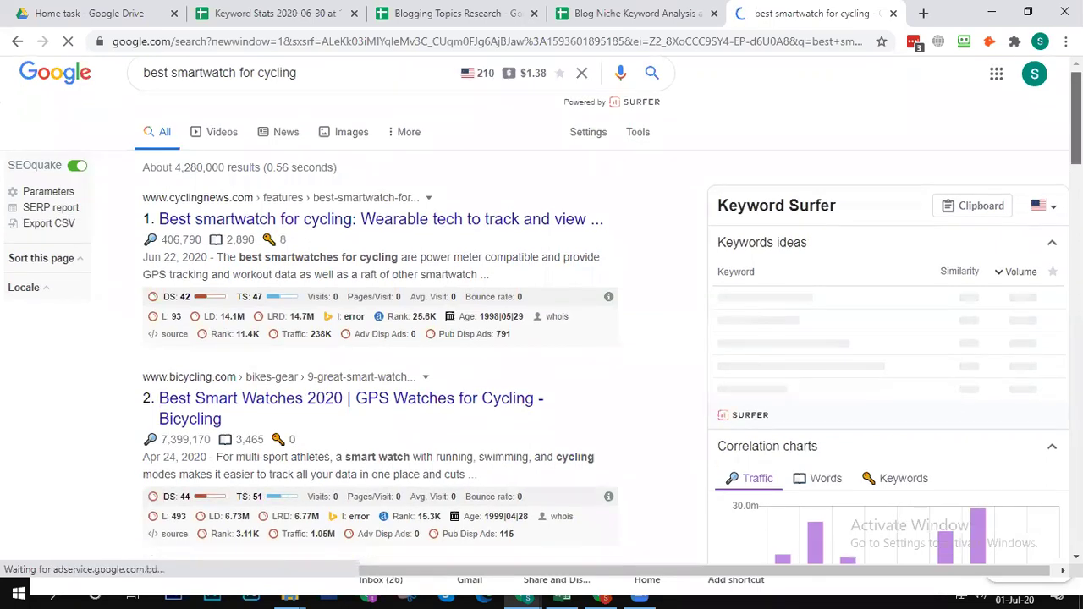
pyautogui.scroll(-4, 544, 311)
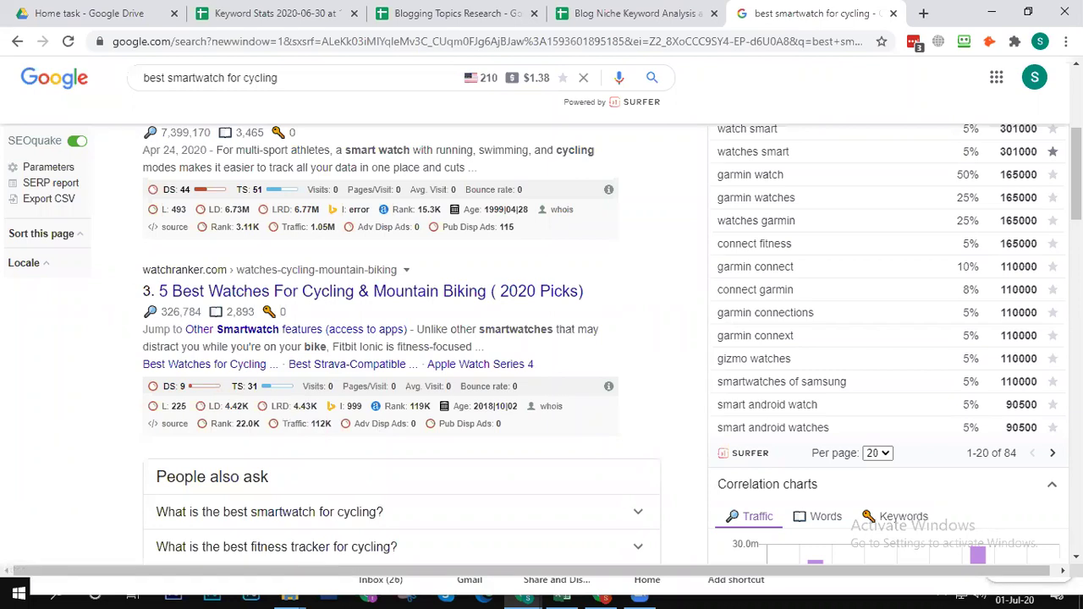
pyautogui.scroll(-3, 612, 343)
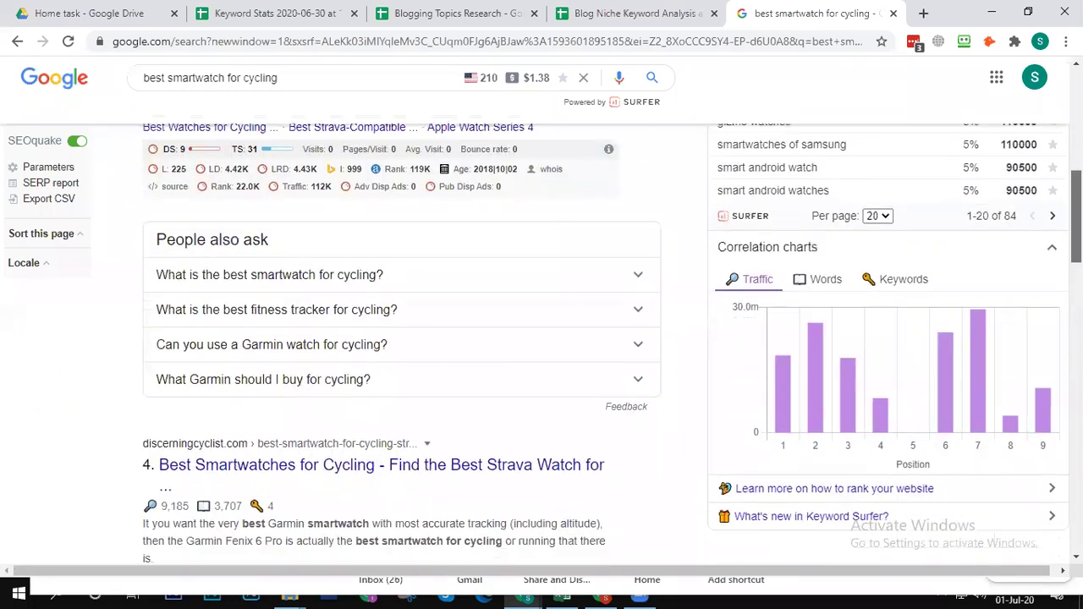
pyautogui.scroll(-2, 612, 343)
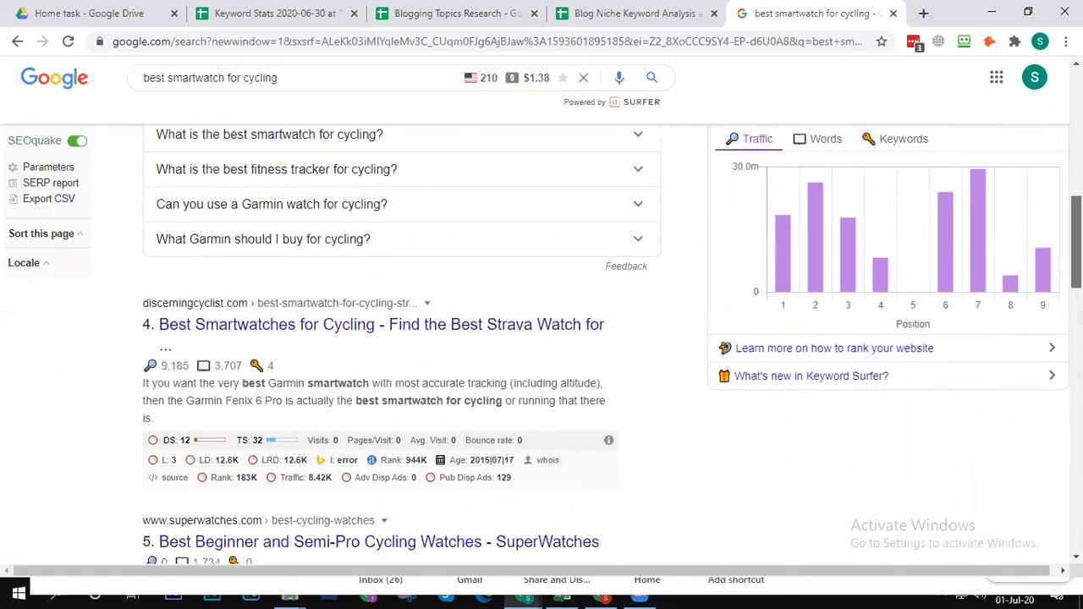
pyautogui.scroll(-1, 145, 317)
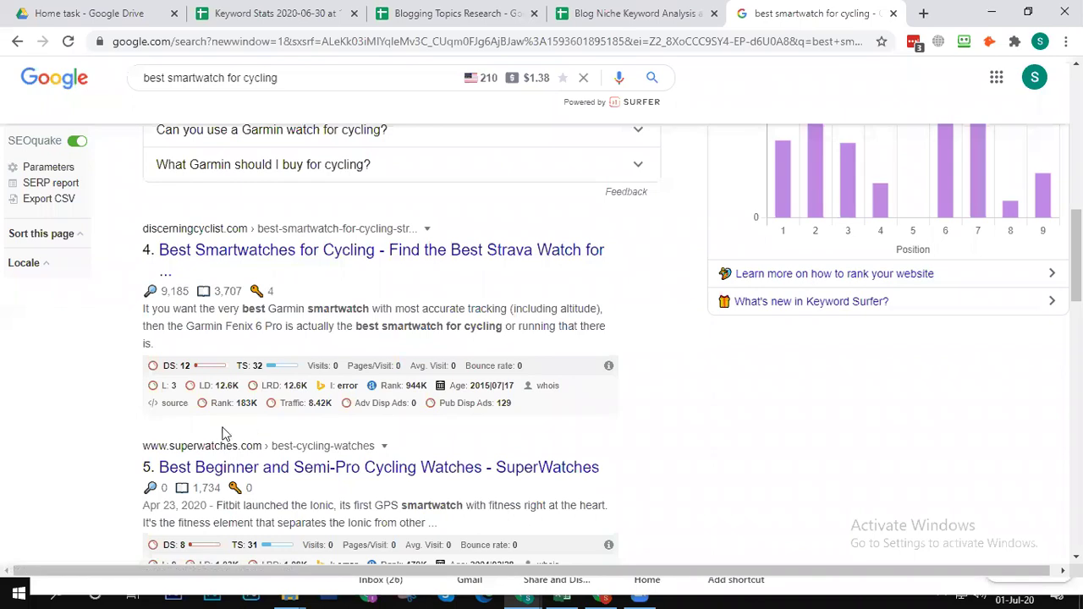
pyautogui.scroll(-3, 224, 433)
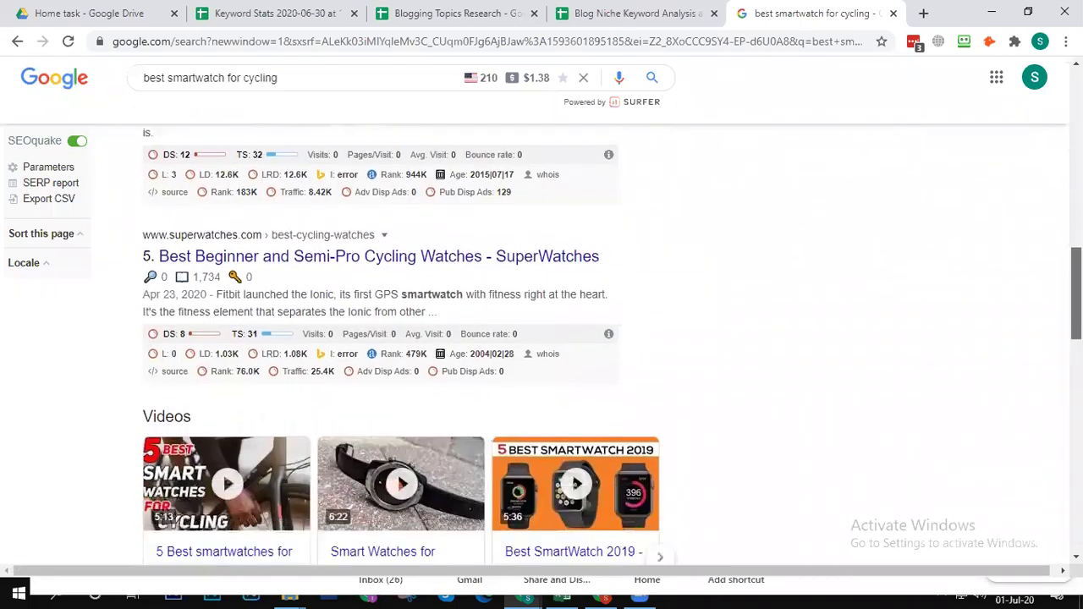
pyautogui.scroll(-4, 542, 339)
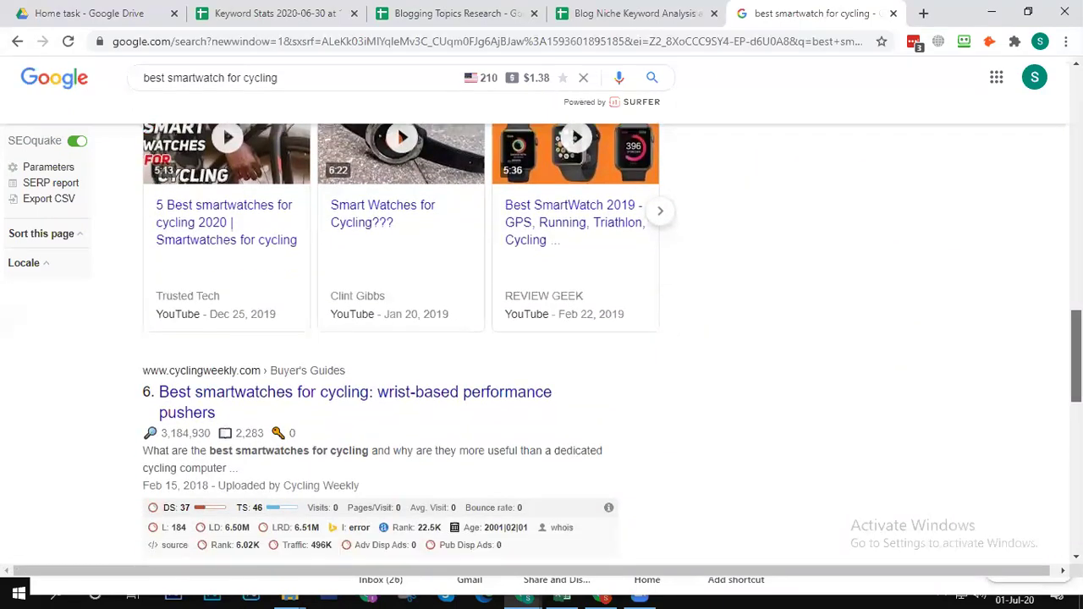
pyautogui.scroll(-3, 541, 338)
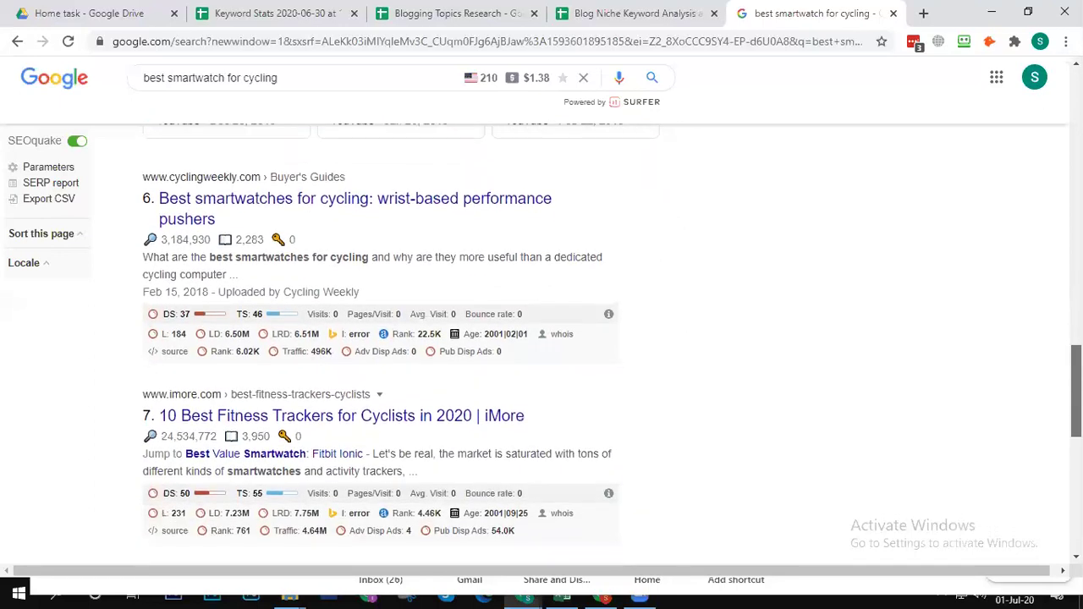
pyautogui.scroll(-3, 542, 338)
pyautogui.scroll(-2, 411, 442)
pyautogui.scroll(1, 411, 442)
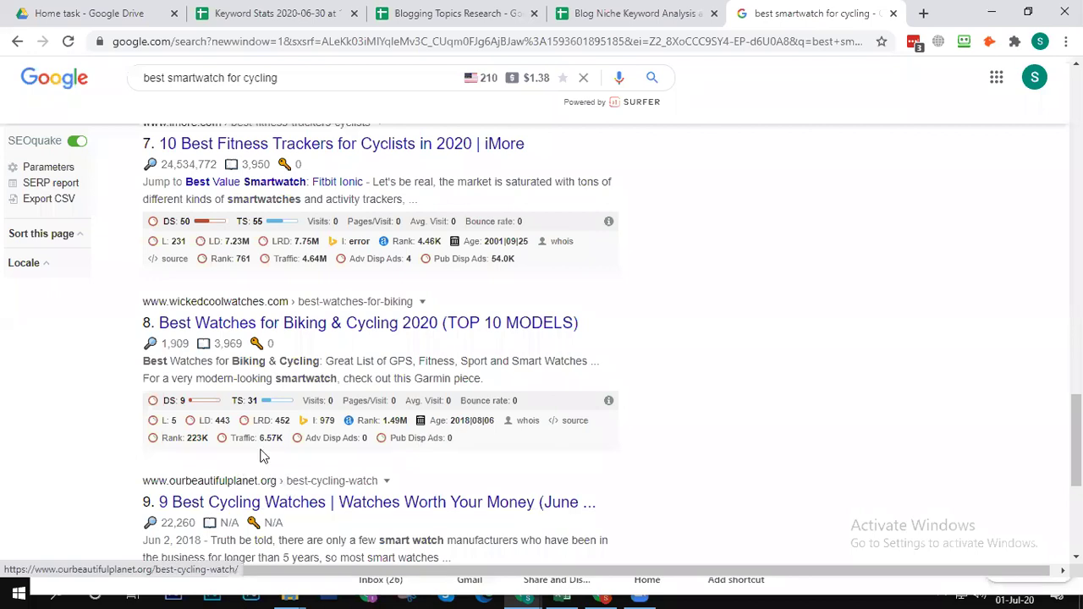
pyautogui.scroll(-5, 440, 507)
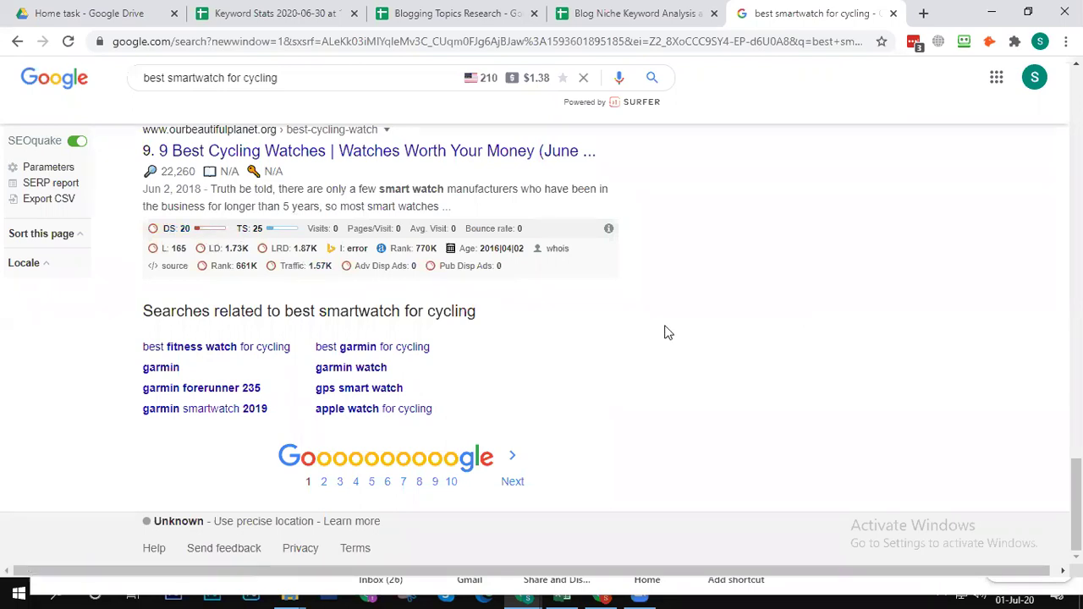
# Step: Check the word counts of the first five listings for best smartwatch for cycling, highlighting each count
pyautogui.scroll(7, 381, 339)
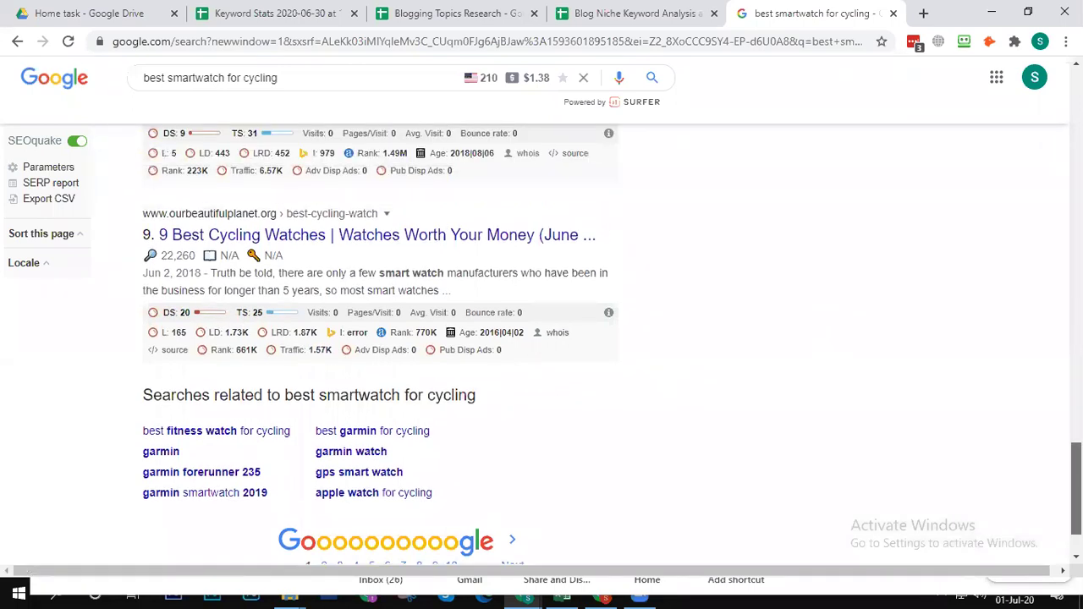
pyautogui.scroll(10, 380, 339)
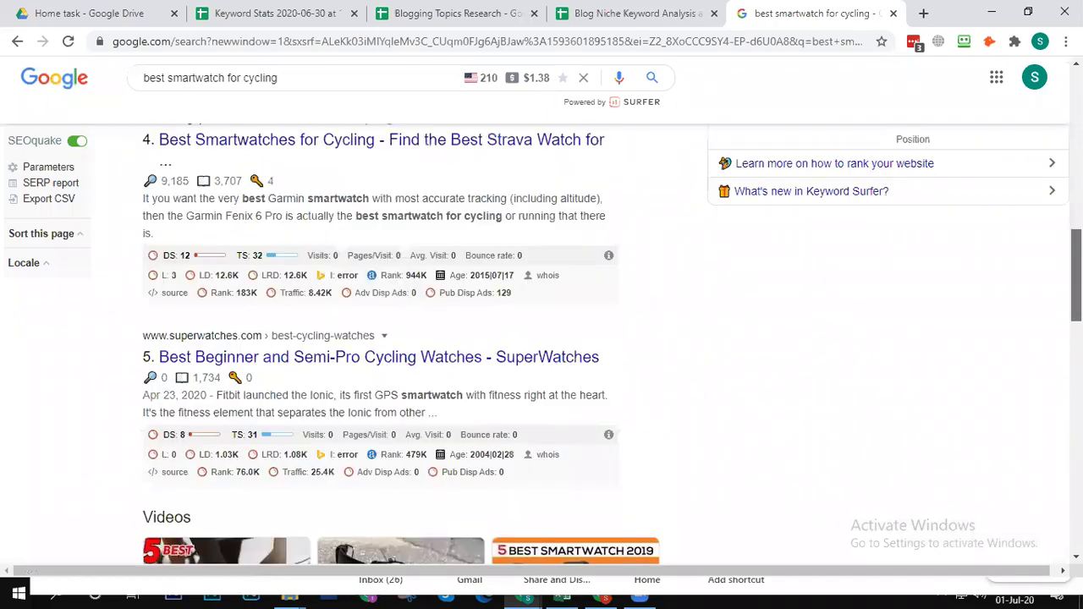
pyautogui.scroll(5, 603, 332)
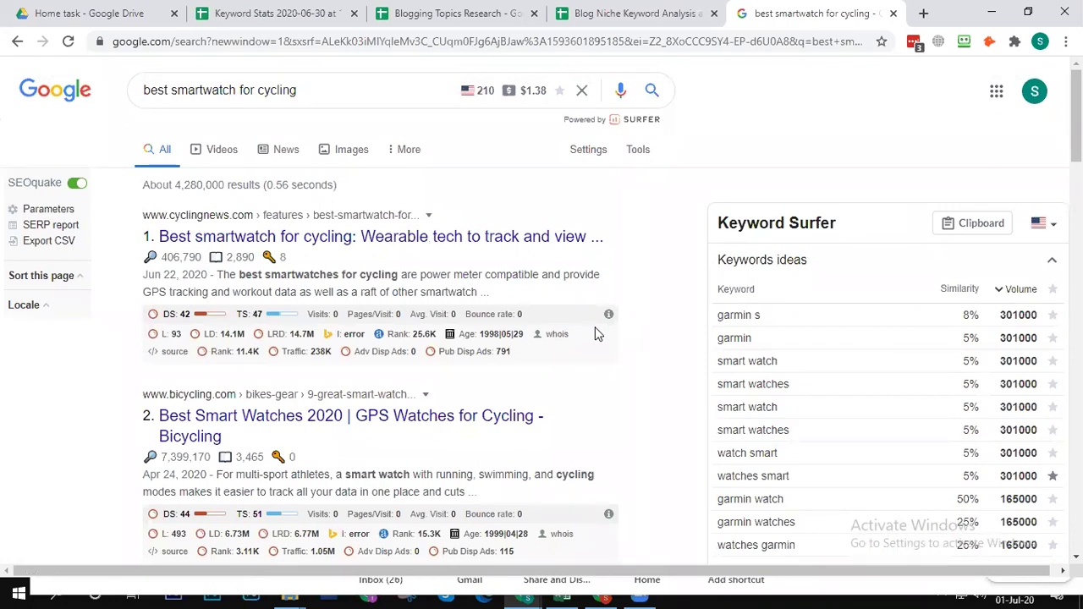
pyautogui.doubleClick(242, 258)
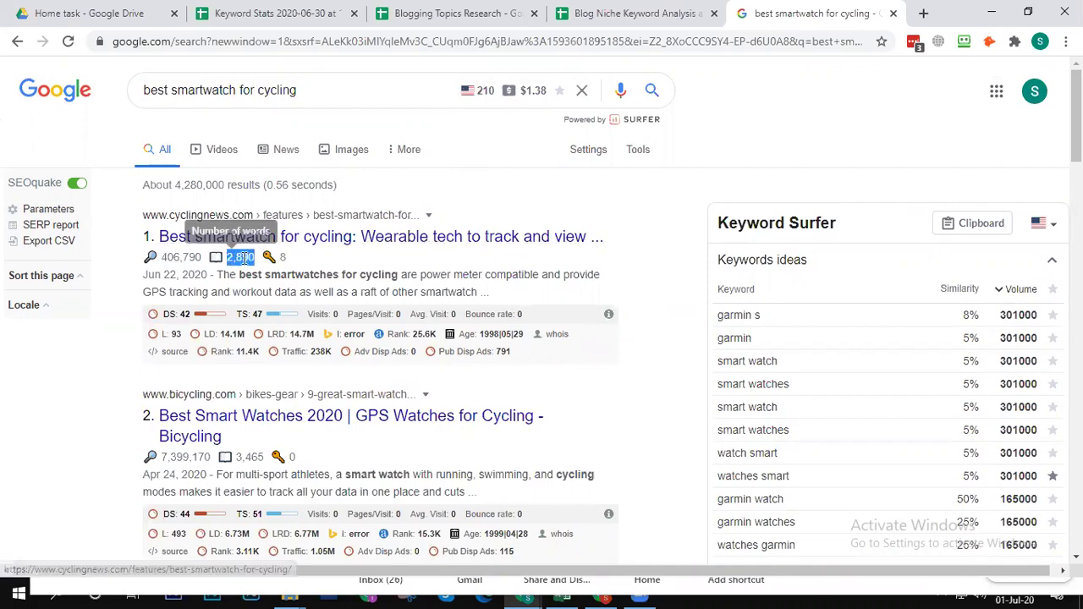
pyautogui.doubleClick(258, 458)
pyautogui.scroll(-4, 541, 339)
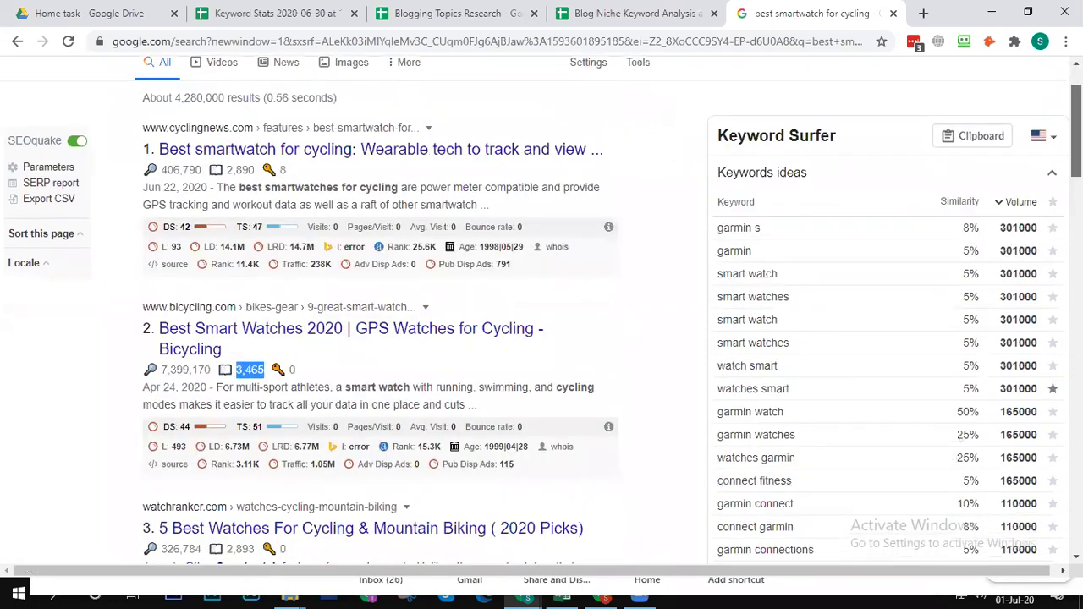
pyautogui.scroll(-1, 179, 268)
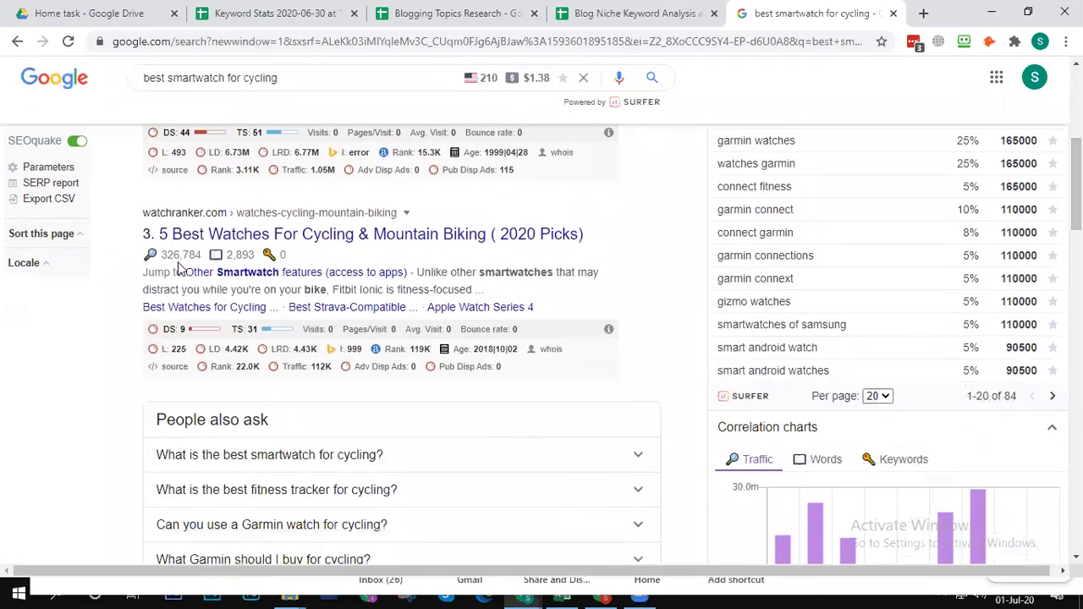
pyautogui.doubleClick(237, 255)
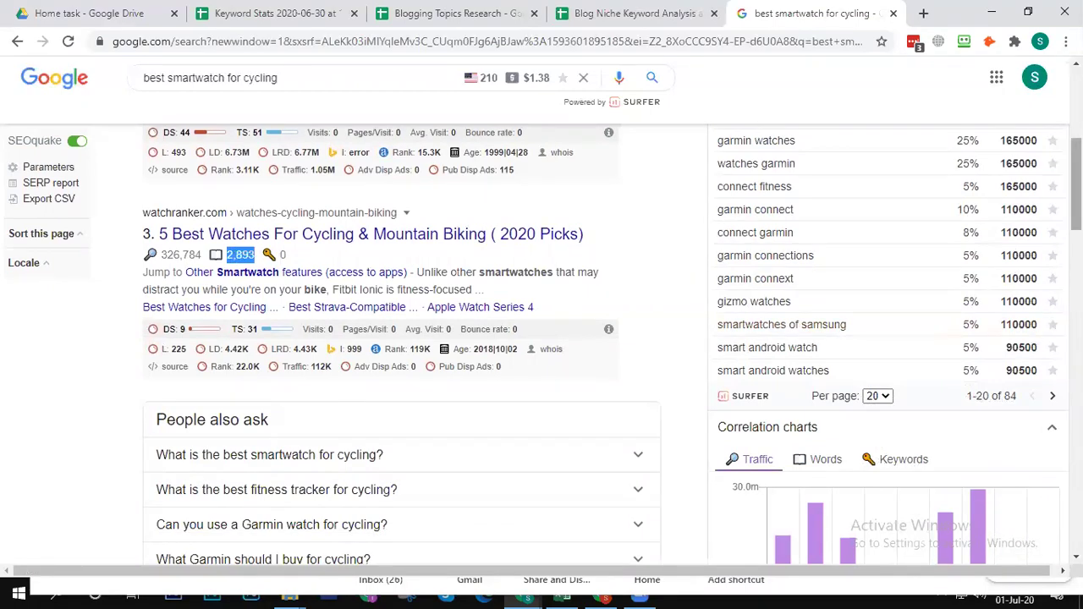
pyautogui.scroll(-3, 1074, 186)
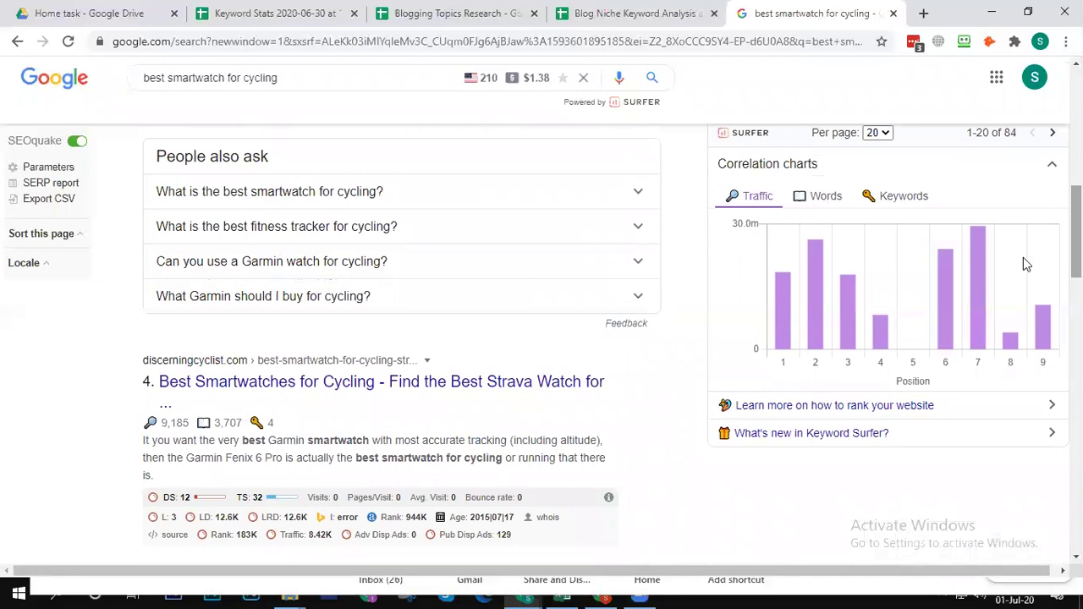
pyautogui.doubleClick(227, 423)
pyautogui.scroll(-3, 1075, 229)
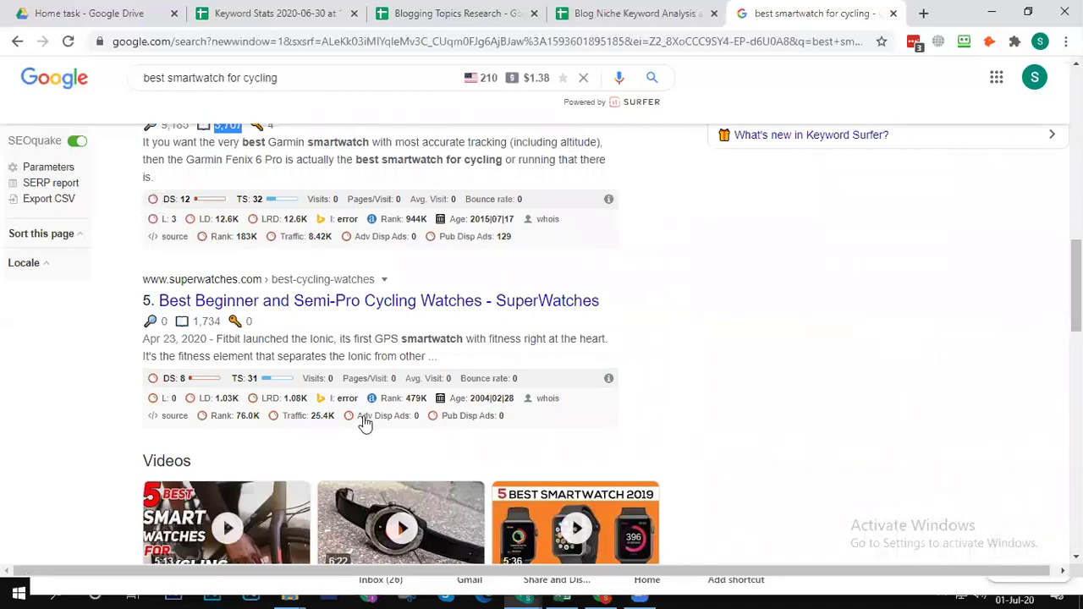
pyautogui.doubleClick(203, 323)
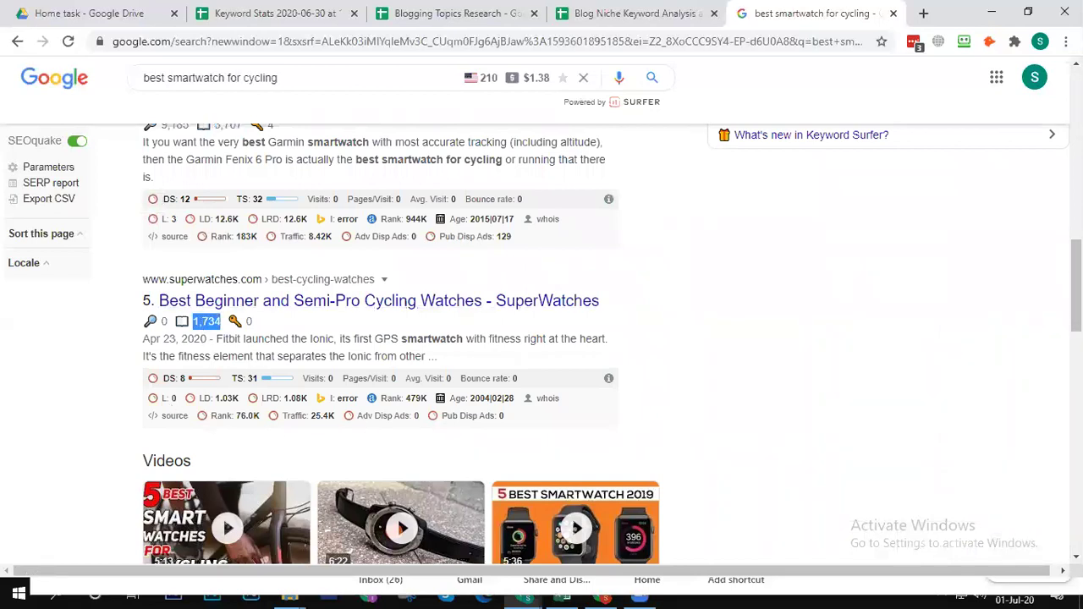
# Step: Check the word counts of the sixth, seventh and eighth listings, highlighting each count
pyautogui.scroll(-4, 1076, 287)
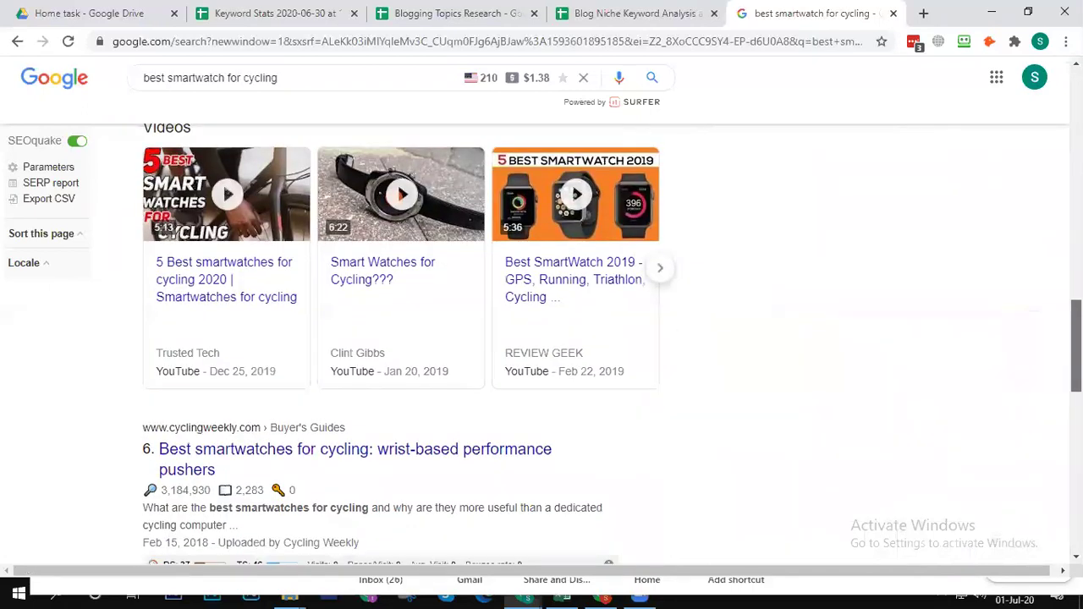
pyautogui.scroll(-1, 1076, 338)
pyautogui.doubleClick(249, 386)
pyautogui.scroll(-3, 1075, 364)
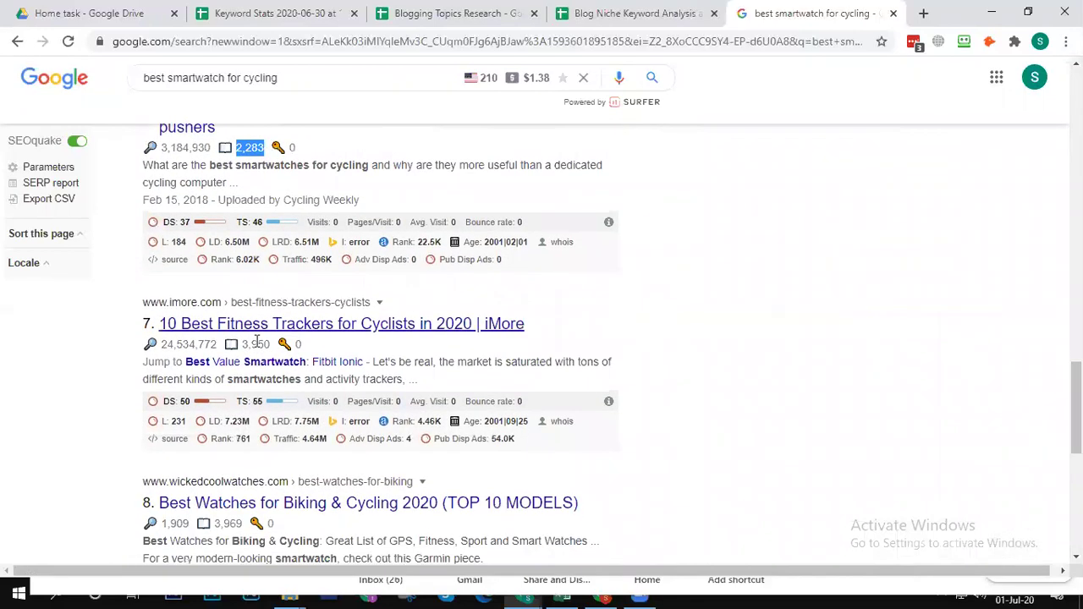
pyautogui.doubleClick(254, 344)
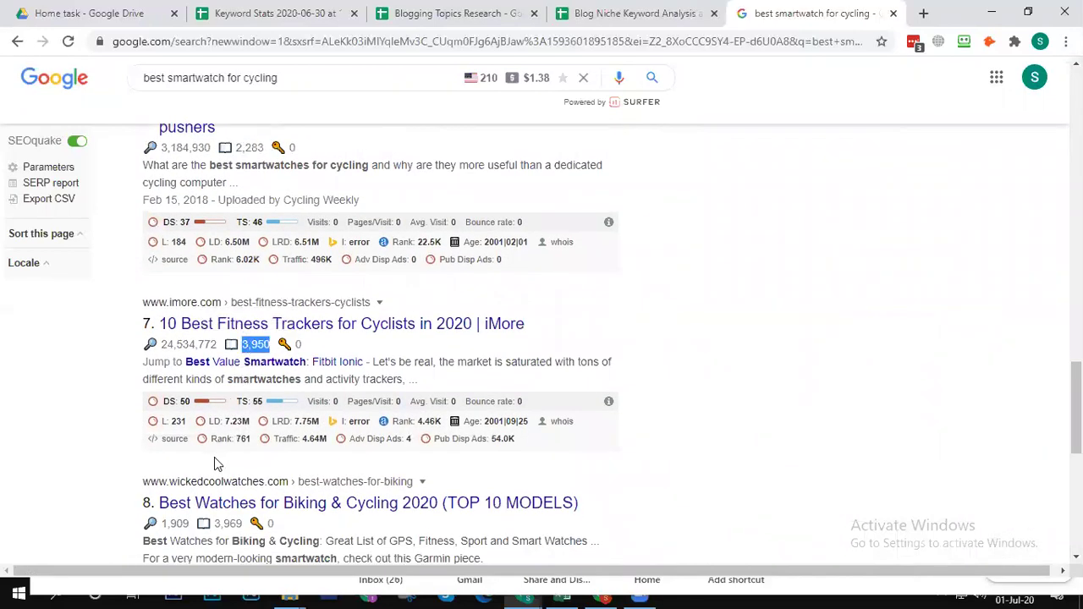
pyautogui.doubleClick(227, 523)
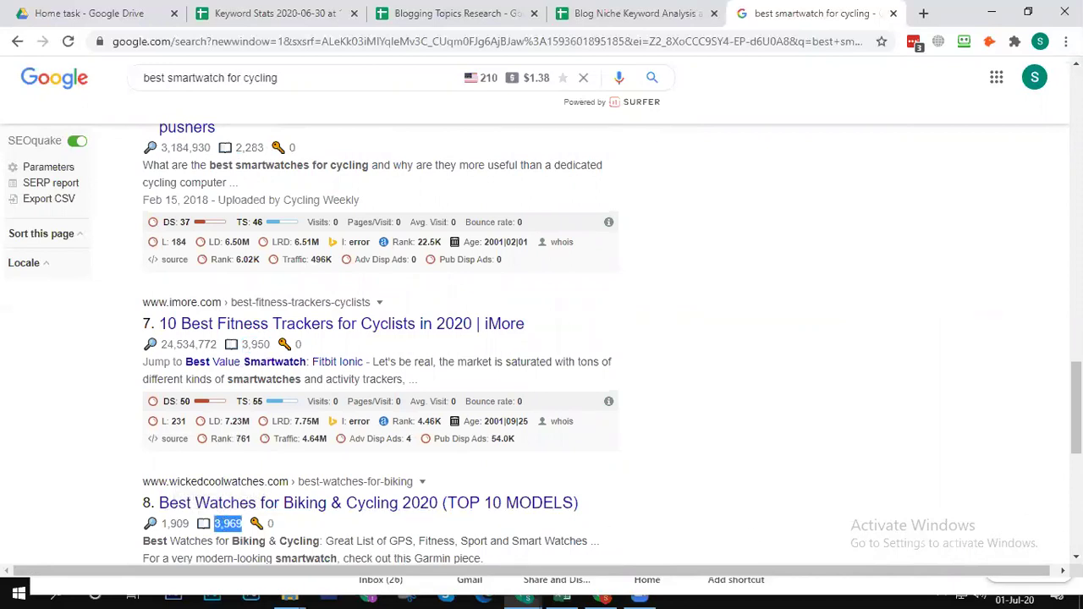
# Step: Open the ninth listing, 9 Best Cycling Watches on ourbeautifulplanet.org, in a new tab and switch to it
pyautogui.moveTo(1075, 406); pyautogui.dragTo(1075, 459)
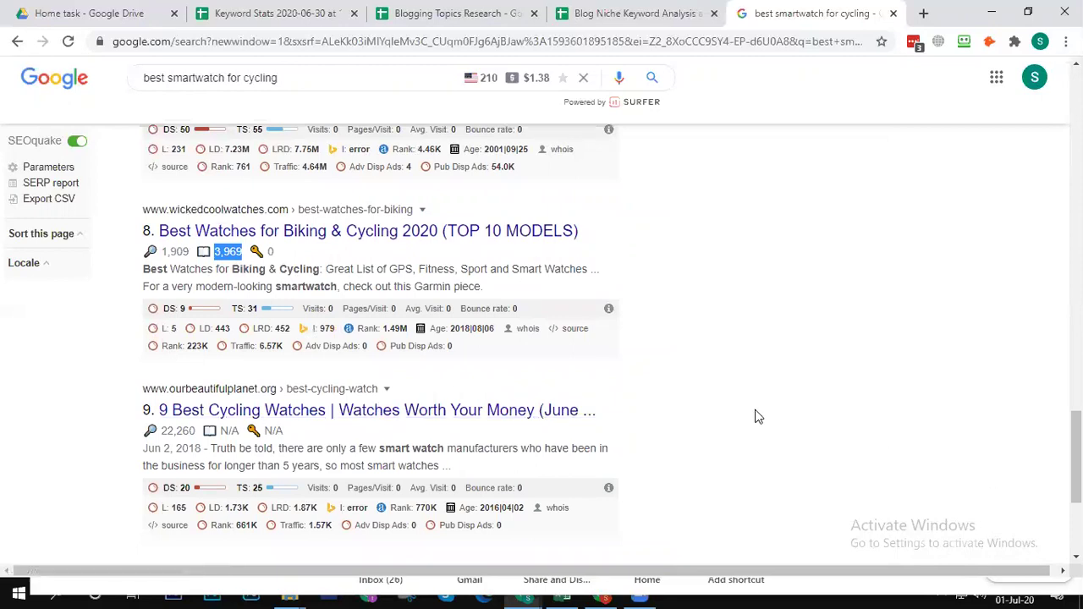
pyautogui.rightClick(437, 415)
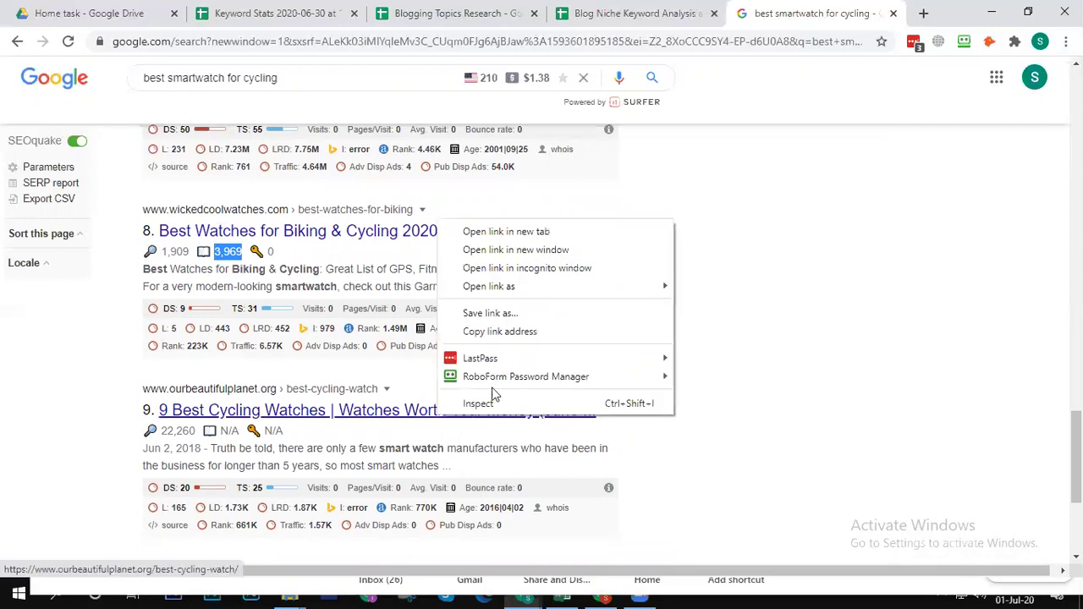
pyautogui.click(508, 232)
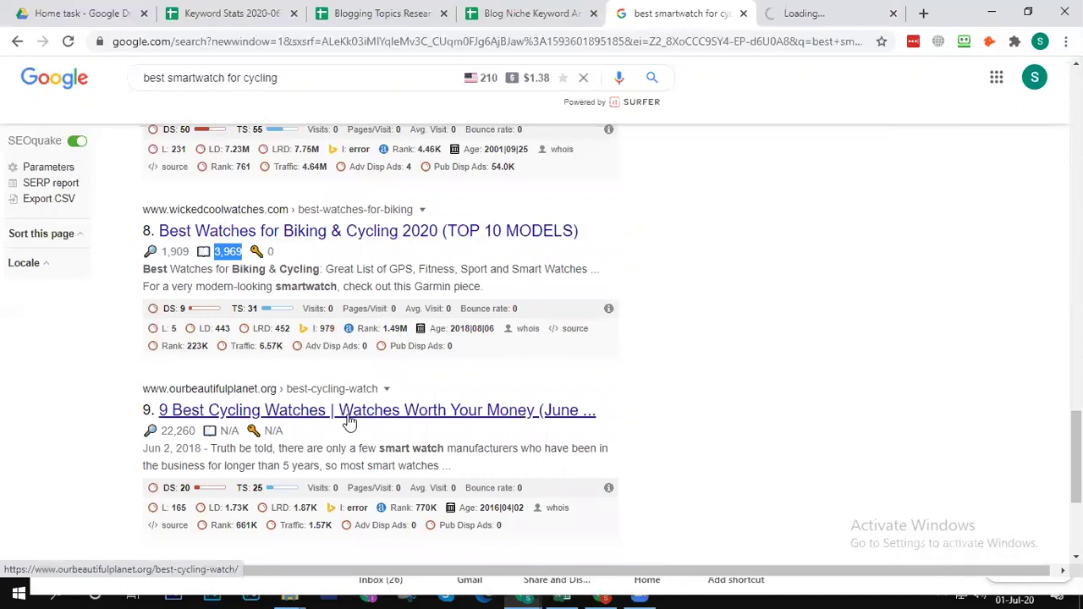
pyautogui.click(825, 17)
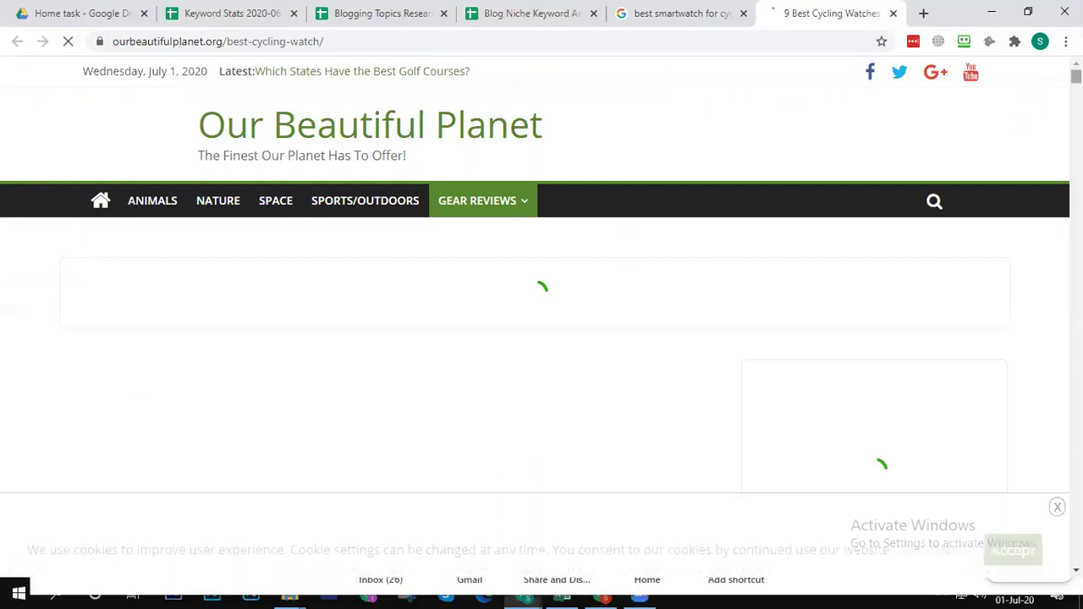
# Step: Examine the length and content of the 9 Best Cycling Watches article from its start down to the page footer
pyautogui.scroll(-15, 542, 296)
pyautogui.scroll(-15, 542, 296)
pyautogui.scroll(-20, 401, 296)
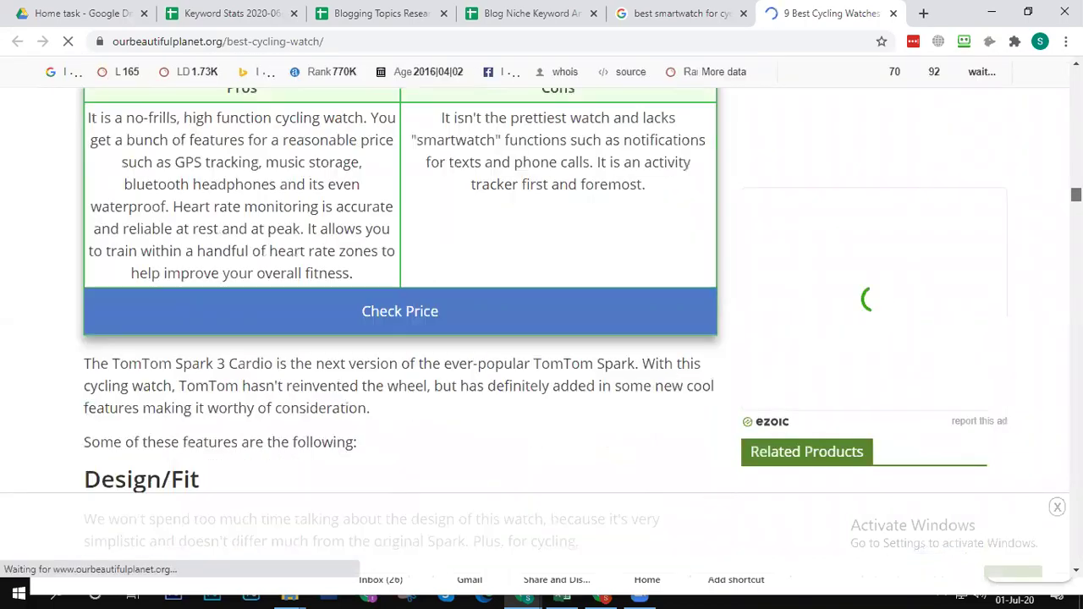
pyautogui.scroll(-20, 400, 296)
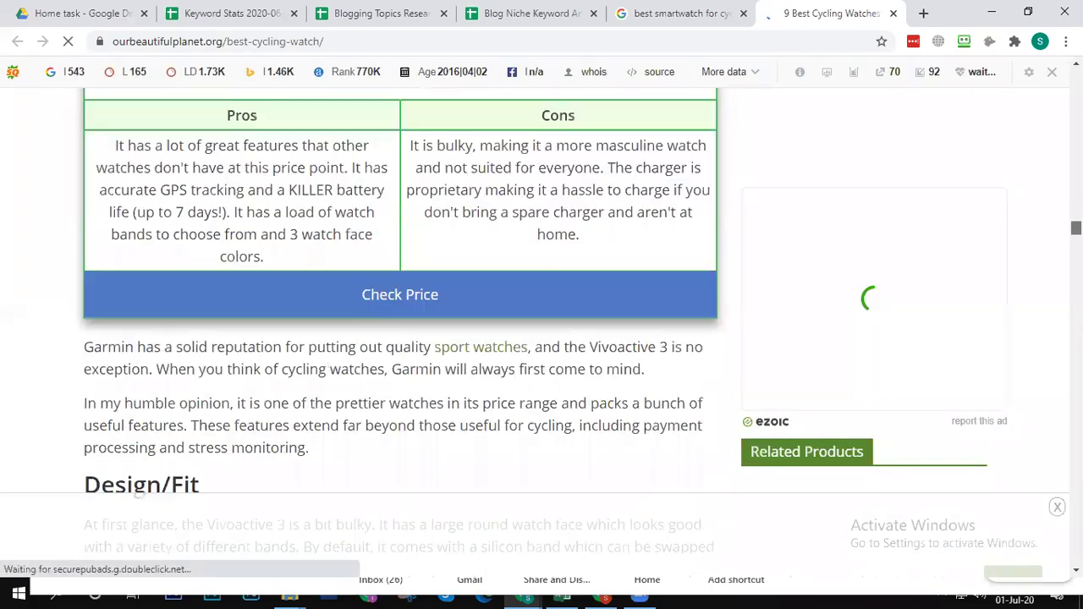
pyautogui.scroll(-20, 400, 296)
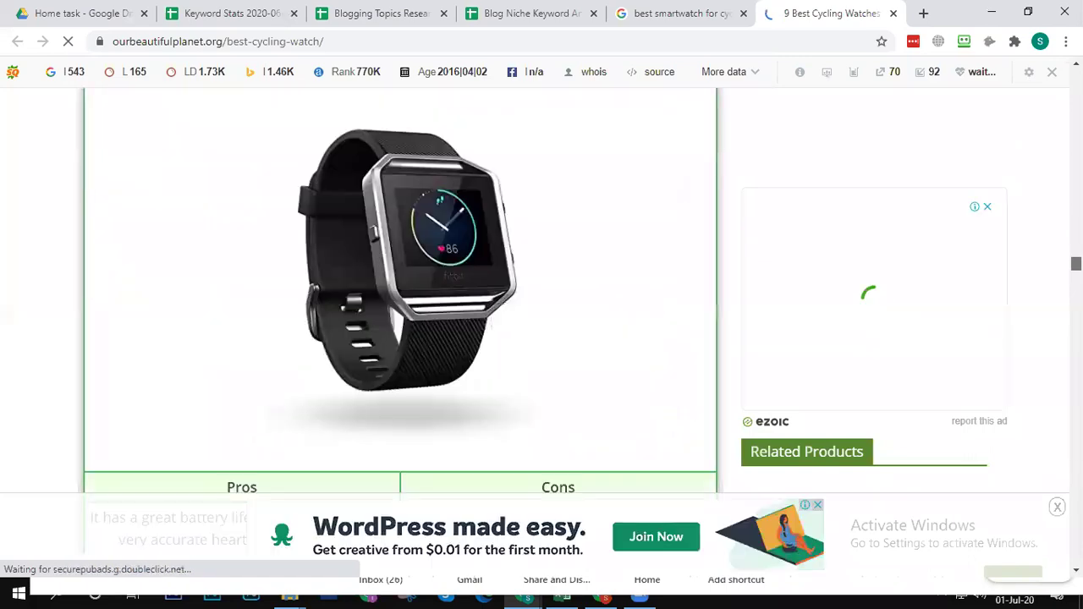
pyautogui.scroll(-20, 401, 297)
pyautogui.scroll(-20, 401, 296)
pyautogui.scroll(-20, 400, 297)
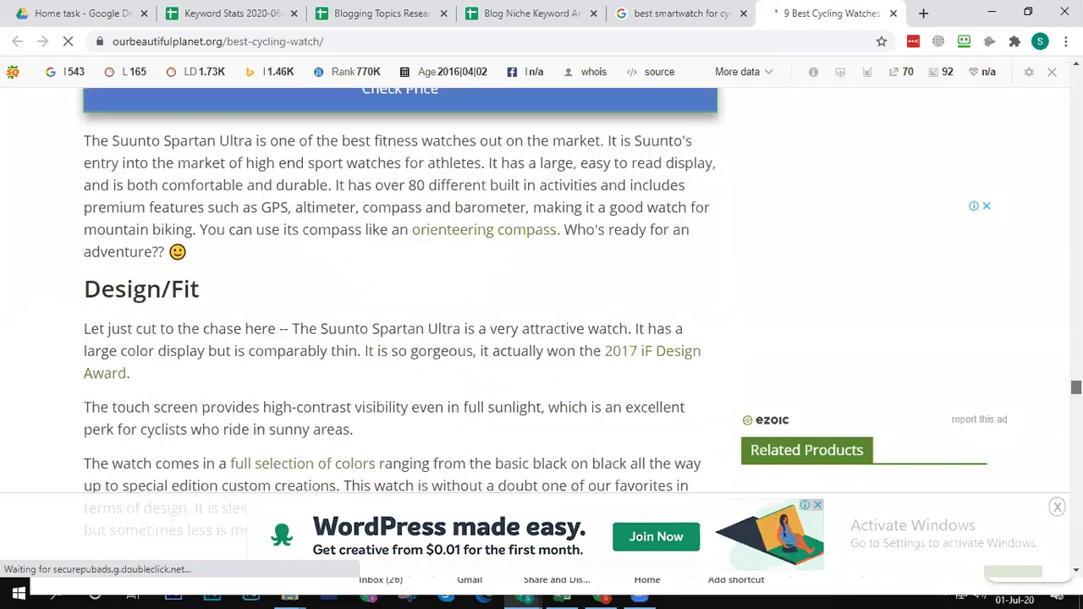
pyautogui.scroll(-20, 401, 296)
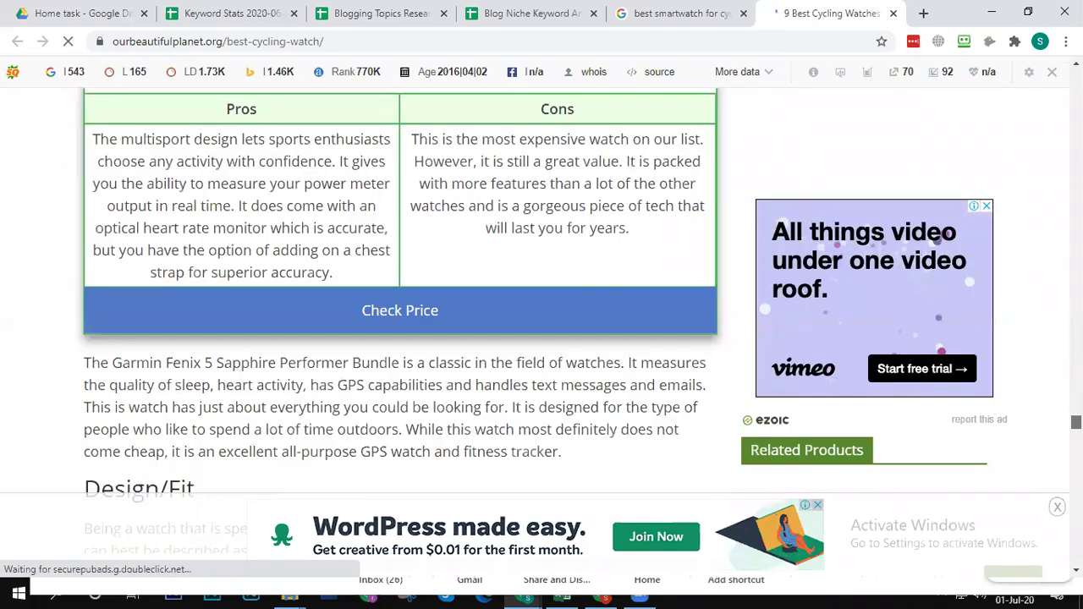
pyautogui.scroll(-20, 400, 296)
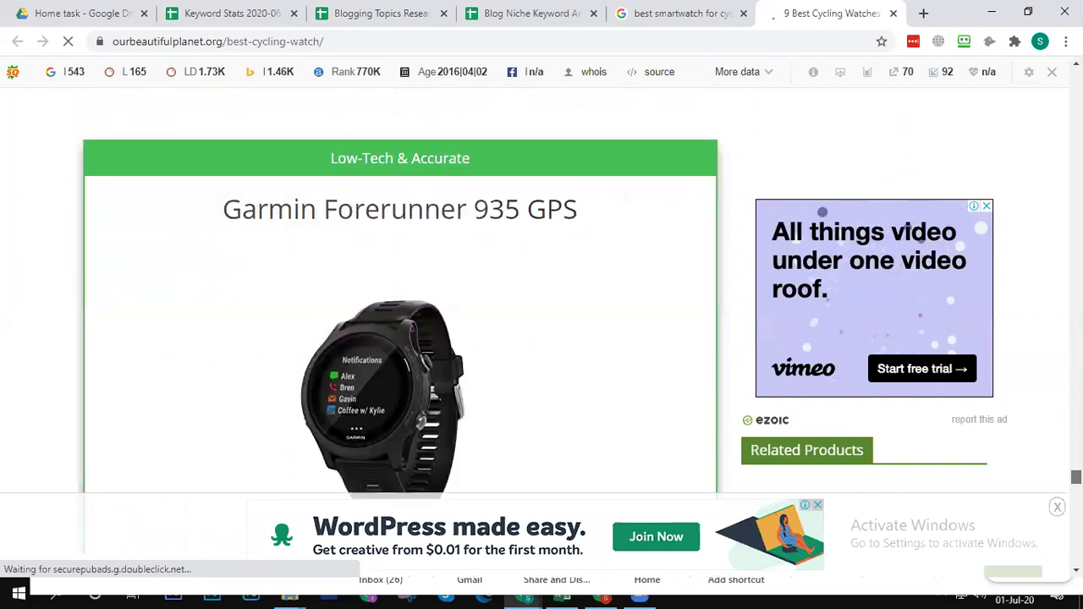
pyautogui.scroll(-20, 400, 296)
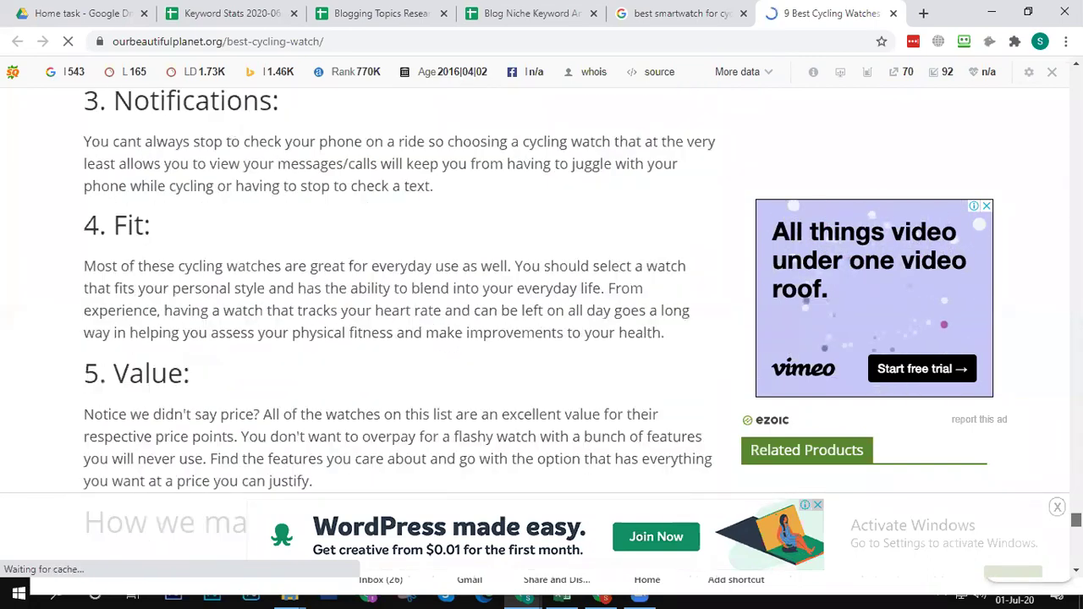
pyautogui.scroll(-15, 400, 296)
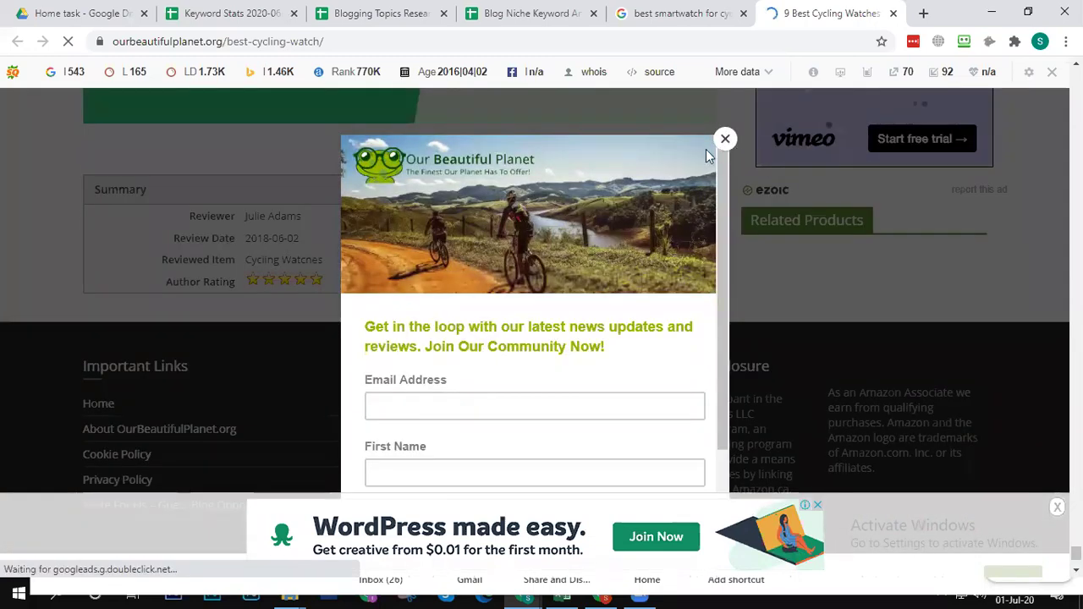
# Step: Dismiss the newsletter sign-up popup and select all of the article page's text
pyautogui.click(725, 139)
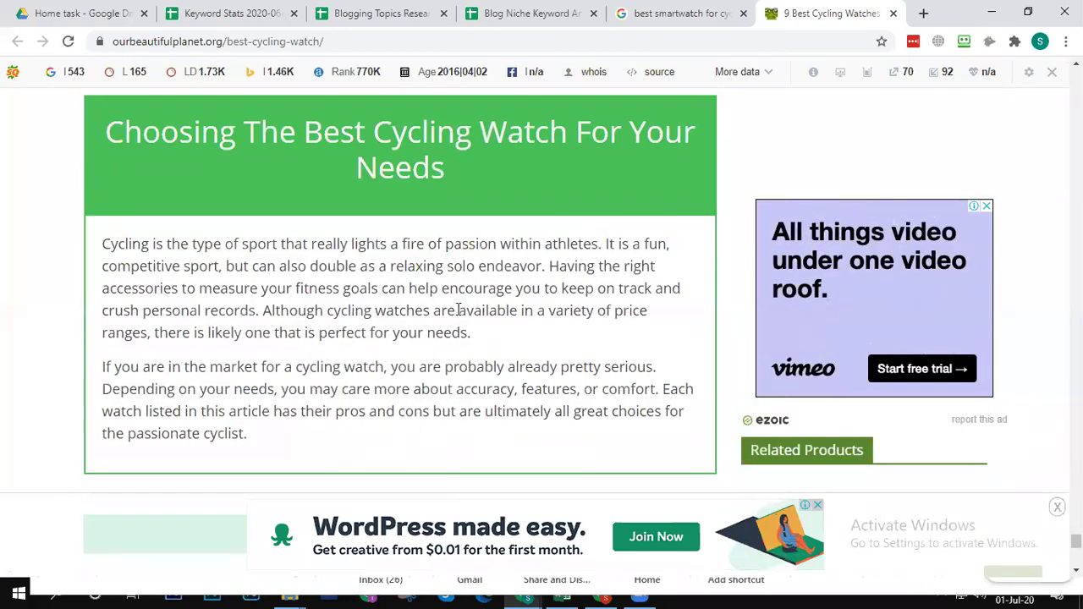
pyautogui.hotkey('ctrl', 'a')
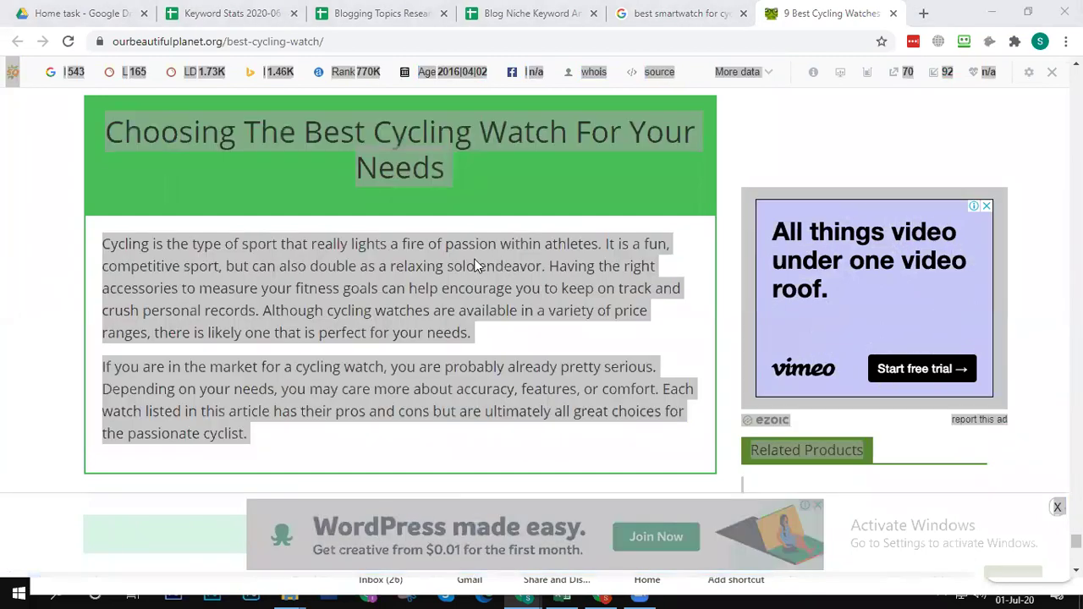
pyautogui.hotkey('ctrl', 's')
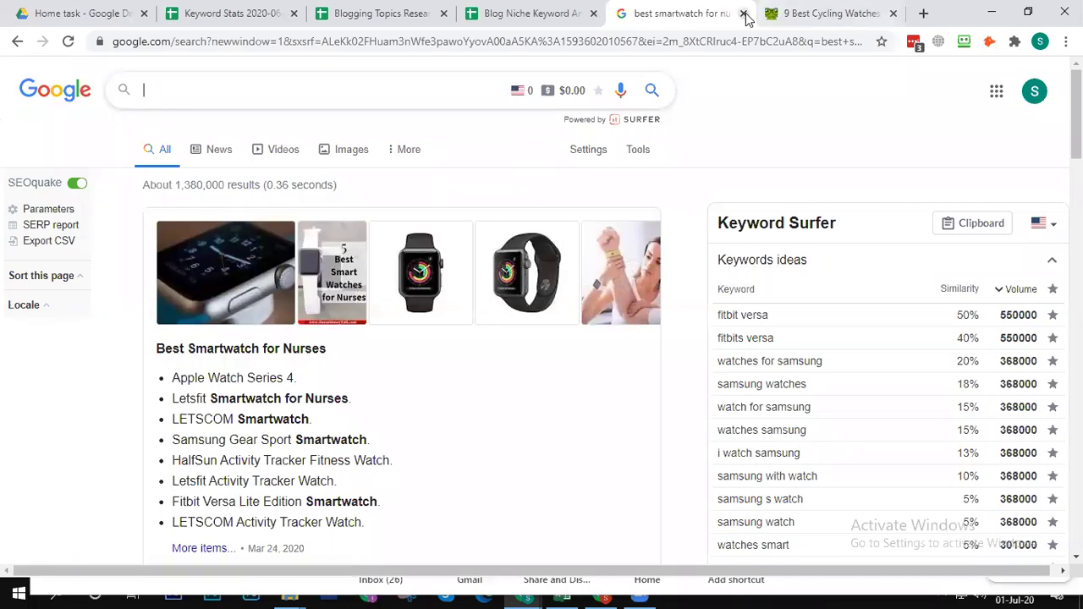
# Step: Switch to the Blog Niche Keyword Analysis sheet and inspect the best blog hosting sites and blog website templates keywords
pyautogui.click(551, 12)
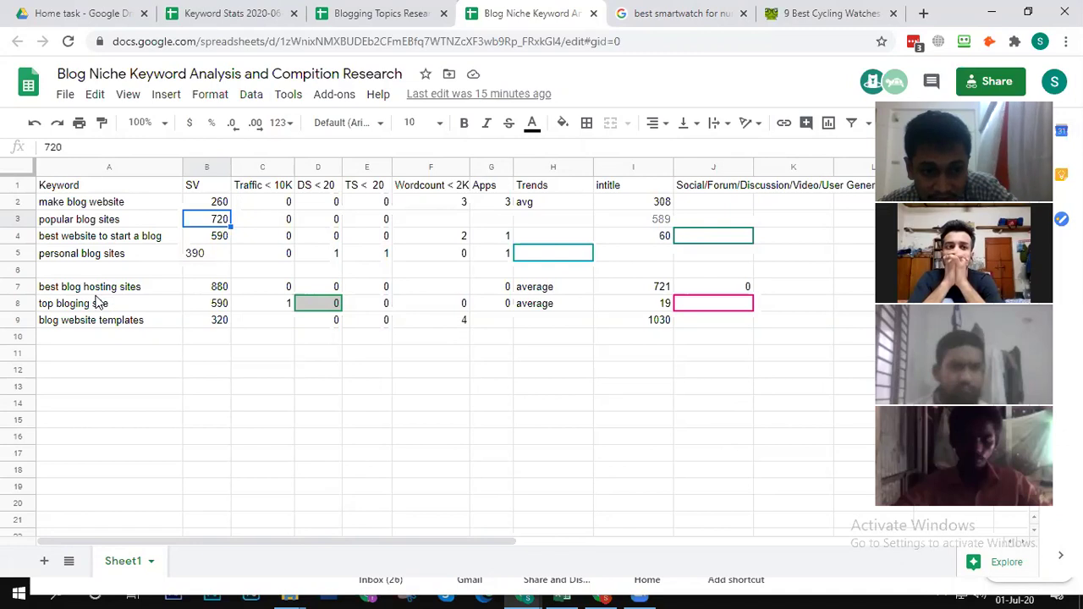
pyautogui.click(138, 290)
pyautogui.click(96, 325)
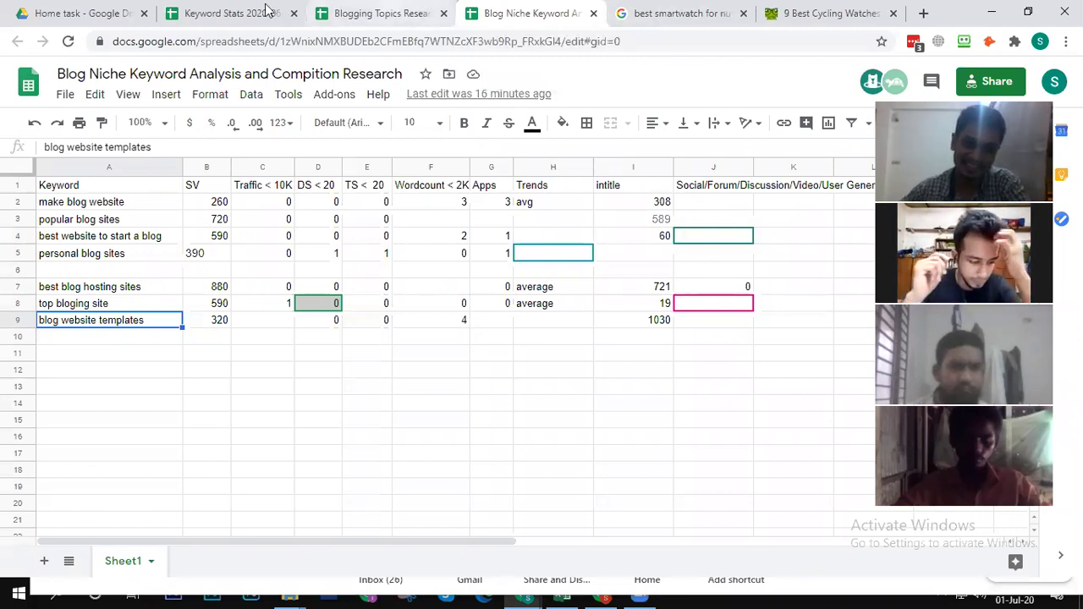
# Step: Switch to the Keyword Stats 2020-06-30 sheet and look through its keyword list down to the last row
pyautogui.click(381, 12)
pyautogui.click(228, 12)
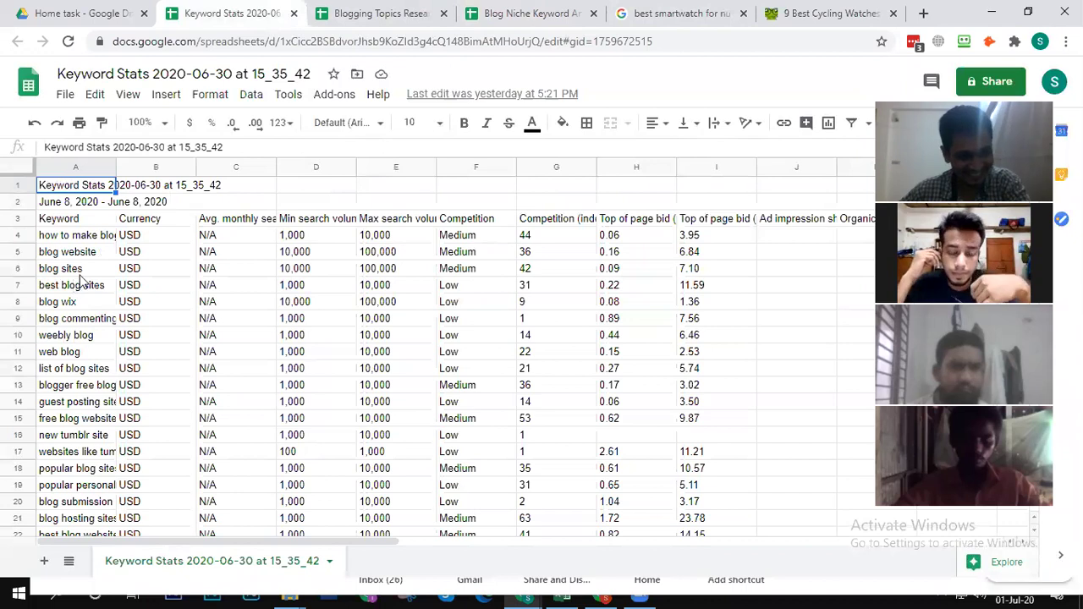
pyautogui.scroll(-20, 102, 338)
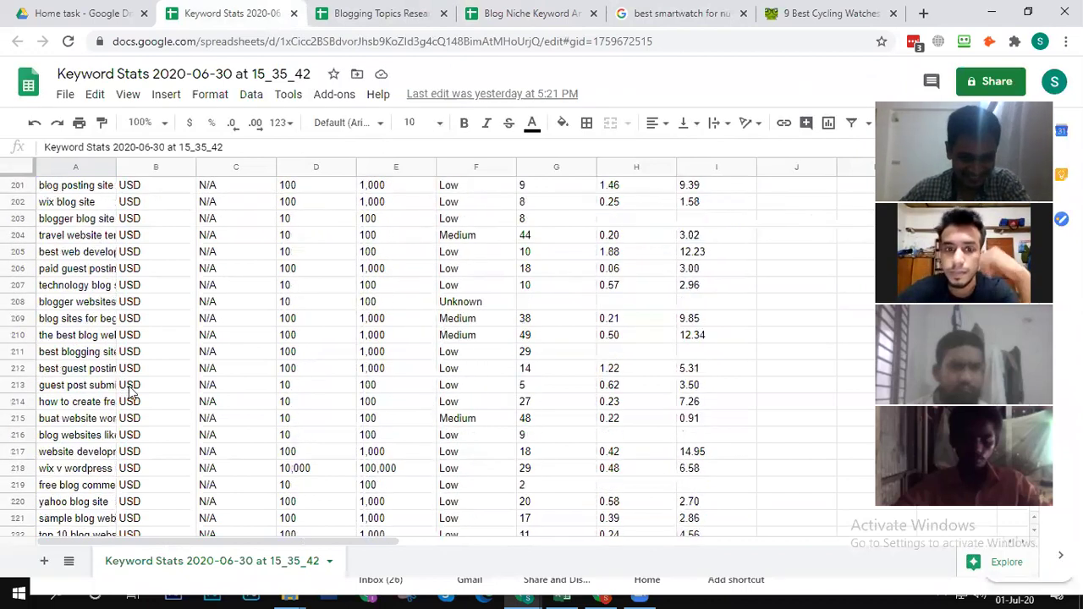
pyautogui.scroll(-20, 131, 393)
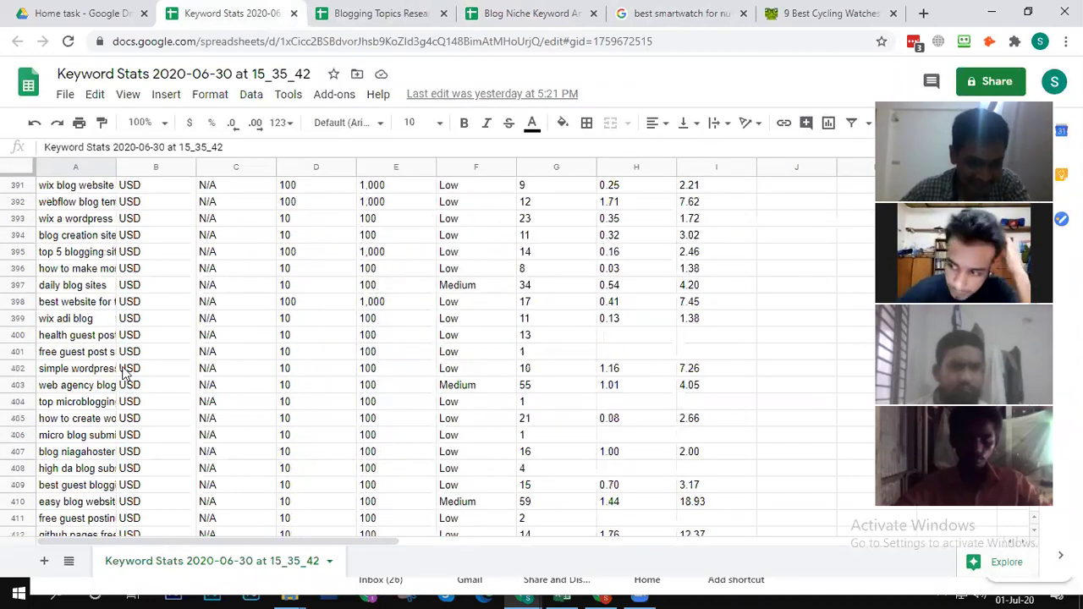
pyautogui.scroll(-20, 125, 372)
pyautogui.scroll(-20, 117, 412)
pyautogui.scroll(-20, 119, 407)
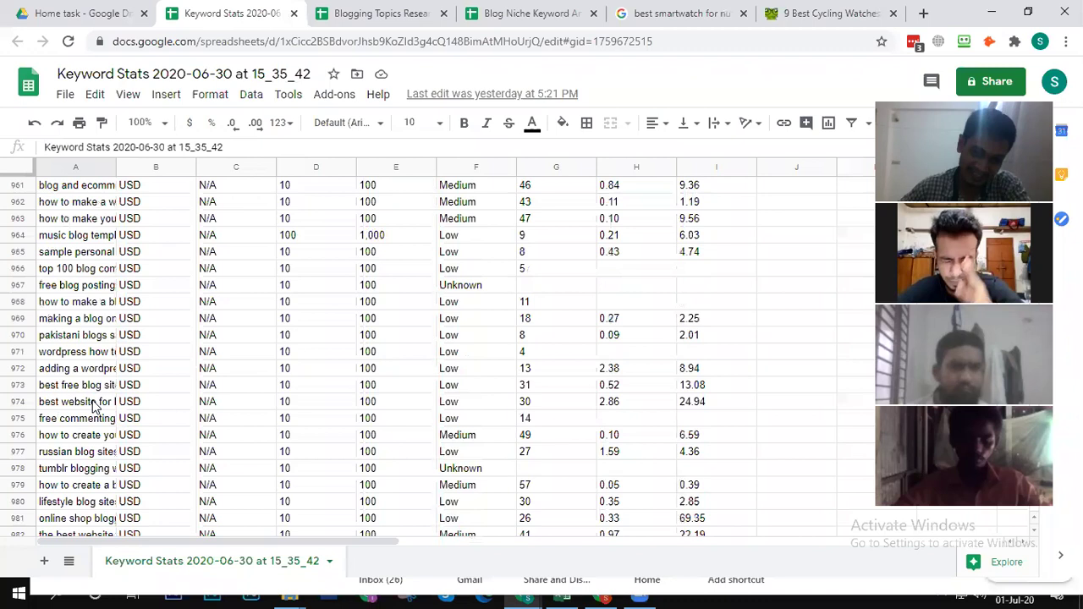
pyautogui.scroll(-5, 84, 399)
pyautogui.scroll(4, 77, 392)
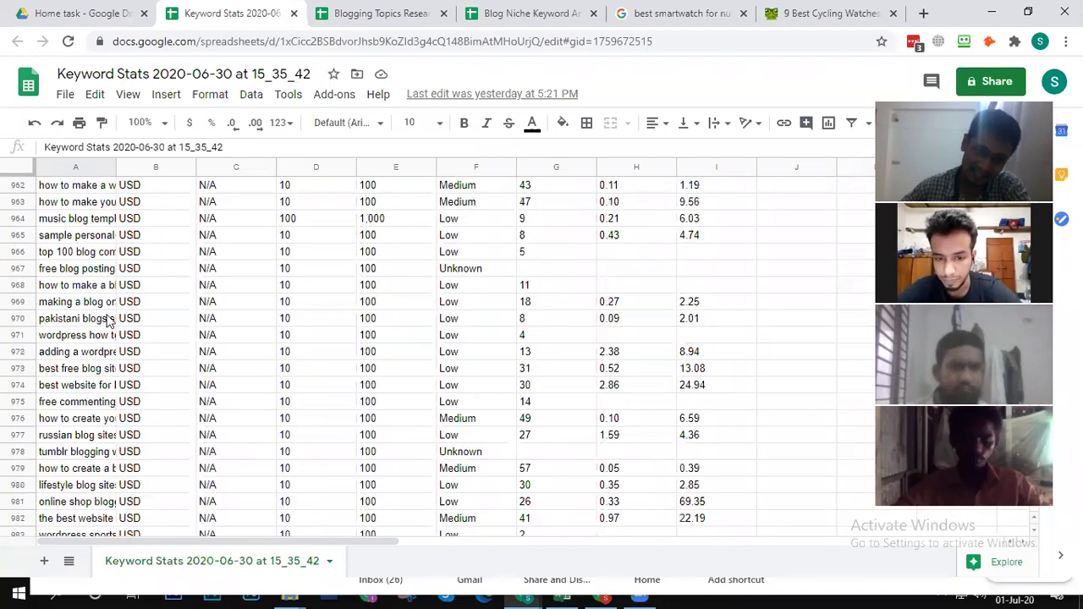
pyautogui.scroll(10, 115, 323)
pyautogui.scroll(-13, 119, 320)
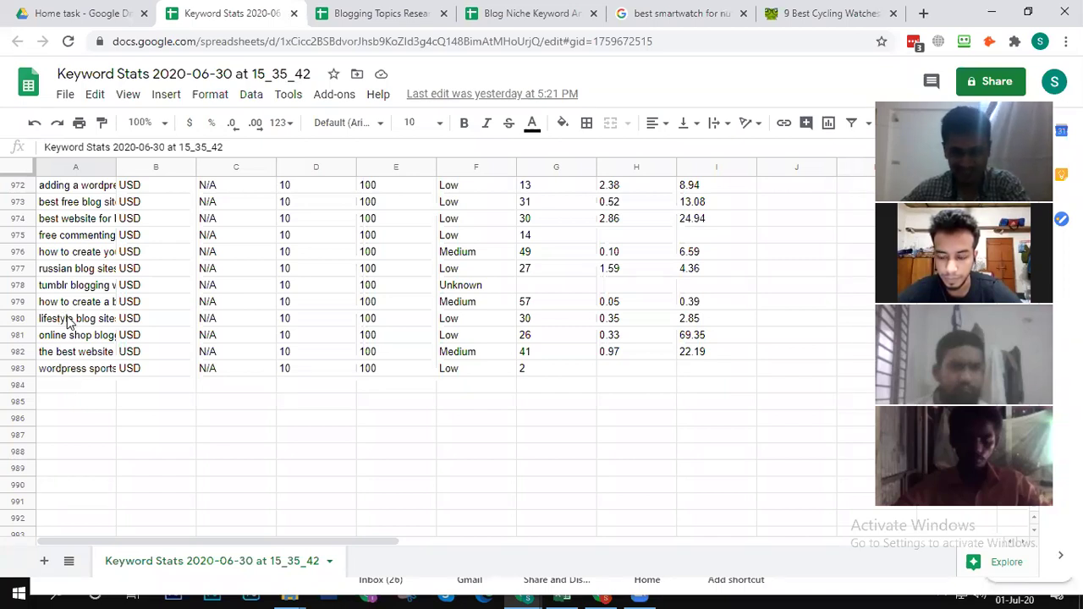
# Step: Review the keyword list back up to the 450s rows and view the full keywords in A454 and A453
pyautogui.scroll(20, 127, 335)
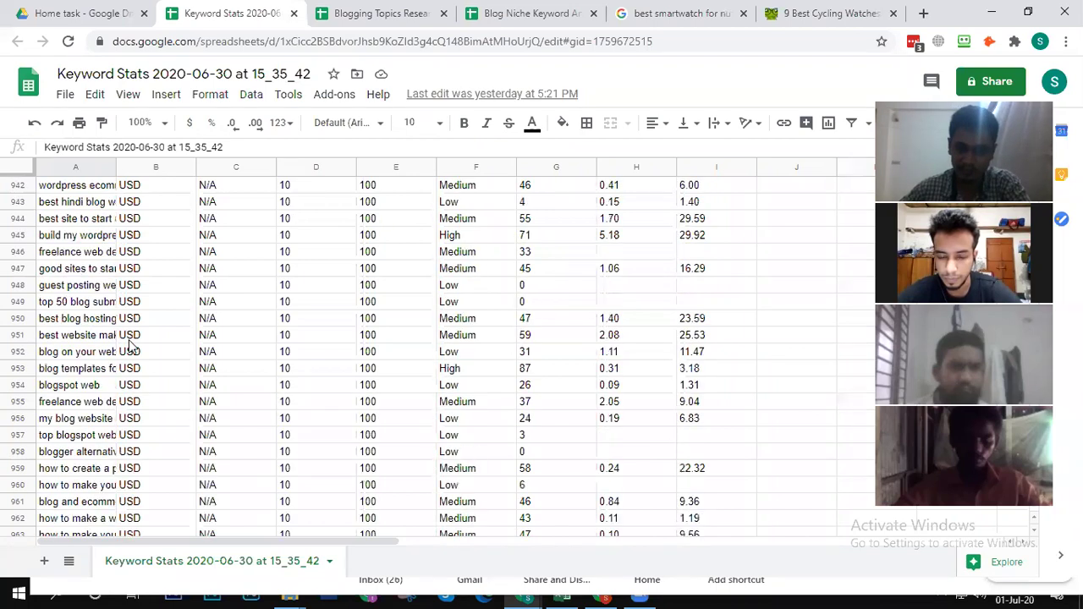
pyautogui.scroll(8, 167, 373)
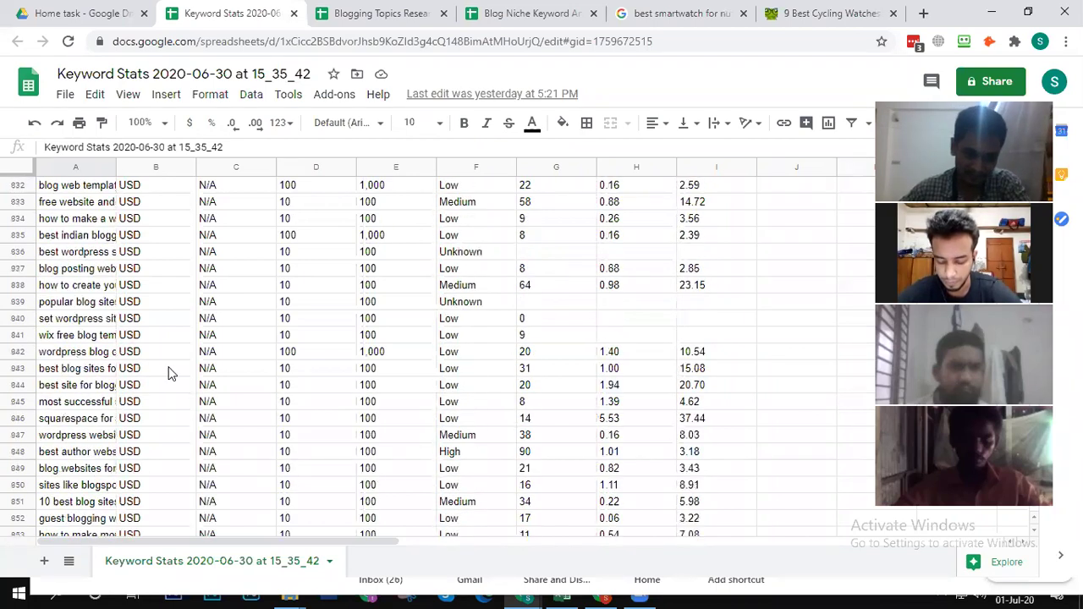
pyautogui.scroll(20, 168, 370)
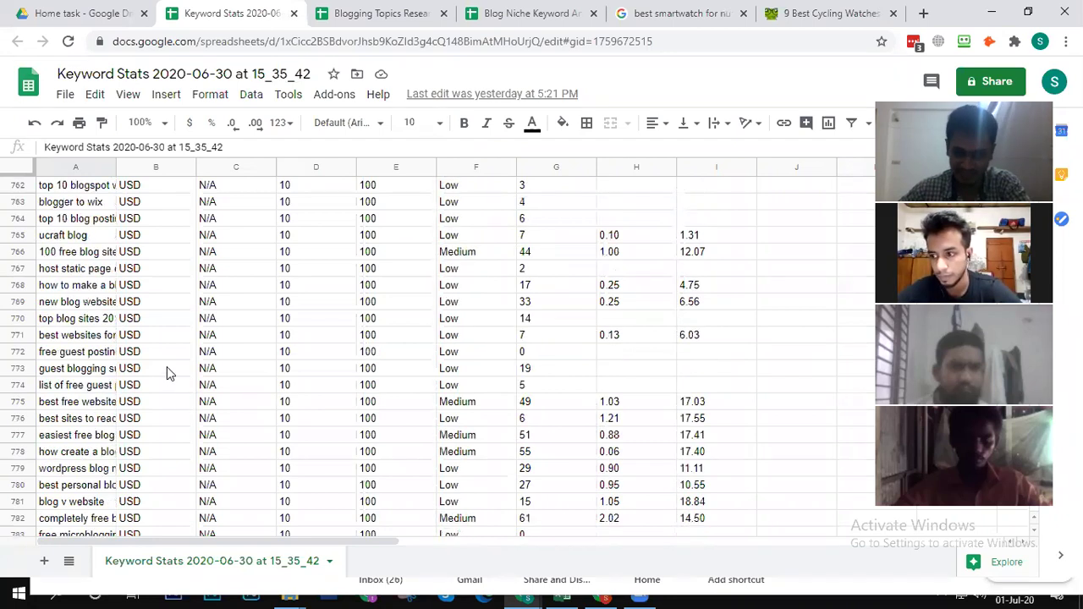
pyautogui.scroll(20, 140, 364)
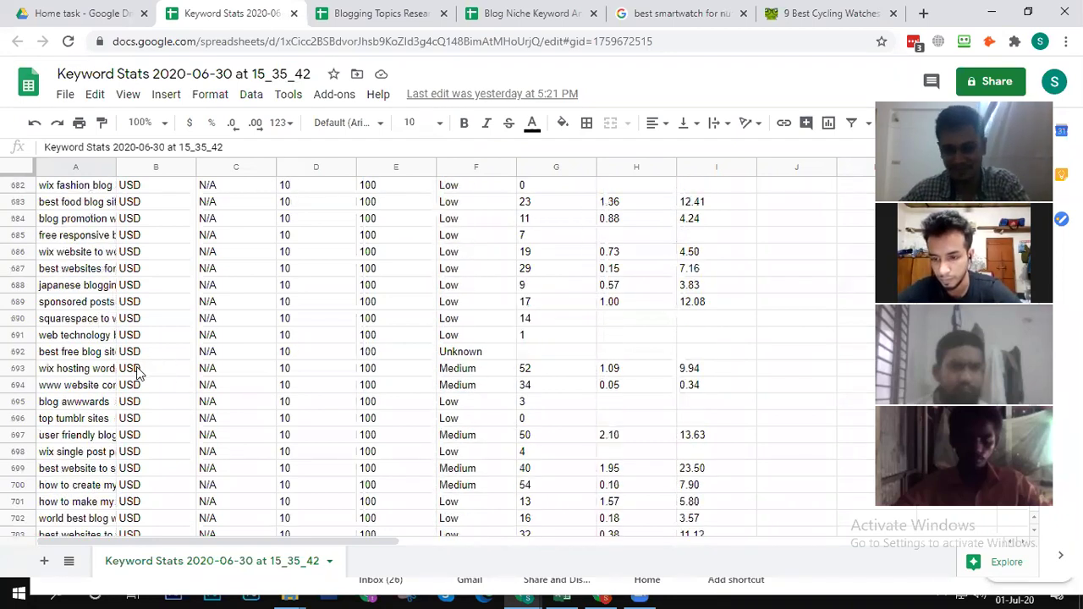
pyautogui.scroll(14, 140, 351)
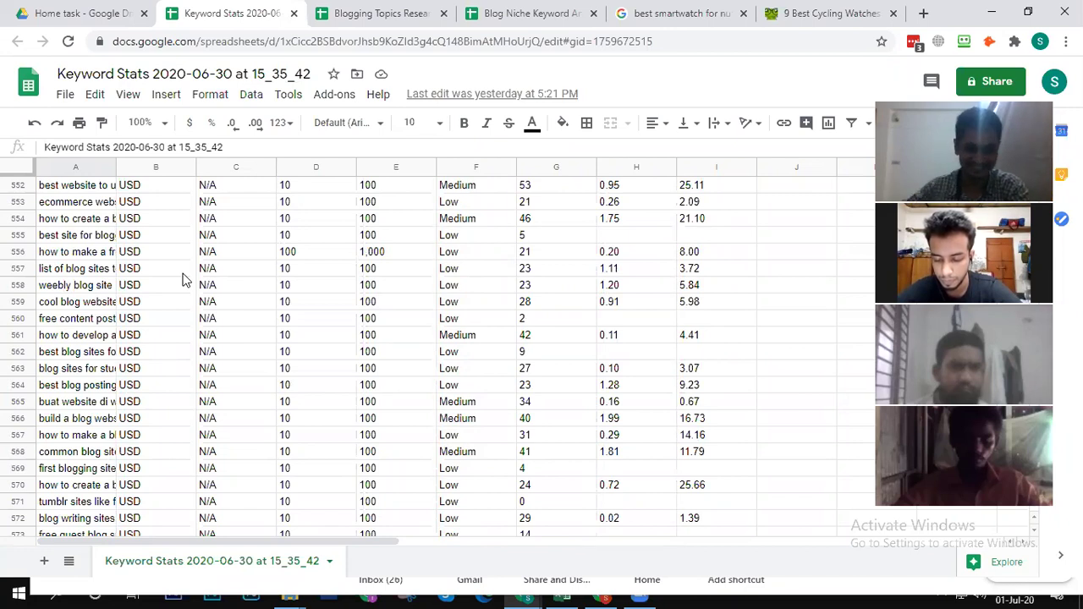
pyautogui.scroll(14, 91, 362)
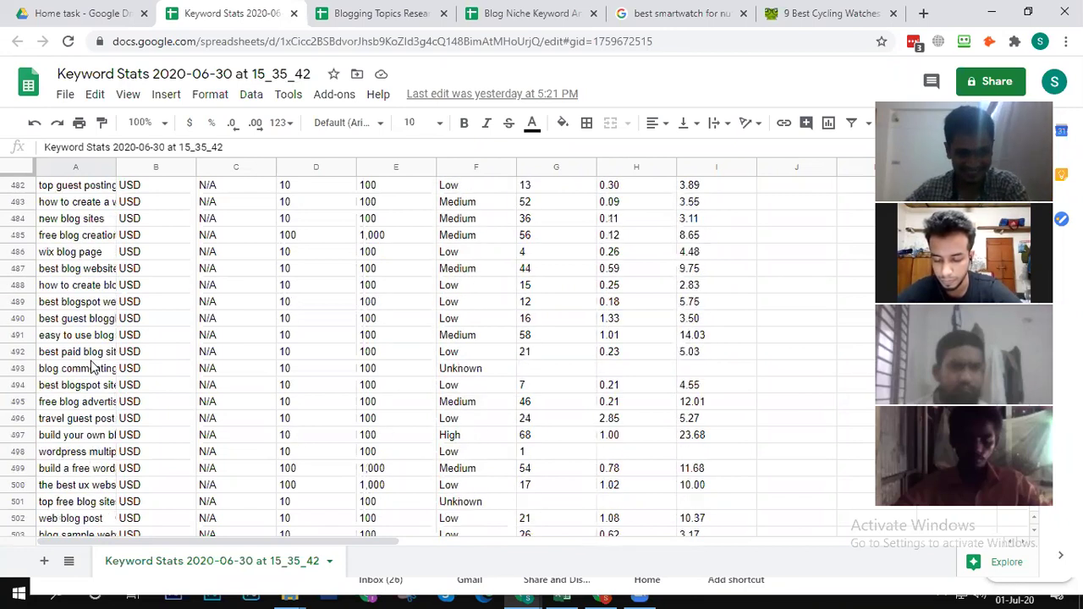
pyautogui.scroll(8, 91, 364)
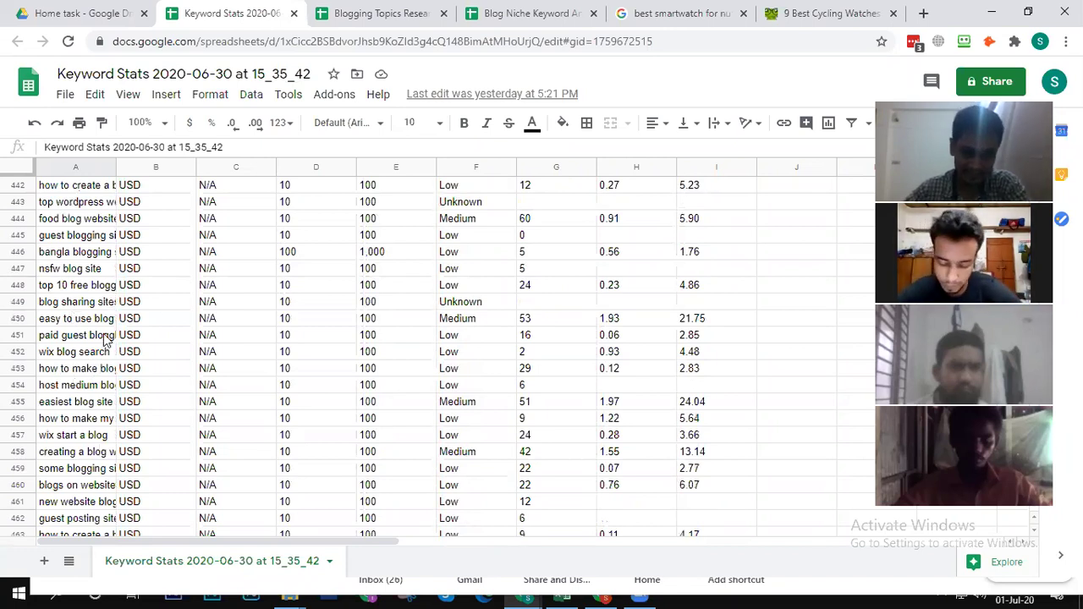
pyautogui.click(88, 388)
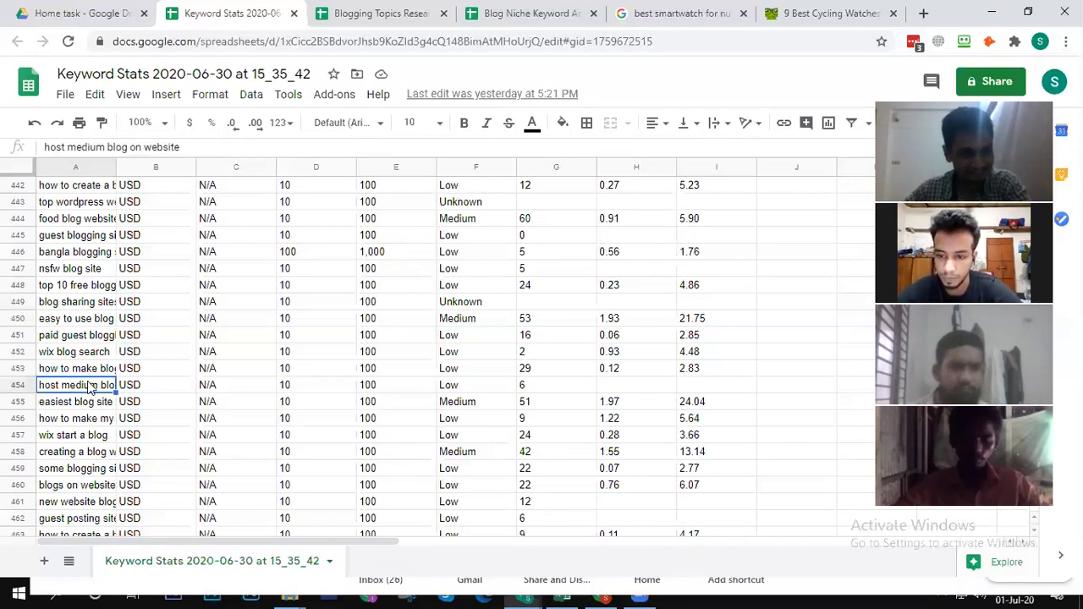
pyautogui.click(89, 372)
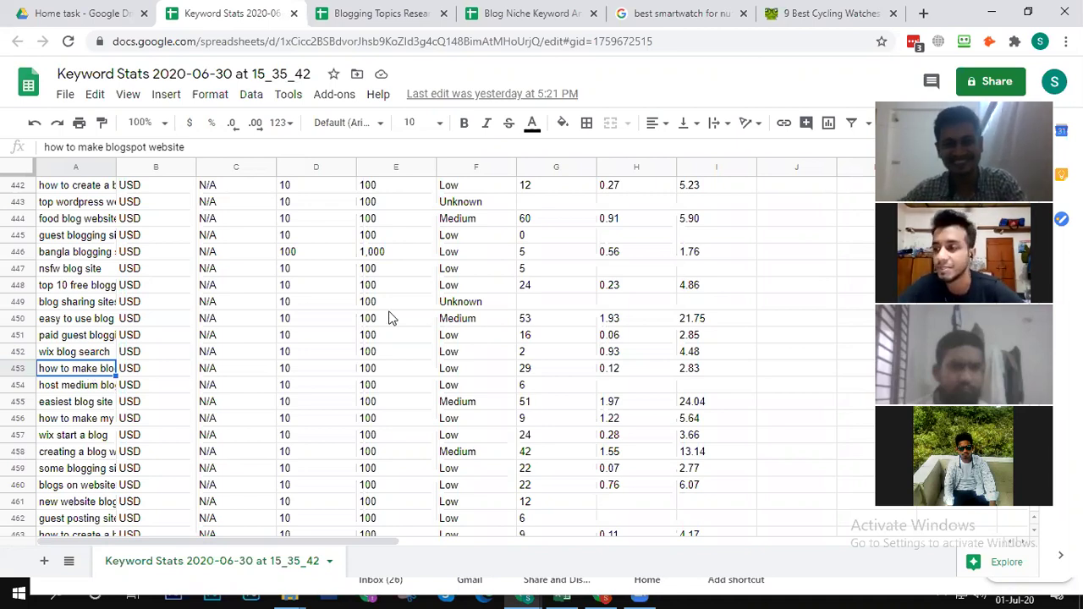
# Step: Return to the 9 Best Cycling Watches article and clear its text selection
pyautogui.click(390, 6)
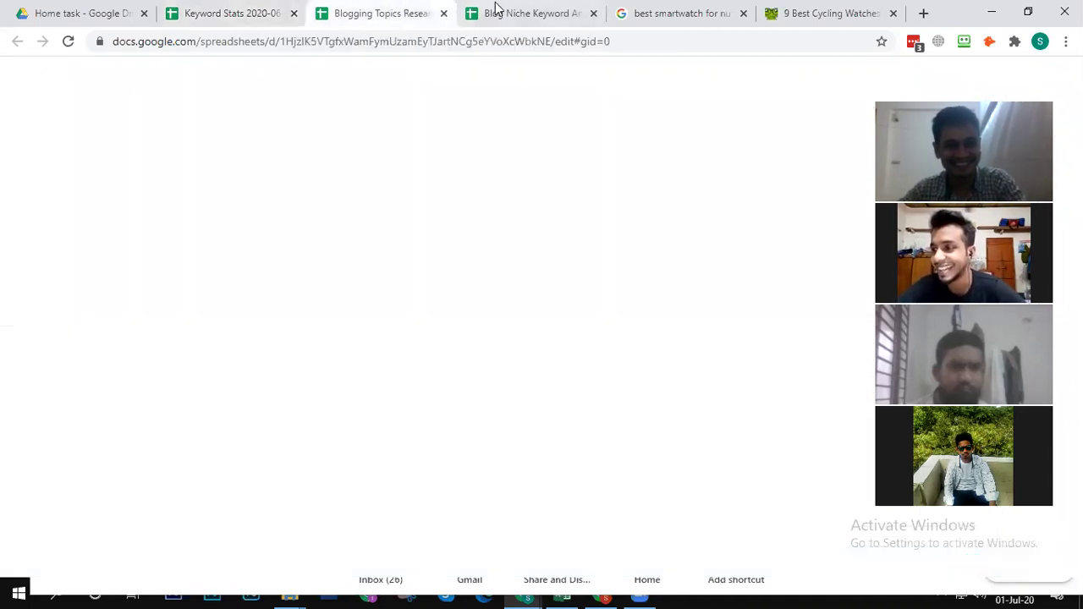
pyautogui.click(495, 11)
pyautogui.click(674, 14)
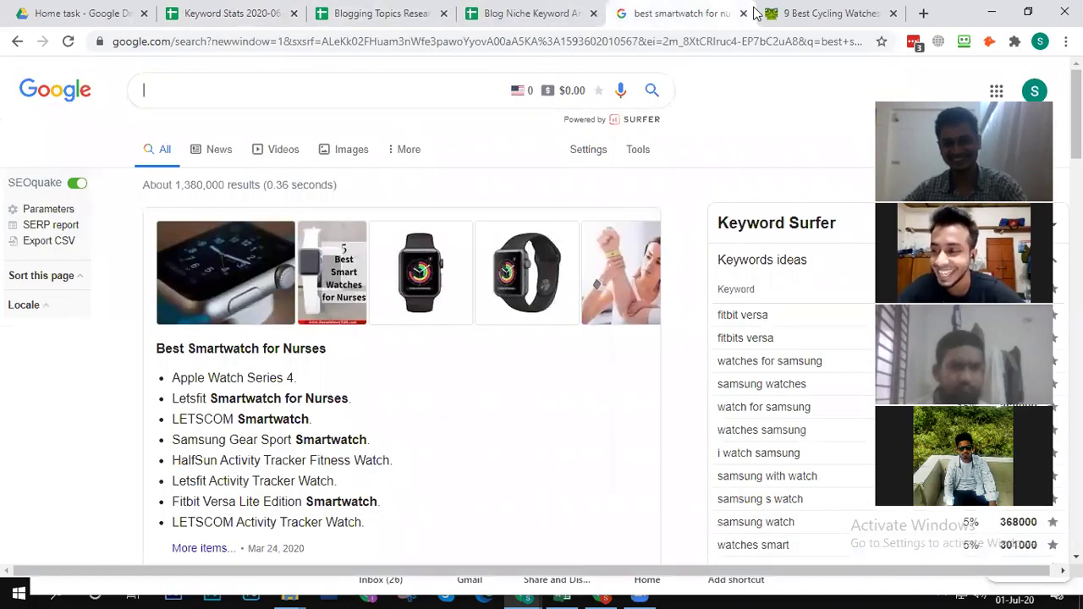
pyautogui.click(817, 7)
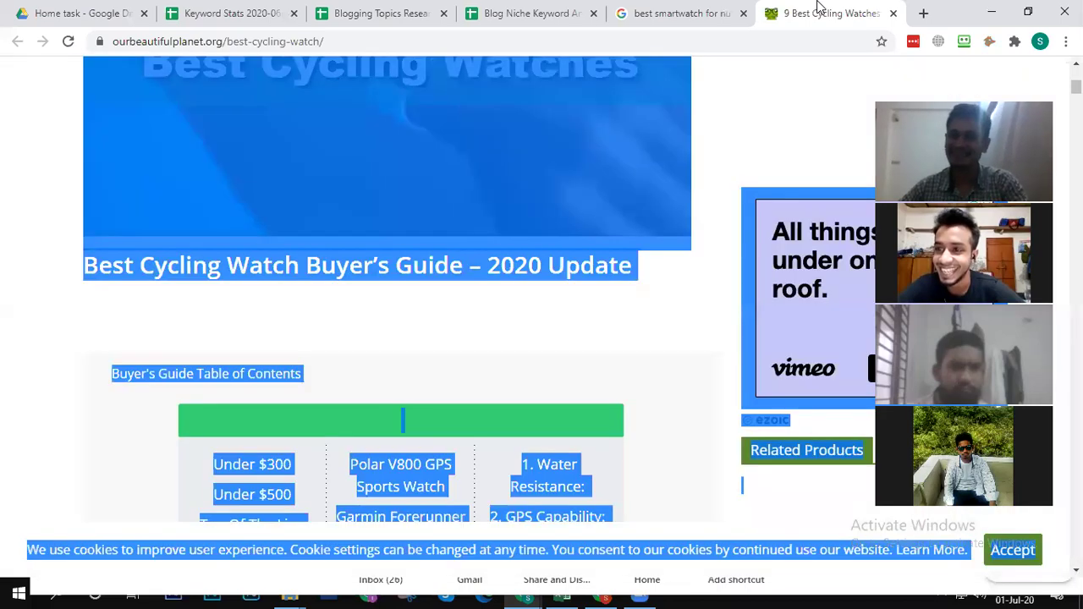
pyautogui.click(540, 266)
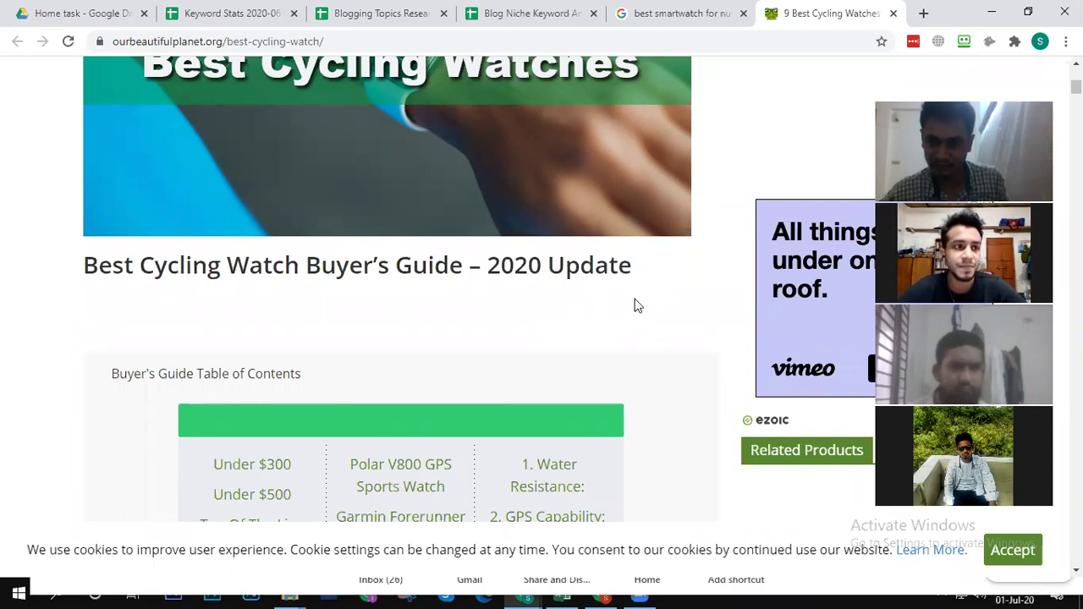
pyautogui.doubleClick(568, 269)
pyautogui.click(486, 277)
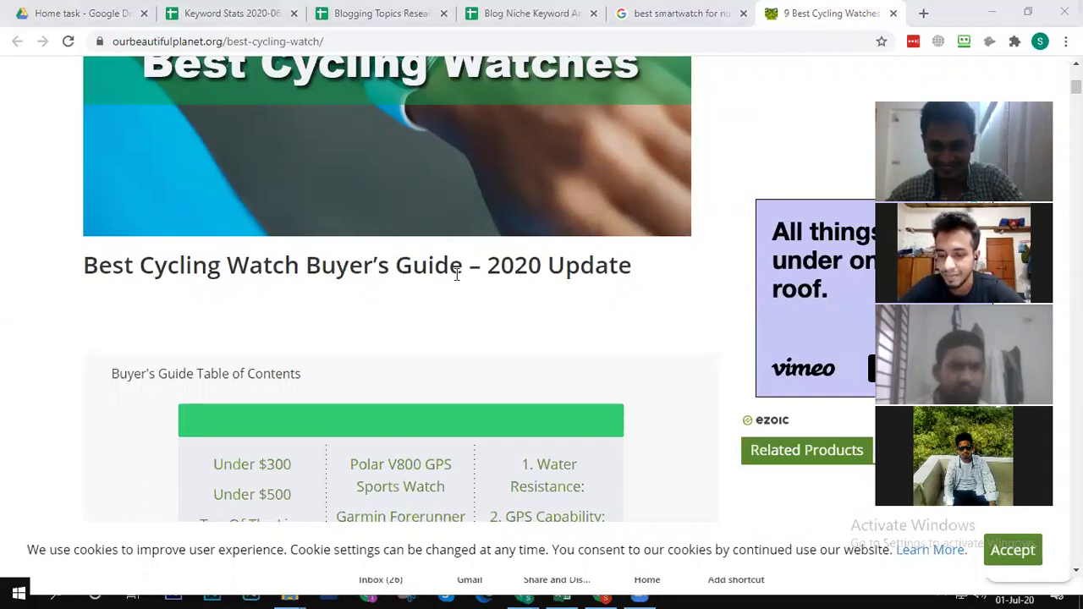
pyautogui.scroll(-5, 460, 276)
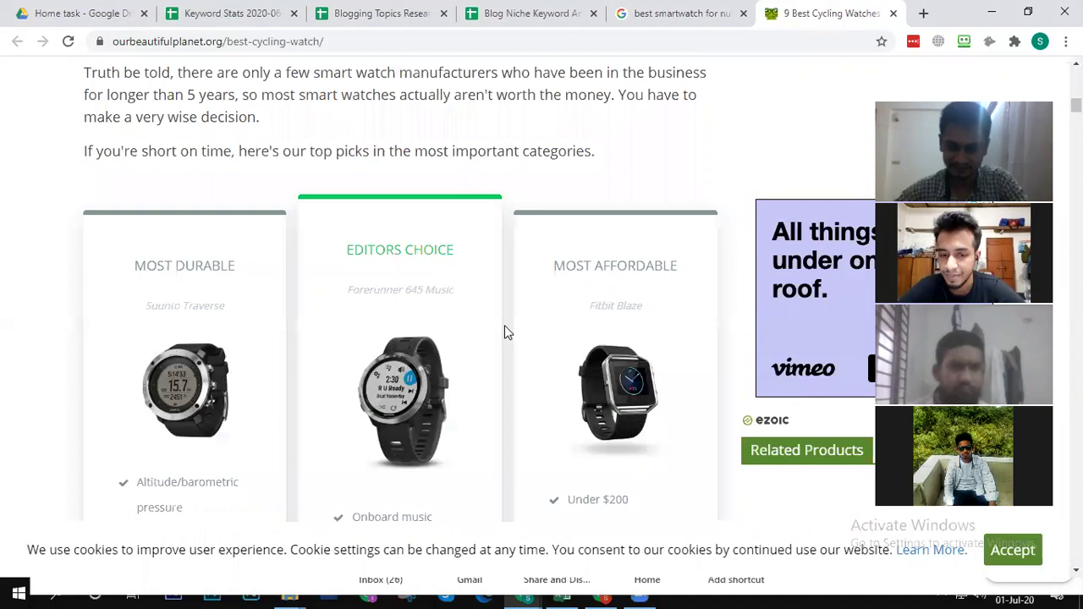
pyautogui.scroll(5, 553, 334)
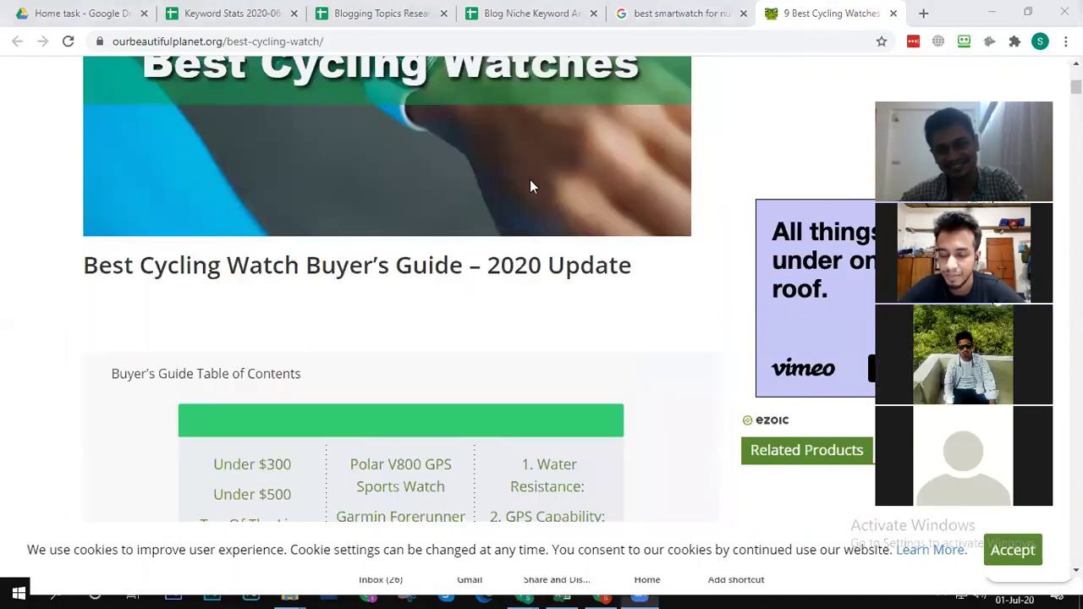
# Step: Close the 9 Best Cycling Watches article and, after a last check, the Blog Niche Keyword Analysis sheet
pyautogui.scroll(8, 533, 169)
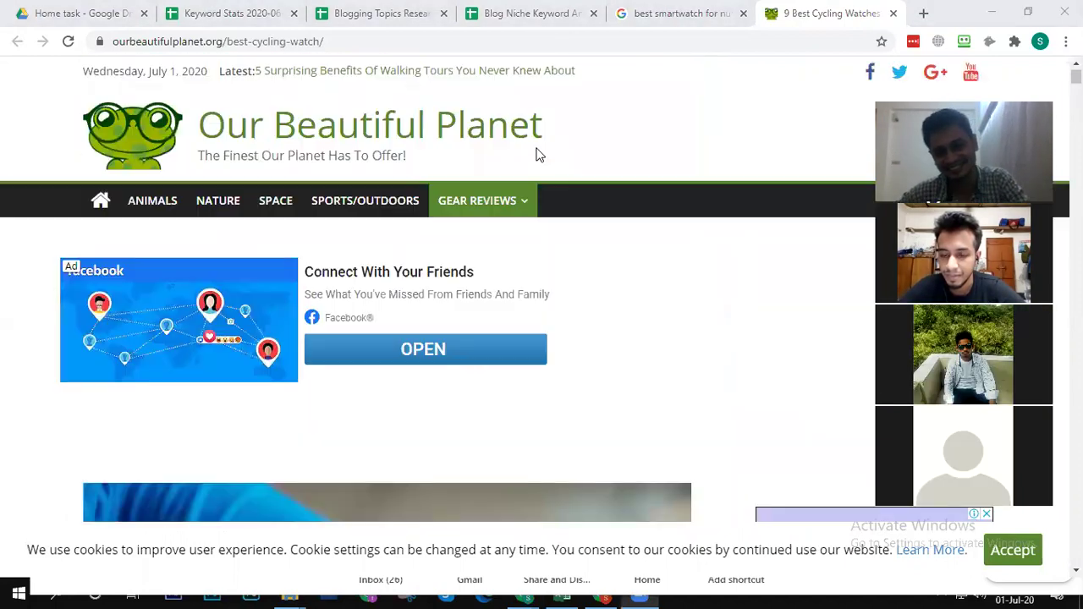
pyautogui.click(894, 14)
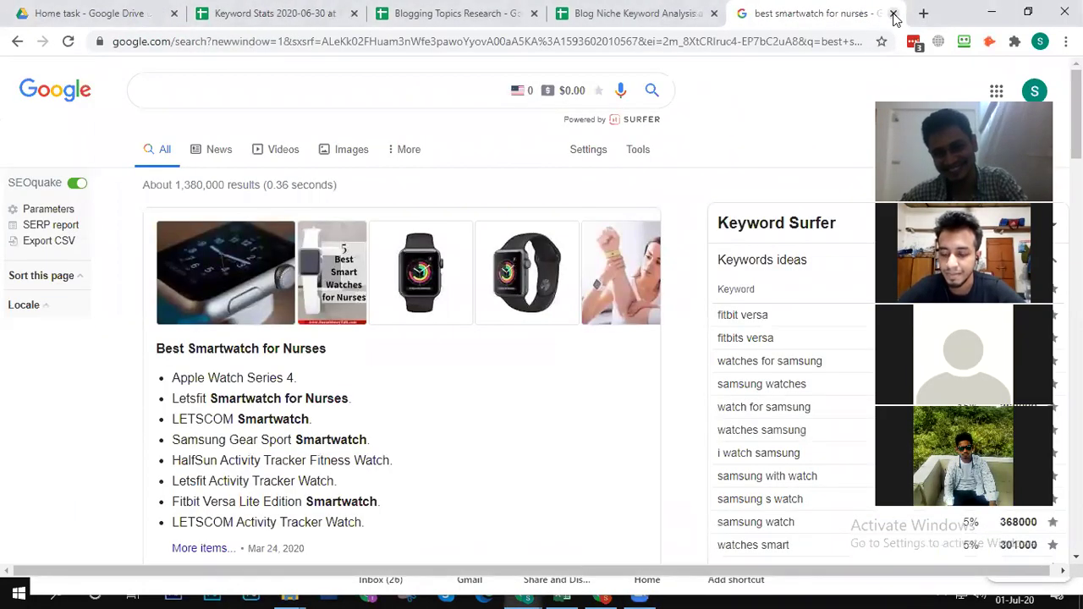
pyautogui.click(641, 10)
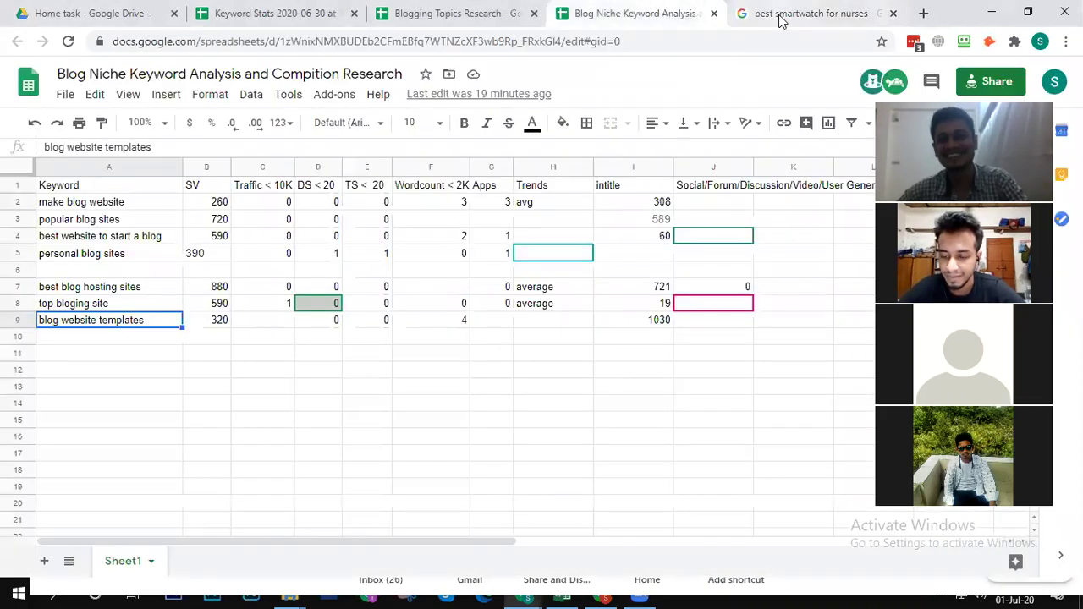
pyautogui.click(780, 18)
pyautogui.click(646, 17)
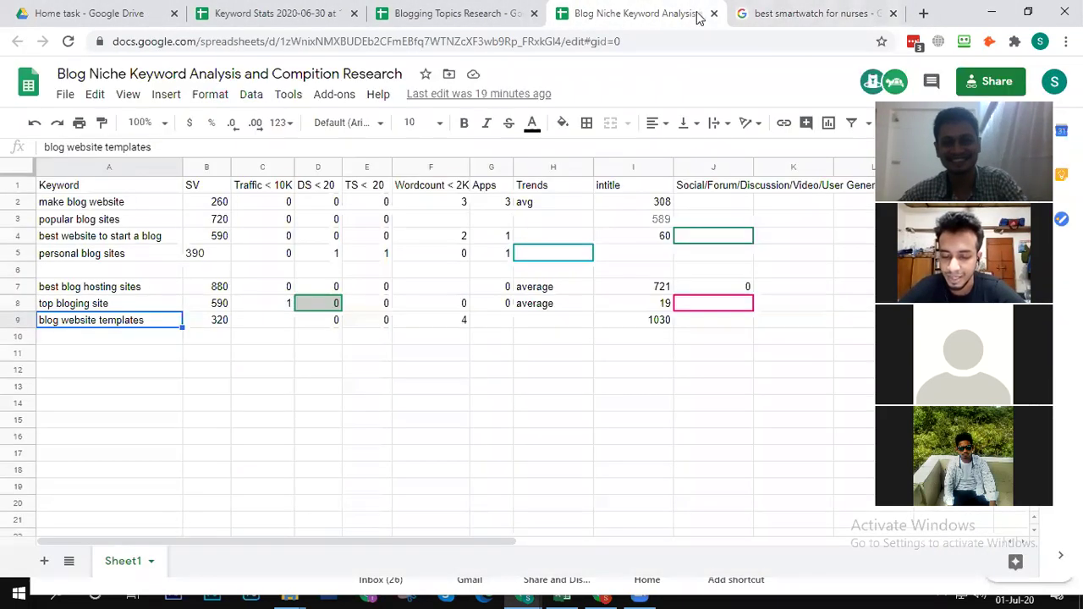
pyautogui.middleClick(556, 19)
# Step: View the Blogging Topics Research keyword list and the best smartwatch for nurses search results, ending on the keyword list
pyautogui.click(474, 15)
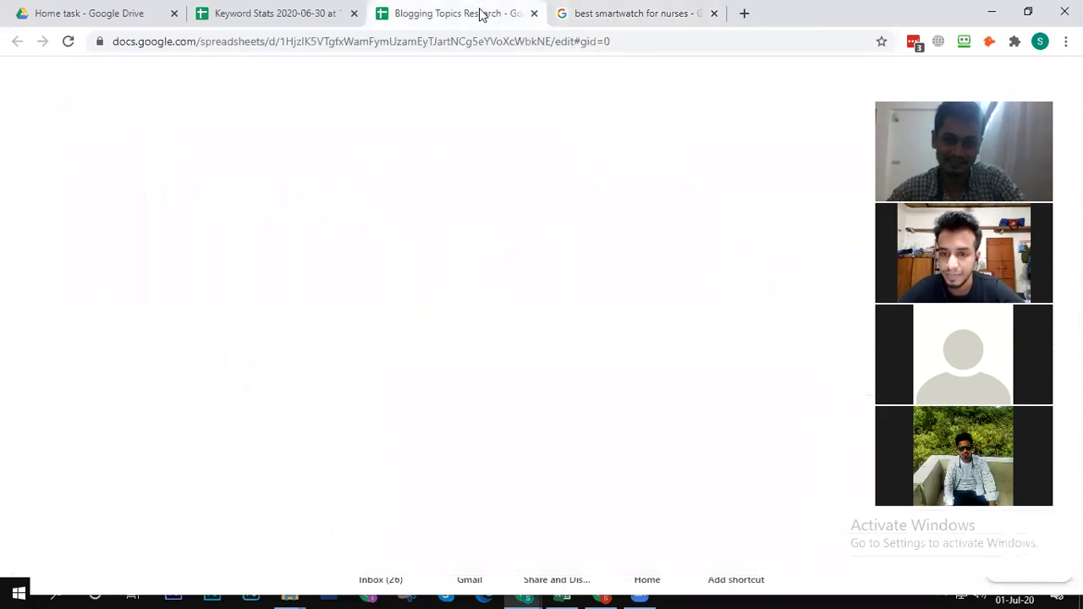
pyautogui.click(611, 12)
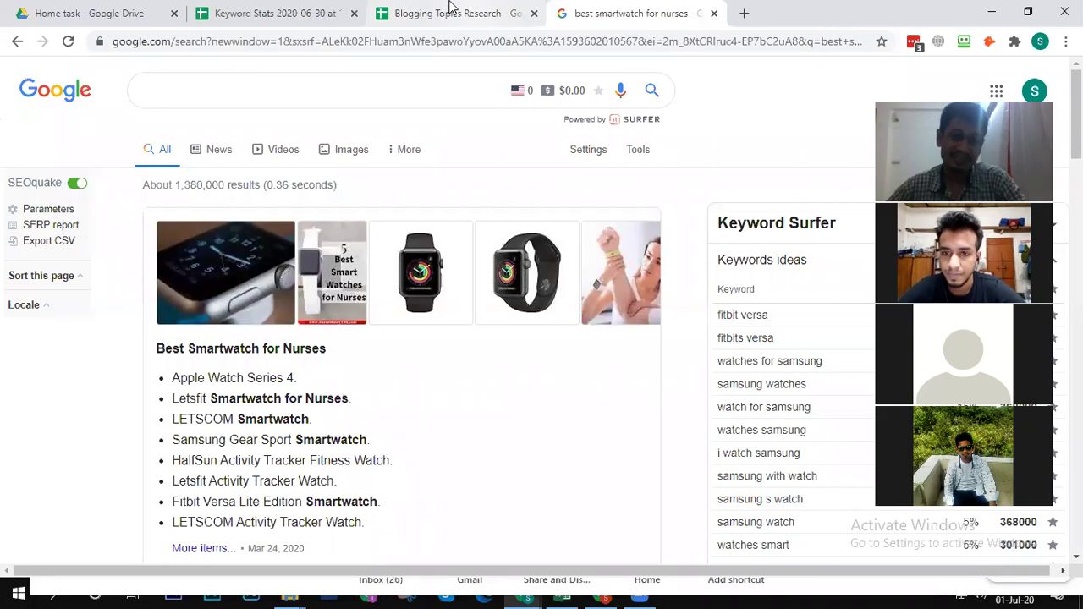
pyautogui.click(451, 10)
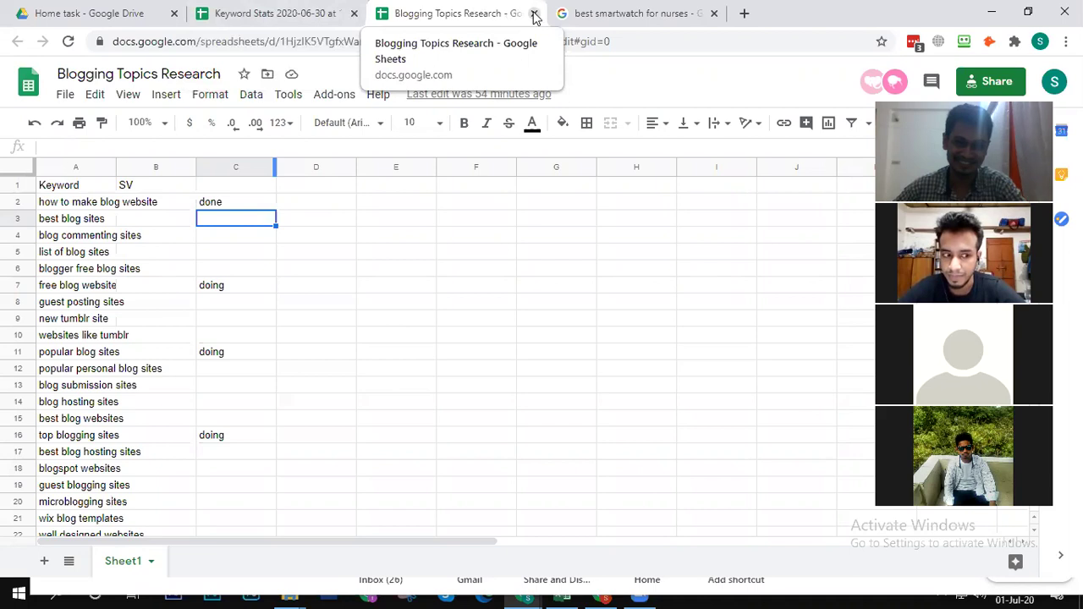
pyautogui.click(609, 14)
pyautogui.click(489, 9)
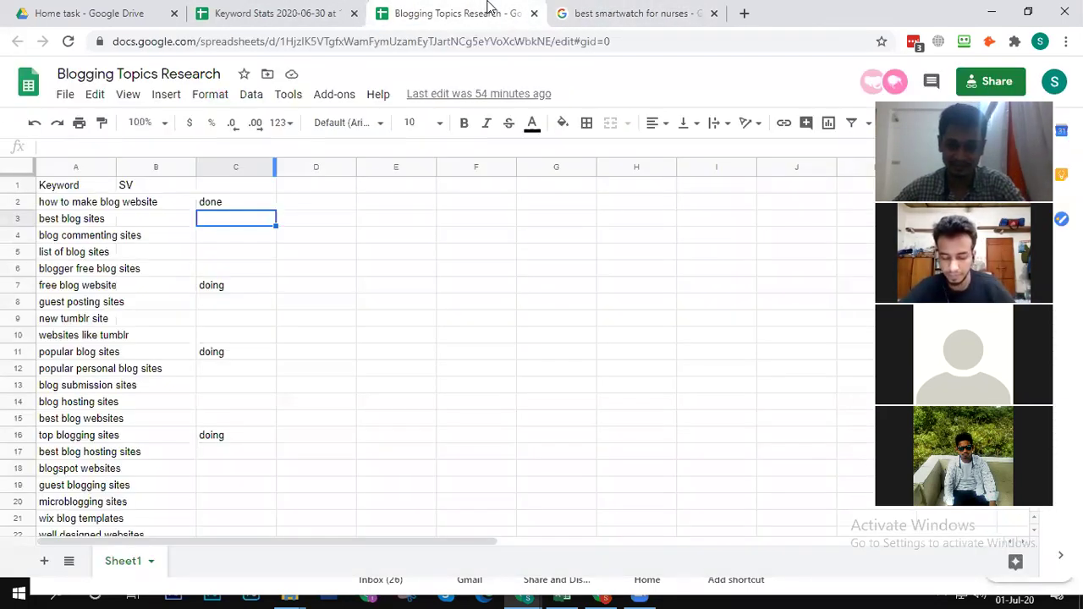
pyautogui.click(612, 8)
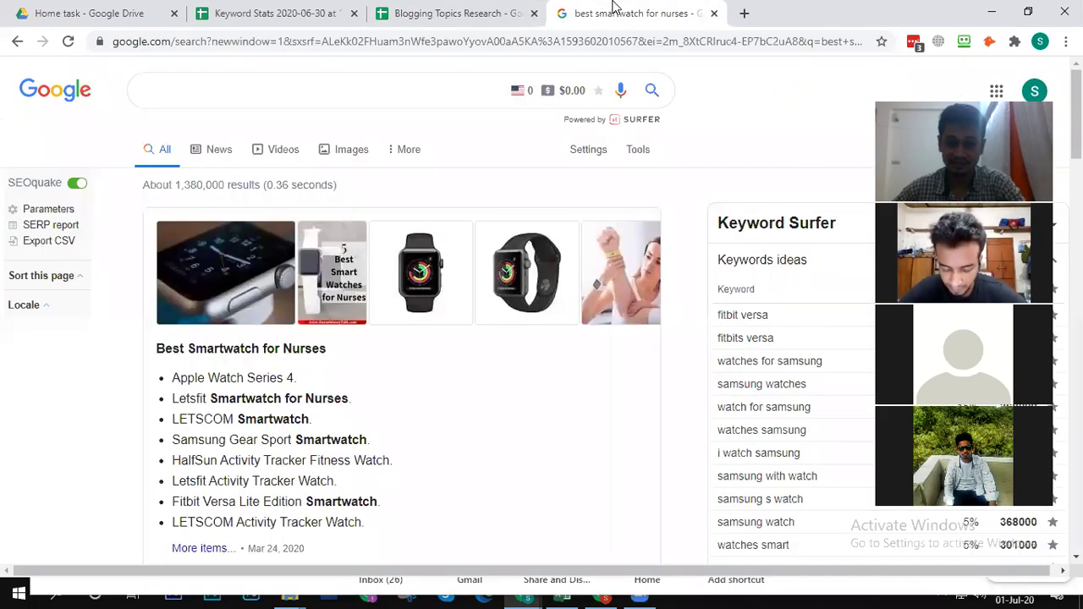
pyautogui.click(489, 9)
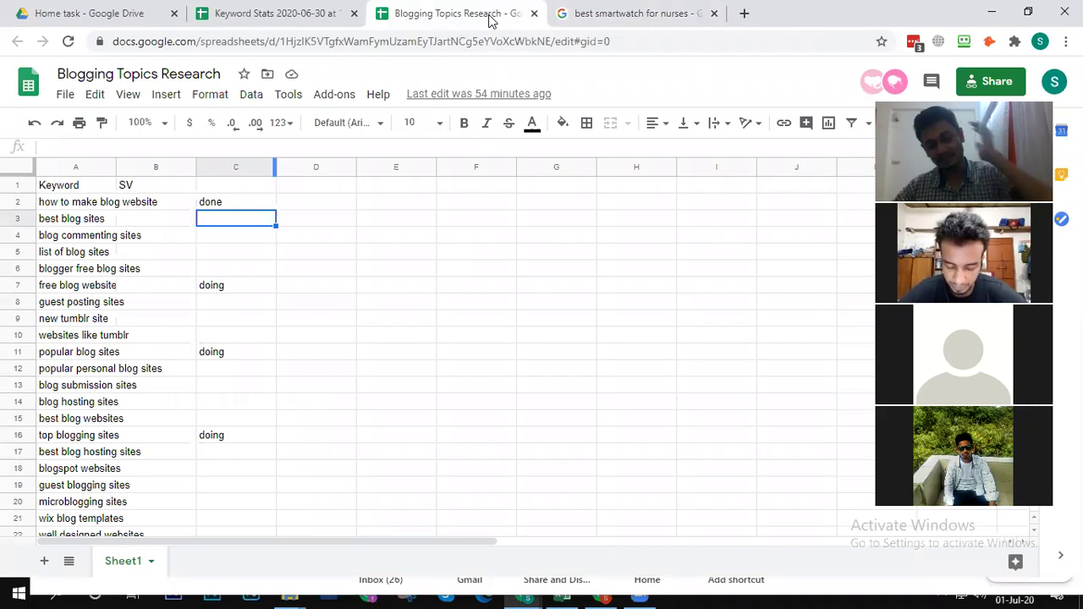
# Step: Search Google for the exact phrase "best smartwatch for nurses" enclosed in quotation marks
pyautogui.click(141, 8)
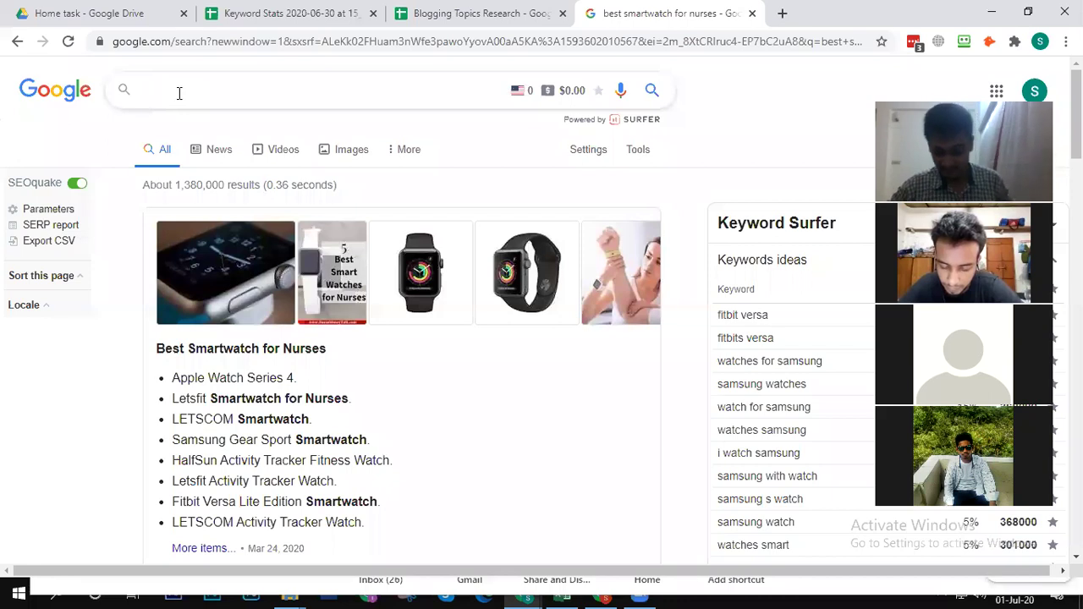
pyautogui.write('"')
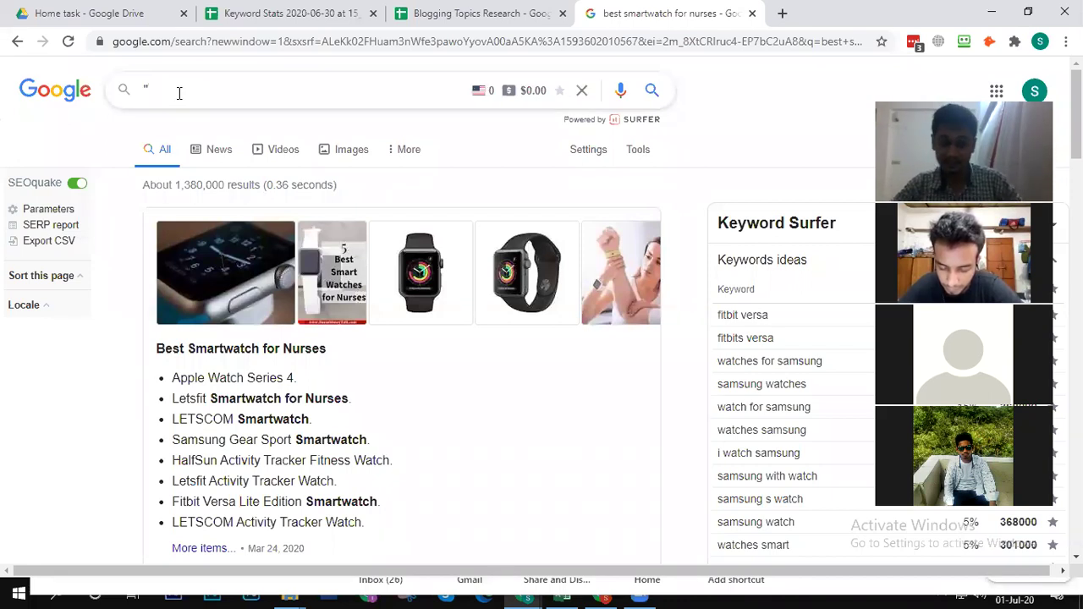
pyautogui.write('f')
pyautogui.press('BackSpace')
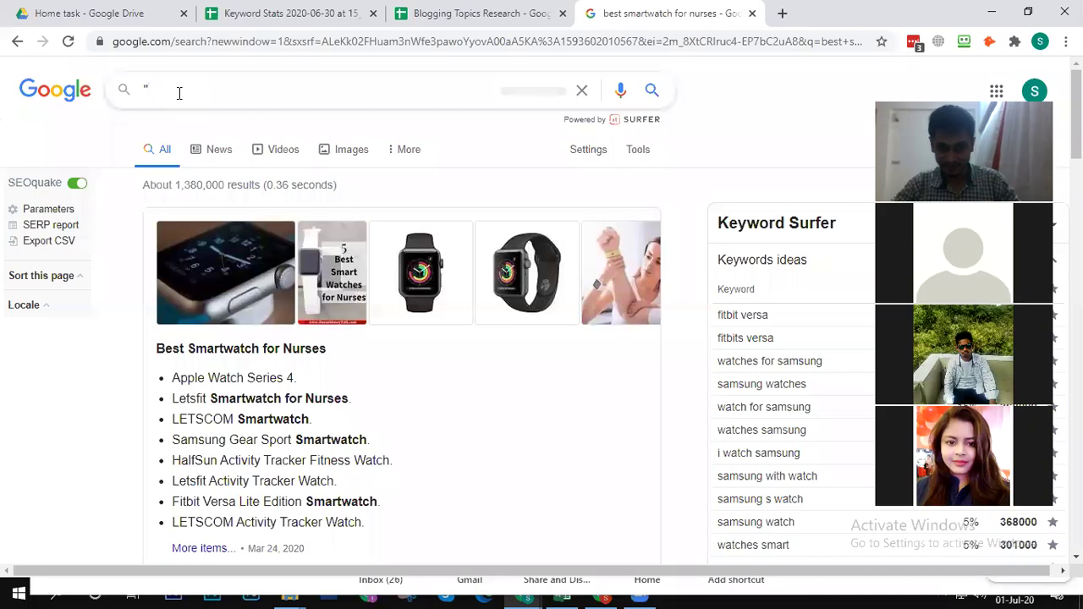
pyautogui.write('b')
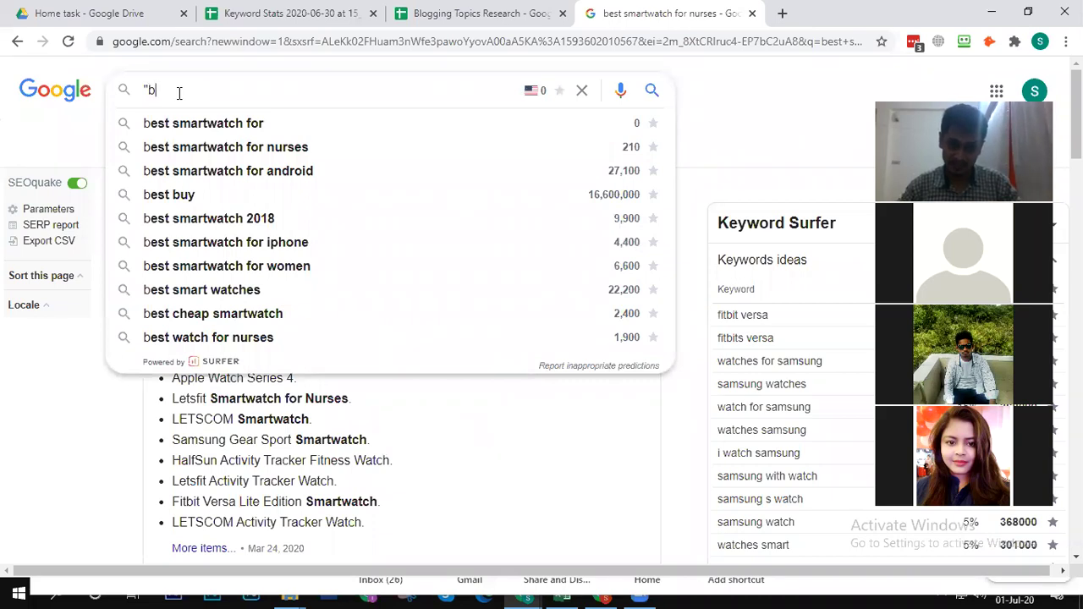
pyautogui.press('Down')
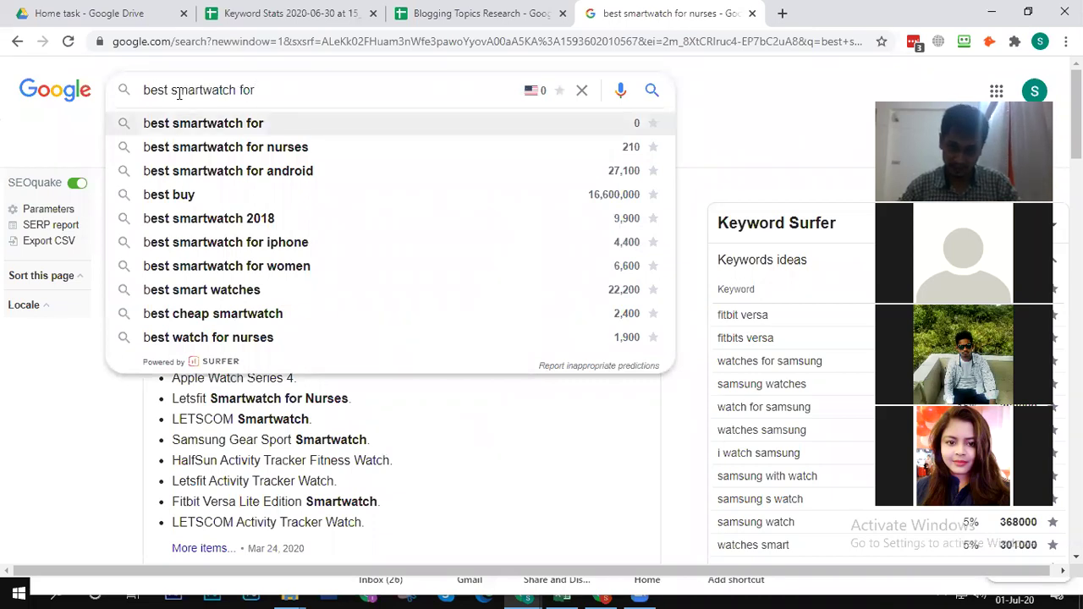
pyautogui.press('Down')
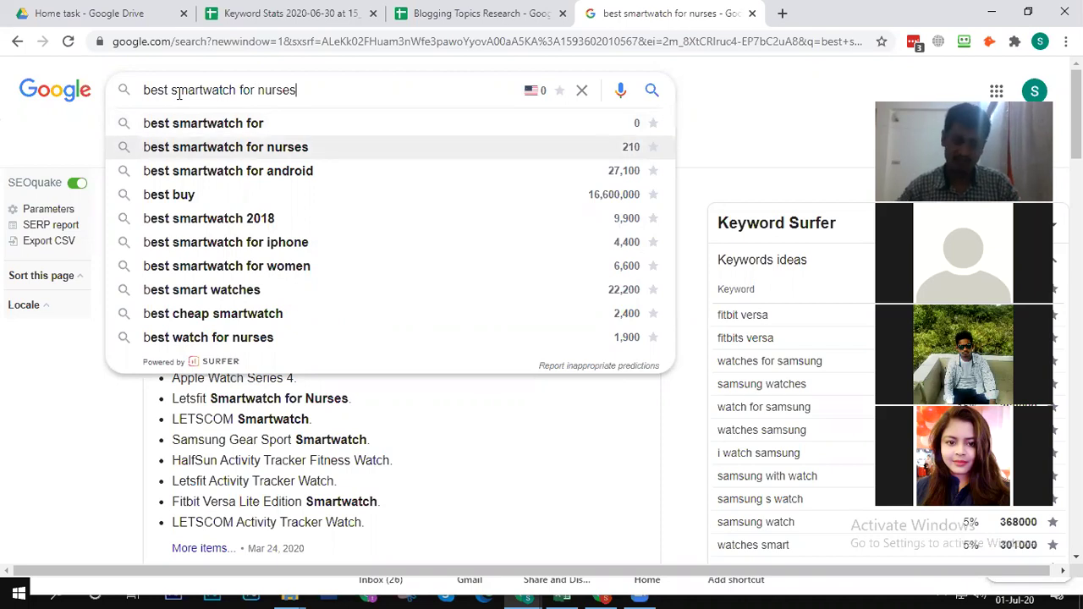
pyautogui.click(144, 89)
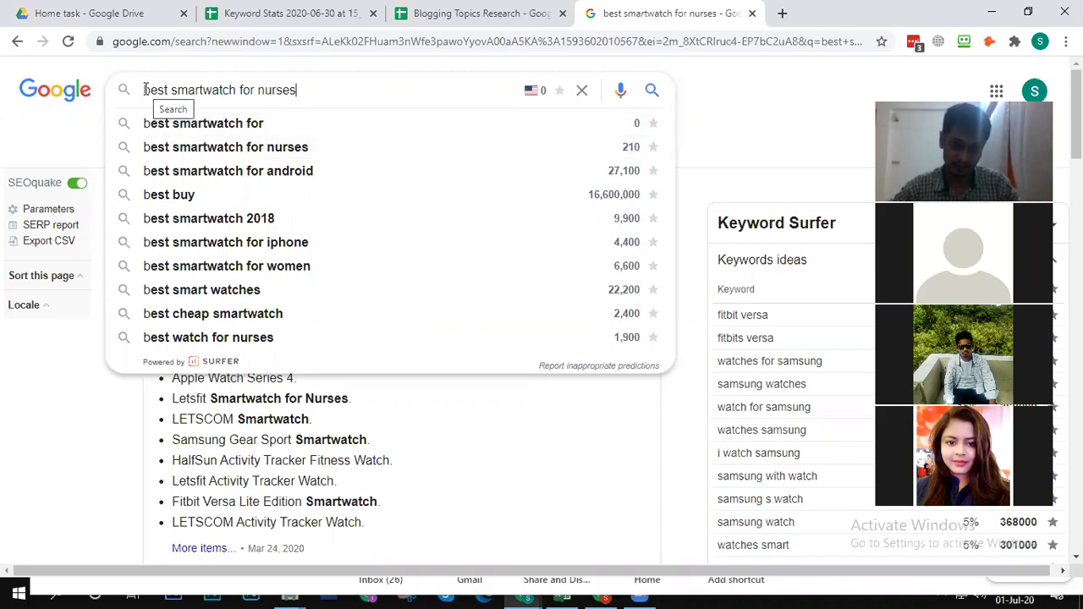
pyautogui.write('"')
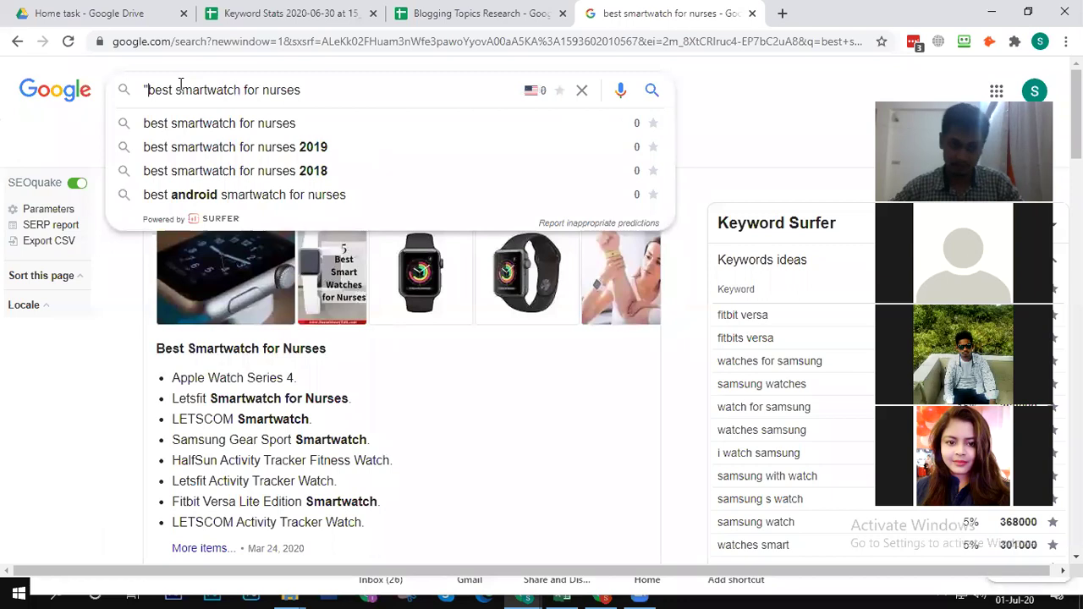
pyautogui.click(319, 92)
pyautogui.write('"')
pyautogui.press('Return')
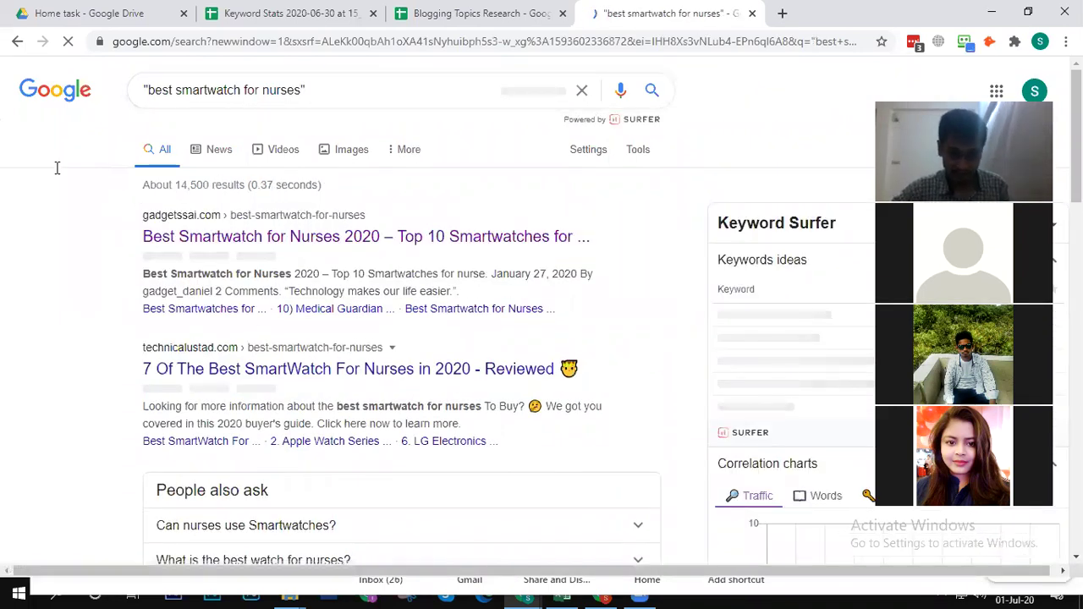
# Step: Highlight the number of results reported for the quoted search to examine how much competition the phrase has
pyautogui.doubleClick(200, 186)
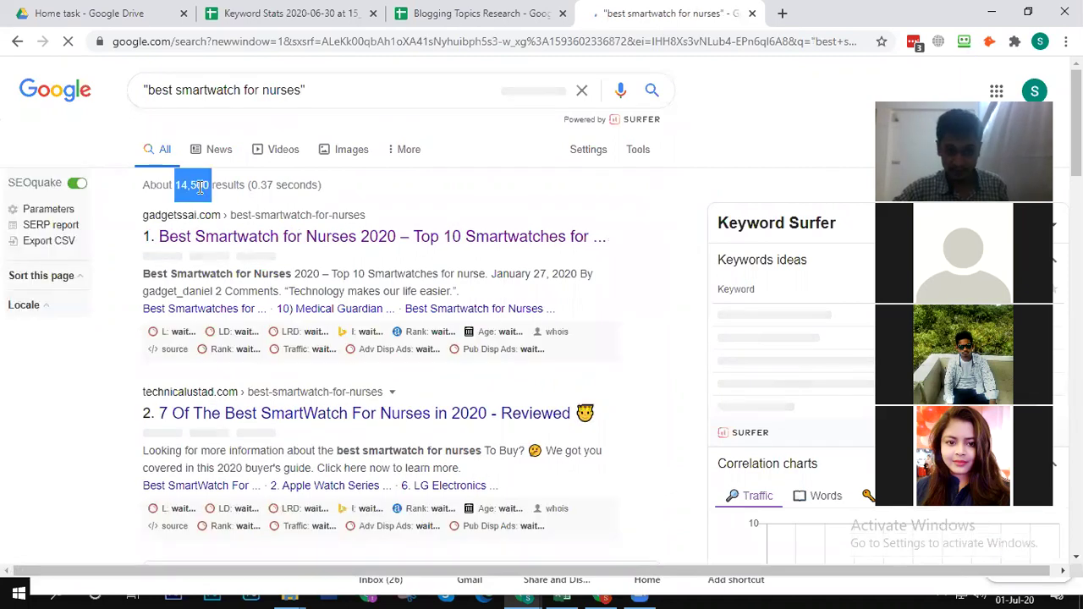
pyautogui.click(198, 206)
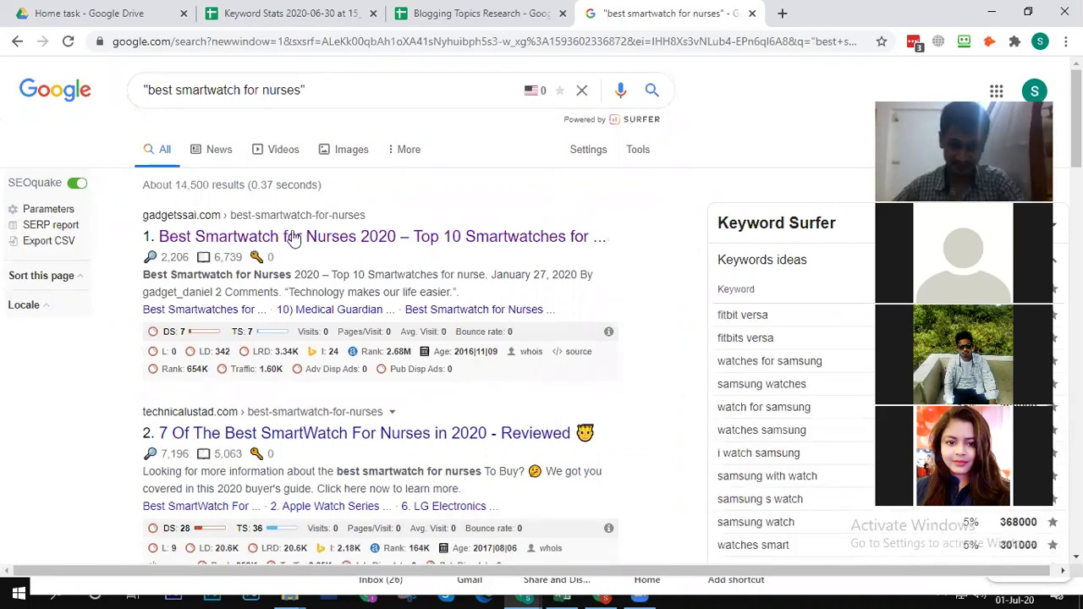
pyautogui.doubleClick(189, 184)
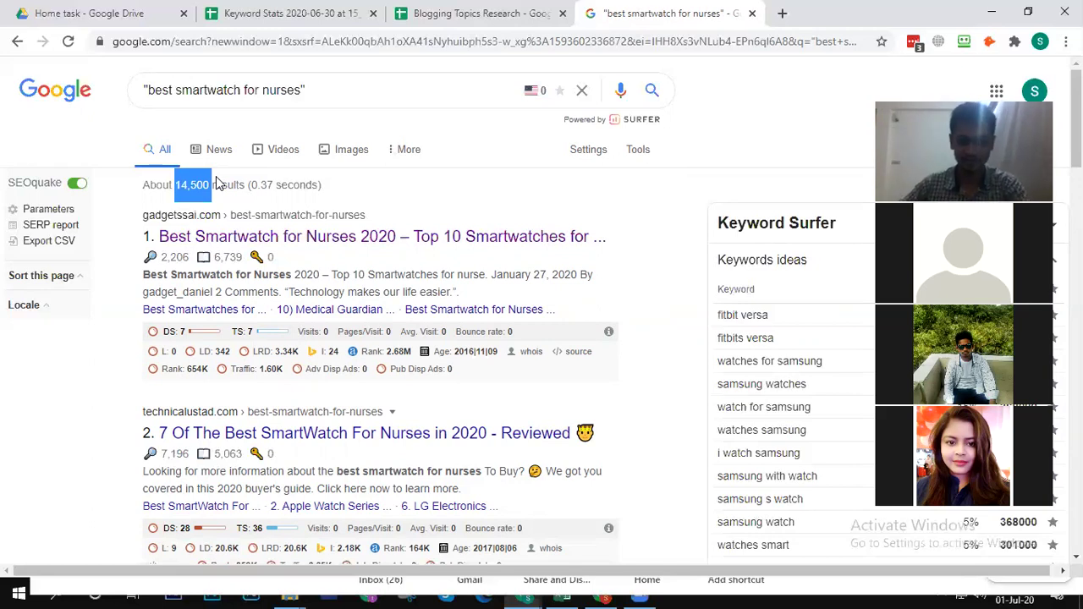
# Step: Remove both quotation marks from the query and search for best smartwatch for nurses again
pyautogui.click(336, 80)
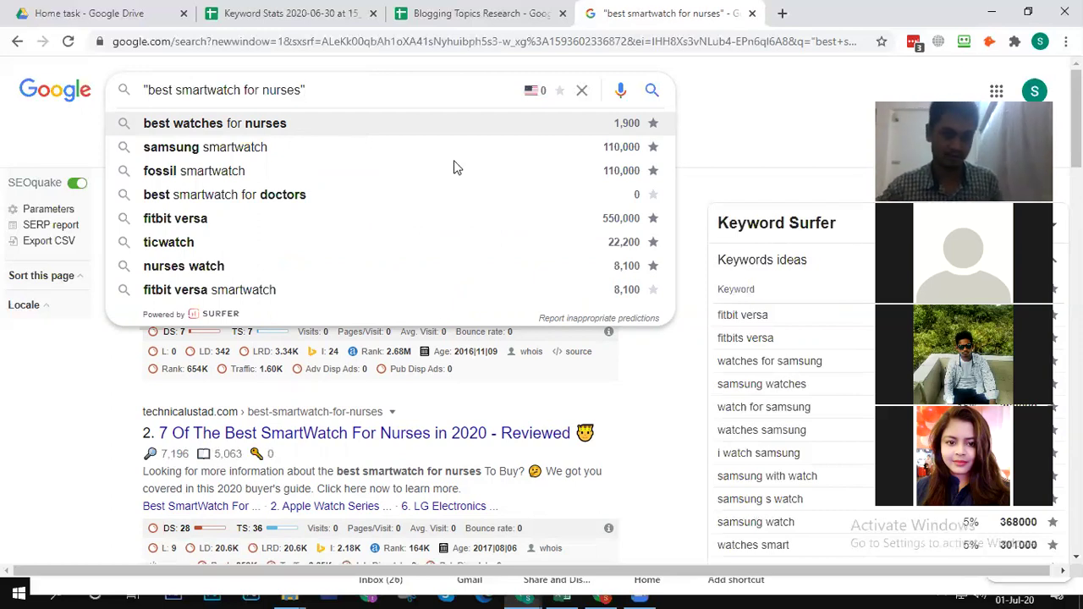
pyautogui.click(149, 89)
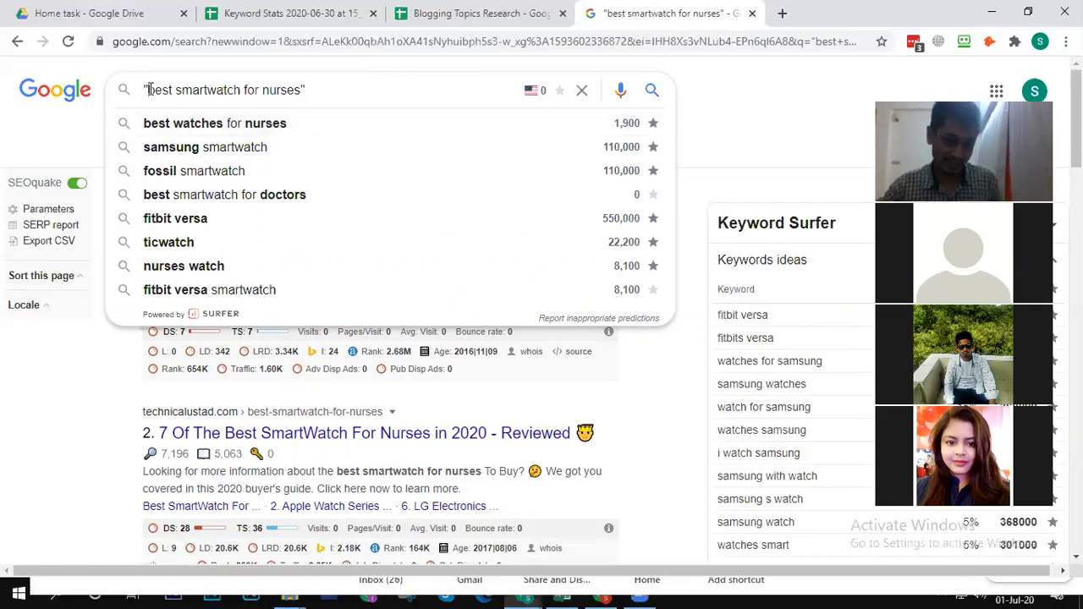
pyautogui.press('BackSpace')
pyautogui.click(324, 93)
pyautogui.press('BackSpace')
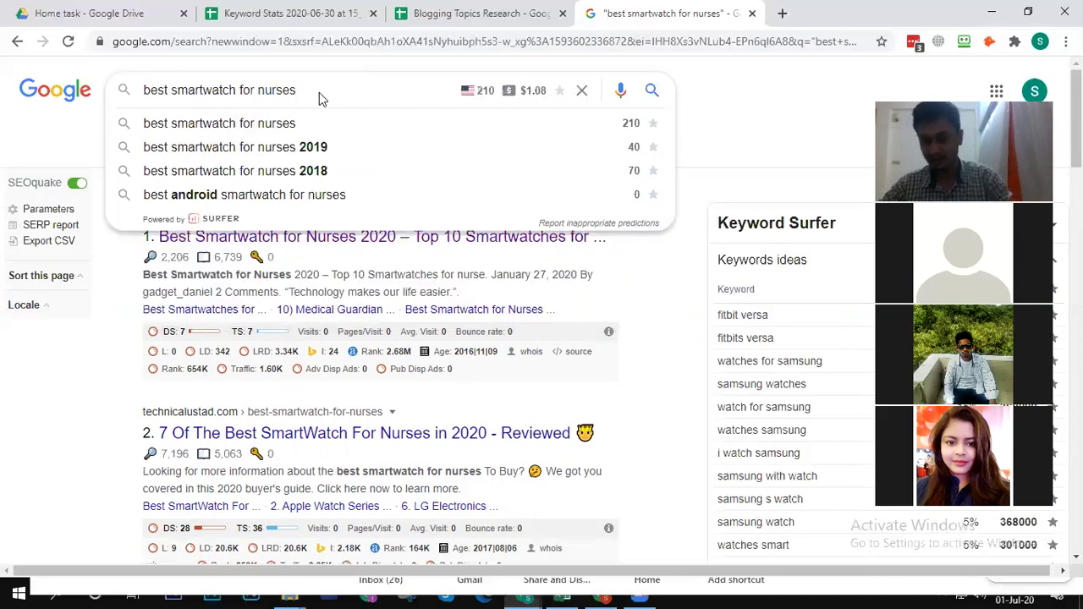
pyautogui.press('Return')
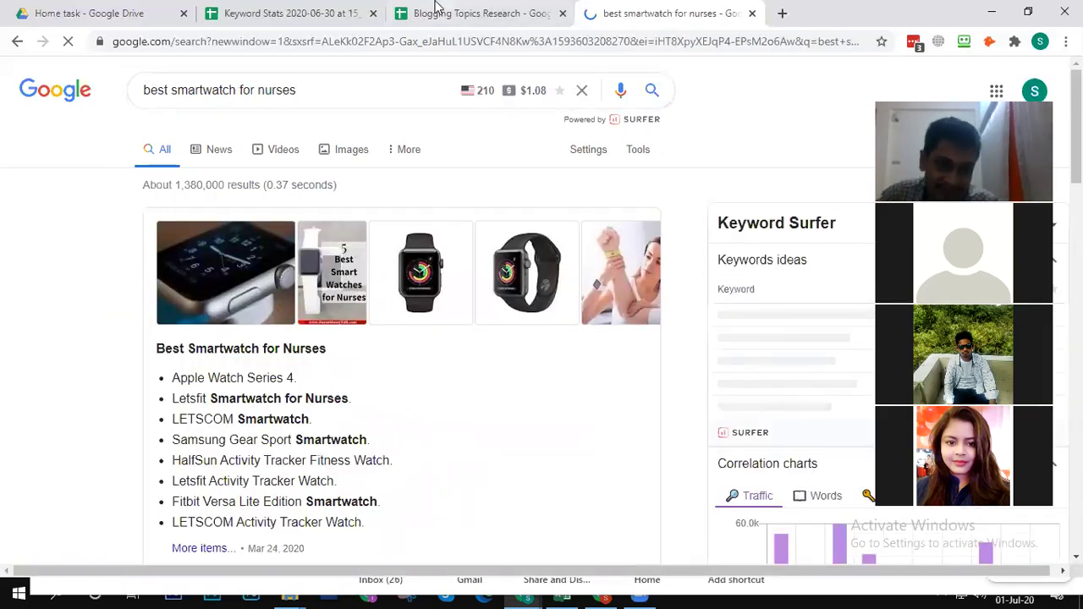
pyautogui.click(84, 12)
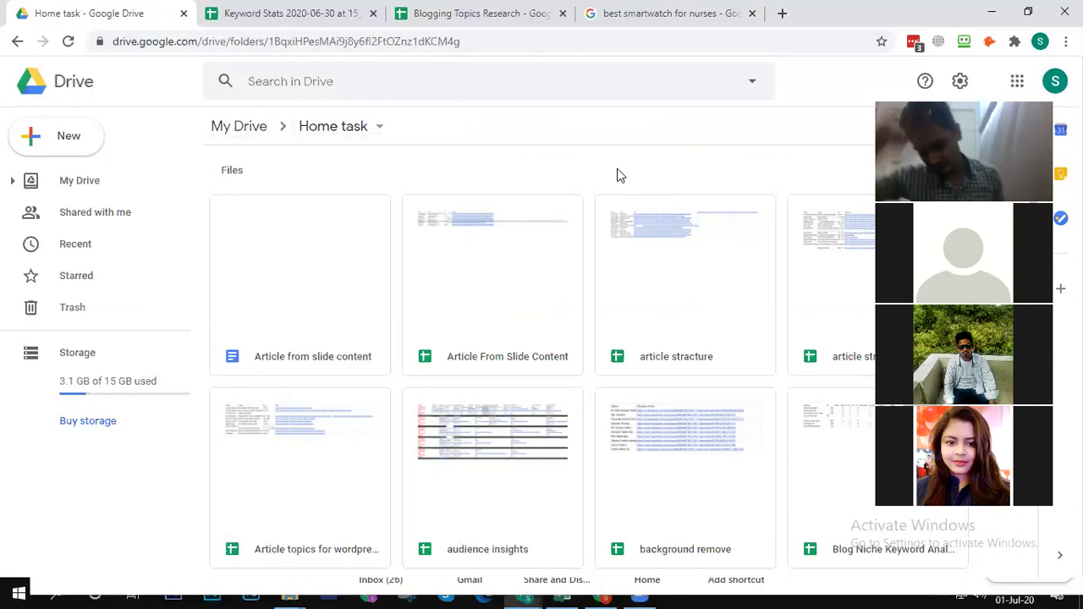
pyautogui.click(503, 590)
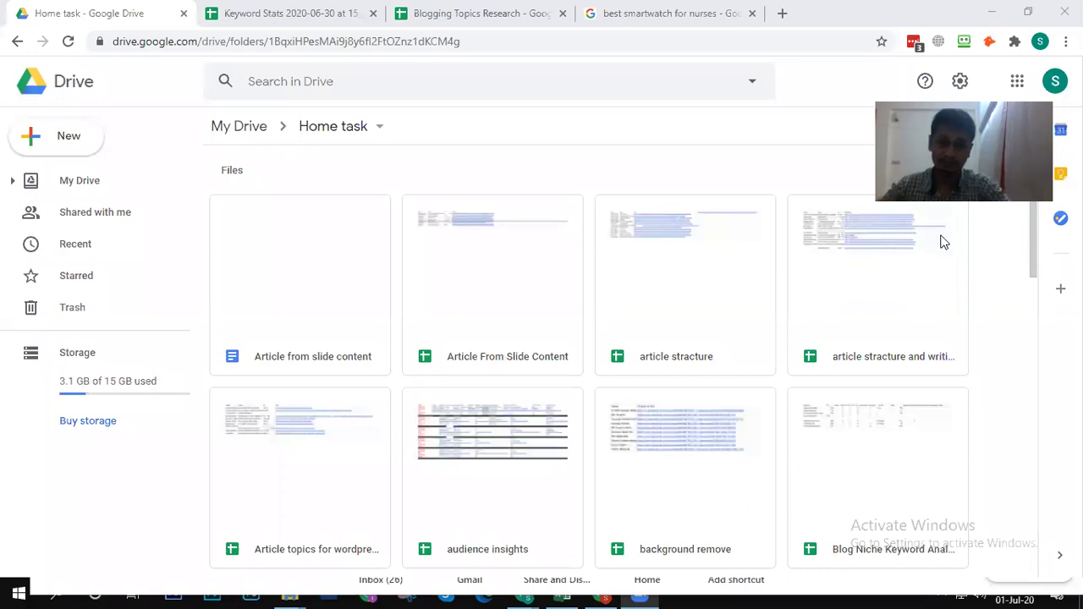
pyautogui.click(491, 9)
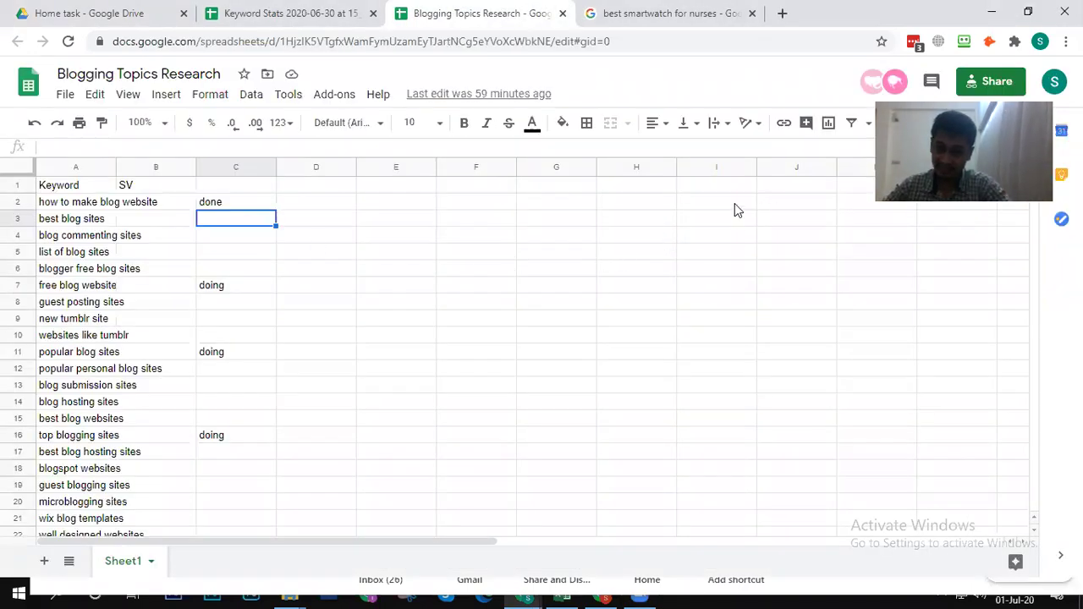
pyautogui.click(734, 203)
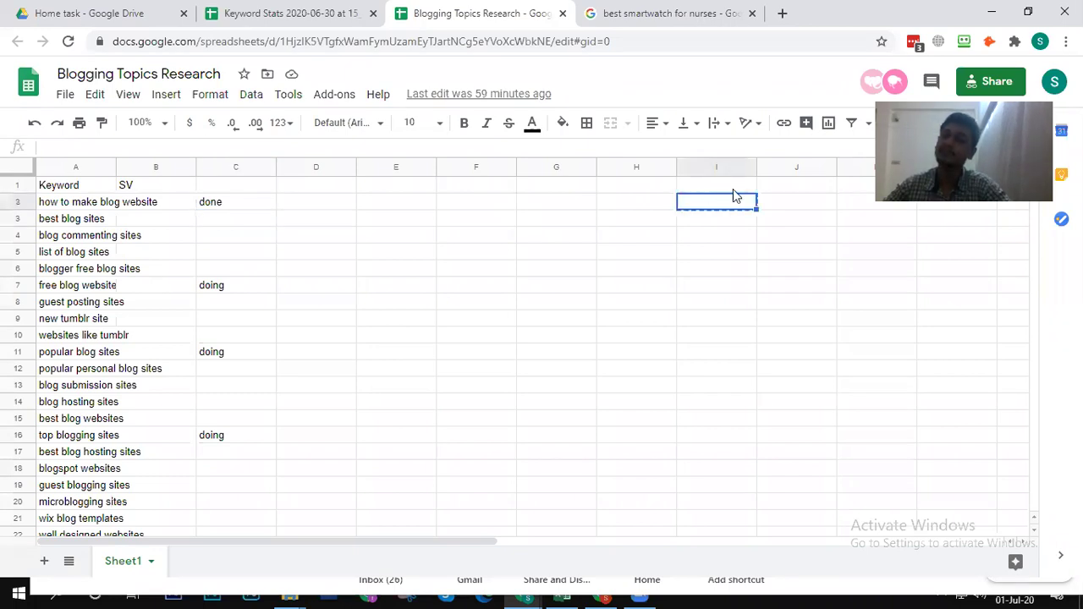
pyautogui.click(761, 188)
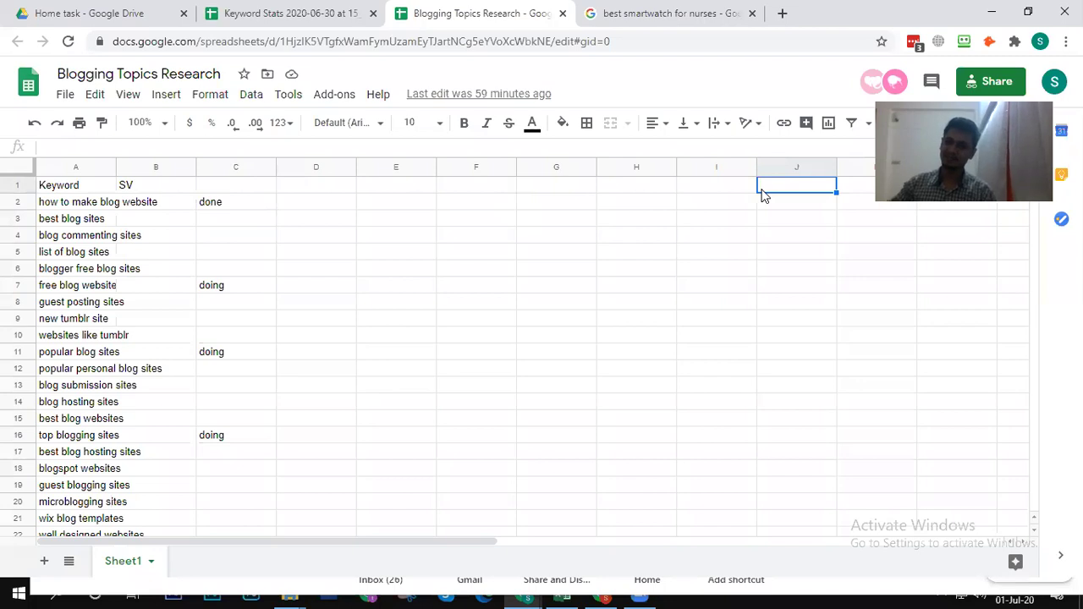
# Step: Open the Blog Niche Keyword Analysis spreadsheet from the Home task folder in Google Drive
pyautogui.click(92, 15)
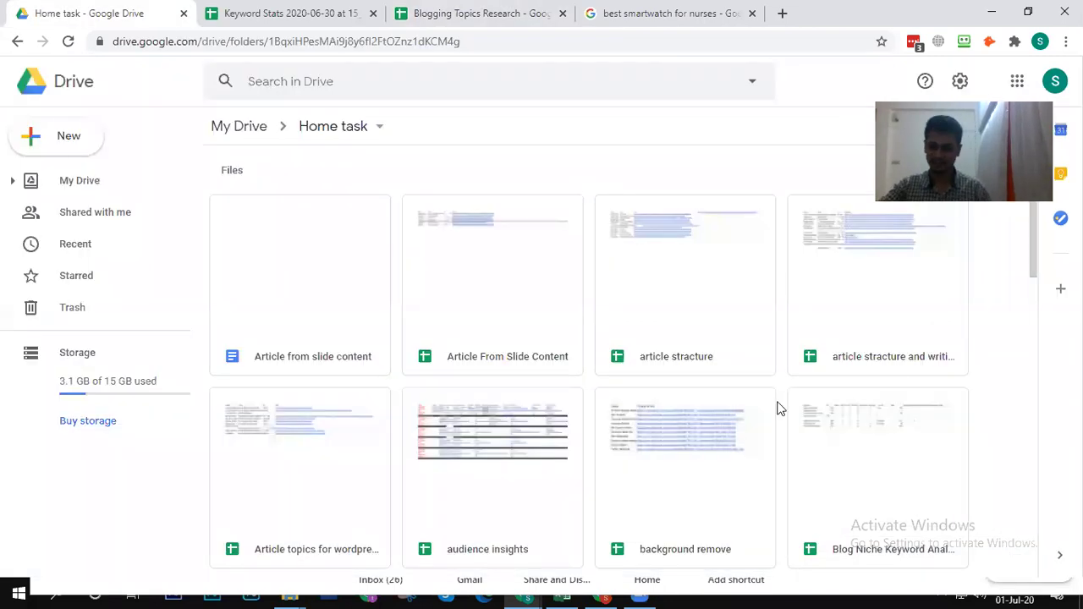
pyautogui.doubleClick(897, 530)
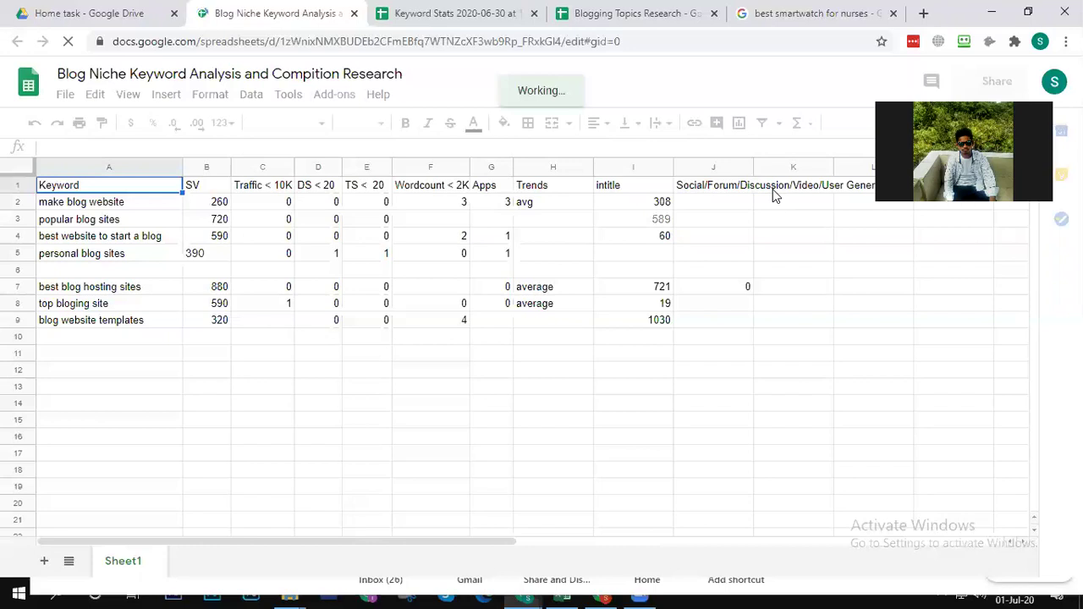
pyautogui.click(776, 190)
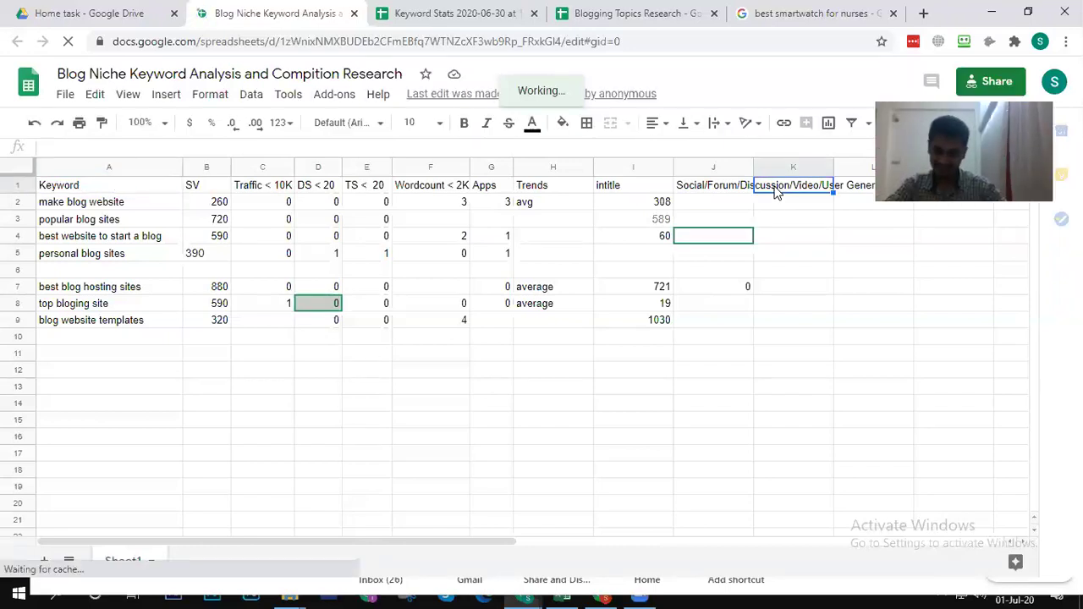
pyautogui.write('Re')
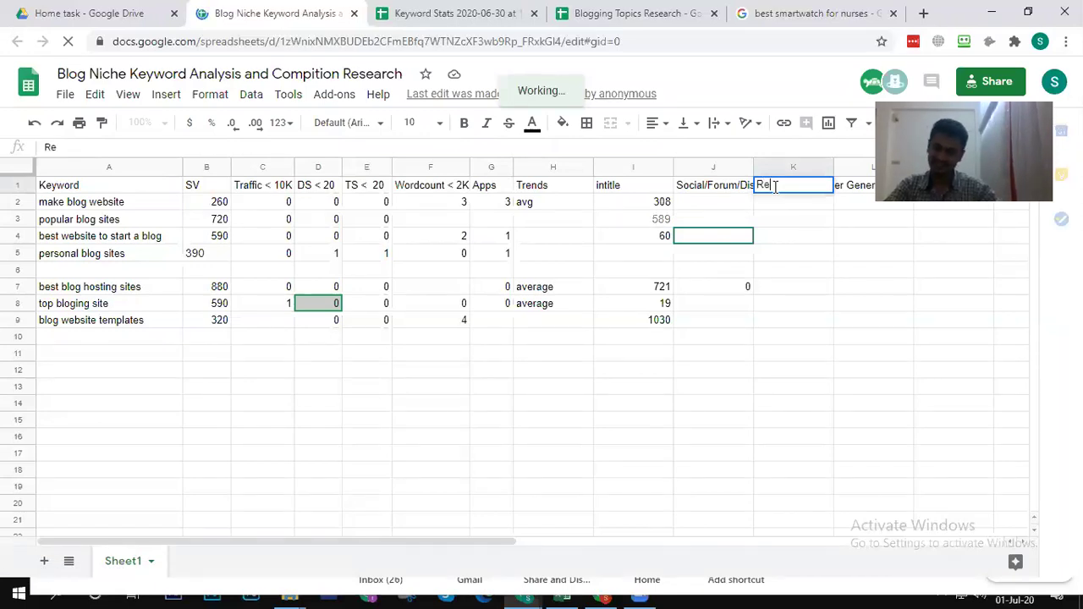
pyautogui.press('BackSpace')
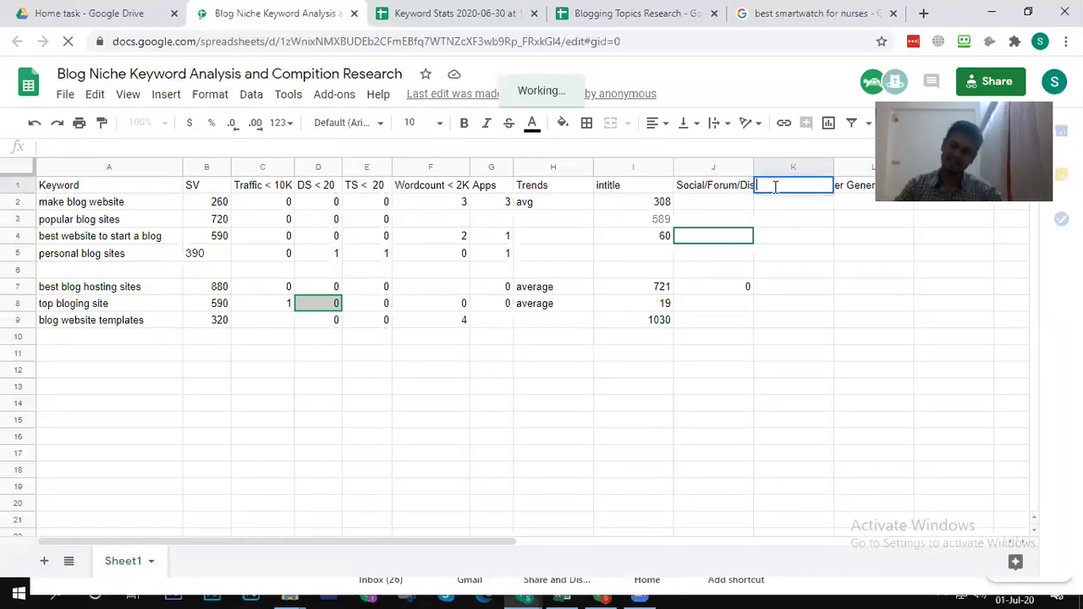
pyautogui.press('Tab')
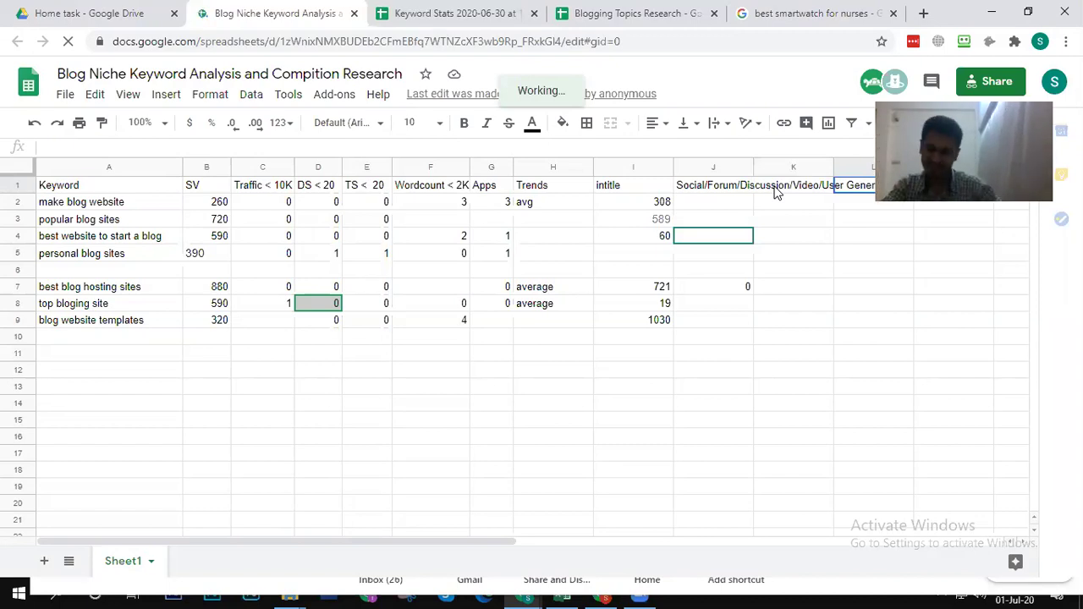
# Step: Add the column header "Remarks" in cell L1 of the keyword analysis sheet
pyautogui.write('R')
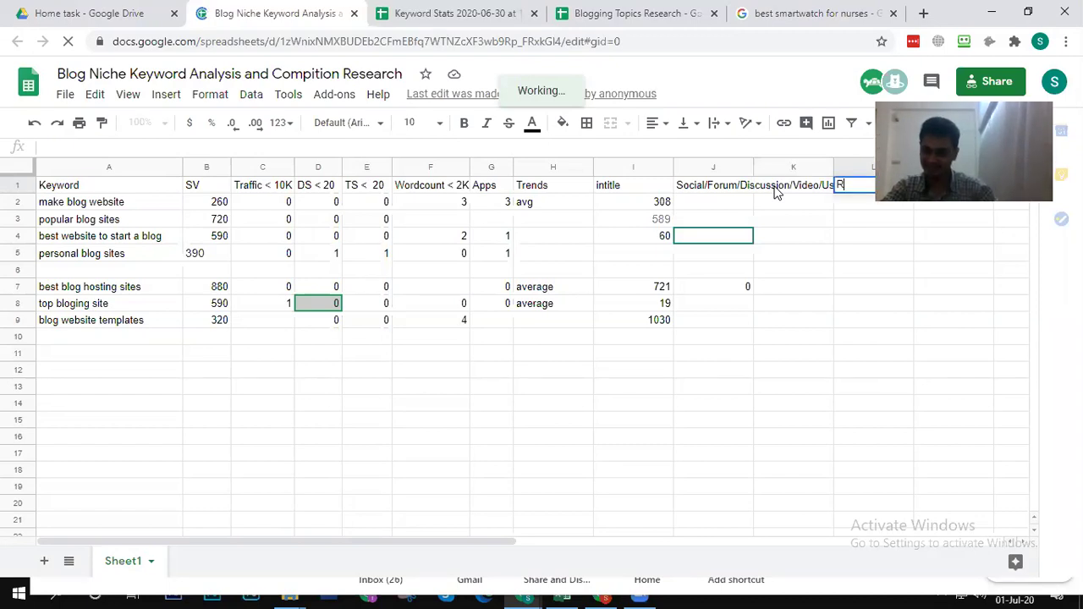
pyautogui.write('Da')
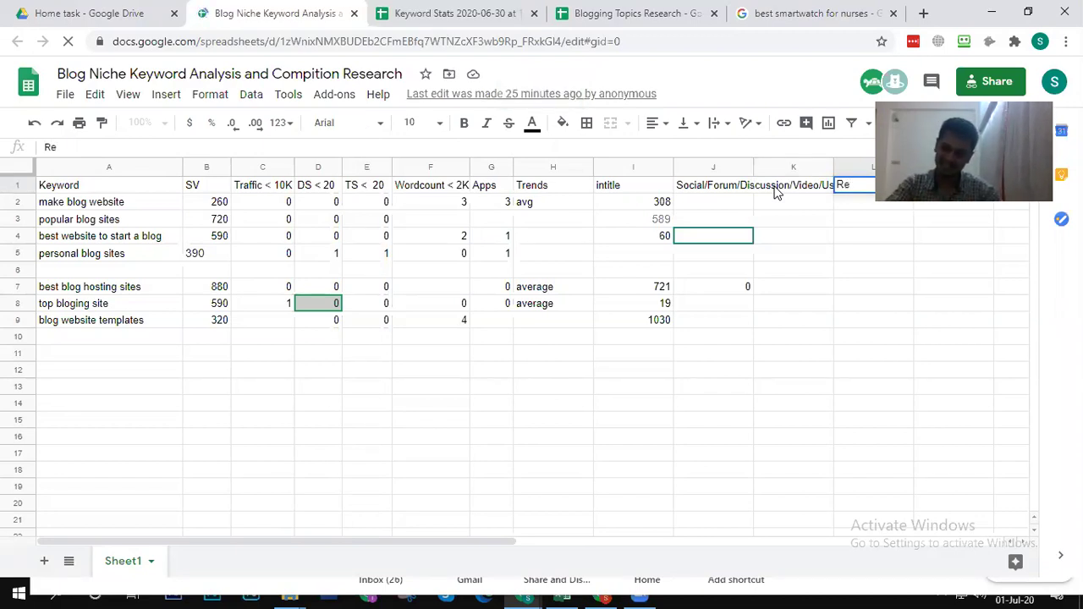
pyautogui.press('BackSpace')
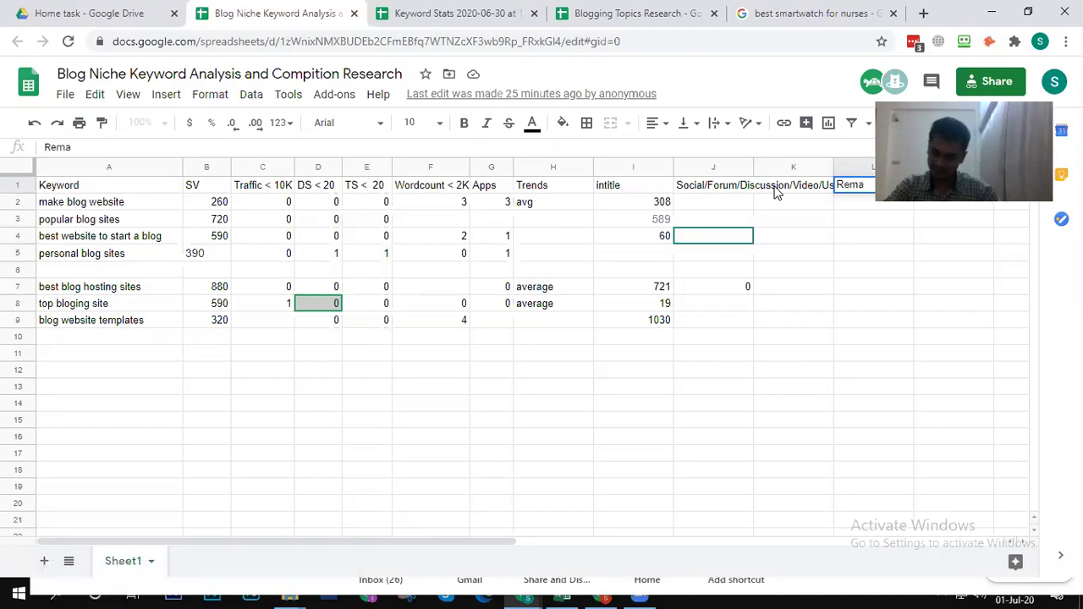
pyautogui.write('emarks')
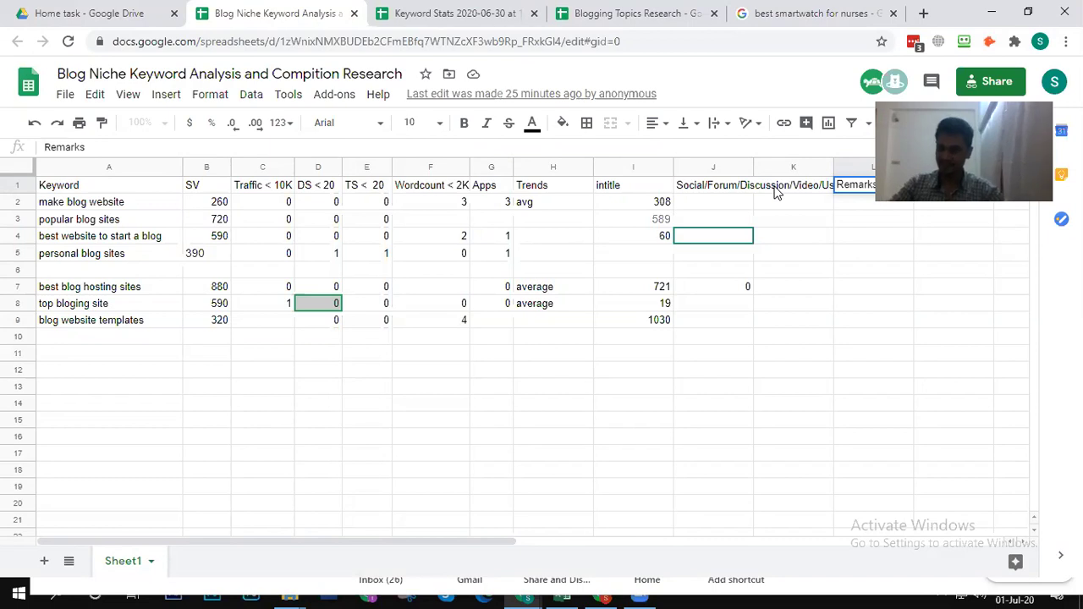
pyautogui.press('Return')
# Step: Enter "Super High" in cell L2 under Remarks and fill it down through L11
pyautogui.write('hi')
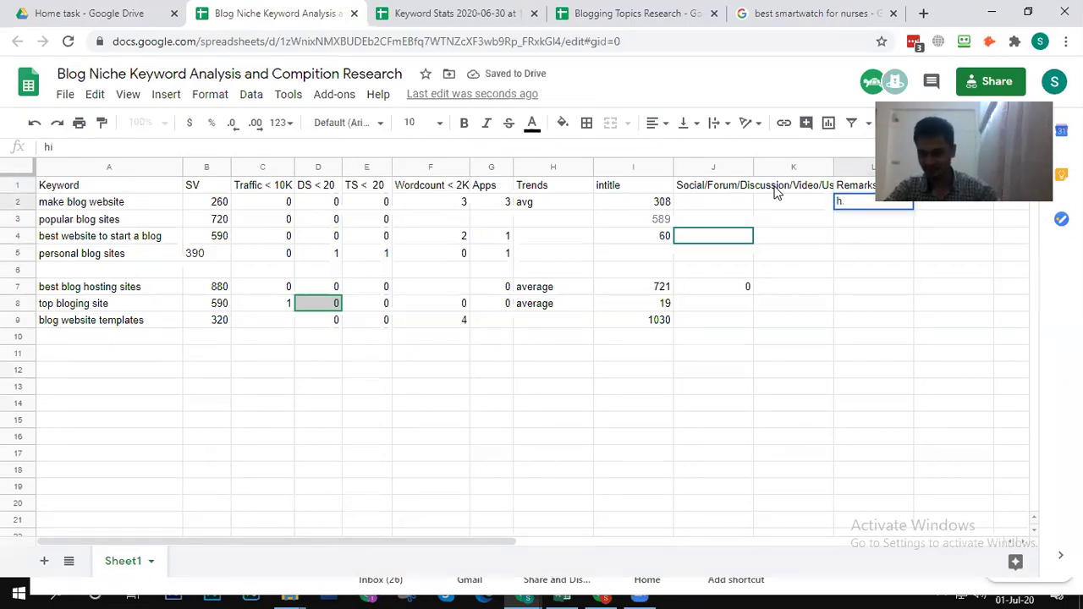
pyautogui.press('BackSpace')
pyautogui.press('BackSpace')
pyautogui.write('Super')
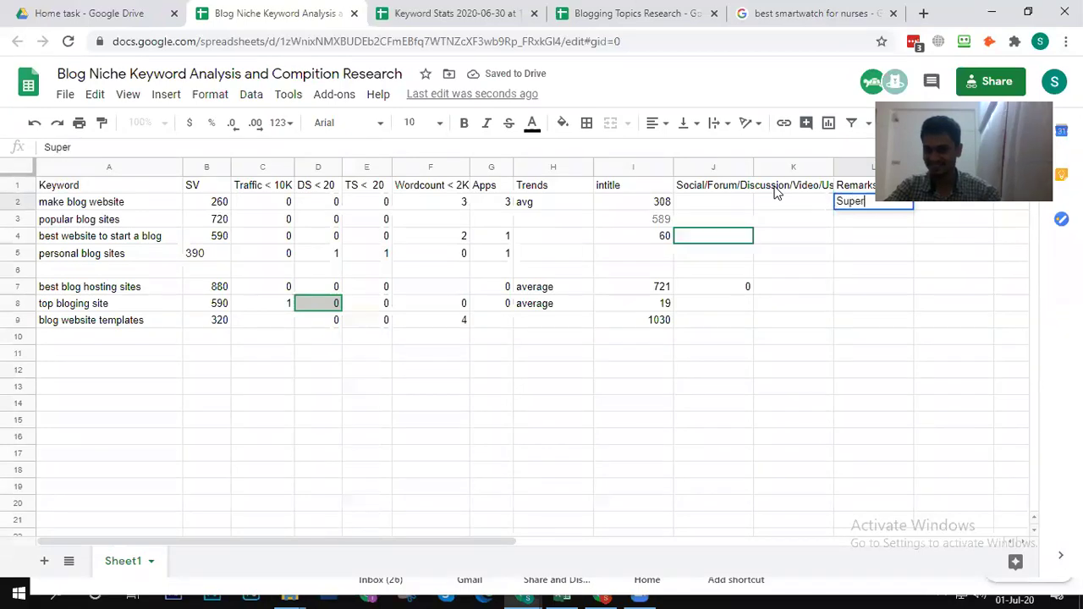
pyautogui.write(' High')
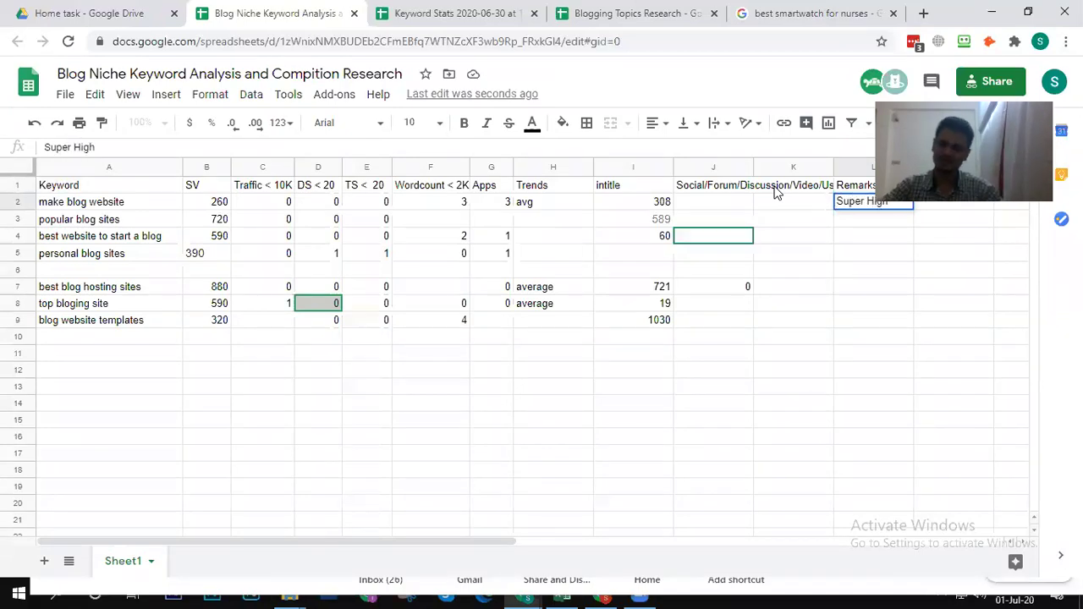
pyautogui.click(897, 205)
pyautogui.moveTo(914, 209); pyautogui.dragTo(906, 350)
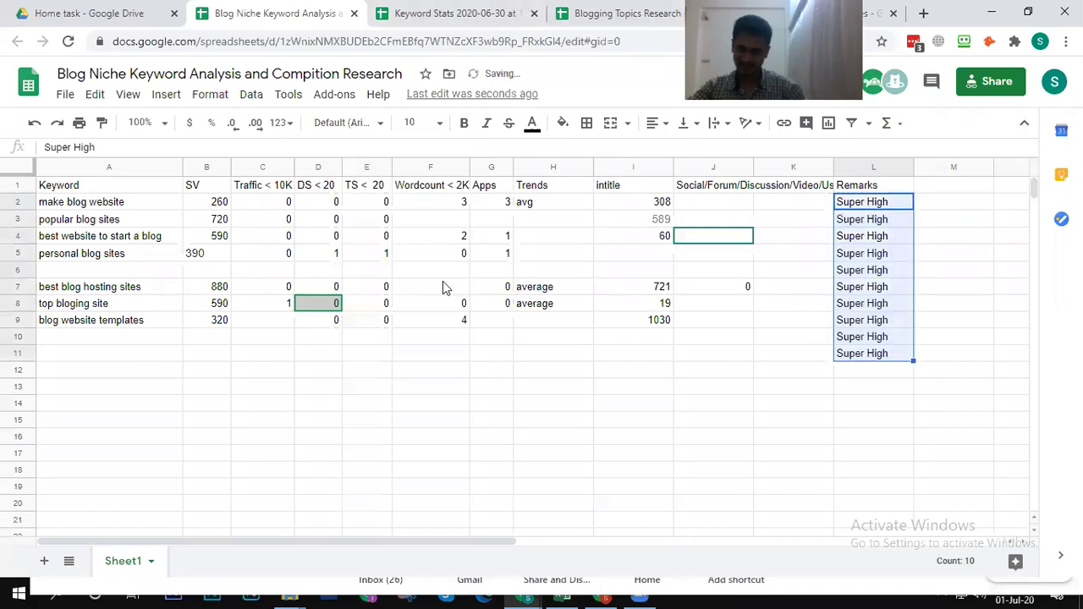
pyautogui.click(904, 241)
pyautogui.click(924, 221)
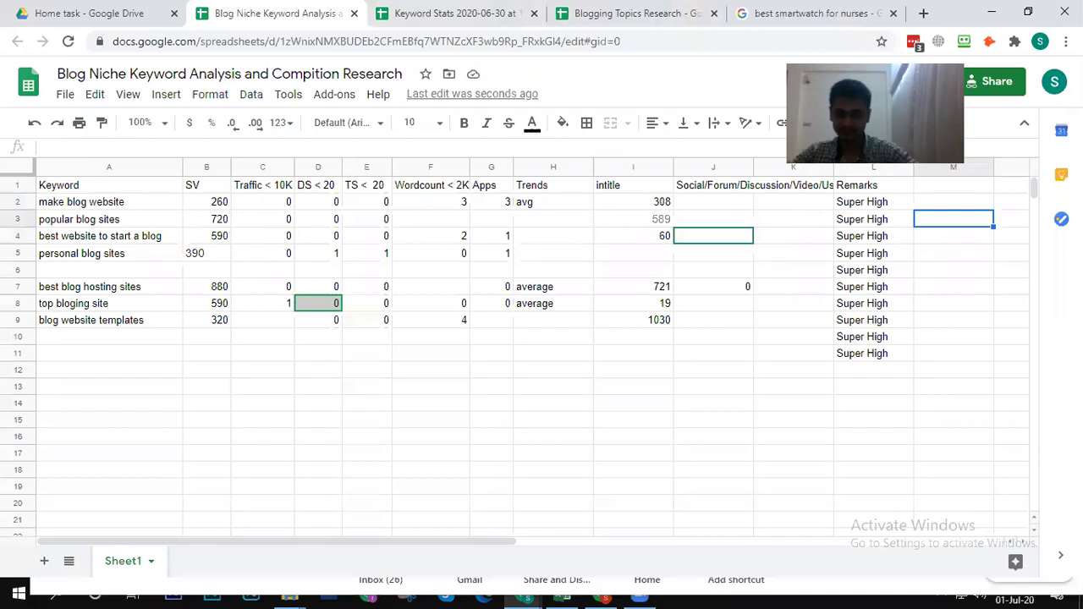
pyautogui.click(687, 350)
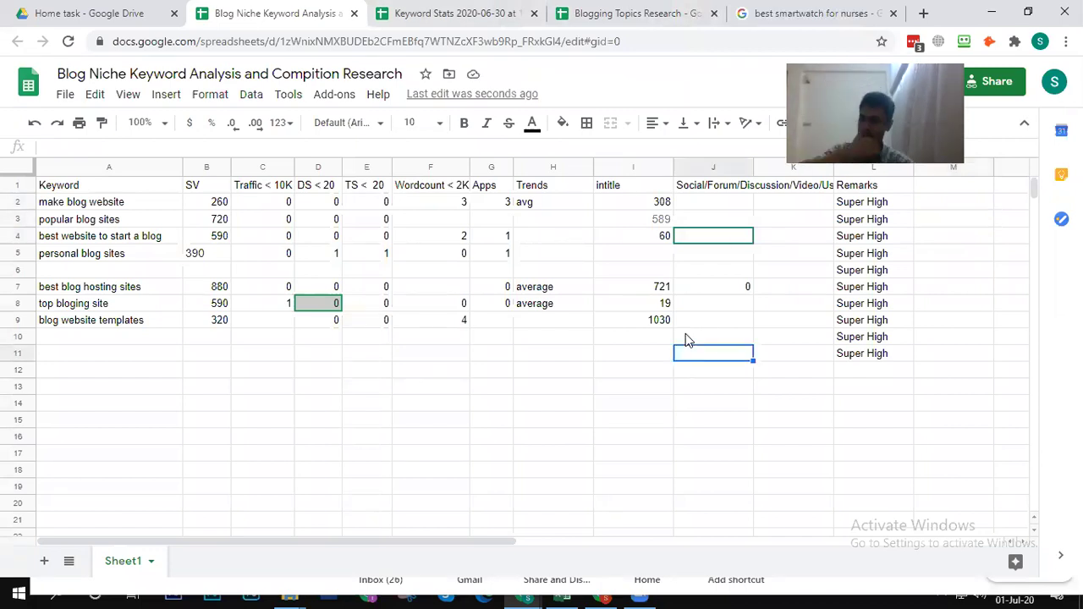
pyautogui.click(44, 13)
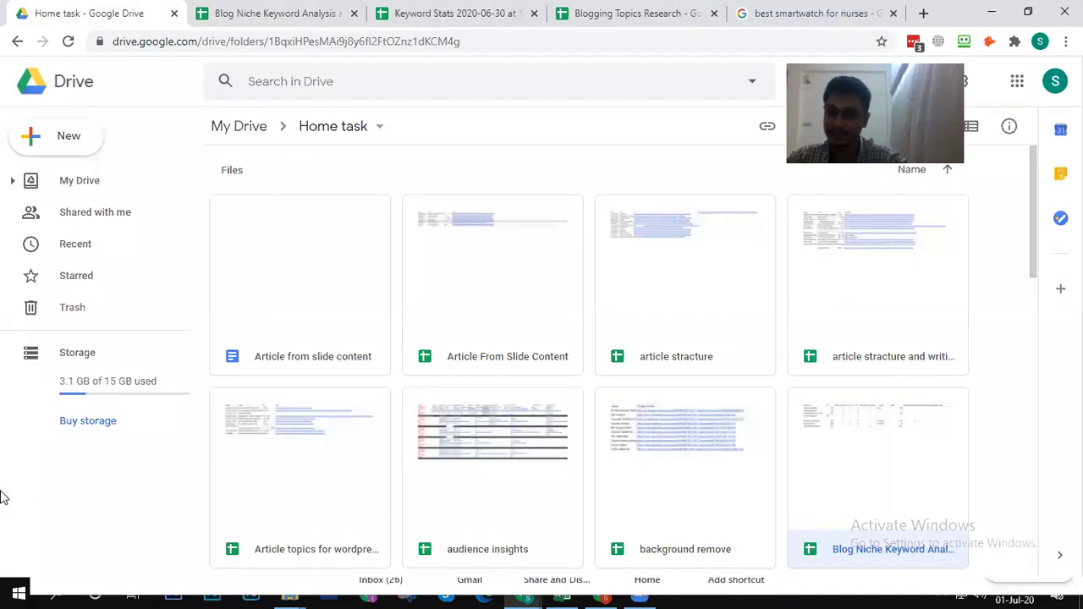
# Step: Look over the Google results and query suggestions for best smartwatch for nurses
pyautogui.hotkey('ctrl', '5')
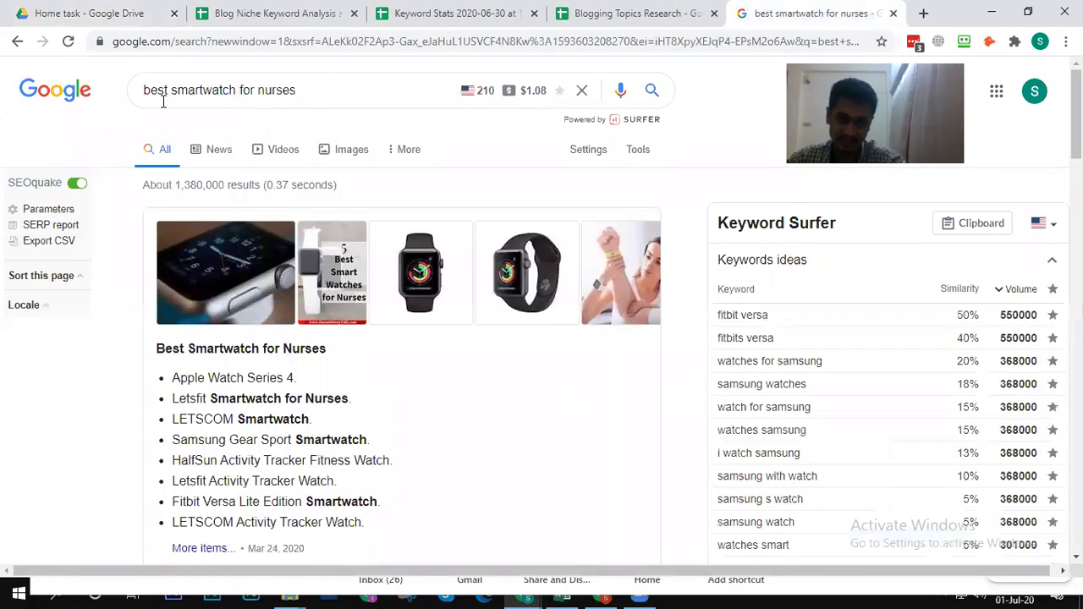
pyautogui.scroll(-7, 332, 287)
pyautogui.scroll(7, 338, 304)
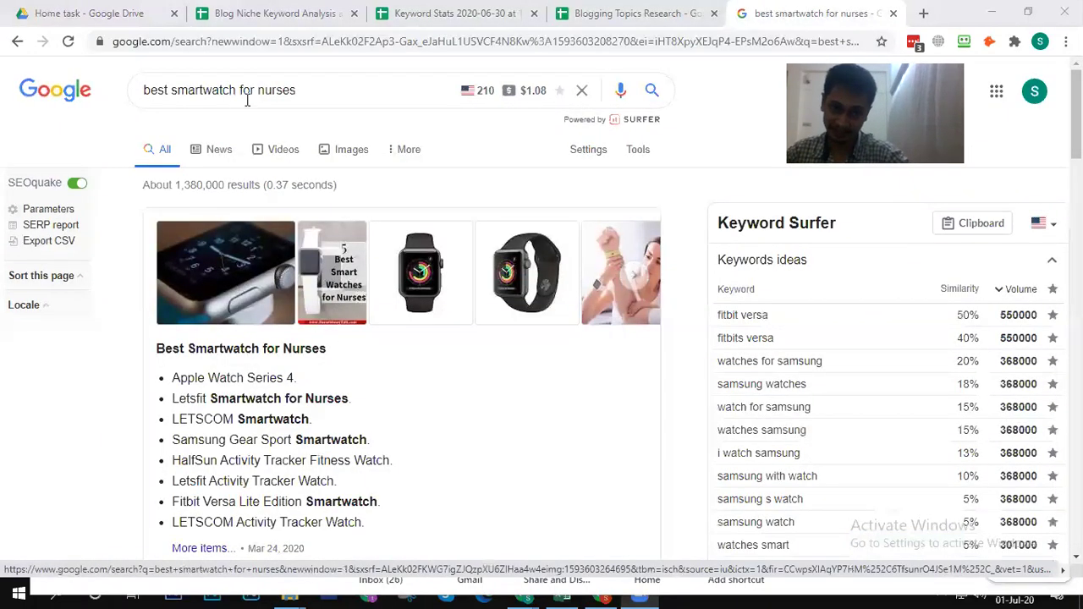
pyautogui.click(314, 88)
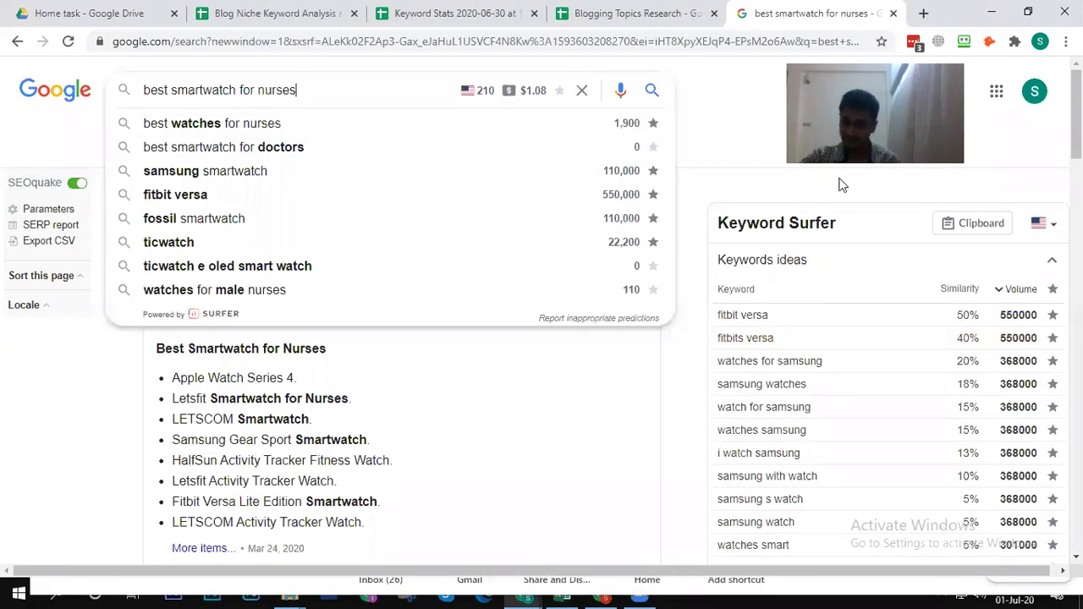
pyautogui.click(709, 102)
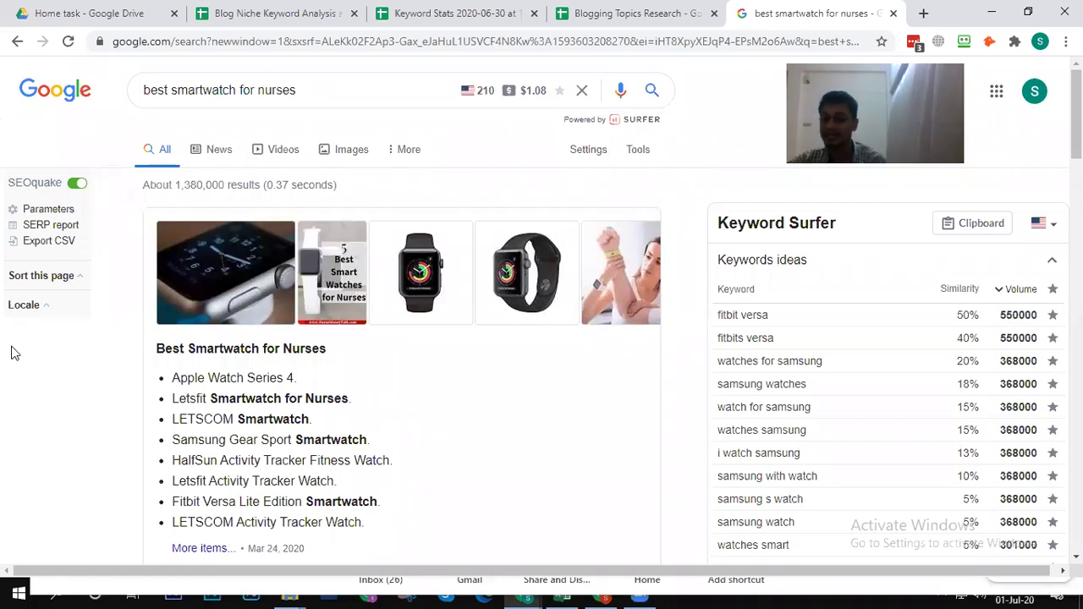
pyautogui.click(926, 12)
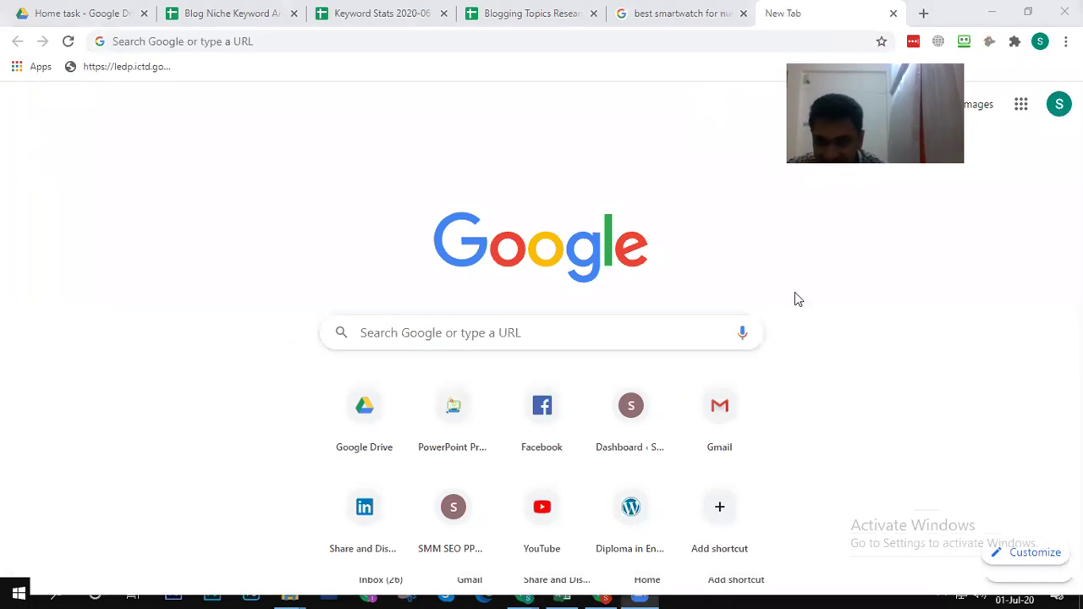
pyautogui.click(891, 14)
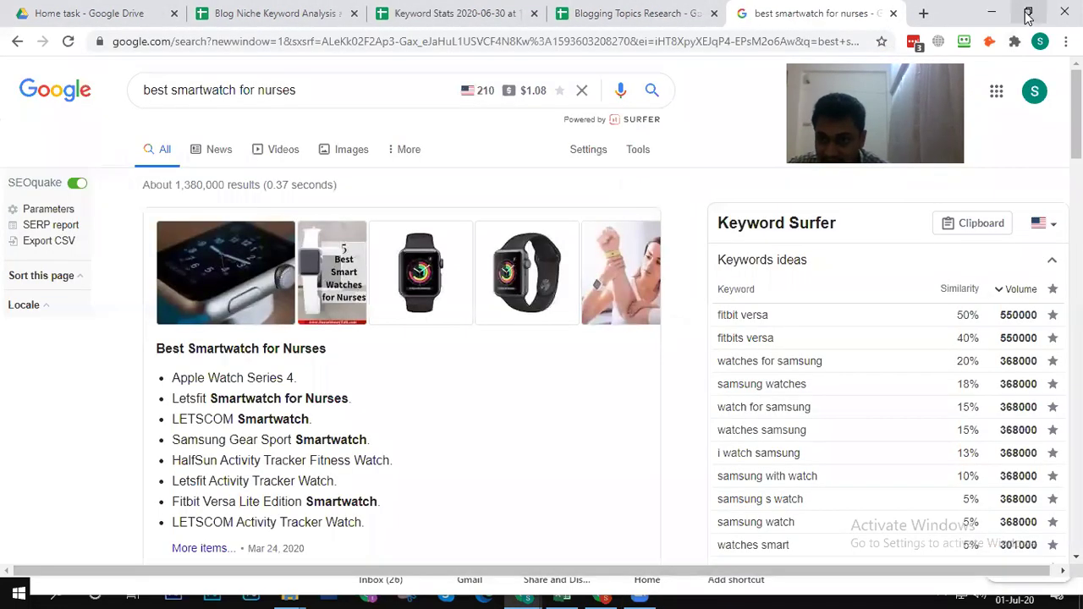
# Step: Close the separate browser window holding only an empty new tab and maximize the window with the smartwatch search again
pyautogui.click(1028, 12)
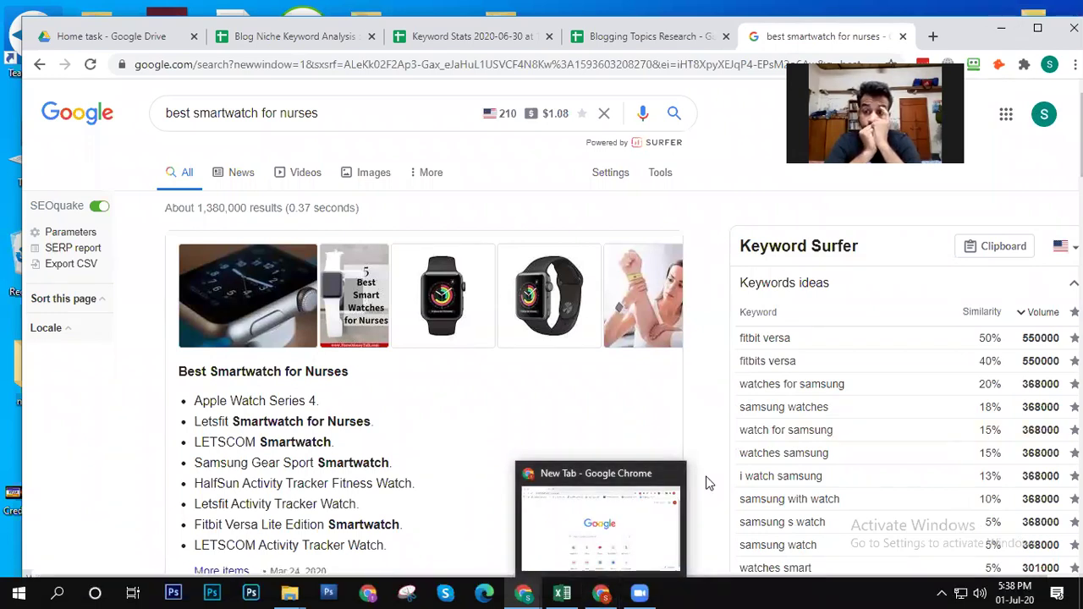
pyautogui.click(643, 522)
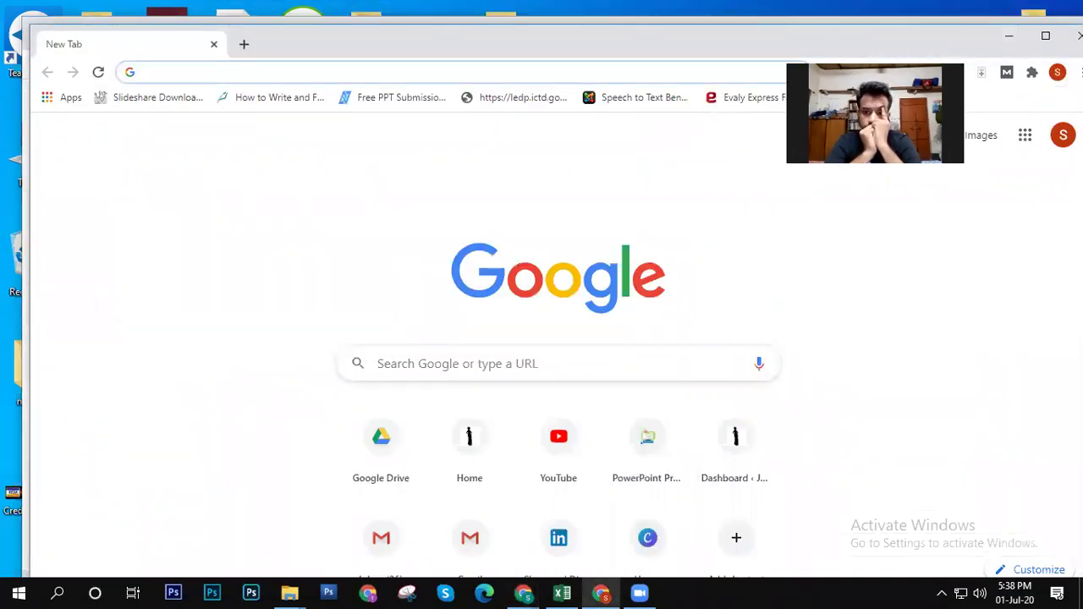
pyautogui.click(1046, 36)
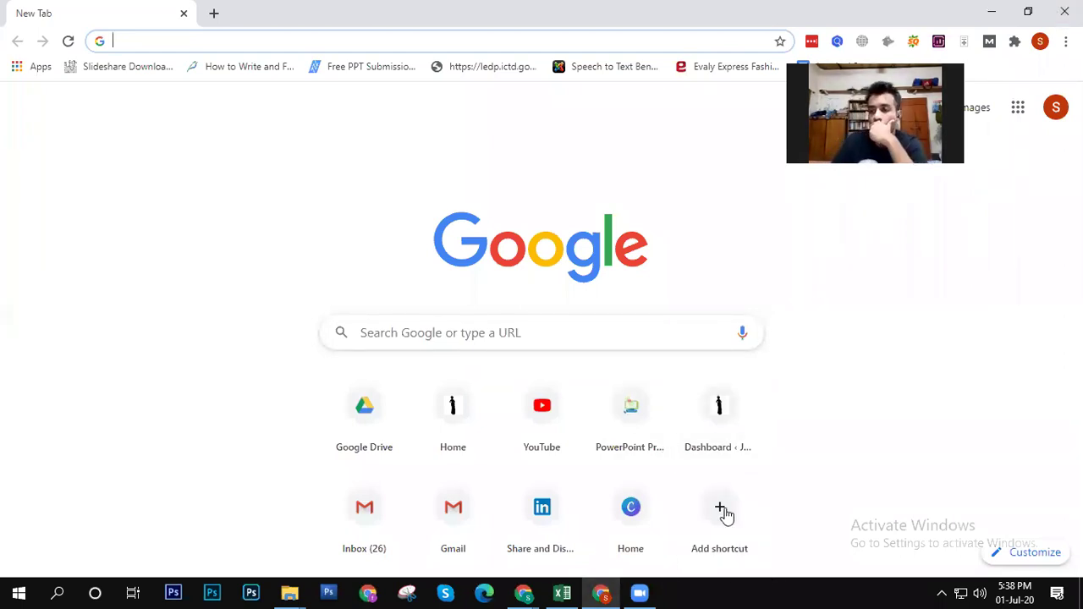
pyautogui.click(524, 592)
pyautogui.moveTo(585, 554)
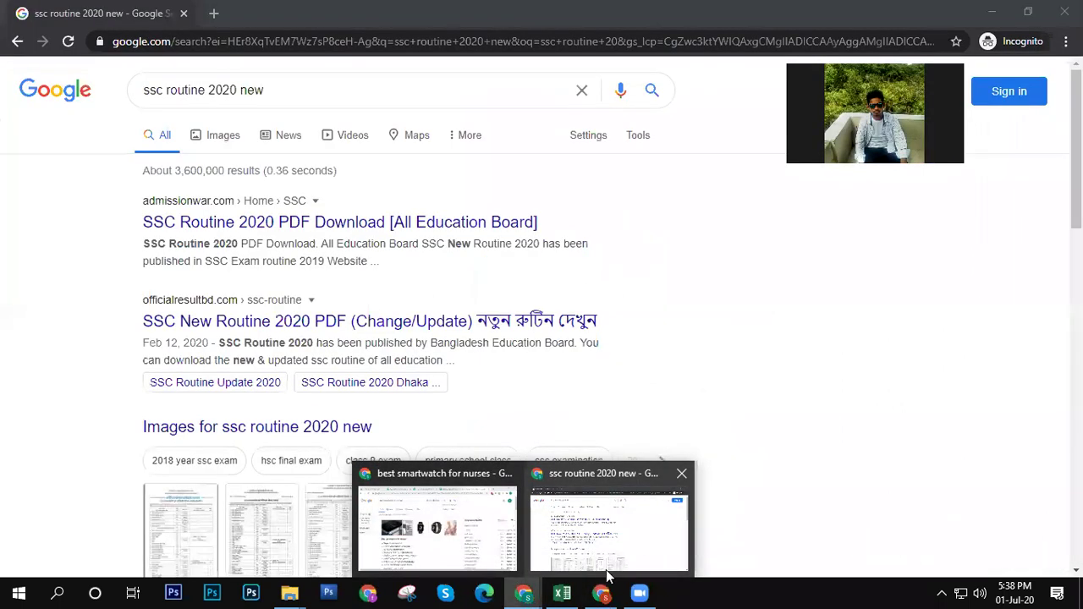
pyautogui.click(557, 537)
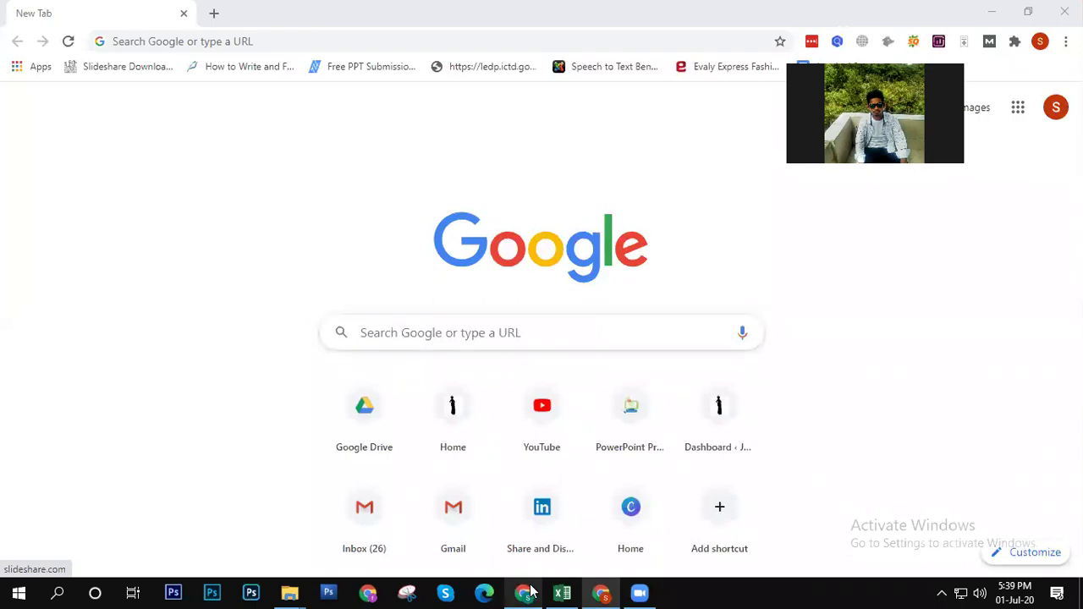
pyautogui.hotkey('alt', 'Tab')
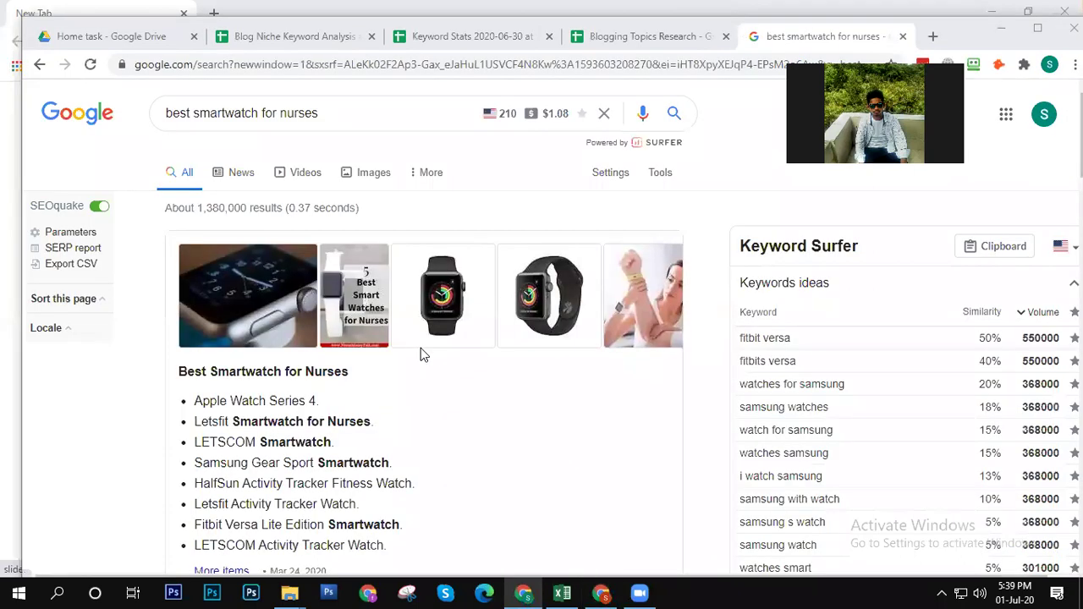
pyautogui.moveTo(609, 589)
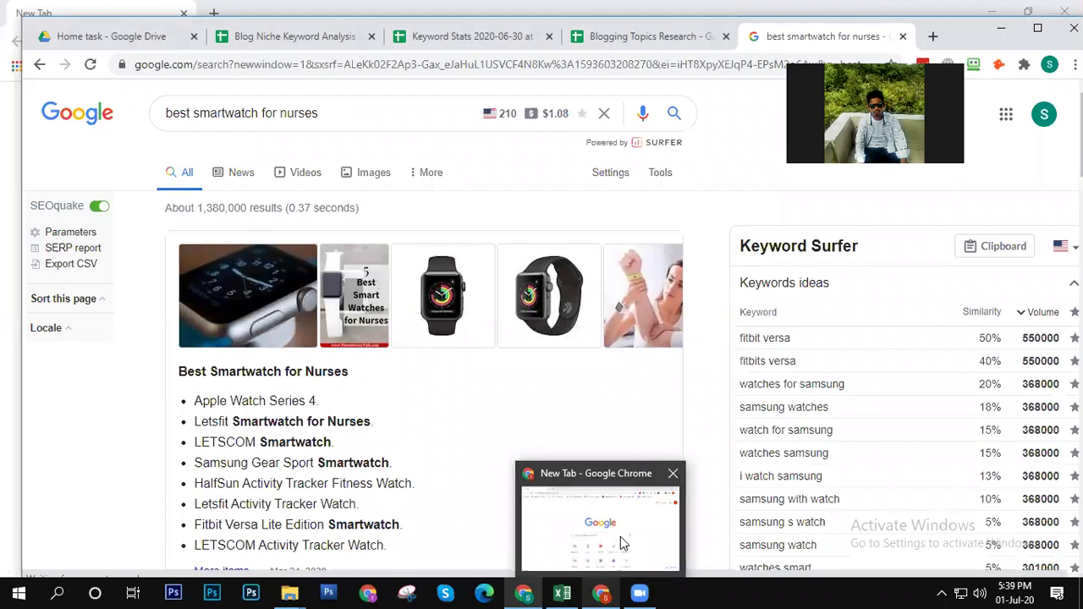
pyautogui.moveTo(623, 527)
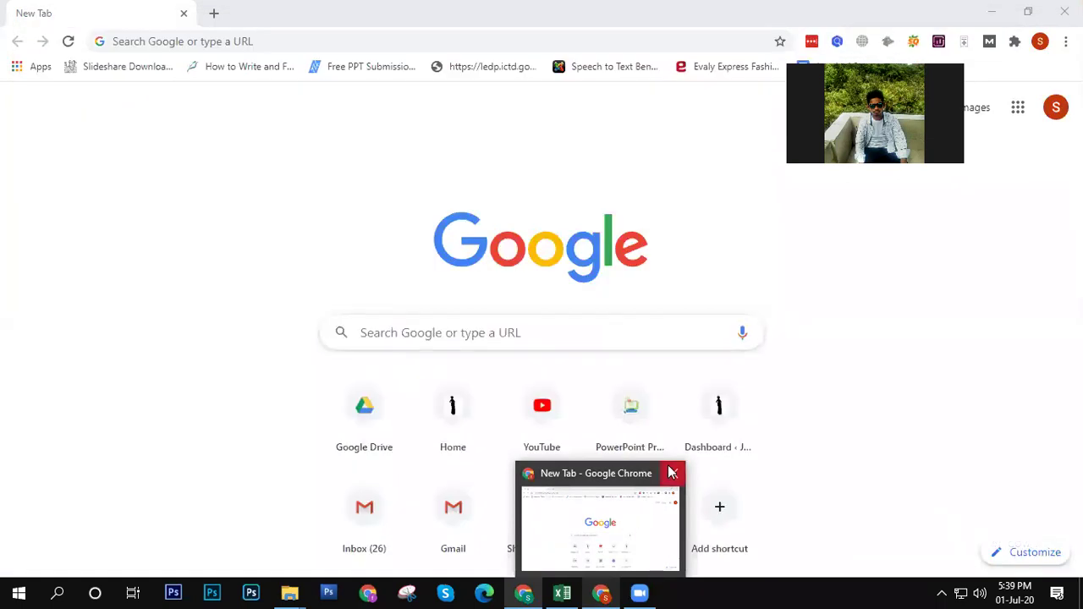
pyautogui.click(621, 512)
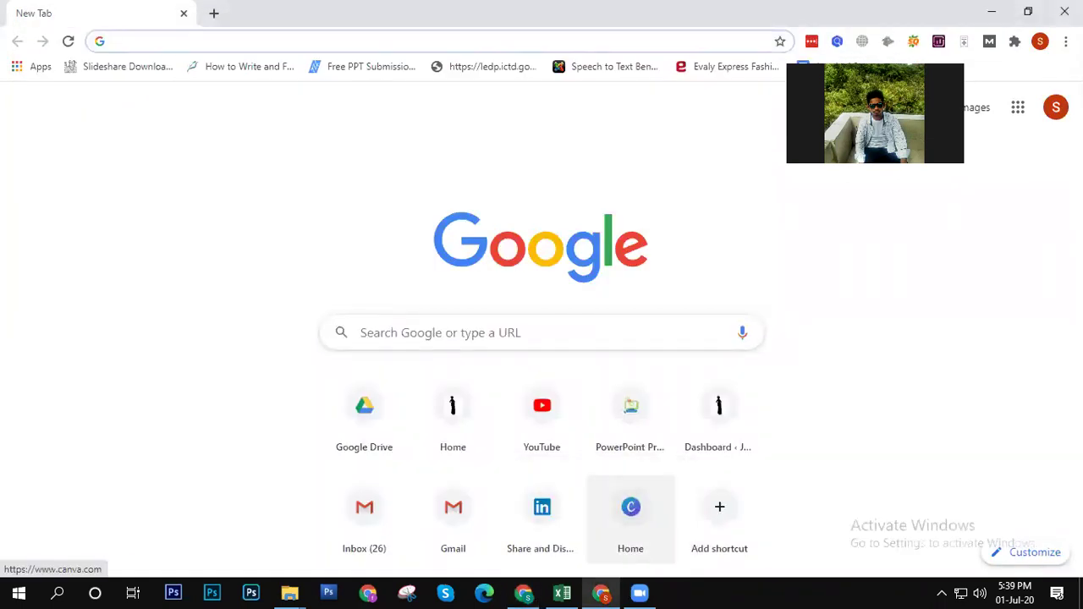
pyautogui.click(1064, 11)
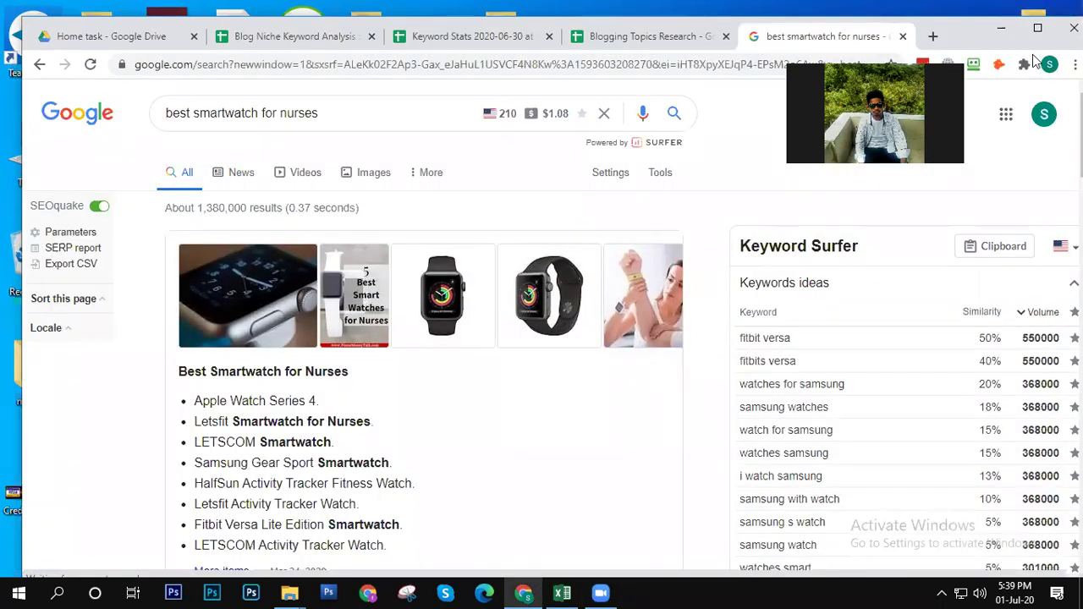
pyautogui.click(1037, 28)
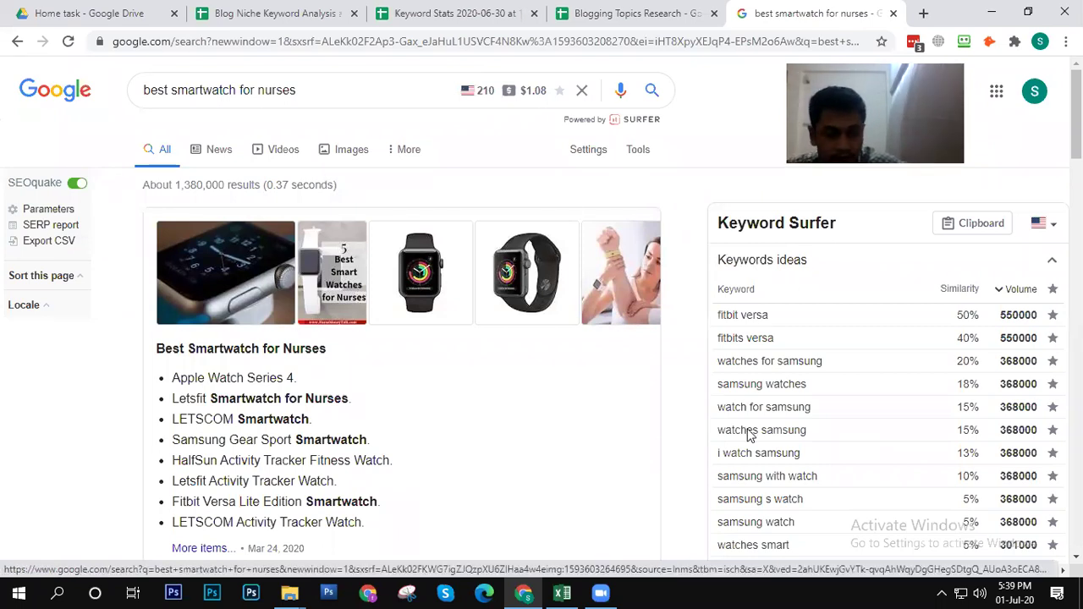
# Step: Open a new browser tab and close the best smartwatch for nurses search tab
pyautogui.click(95, 17)
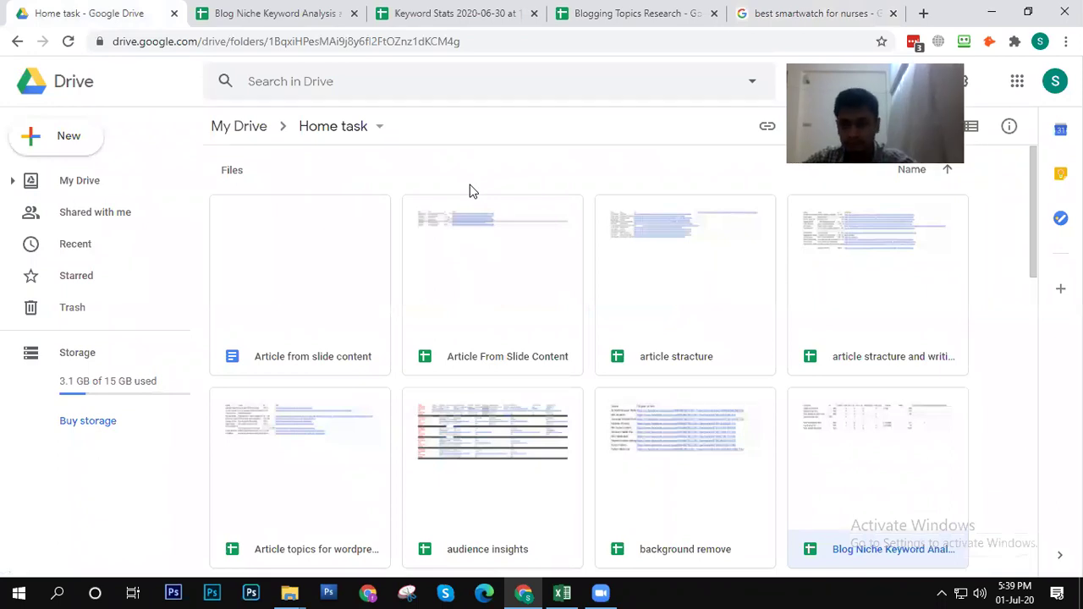
pyautogui.hotkey('ctrl', '5')
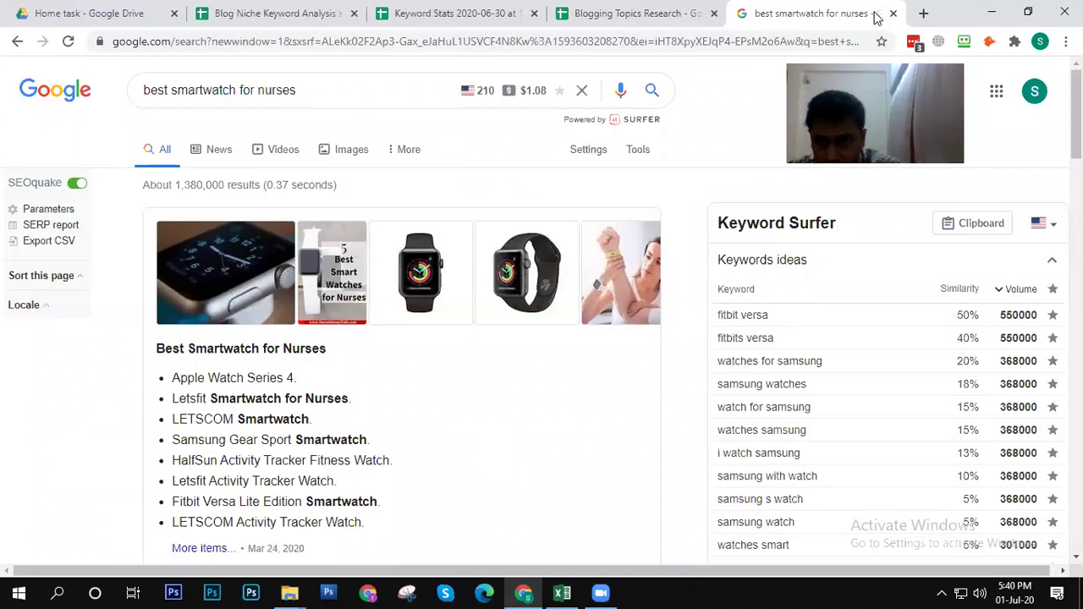
pyautogui.click(923, 13)
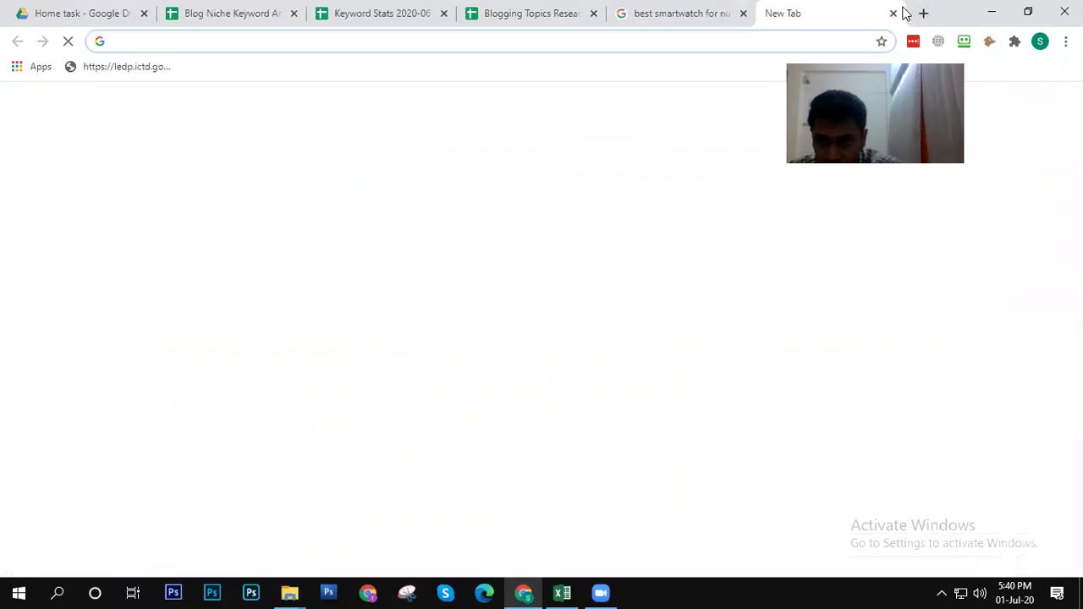
pyautogui.hotkey('ctrl', 'shift', 'Tab')
pyautogui.click(904, 12)
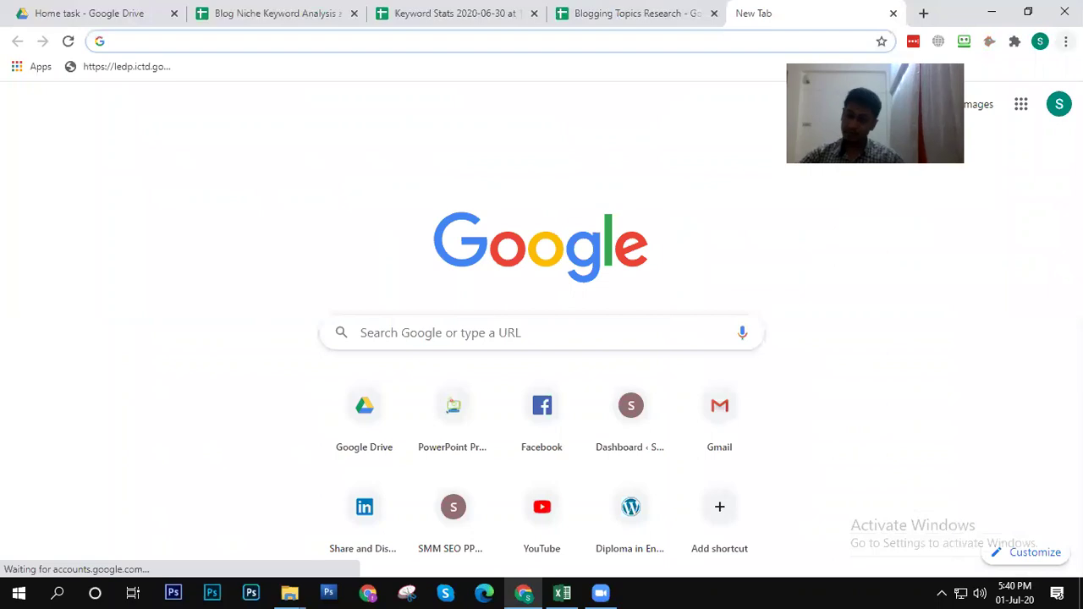
# Step: Open the browser's extensions page and go from there to the Chrome Web Store
pyautogui.click(1066, 40)
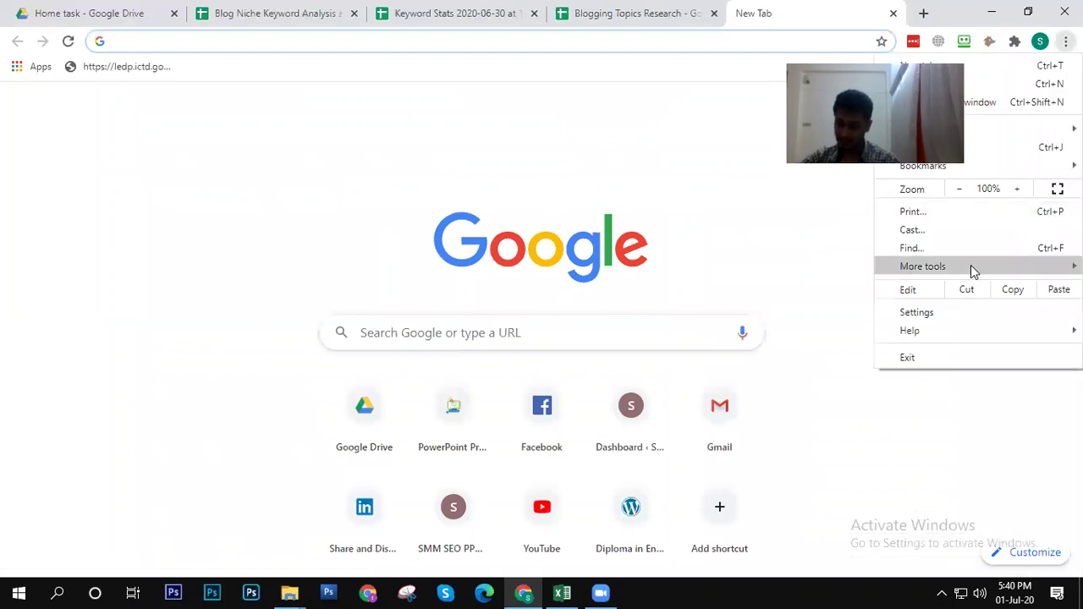
pyautogui.moveTo(973, 272)
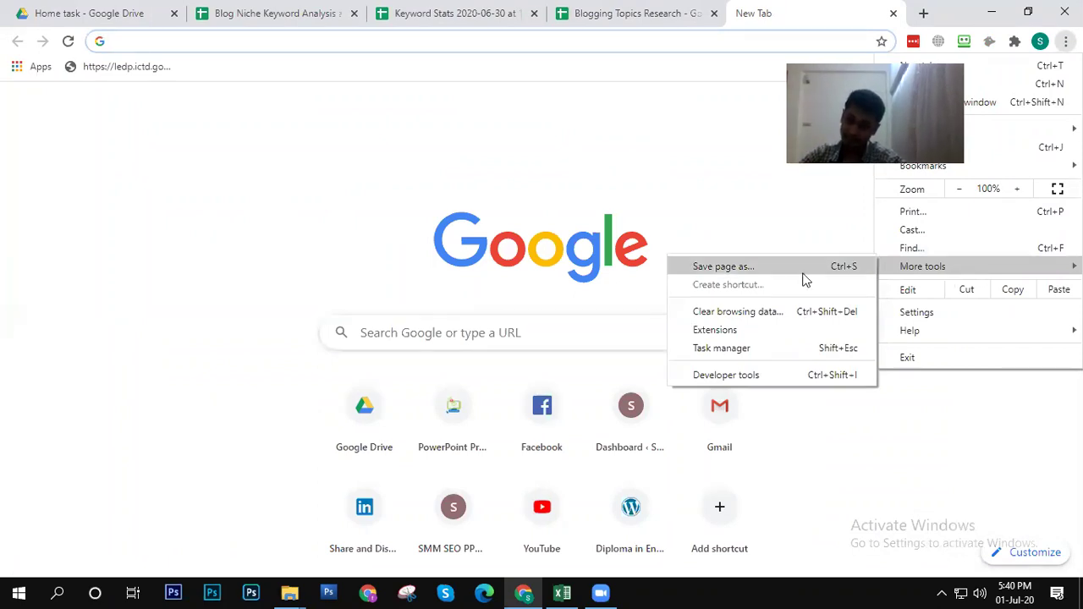
pyautogui.click(748, 330)
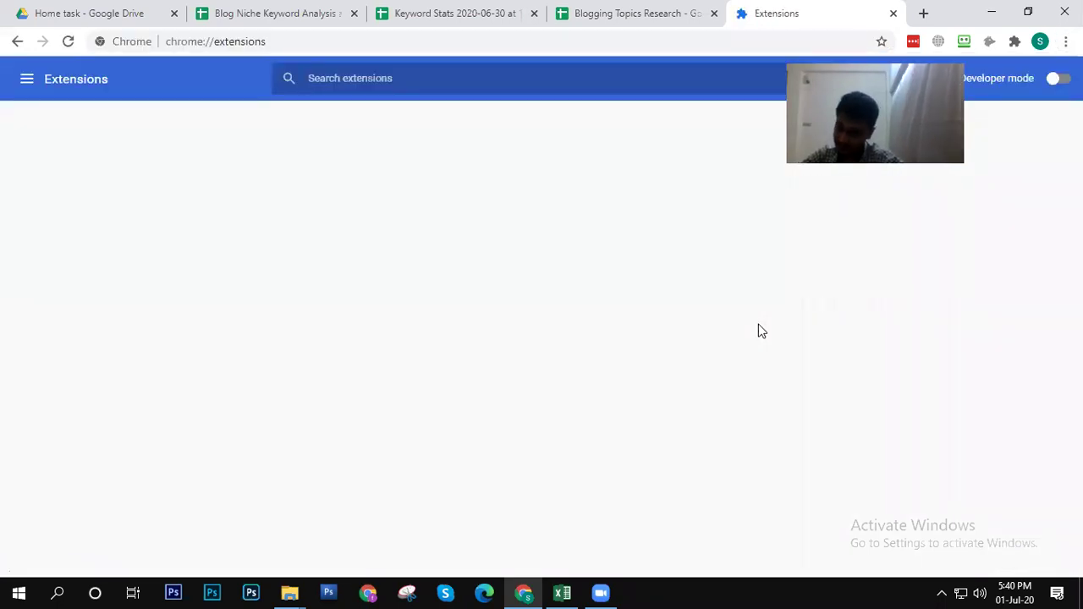
pyautogui.click(25, 79)
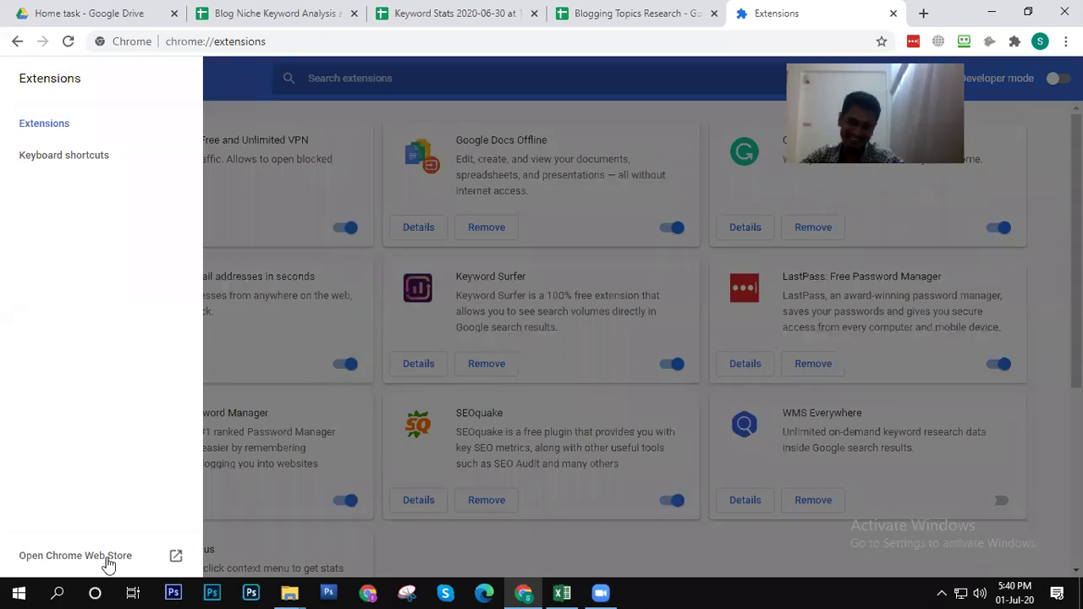
pyautogui.click(101, 556)
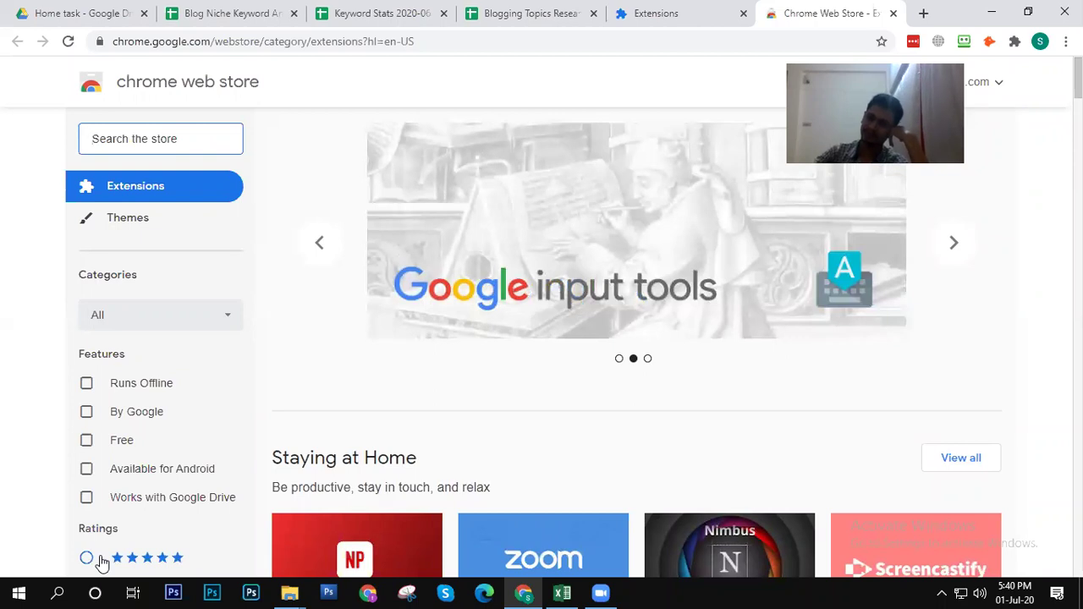
# Step: Search the Chrome Web Store for mozbar
pyautogui.moveTo(720, 292)
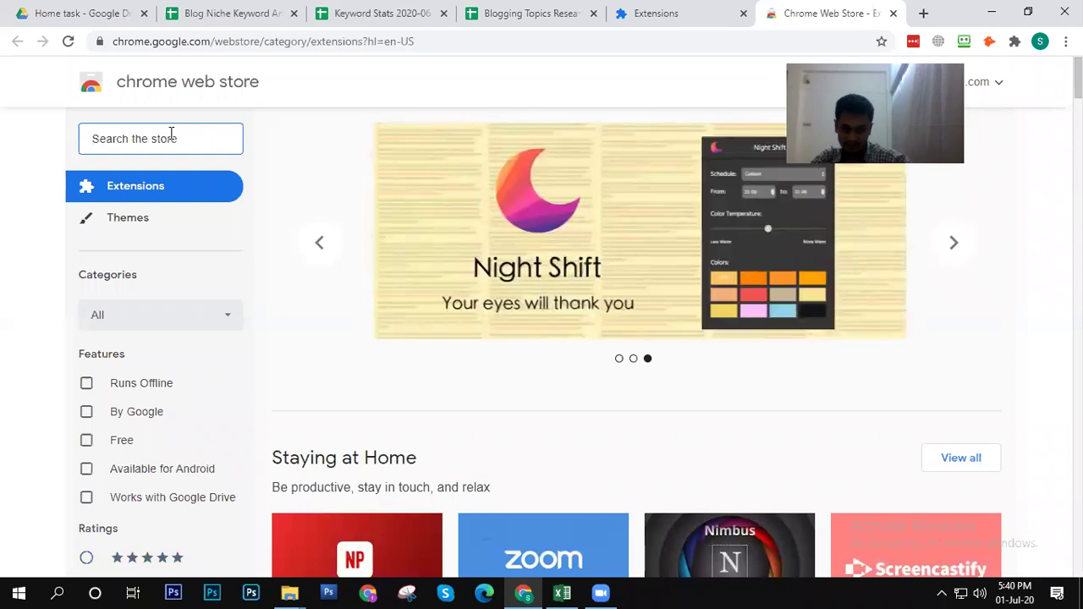
pyautogui.write('Bo')
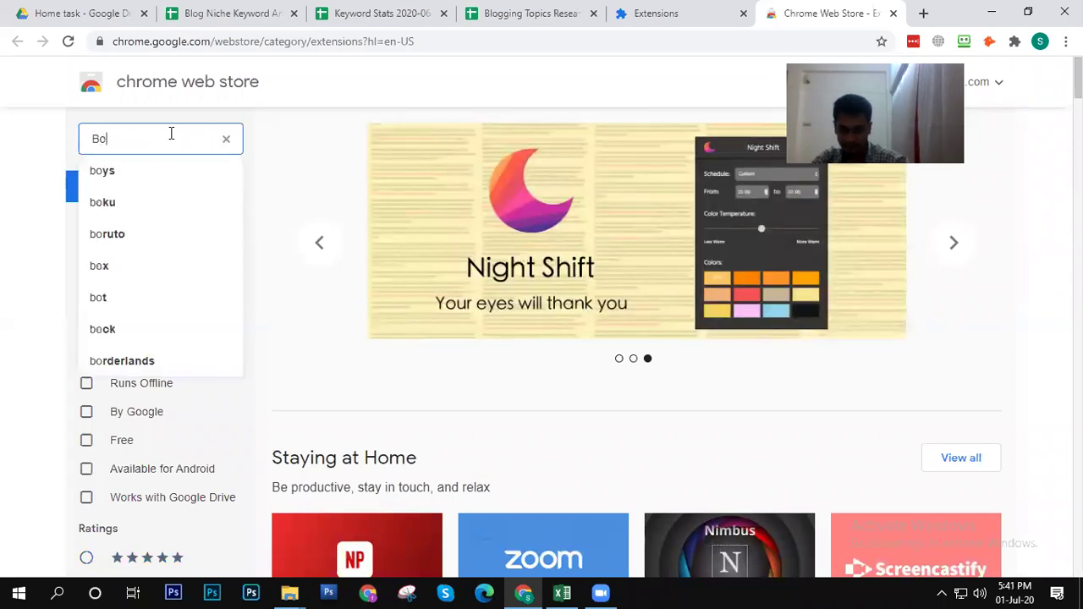
pyautogui.press('BackSpace')
pyautogui.press('BackSpace')
pyautogui.write('Mo')
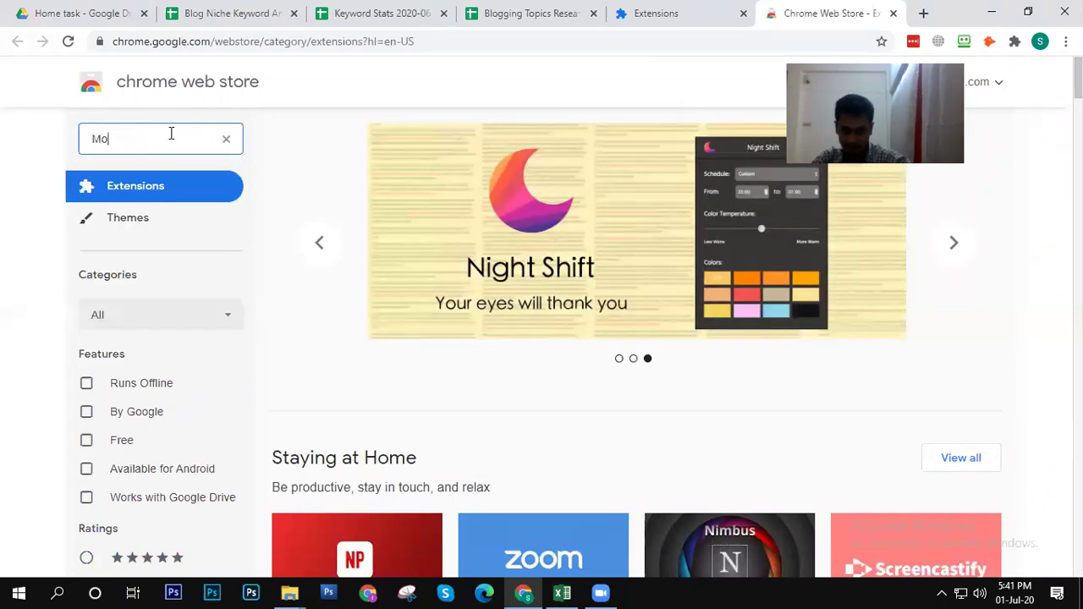
pyautogui.write('zbar')
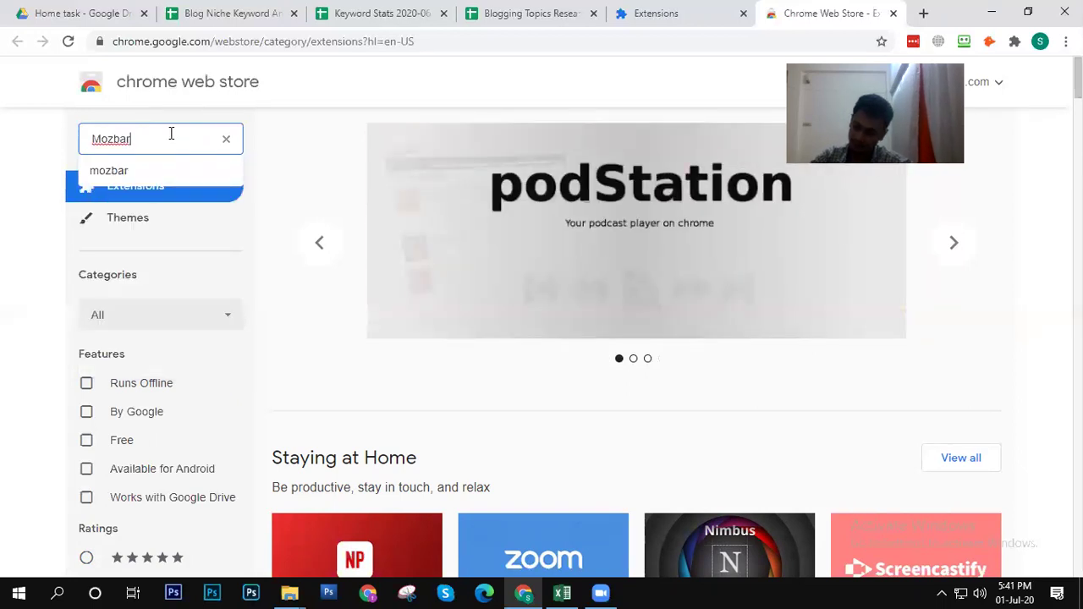
pyautogui.press('Down')
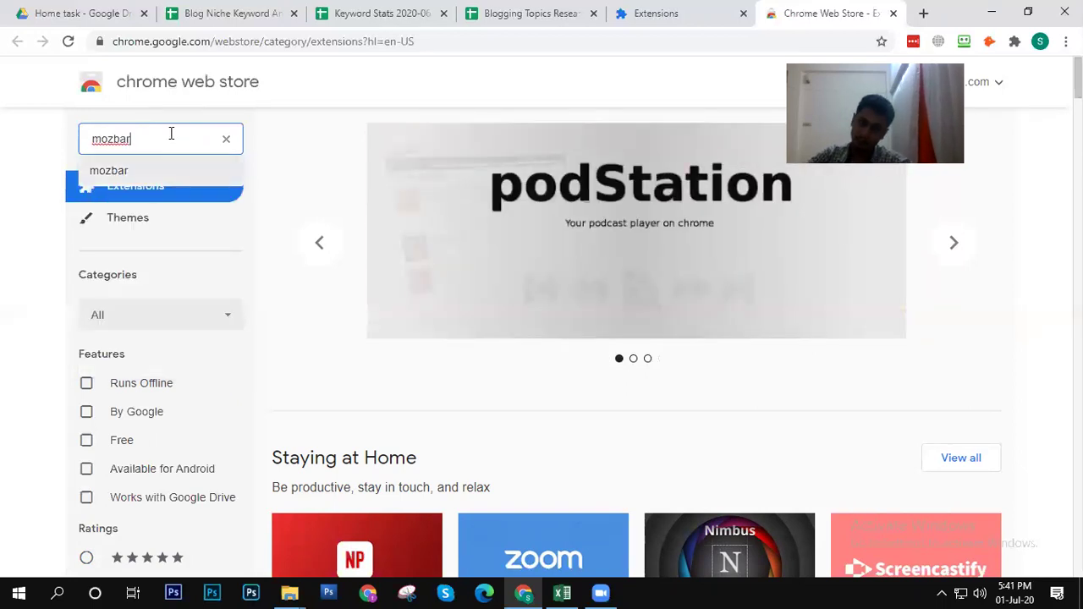
pyautogui.press('Return')
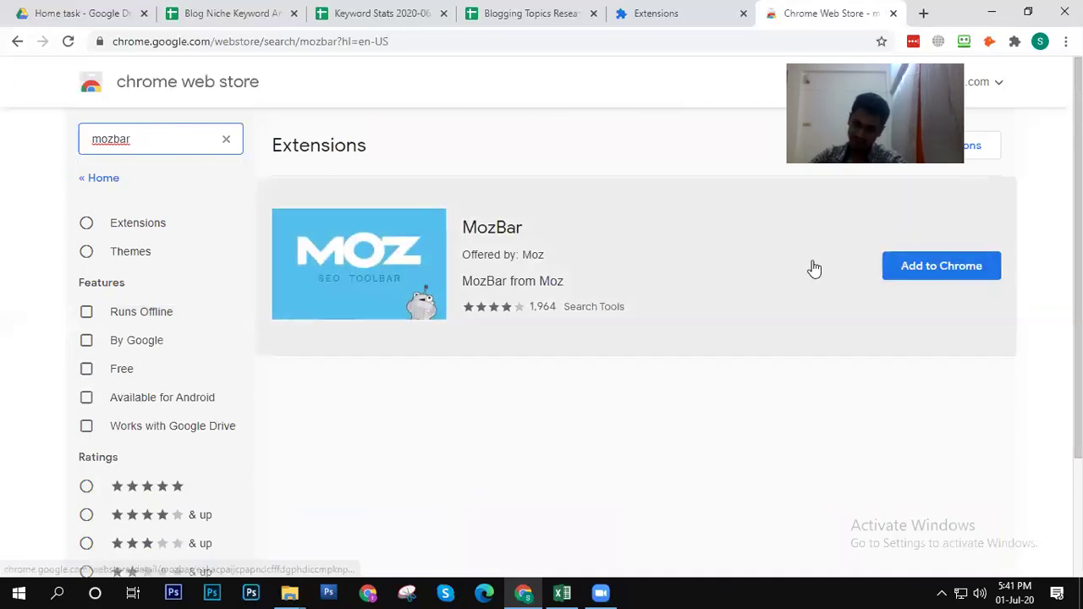
# Step: Open the MozBar detail page in the Chrome Web Store and select its full web address
pyautogui.click(960, 269)
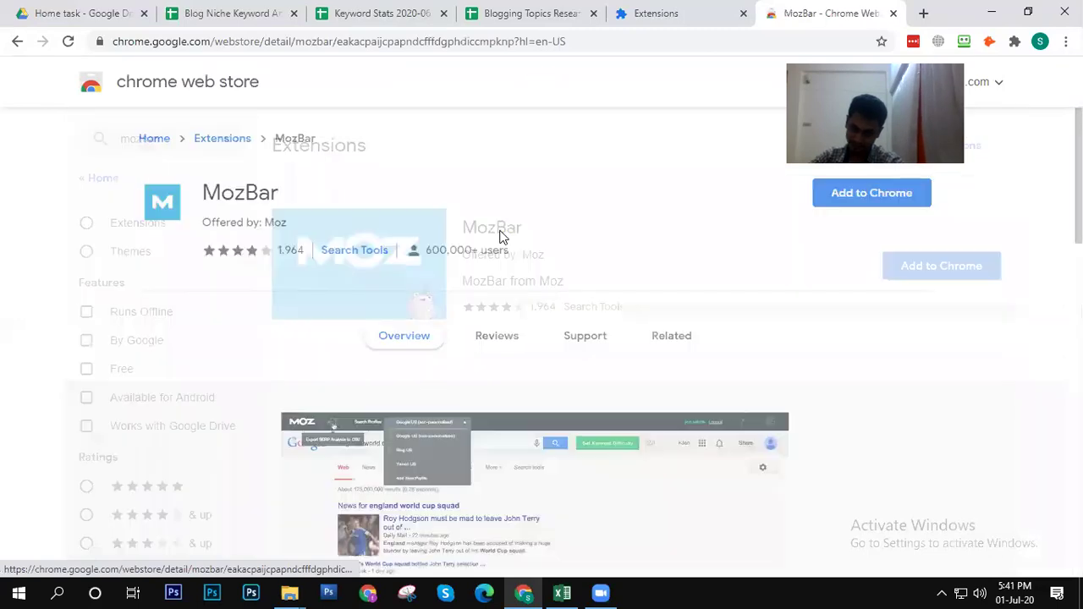
pyautogui.click(577, 47)
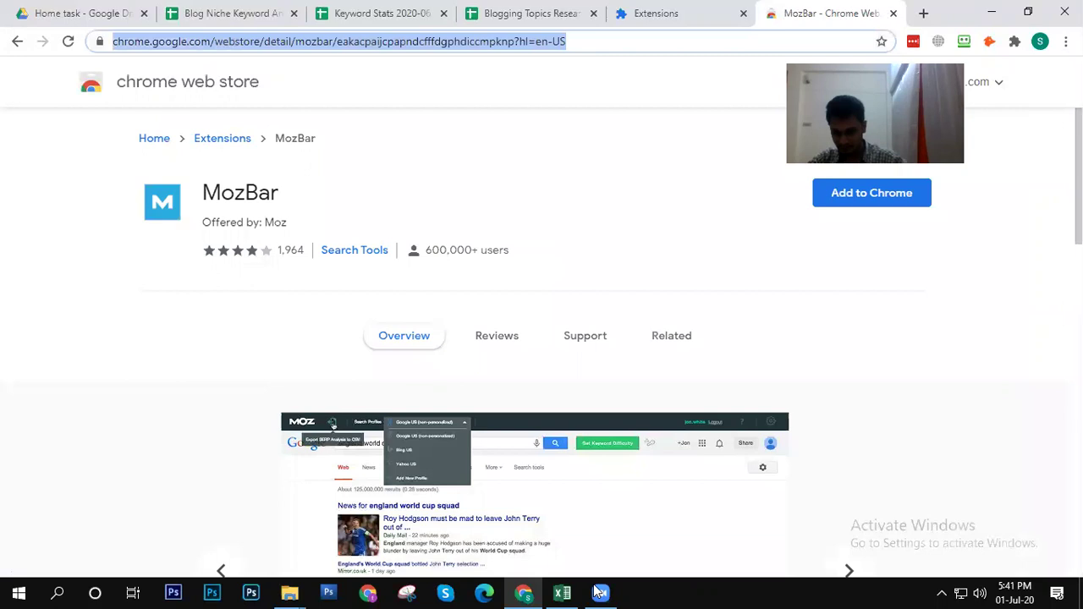
pyautogui.moveTo(524, 592)
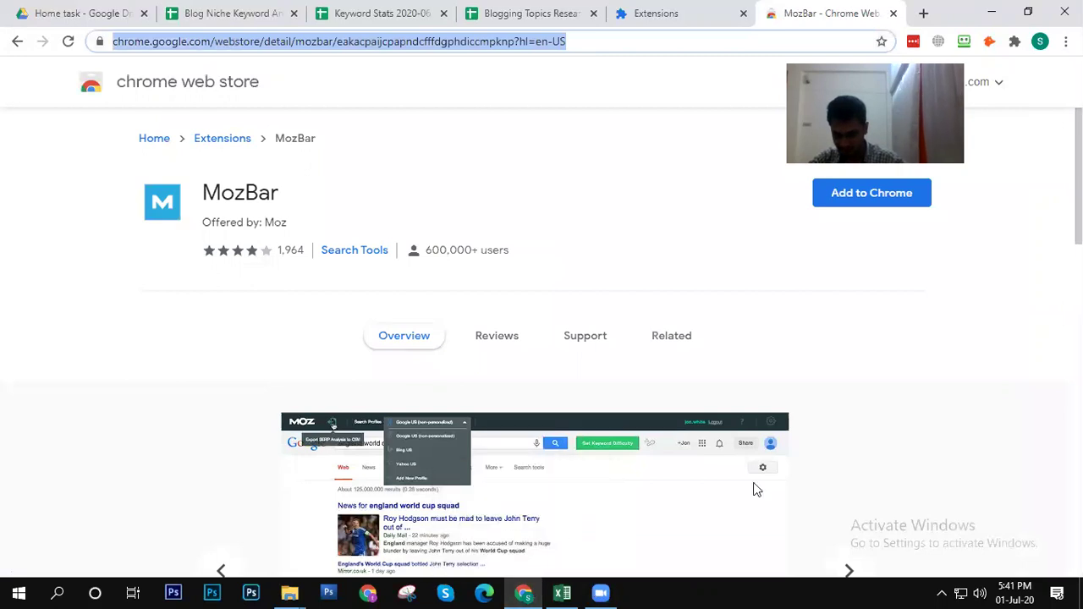
# Step: Add the MozBar extension to Chrome and dismiss the installation notice
pyautogui.click(870, 203)
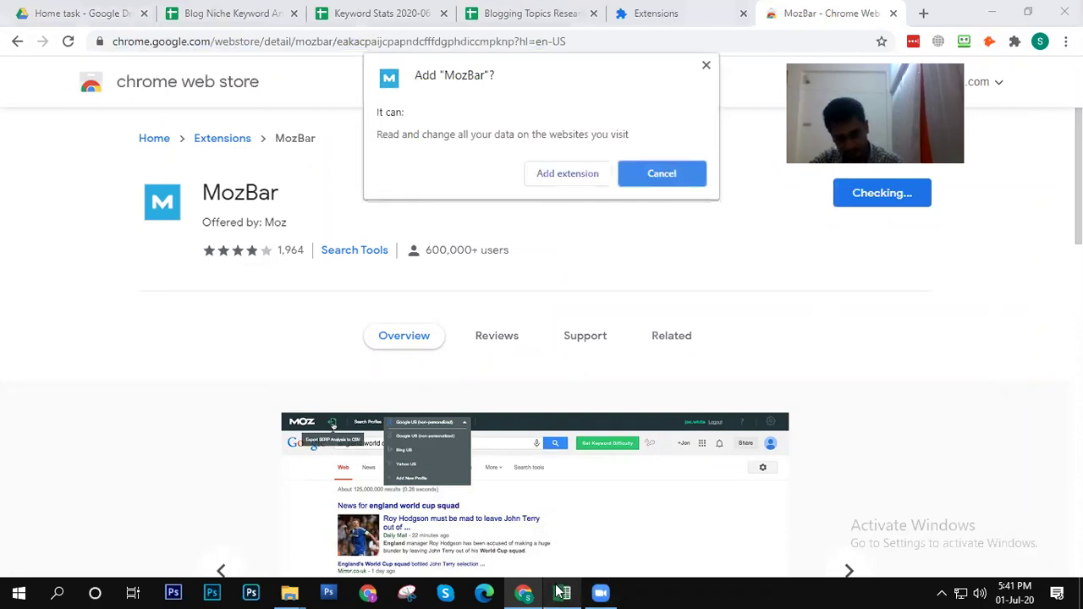
pyautogui.click(568, 174)
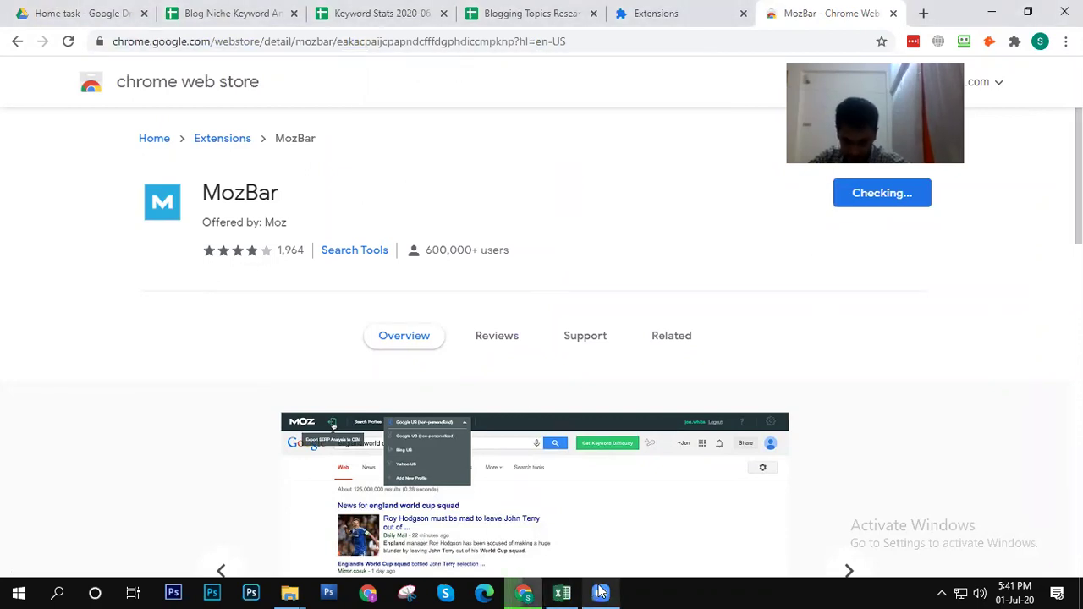
pyautogui.moveTo(600, 592)
pyautogui.moveTo(599, 569)
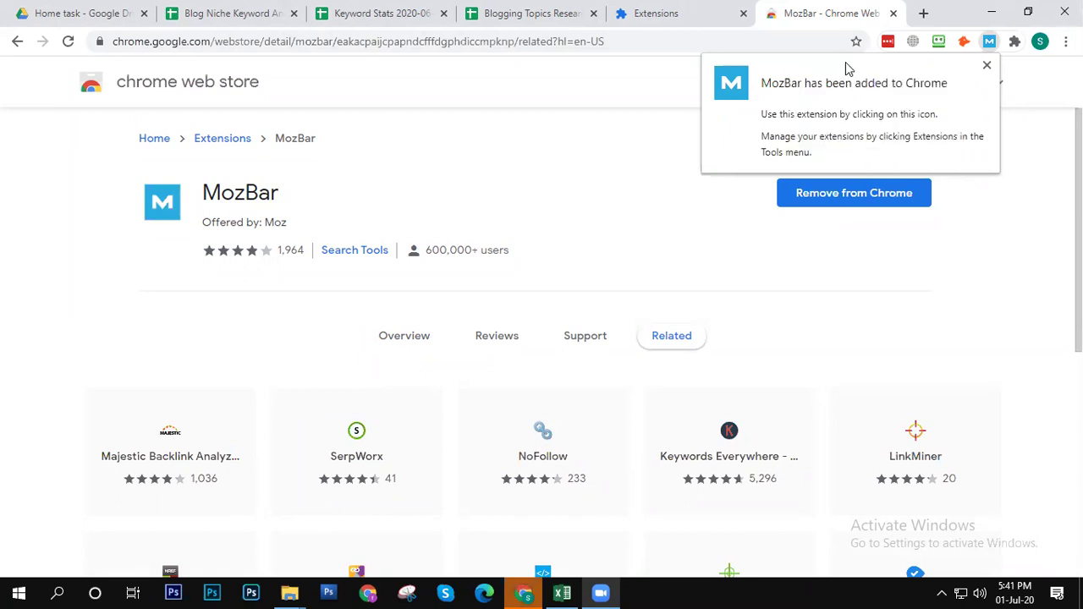
pyautogui.click(987, 65)
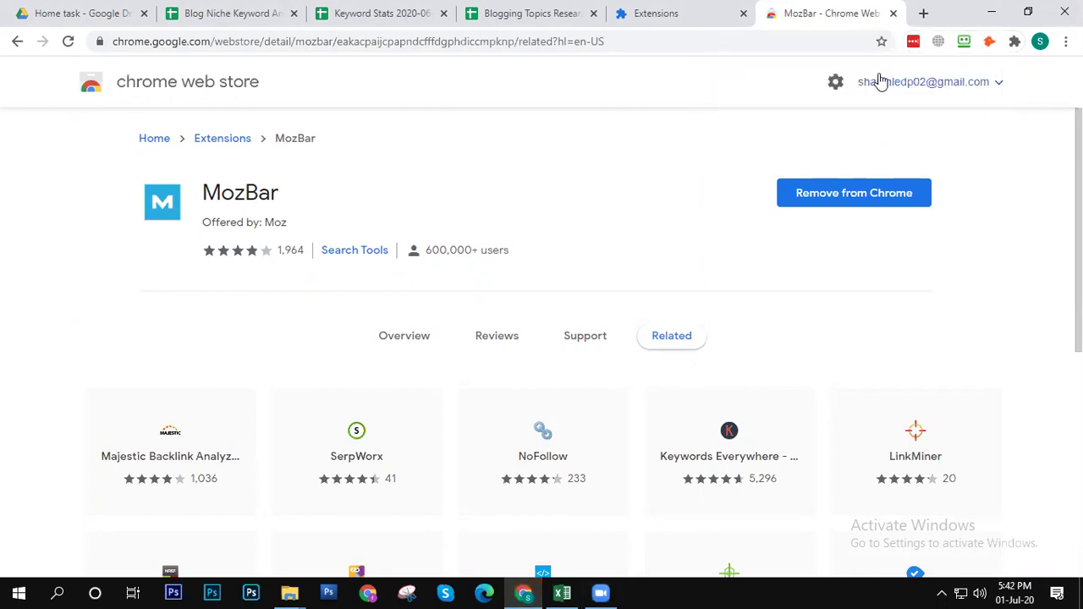
# Step: Check the installed extensions list for MozBar and open a new browser tab ready for a search
pyautogui.click(1015, 43)
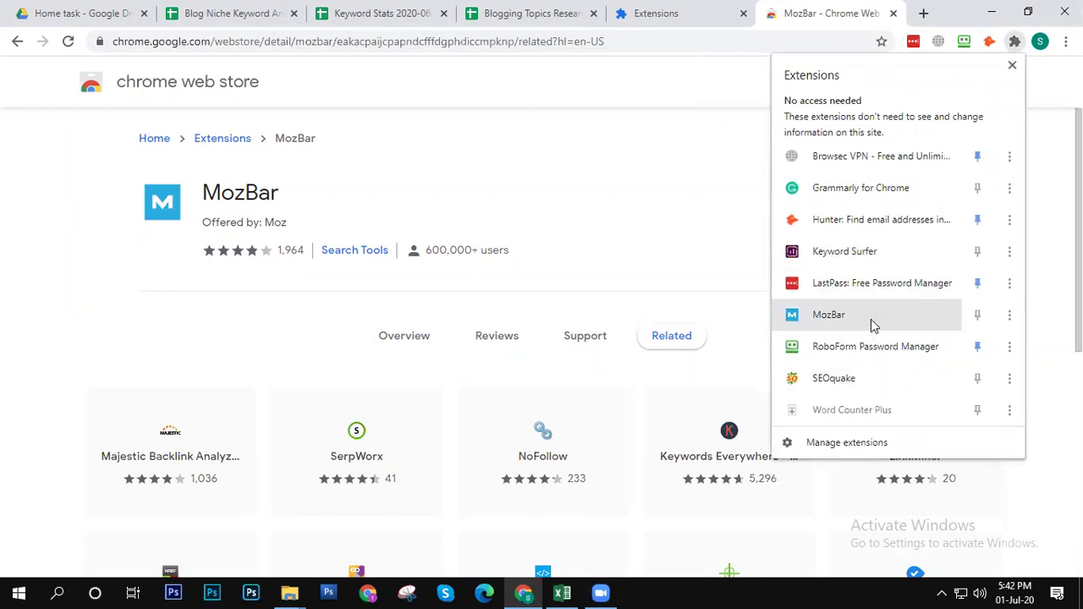
pyautogui.click(923, 14)
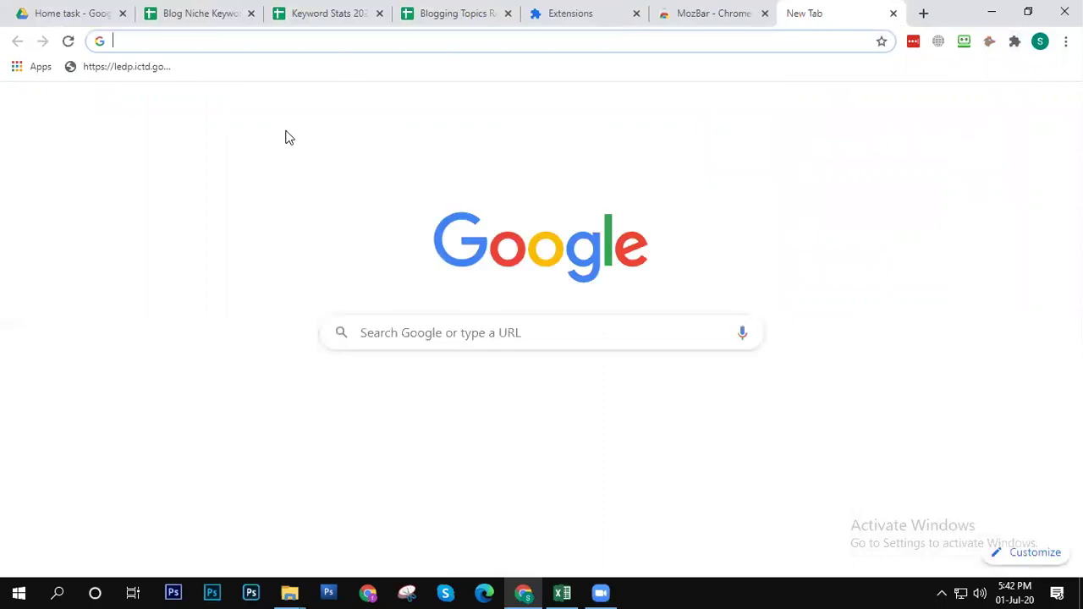
pyautogui.click(149, 42)
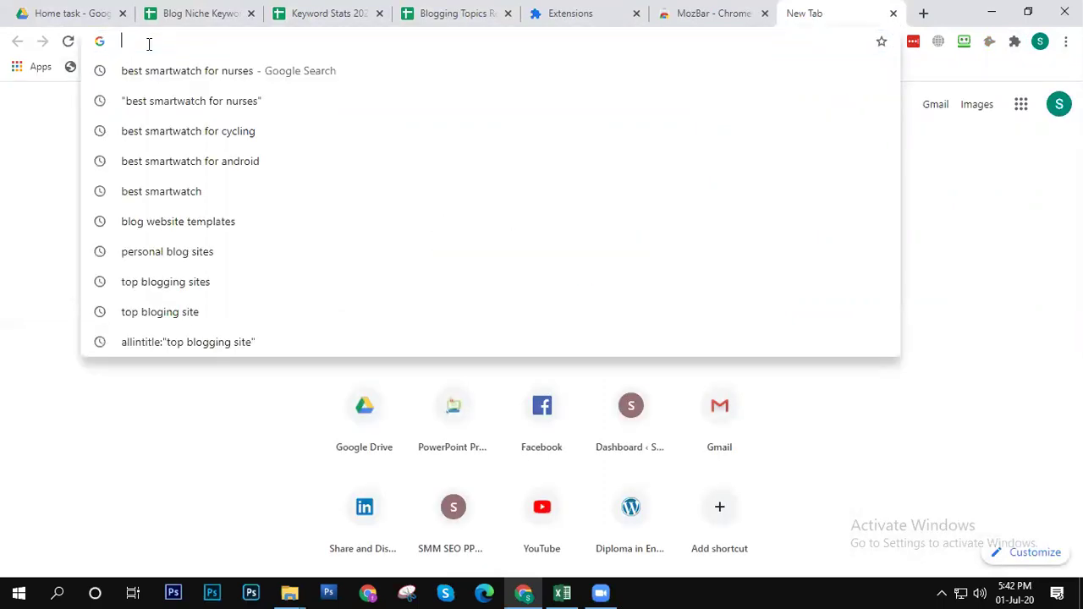
pyautogui.write('s')
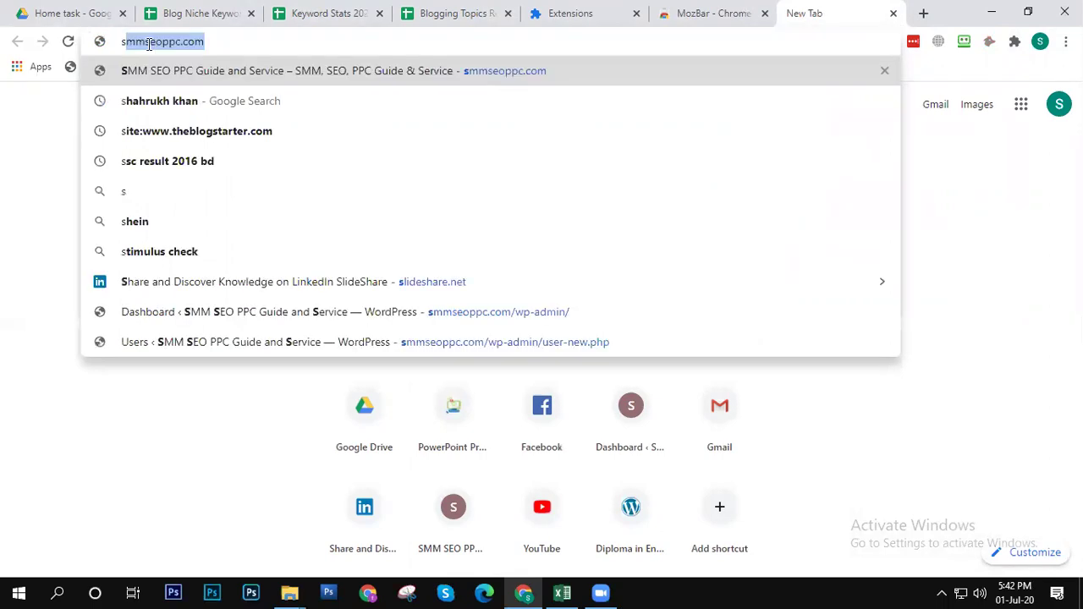
pyautogui.press('Escape')
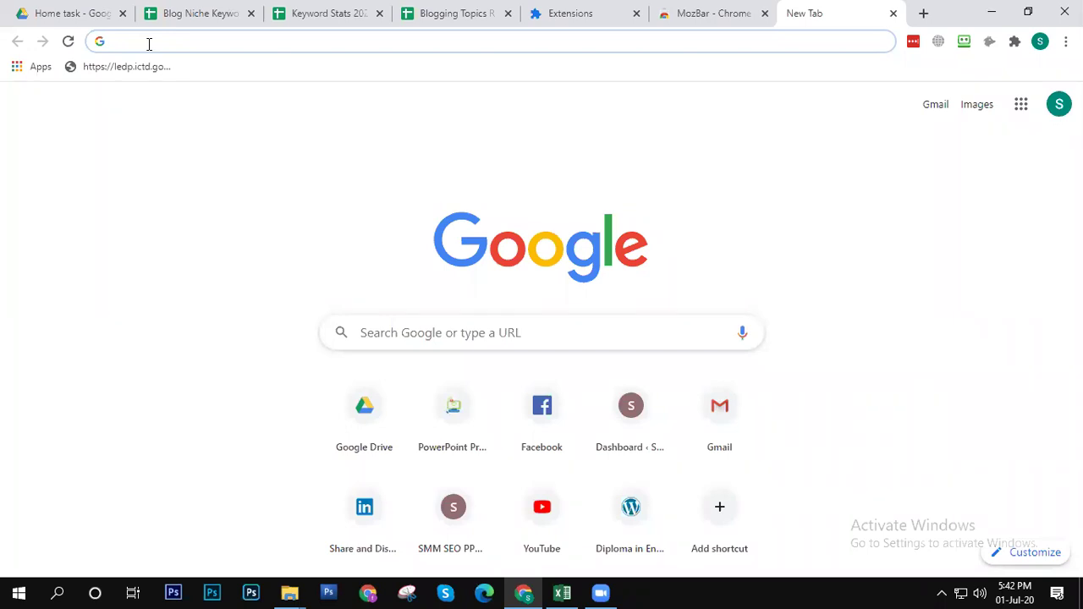
pyautogui.write('blog.')
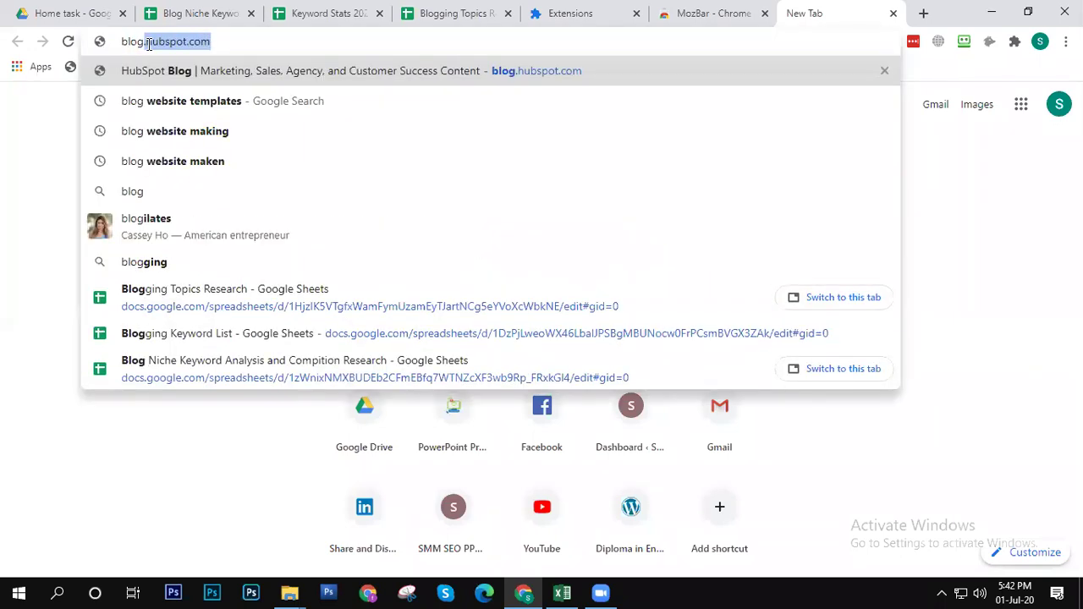
pyautogui.press('BackSpace')
pyautogui.press('BackSpace')
pyautogui.press('BackSpace')
pyautogui.press('BackSpace')
pyautogui.press('BackSpace')
# Step: Search Google for make blog website
pyautogui.write('make')
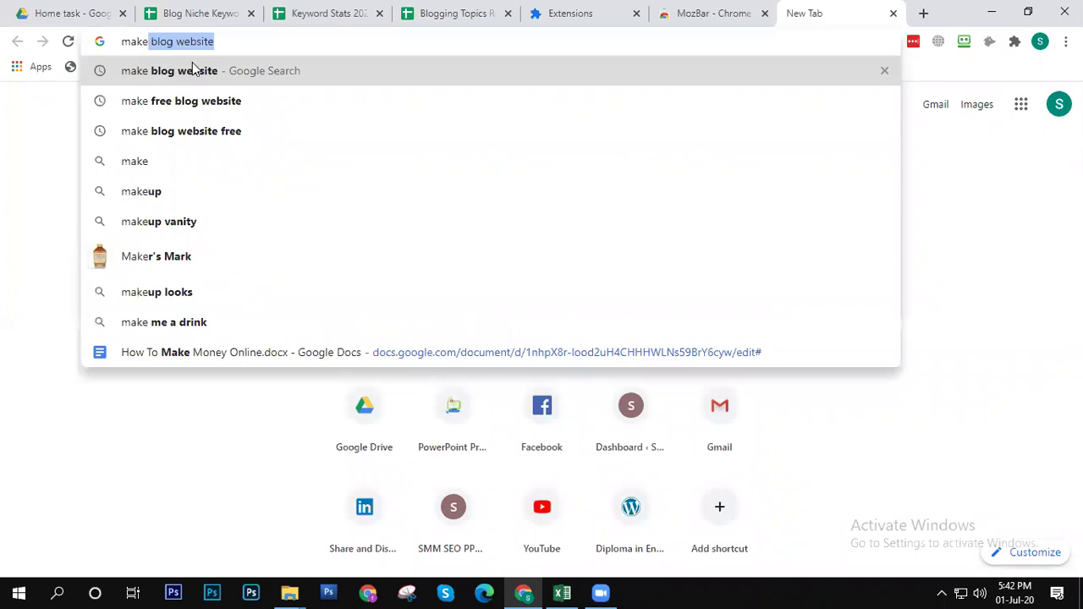
pyautogui.click(244, 41)
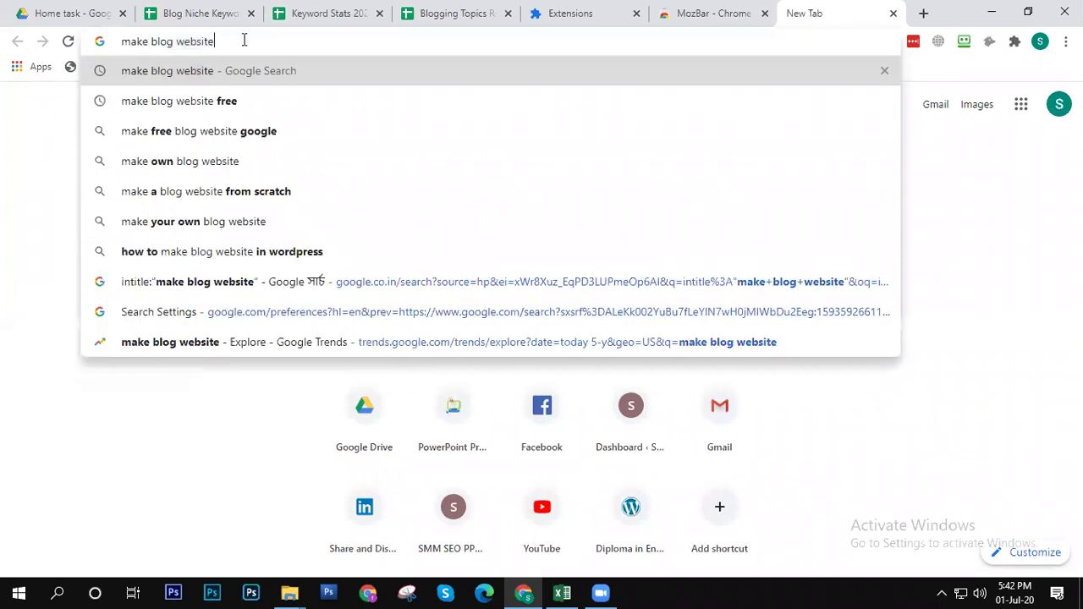
pyautogui.press('Return')
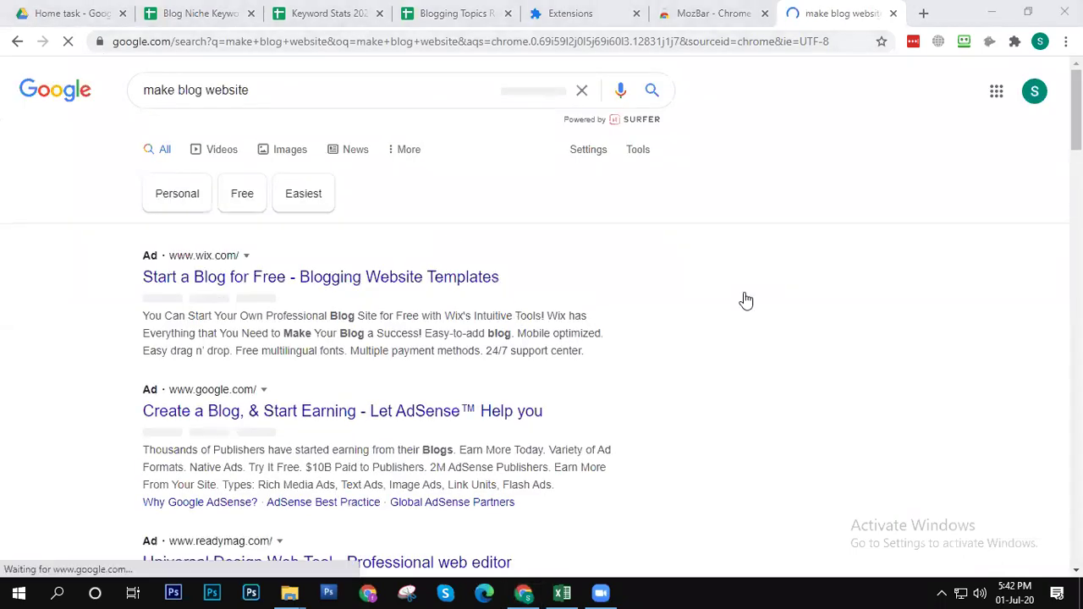
# Step: Examine the make blog website results page for the SEOquake, Keyword Surfer and MozBar metrics on each listing
pyautogui.scroll(-10, 541, 313)
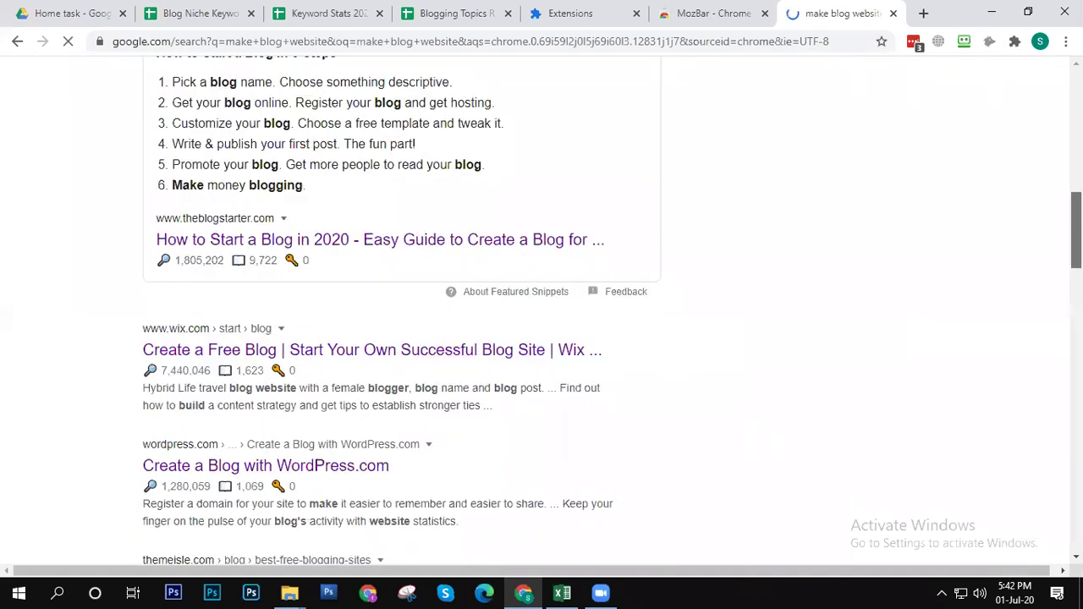
pyautogui.scroll(10, 542, 313)
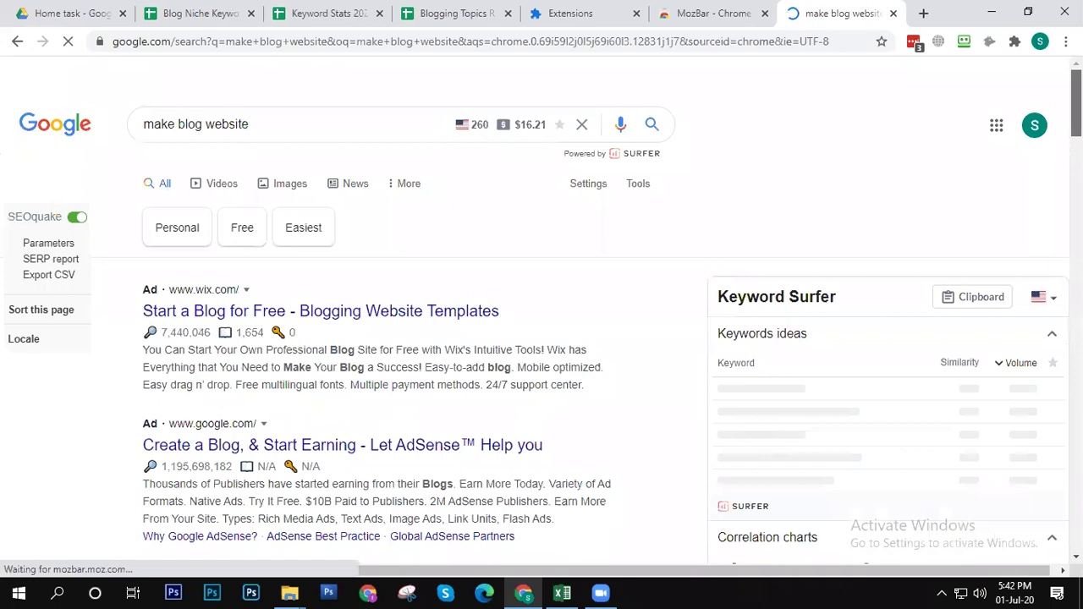
pyautogui.scroll(-3, 690, 230)
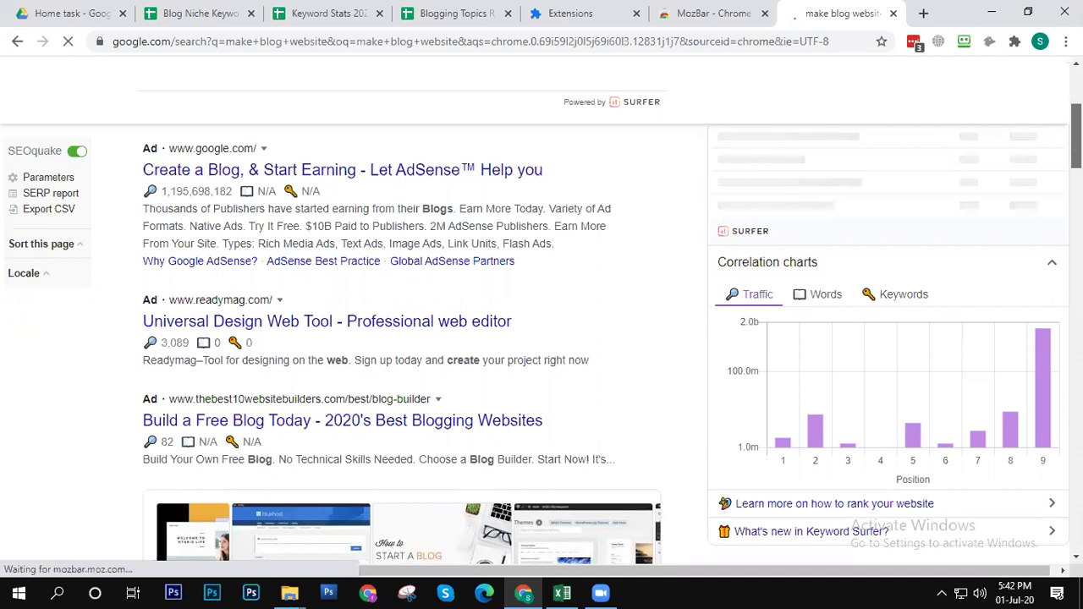
pyautogui.scroll(-8, 542, 338)
pyautogui.scroll(-2, 542, 338)
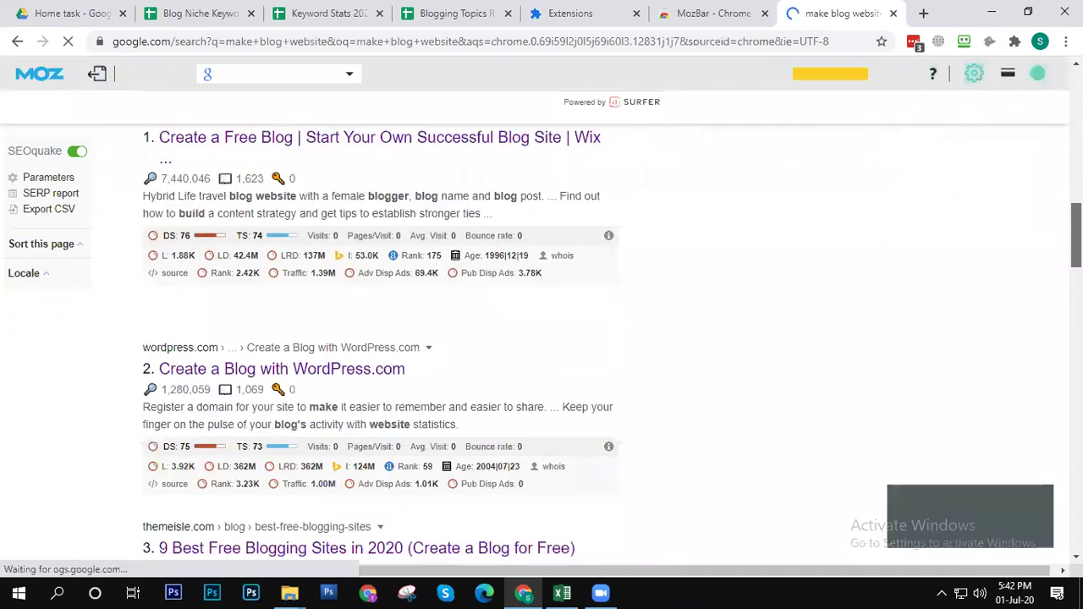
pyautogui.scroll(-2, 542, 338)
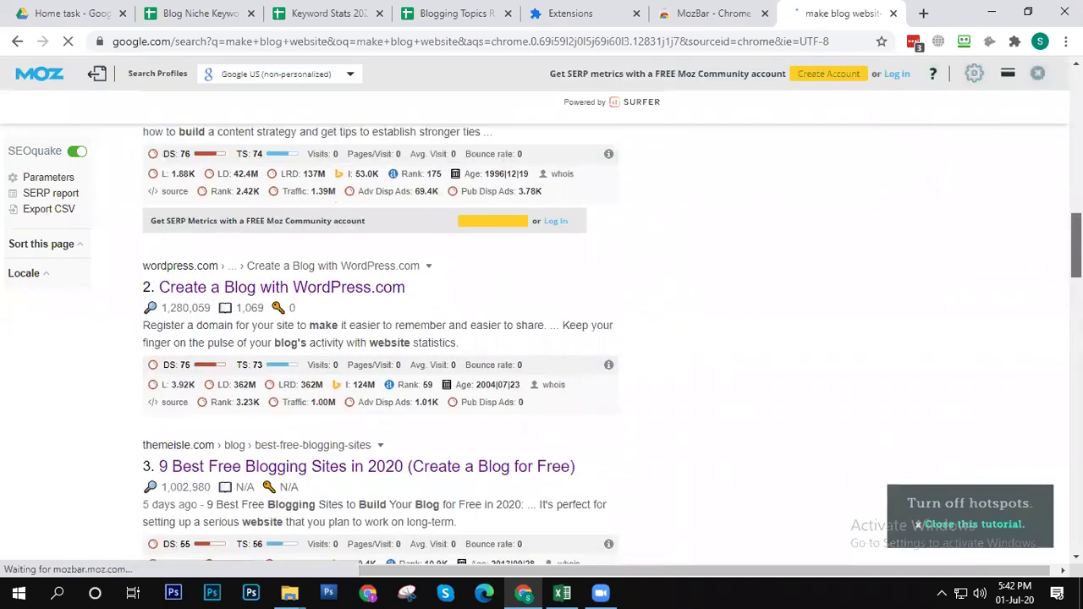
pyautogui.scroll(2, 541, 339)
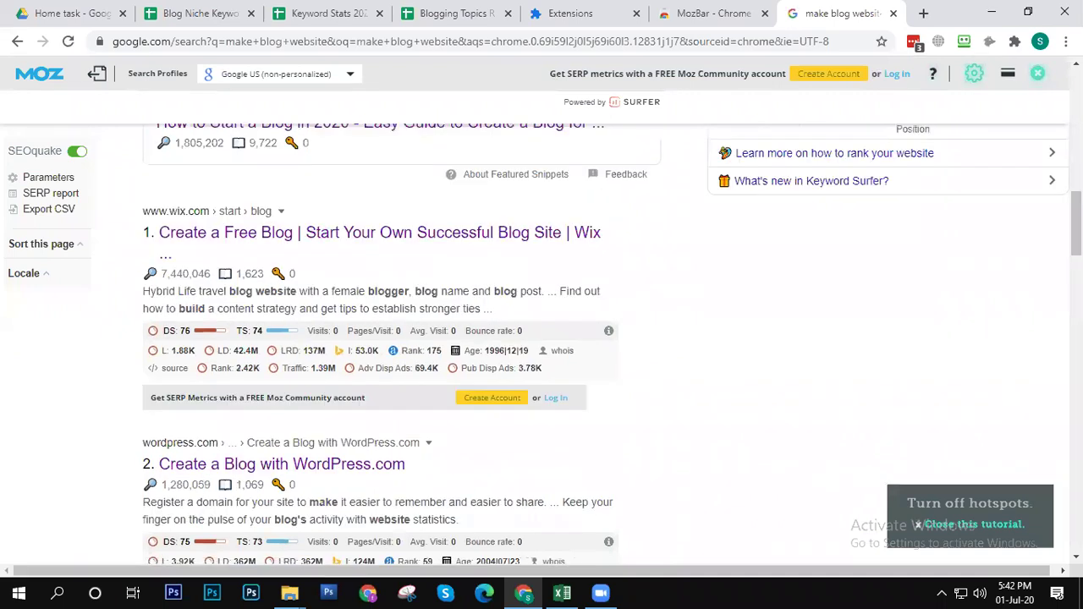
pyautogui.scroll(5, 541, 338)
pyautogui.scroll(5, 159, 300)
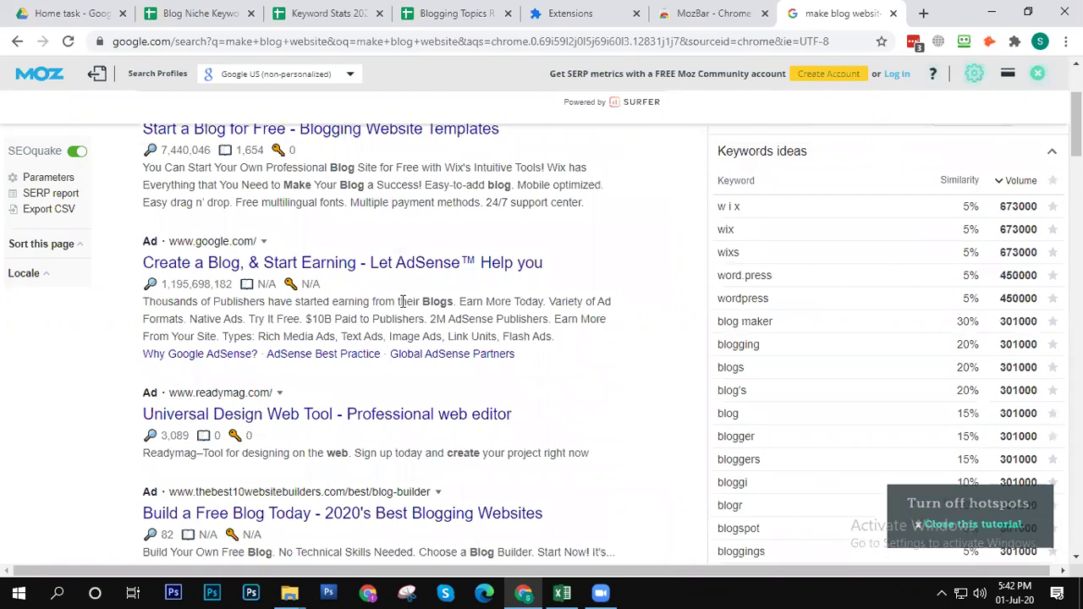
pyautogui.scroll(2, 450, 169)
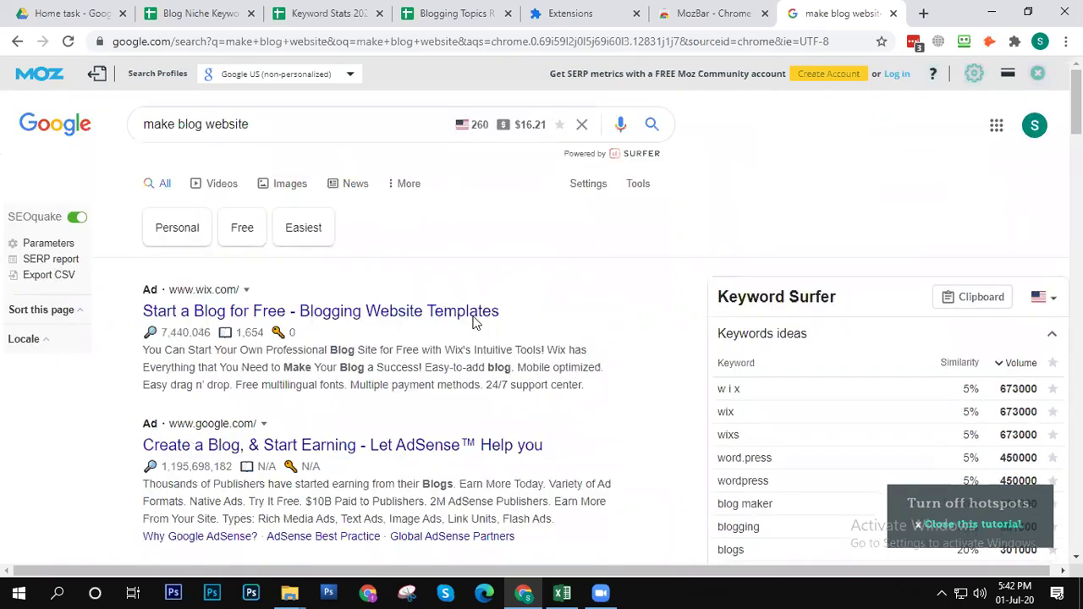
pyautogui.scroll(-6, 476, 322)
pyautogui.scroll(6, 500, 326)
# Step: Open the free Moz Community sign-up page from MozBar and add a slash after moz.com in its web address
pyautogui.click(842, 75)
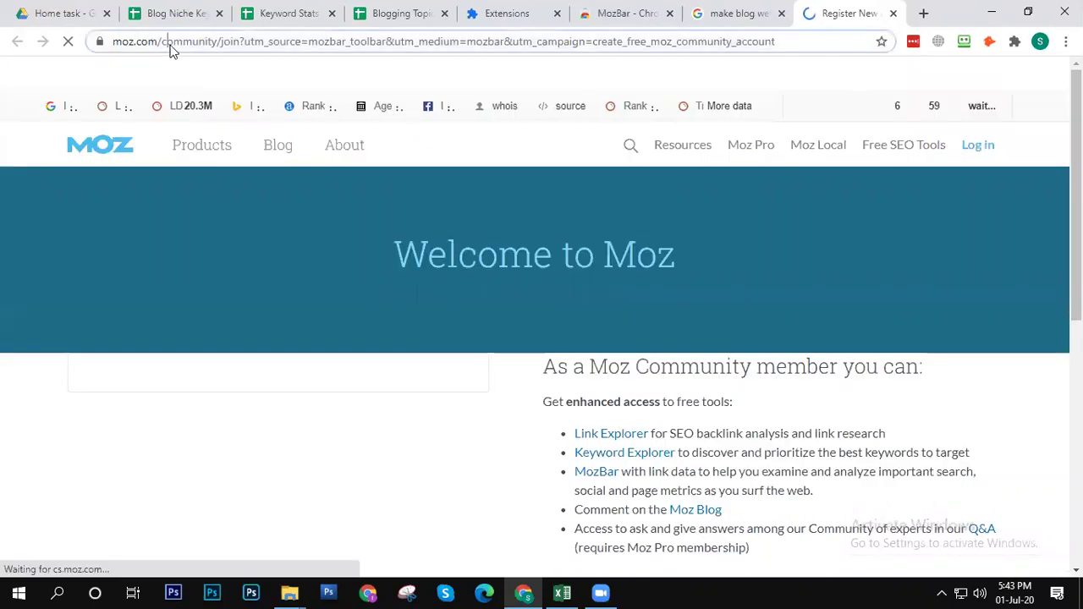
pyautogui.click(154, 40)
pyautogui.click(173, 41)
pyautogui.moveTo(193, 41); pyautogui.dragTo(2, 43)
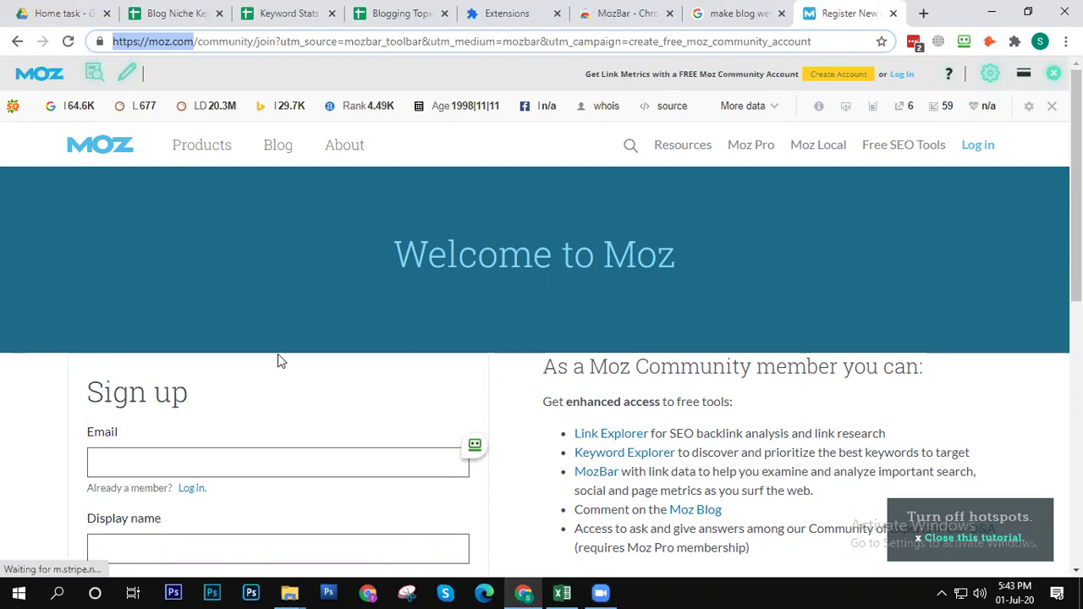
pyautogui.press('Right')
pyautogui.write('/')
pyautogui.press('Return')
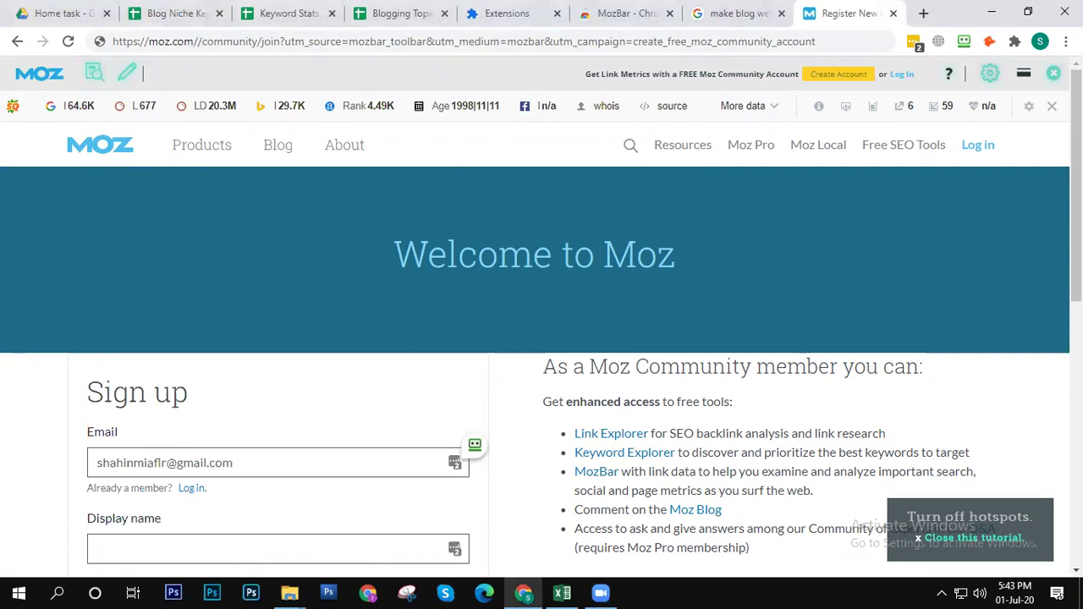
# Step: Hide the MozBar toolbar and look through the Moz sign-up form down to the page footer
pyautogui.click(1053, 74)
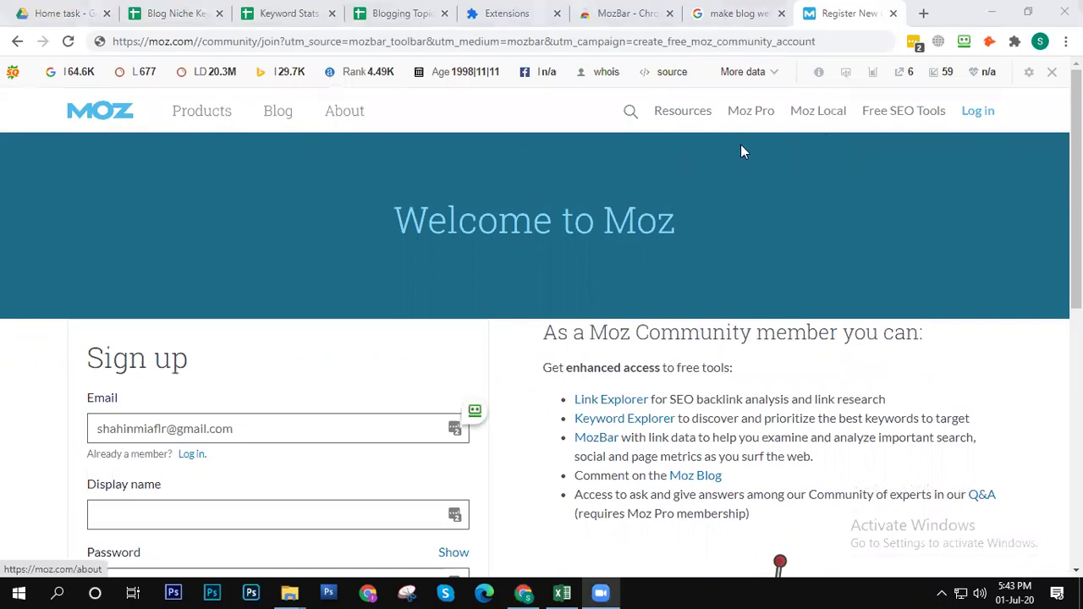
pyautogui.scroll(-10, 380, 419)
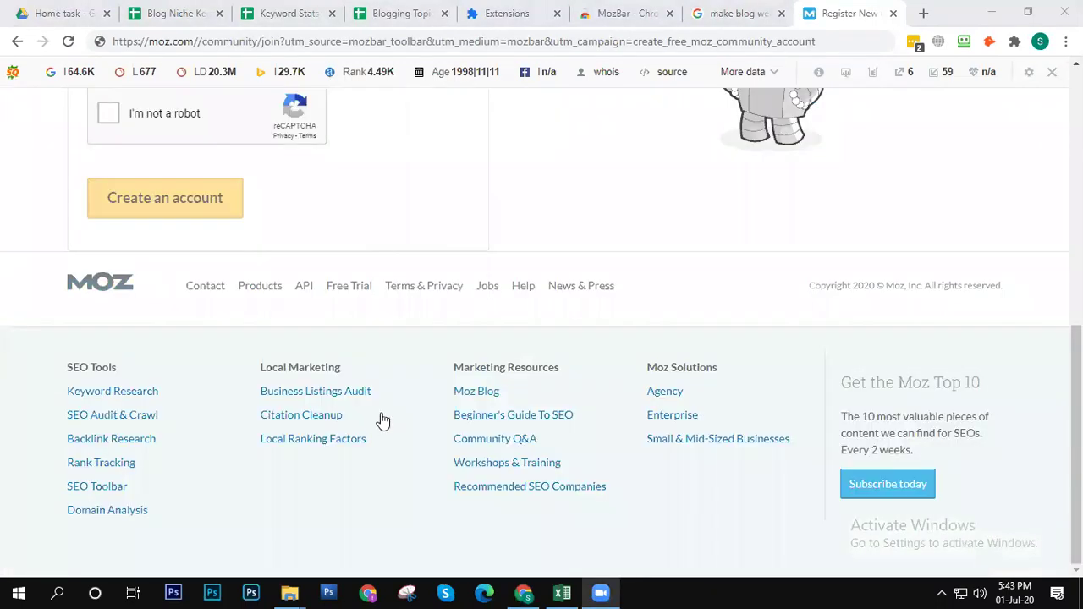
pyautogui.scroll(10, 382, 419)
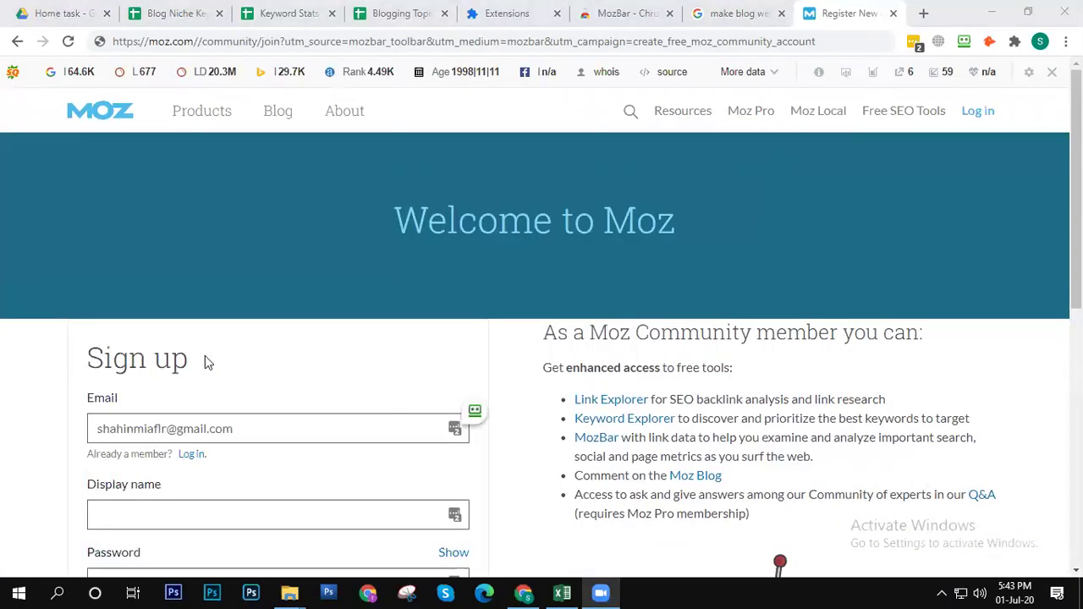
pyautogui.scroll(-10, 362, 385)
pyautogui.scroll(10, 362, 385)
# Step: Log in to Moz with the email and password from the second saved LastPass entry, dismissing the master password prompt
pyautogui.click(982, 113)
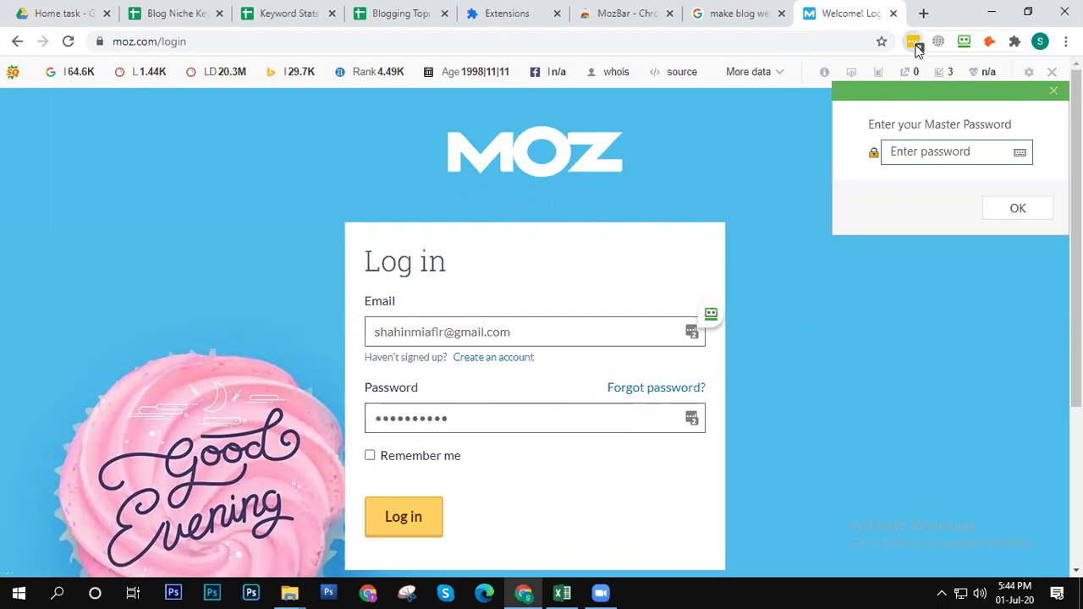
pyautogui.click(1050, 93)
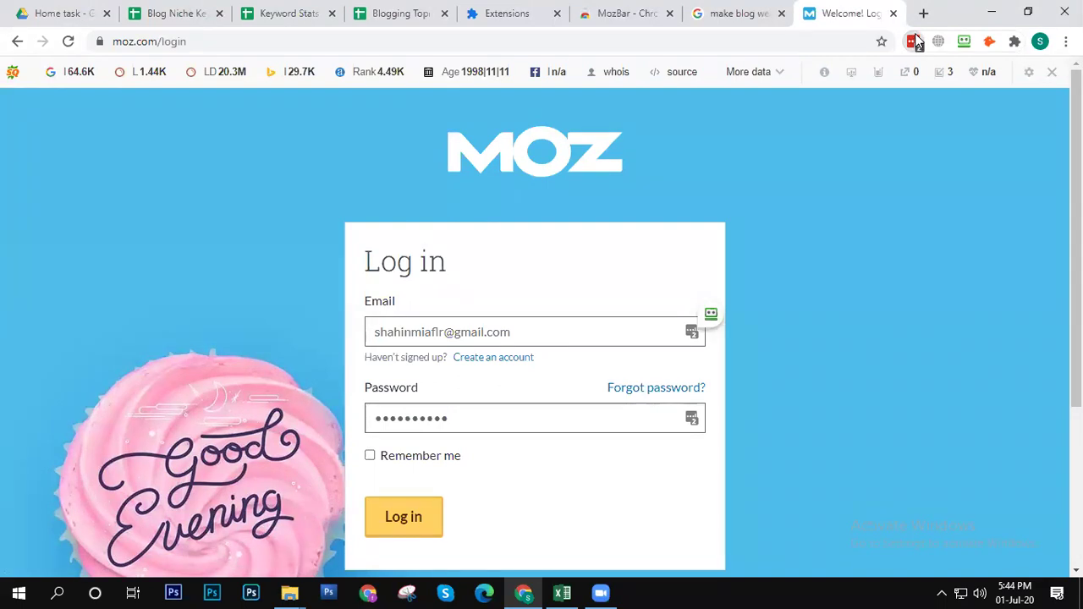
pyautogui.click(914, 41)
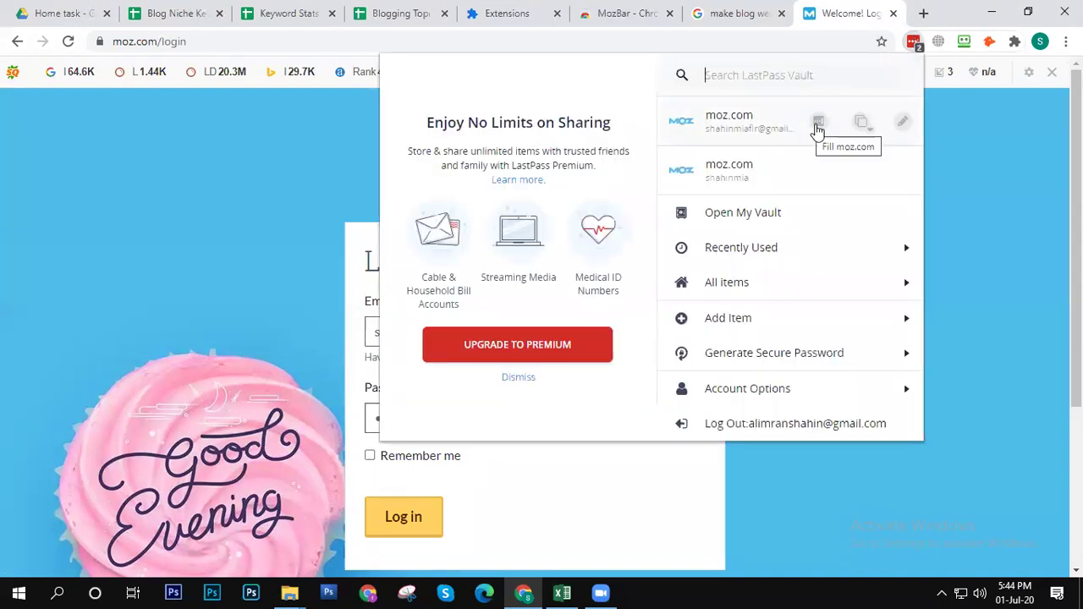
pyautogui.click(748, 181)
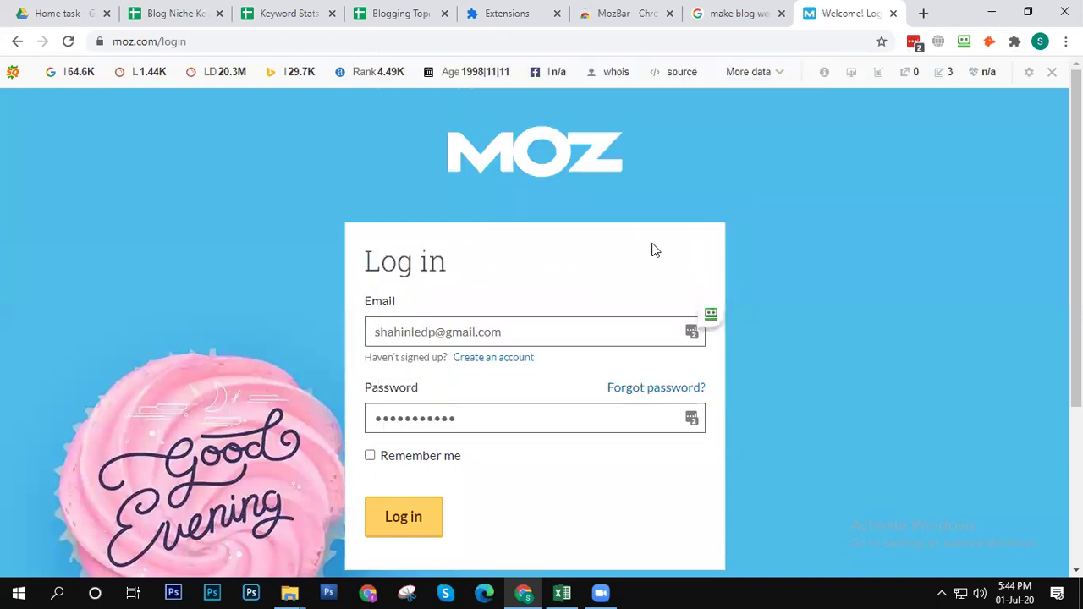
pyautogui.click(405, 519)
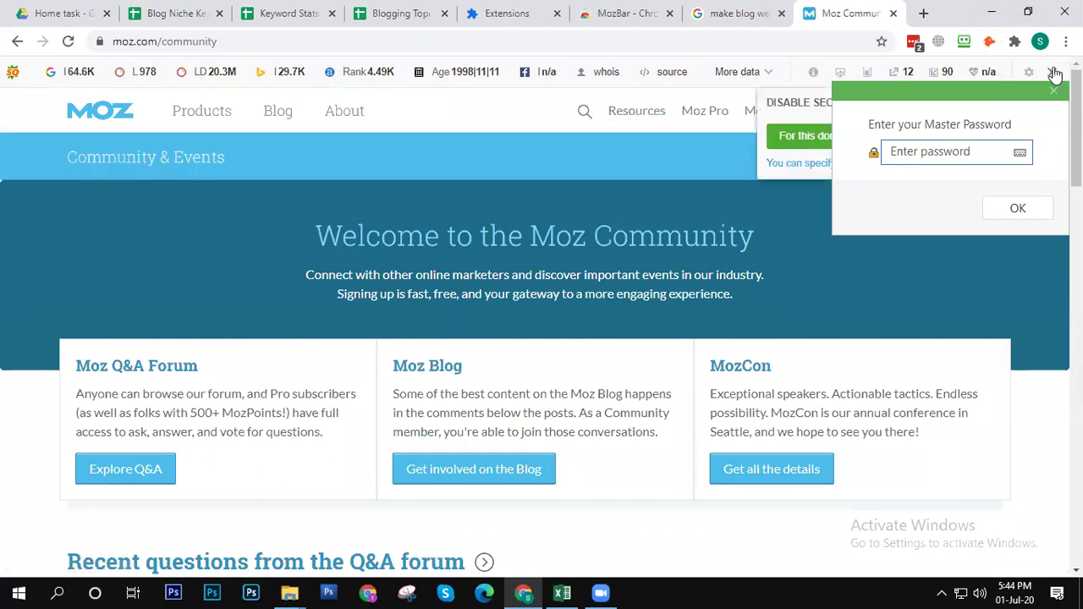
# Step: Disable the SEOquake bar for the moz.com domain and dismiss the master password prompt
pyautogui.click(785, 137)
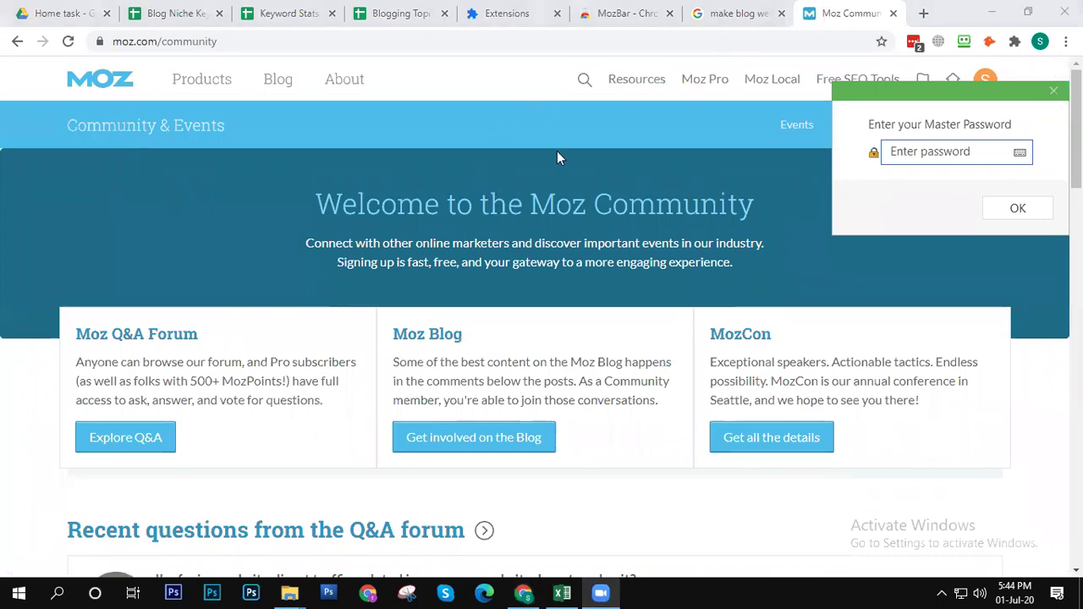
pyautogui.click(165, 238)
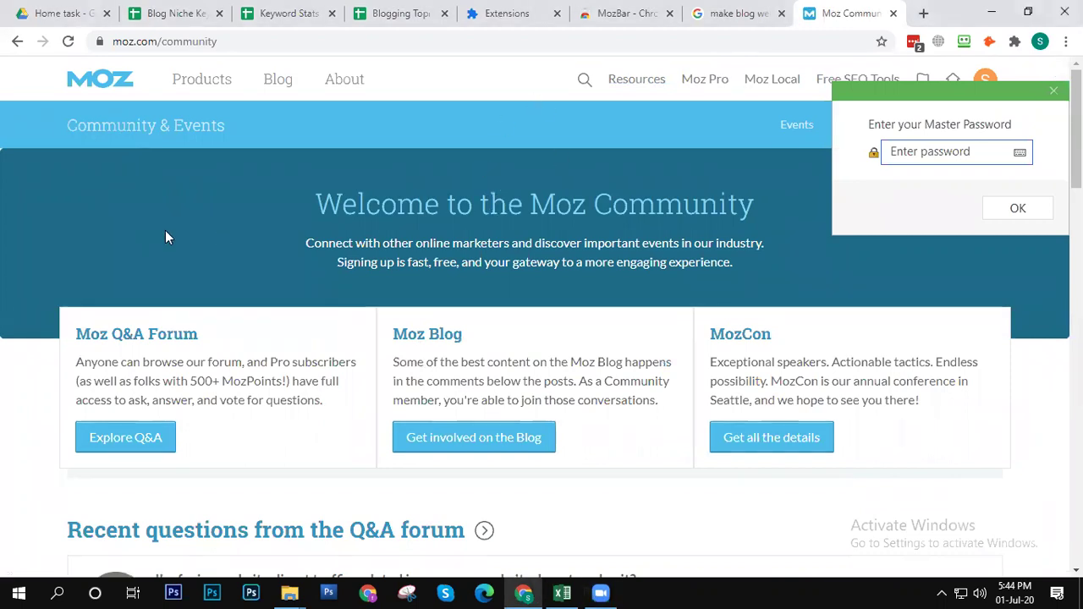
pyautogui.click(1053, 90)
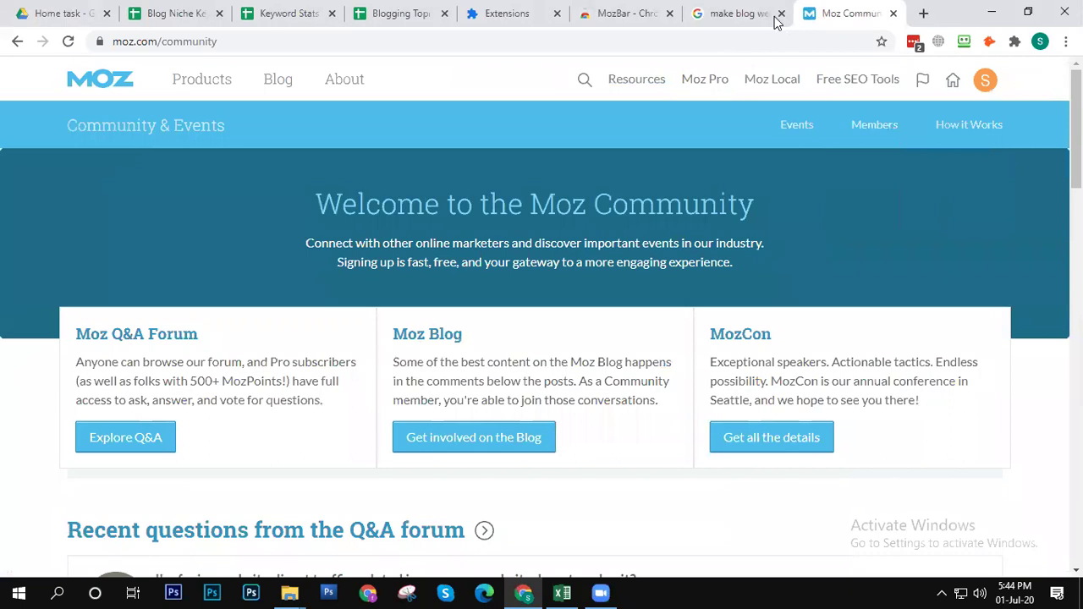
# Step: Return to the Google results for make blog website and run the search again
pyautogui.click(719, 13)
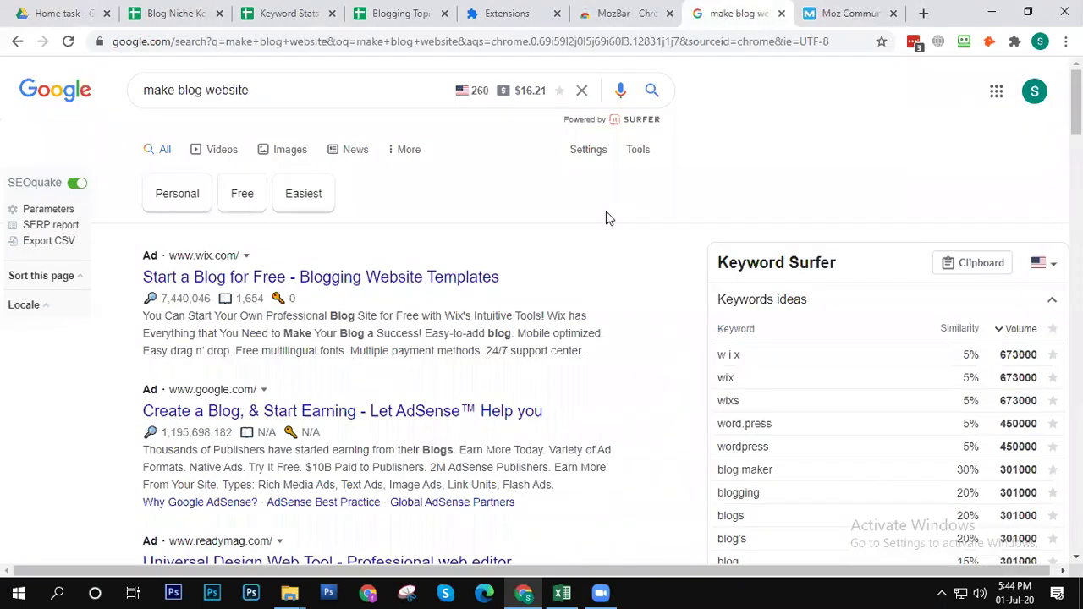
pyautogui.moveTo(1076, 102); pyautogui.dragTo(1077, 80)
pyautogui.click(654, 100)
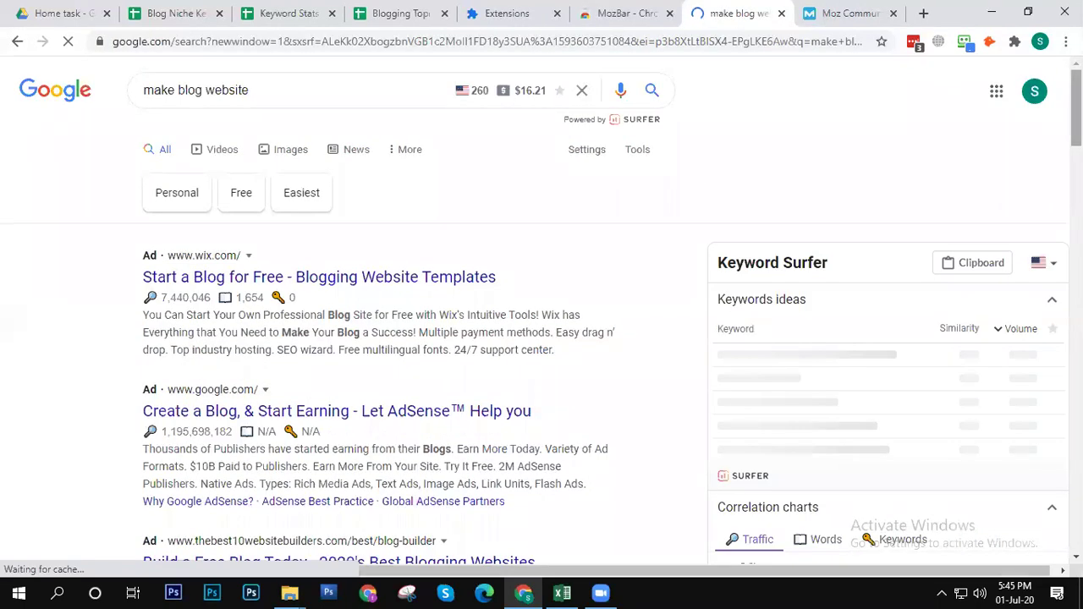
# Step: Look through the make blog website results for the metrics displayed under each organic listing
pyautogui.scroll(-4, 747, 186)
pyautogui.scroll(-6, 612, 310)
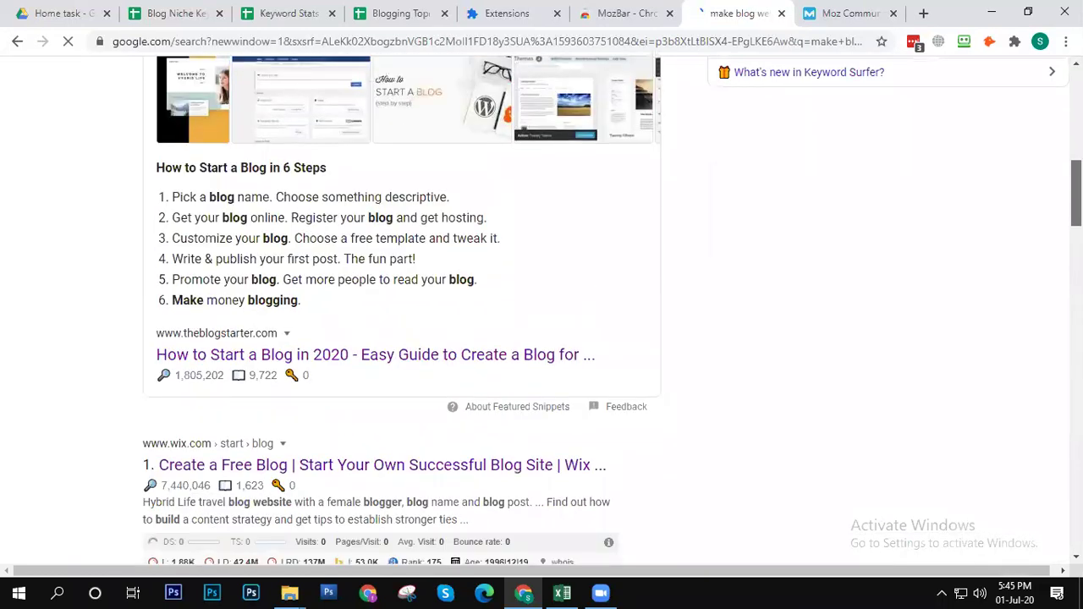
pyautogui.scroll(-2, 541, 309)
pyautogui.scroll(-1, 542, 309)
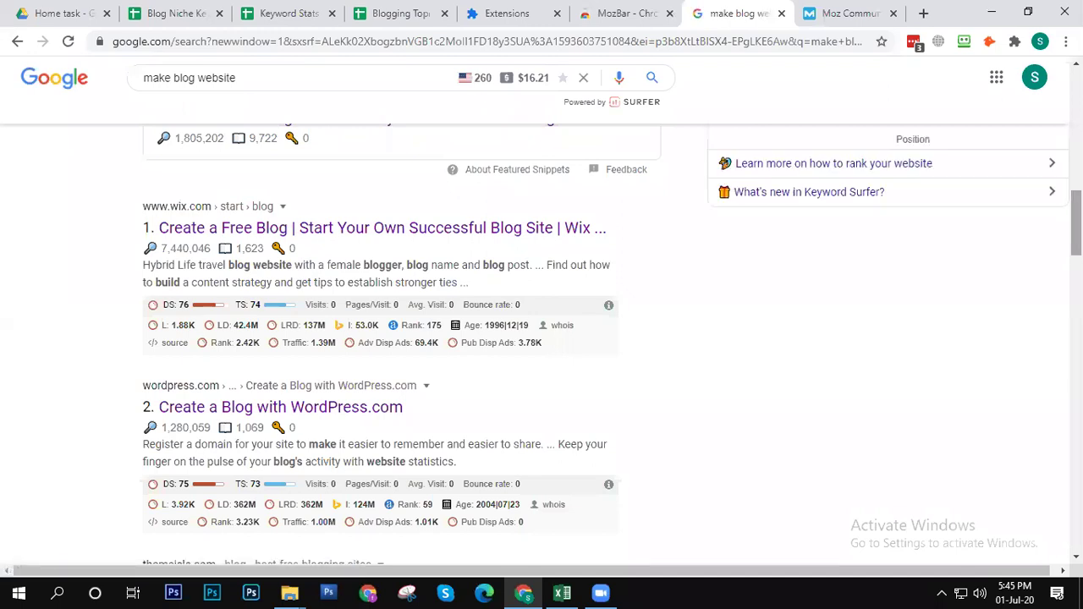
pyautogui.moveTo(1076, 222); pyautogui.dragTo(1076, 145)
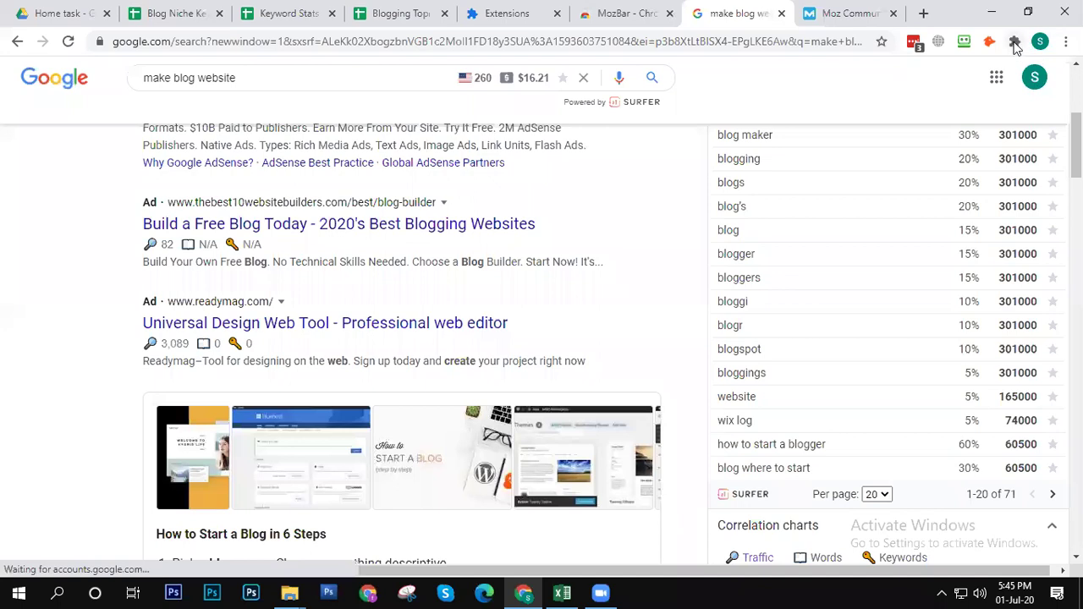
pyautogui.scroll(4, 686, 280)
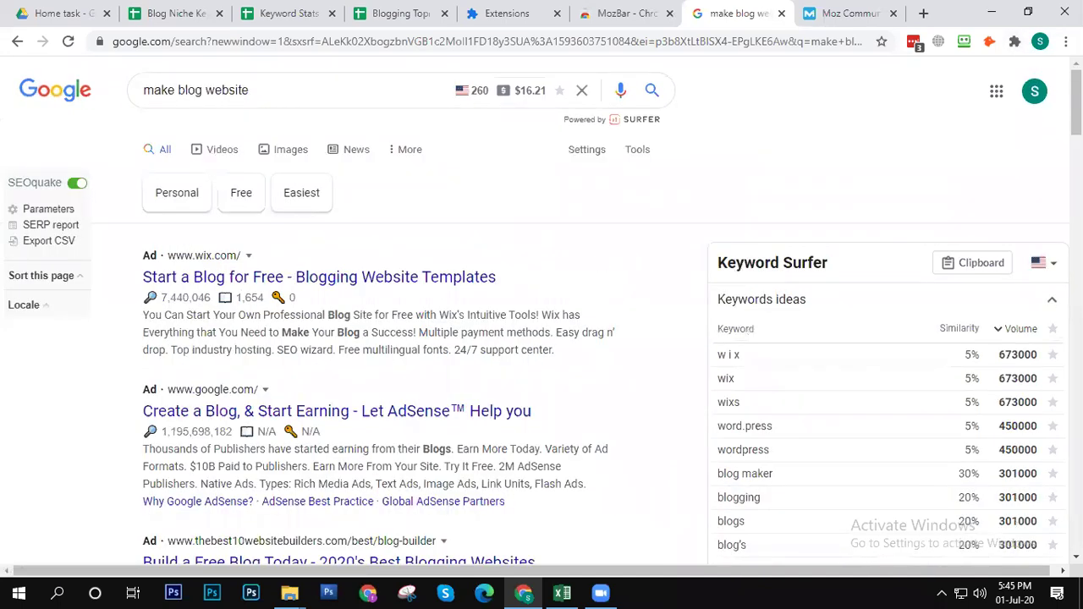
pyautogui.scroll(-3, 541, 313)
pyautogui.scroll(2, 1075, 127)
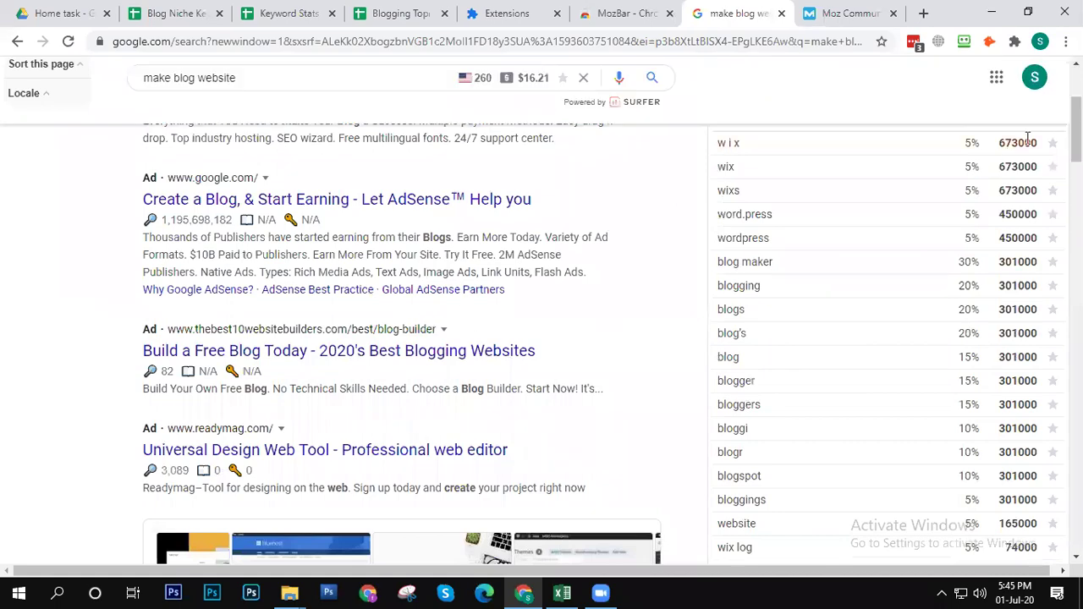
pyautogui.scroll(-10, 541, 313)
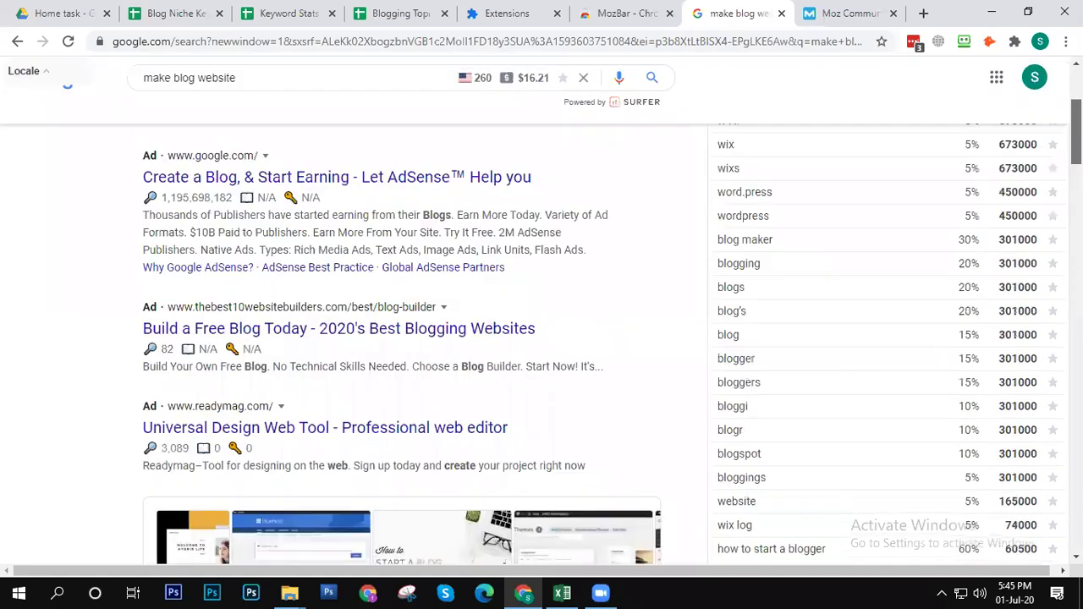
pyautogui.scroll(-8, 541, 339)
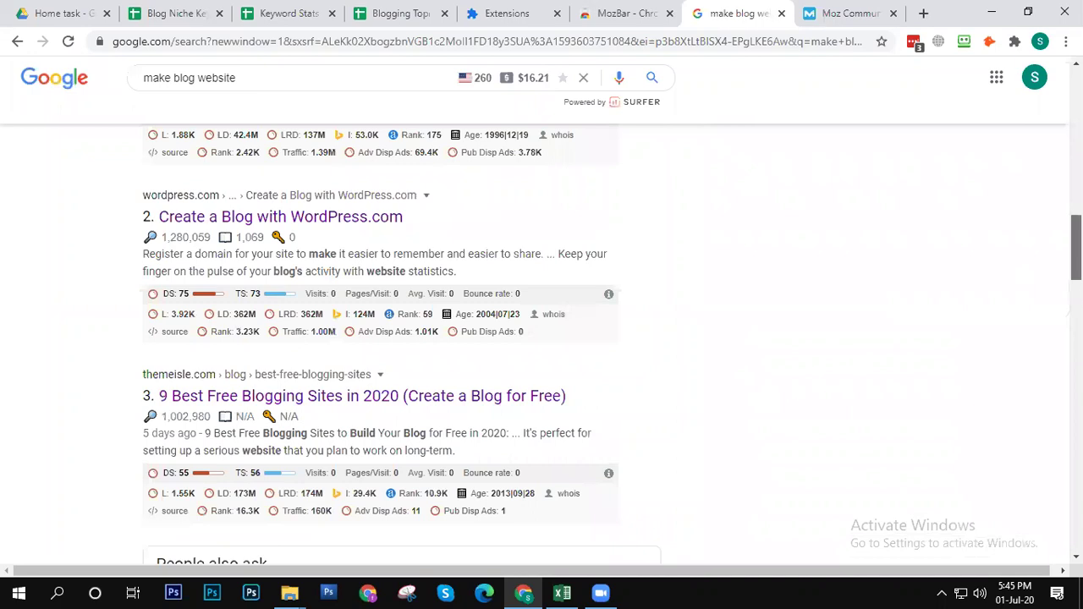
pyautogui.scroll(-2, 541, 338)
pyautogui.scroll(10, 542, 338)
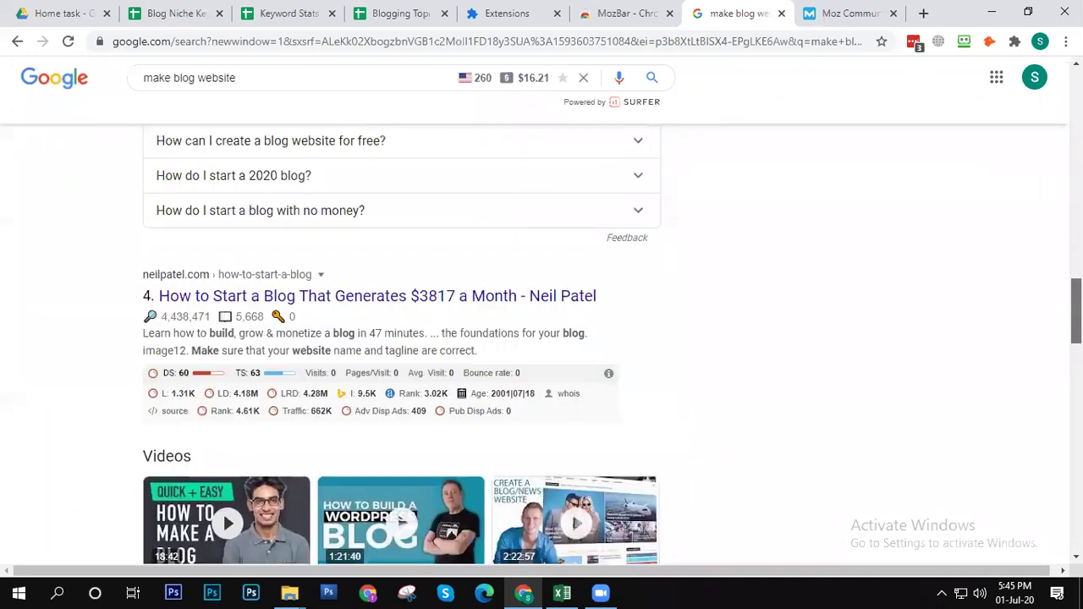
pyautogui.scroll(6, 541, 339)
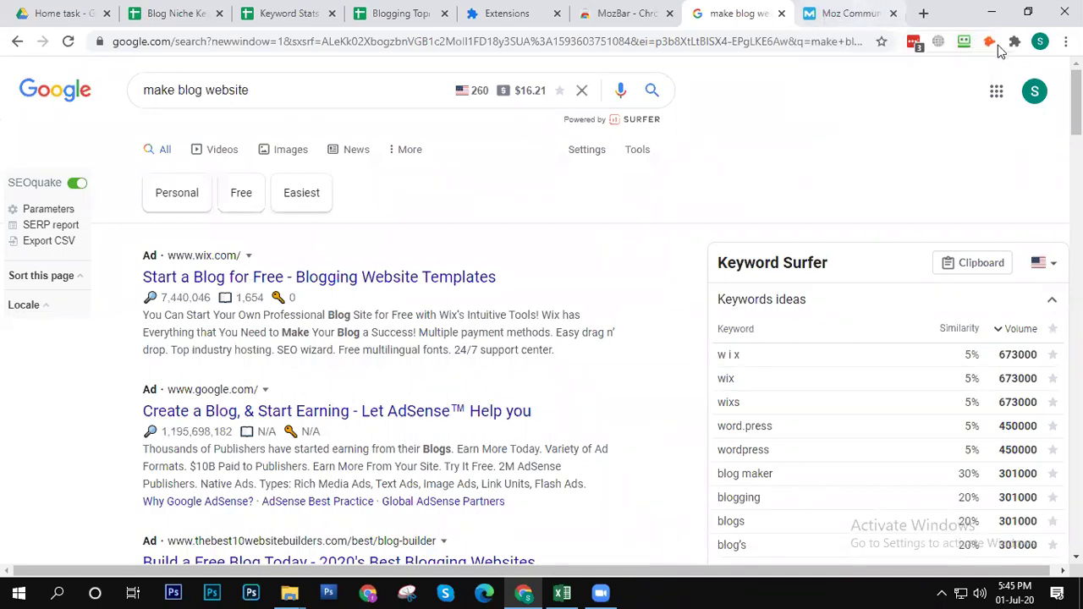
# Step: Pin the MozBar extension and turn it on to check the PA and DA metrics under the organic results
pyautogui.click(1014, 42)
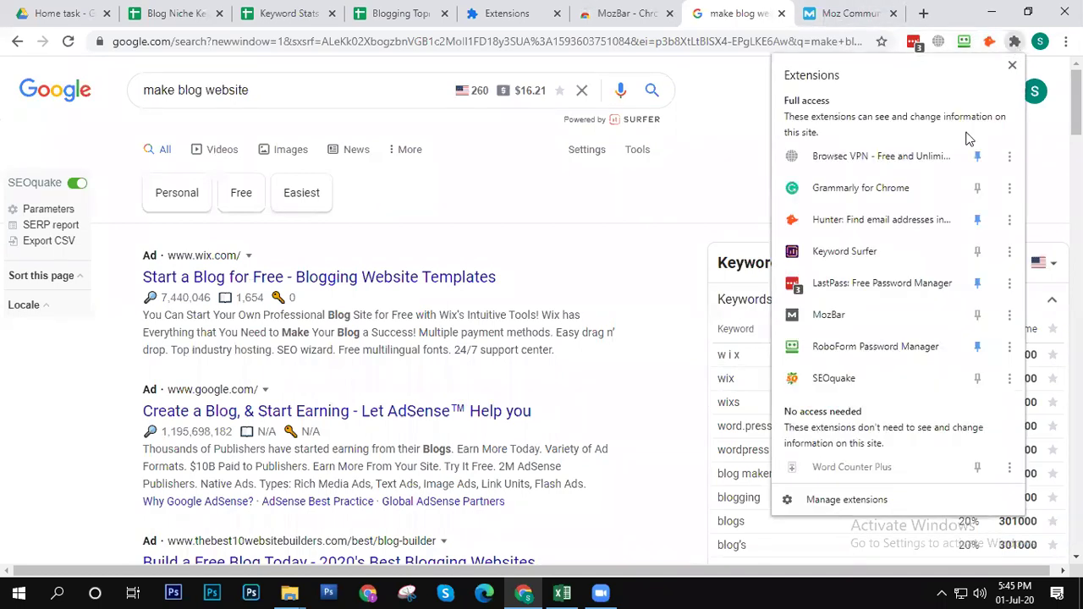
pyautogui.click(977, 316)
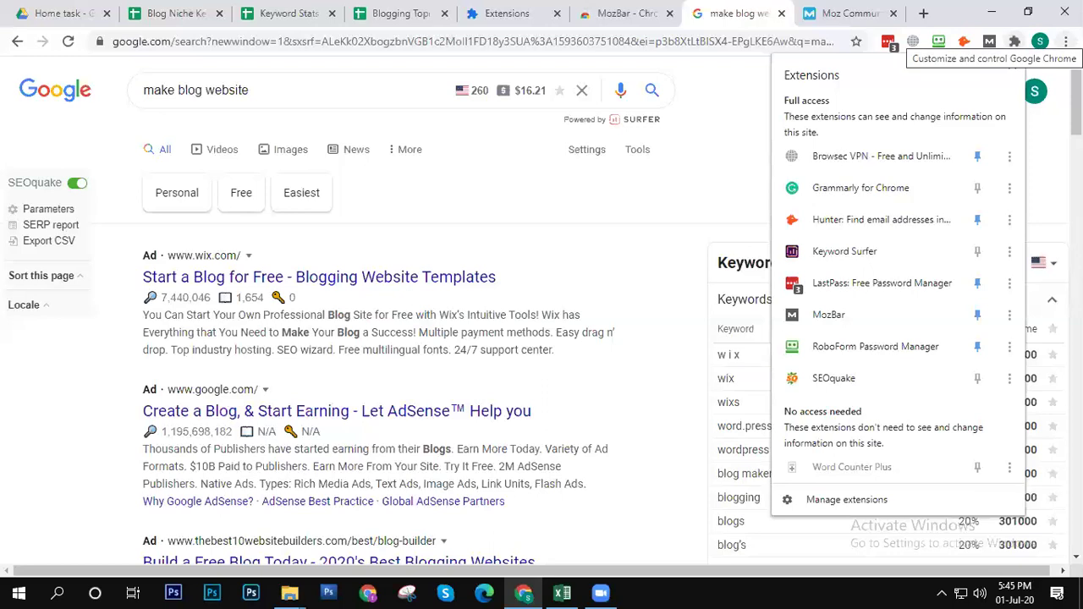
pyautogui.click(1014, 41)
pyautogui.click(987, 42)
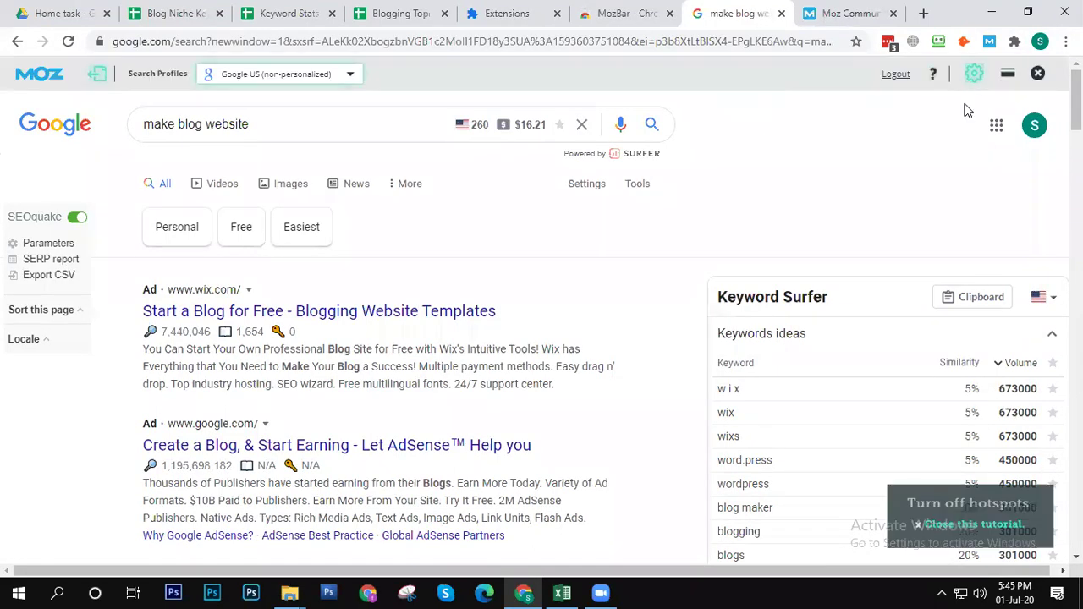
pyautogui.scroll(-5, 541, 338)
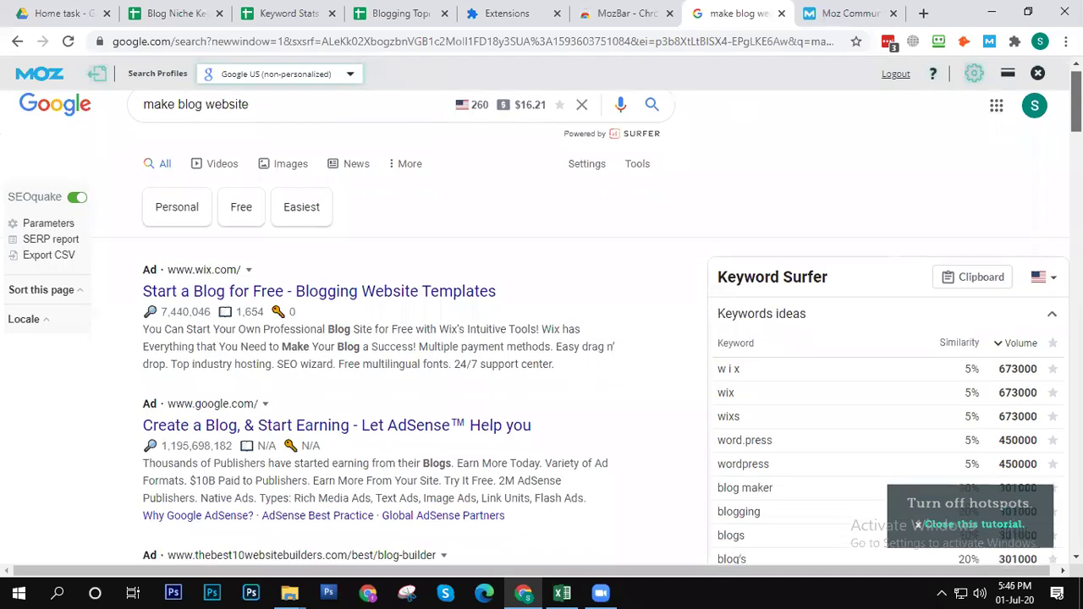
pyautogui.scroll(-7, 542, 339)
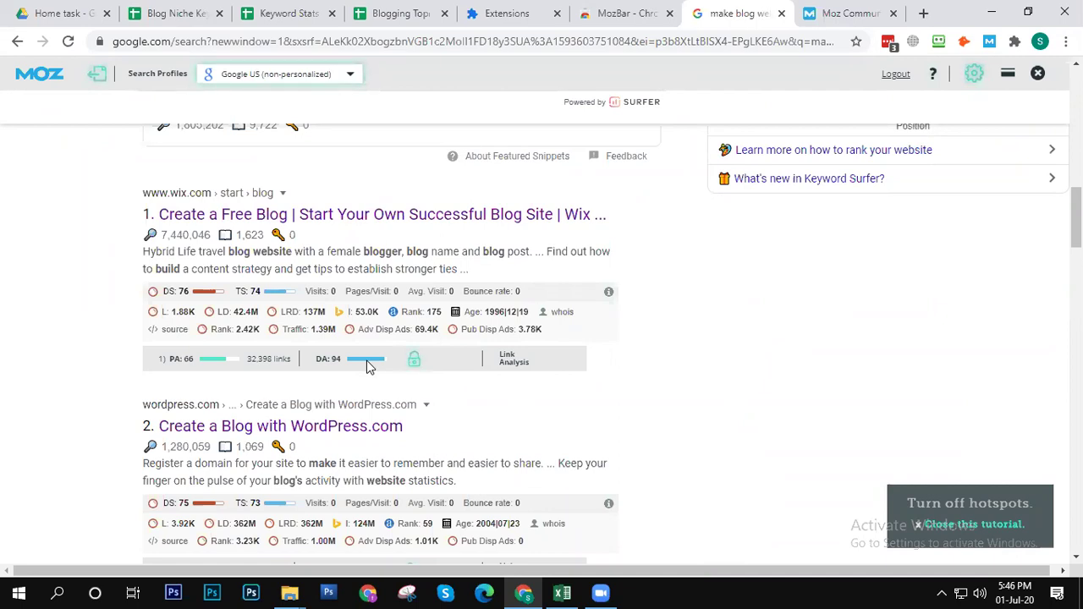
# Step: Reload the Moz site and open the free Link Explorer tool
pyautogui.click(833, 12)
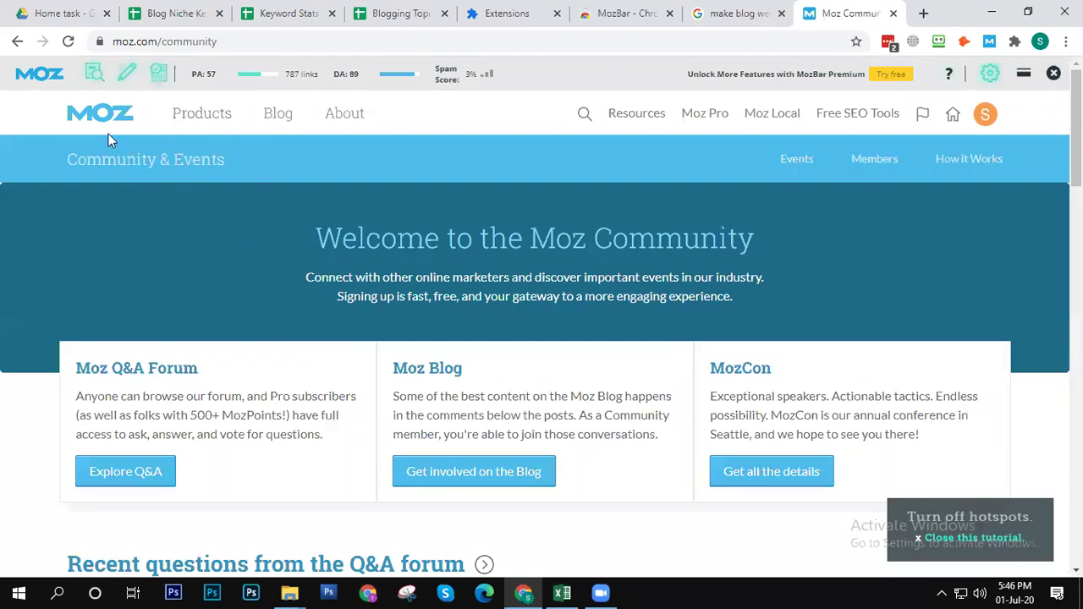
pyautogui.press('F5')
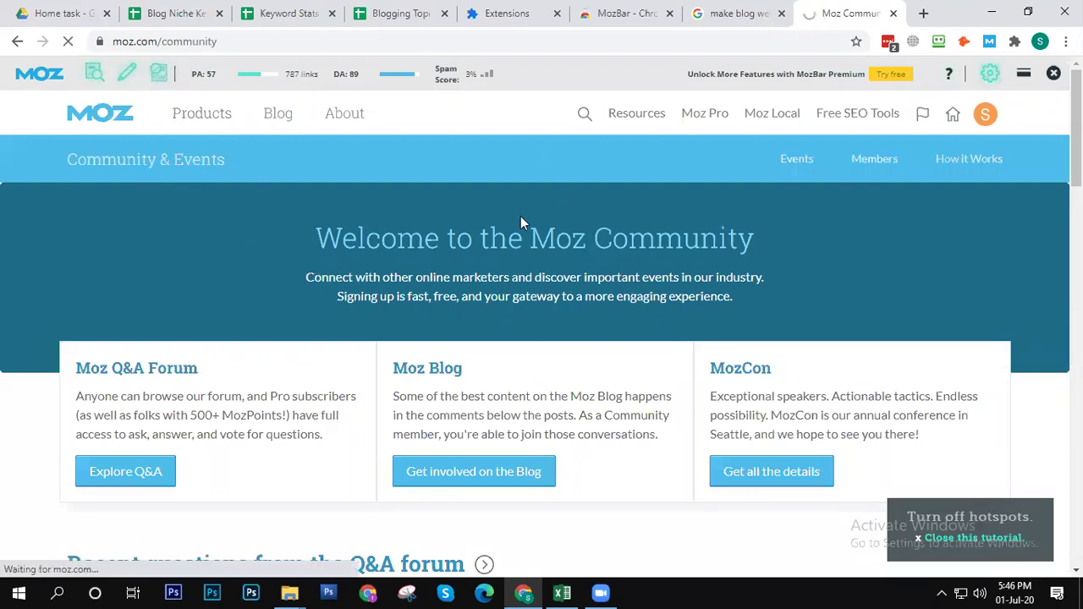
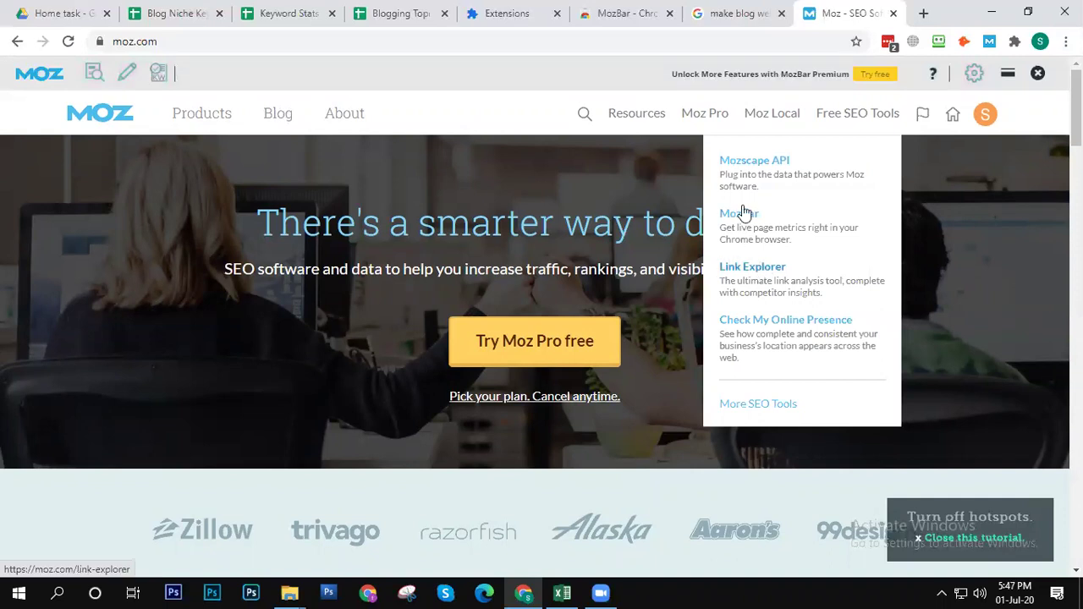
pyautogui.click(764, 269)
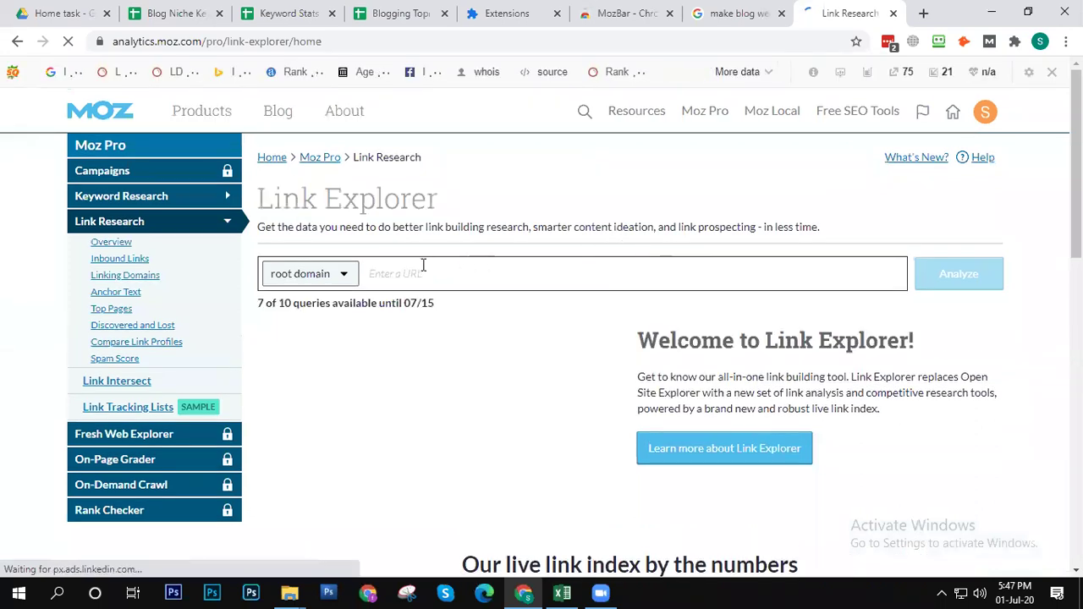
# Step: Check how many free Link Explorer queries are available and until what date
pyautogui.click(423, 265)
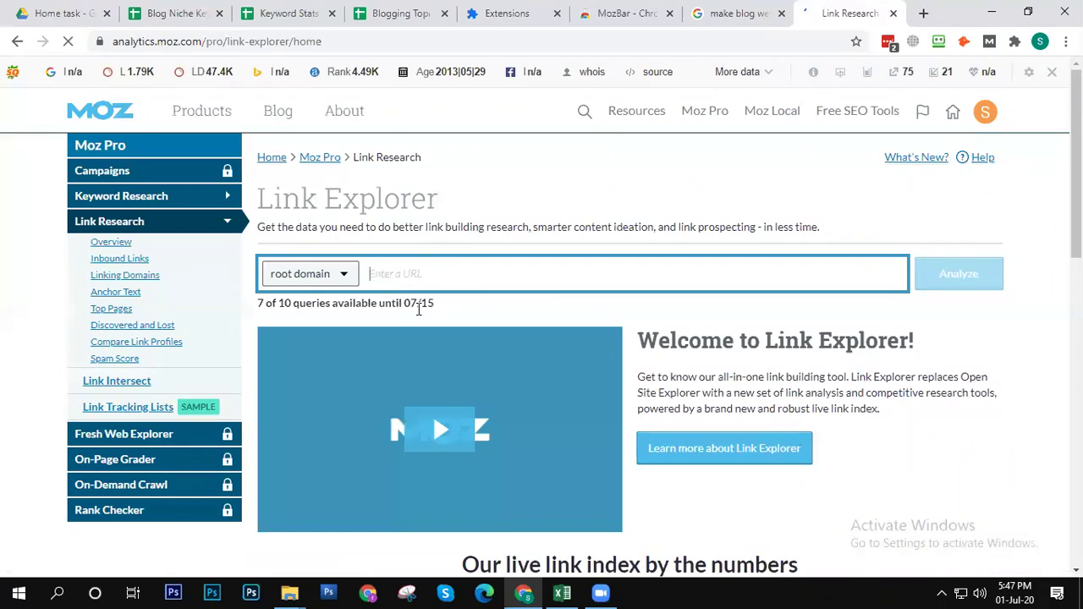
pyautogui.doubleClick(418, 303)
pyautogui.click(447, 313)
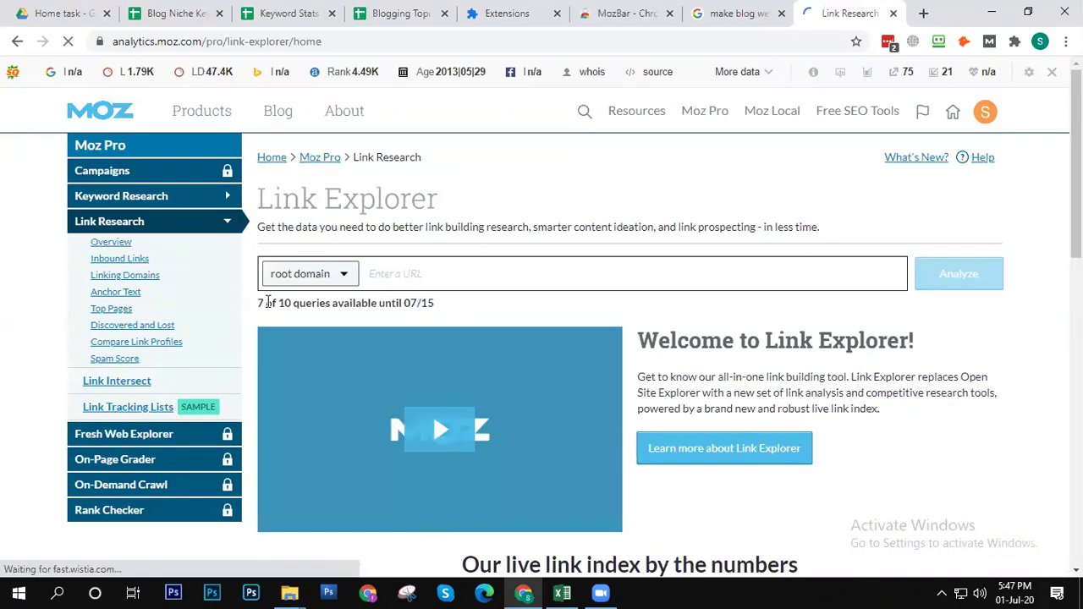
pyautogui.moveTo(259, 302); pyautogui.dragTo(471, 314)
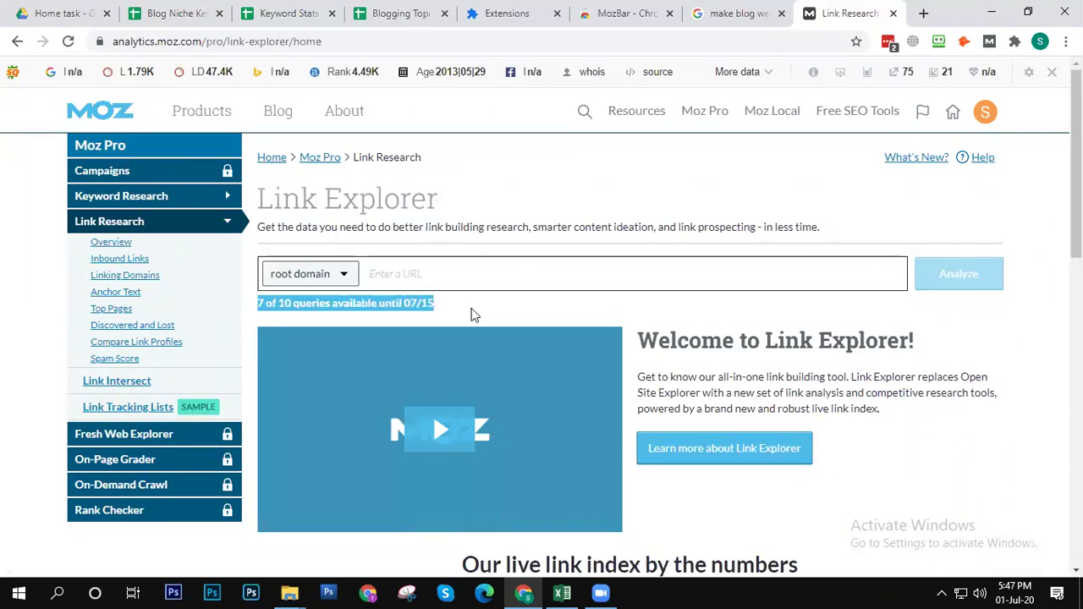
pyautogui.click(401, 308)
pyautogui.doubleClick(321, 302)
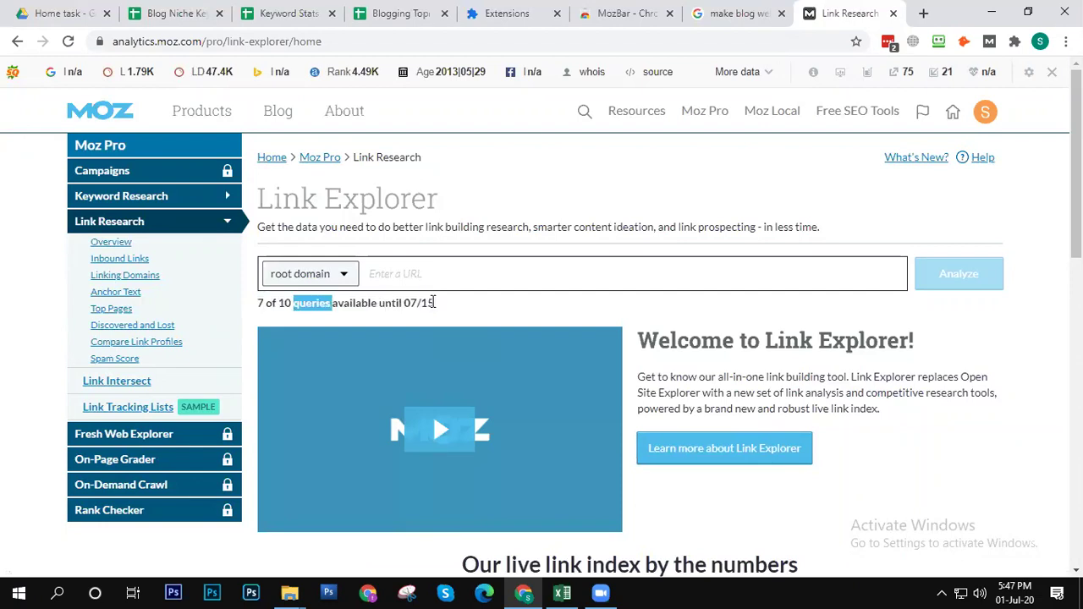
# Step: Analyze the root domain gadgetssai.com in Link Explorer
pyautogui.click(450, 283)
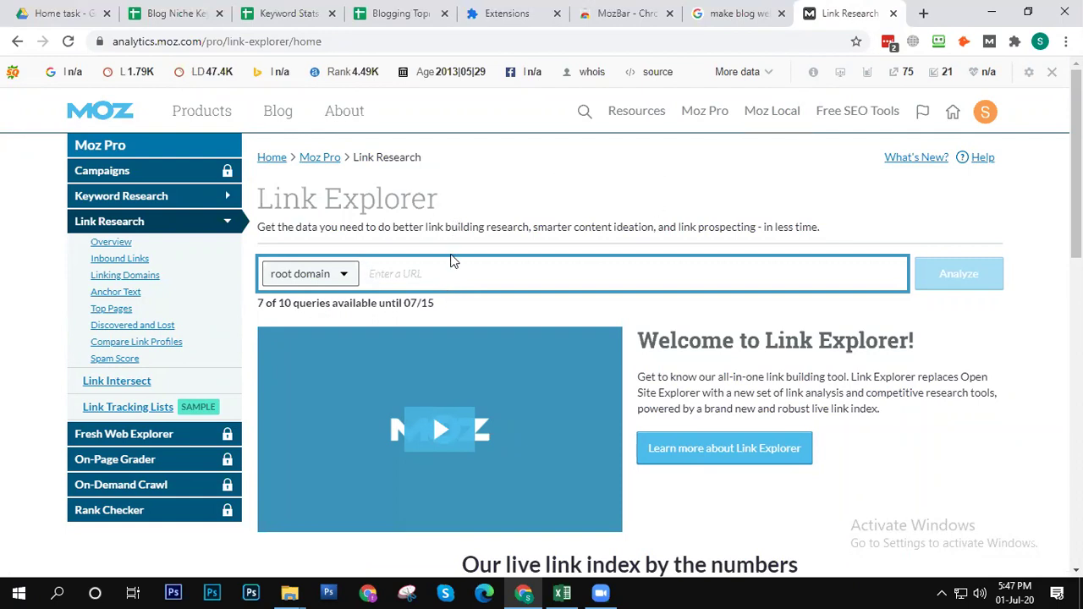
pyautogui.write('g')
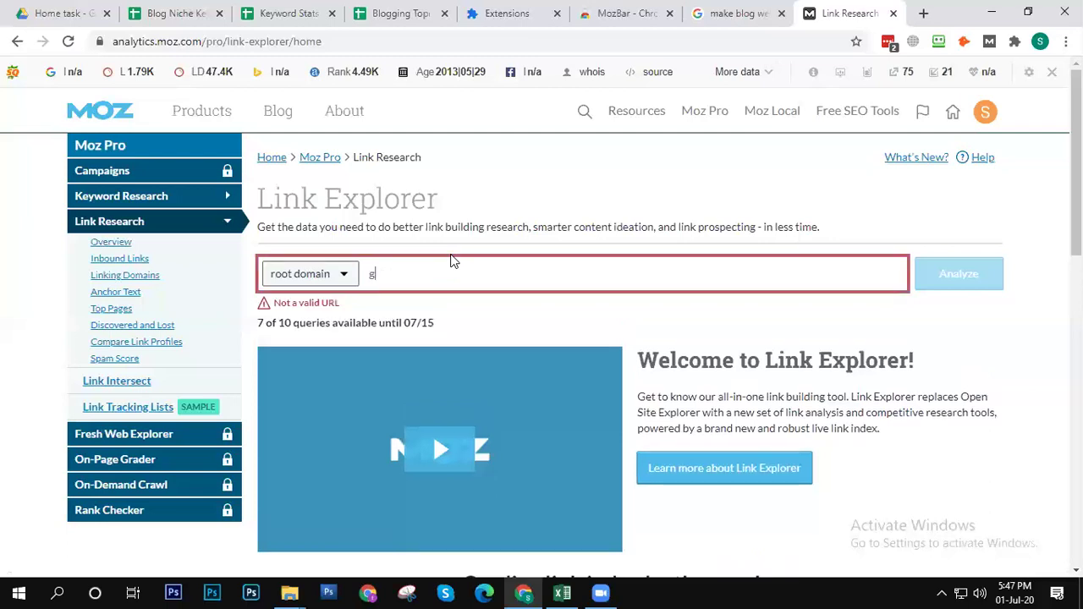
pyautogui.write('adgetssai.com')
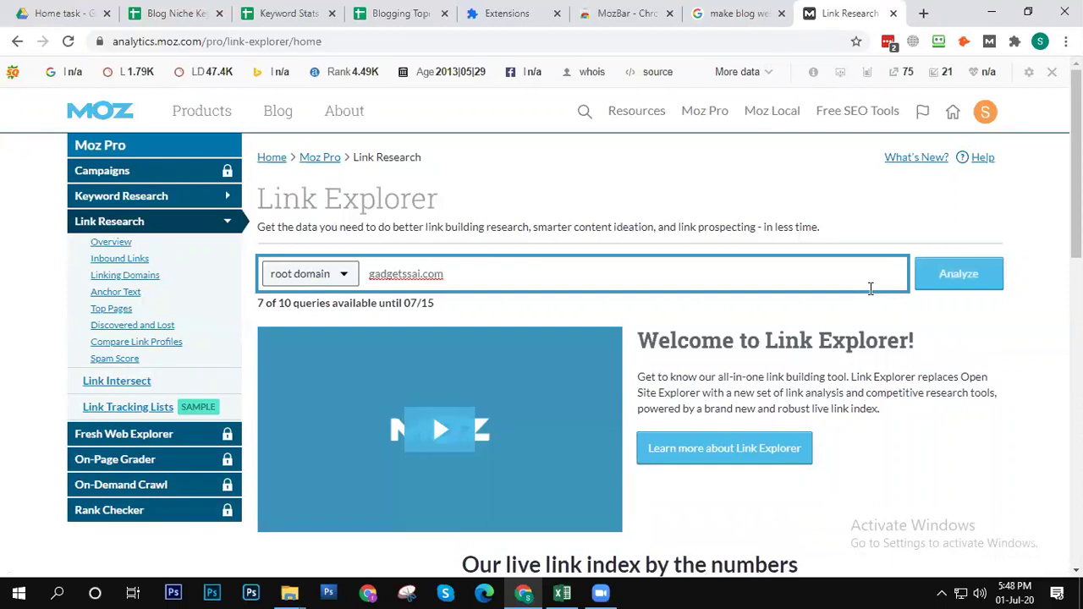
pyautogui.click(948, 280)
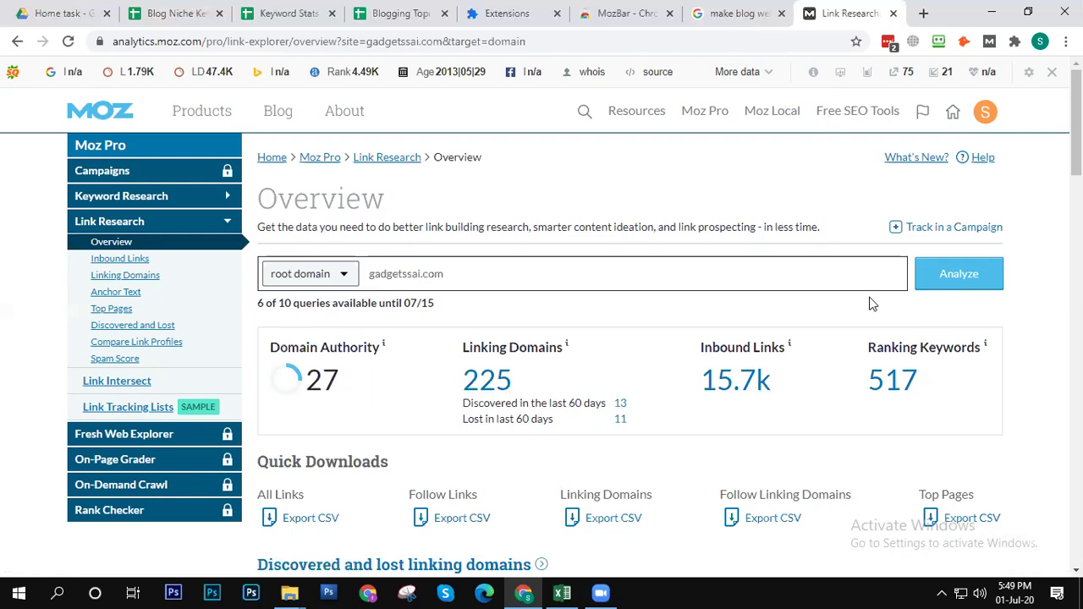
# Step: Examine the gadgetssai.com overview, including its authority and link metrics and the chart of discovered and lost linking domains
pyautogui.moveTo(498, 385)
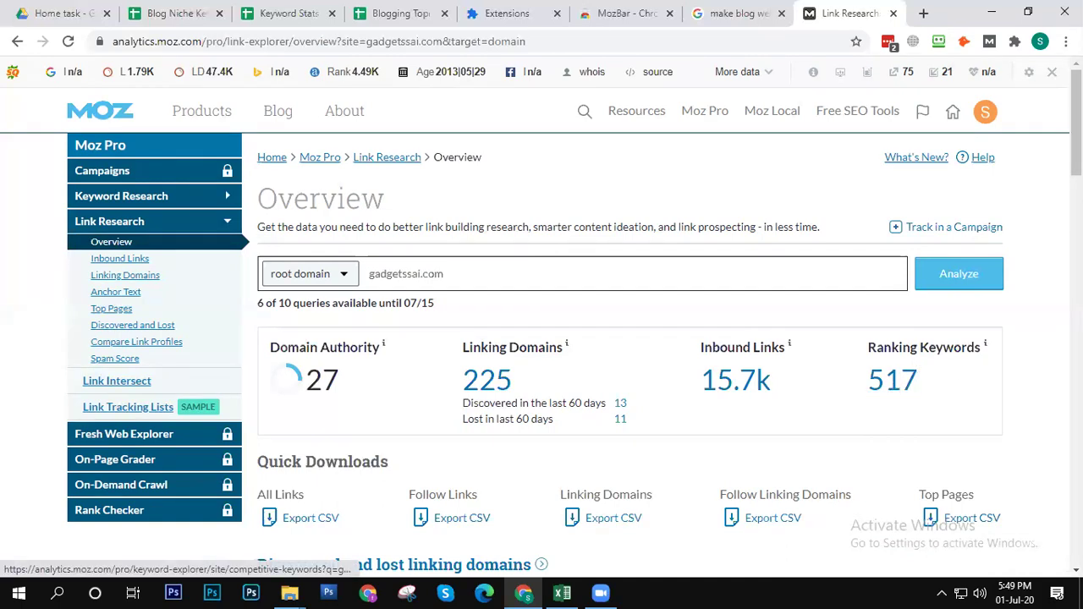
pyautogui.scroll(-2, 1075, 127)
pyautogui.scroll(-3, 574, 333)
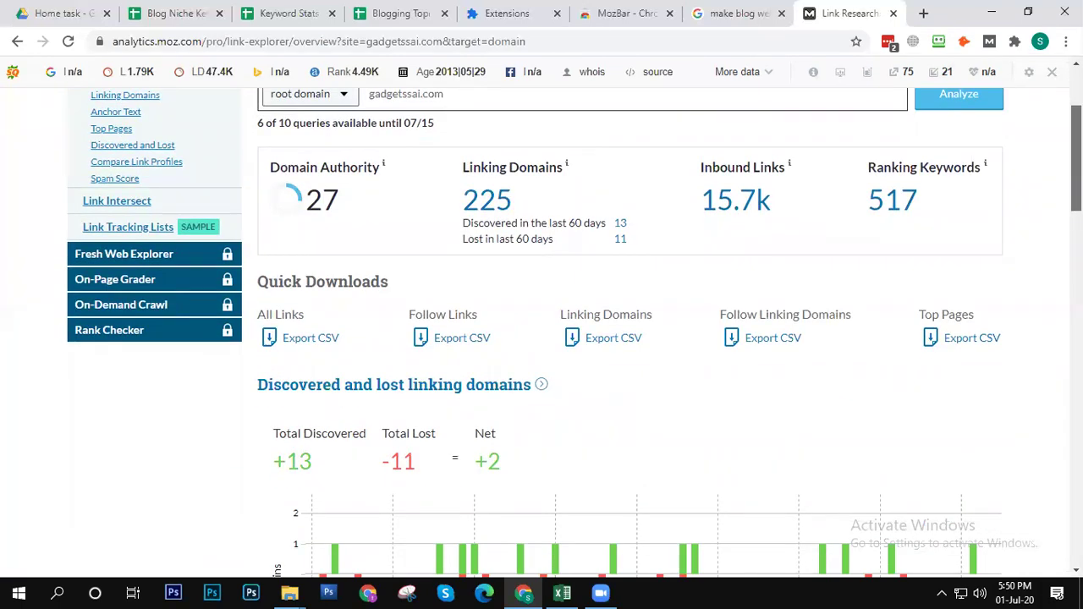
pyautogui.scroll(1, 574, 334)
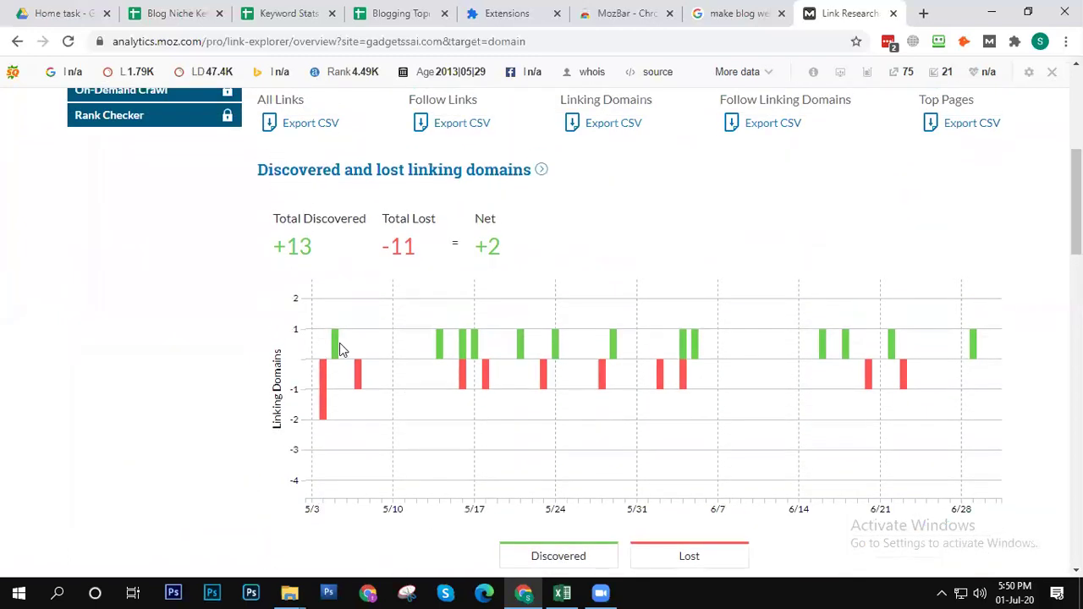
pyautogui.moveTo(338, 350)
pyautogui.scroll(-1, 1075, 203)
pyautogui.scroll(-3, 630, 339)
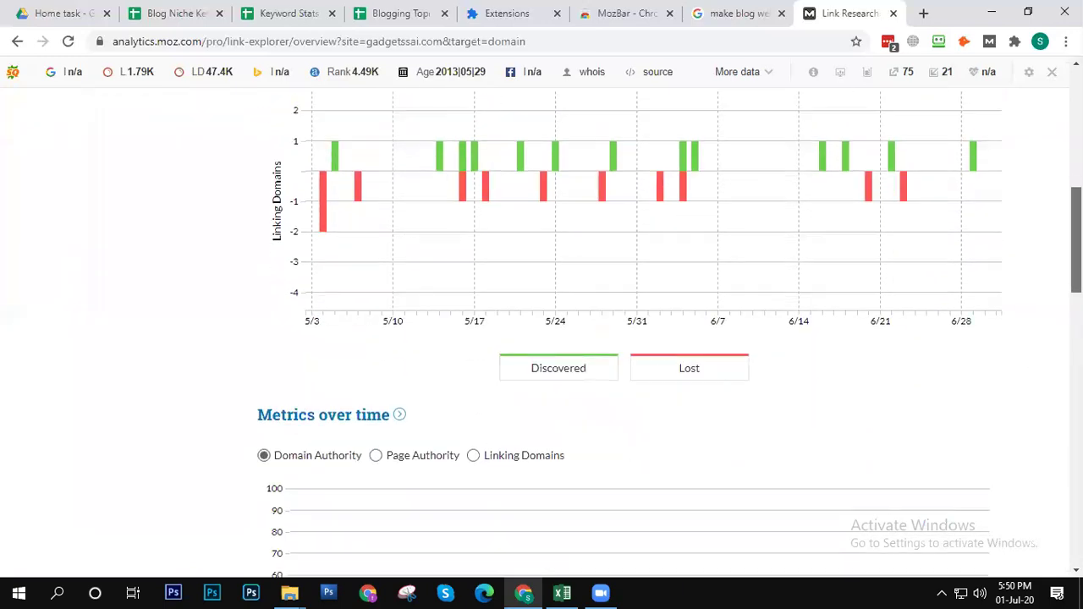
# Step: Open the gadgetssai.com article on the best smartwatch for nurses in a new browser tab
pyautogui.scroll(7, 629, 339)
pyautogui.scroll(3, 368, 244)
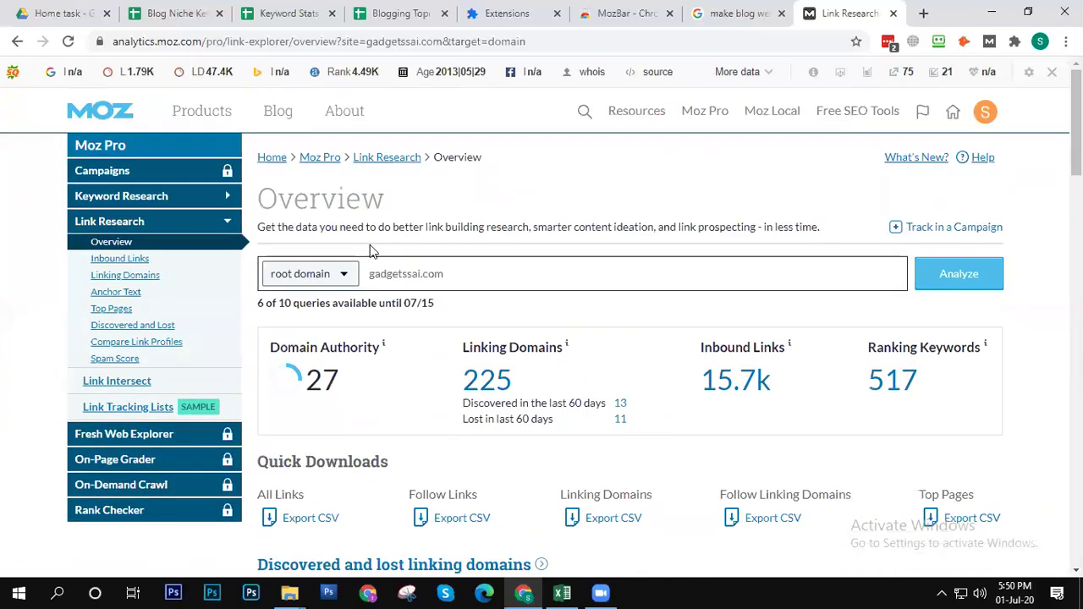
pyautogui.click(449, 270)
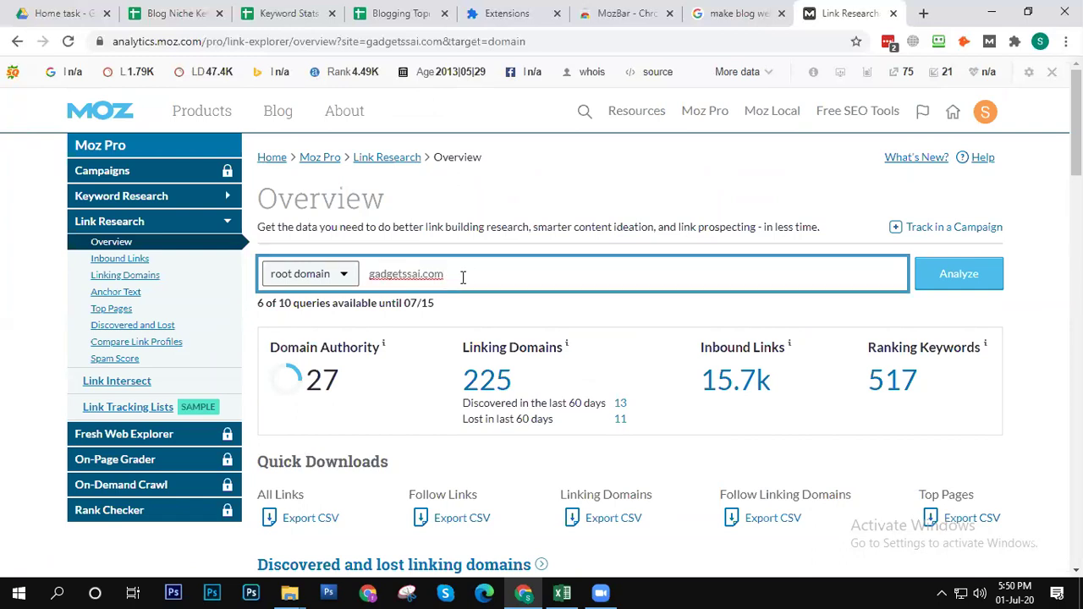
pyautogui.click(922, 13)
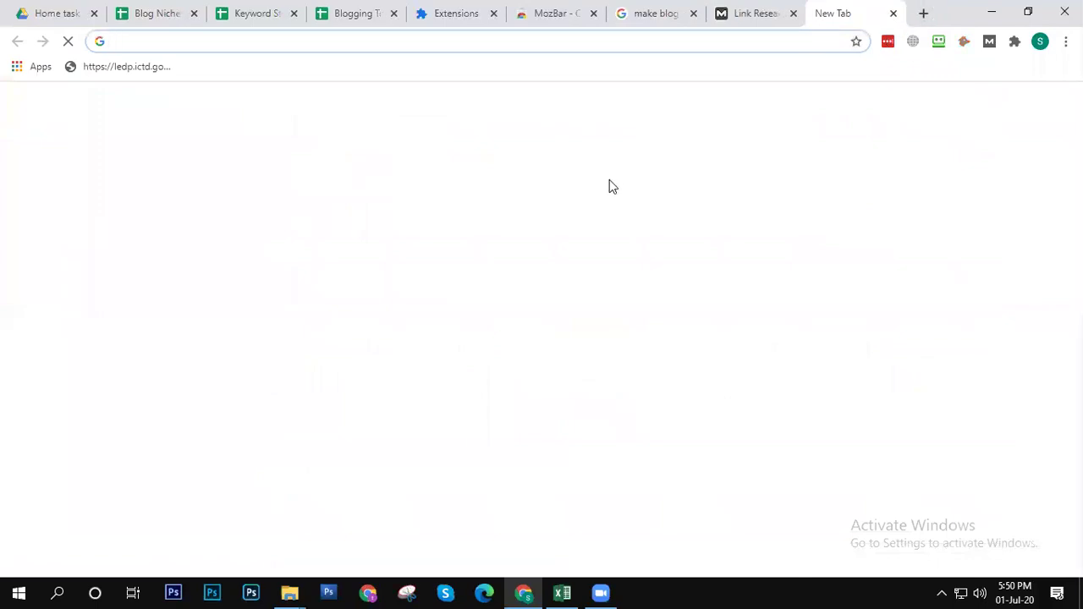
pyautogui.write('gad')
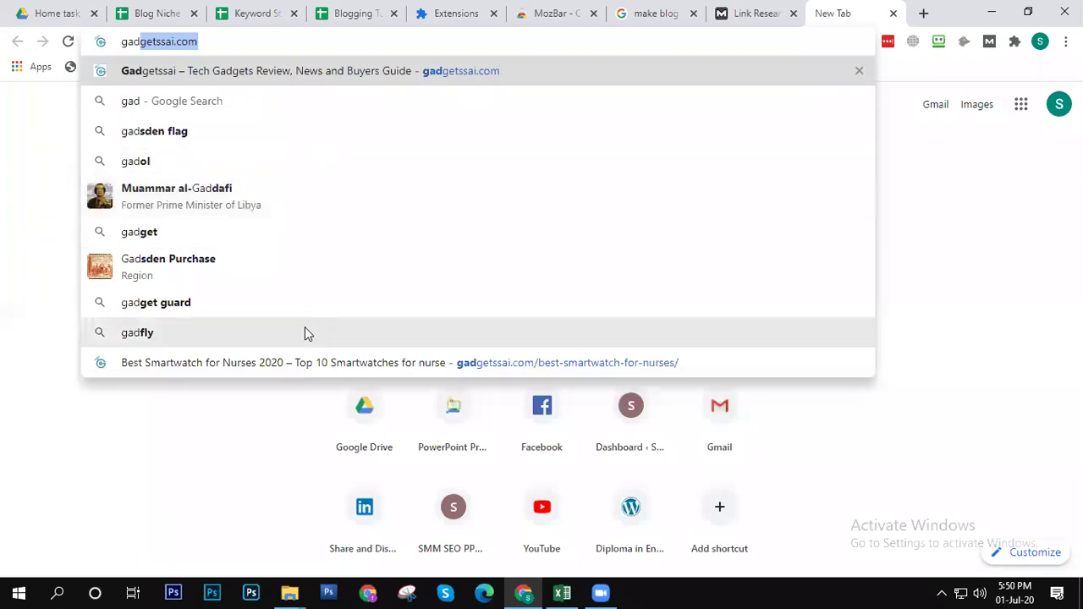
pyautogui.click(328, 362)
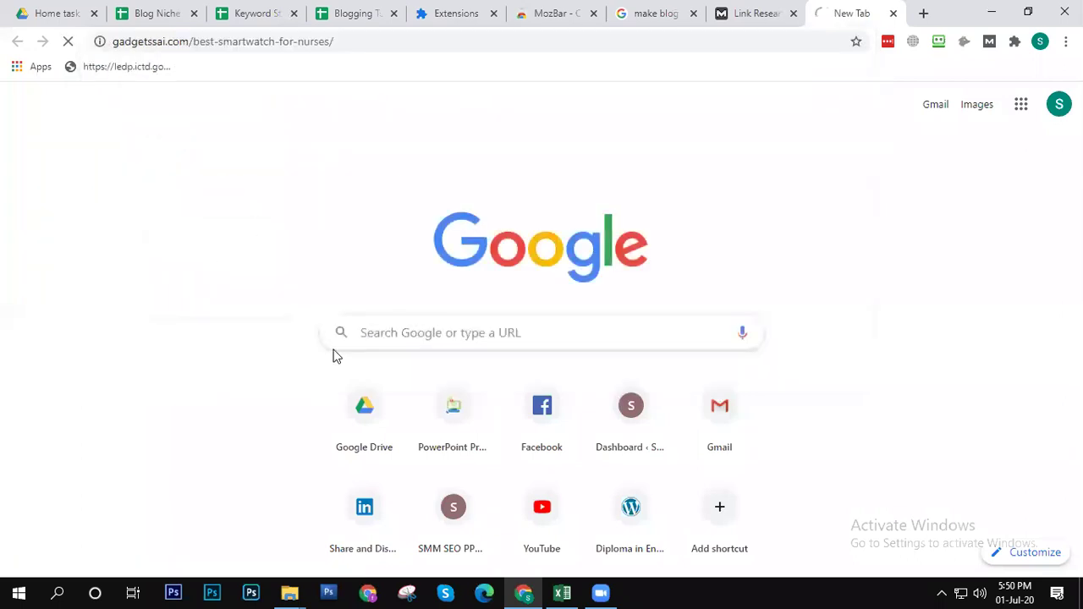
# Step: Copy the full web address of the best-smartwatch-for-nurses article
pyautogui.click(364, 41)
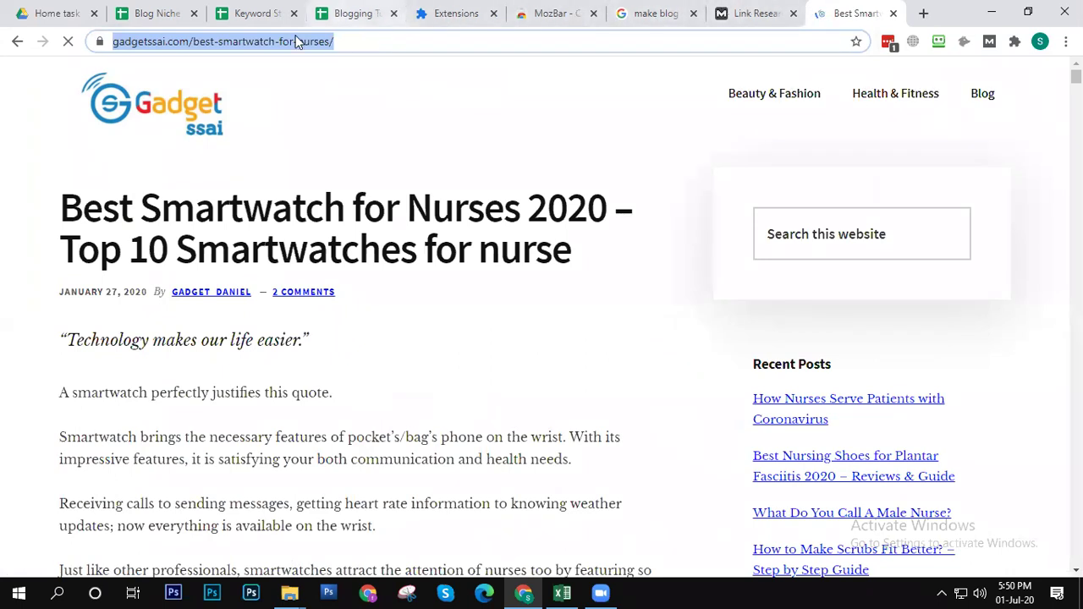
pyautogui.moveTo(375, 41); pyautogui.dragTo(7, 59)
pyautogui.hotkey('ctrl', 'c')
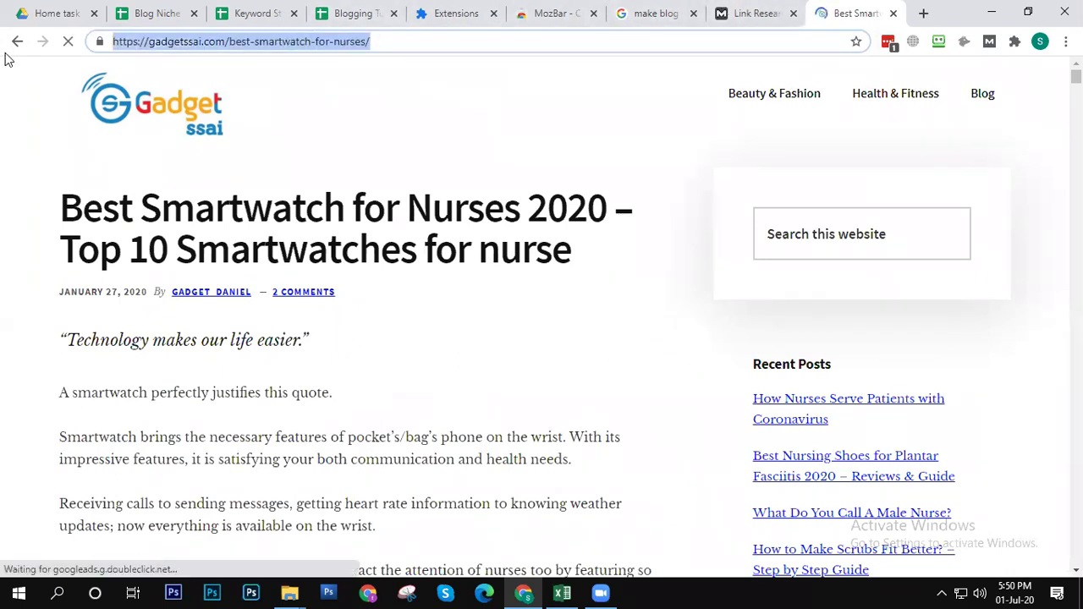
pyautogui.scroll(-5, 398, 249)
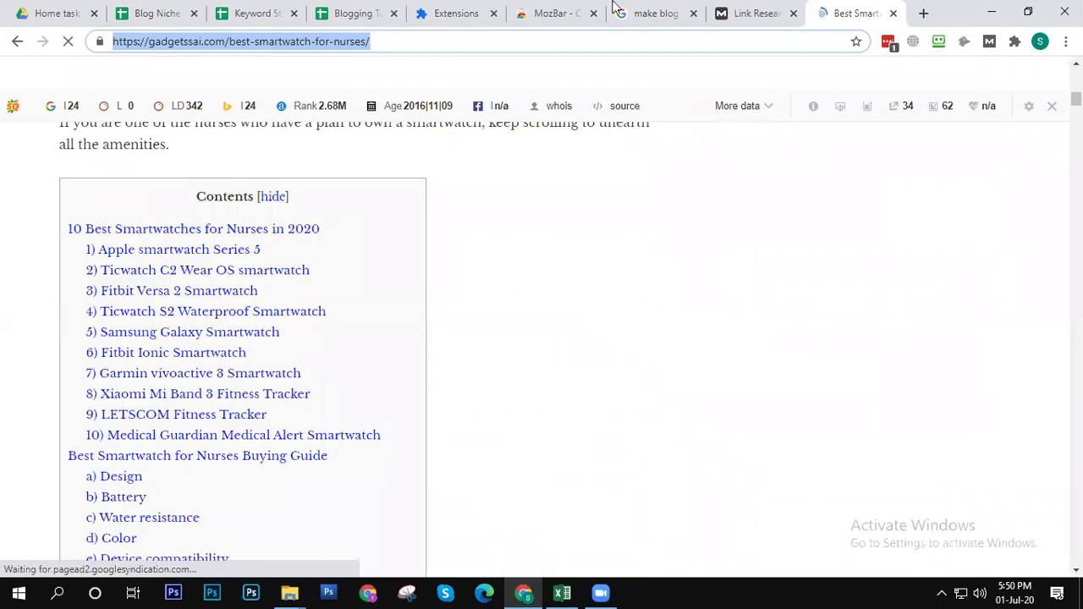
pyautogui.click(748, 13)
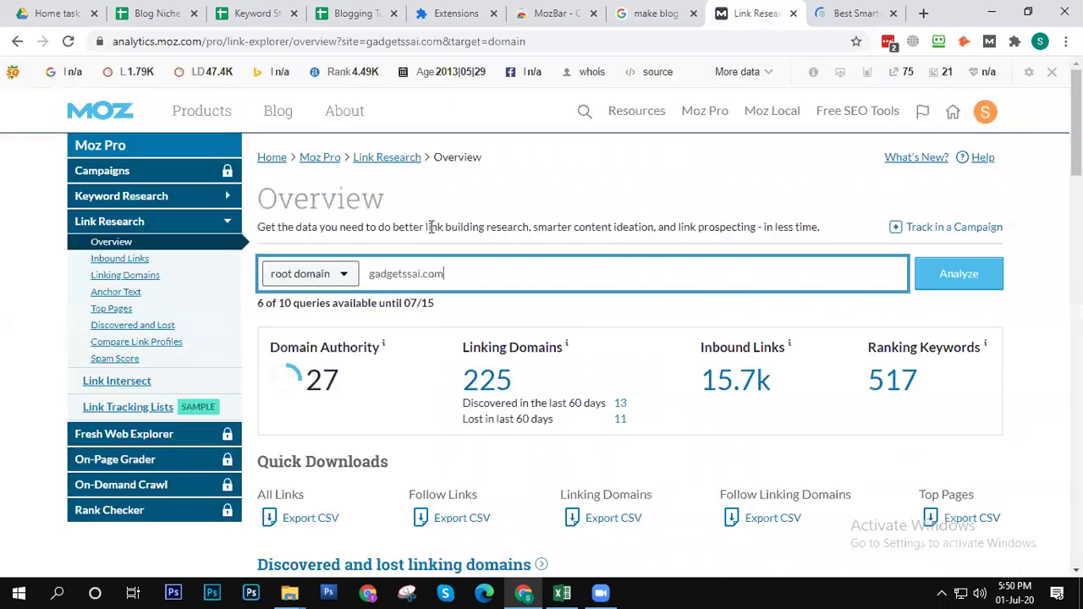
pyautogui.doubleClick(393, 274)
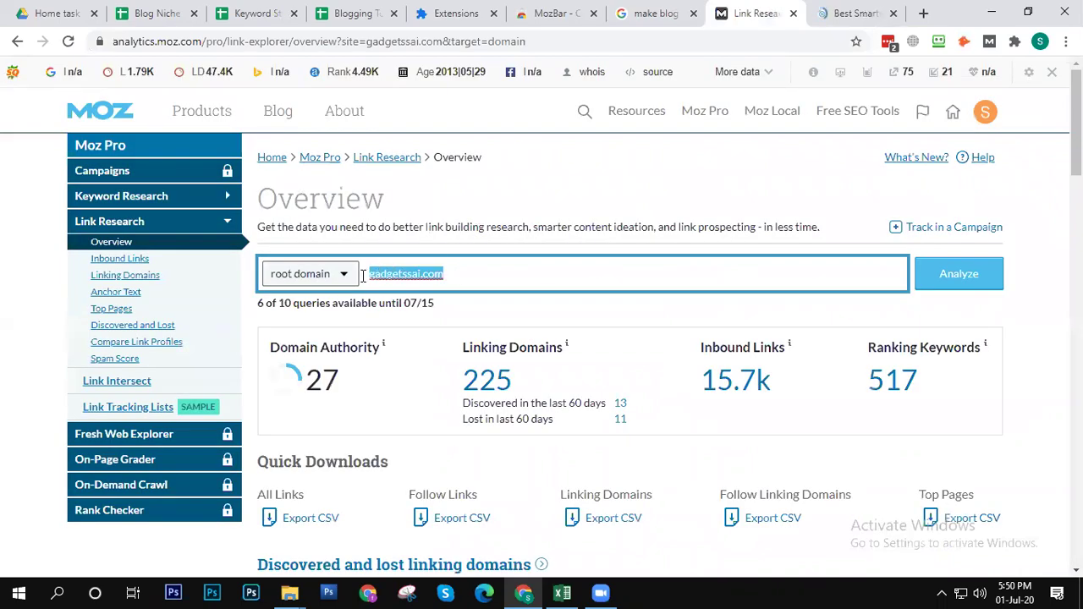
pyautogui.press('BackSpace')
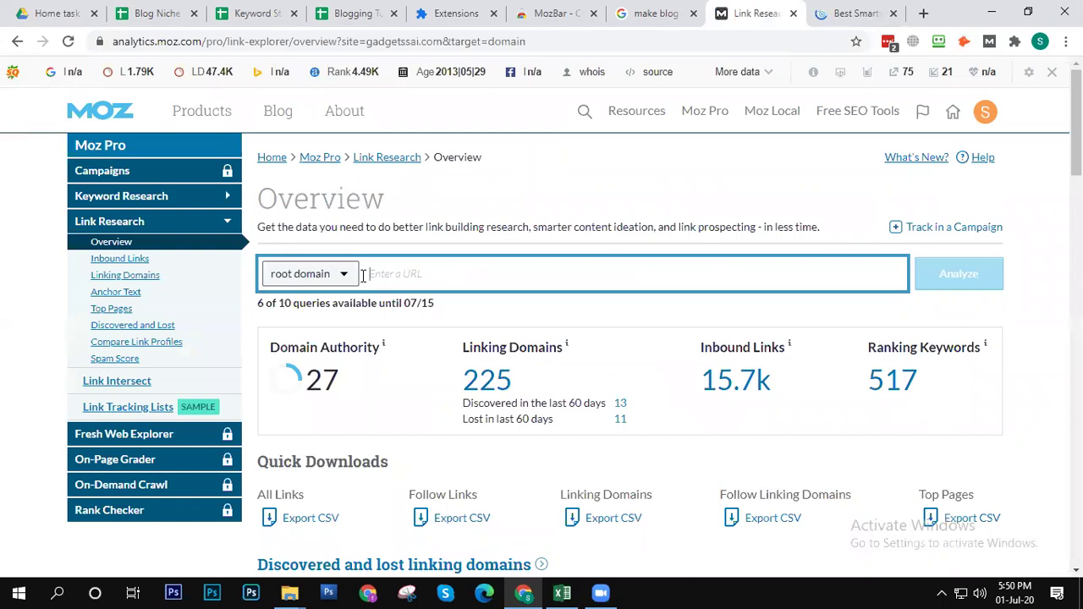
pyautogui.hotkey('ctrl', 'v')
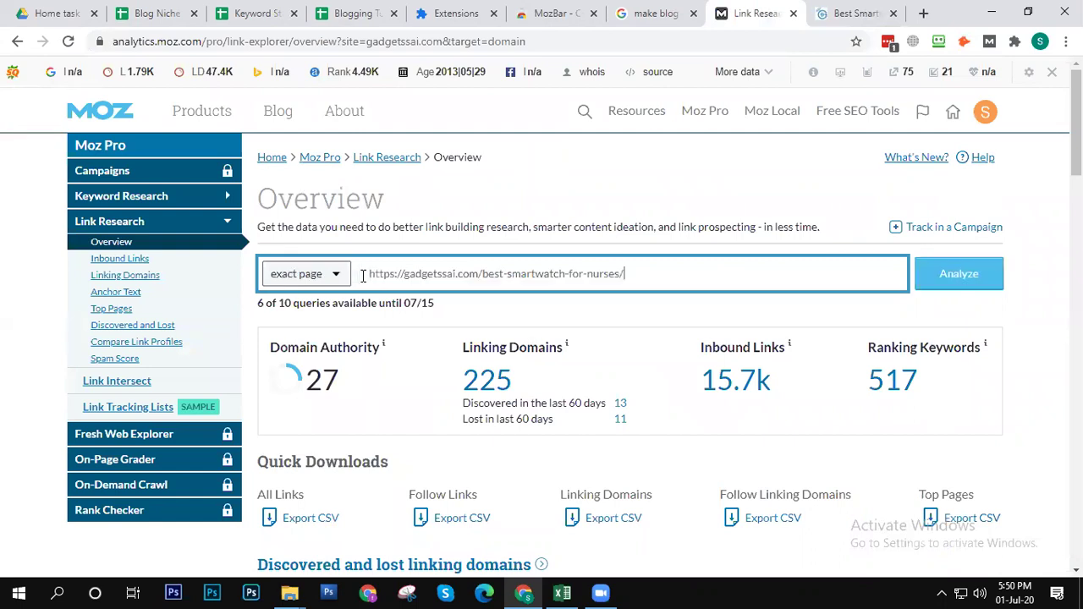
pyautogui.hotkey('ctrl', 'v')
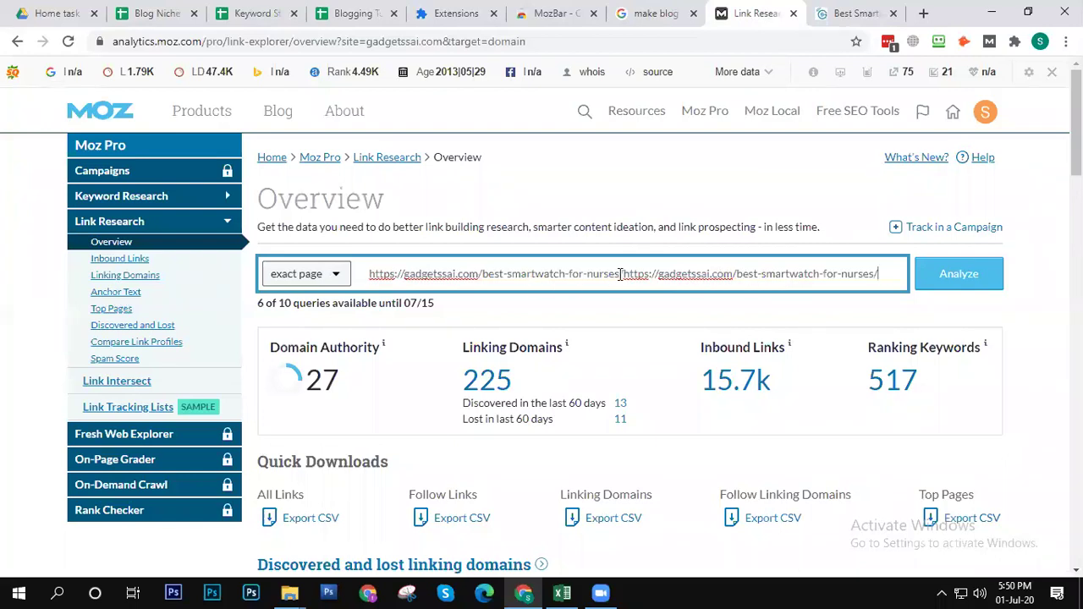
pyautogui.moveTo(623, 273); pyautogui.dragTo(115, 278)
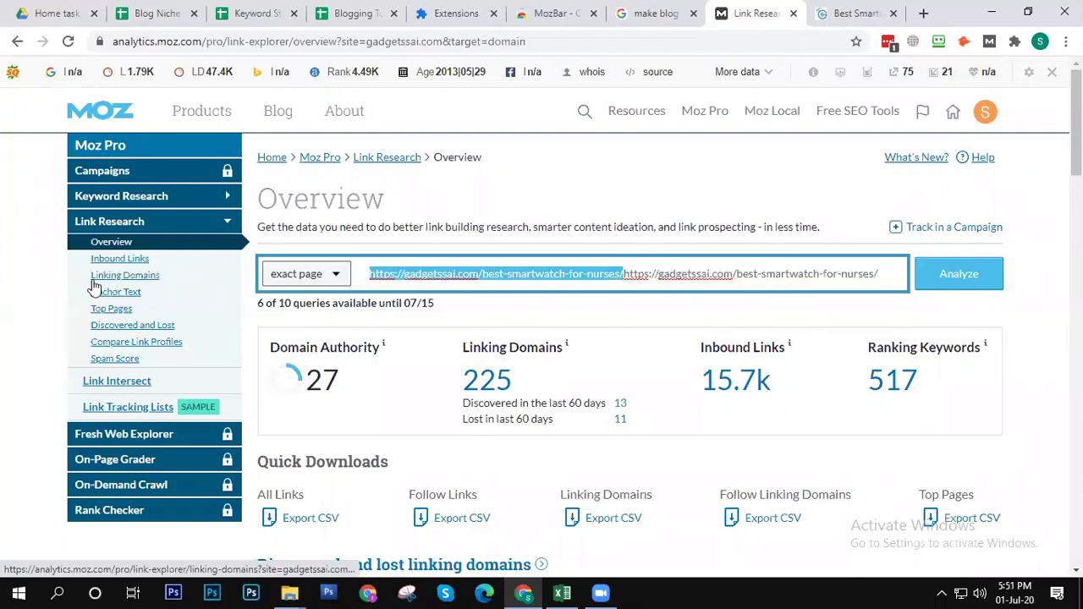
pyautogui.press('BackSpace')
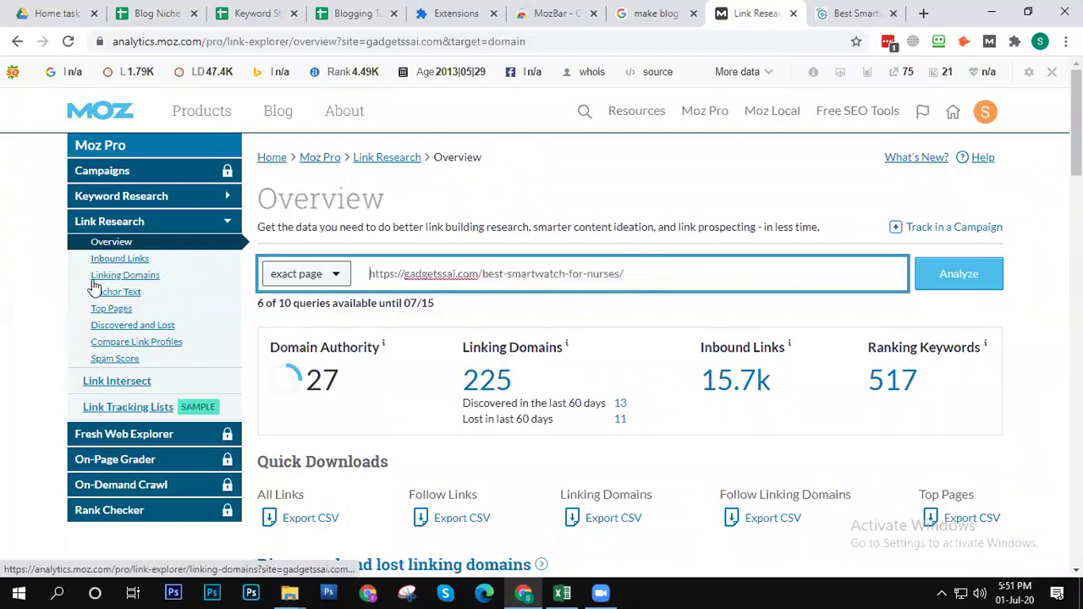
pyautogui.click(965, 286)
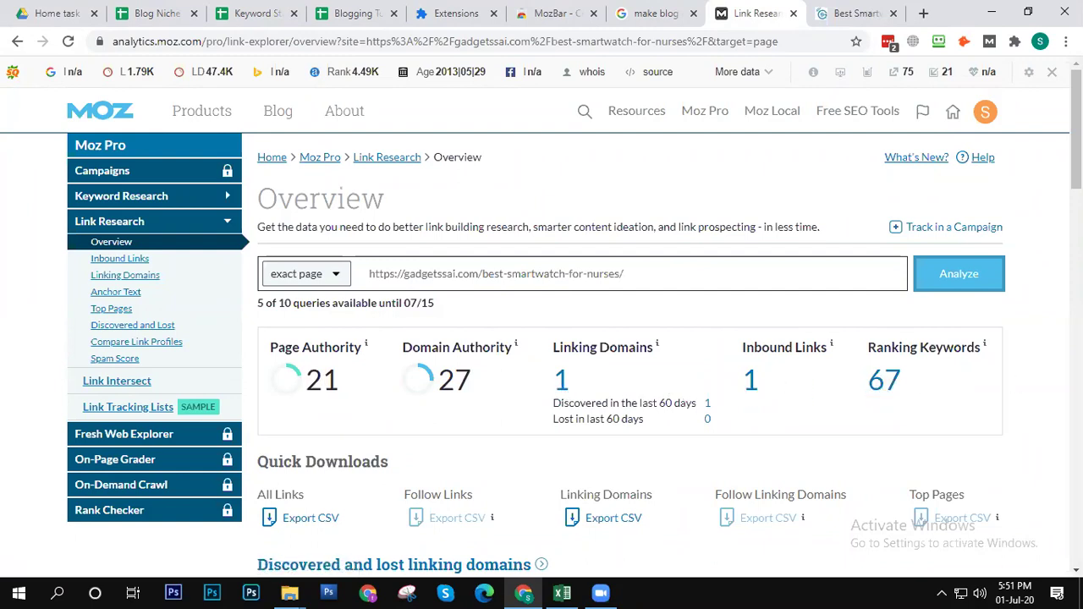
# Step: Examine the article's overview, including its authority metrics, linking domain chart, metrics over time, follow versus nofollow links and anchor text
pyautogui.scroll(-6, 542, 321)
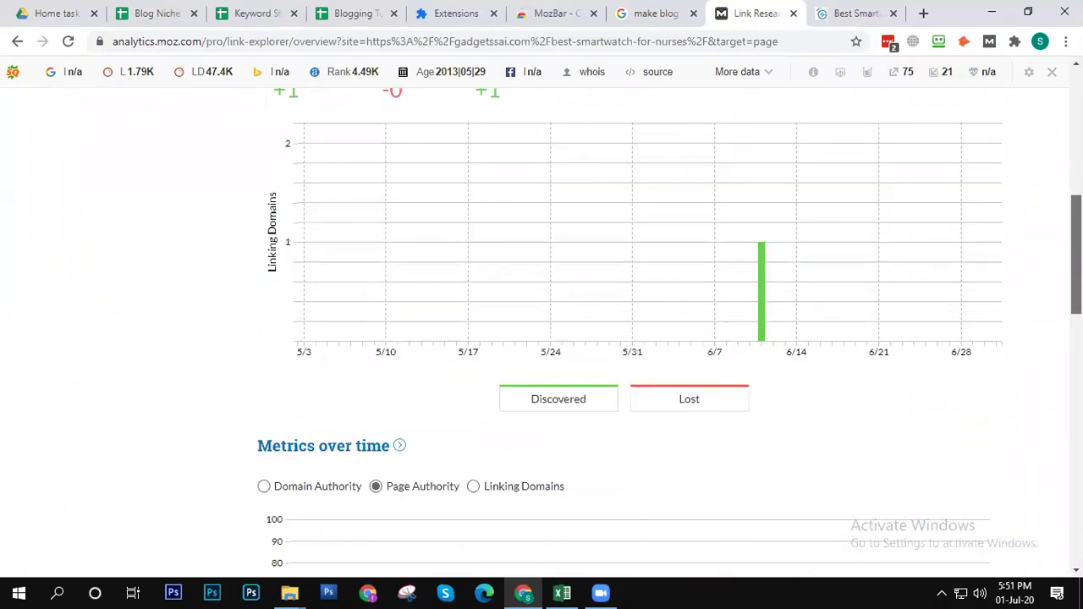
pyautogui.scroll(-10, 541, 321)
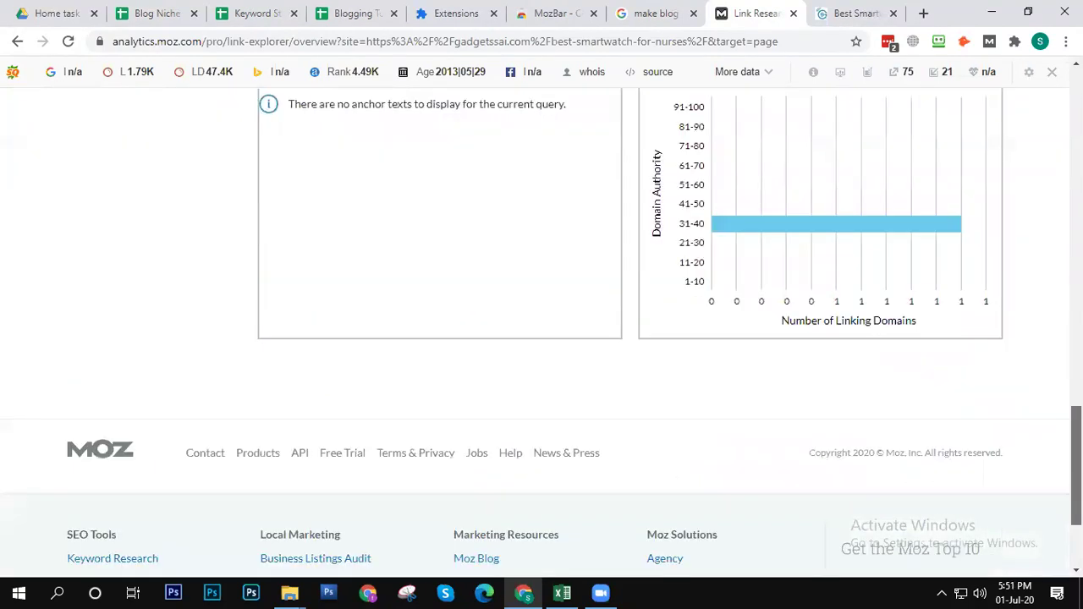
pyautogui.scroll(12, 541, 329)
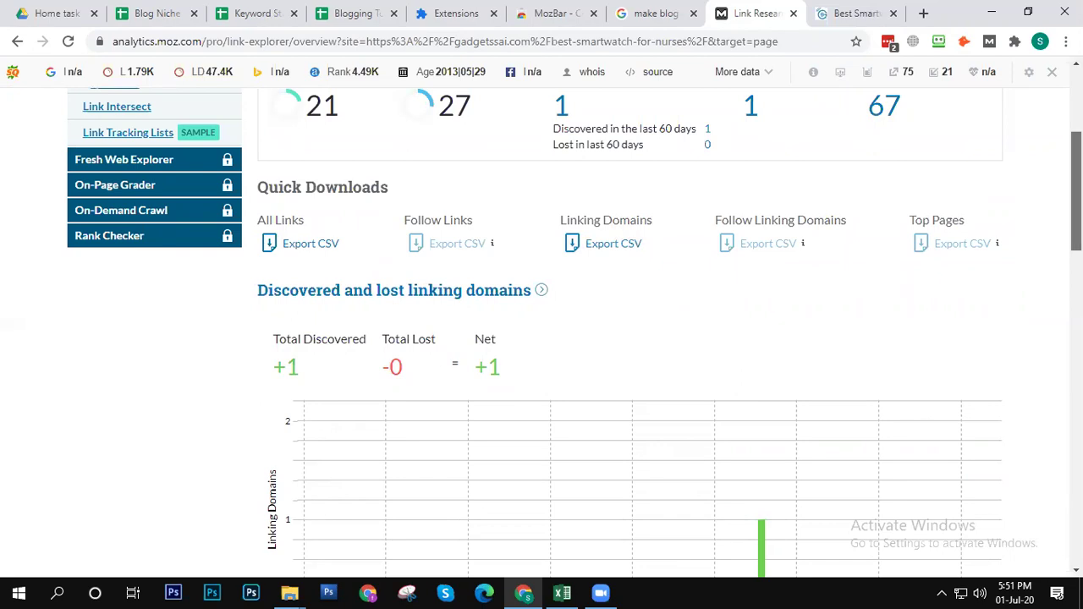
pyautogui.scroll(1, 1076, 190)
pyautogui.scroll(-5, 1076, 190)
pyautogui.scroll(-5, 1056, 378)
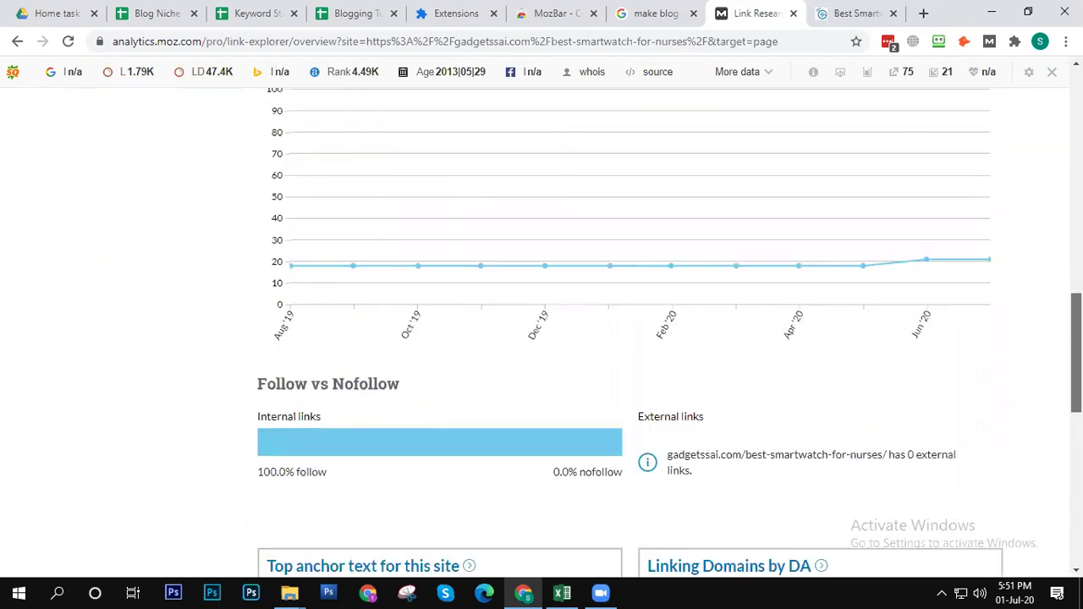
pyautogui.scroll(-5, 1056, 378)
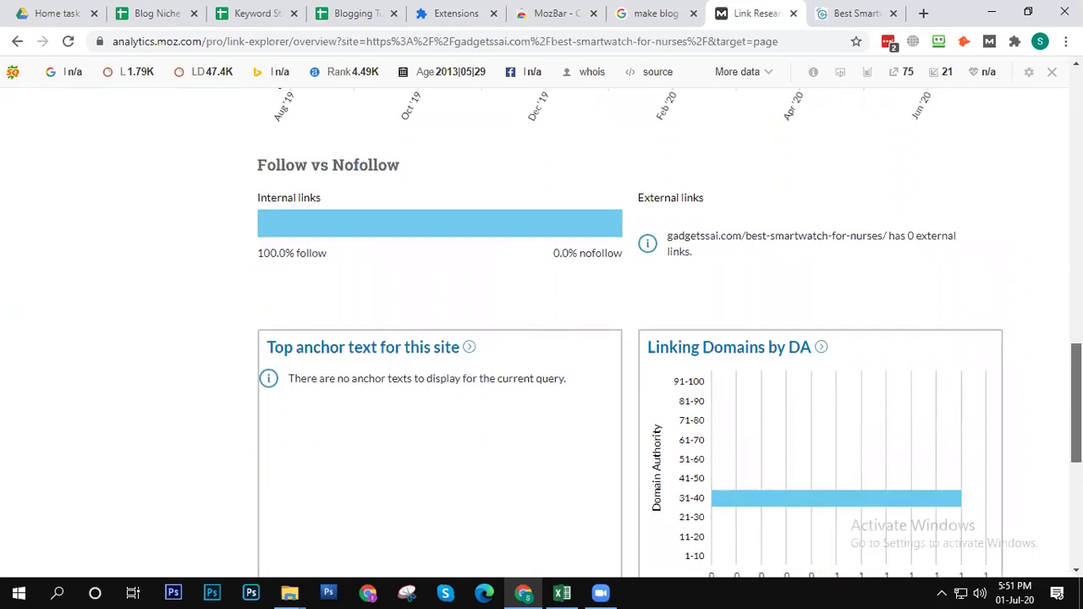
pyautogui.scroll(-1, 568, 418)
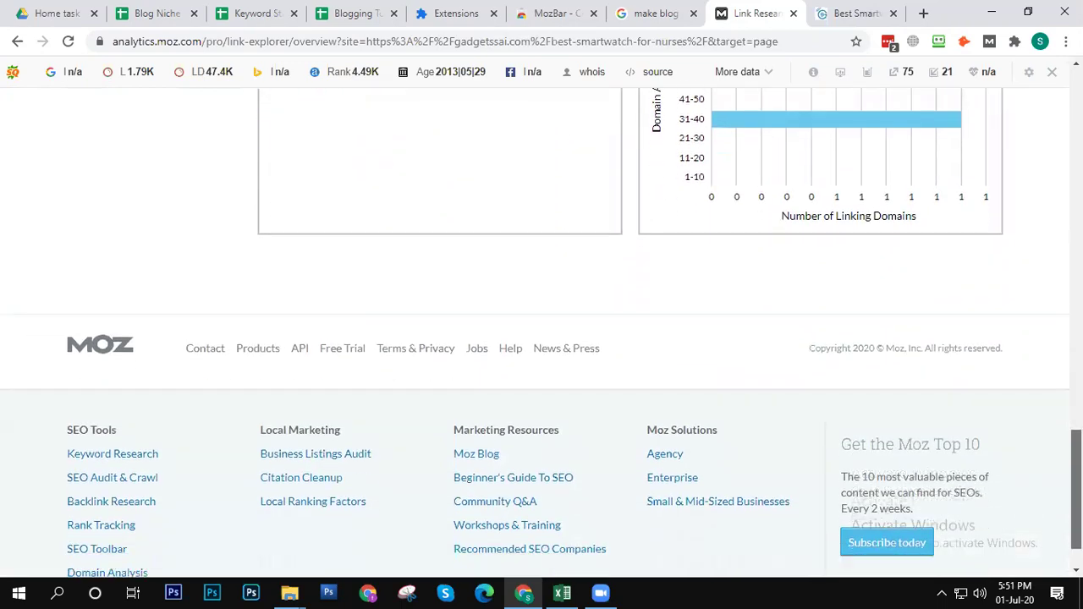
pyautogui.scroll(20, 568, 418)
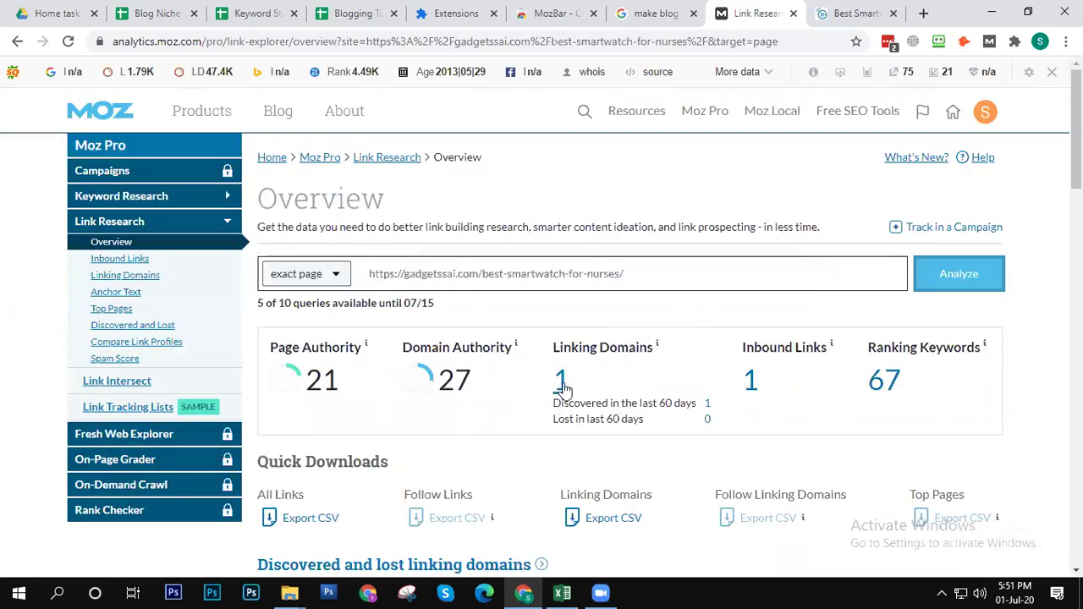
# Step: Open the article's linking domains report and expand the top links from site-stats.org
pyautogui.click(562, 385)
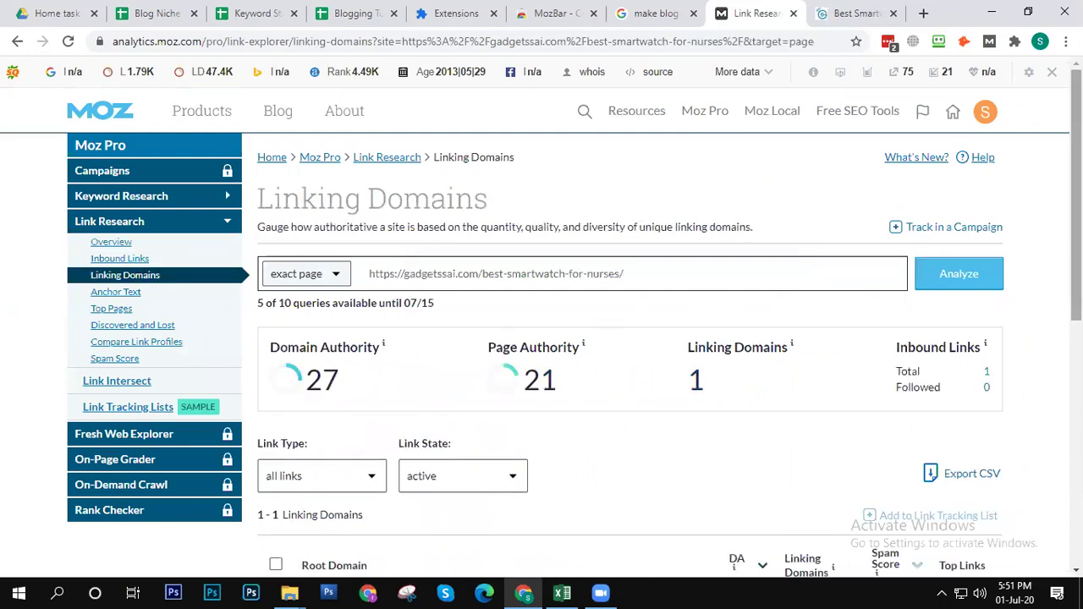
pyautogui.scroll(-3, 496, 438)
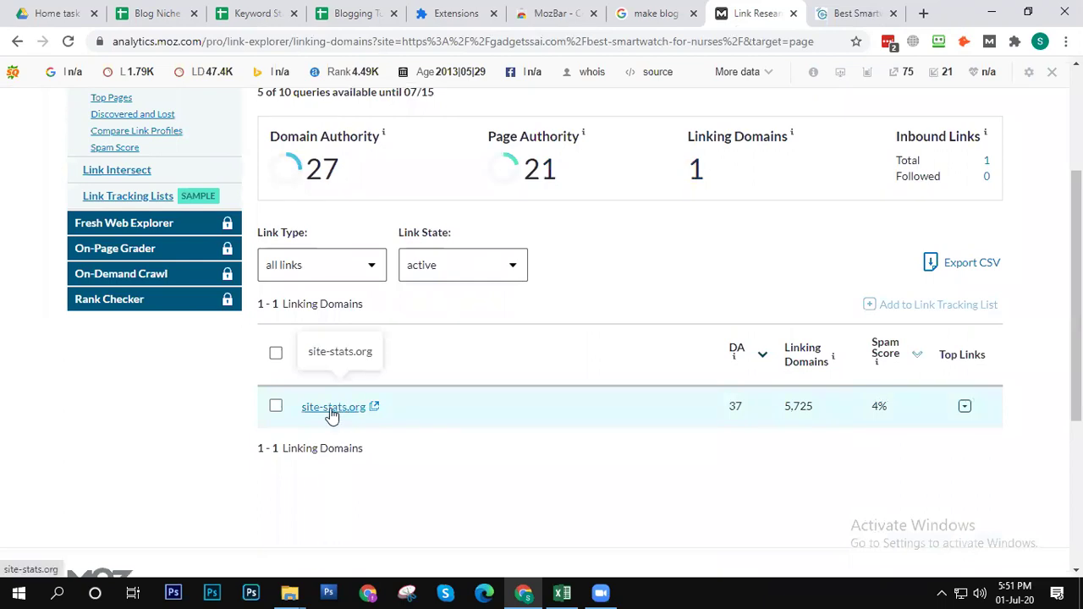
pyautogui.click(966, 407)
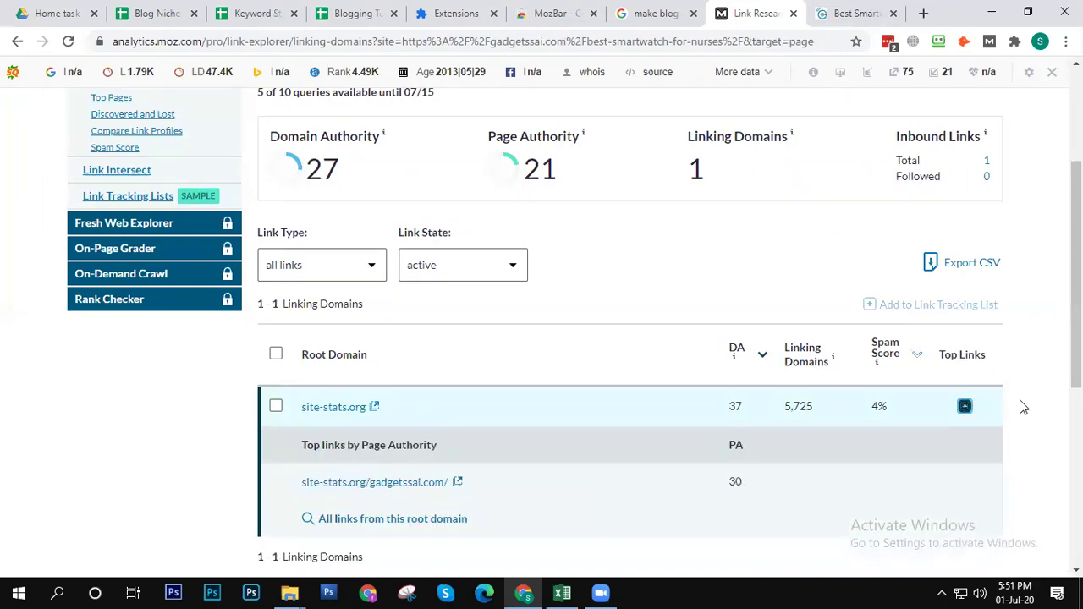
pyautogui.scroll(2, 1020, 406)
pyautogui.scroll(1, 400, 406)
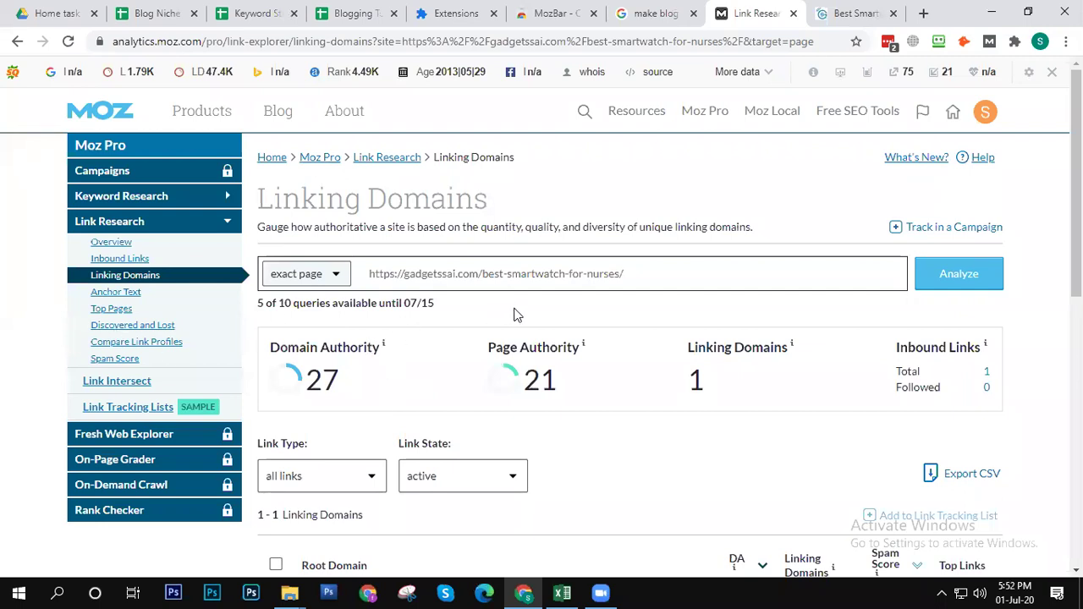
# Step: Compare the article's Page Authority with its Domain Authority in the linking domains report
pyautogui.doubleClick(526, 352)
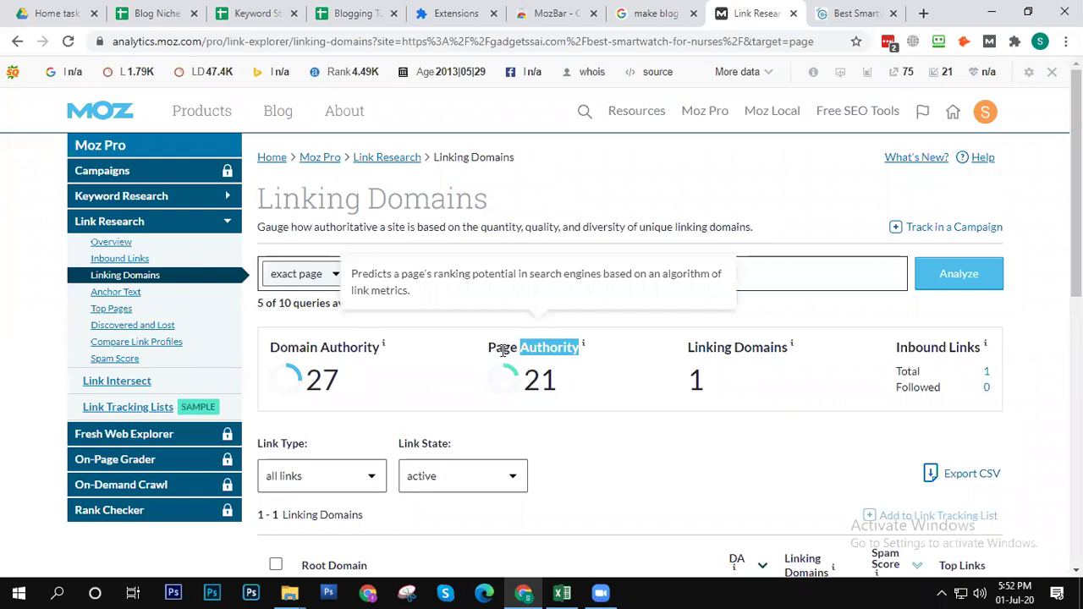
pyautogui.click(506, 352)
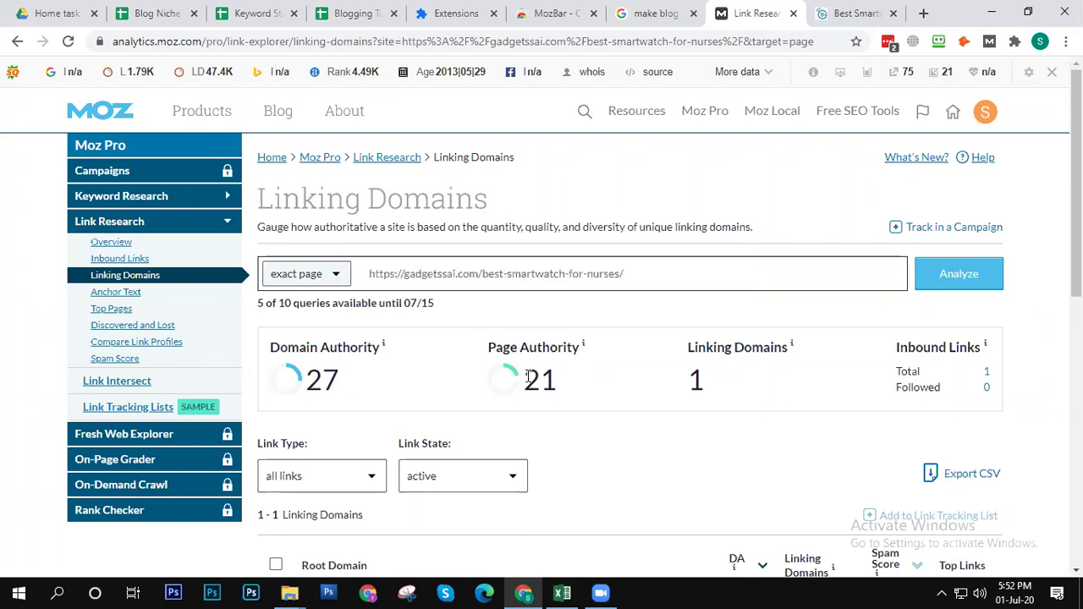
pyautogui.doubleClick(535, 379)
pyautogui.click(333, 381)
pyautogui.doubleClick(541, 378)
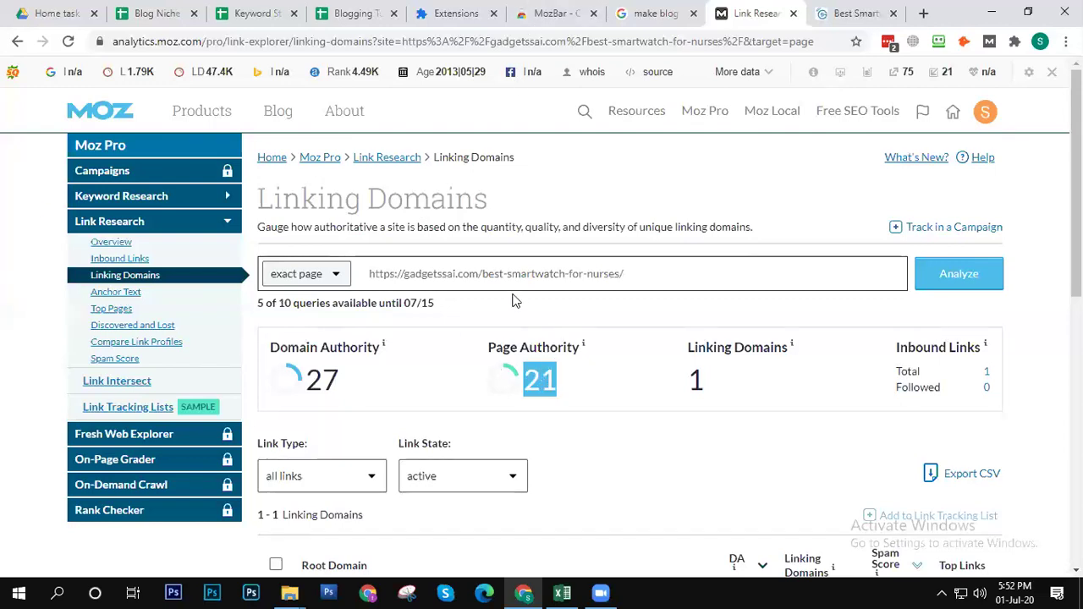
pyautogui.click(709, 281)
pyautogui.moveTo(709, 282); pyautogui.dragTo(483, 274)
pyautogui.press('BackSpace')
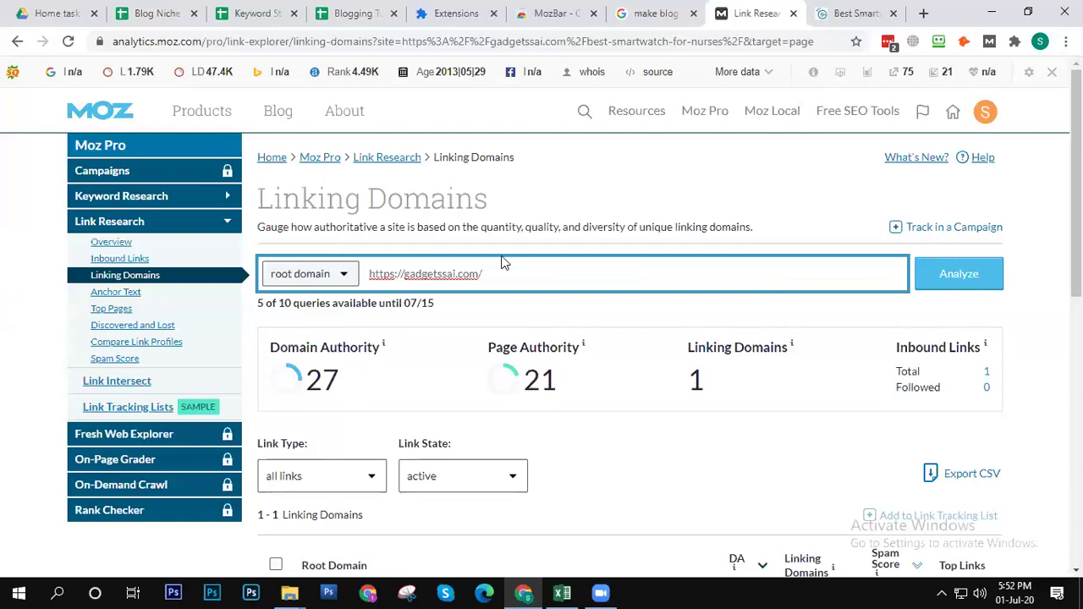
pyautogui.press('Return')
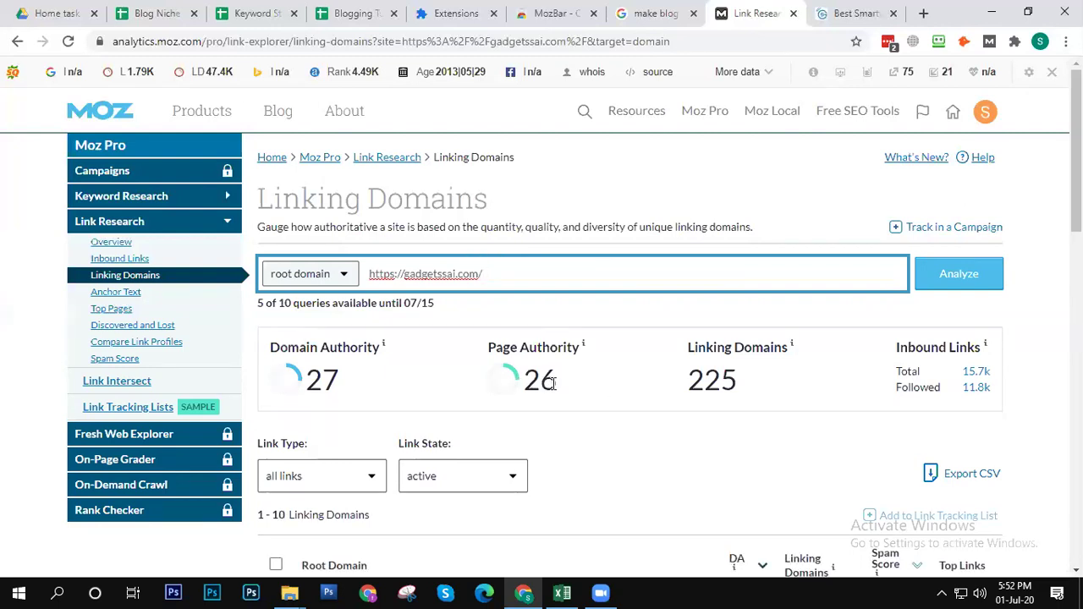
# Step: Check the root domain's Page Authority and look through its list of linking domains
pyautogui.doubleClick(543, 382)
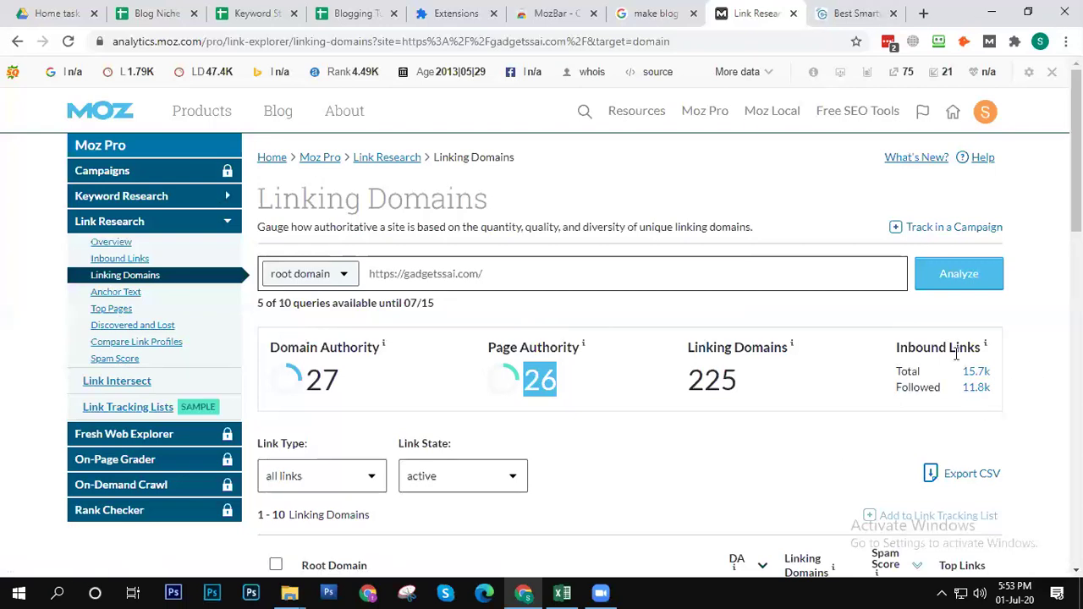
pyautogui.scroll(-10, 600, 362)
pyautogui.scroll(10, 623, 357)
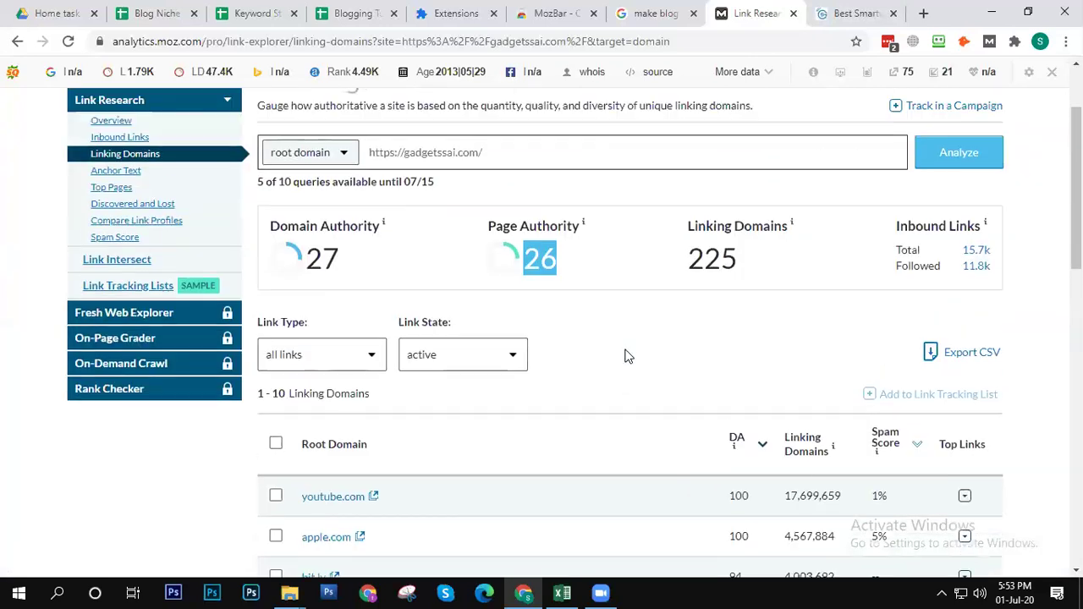
pyautogui.scroll(-10, 587, 350)
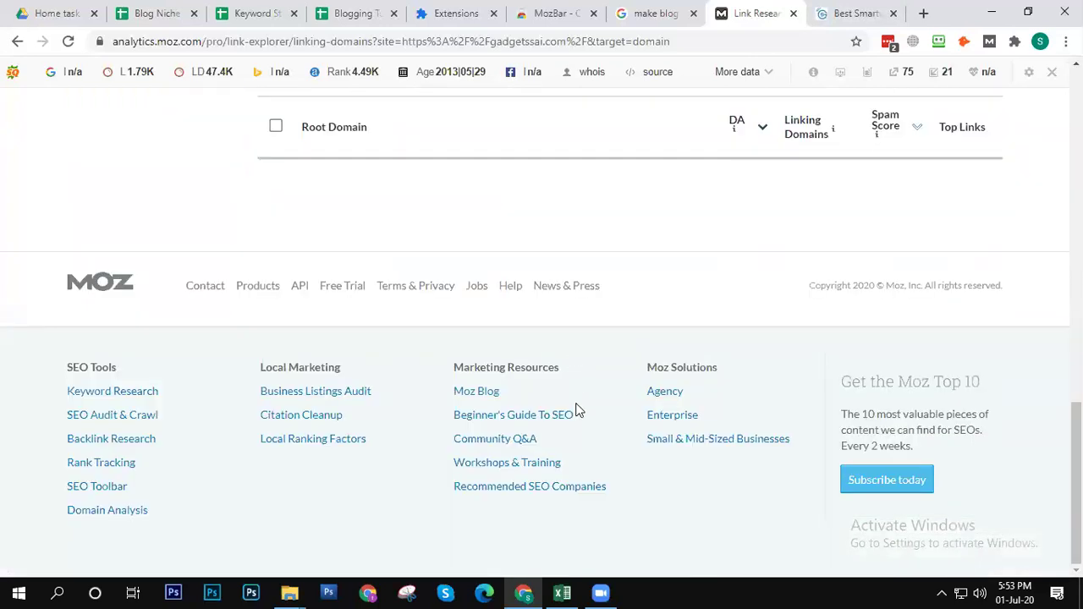
# Step: Expand the top links from apple.com in the linking domains list and open the discussions.apple.com/thread/4342725 page
pyautogui.scroll(5, 577, 410)
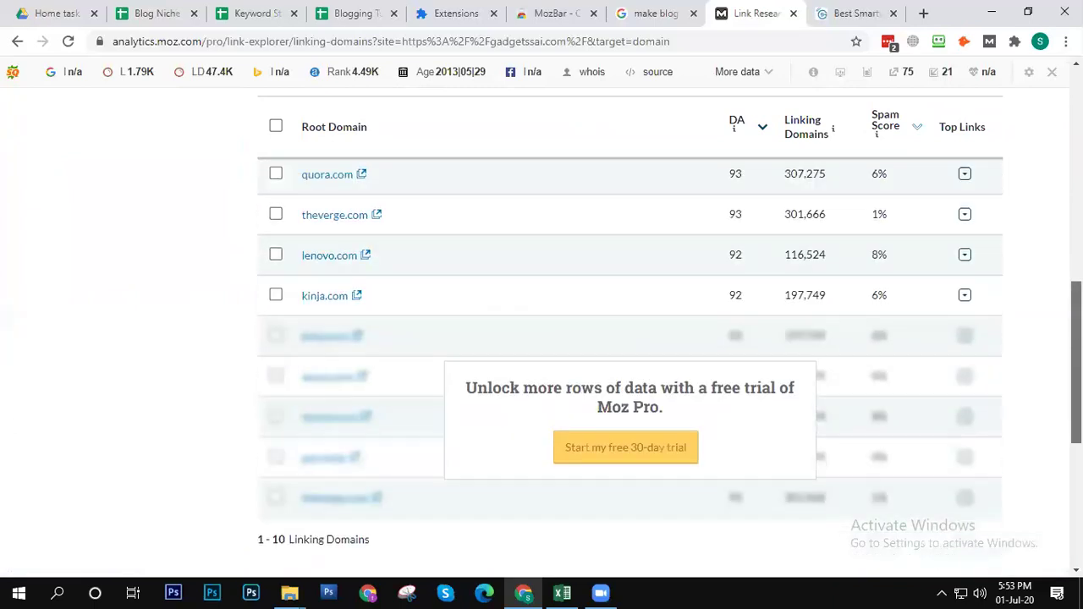
pyautogui.scroll(3, 629, 364)
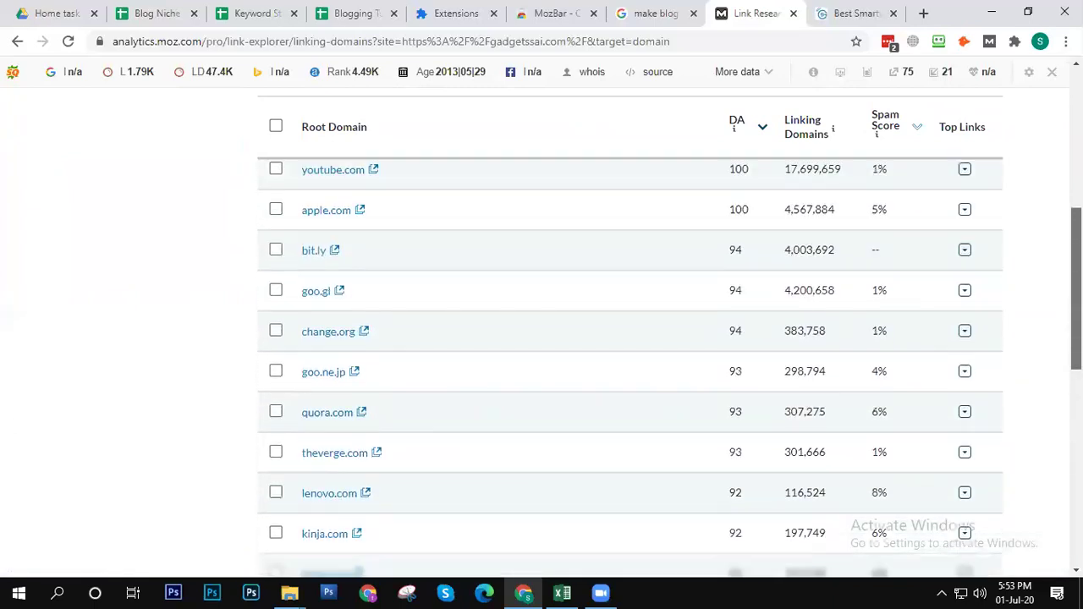
pyautogui.scroll(1, 630, 364)
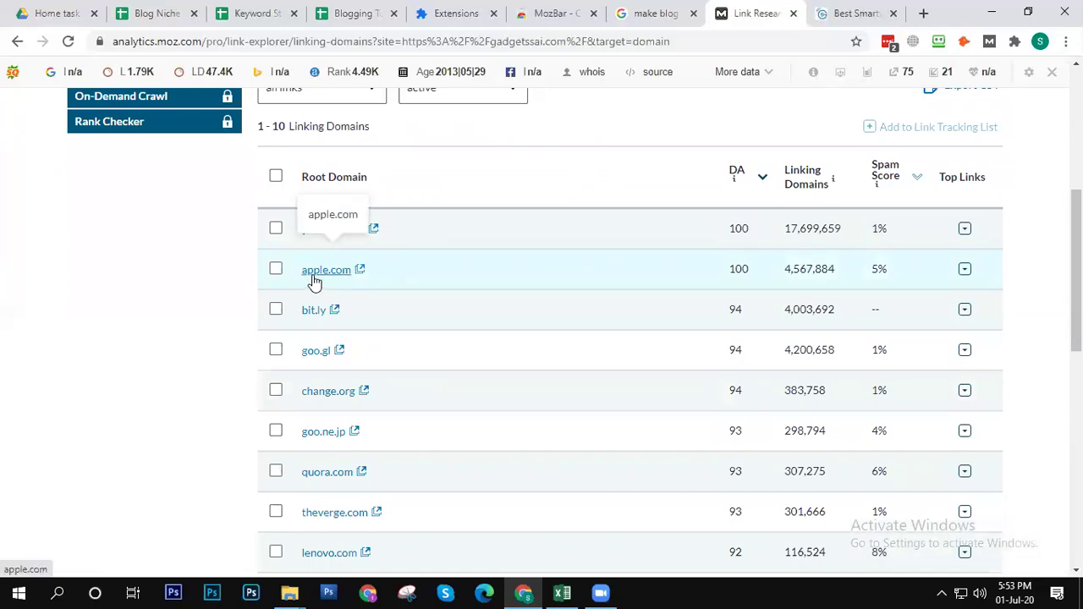
pyautogui.click(965, 270)
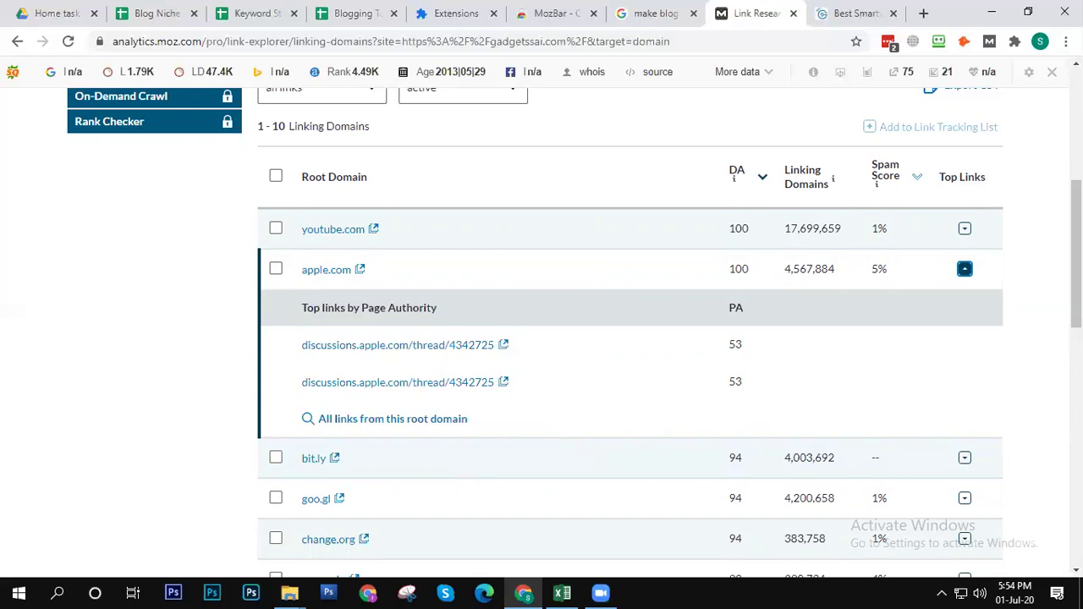
pyautogui.scroll(-1, 657, 341)
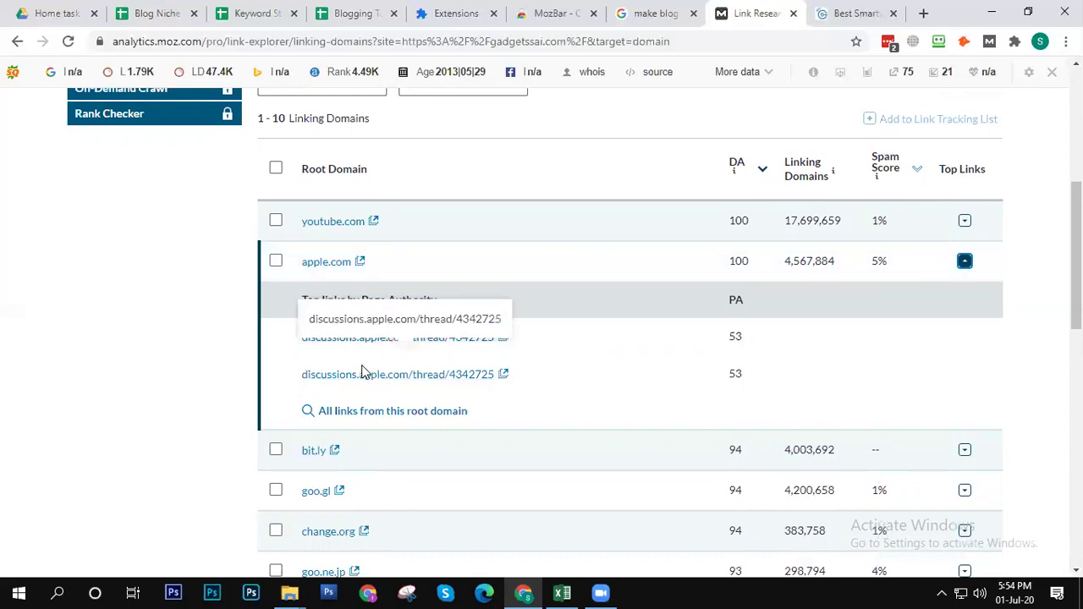
pyautogui.click(503, 338)
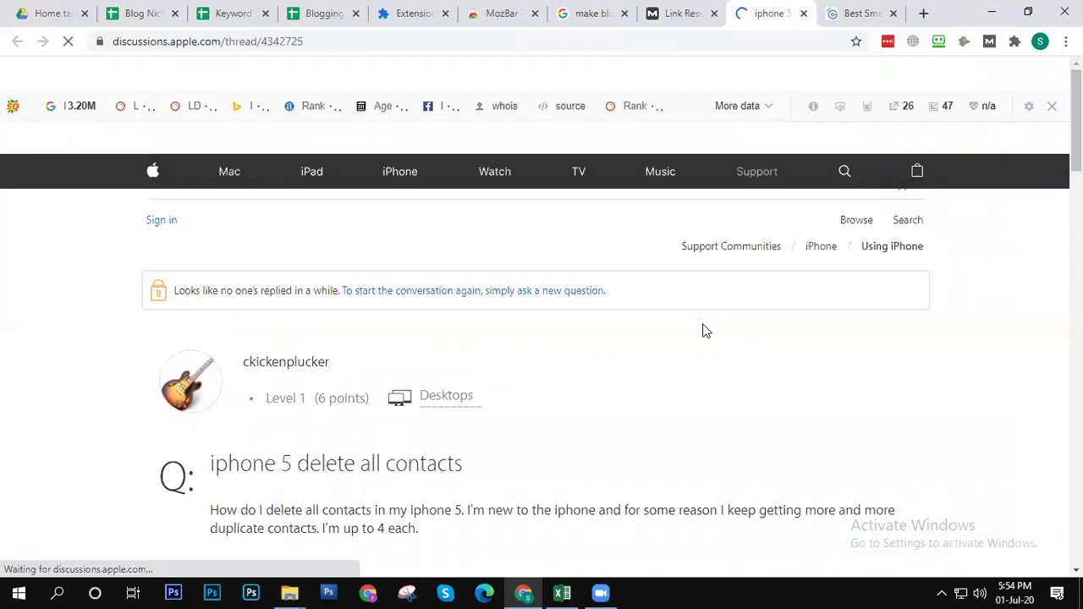
# Step: Look through the replies in the iPhone 5 contacts thread for the gadgetssai post containing the backlink
pyautogui.scroll(-4, 702, 330)
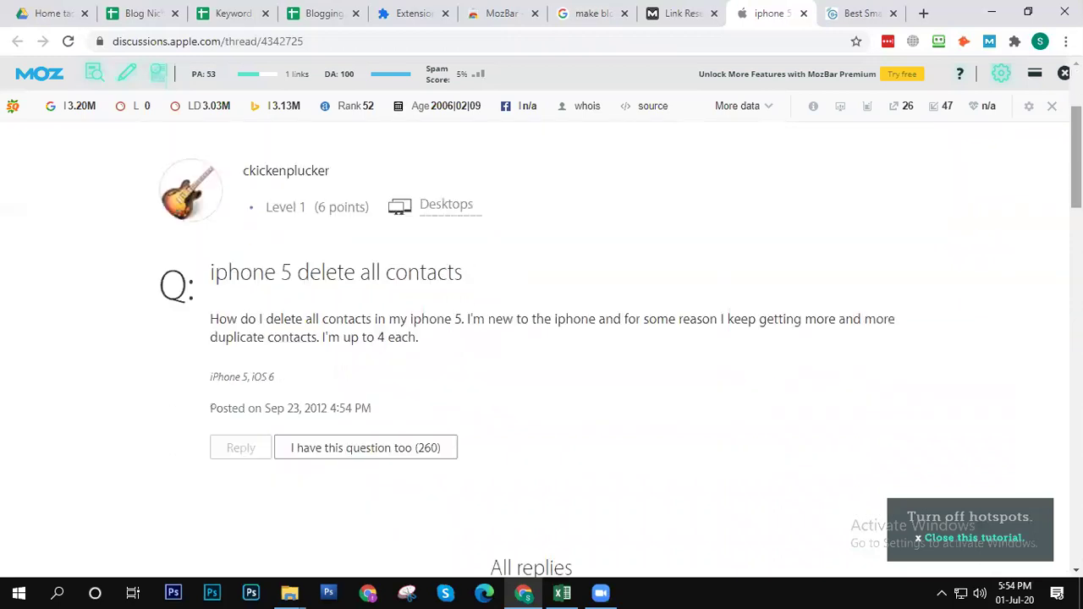
pyautogui.scroll(-5, 542, 355)
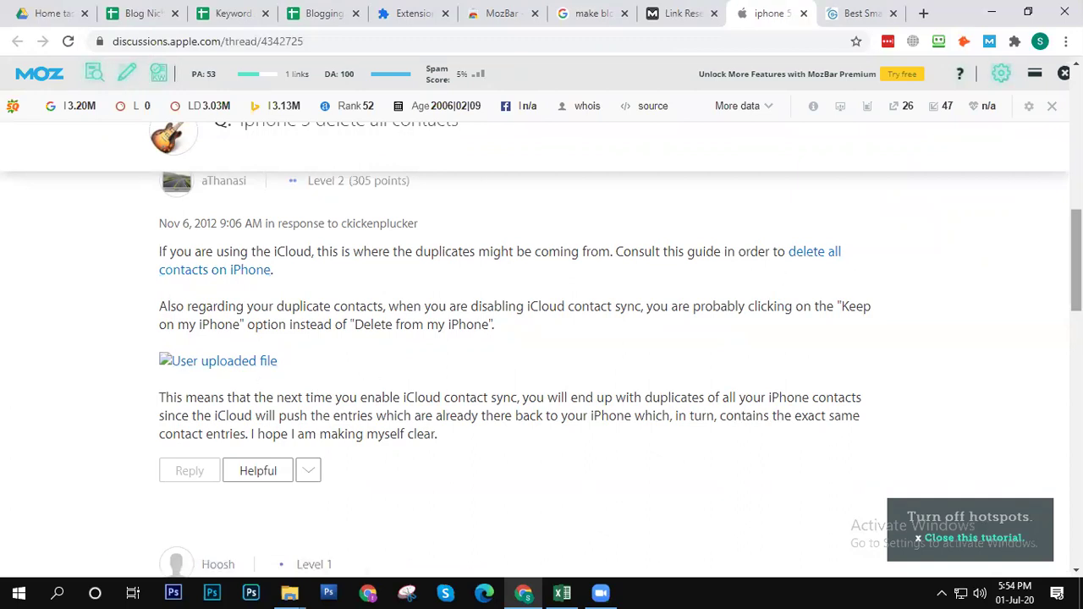
pyautogui.scroll(-1, 541, 372)
pyautogui.scroll(-4, 542, 373)
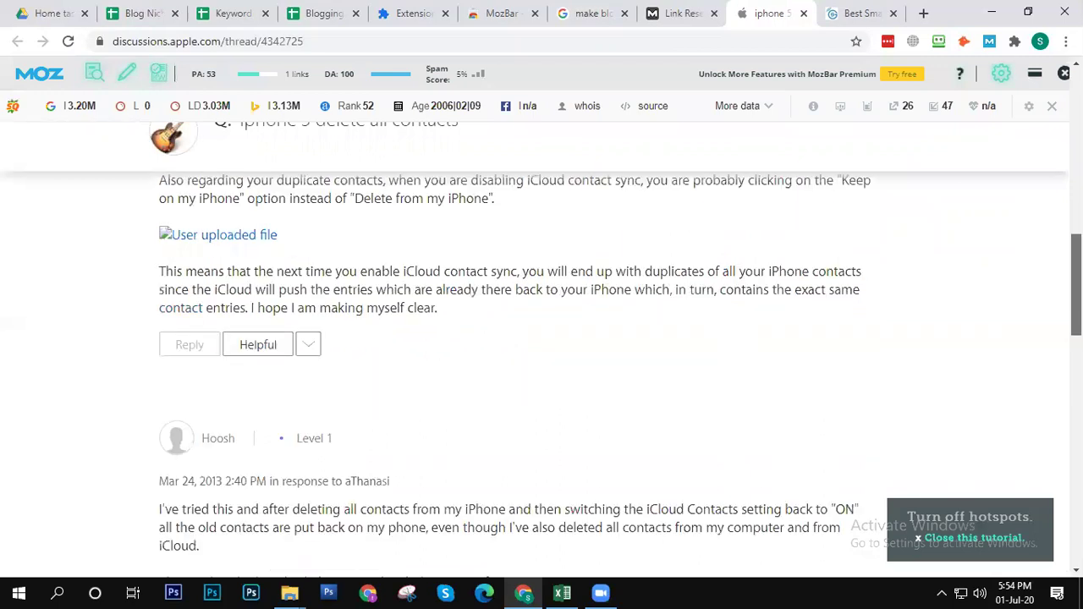
pyautogui.scroll(-4, 541, 372)
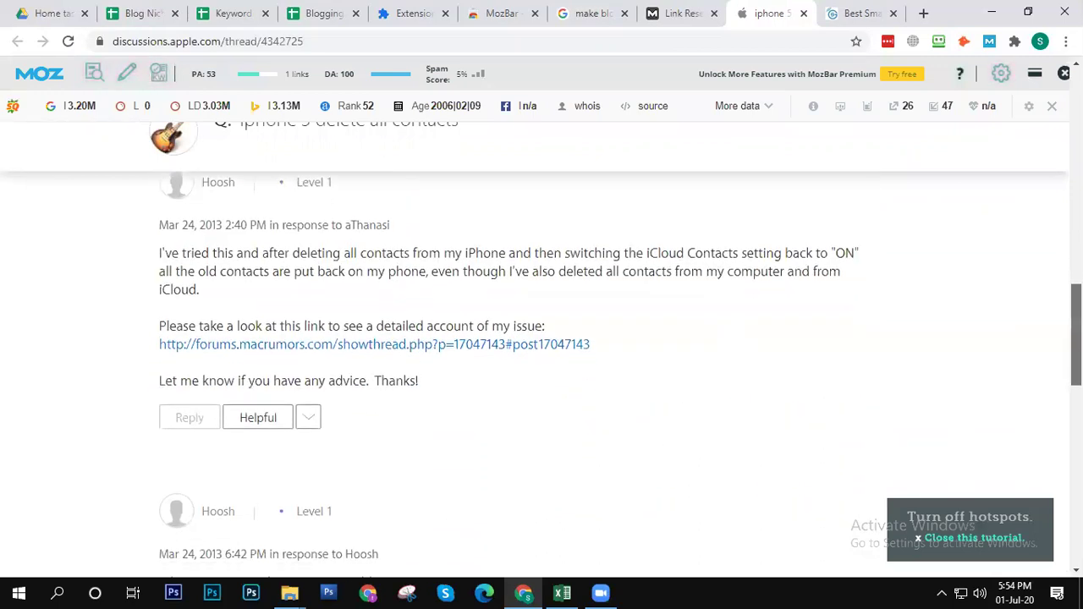
pyautogui.scroll(-2, 542, 372)
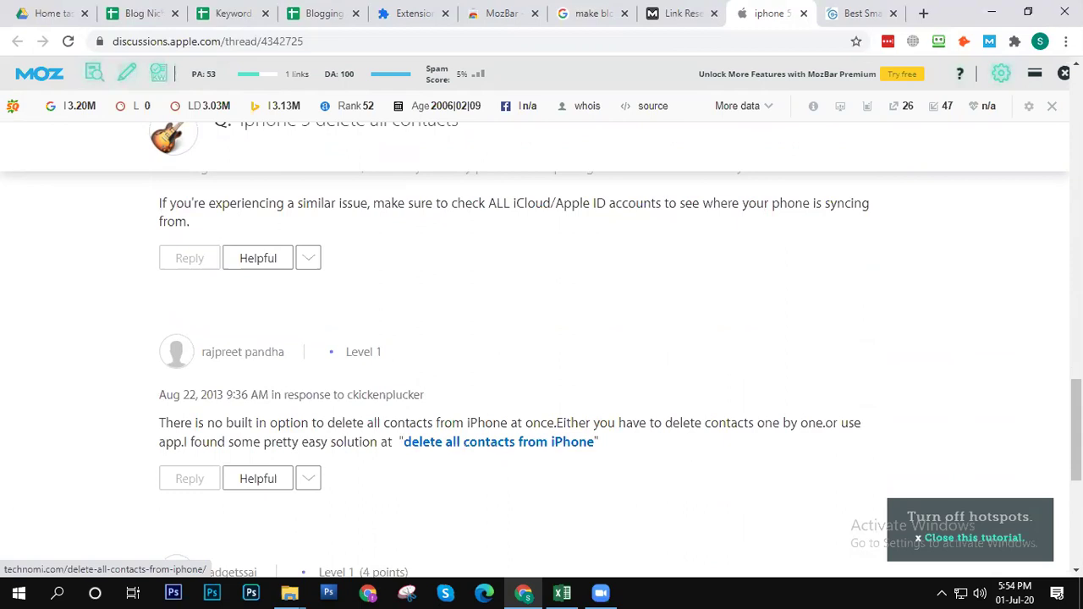
pyautogui.scroll(-3, 406, 461)
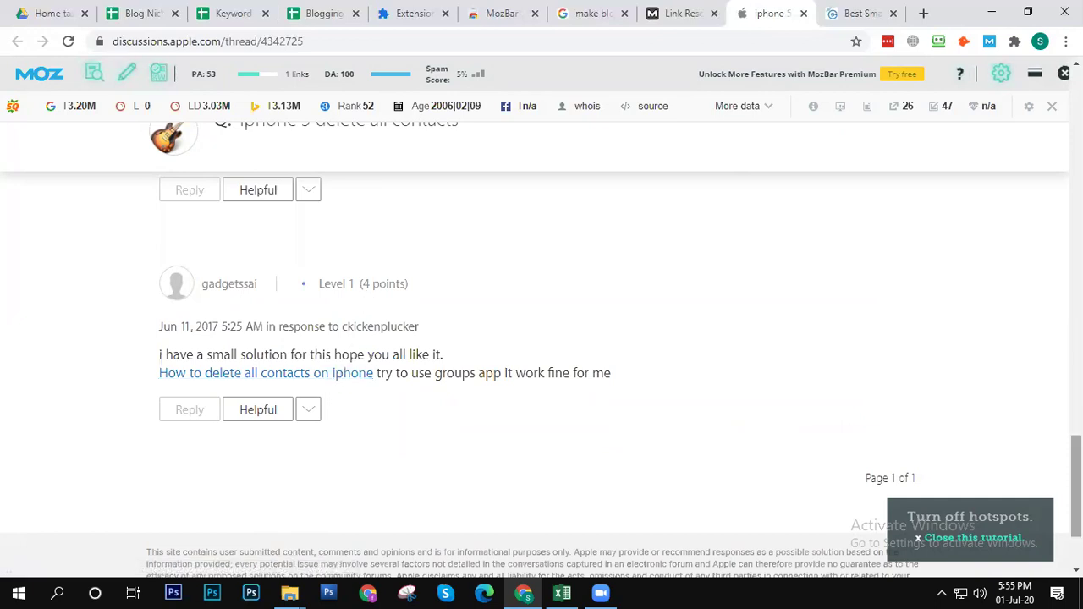
# Step: Compare the gadgetssai reply and its link with the original question and the other replies in the thread
pyautogui.scroll(3, 541, 339)
pyautogui.scroll(-2, 542, 338)
pyautogui.scroll(4, 542, 338)
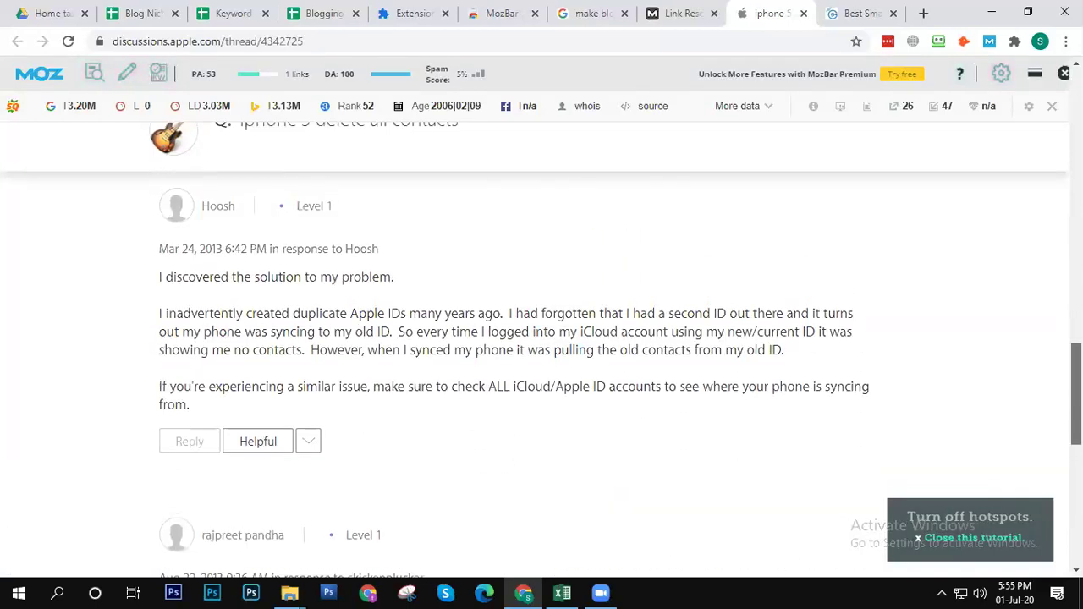
pyautogui.scroll(1, 541, 373)
pyautogui.scroll(-3, 542, 372)
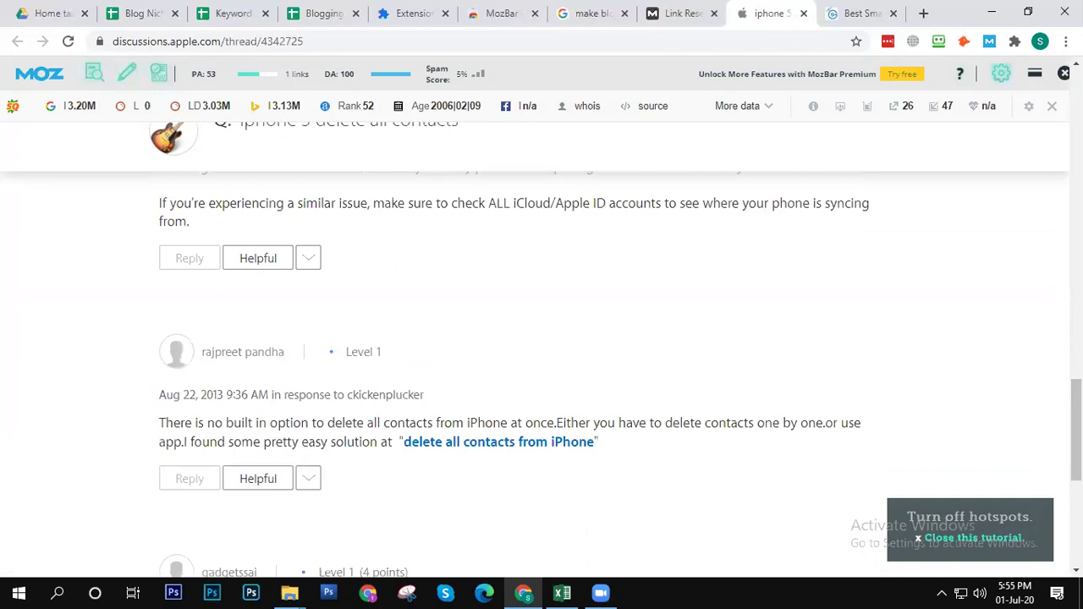
pyautogui.scroll(3, 993, 420)
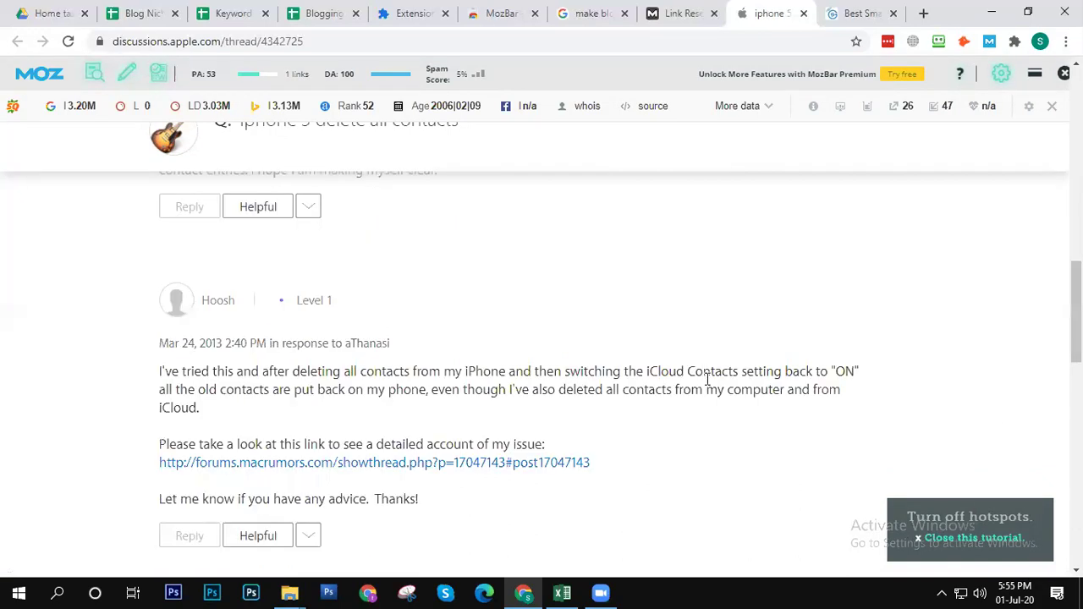
pyautogui.scroll(-10, 461, 409)
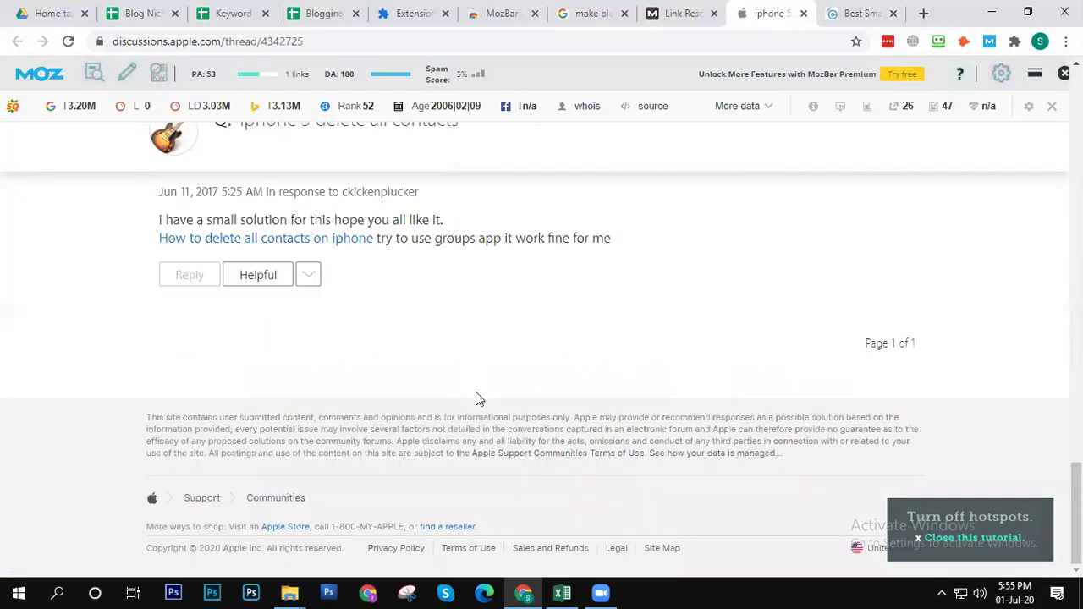
pyautogui.scroll(15, 476, 394)
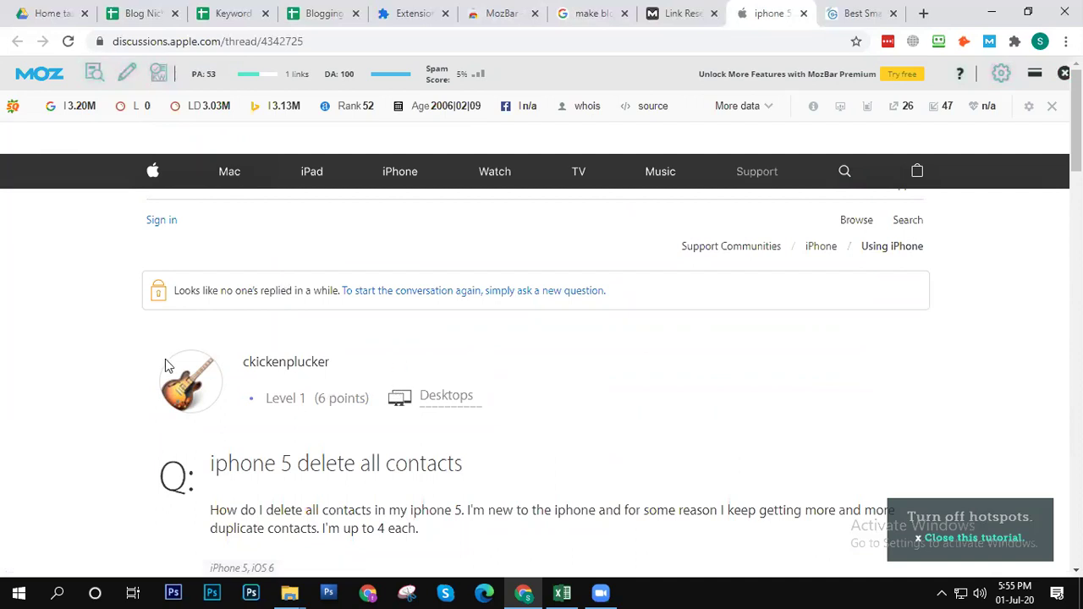
pyautogui.scroll(-10, 368, 364)
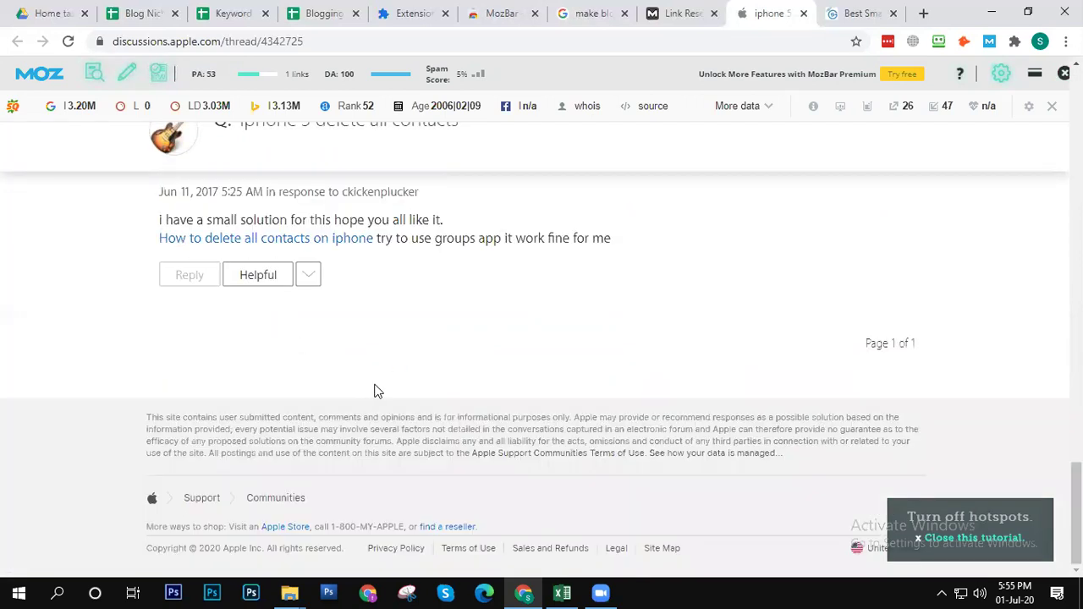
pyautogui.scroll(5, 395, 421)
pyautogui.scroll(5, 395, 421)
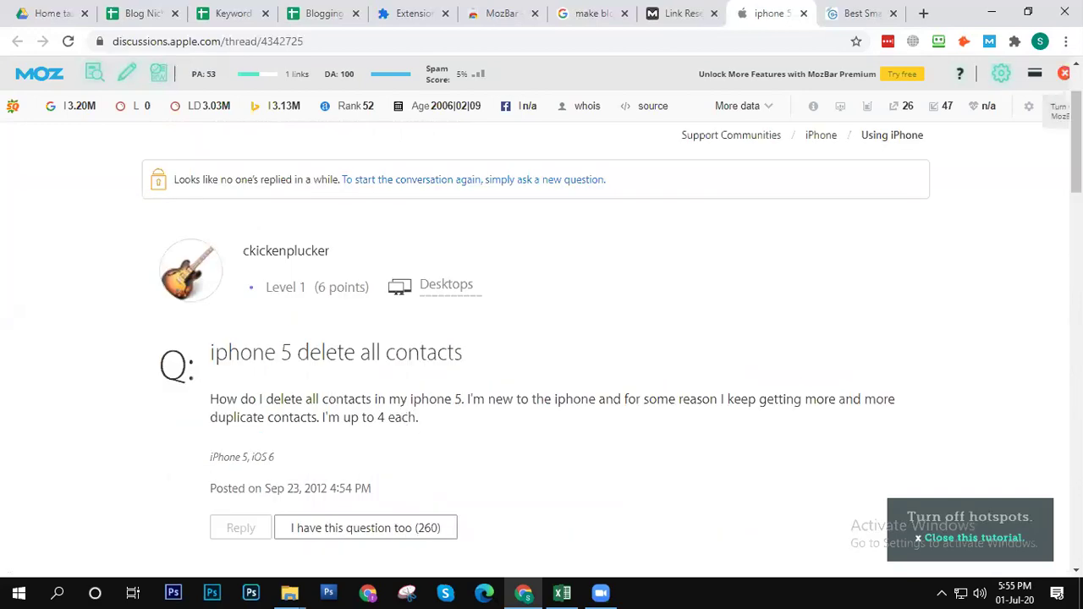
# Step: Turn off MozBar, close the Apple thread and return to the linking domains report
pyautogui.click(1064, 74)
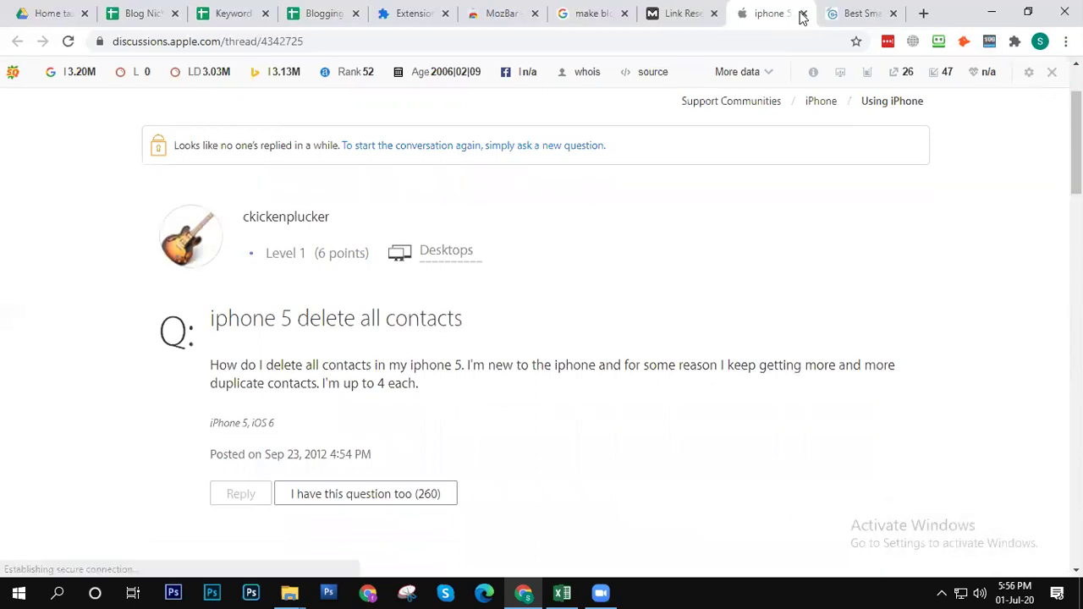
pyautogui.click(804, 13)
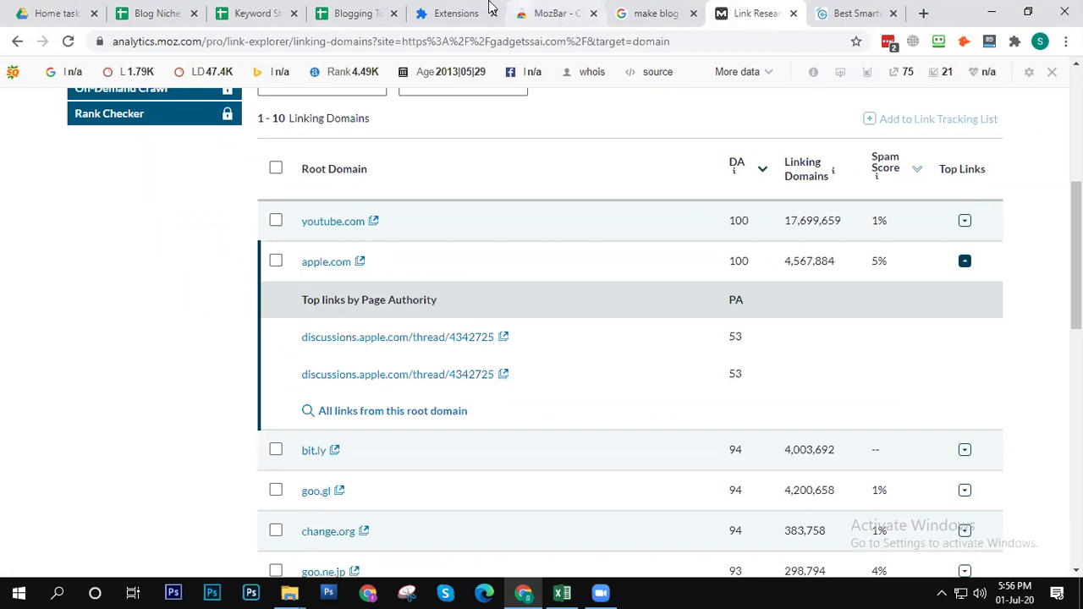
pyautogui.click(347, 12)
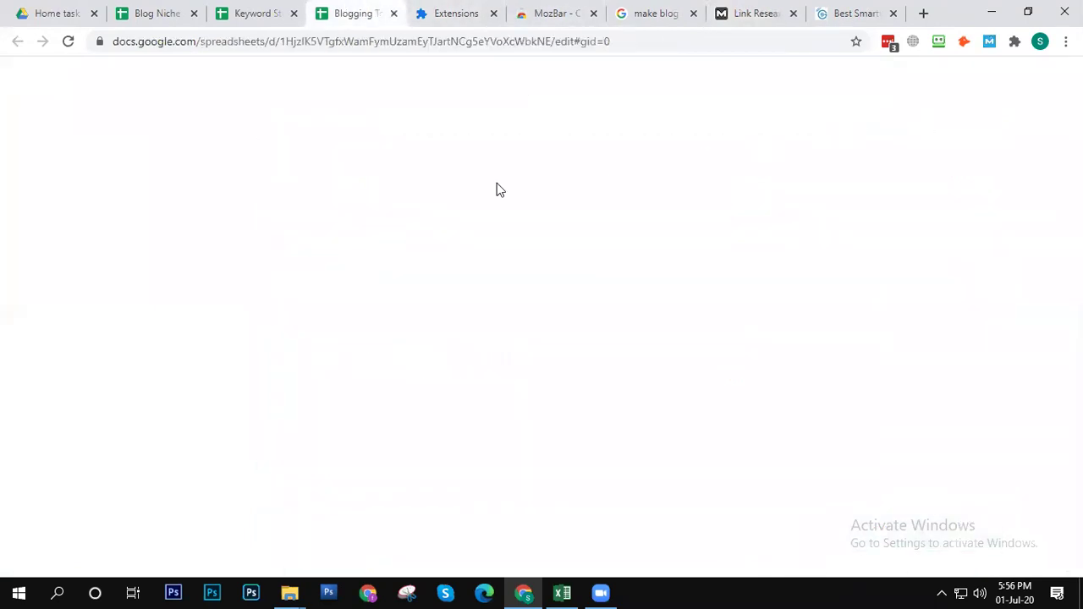
pyautogui.click(747, 15)
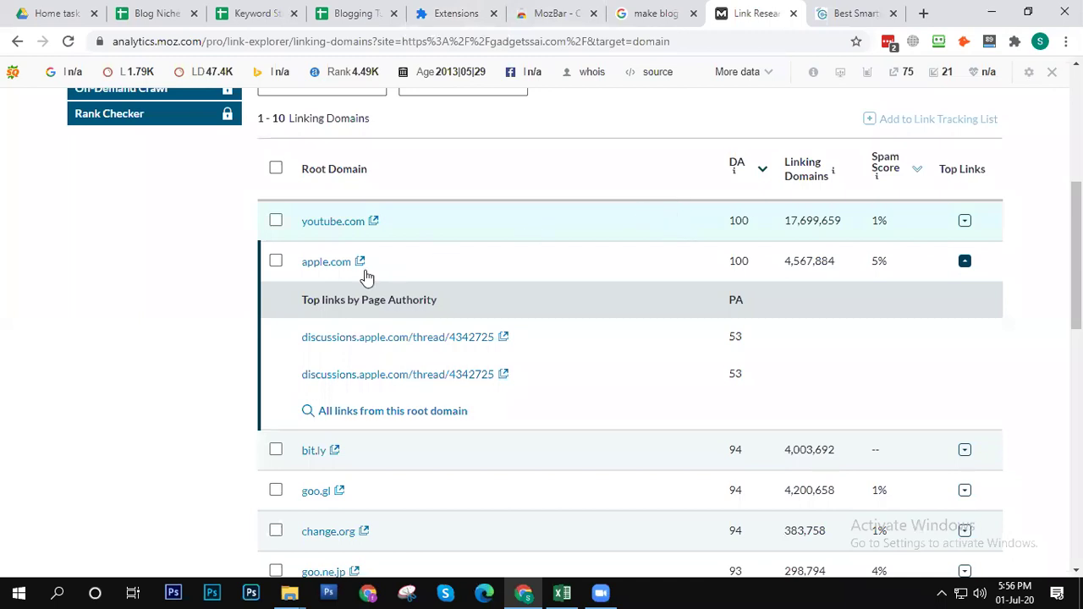
# Step: Collapse apple.com's top links and review the remaining linking domains and the root domain's authority scores
pyautogui.click(537, 279)
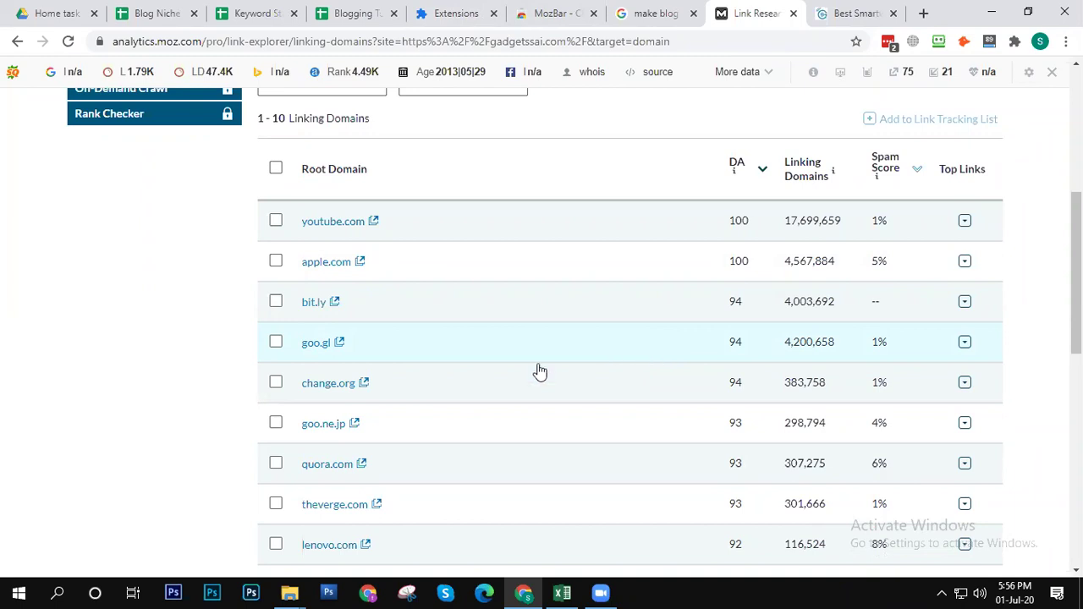
pyautogui.scroll(-3, 1054, 361)
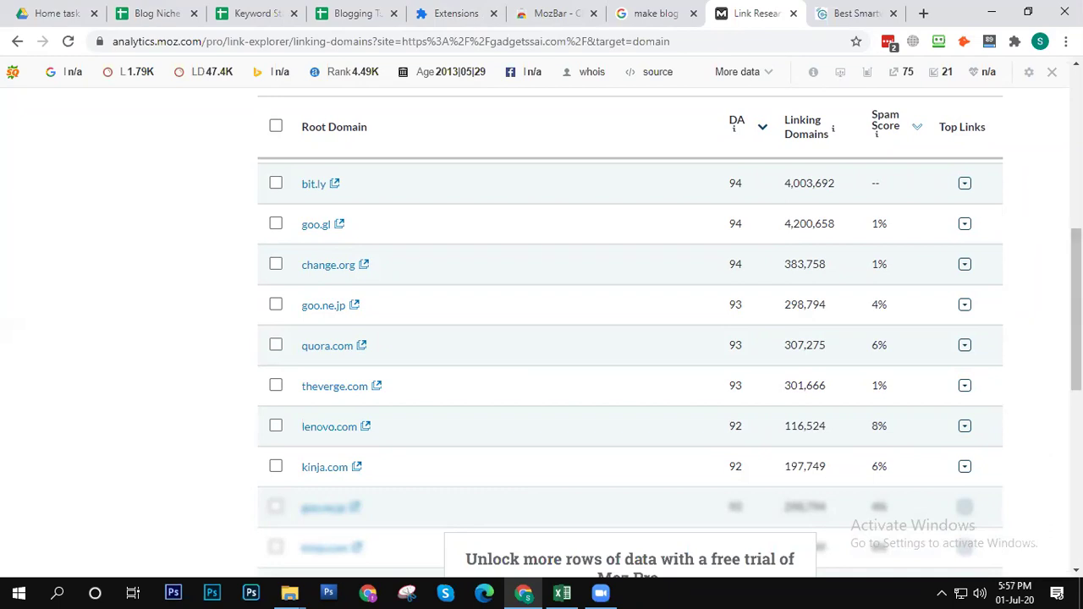
pyautogui.moveTo(1077, 356); pyautogui.dragTo(1076, 194)
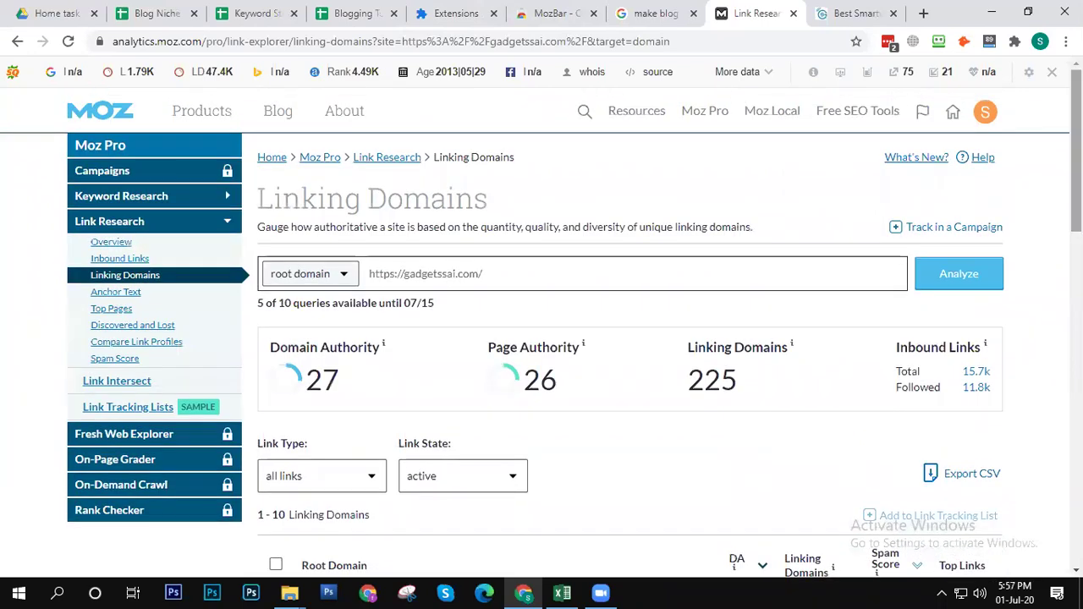
# Step: Hide the contents list in the best-smartwatch-for-nurses article and examine the comments and reply section at its end
pyautogui.click(837, 14)
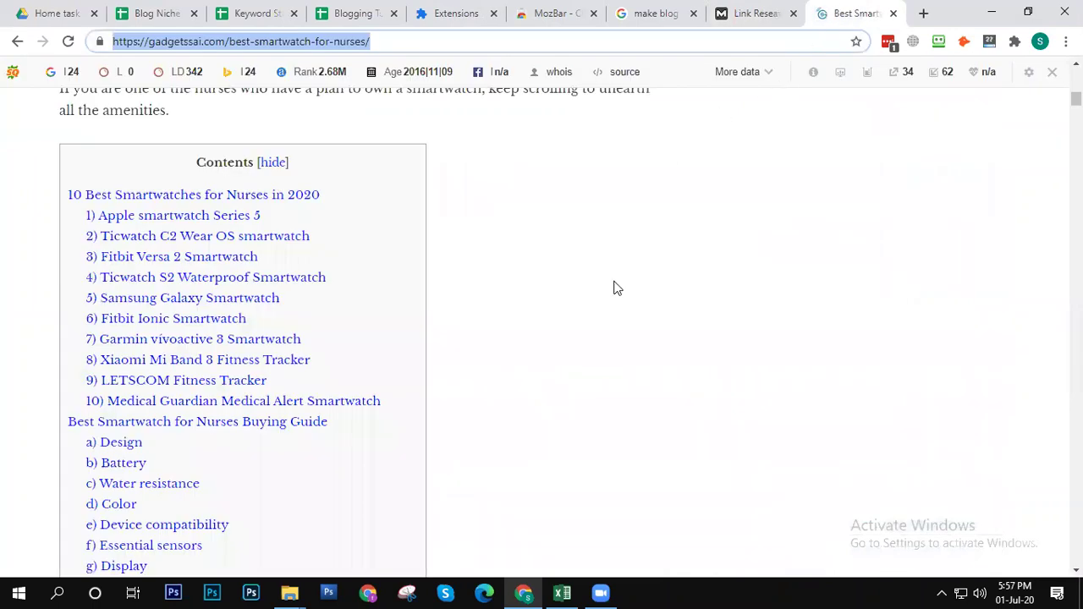
pyautogui.click(272, 162)
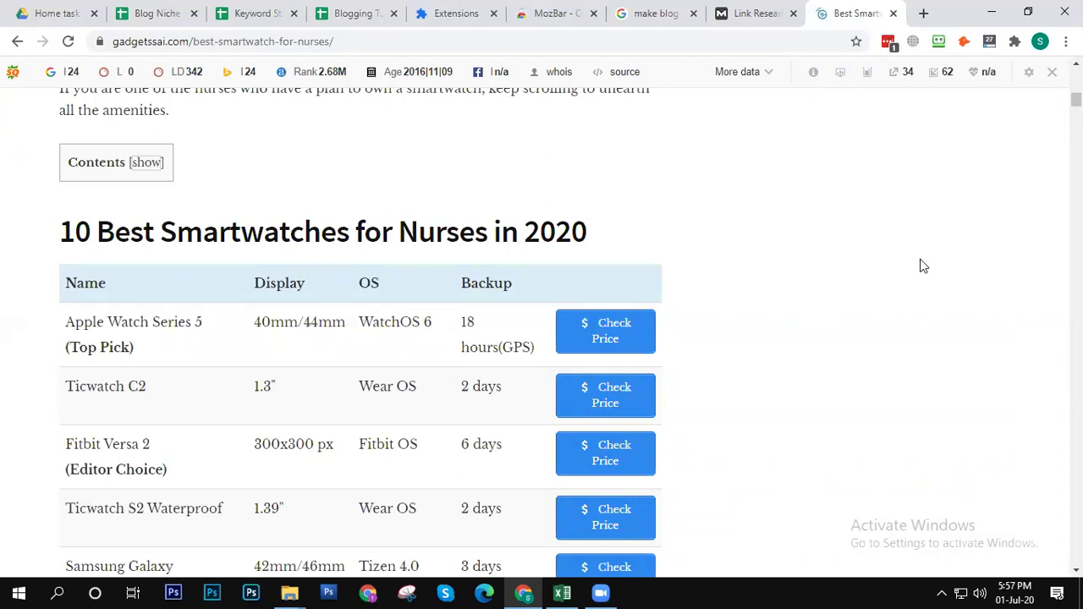
pyautogui.moveTo(1075, 100); pyautogui.dragTo(1076, 537)
pyautogui.scroll(2, 327, 319)
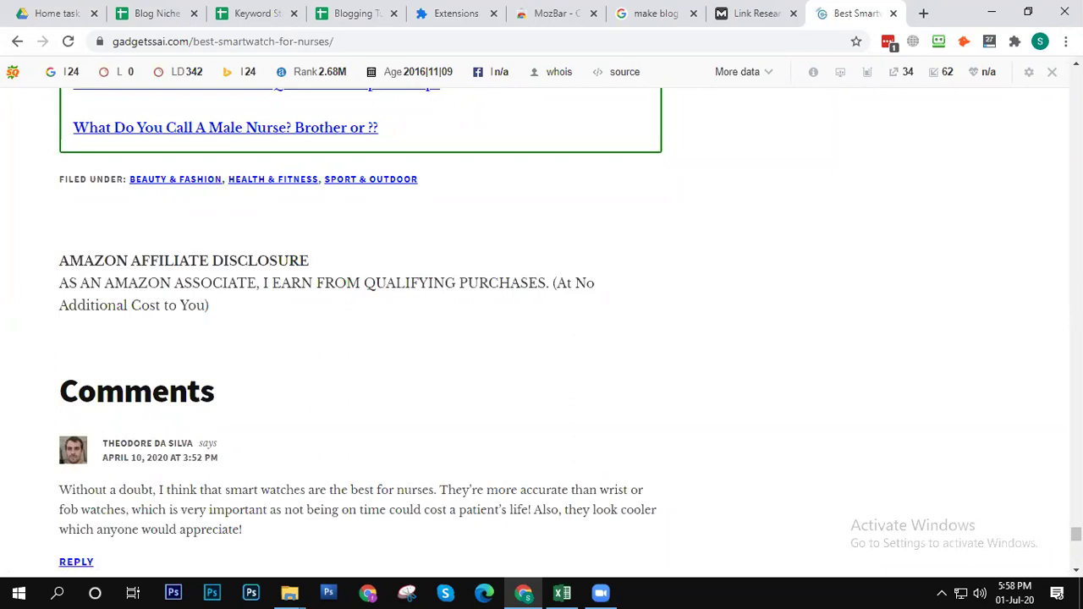
pyautogui.scroll(-2, 541, 339)
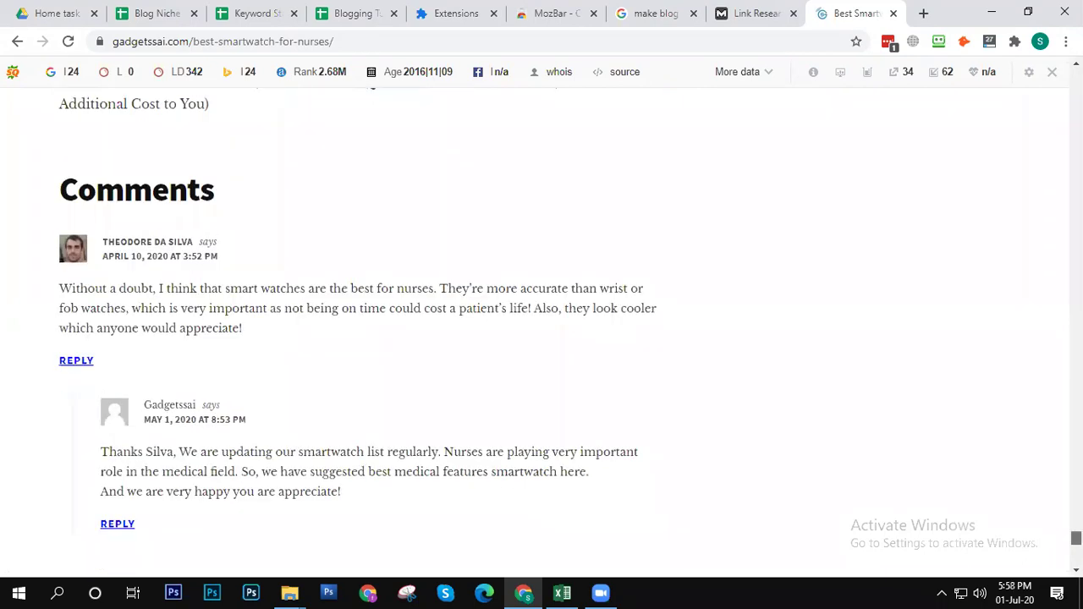
pyautogui.scroll(-1, 356, 338)
pyautogui.scroll(-2, 343, 254)
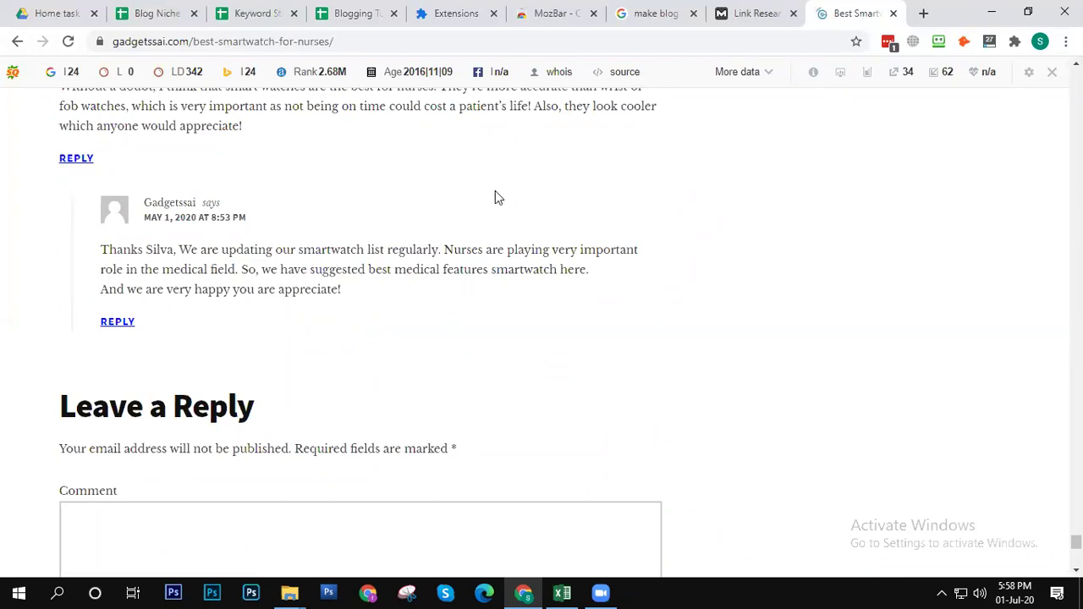
pyautogui.scroll(-5, 499, 203)
# Step: Skim back up through the article's setup steps, buying guide and smartwatch reviews
pyautogui.scroll(12, 508, 218)
pyautogui.scroll(15, 507, 229)
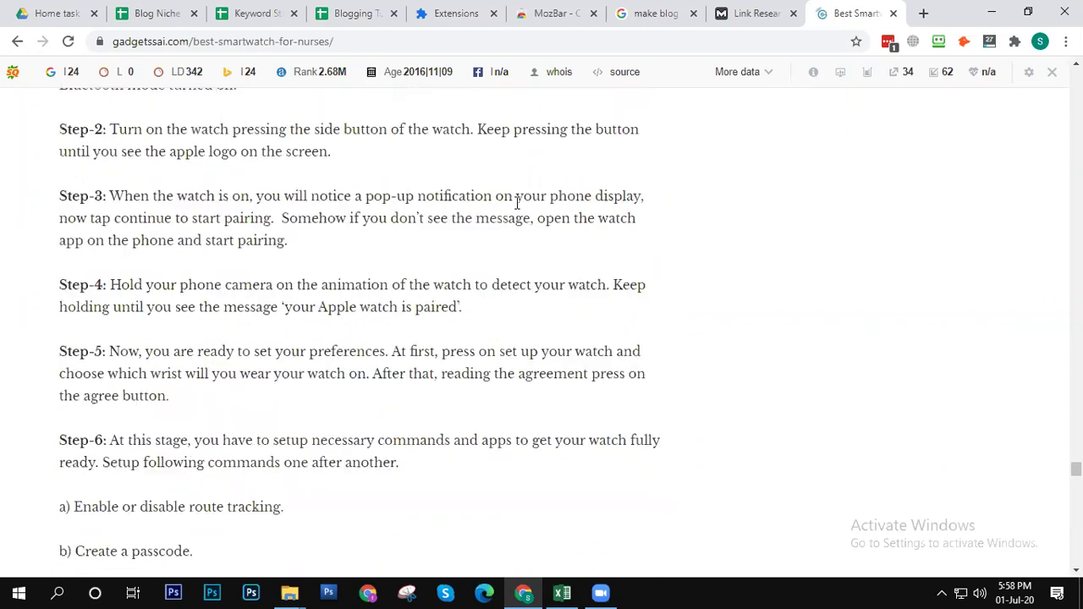
pyautogui.scroll(15, 508, 186)
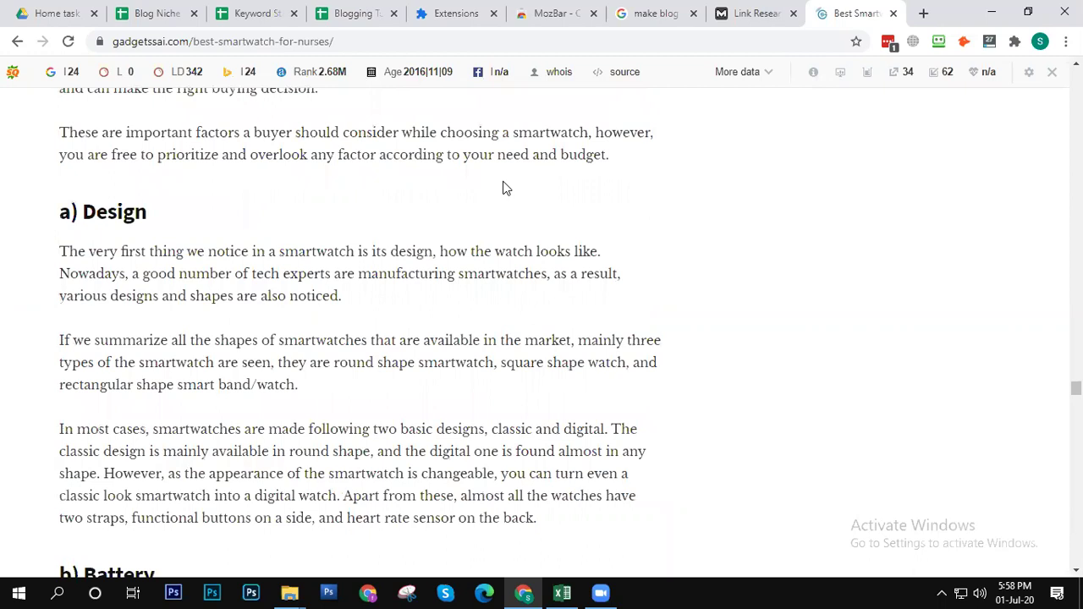
pyautogui.scroll(-6, 504, 194)
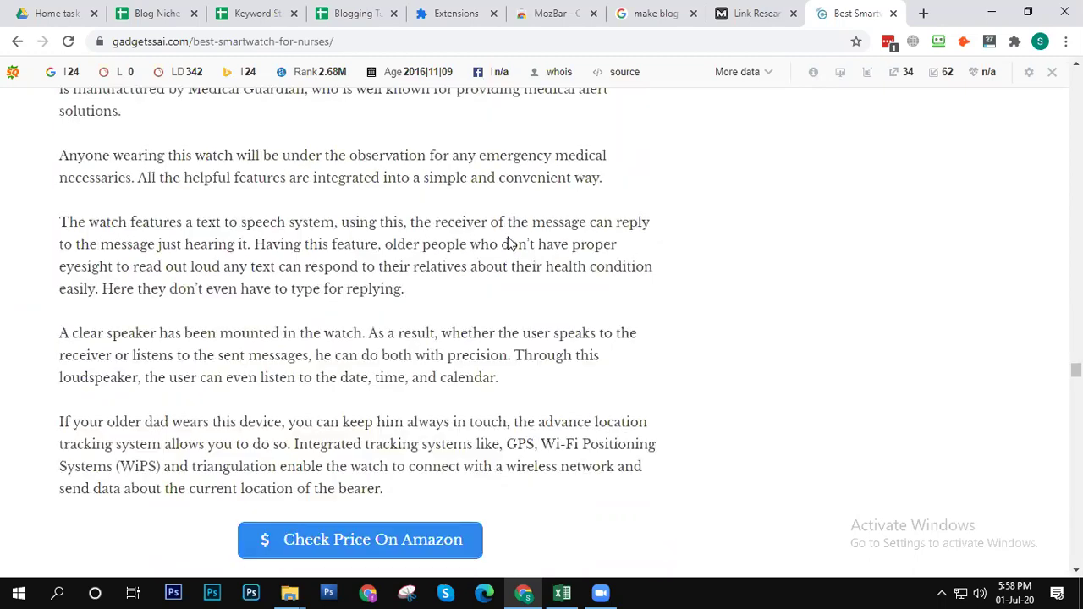
pyautogui.scroll(12, 521, 225)
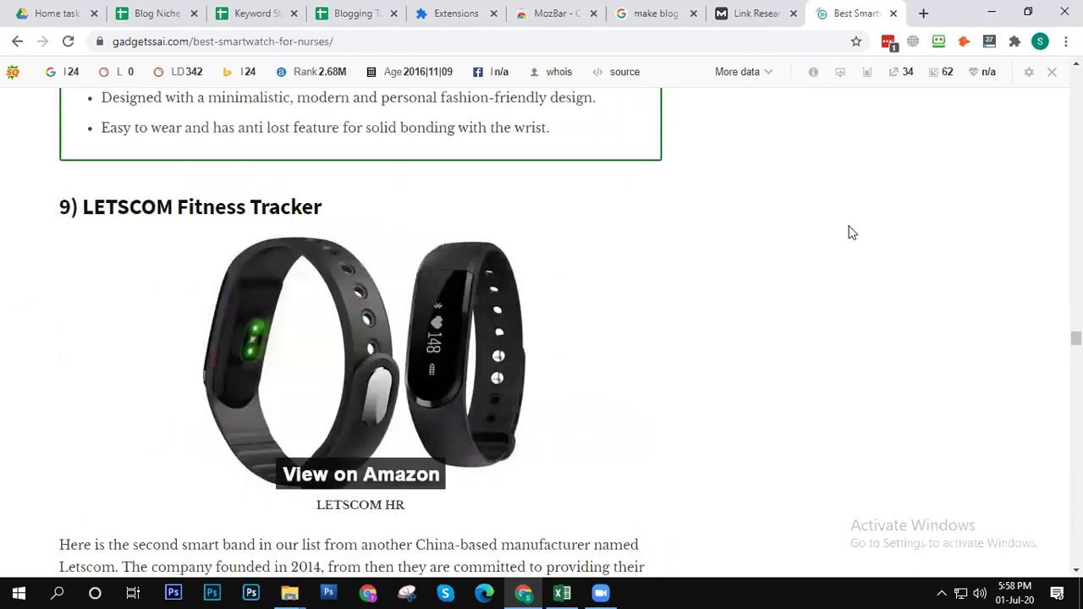
# Step: Examine the article's individual smartwatch reviews, design and battery advice and iPhone pairing steps through to its comment form
pyautogui.scroll(10, 849, 232)
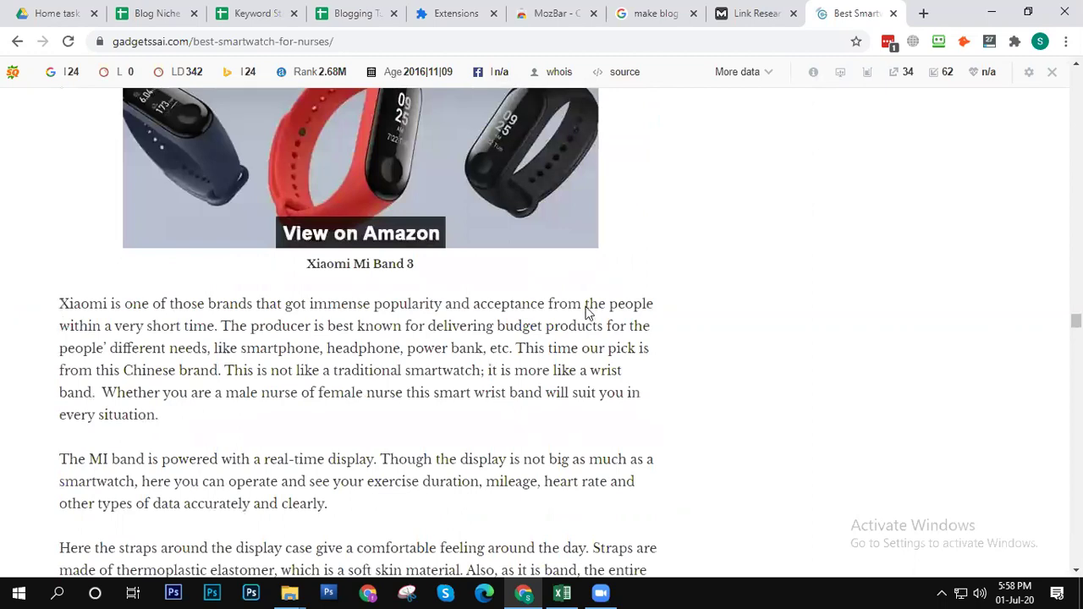
pyautogui.scroll(-15, 589, 309)
pyautogui.scroll(-10, 601, 304)
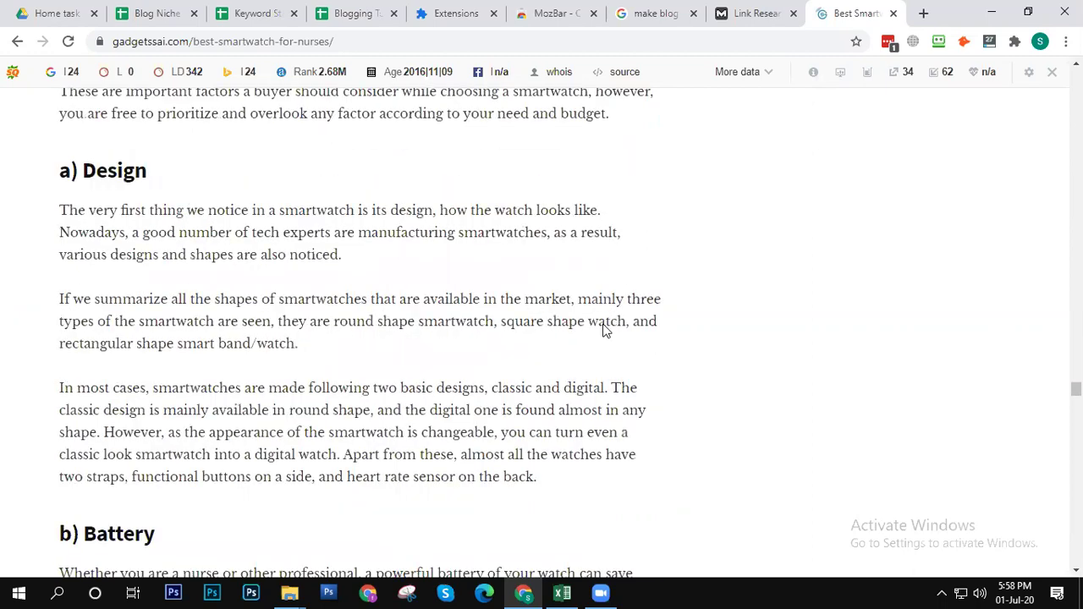
pyautogui.scroll(-10, 602, 313)
pyautogui.scroll(20, 620, 300)
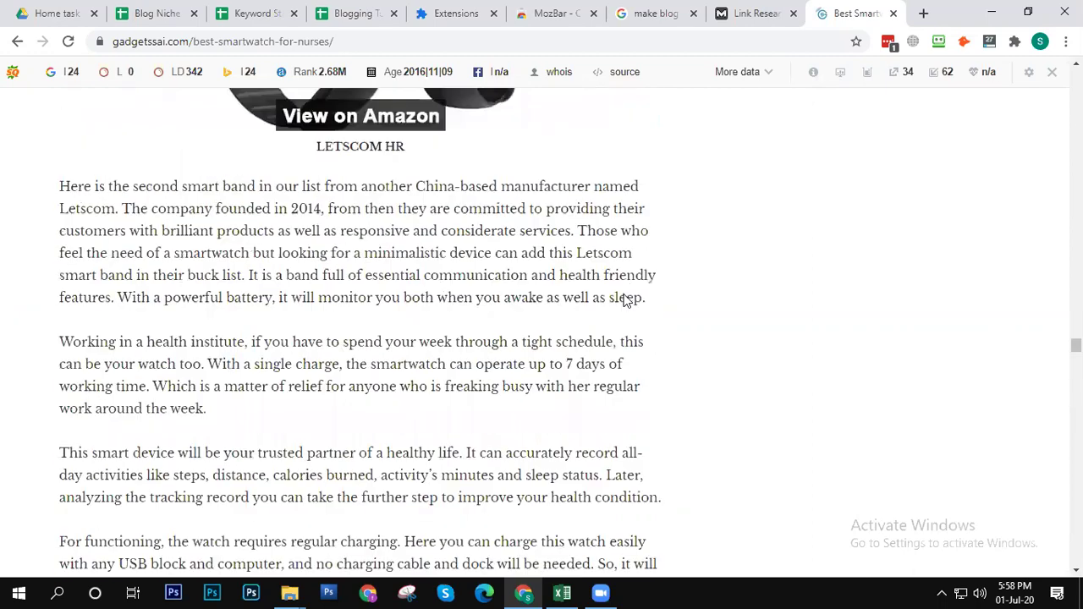
pyautogui.scroll(15, 626, 286)
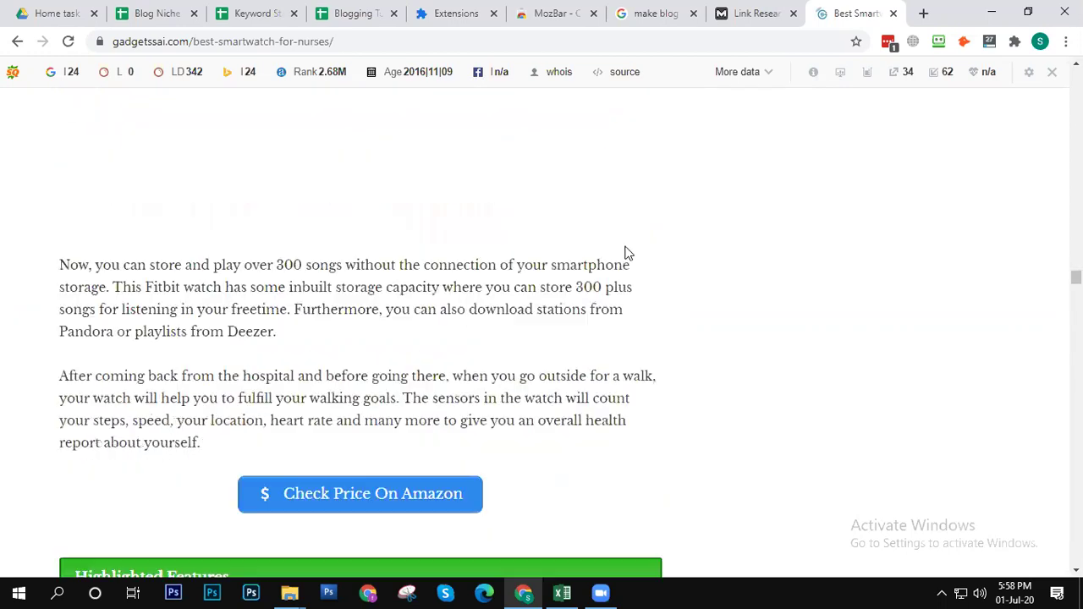
pyautogui.scroll(10, 488, 292)
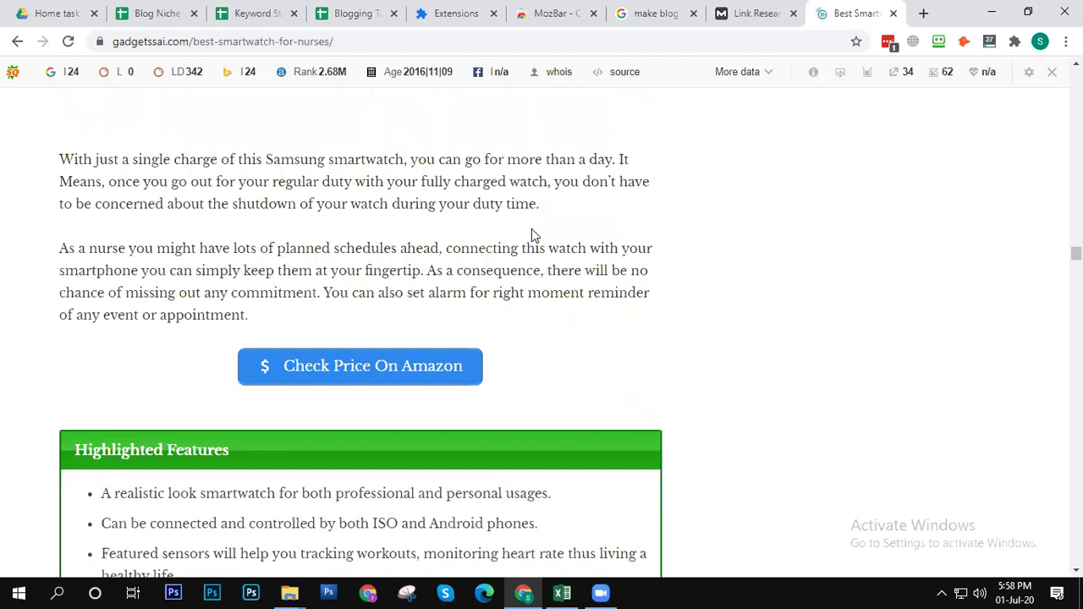
pyautogui.scroll(-15, 531, 233)
pyautogui.scroll(-20, 555, 287)
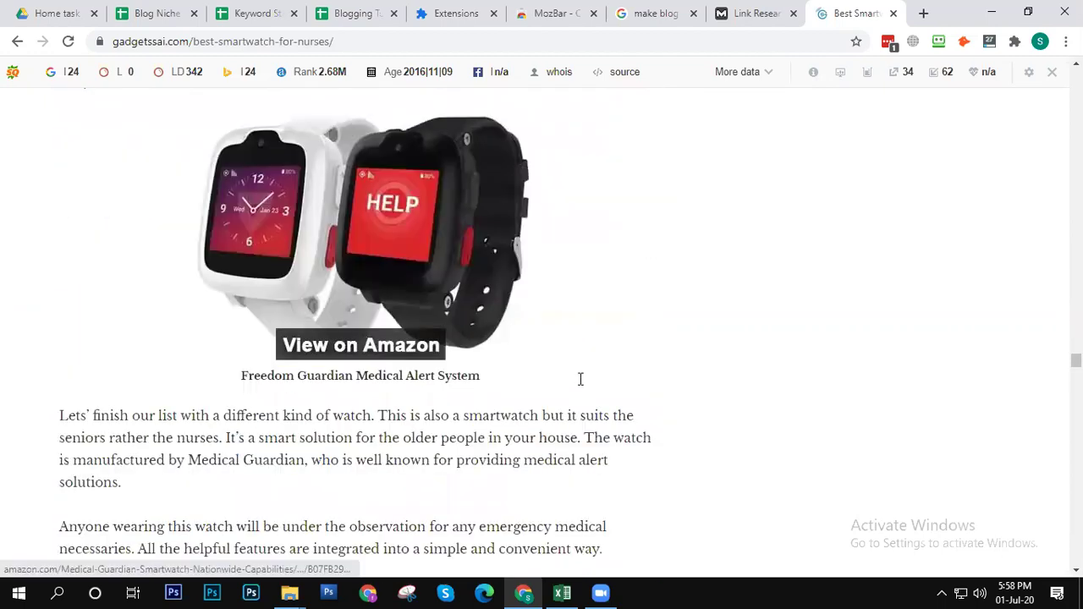
pyautogui.scroll(-20, 582, 483)
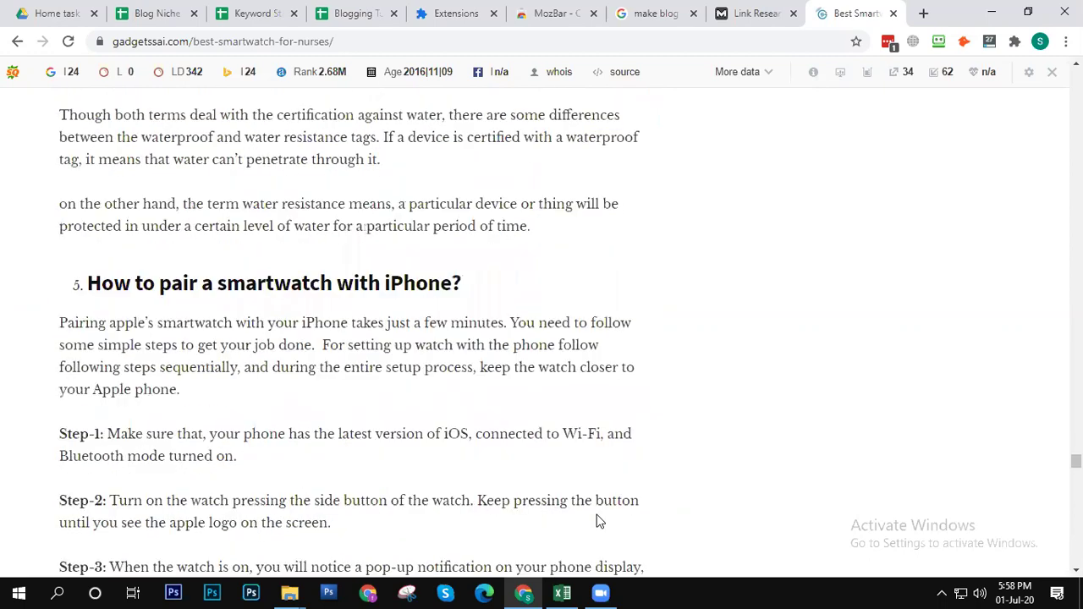
pyautogui.scroll(-20, 358, 387)
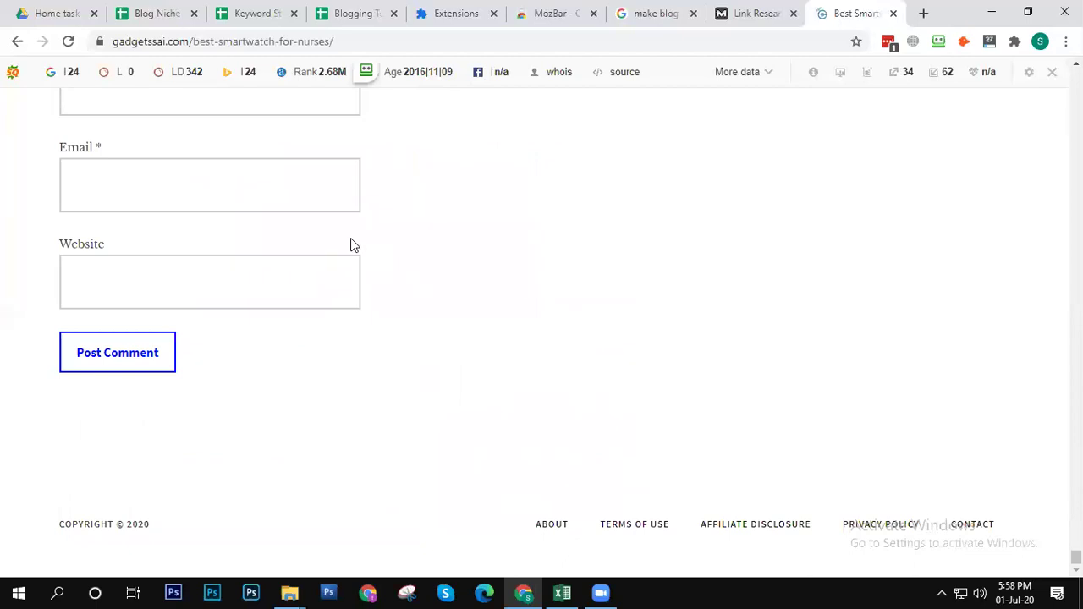
# Step: Close the best-smartwatch-for-nurses article and return to the gadgetssai.com linking domains report
pyautogui.click(780, 10)
pyautogui.click(867, 9)
pyautogui.click(893, 13)
pyautogui.click(732, 10)
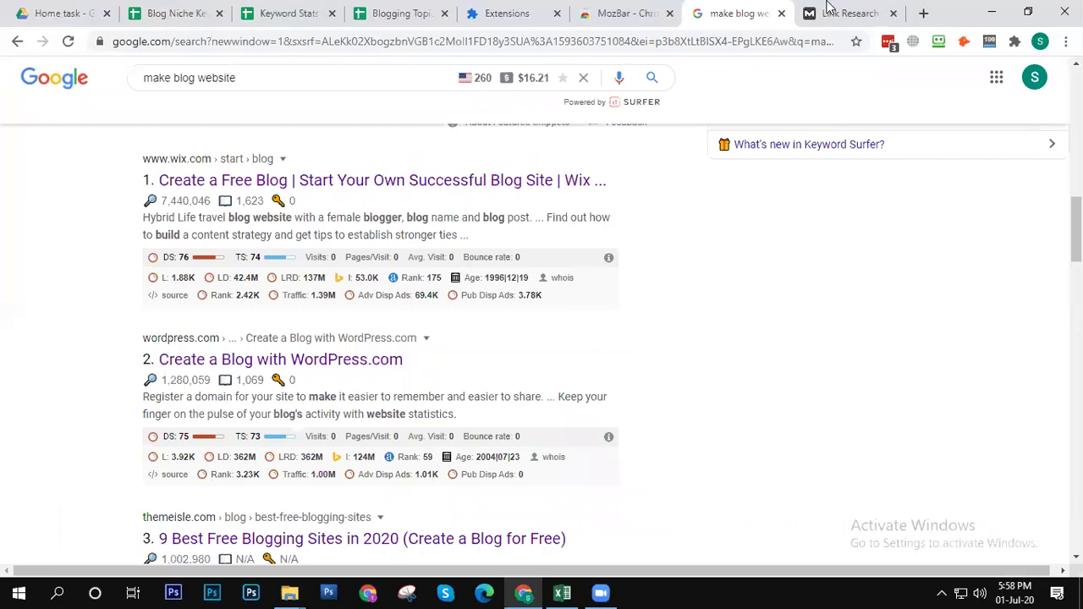
pyautogui.click(810, 15)
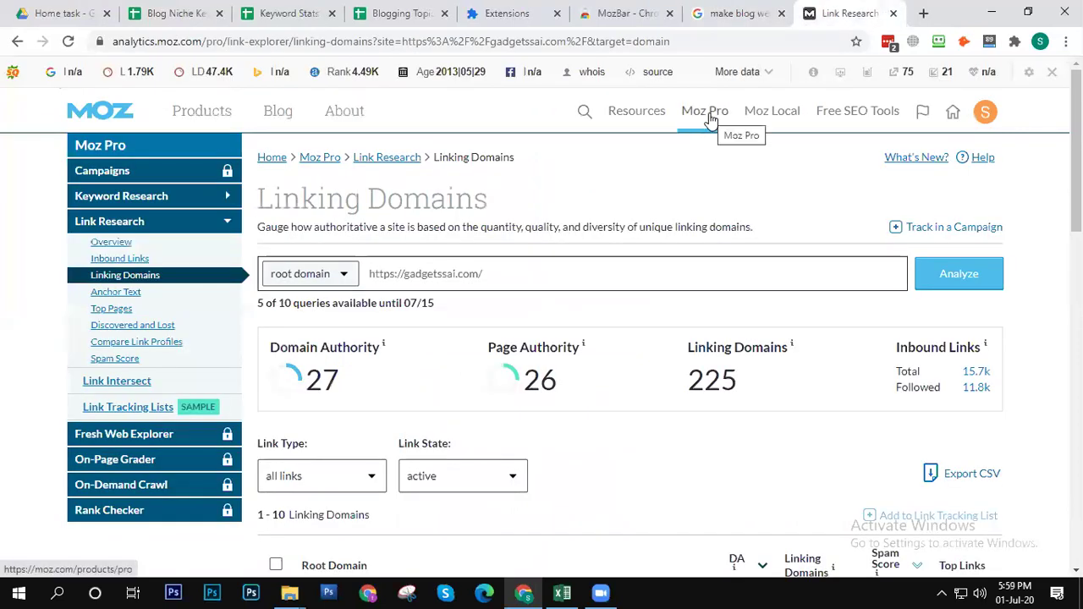
# Step: Look through the blogging topics and keyword stats spreadsheets and bring up the Blog Niche Keyword Analysis sheet
pyautogui.click(417, 7)
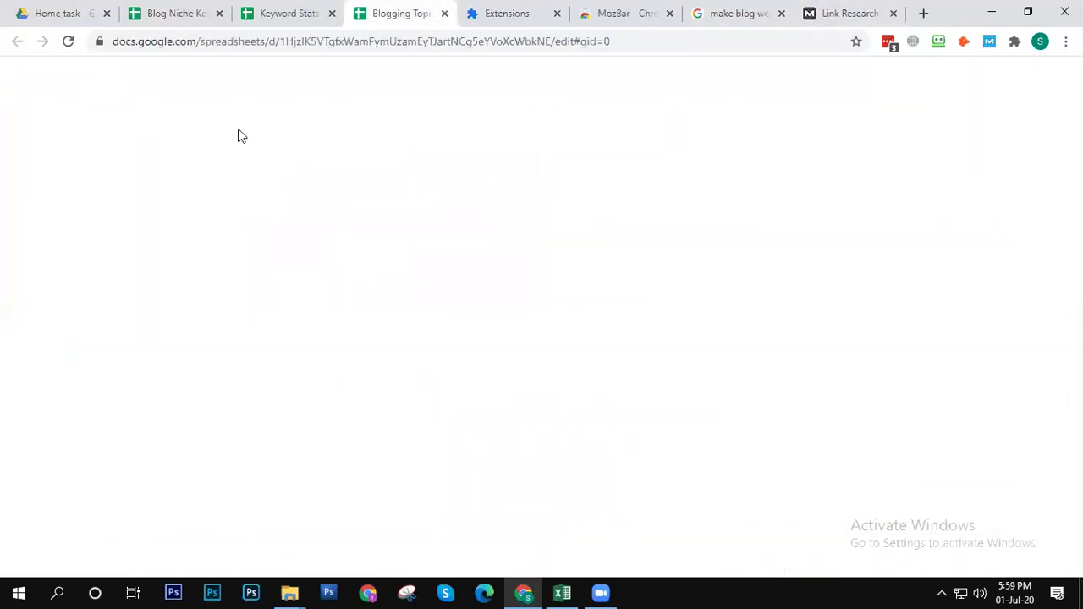
pyautogui.click(309, 14)
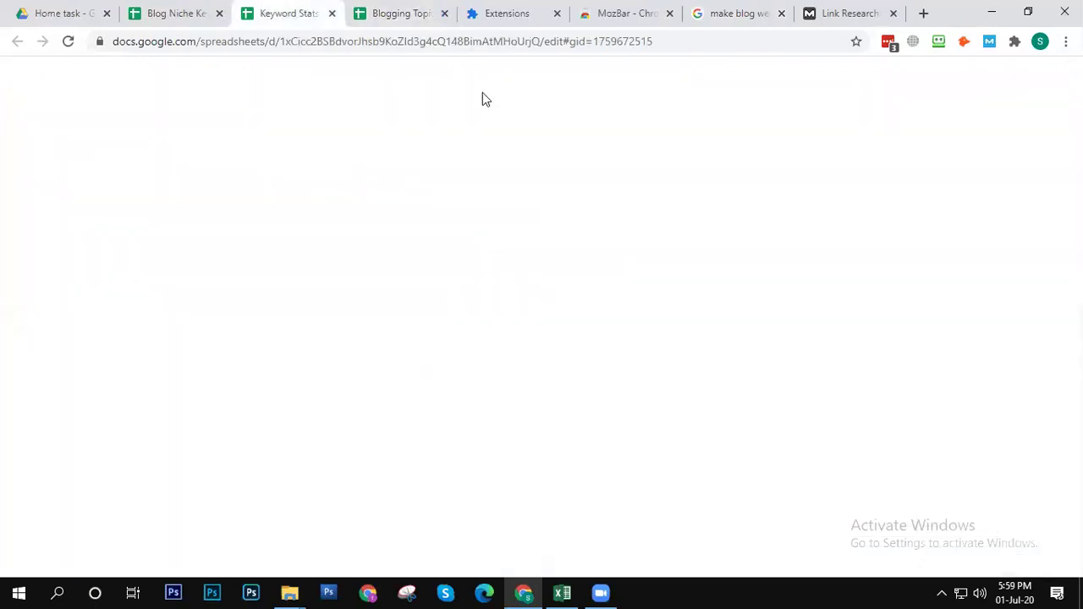
pyautogui.click(153, 8)
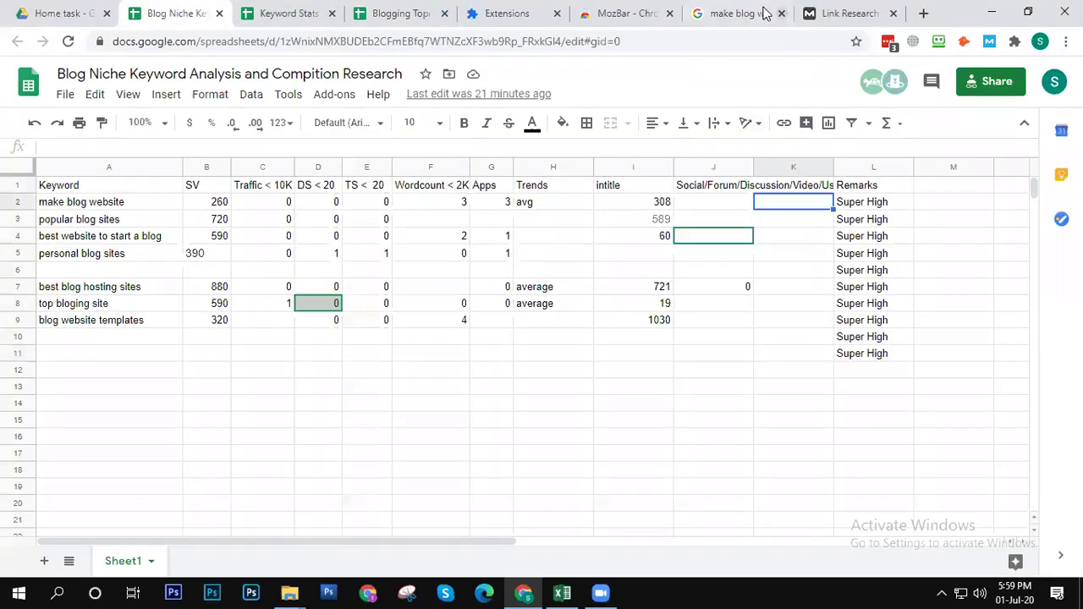
# Step: Return to the "make blog website" Google results and examine the ads, featured snippet and organic results' SEOquake metrics
pyautogui.click(734, 13)
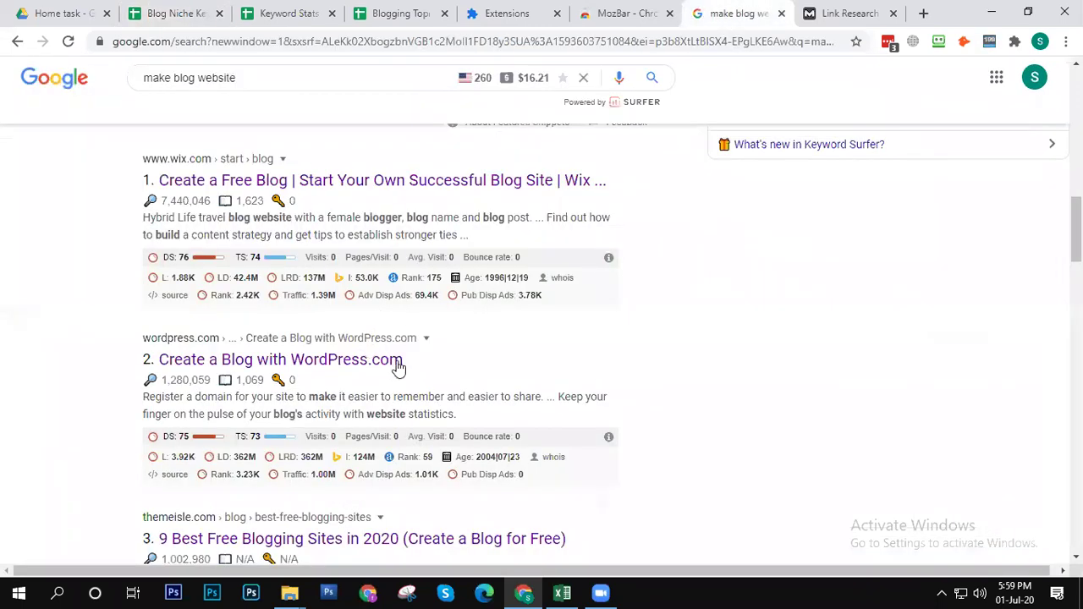
pyautogui.scroll(10, 397, 367)
pyautogui.scroll(-3, 558, 313)
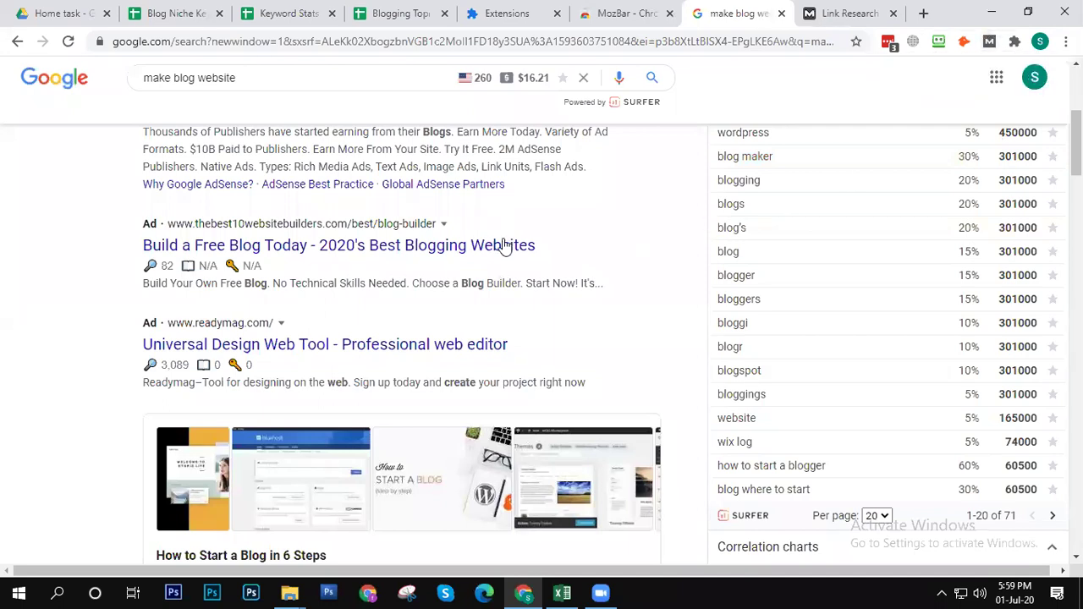
pyautogui.scroll(-5, 550, 275)
pyautogui.scroll(5, 544, 287)
pyautogui.scroll(3, 544, 283)
pyautogui.scroll(-3, 549, 292)
pyautogui.scroll(-15, 551, 292)
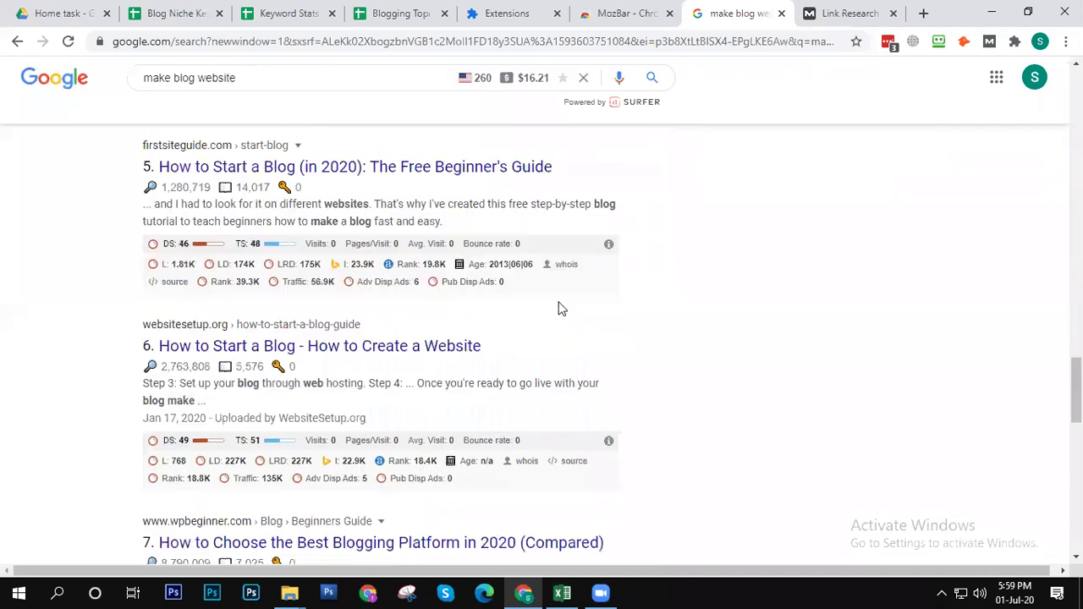
pyautogui.scroll(12, 525, 275)
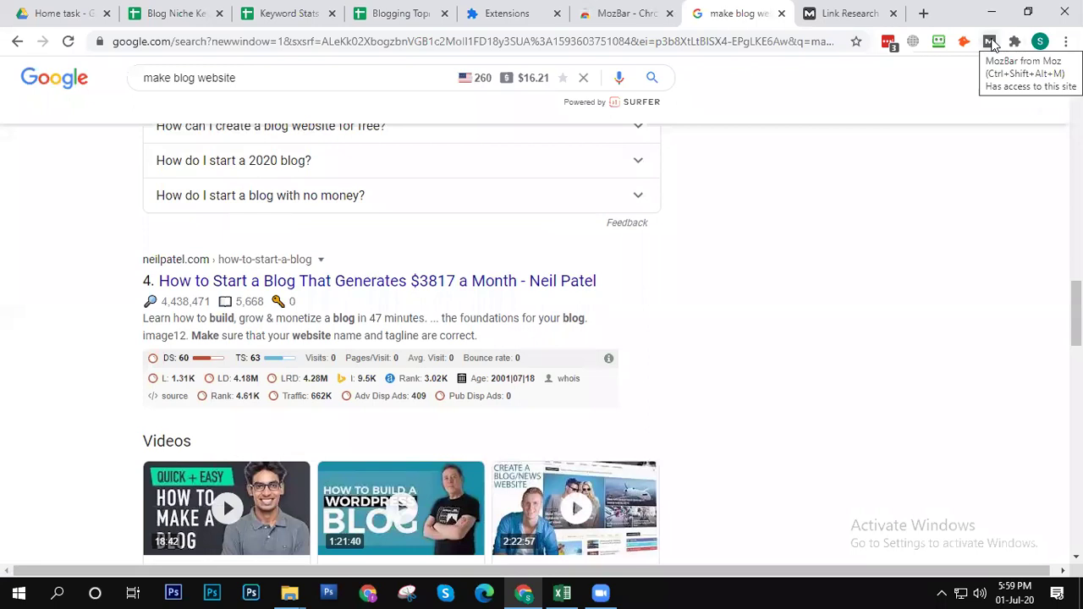
# Step: Turn on MozBar for the Google results and close its hotspots tutorial
pyautogui.click(990, 41)
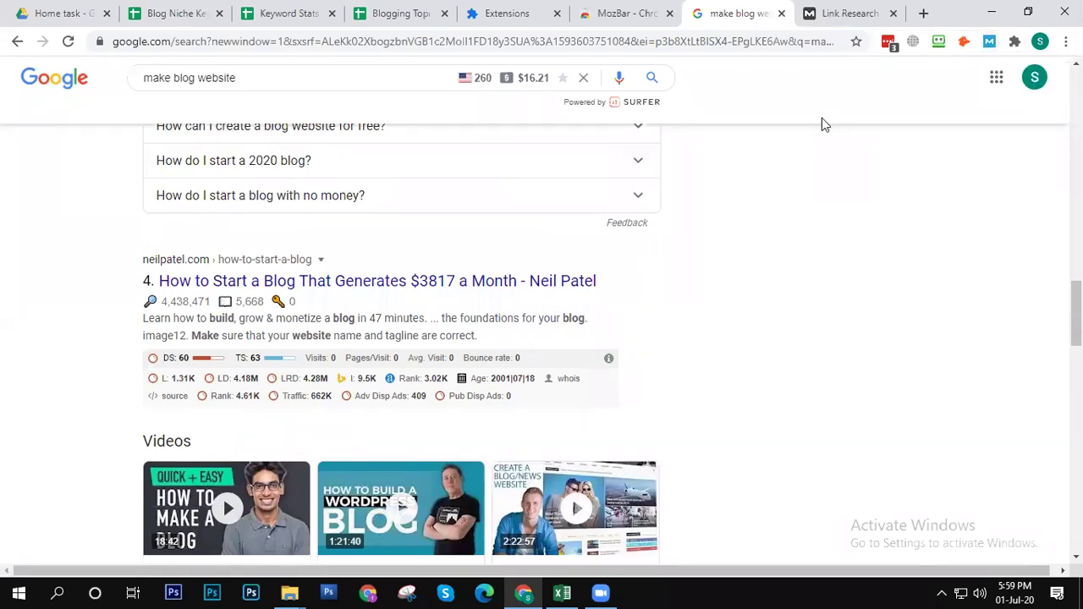
pyautogui.scroll(6, 760, 306)
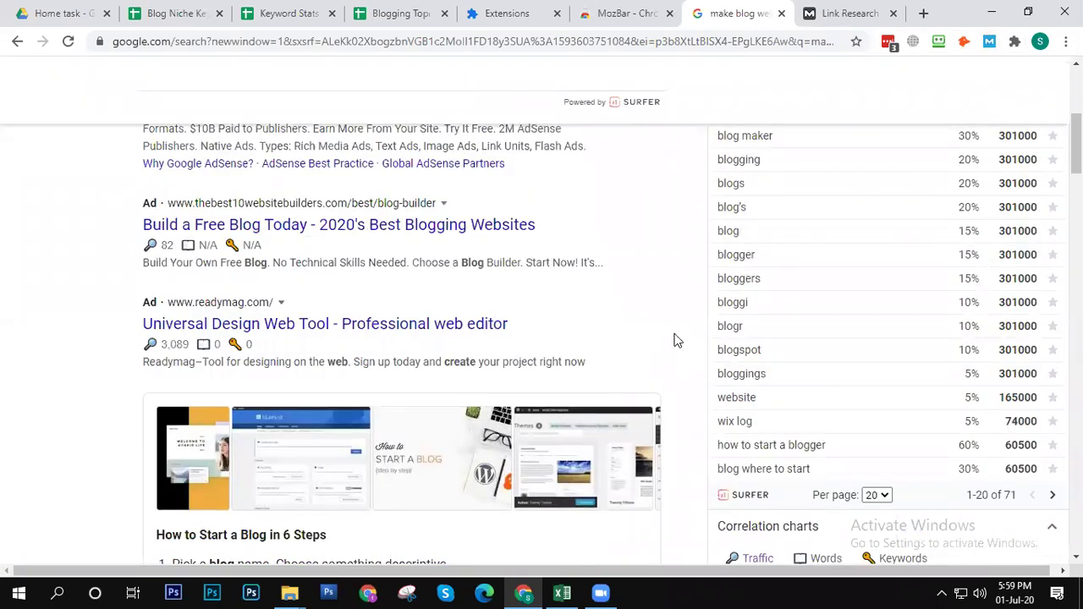
pyautogui.scroll(5, 696, 329)
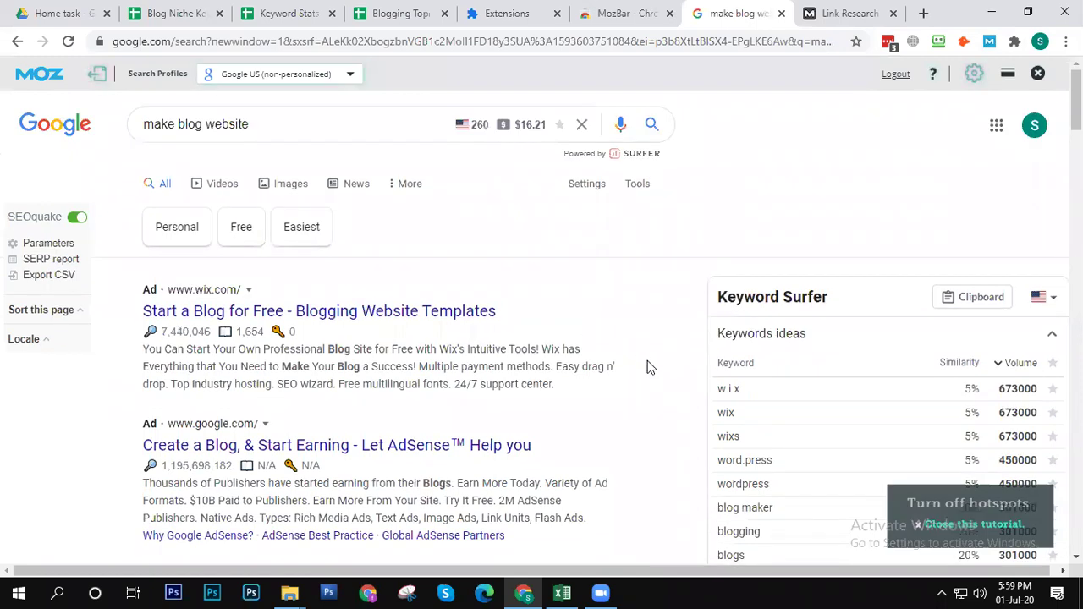
pyautogui.scroll(-10, 645, 355)
pyautogui.scroll(7, 853, 423)
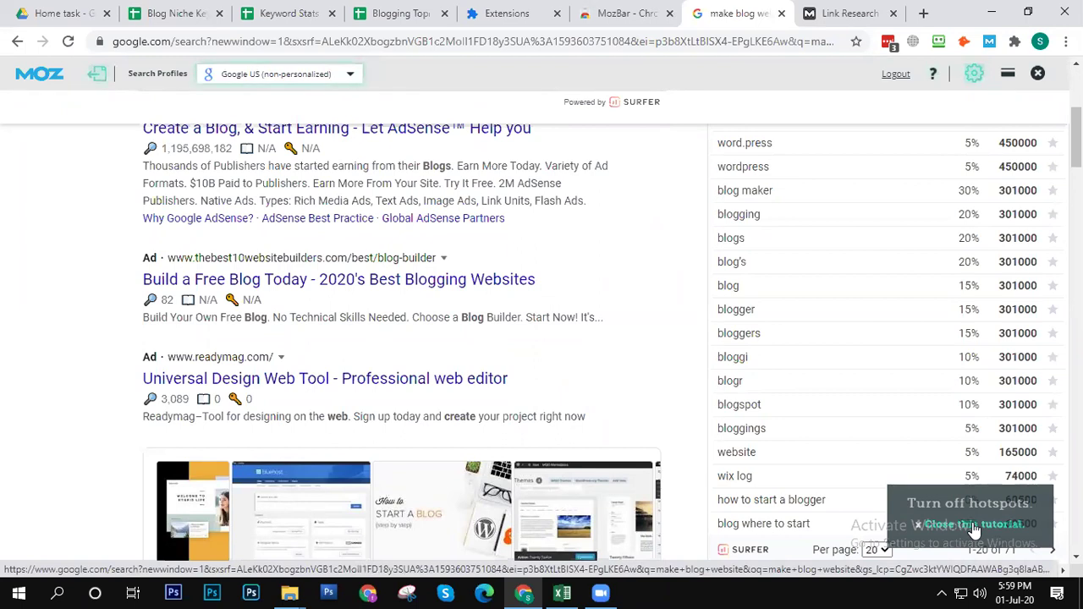
pyautogui.click(974, 526)
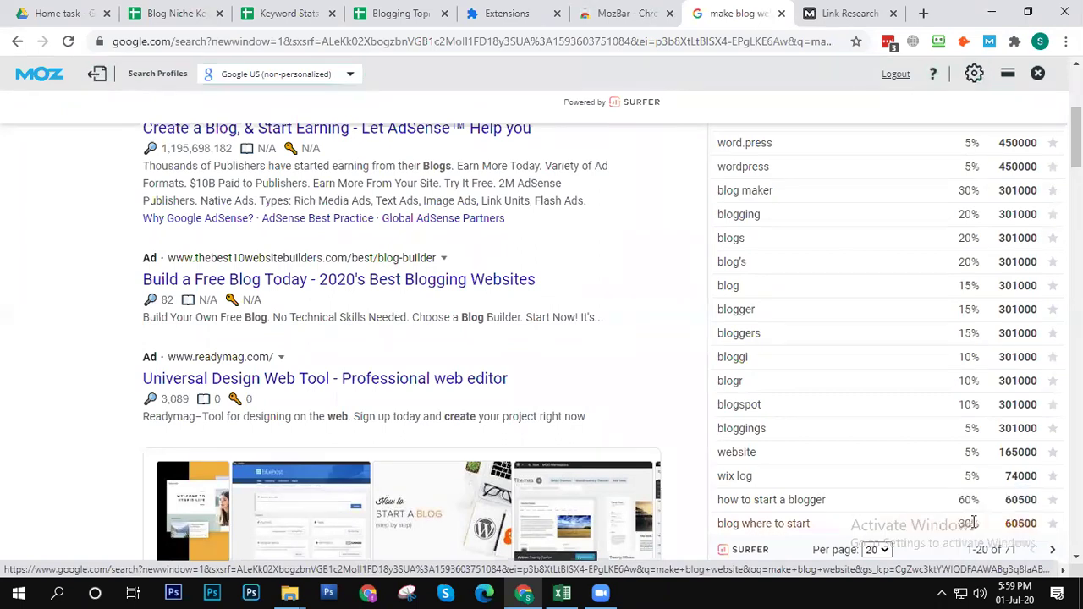
# Step: Check the PA and DA bars under the organic results and the authority scores in the gadgetssai.com linking domains report
pyautogui.scroll(5, 533, 288)
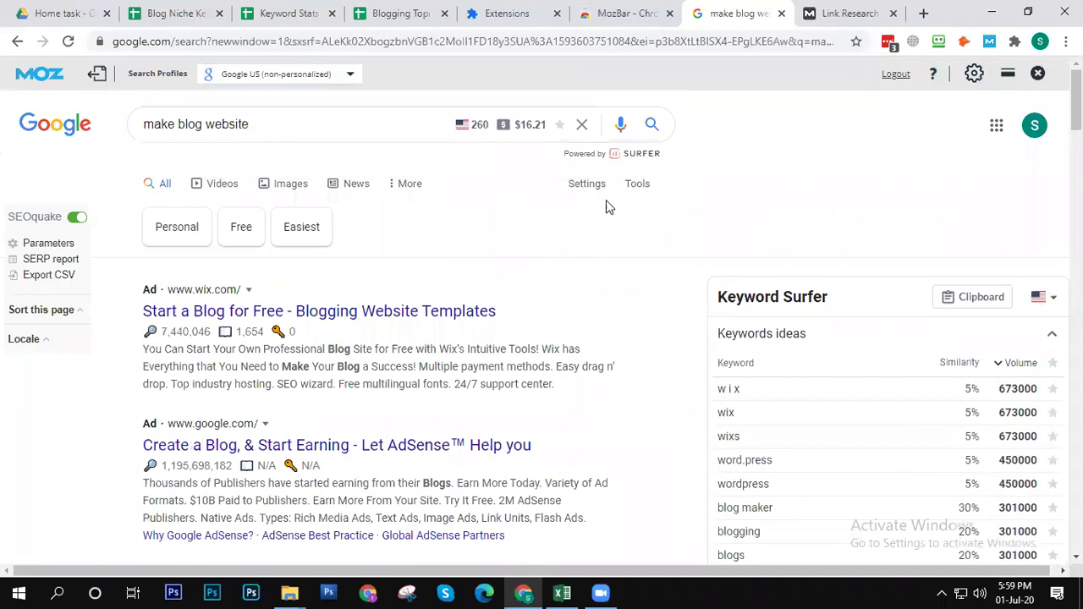
pyautogui.scroll(-5, 640, 226)
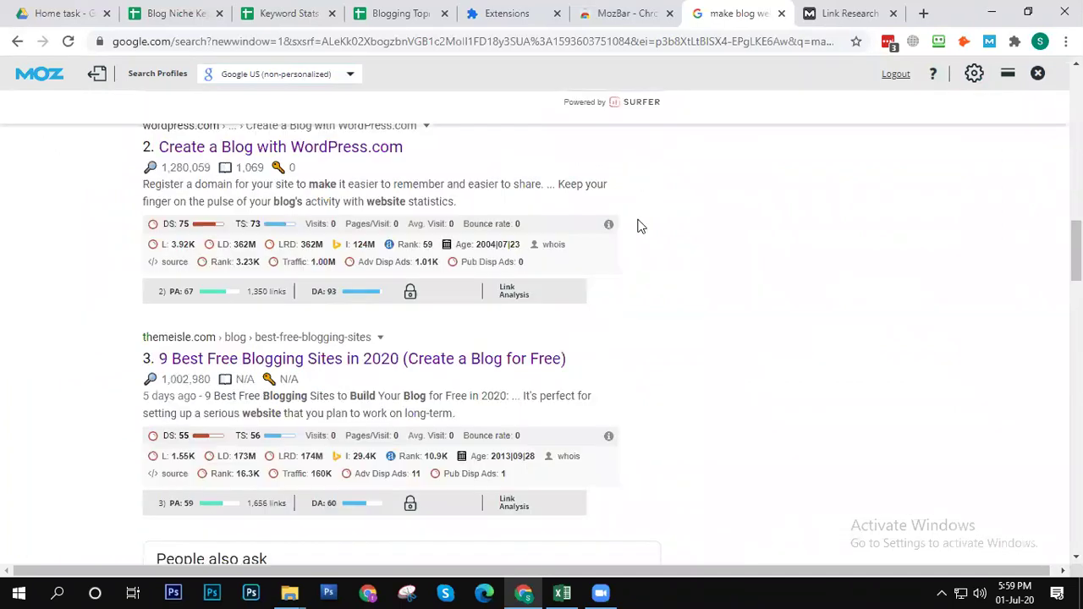
pyautogui.scroll(10, 640, 225)
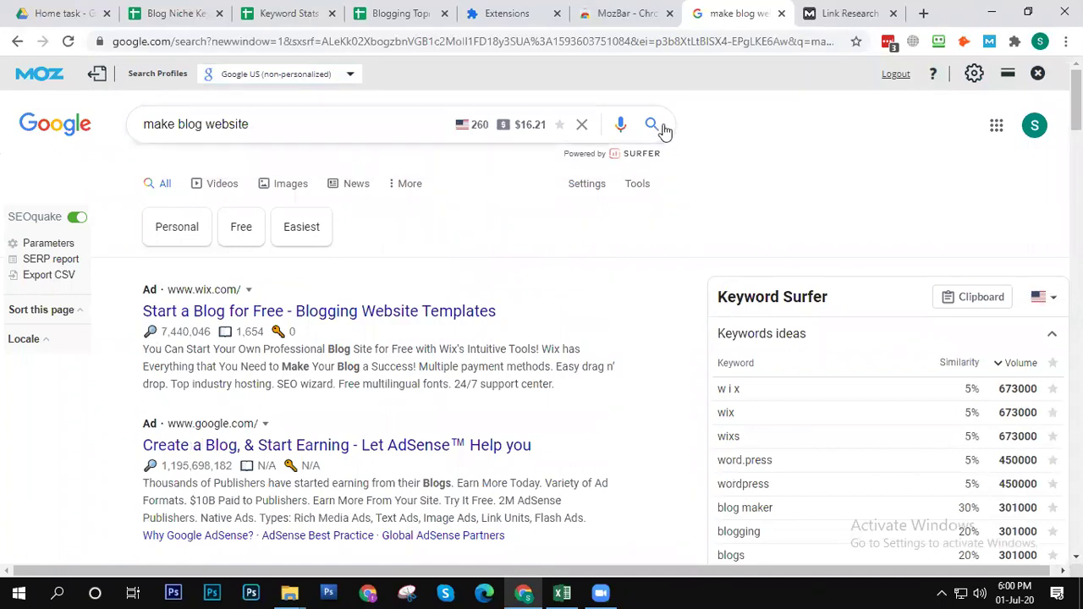
pyautogui.click(834, 13)
pyautogui.moveTo(295, 341)
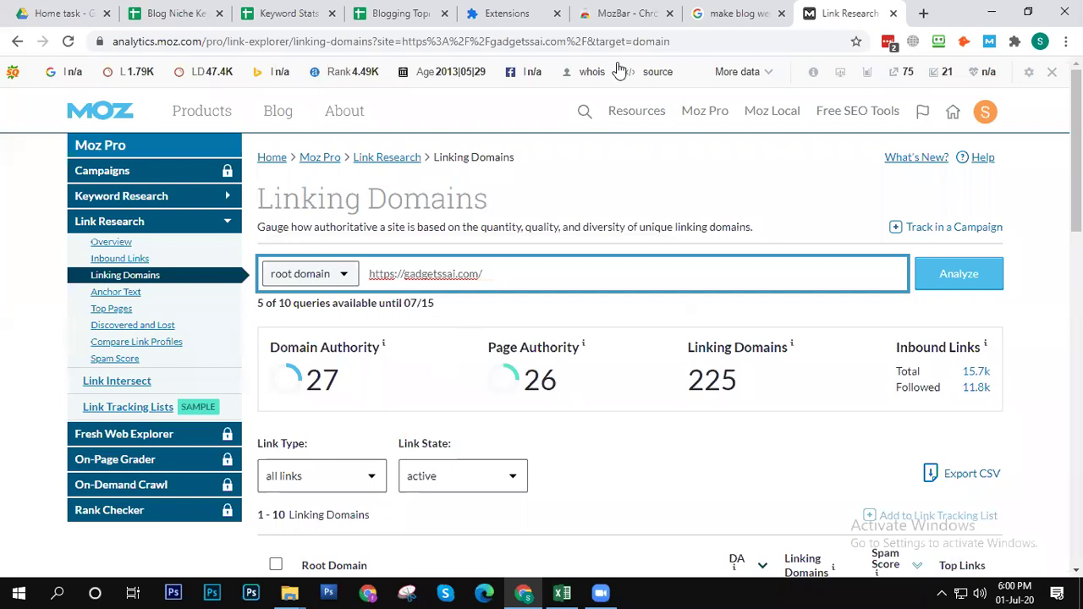
# Step: Go back to the Google results and compare PA, DA and link metrics for the wix.com and wordpress.com listings
pyautogui.click(716, 10)
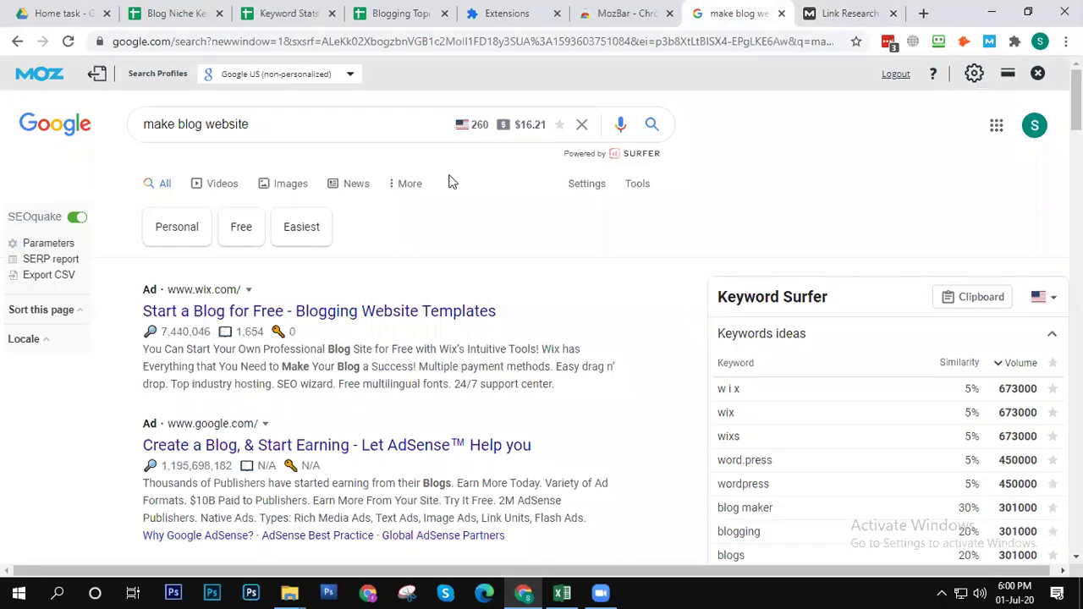
pyautogui.scroll(-1, 1076, 101)
pyautogui.scroll(-5, 1076, 110)
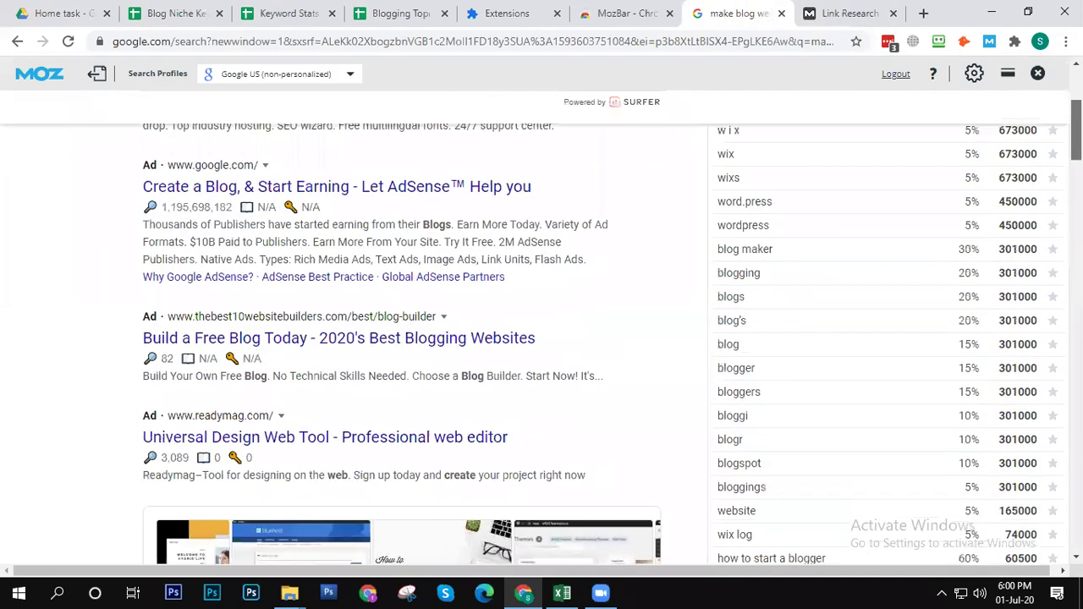
pyautogui.scroll(-5, 1076, 169)
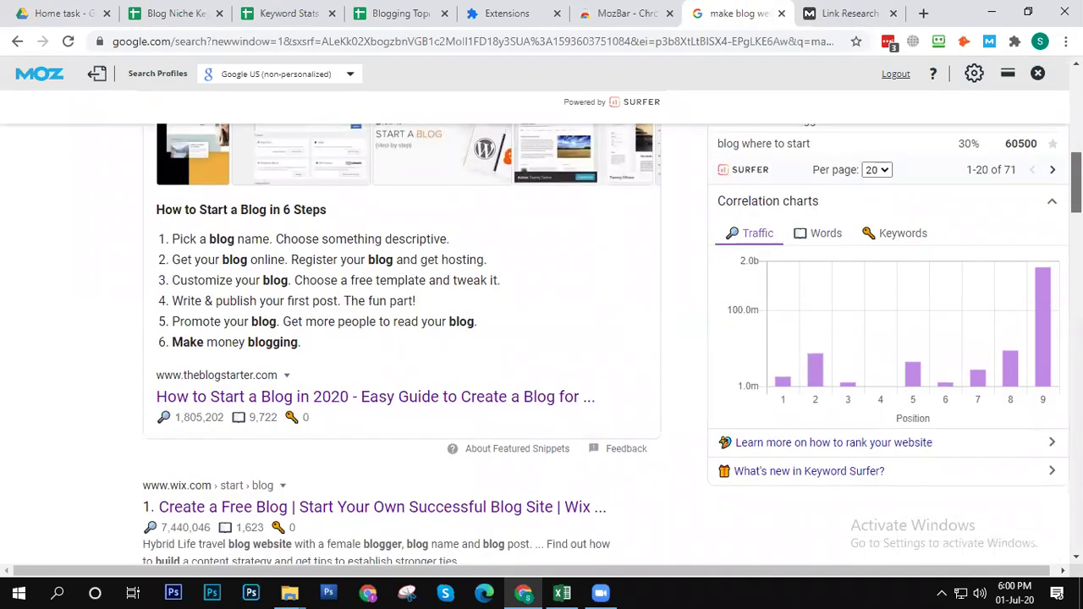
pyautogui.scroll(-1, 1076, 211)
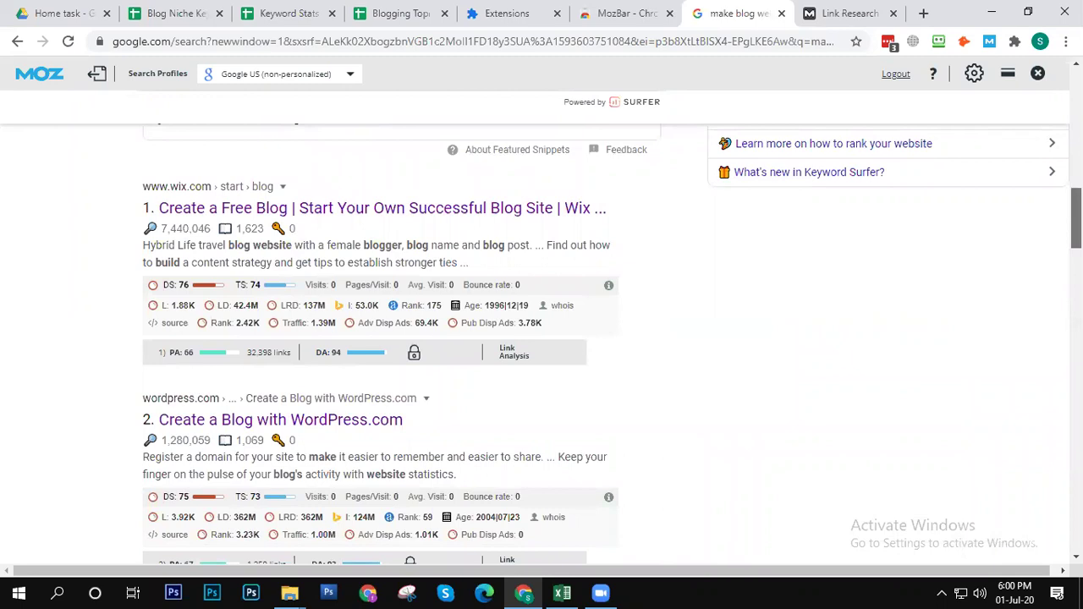
pyautogui.scroll(1, 1076, 212)
pyautogui.scroll(-2, 1076, 212)
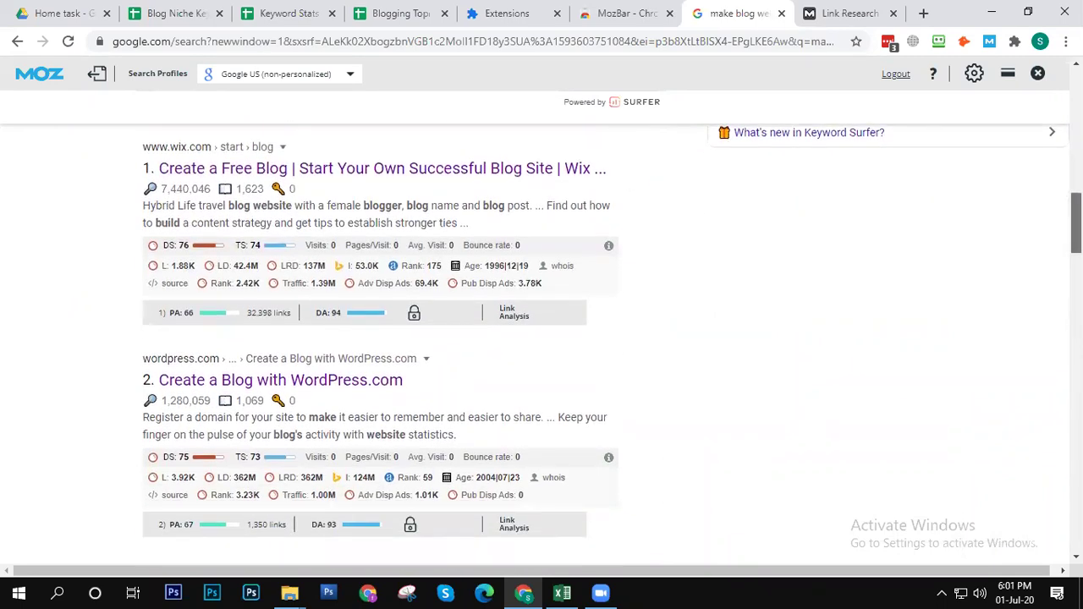
pyautogui.scroll(2, 604, 334)
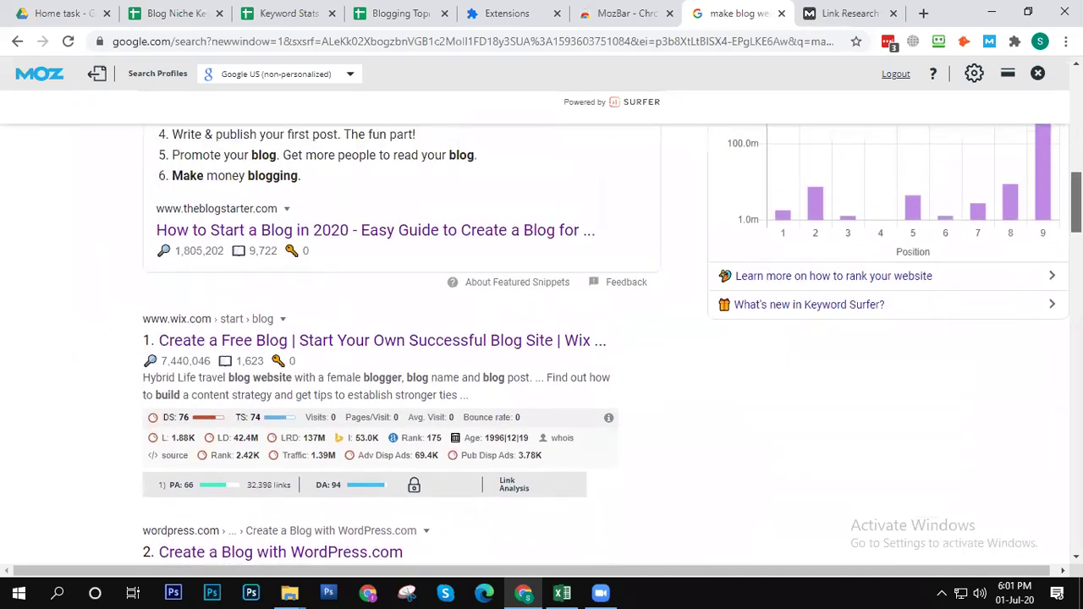
pyautogui.scroll(3, 604, 333)
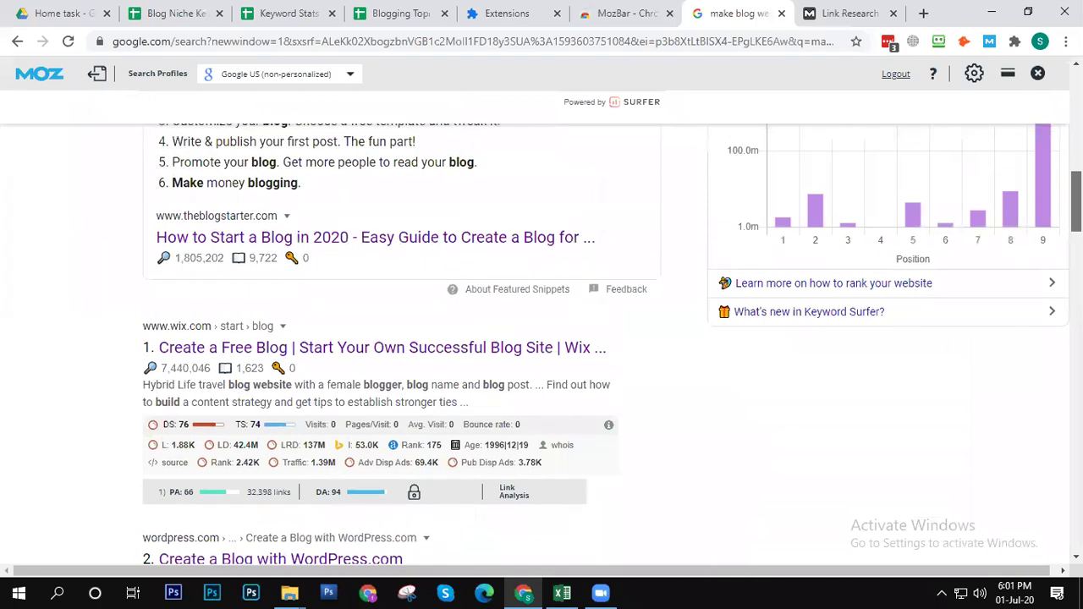
pyautogui.scroll(6, 604, 333)
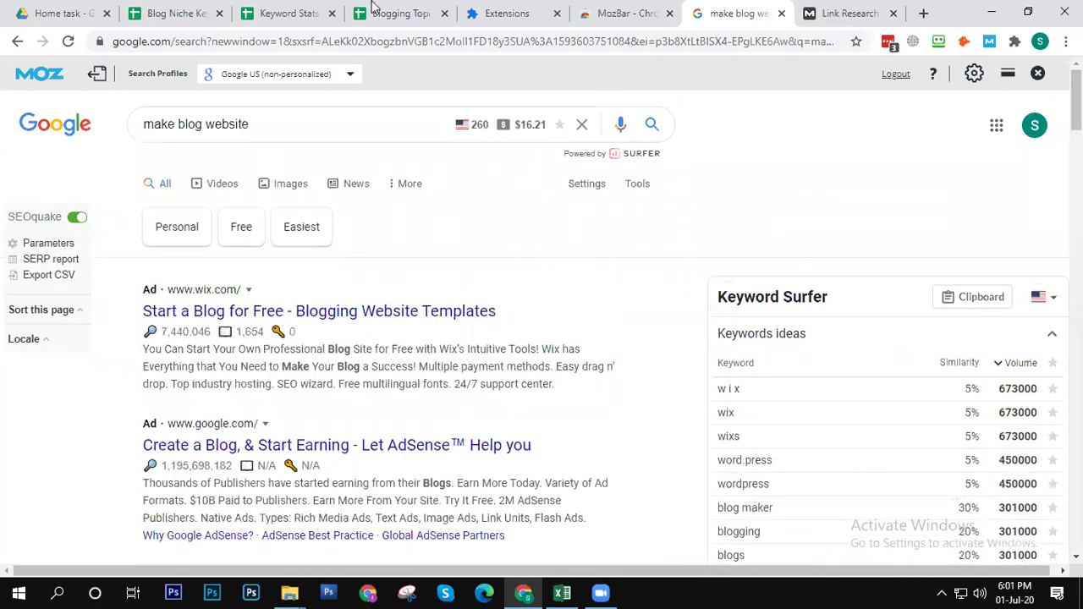
pyautogui.moveTo(270, 124); pyautogui.dragTo(89, 108)
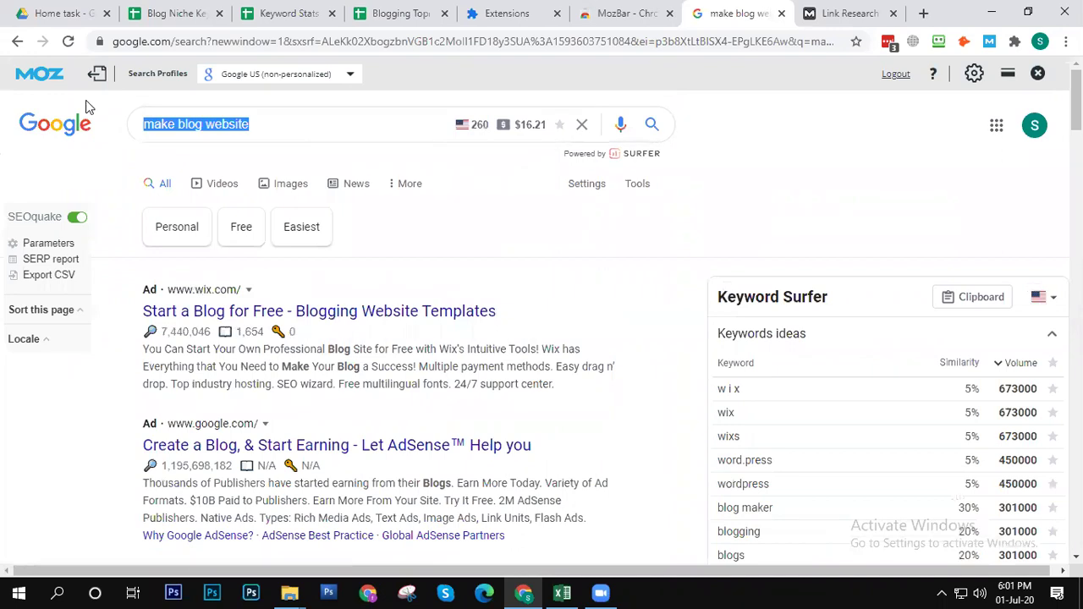
pyautogui.press('BackSpace')
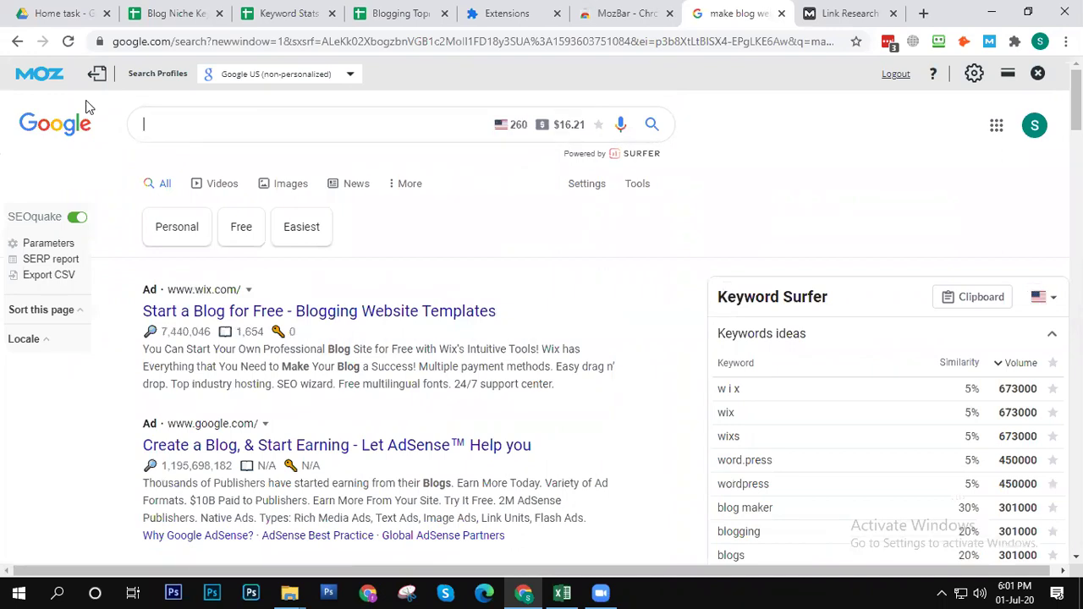
pyautogui.click(921, 13)
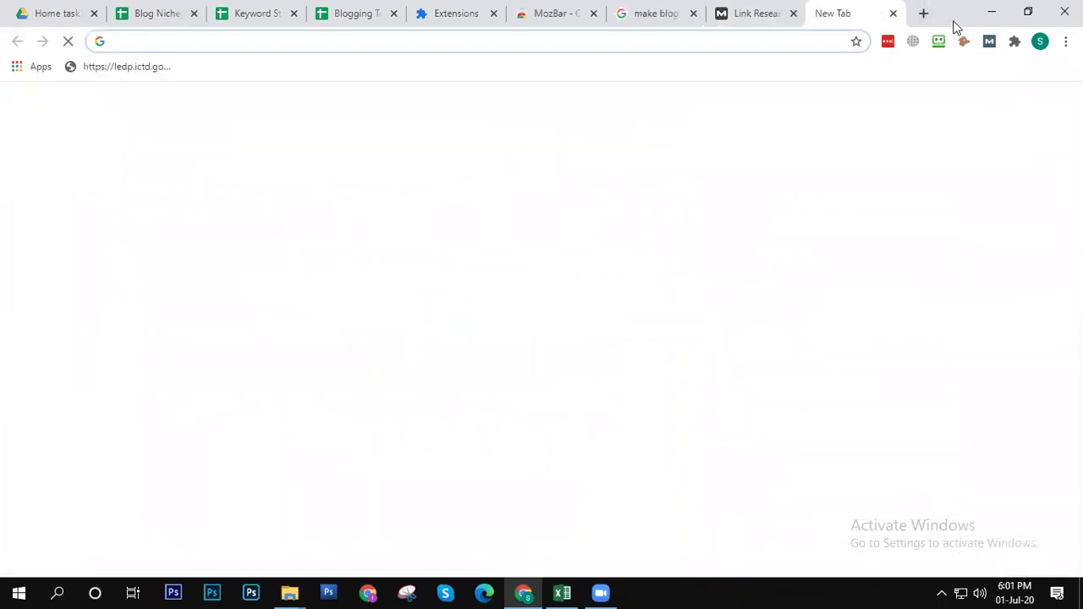
pyautogui.write('site:')
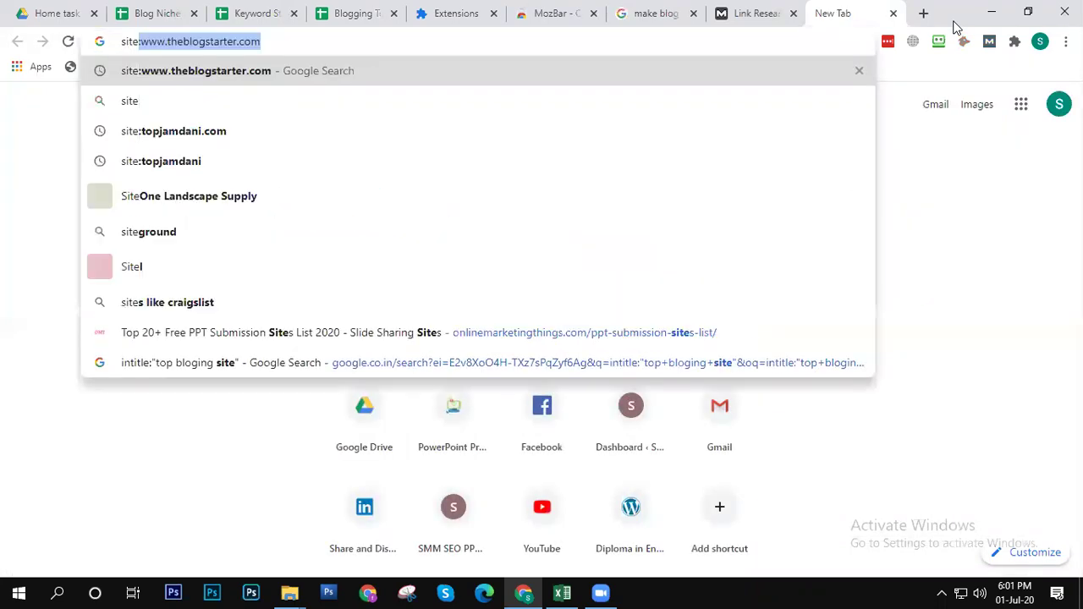
pyautogui.write('f')
pyautogui.press('BackSpace')
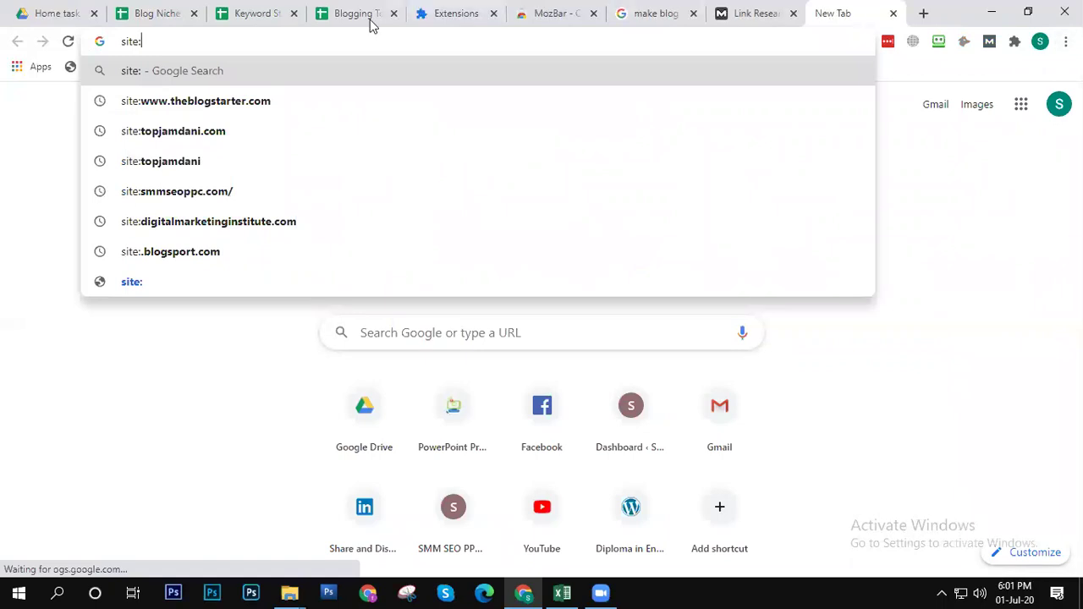
pyautogui.press('Down')
pyautogui.click(278, 102)
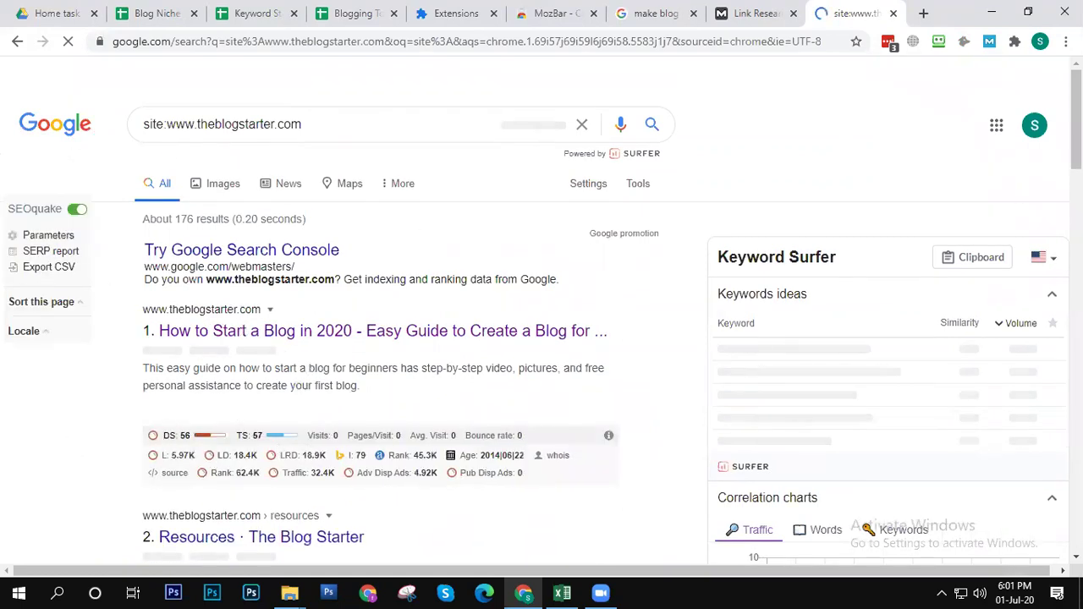
# Step: Look through the ten theblogstarter.com results and check the PA and DA of its home page listing
pyautogui.scroll(-2, 380, 339)
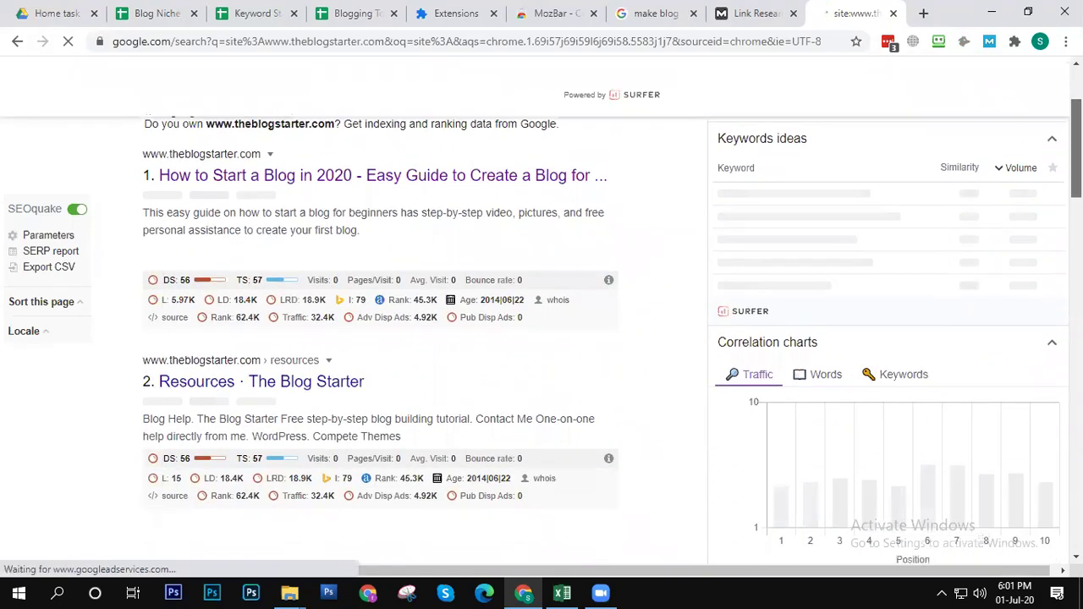
pyautogui.scroll(-1, 381, 338)
pyautogui.scroll(-3, 381, 338)
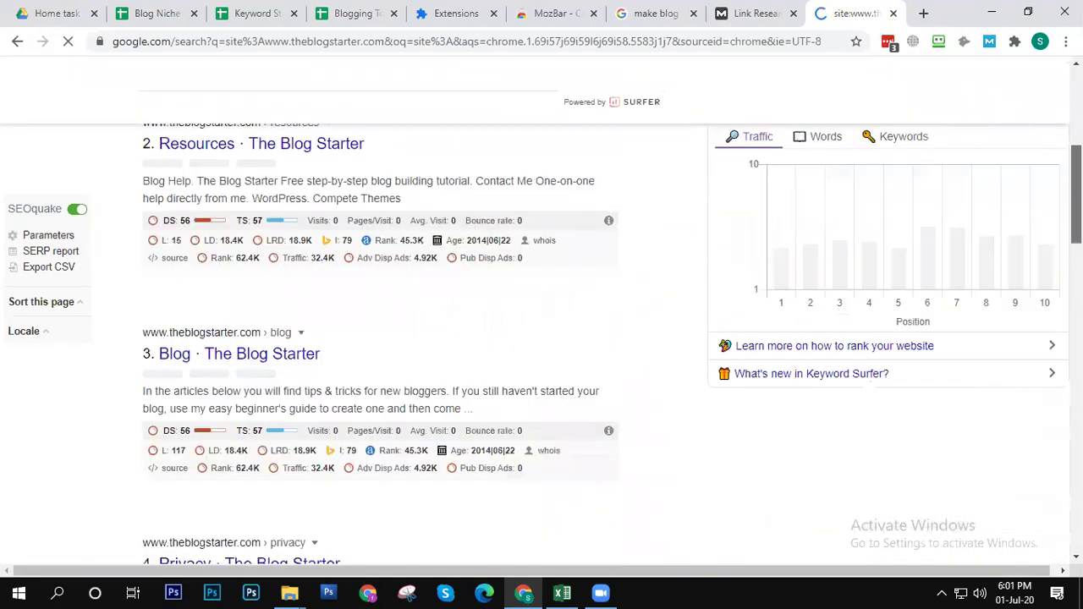
pyautogui.scroll(-1, 381, 338)
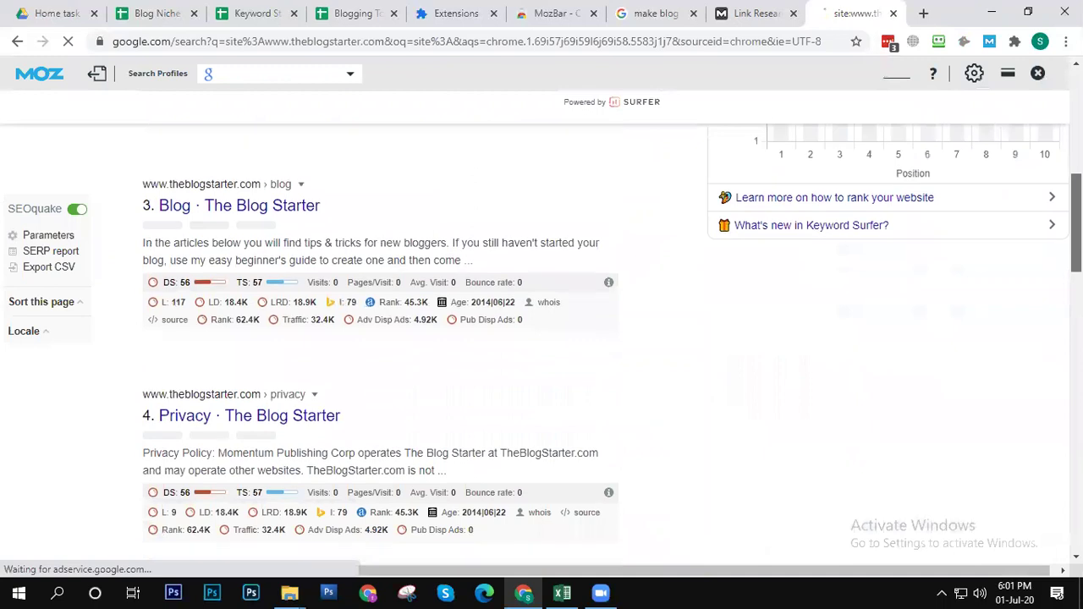
pyautogui.scroll(-1, 381, 339)
pyautogui.scroll(-2, 381, 338)
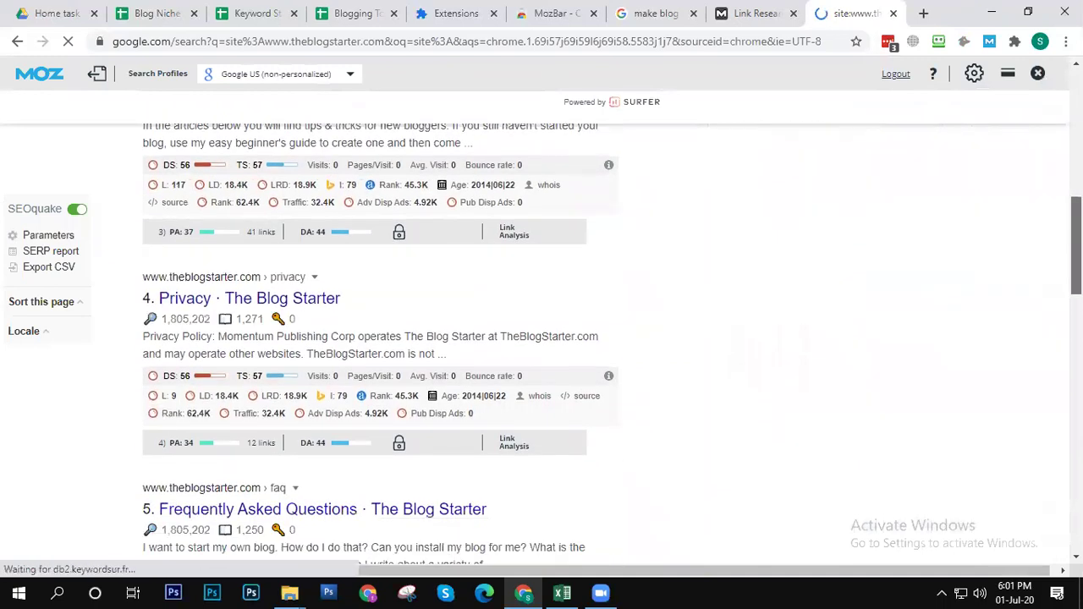
pyautogui.scroll(-3, 380, 339)
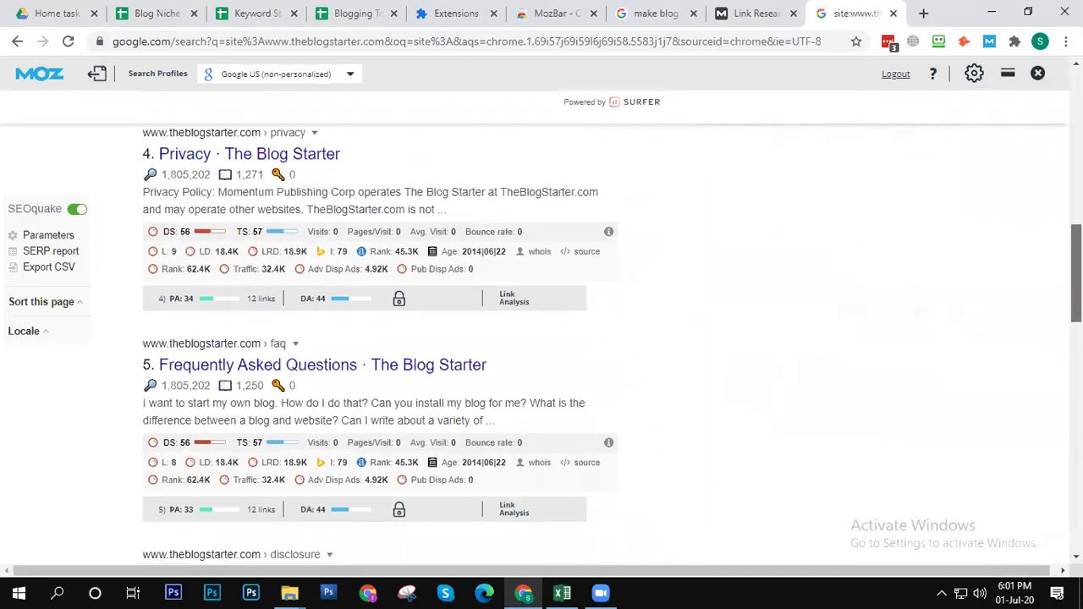
pyautogui.scroll(-5, 380, 338)
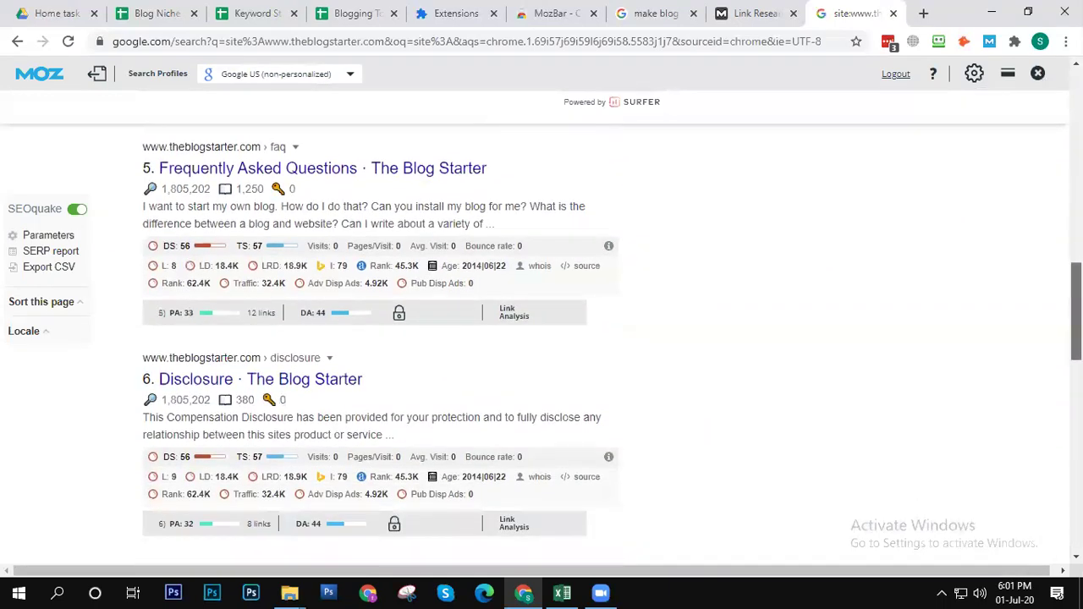
pyautogui.scroll(-3, 381, 339)
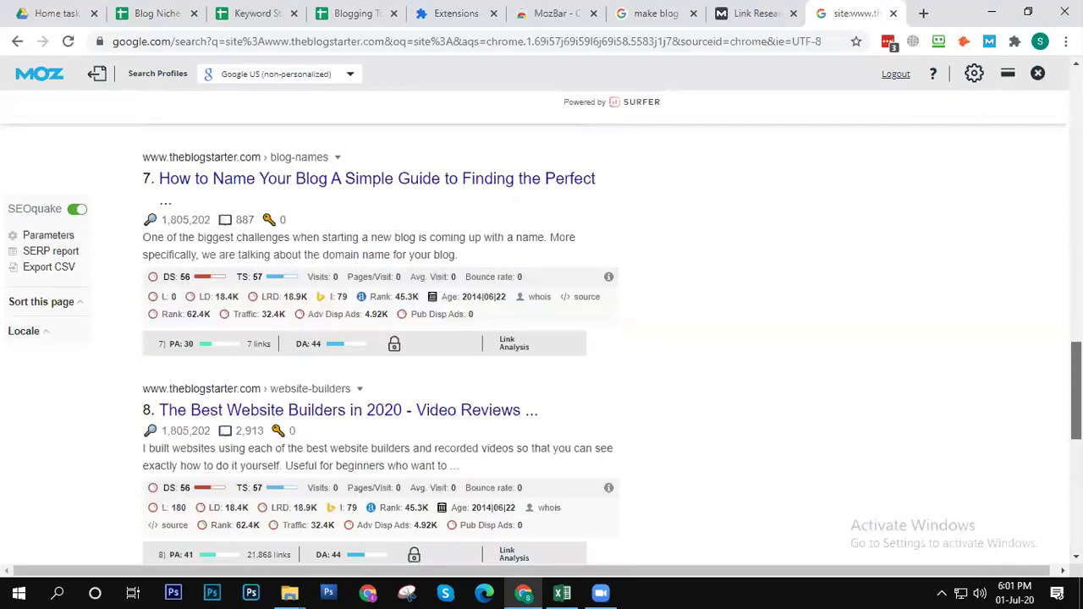
pyautogui.scroll(10, 381, 339)
pyautogui.scroll(6, 381, 339)
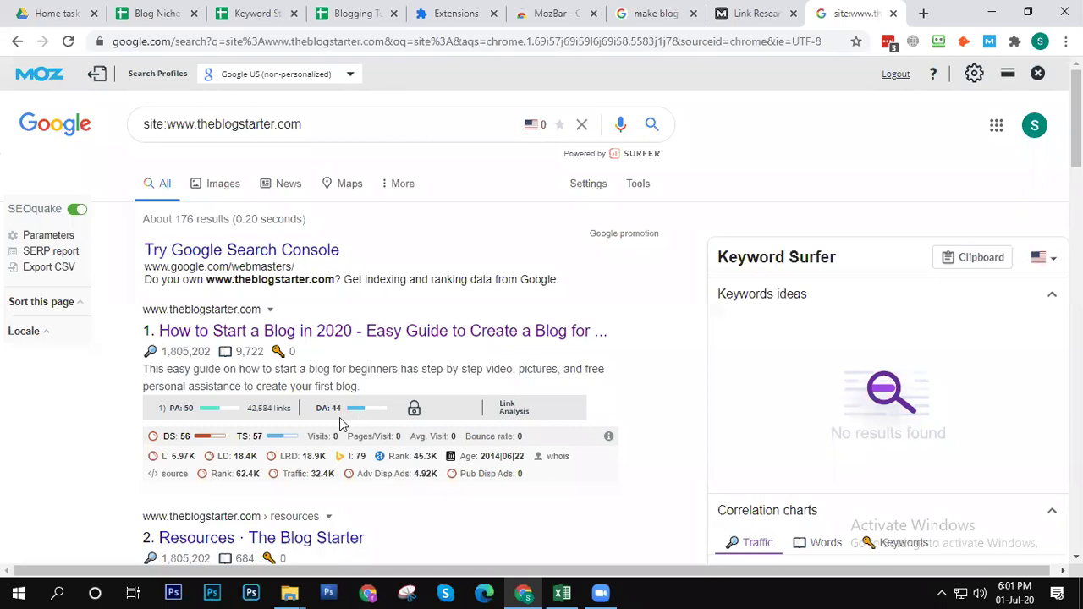
# Step: Compare PA, link counts and DA across theblogstarter.com's inner pages, from Resources down to About Me
pyautogui.scroll(-3, 988, 269)
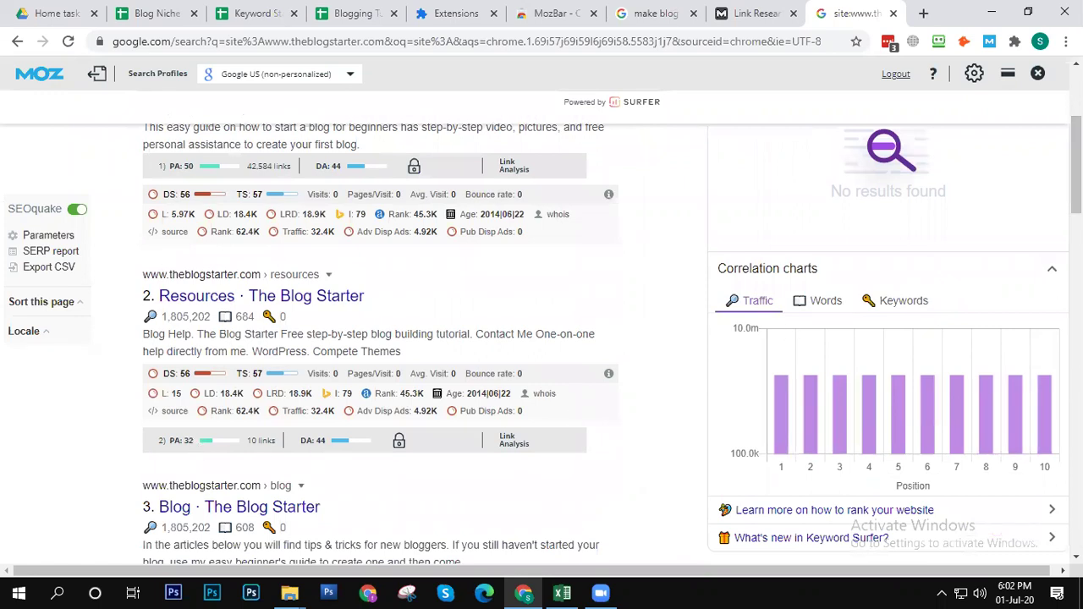
pyautogui.scroll(-5, 610, 344)
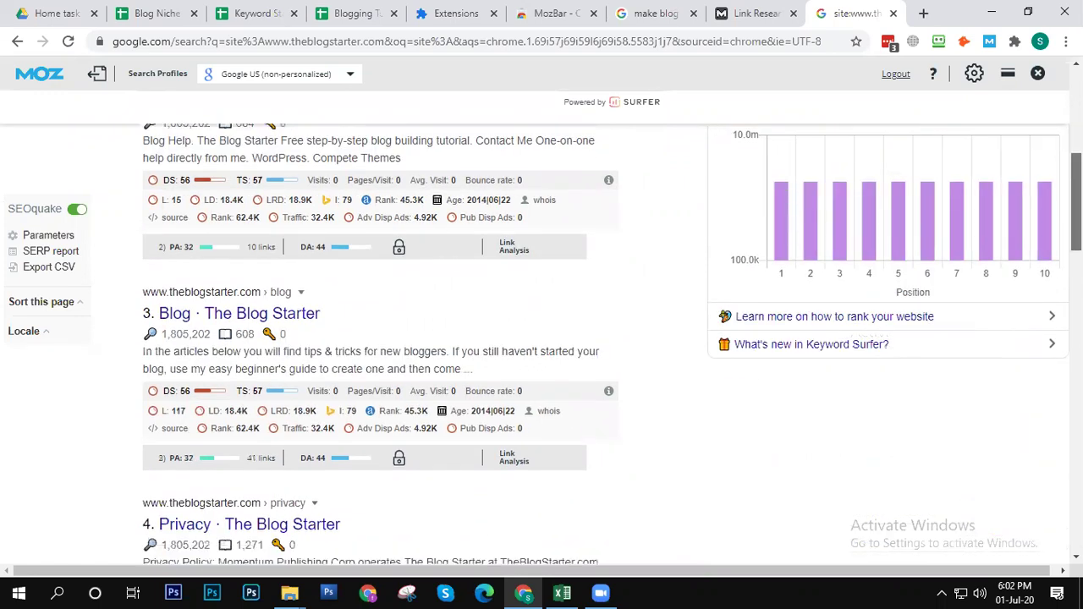
pyautogui.scroll(-3, 611, 344)
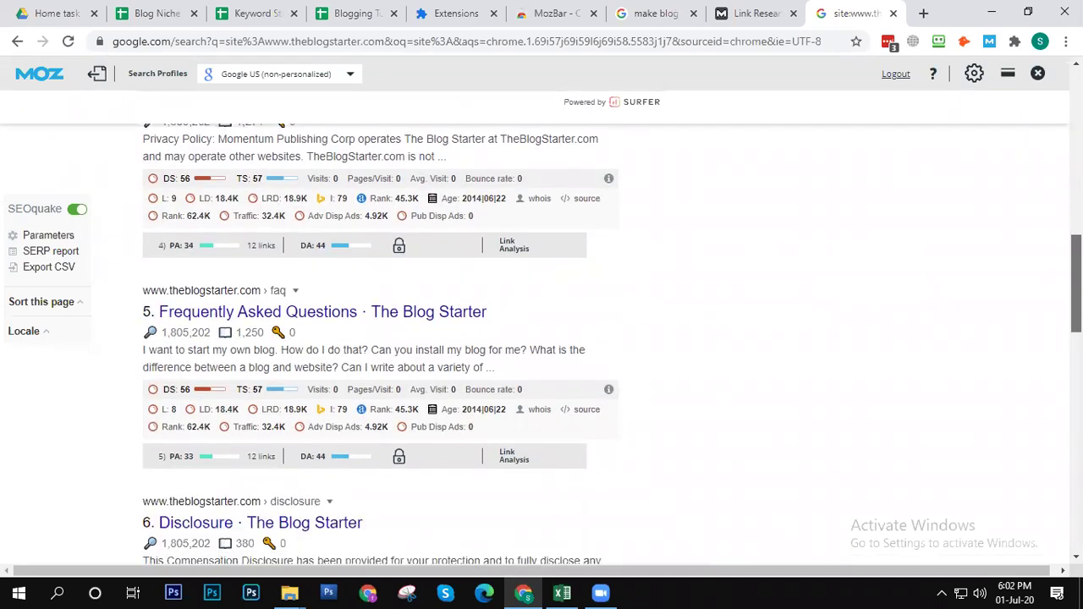
pyautogui.scroll(-3, 611, 344)
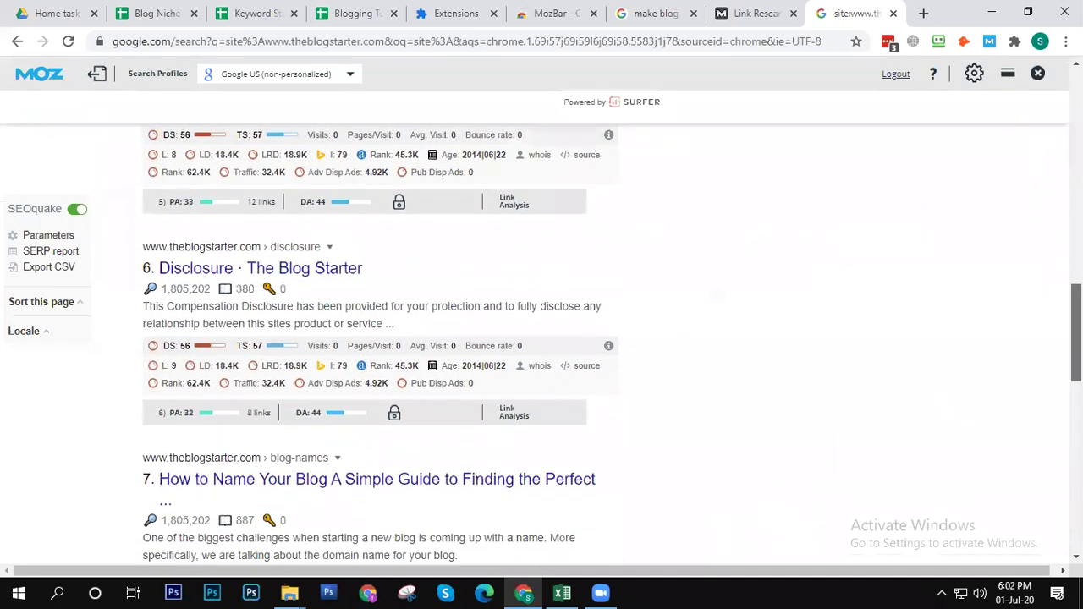
pyautogui.scroll(1, 375, 398)
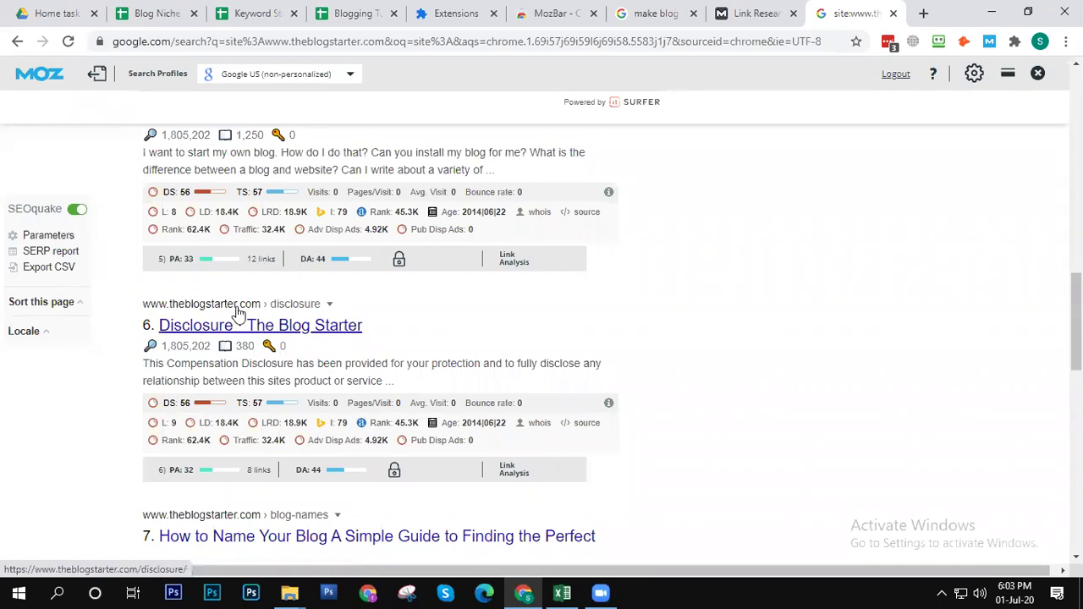
pyautogui.scroll(-3, 542, 339)
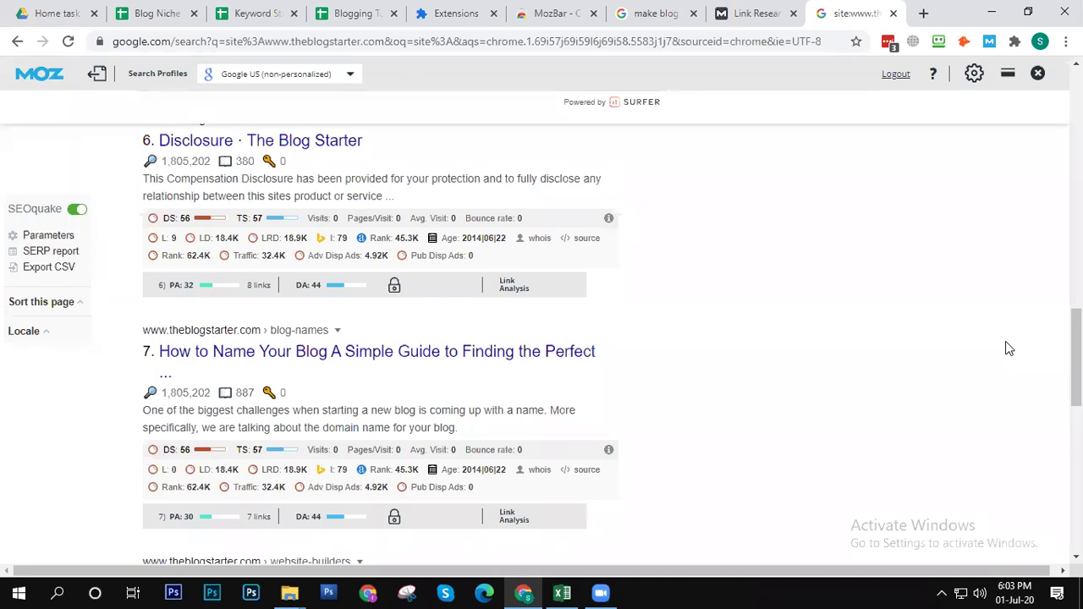
pyautogui.moveTo(1076, 355); pyautogui.dragTo(1076, 460)
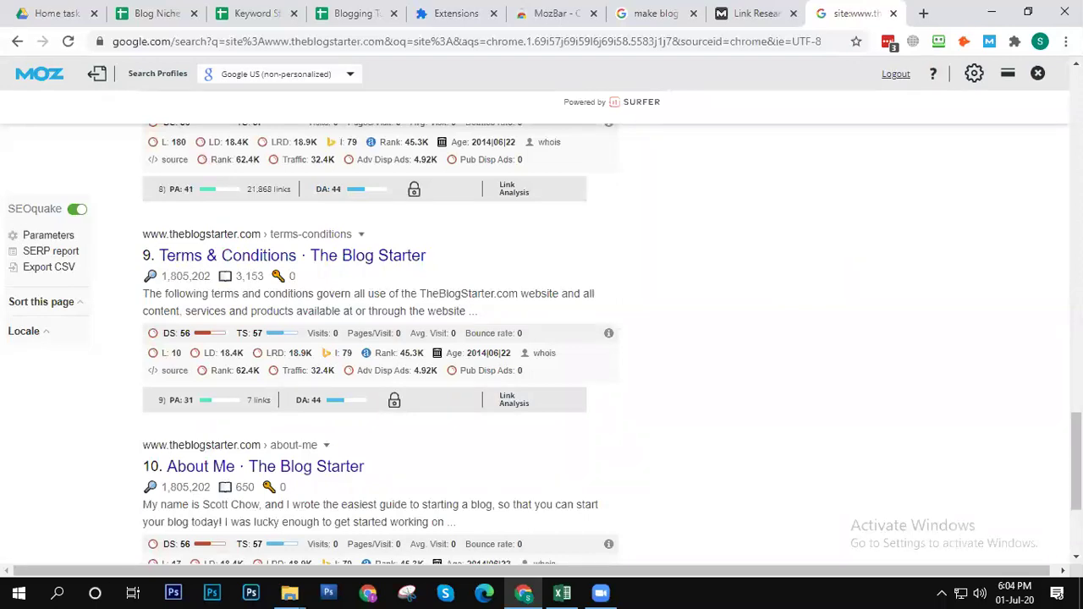
pyautogui.click(771, 10)
pyautogui.click(852, 6)
pyautogui.click(804, 7)
pyautogui.click(841, 9)
pyautogui.click(891, 12)
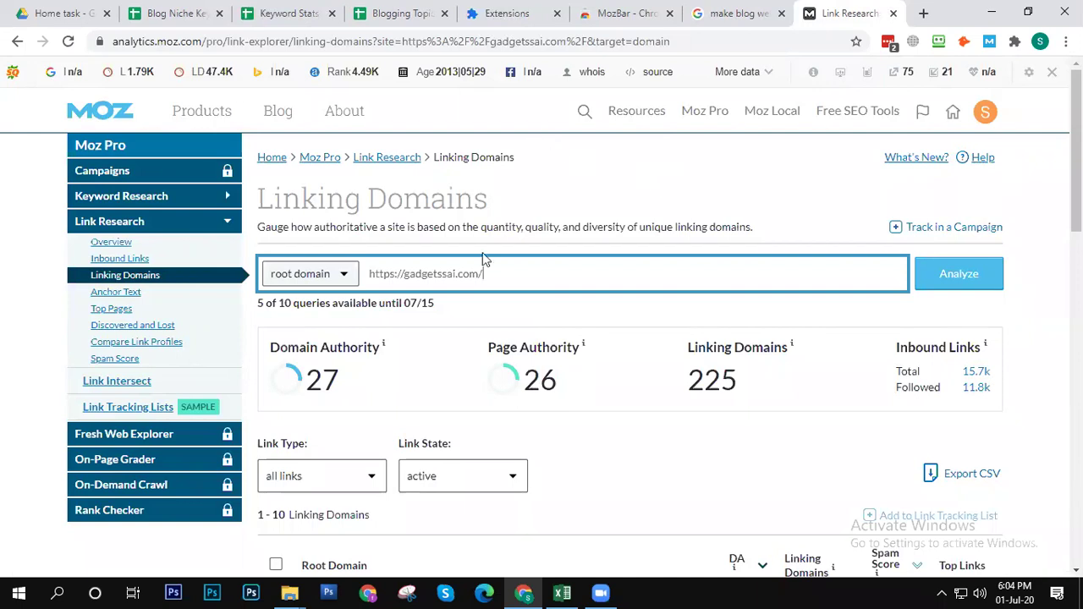
pyautogui.click(699, 8)
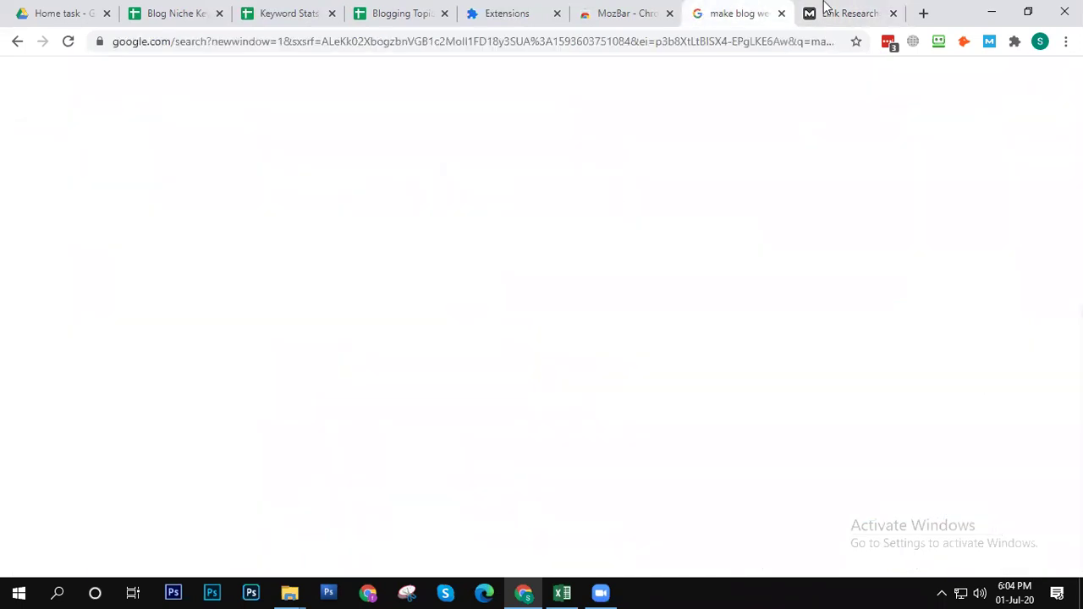
pyautogui.click(842, 10)
pyautogui.click(744, 10)
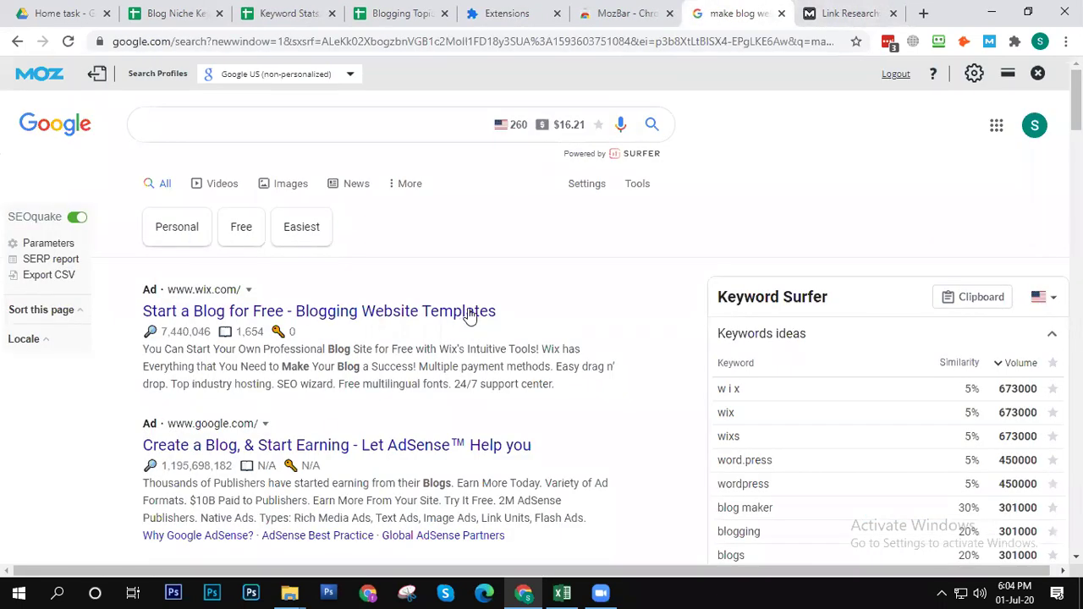
# Step: Review the PA, DA and link metrics of the organic "make blog website" results, from wix.com down to websitesetup.org
pyautogui.scroll(-10, 547, 307)
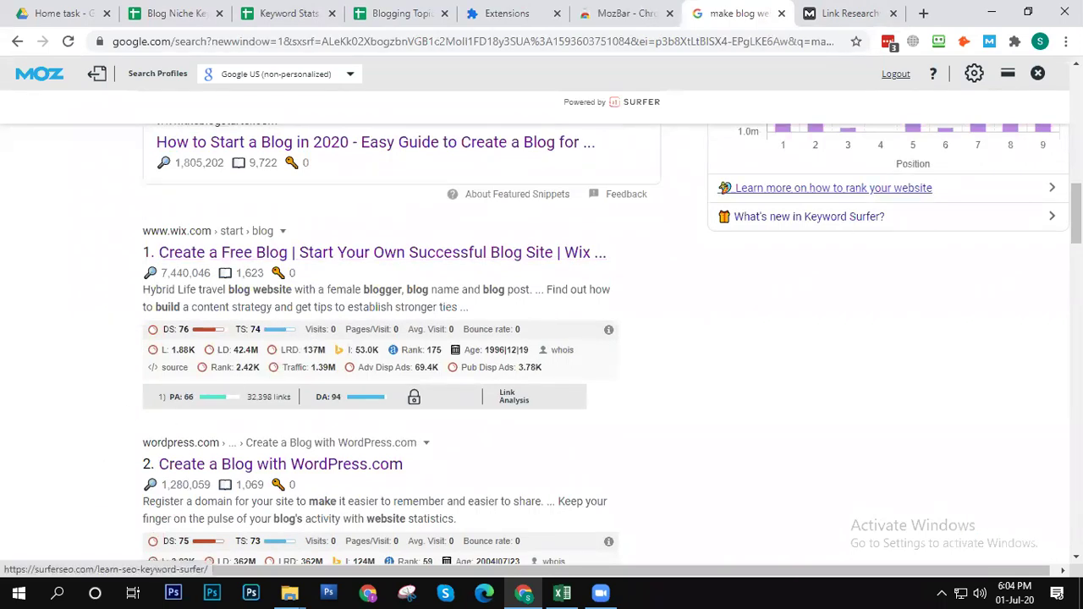
pyautogui.scroll(-1, 1073, 221)
pyautogui.scroll(-4, 1073, 222)
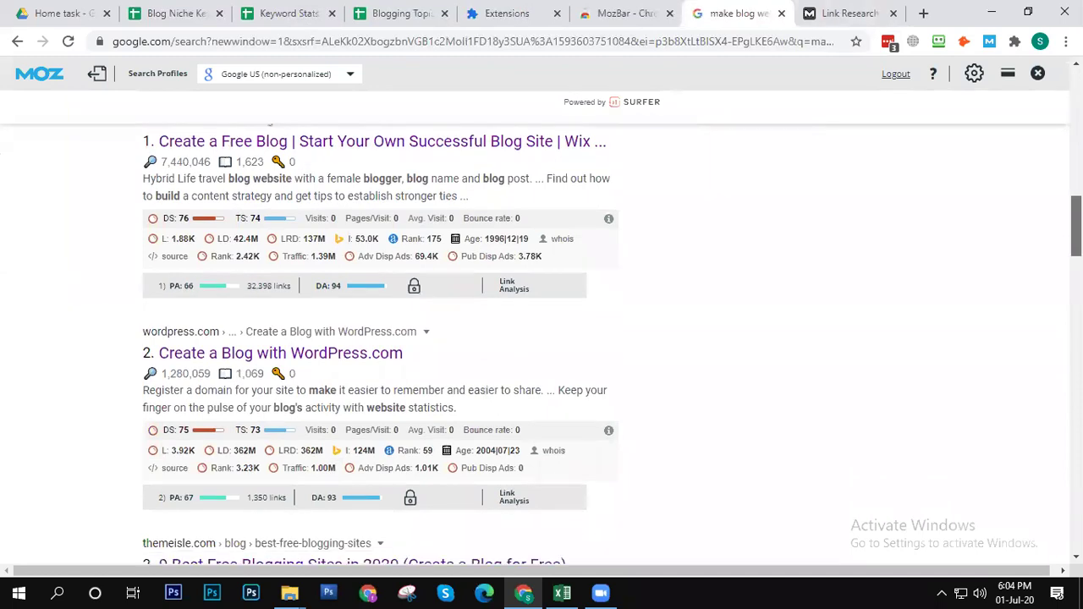
pyautogui.scroll(-5, 1073, 245)
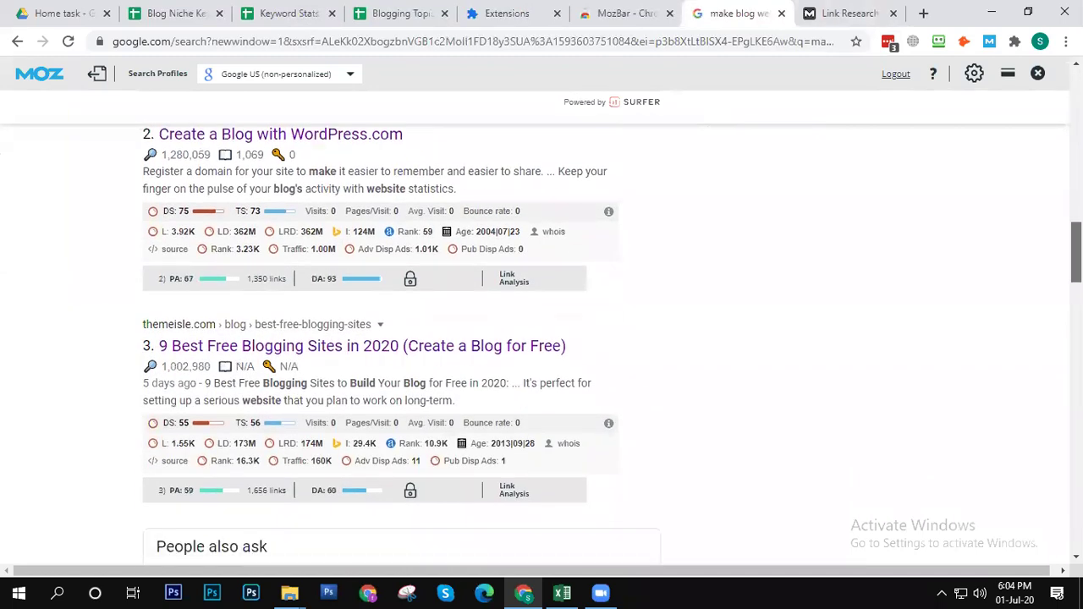
pyautogui.scroll(-10, 1072, 245)
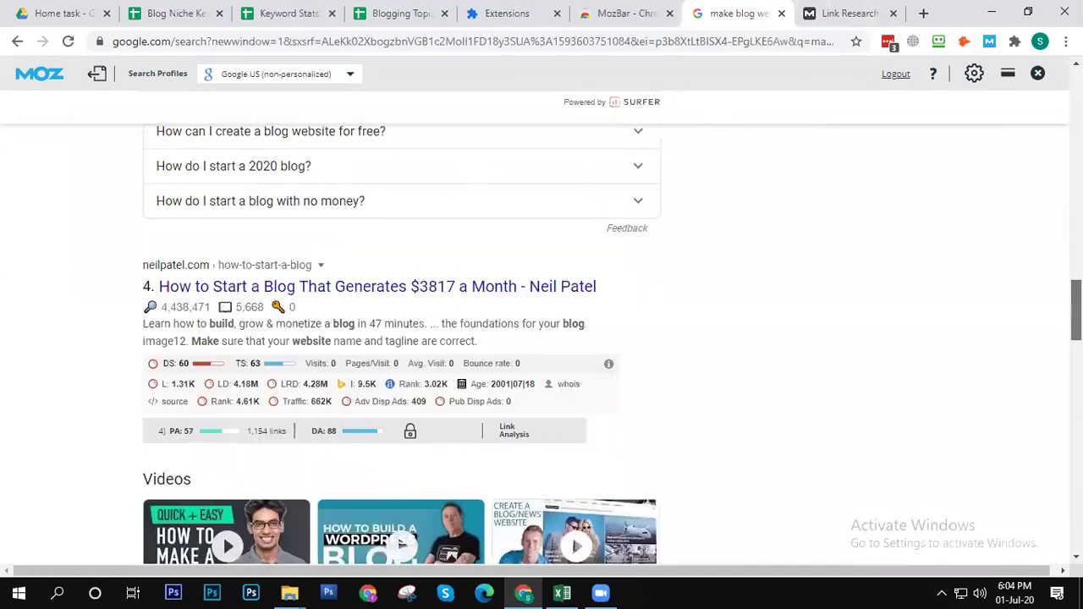
pyautogui.scroll(-11, 1044, 495)
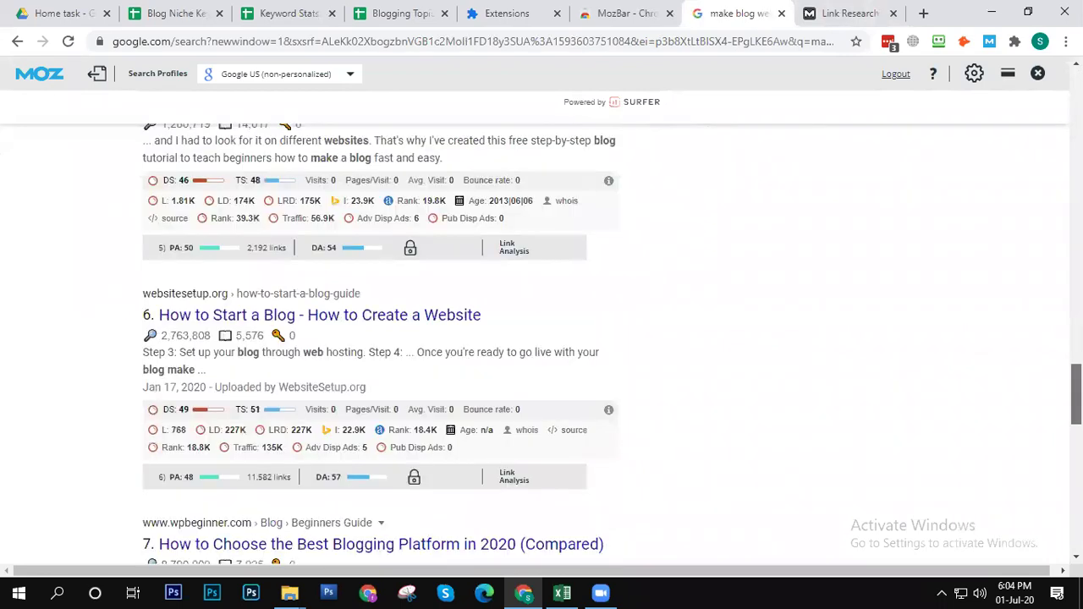
pyautogui.scroll(20, 1054, 341)
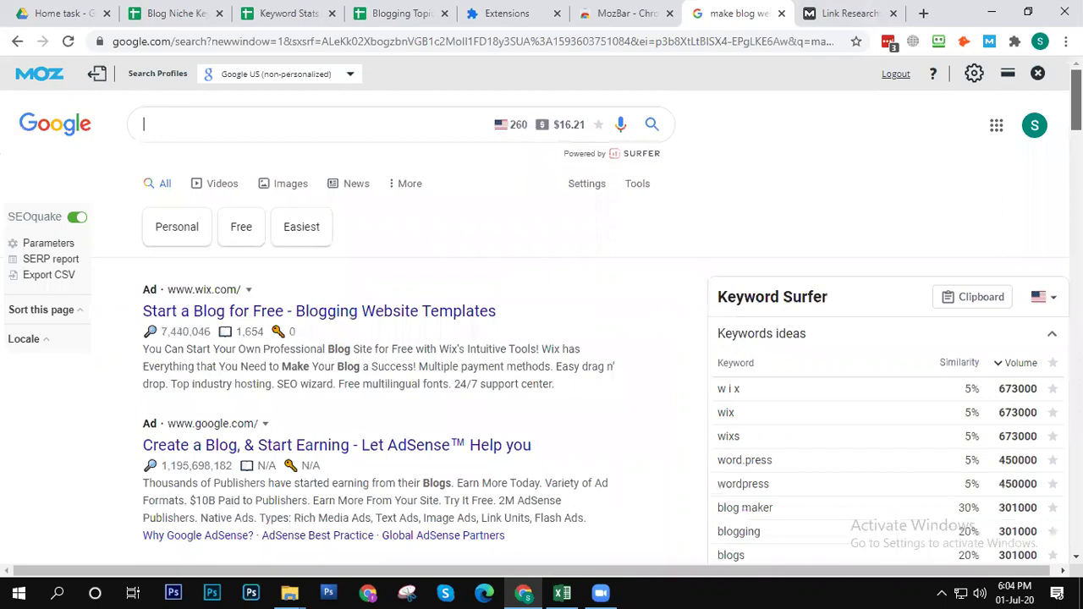
pyautogui.scroll(-10, 592, 338)
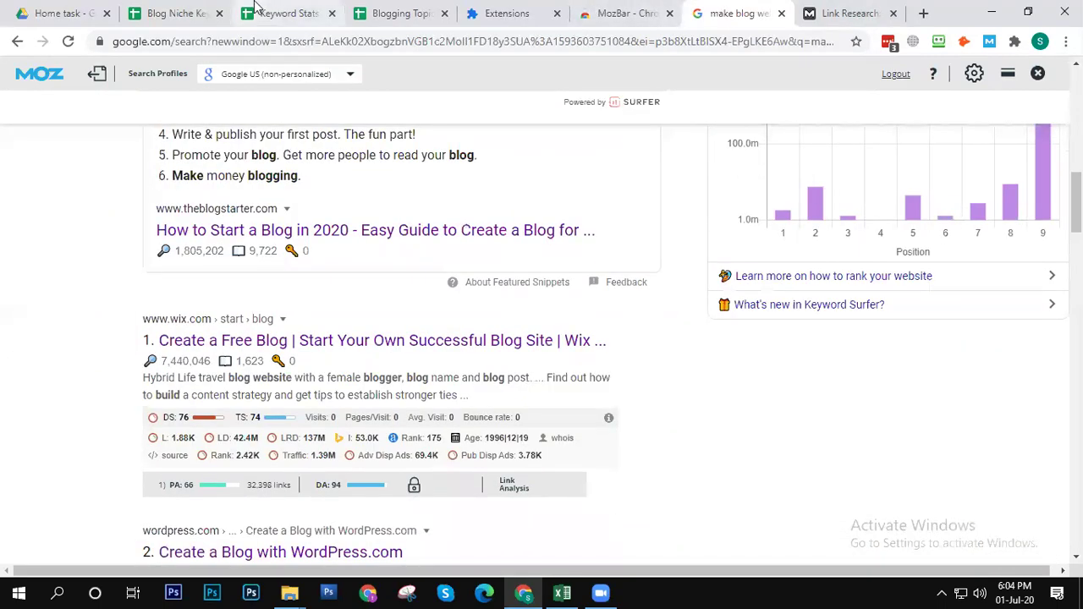
# Step: Return to the Blog Niche Keyword Analysis spreadsheet and insert one column to the right of column K
pyautogui.click(394, 14)
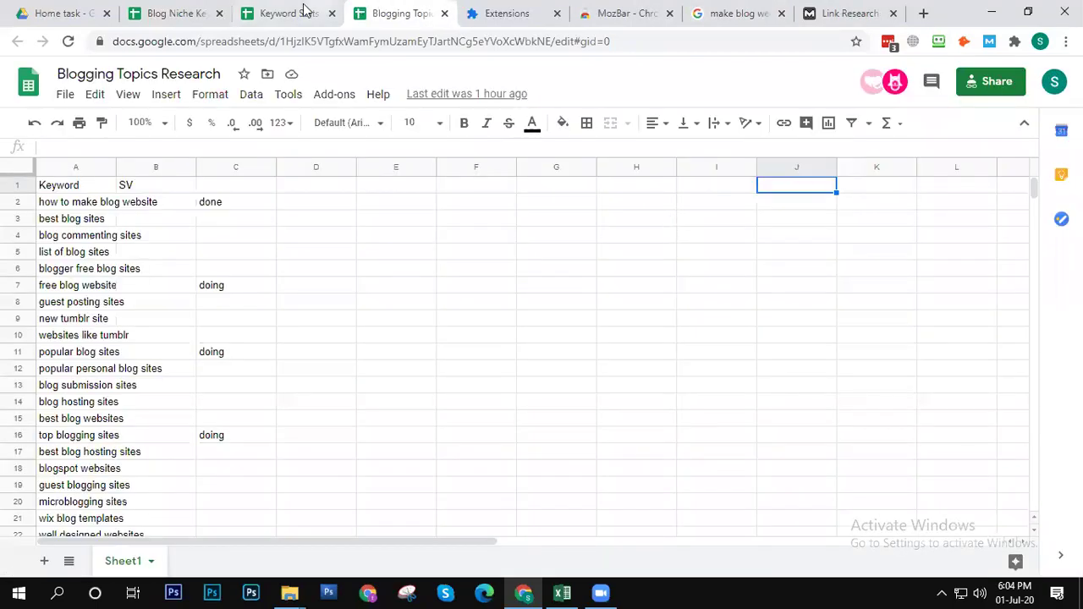
pyautogui.click(155, 10)
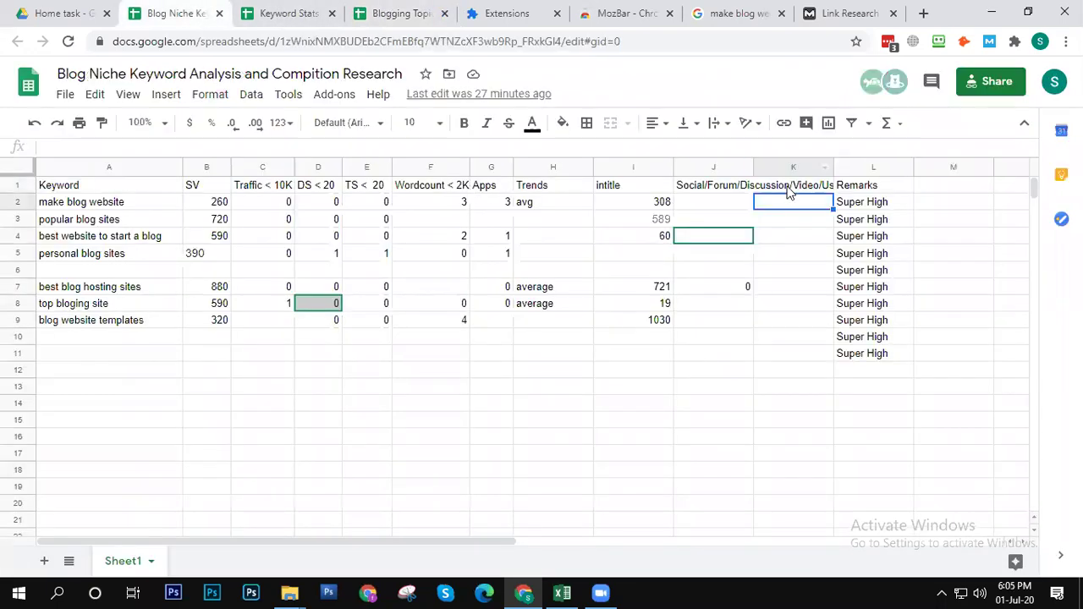
pyautogui.click(732, 167)
pyautogui.click(775, 168)
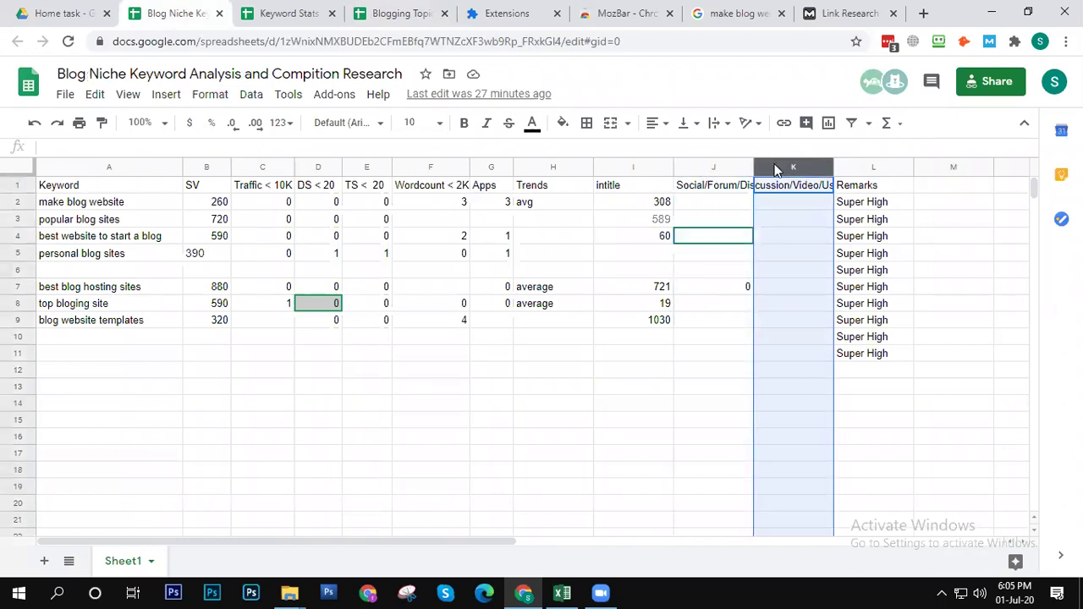
pyautogui.rightClick(775, 167)
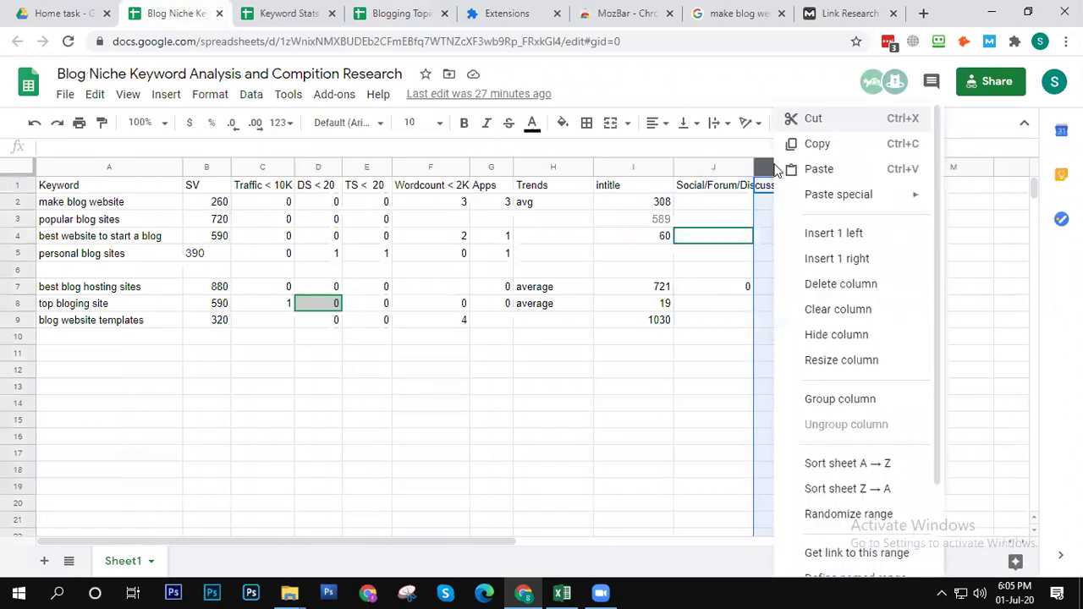
pyautogui.click(836, 258)
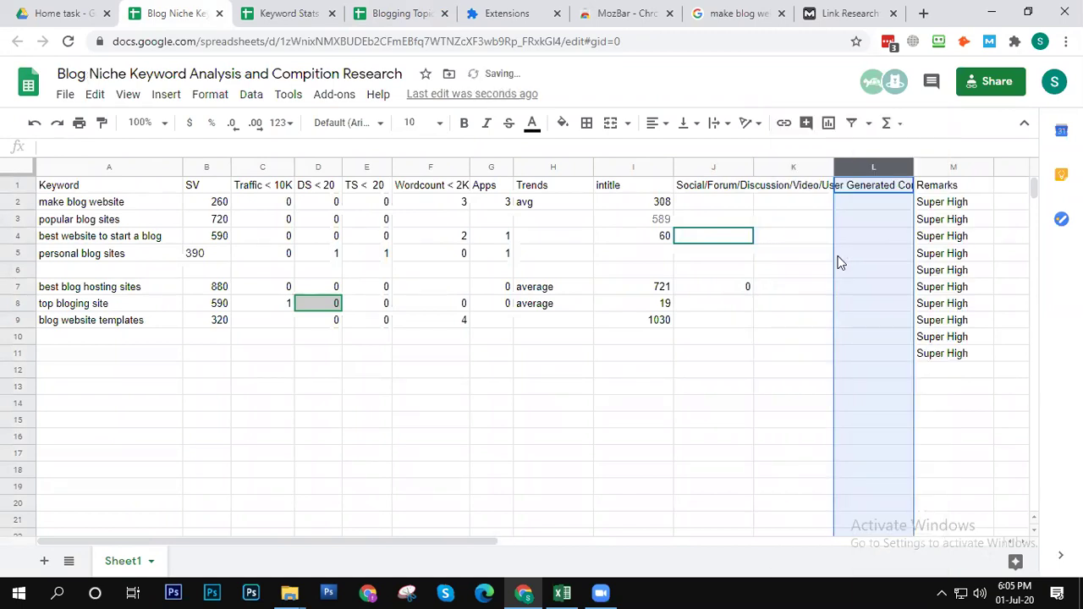
# Step: Add the column headers DA in K1 and PA in L1 of the keyword analysis sheet
pyautogui.click(787, 168)
pyautogui.click(789, 204)
pyautogui.click(788, 190)
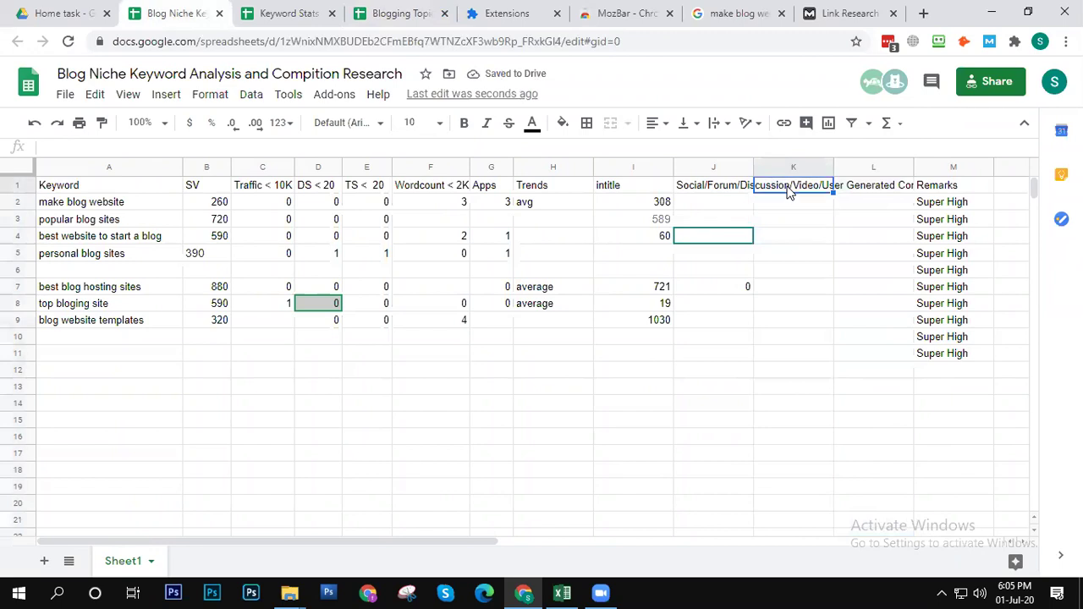
pyautogui.write('DA')
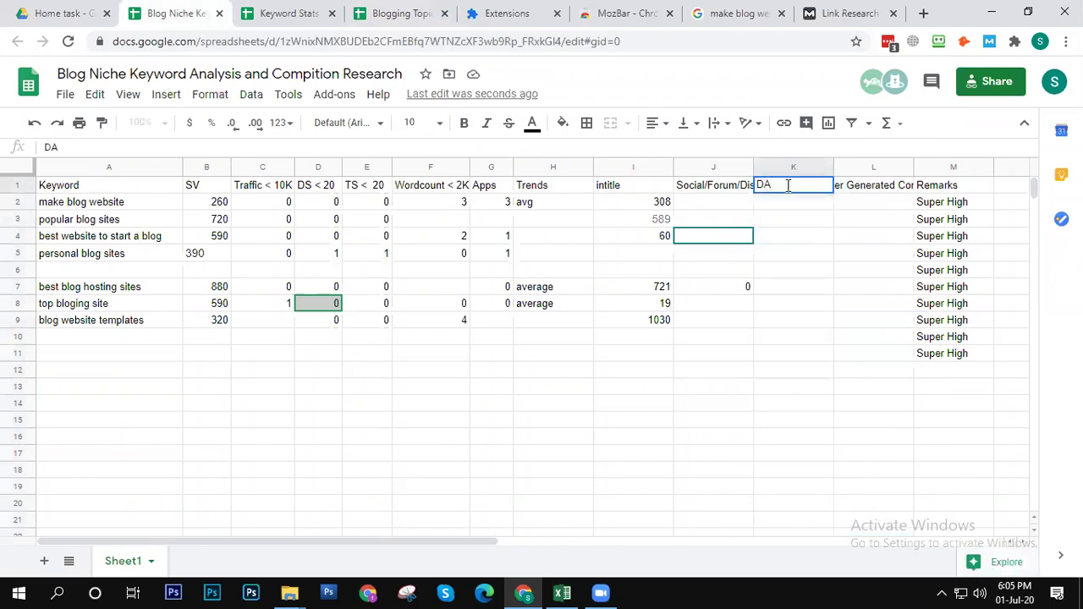
pyautogui.press('Tab')
pyautogui.write('PA')
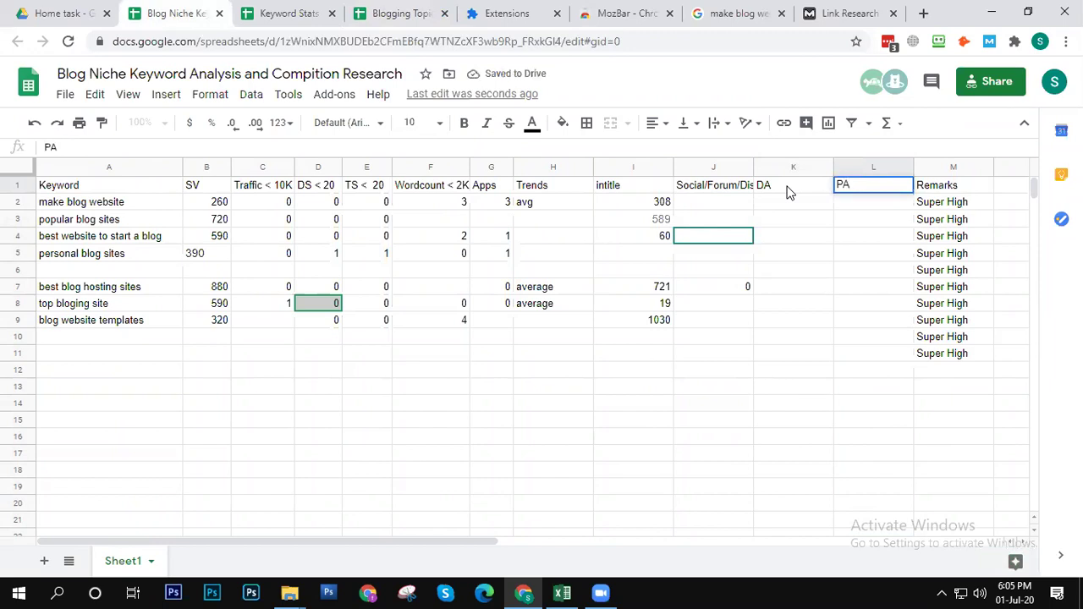
pyautogui.click(805, 191)
pyautogui.click(865, 206)
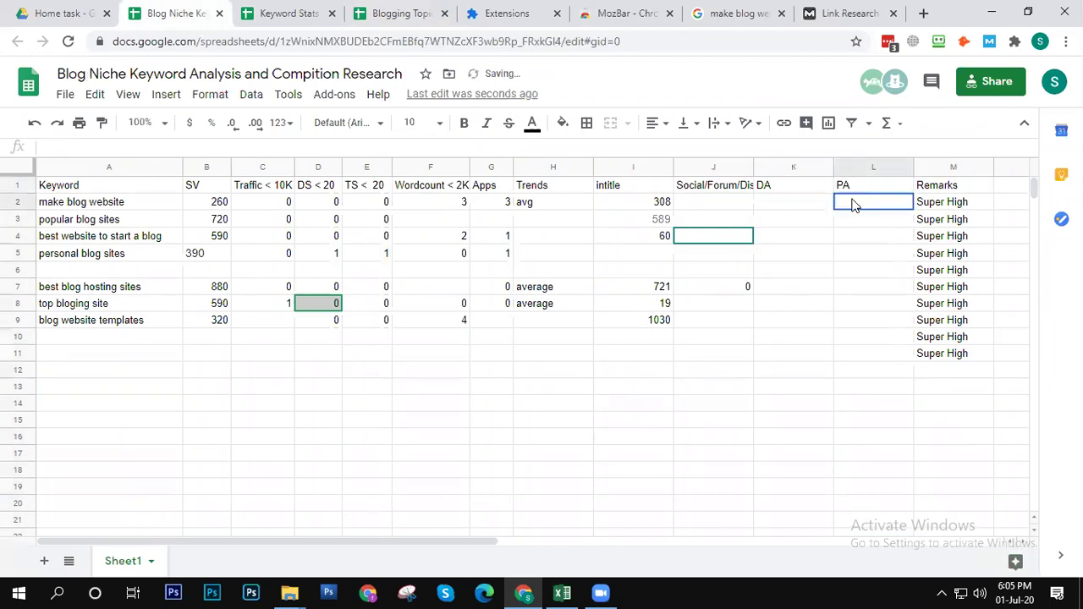
# Step: Copy the entire header row of the blog niche keyword analysis sheet
pyautogui.click(796, 203)
pyautogui.click(867, 191)
pyautogui.click(858, 203)
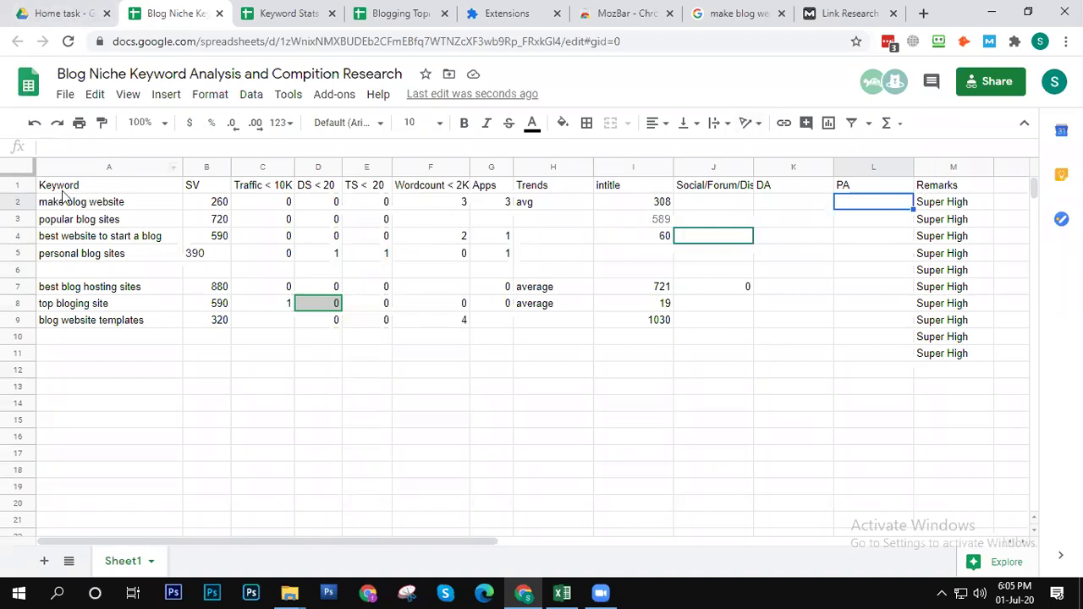
pyautogui.click(16, 185)
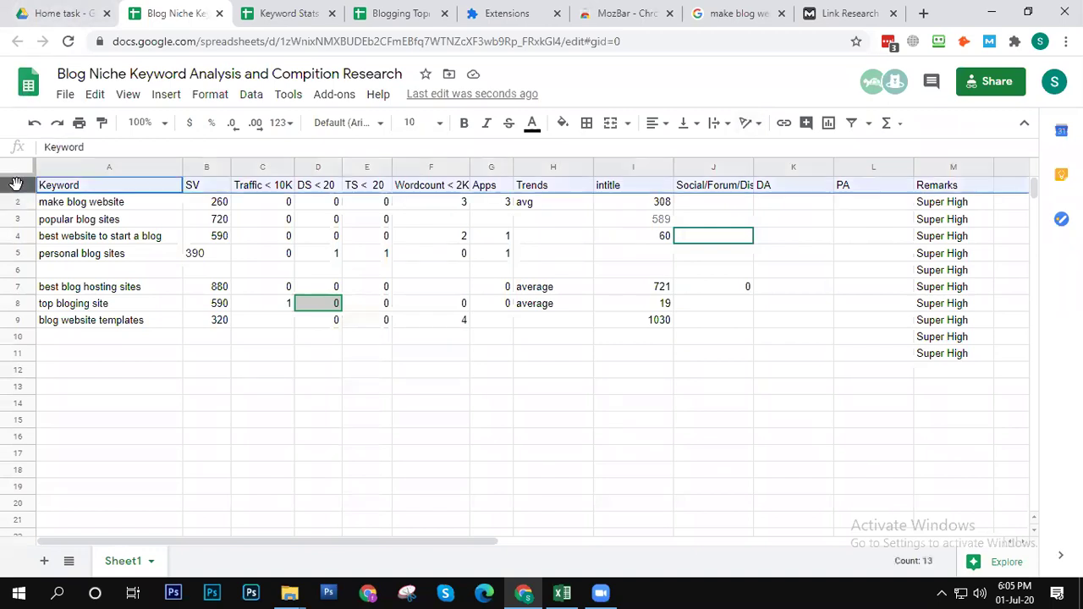
pyautogui.hotkey('ctrl', 'c')
# Step: Close the Keyword Stats, Blogging Topics Research and Blog Niche Keyword Analysis spreadsheets and return to the Home task folder in Google Drive
pyautogui.click(292, 13)
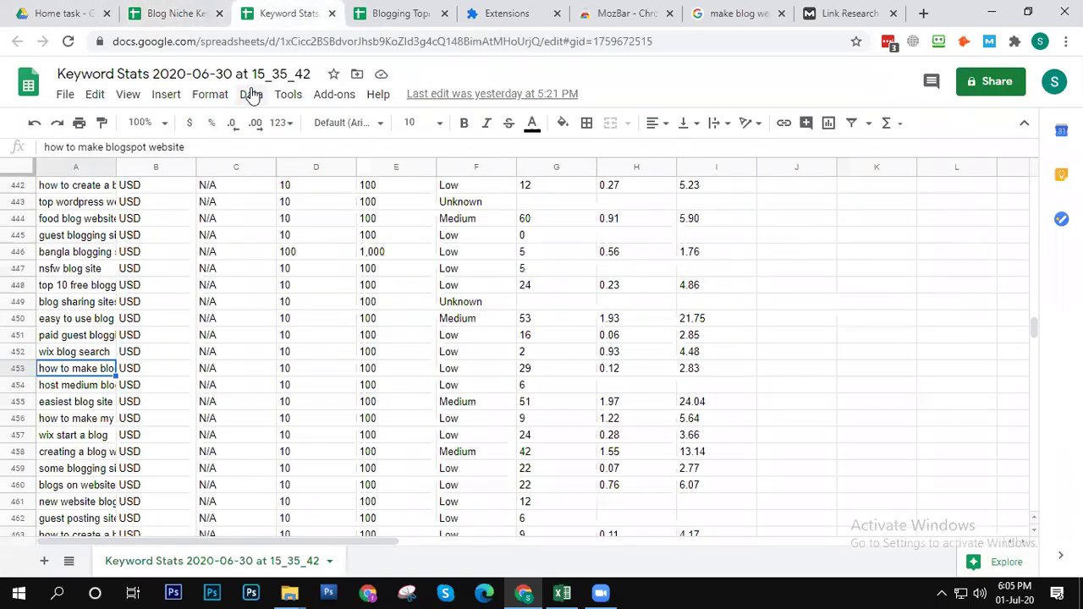
pyautogui.click(333, 14)
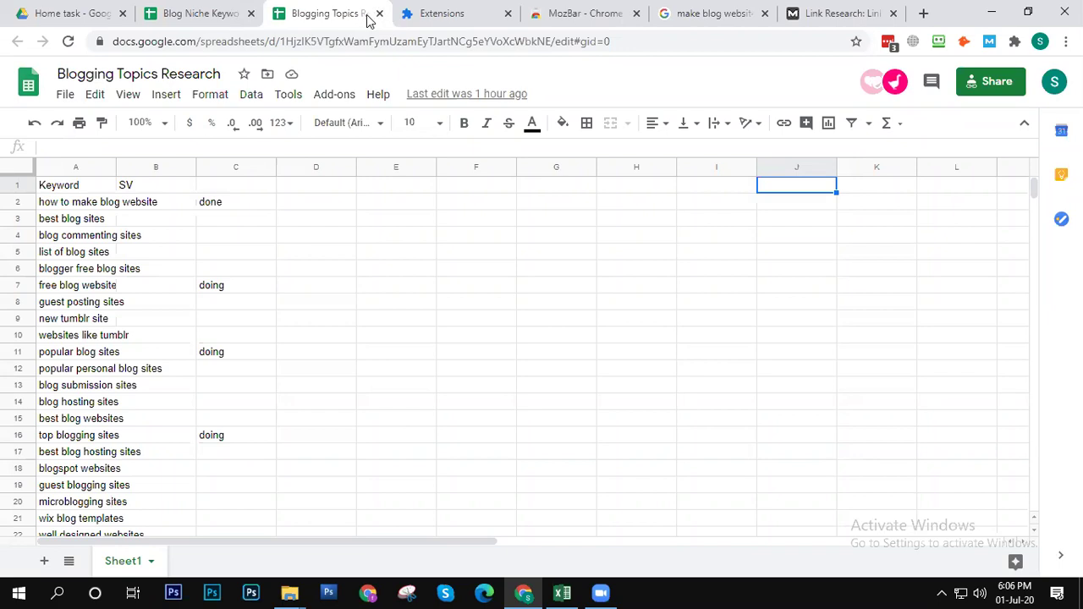
pyautogui.click(378, 14)
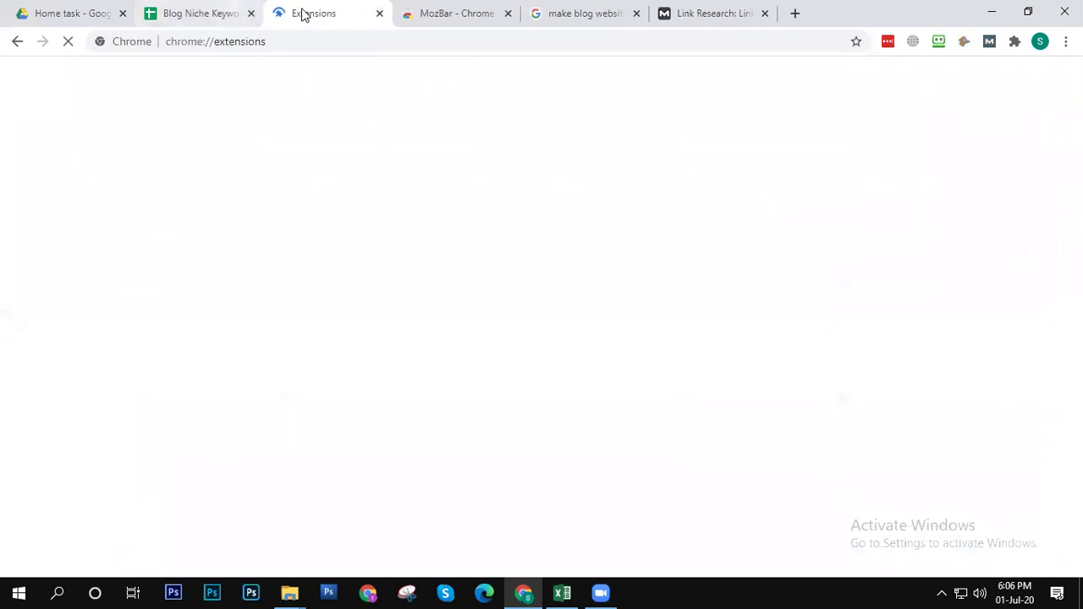
pyautogui.hotkey('ctrl', 'shift', 'Tab')
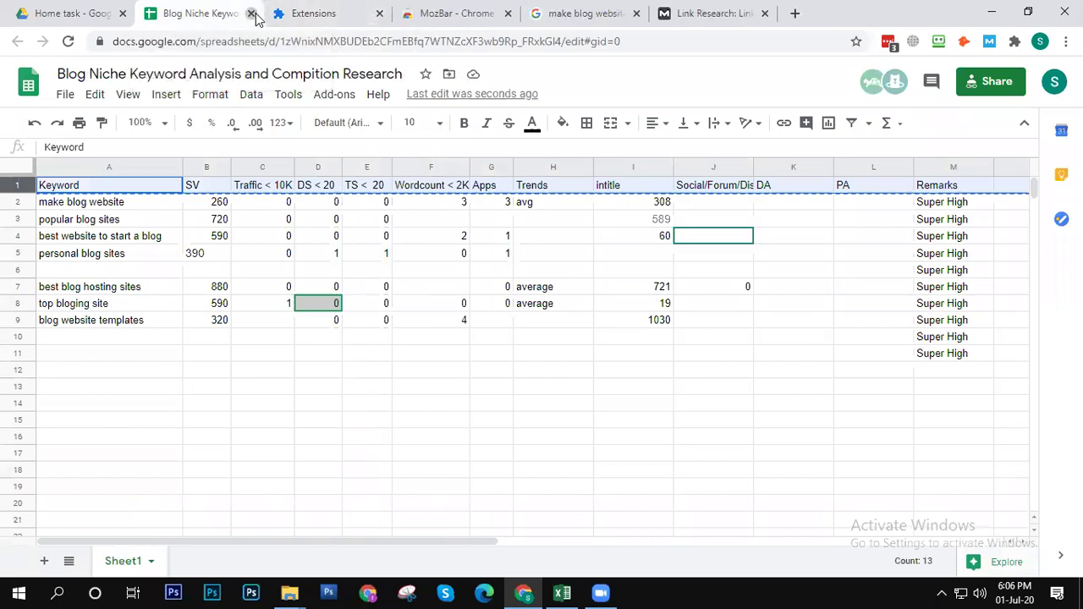
pyautogui.click(251, 14)
pyautogui.click(87, 15)
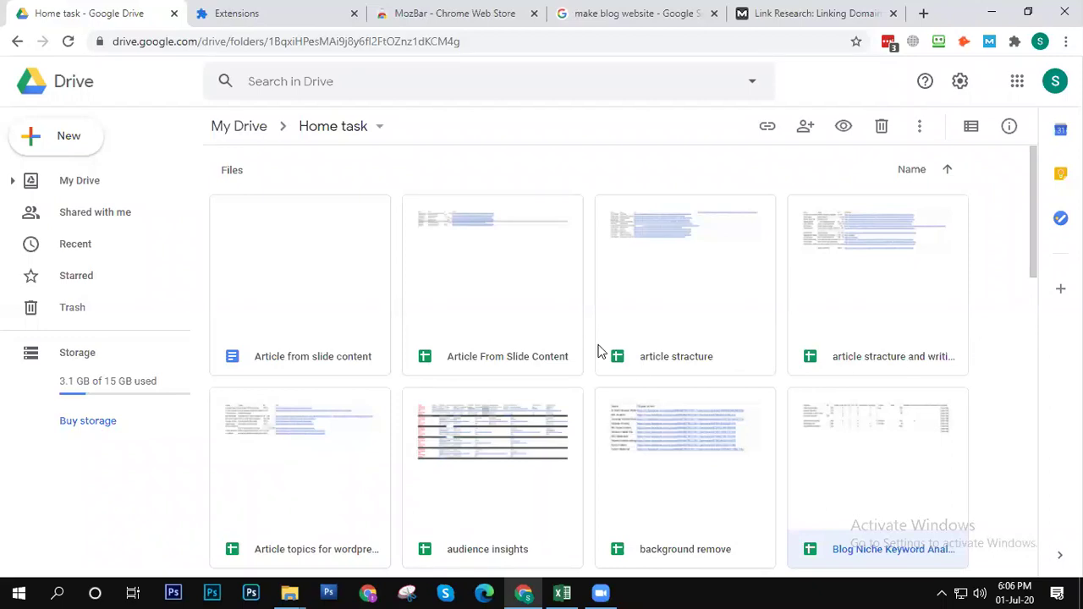
# Step: Create a blank Google Sheets spreadsheet in the Home task folder
pyautogui.scroll(-10, 603, 388)
pyautogui.scroll(10, 605, 402)
pyautogui.scroll(-10, 614, 406)
pyautogui.scroll(10, 520, 447)
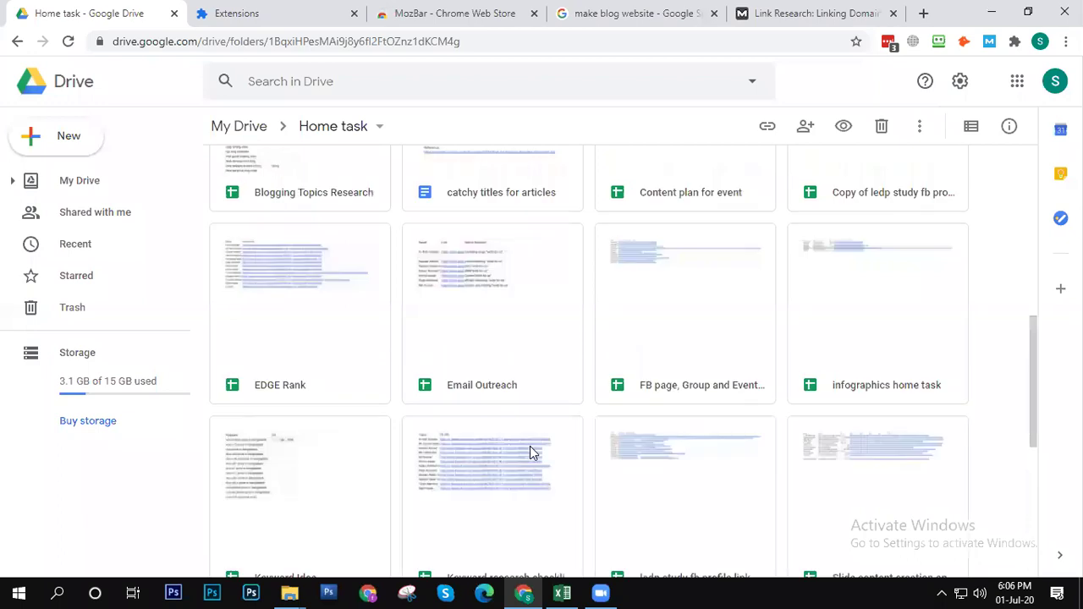
pyautogui.click(837, 6)
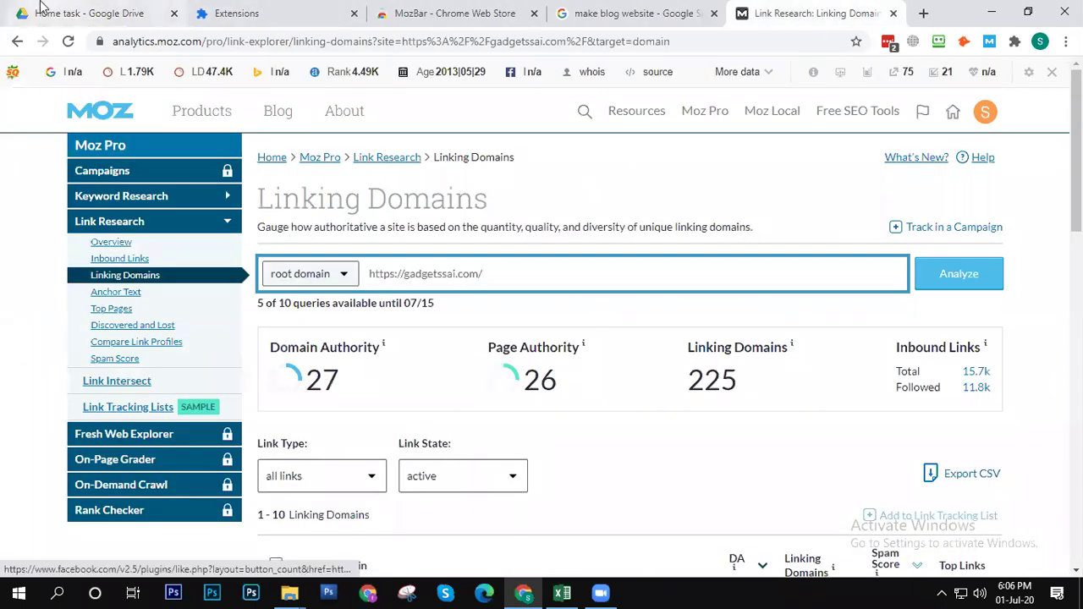
pyautogui.click(99, 8)
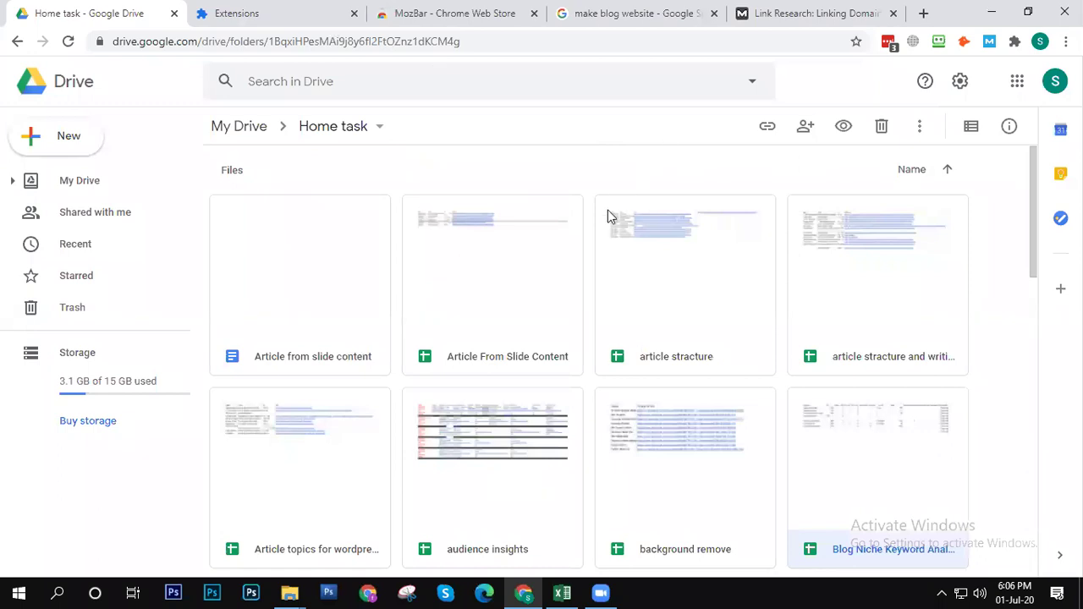
pyautogui.scroll(-5, 655, 245)
pyautogui.scroll(-4, 669, 266)
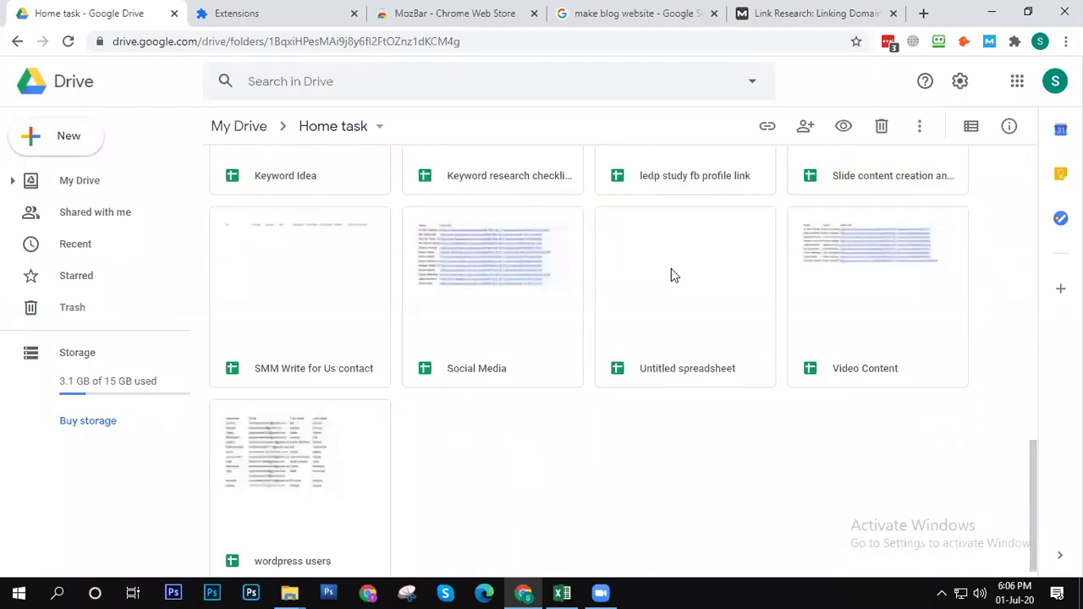
pyautogui.rightClick(472, 434)
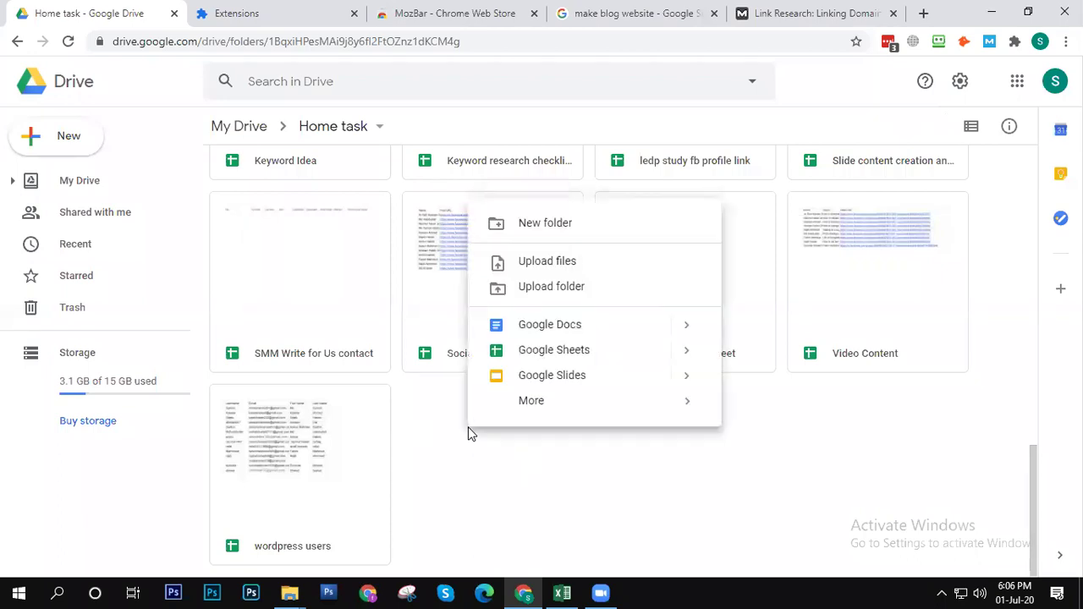
pyautogui.click(554, 350)
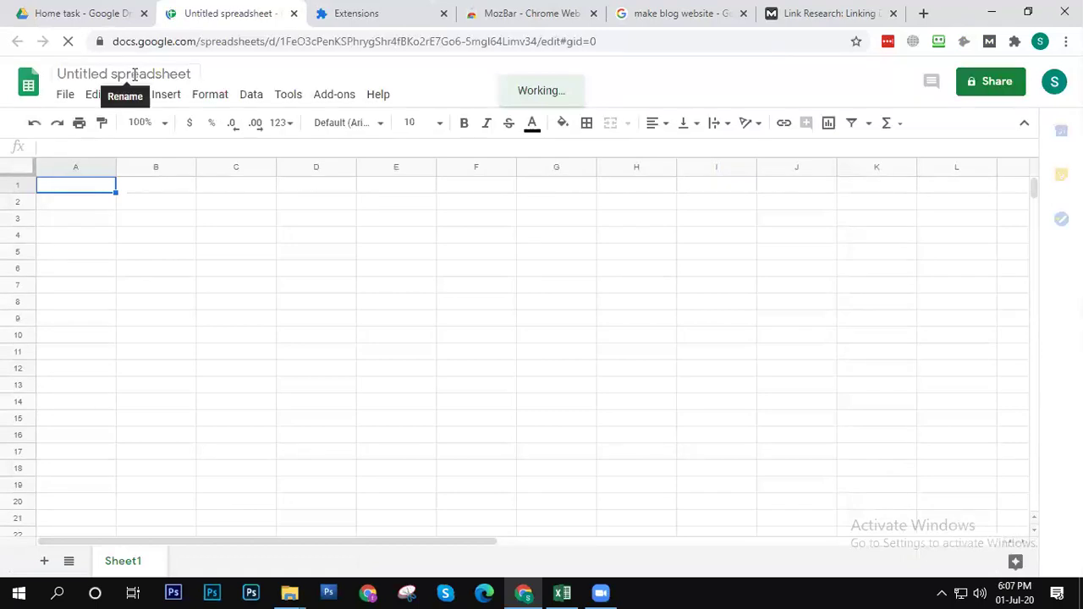
# Step: Rename the new spreadsheet as "Keyword competation analysis"
pyautogui.click(128, 74)
pyautogui.click(129, 75)
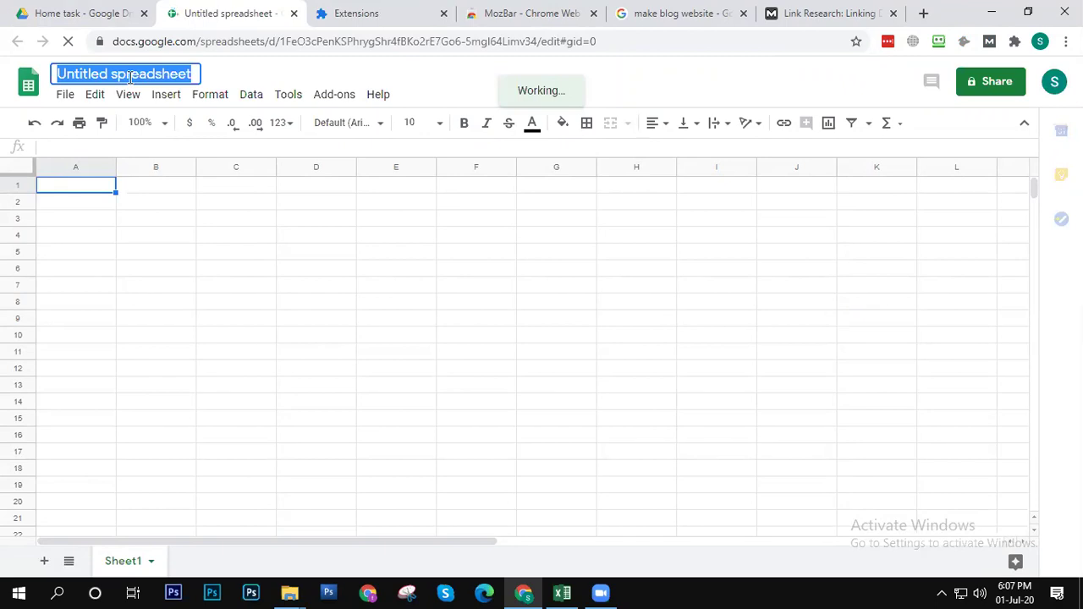
pyautogui.press('BackSpace')
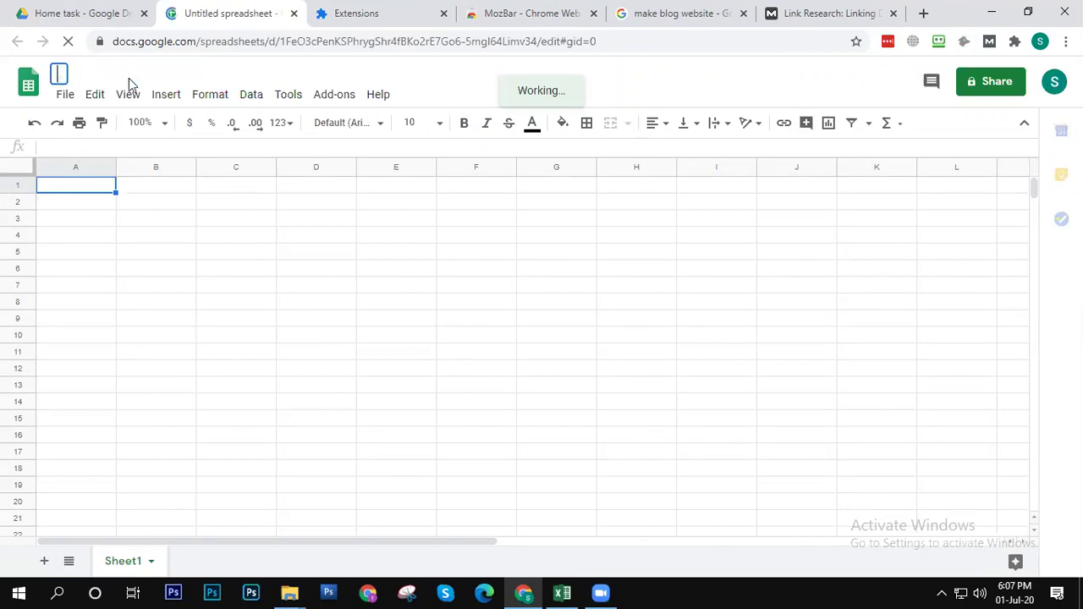
pyautogui.write('Key')
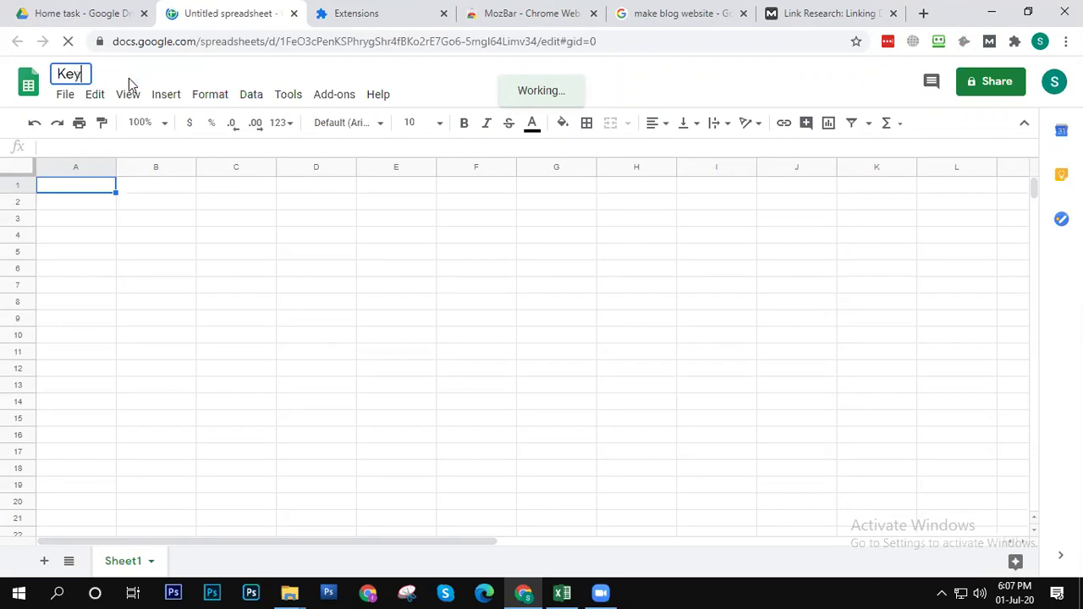
pyautogui.write('word cpom')
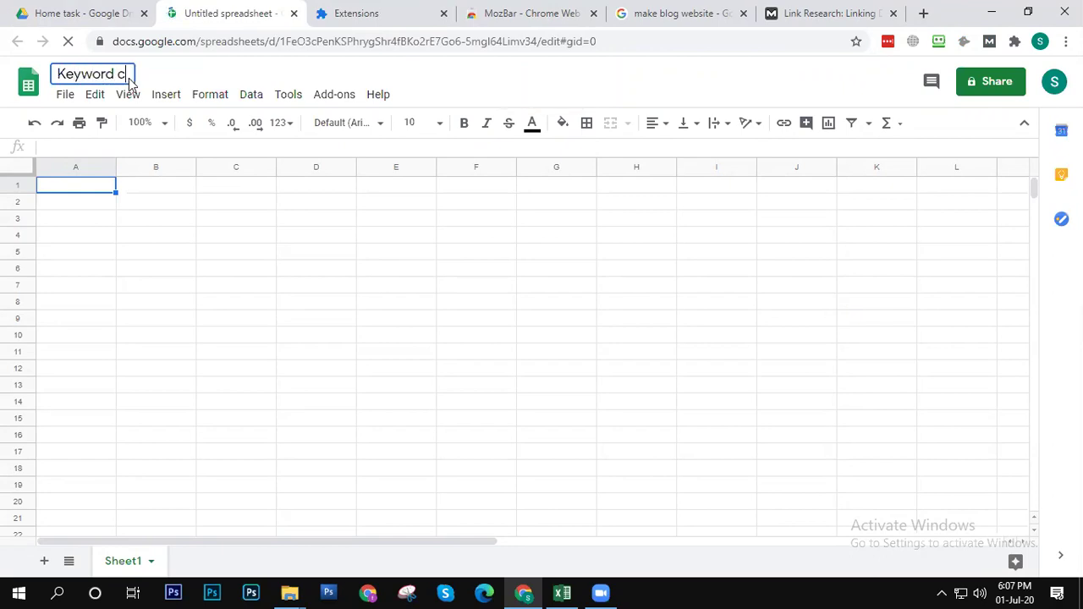
pyautogui.press('BackSpace')
pyautogui.press('BackSpace')
pyautogui.press('BackSpace')
pyautogui.write('ompet')
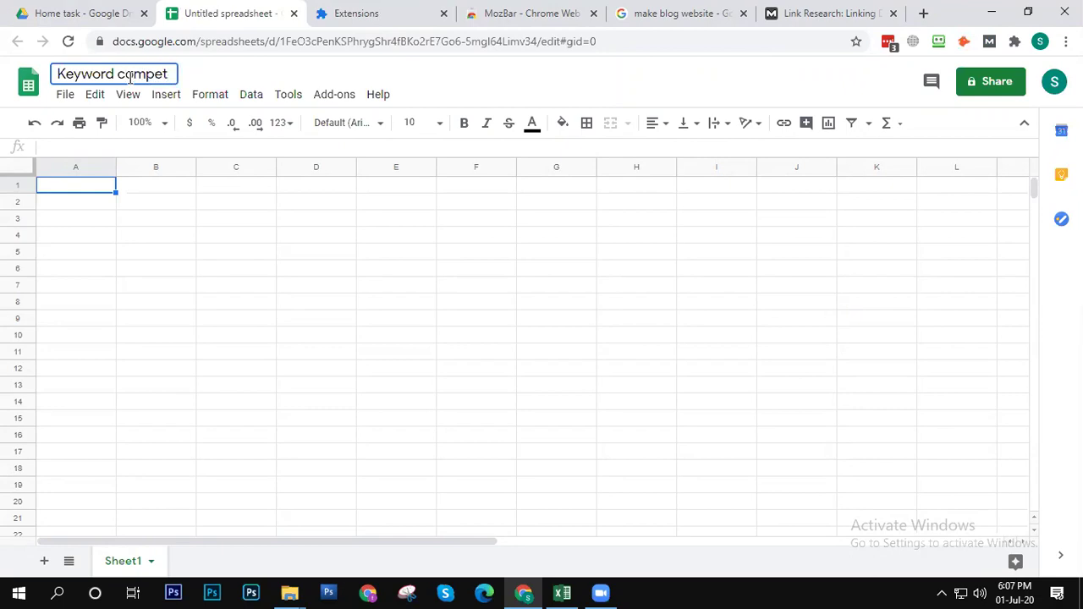
pyautogui.write('ation a')
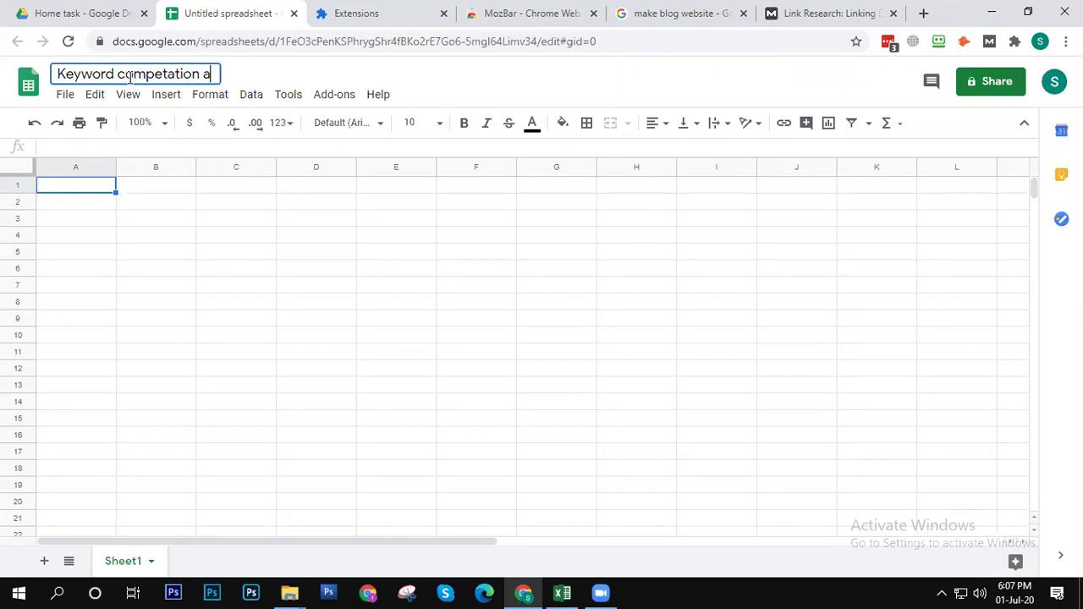
pyautogui.write('nalysis')
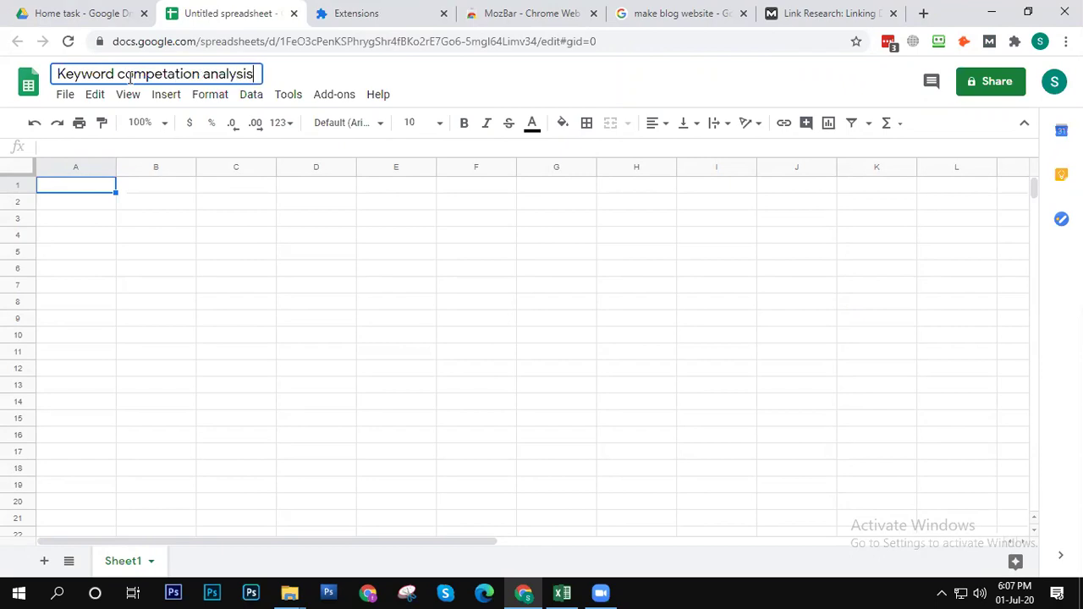
pyautogui.press('Return')
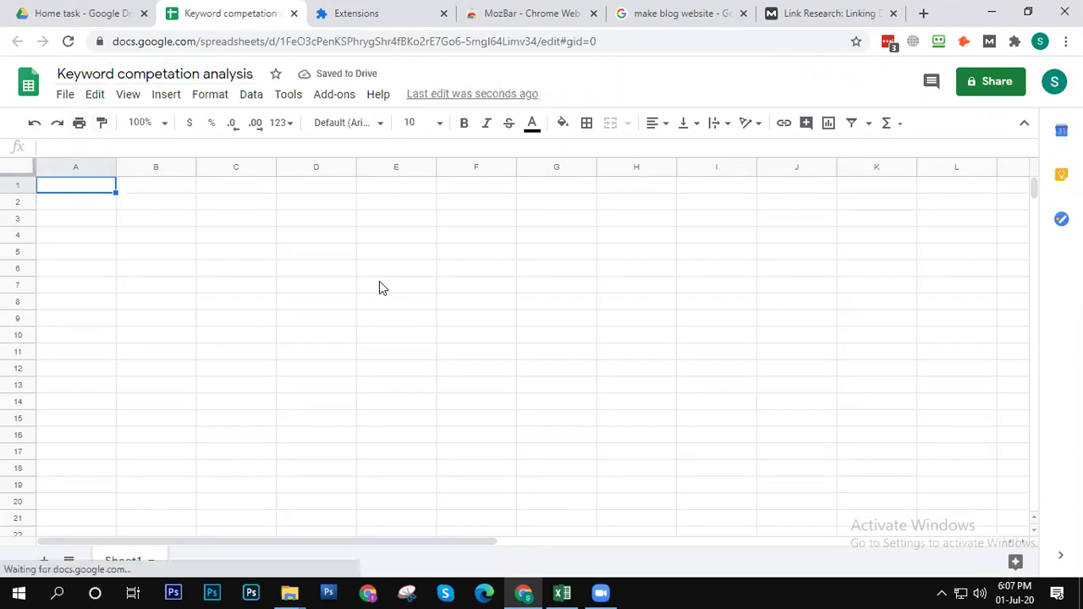
# Step: Enter the headers Name in A1 and Topics in B1, and select C1 for the following header
pyautogui.write('Name')
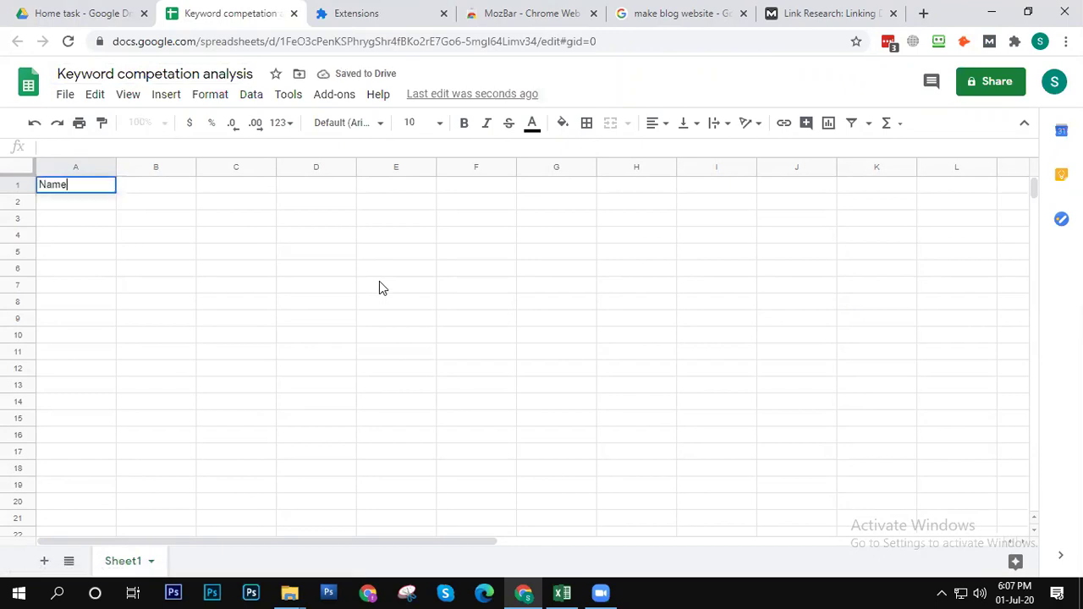
pyautogui.press('Tab')
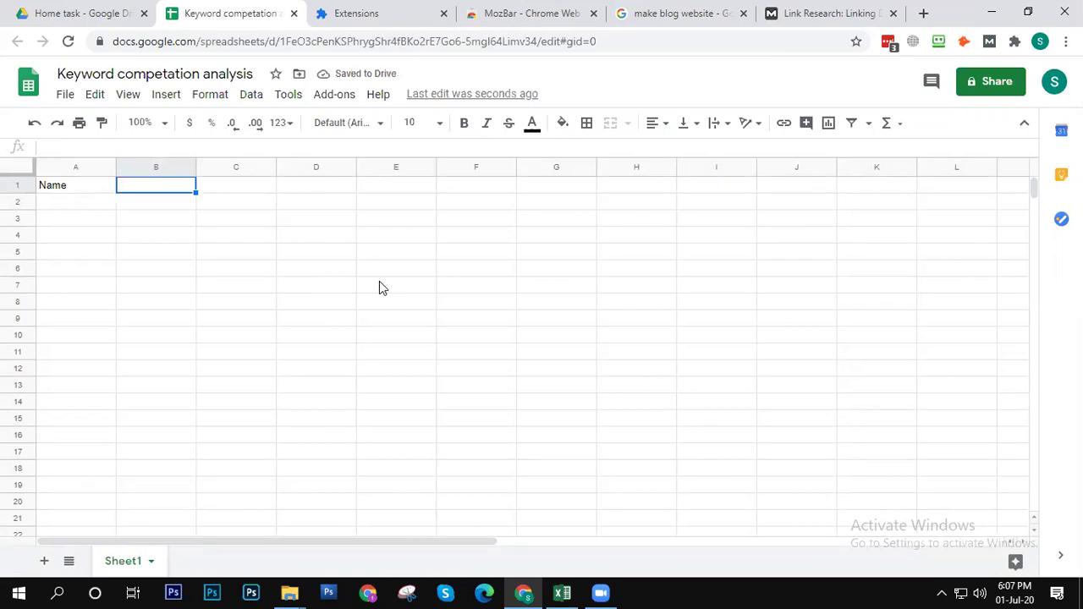
pyautogui.write('Topics')
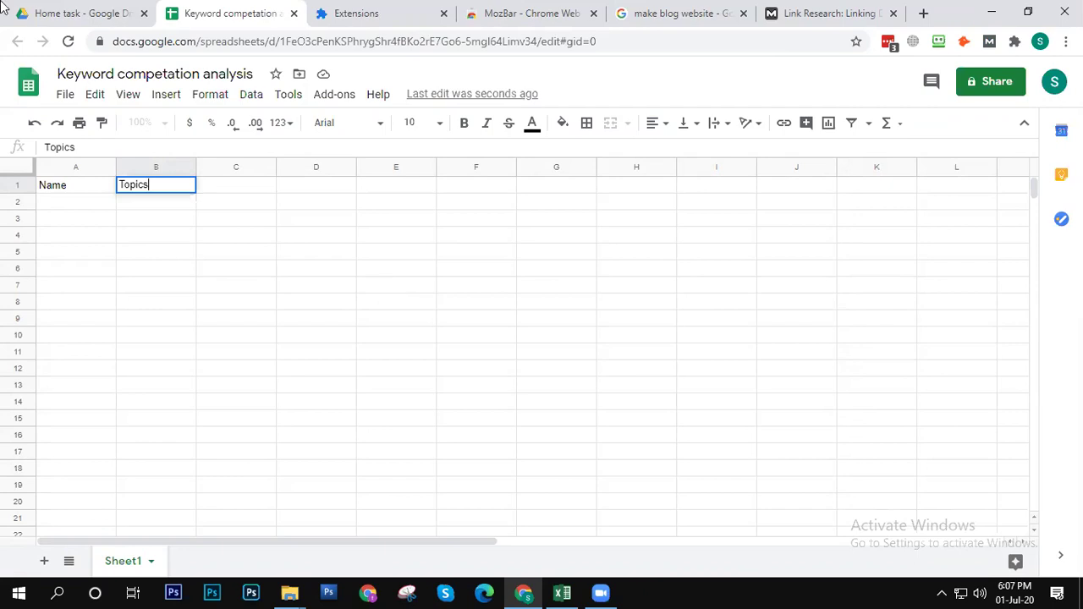
pyautogui.click(66, 208)
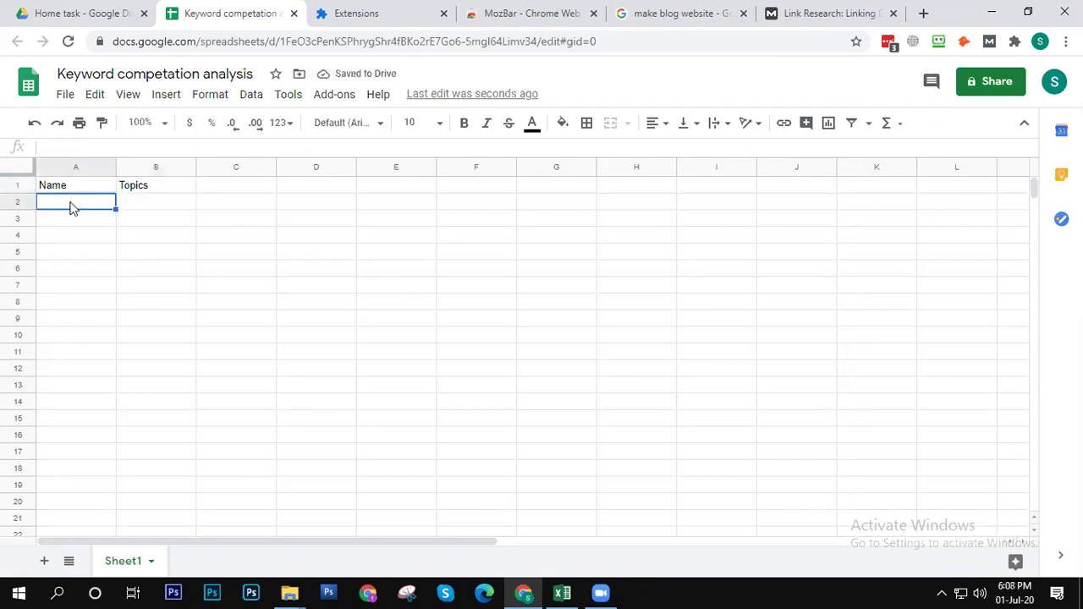
pyautogui.click(244, 182)
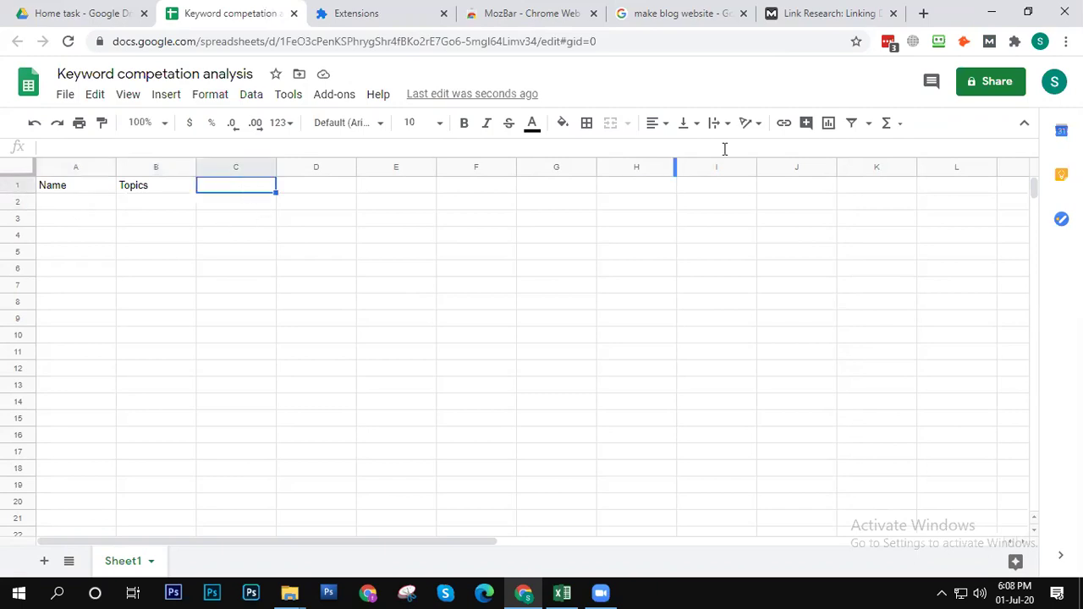
# Step: Enter the headers SV in C1 and File link in D1
pyautogui.write('S')
pyautogui.press('Menu')
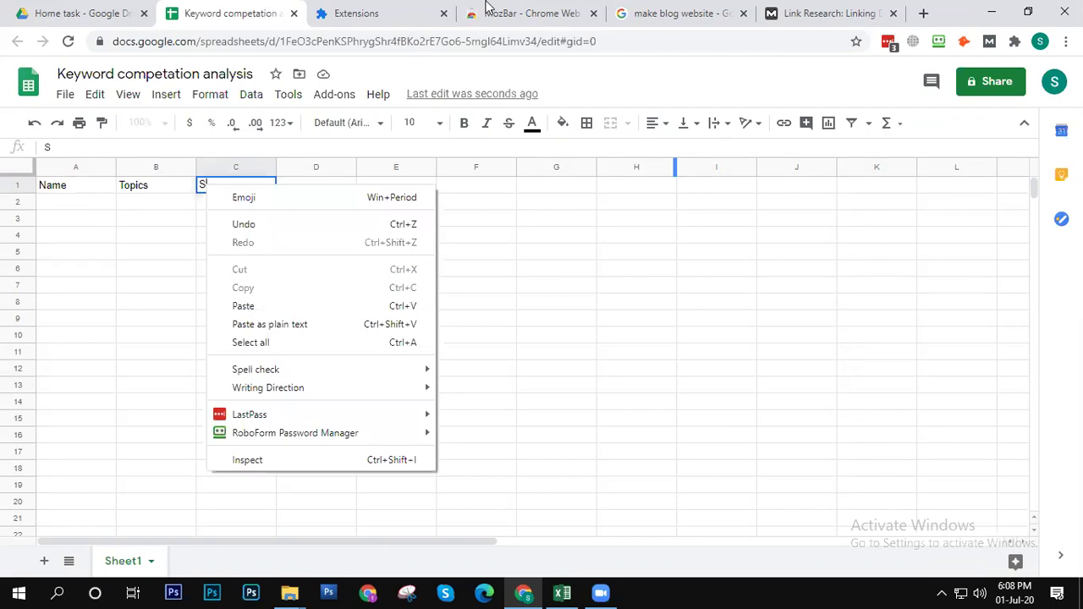
pyautogui.click(636, 405)
pyautogui.click(227, 192)
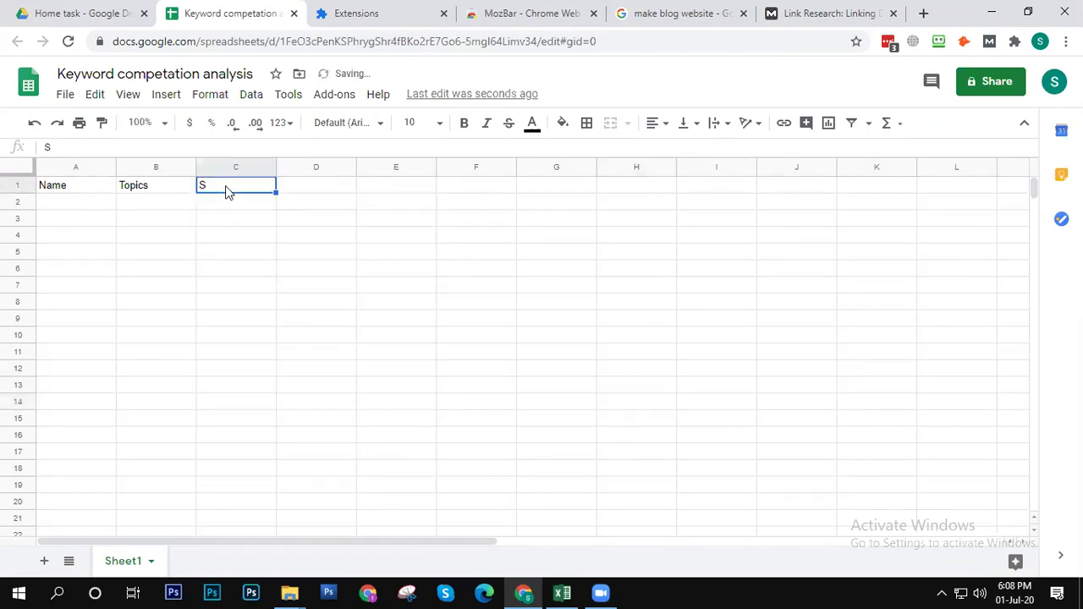
pyautogui.doubleClick(225, 186)
pyautogui.write('V')
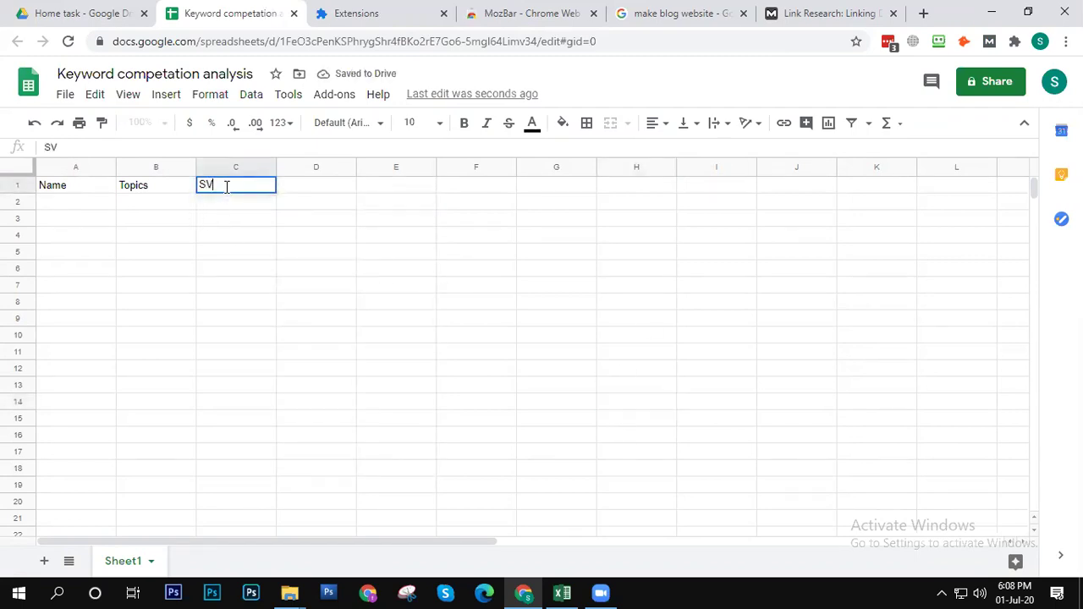
pyautogui.press('Tab')
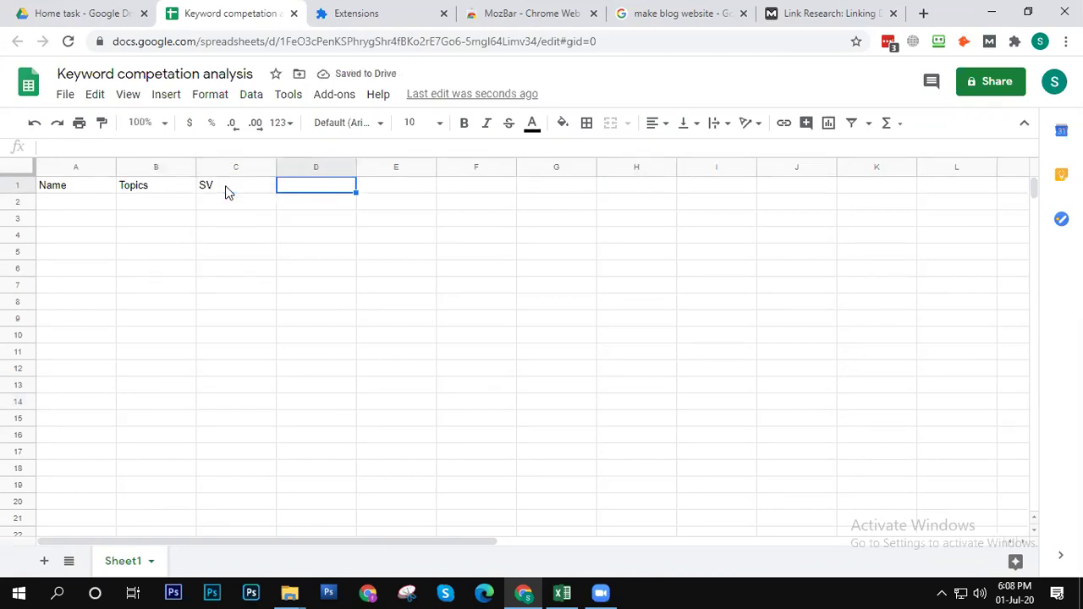
pyautogui.write('F')
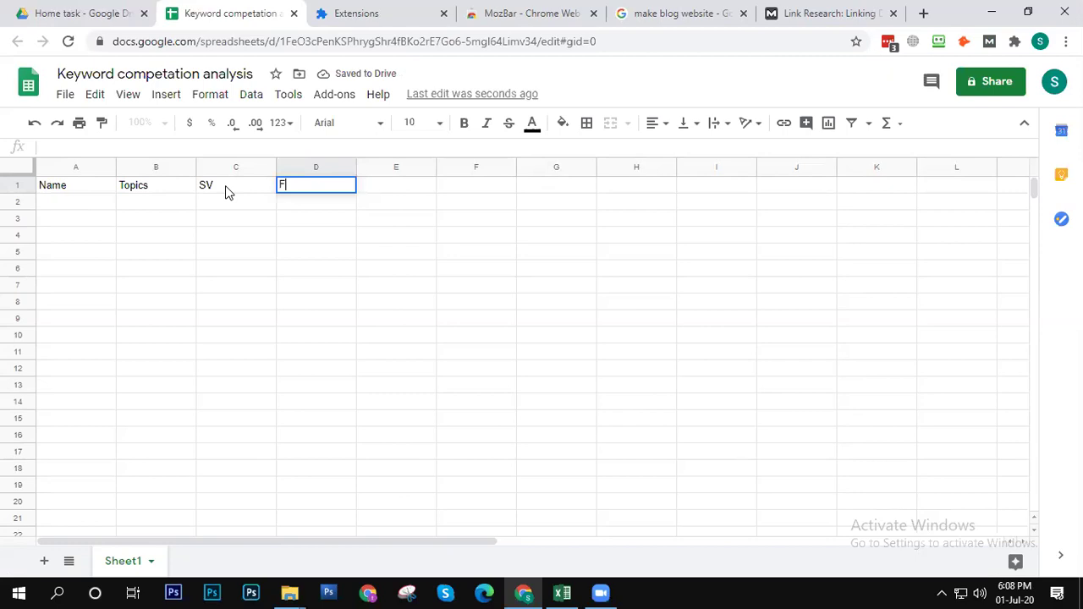
pyautogui.write('ile link')
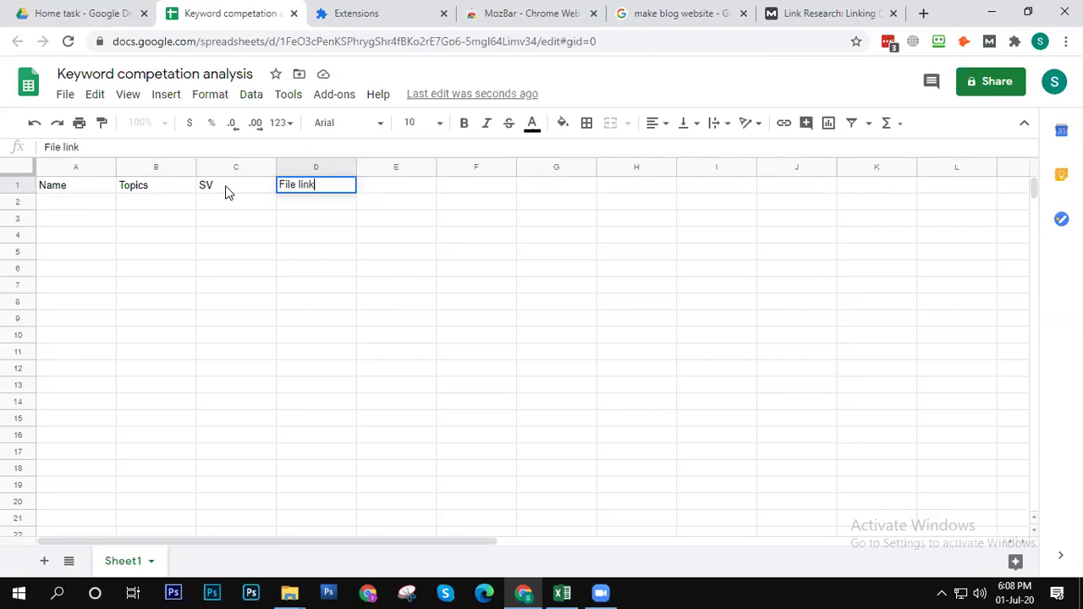
pyautogui.press('Return')
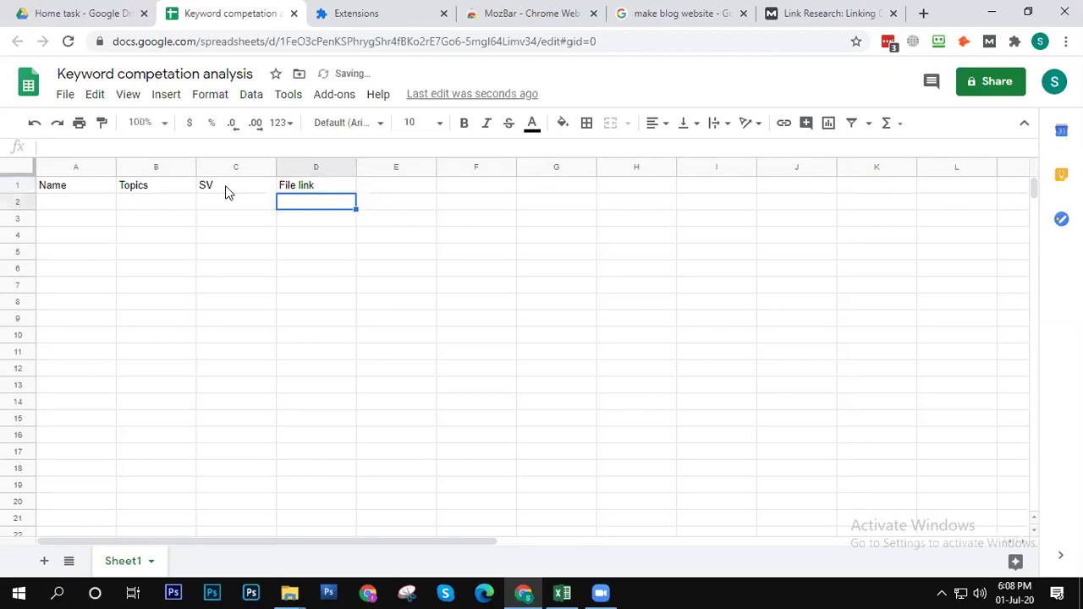
pyautogui.click(95, 204)
pyautogui.click(147, 203)
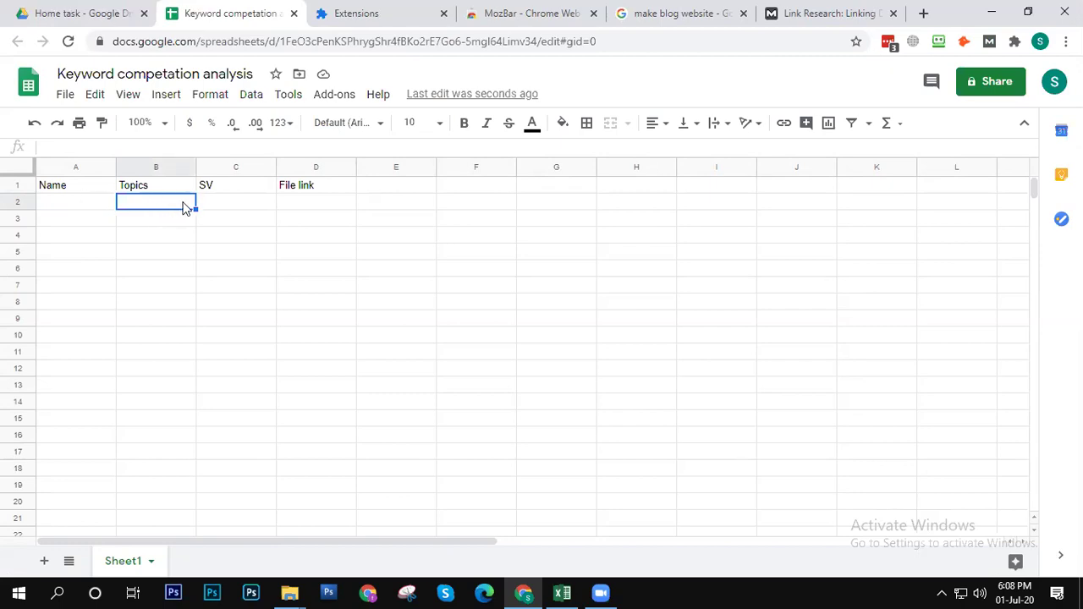
pyautogui.click(223, 203)
pyautogui.click(156, 205)
pyautogui.click(101, 204)
pyautogui.click(137, 204)
pyautogui.click(224, 210)
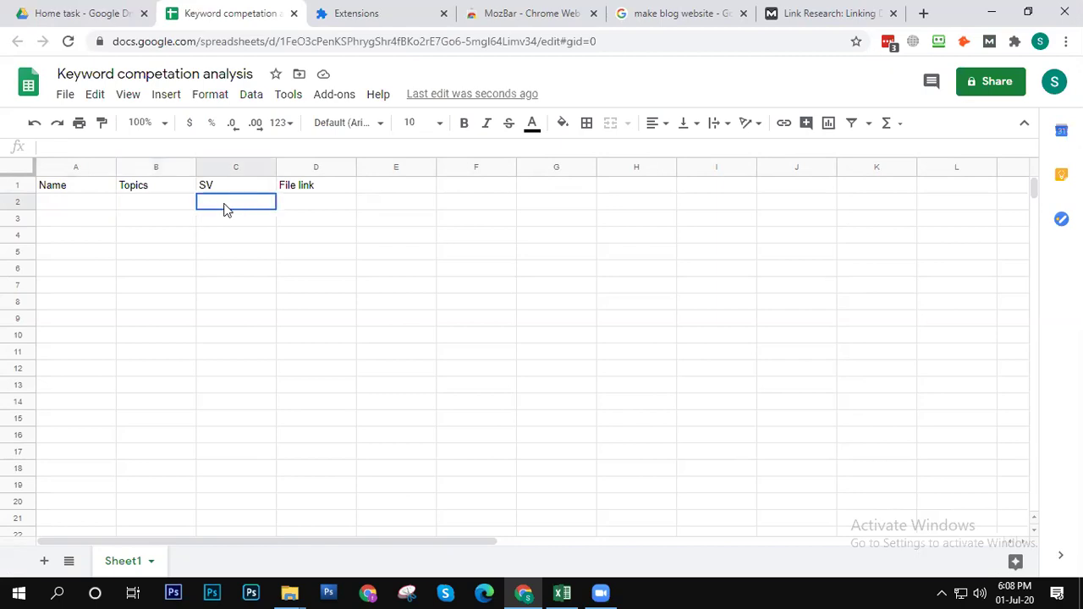
pyautogui.click(309, 206)
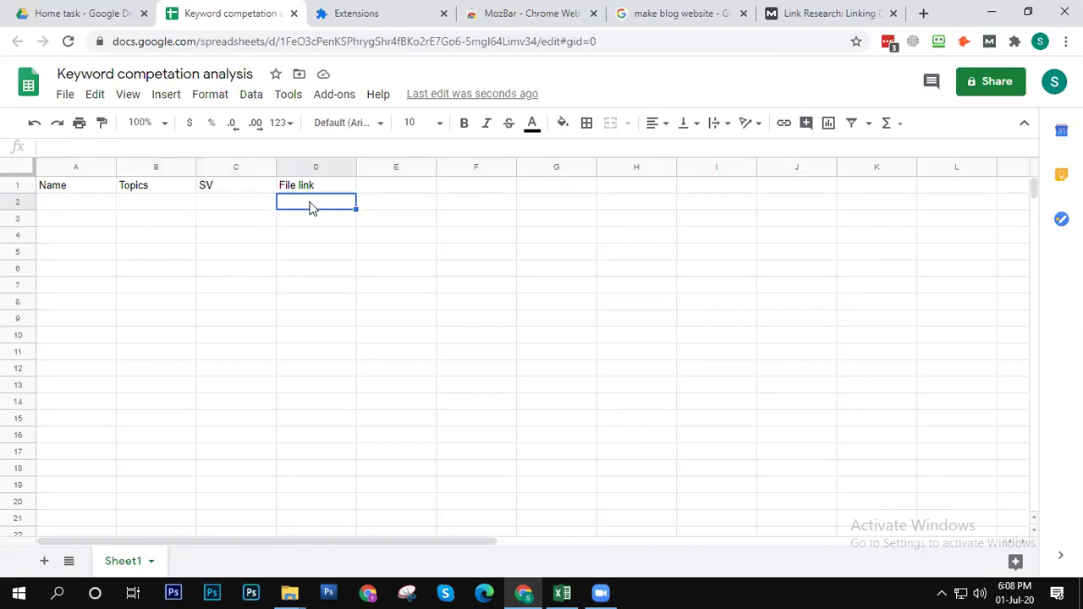
# Step: Open the sharing settings of the new spreadsheet, and open the wordpress users spreadsheet from the Home task folder
pyautogui.click(1011, 83)
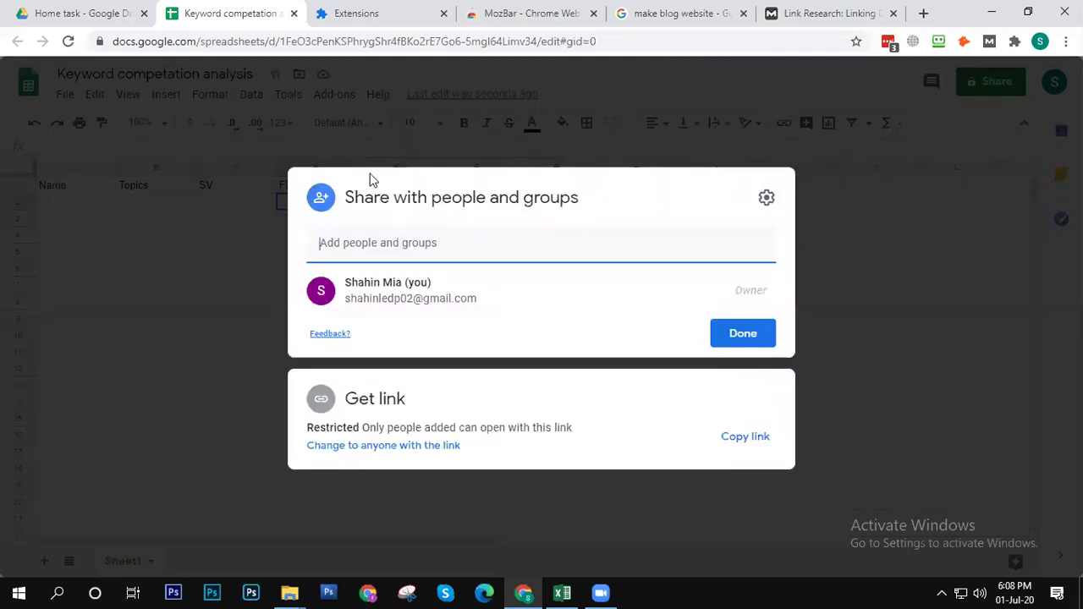
pyautogui.click(68, 12)
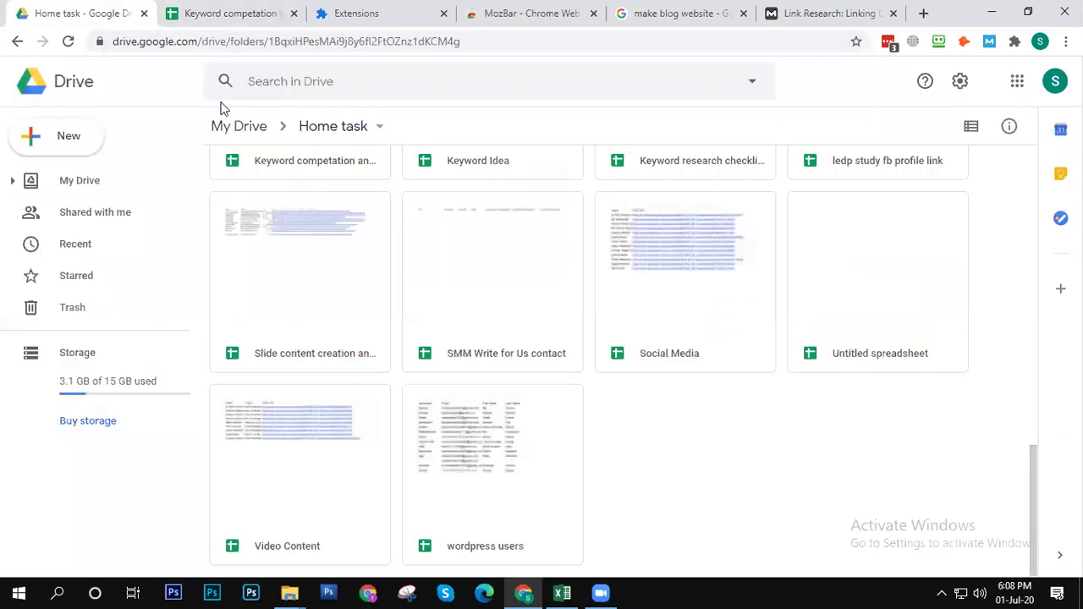
pyautogui.moveTo(1038, 476); pyautogui.dragTo(989, 501)
pyautogui.click(481, 453)
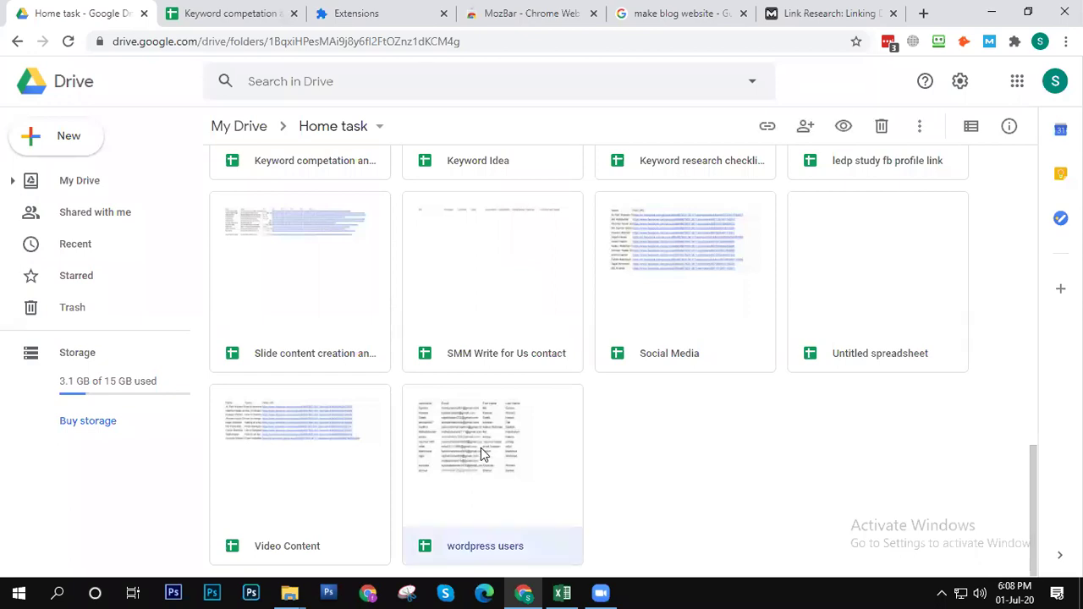
pyautogui.doubleClick(481, 454)
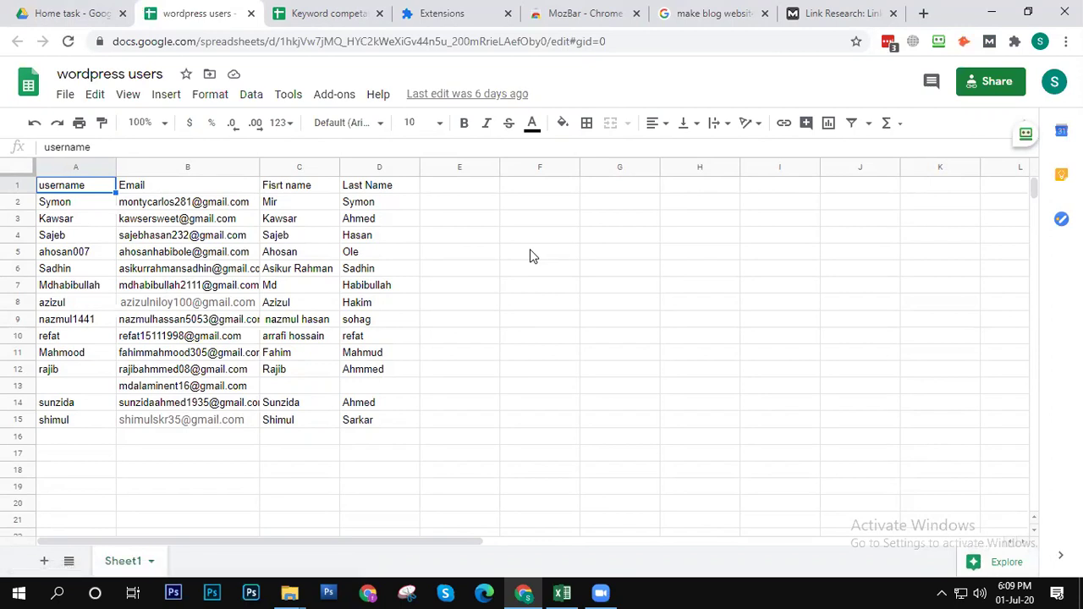
# Step: Copy all the e-mail addresses in B2:B15 of the wordpress users spreadsheet
pyautogui.click(179, 206)
pyautogui.moveTo(180, 206); pyautogui.dragTo(226, 420)
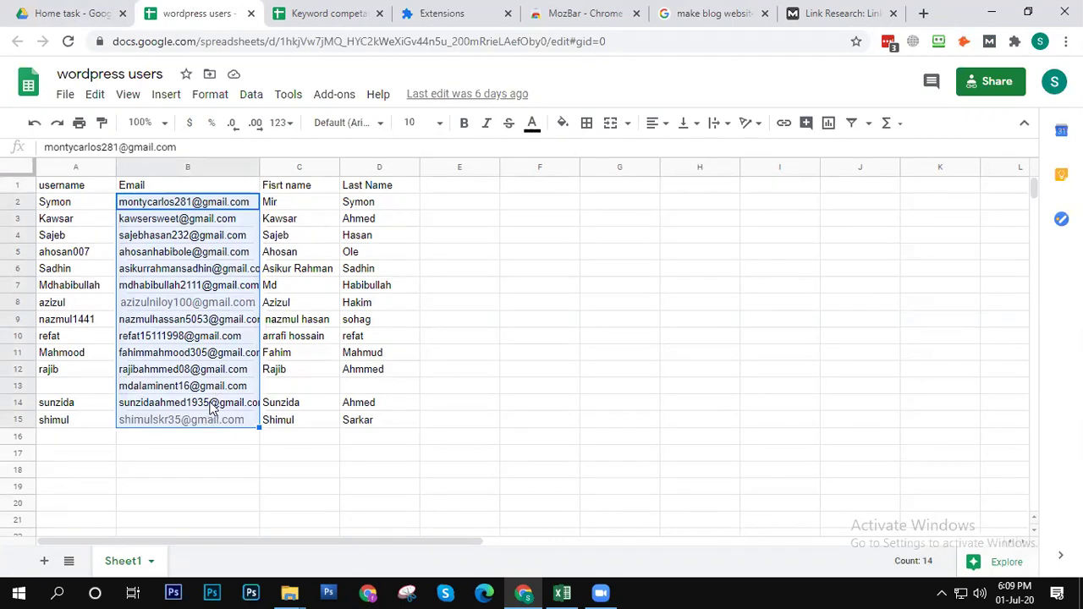
pyautogui.hotkey('ctrl', 'c')
# Step: Share the Keyword competation analysis spreadsheet with the copied e-mail addresses as Editor, notifying people, and send the invitation
pyautogui.click(313, 21)
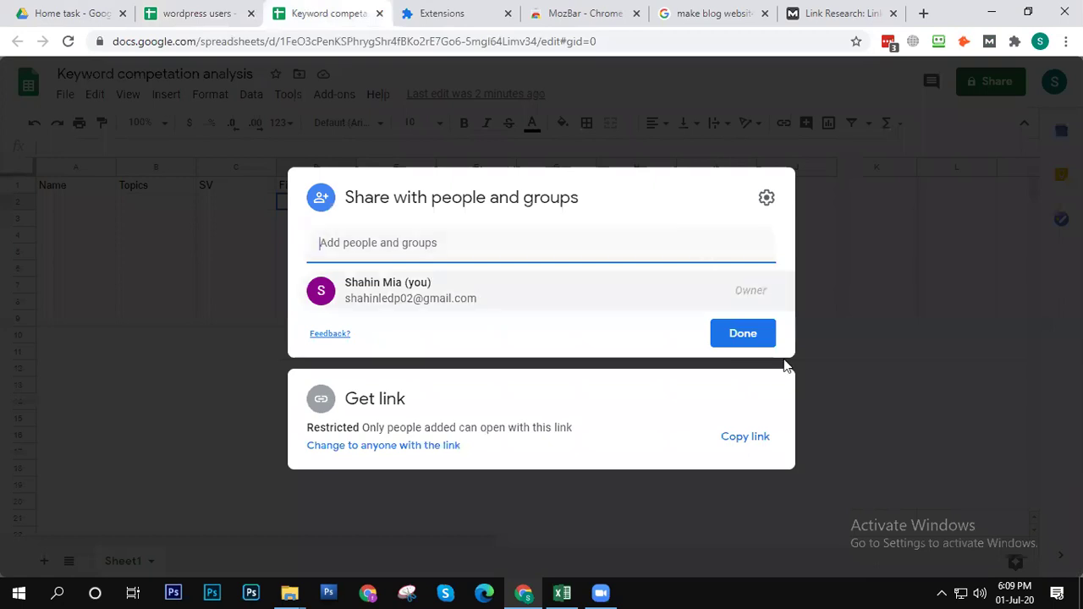
pyautogui.click(459, 241)
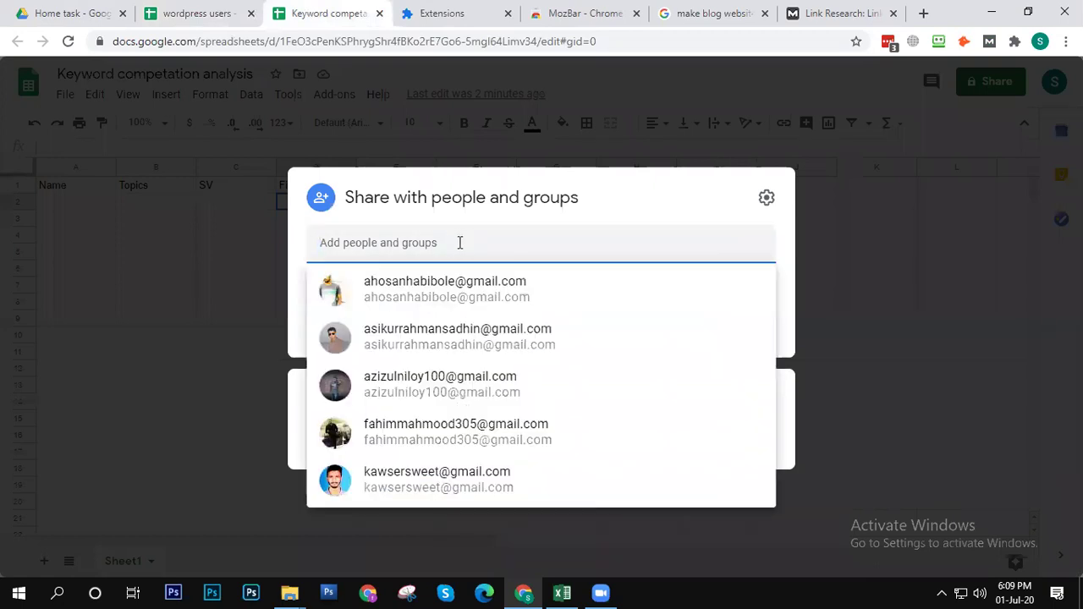
pyautogui.hotkey('ctrl', 'v')
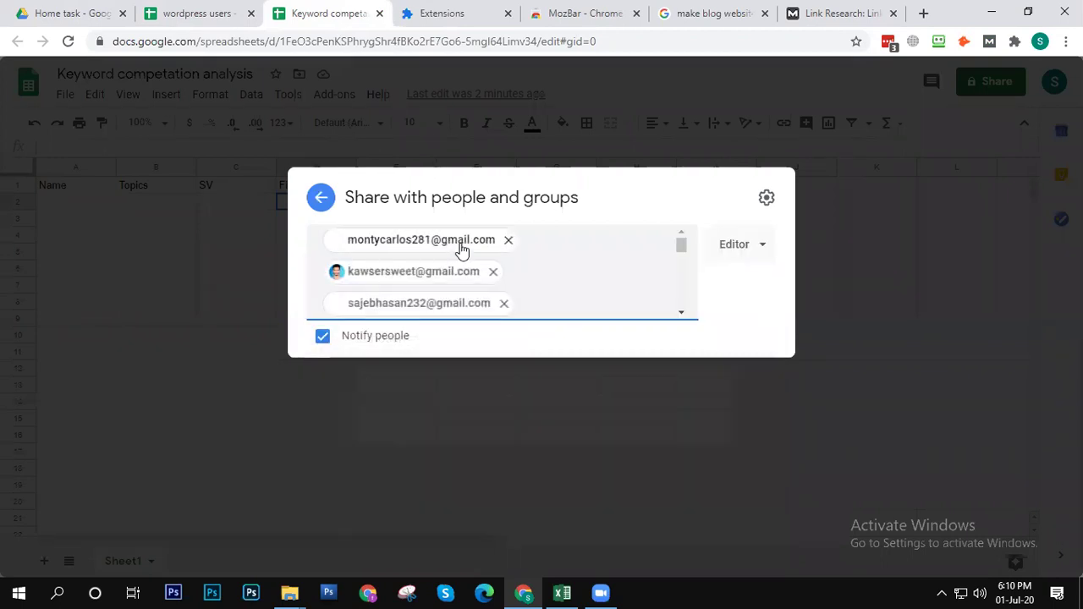
pyautogui.scroll(-5, 577, 243)
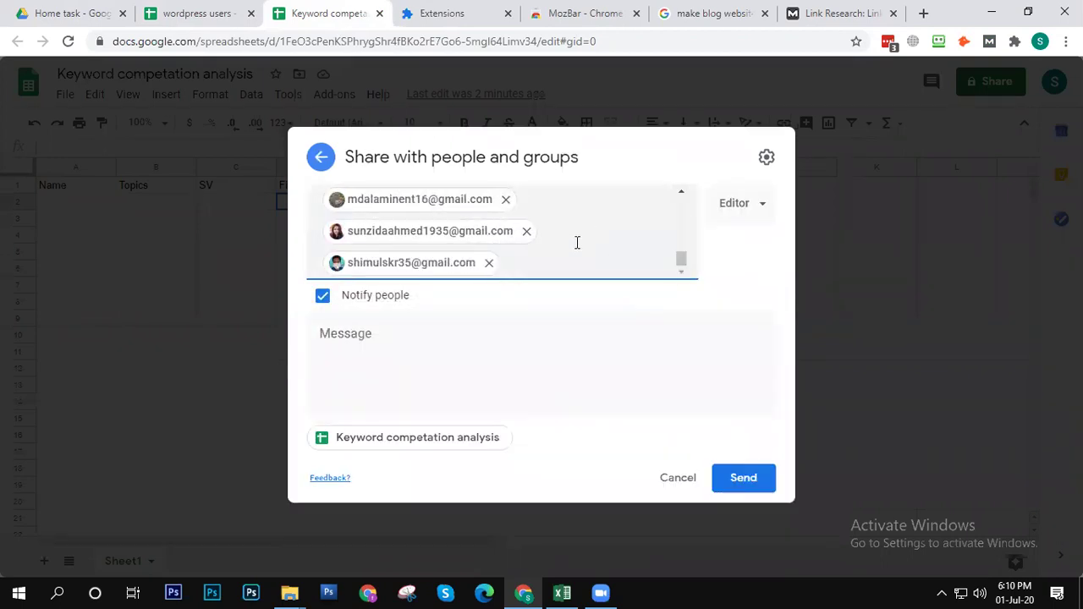
pyautogui.click(742, 478)
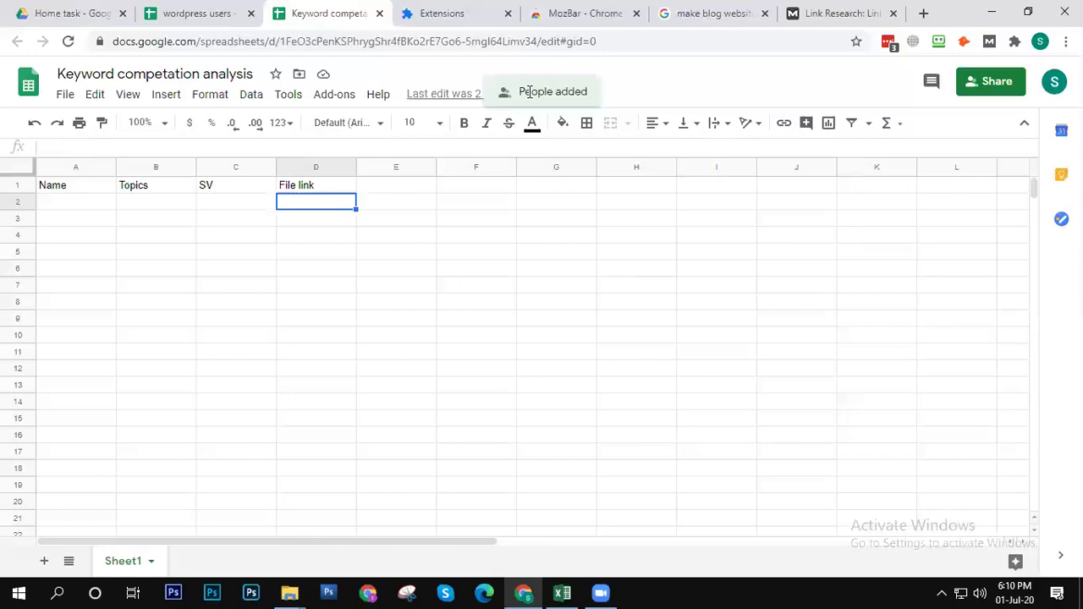
pyautogui.click(203, 13)
pyautogui.click(322, 16)
pyautogui.click(222, 12)
pyautogui.click(331, 14)
pyautogui.click(169, 13)
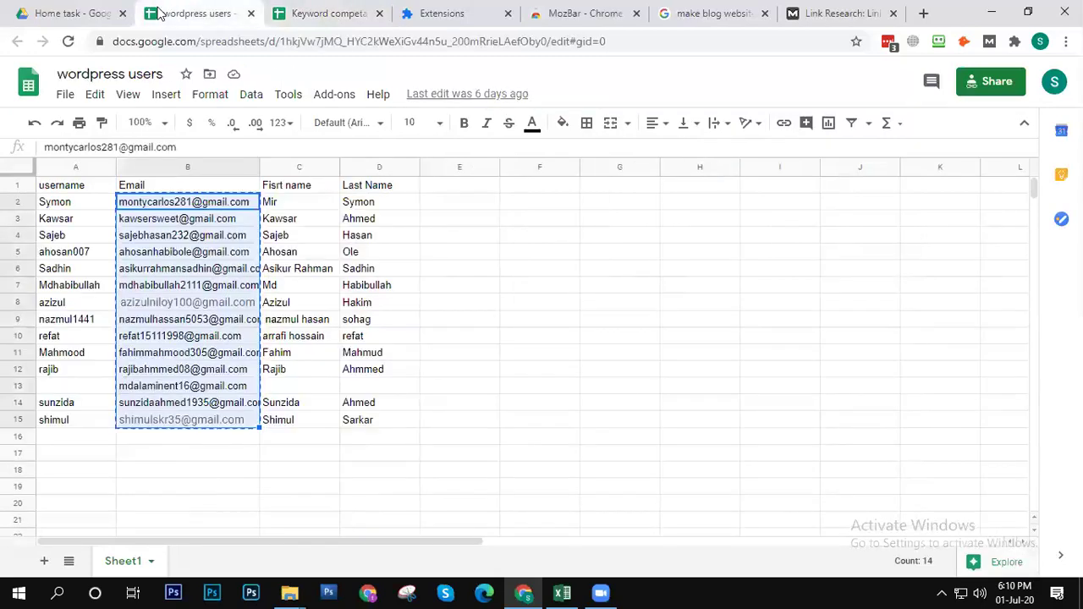
pyautogui.click(619, 333)
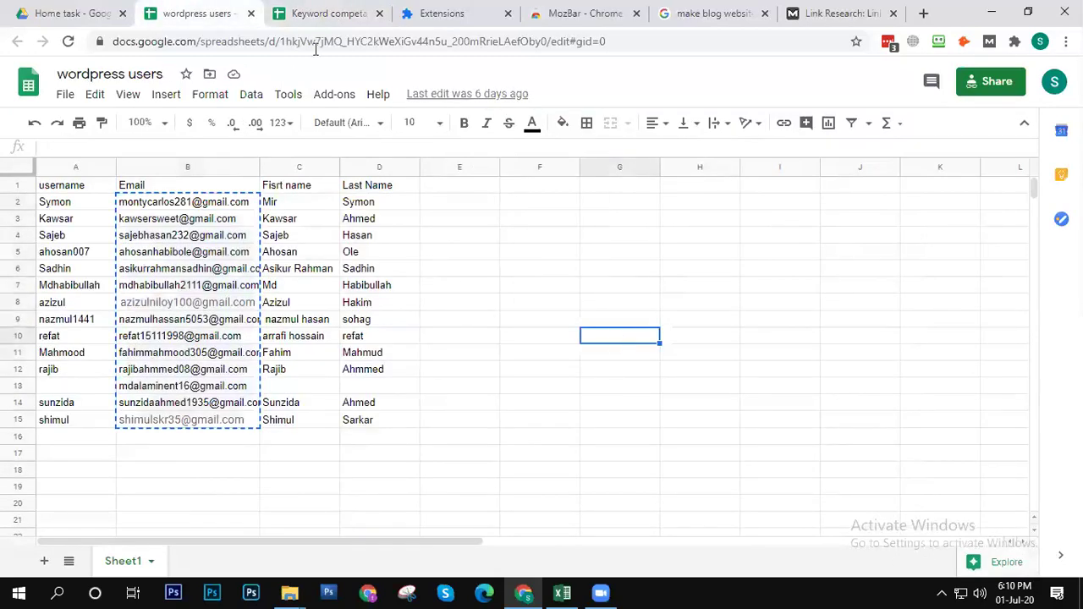
pyautogui.click(76, 6)
pyautogui.click(189, 12)
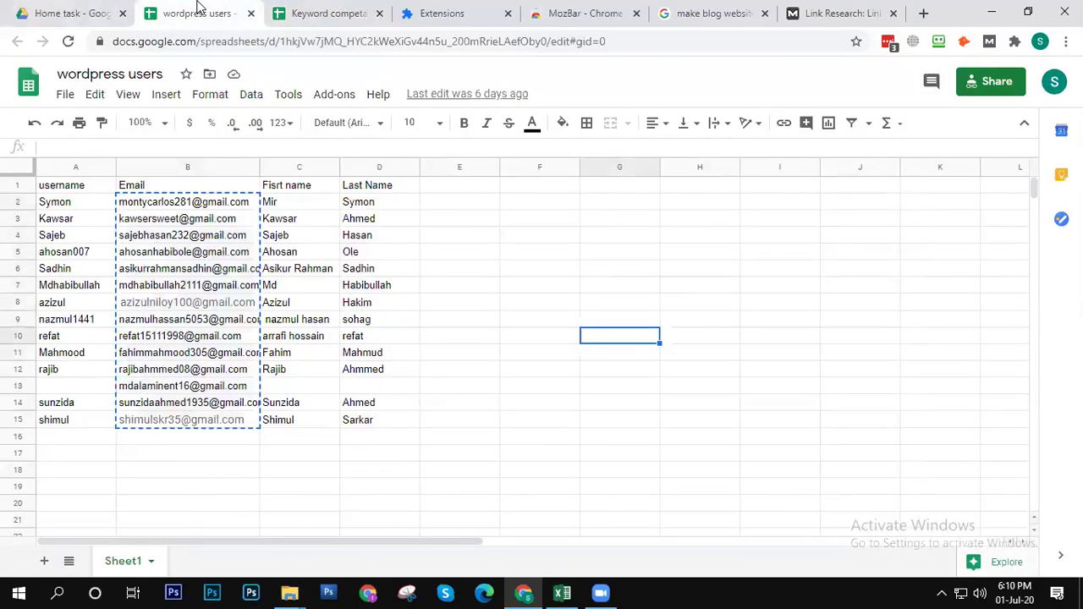
pyautogui.click(321, 15)
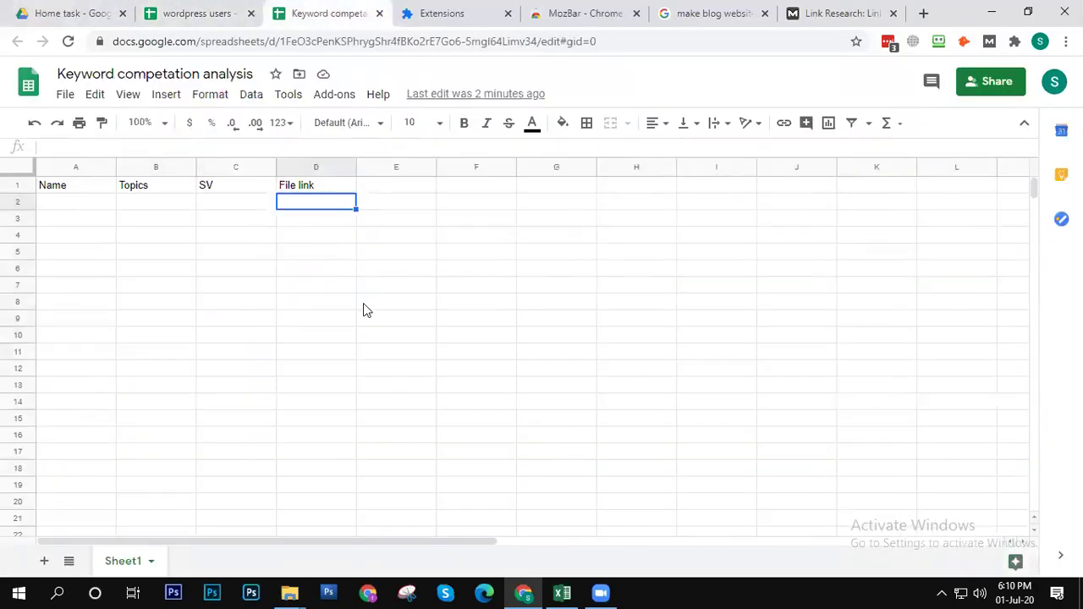